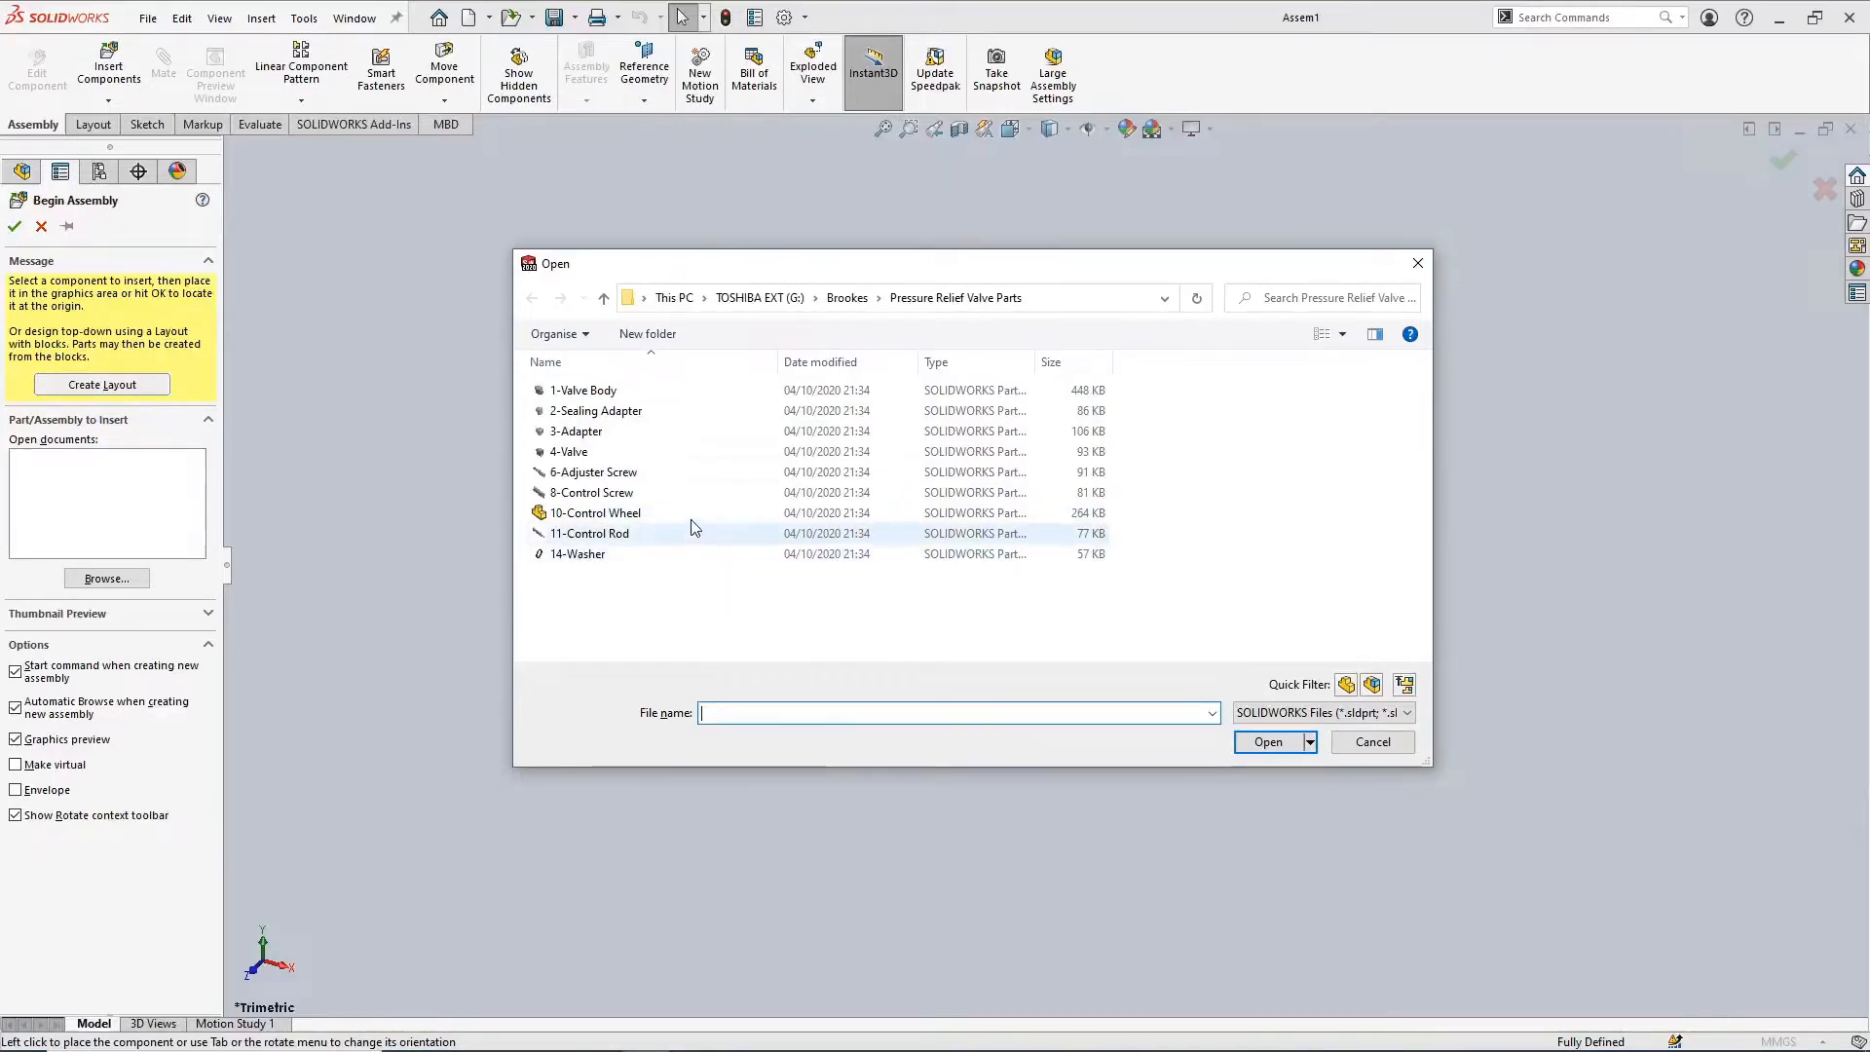
Insert the 1-Valve Body part in its Low Flow "Default" configuration as the assembly's first component, placed freely in the graphics area
click(663, 390)
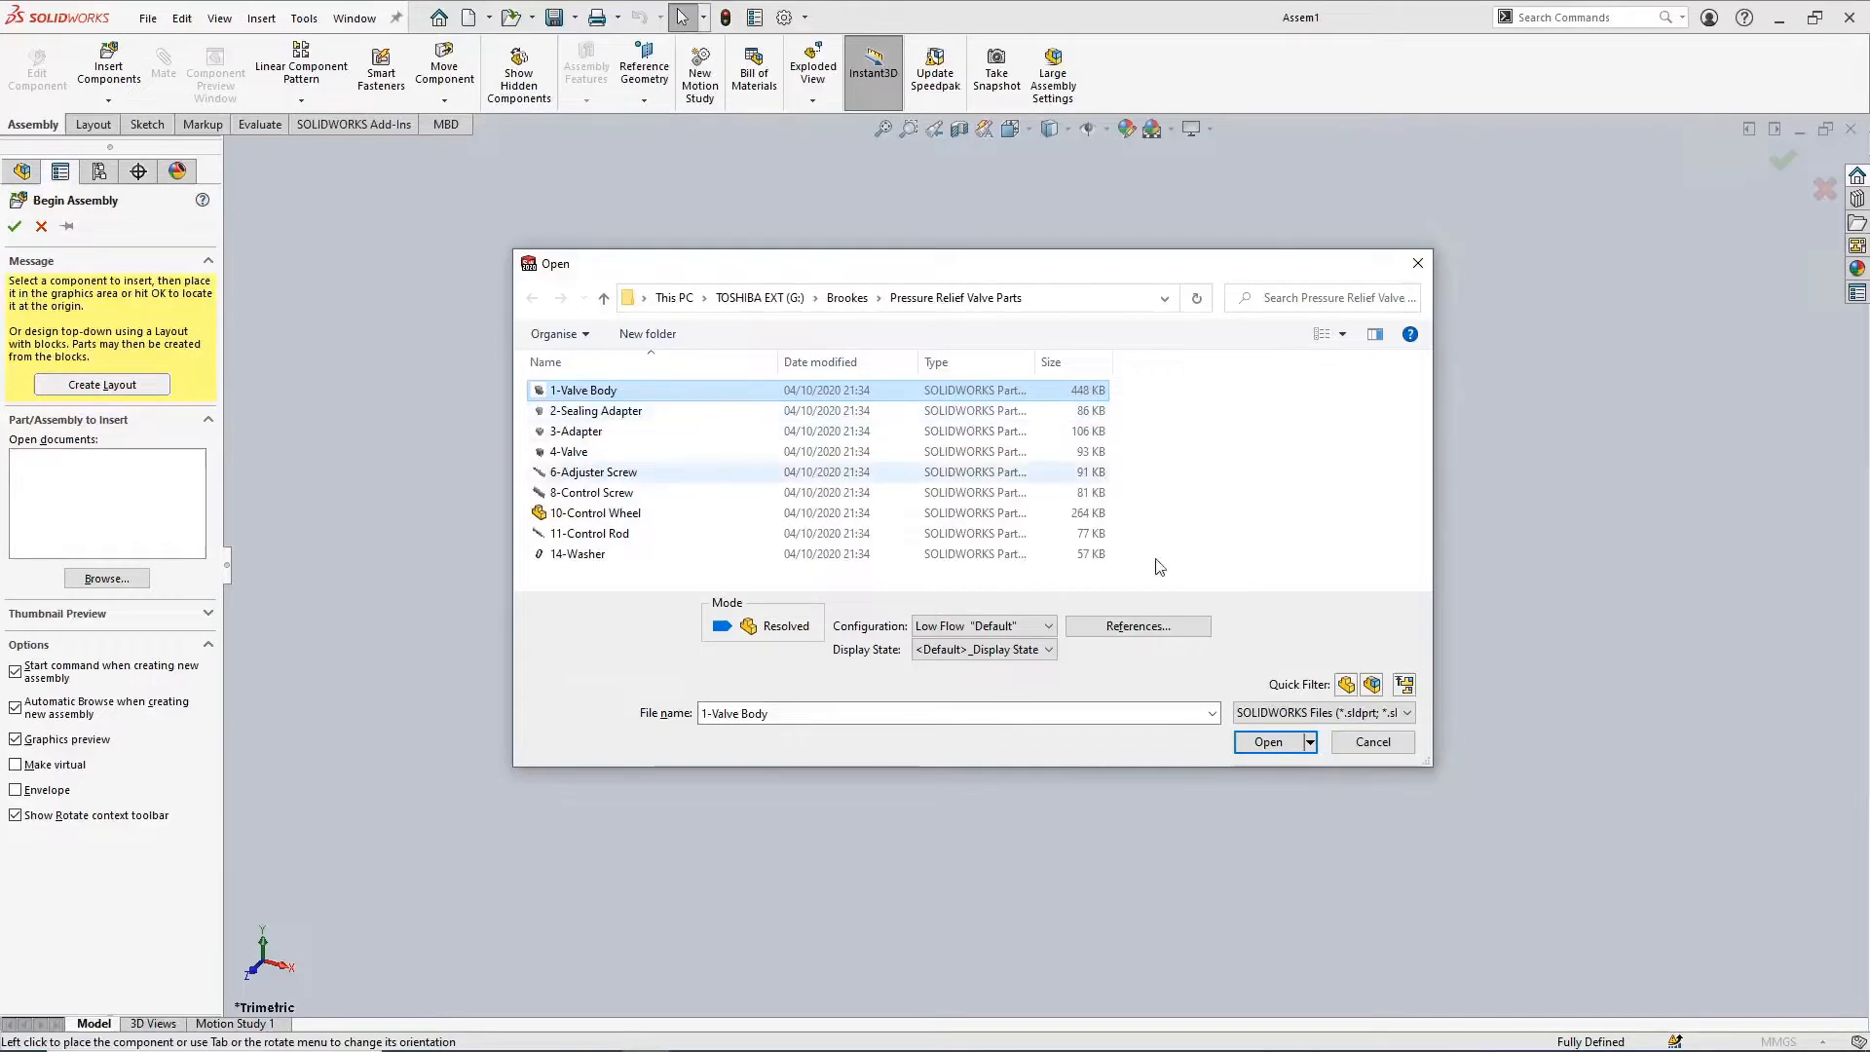
click(1268, 742)
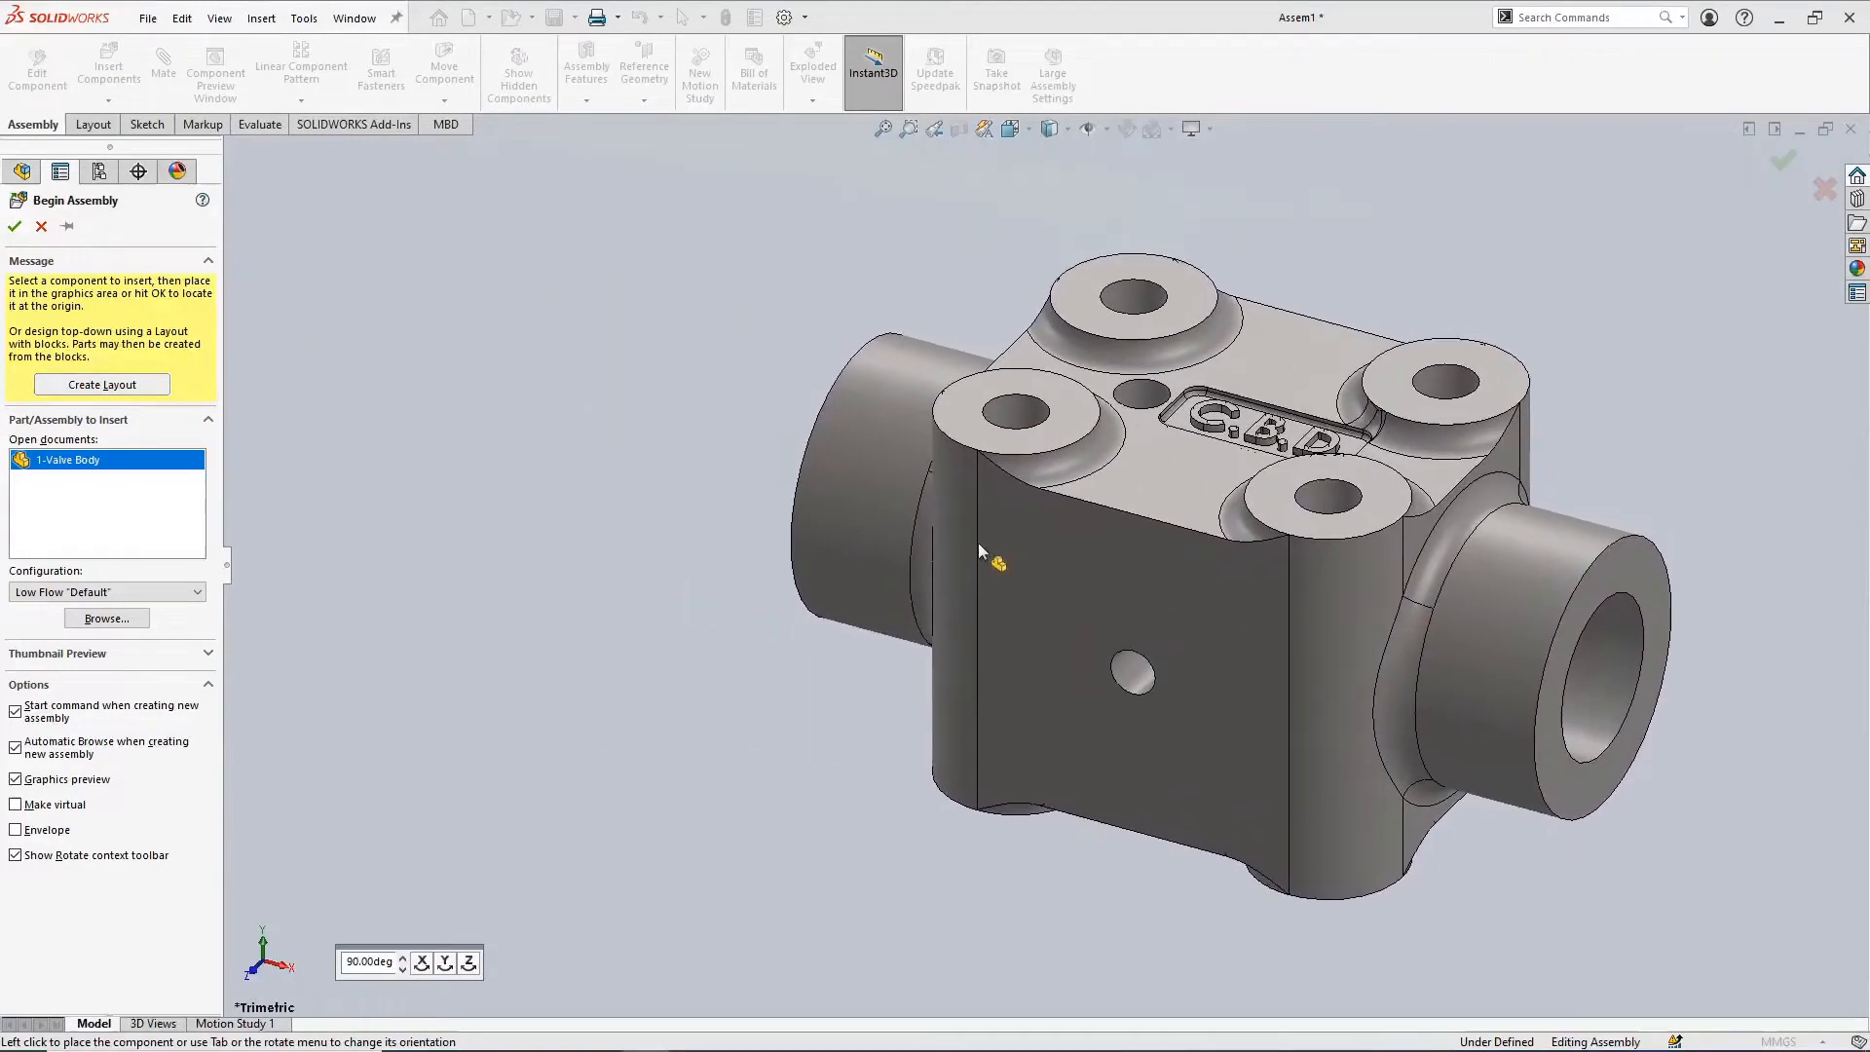
click(711, 481)
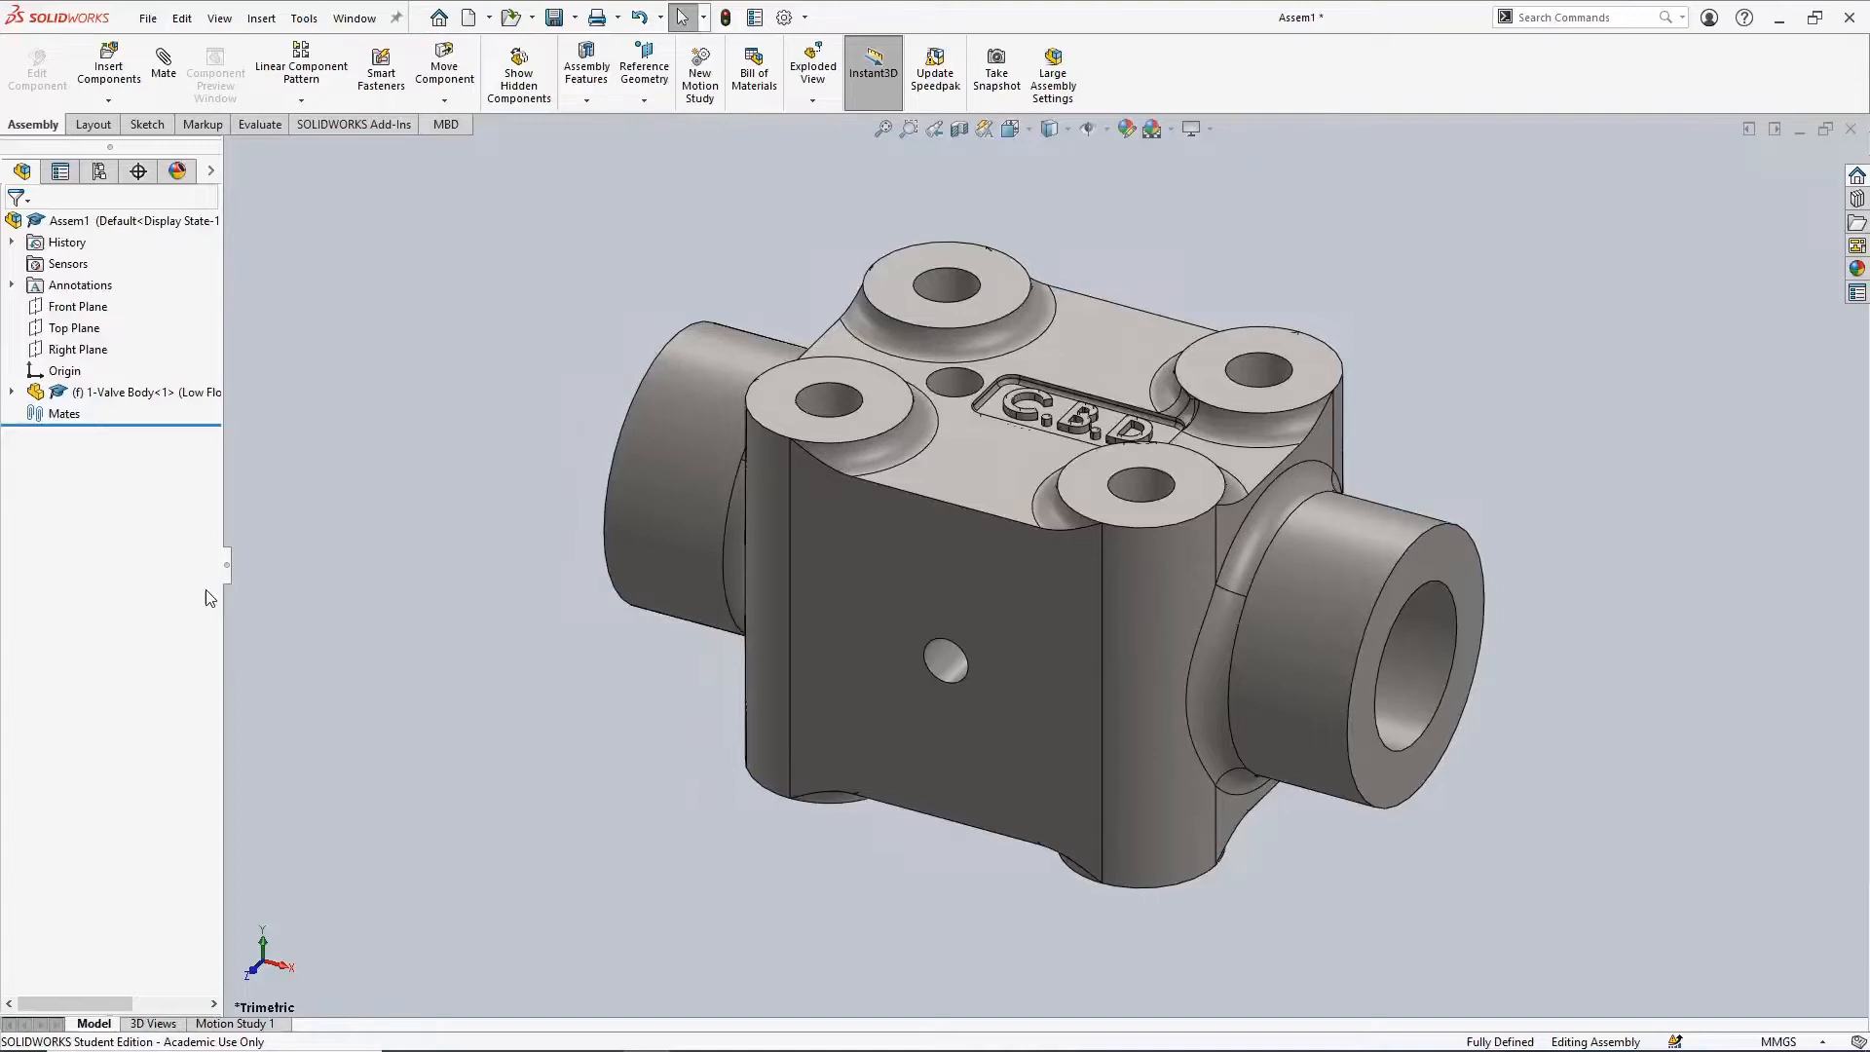
Show the assembly's Front, Top and Right planes
click(81, 309)
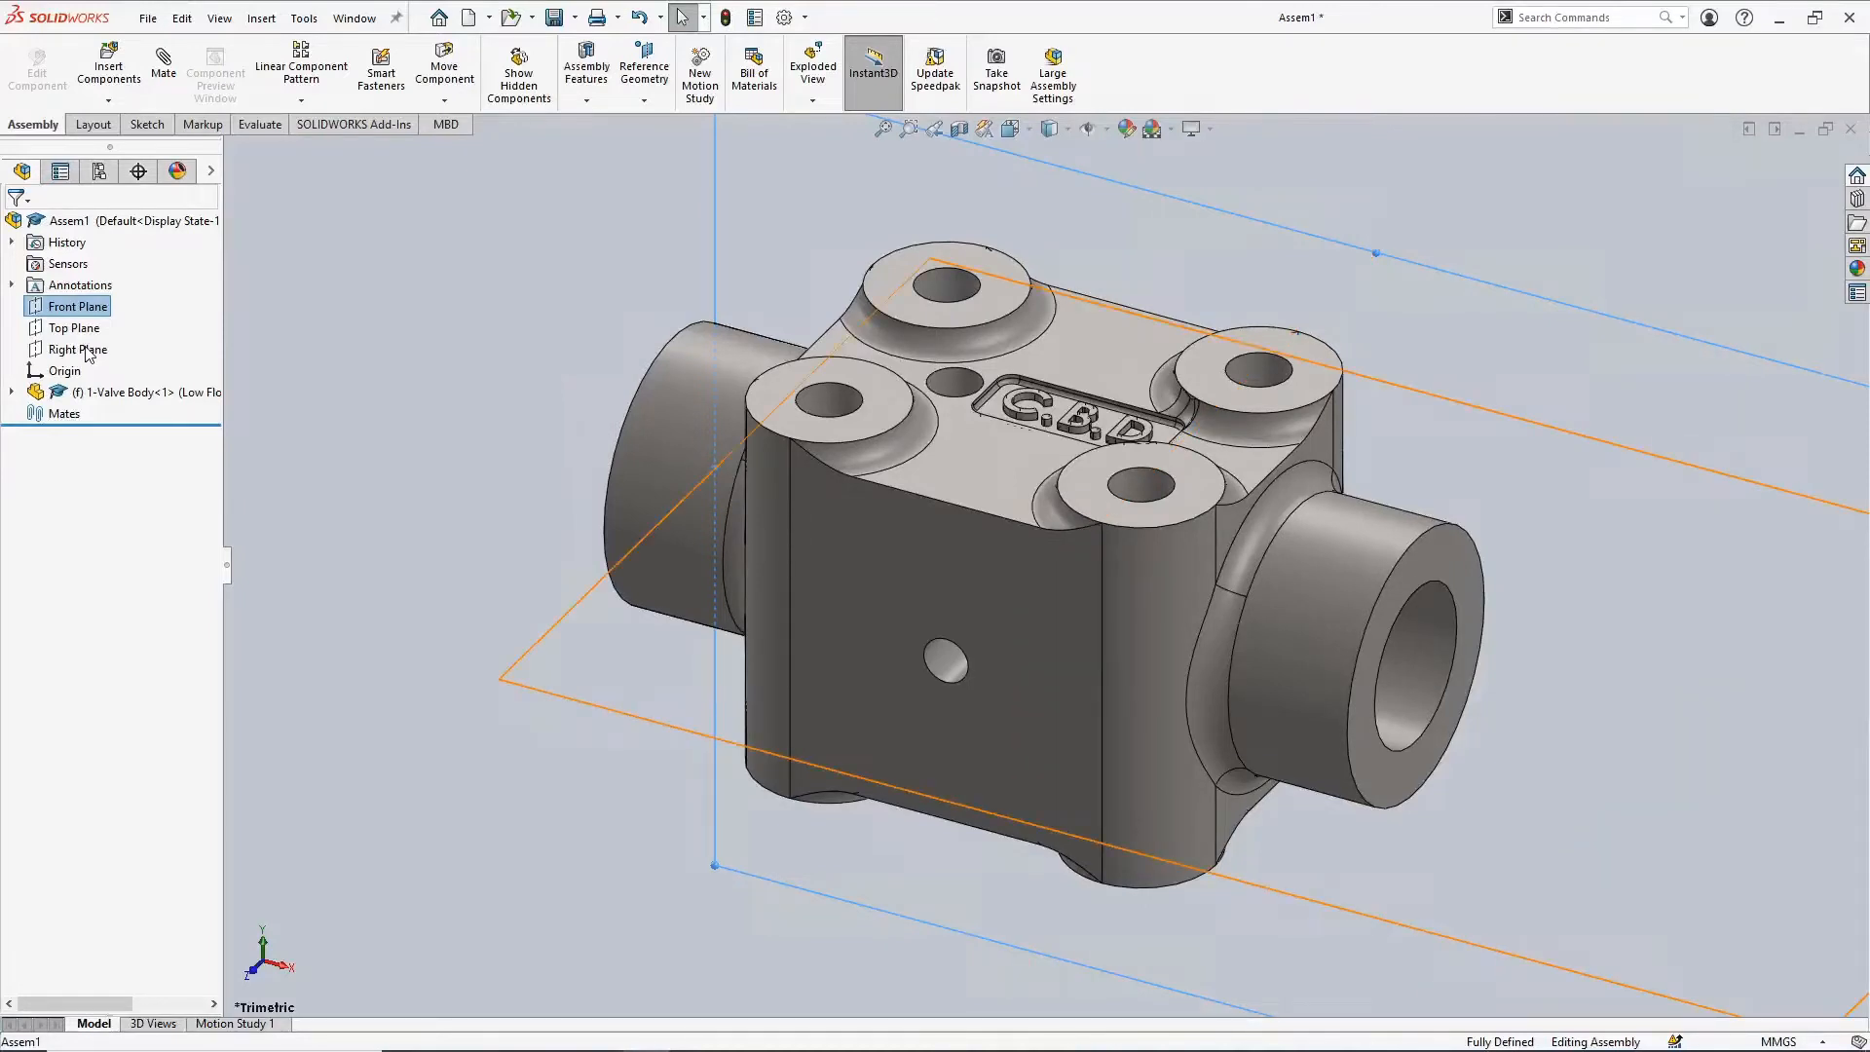
click(83, 330)
ctrl+click(85, 349)
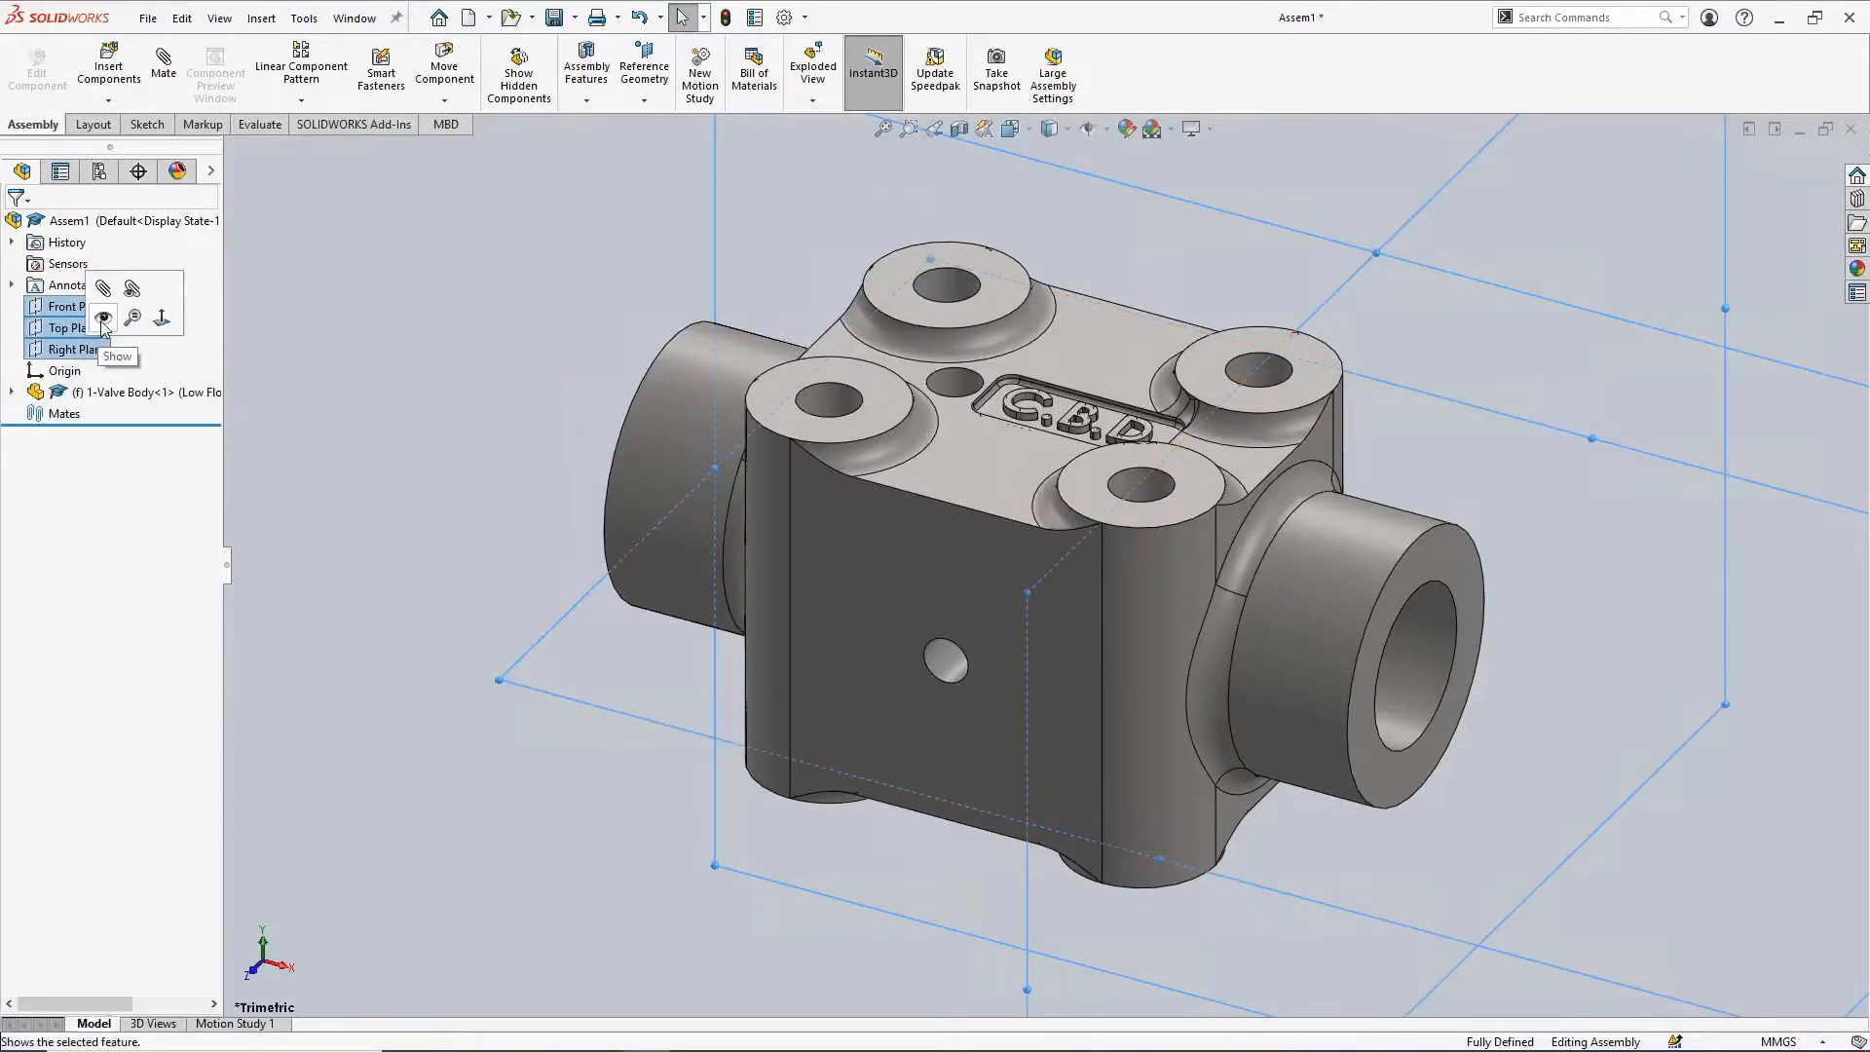
click(469, 407)
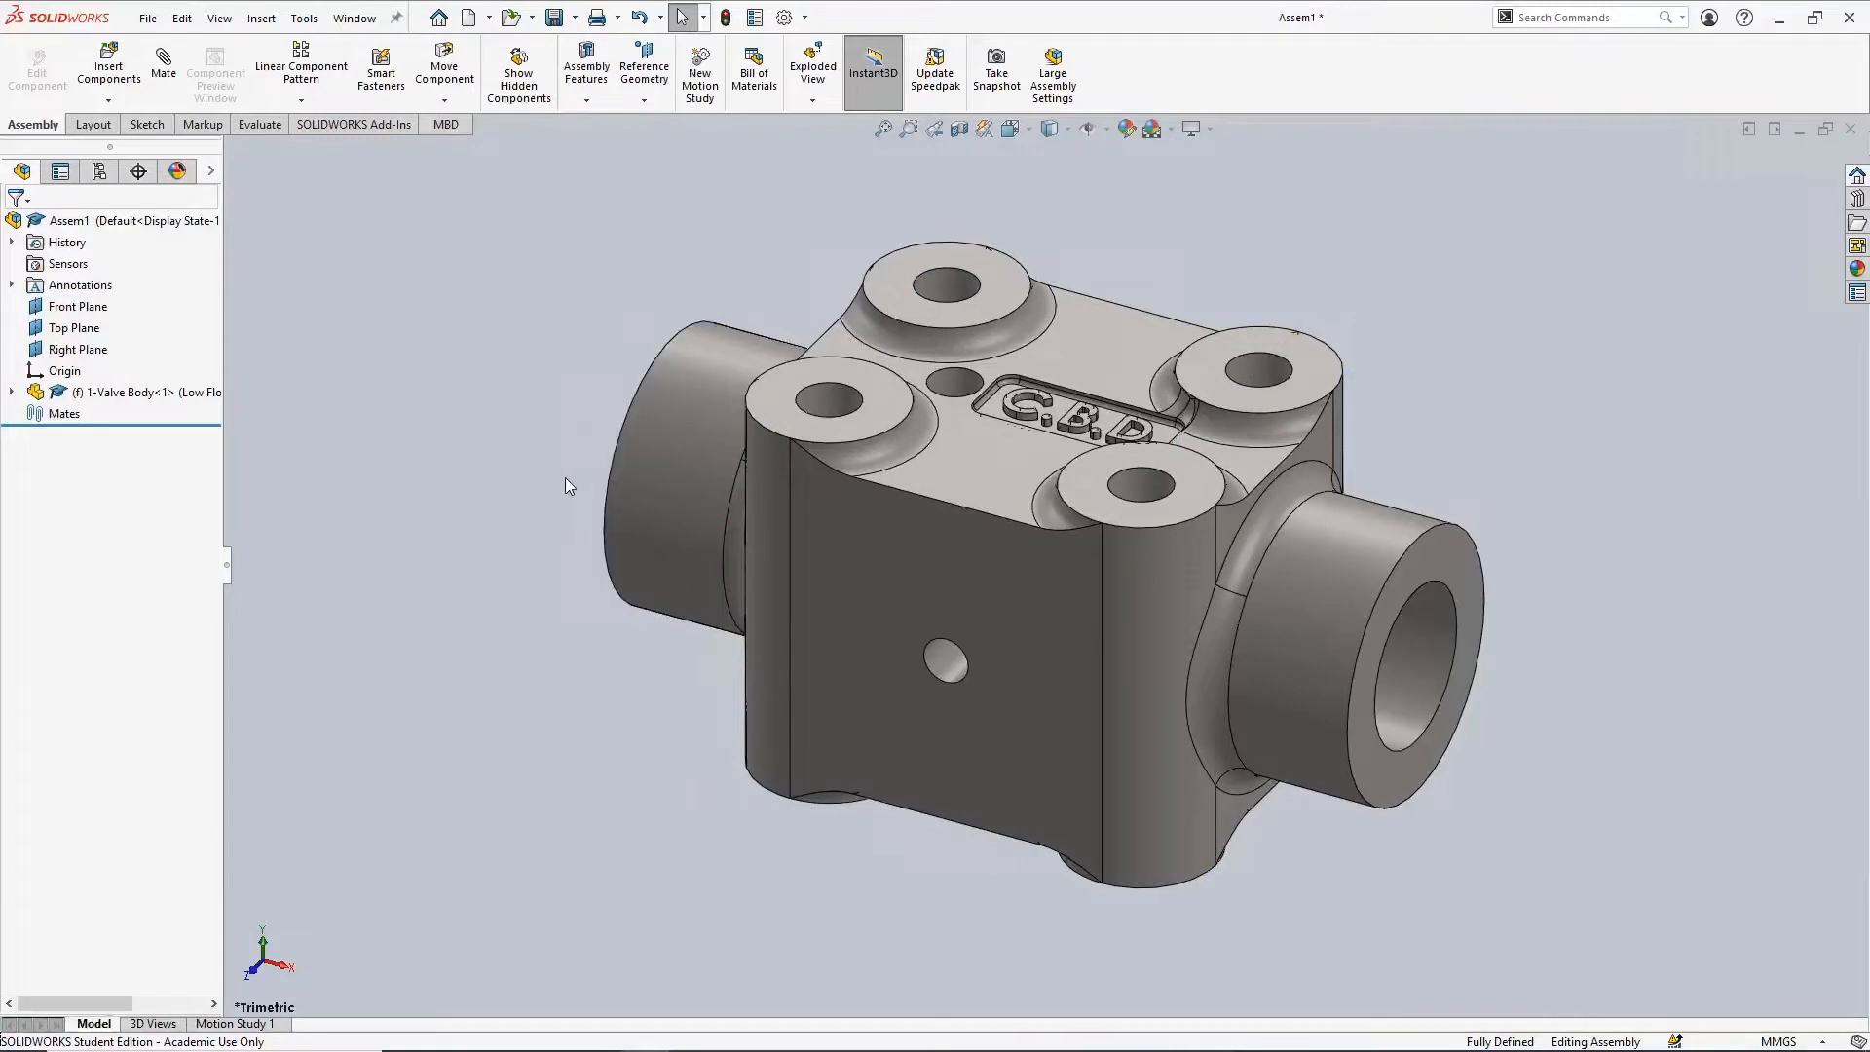
scroll(495, 476, up, 3)
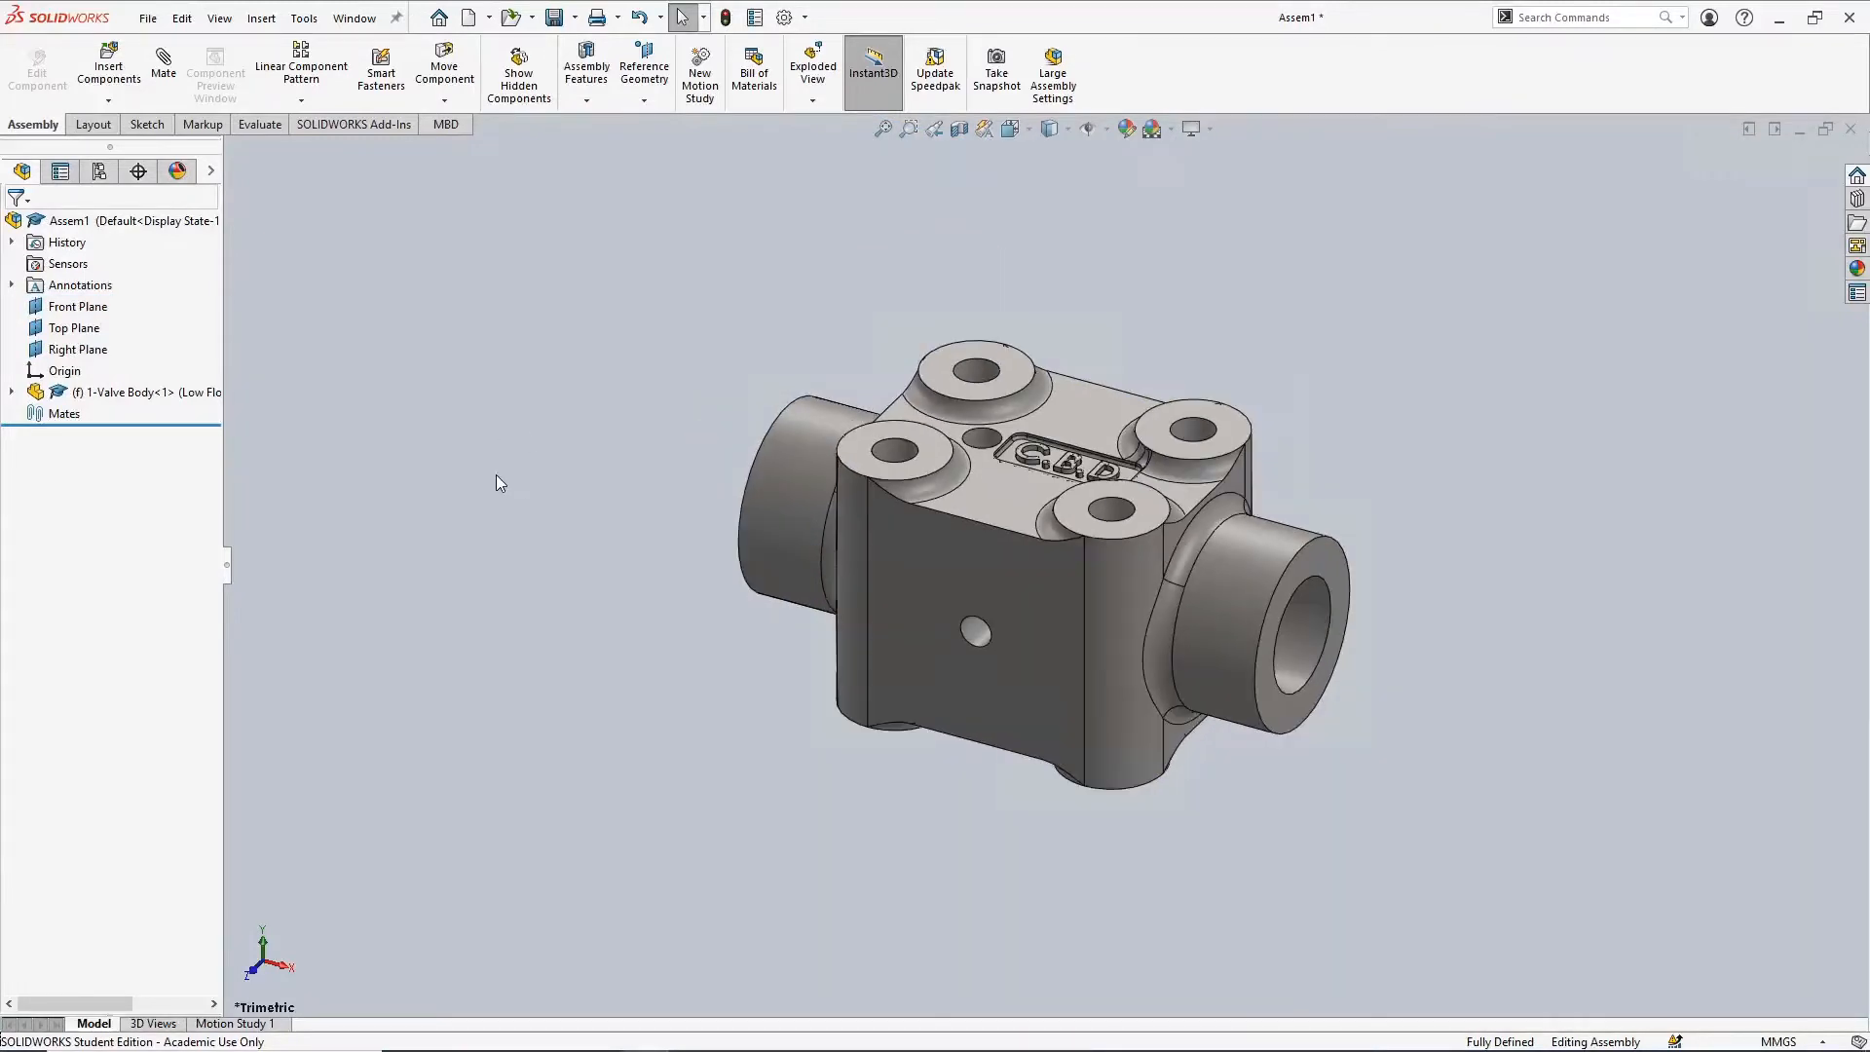
Turn on the overall display of planes in the graphics area
click(223, 21)
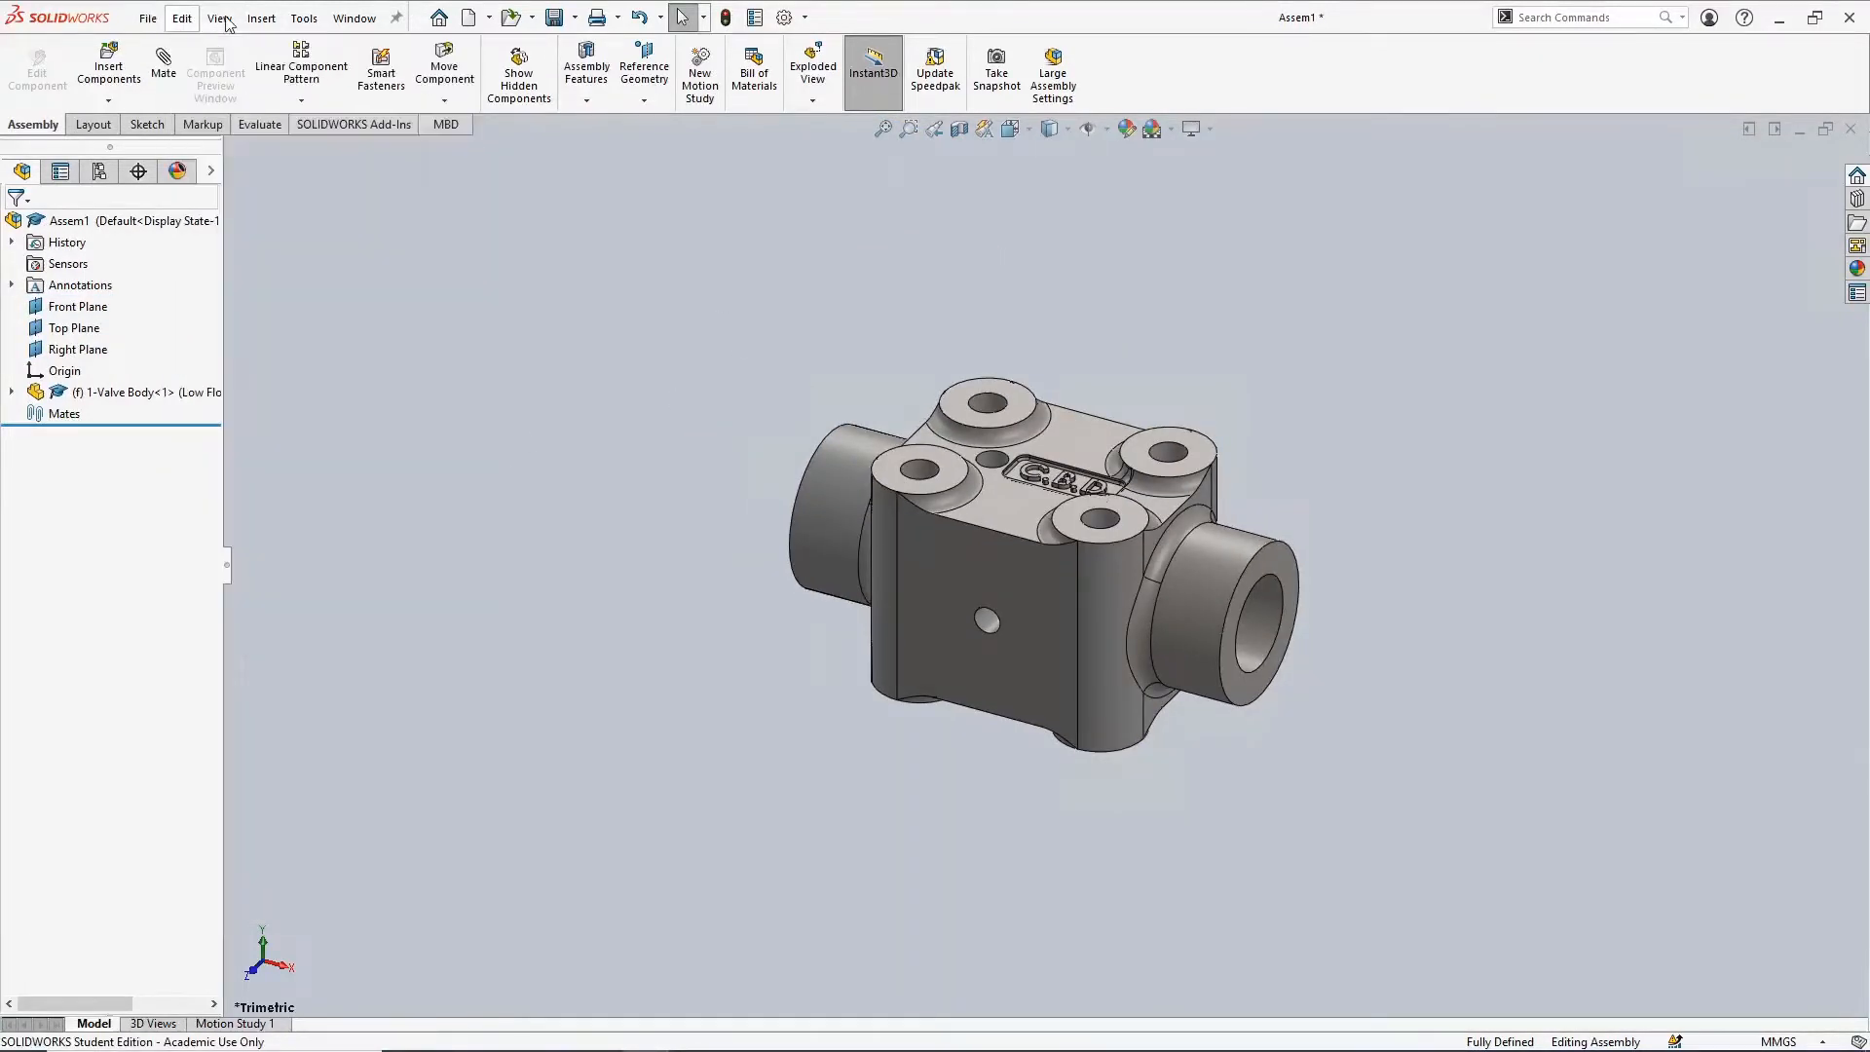
click(223, 20)
mouse_move(380, 186)
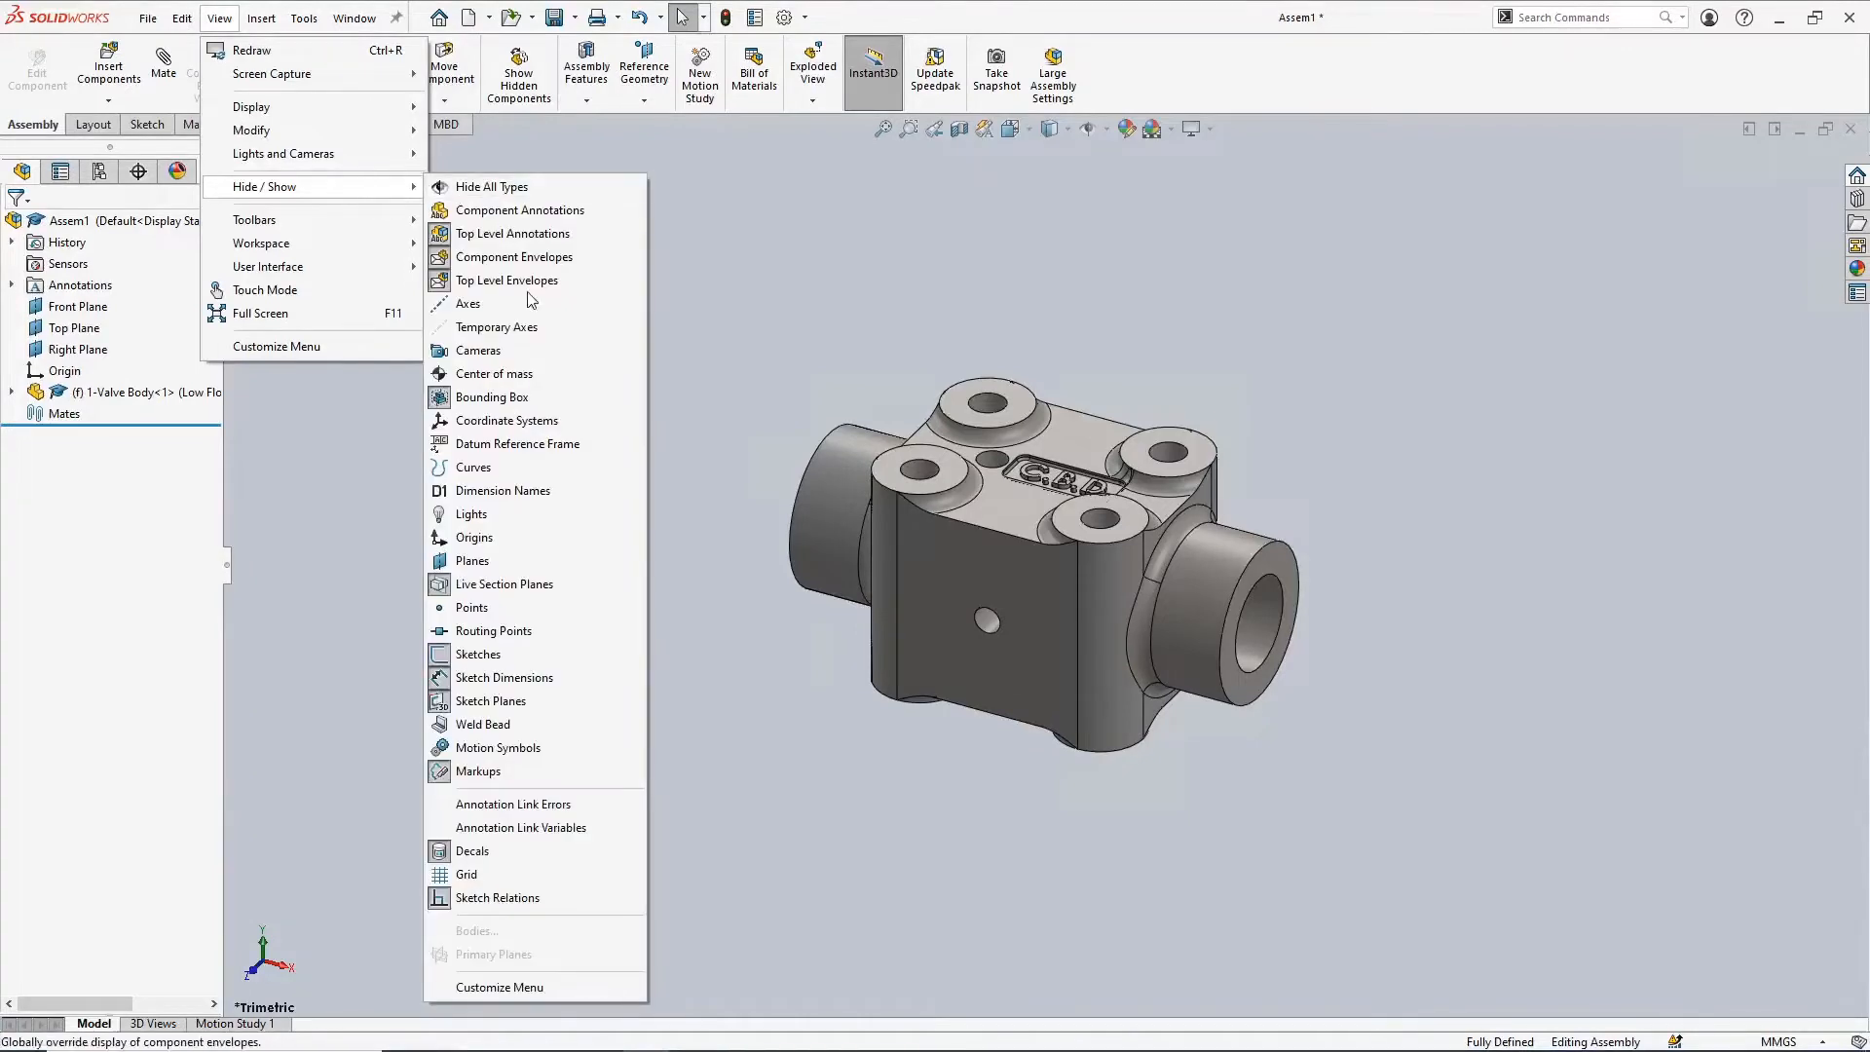
click(568, 563)
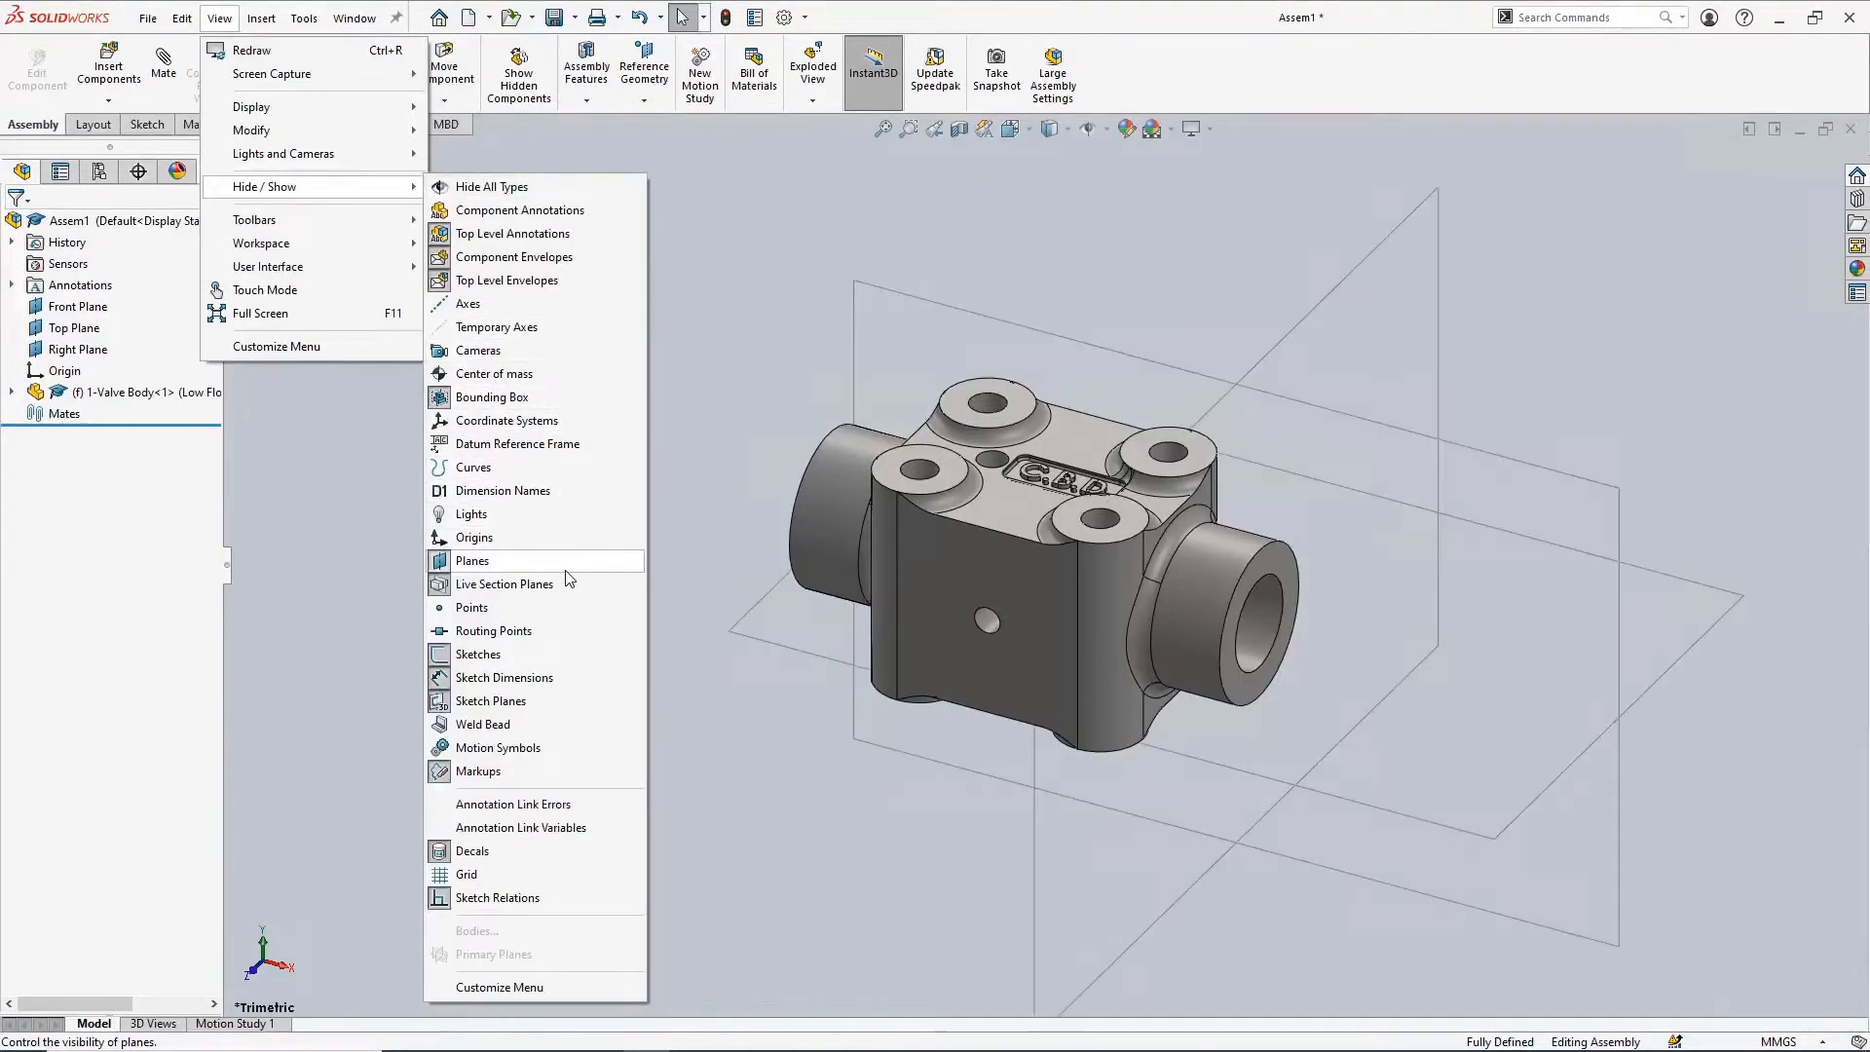
click(768, 333)
middle_drag(769, 338, 689, 381)
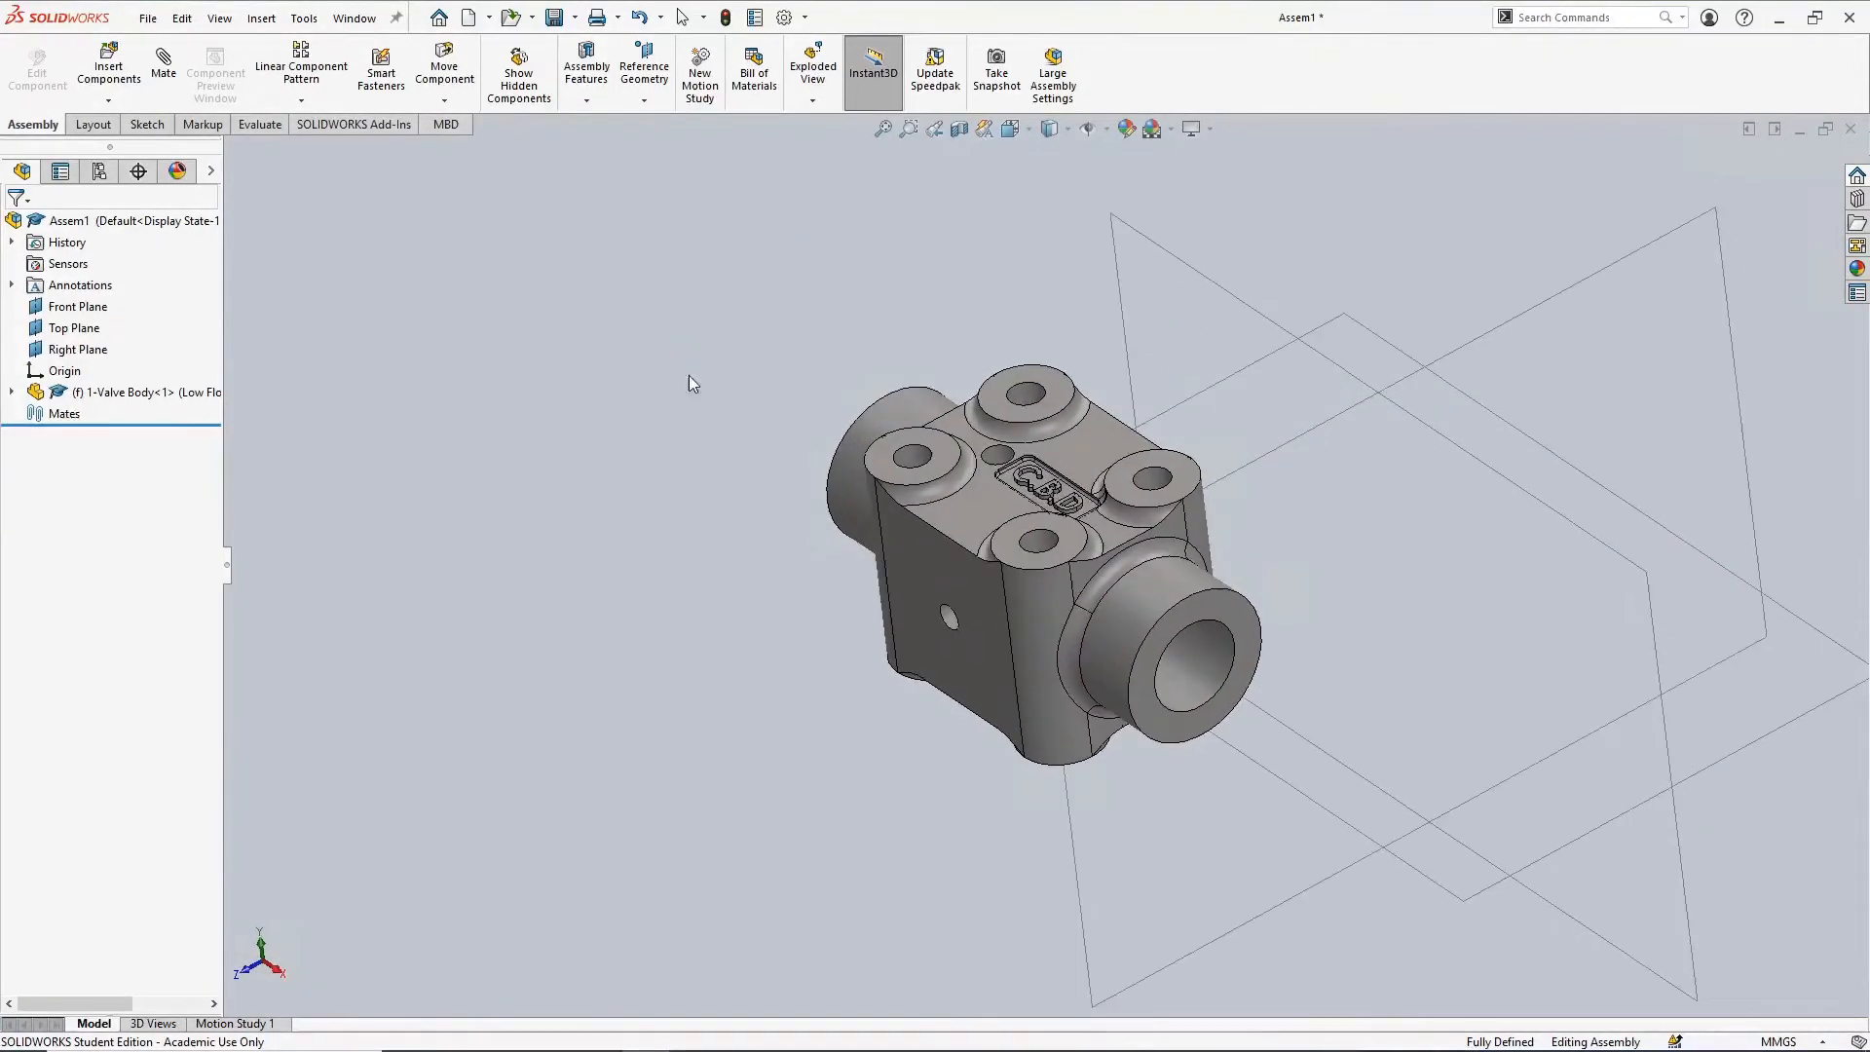
Turn on the display of origins for the assembly and the valve body
right_click(64, 371)
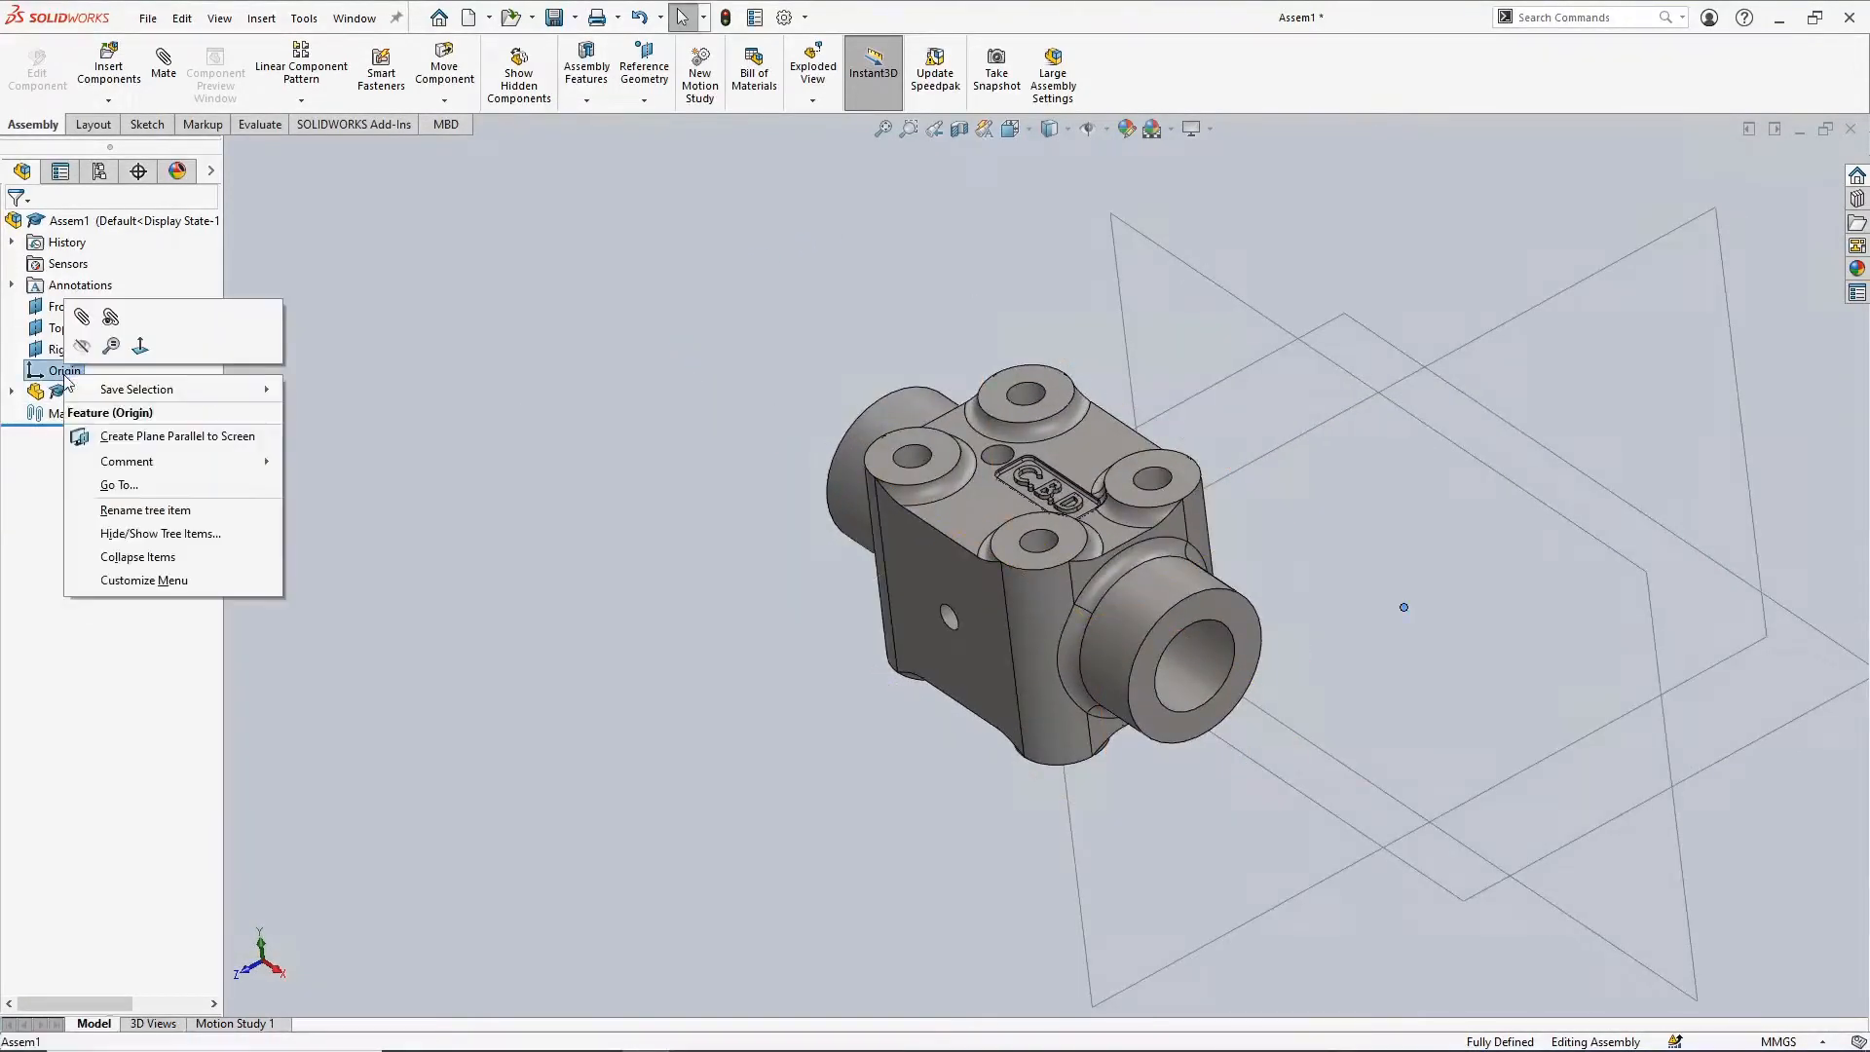
click(467, 317)
click(1106, 131)
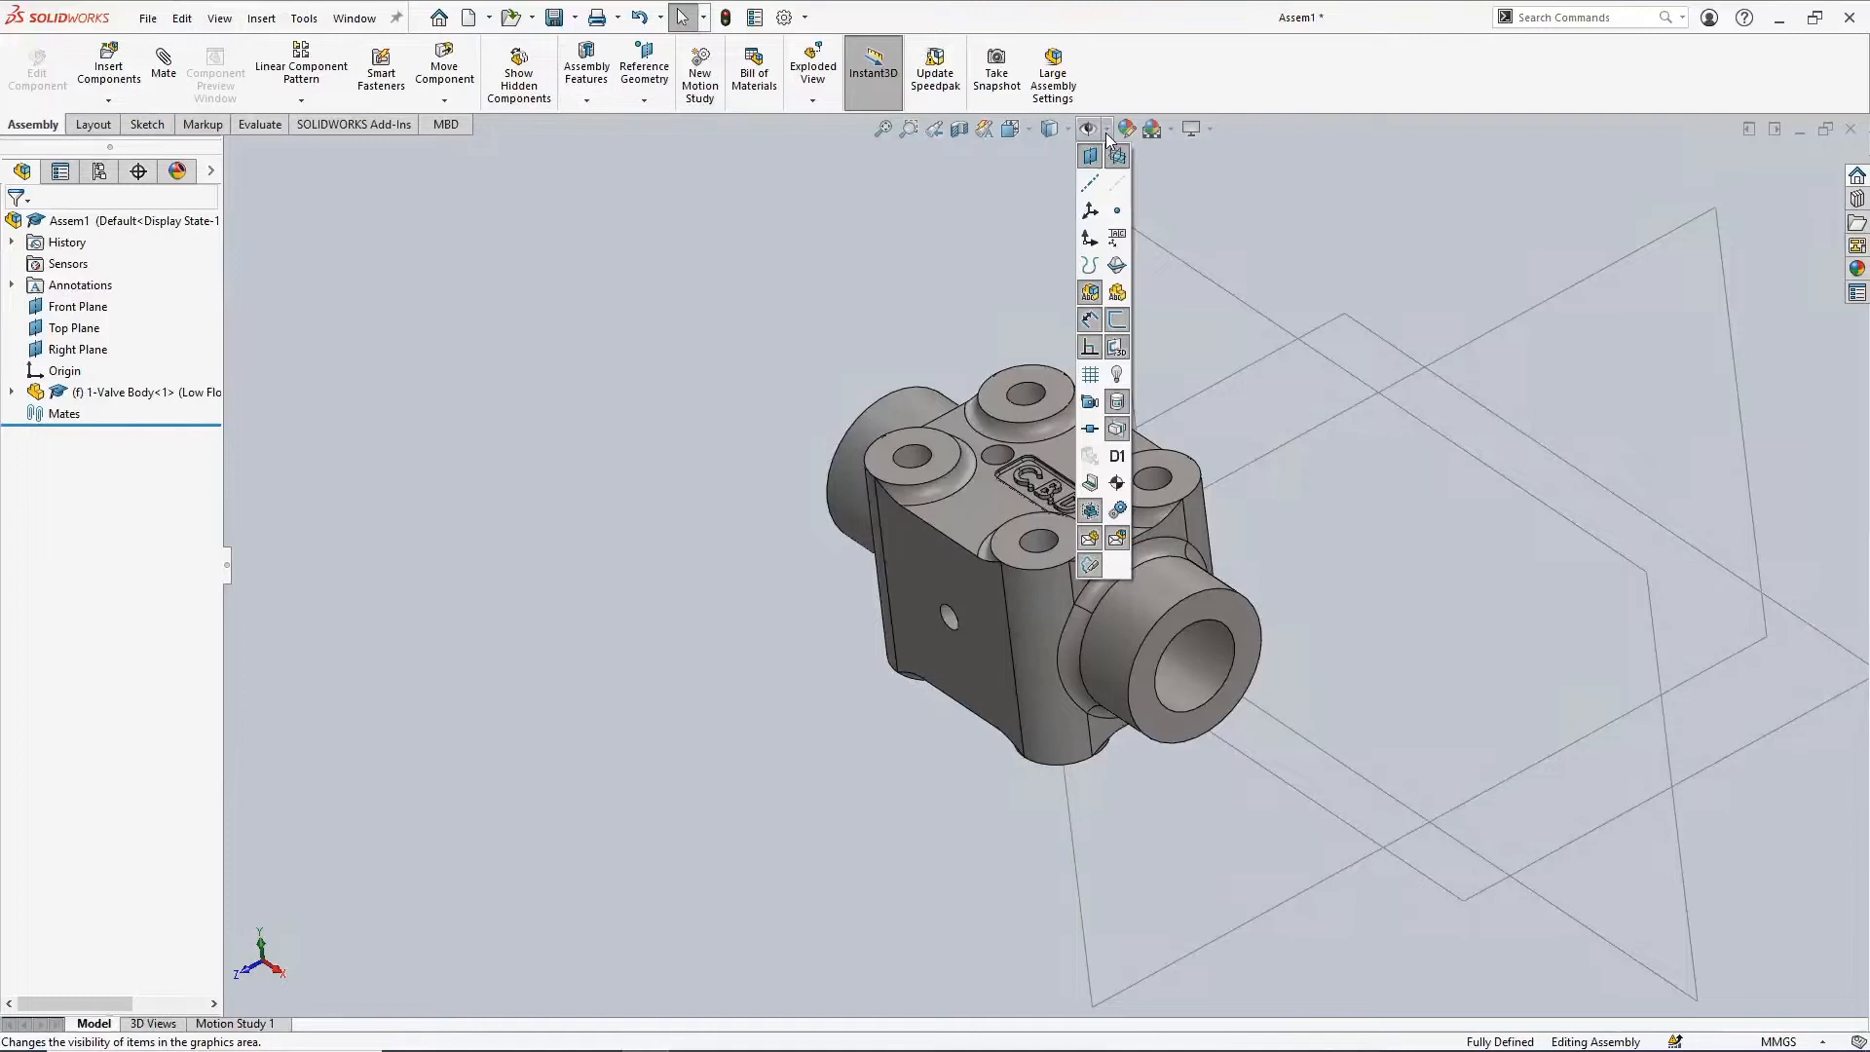
click(1090, 240)
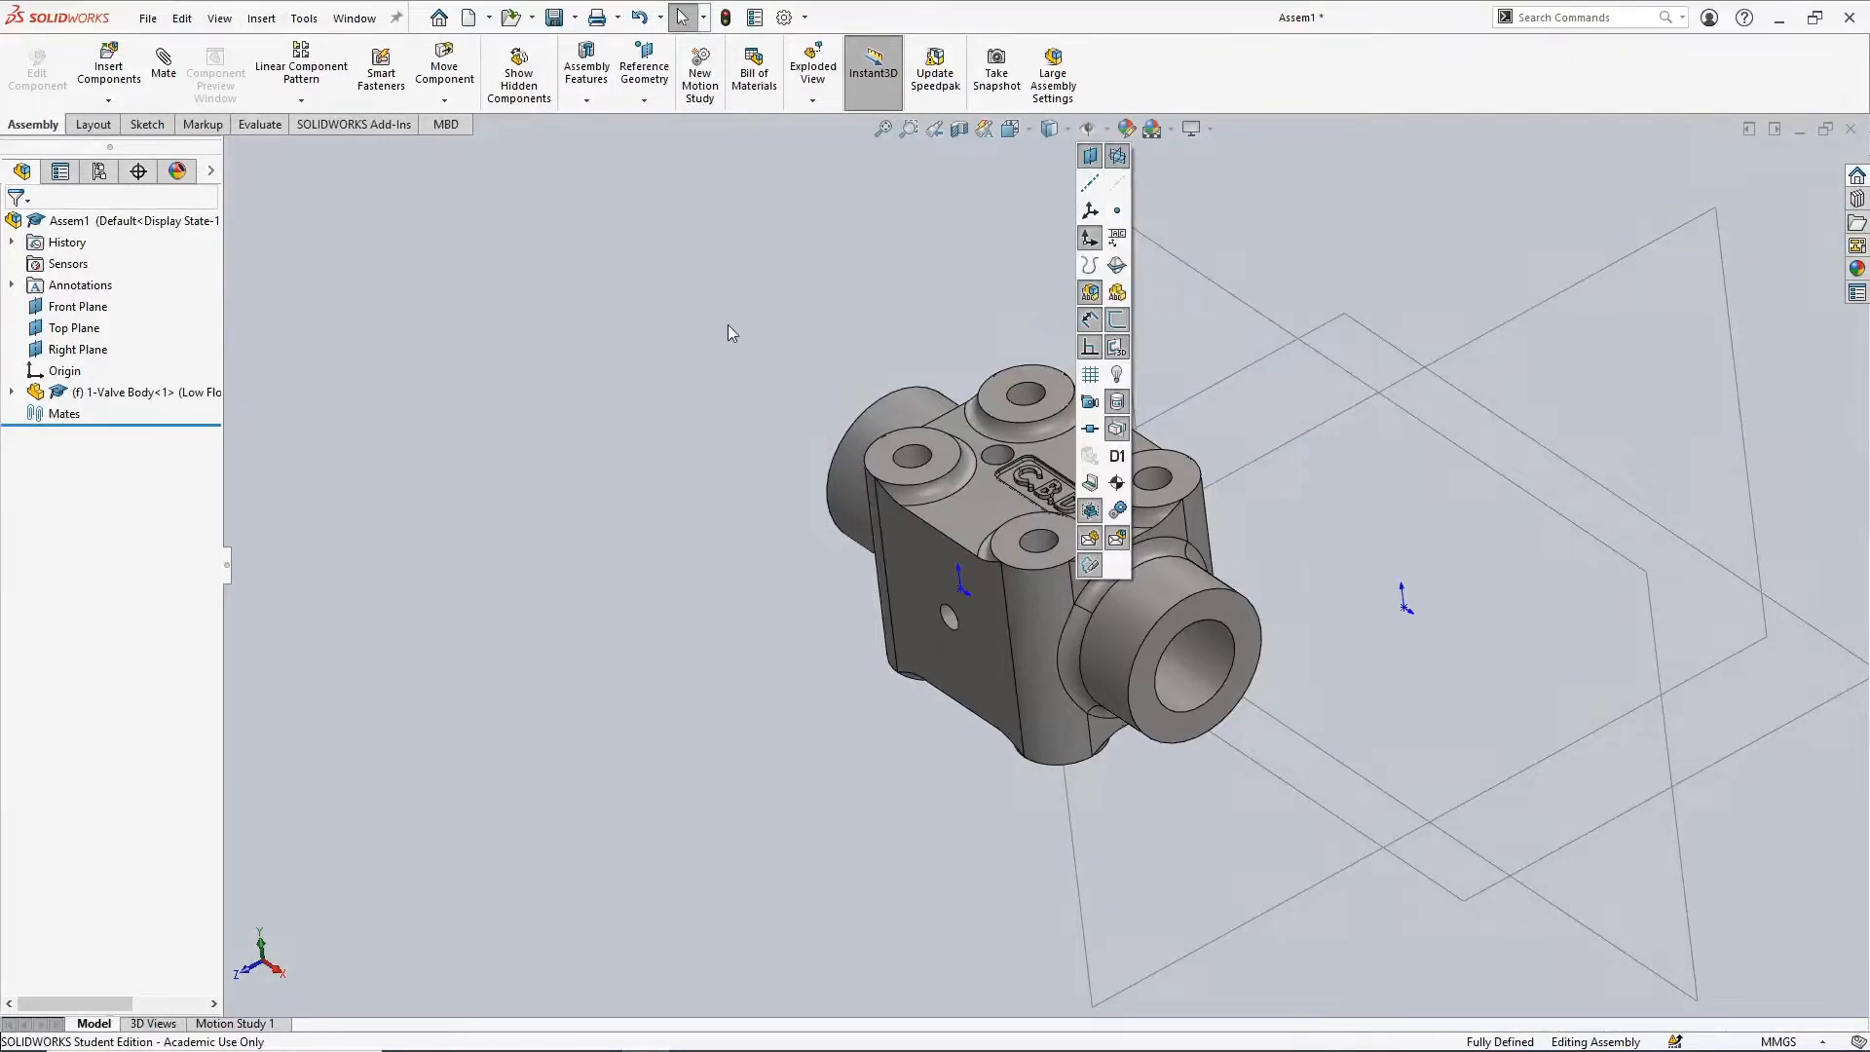
middle_drag(725, 325, 1418, 571)
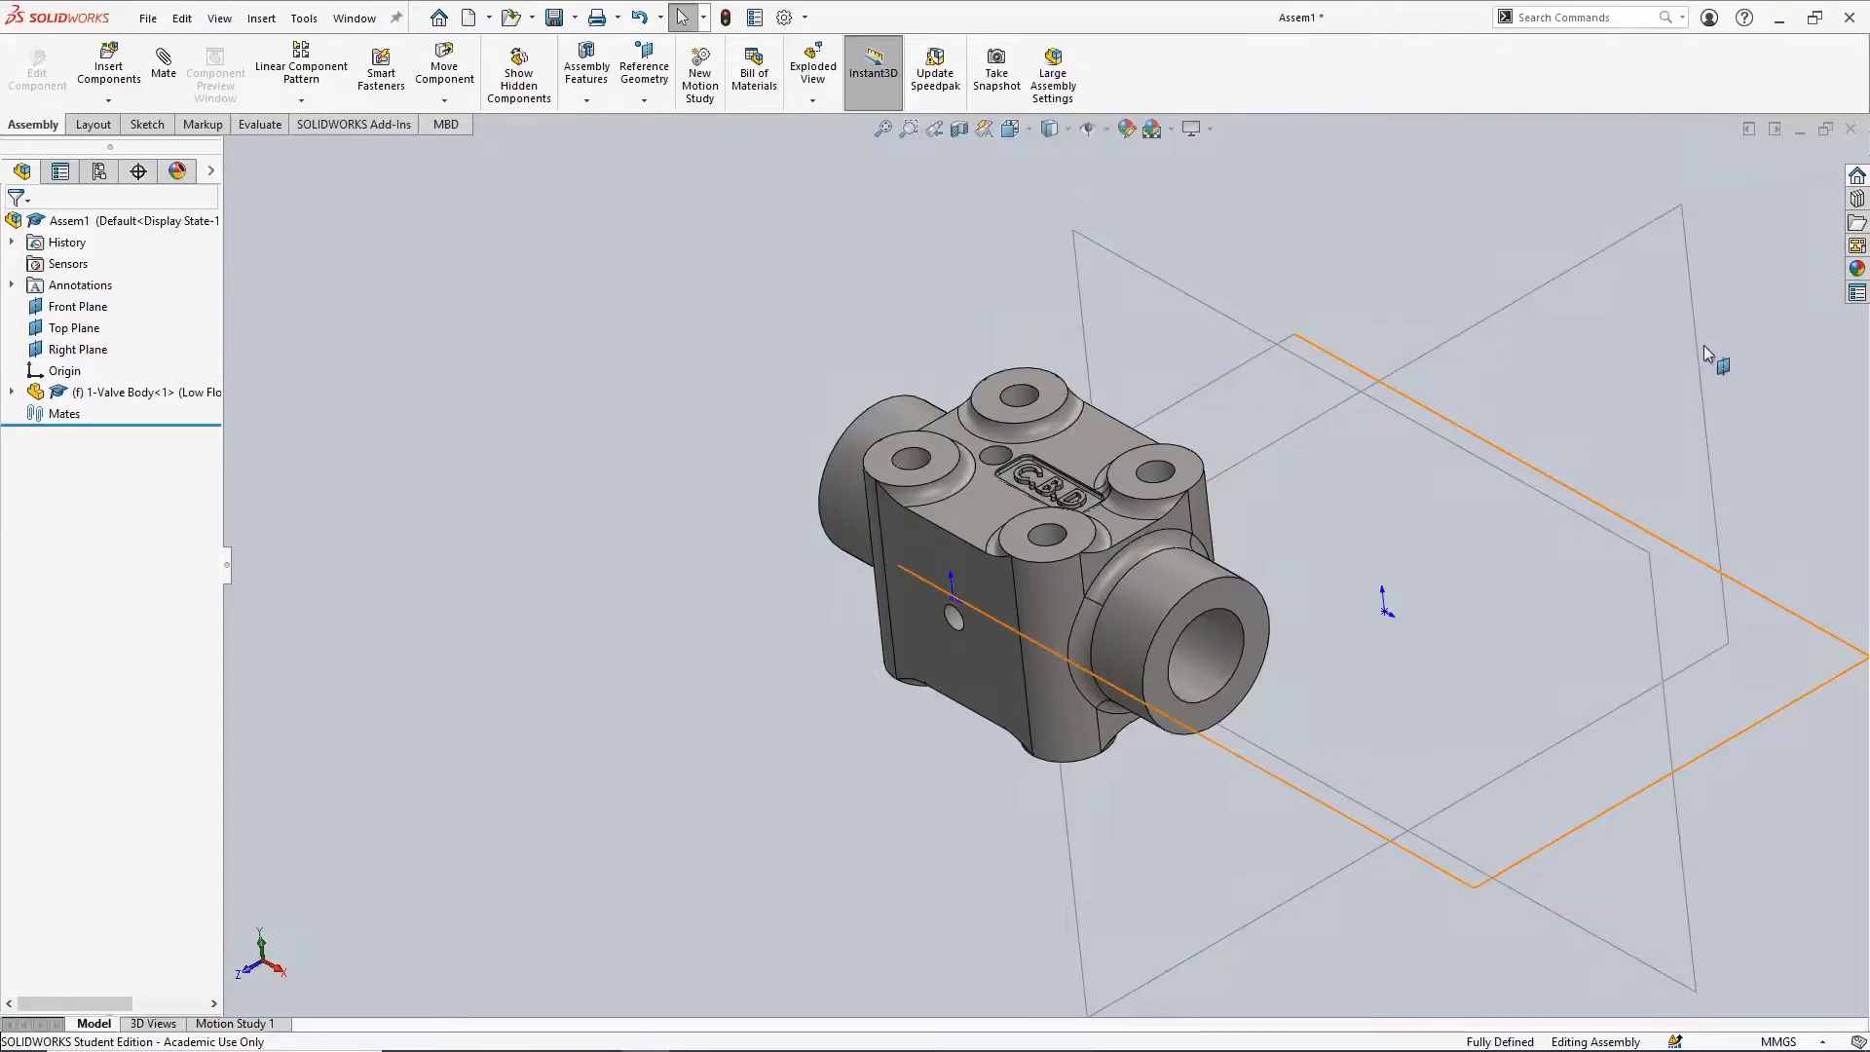
middle_drag(822, 704, 593, 599)
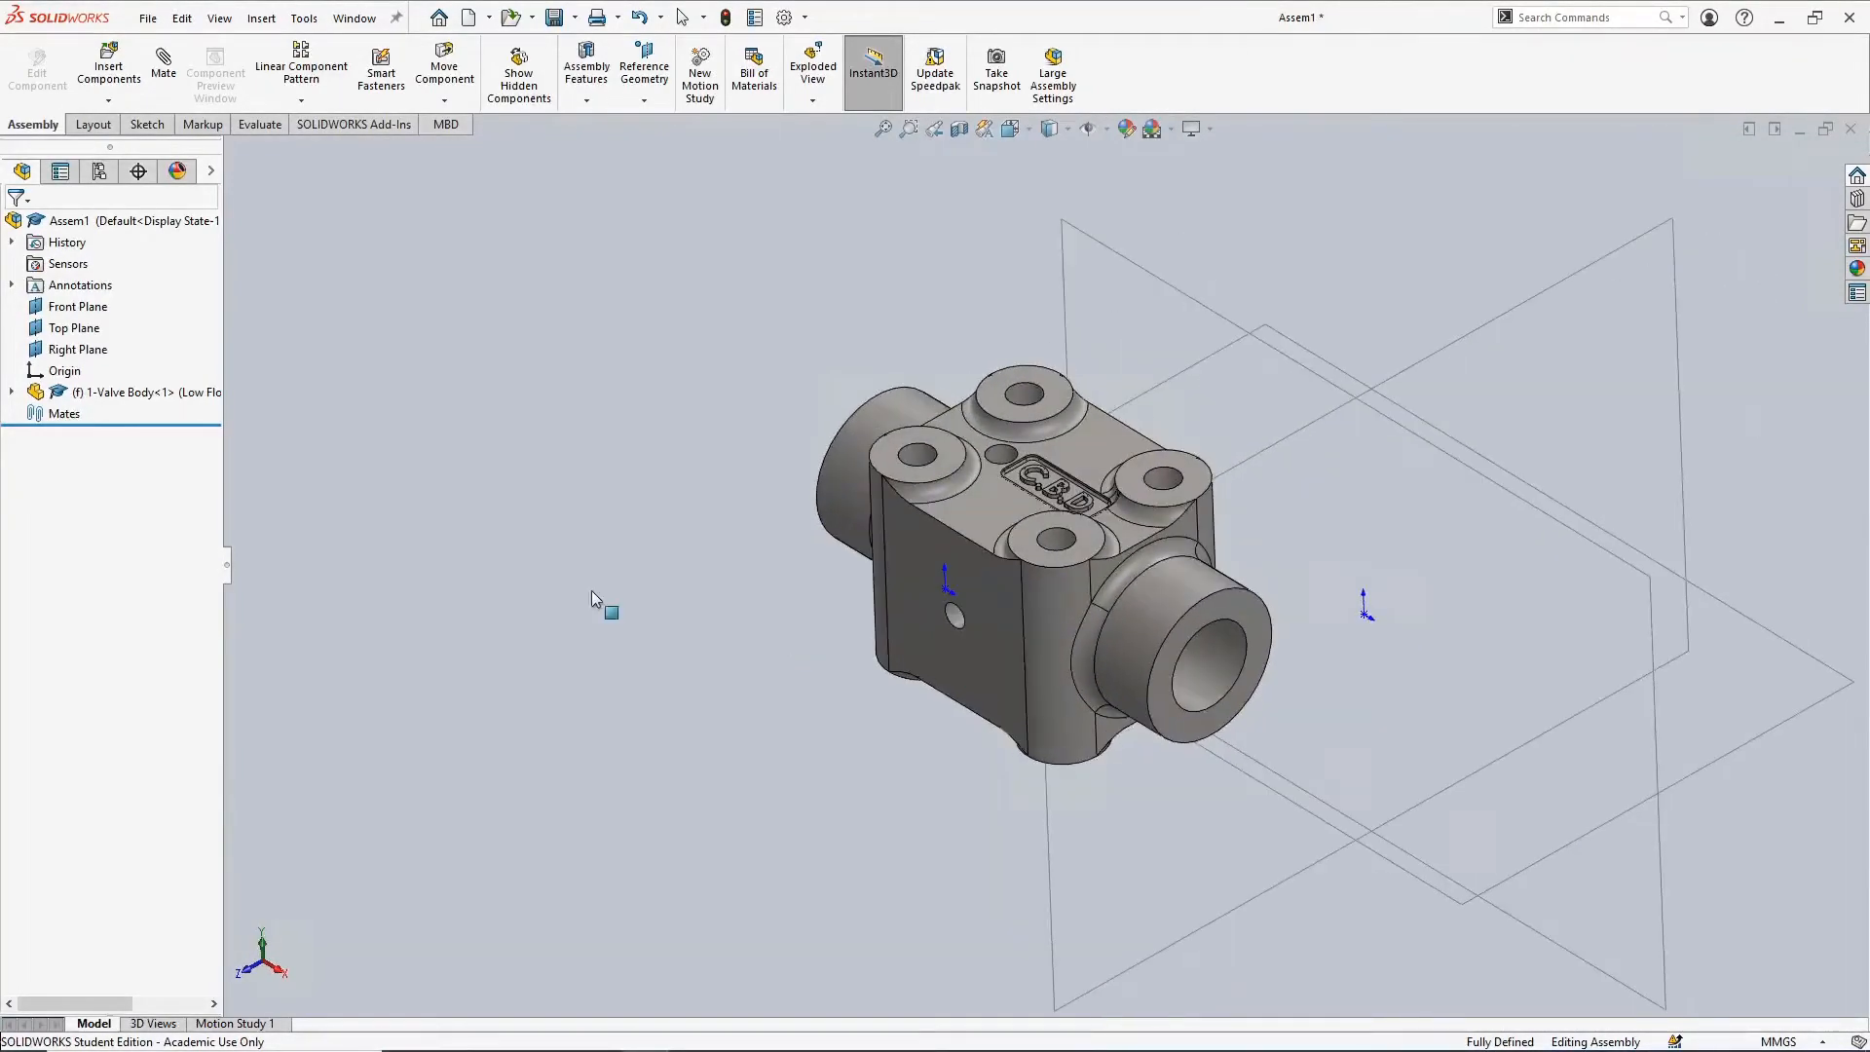
Show the Front, Top and Right planes belonging to the 1-Valve Body component
click(12, 391)
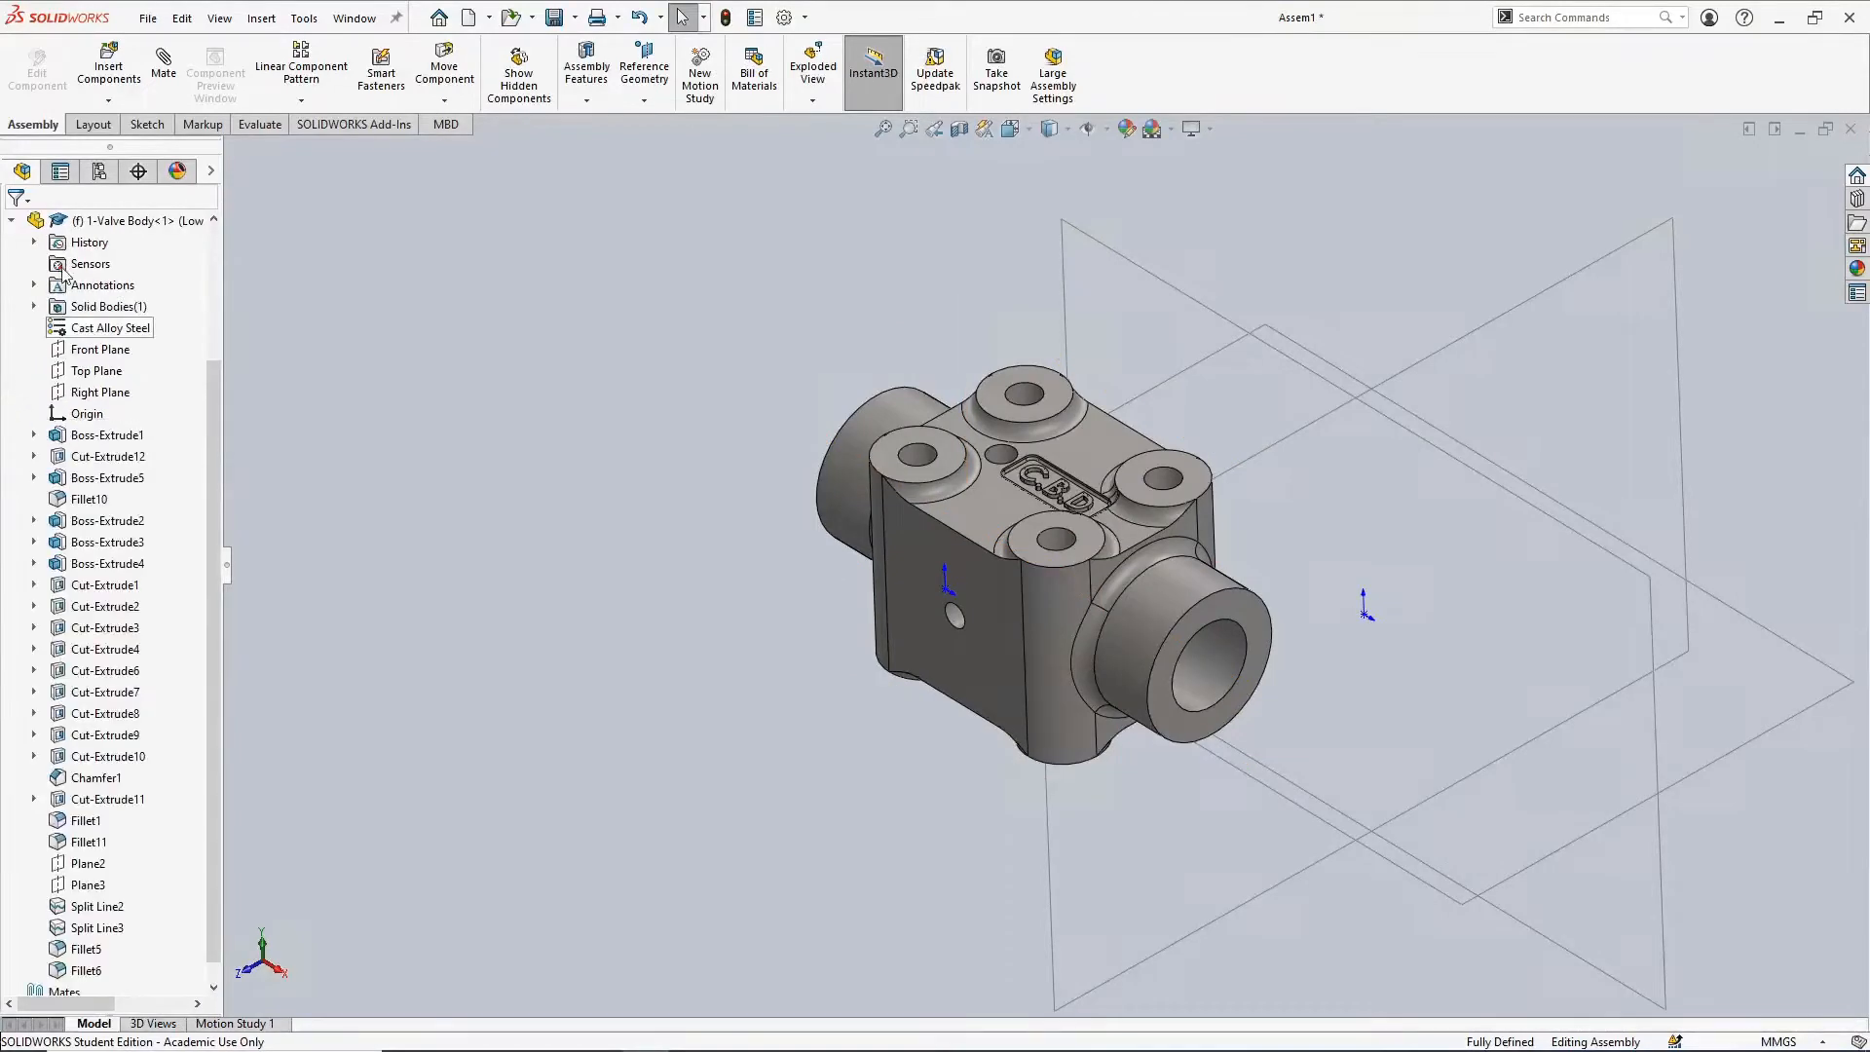
scroll(108, 439, down, 1)
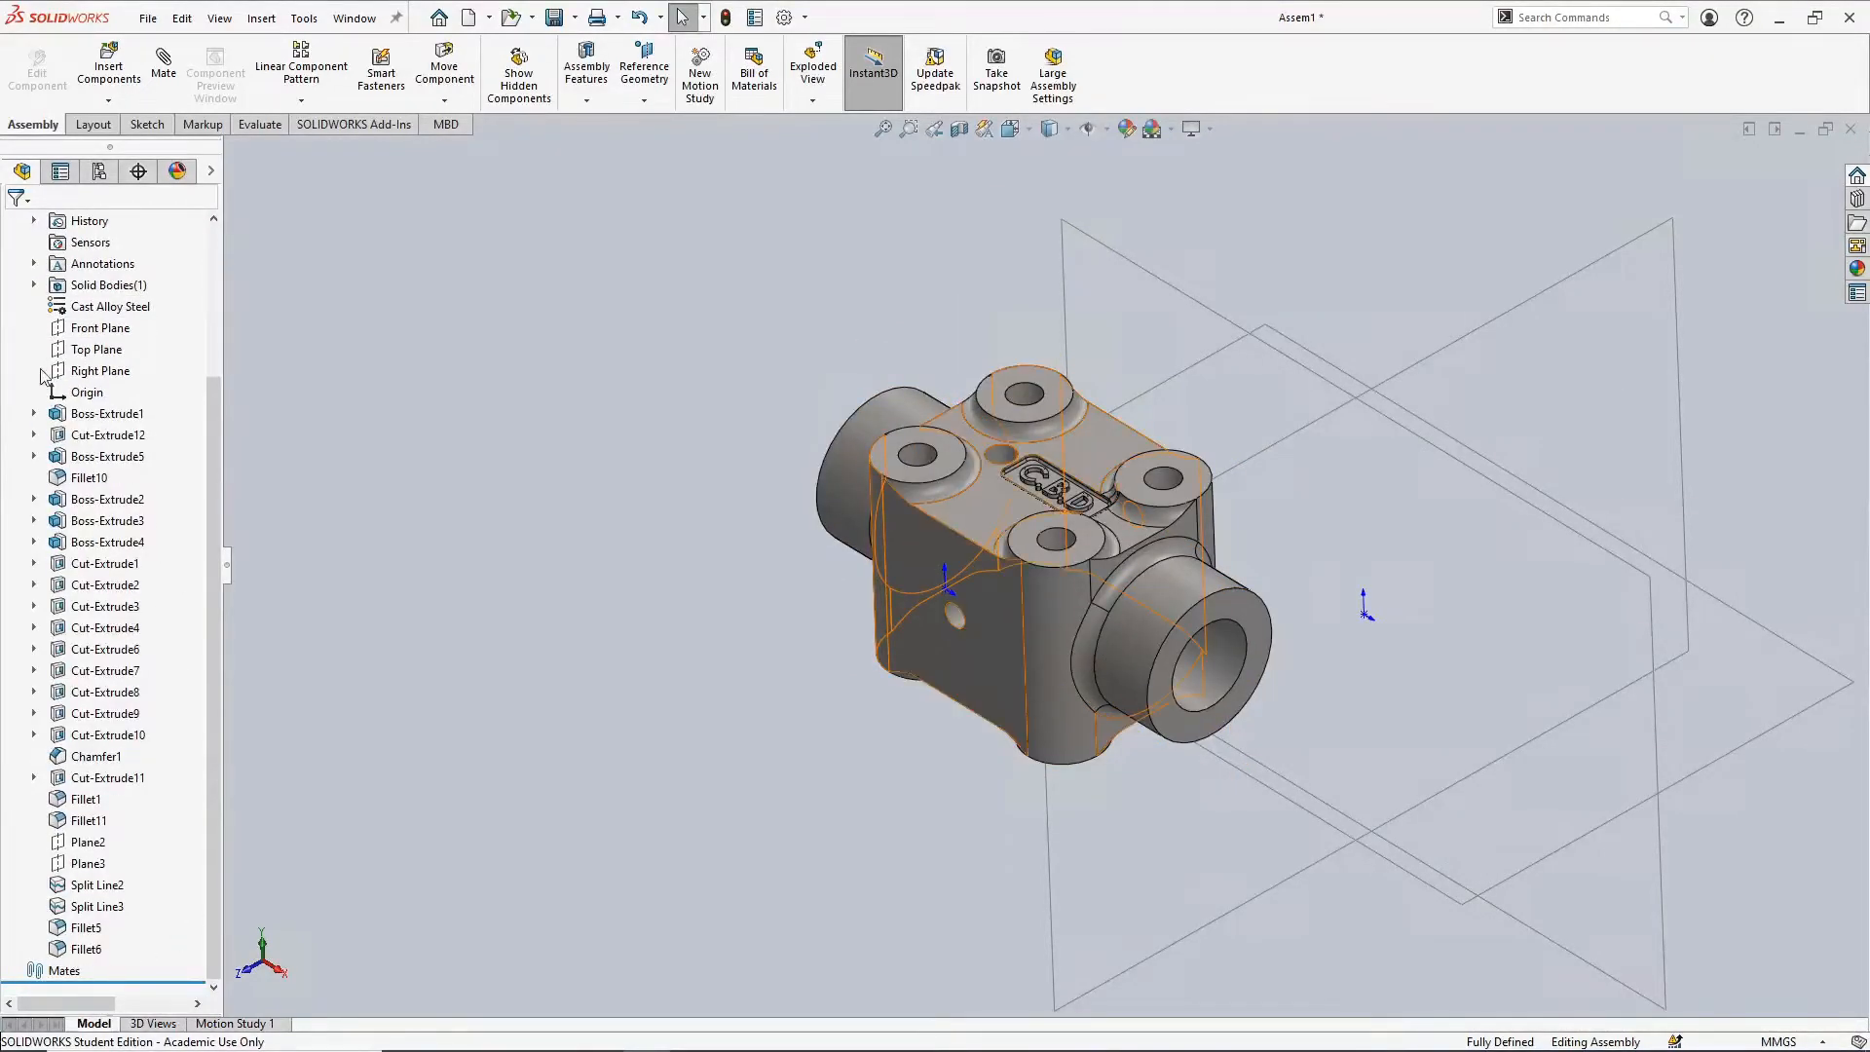
click(101, 330)
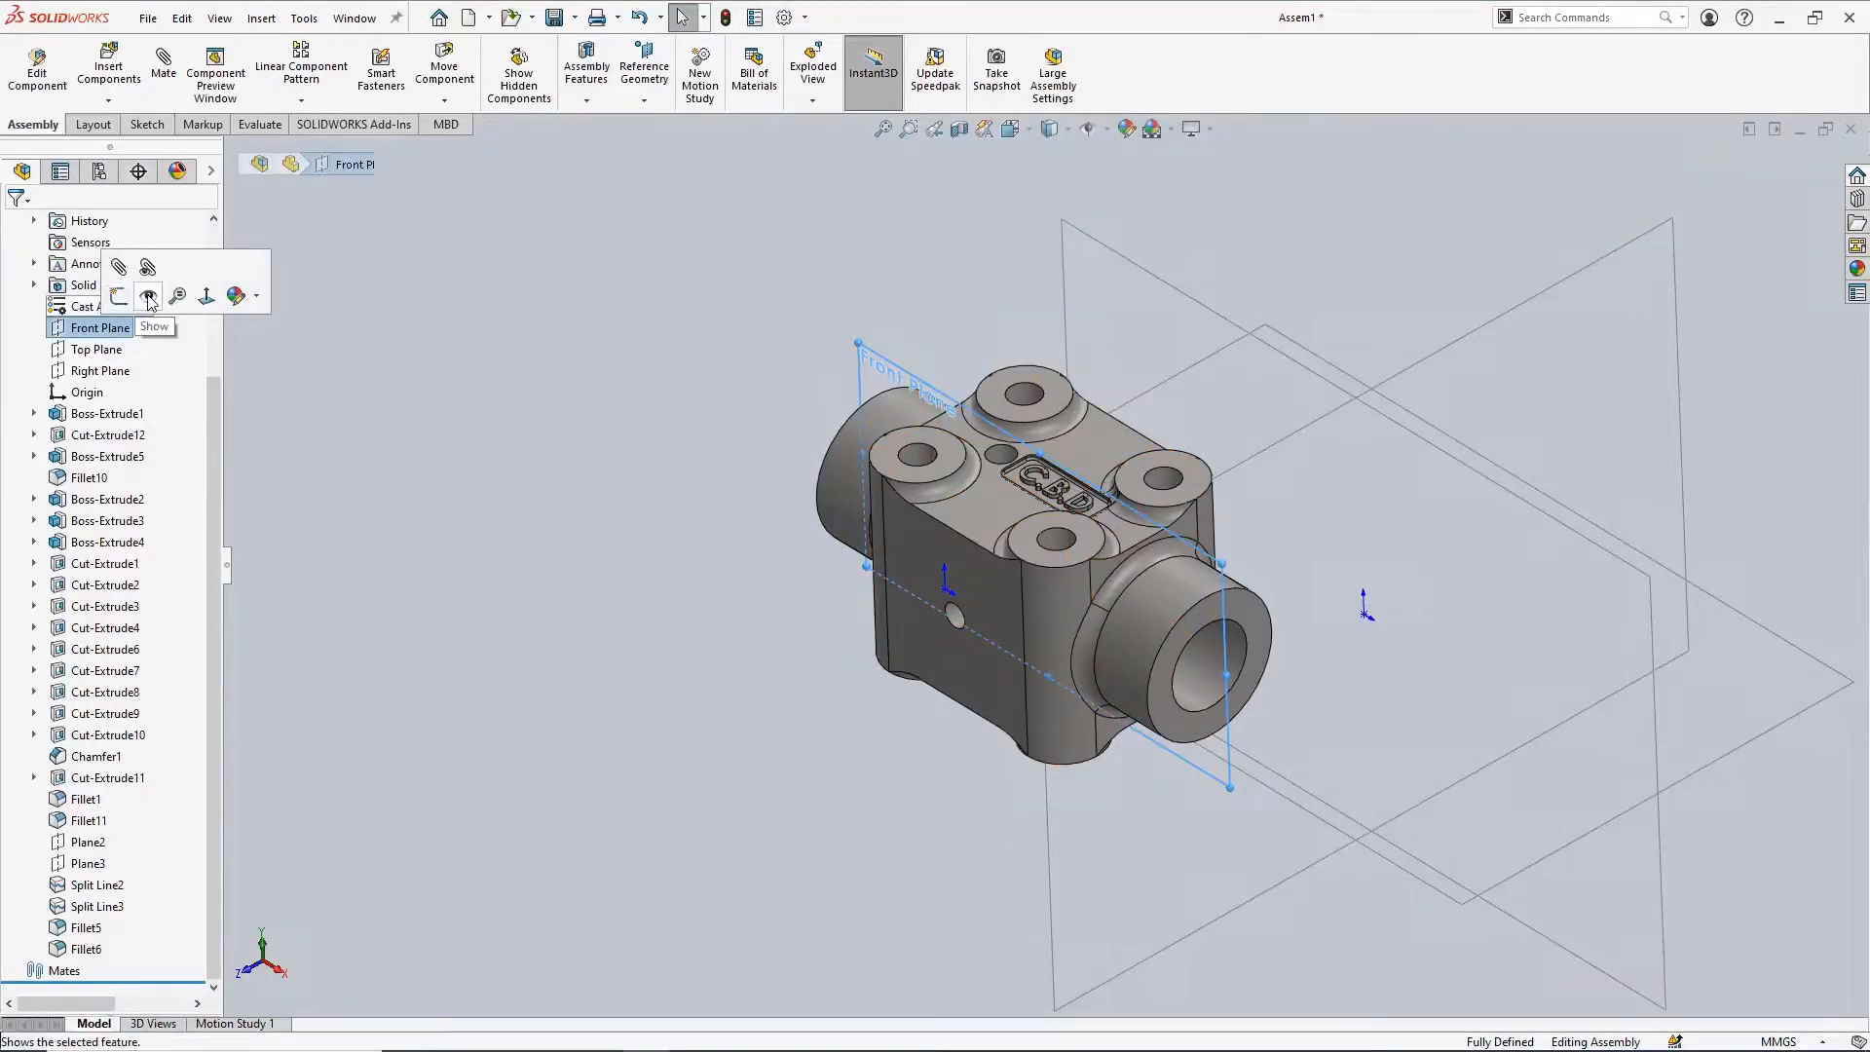
click(148, 297)
click(102, 348)
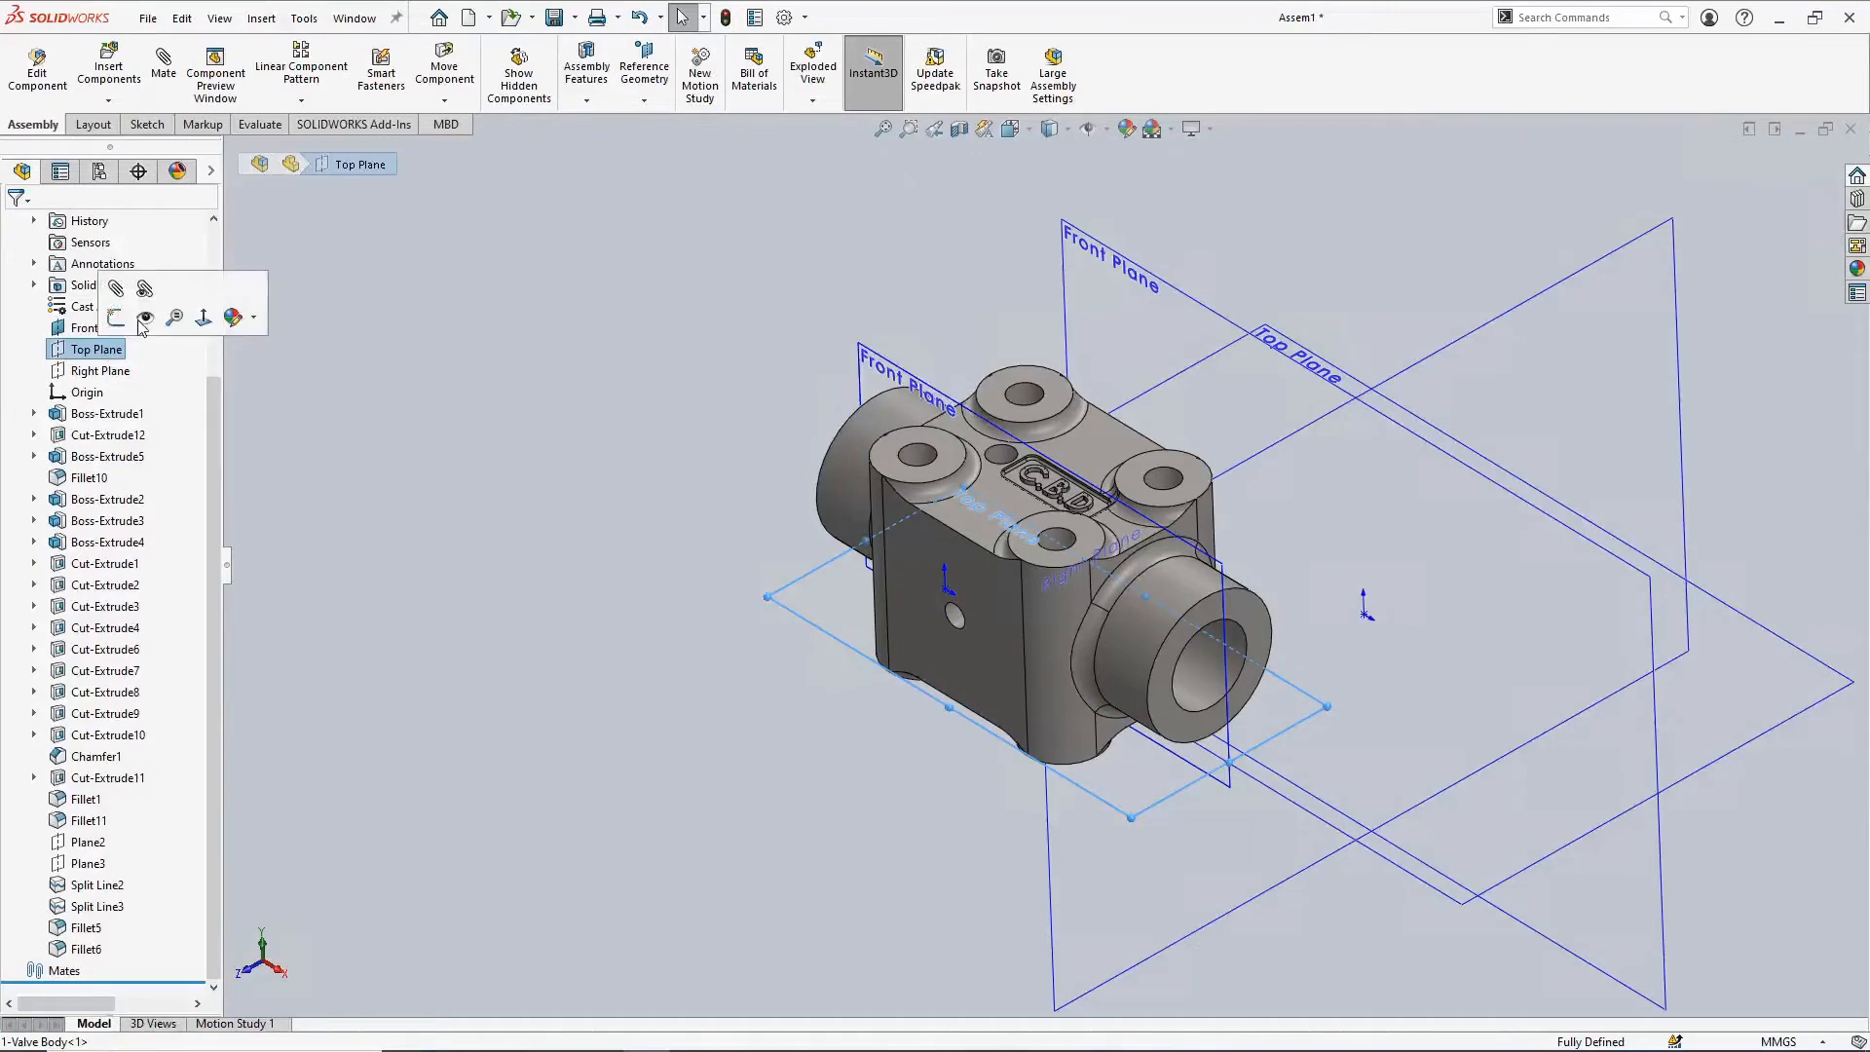
click(97, 371)
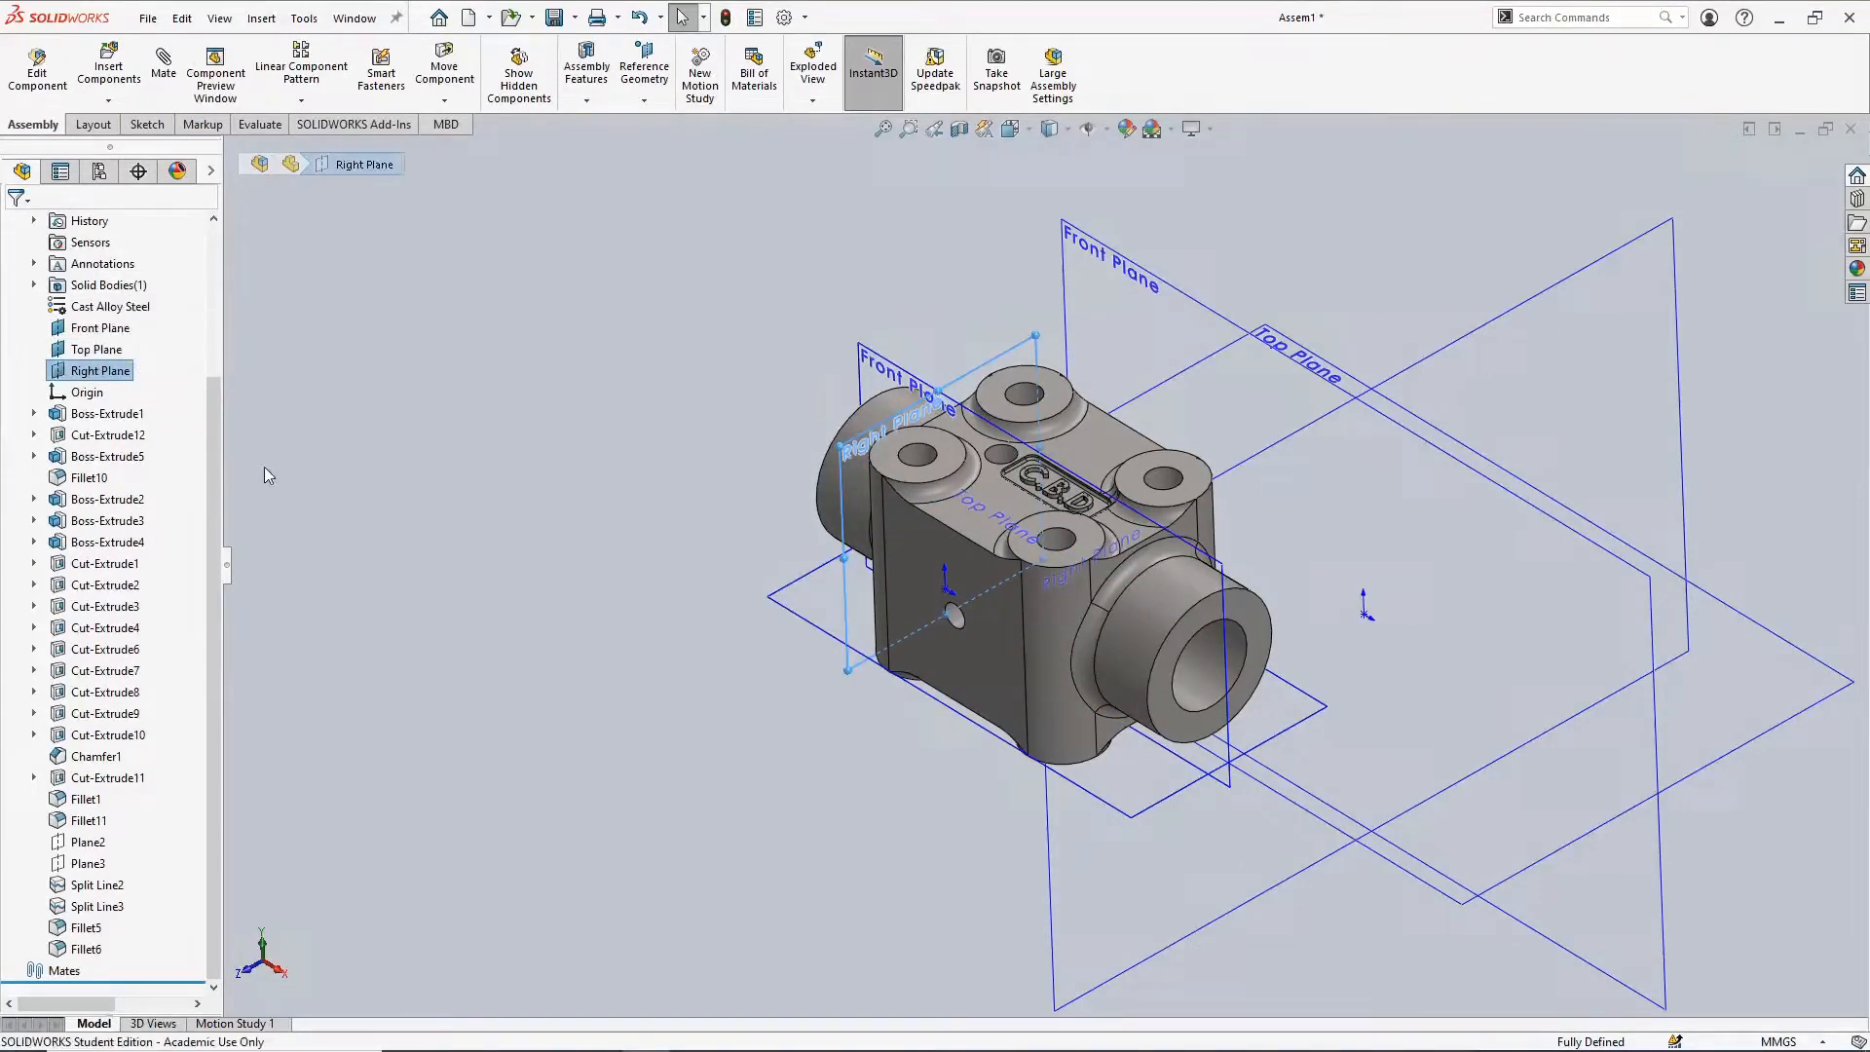
click(543, 529)
middle_drag(542, 529, 709, 554)
scroll(528, 511, up, 3)
scroll(1263, 624, down, 2)
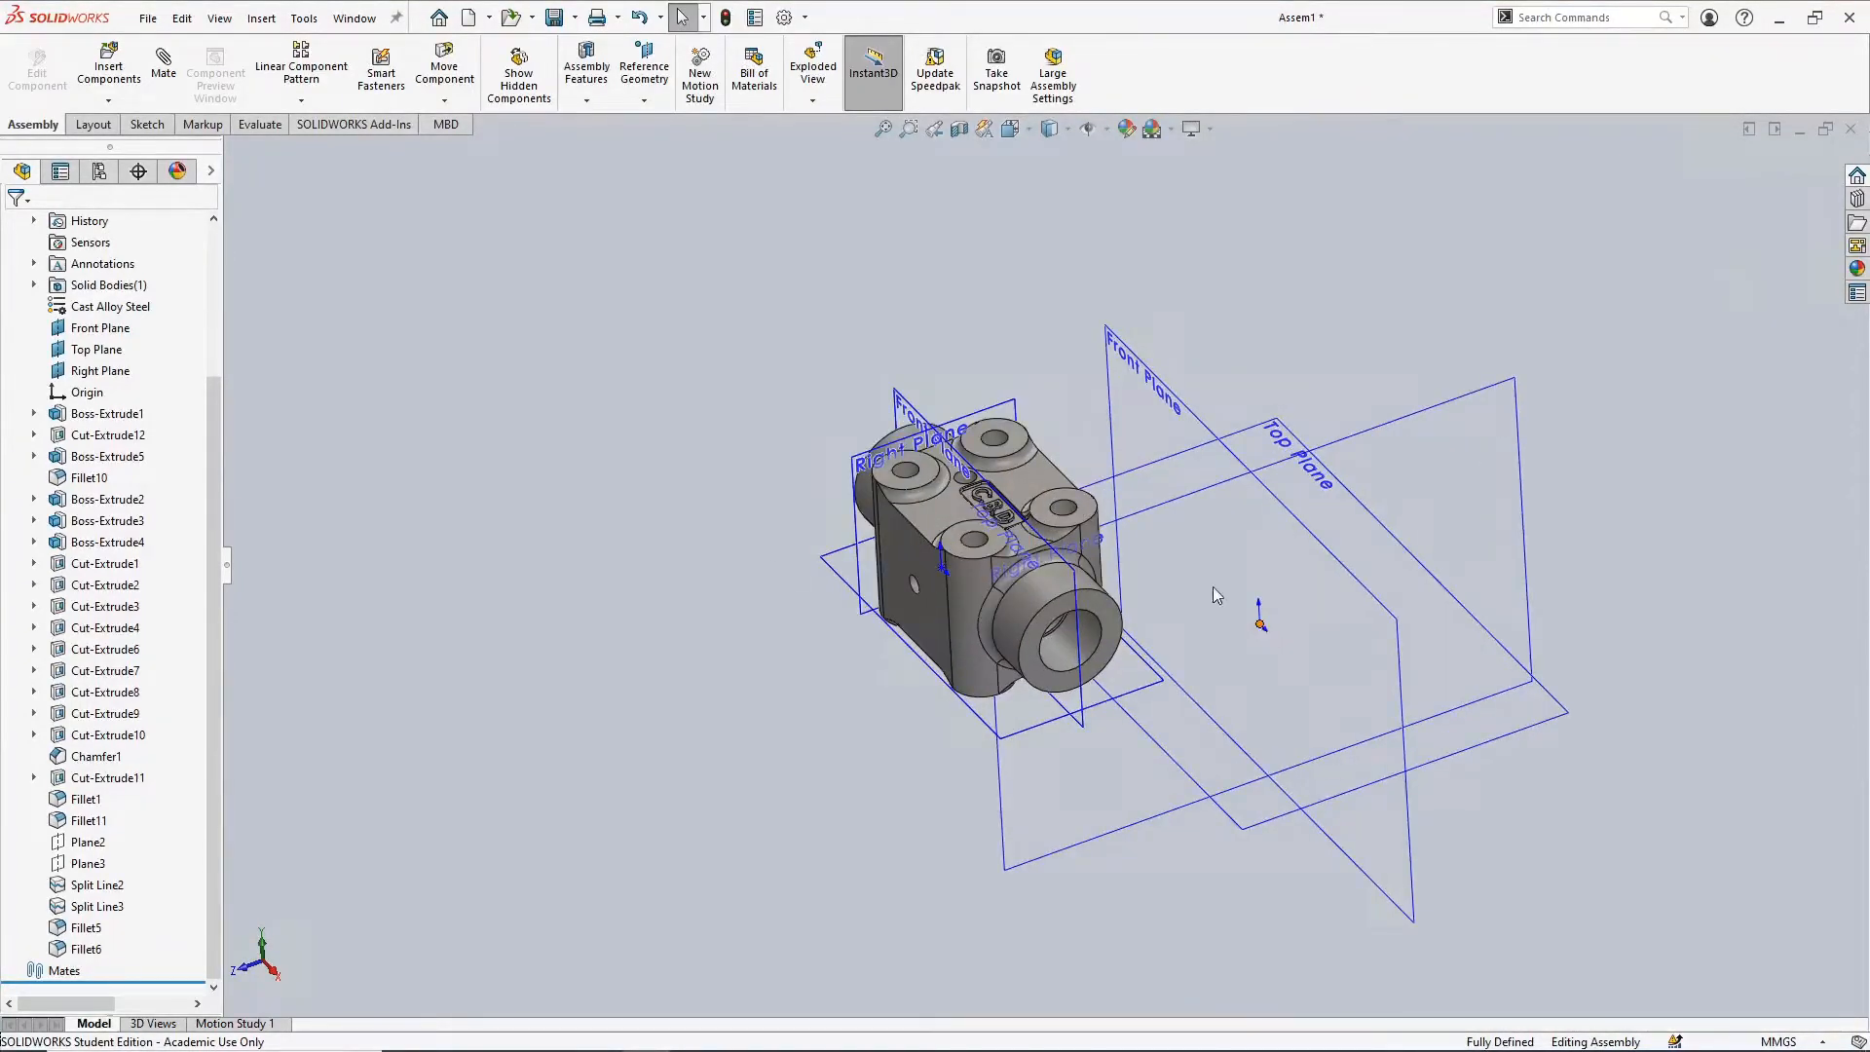
Insert the 2-Sealing Adapter part and place it in free space above and beside the valve body's open port
click(108, 73)
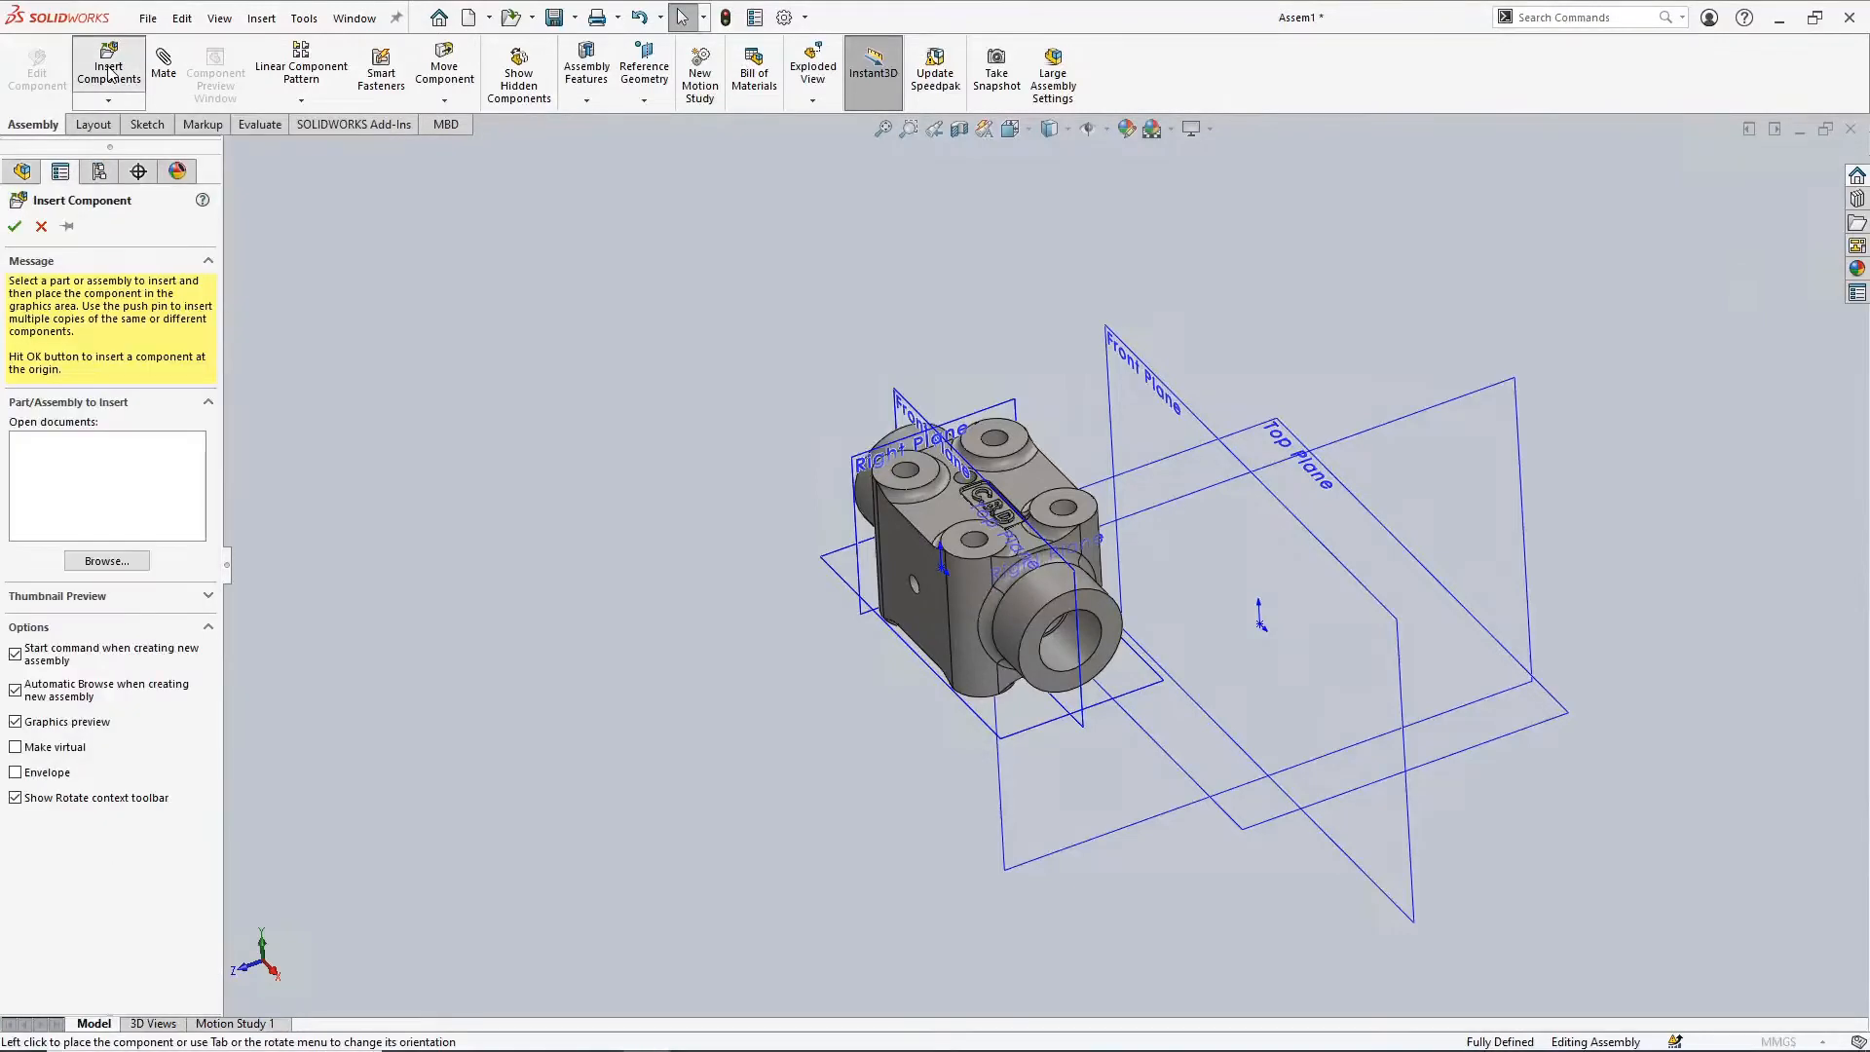
click(596, 412)
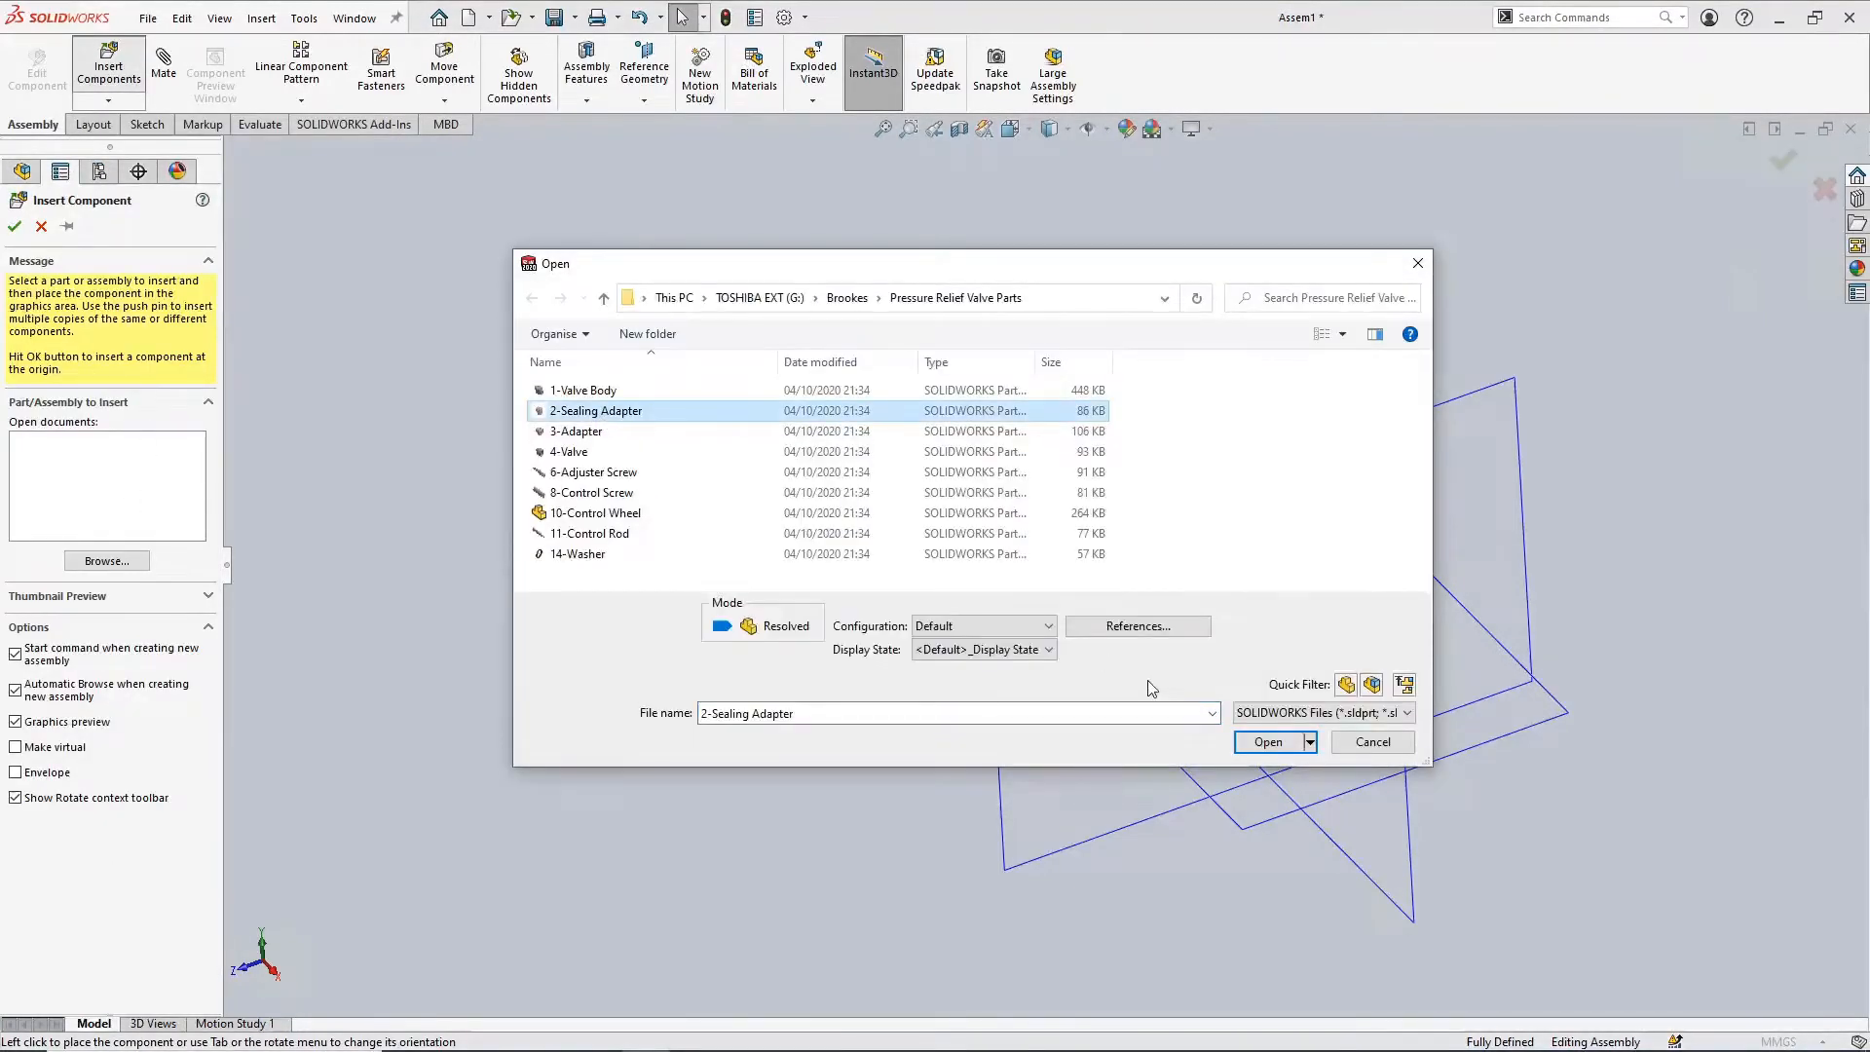
click(1266, 743)
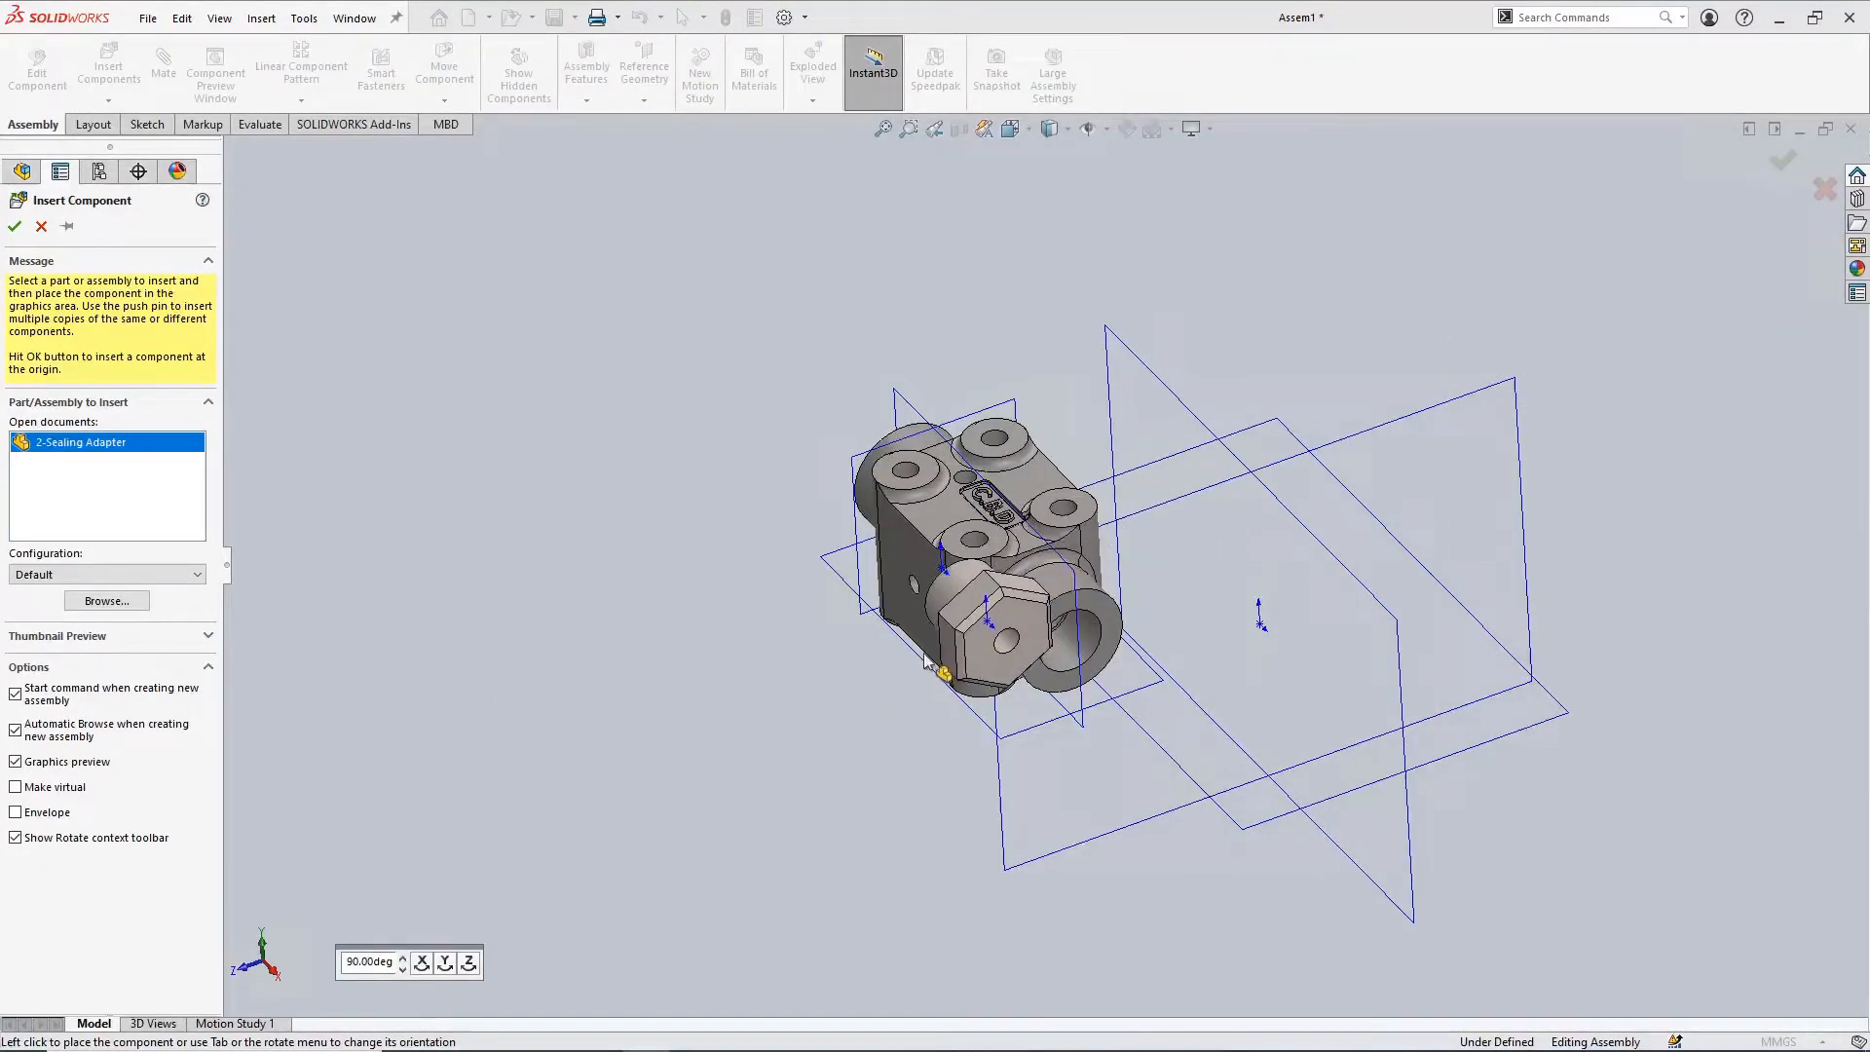
middle_drag(609, 511, 686, 429)
scroll(1222, 431, up, 1)
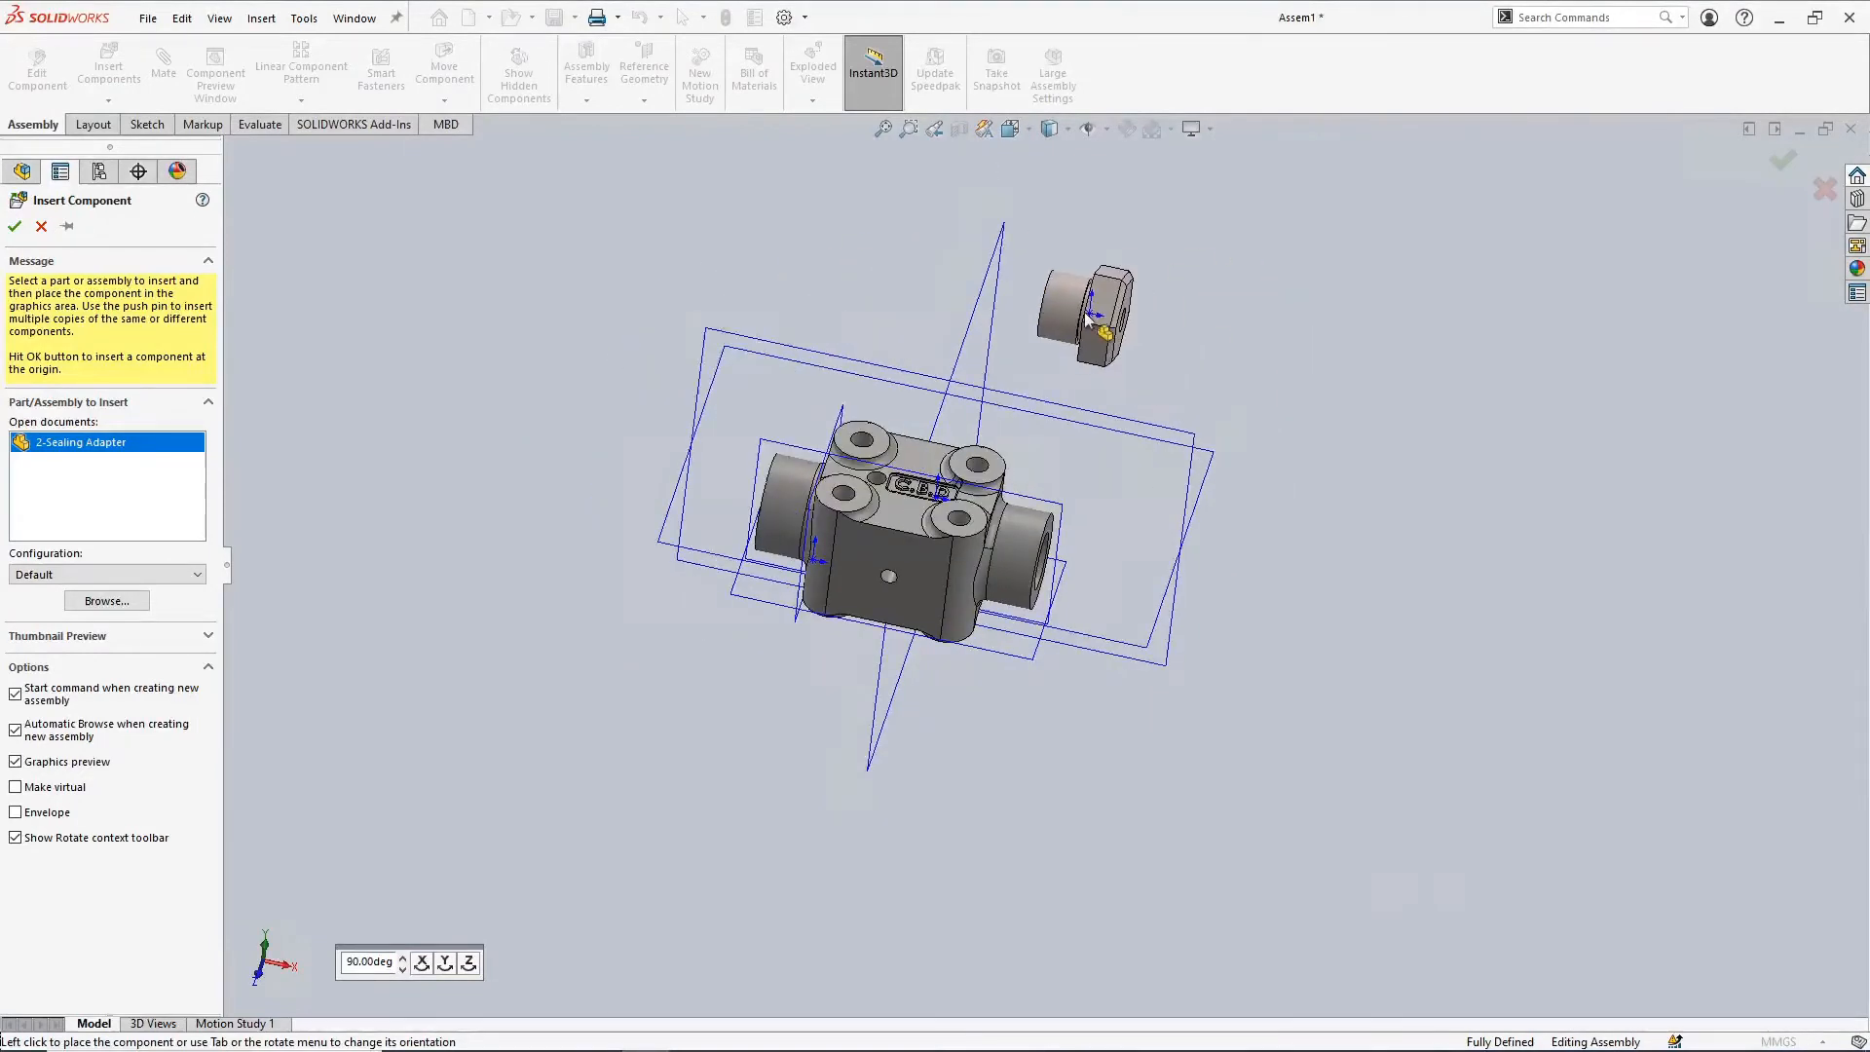
scroll(1081, 315, up, 1)
scroll(899, 316, down, 4)
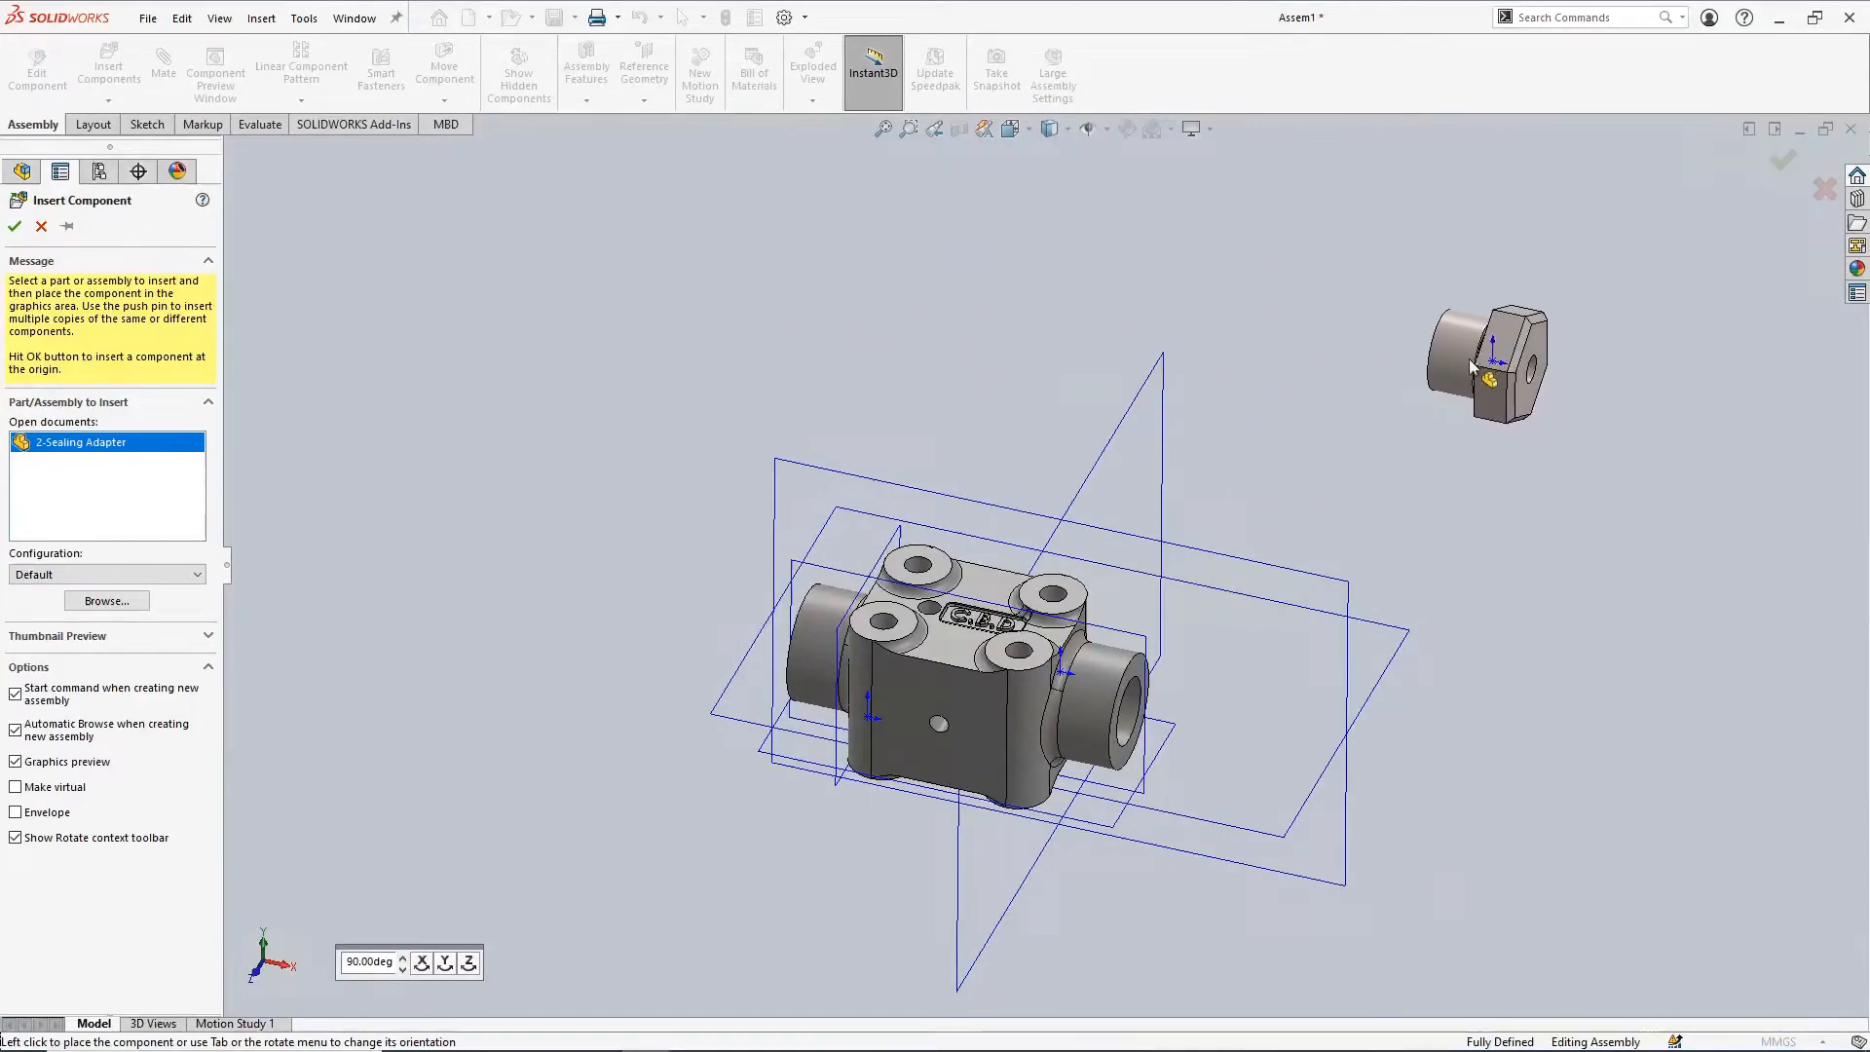
click(1426, 392)
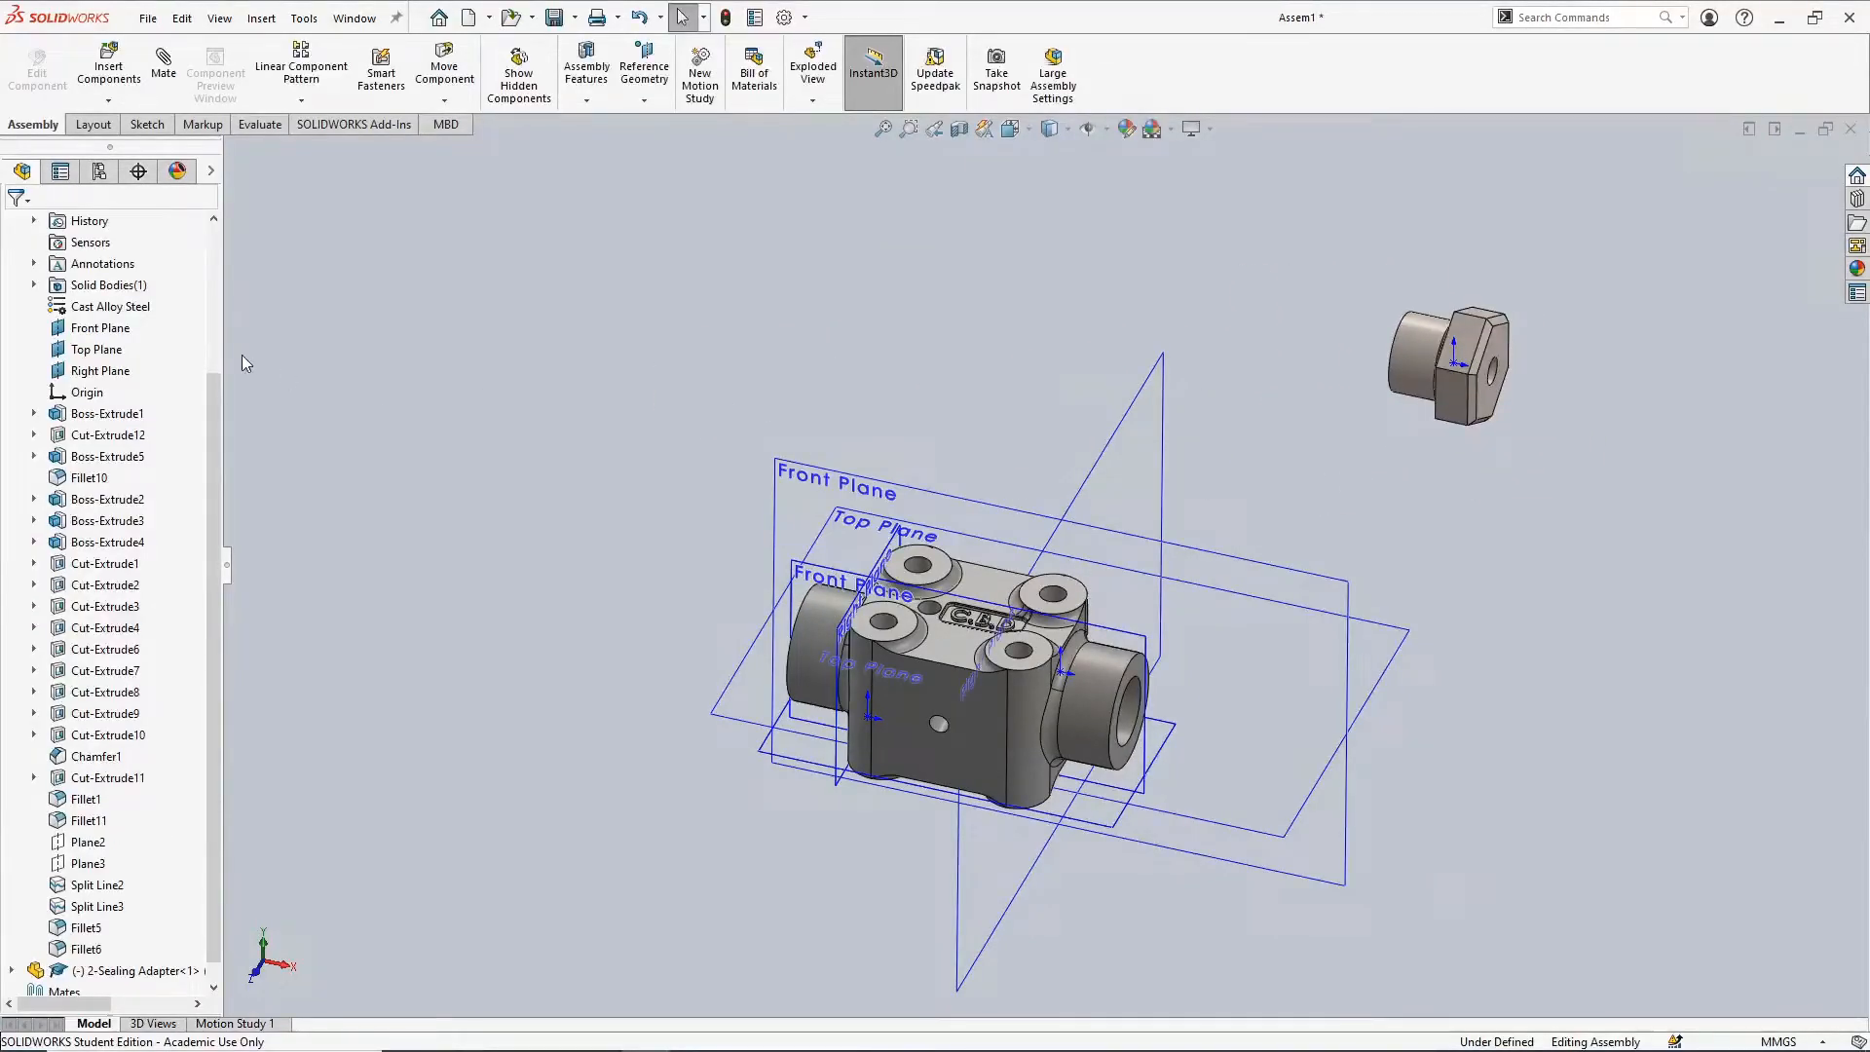
Collapse the 1-Valve Body feature list so the assembly tree shows only its components
scroll(146, 371, up, 4)
click(12, 392)
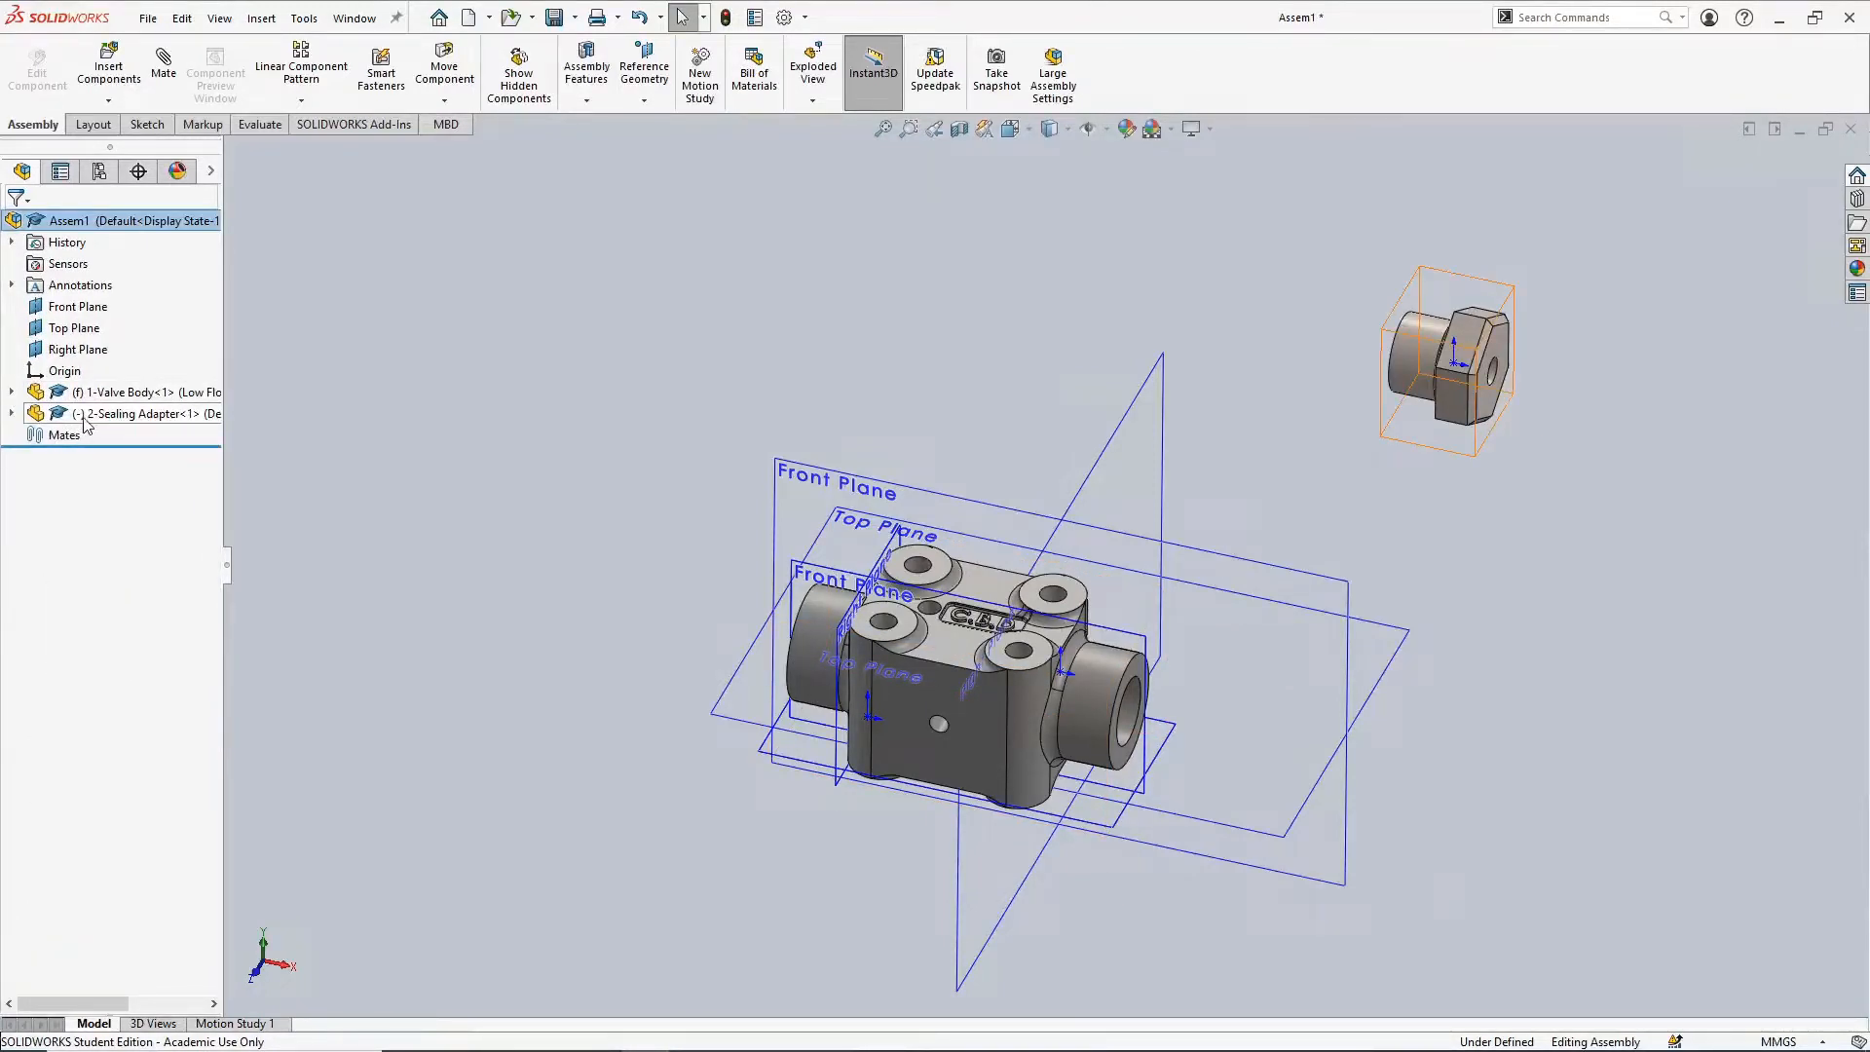
middle_drag(630, 204, 547, 366)
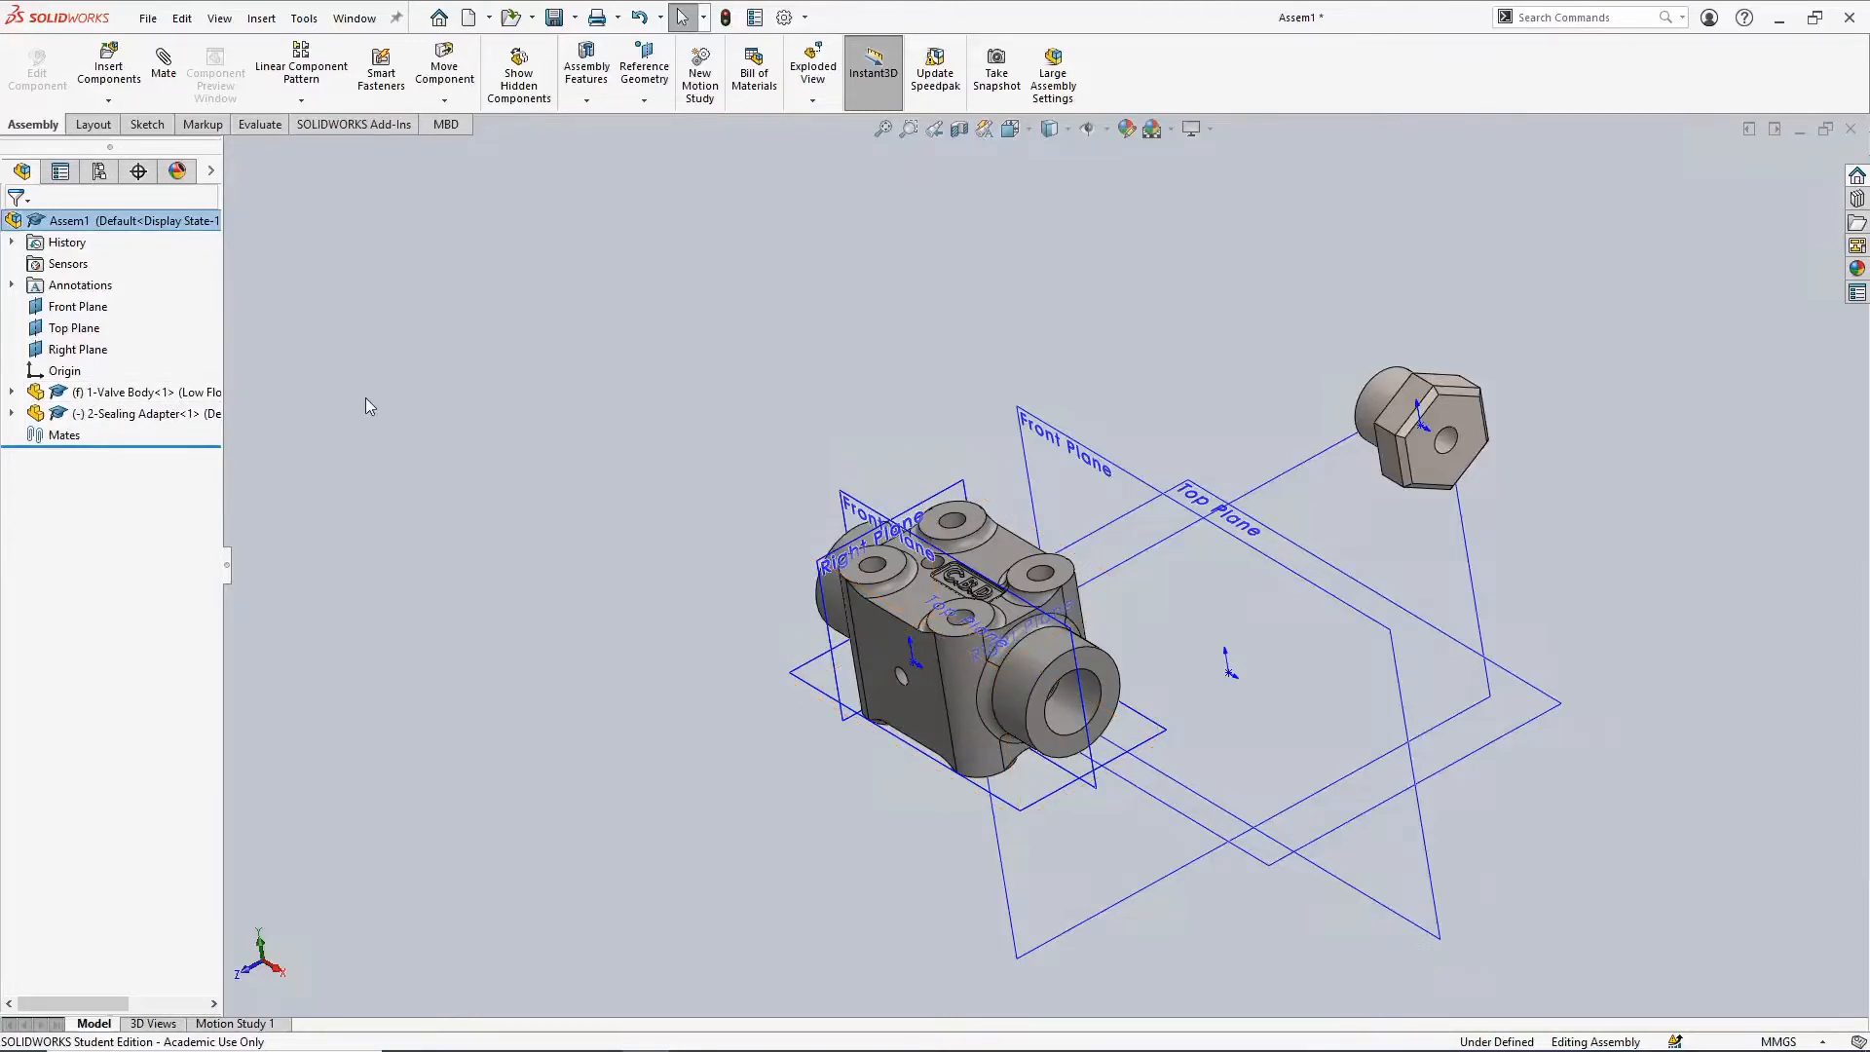
Float the 1-Valve Body component and move it well away from the assembly's planes and origin
right_click(109, 395)
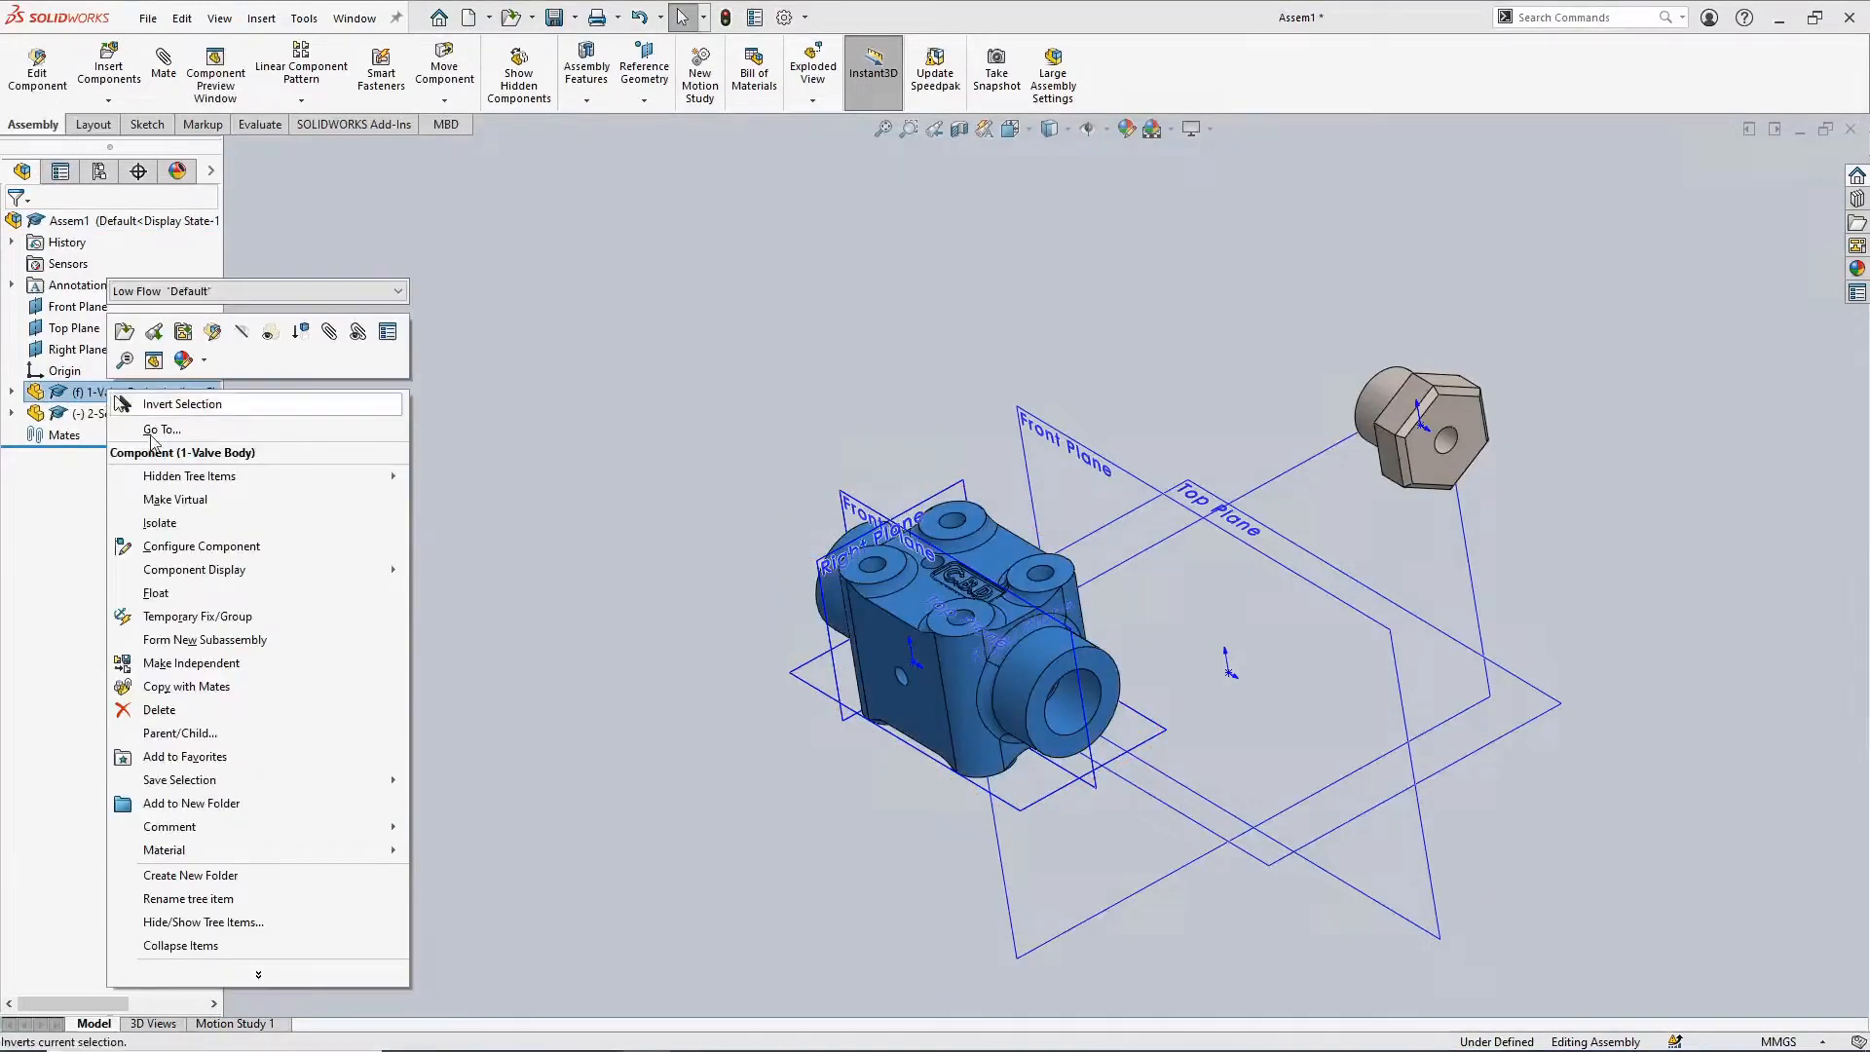
click(192, 596)
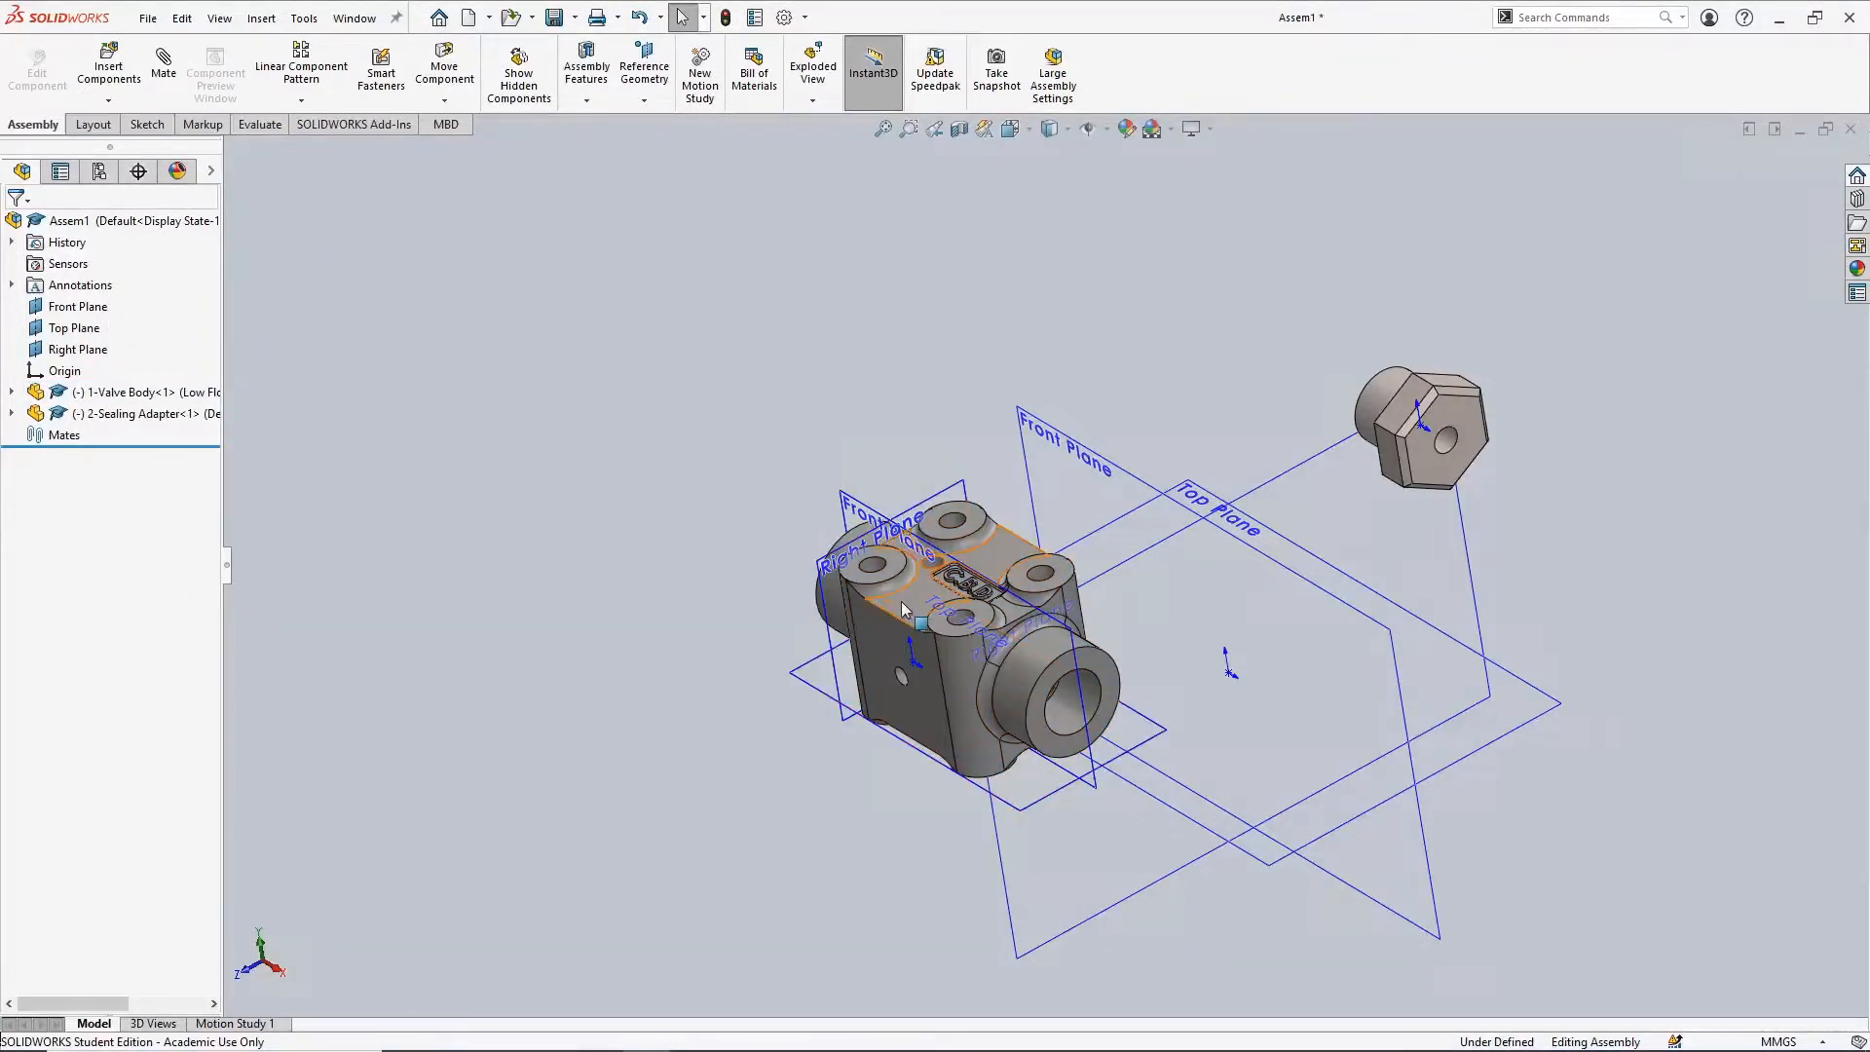
drag(830, 592, 608, 413)
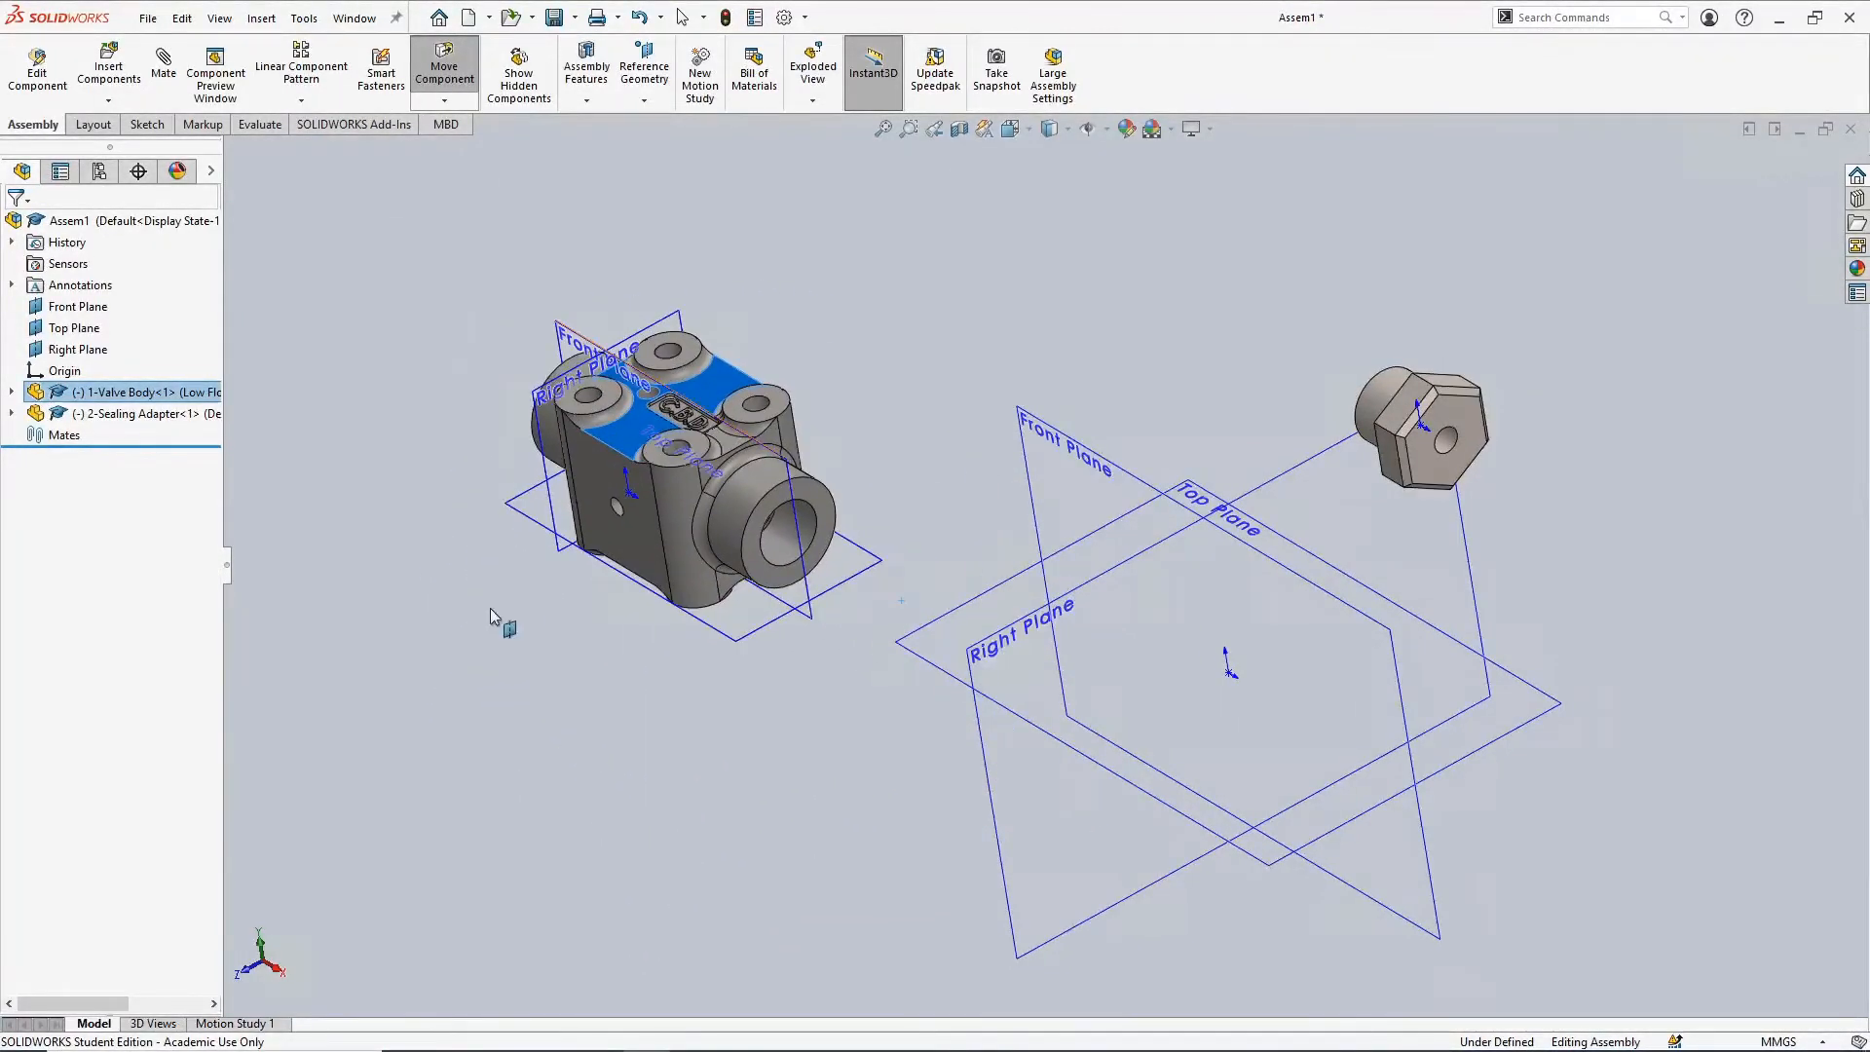
Fix the 1-Valve Body component in its moved position
click(487, 608)
right_click(111, 396)
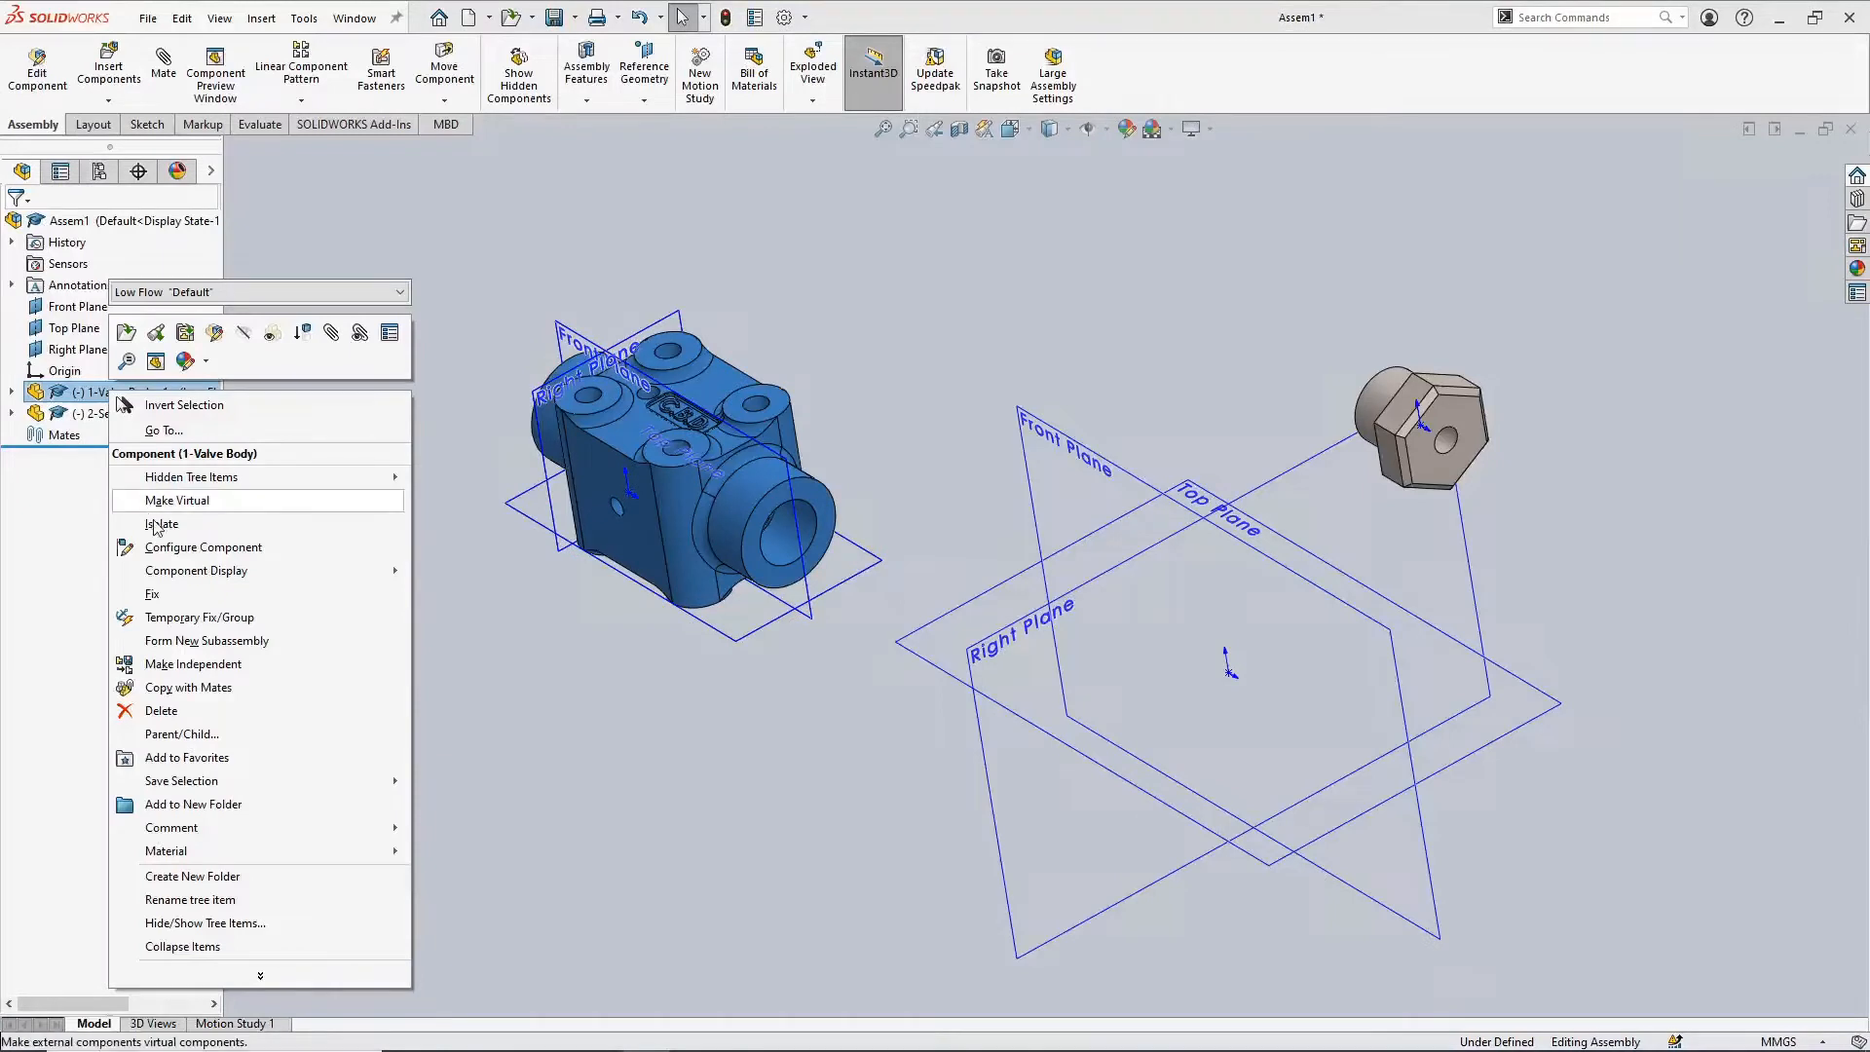
click(223, 598)
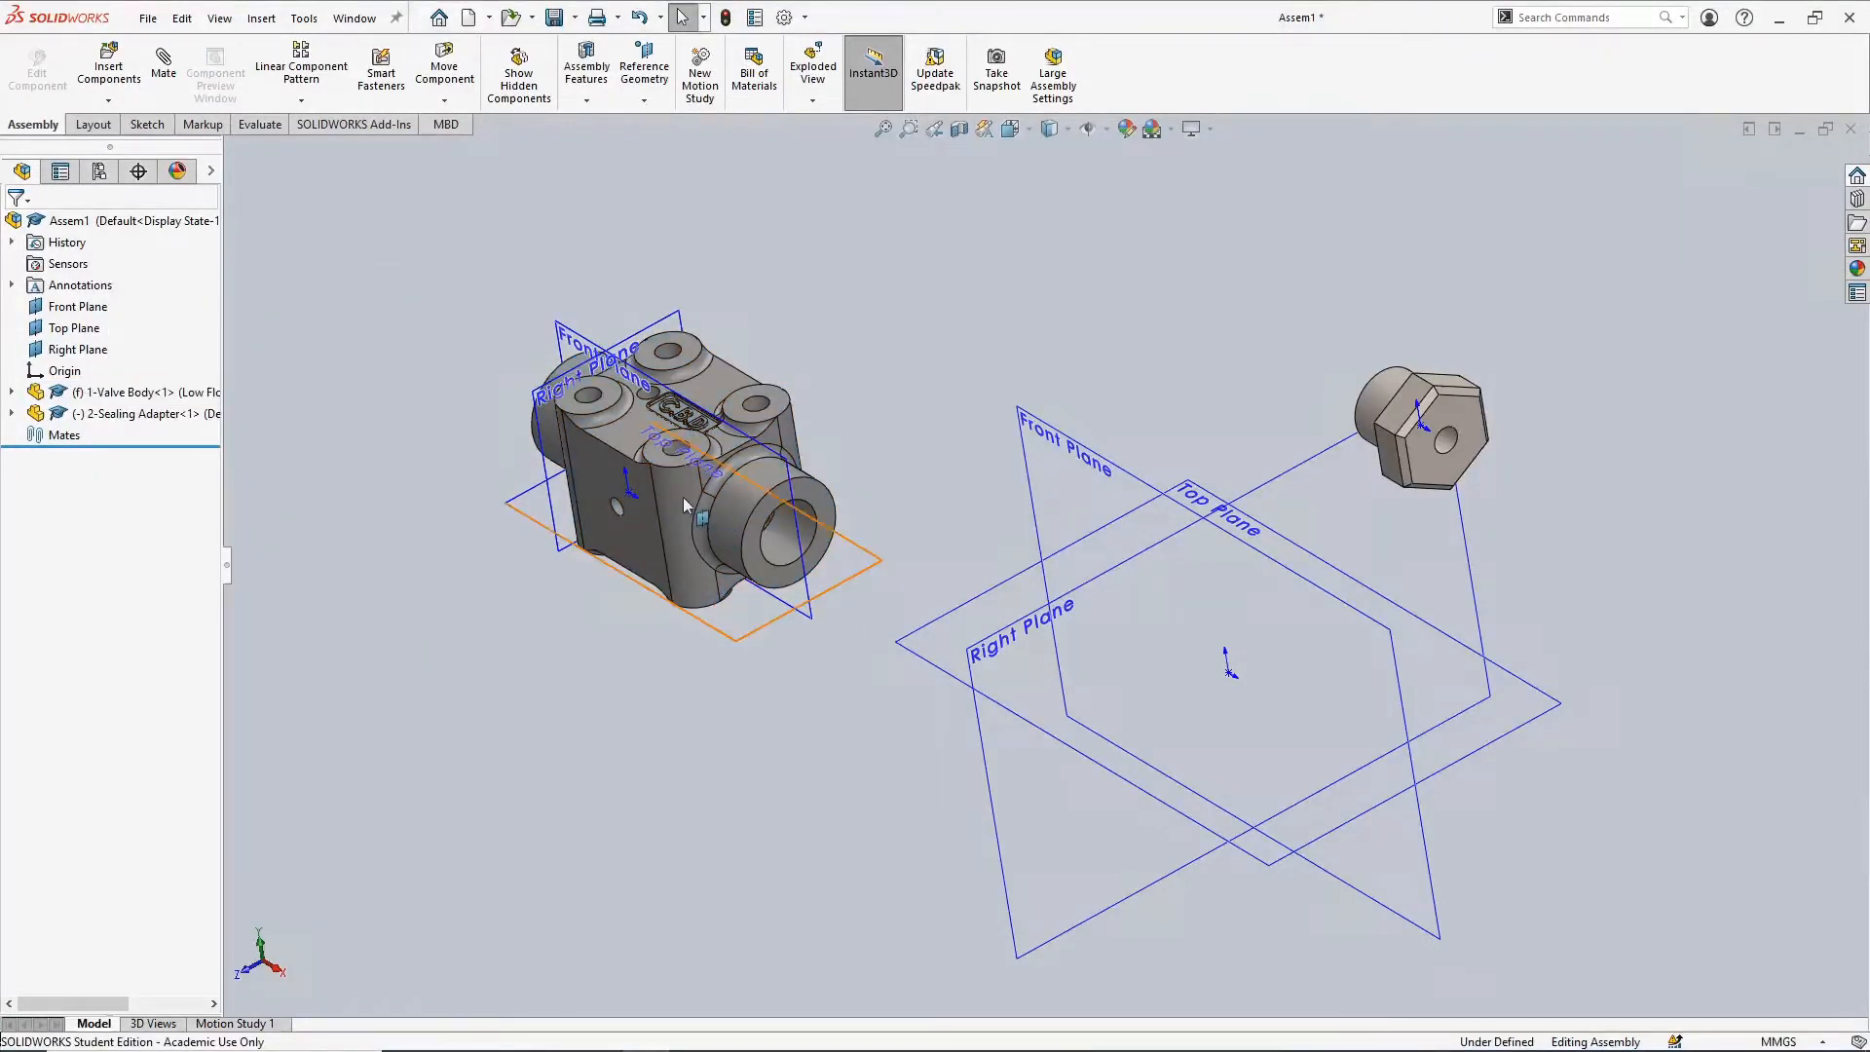
Try to move the fixed 1-Valve Body component away from its position
mouse_move(678, 492)
mouse_down()
mouse_move(630, 493)
mouse_move(883, 516)
mouse_move(575, 501)
mouse_move(635, 469)
mouse_move(668, 486)
mouse_up()
click(639, 635)
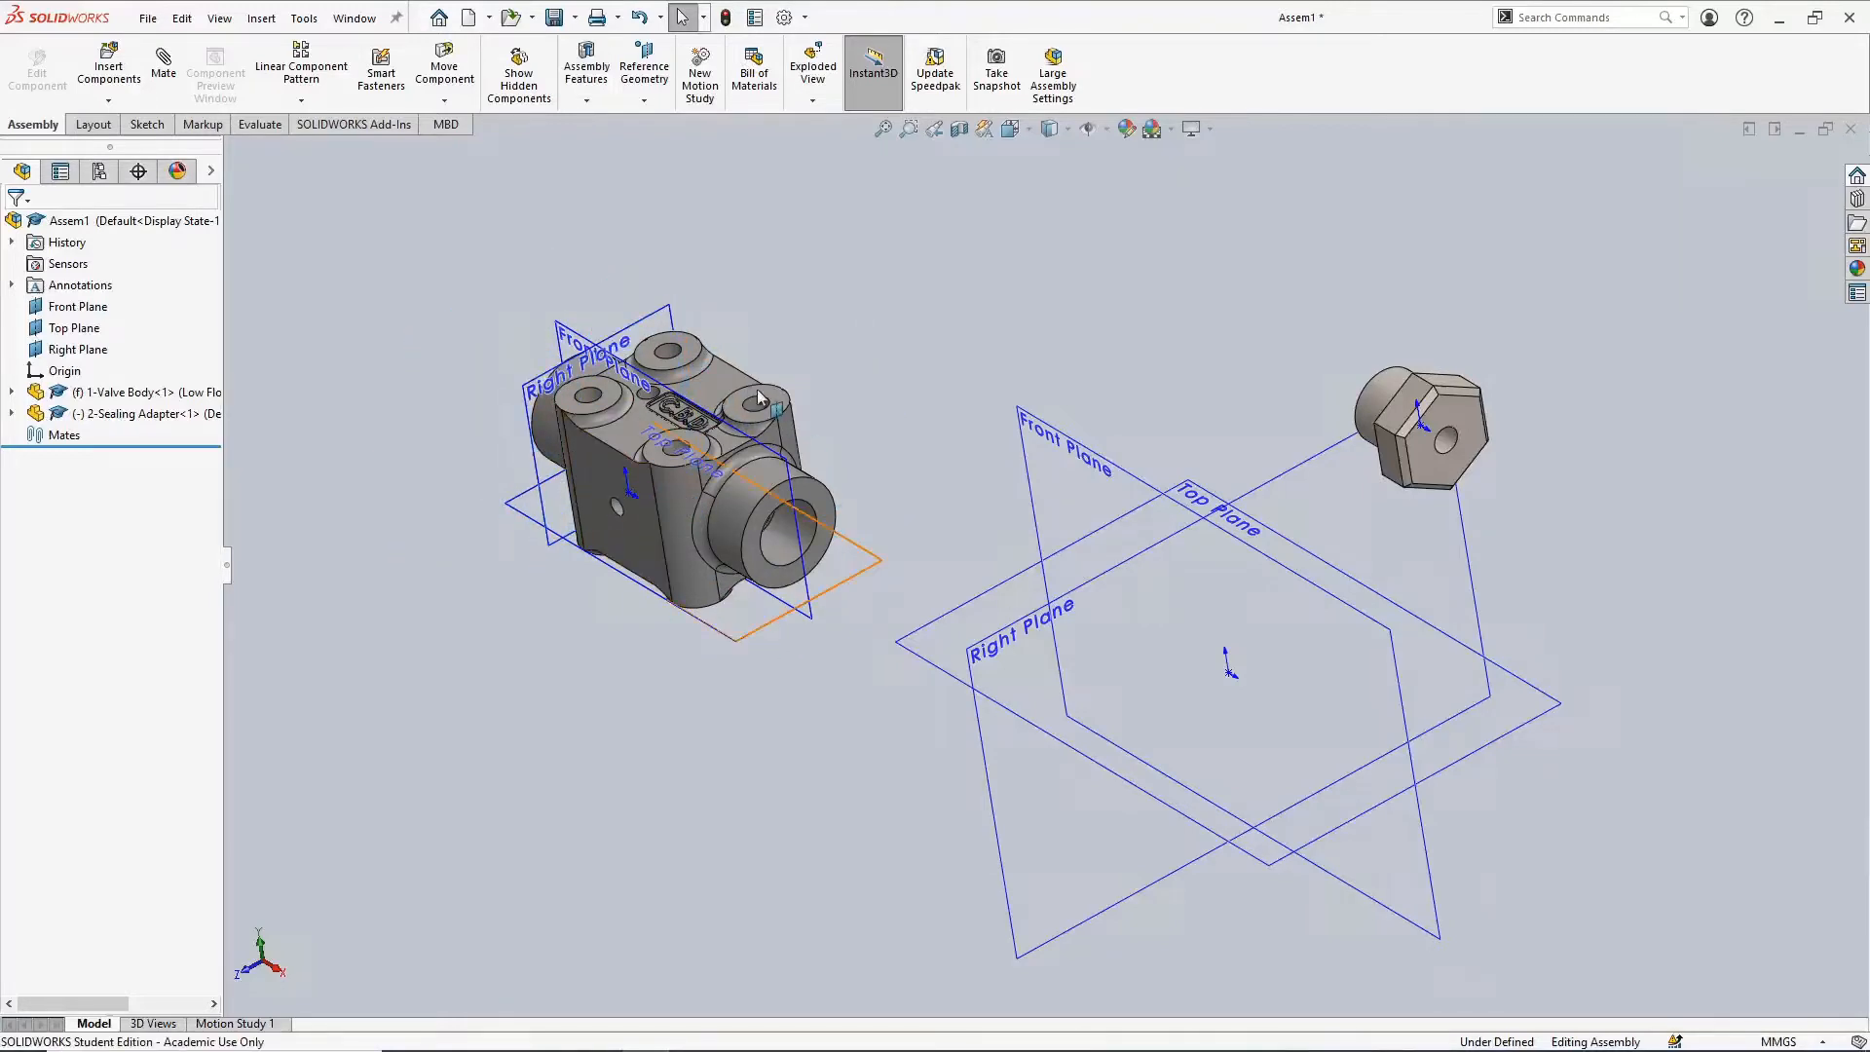
mouse_move(723, 386)
mouse_down()
mouse_move(892, 390)
mouse_move(726, 384)
mouse_up()
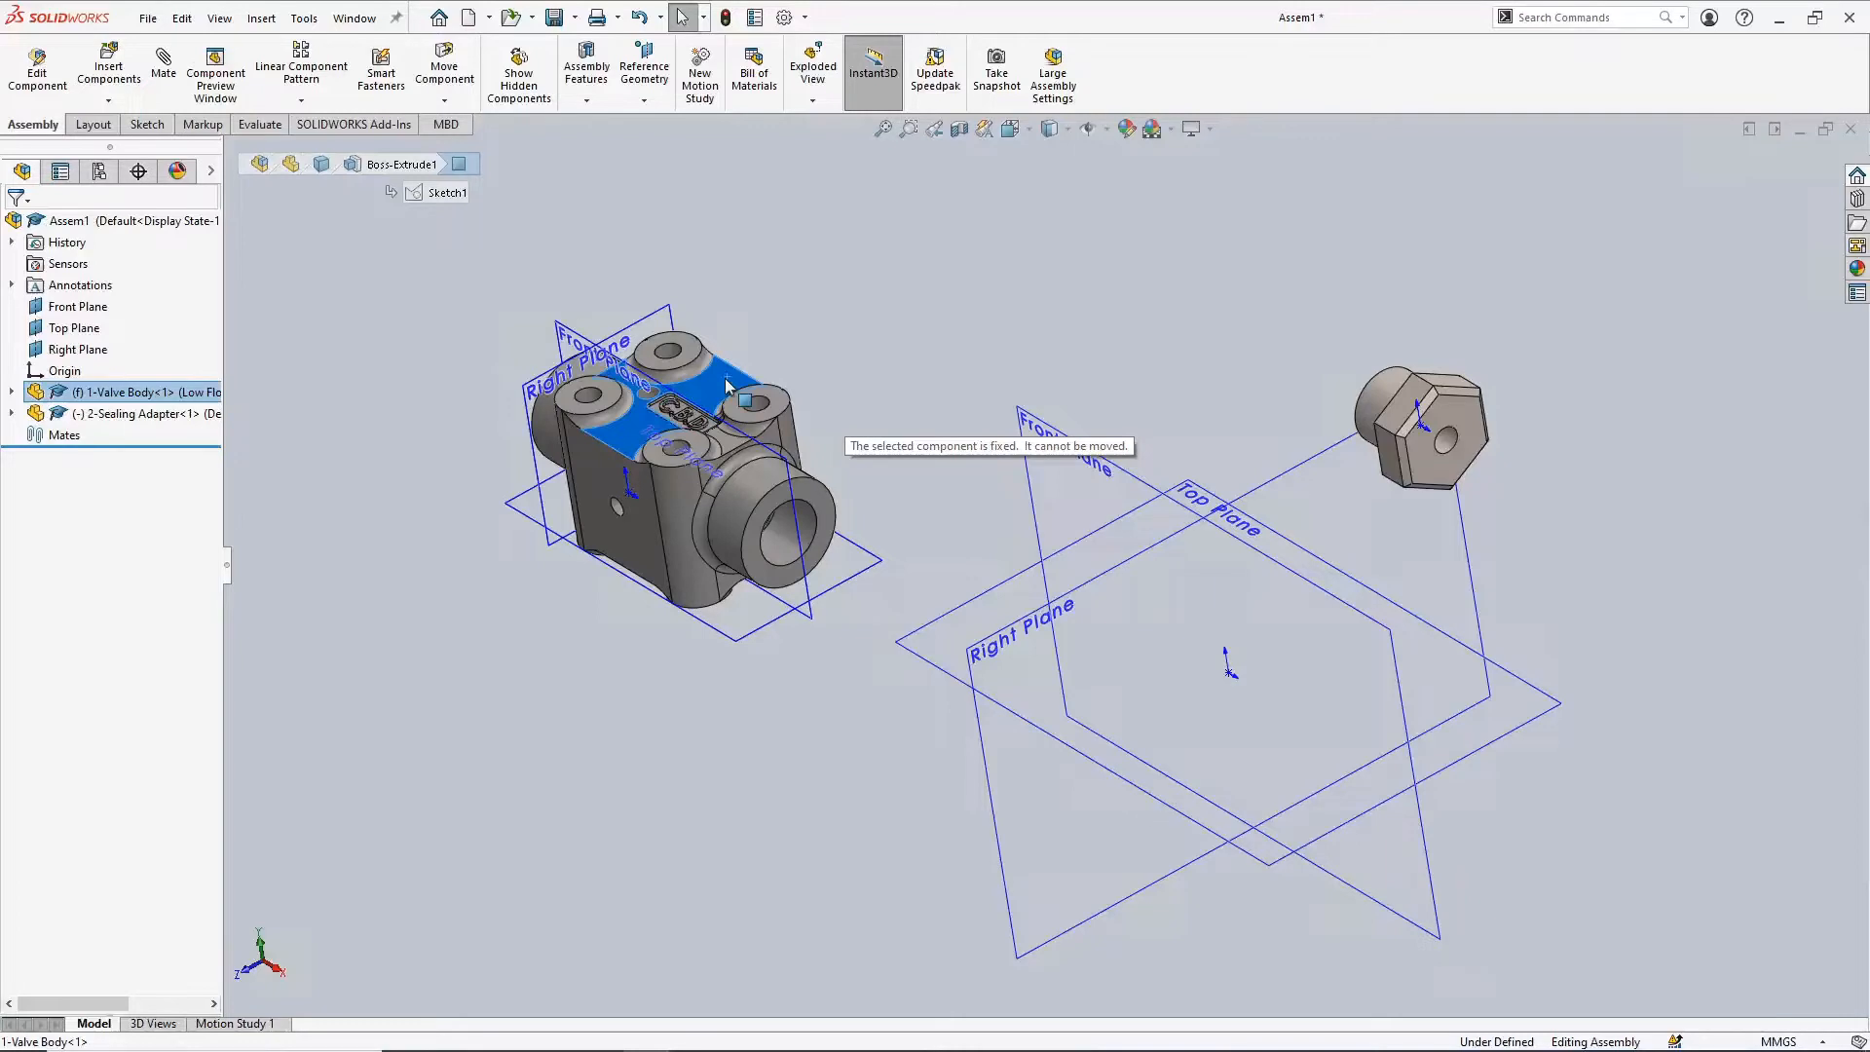
drag(726, 385, 725, 384)
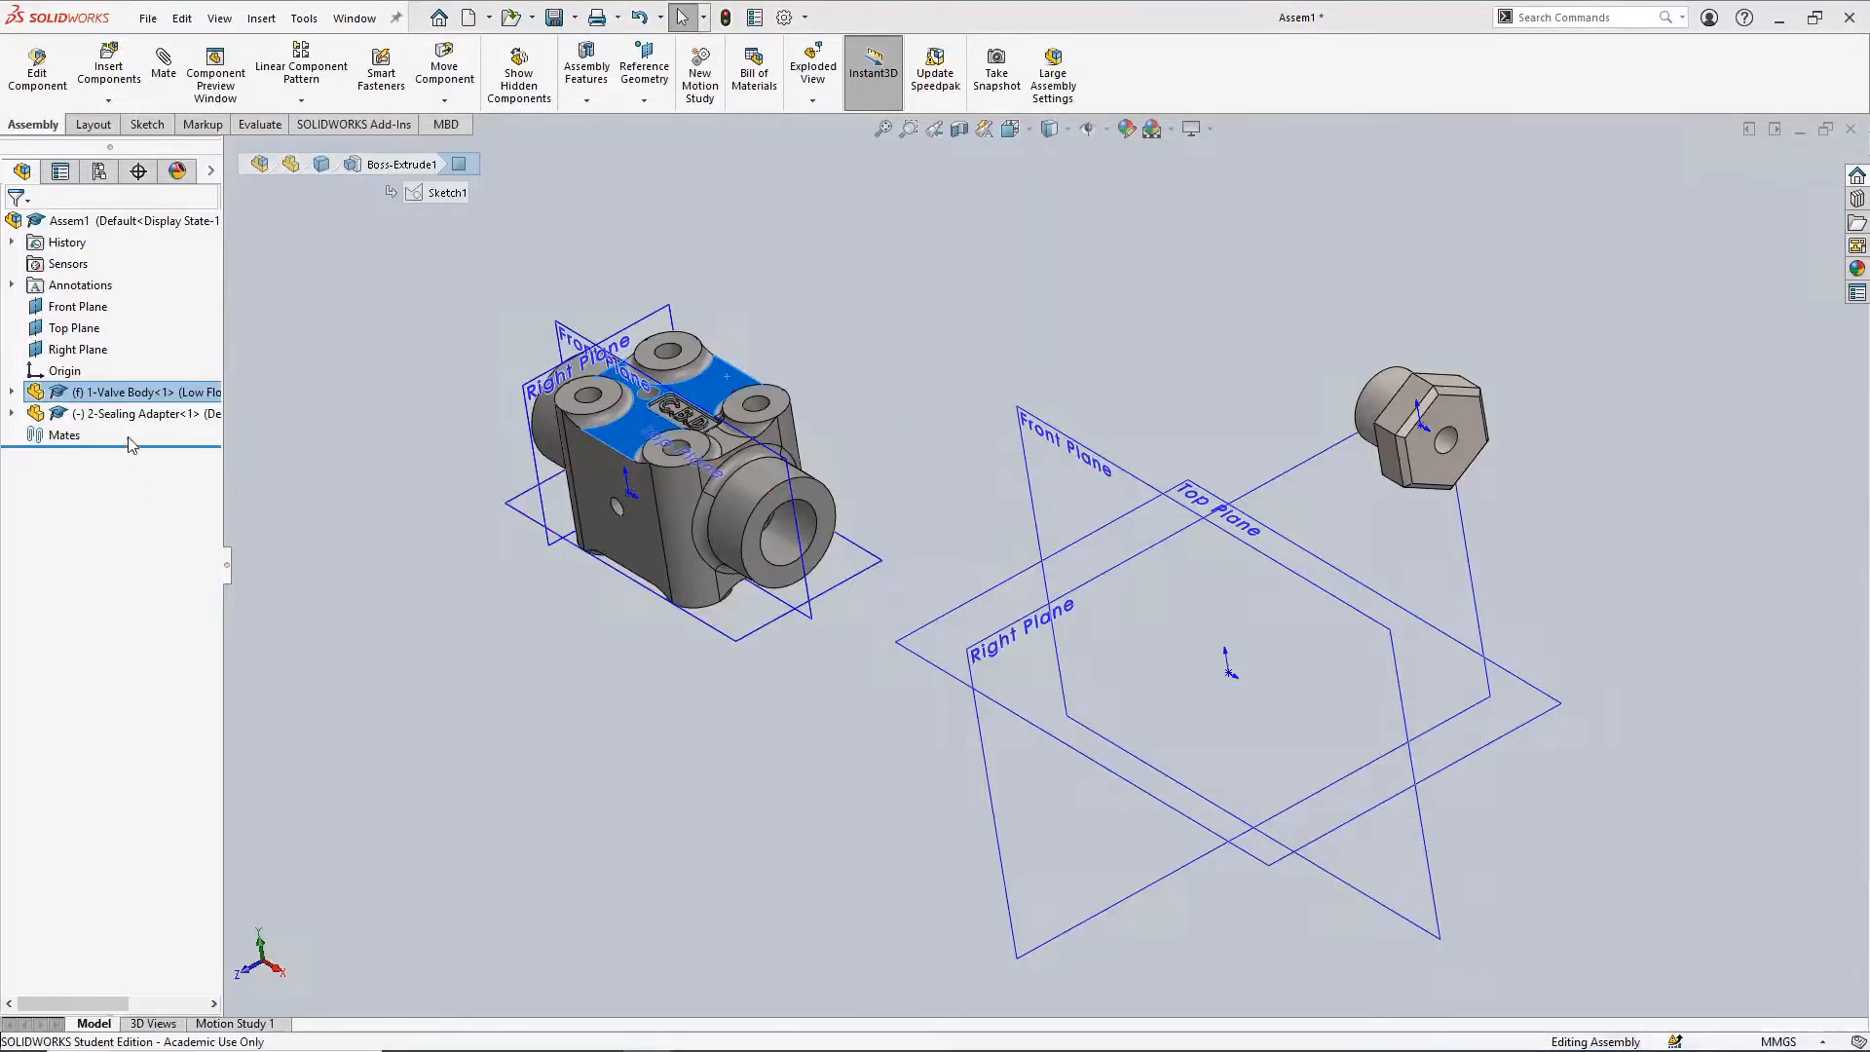
Float the fixed 1-Valve Body component so it can be mated
key(Escape)
right_click(110, 394)
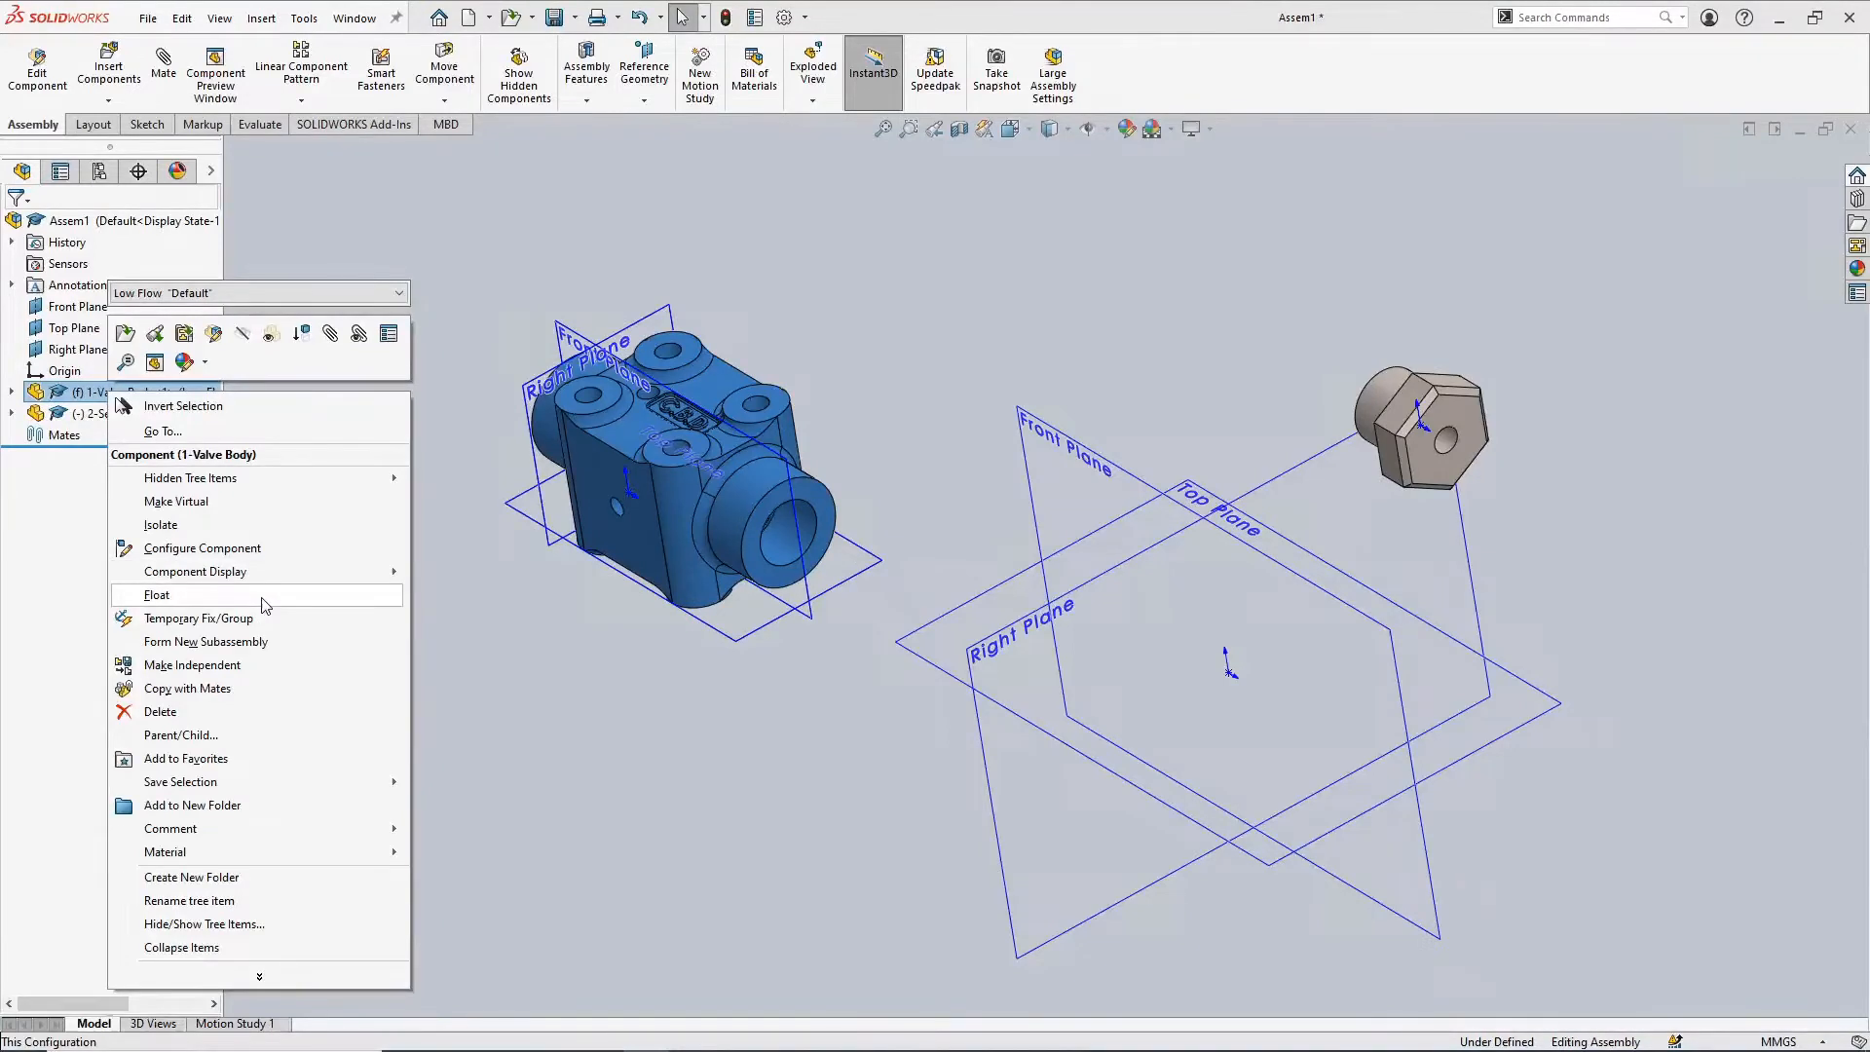
click(261, 596)
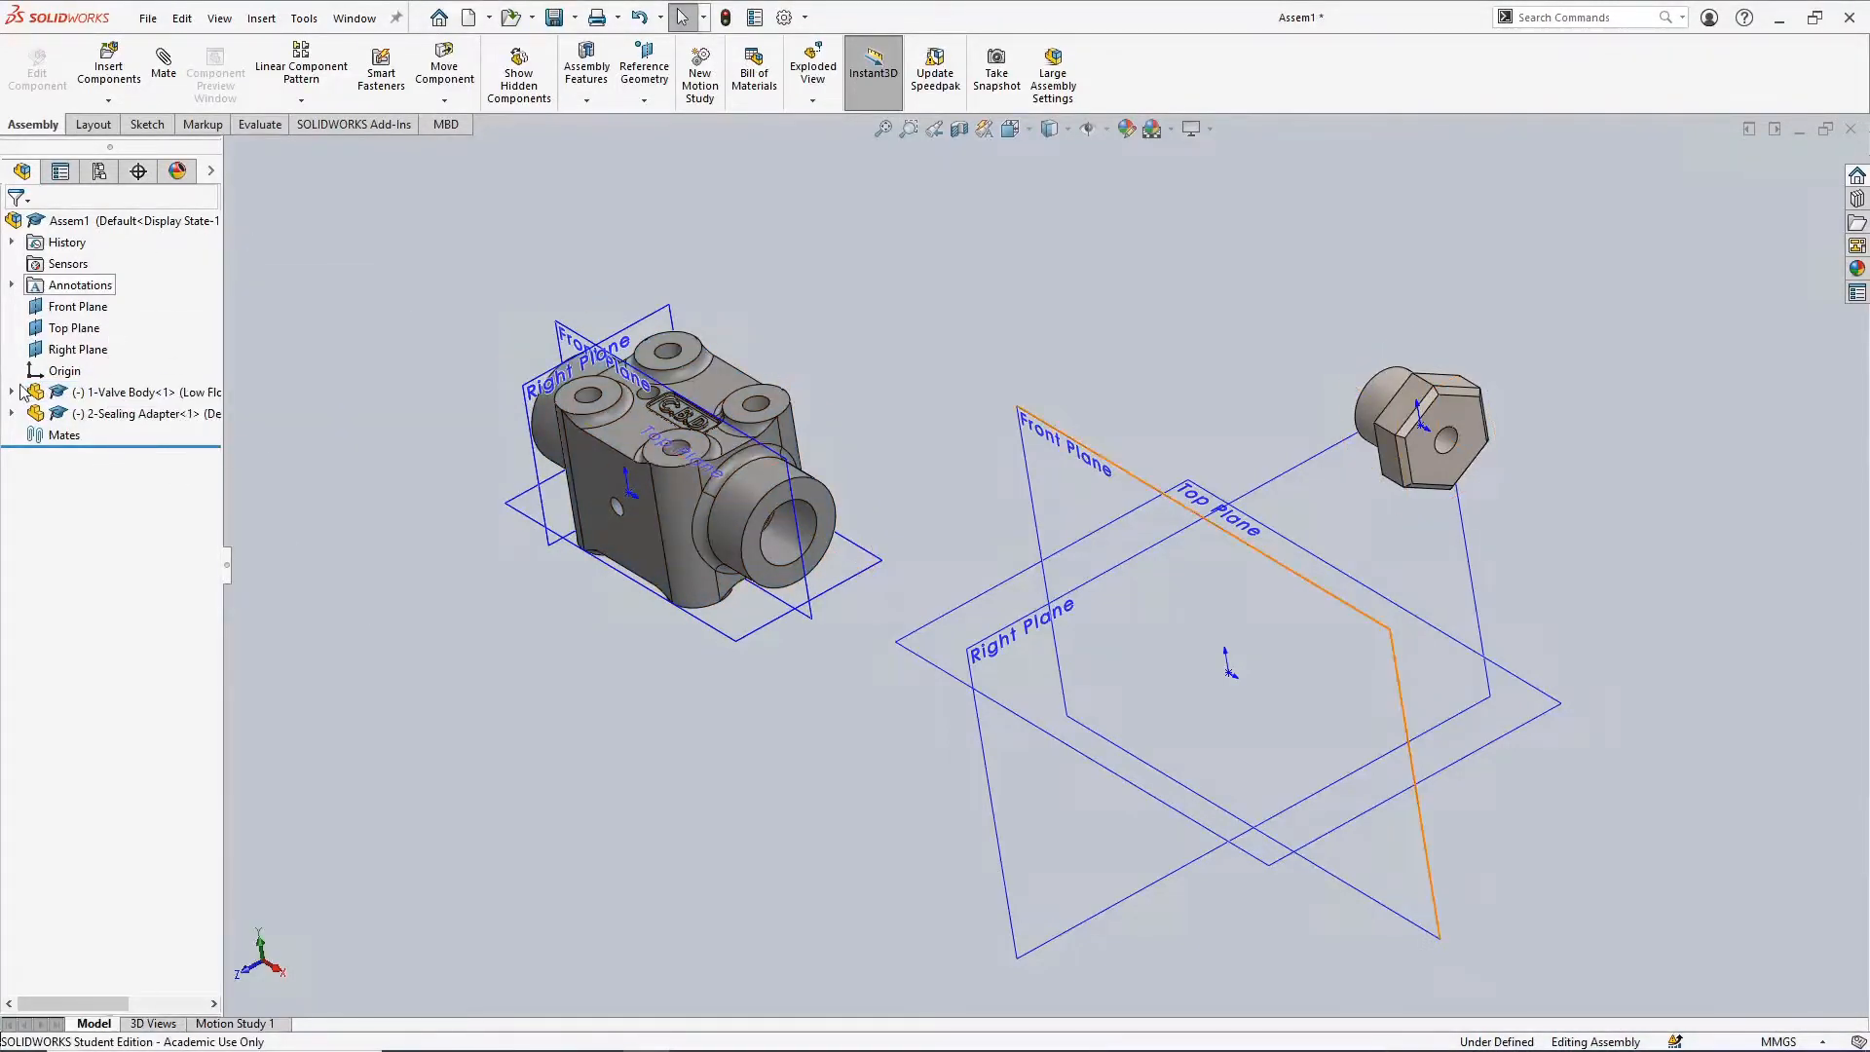
Mate the 1-Valve Body's origin coincident with the assembly's origin, with axes aligned, and collapse the component's feature list
click(164, 80)
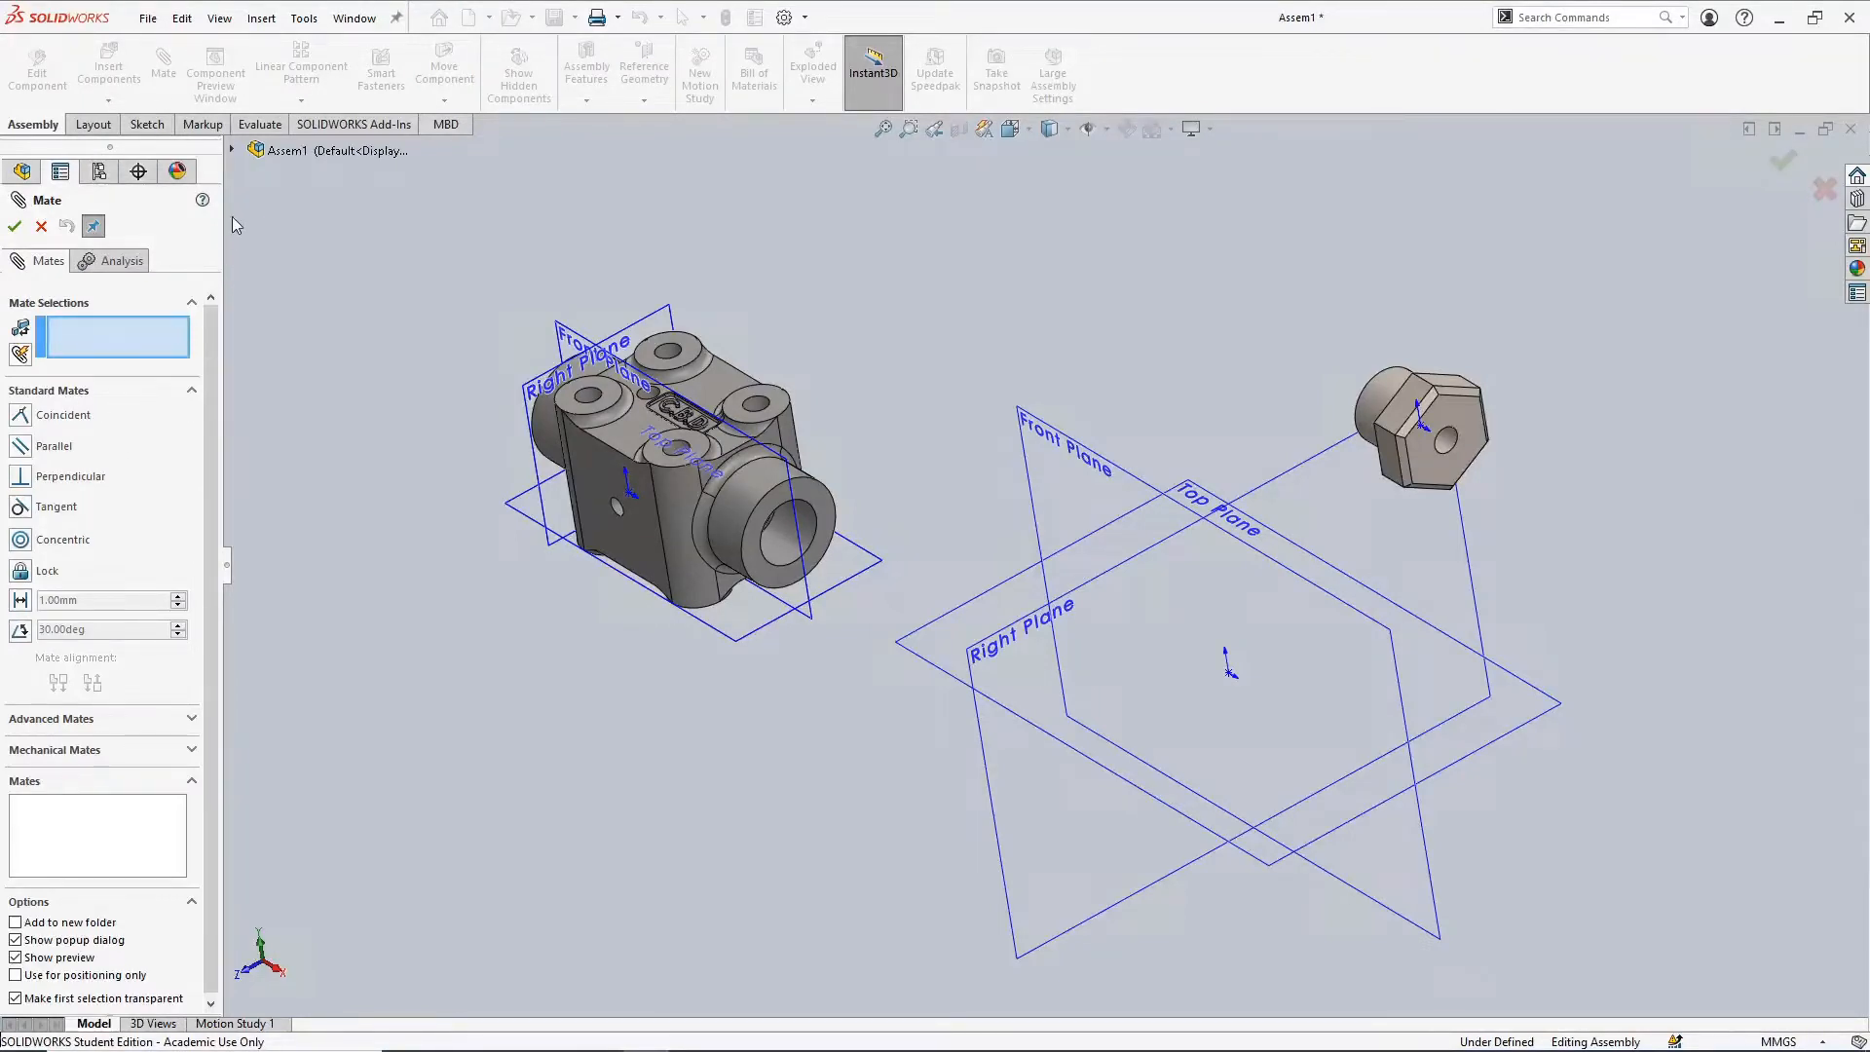
click(232, 151)
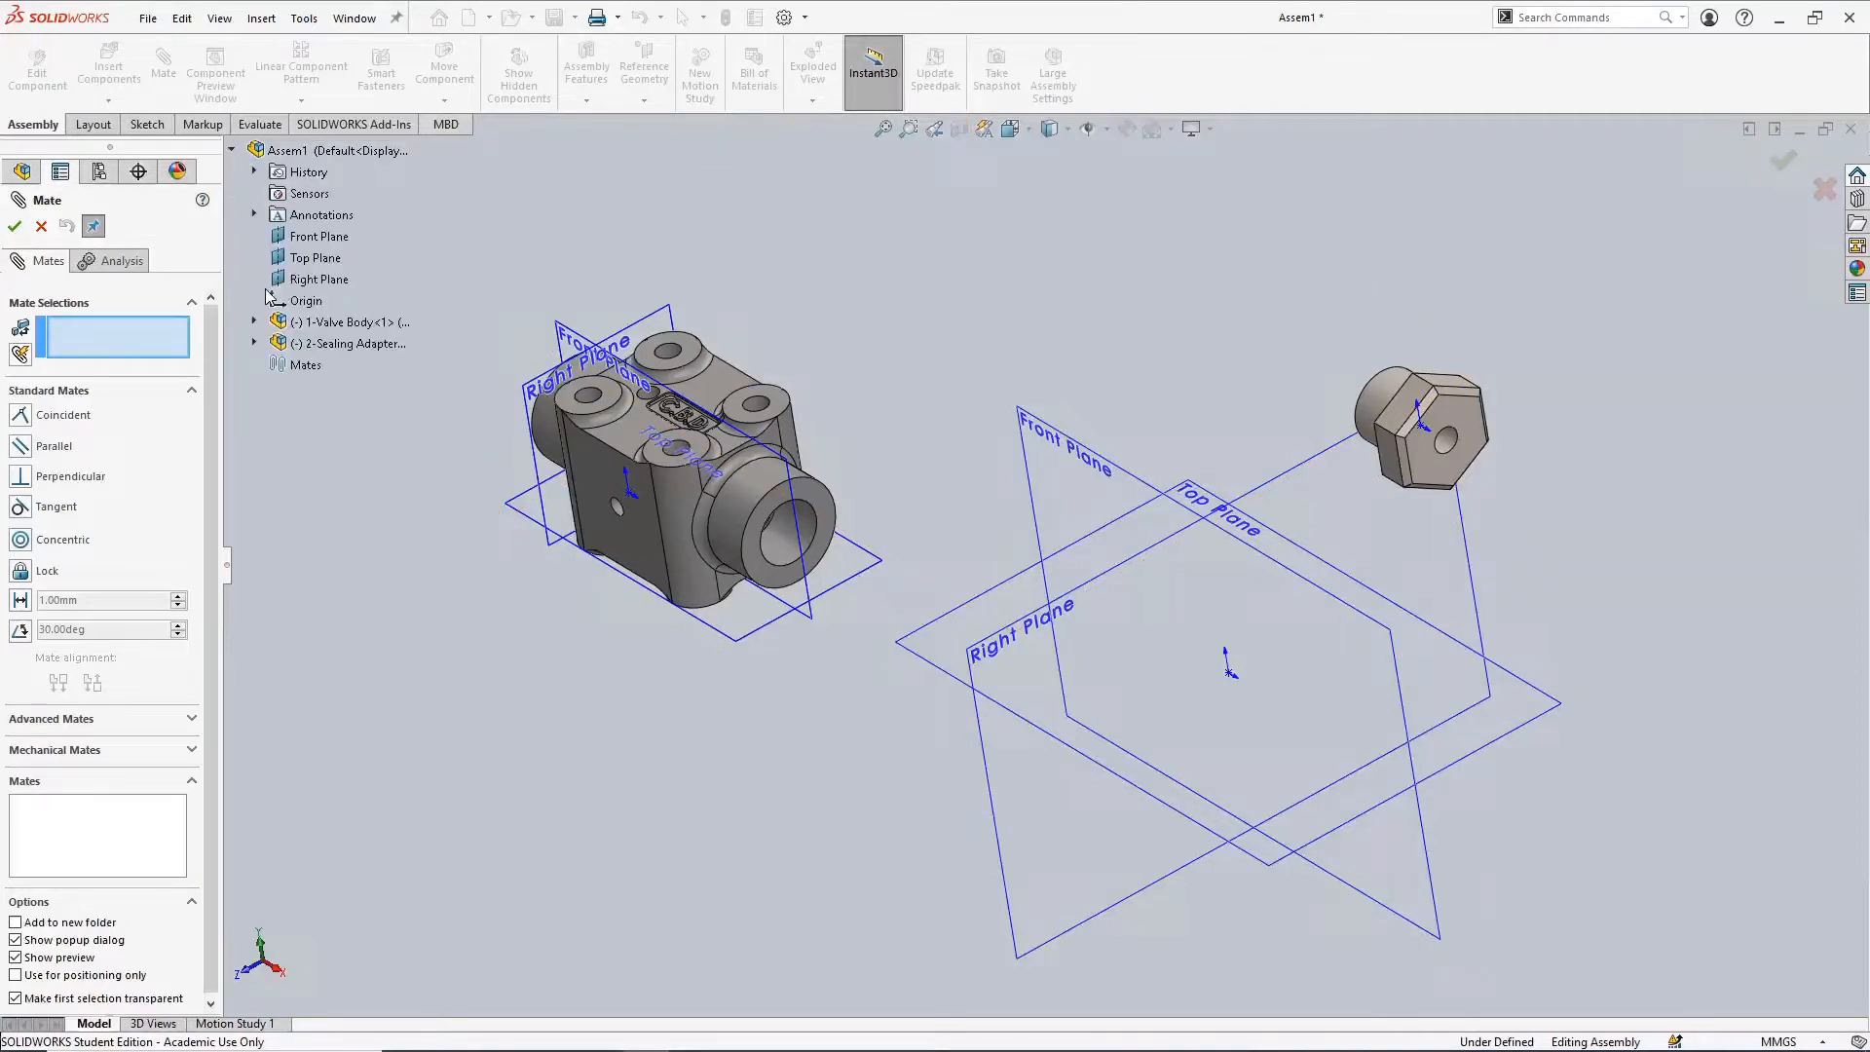
click(304, 303)
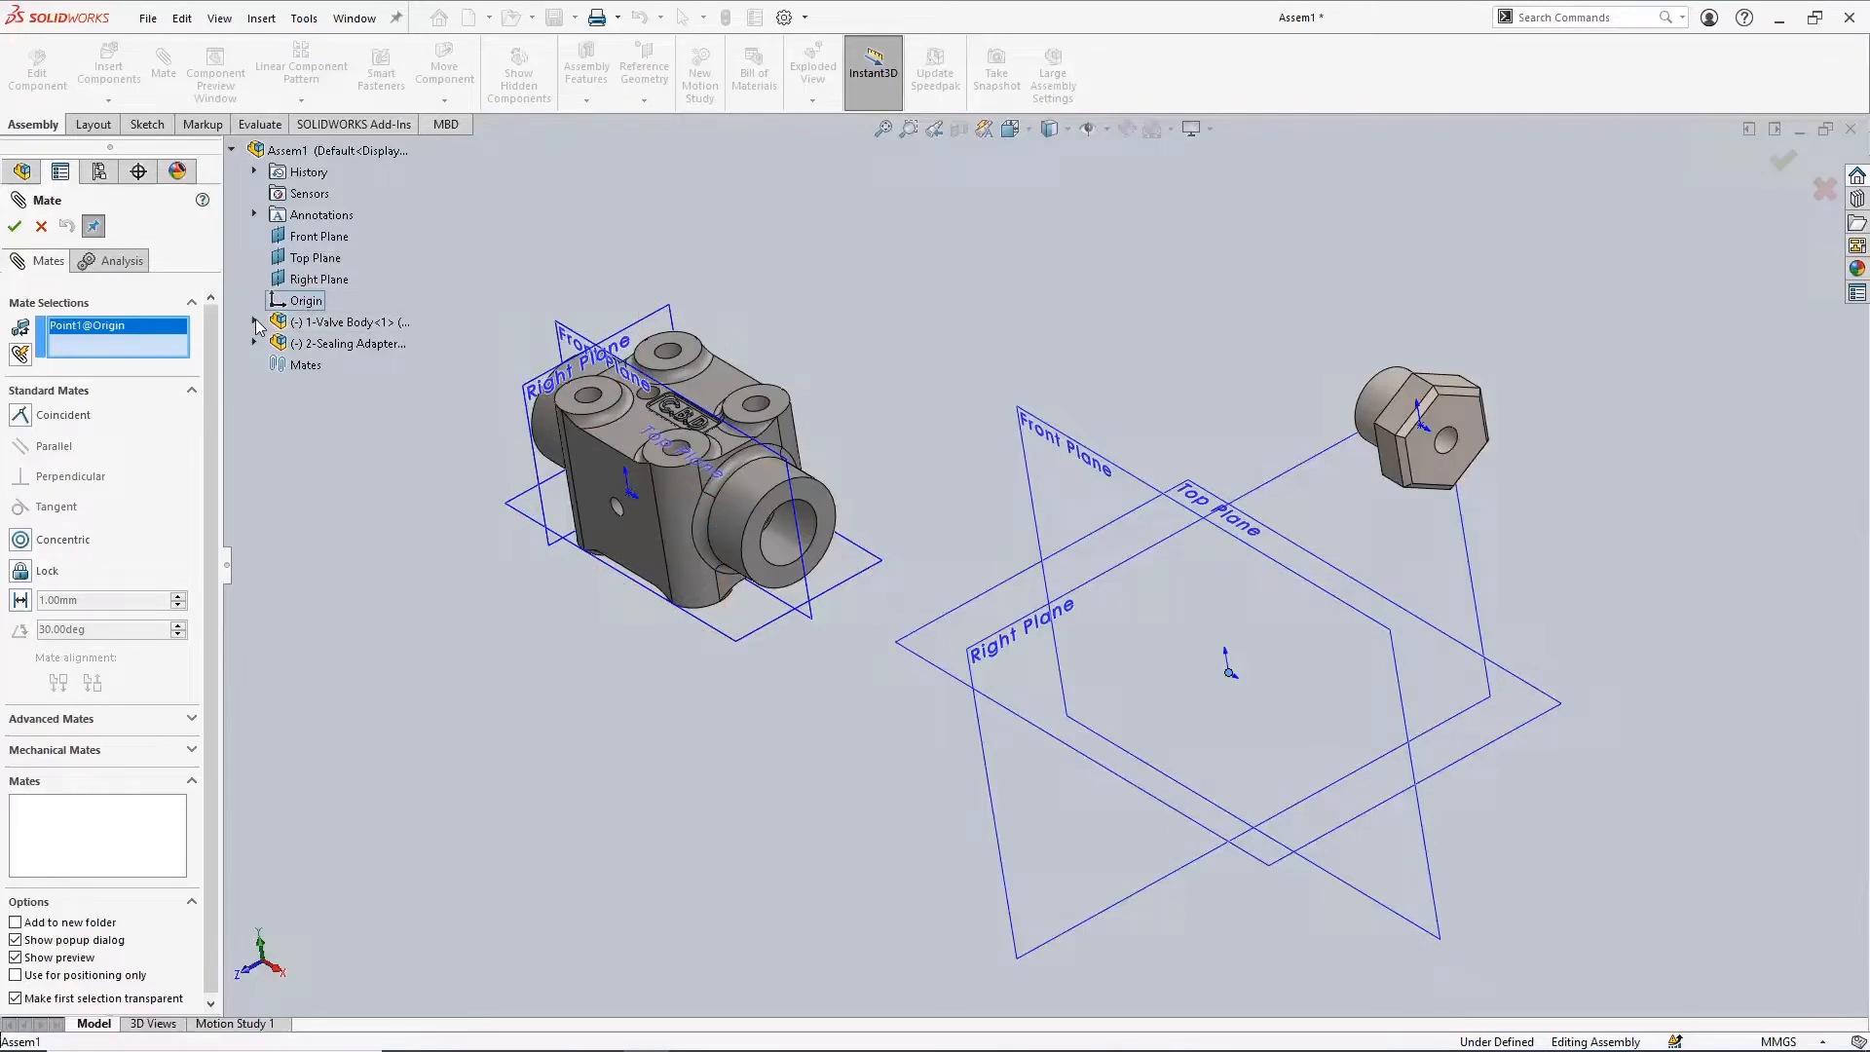
click(254, 322)
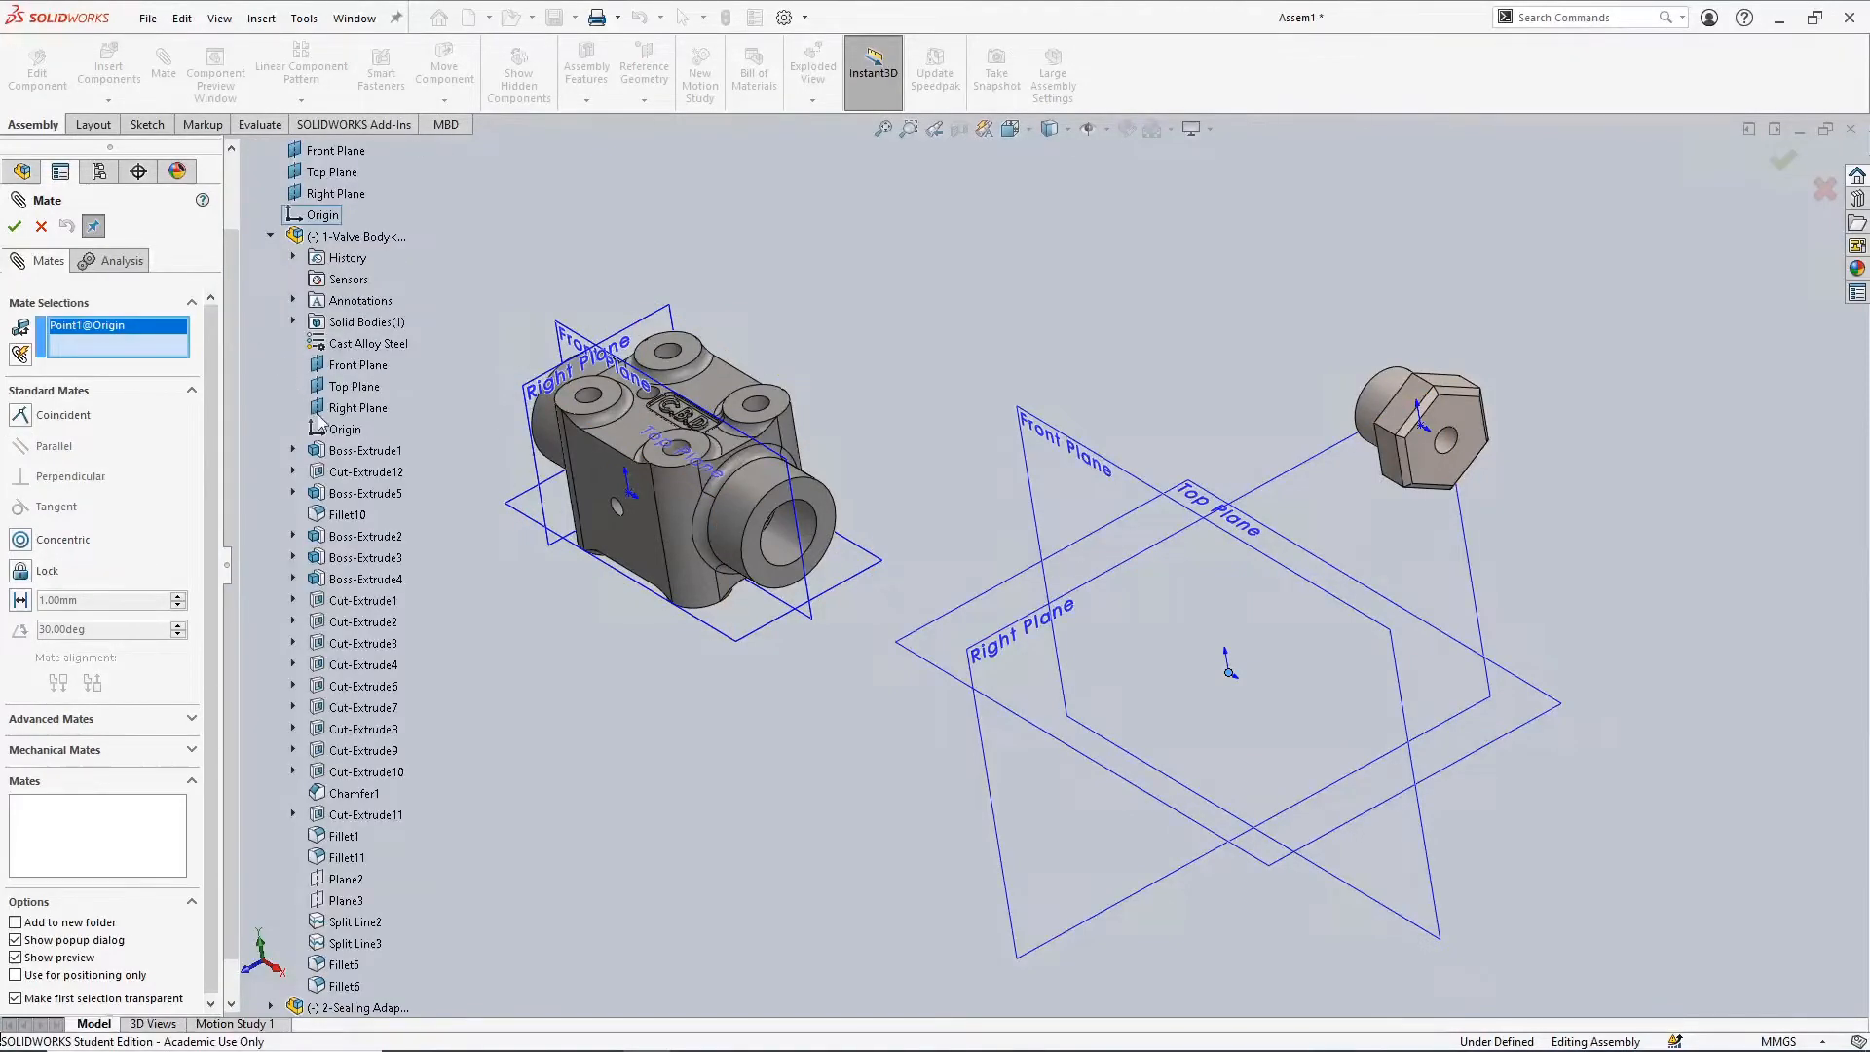
click(343, 430)
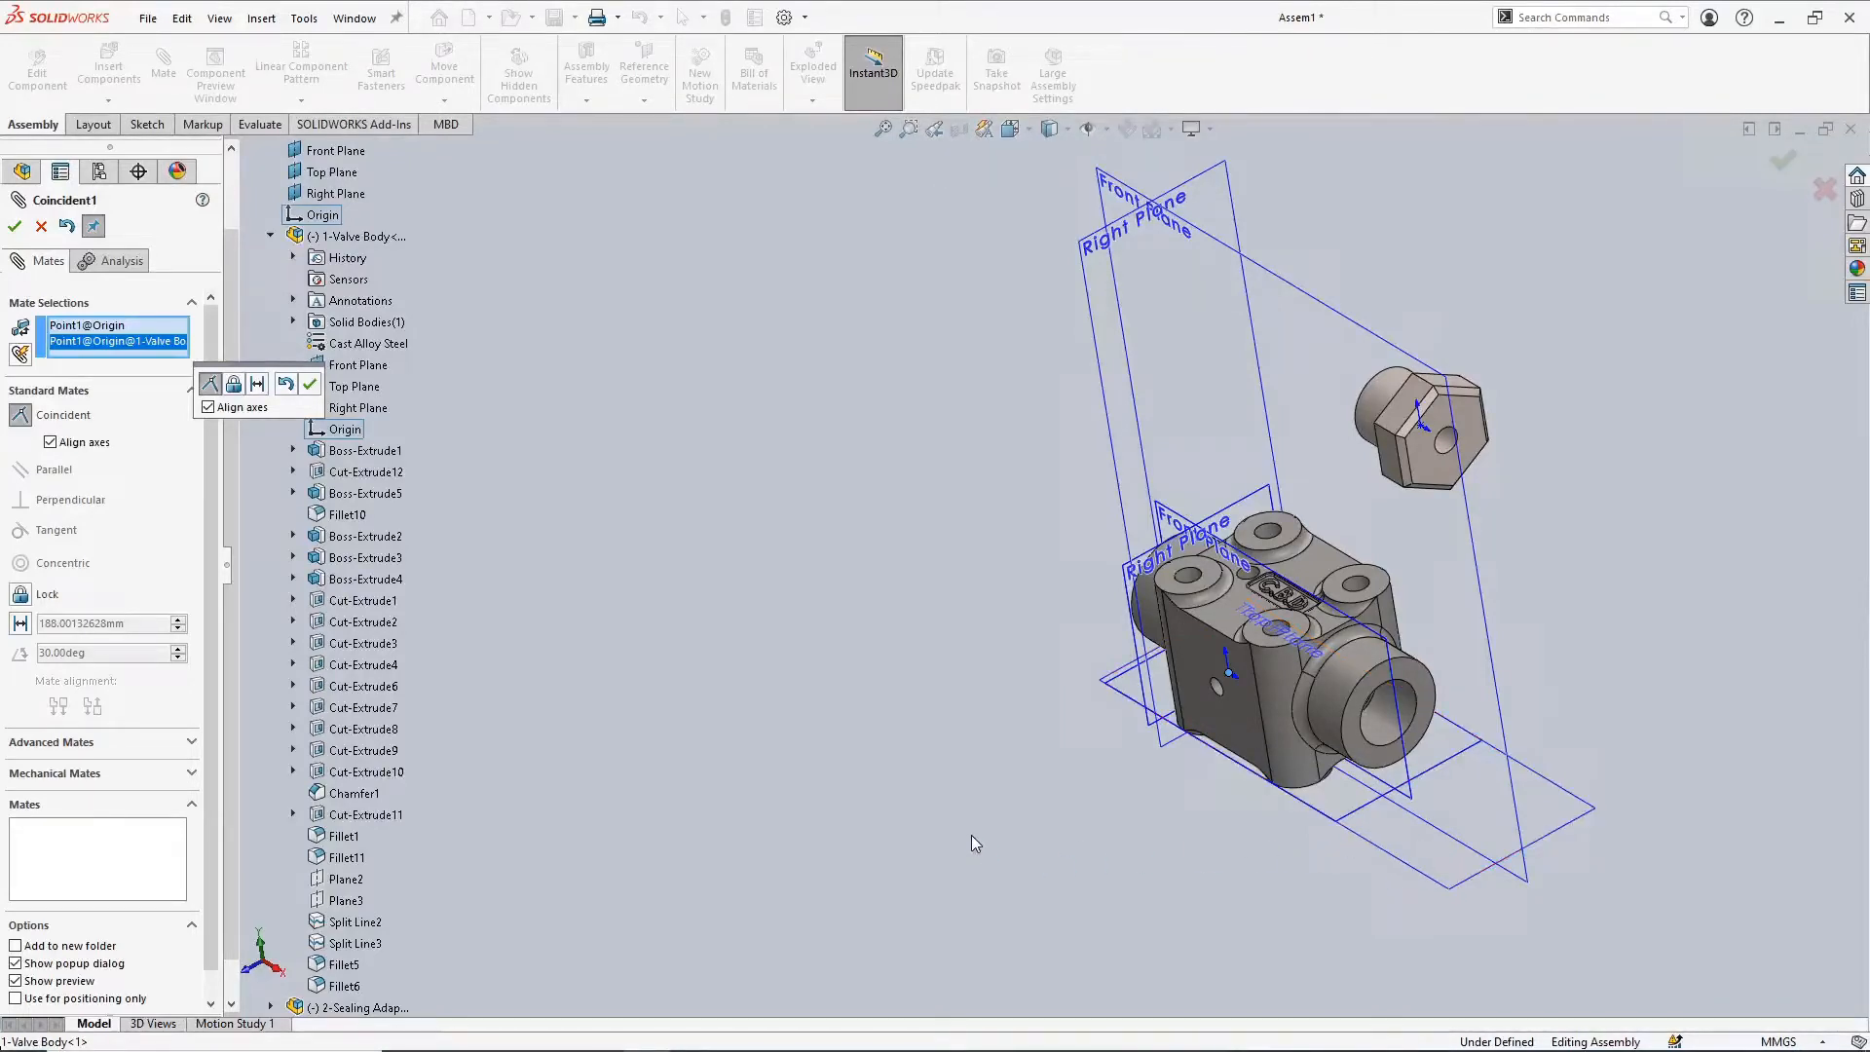
click(15, 226)
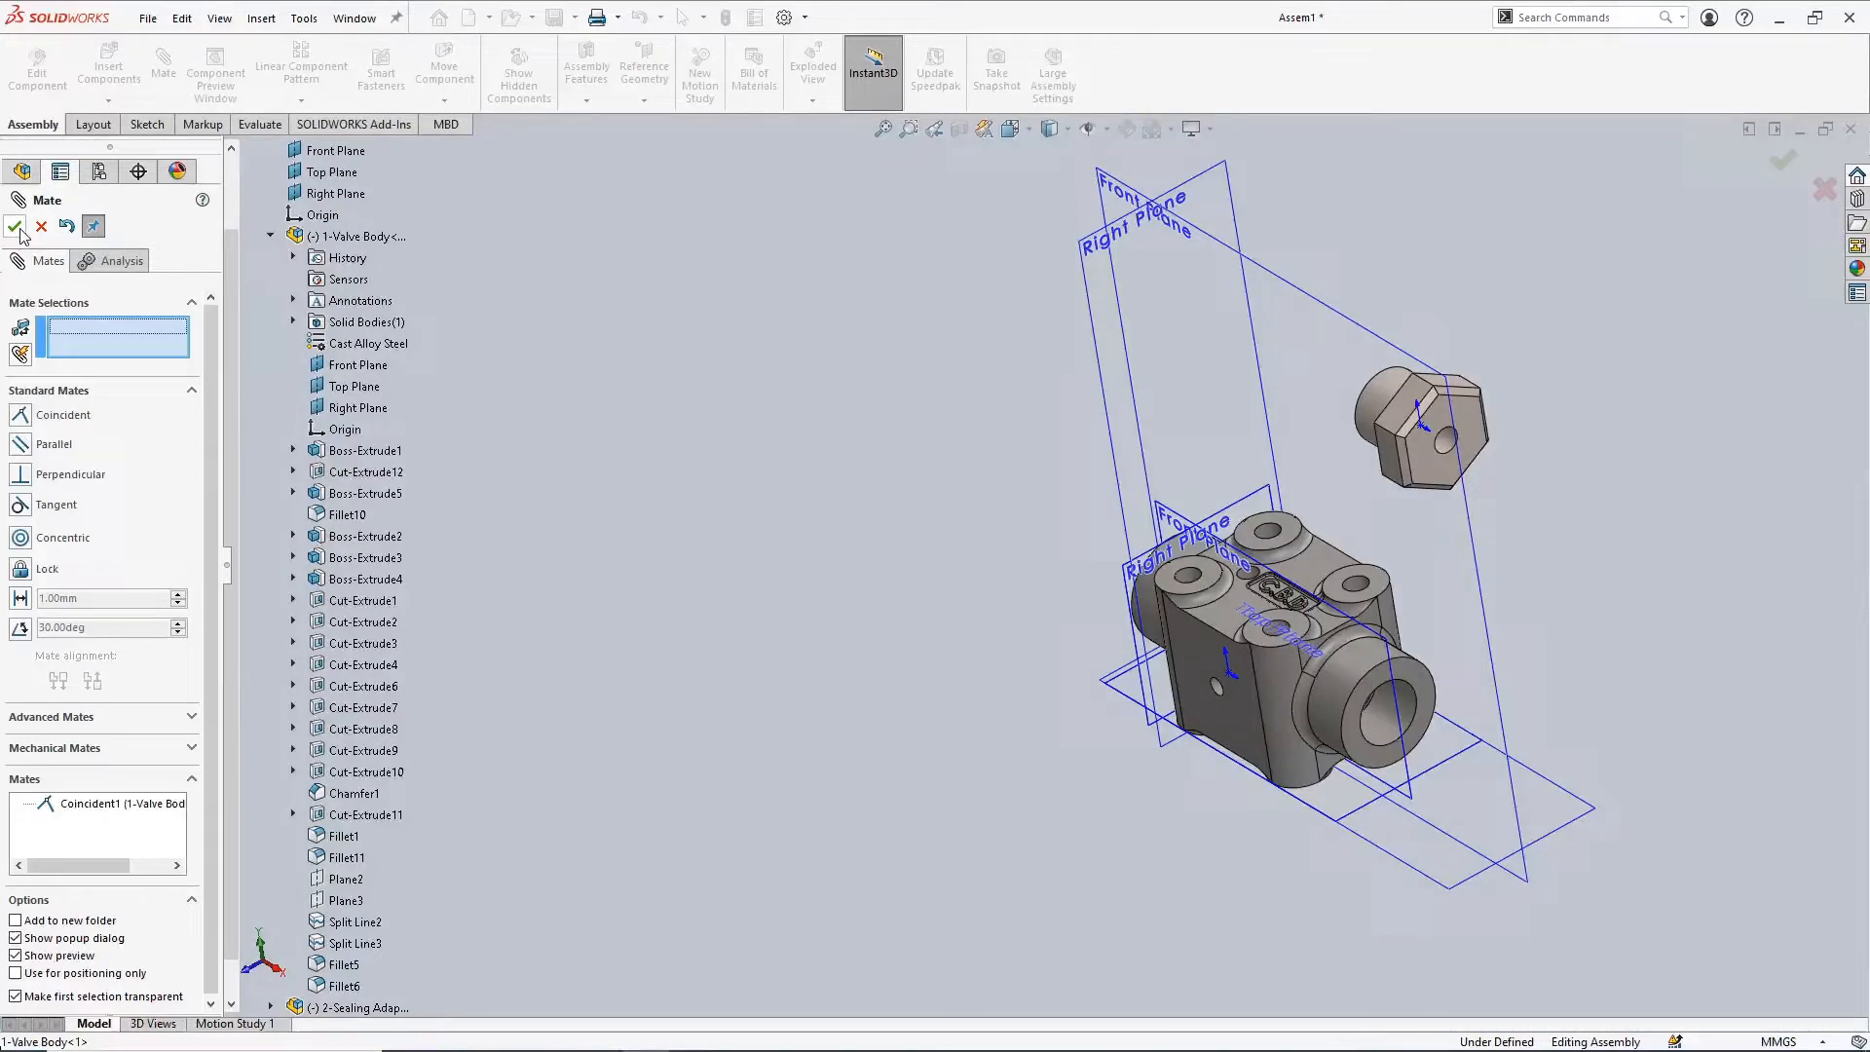
click(15, 226)
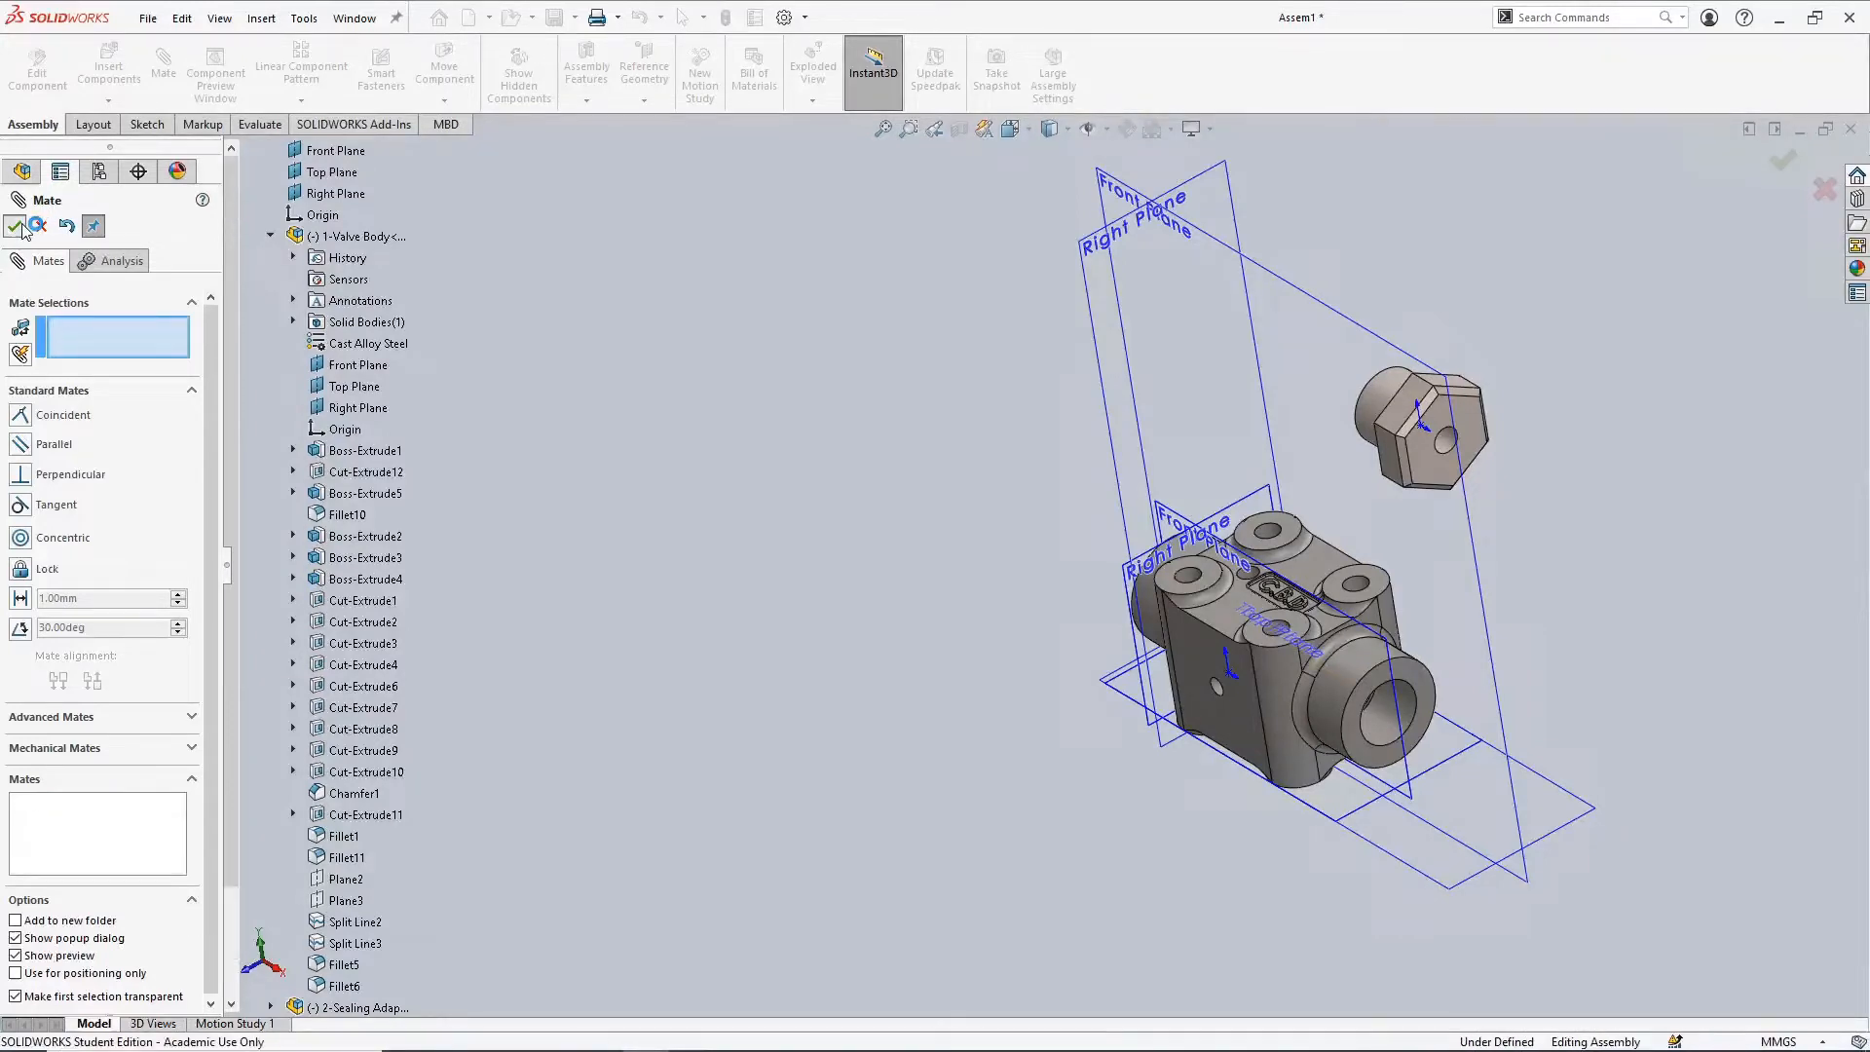
click(11, 392)
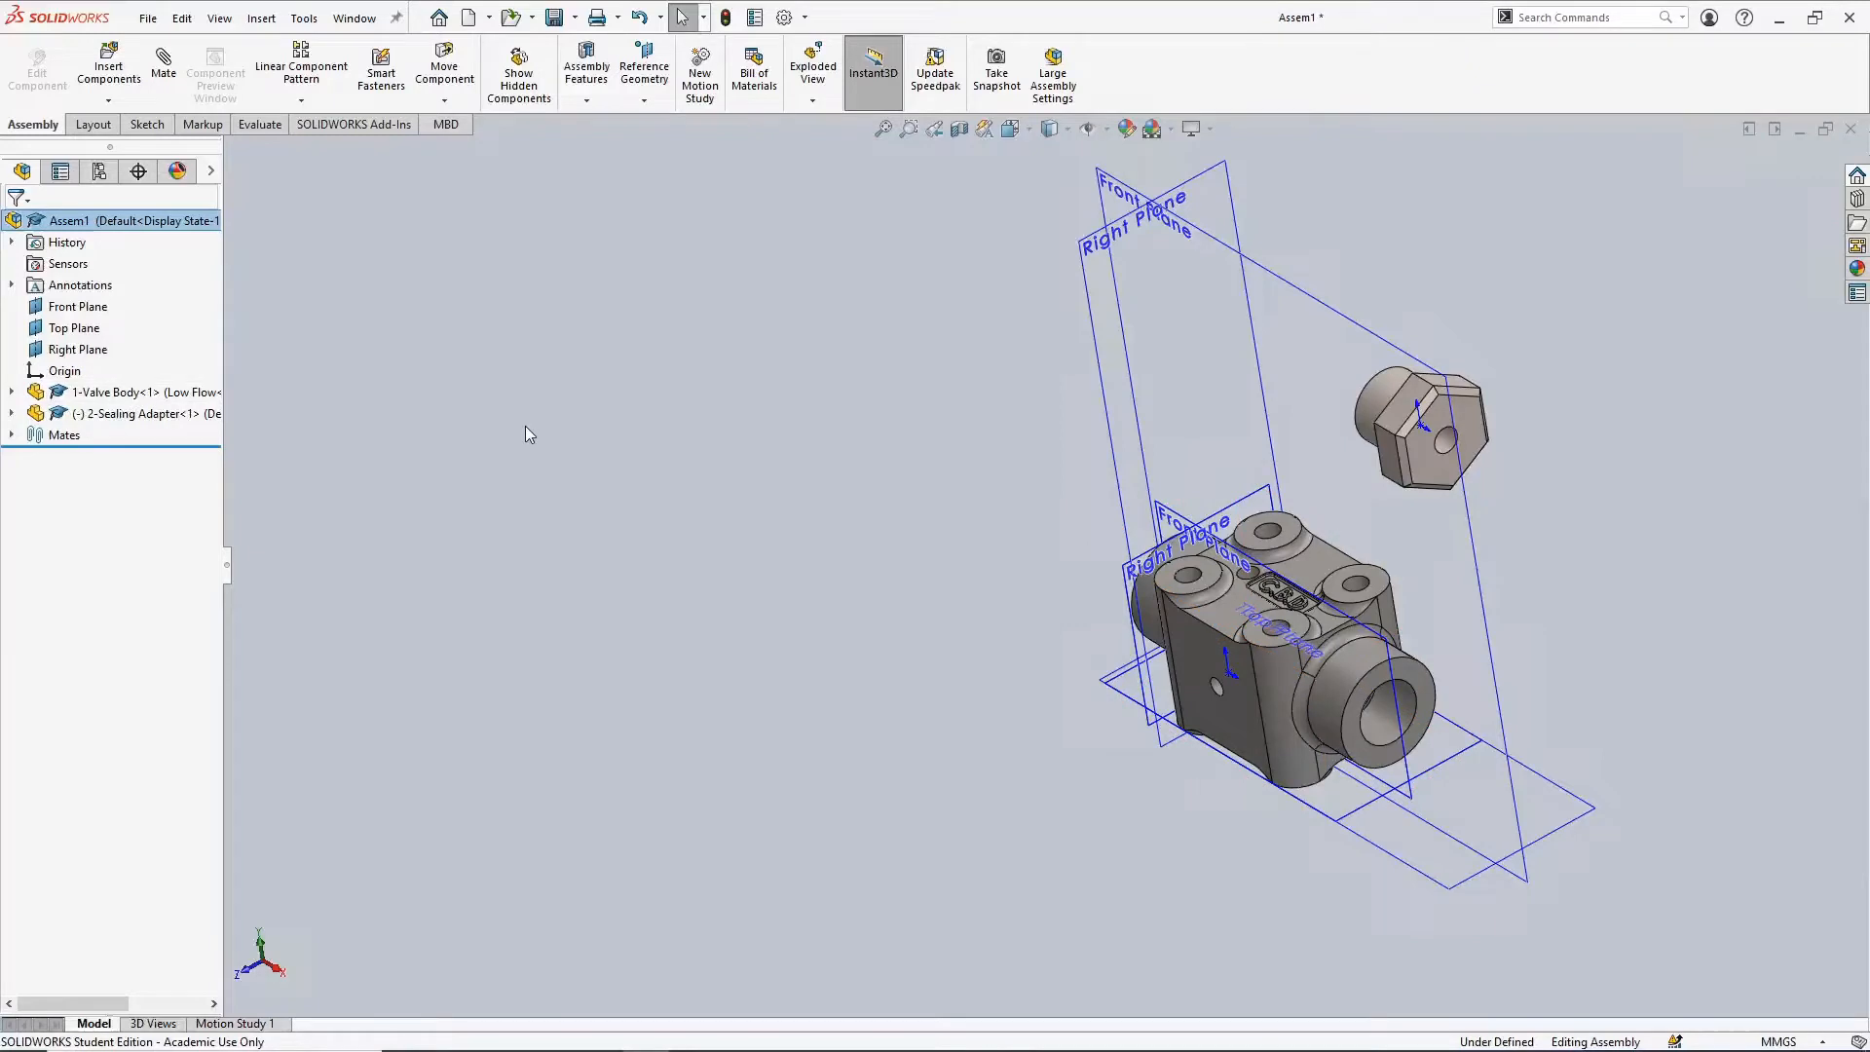
Hide all planes and origins in the assembly view
click(1108, 129)
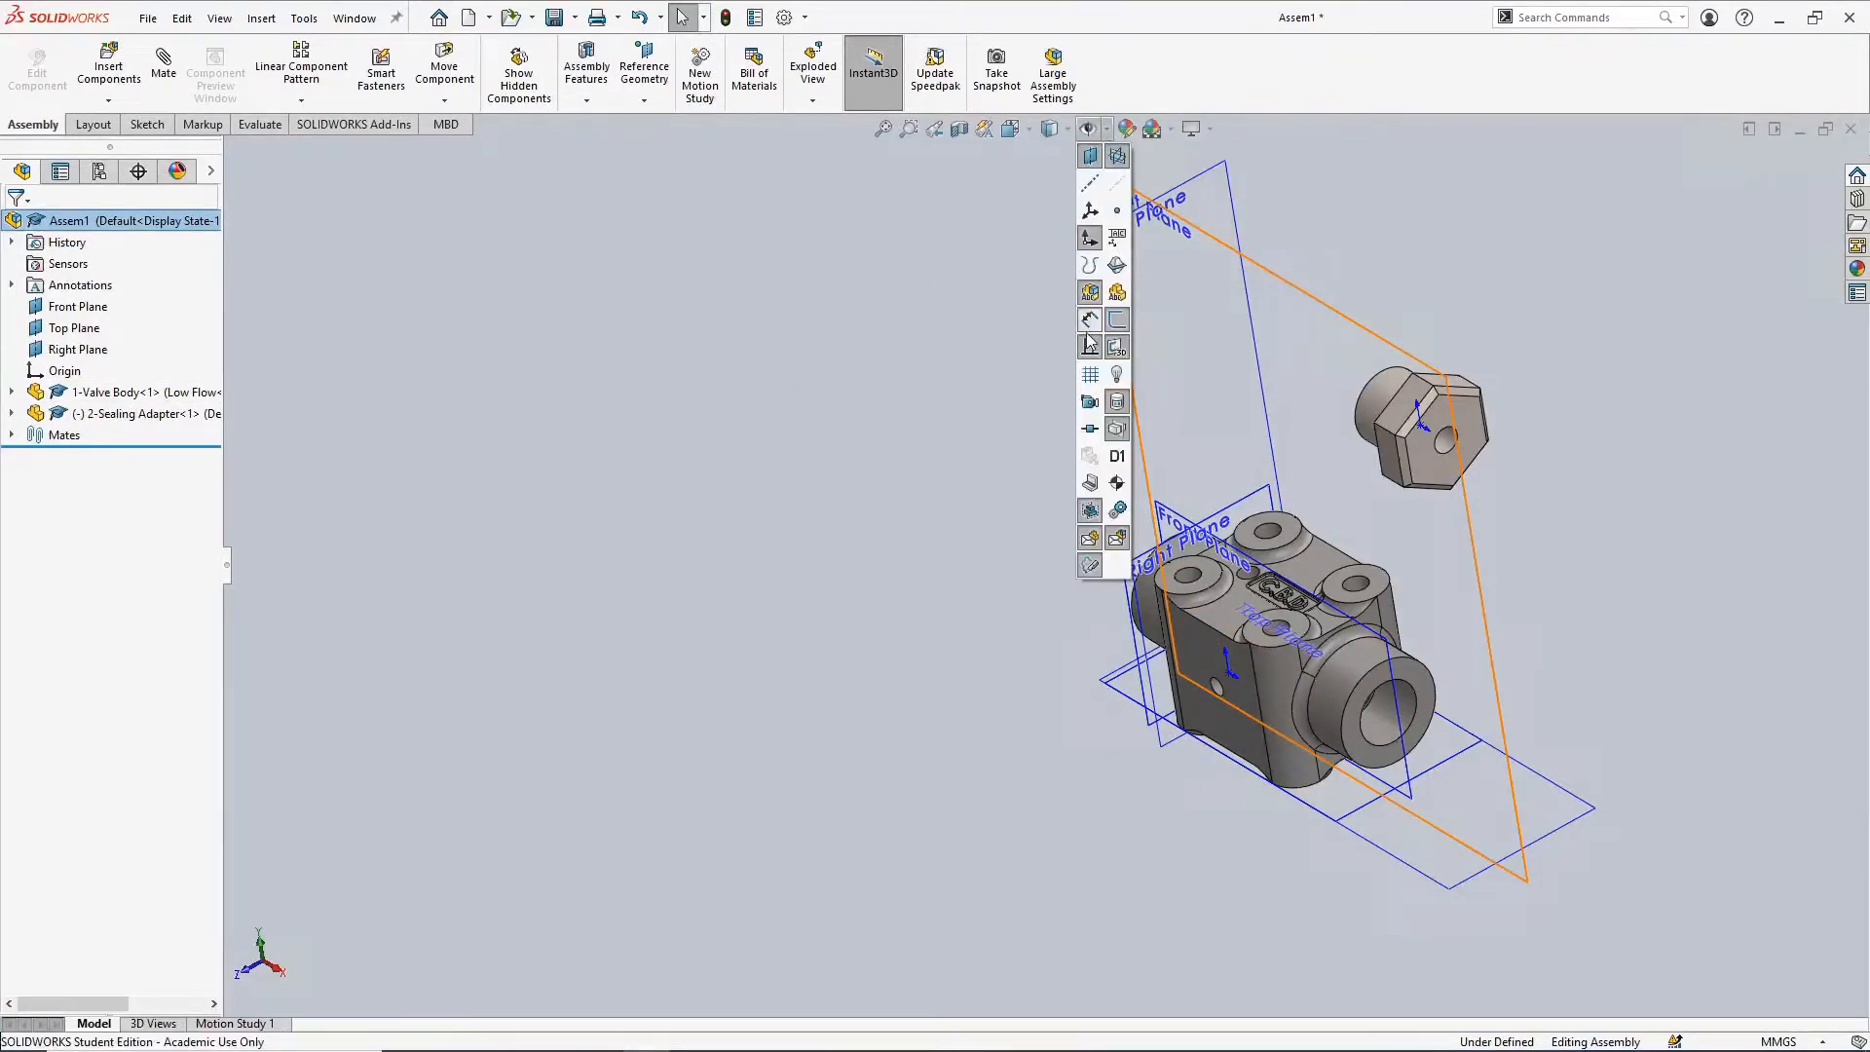
click(1090, 156)
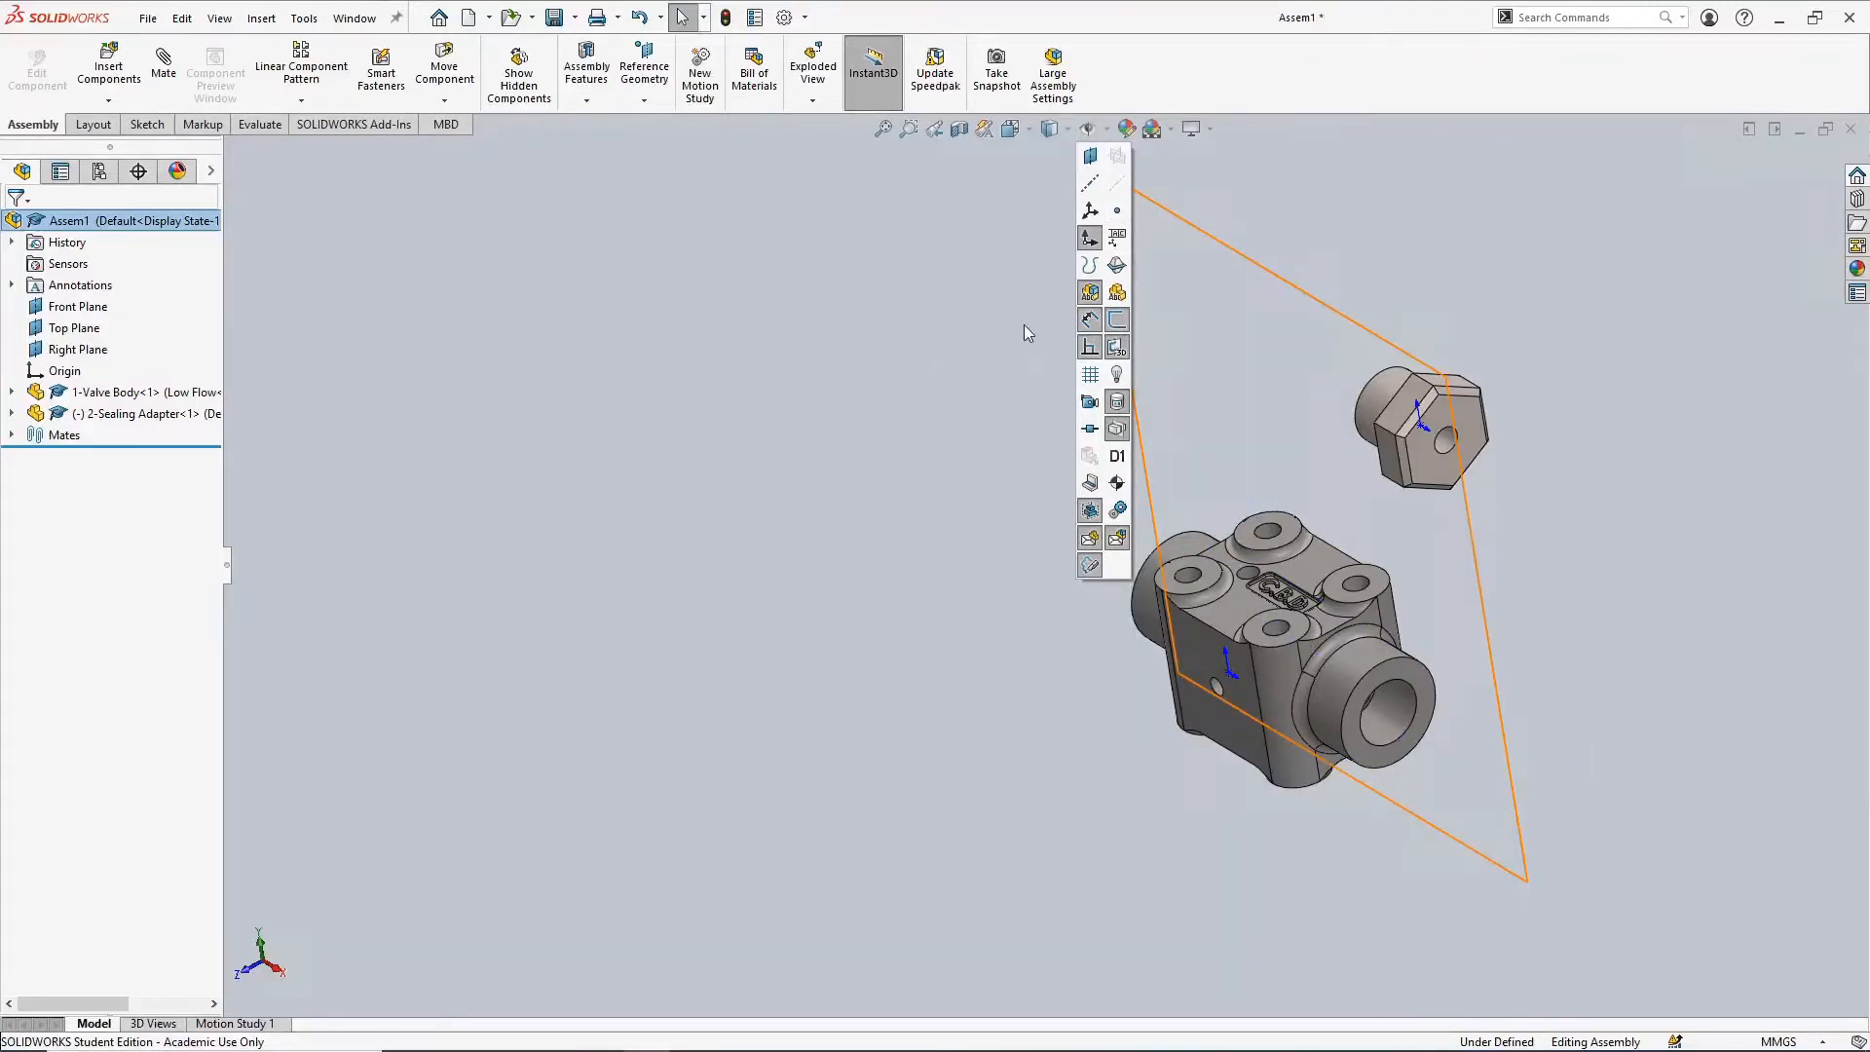
click(1091, 237)
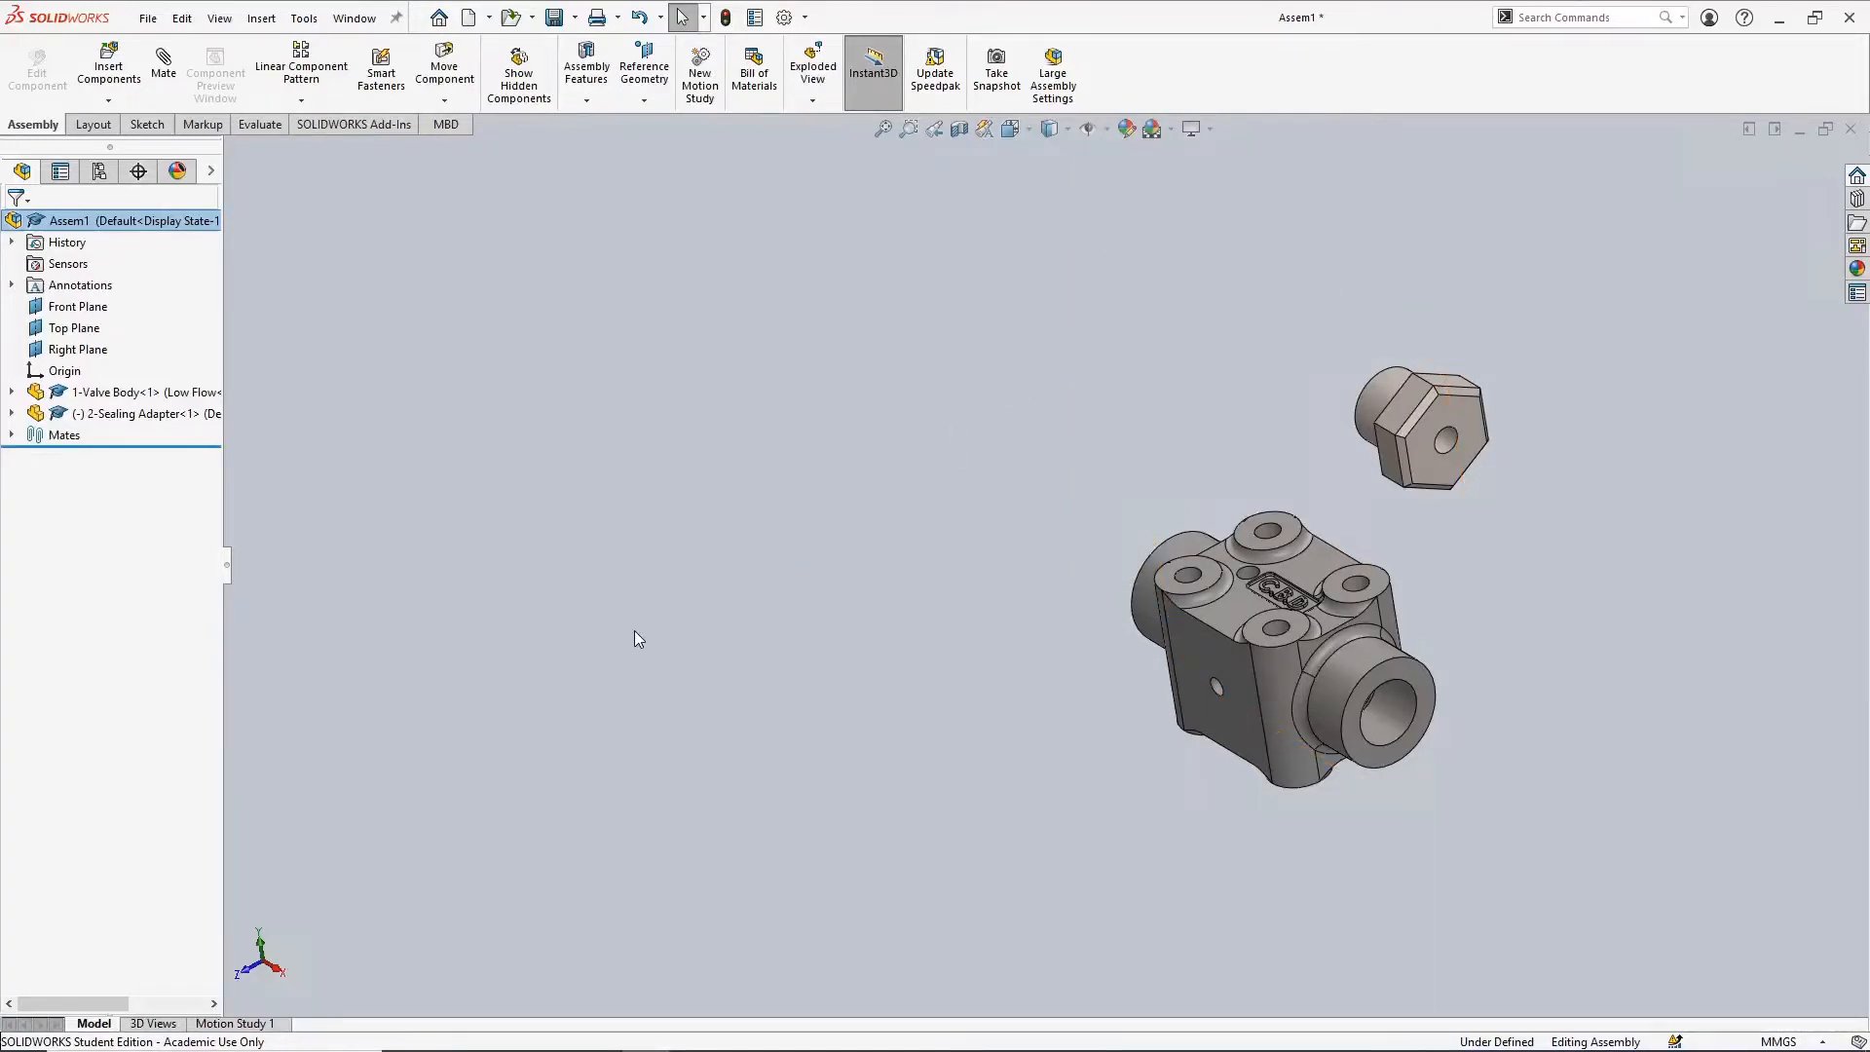
Test whether the mated 1-Valve Body can still be moved by its flat side face
middle_drag(636, 639, 682, 633)
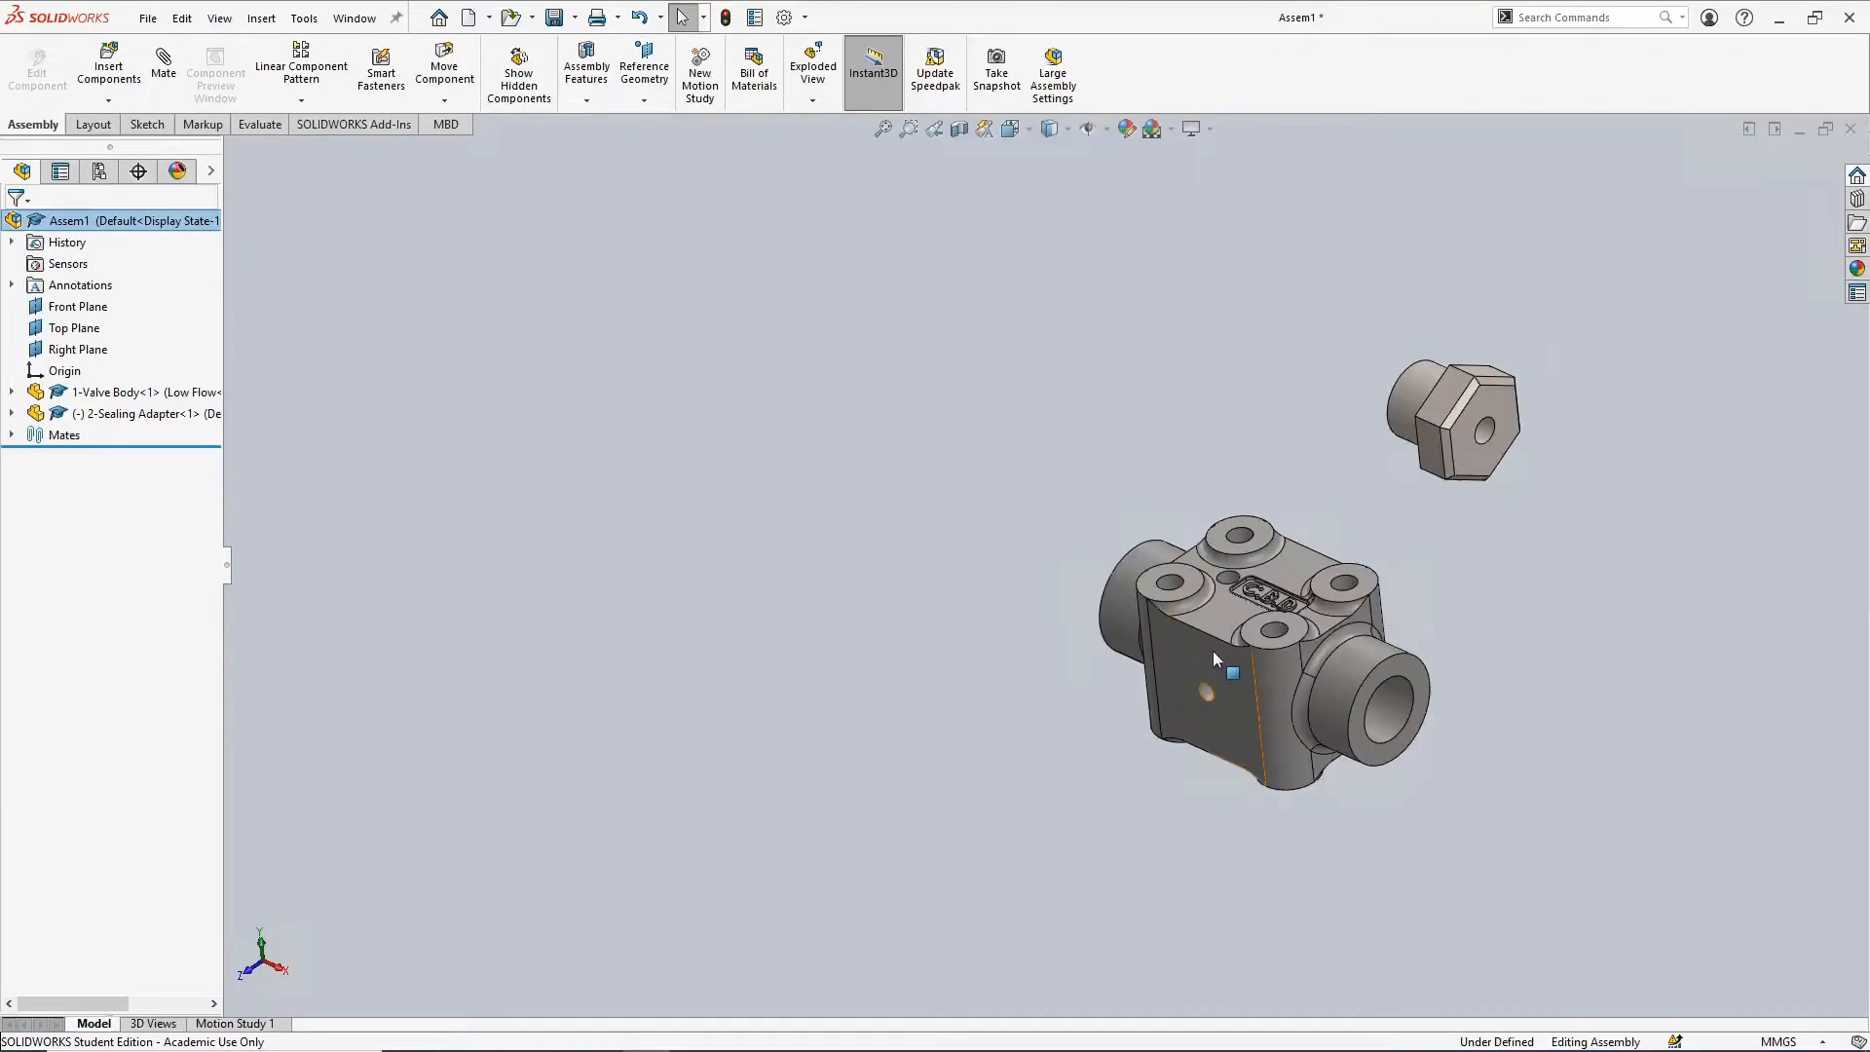
click(1205, 684)
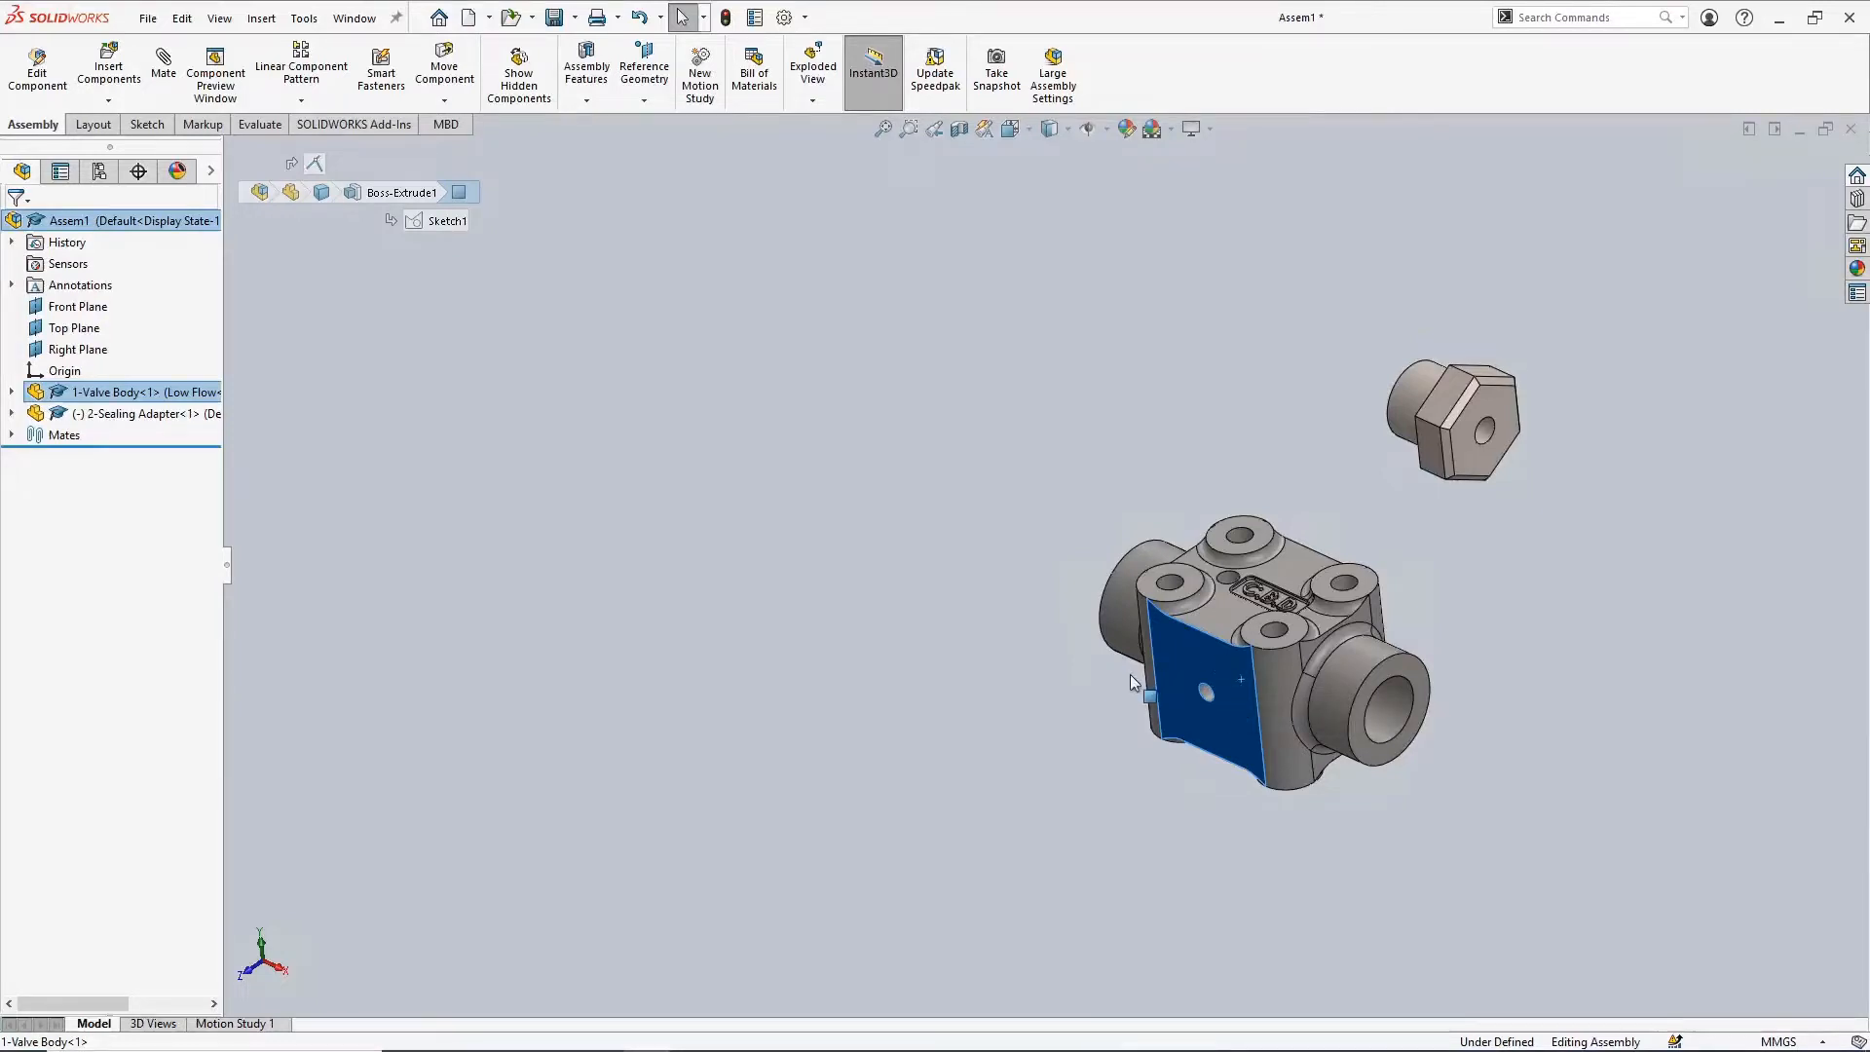
key(ctrl)
key(ctrl)
key(Escape)
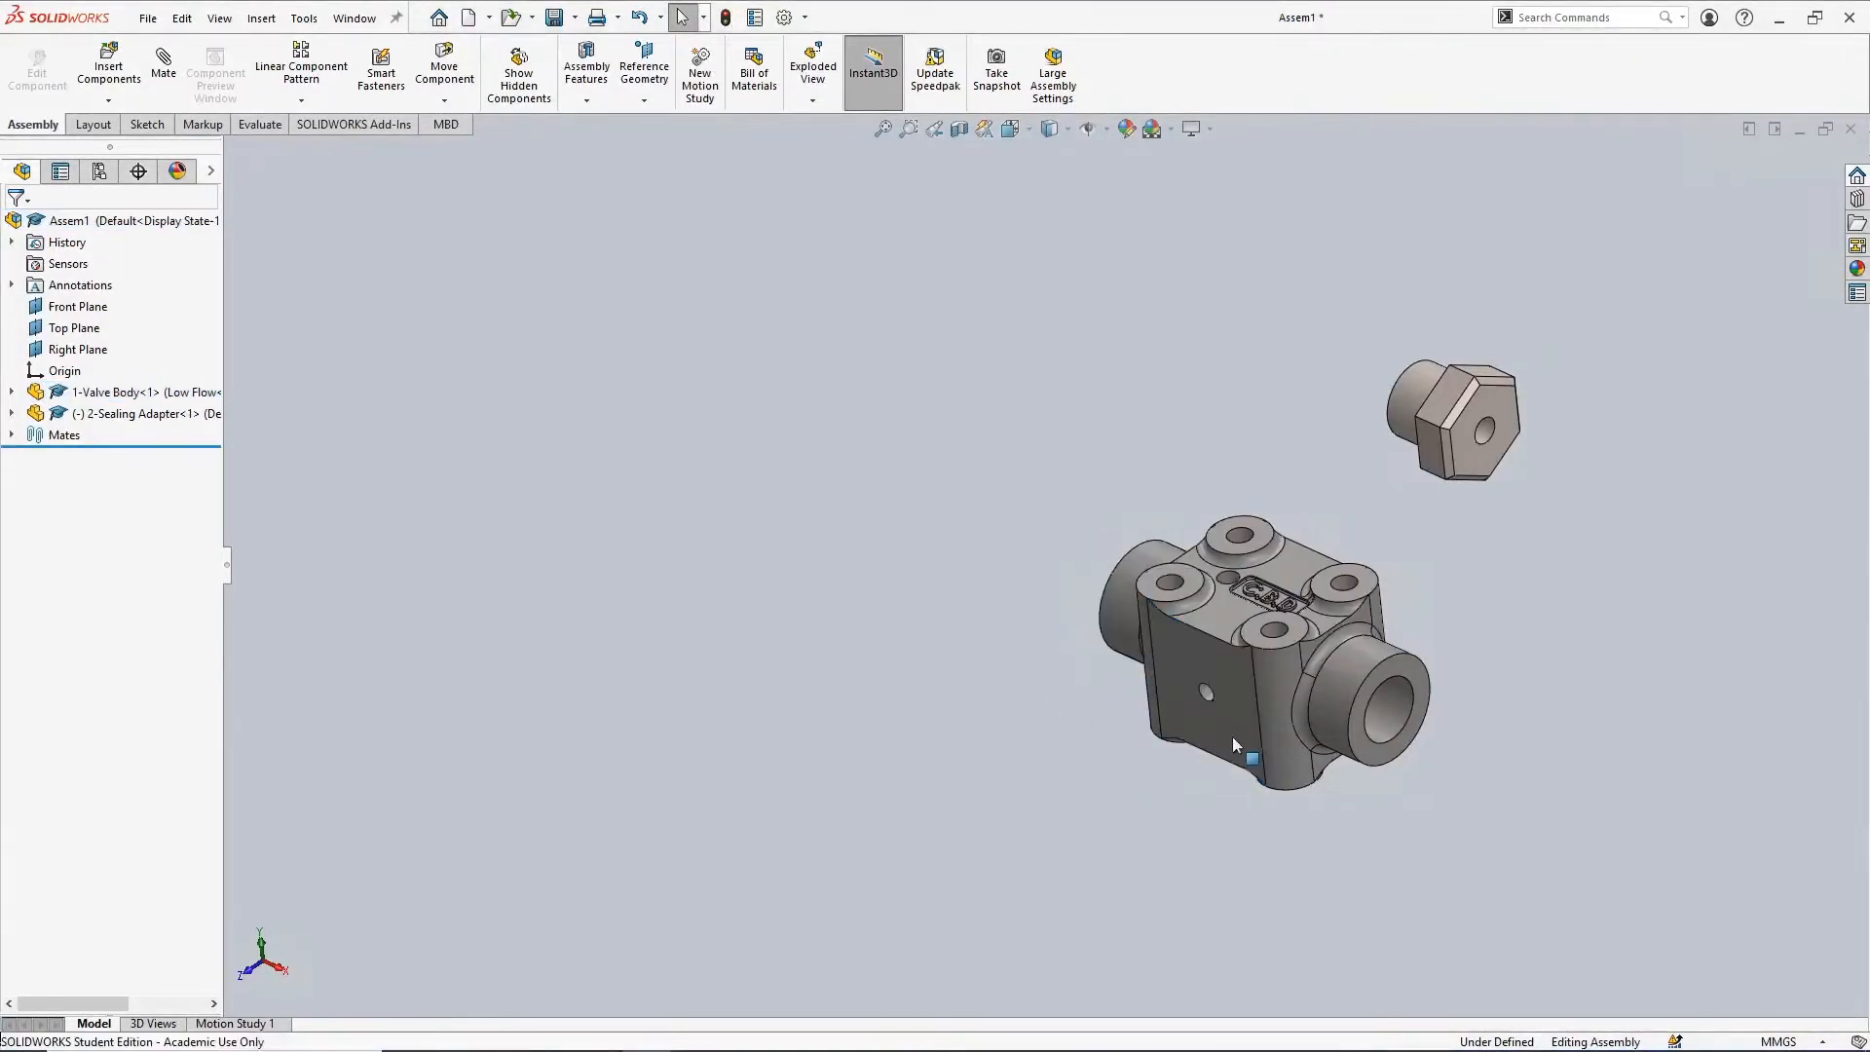
click(1218, 735)
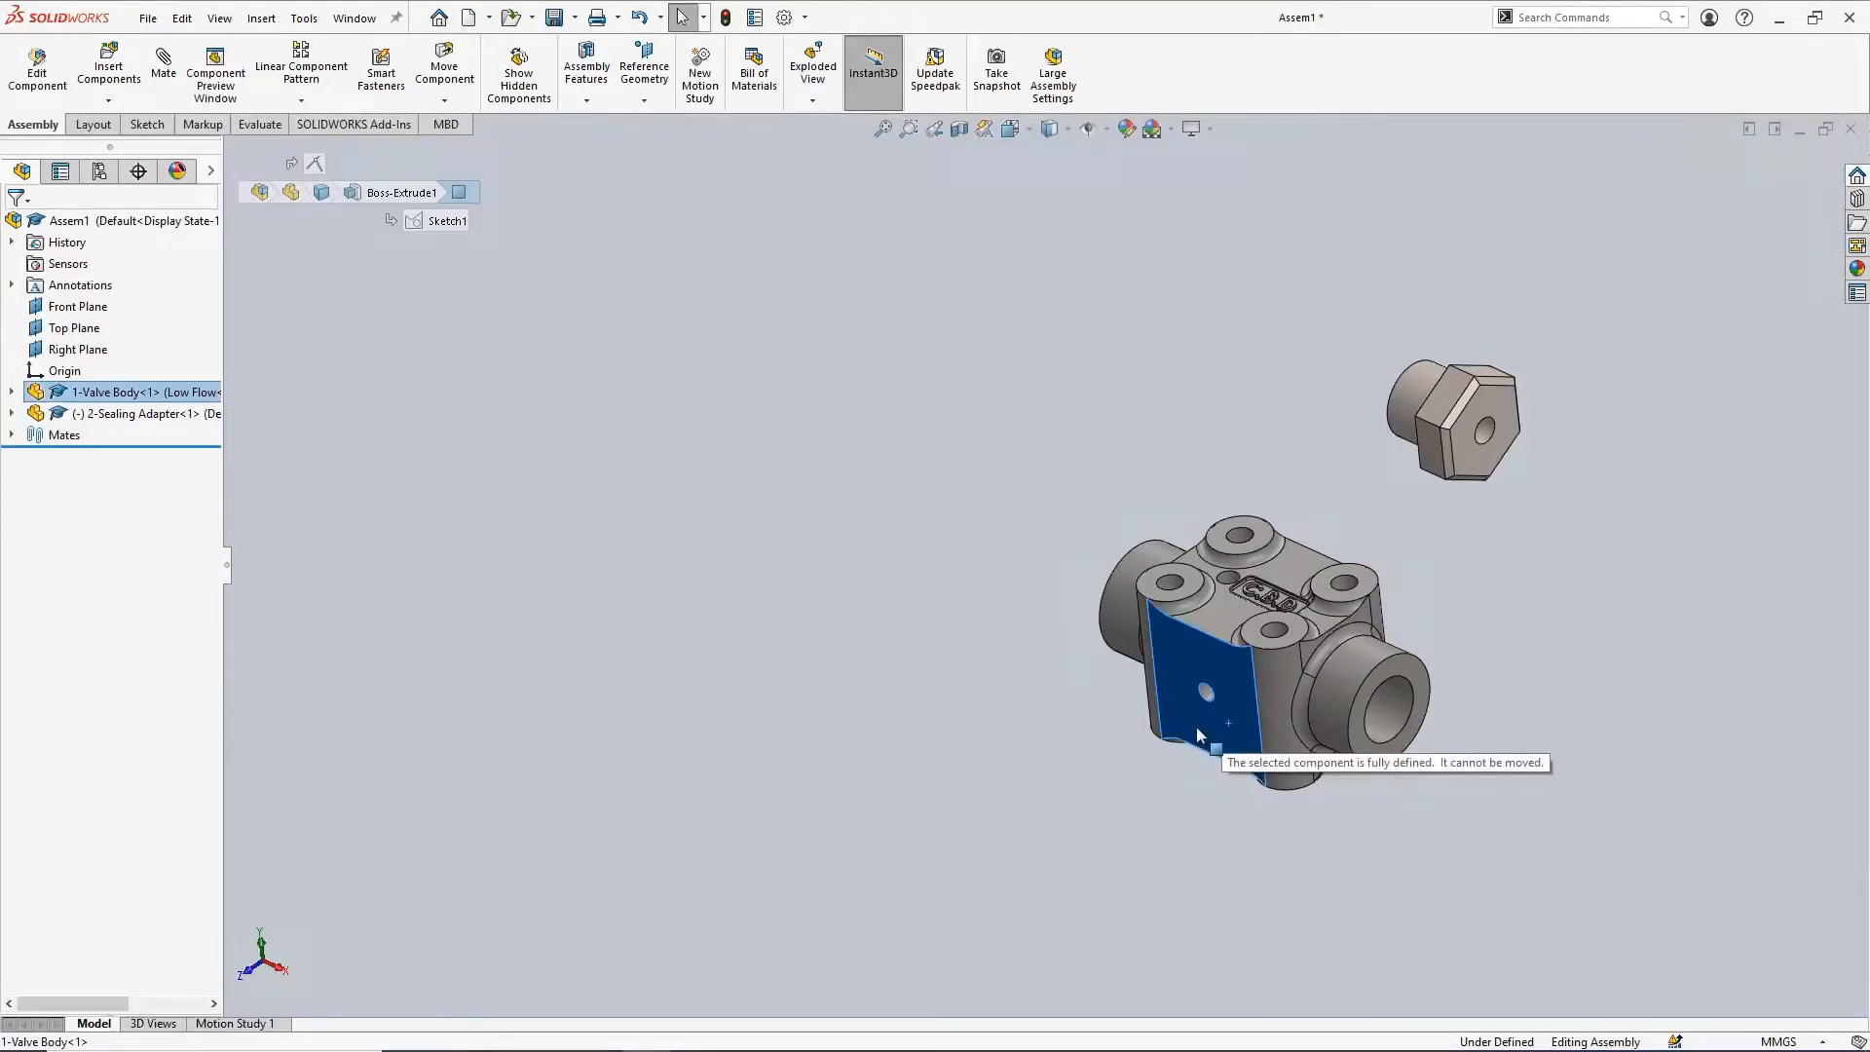
click(949, 709)
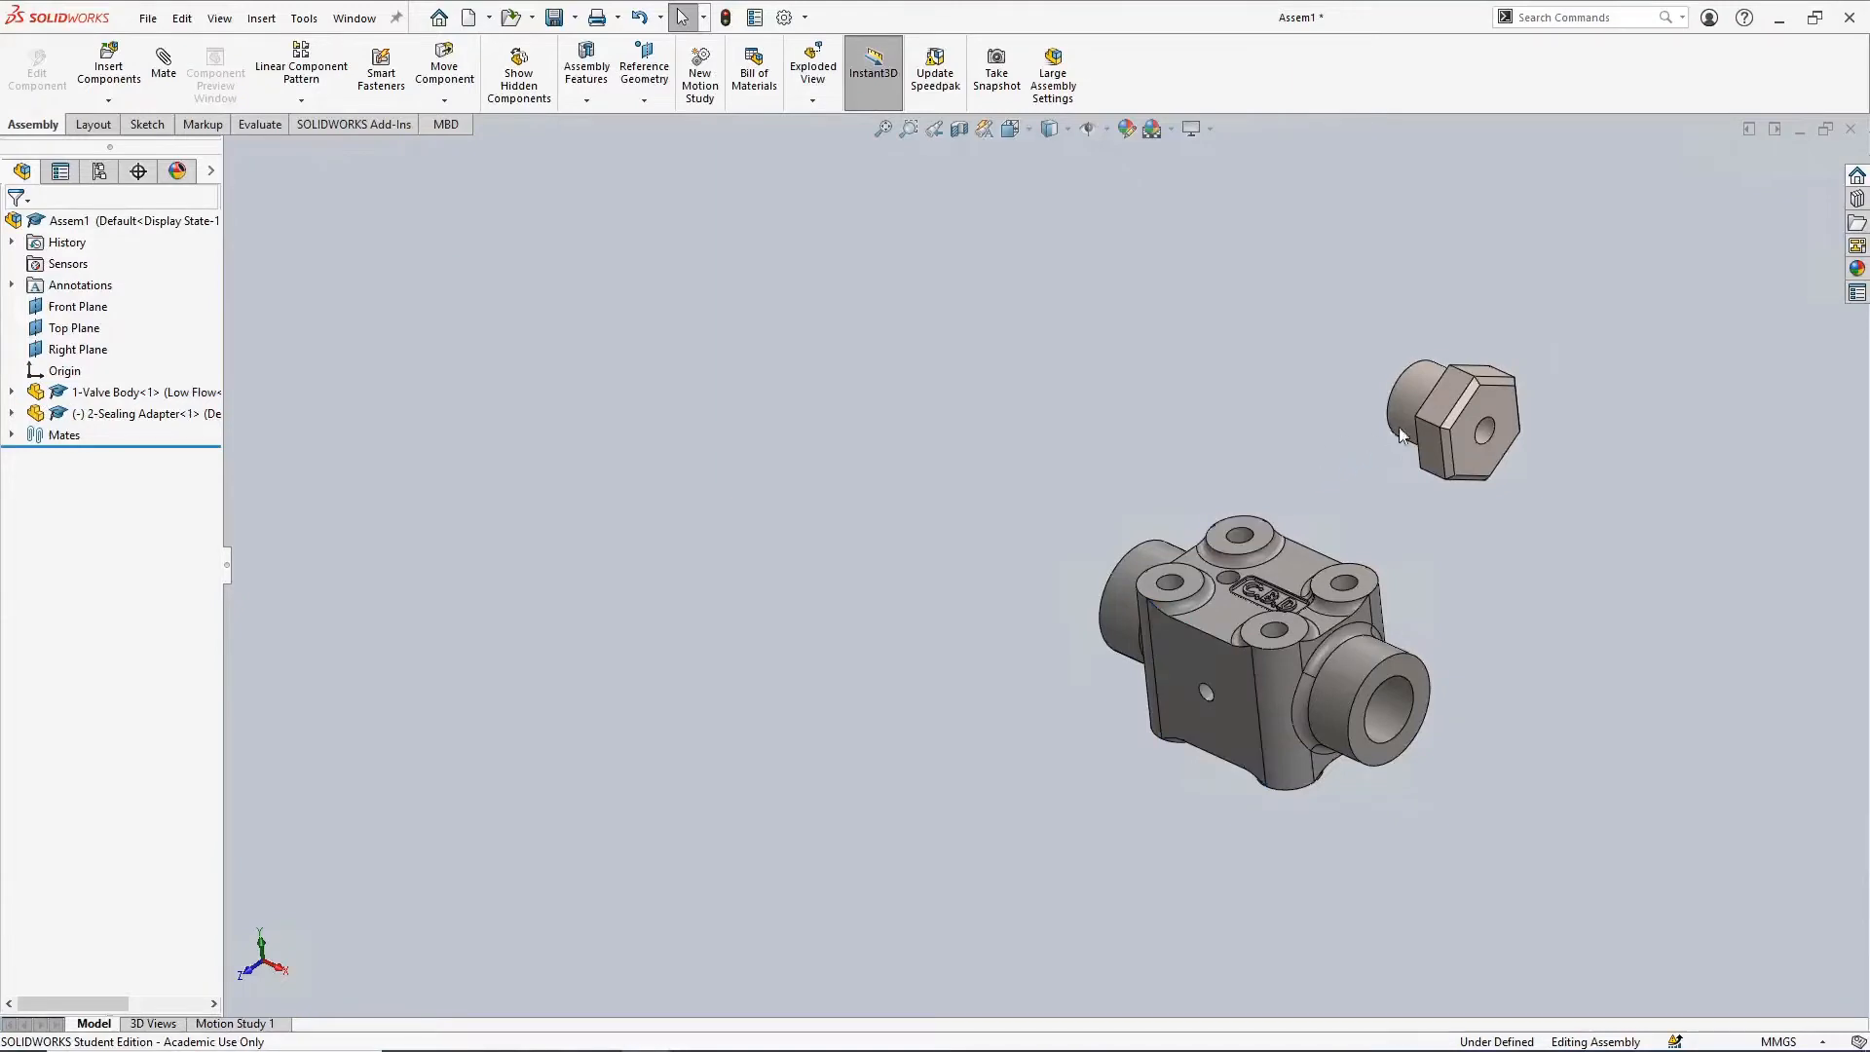
Move the 2-Sealing Adapter around freely, leaving it in open space above the valve body
click(1491, 405)
drag(1490, 404, 1458, 453)
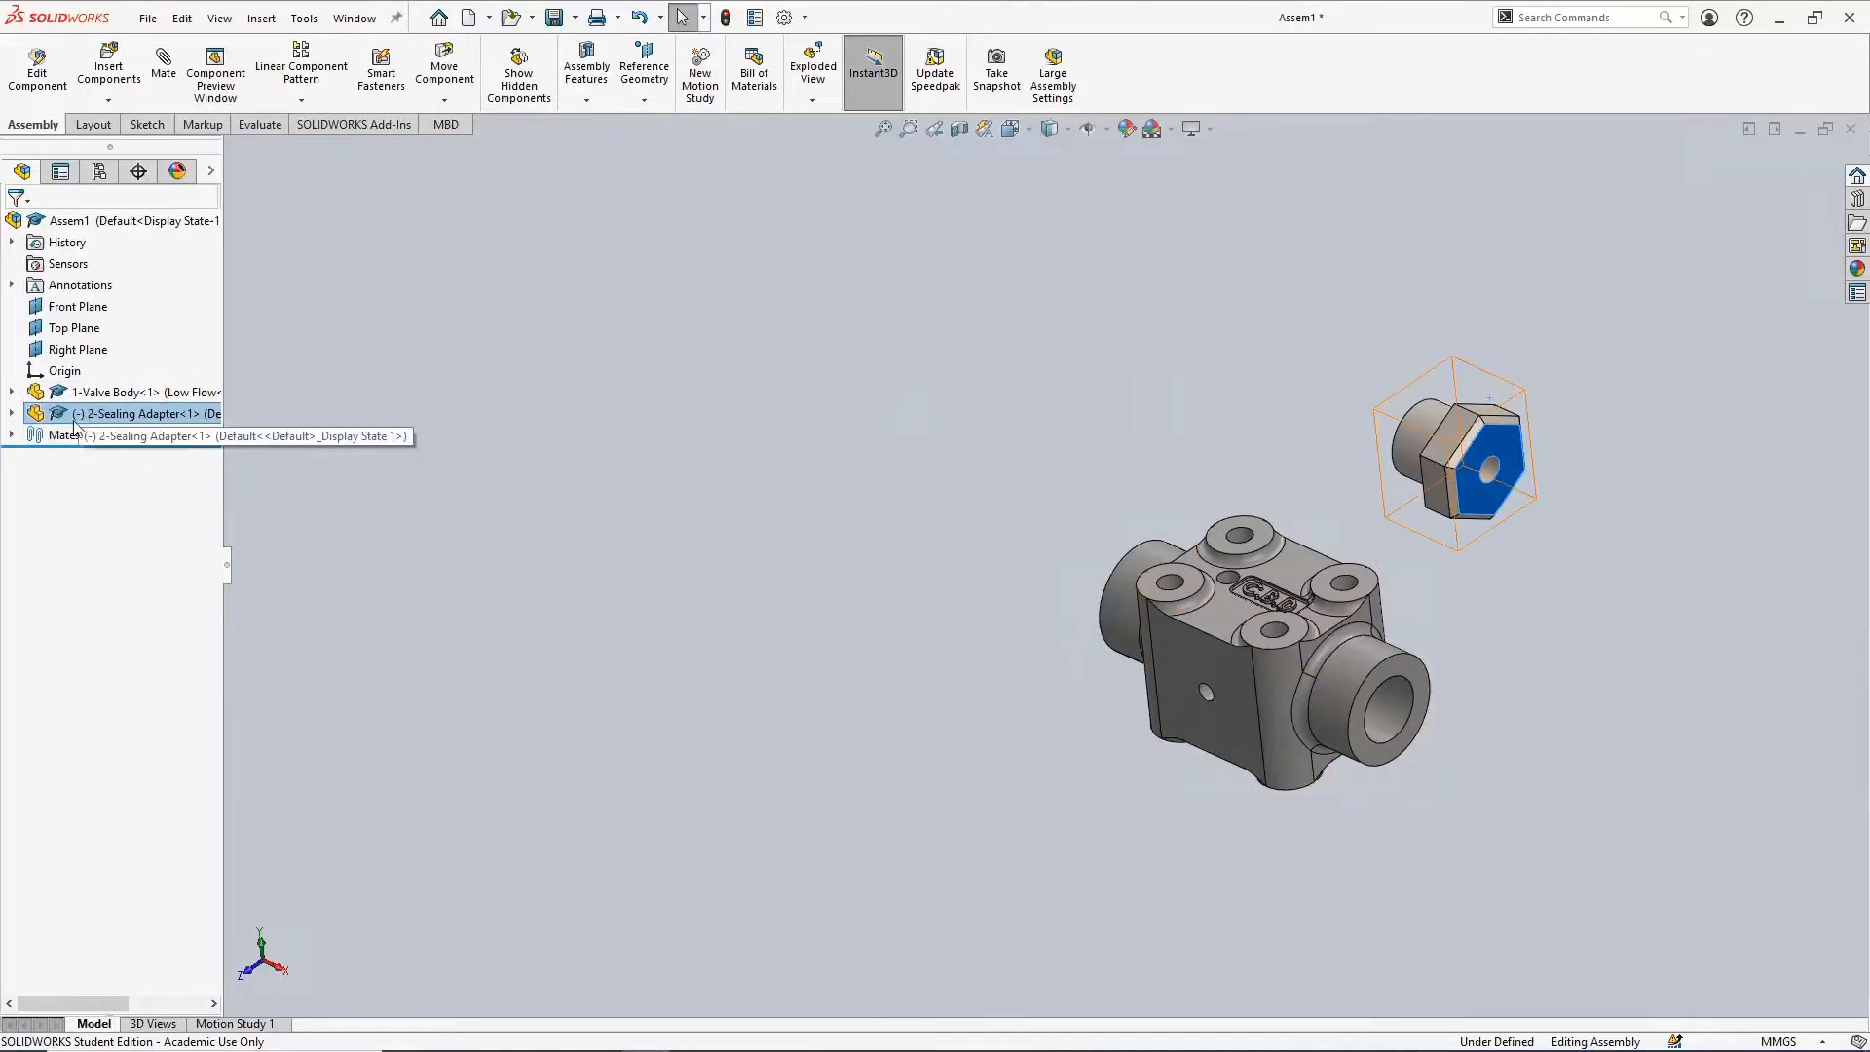
click(569, 443)
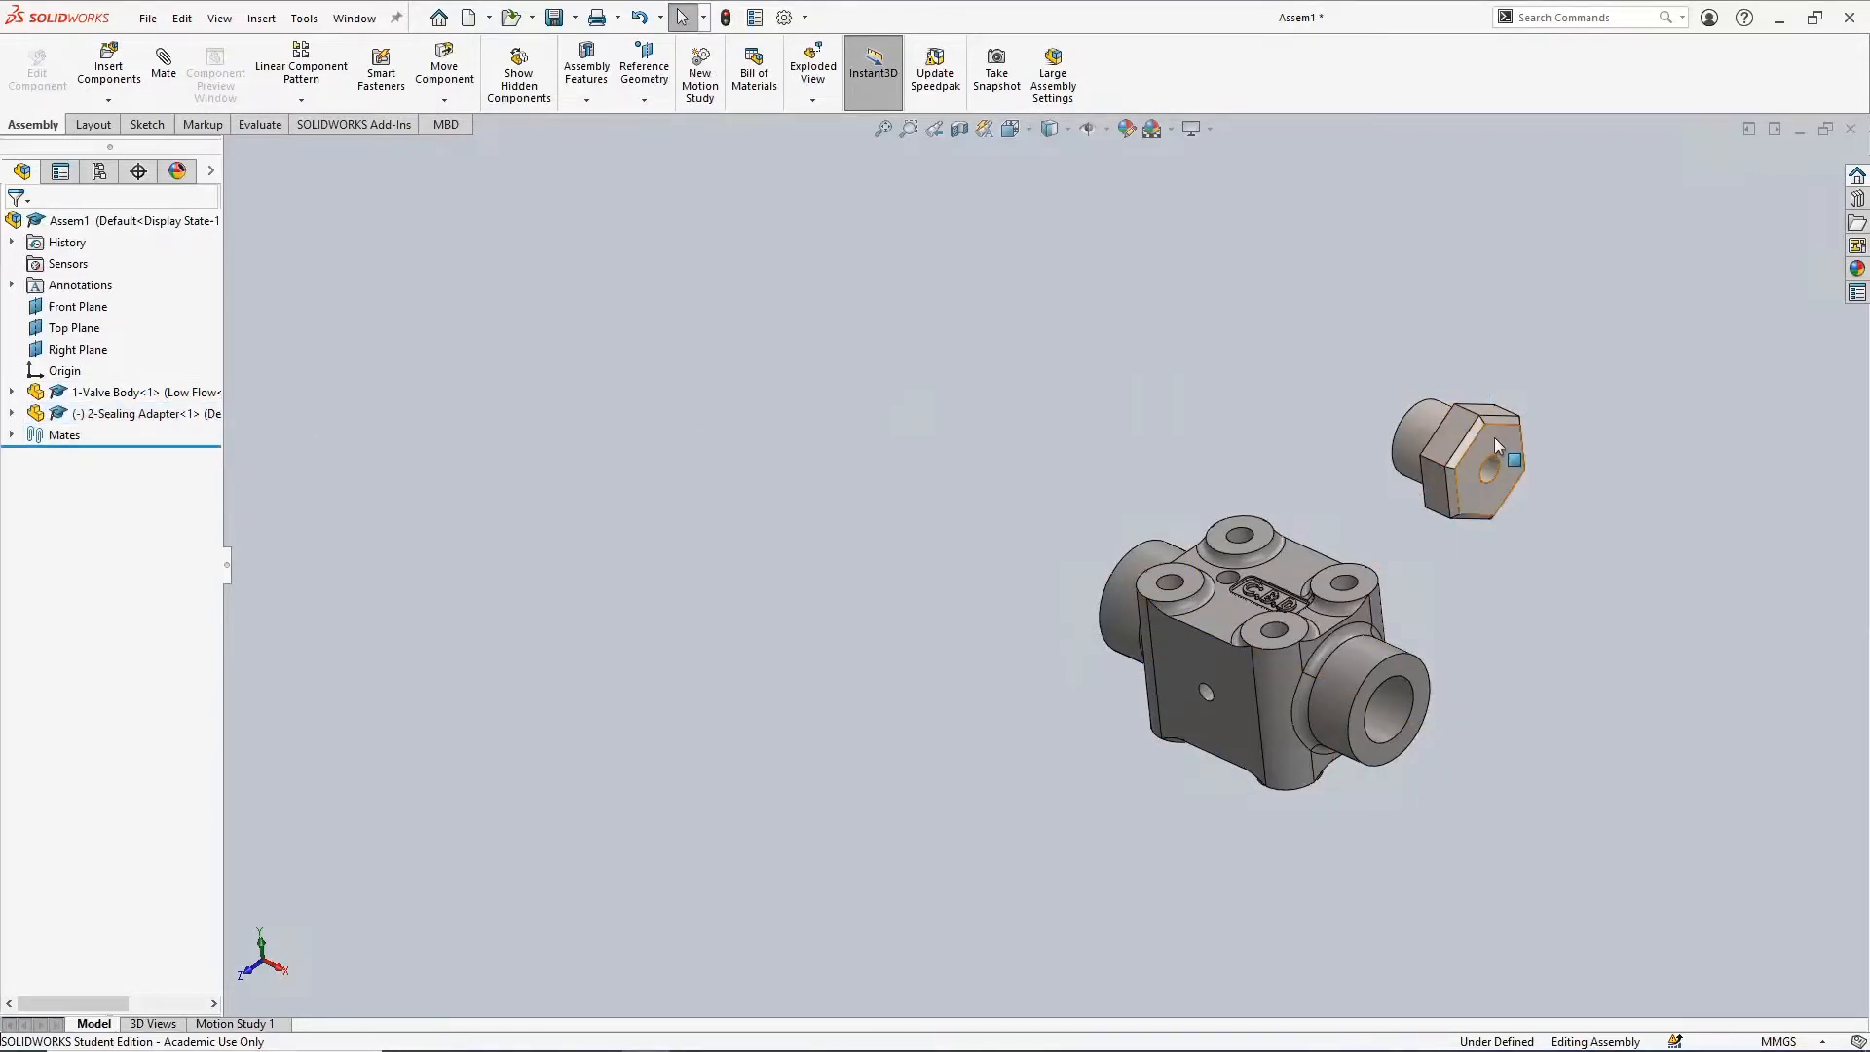
drag(1508, 450, 1031, 425)
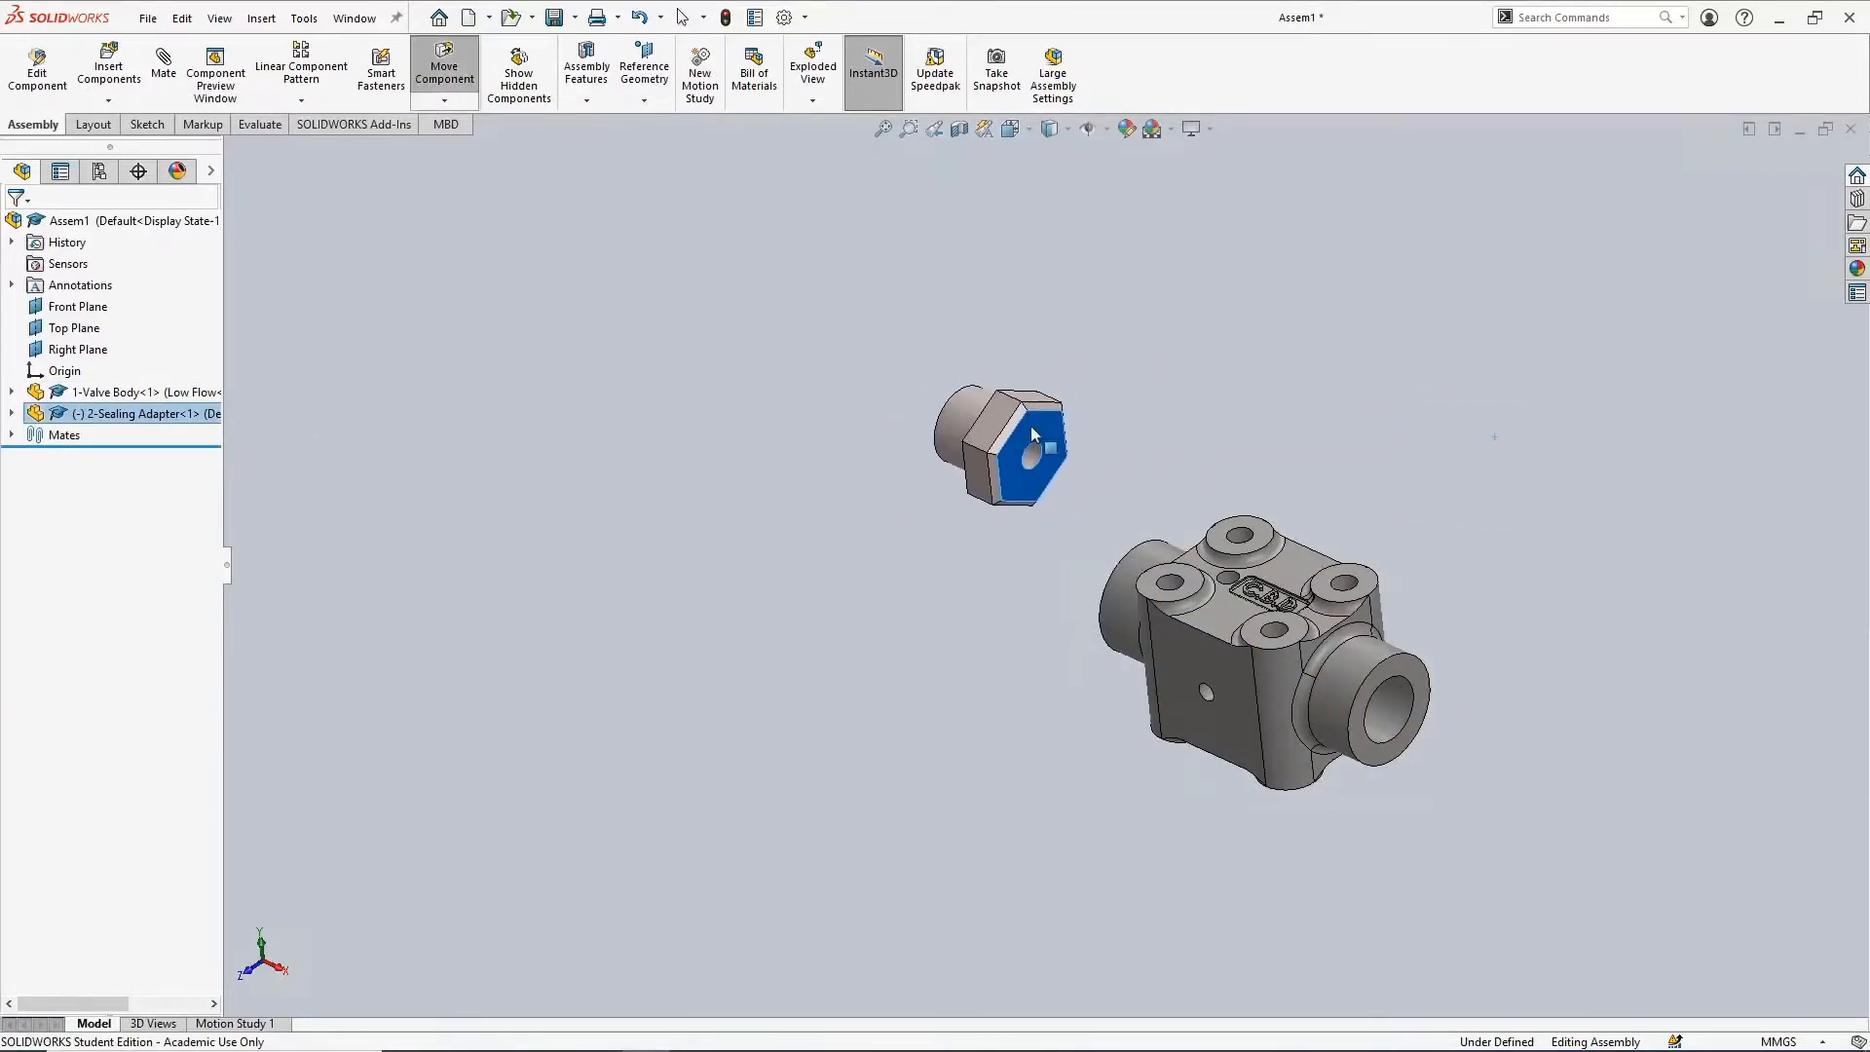
middle_drag(1377, 451, 1512, 358)
drag(1124, 337, 1230, 465)
drag(1562, 455, 1381, 410)
key(Escape)
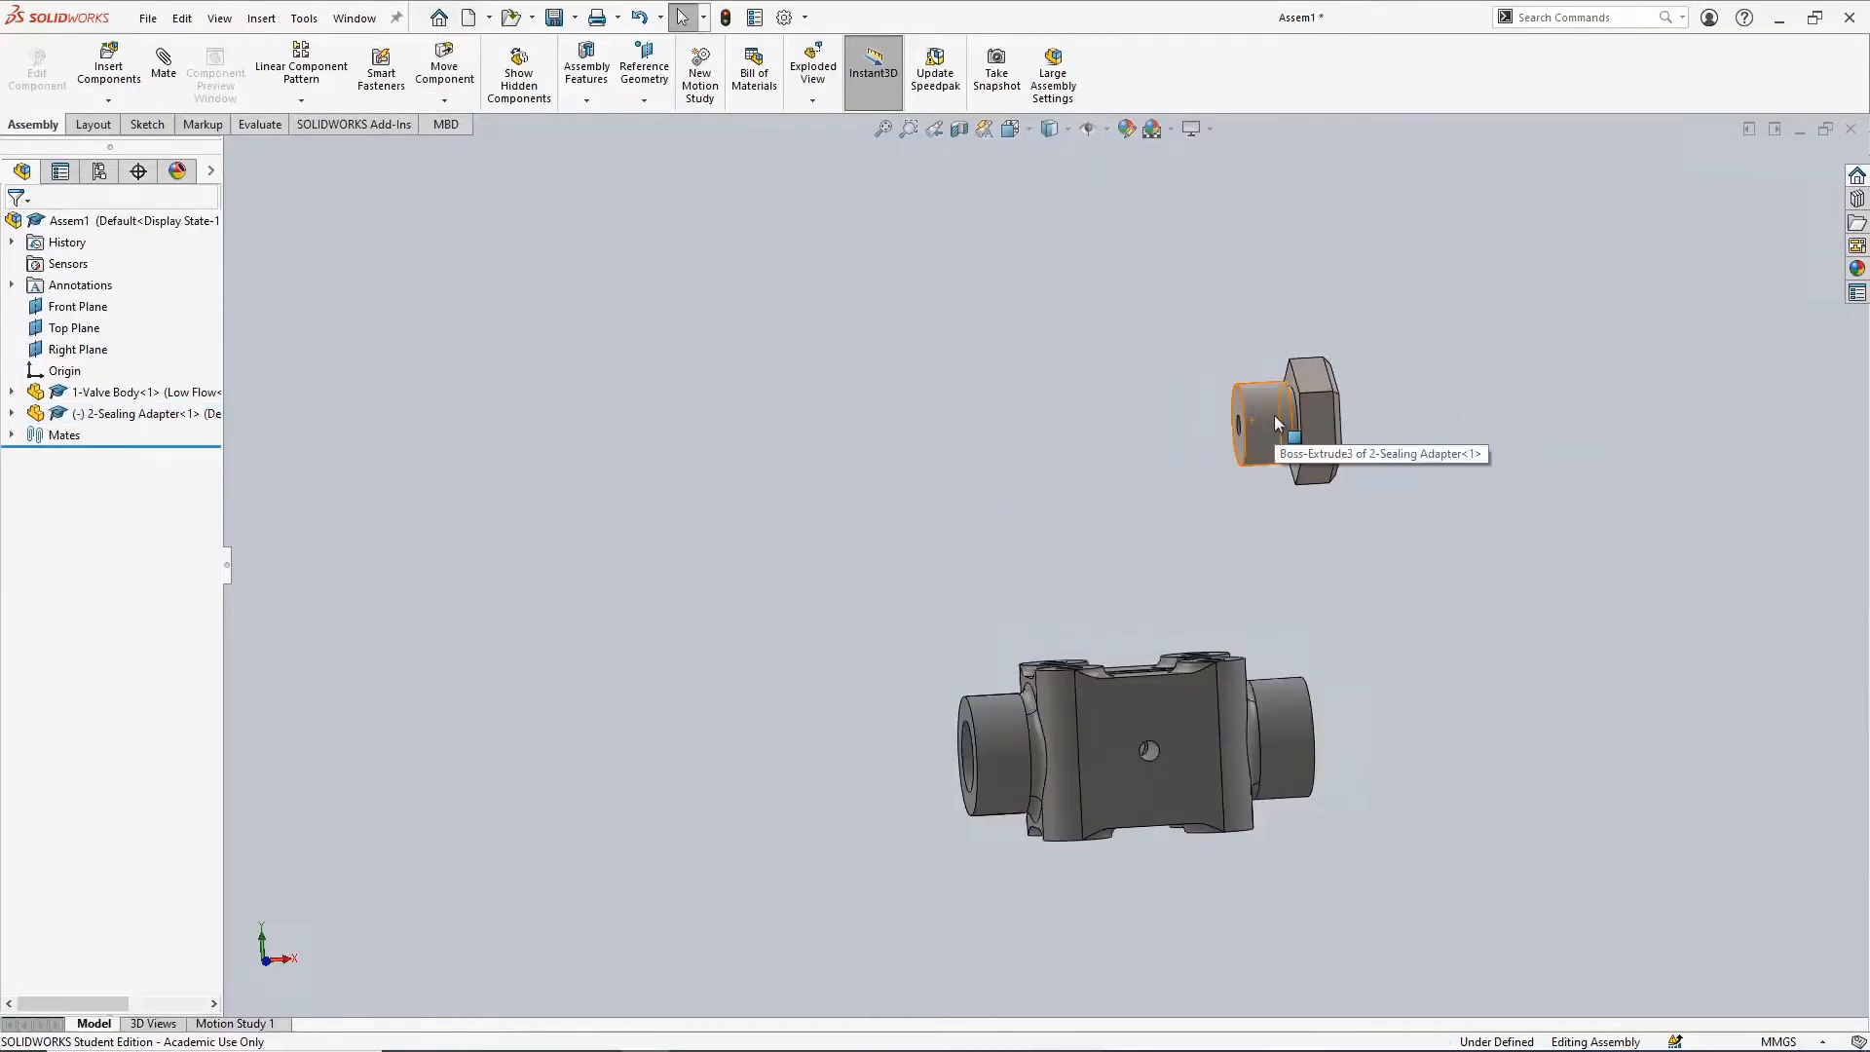
Rotate the 2-Sealing Adapter about half a turn so its hexagonal head and cylindrical end swap sides
click(1321, 421)
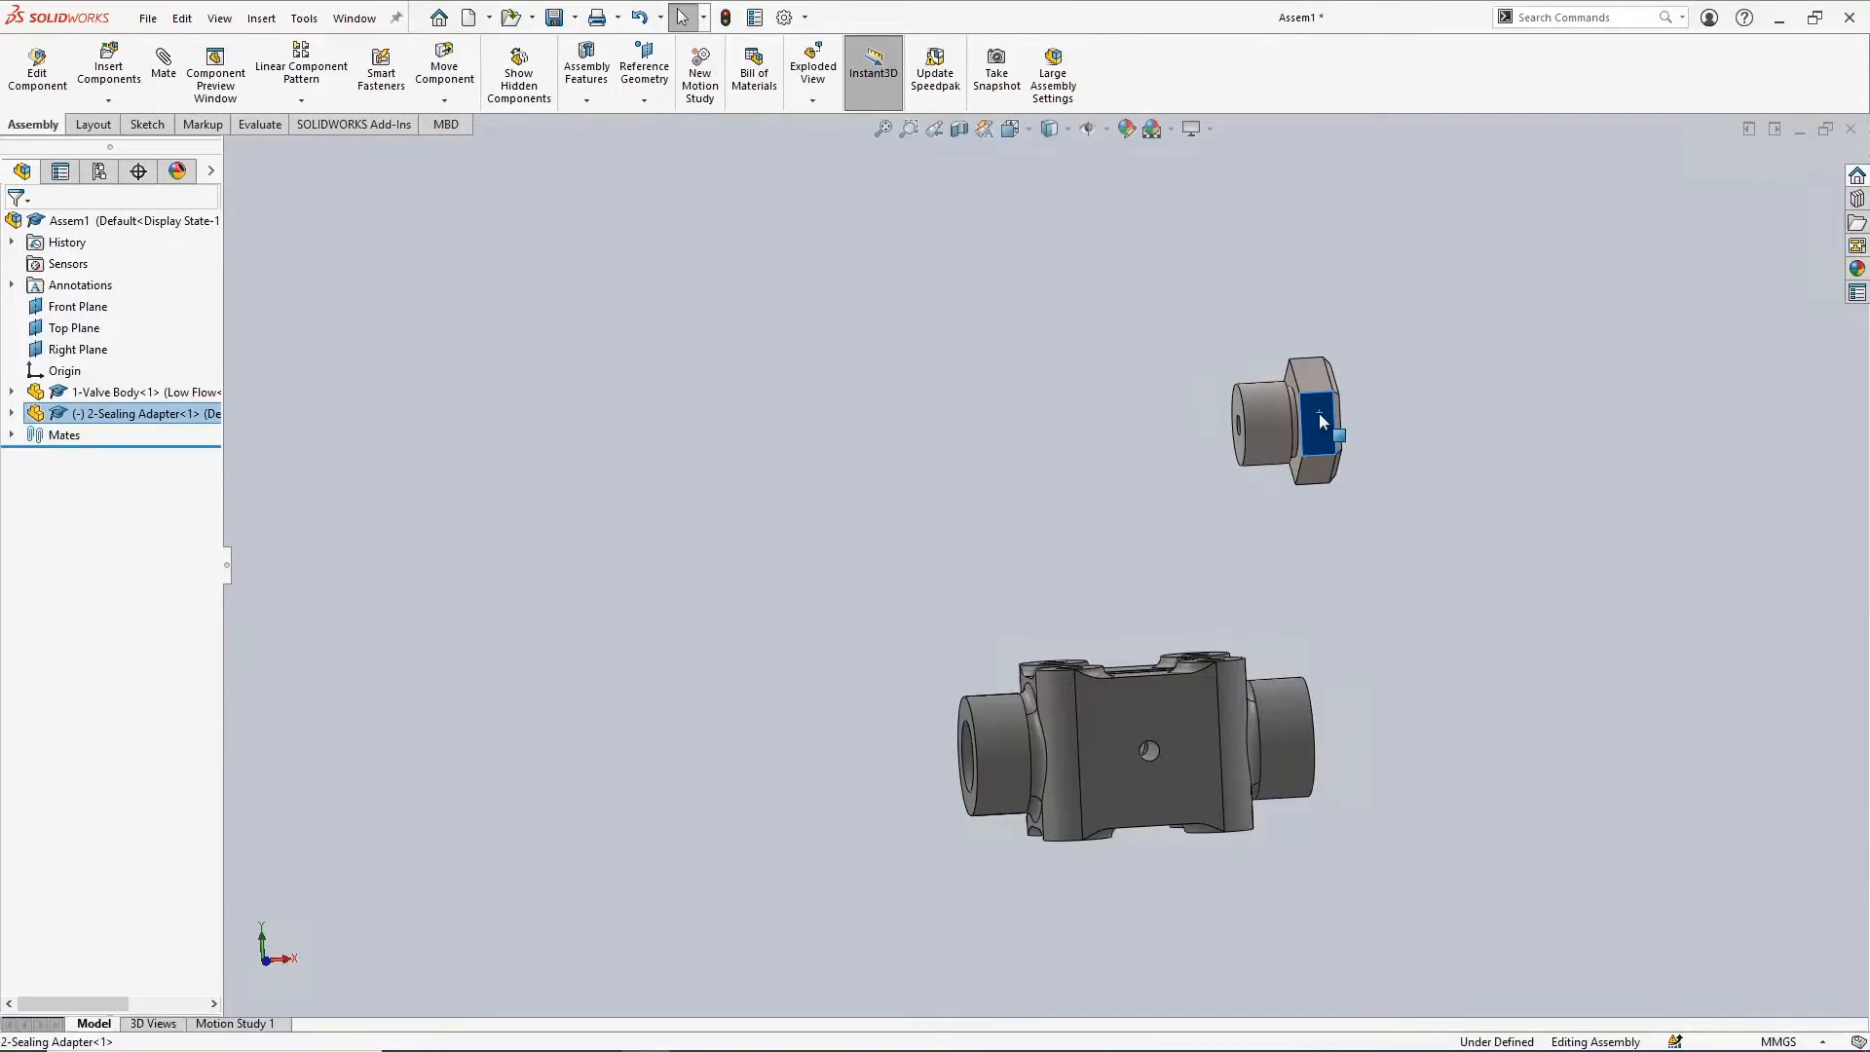
right_drag(1321, 421, 869, 501)
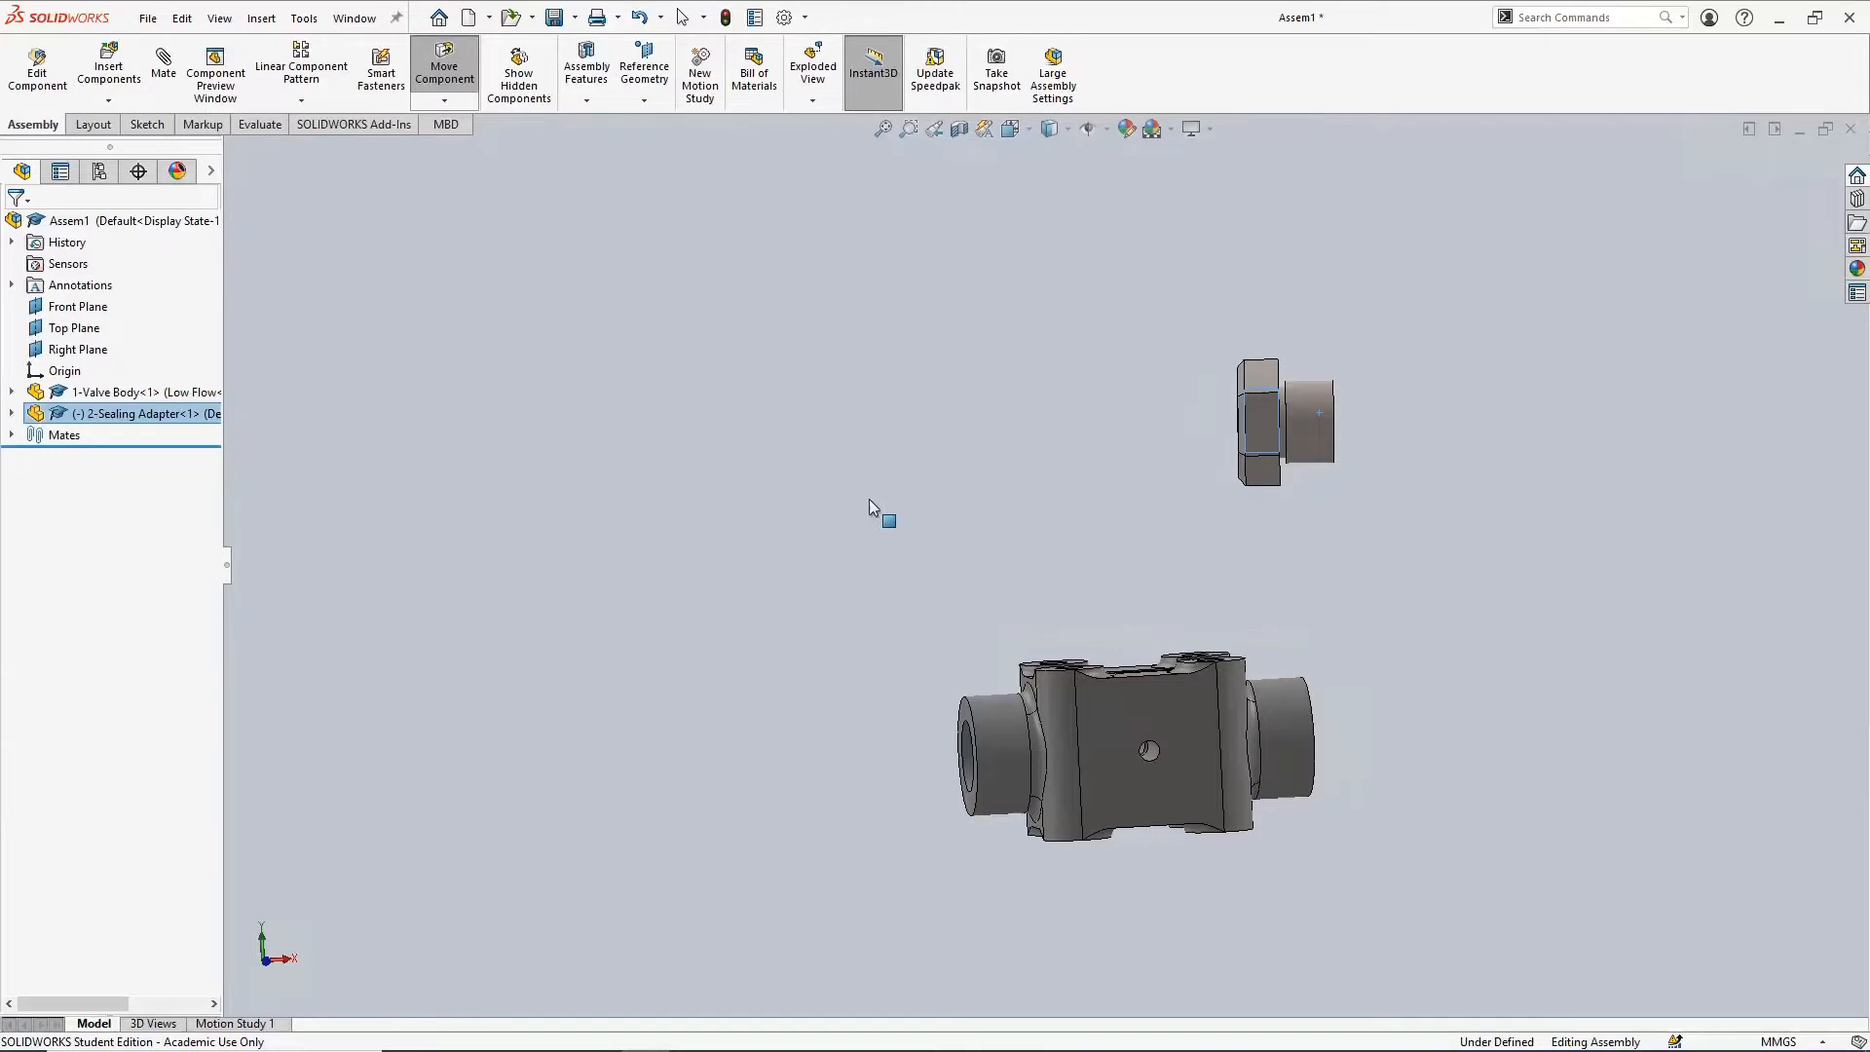
click(1200, 542)
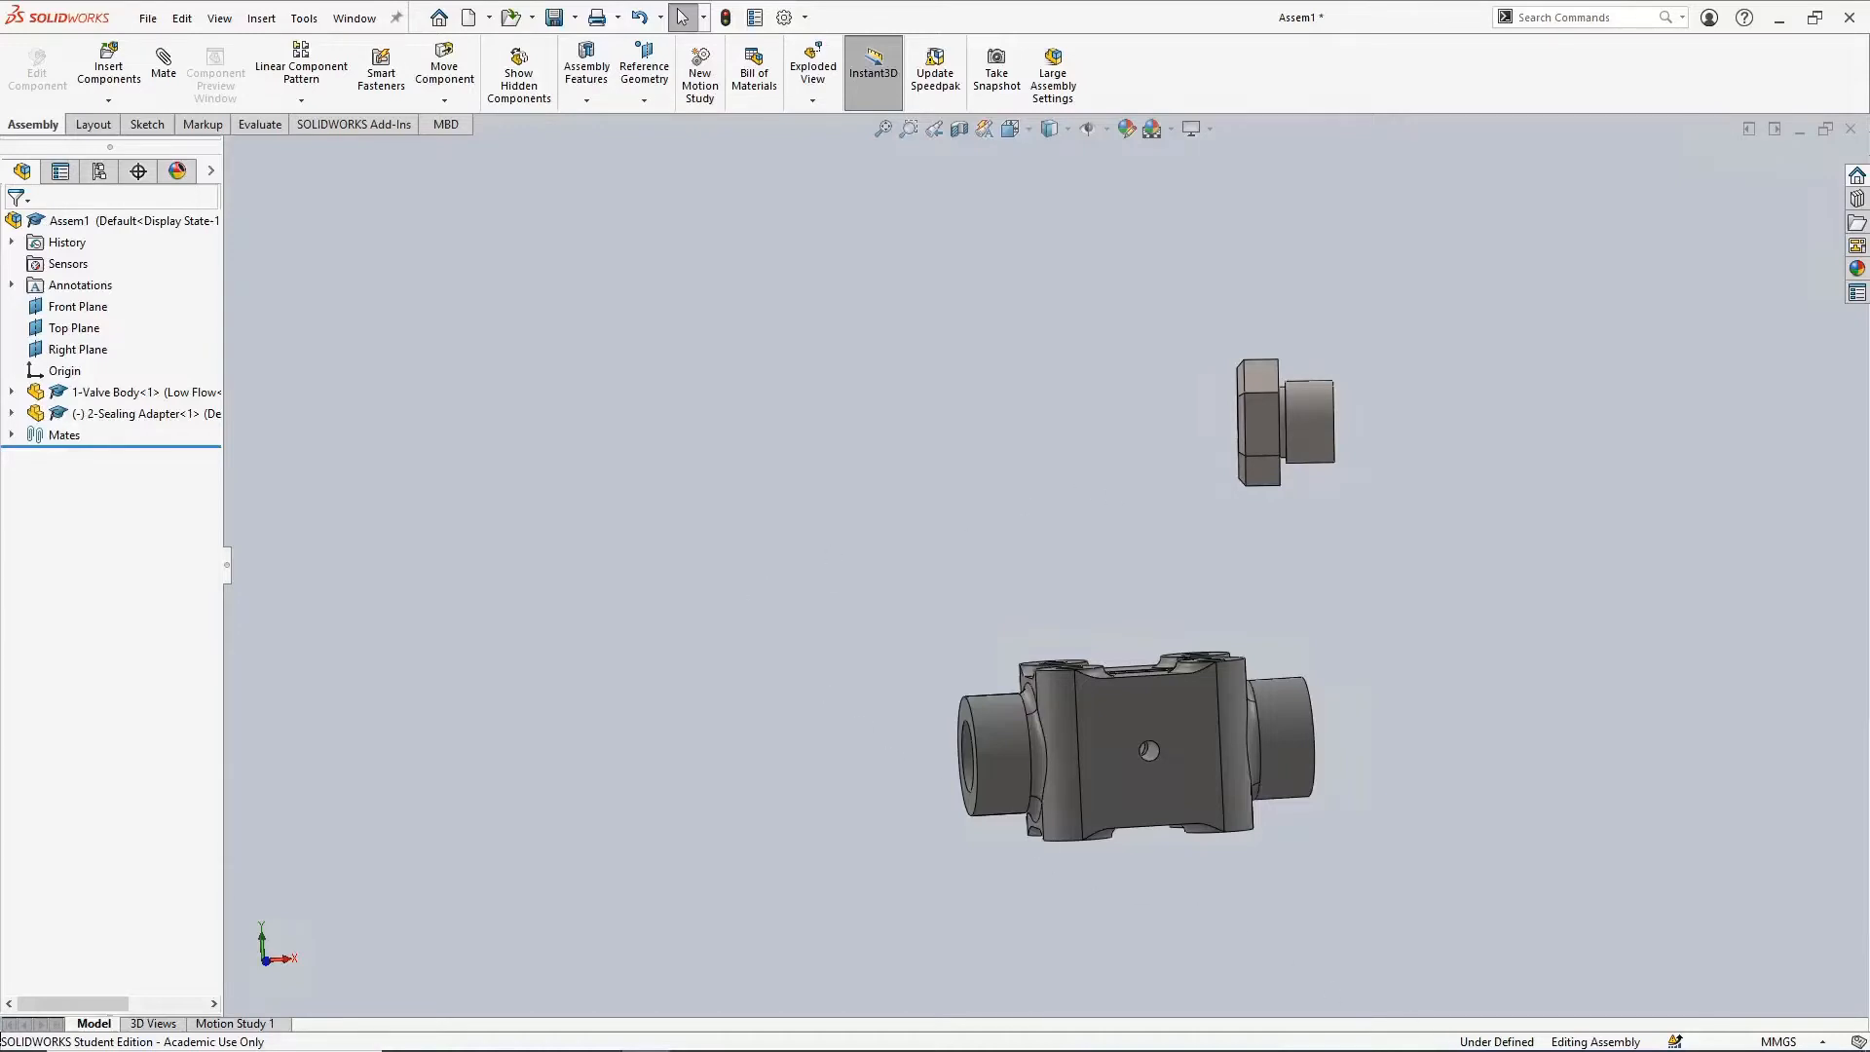
Open the 2-Sealing Adapter part from the Pressure Relief Valve Parts folder and save it, converting it to the current version
mouse_move(1136, 1050)
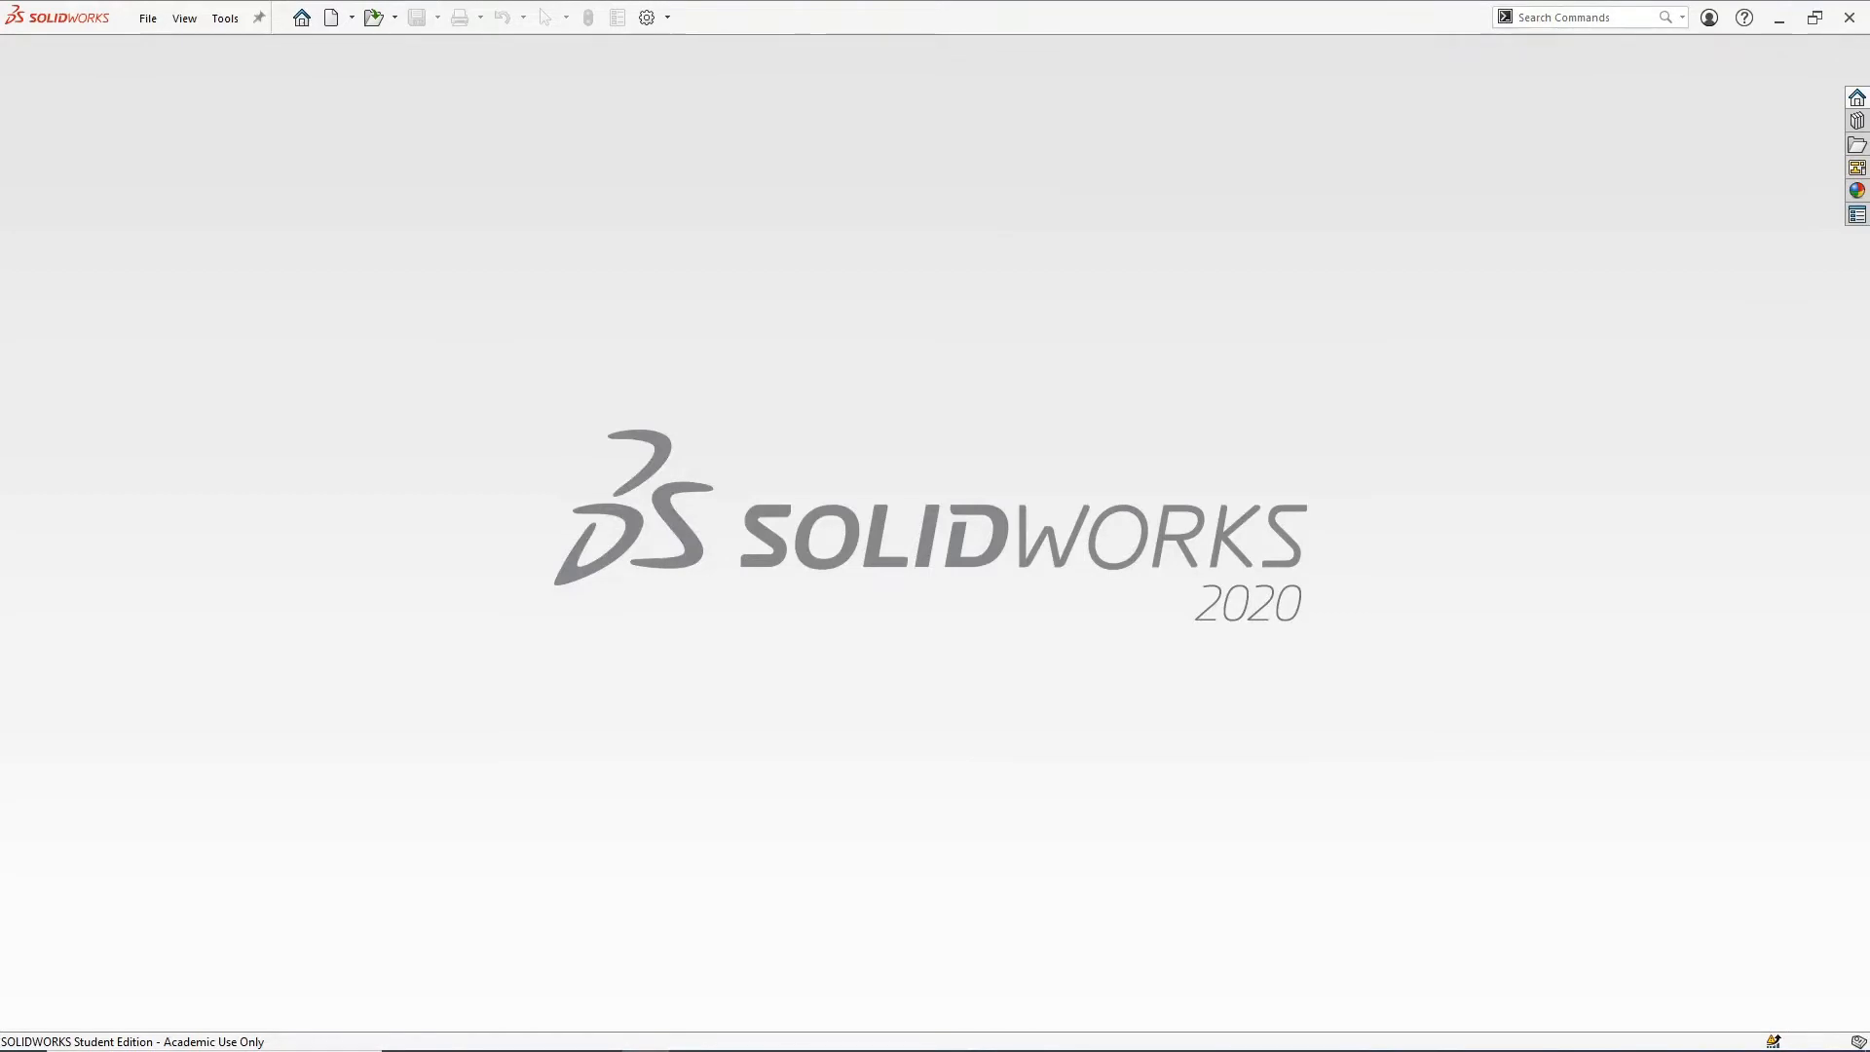
click(302, 16)
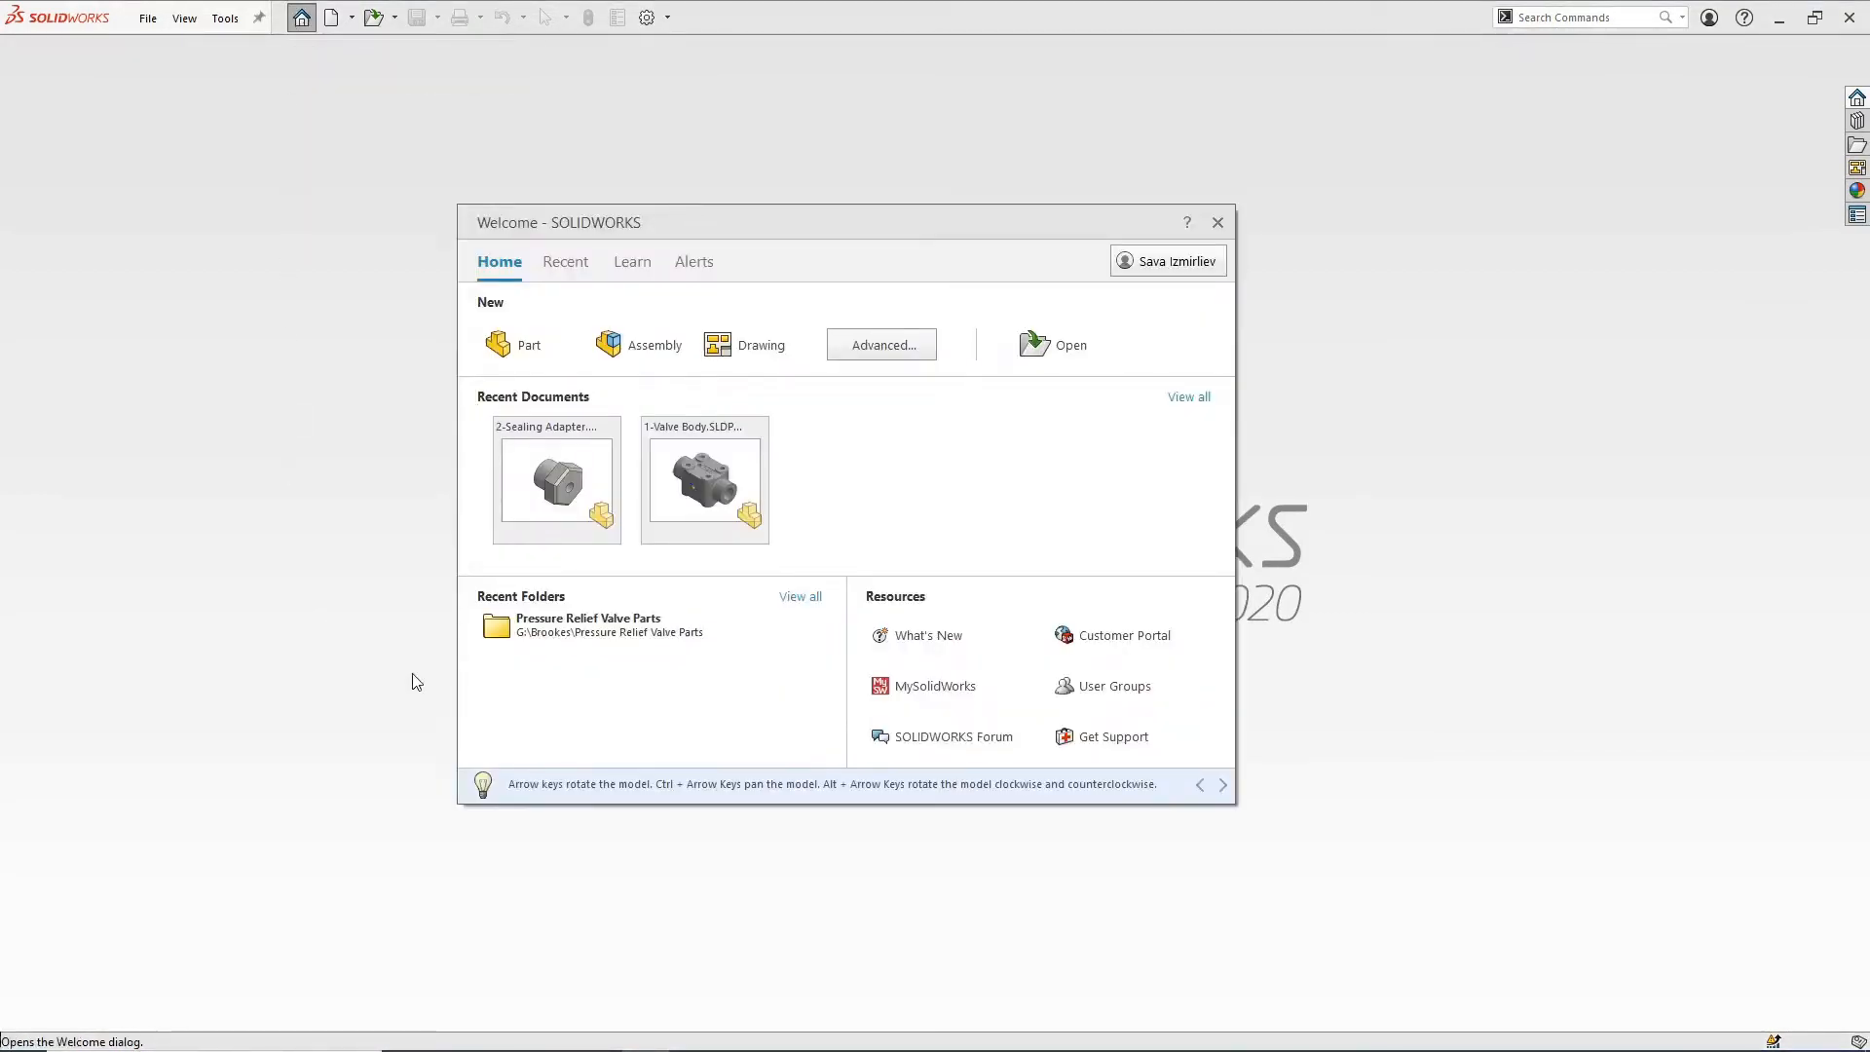
click(585, 631)
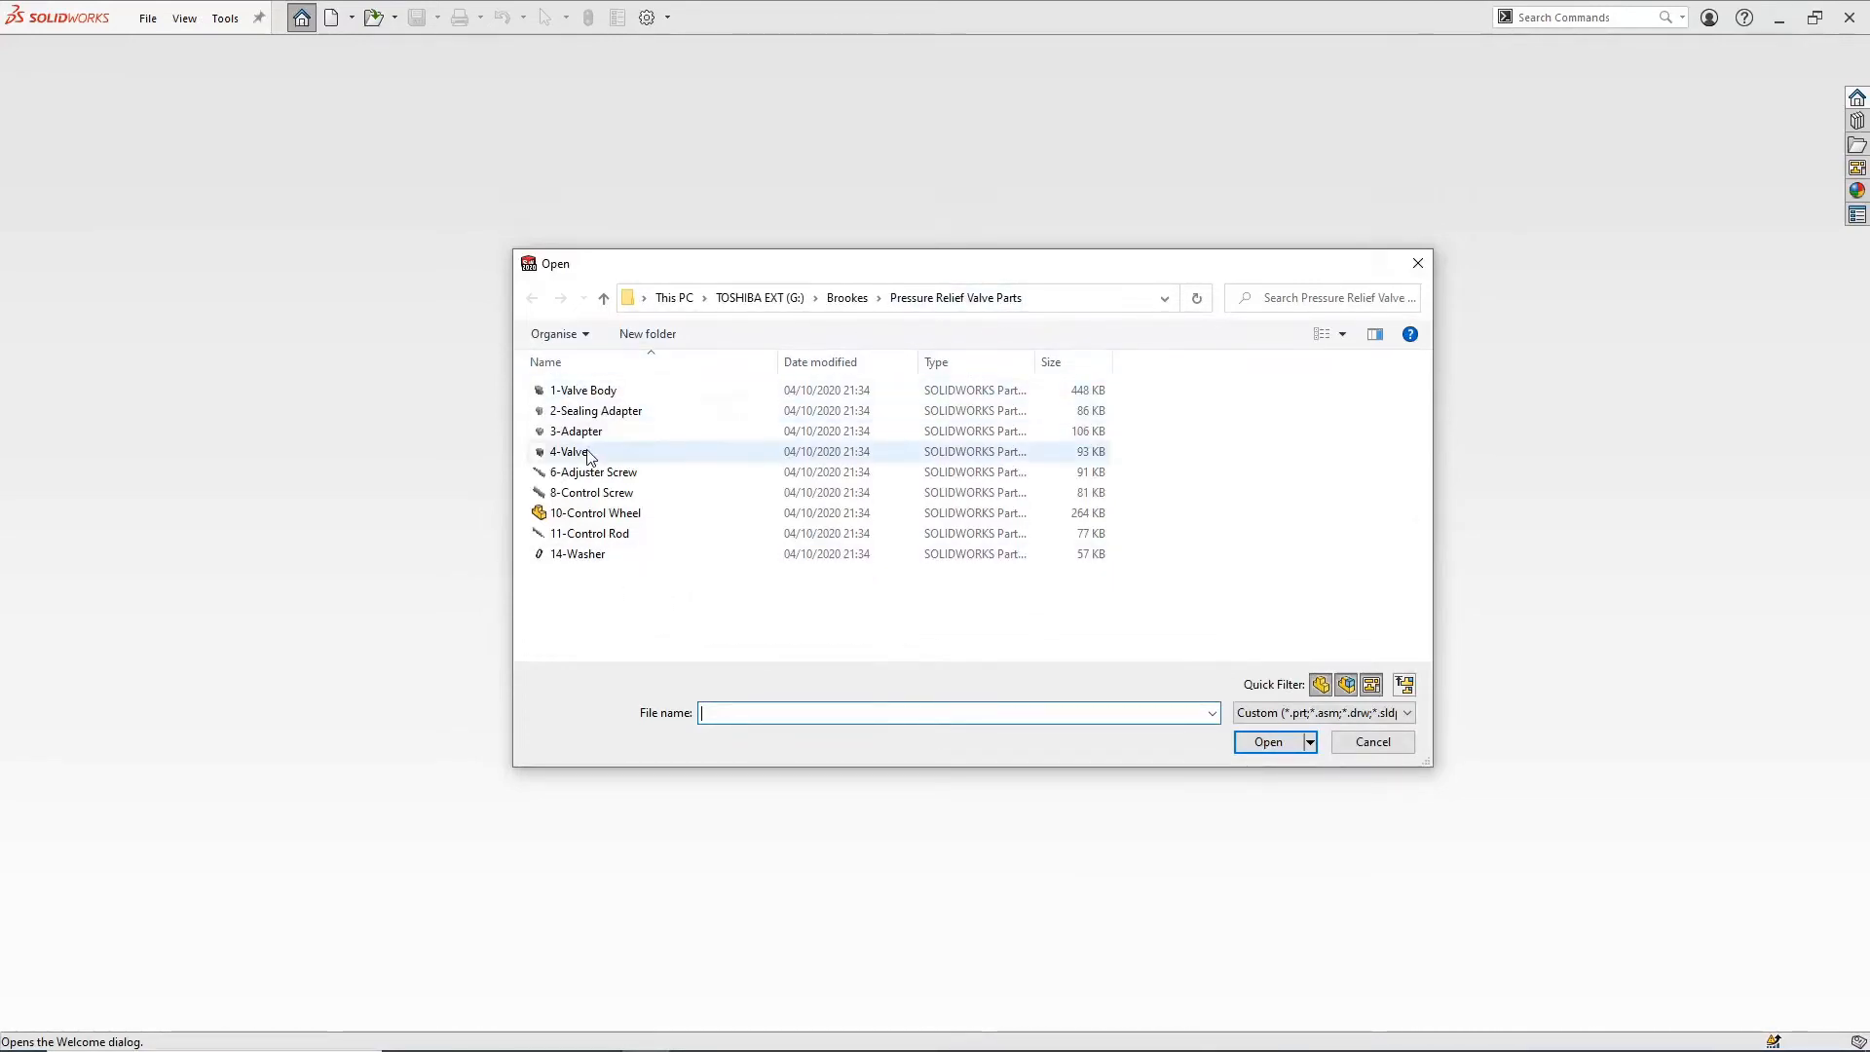
click(656, 418)
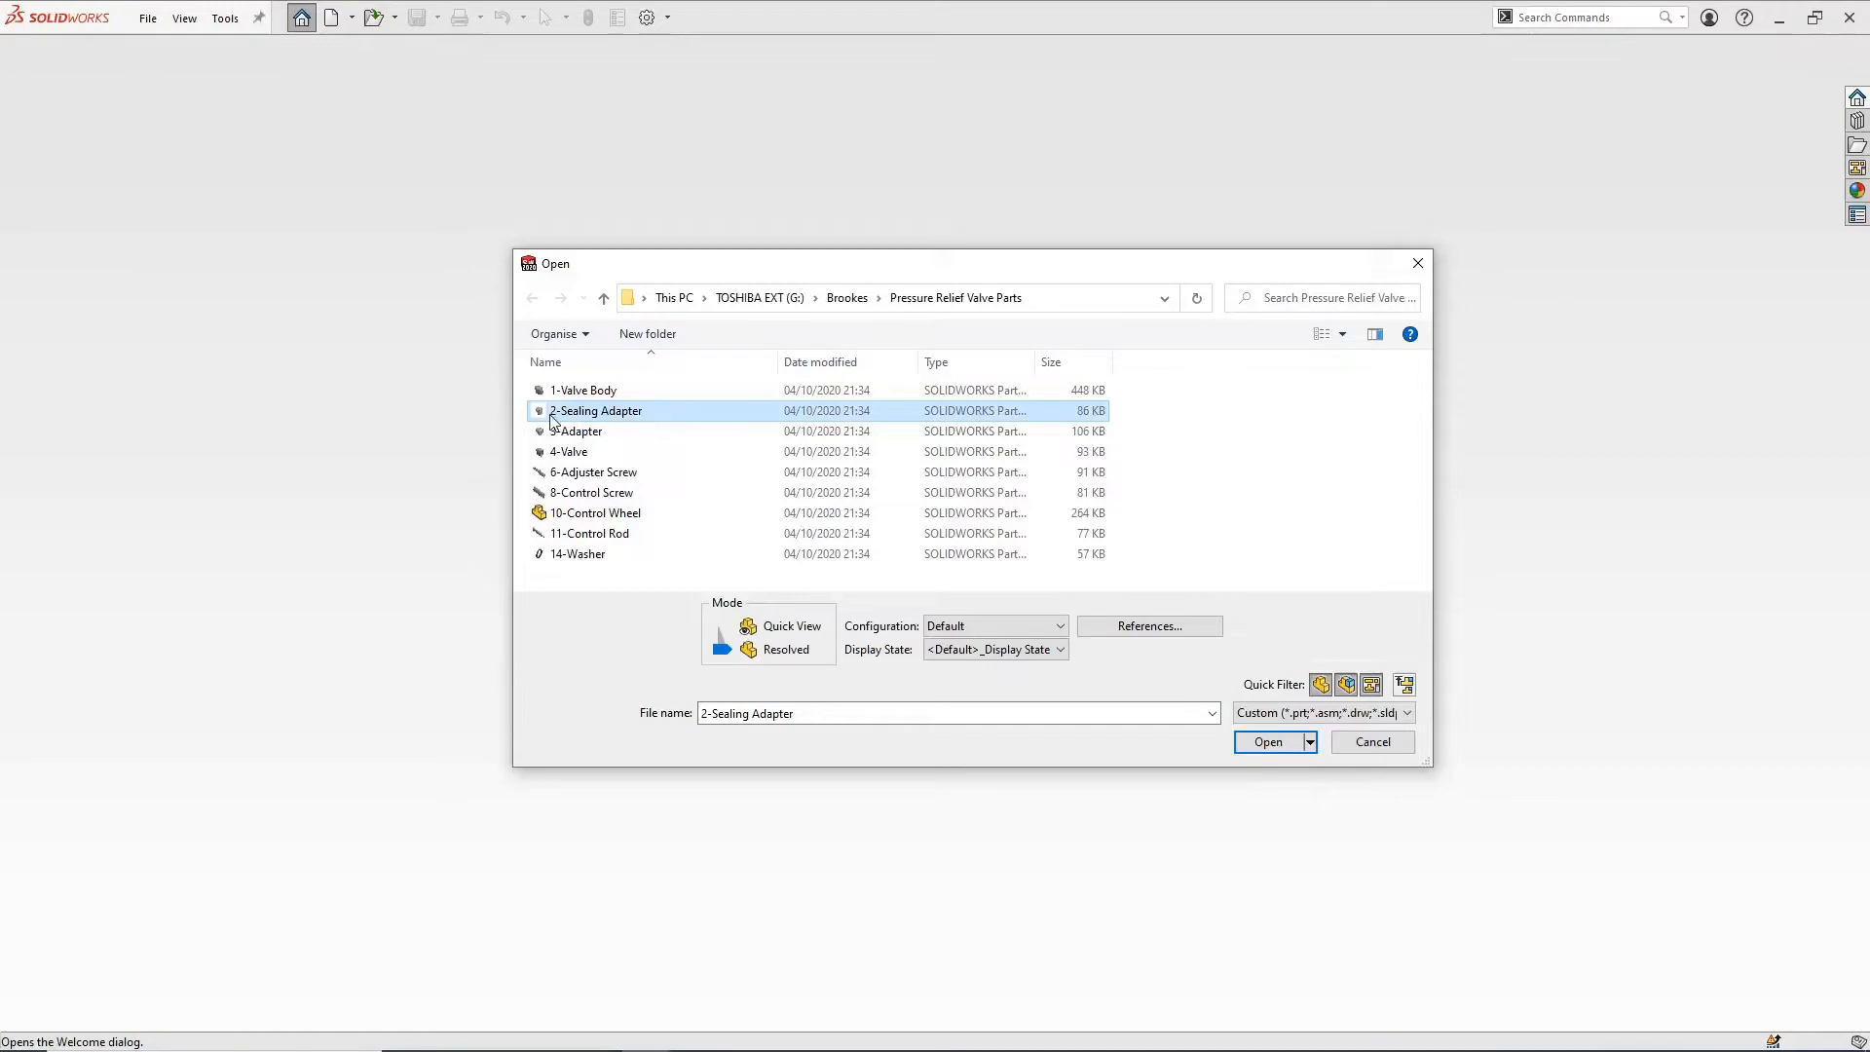
click(1267, 745)
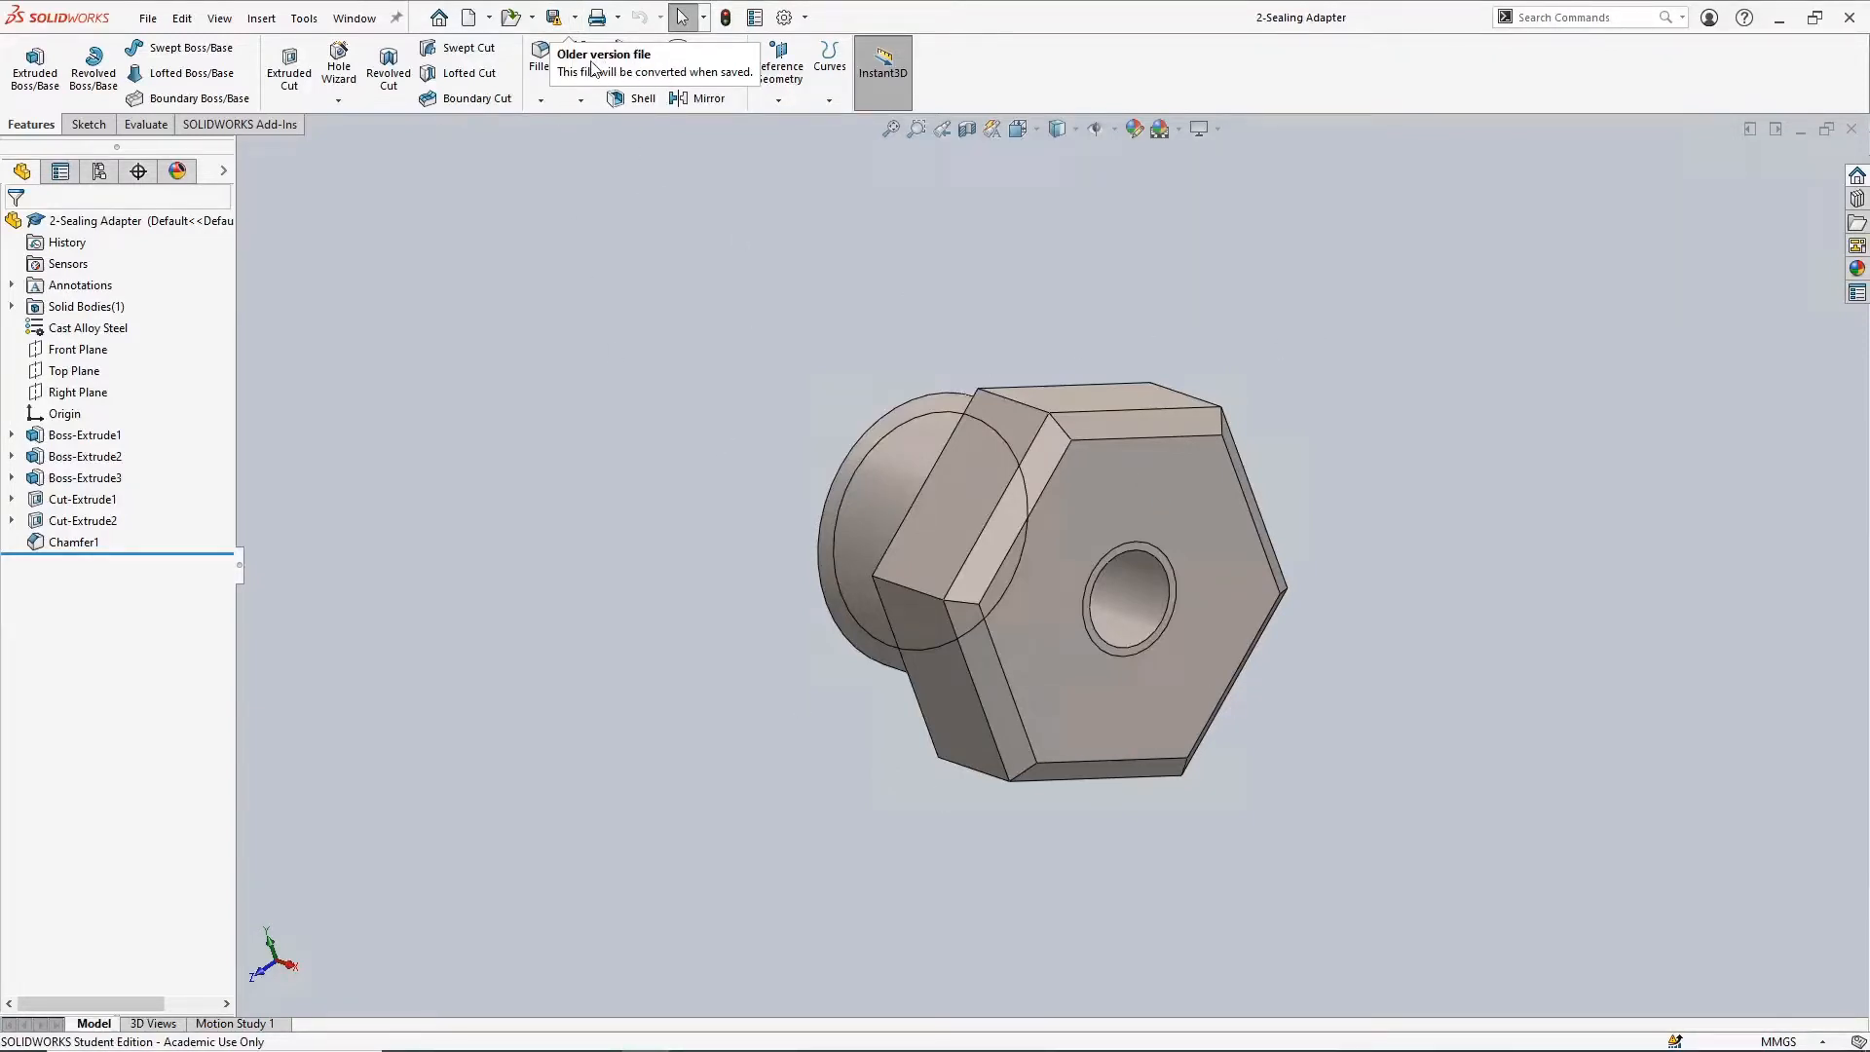
click(553, 18)
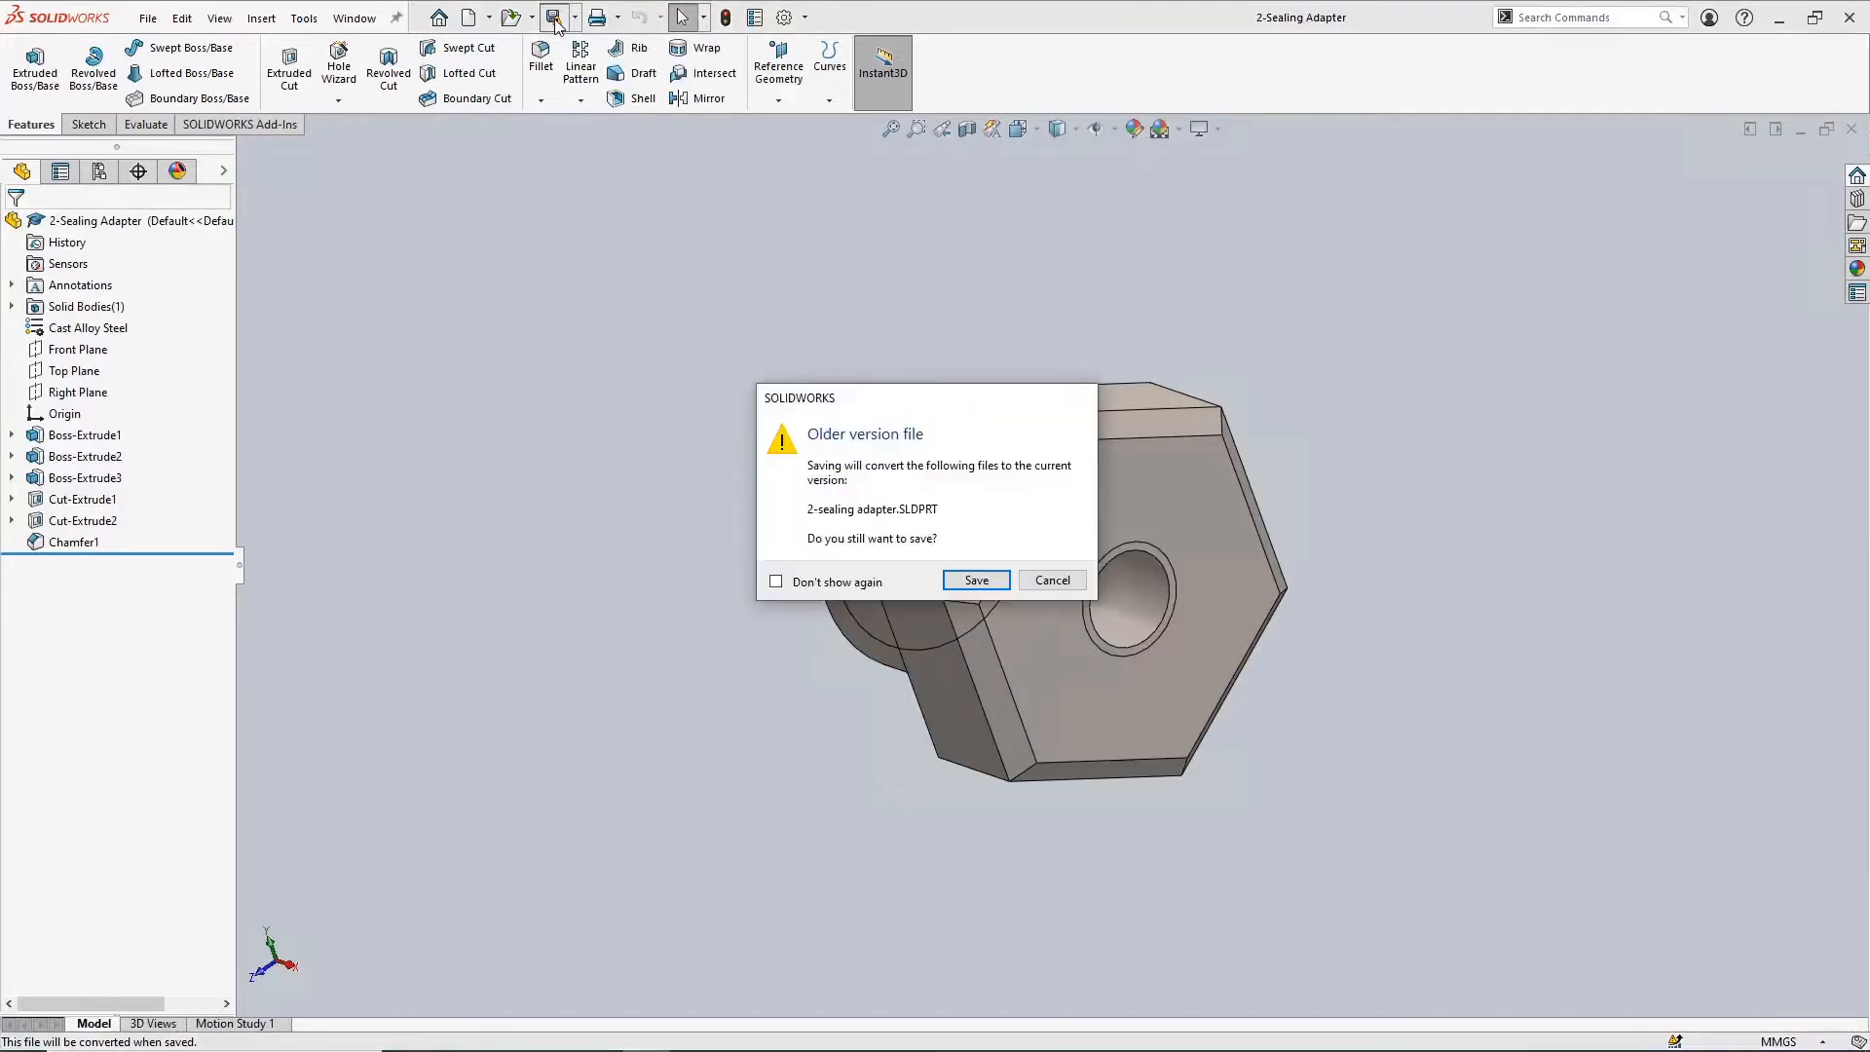
click(976, 581)
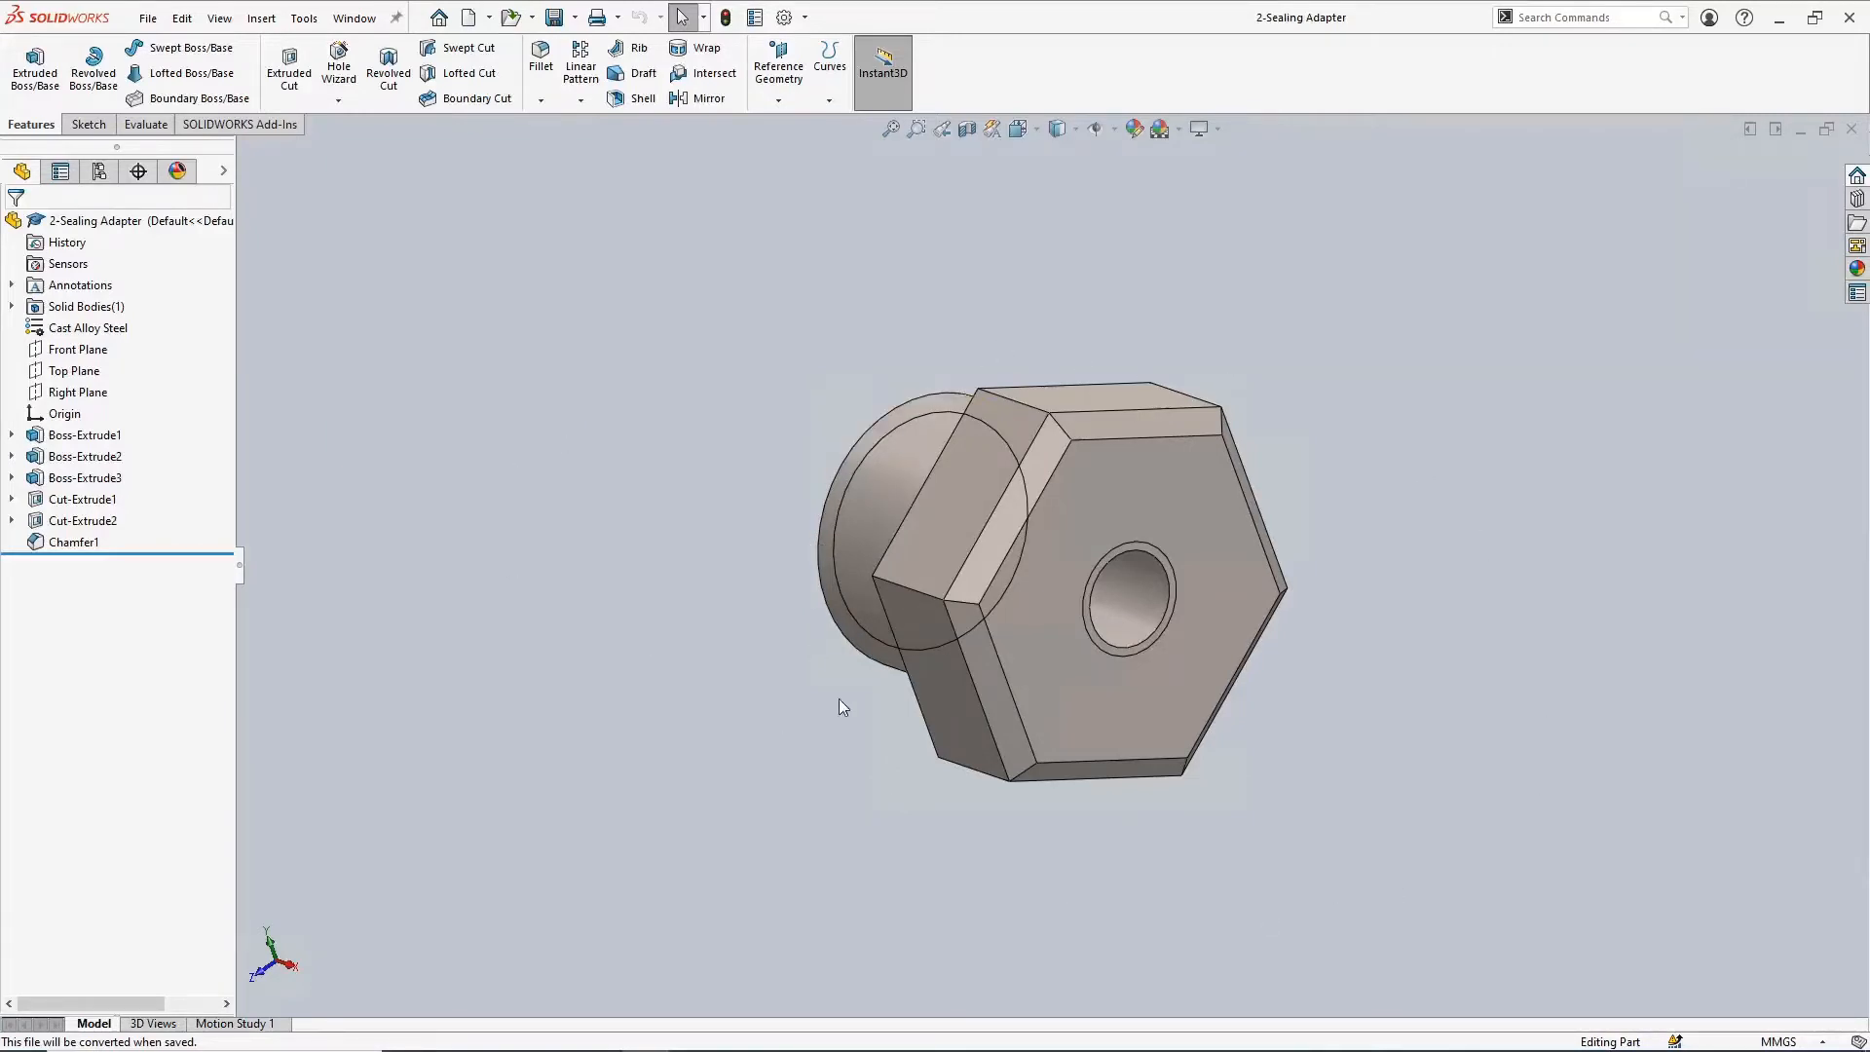
Create a new assembly from the 2-Sealing Adapter part and place the part at the assembly origin
click(490, 18)
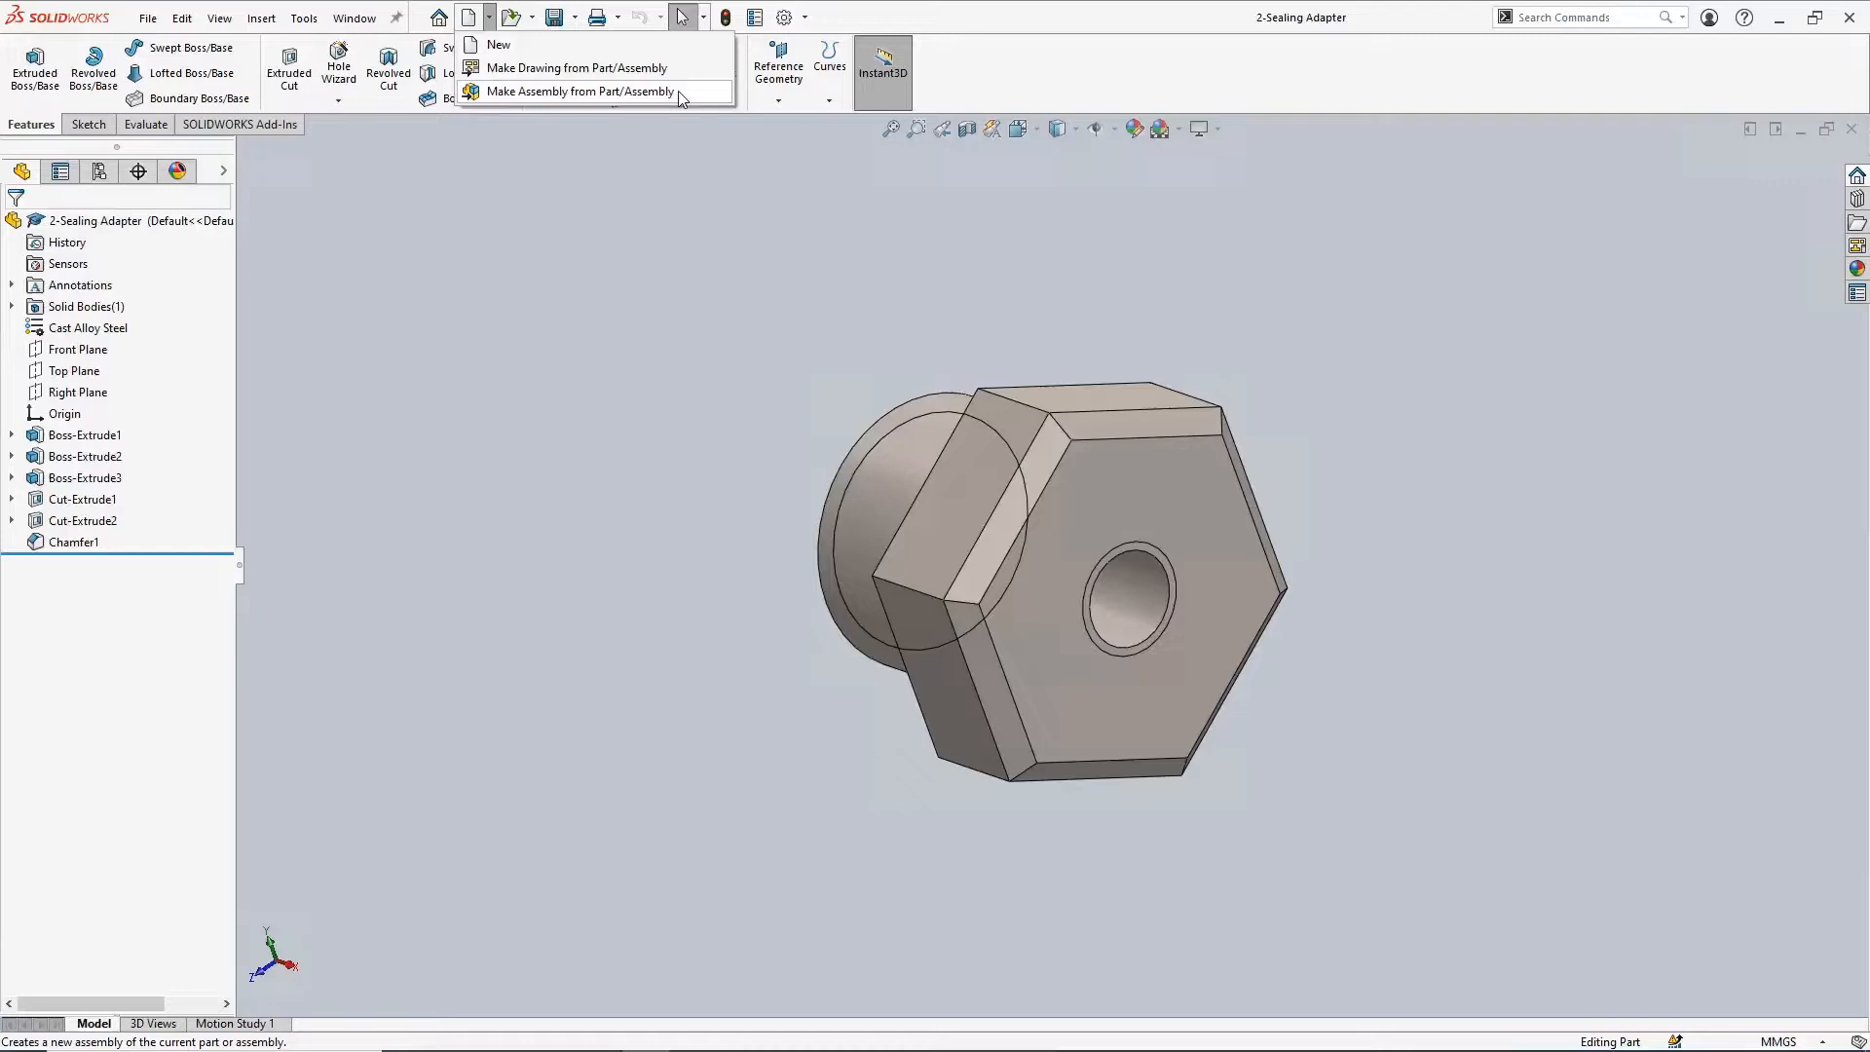
click(662, 235)
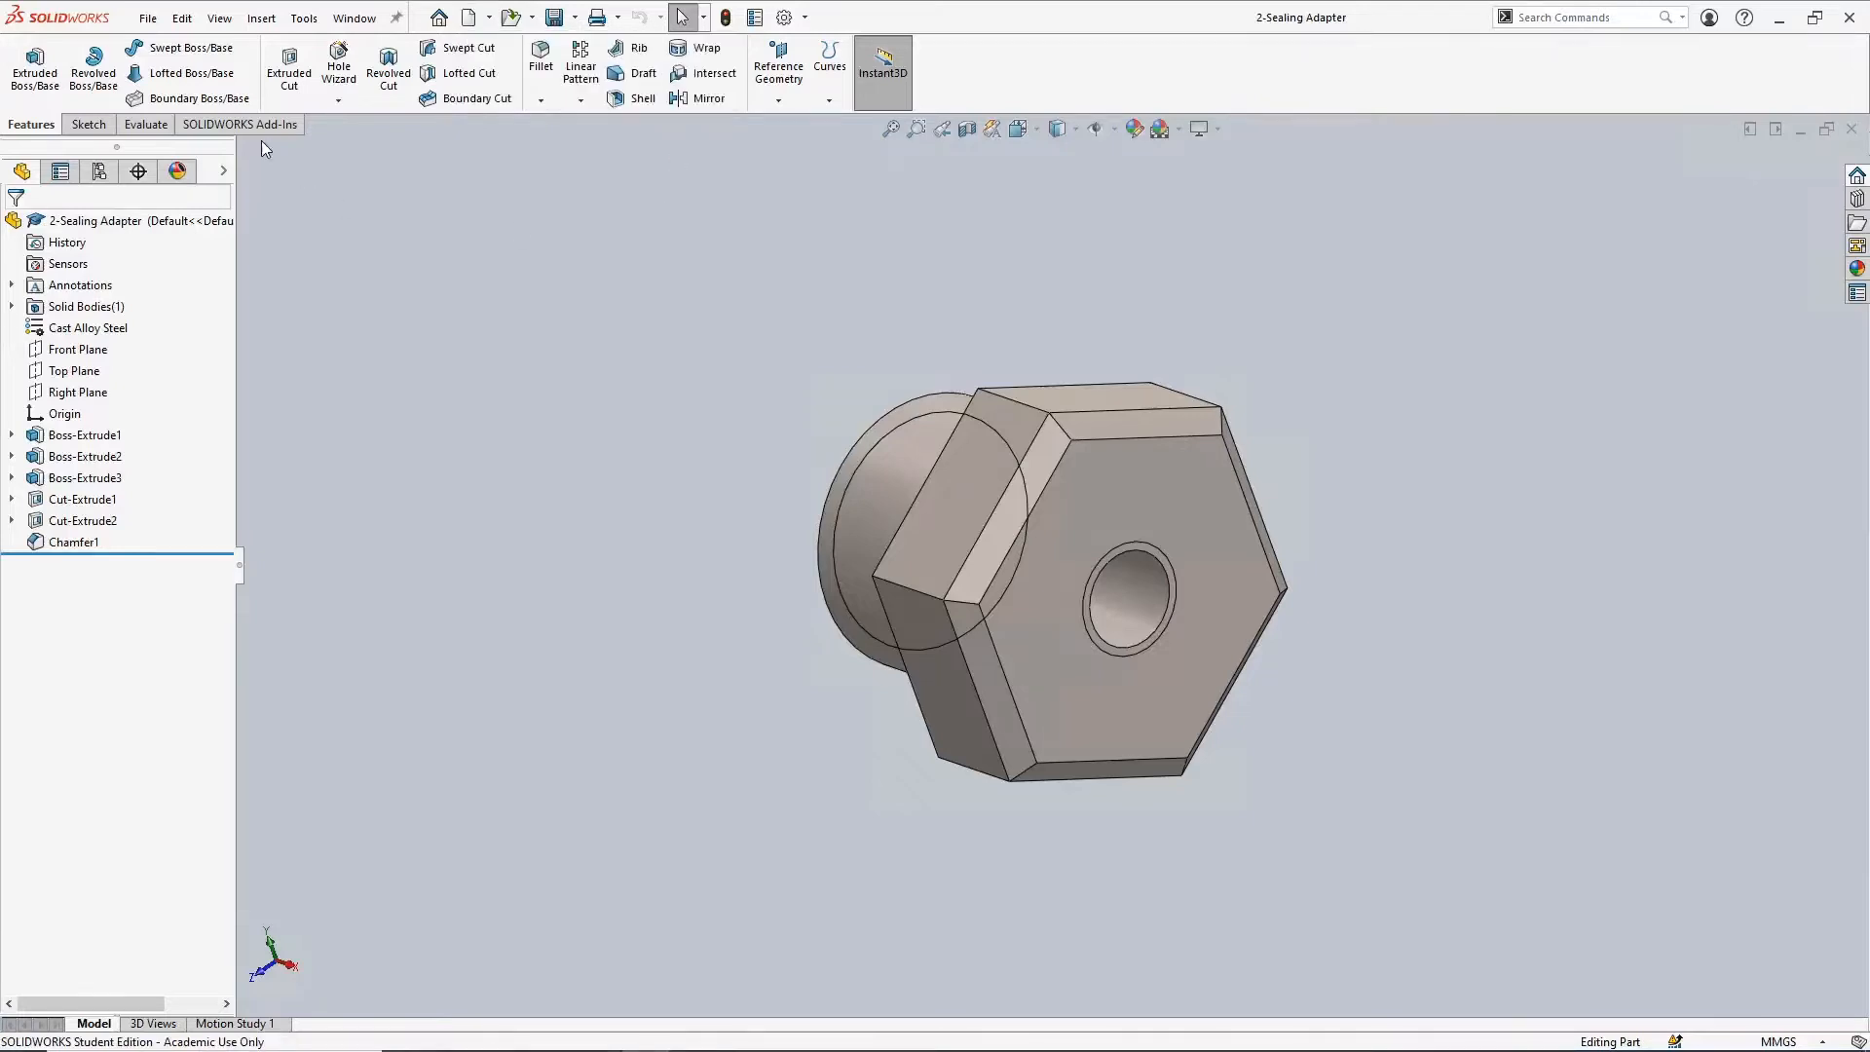
click(147, 20)
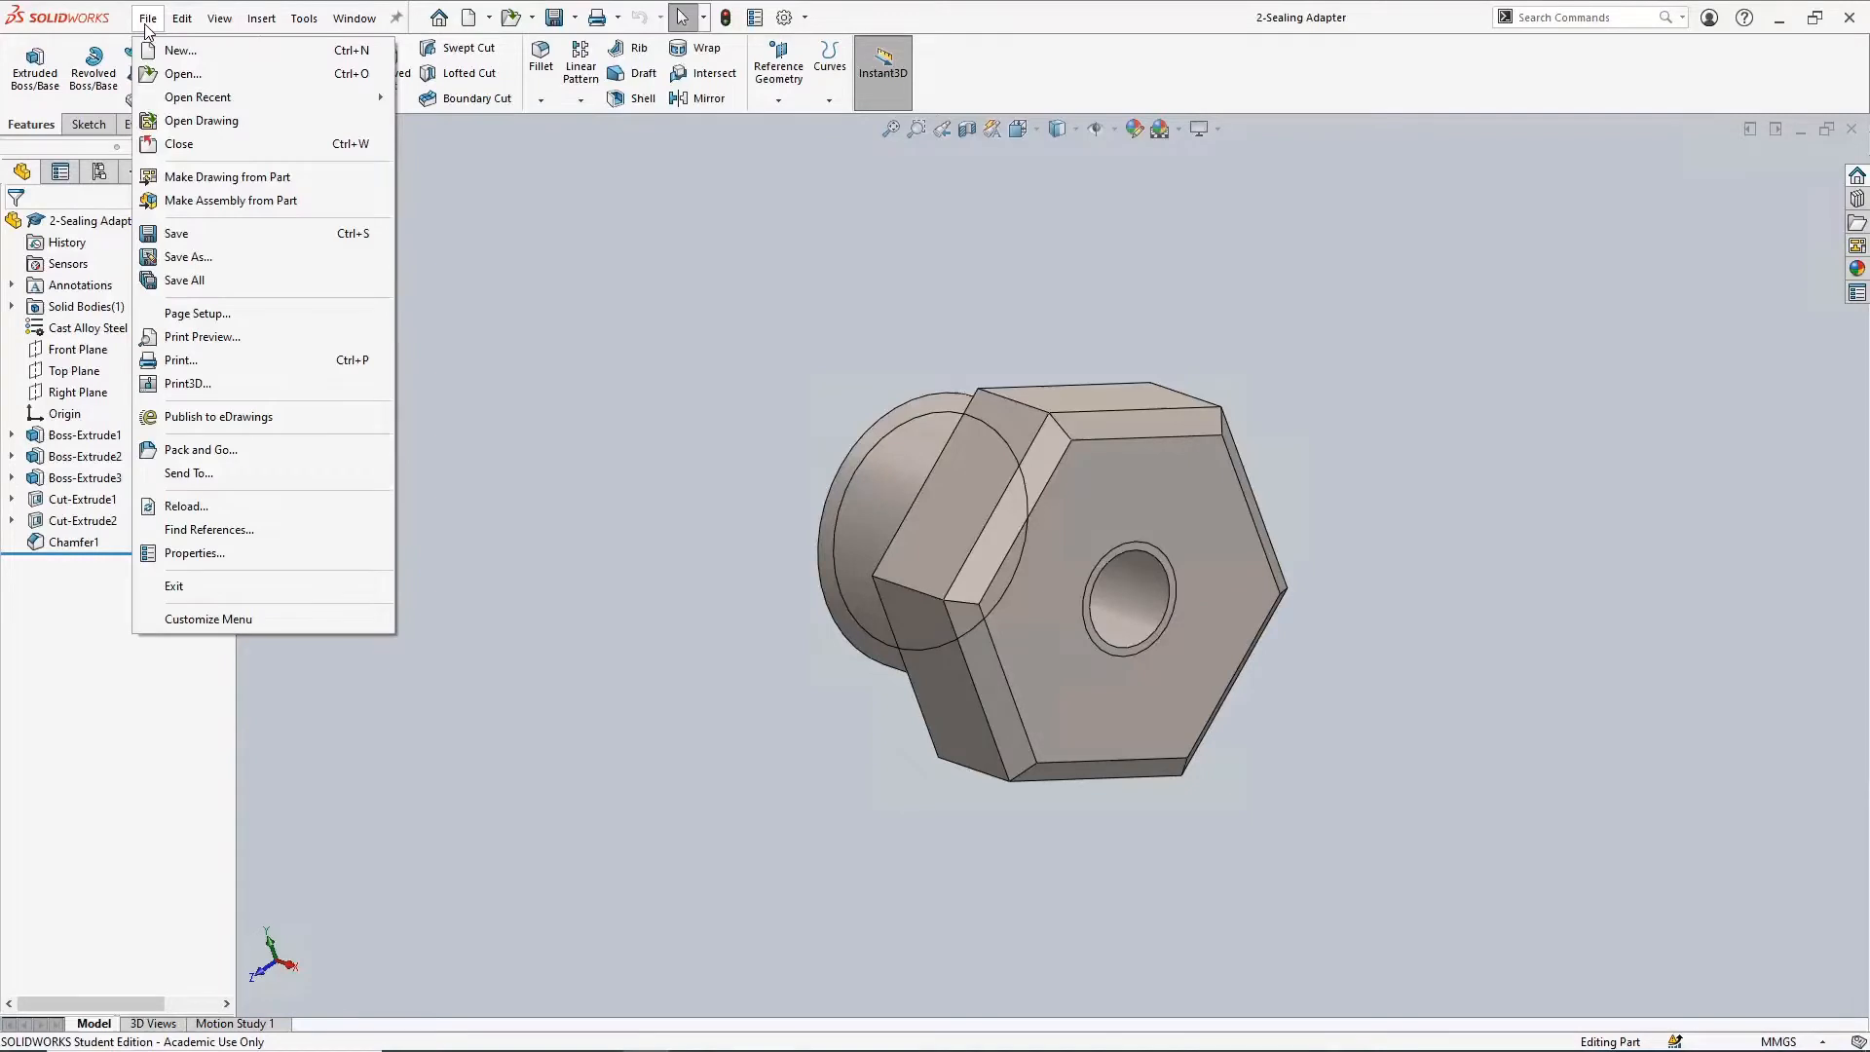
click(329, 206)
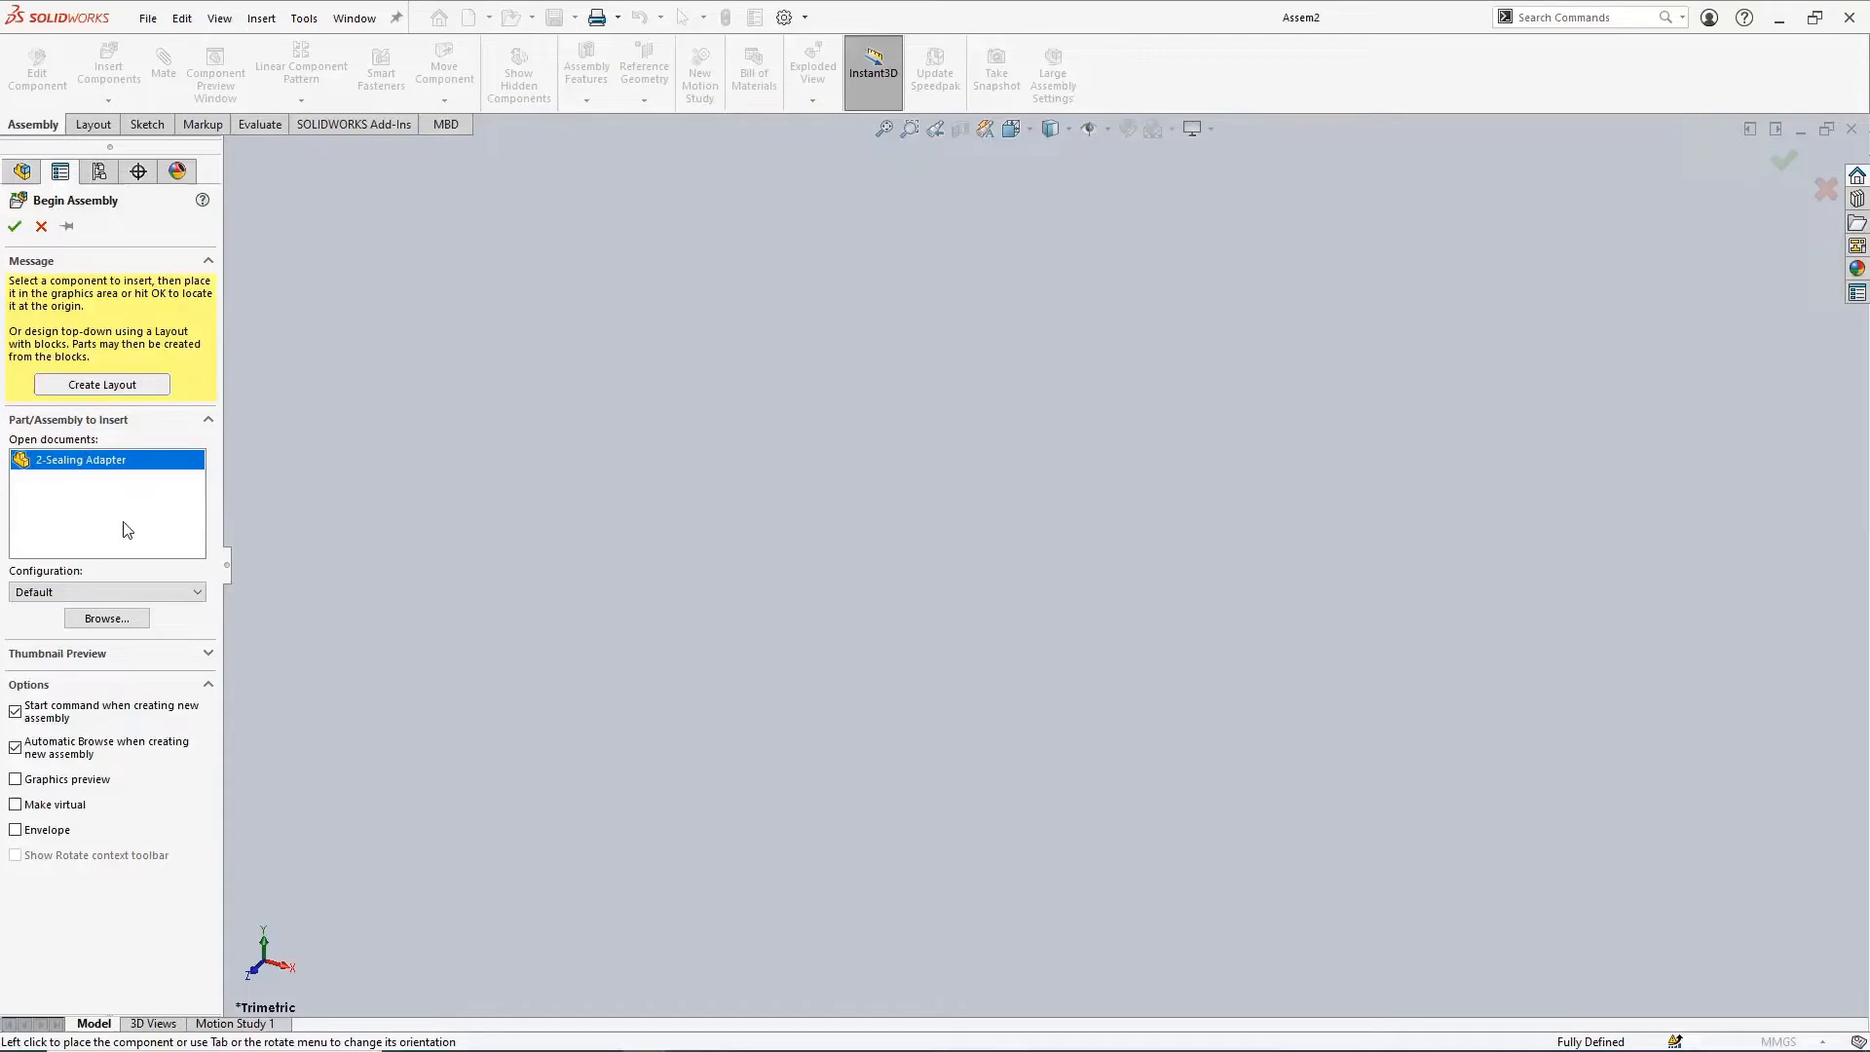
click(15, 228)
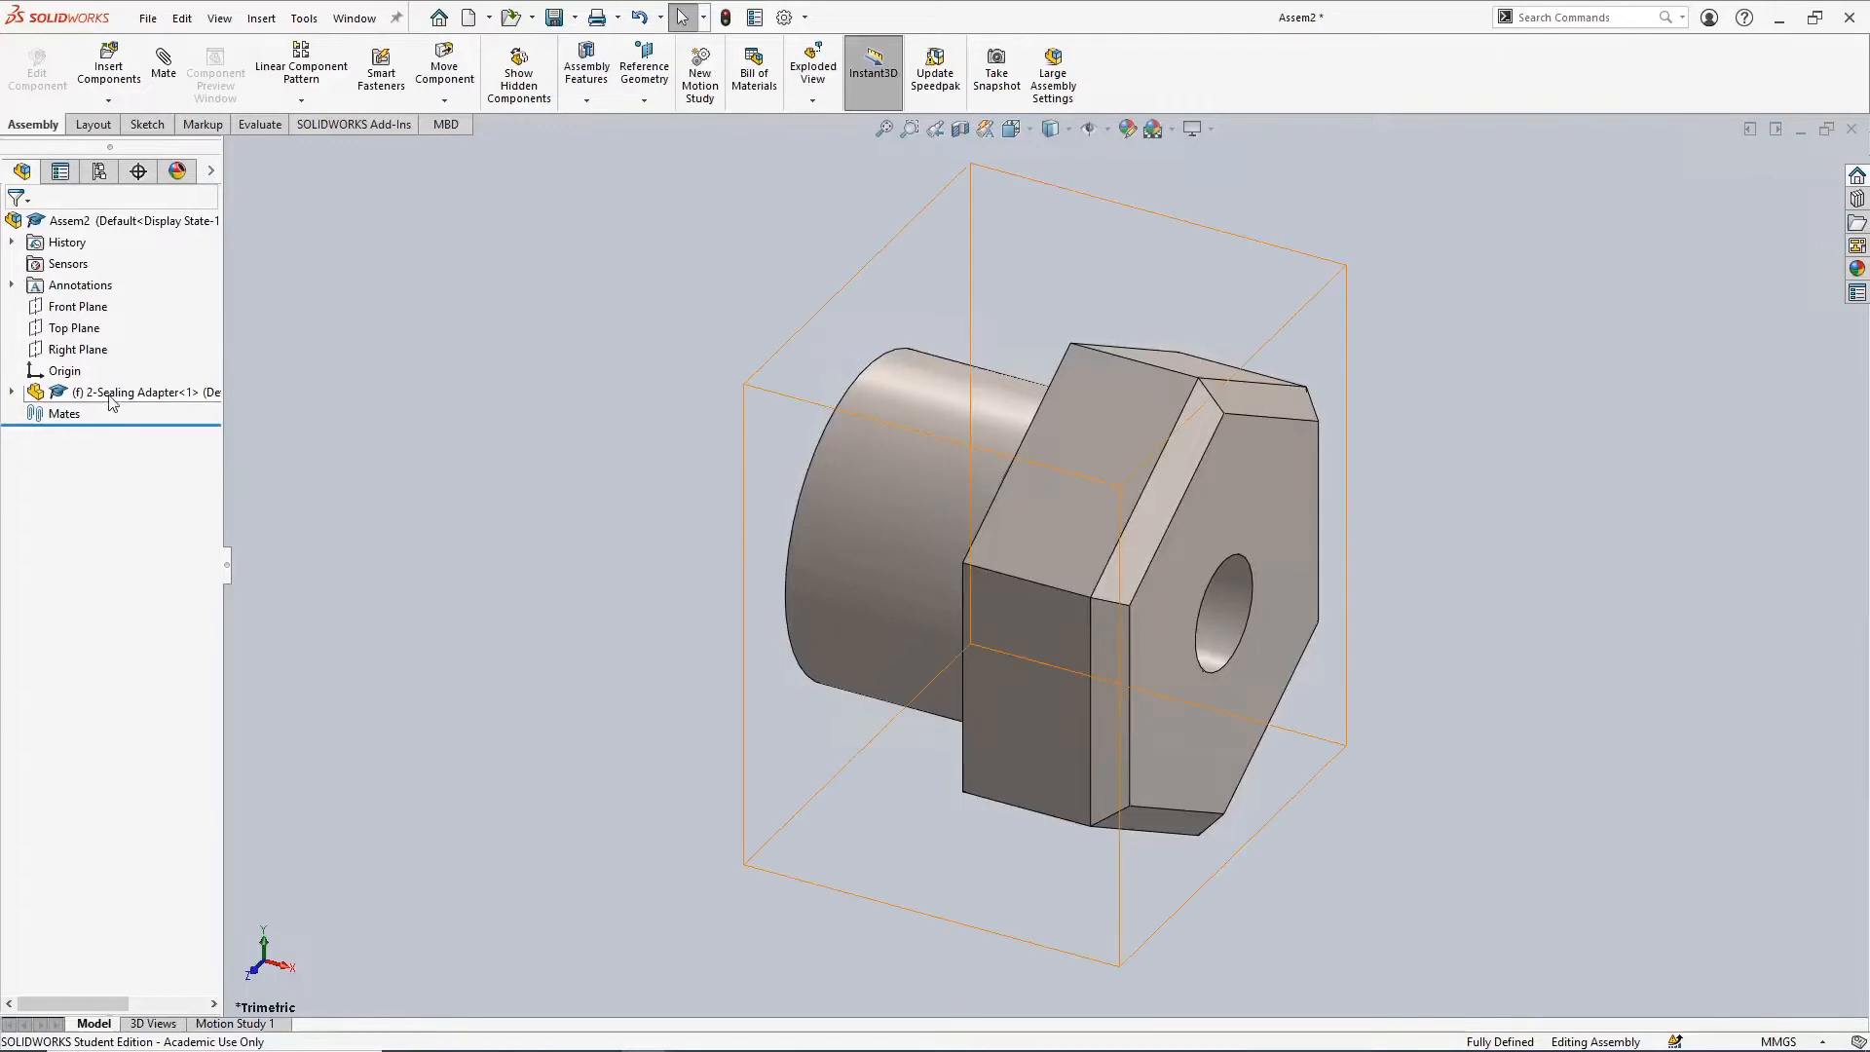
Compare the location of the 2-Sealing Adapter's origin with that of the assembly origin
click(11, 392)
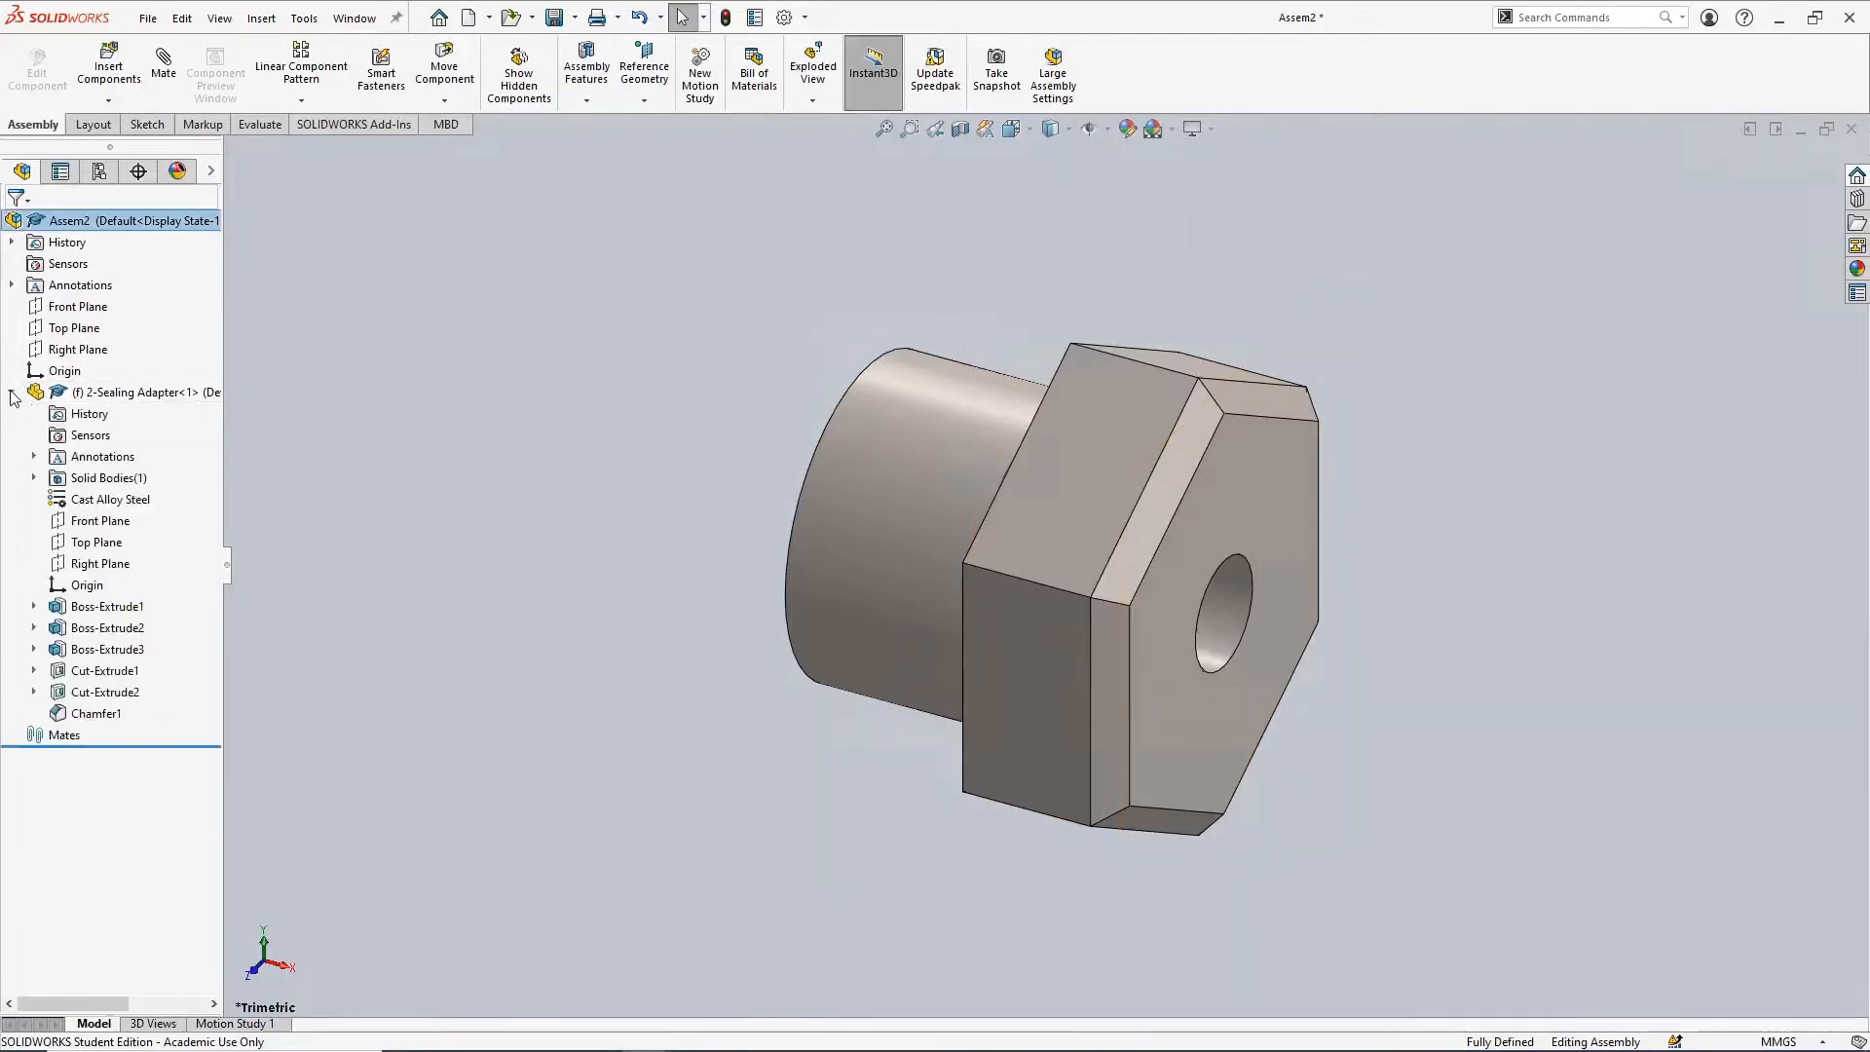
click(87, 585)
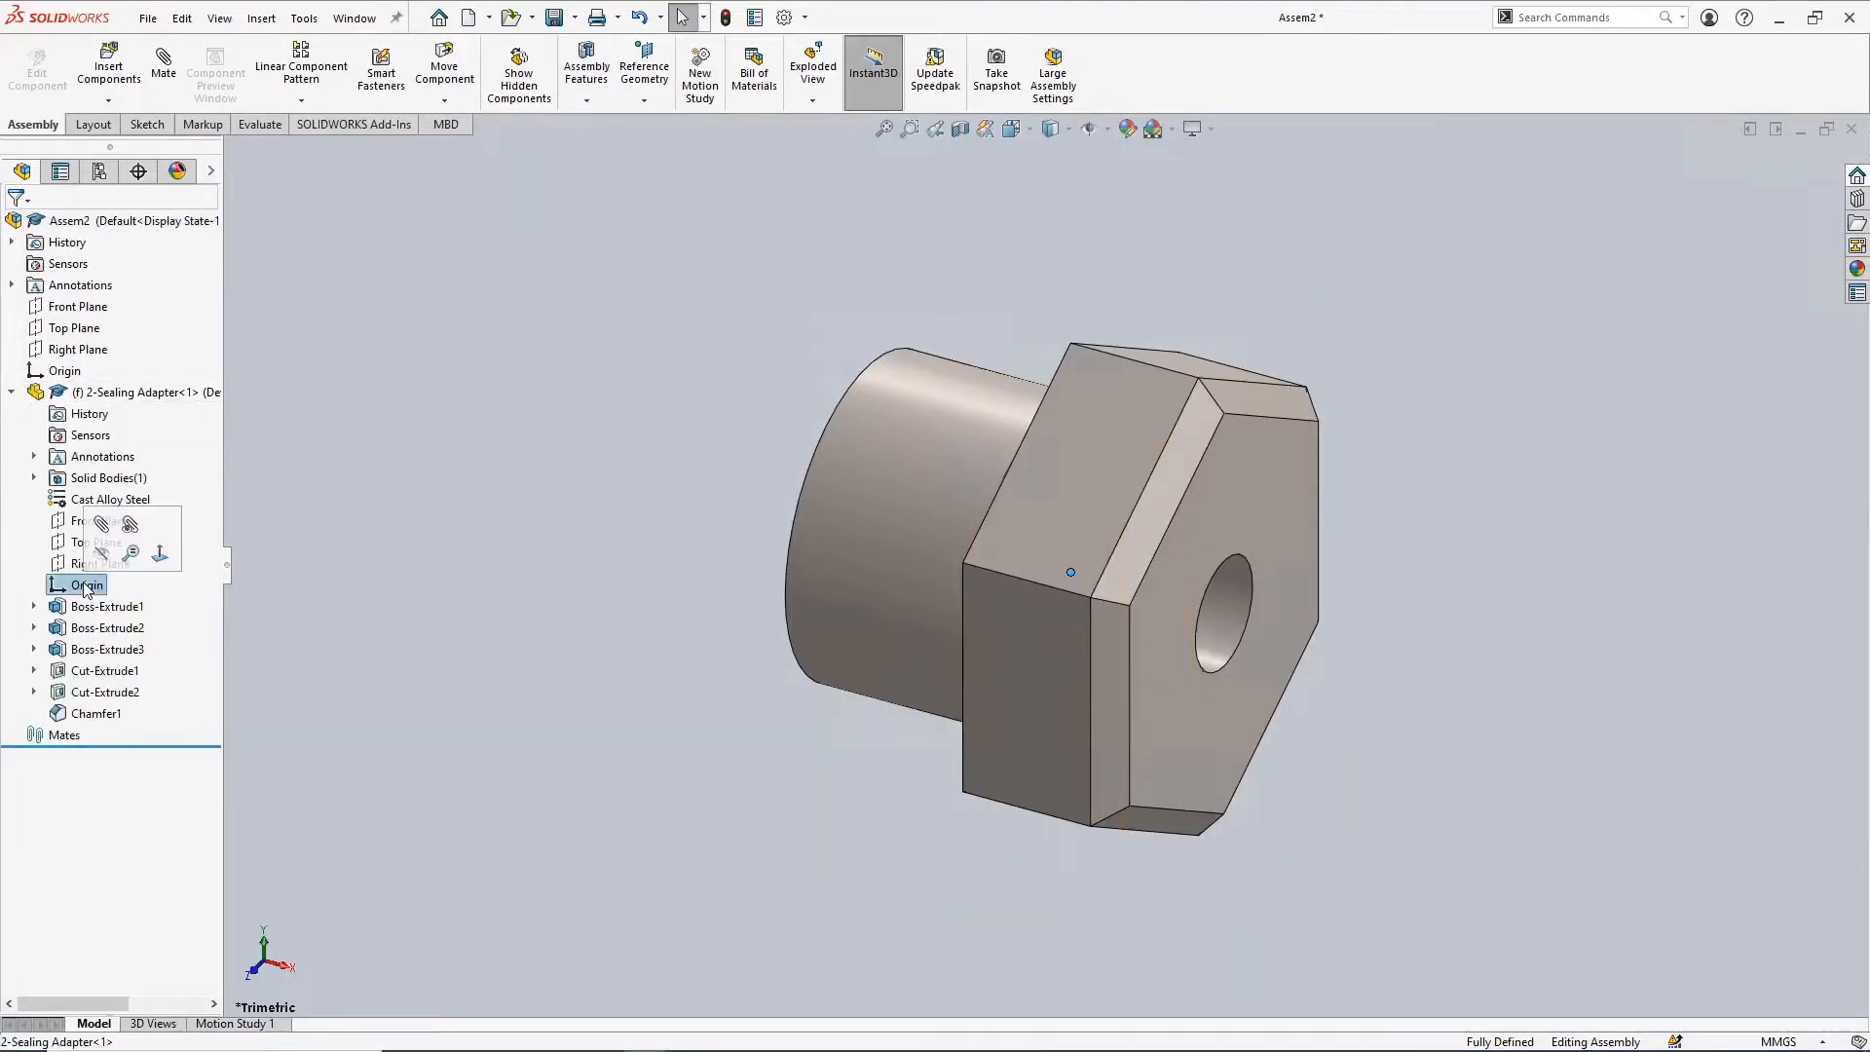
click(65, 372)
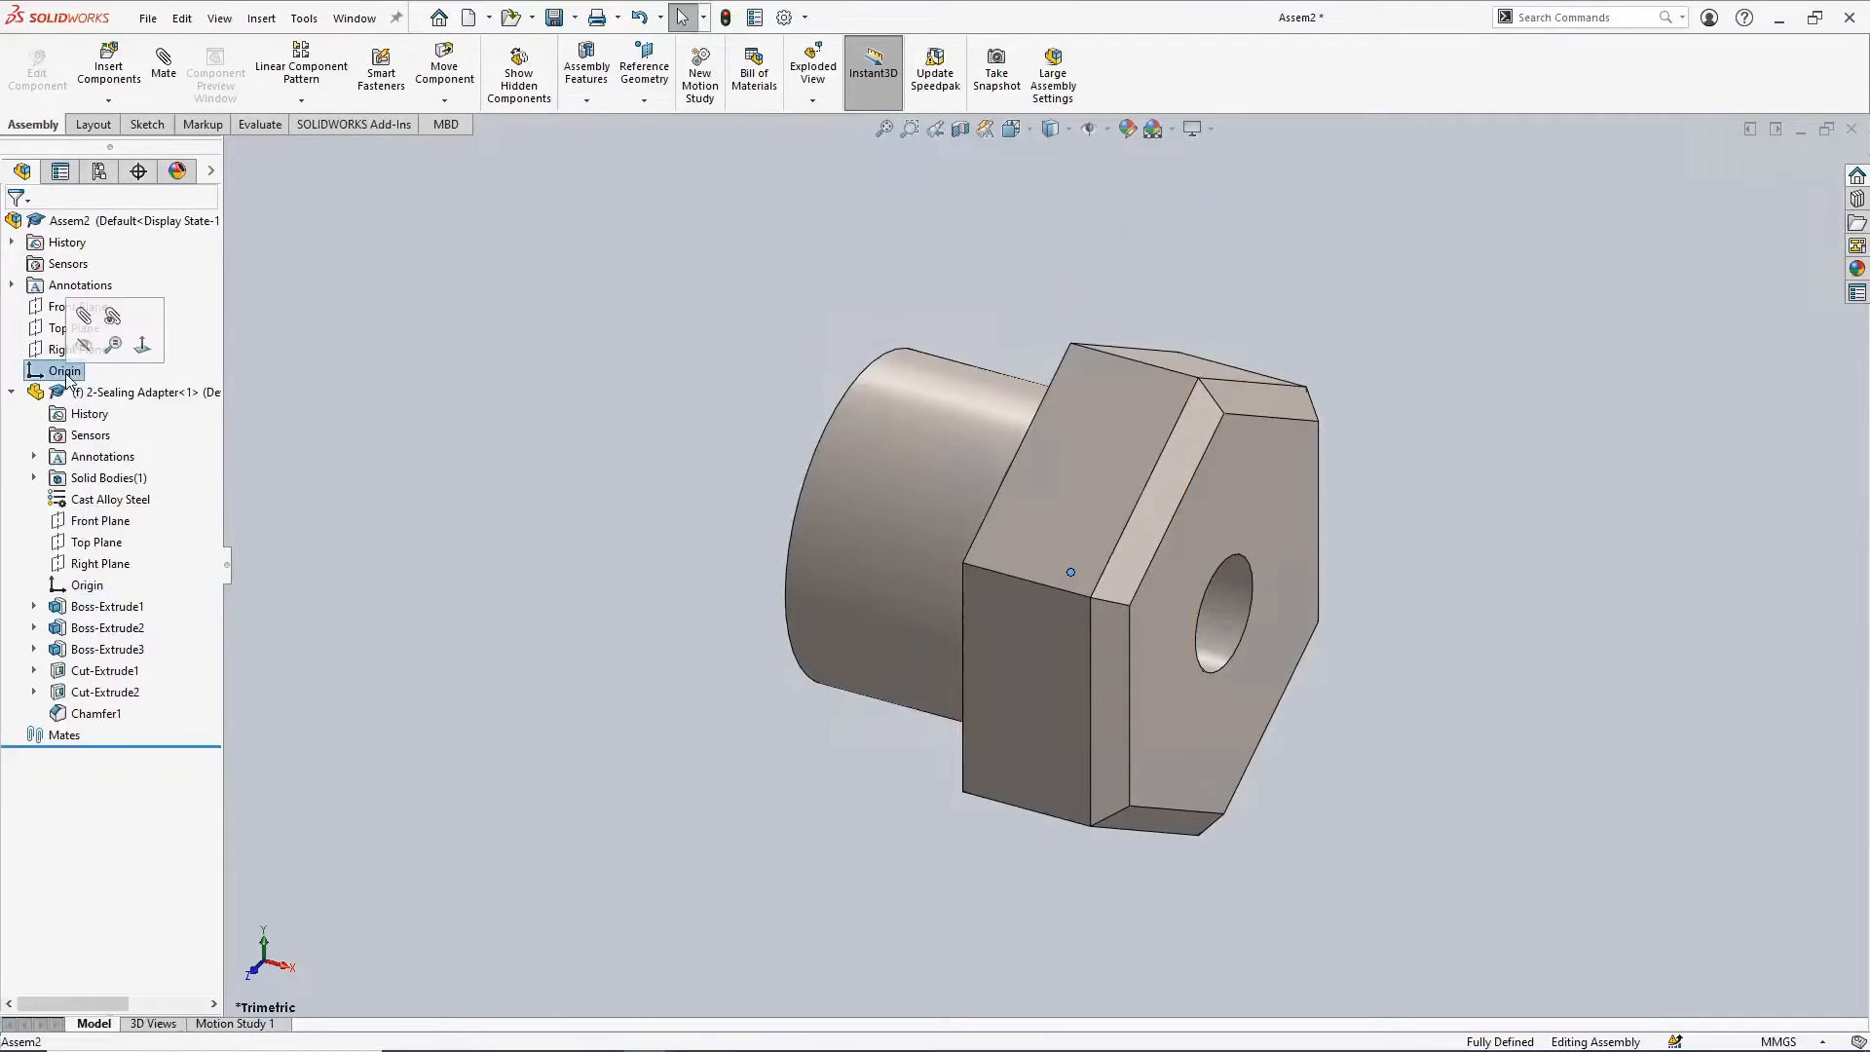
click(86, 588)
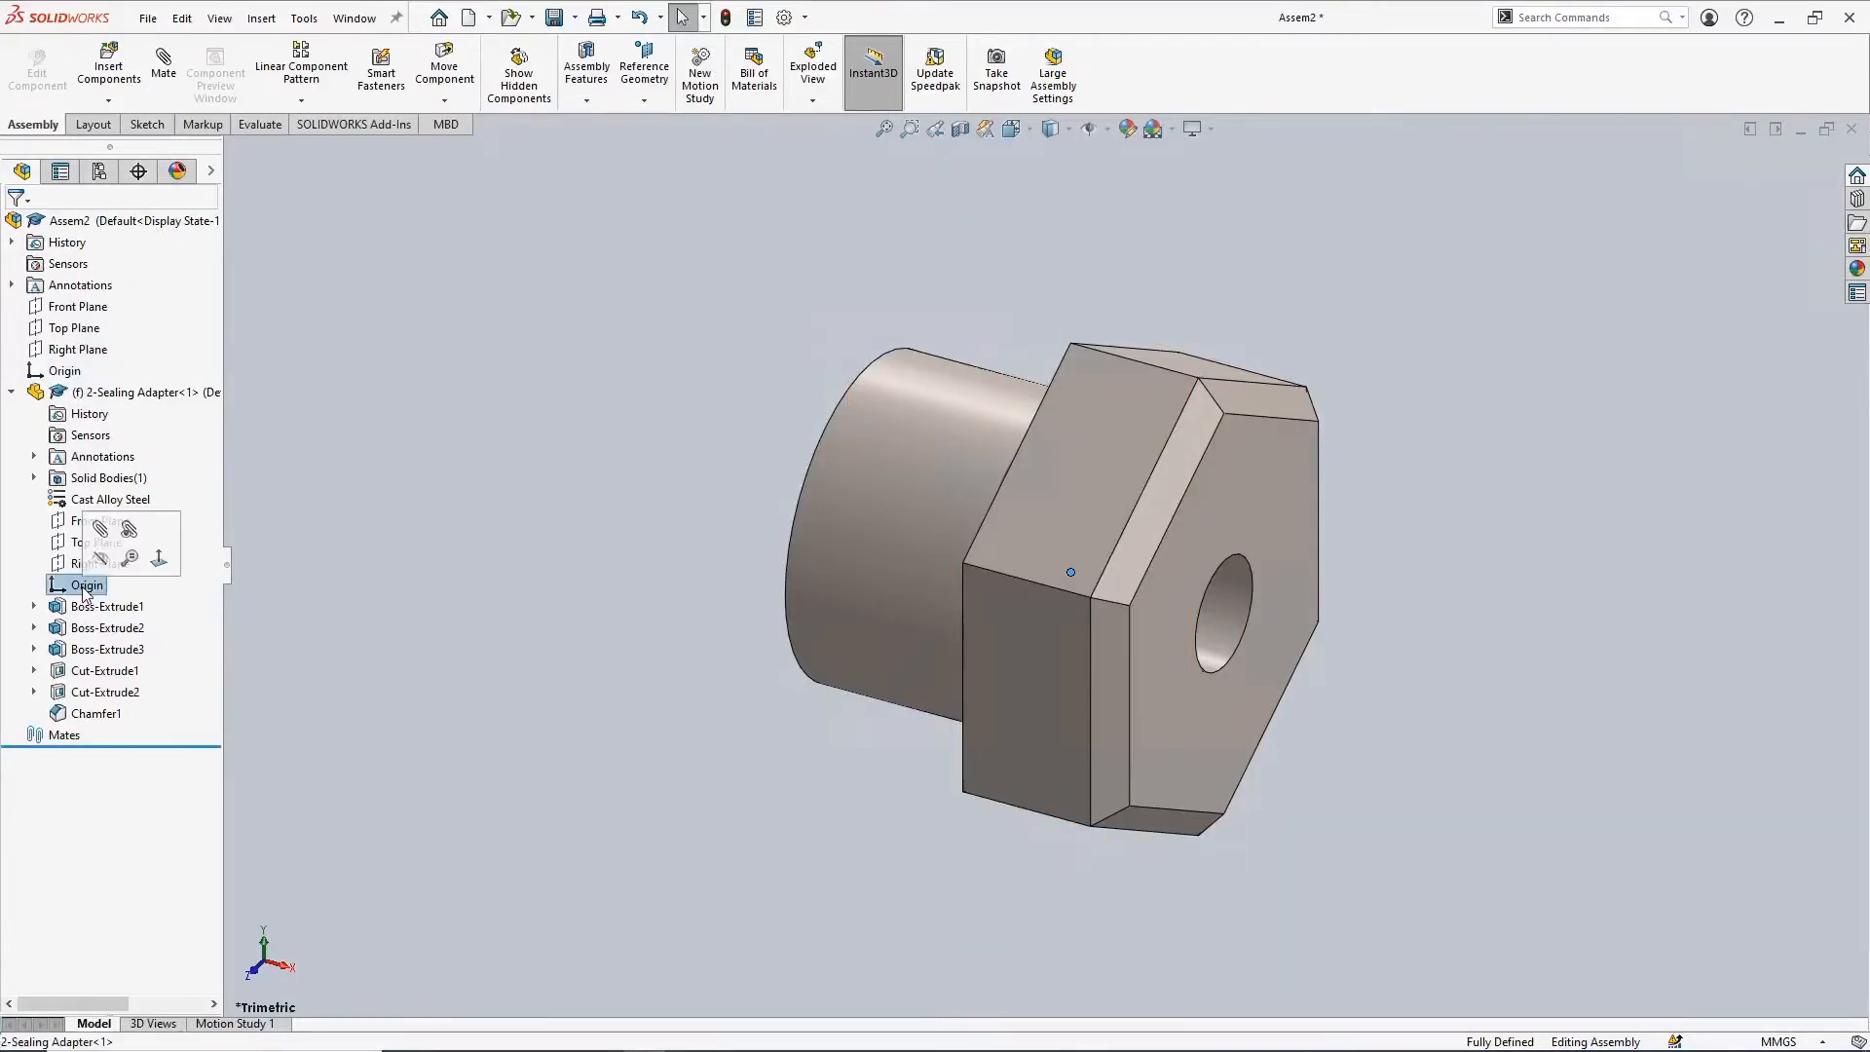
click(449, 476)
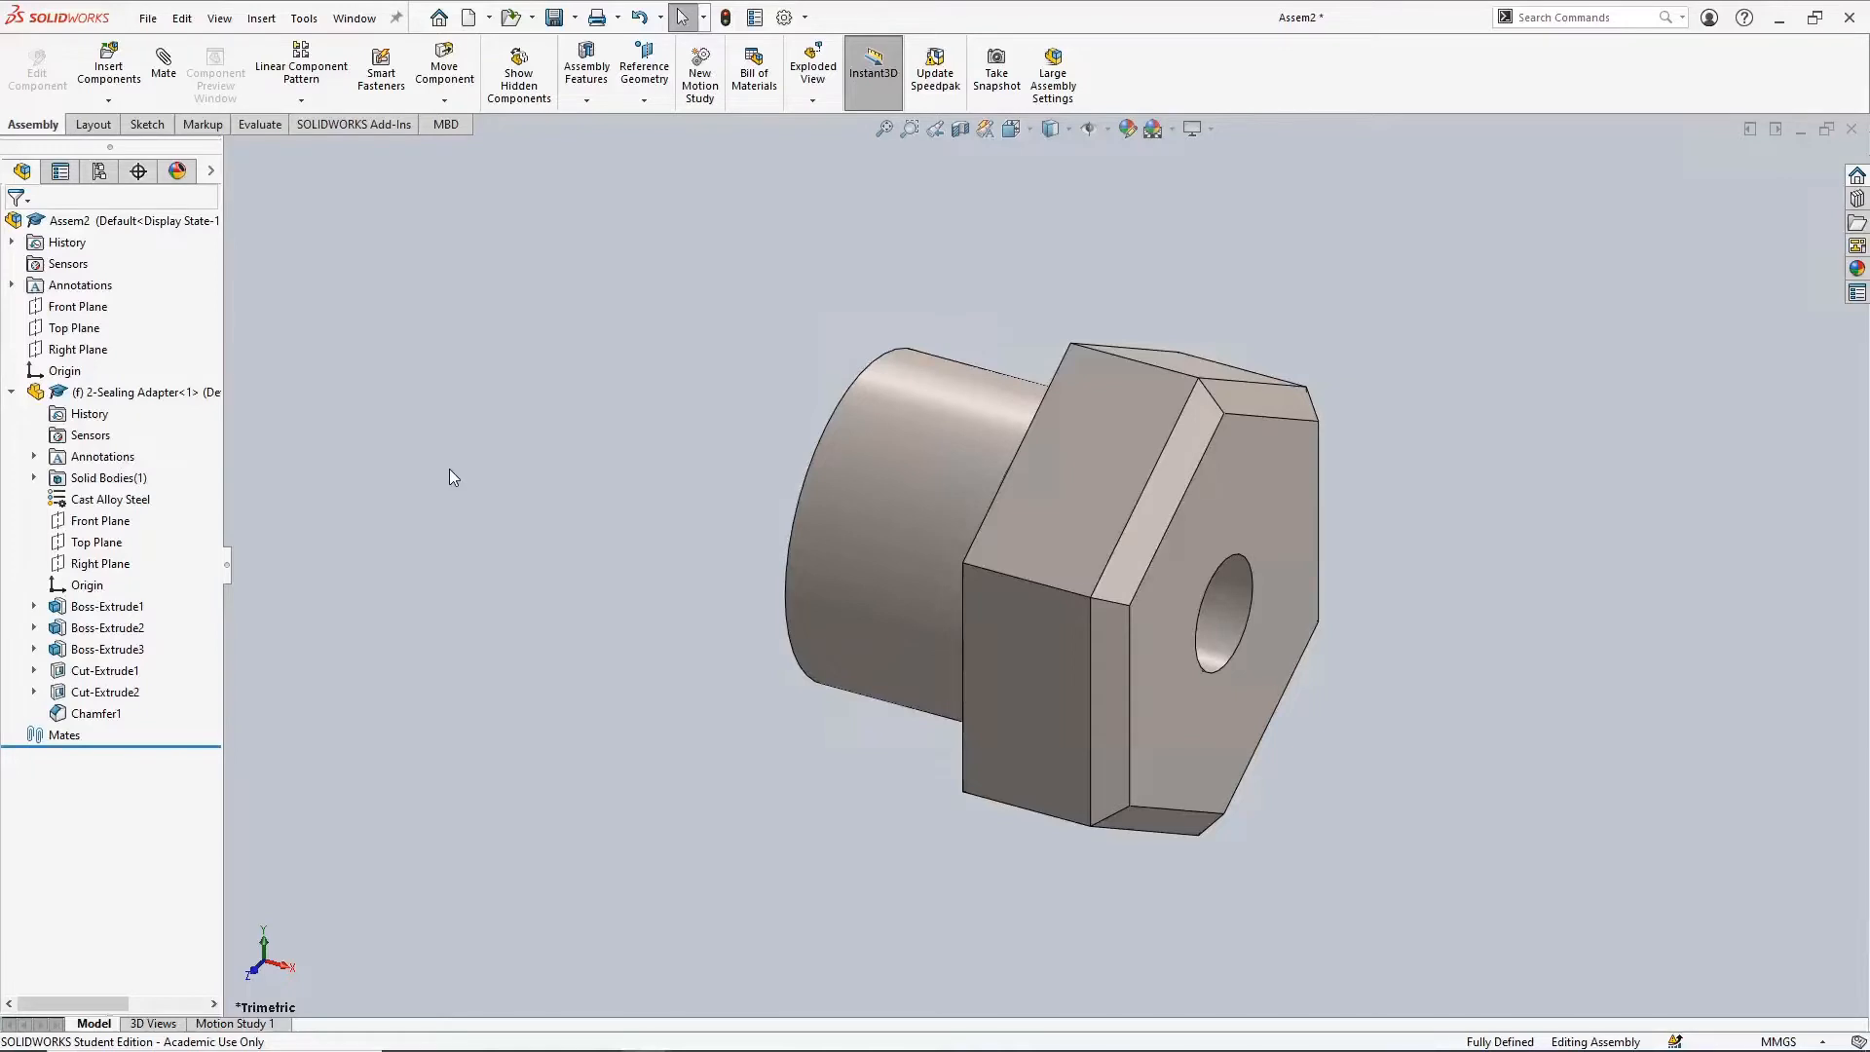
Float the 2-Sealing Adapter and mate its origin coincident with the assembly origin, keeping the axes aligned
right_click(108, 395)
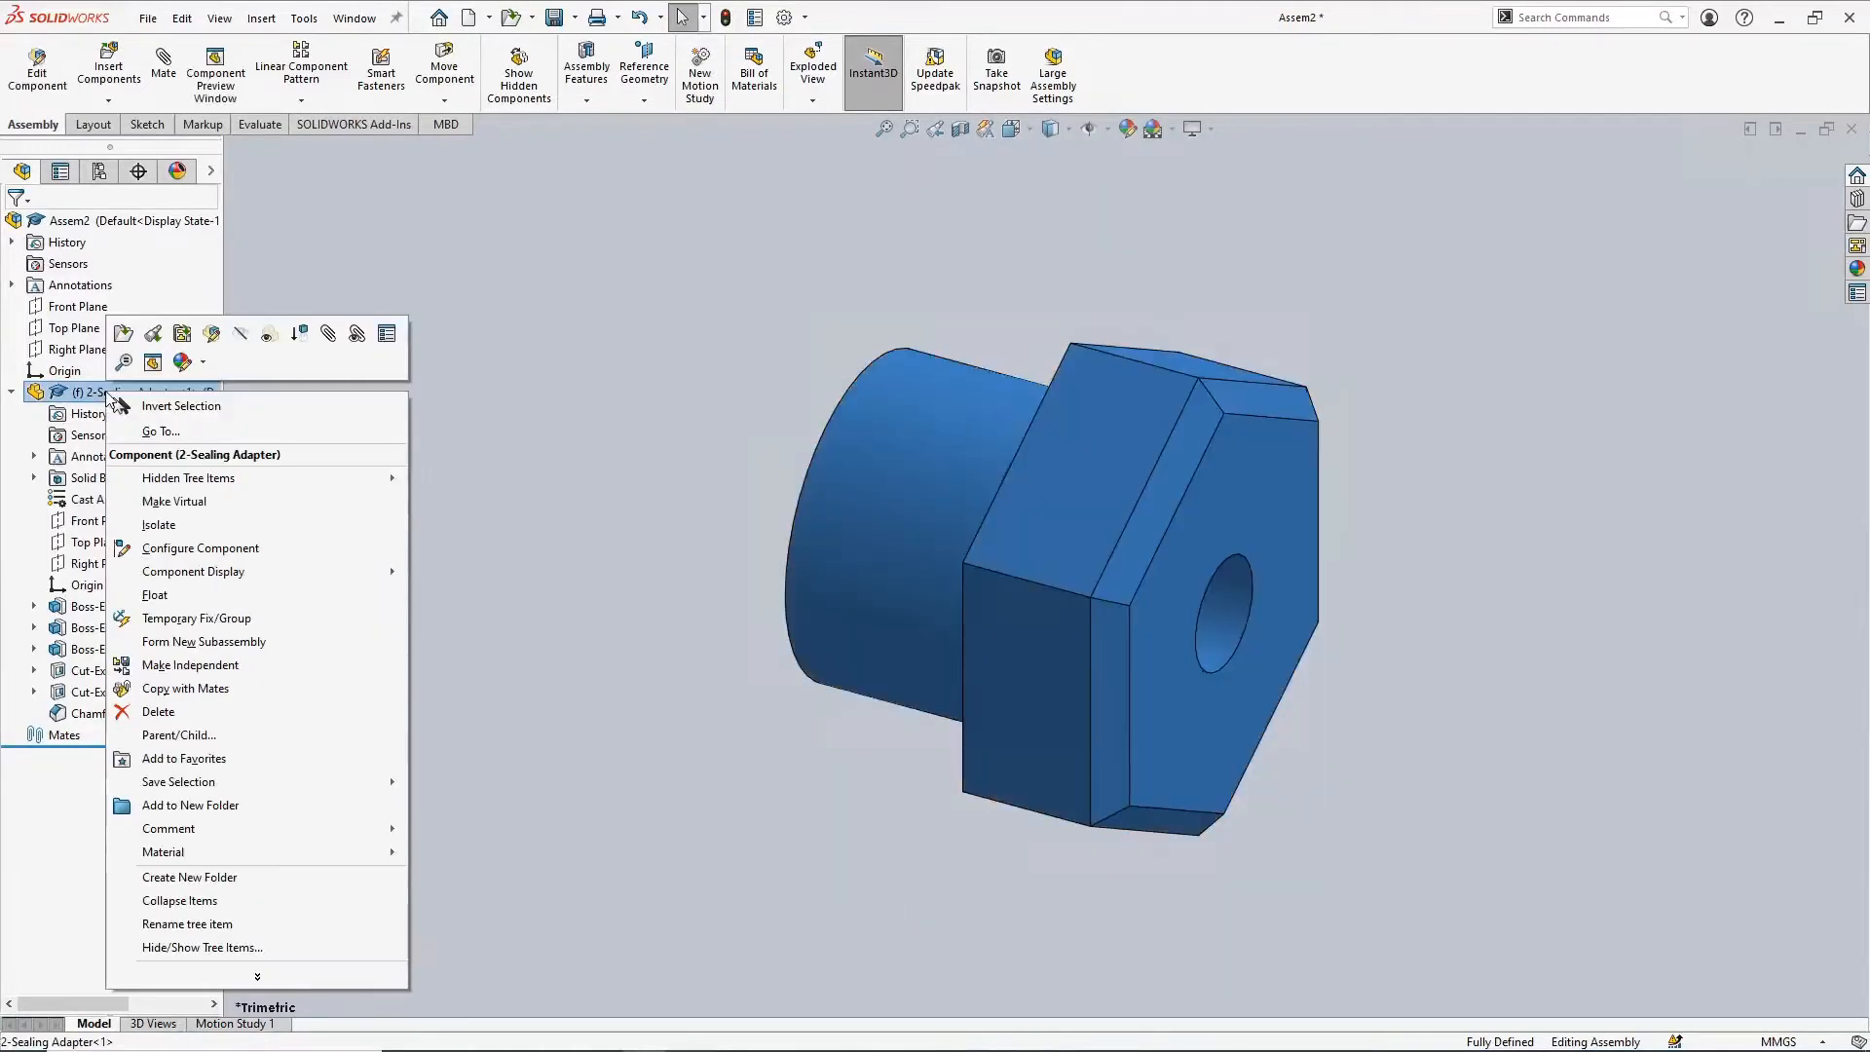
click(189, 596)
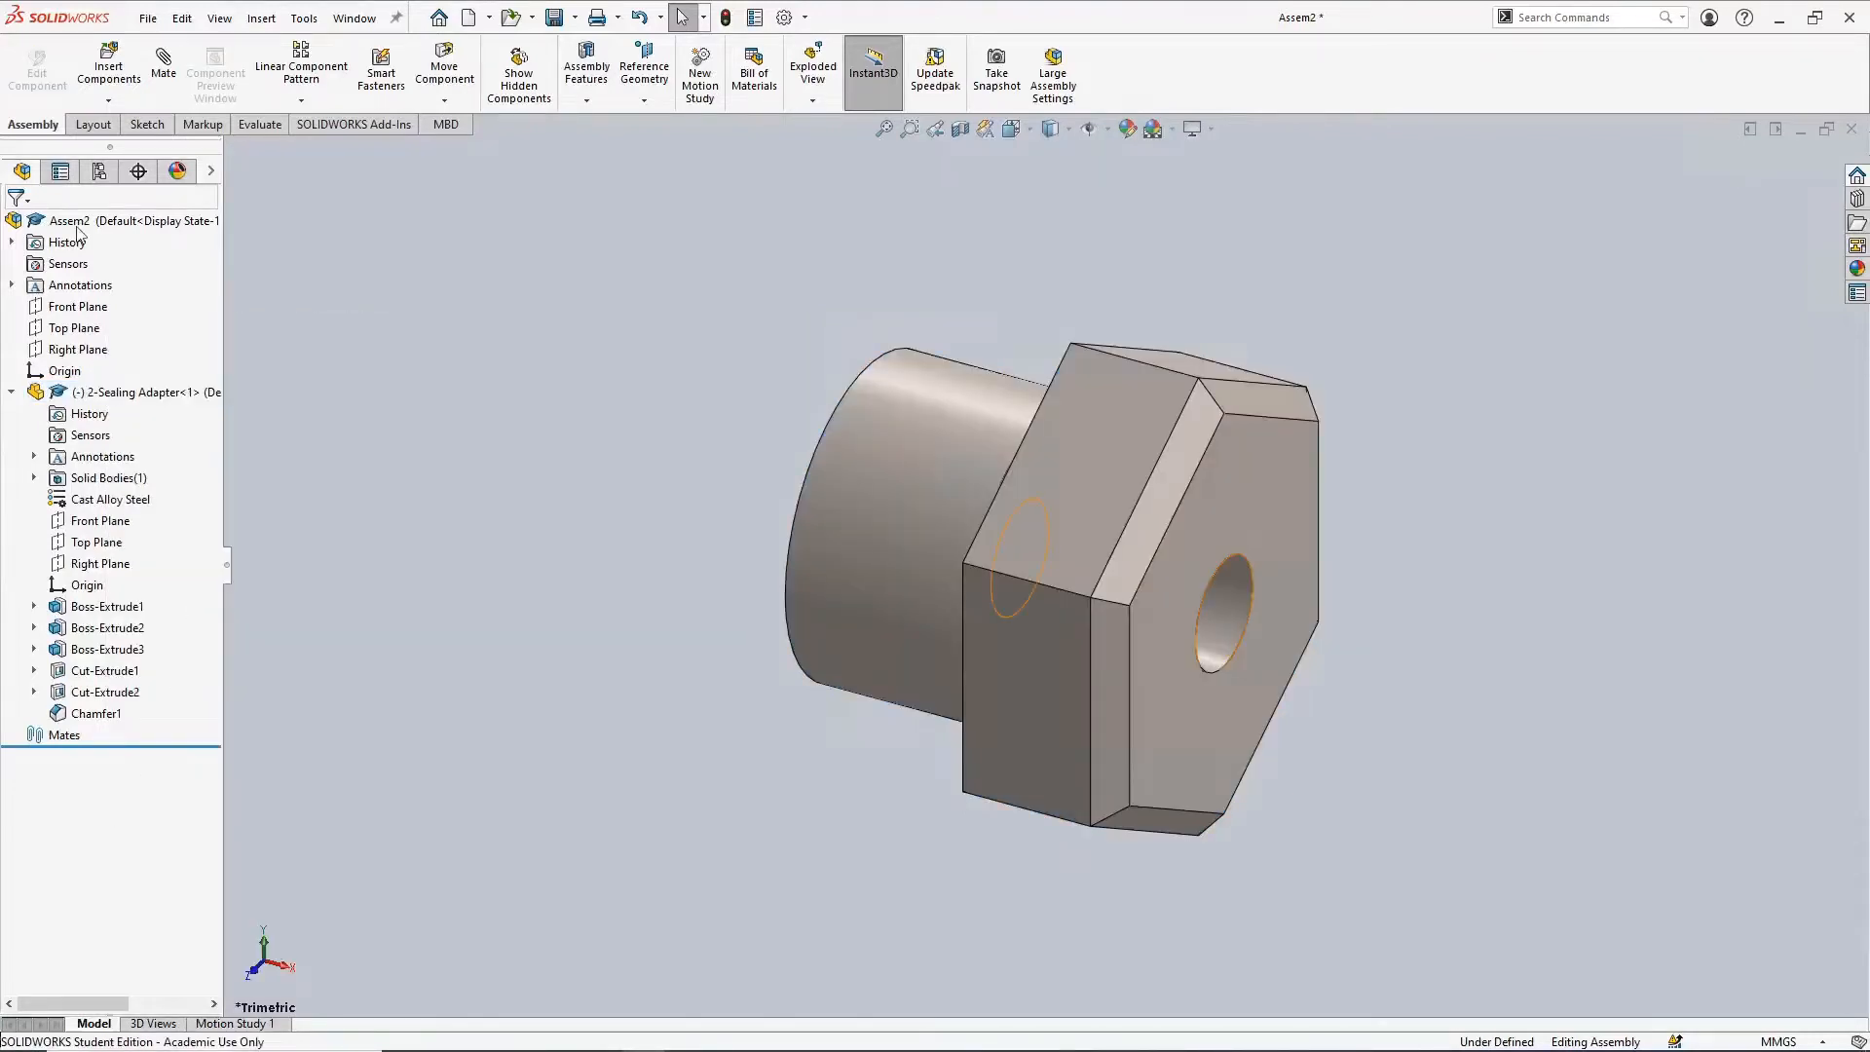
click(163, 63)
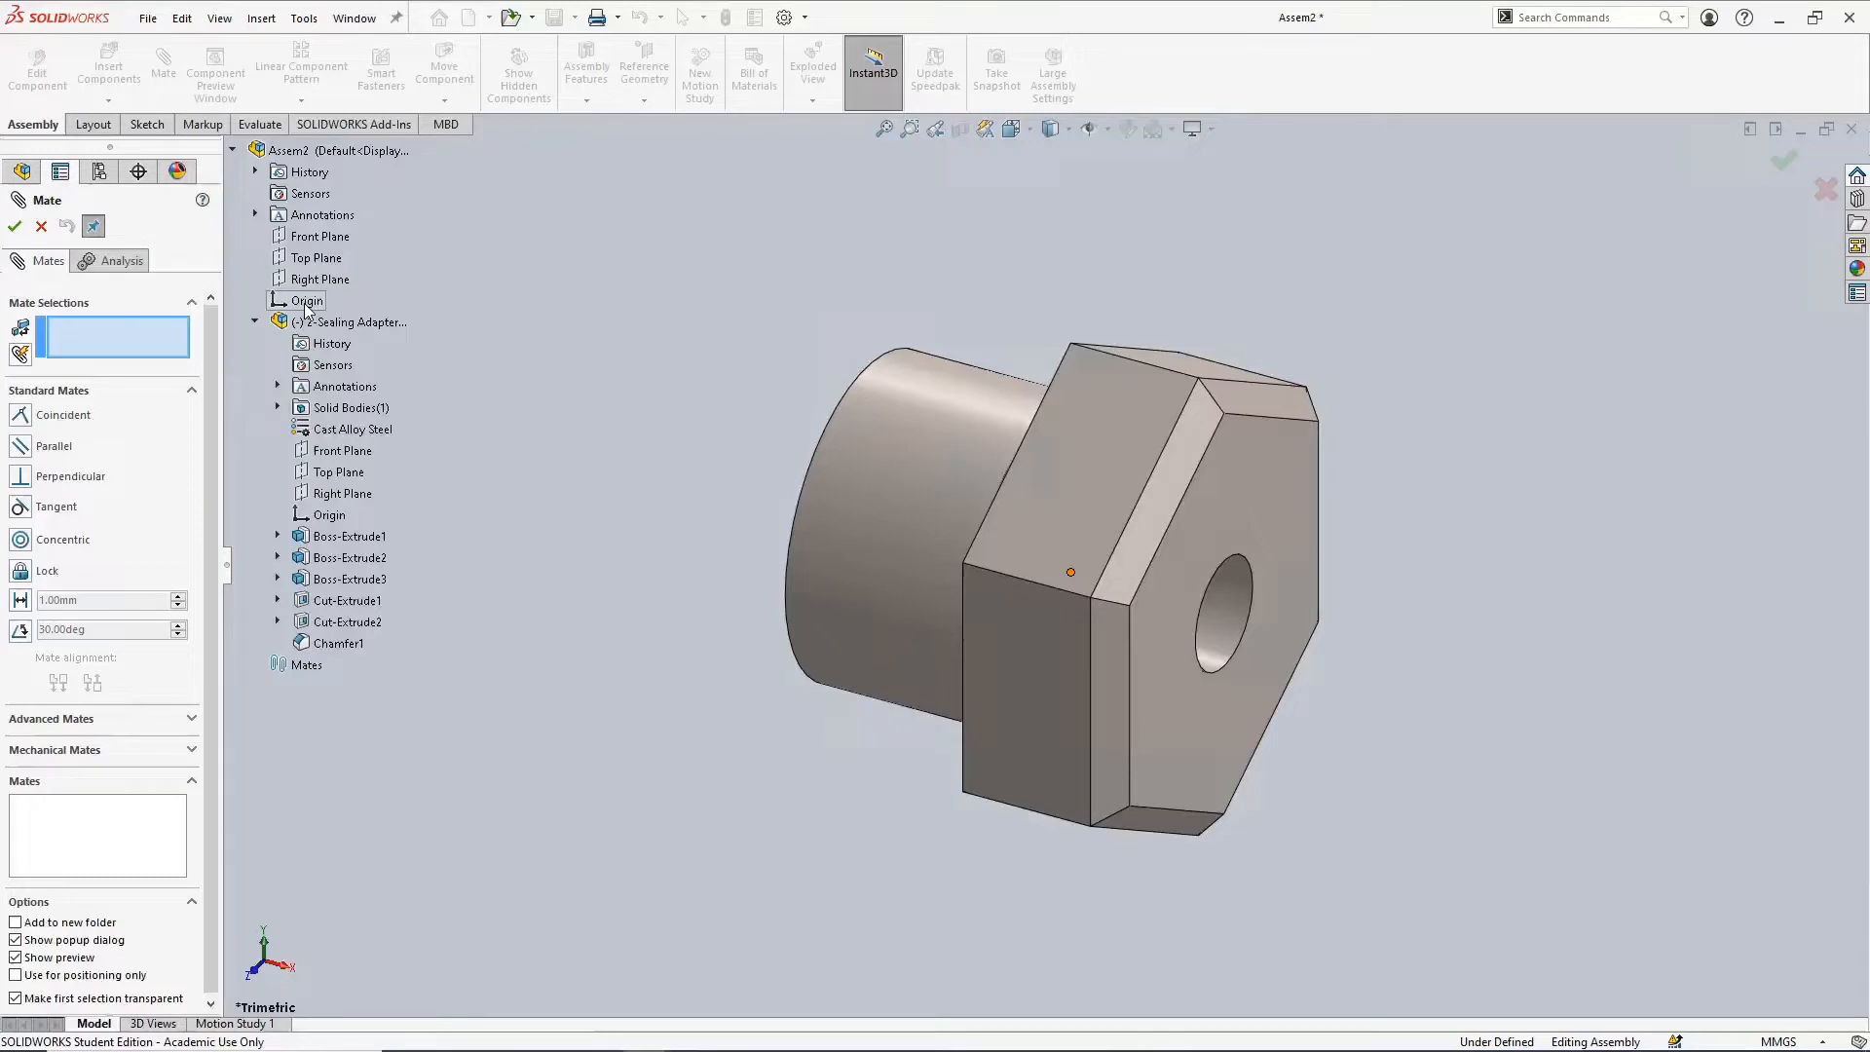
click(307, 301)
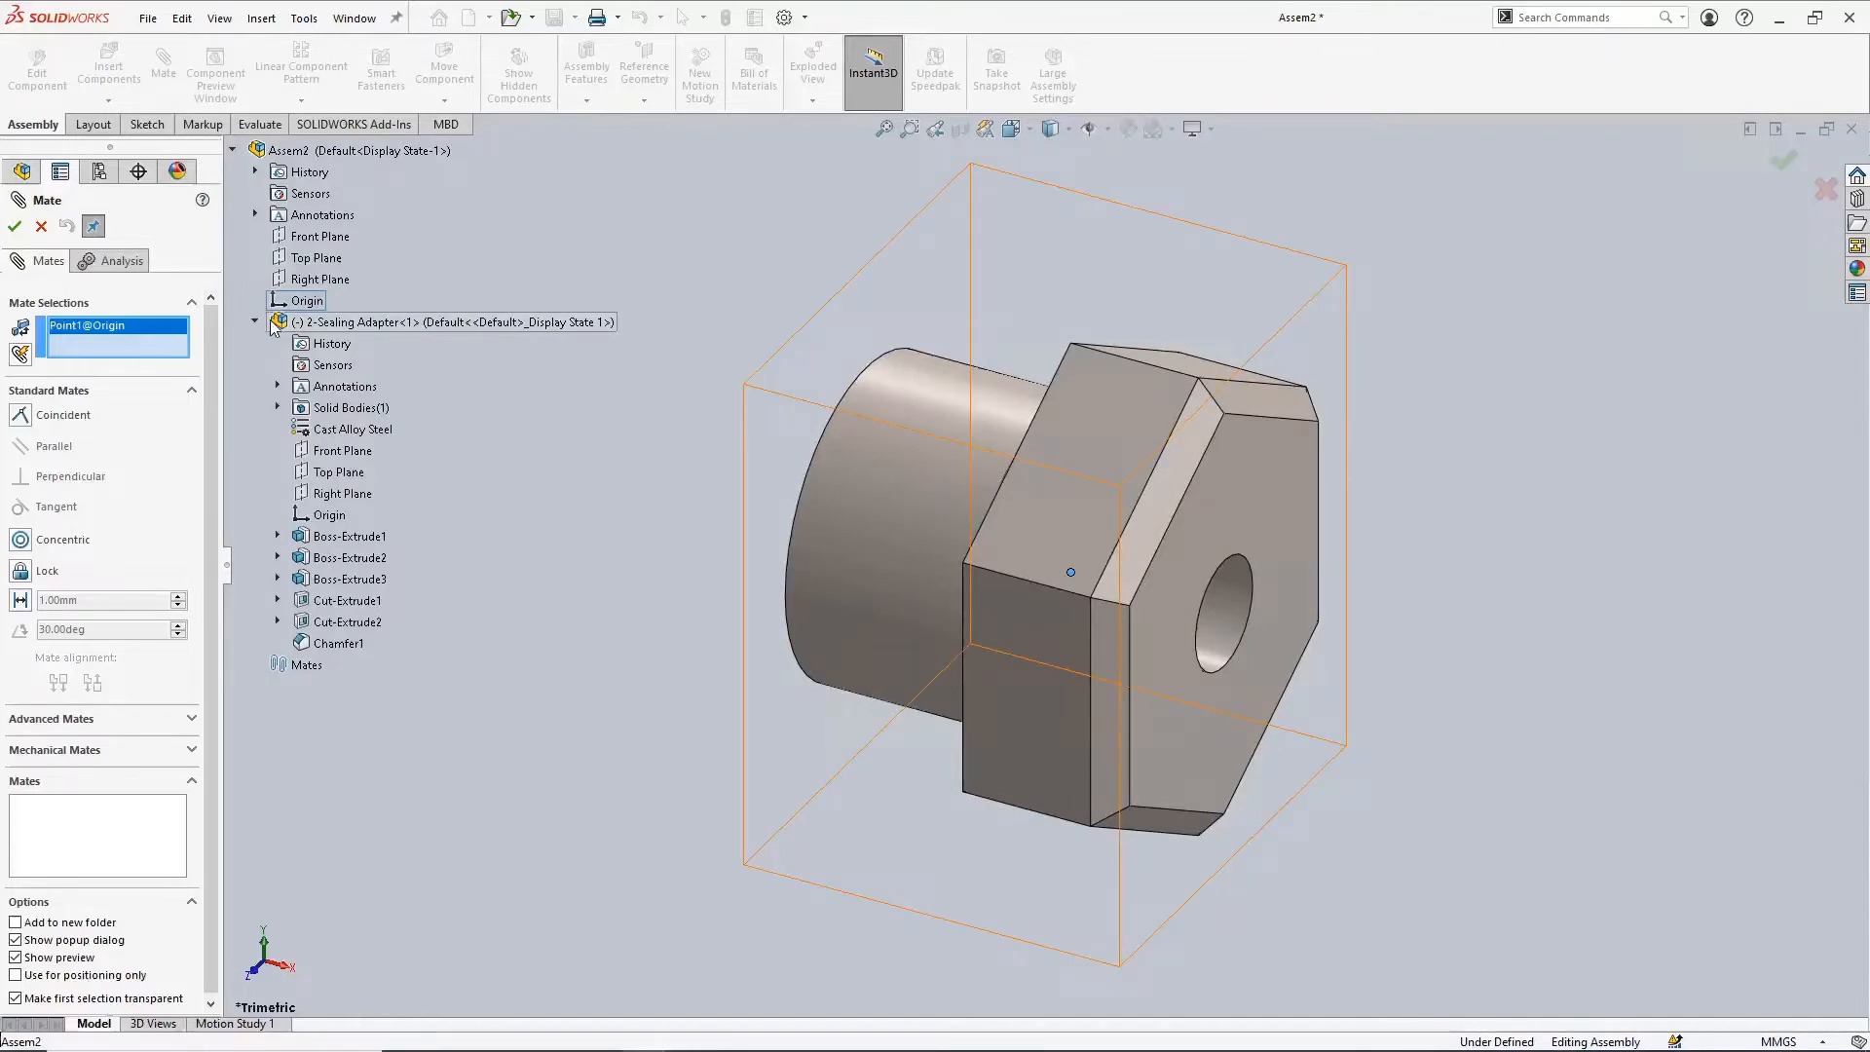
click(327, 516)
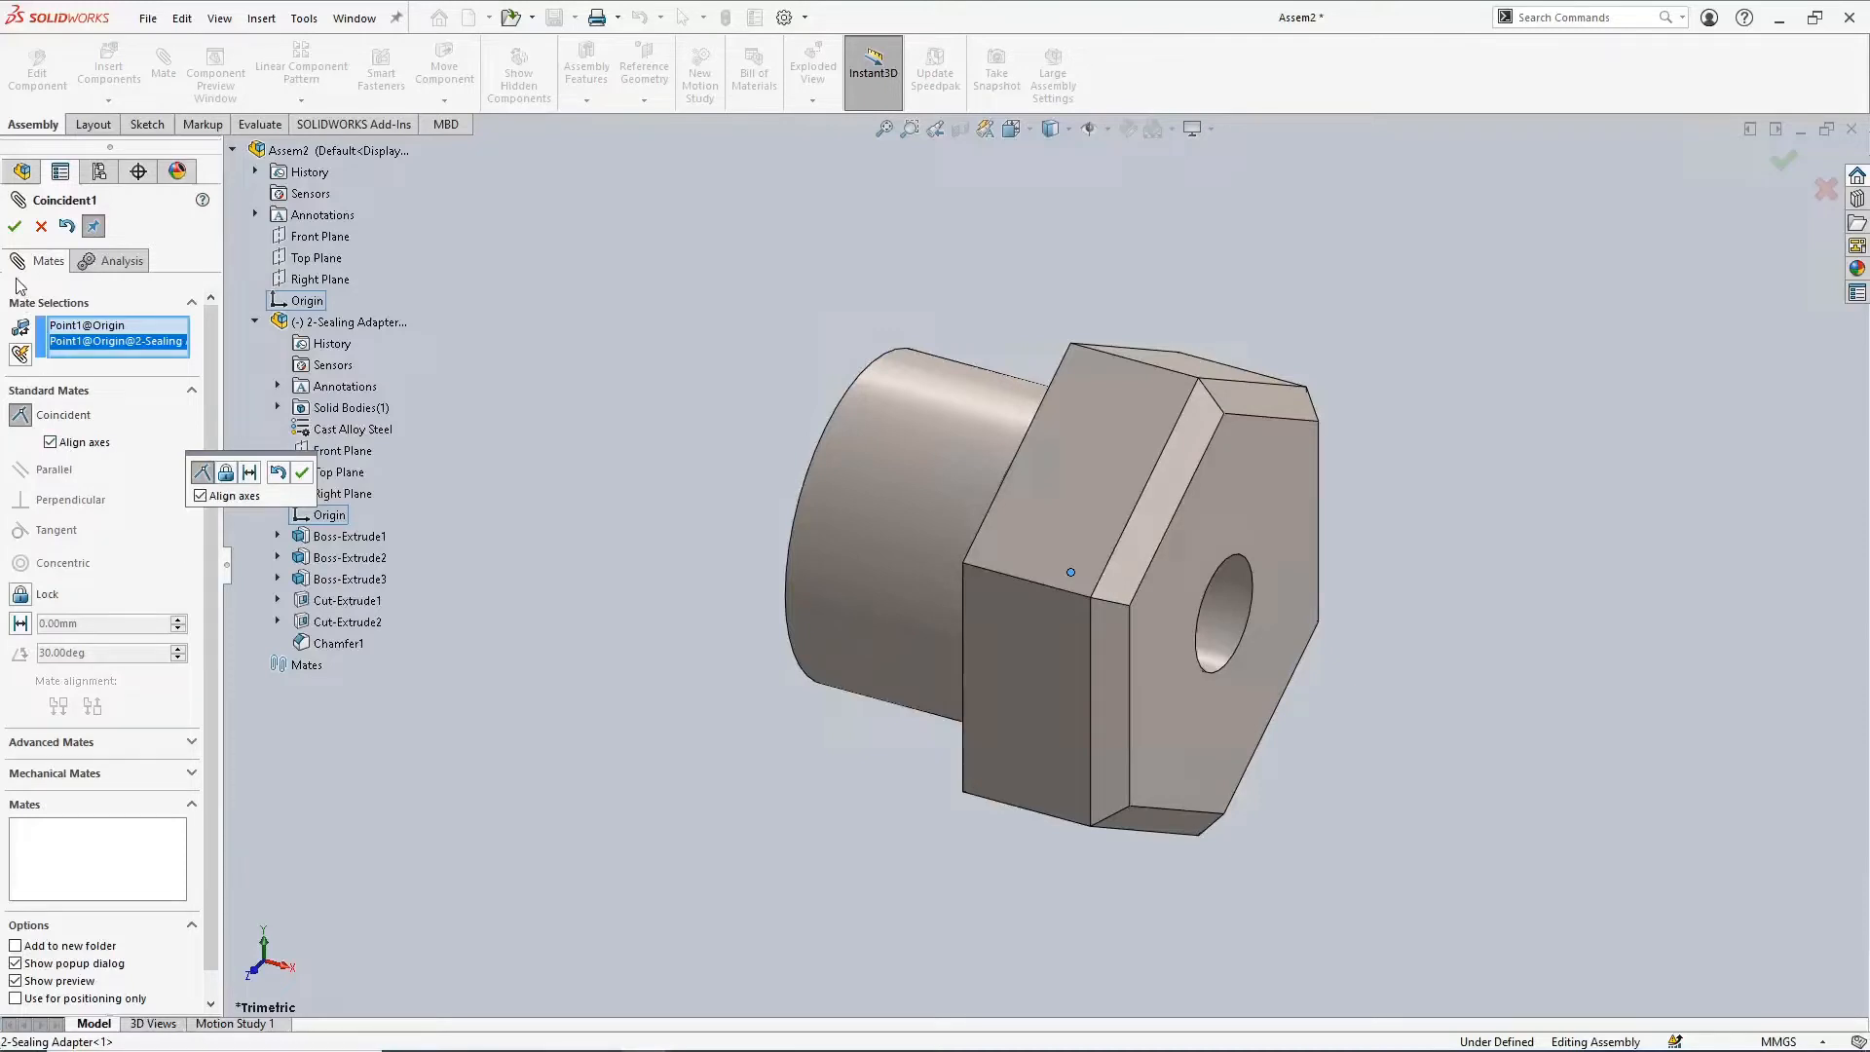
click(14, 227)
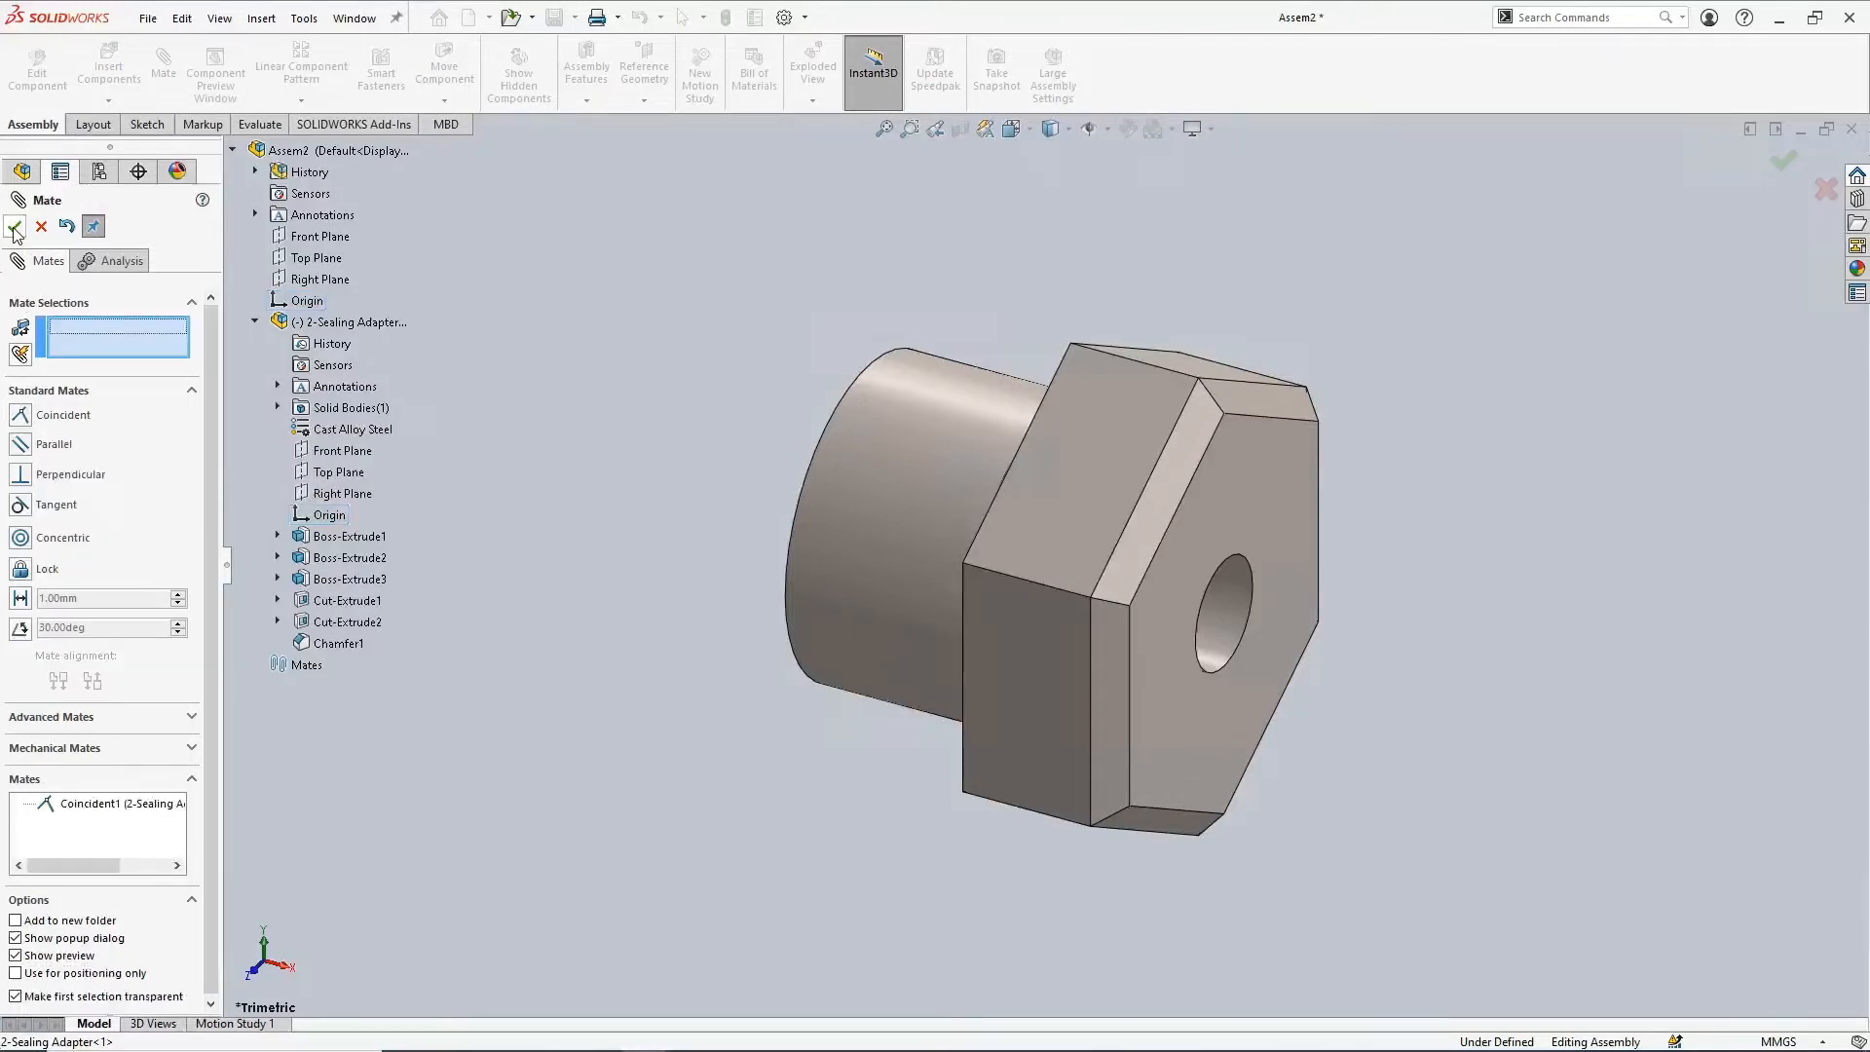
click(14, 228)
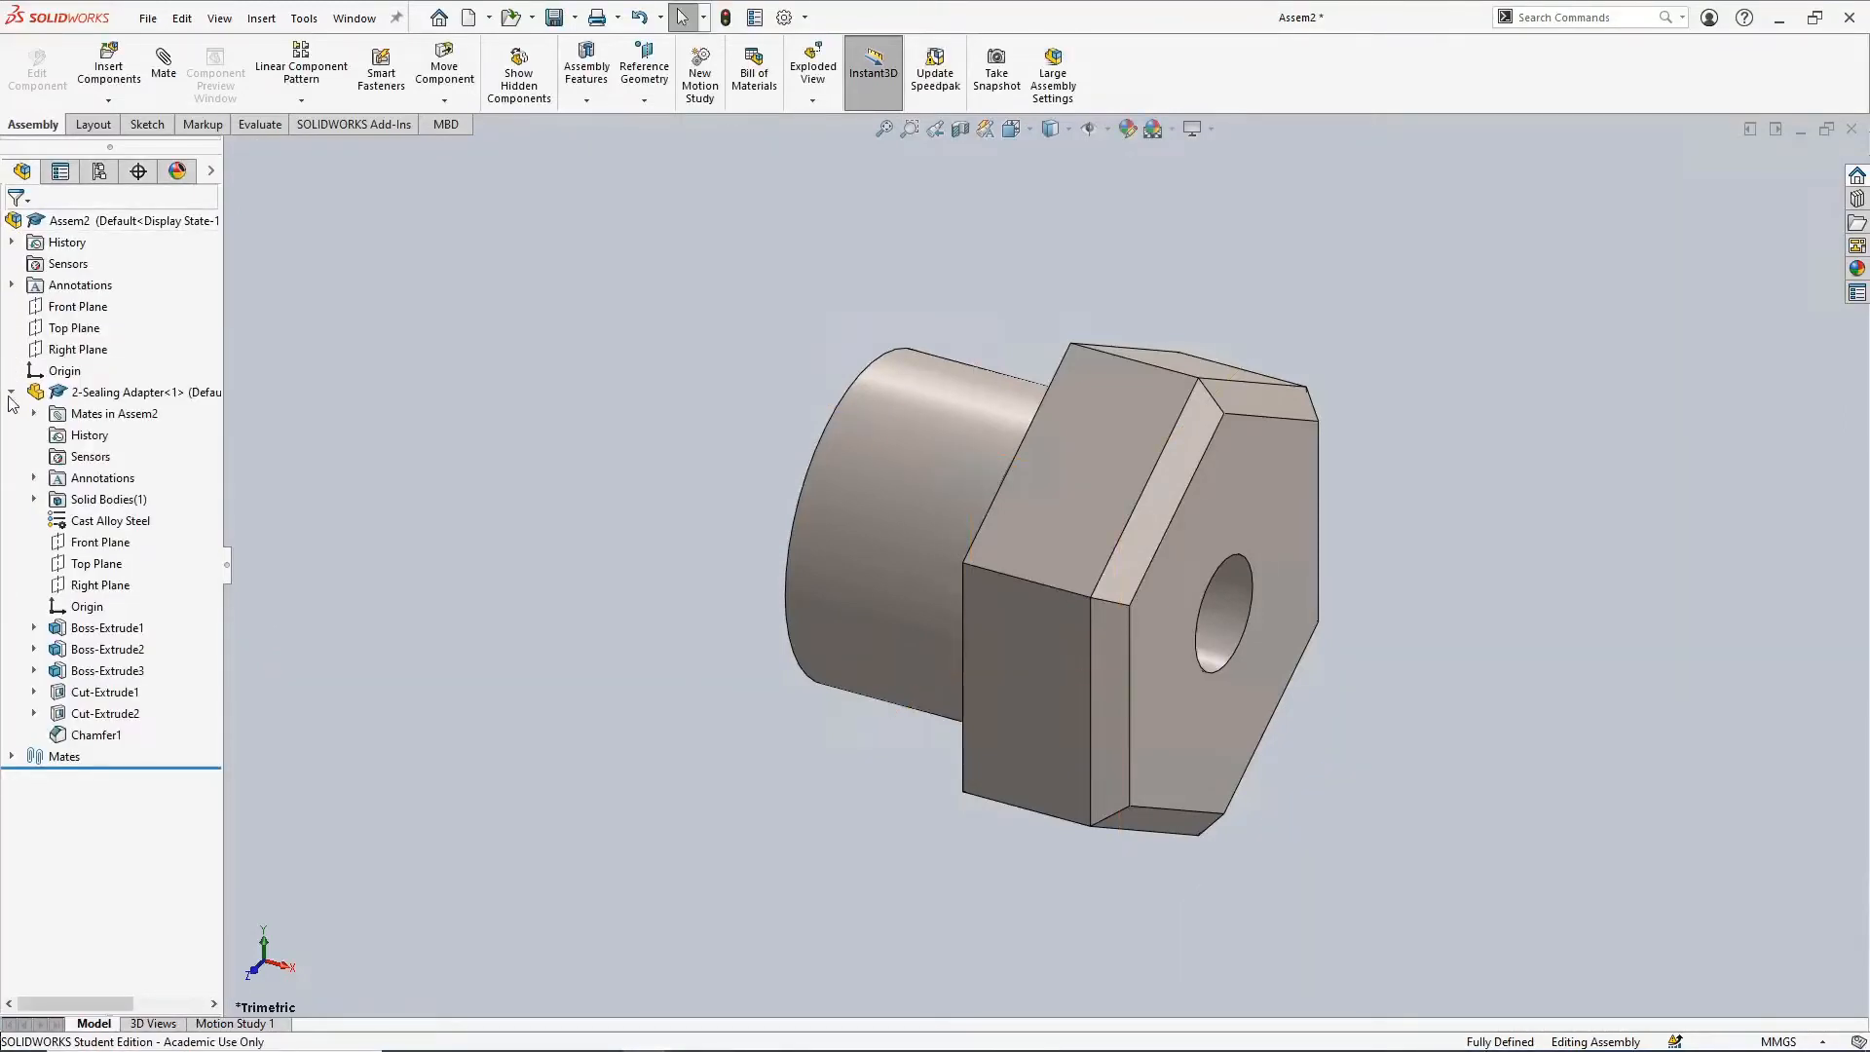
Inspect the assembly's mates for the coincident mate on the 2-Sealing Adapter
click(10, 394)
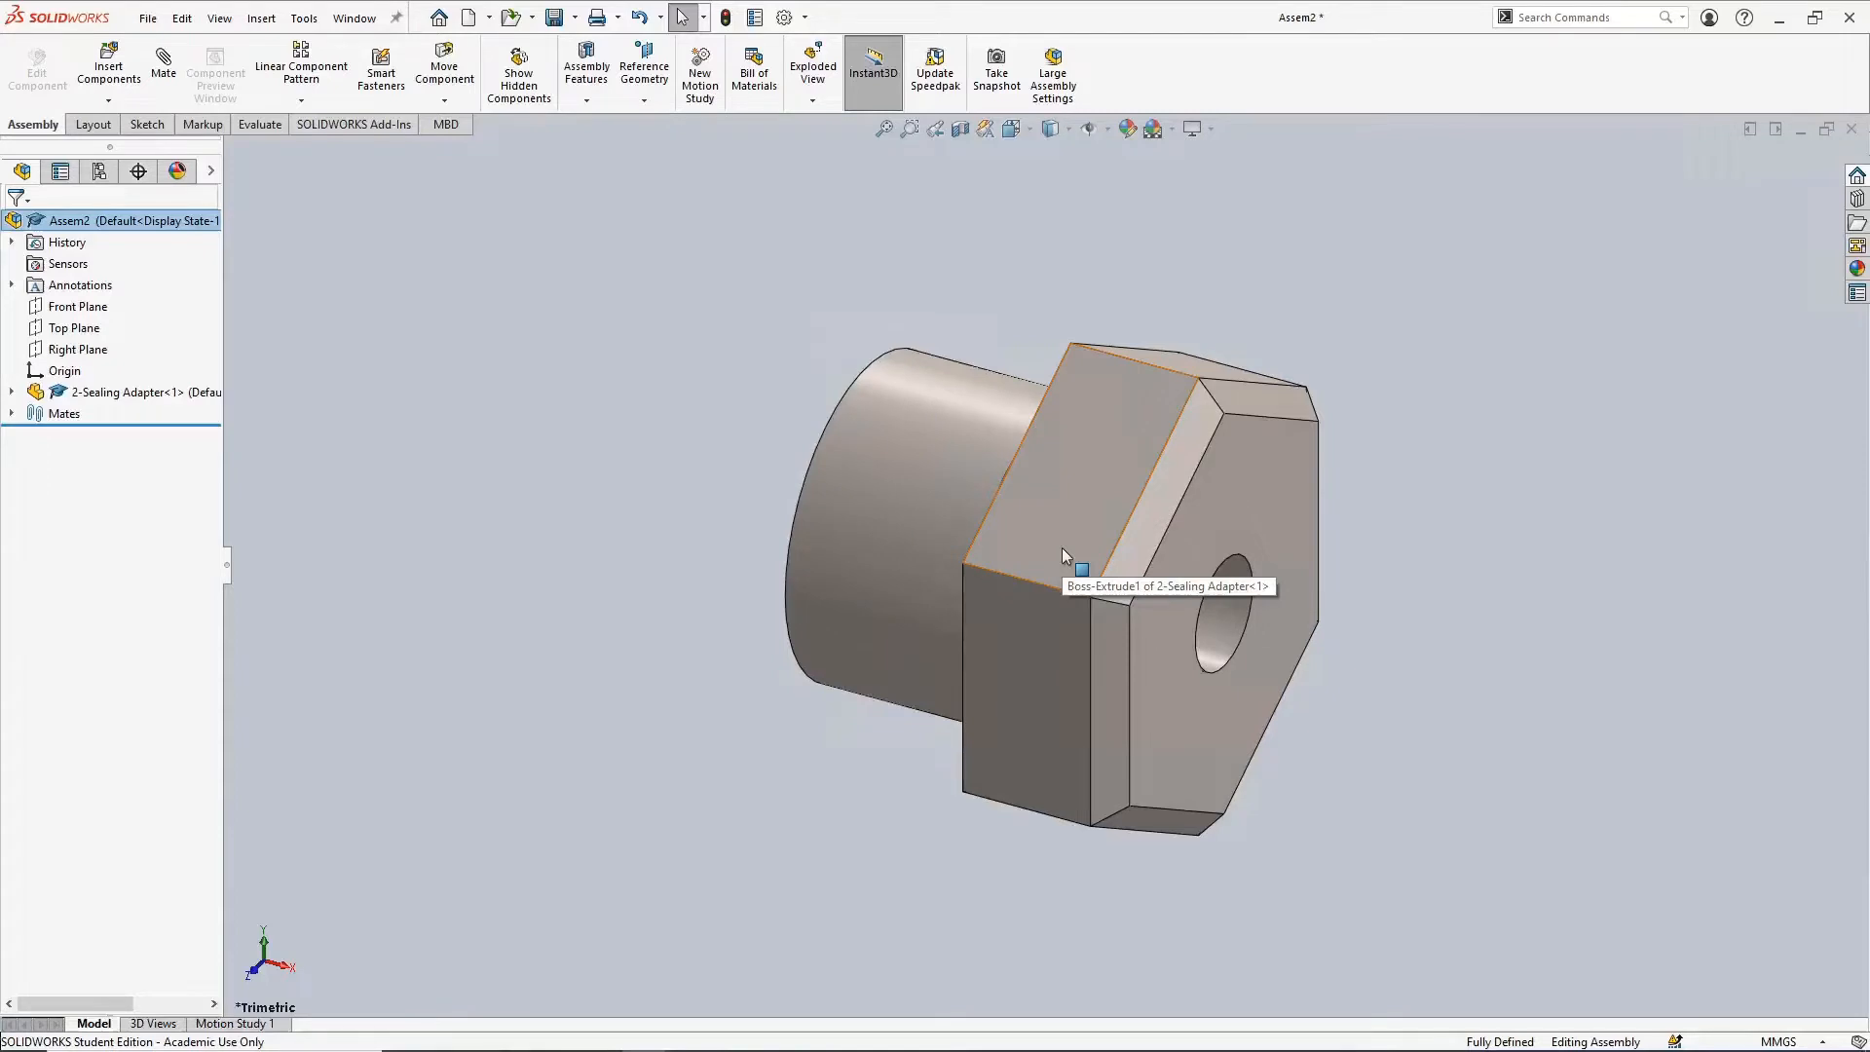
click(12, 415)
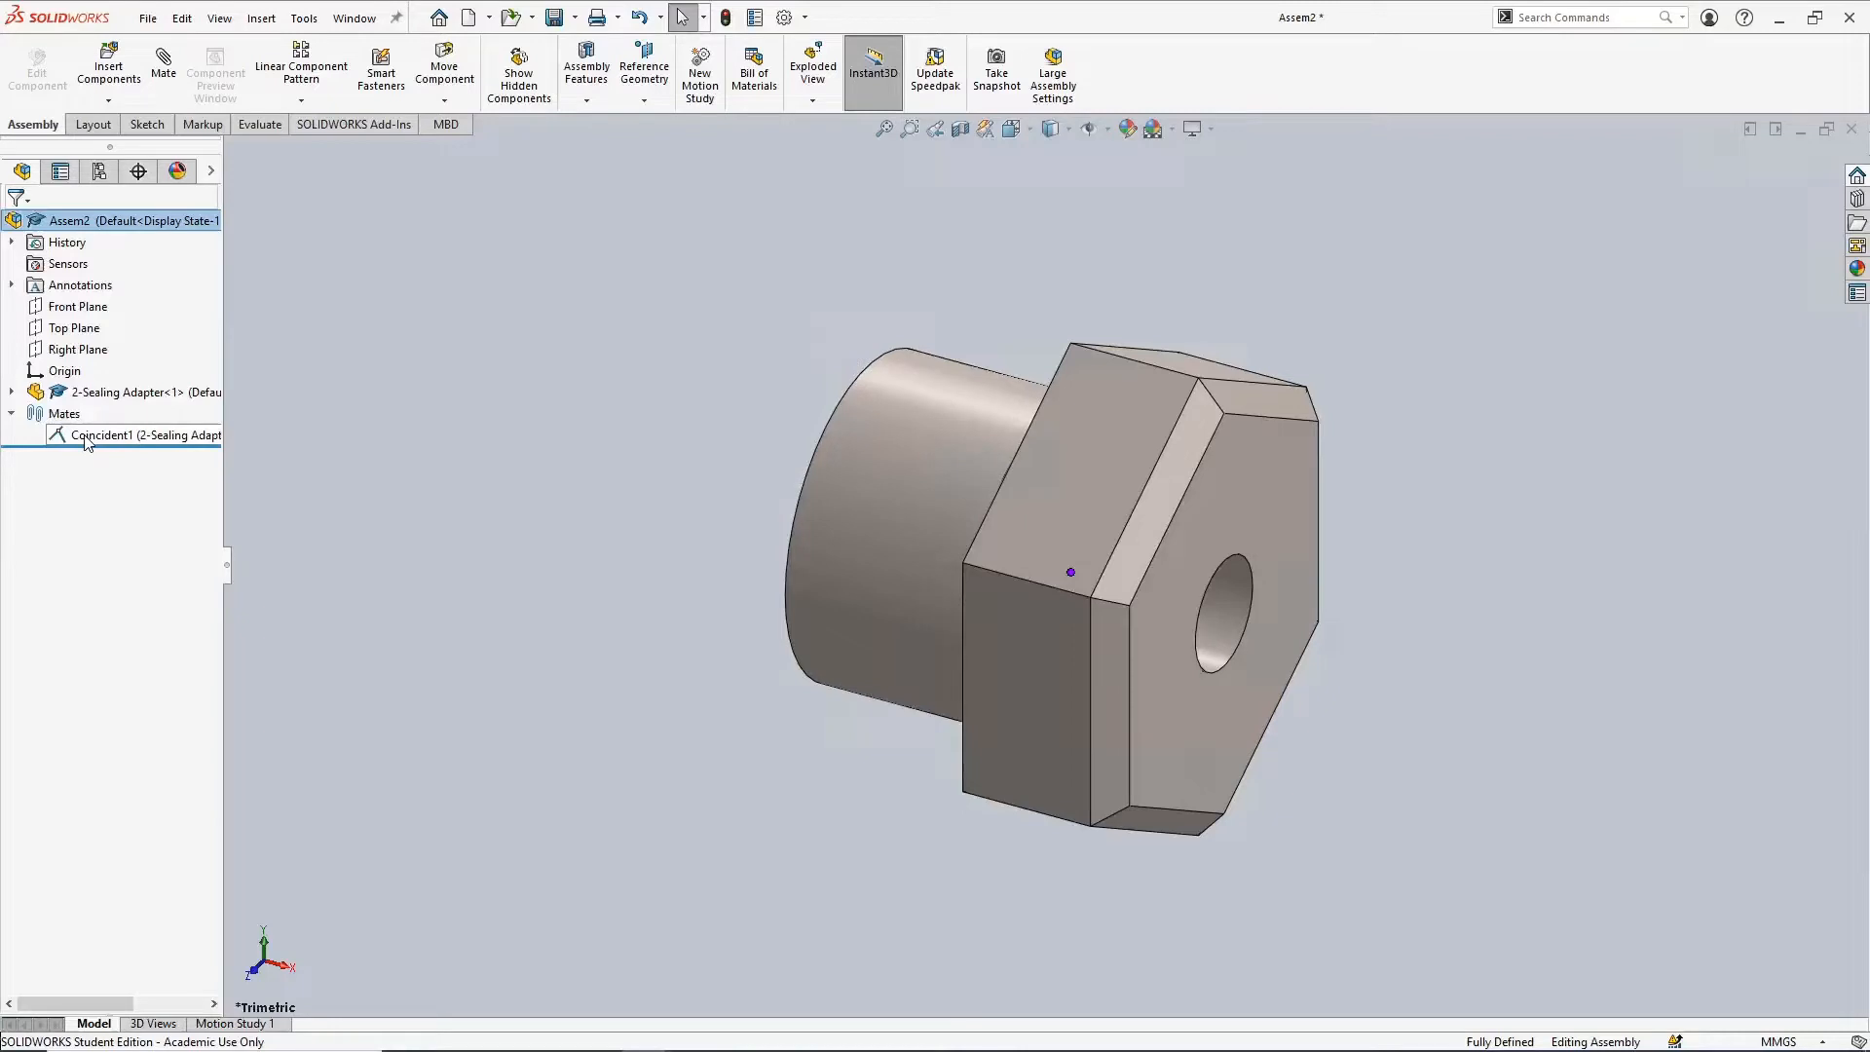
click(12, 413)
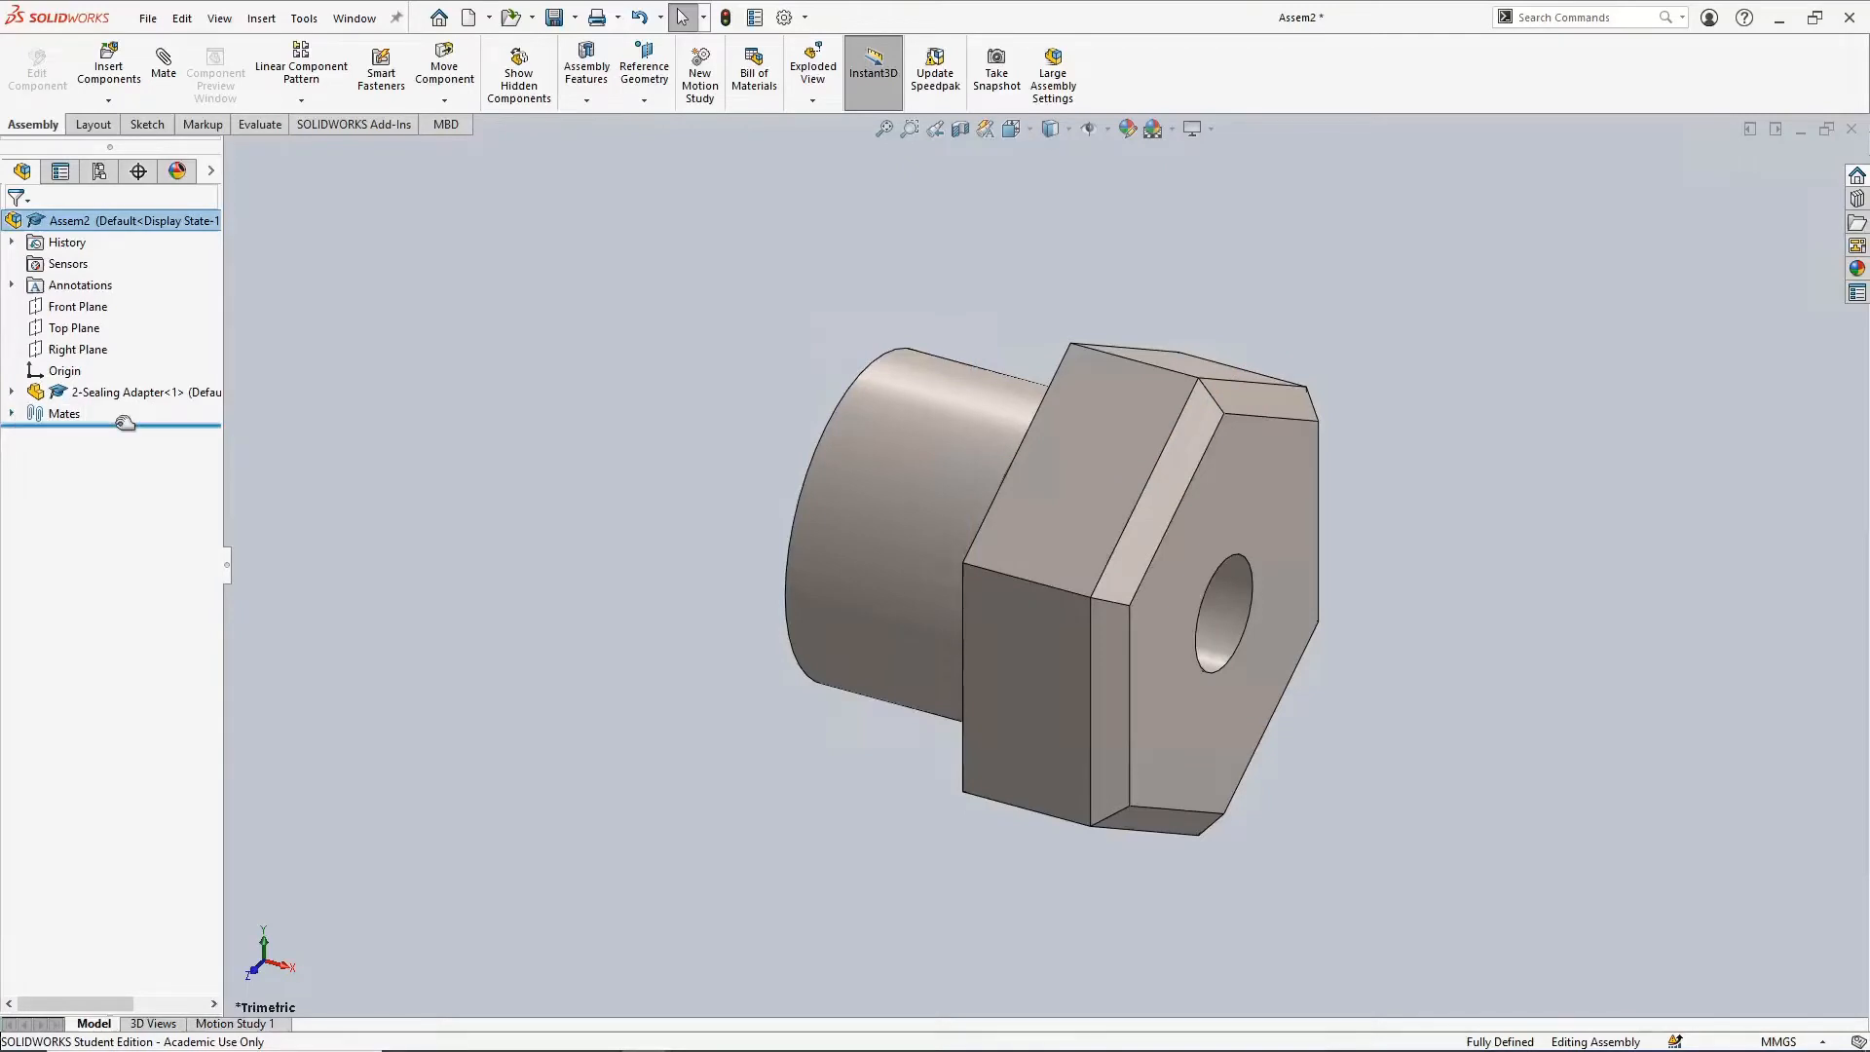
Insert the 6-Adjuster Screw from the Pressure Relief Valve Parts folder, placing it in open space beside the sealing adapter's hexagonal head
click(109, 70)
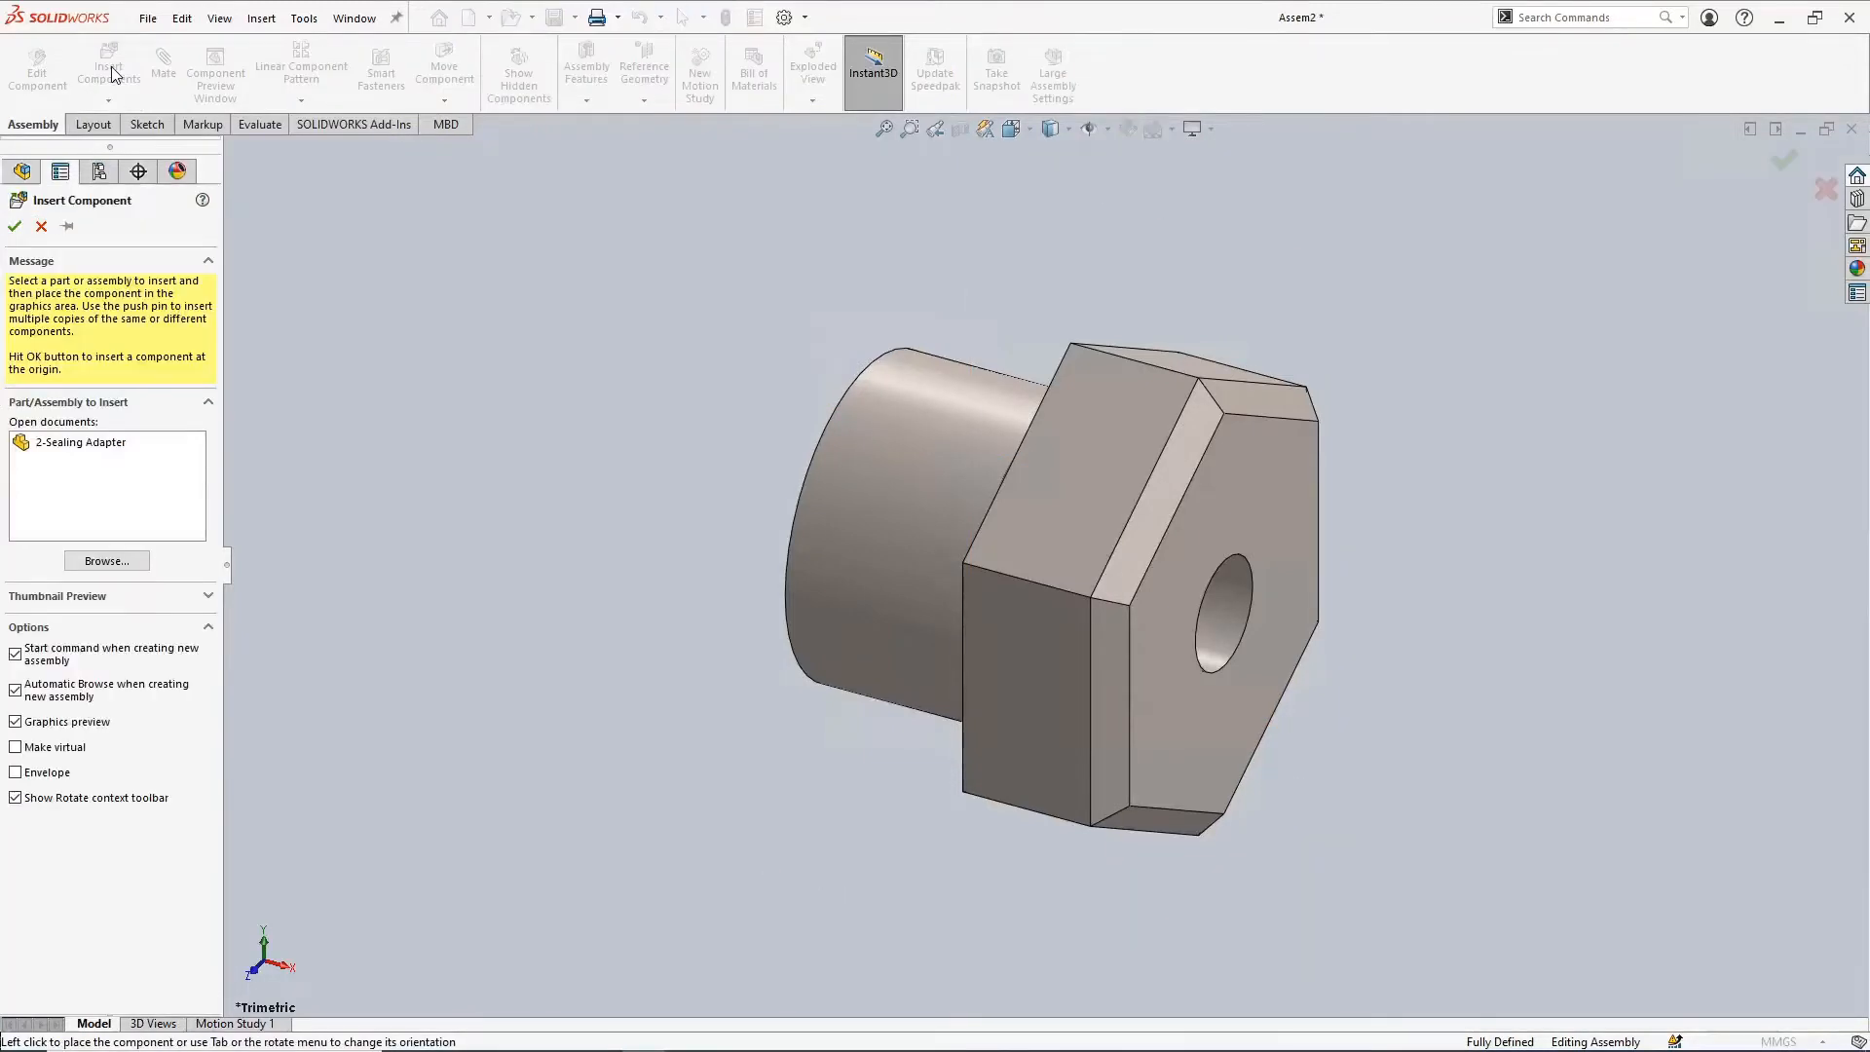
click(105, 561)
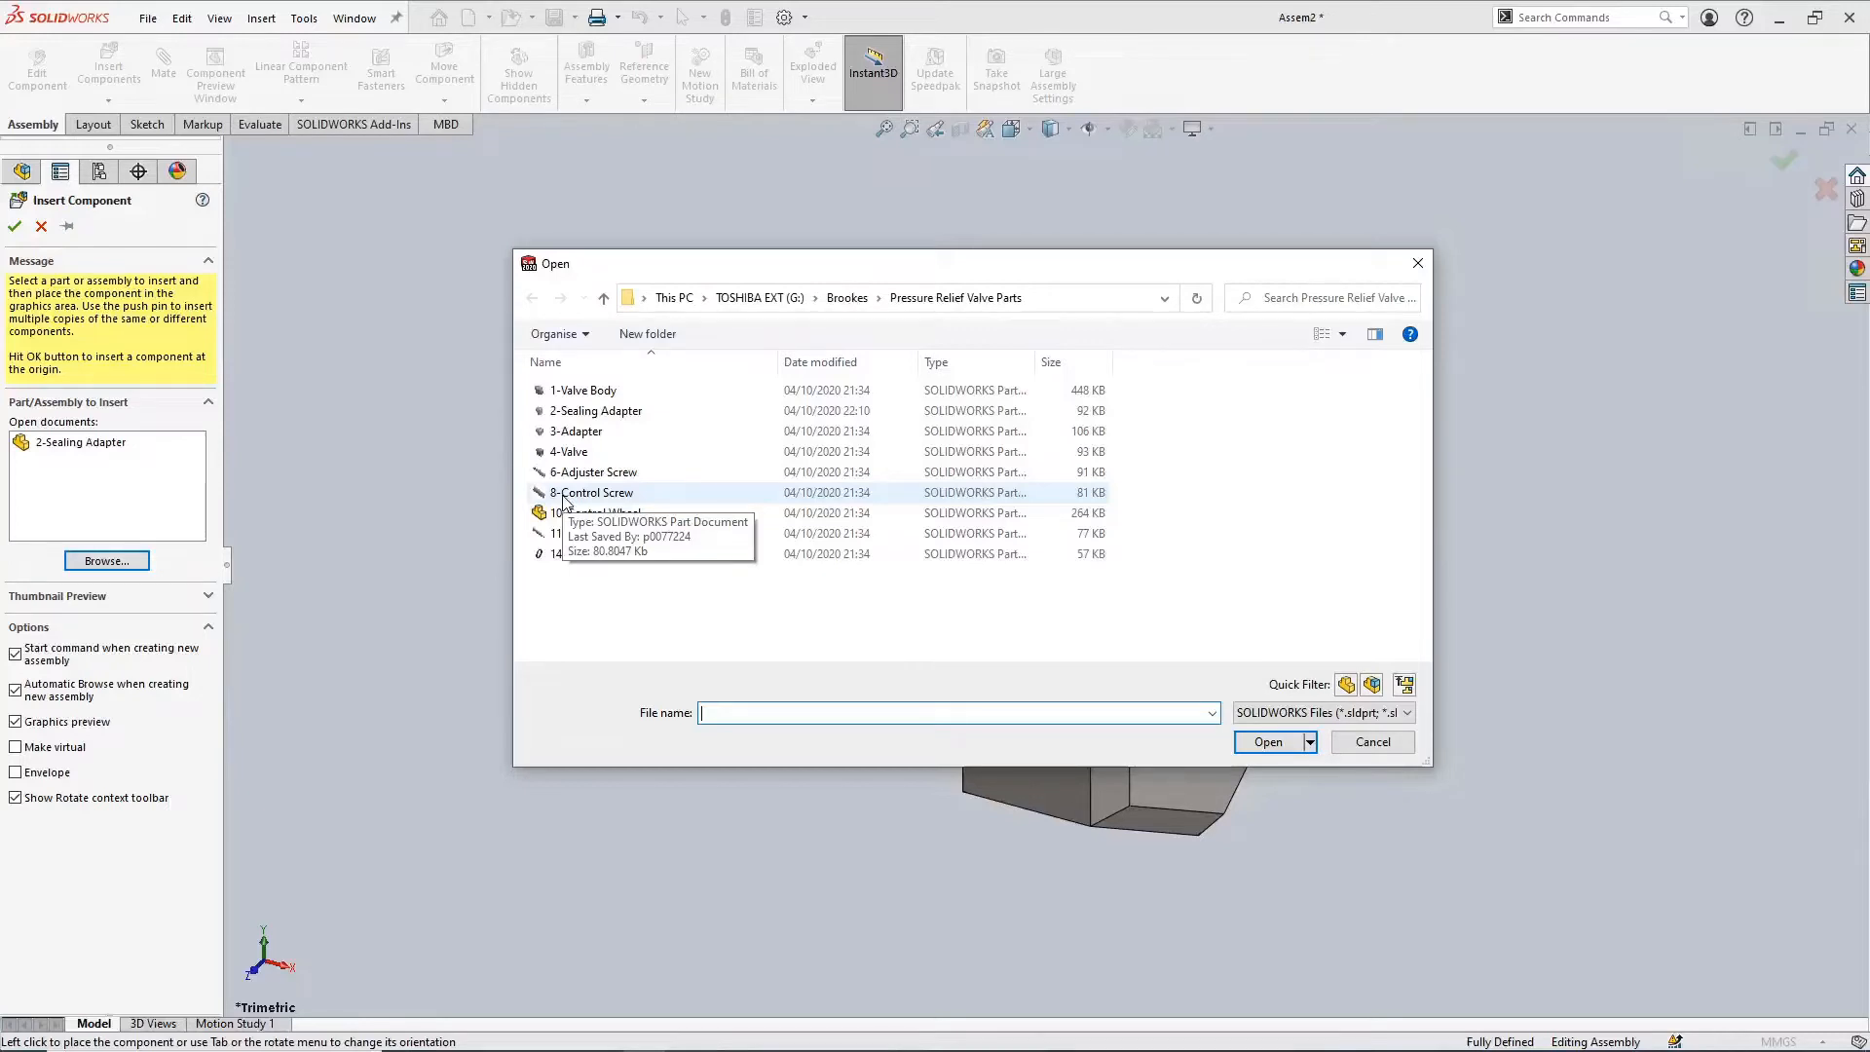
click(616, 474)
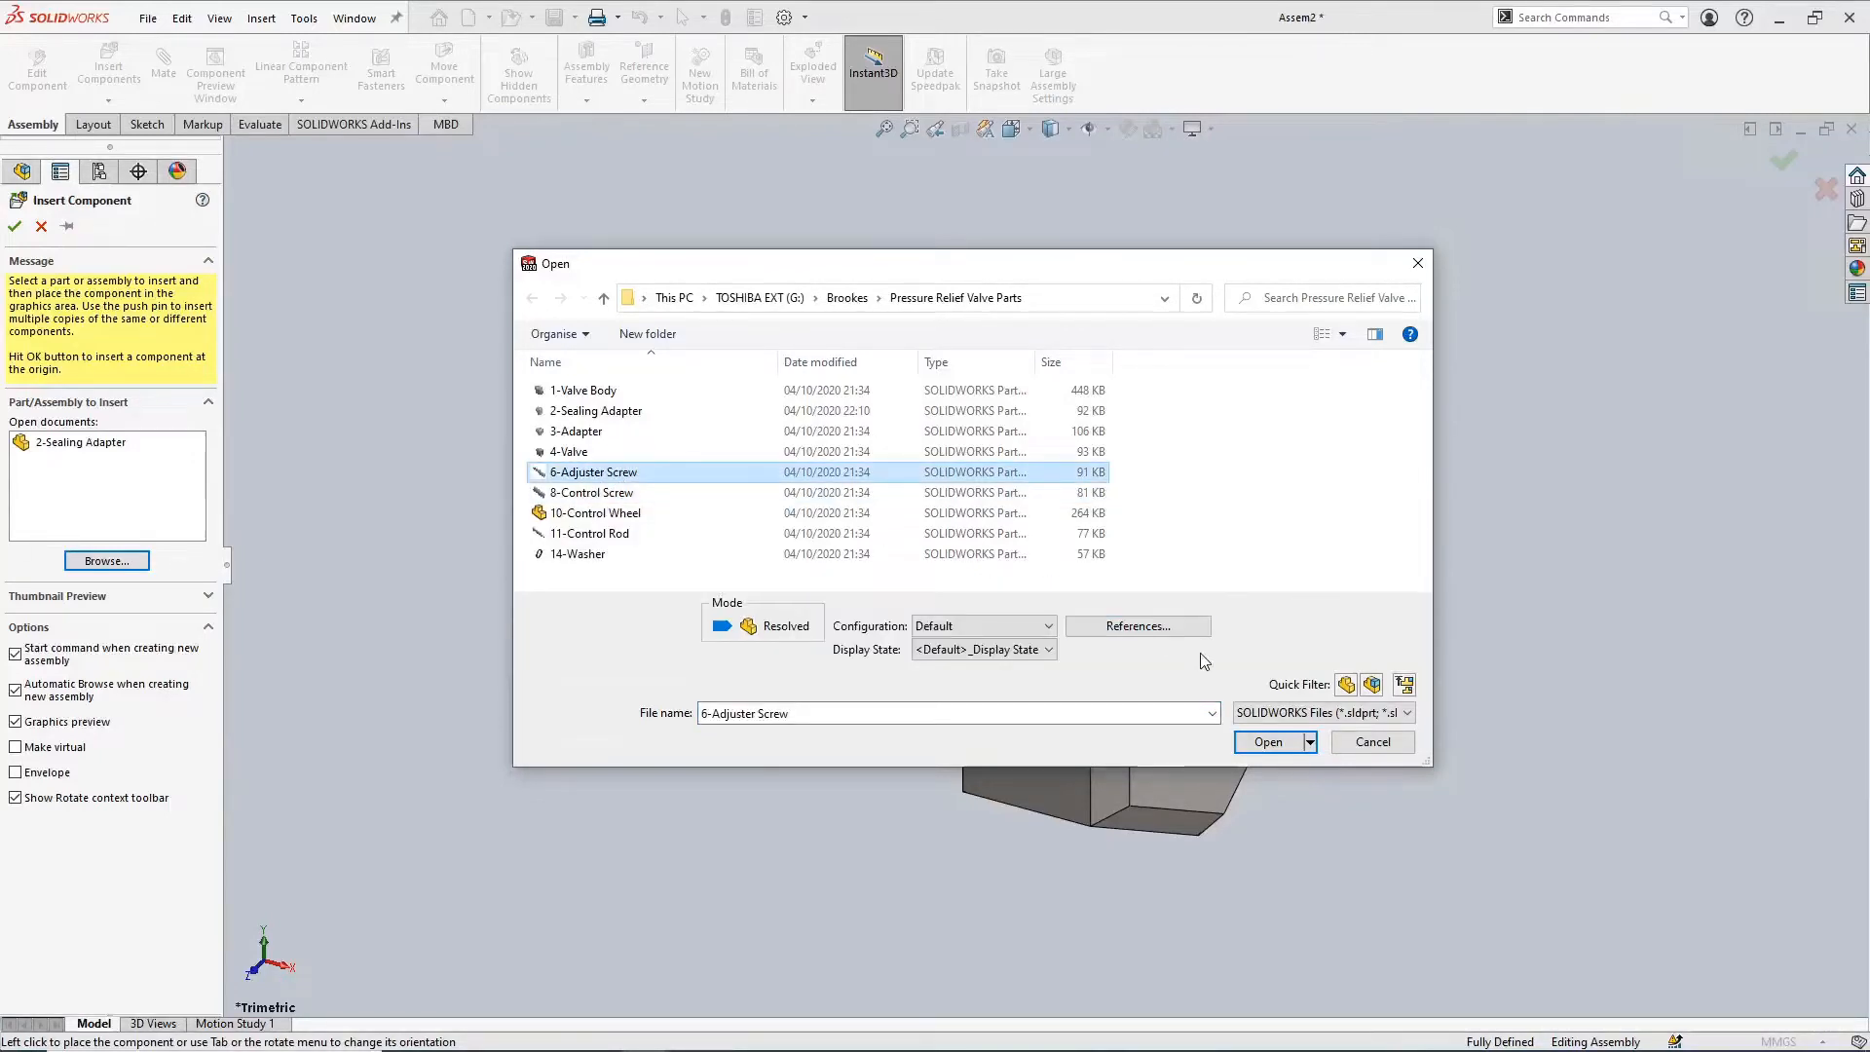
click(1265, 742)
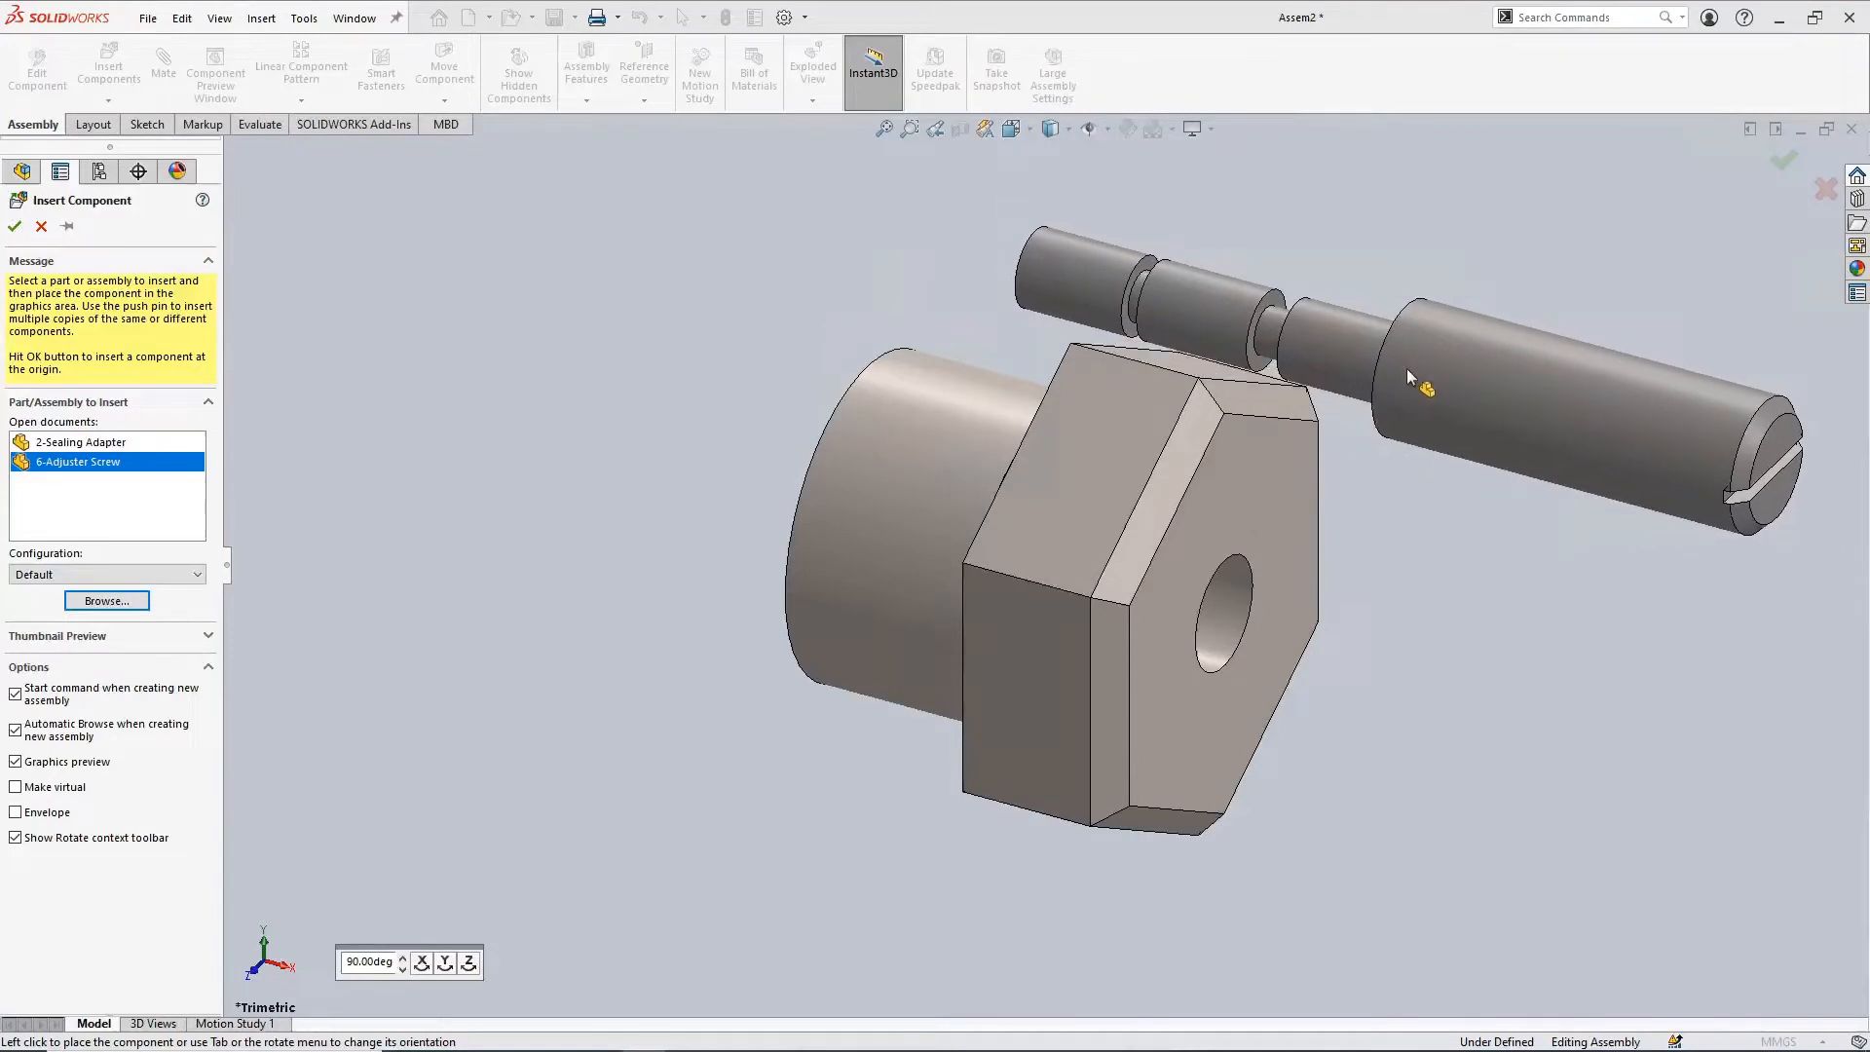
click(1452, 366)
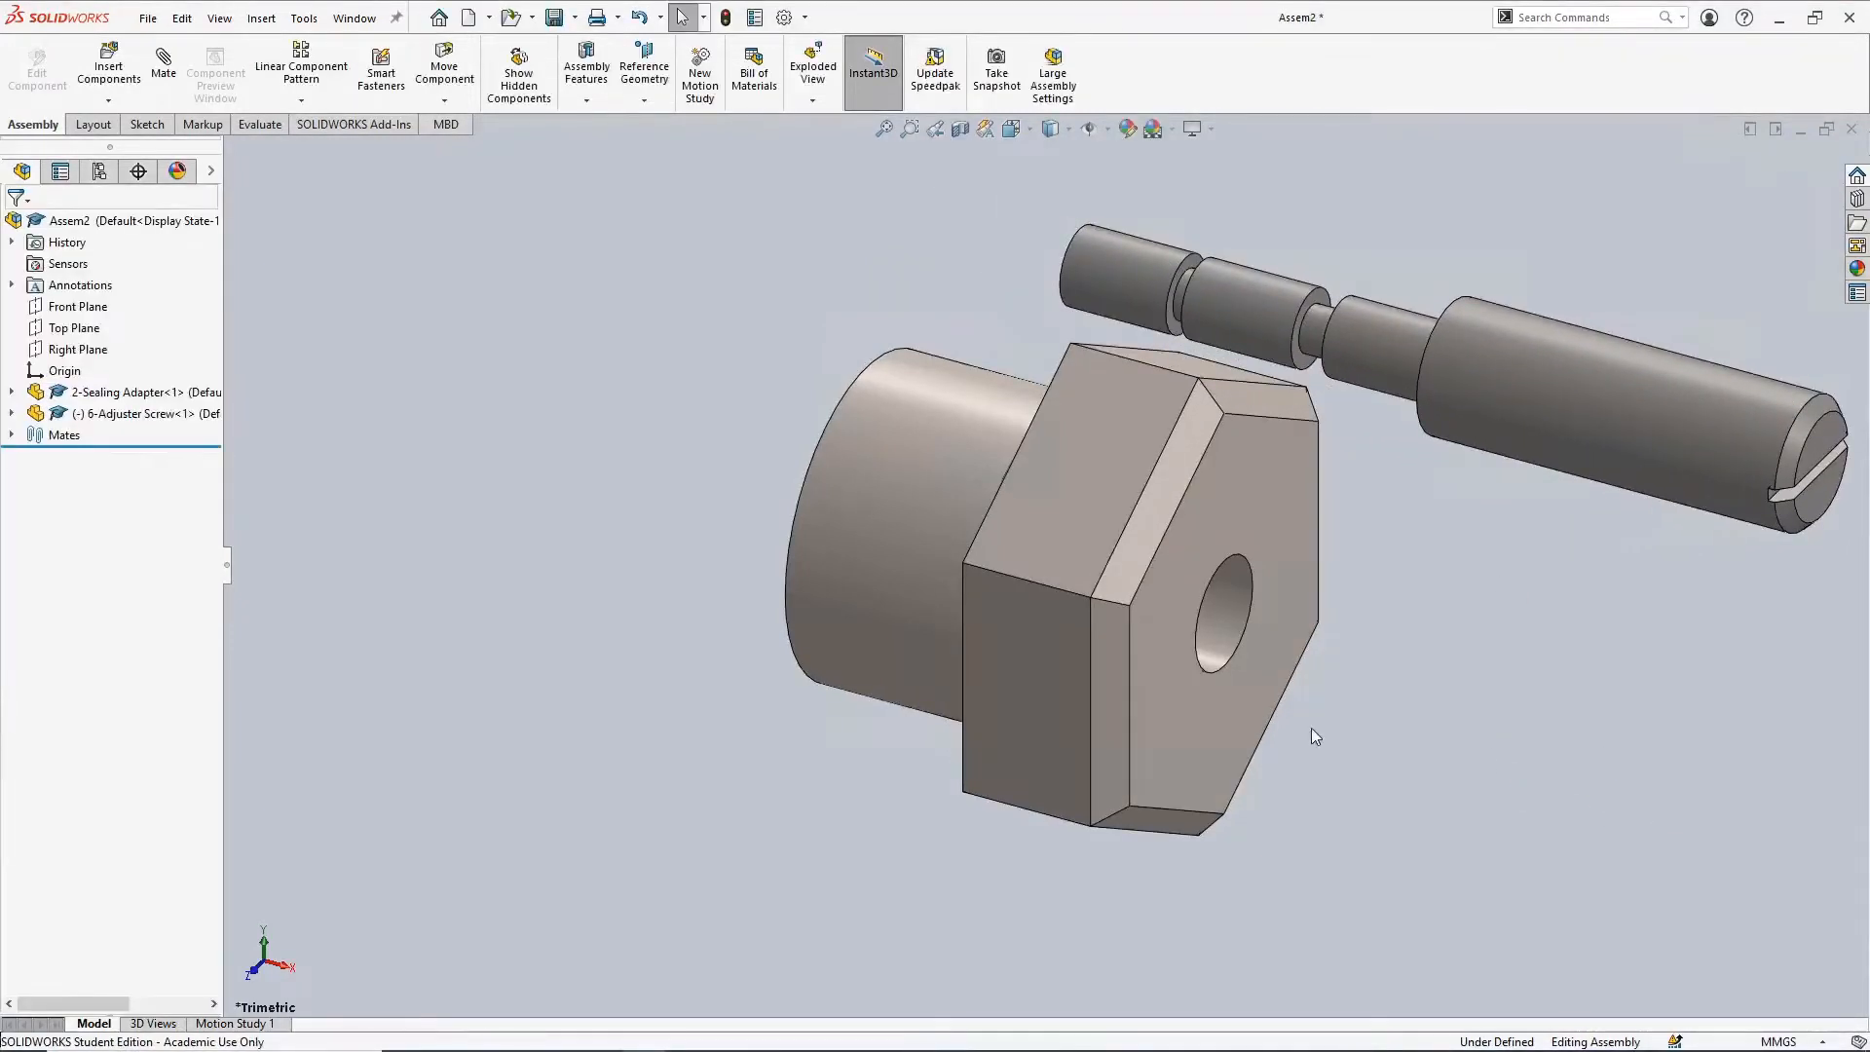
Check whether the 6-Adjuster Screw and the assembly are fully defined
click(102, 414)
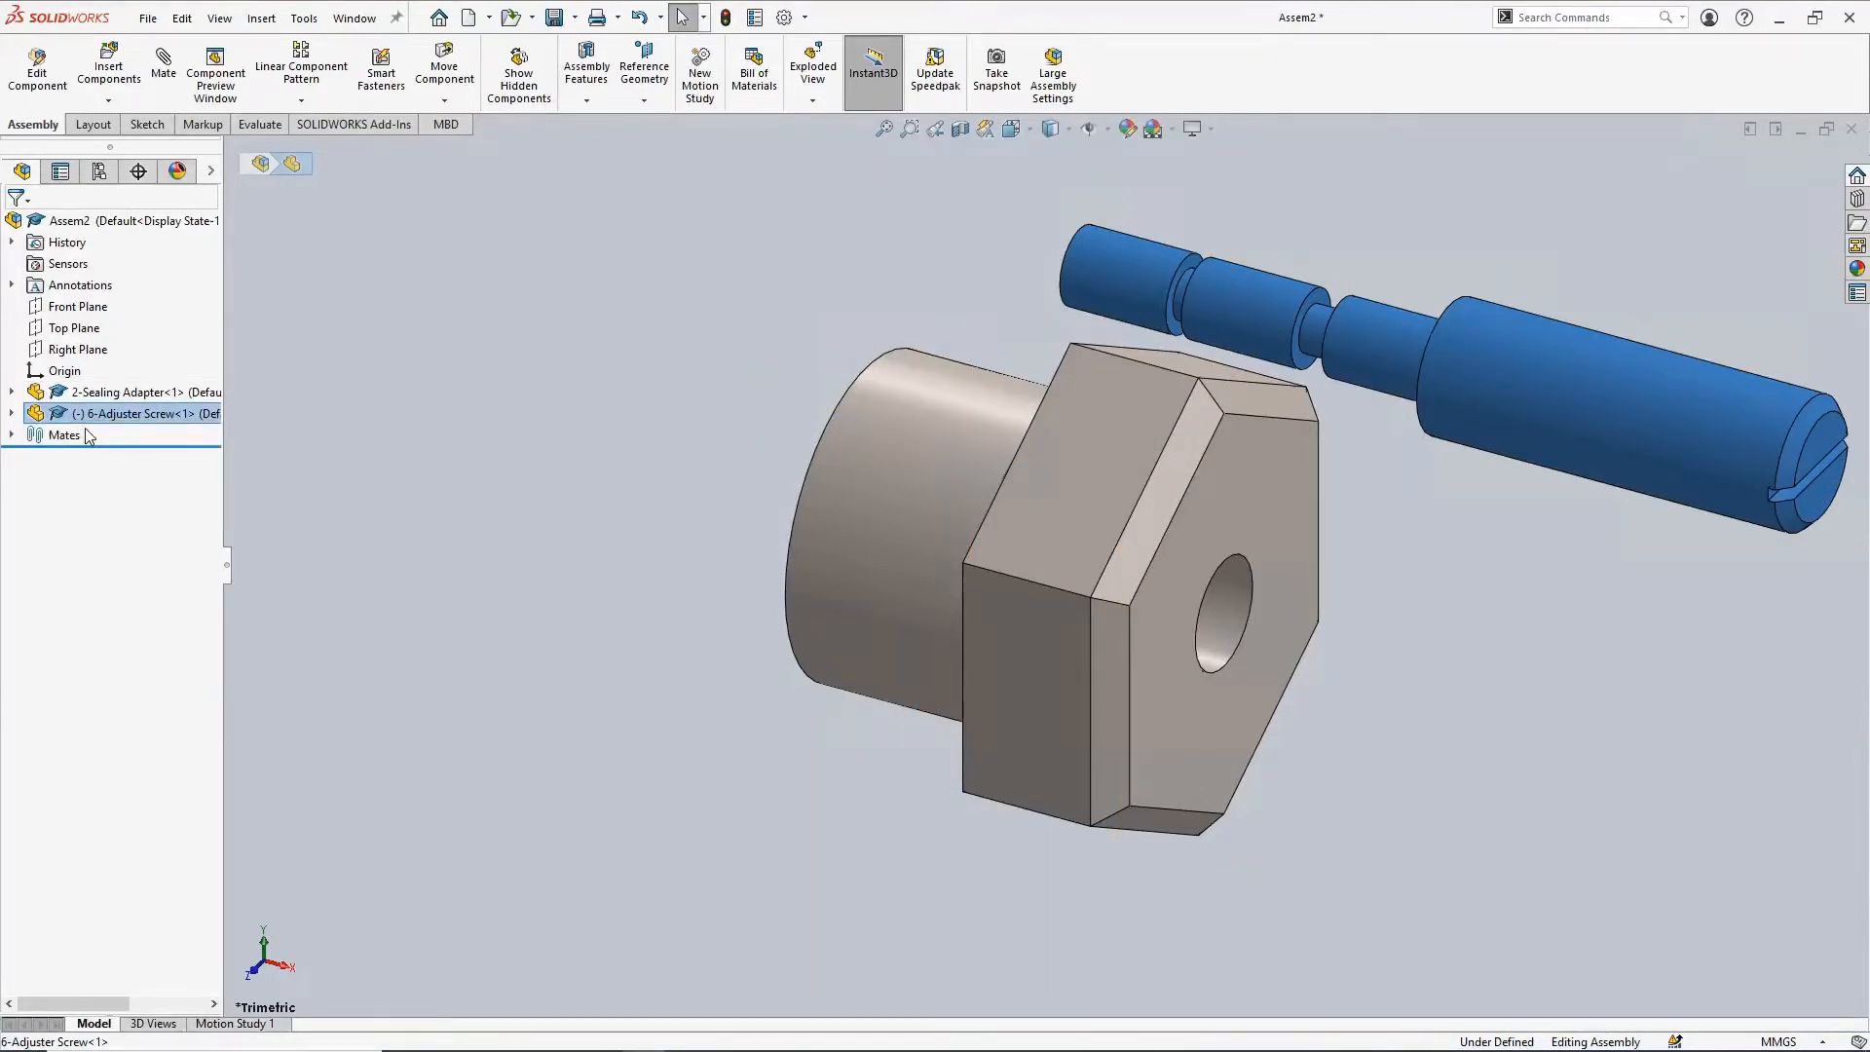
click(598, 475)
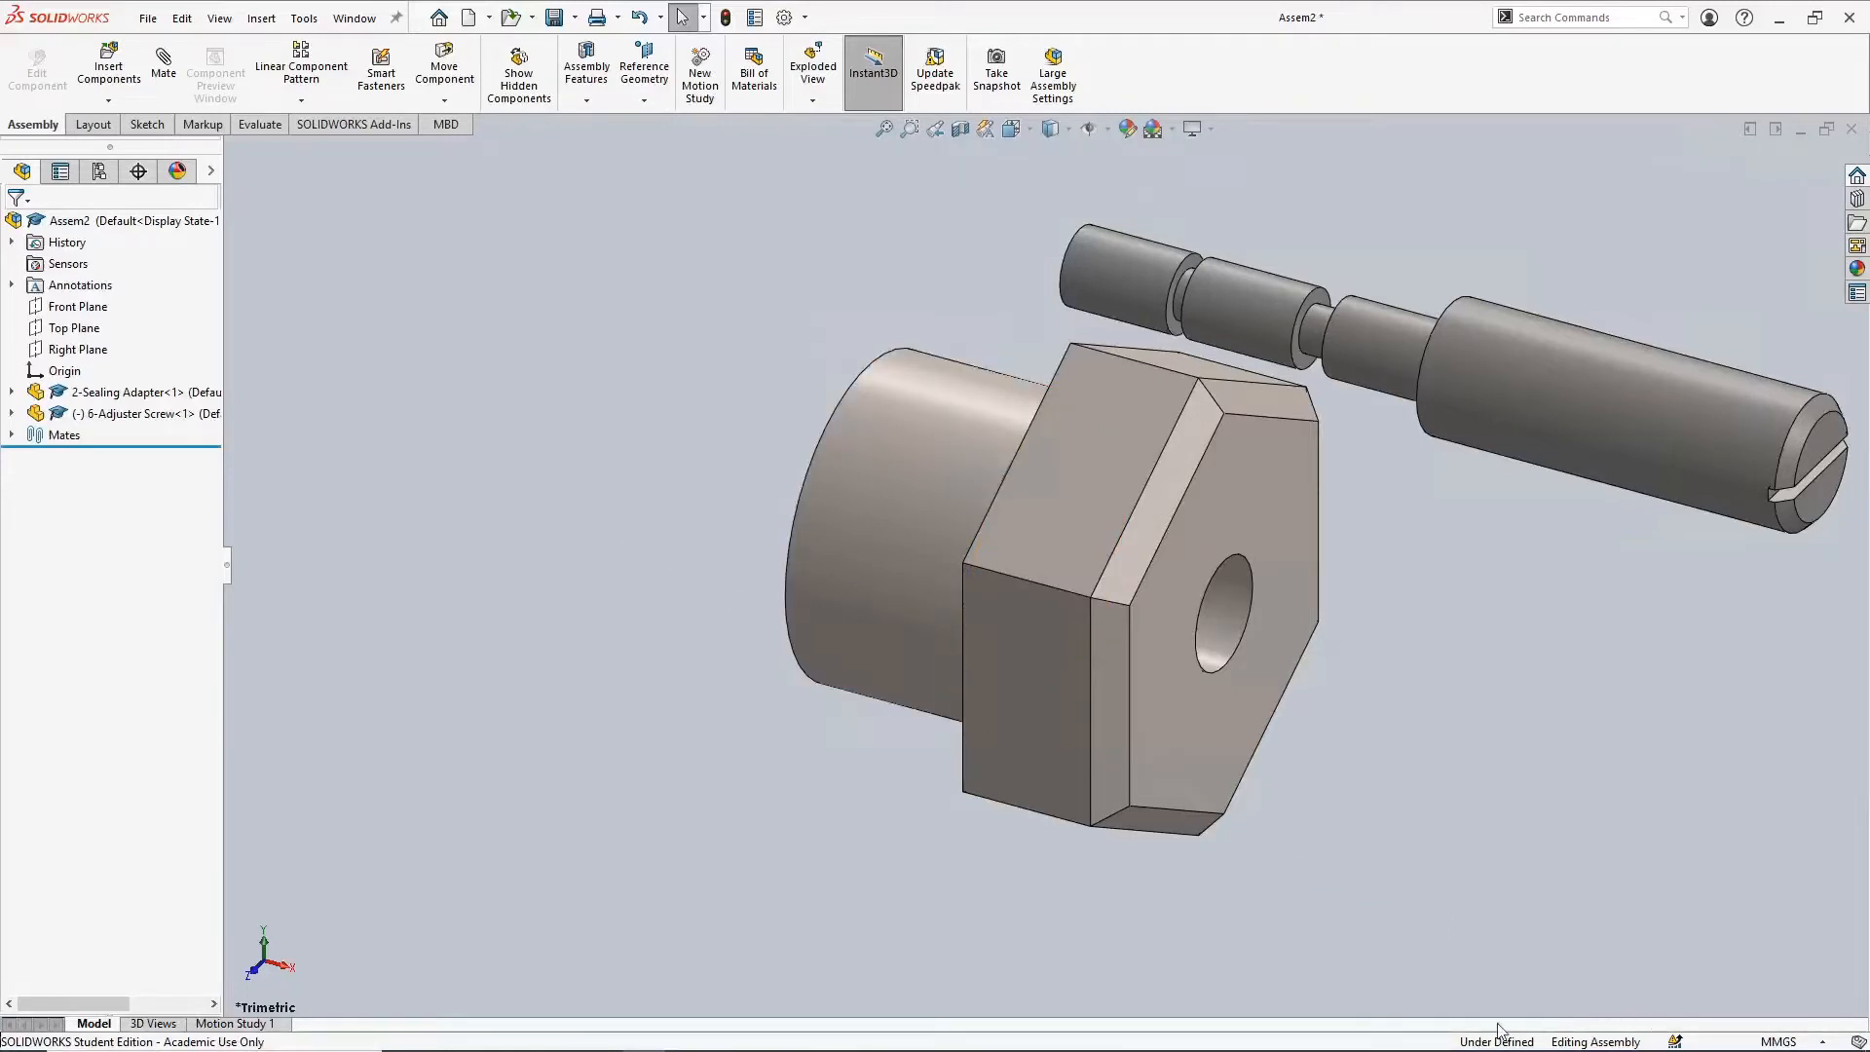
mouse_move(1599, 1045)
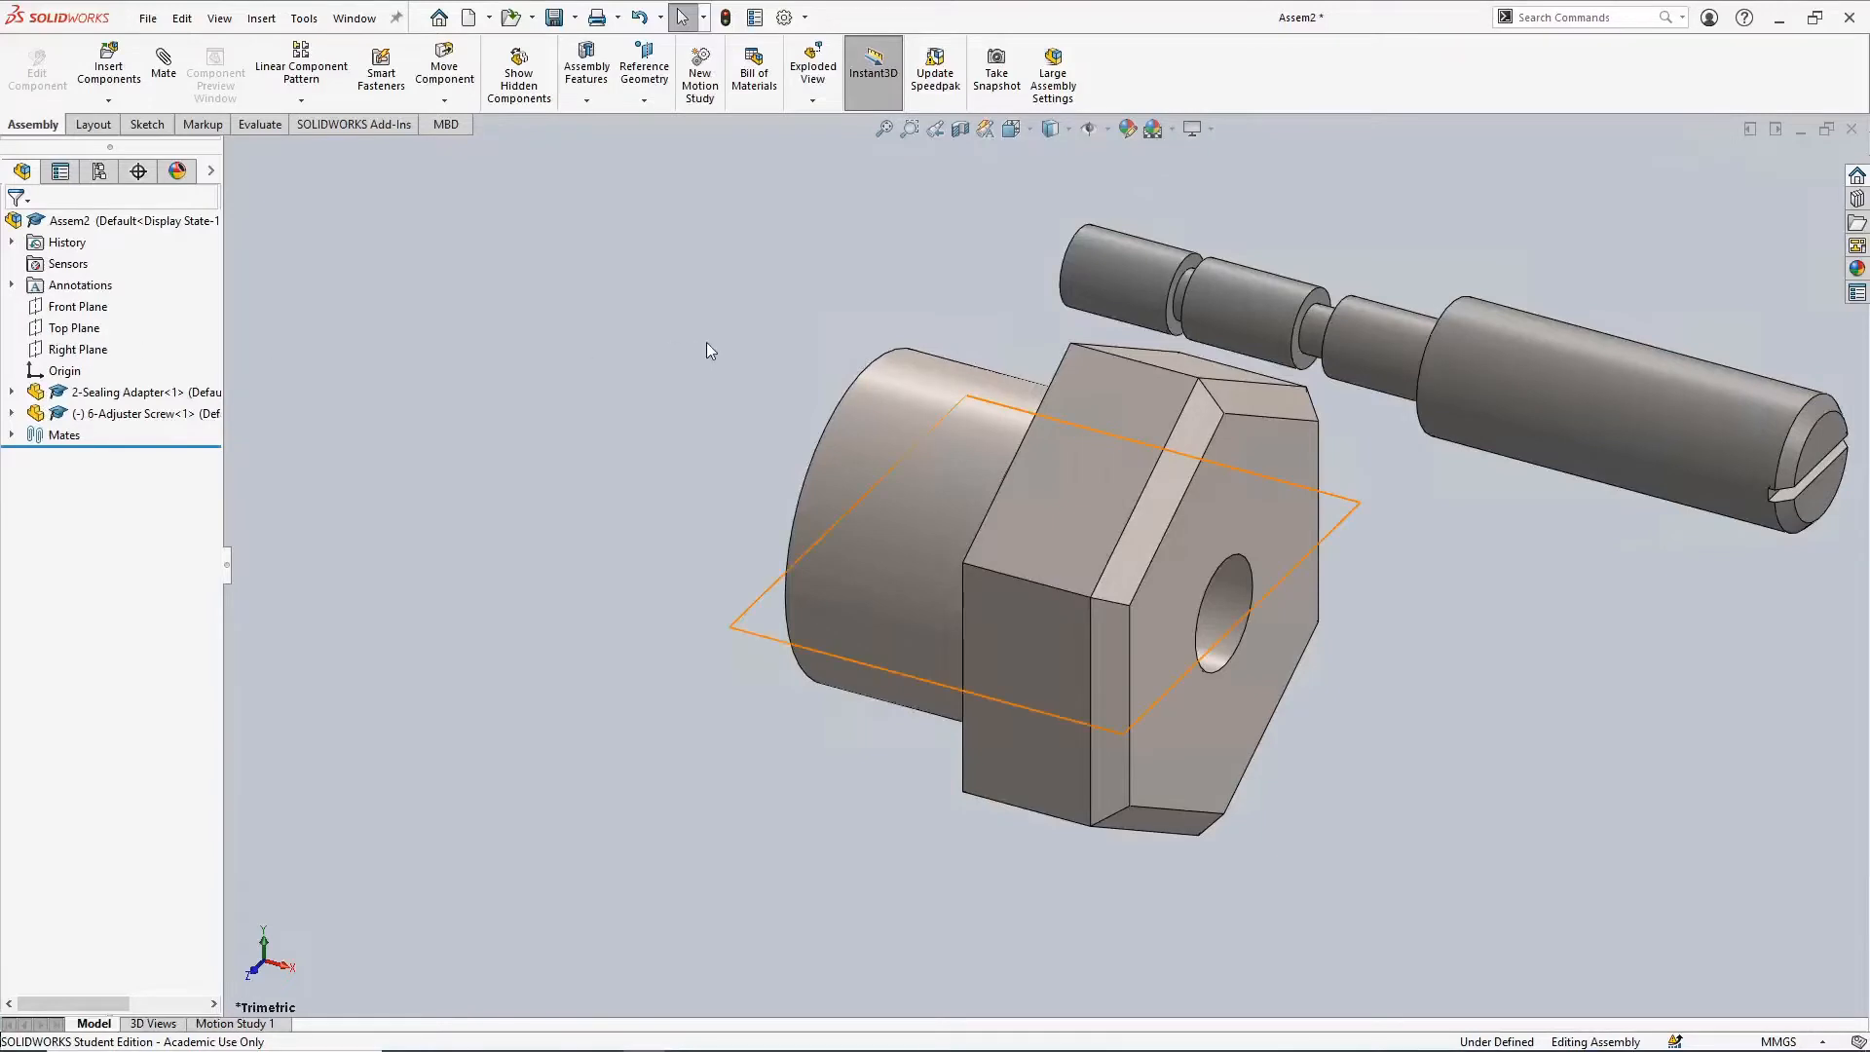
Add a concentric mate between the 6-Adjuster Screw's large cylindrical face and the central hole of the 2-Sealing Adapter
click(168, 91)
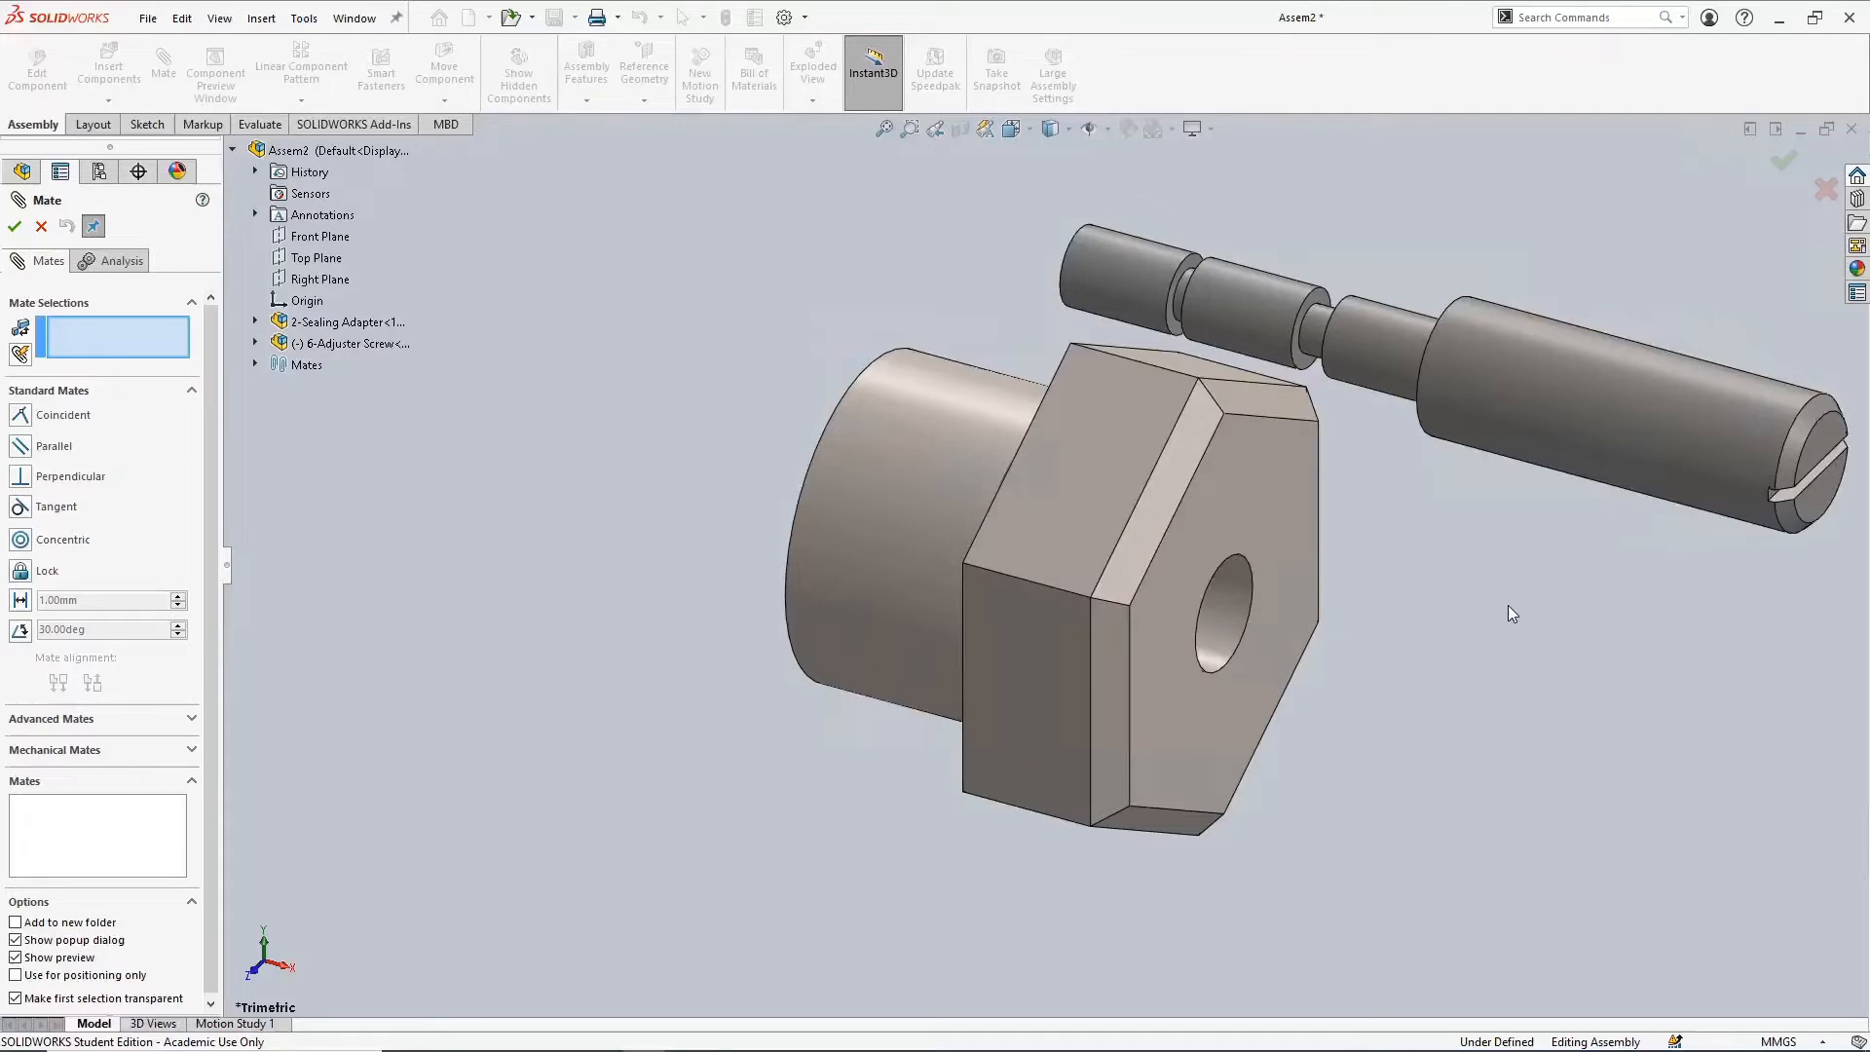
click(1556, 392)
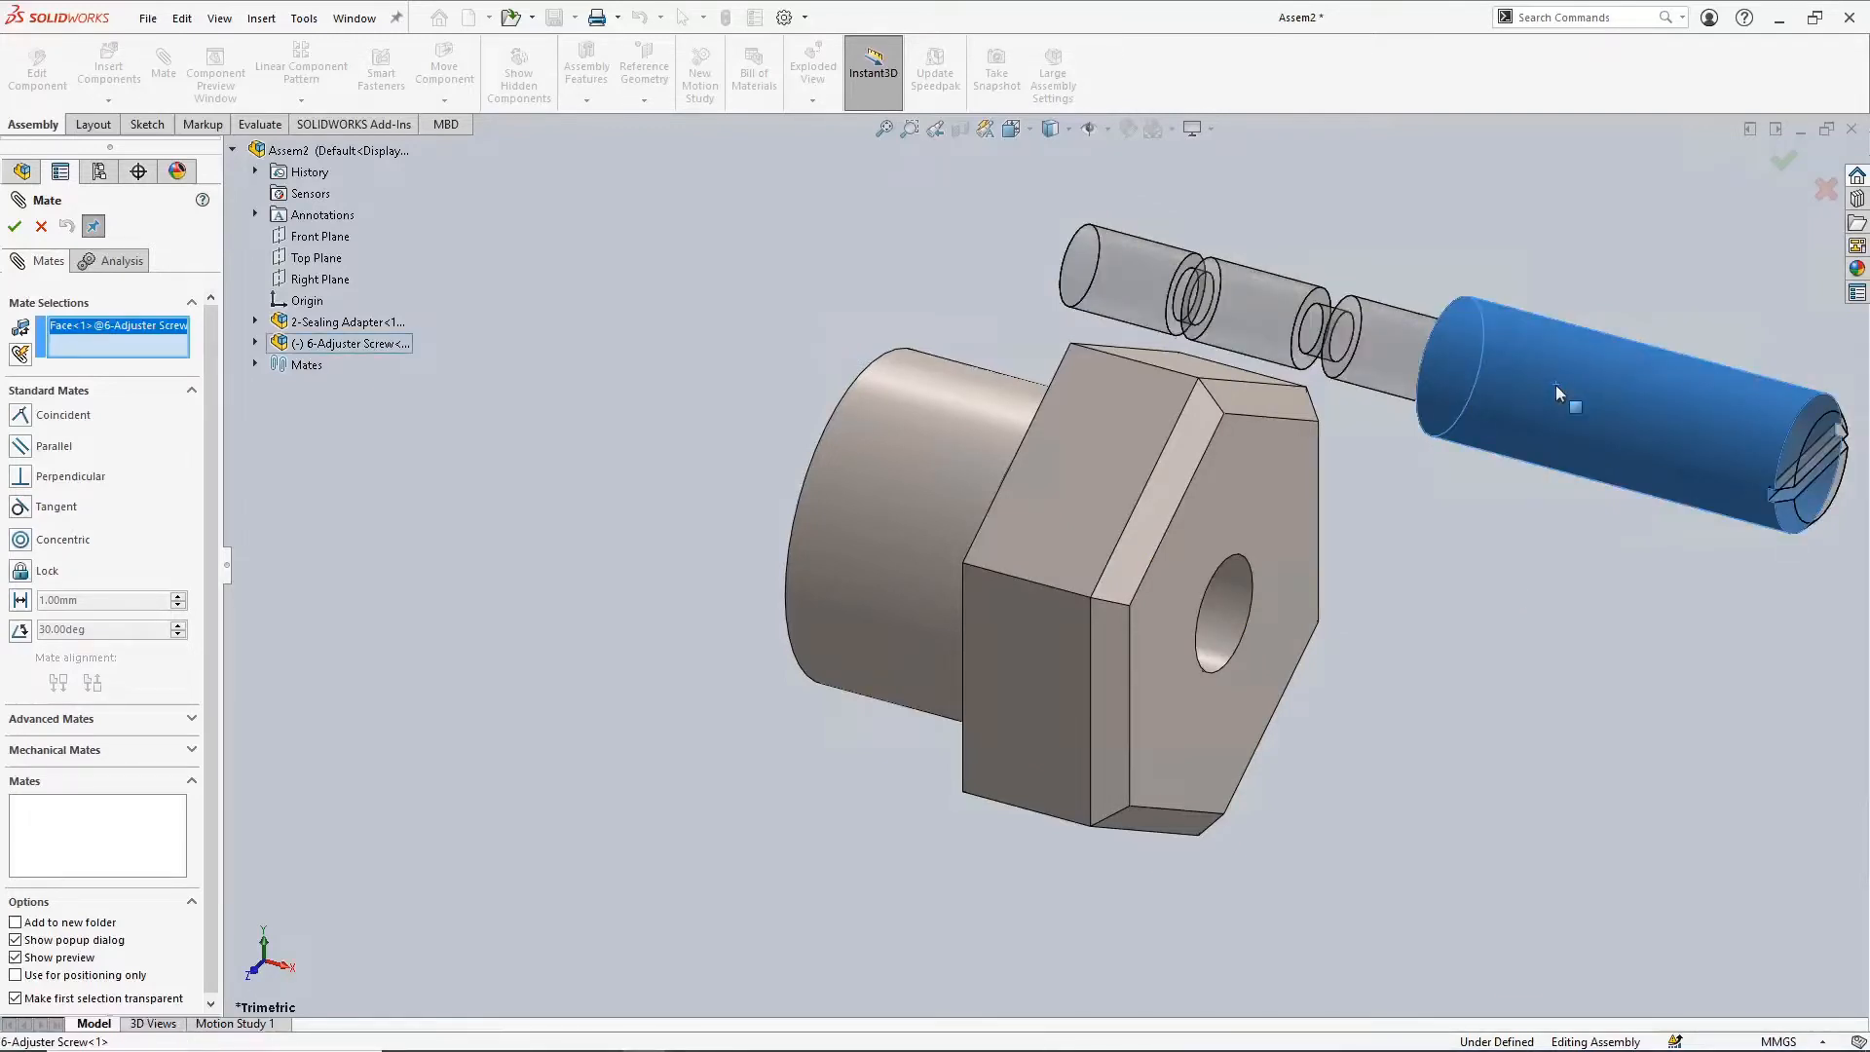
click(1232, 624)
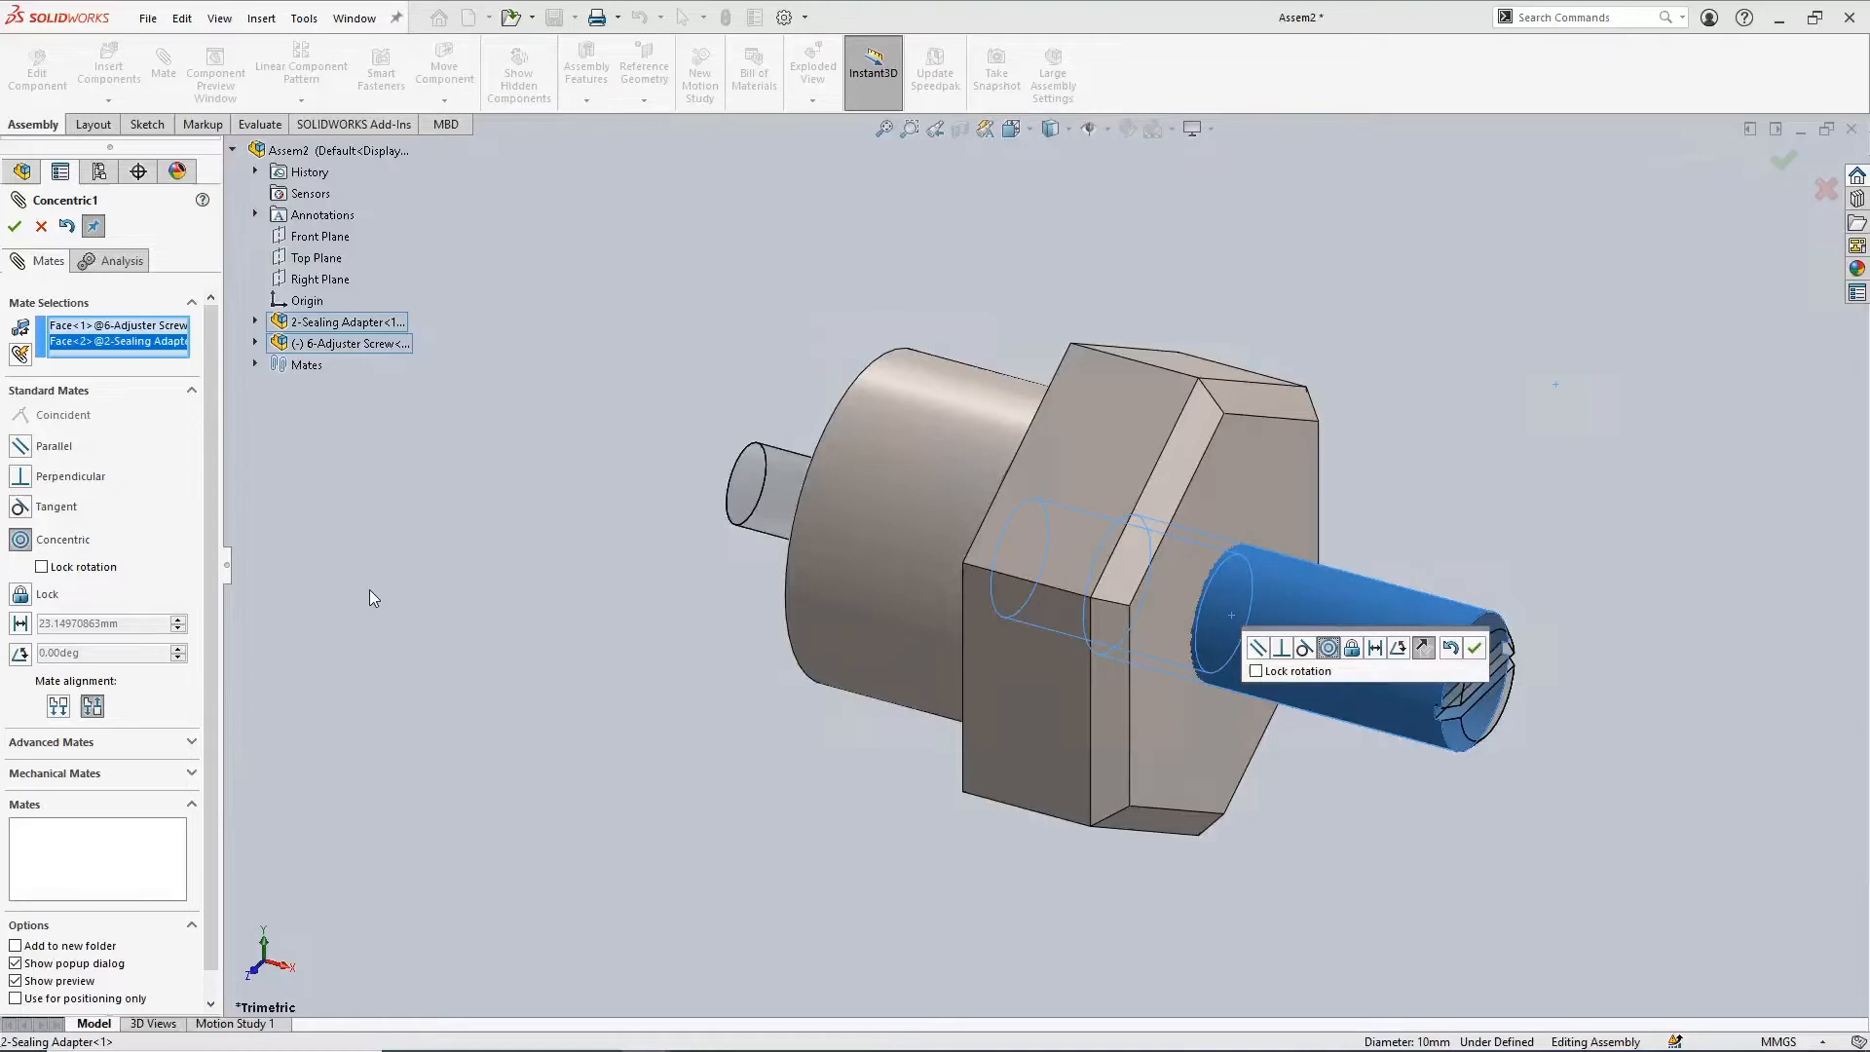
click(15, 228)
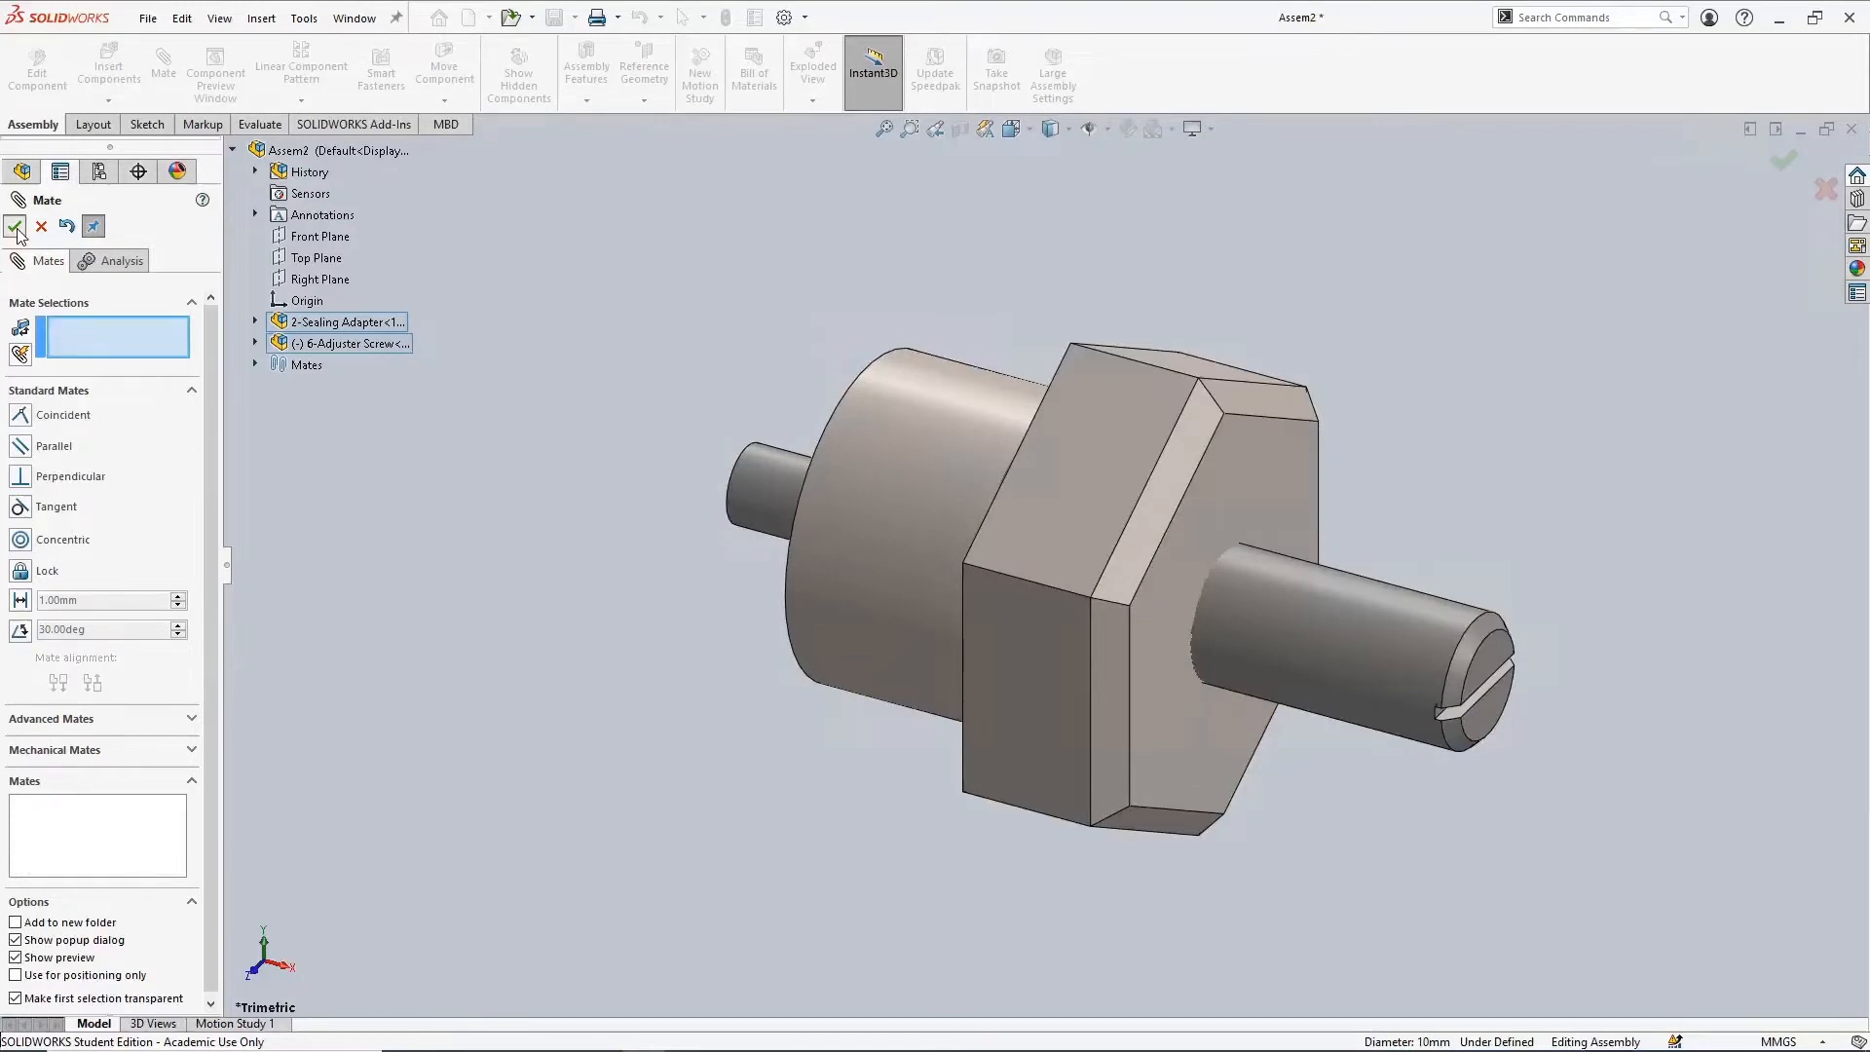
click(15, 228)
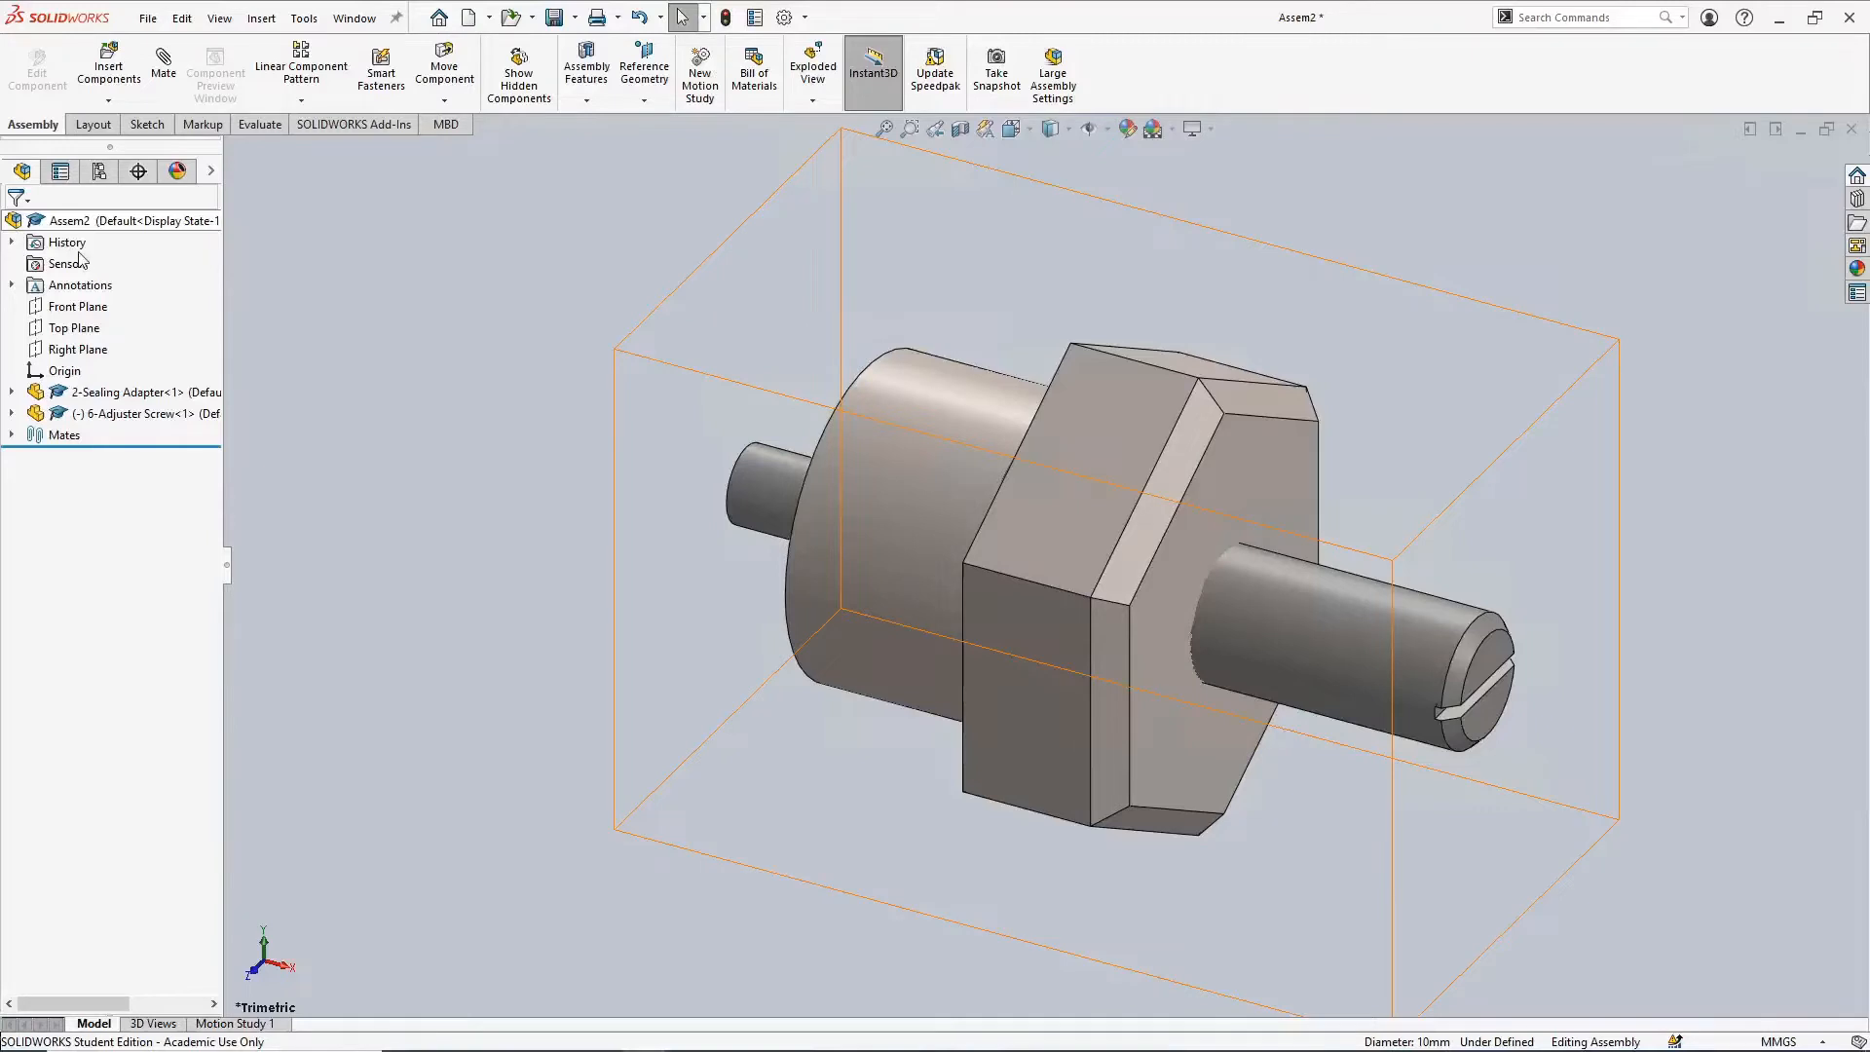
key(z)
key(z)
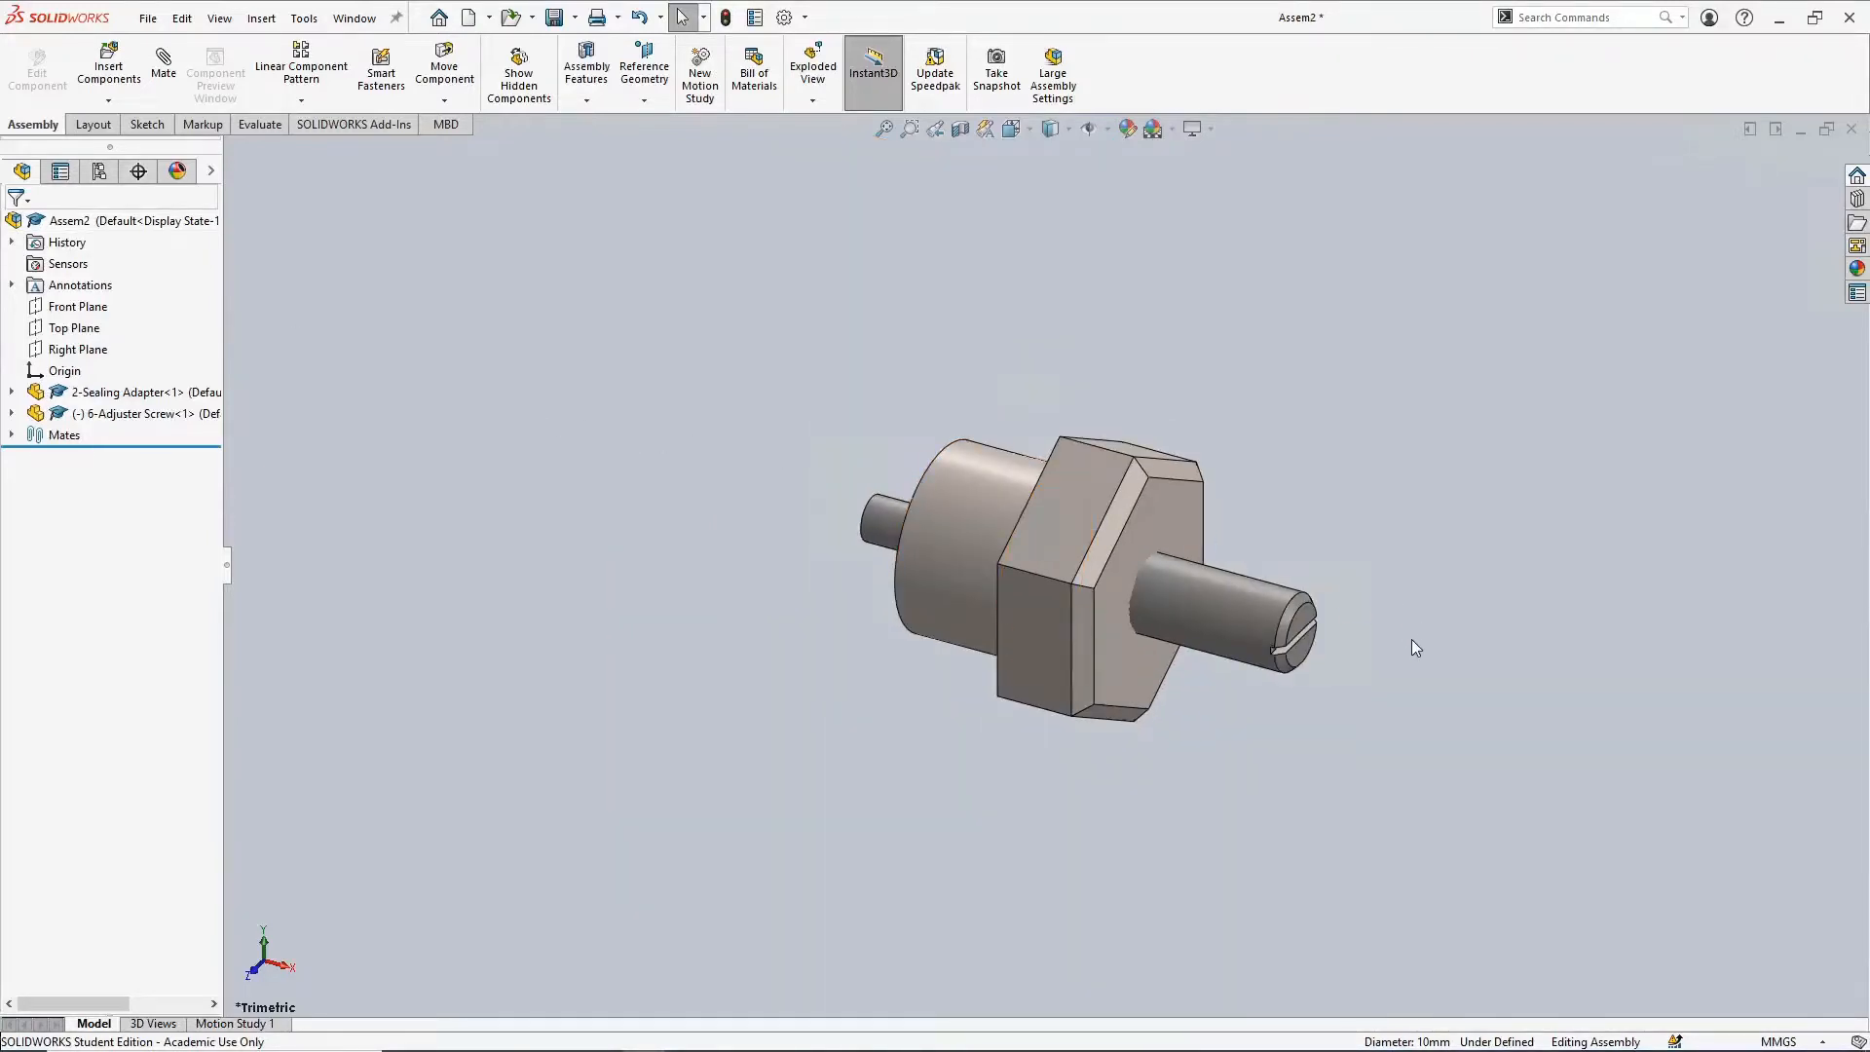
scroll(1411, 647, down, 2)
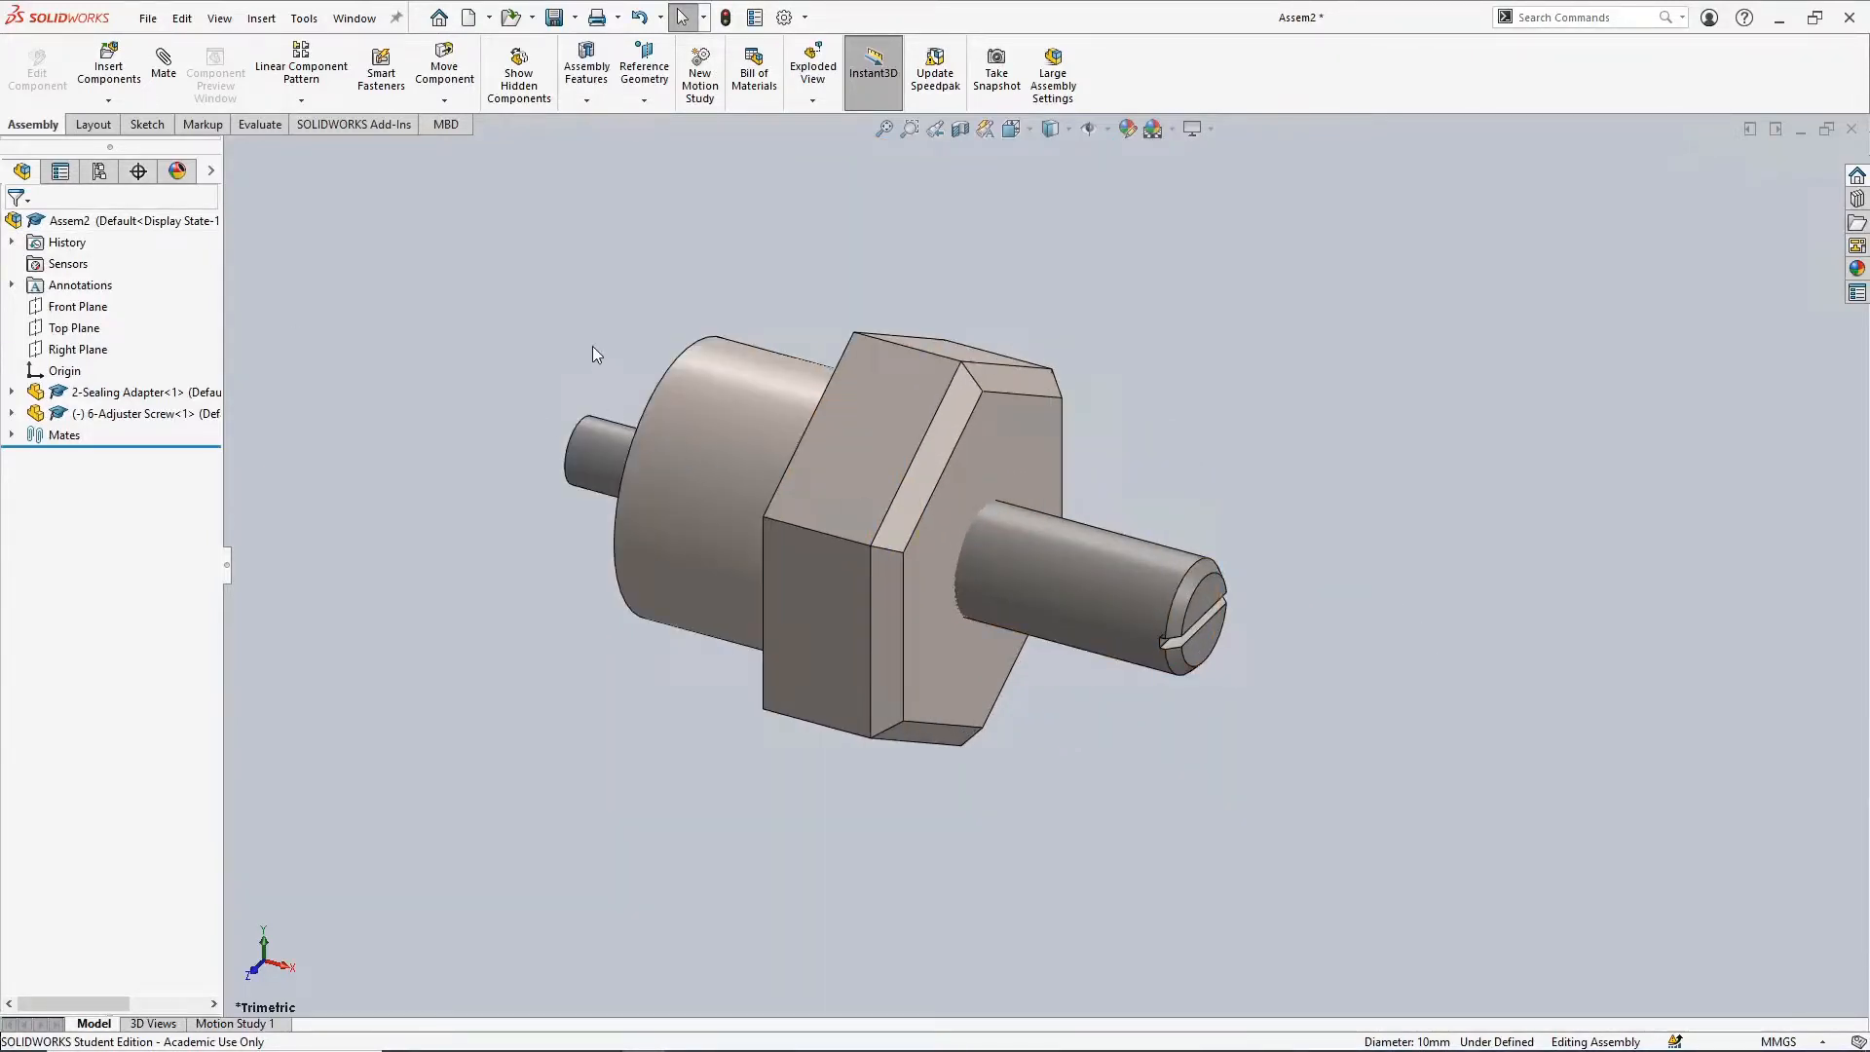
Slide the 6-Adjuster Screw along its axis, partly out of the hexagonal end of the 2-Sealing Adapter
ctrl+middle_drag(593, 346, 610, 348)
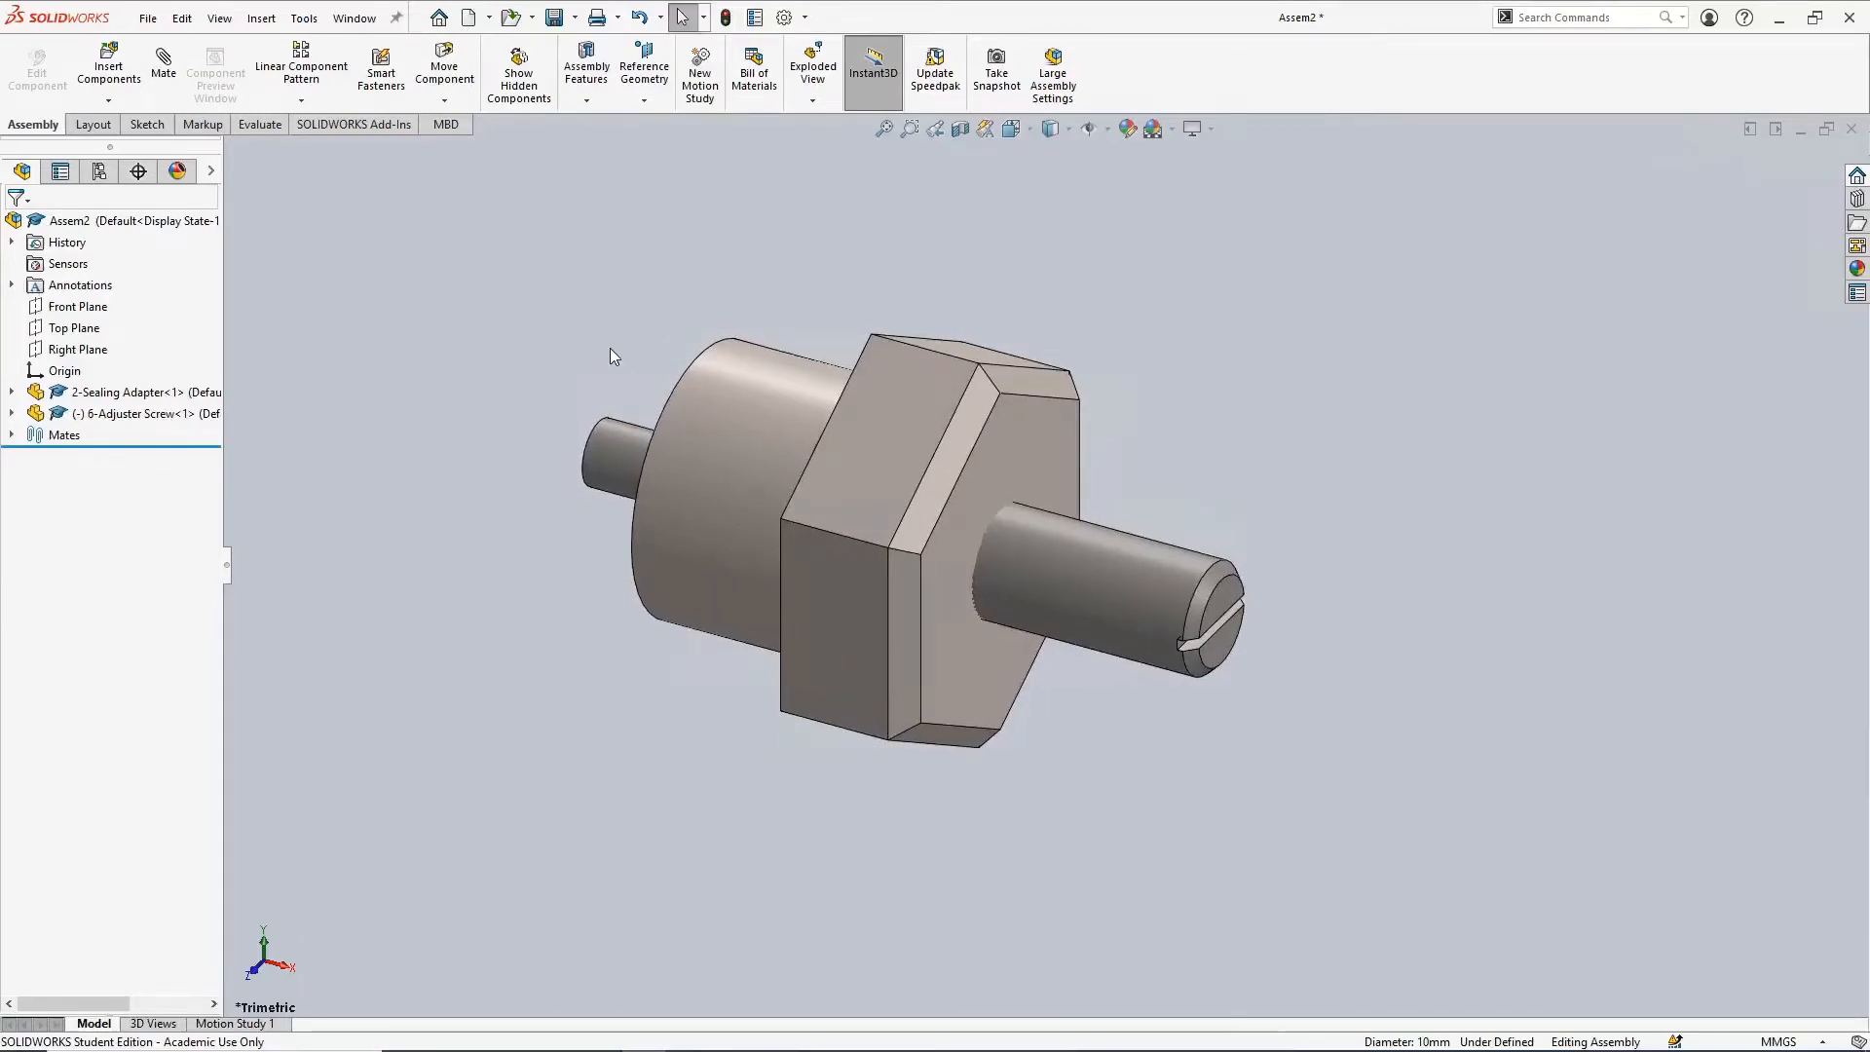
click(1130, 599)
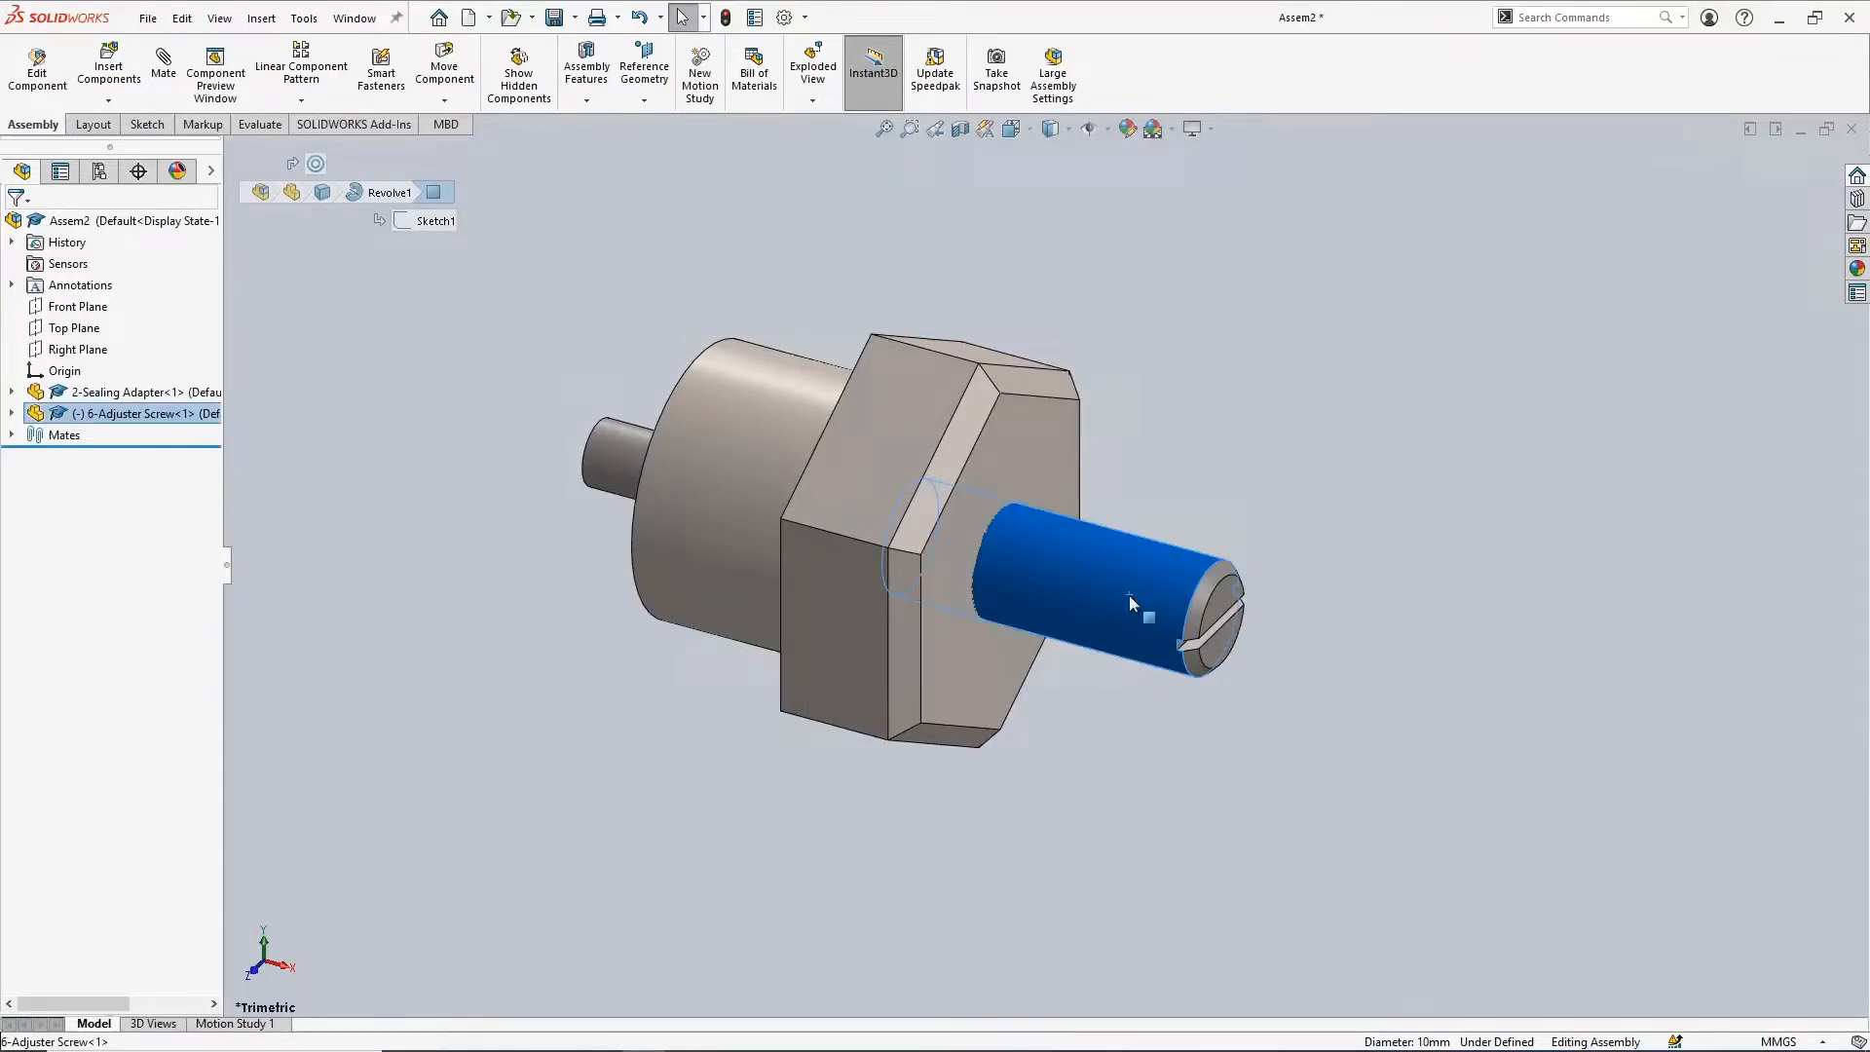
drag(1131, 594, 1388, 677)
key(Escape)
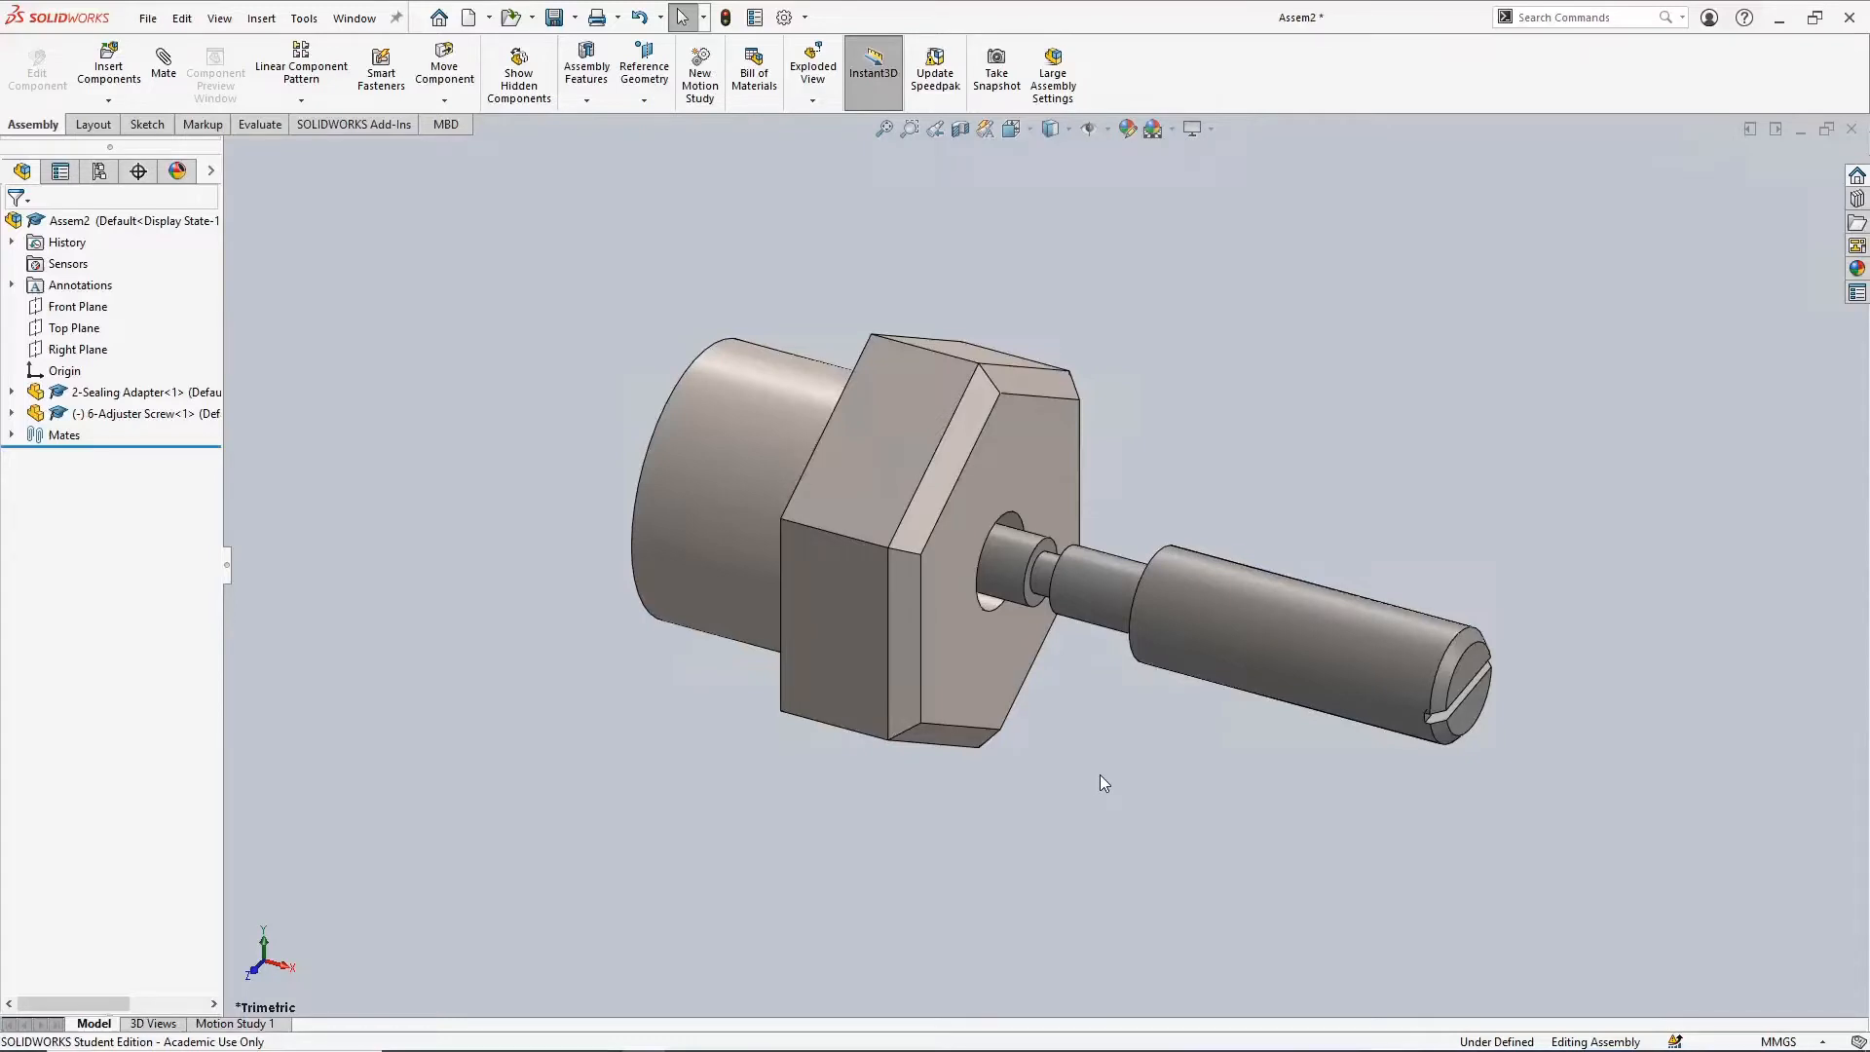
Examine the 6-Adjuster Screw's annular shoulder face and the internal step face inside the 2-Sealing Adapter's hole
middle_drag(1120, 748, 1235, 753)
click(1176, 558)
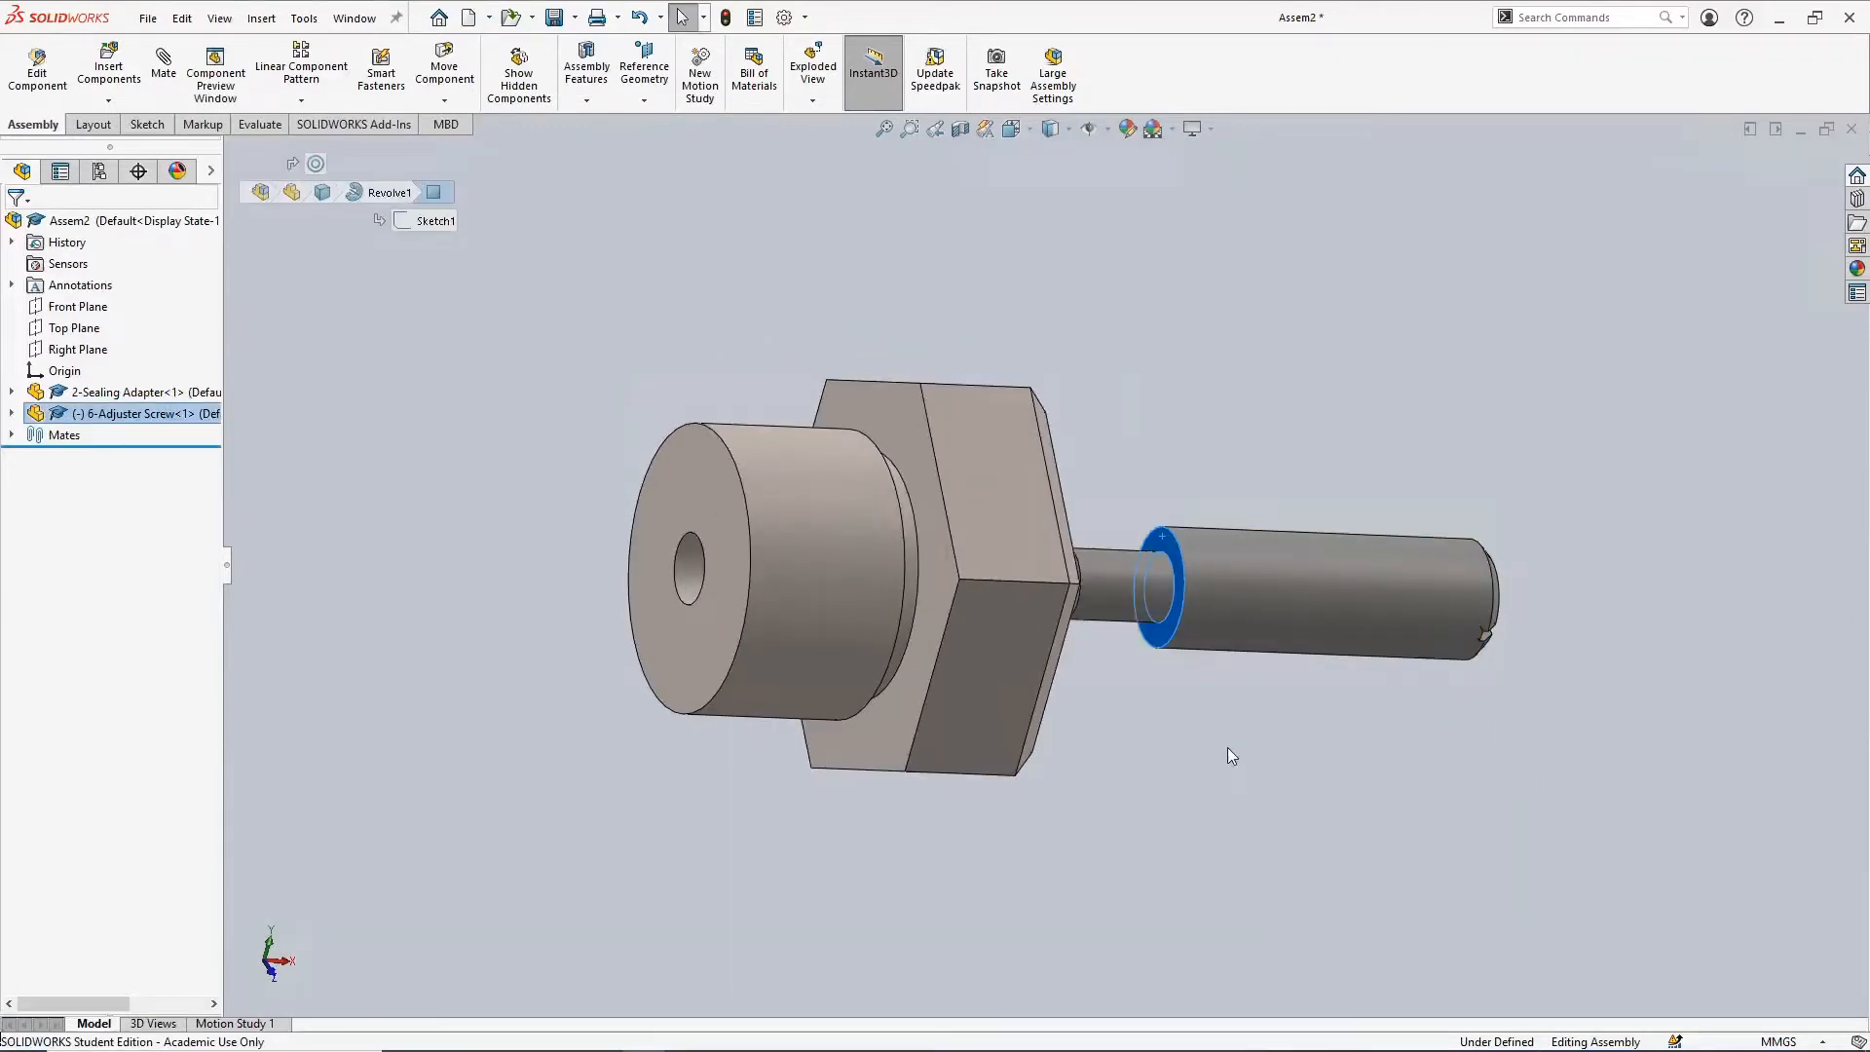
click(1227, 747)
middle_drag(1228, 747, 981, 764)
scroll(1061, 510, down, 3)
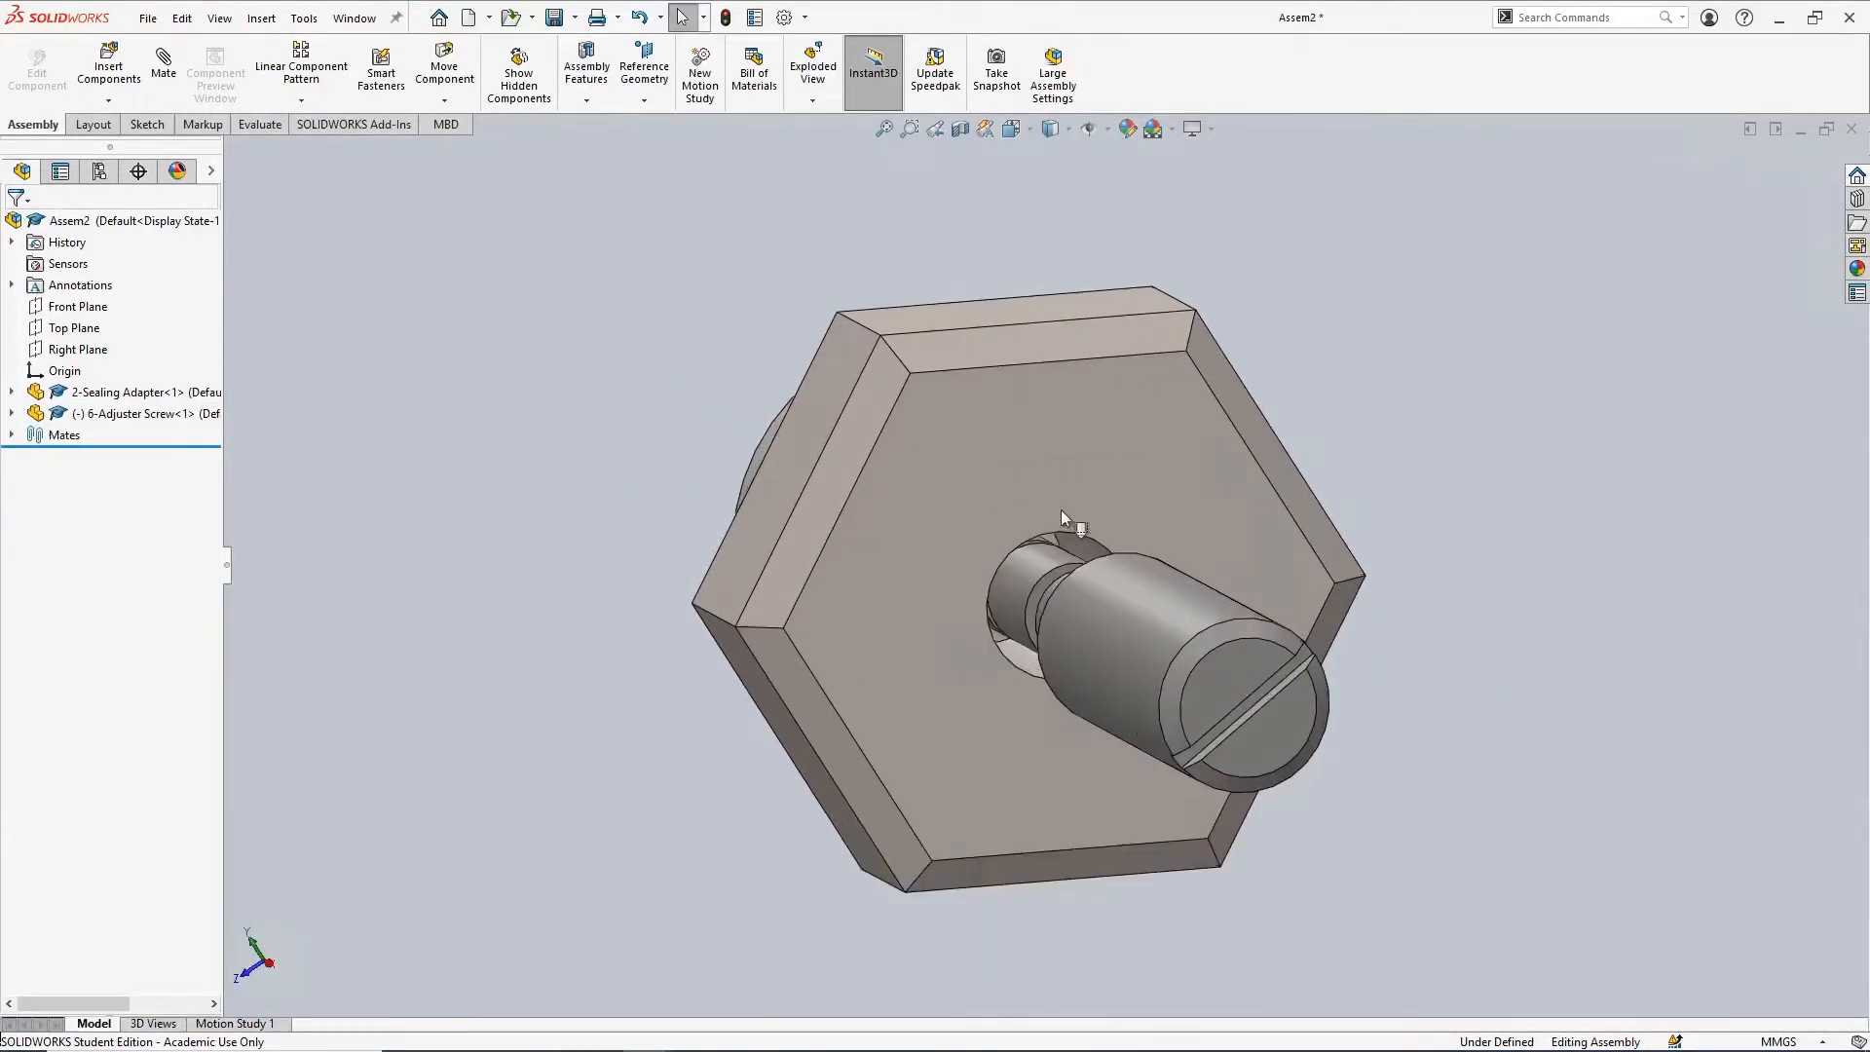
scroll(1061, 510, down, 3)
middle_drag(1035, 582, 1085, 556)
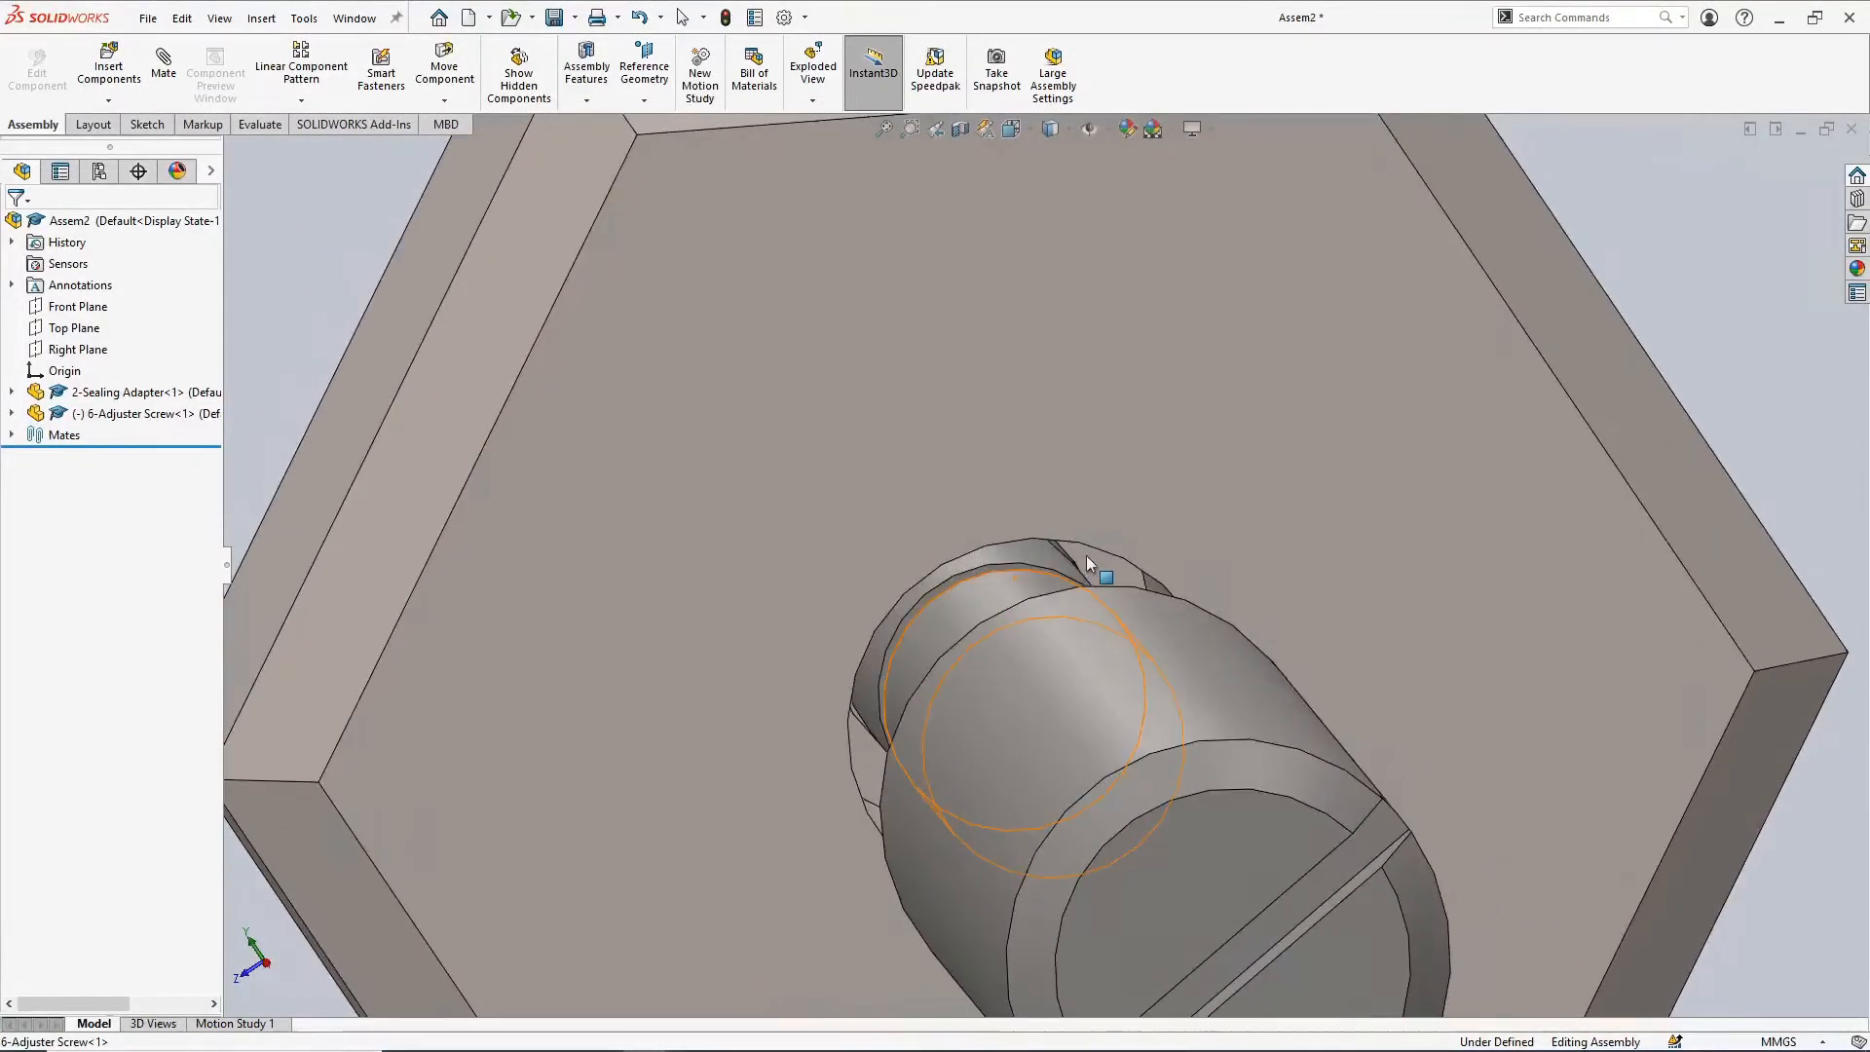
click(1087, 560)
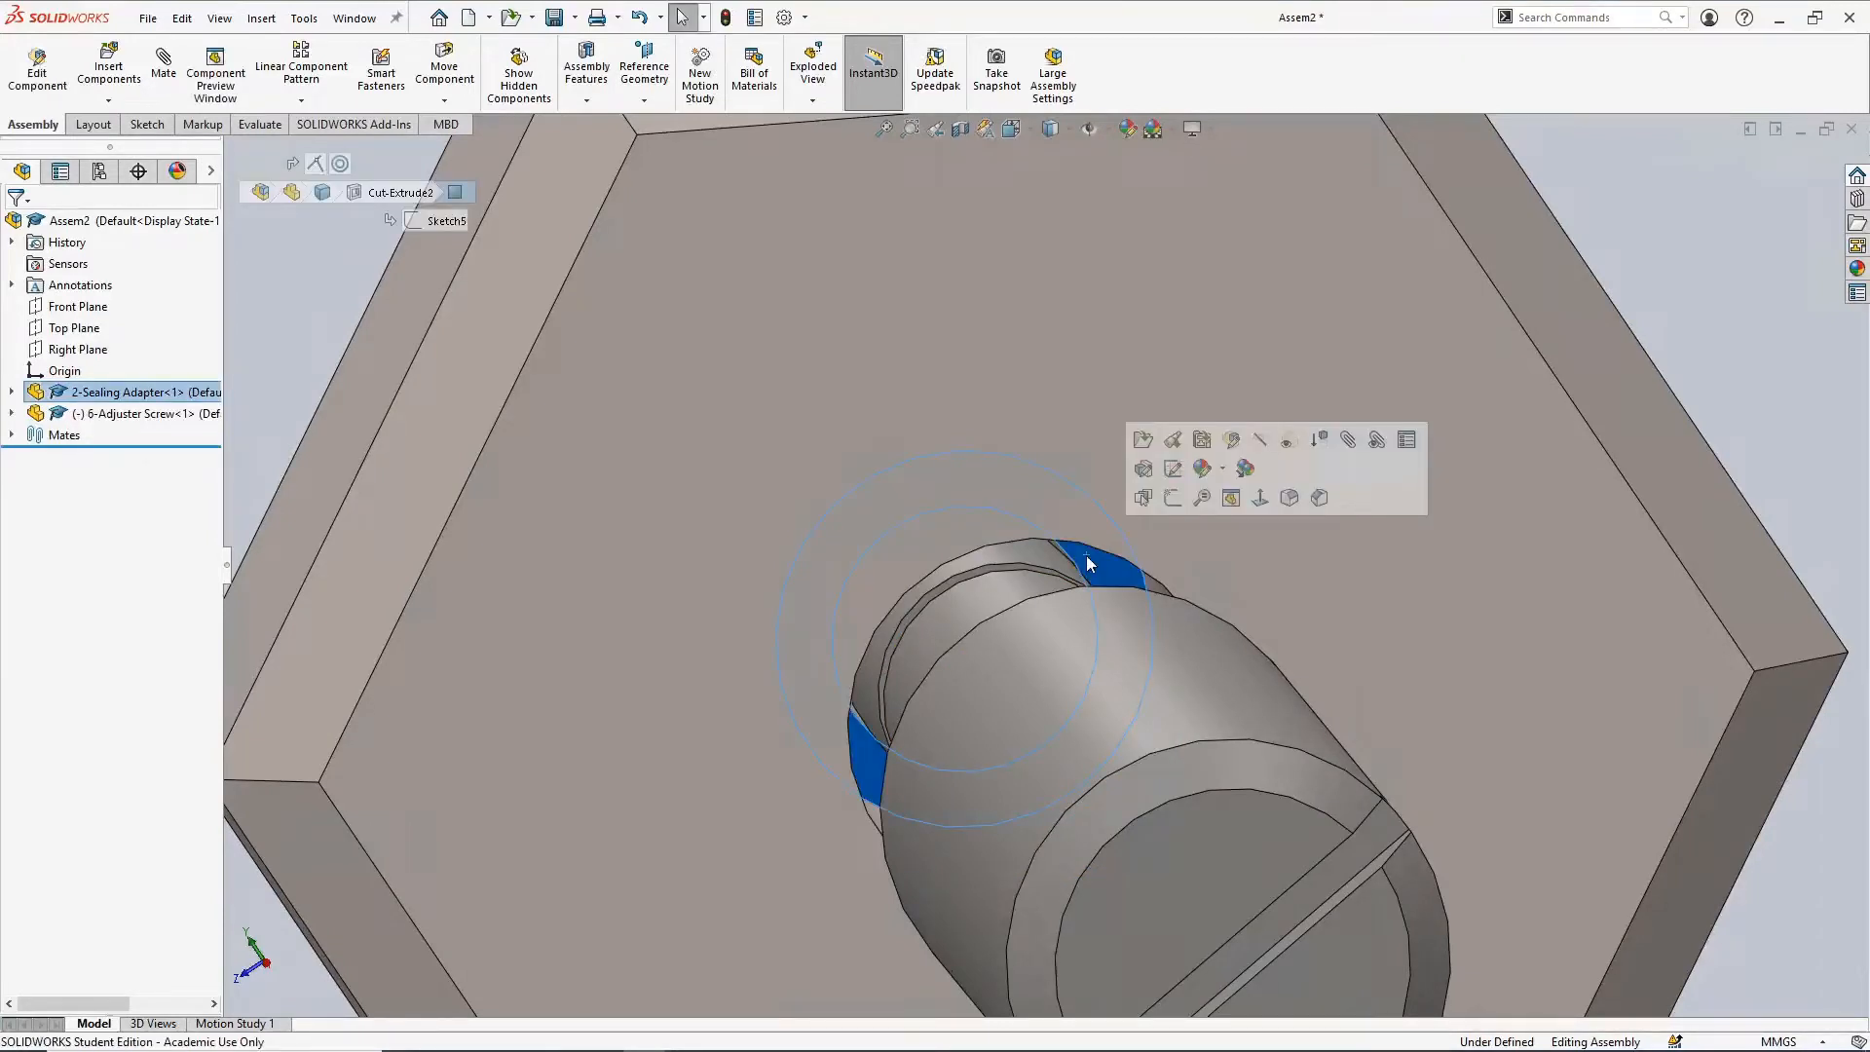
Slide the 6-Adjuster Screw back into the 2-Sealing Adapter so its thin end protrudes beyond the cylindrical end
scroll(1085, 558, up, 5)
middle_drag(1085, 558, 1327, 617)
click(1253, 485)
click(1668, 524)
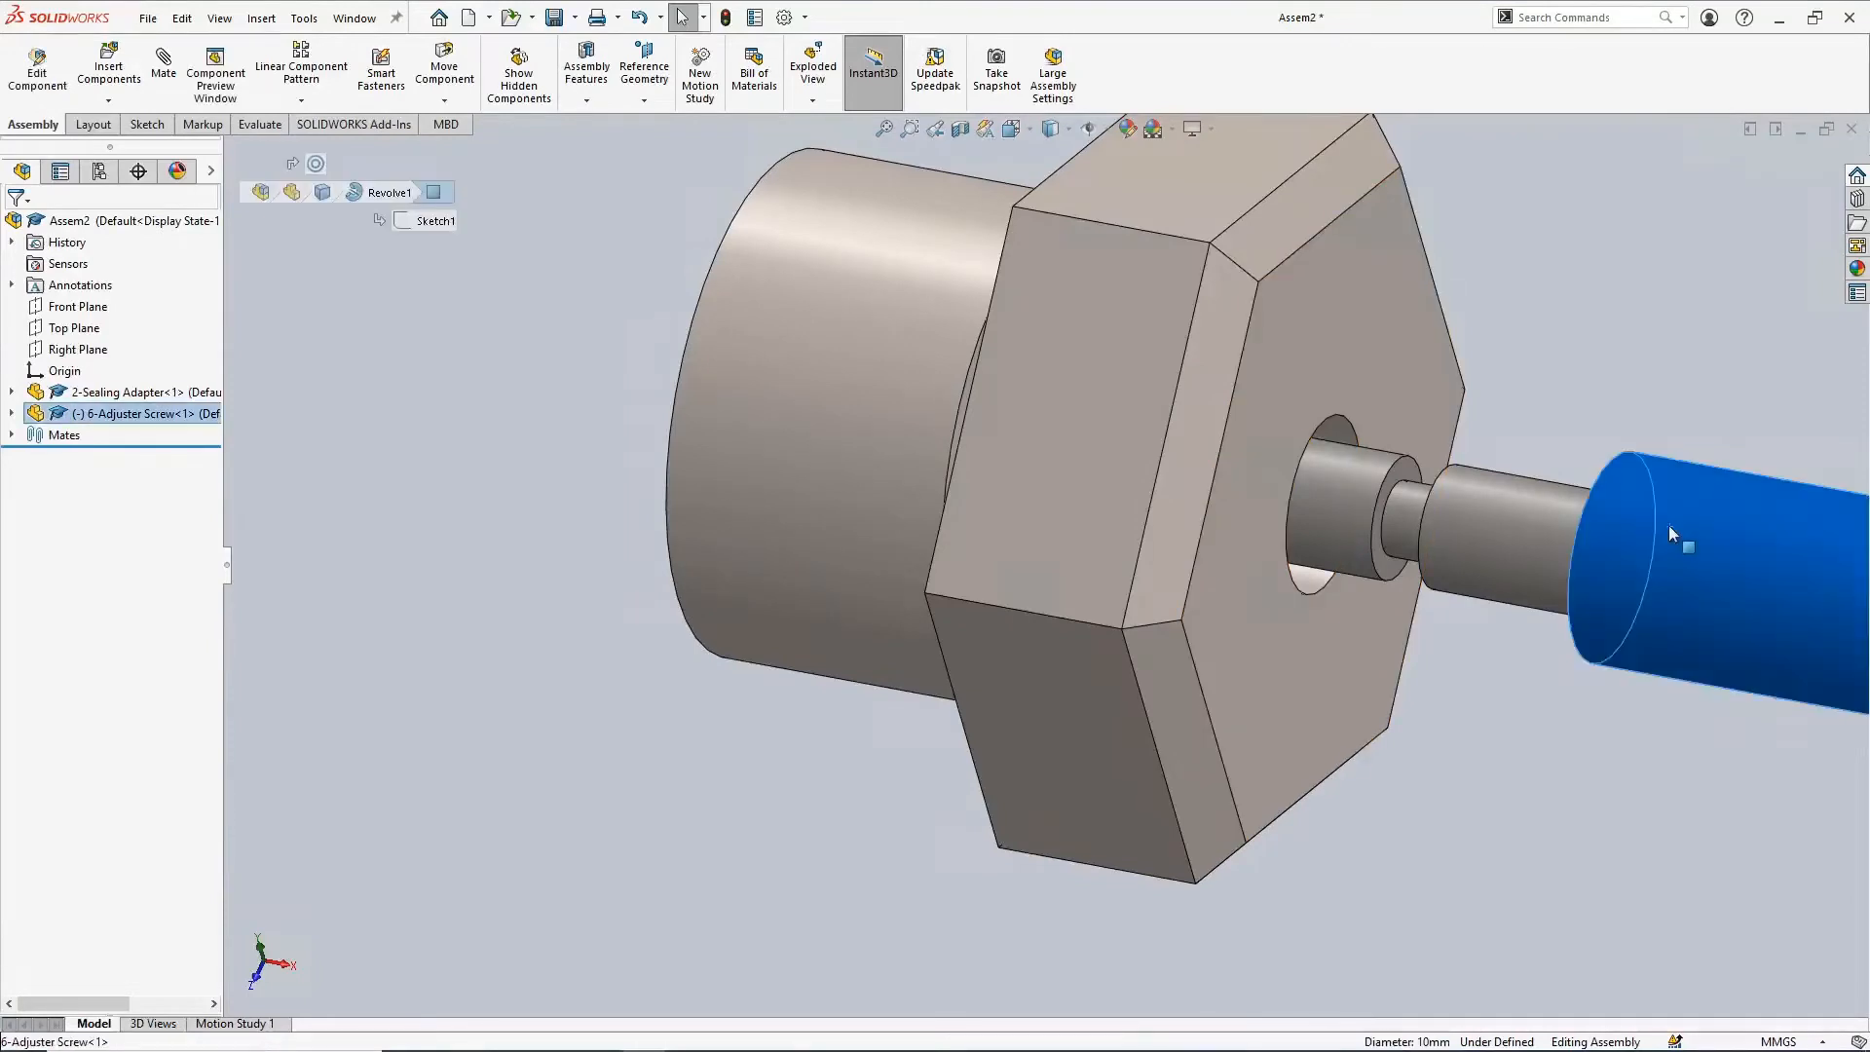
drag(1669, 525, 1178, 460)
click(1482, 722)
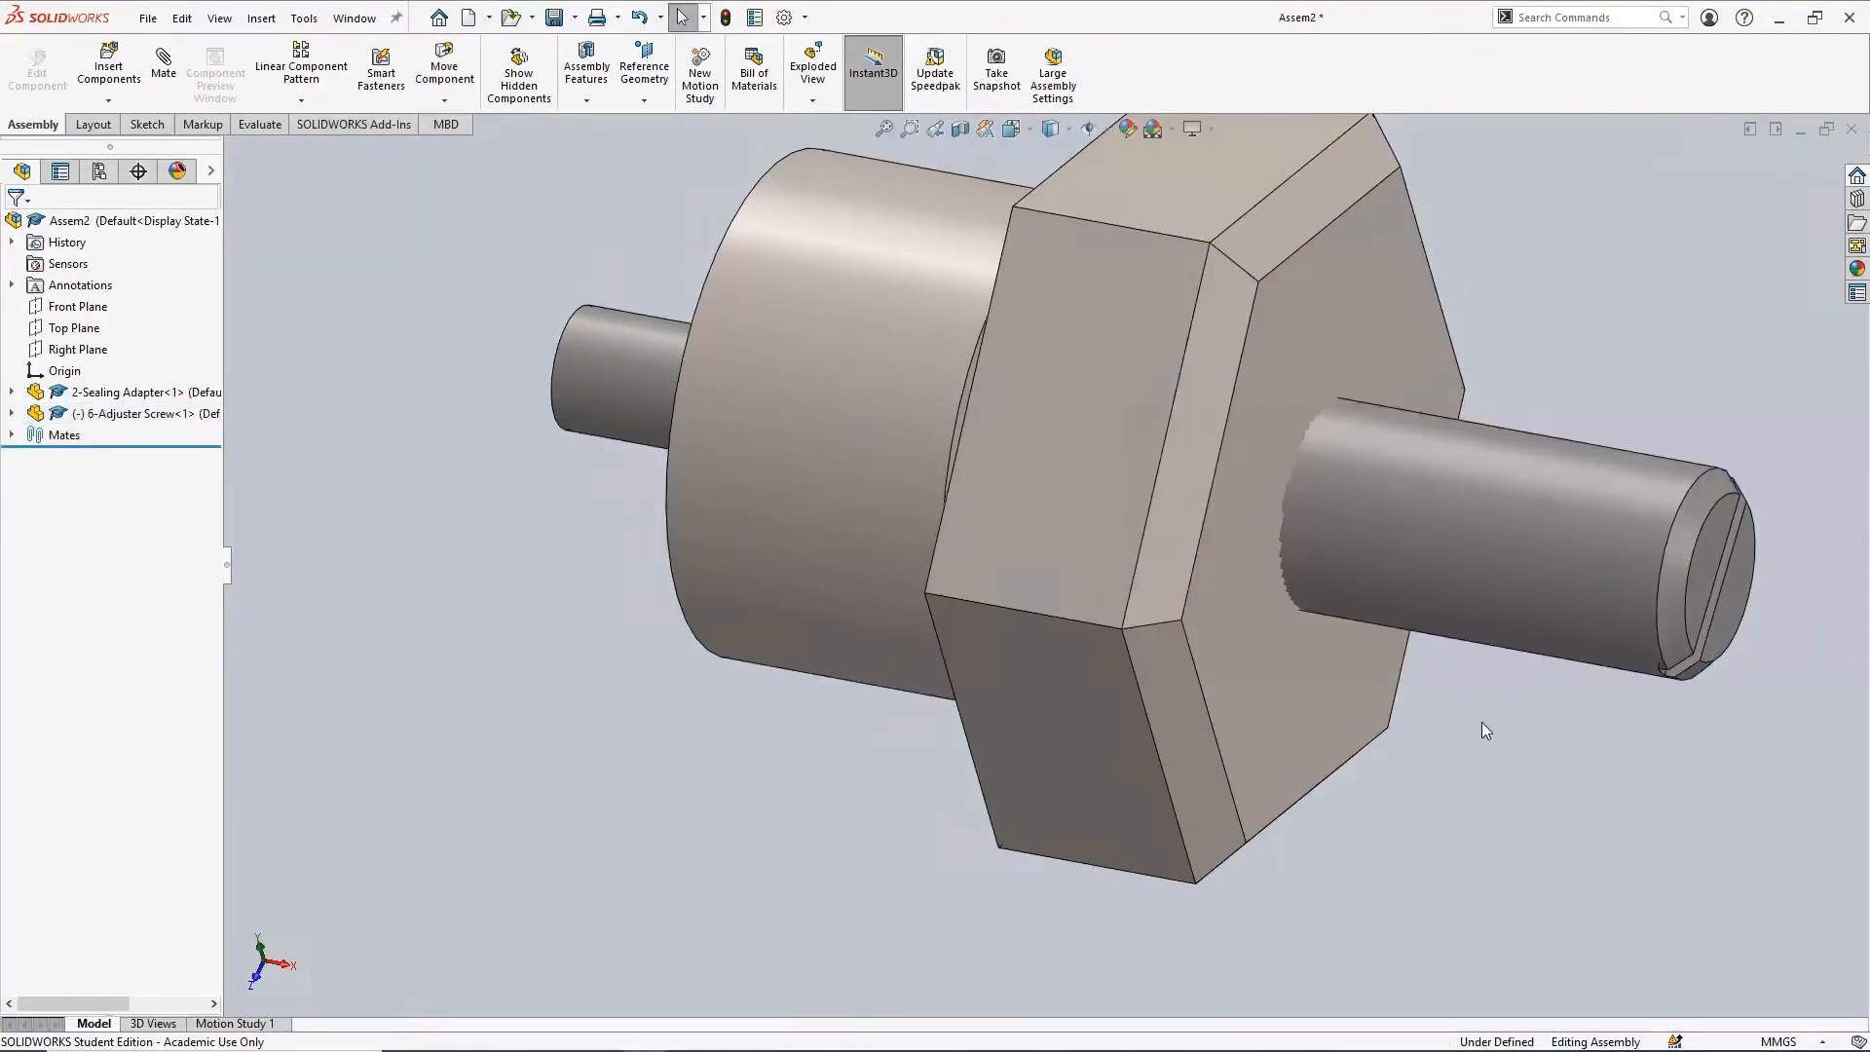
mouse_move(1481, 722)
middle_down()
mouse_move(1575, 660)
mouse_move(1637, 673)
mouse_move(1487, 710)
middle_up()
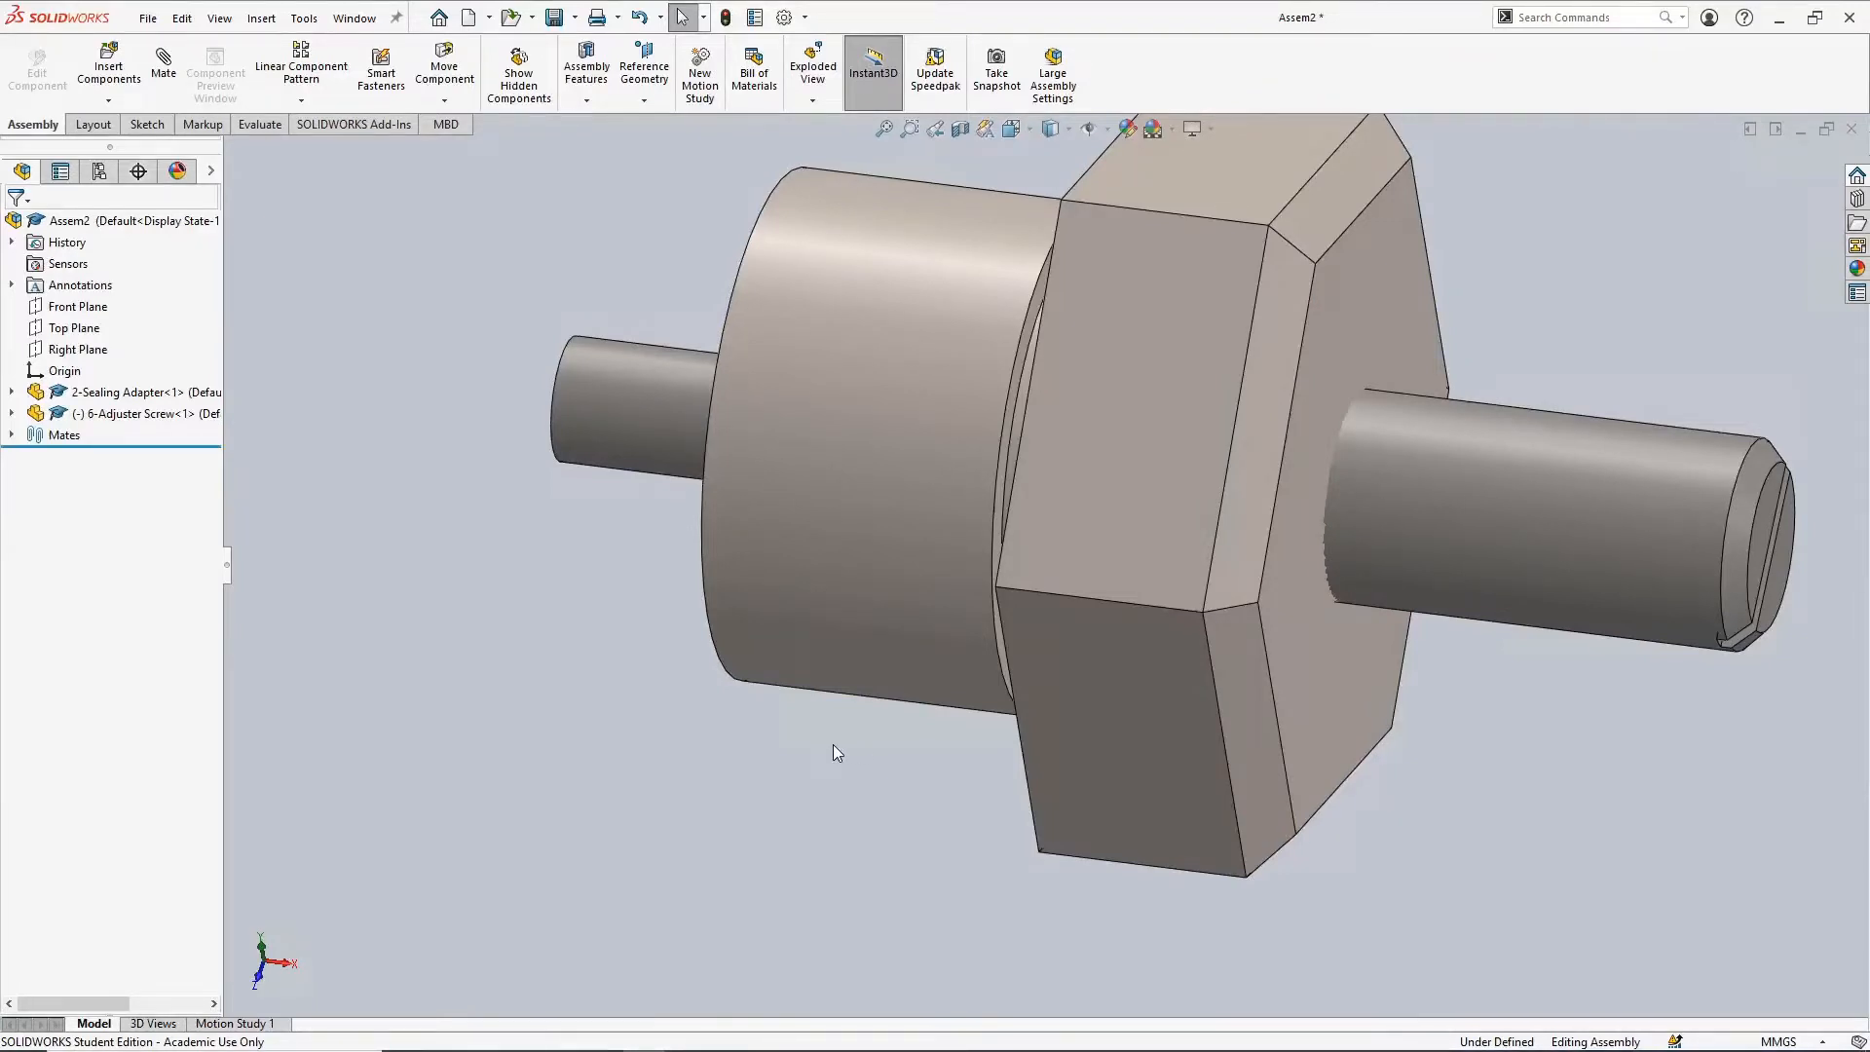
Make the 2-Sealing Adapter transparent to expose the 6-Adjuster Screw inside it
key(z)
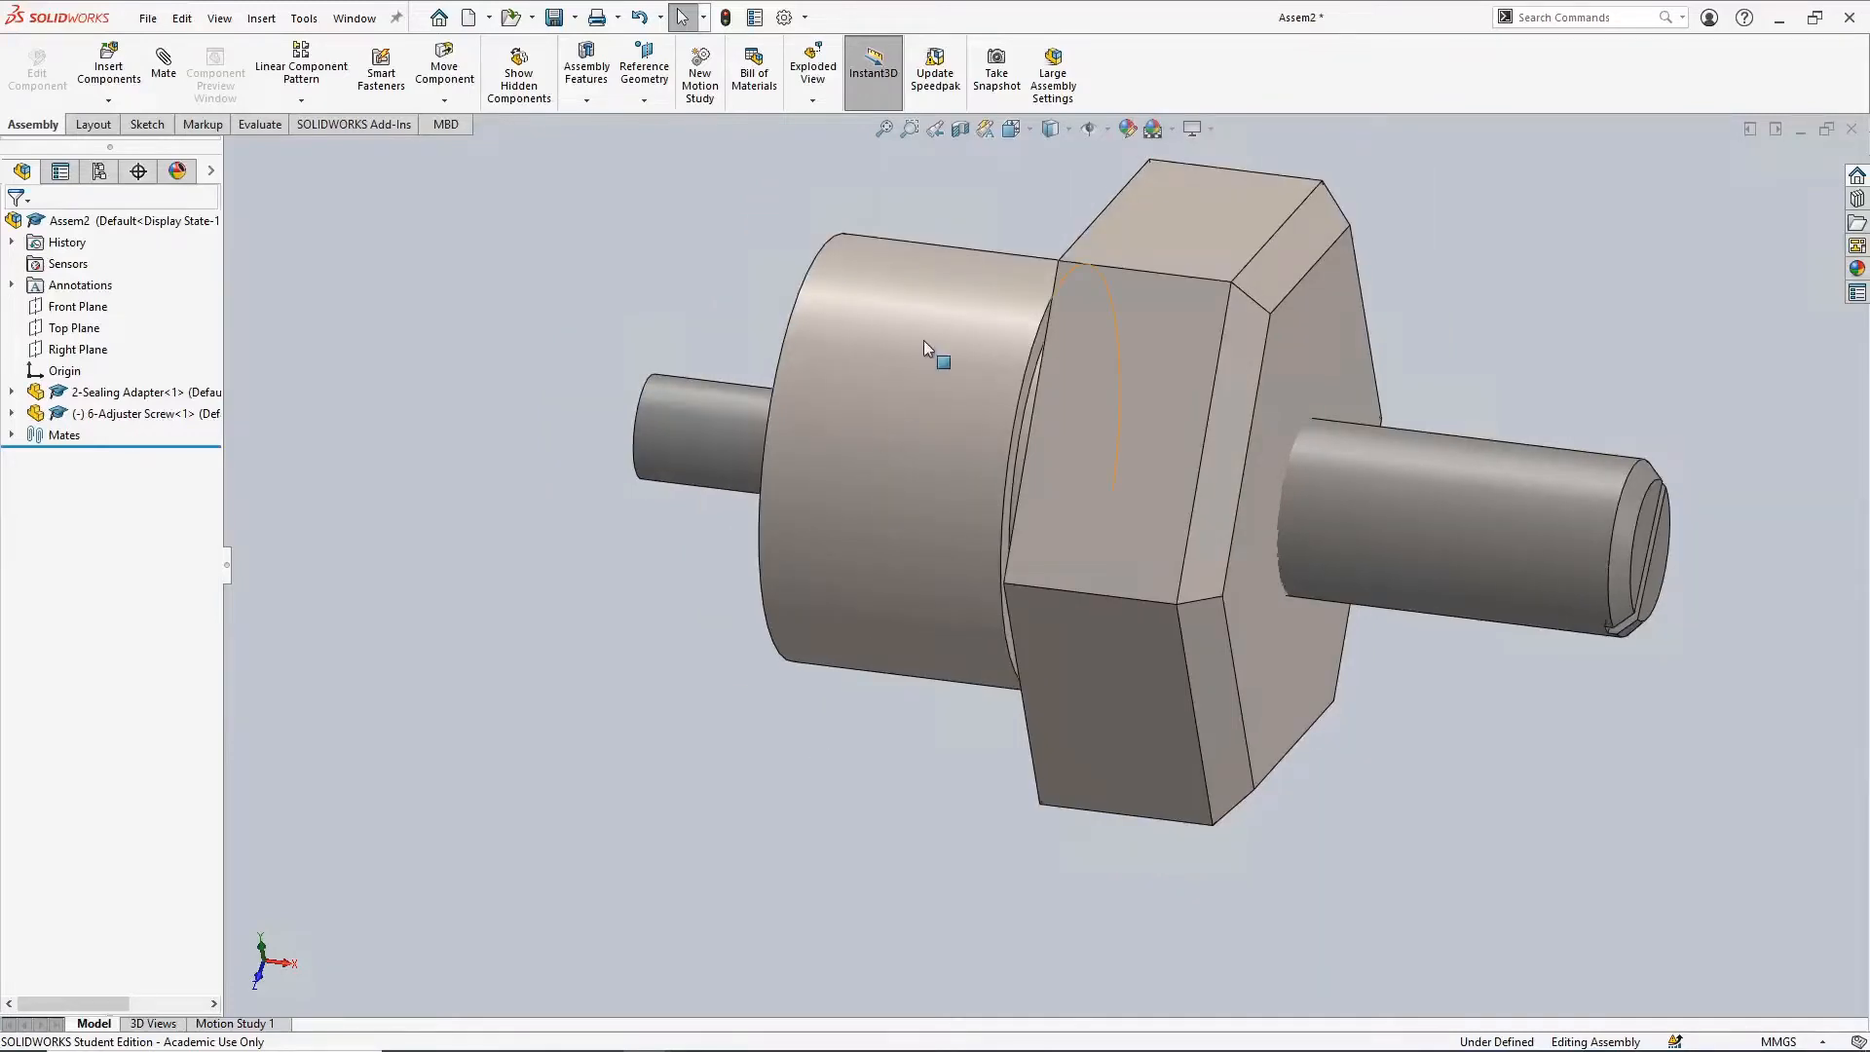
right_click(122, 393)
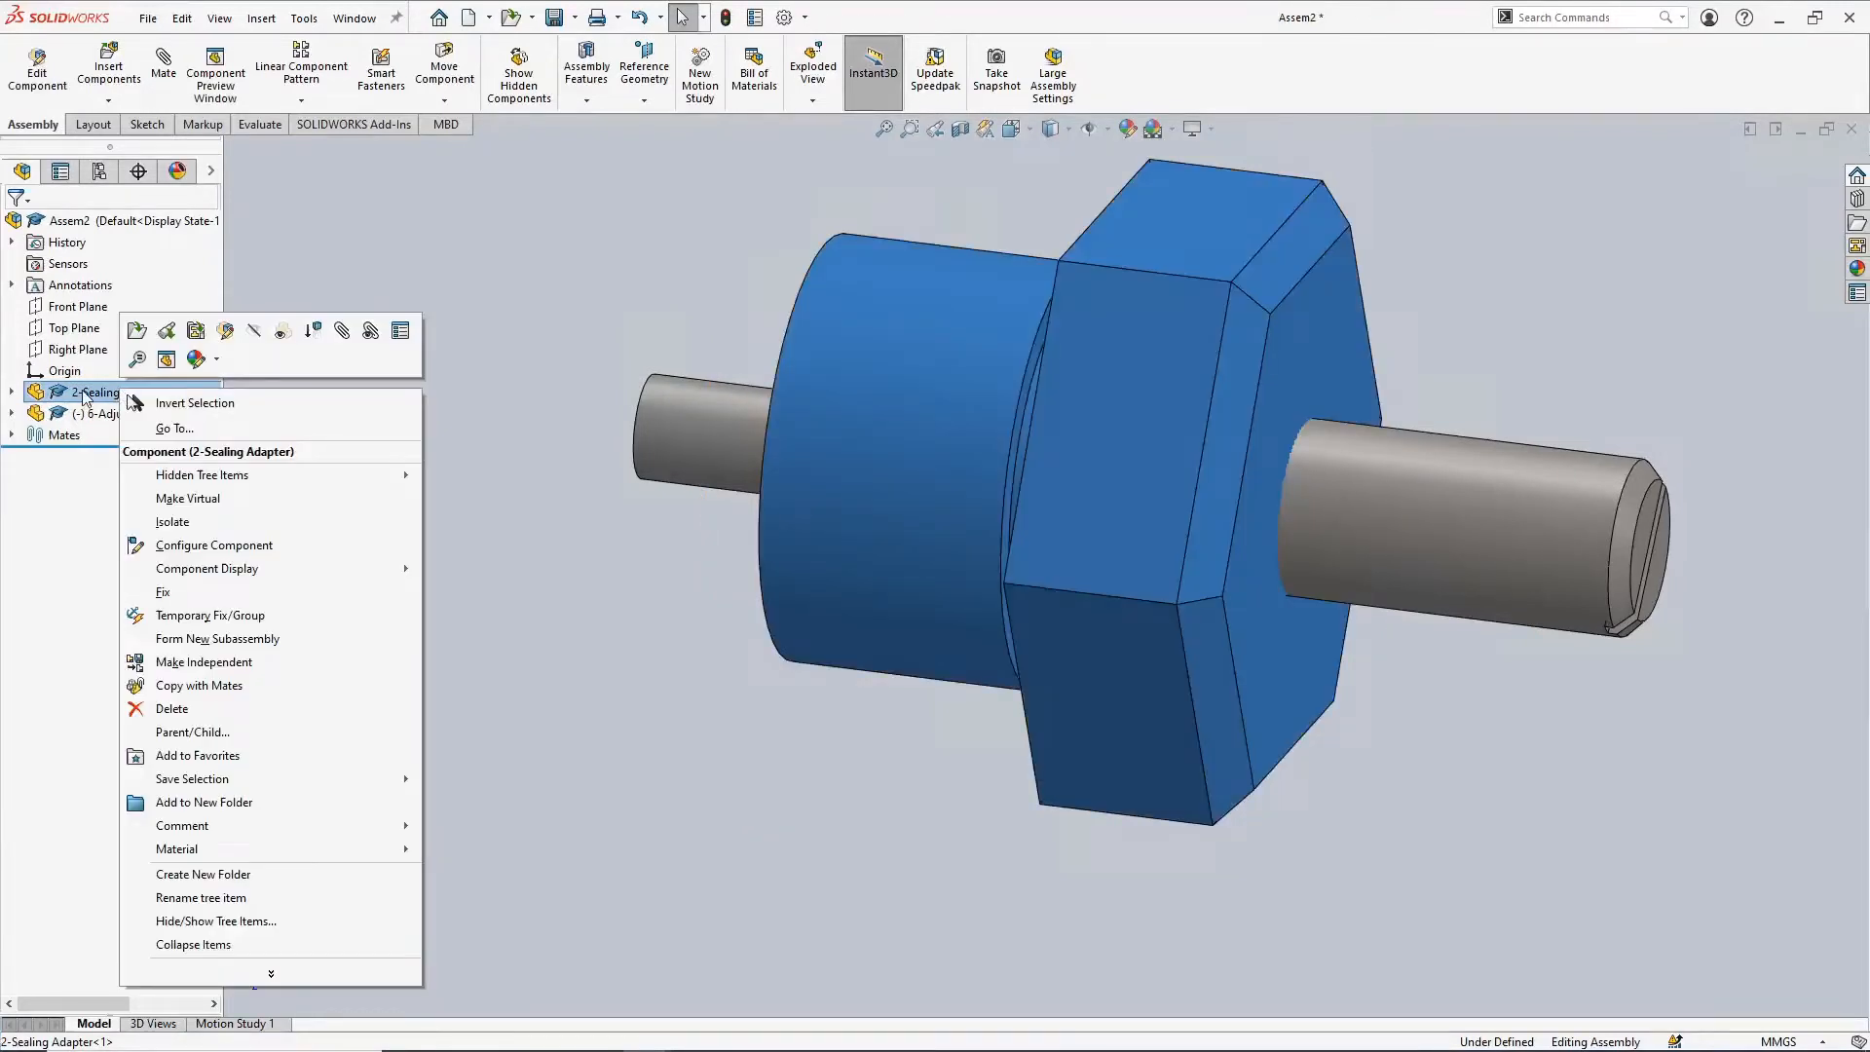
click(283, 332)
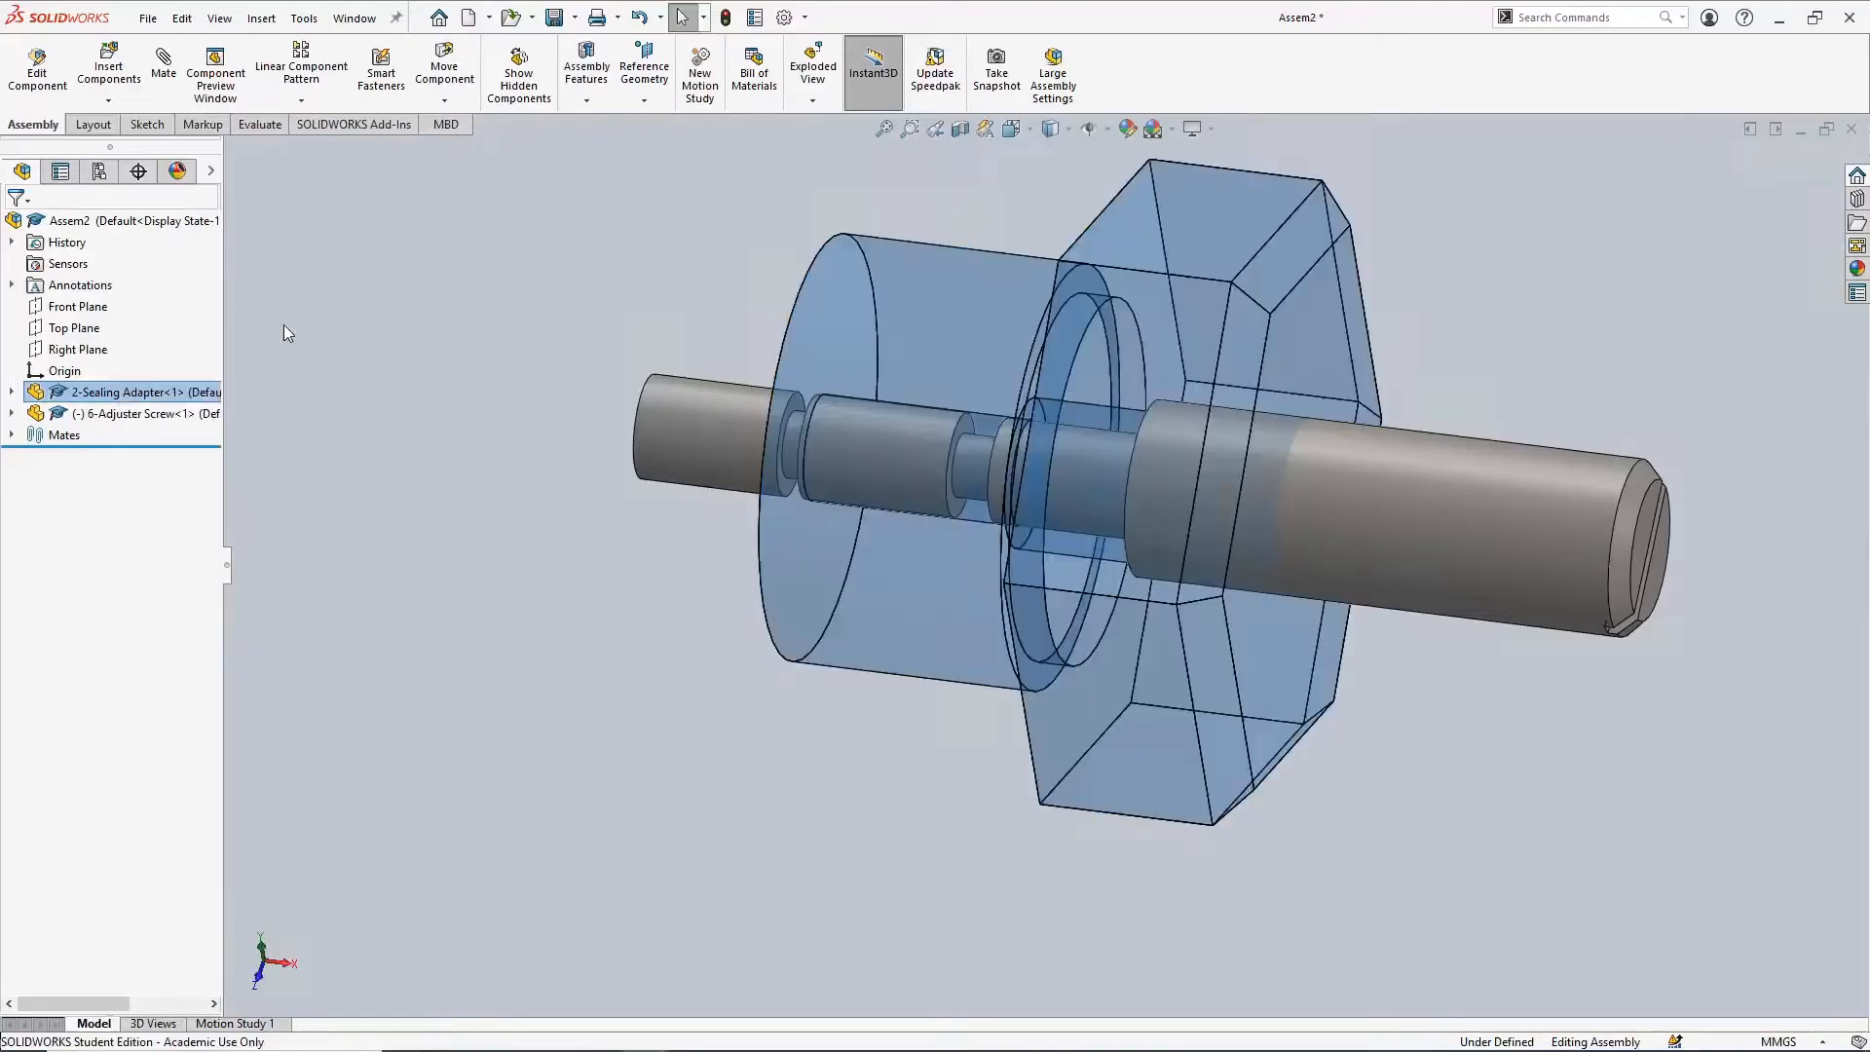
click(487, 355)
middle_drag(531, 340, 526, 378)
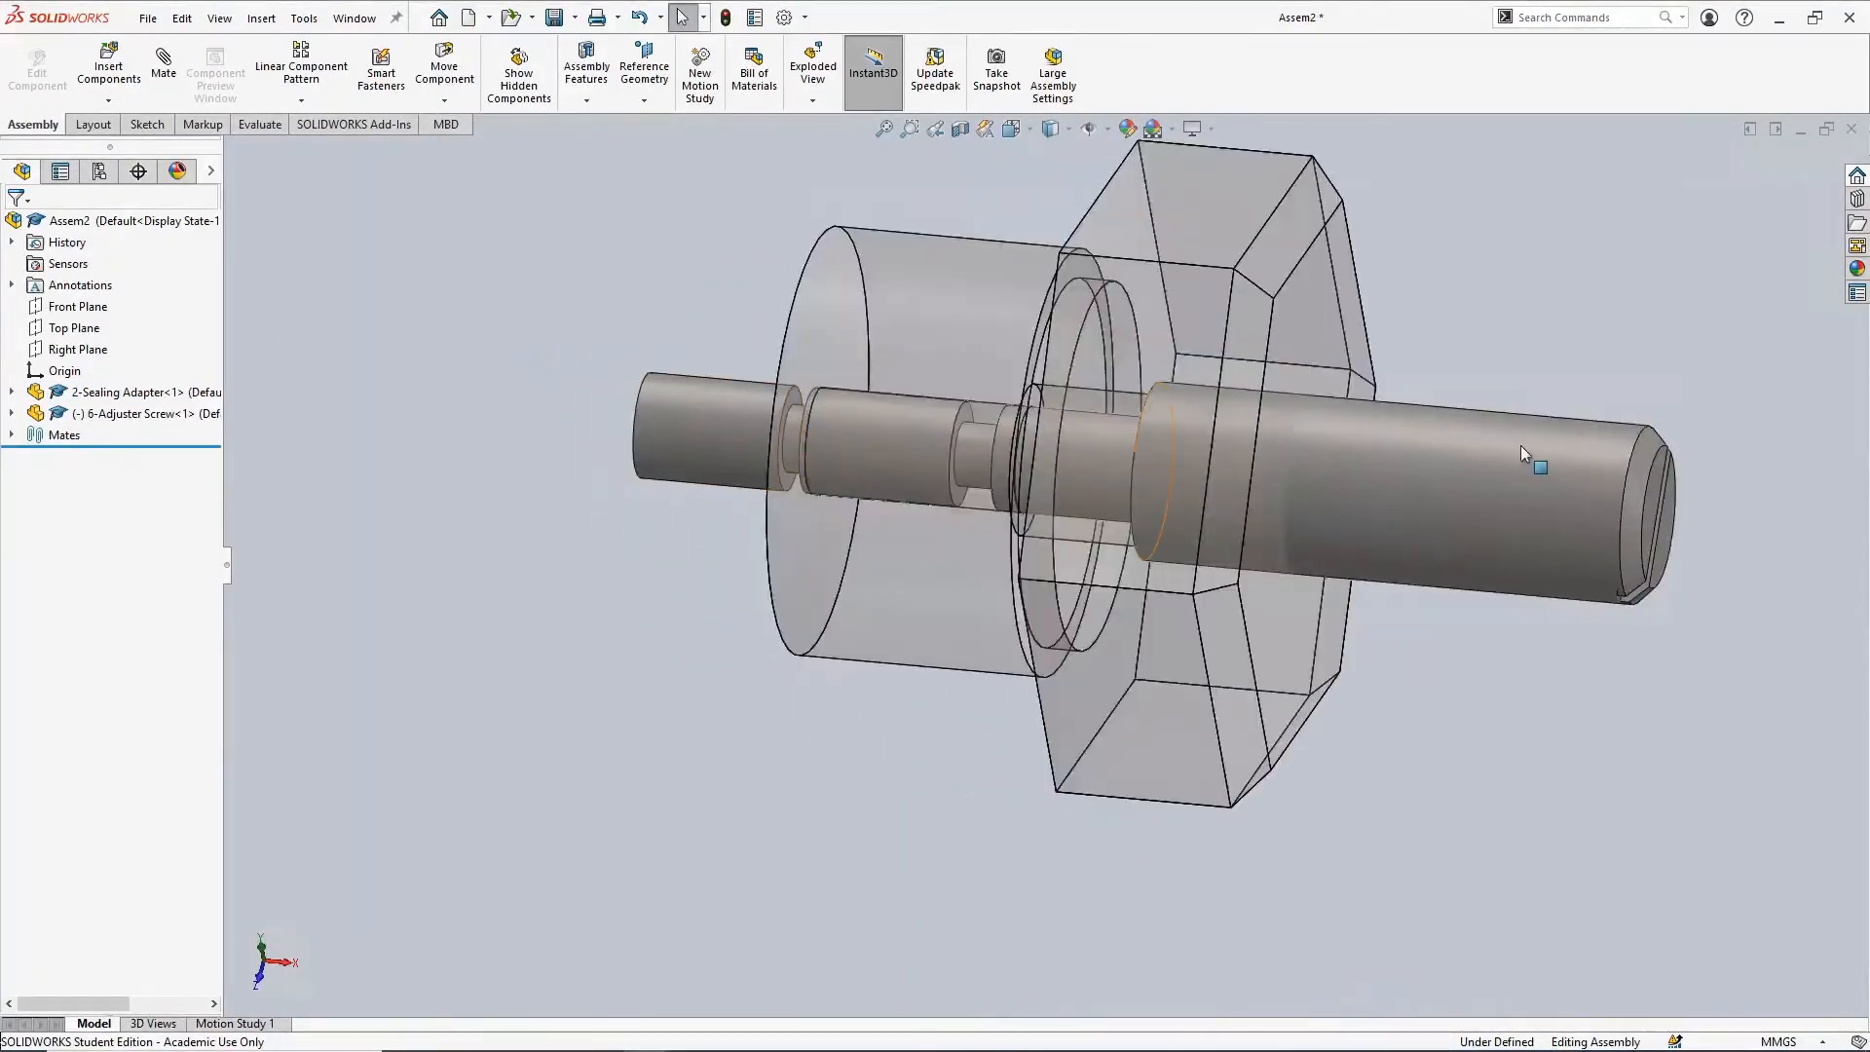
Slide the 6-Adjuster Screw deeper through the transparent sealing adapter, past the internal step in its hole
drag(1483, 454, 1354, 470)
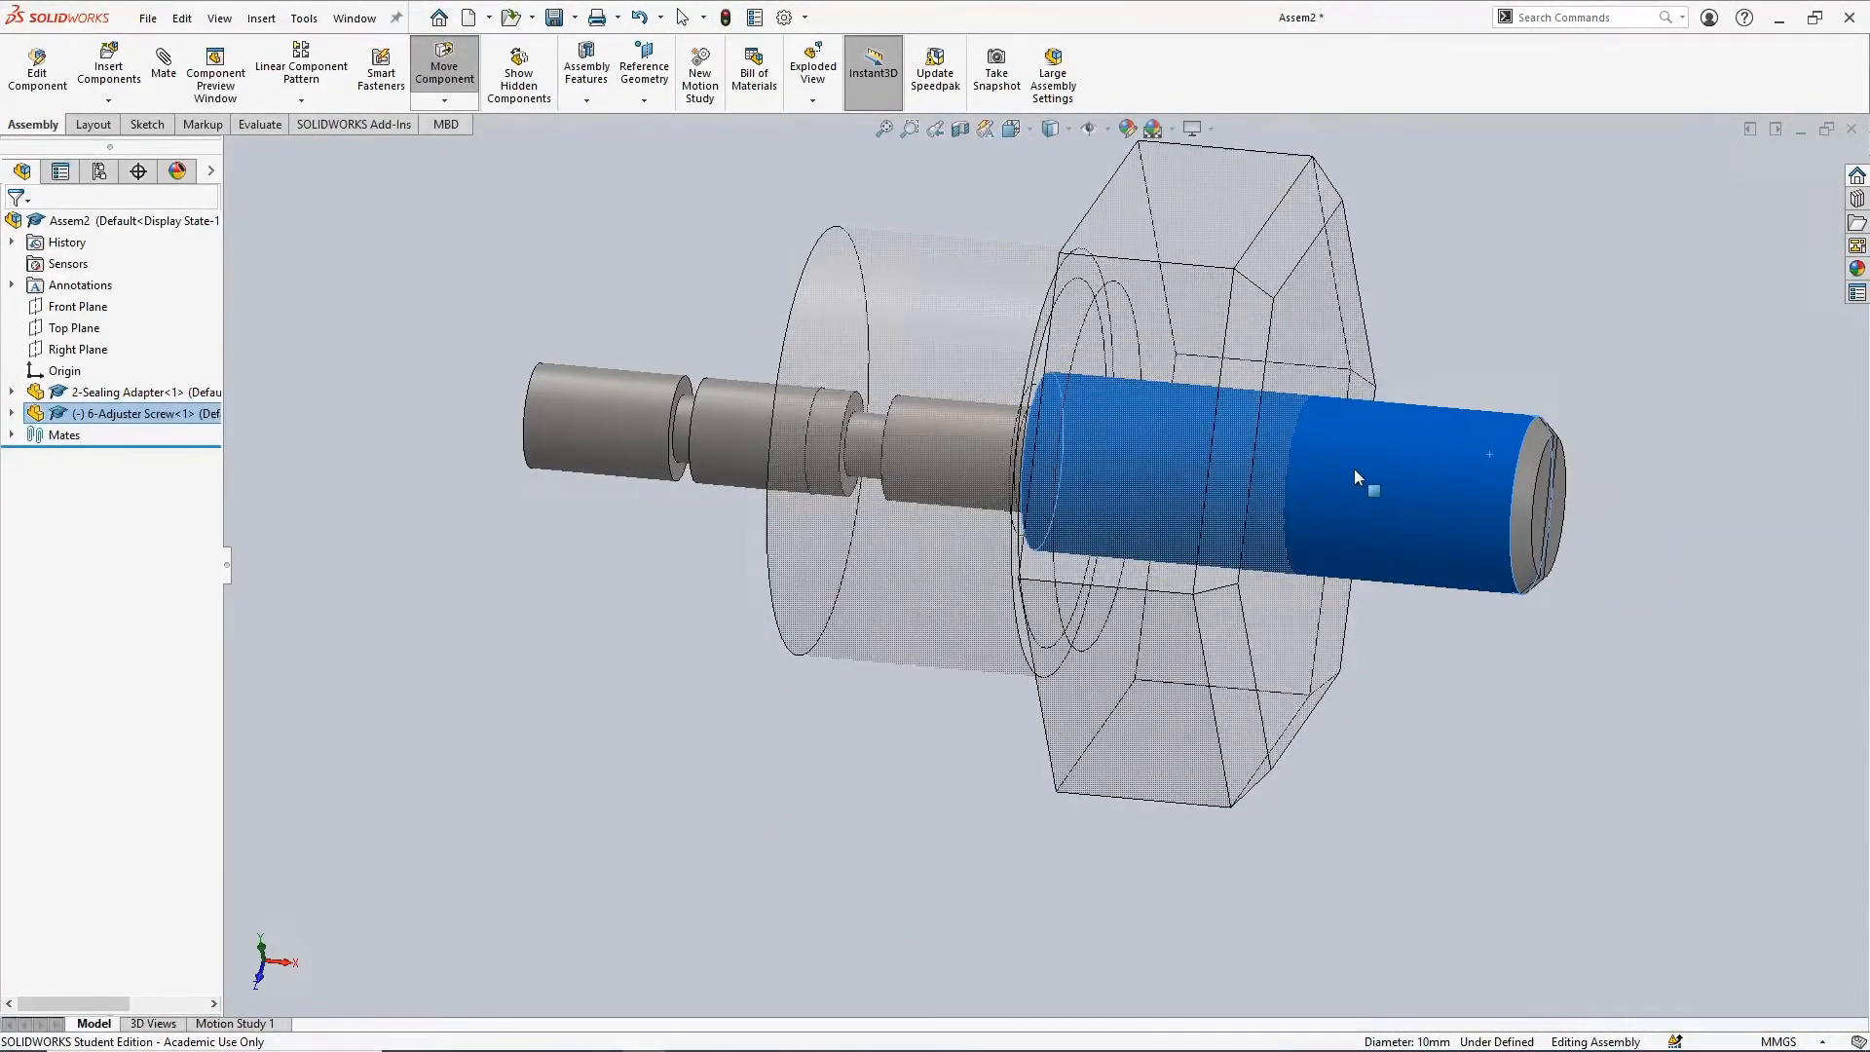
click(816, 793)
mouse_move(817, 793)
middle_down()
mouse_move(909, 781)
mouse_move(785, 801)
mouse_move(807, 813)
middle_up()
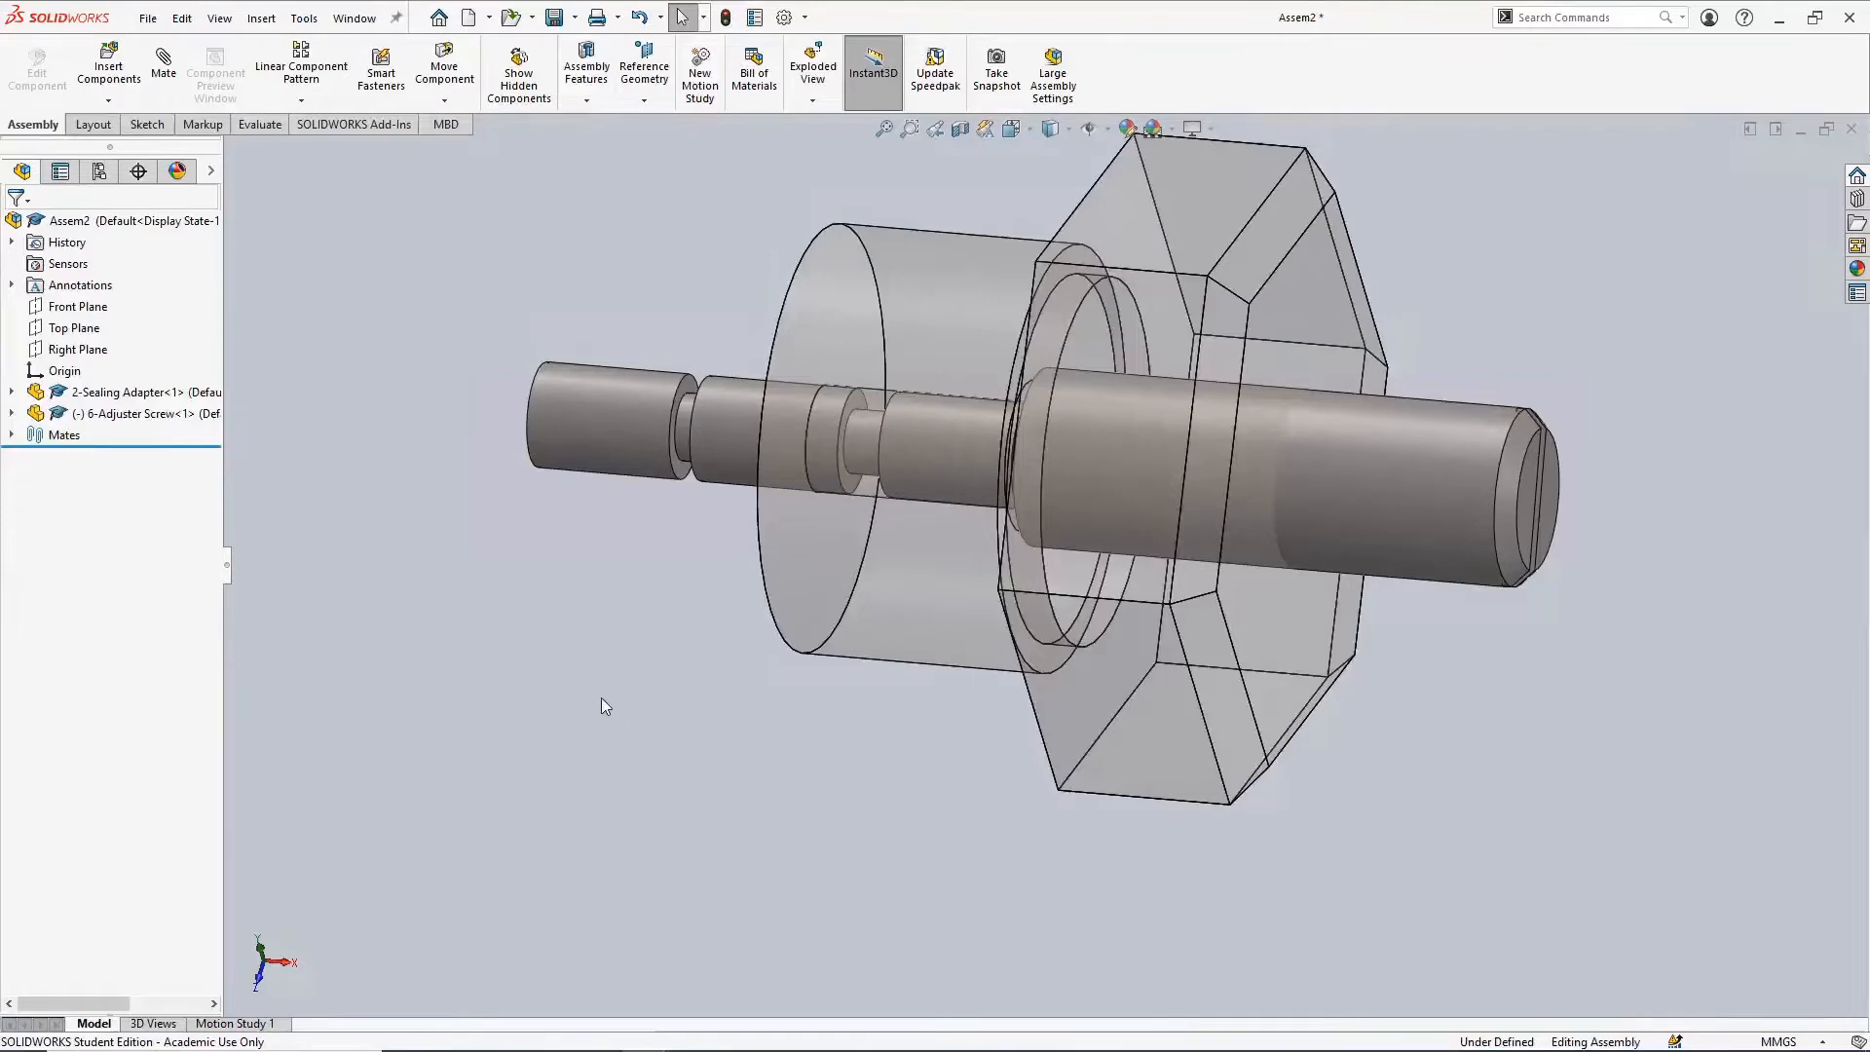
Turn off the transparency of the 2-Sealing Adapter
right_click(142, 401)
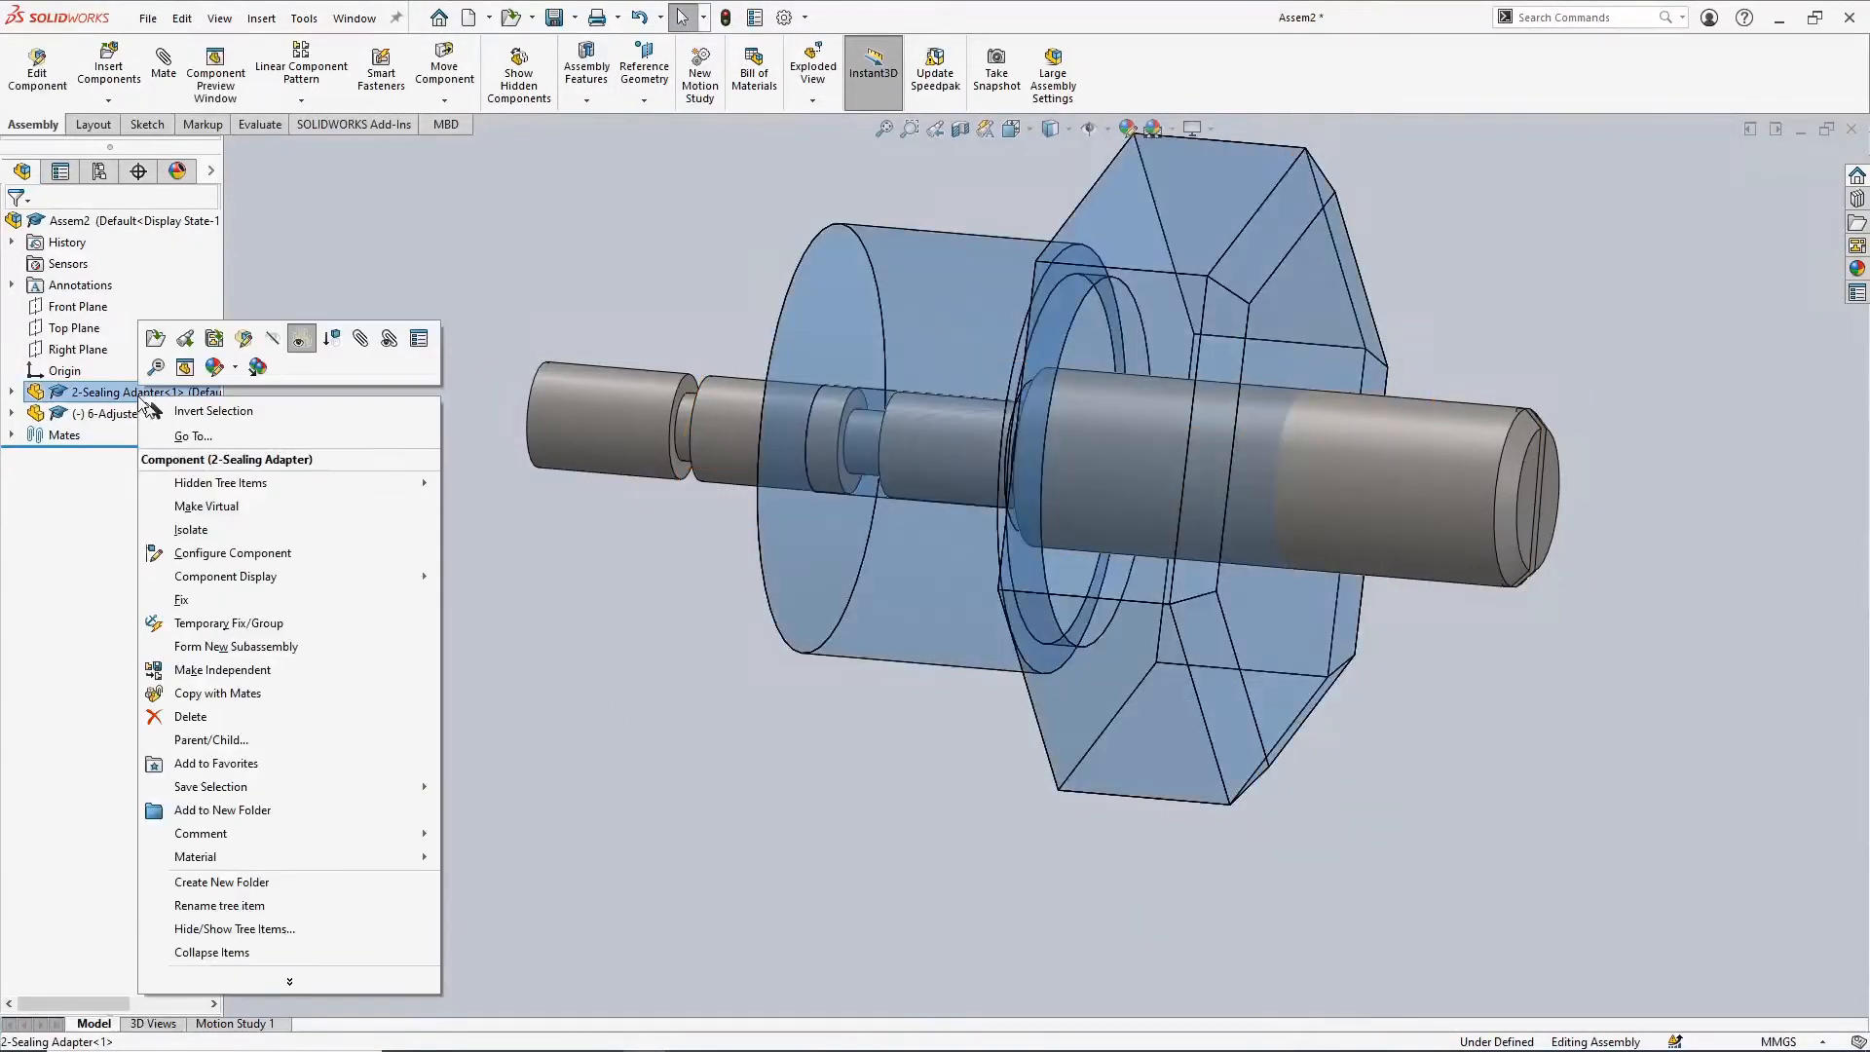
click(302, 341)
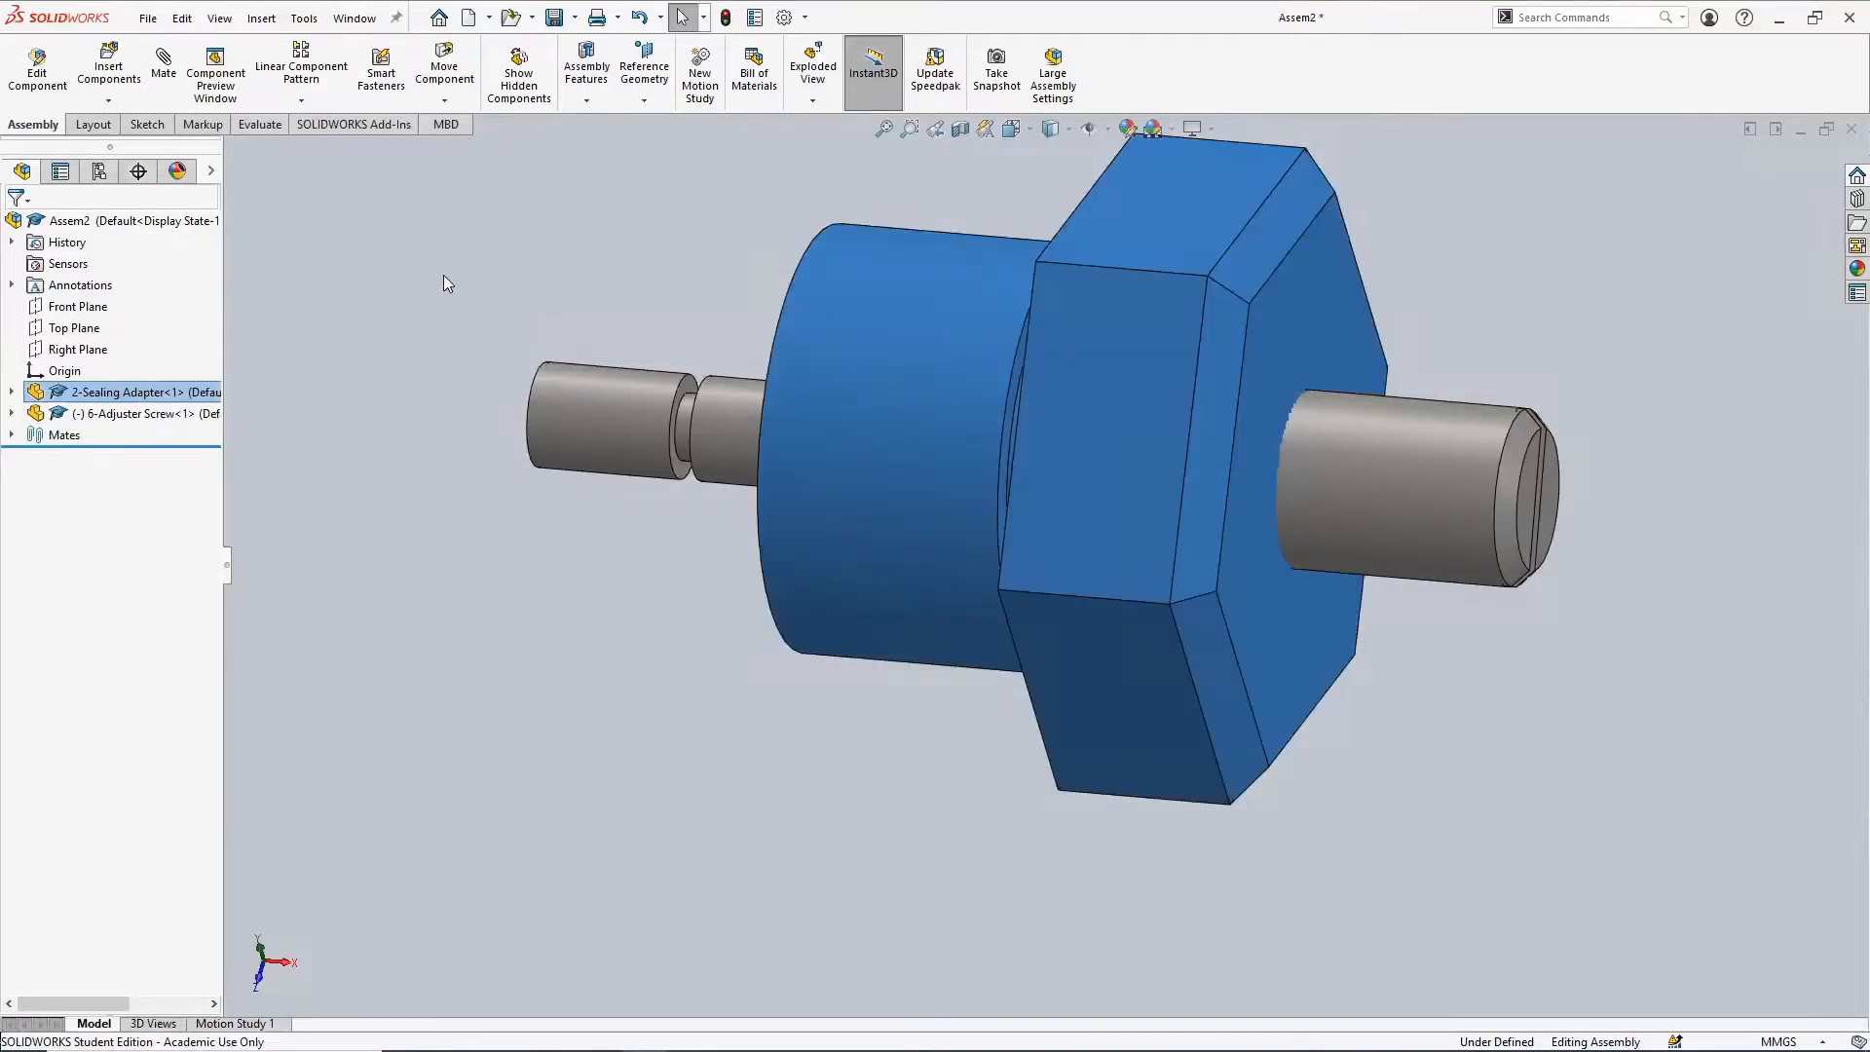
click(444, 278)
scroll(503, 553, up, 2)
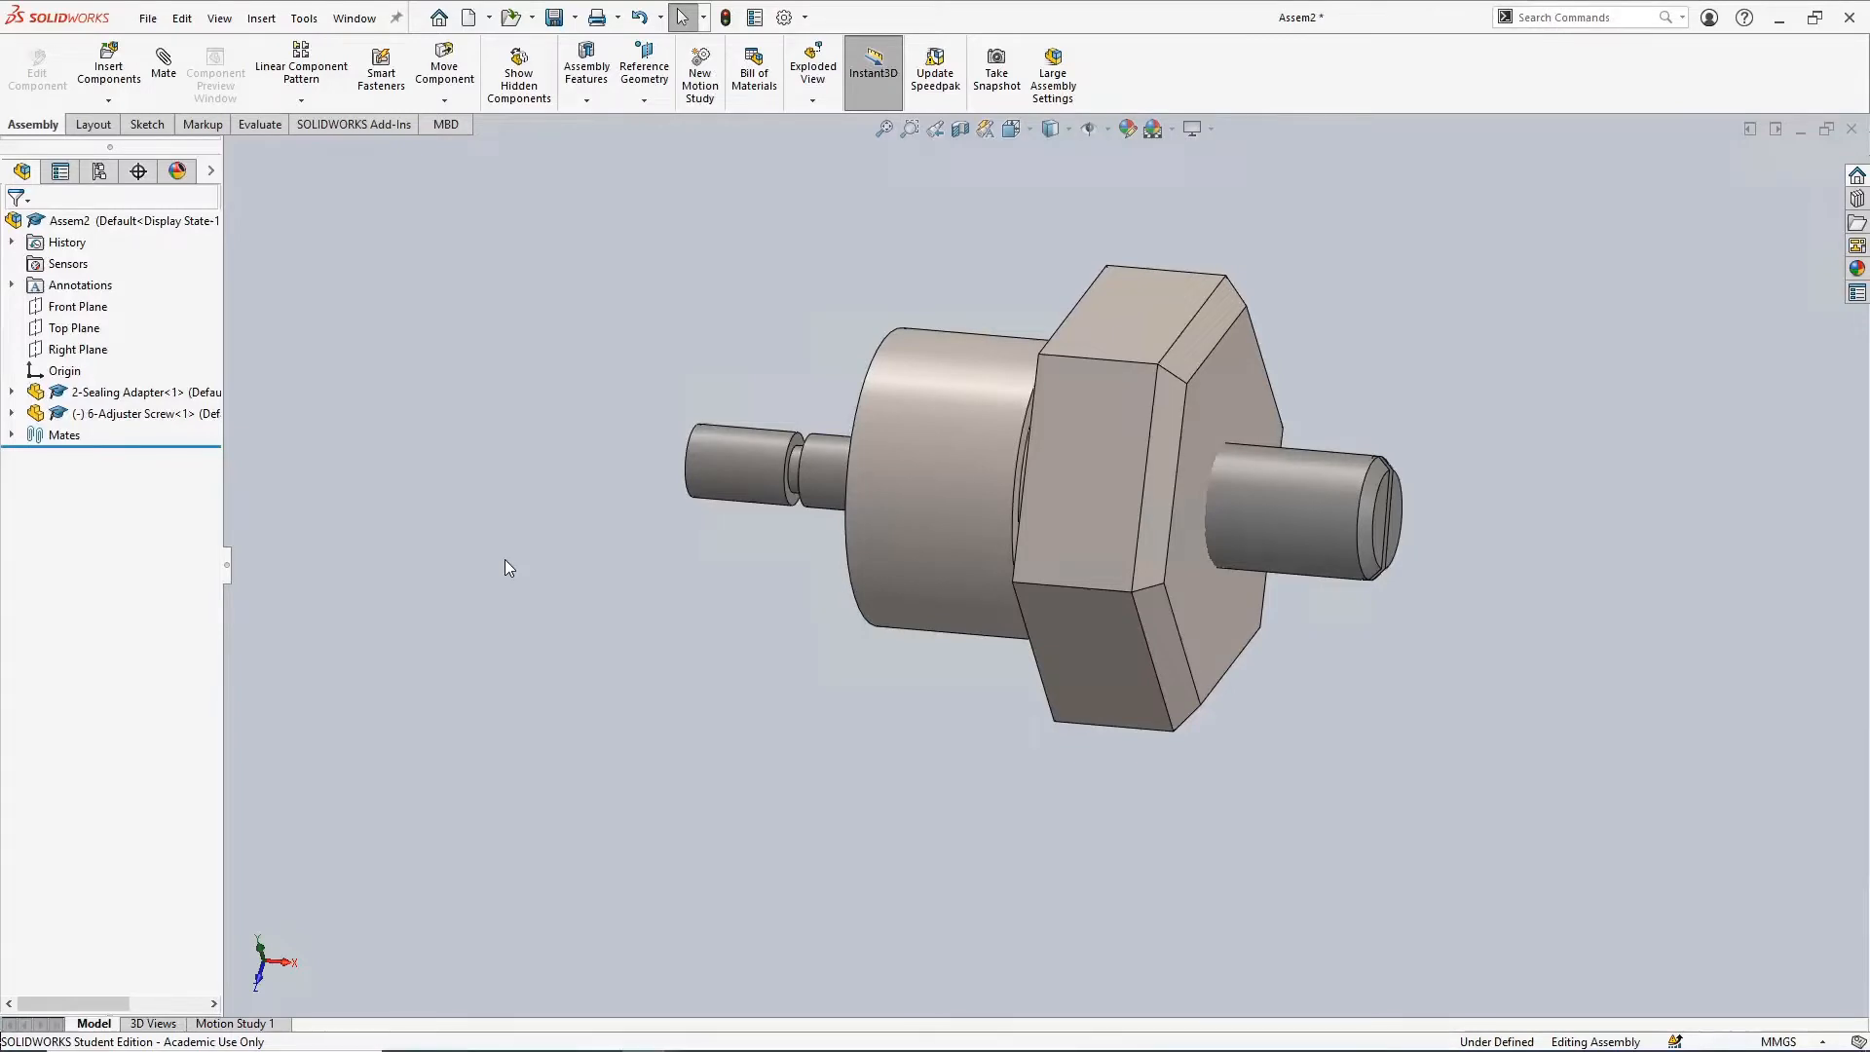
Apply a section view of the assembly on the Front Plane with 0.00 mm offset, previewing the Top and Right Planes as alternatives
click(962, 132)
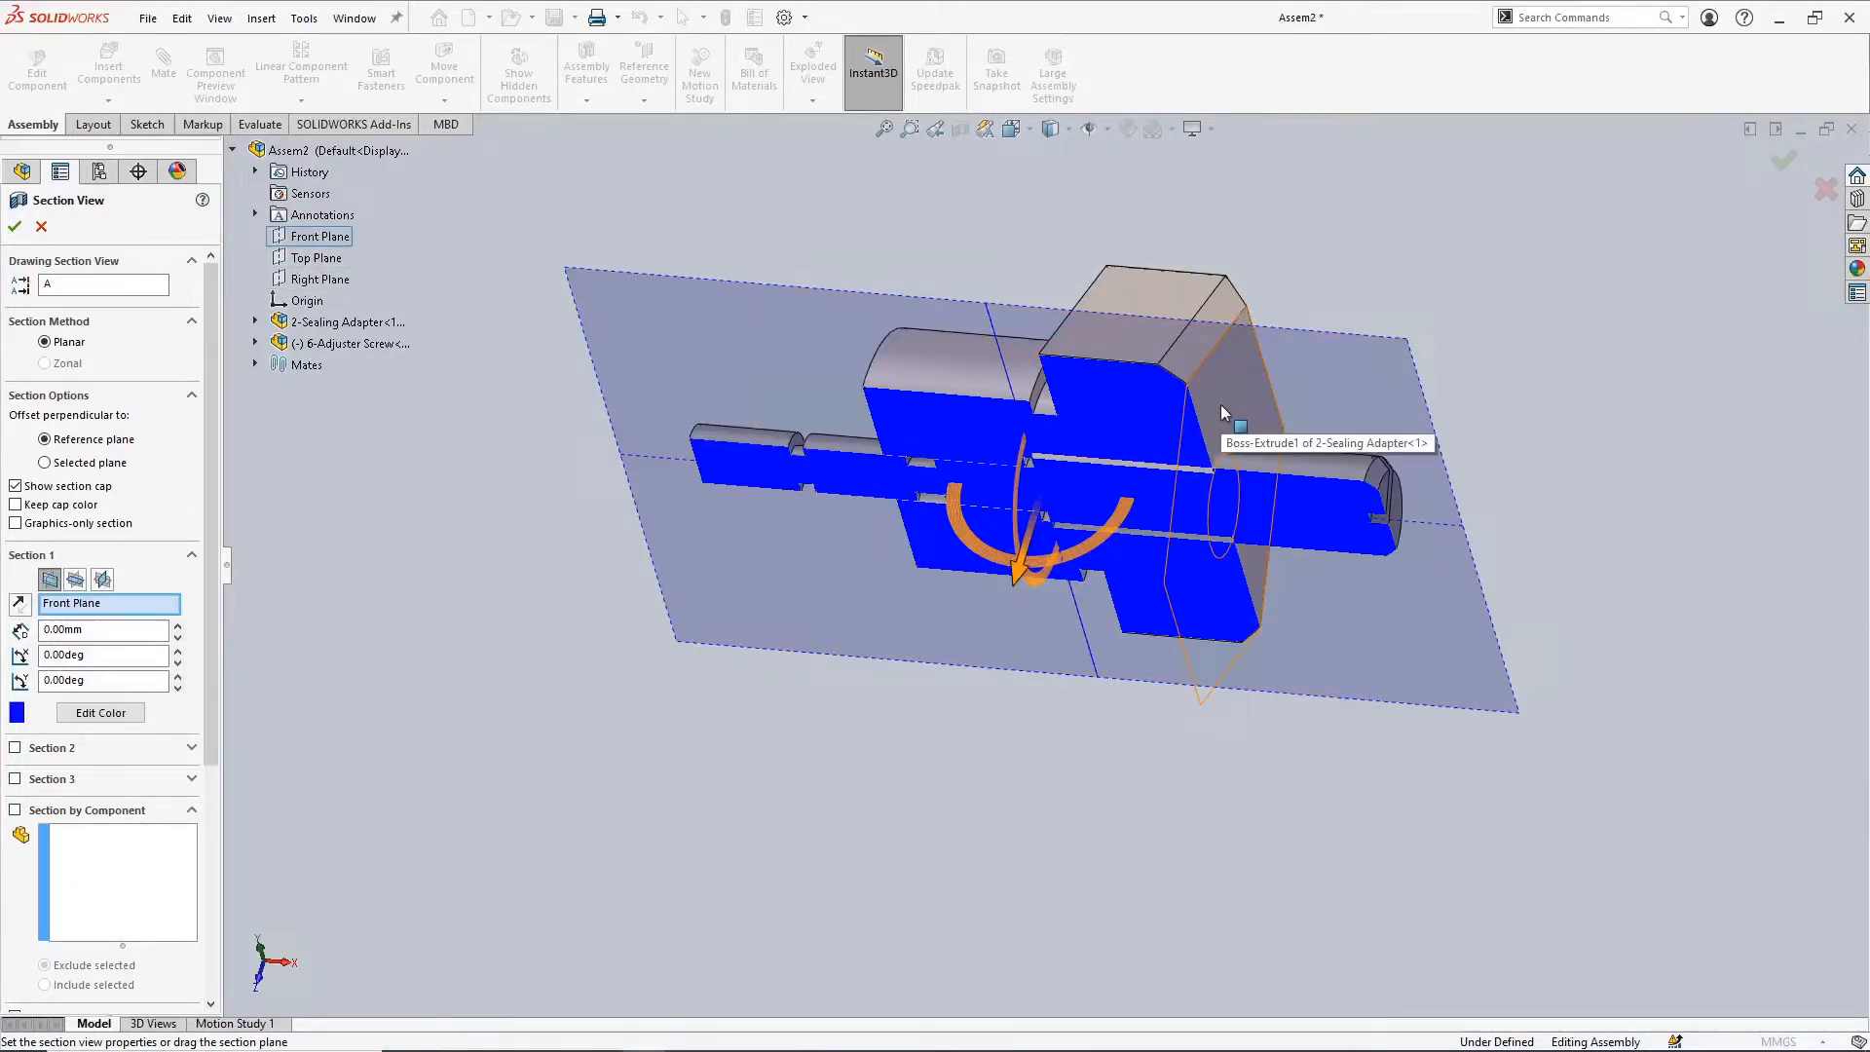
click(256, 322)
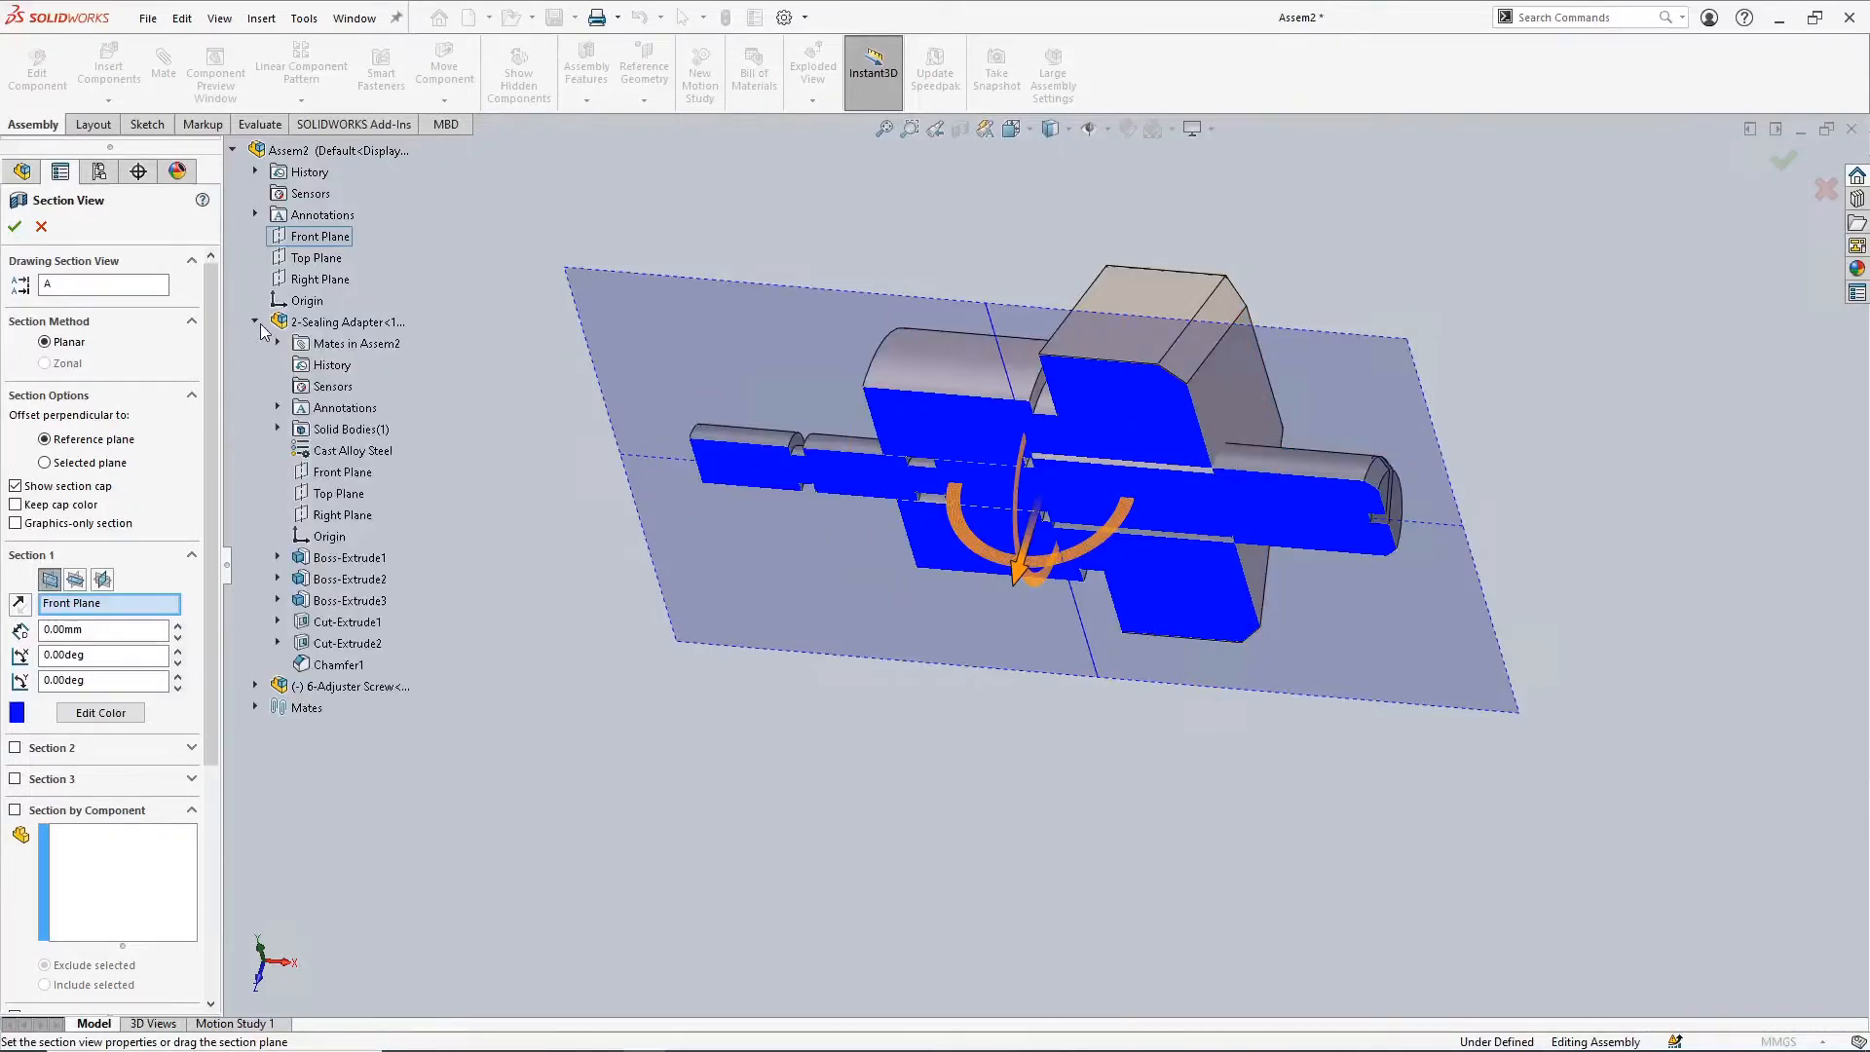
click(256, 686)
click(257, 686)
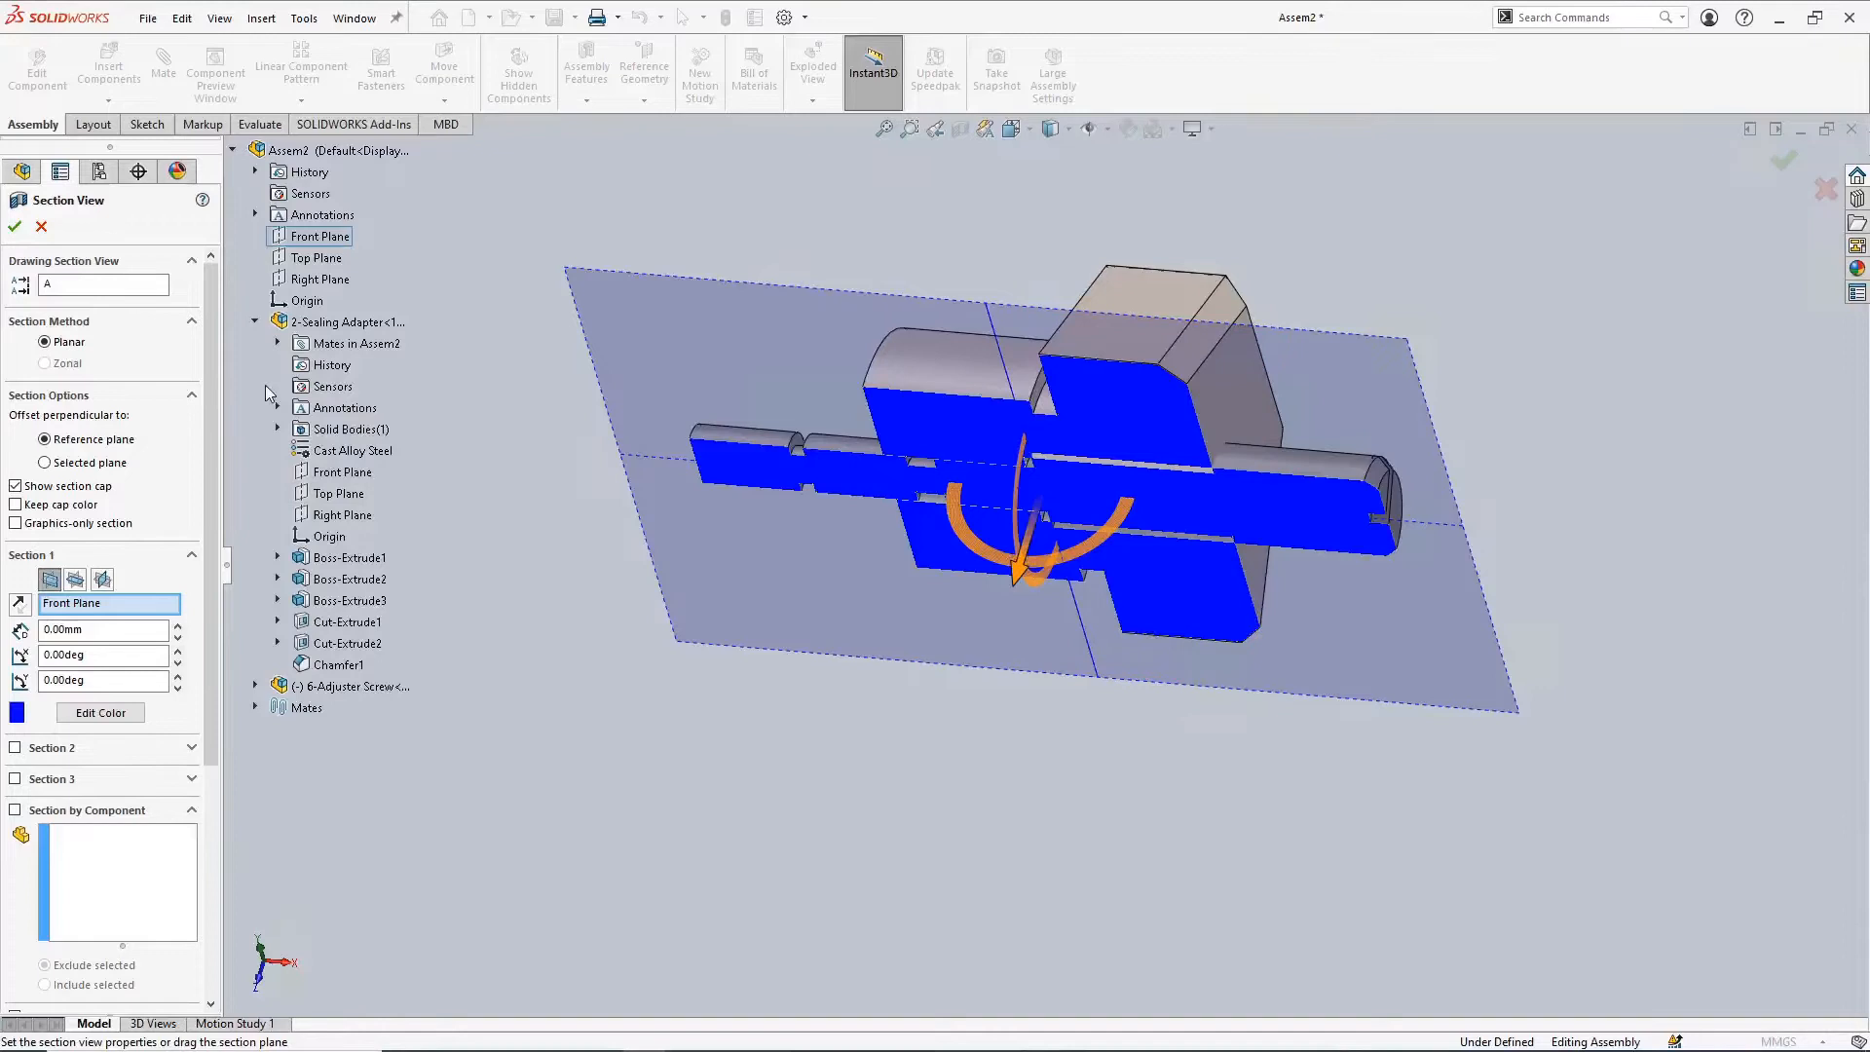
click(256, 323)
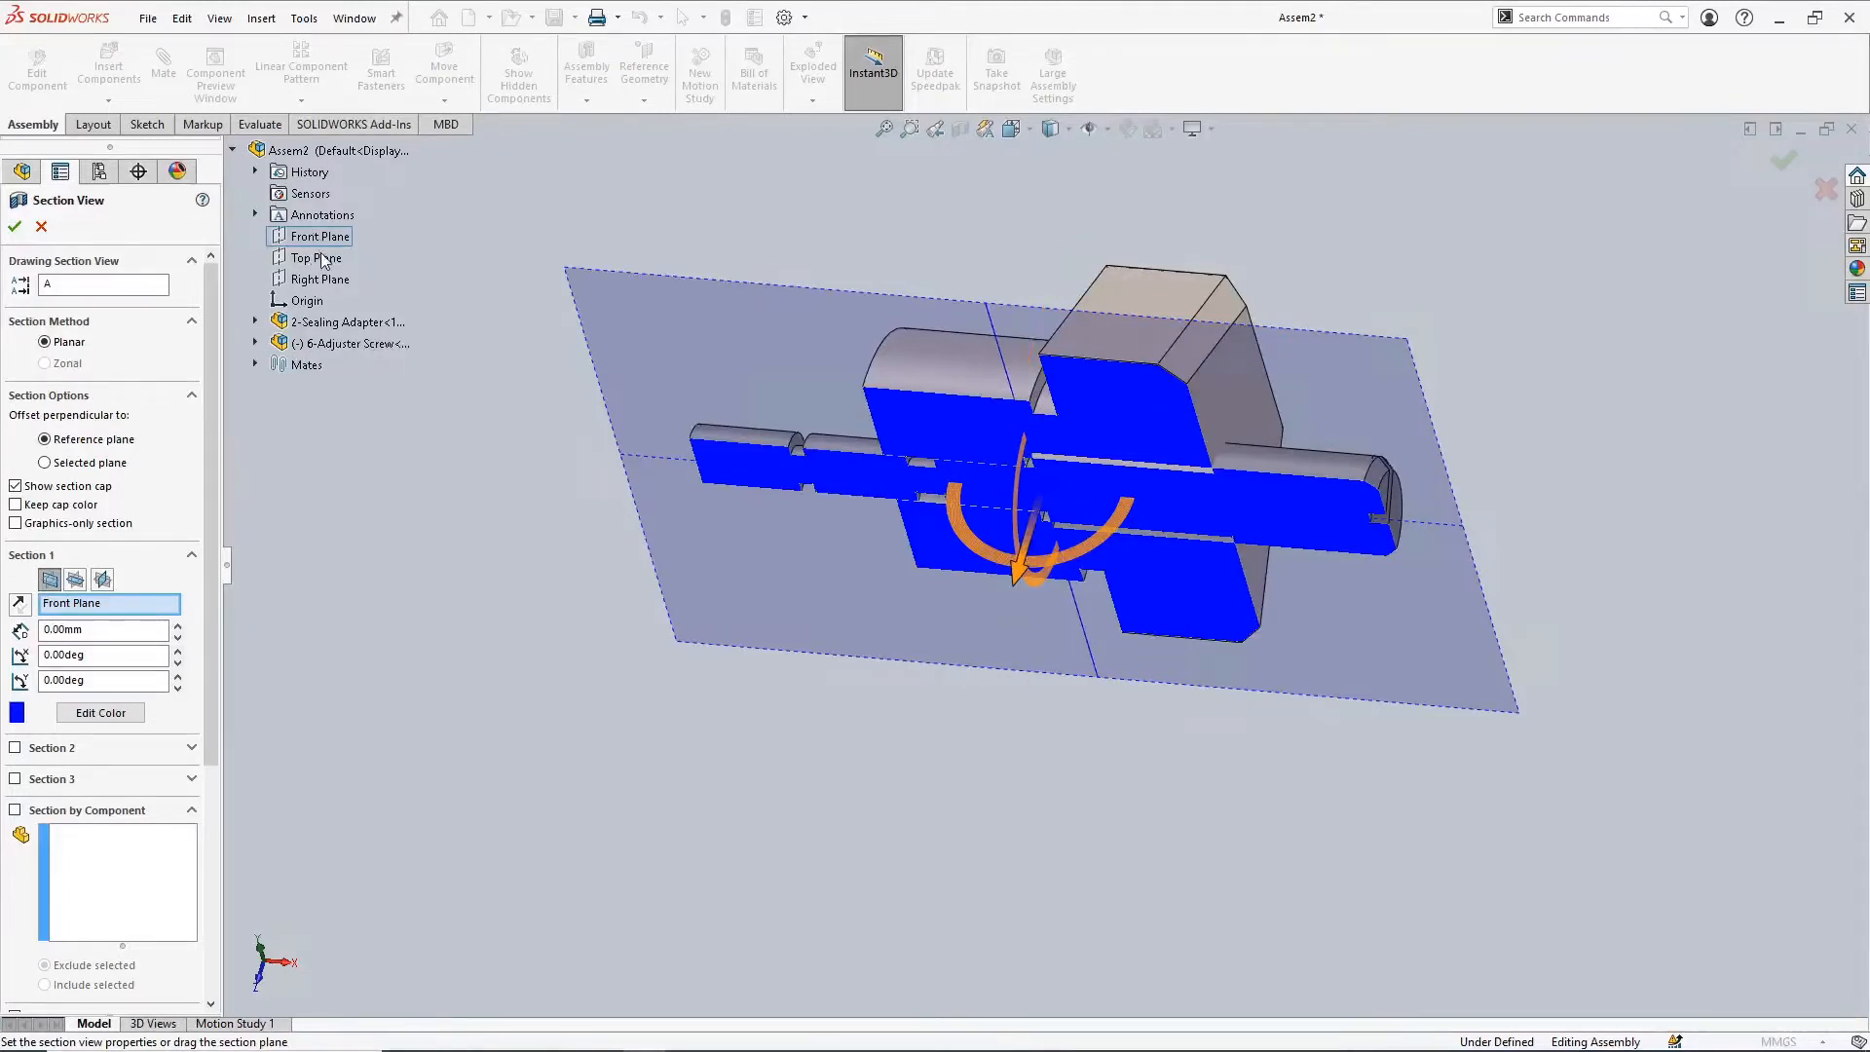
click(75, 580)
click(102, 581)
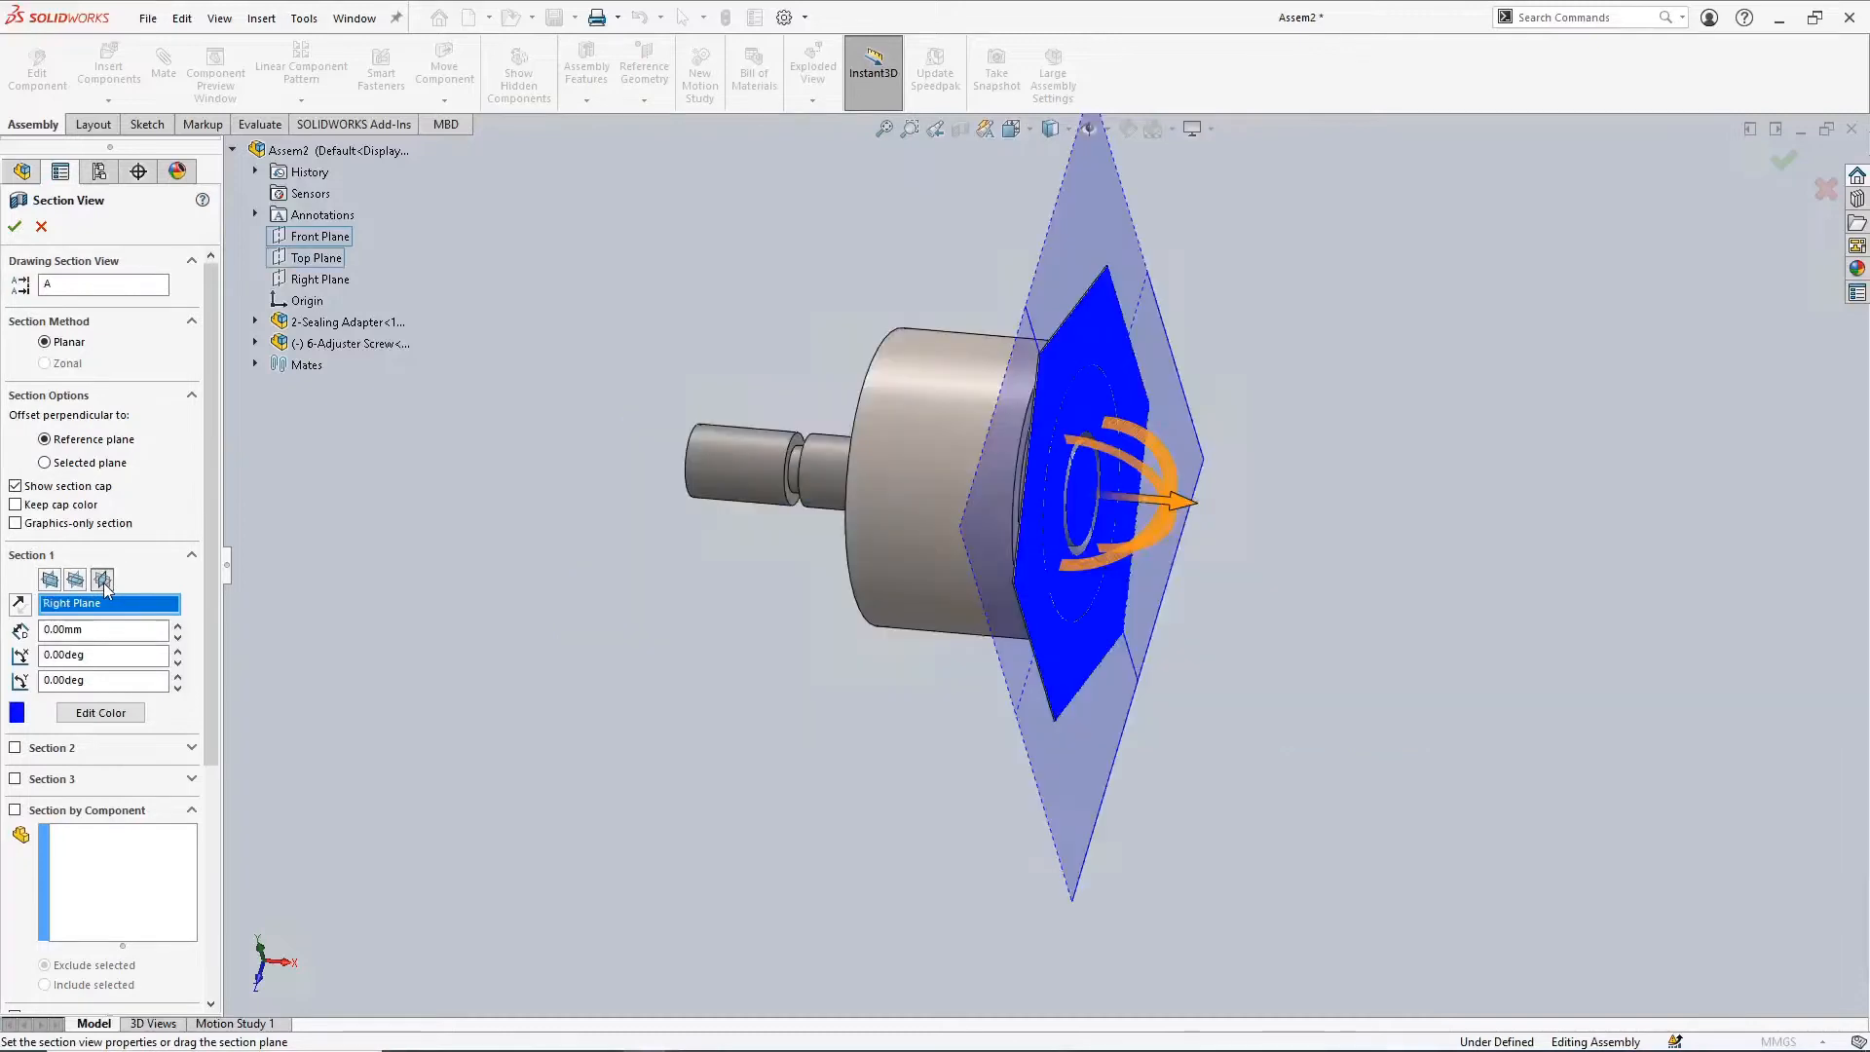
click(50, 581)
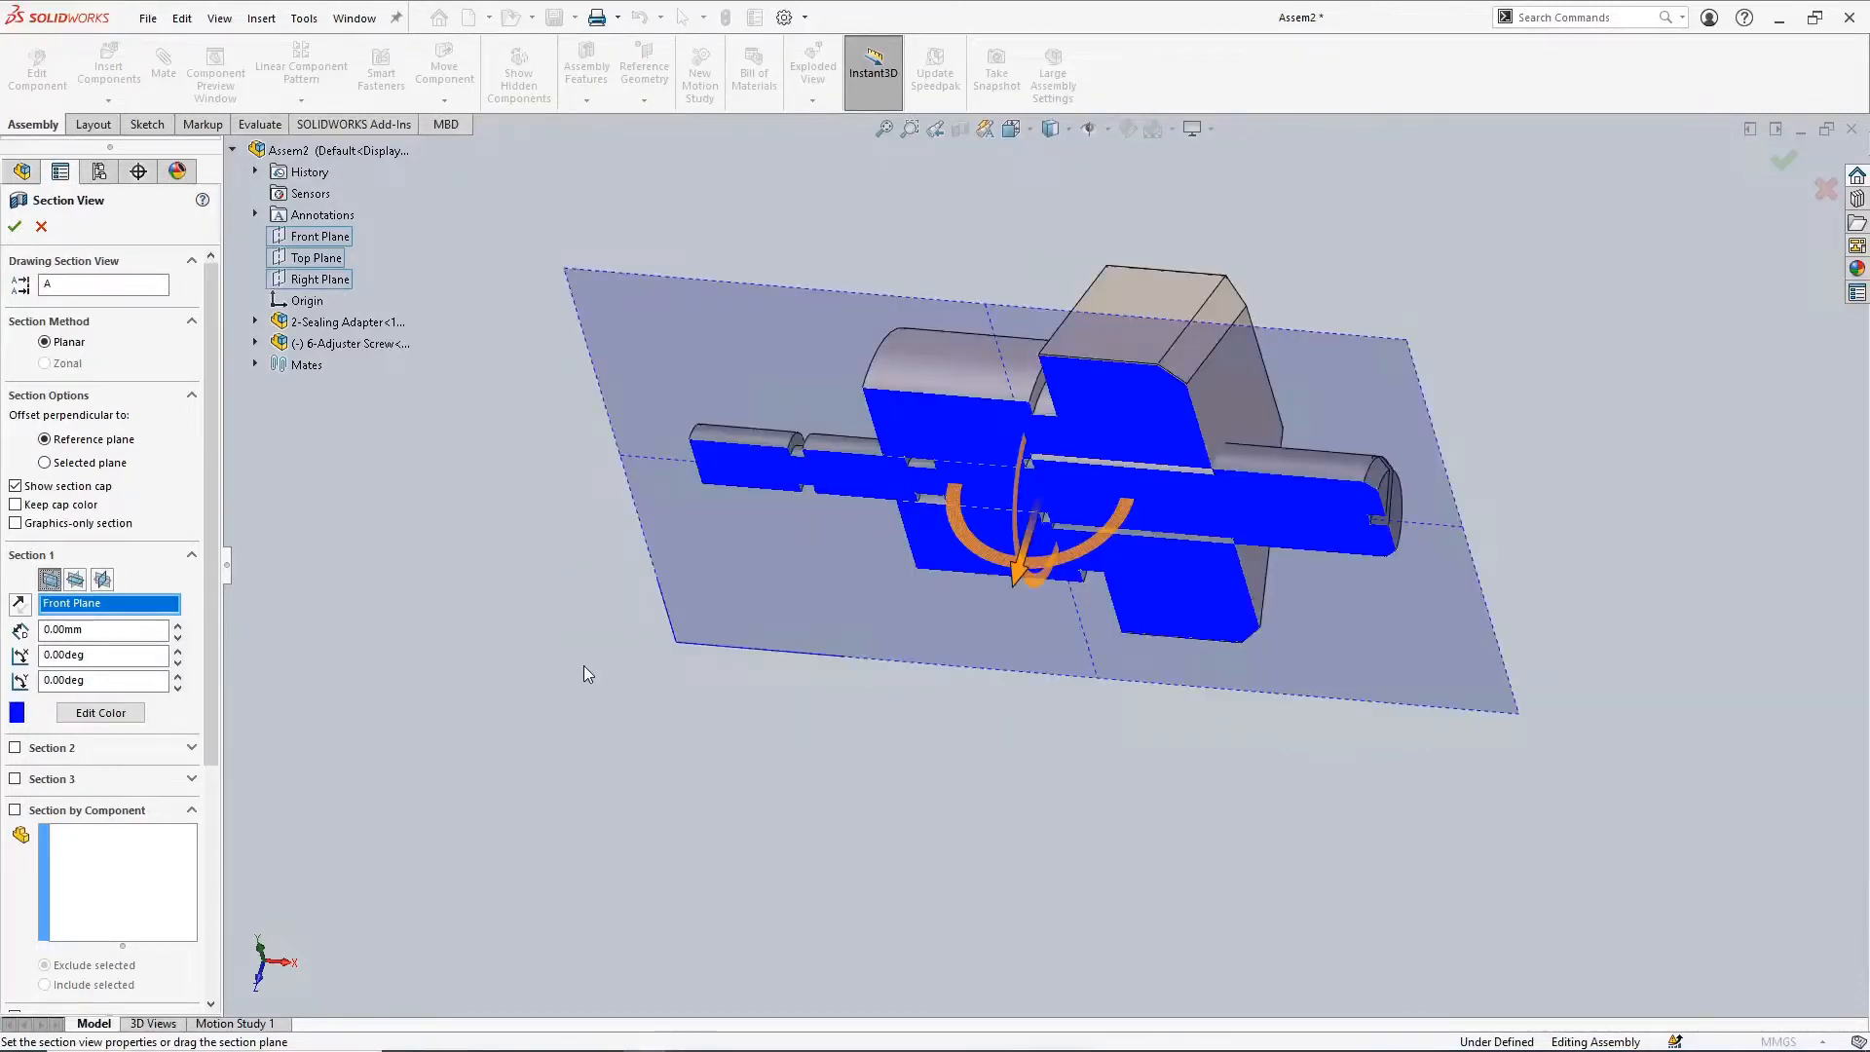
click(16, 230)
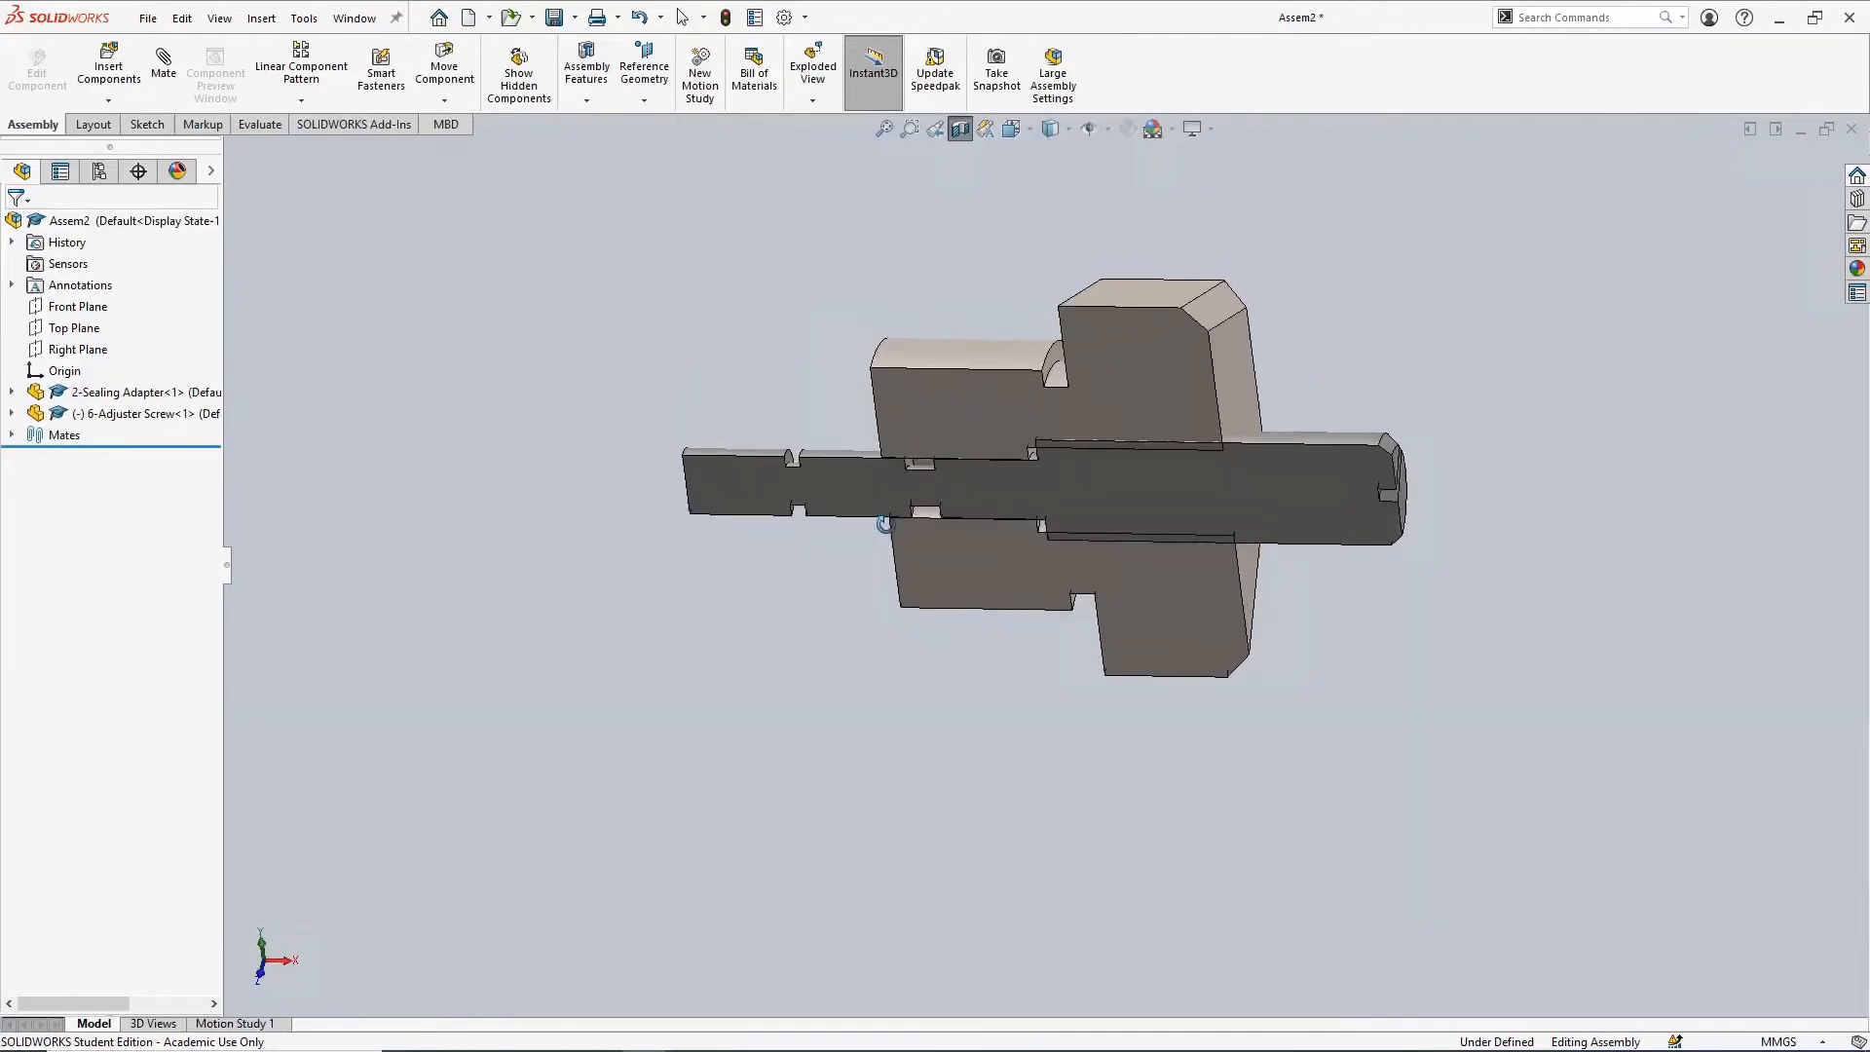
Examine the sectioned assembly where the 6-Adjuster Screw's shoulder overlaps the internal step of the 2-Sealing Adapter
middle_drag(884, 524, 907, 412)
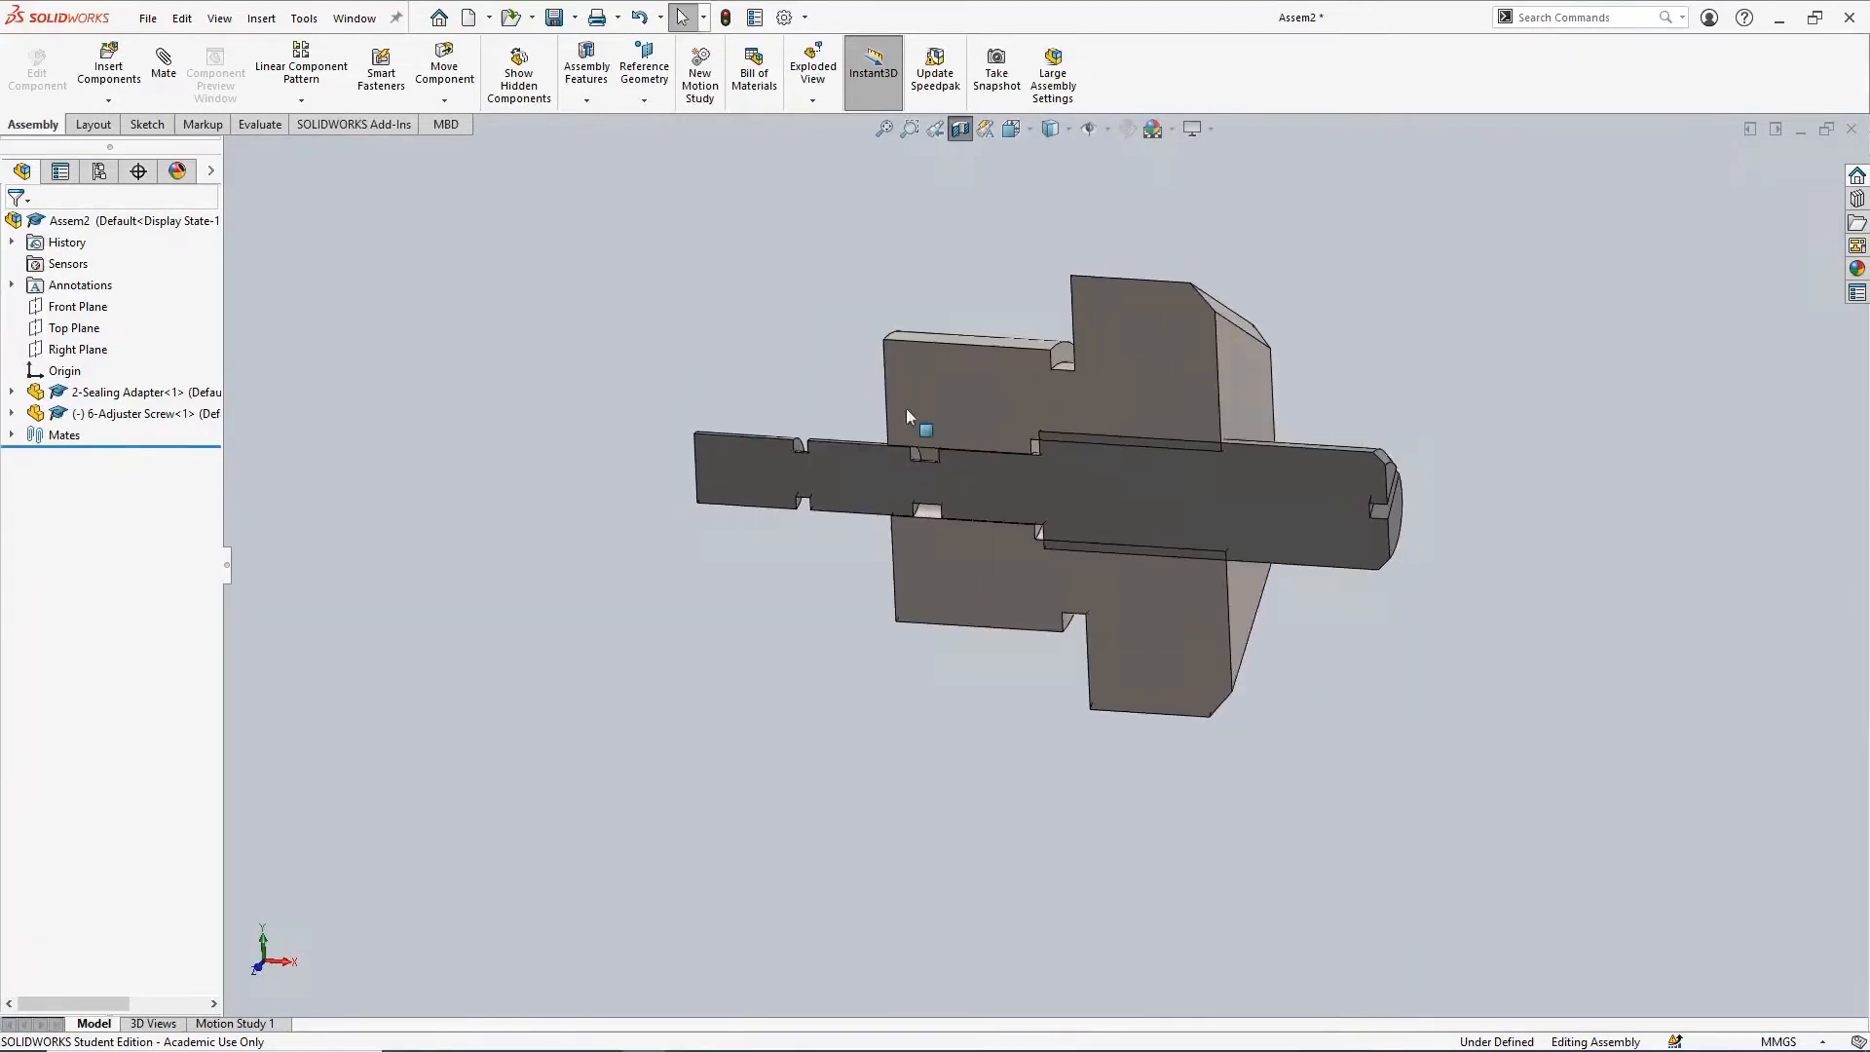
scroll(1045, 407, down, 3)
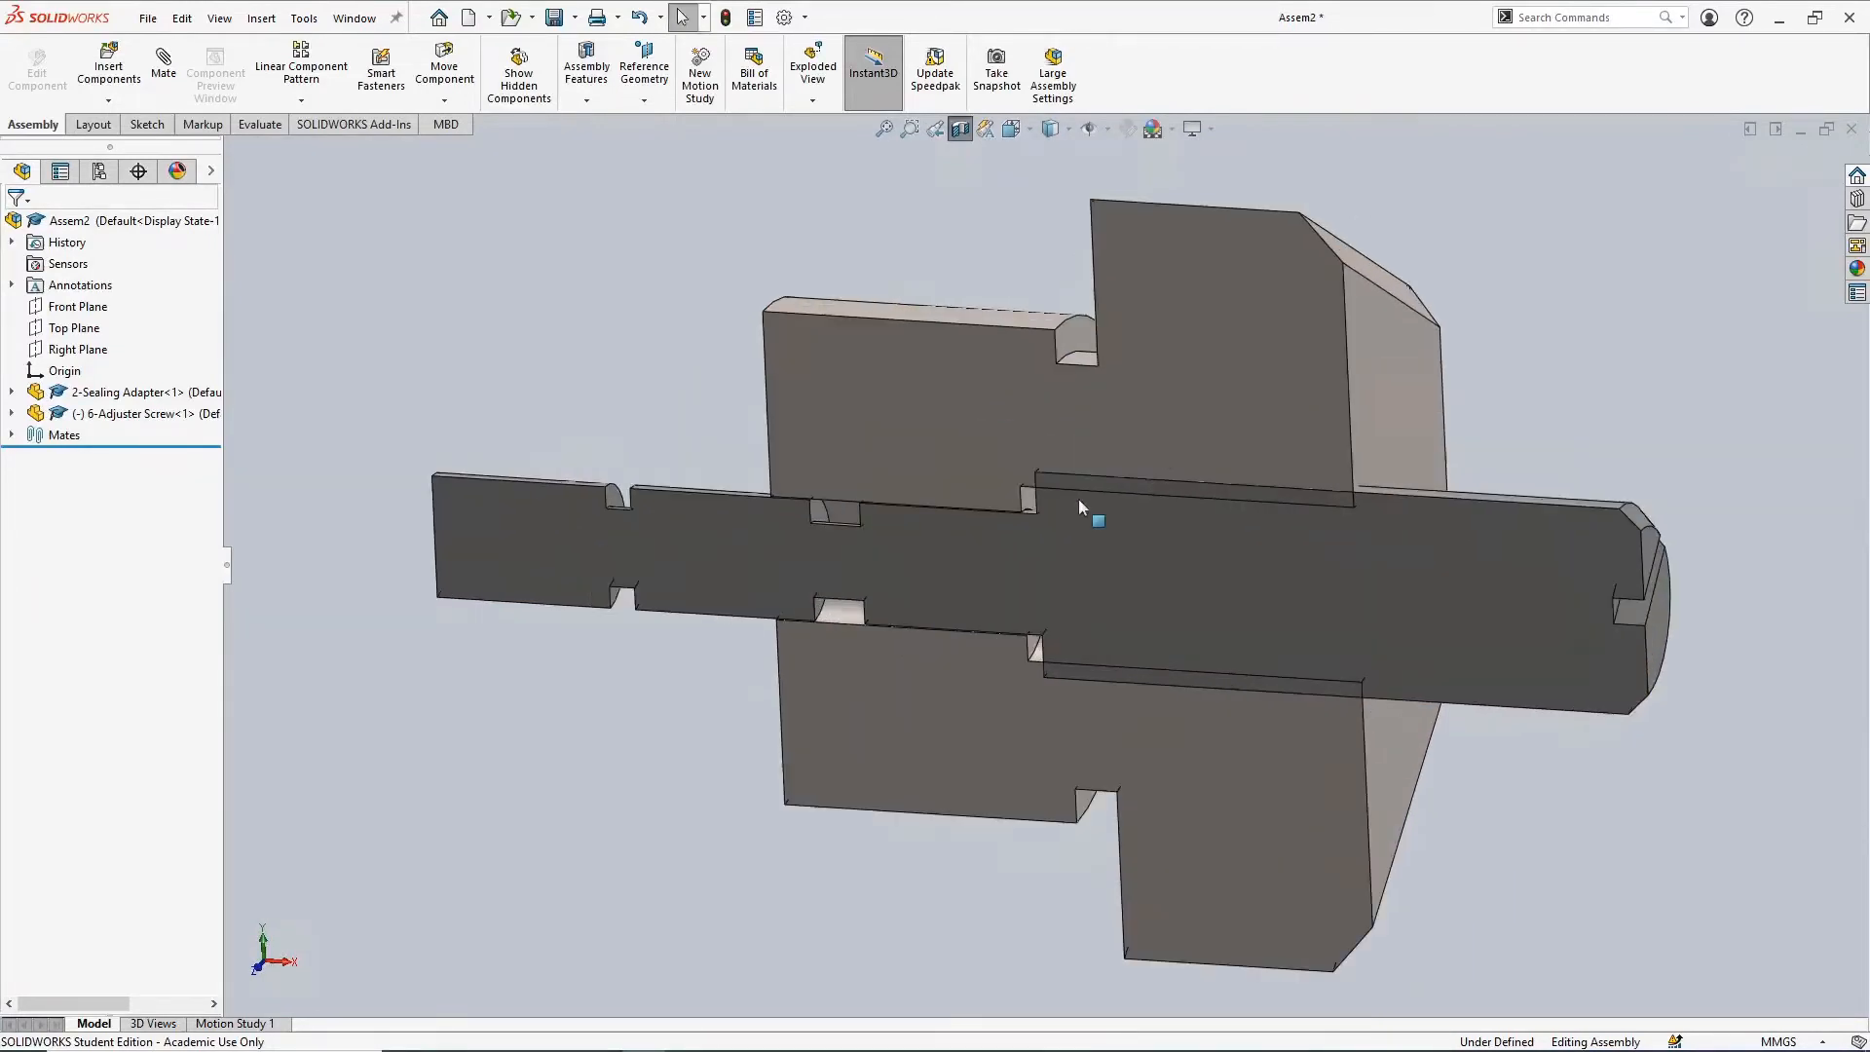
scroll(1044, 487, down, 4)
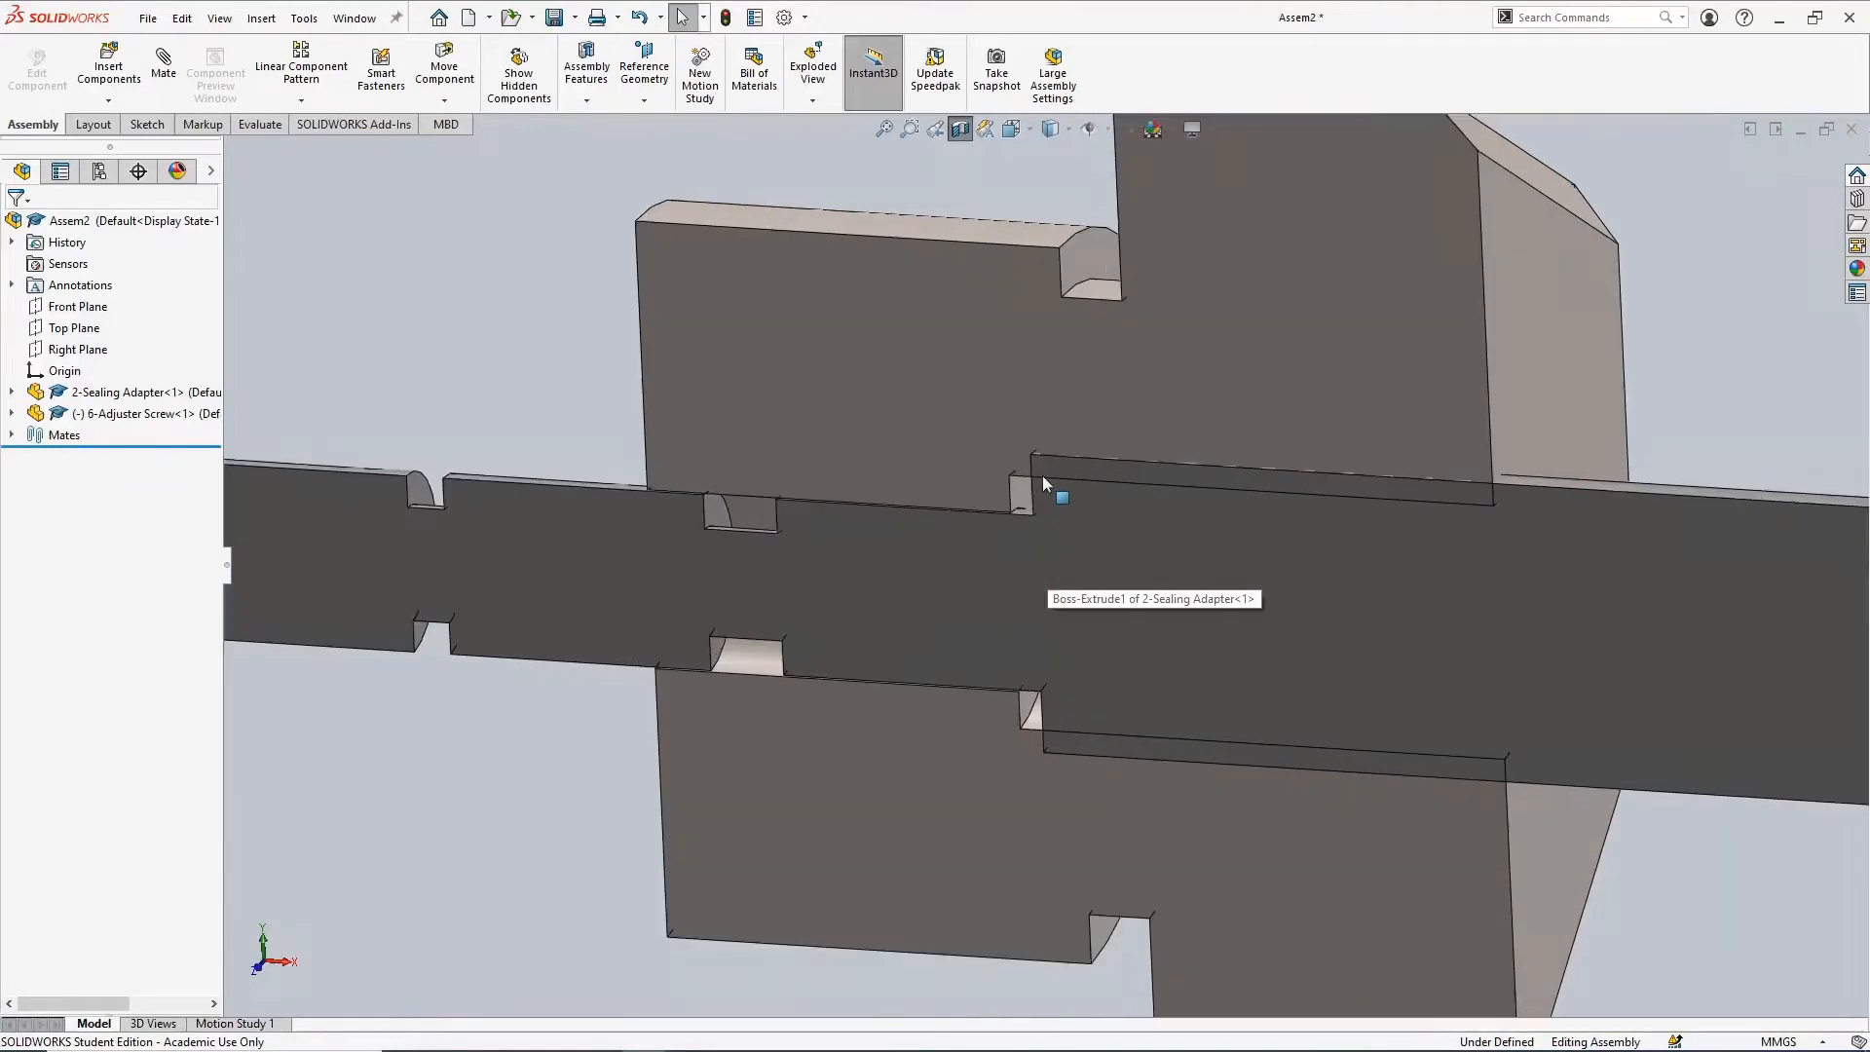
scroll(1040, 491, up, 5)
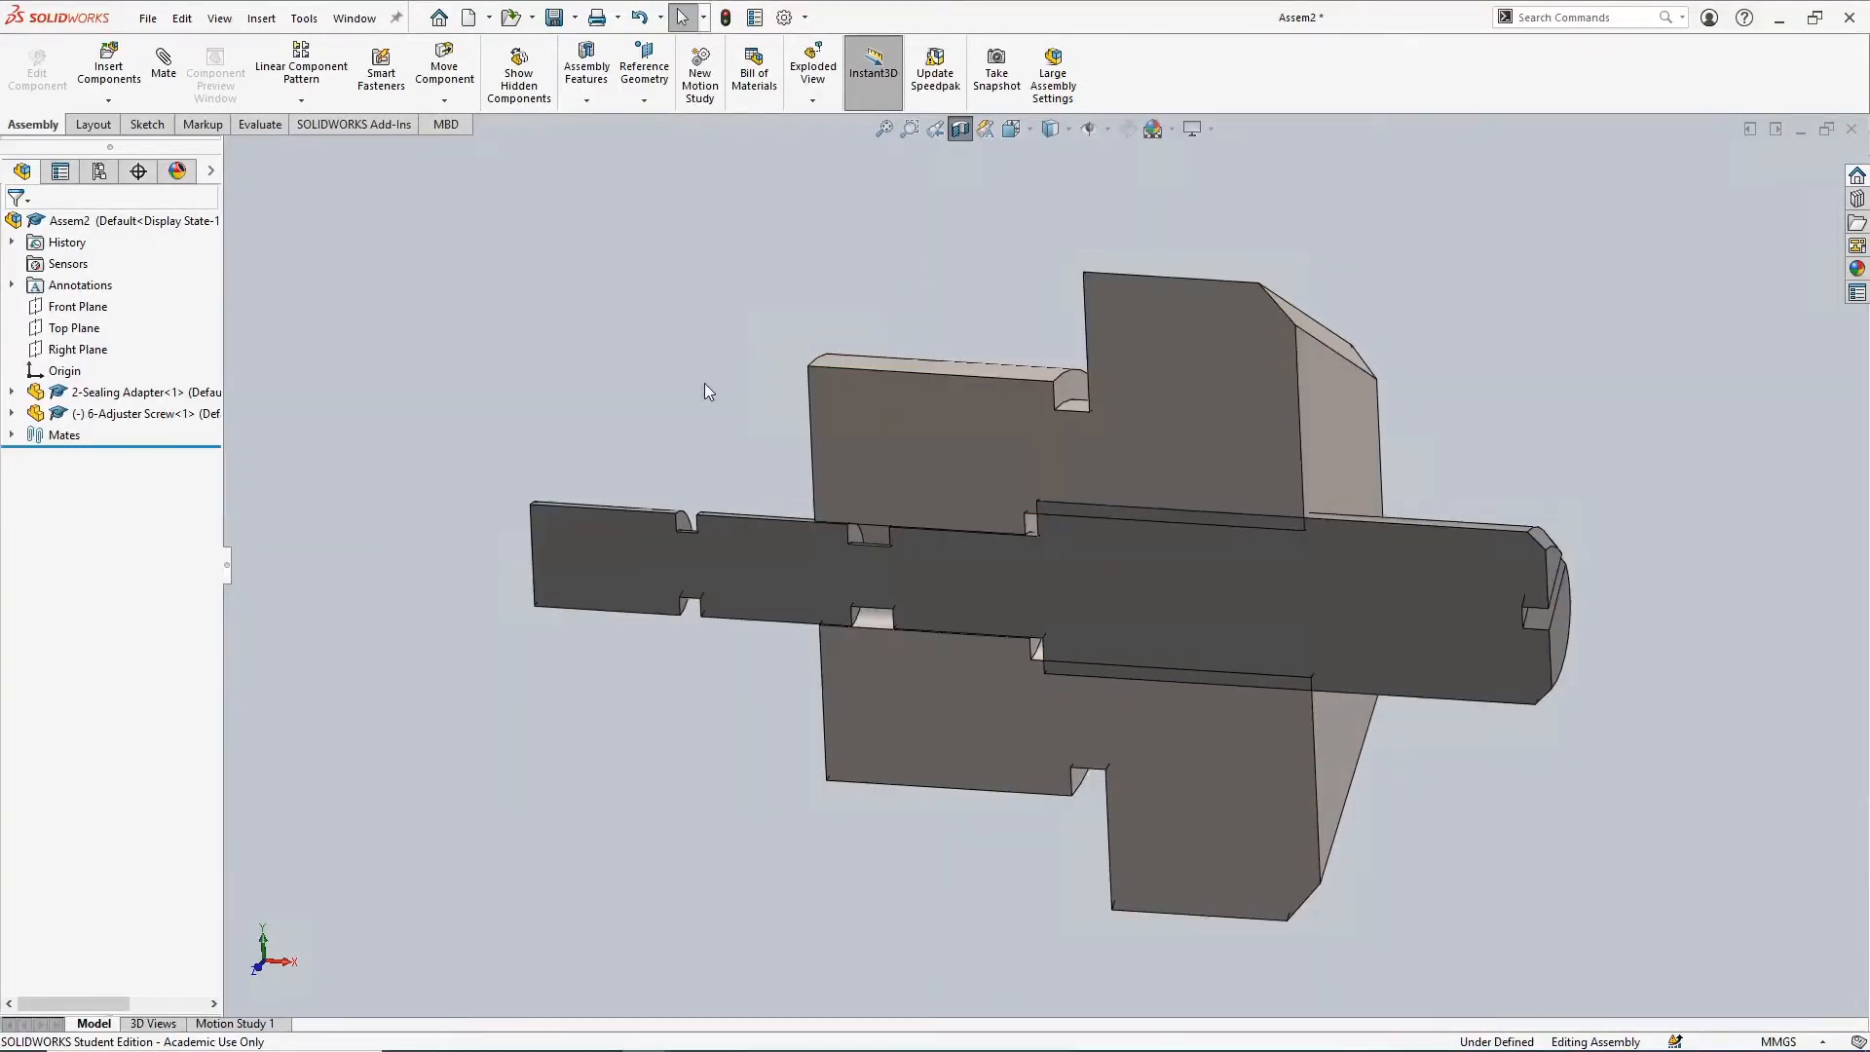
middle_drag(815, 310, 810, 358)
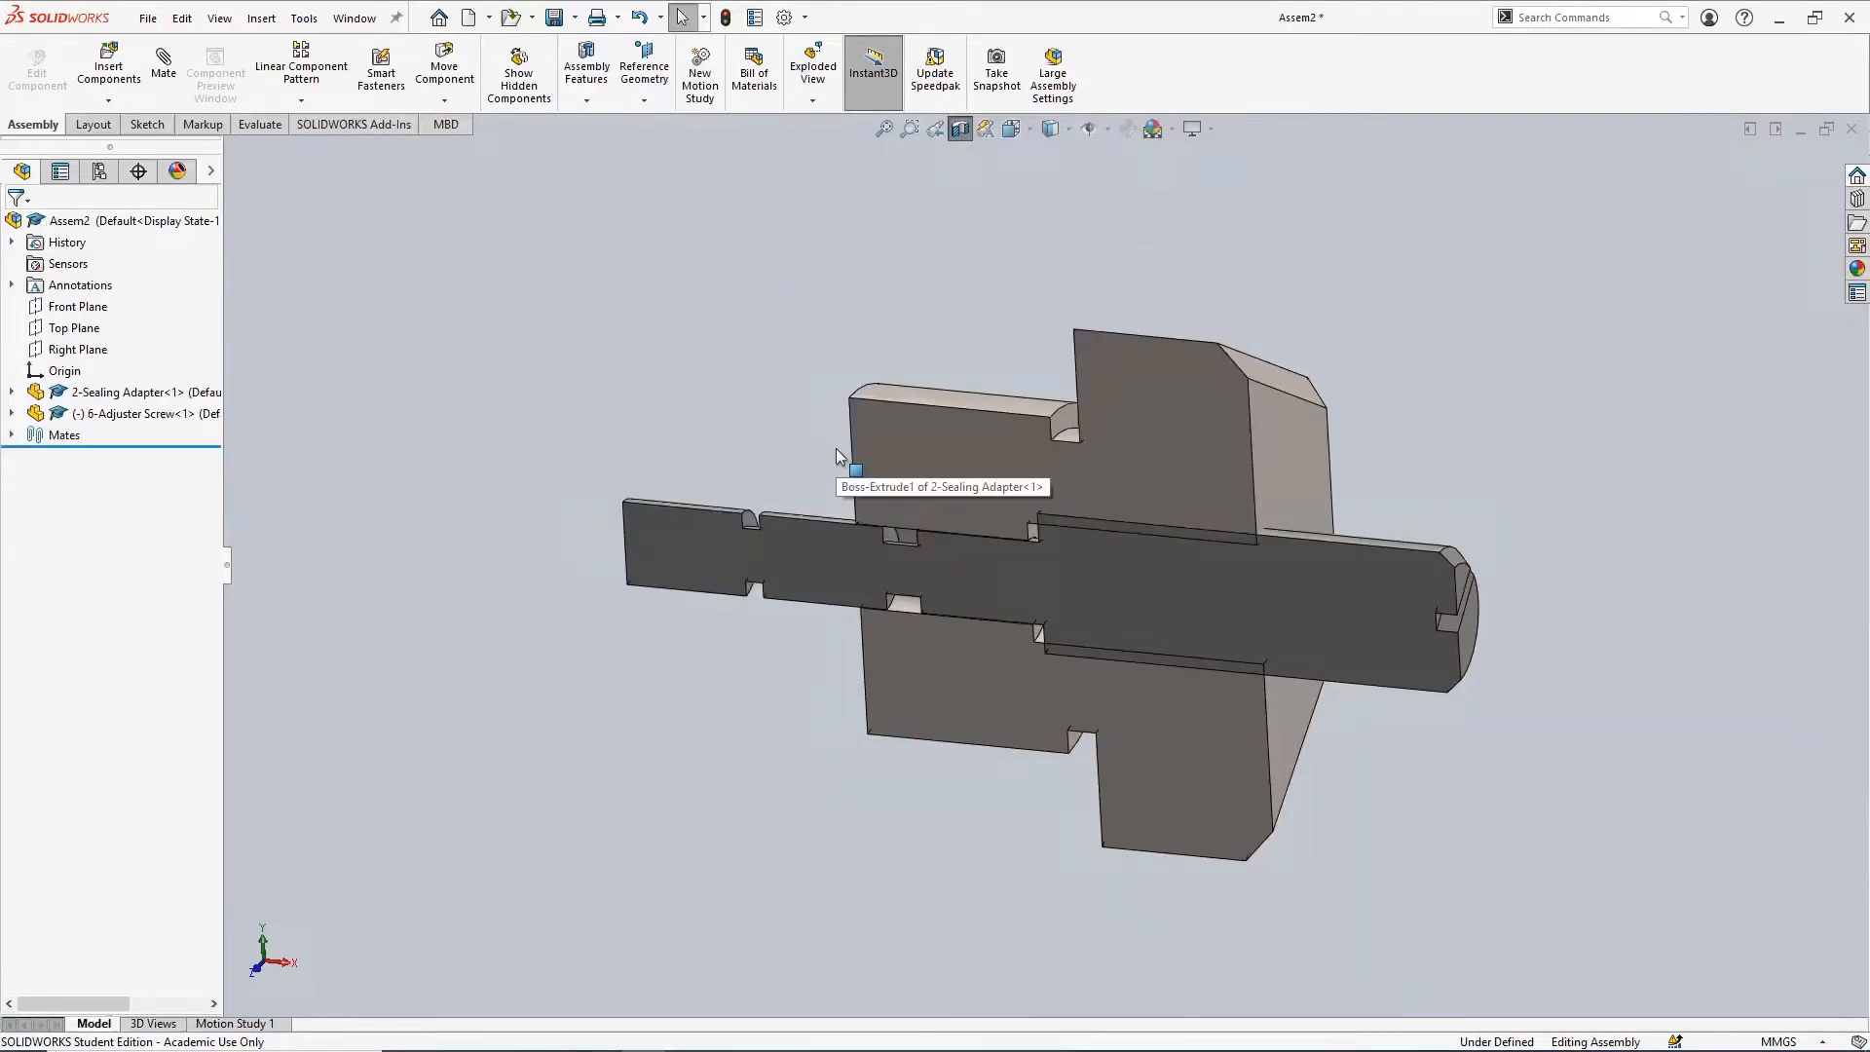
scroll(1022, 545, up, 3)
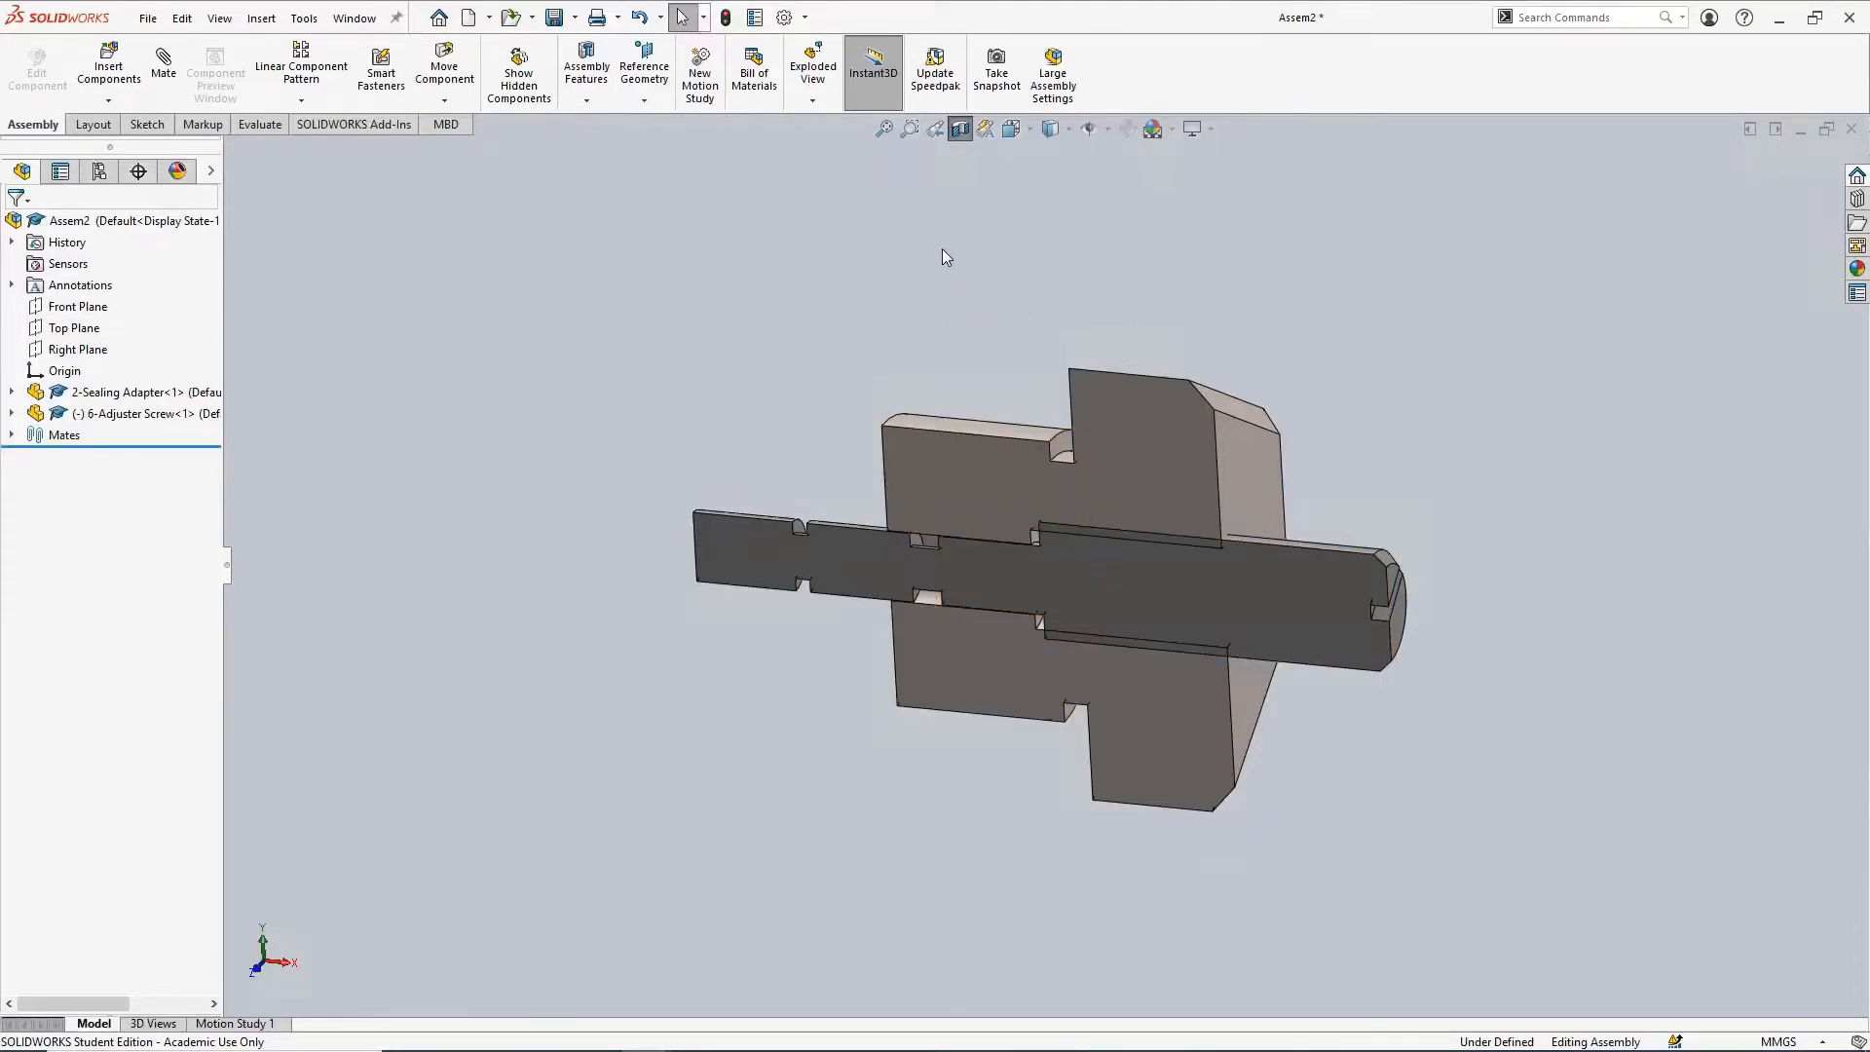
scroll(1052, 503, down, 2)
Add a coincident mate between the internal step face of the 2-Sealing Adapter and the shoulder face of the 6-Adjuster Screw
click(164, 63)
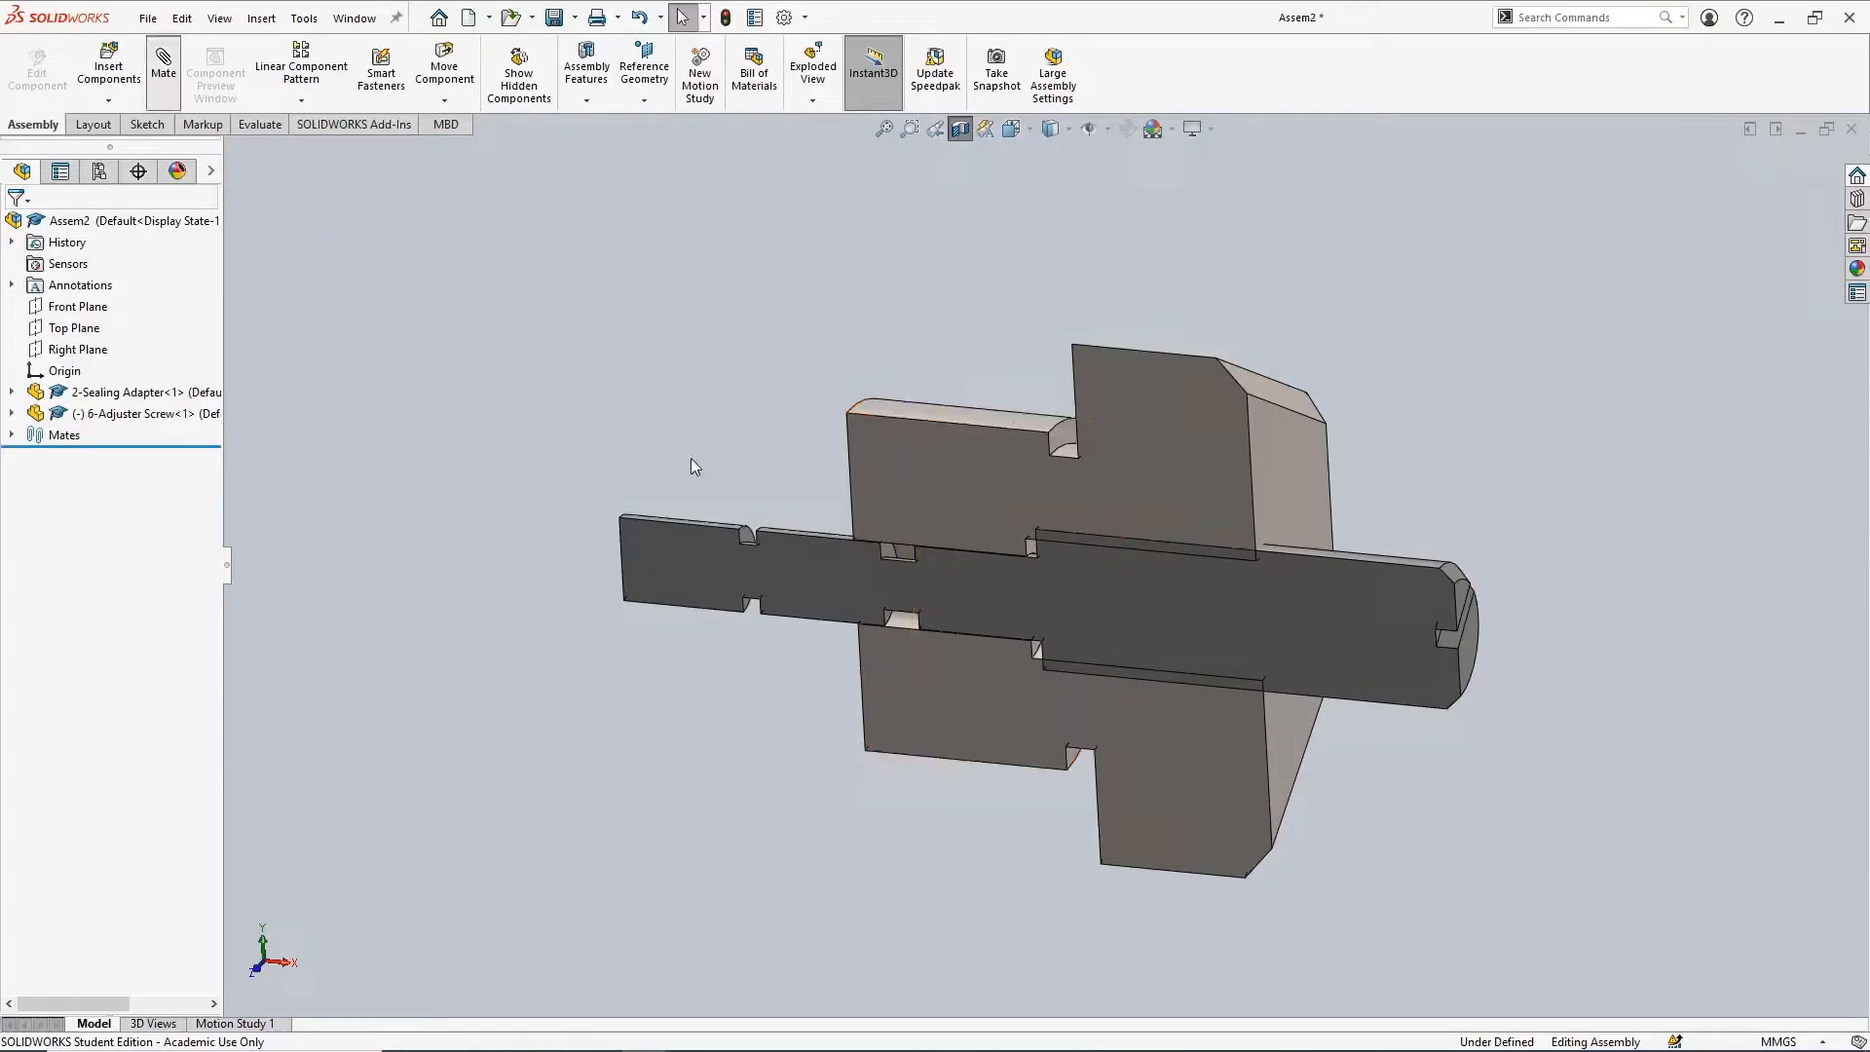
scroll(1071, 555, down, 10)
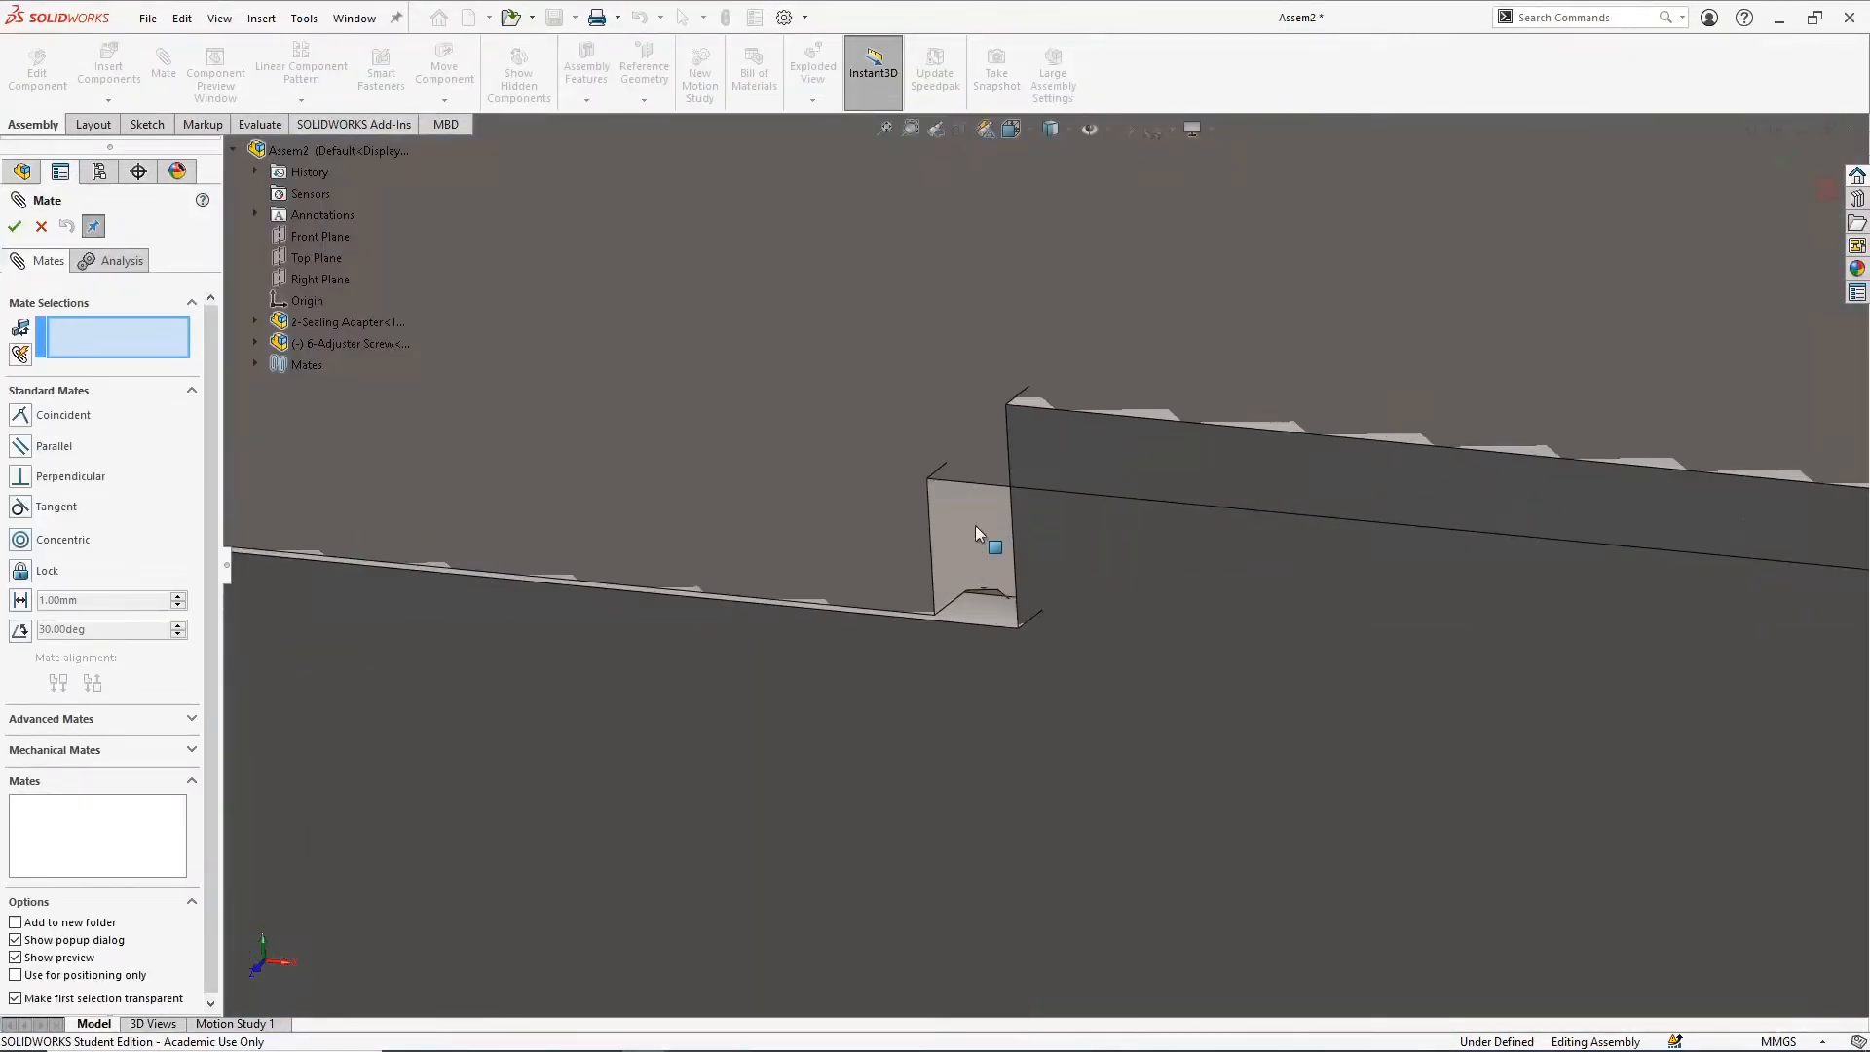
click(975, 526)
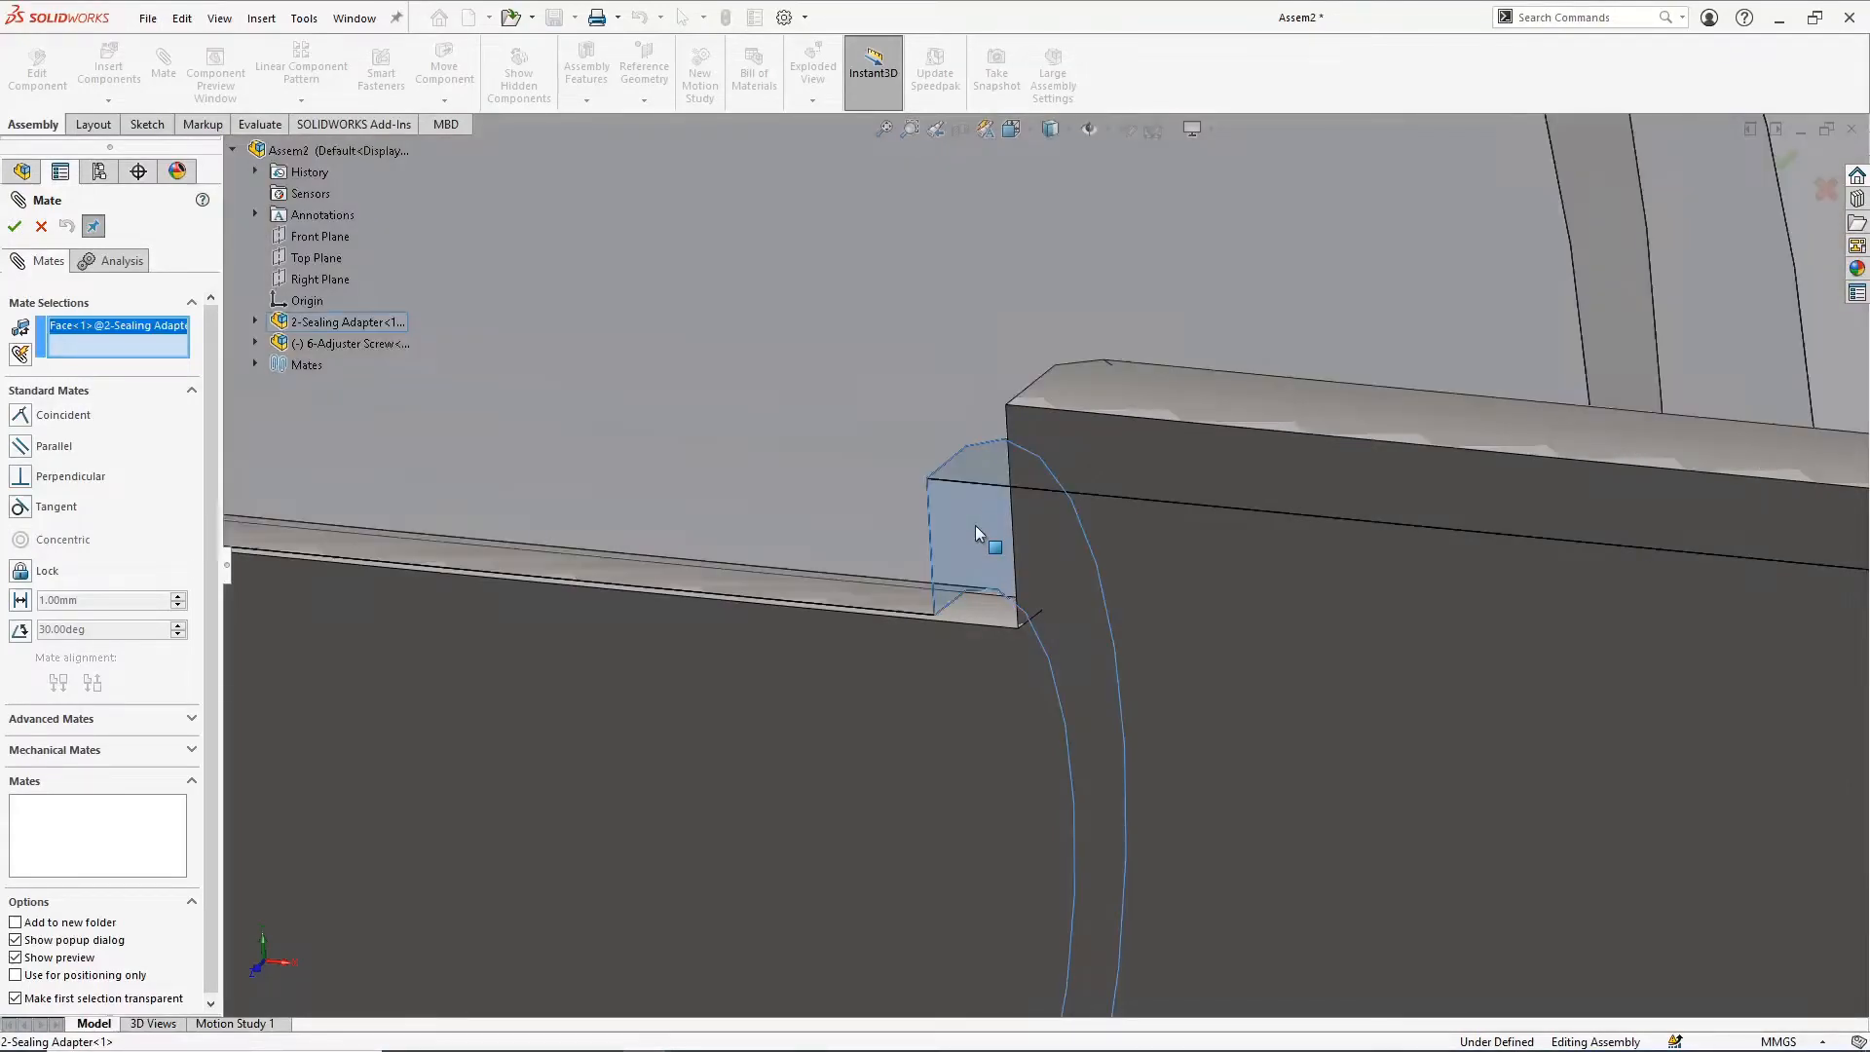
middle_drag(977, 531, 1040, 519)
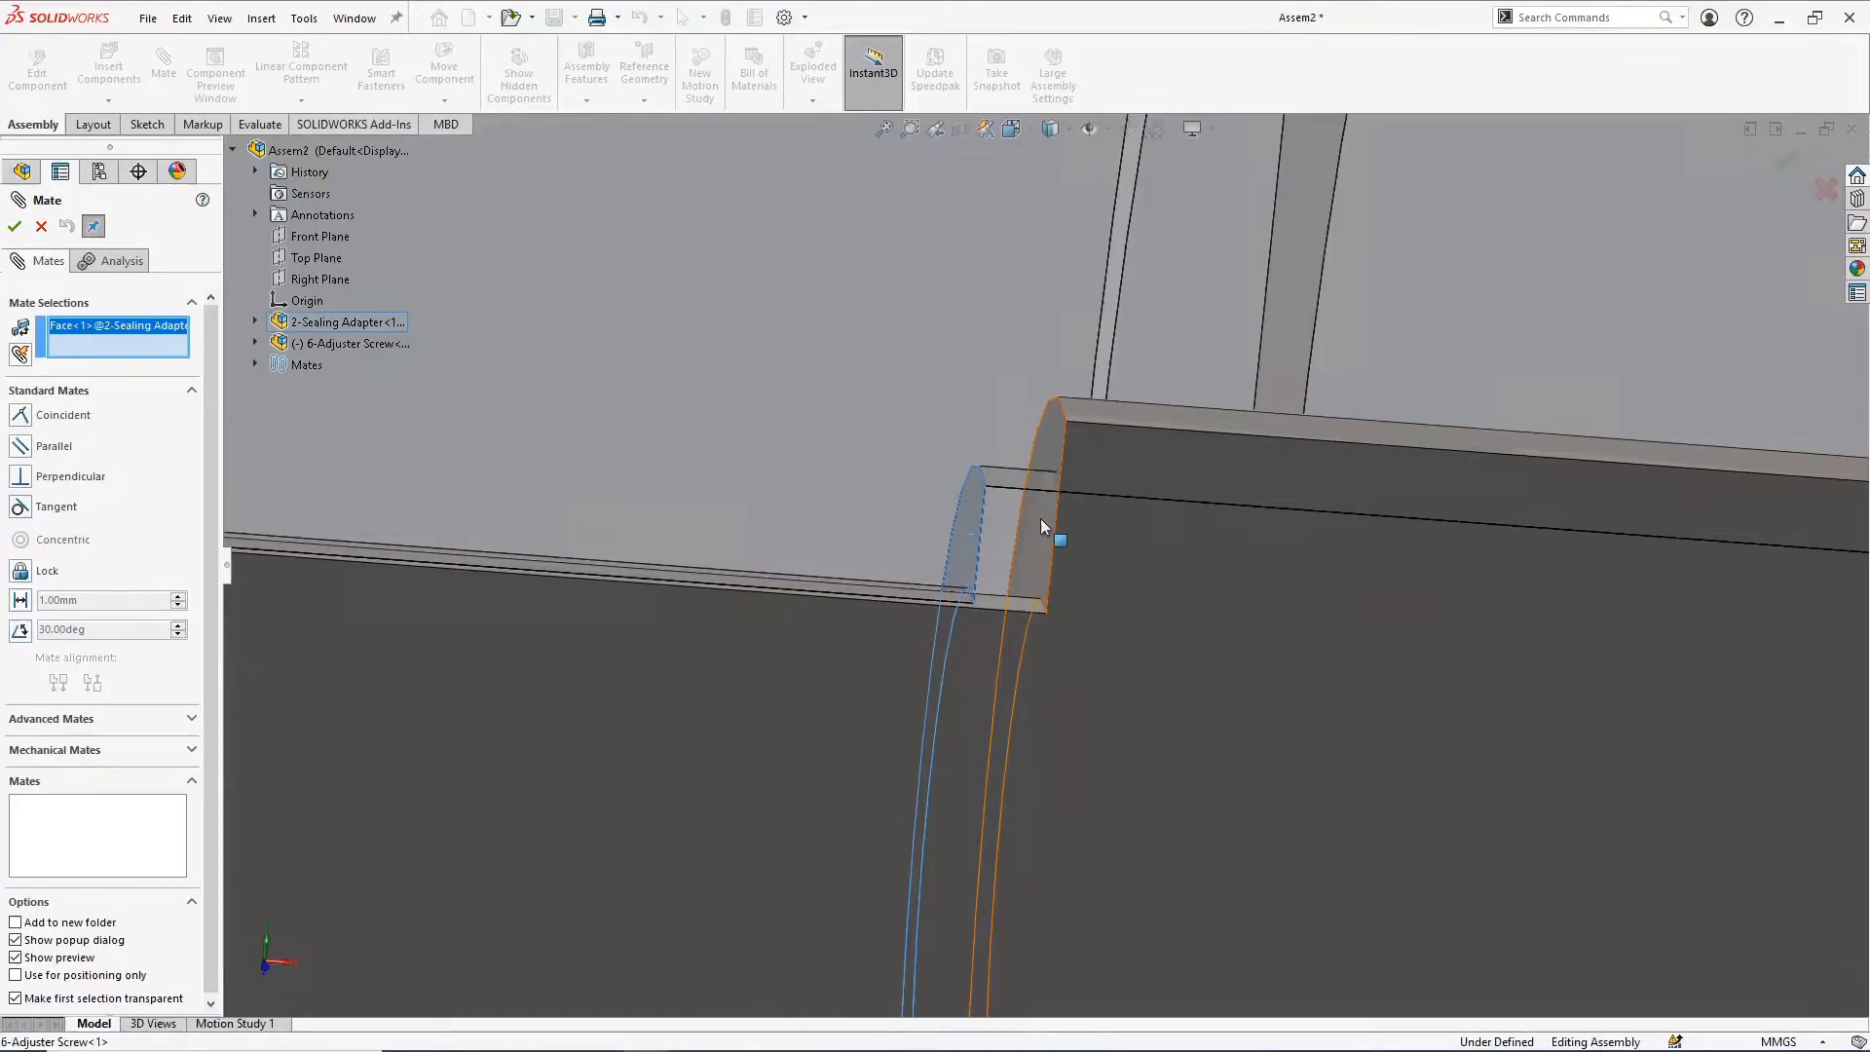
click(1042, 520)
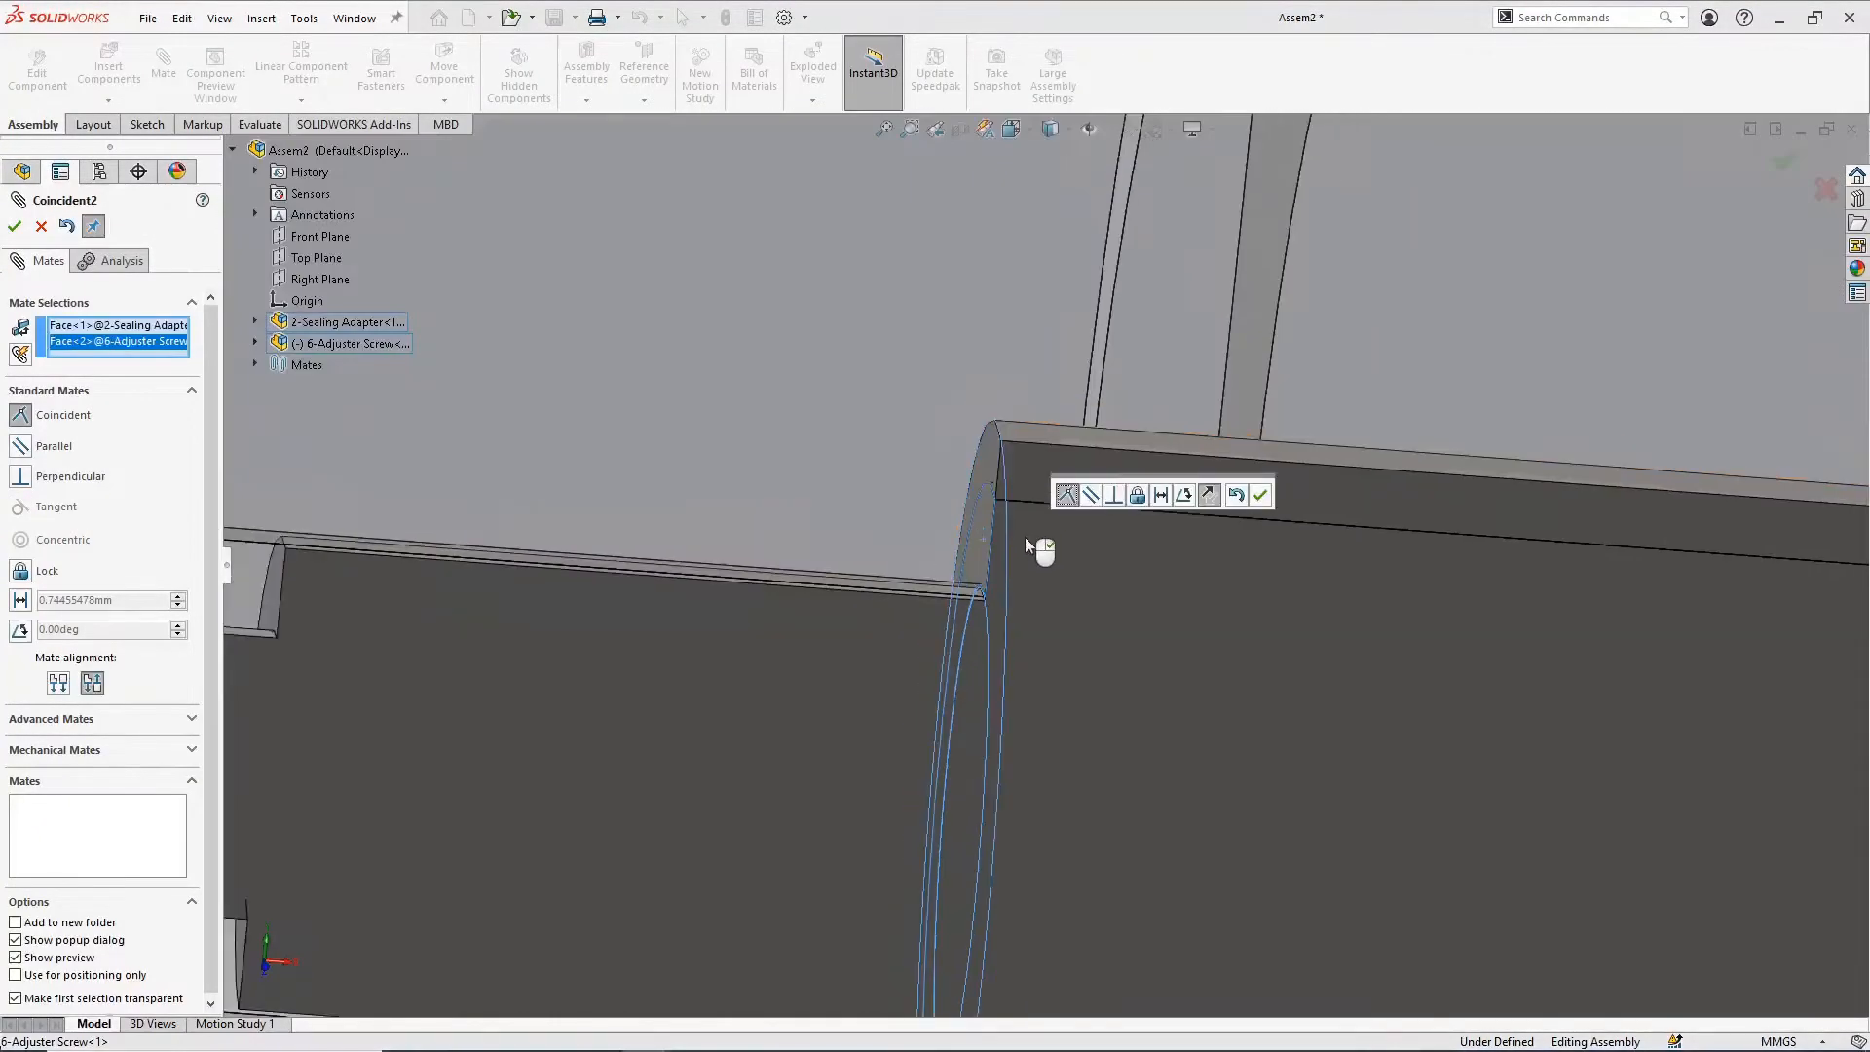
scroll(1023, 538, up, 10)
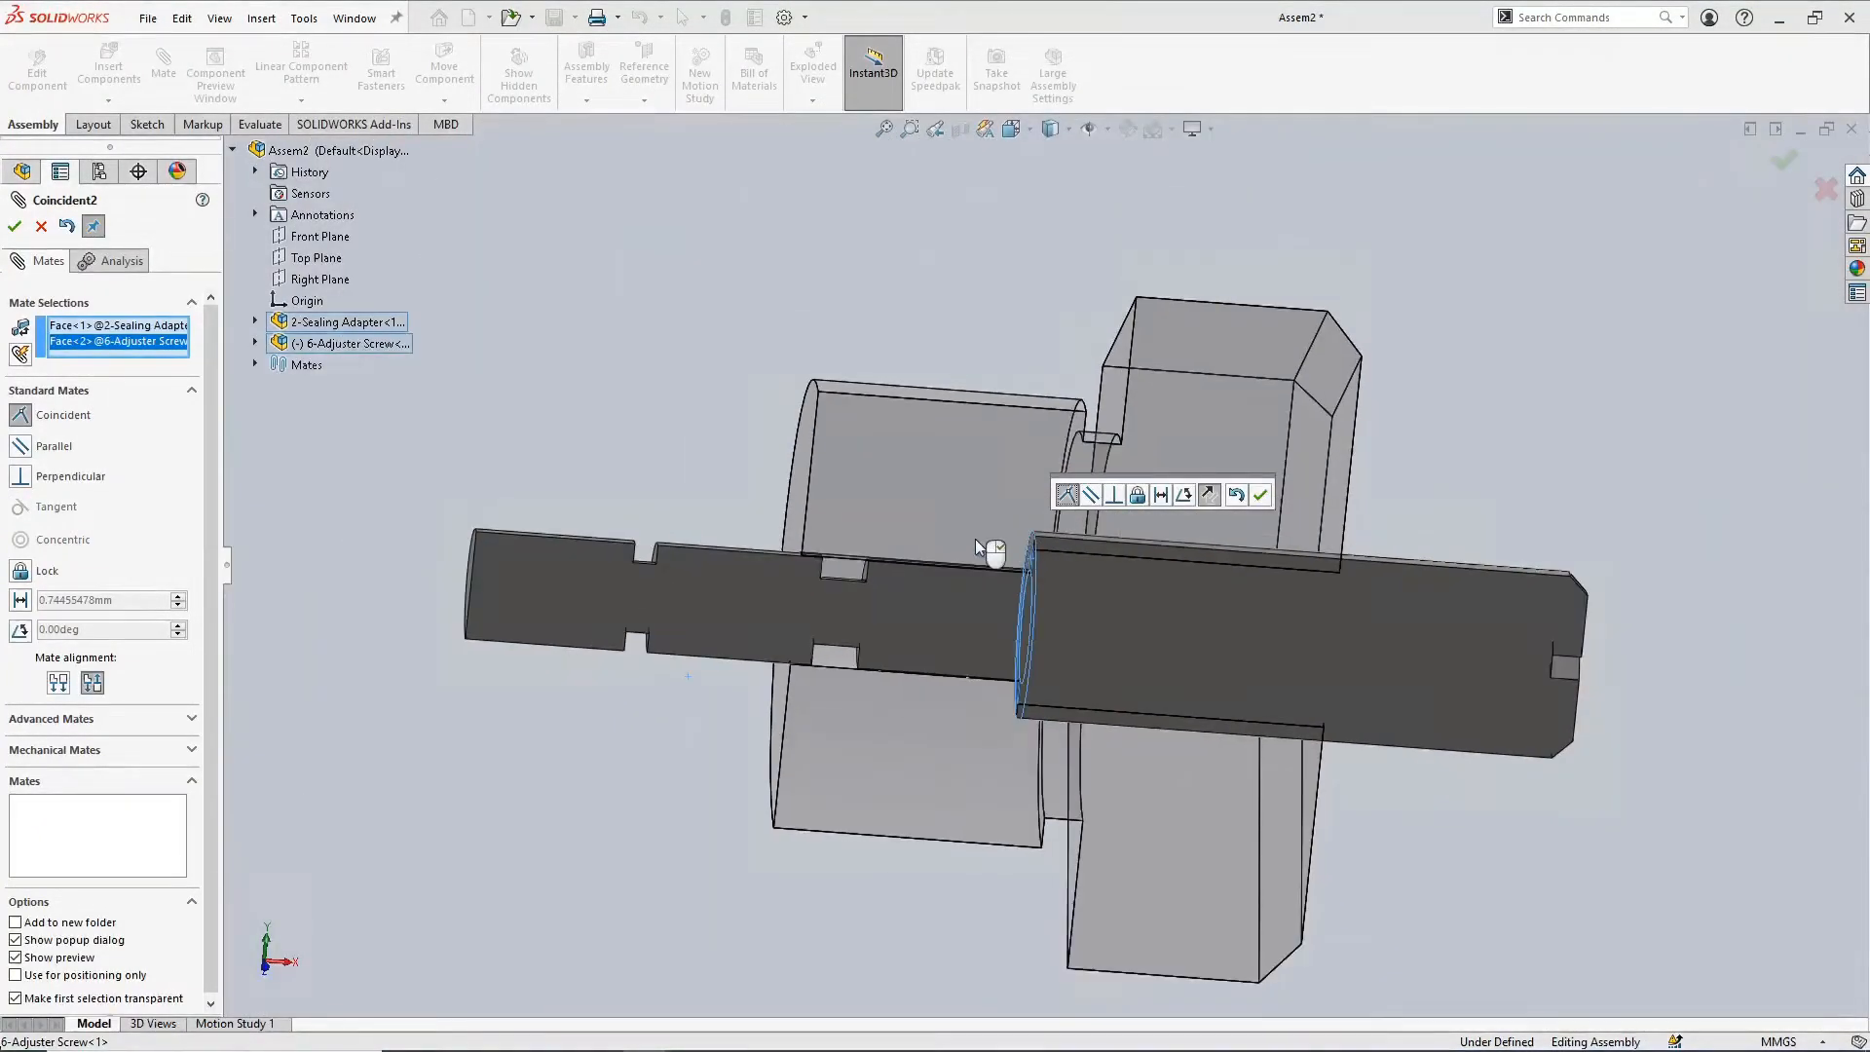
middle_drag(909, 540, 897, 554)
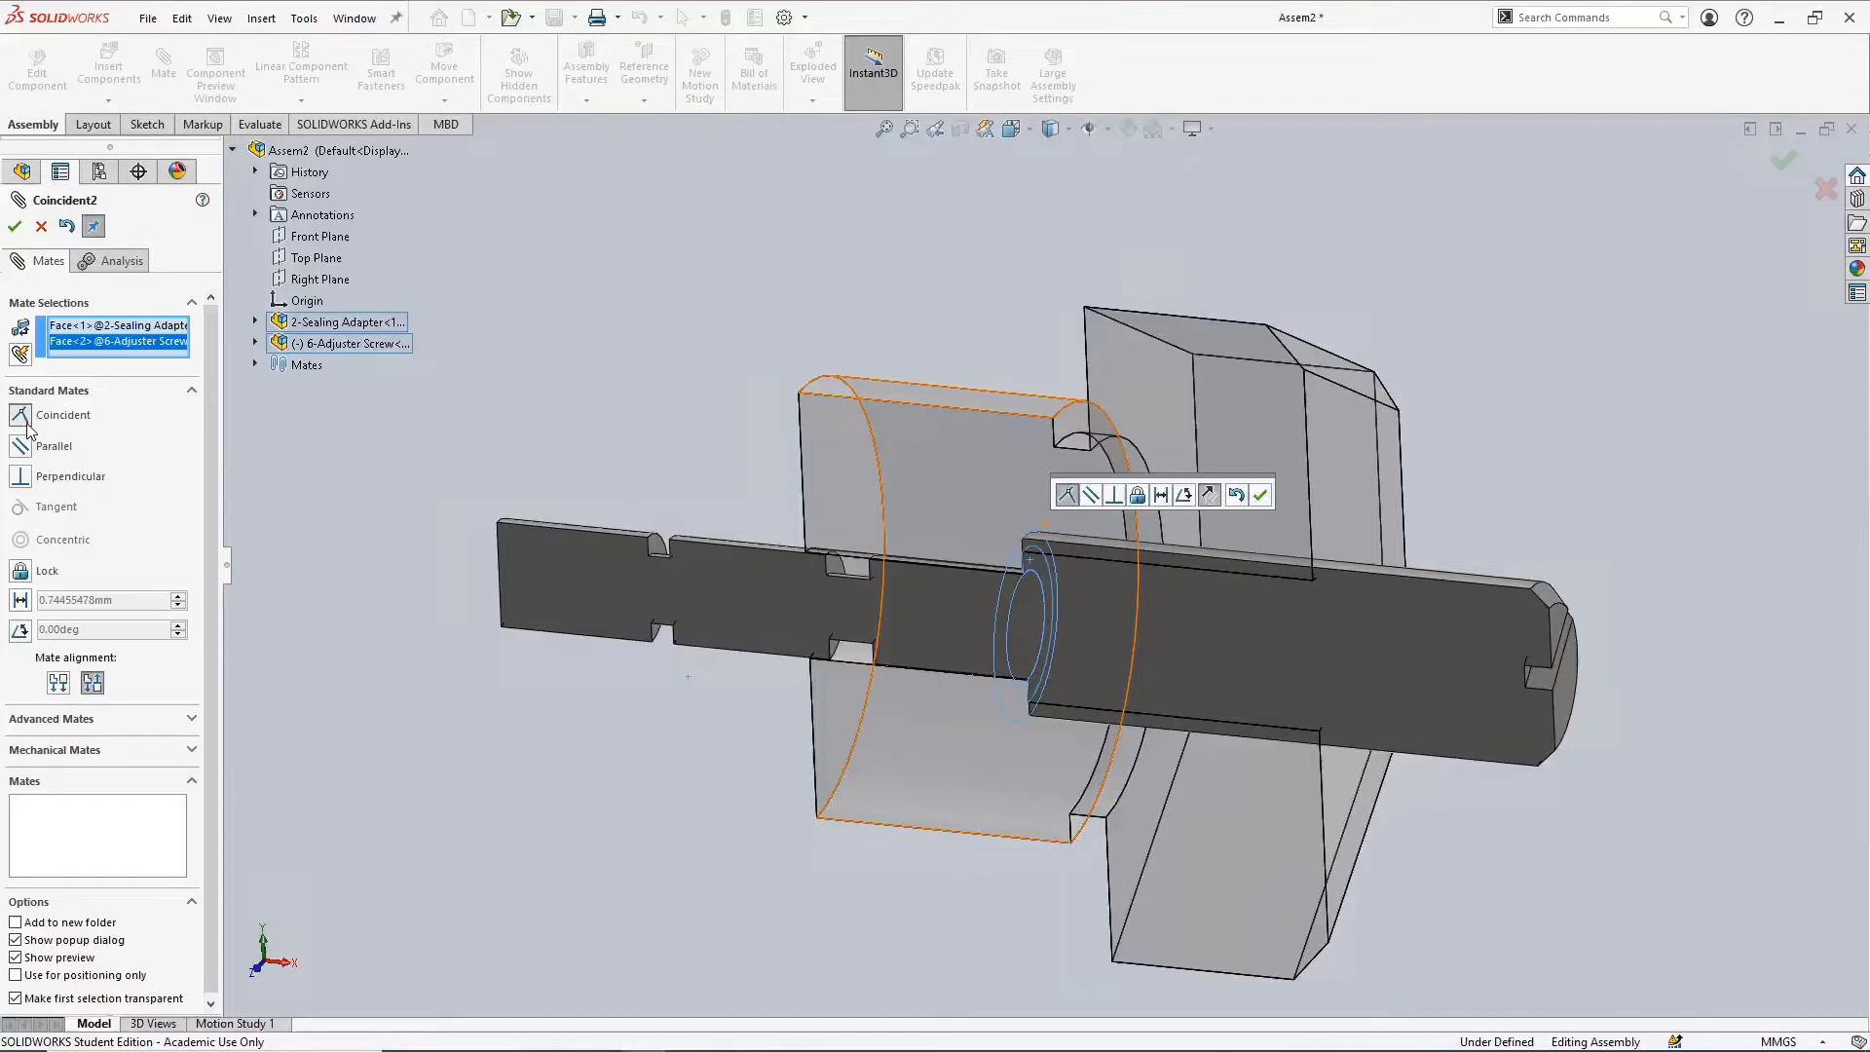
click(14, 229)
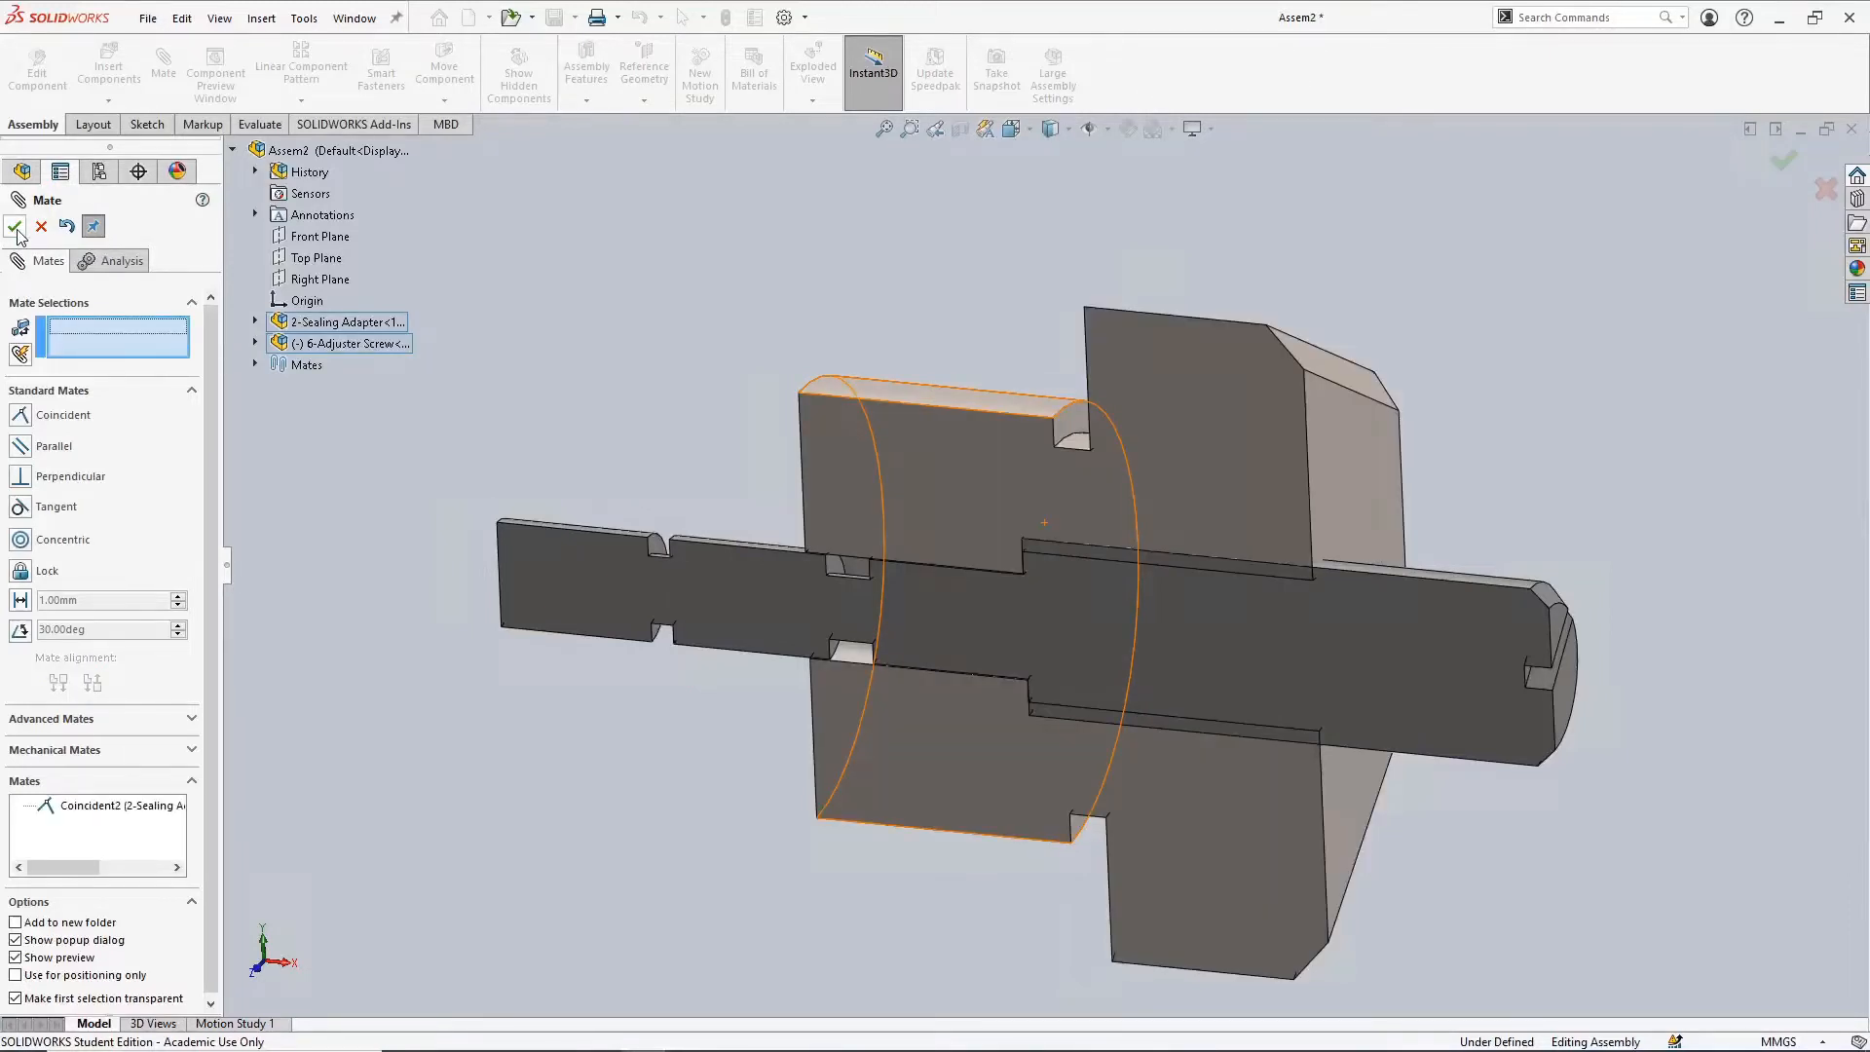
click(15, 230)
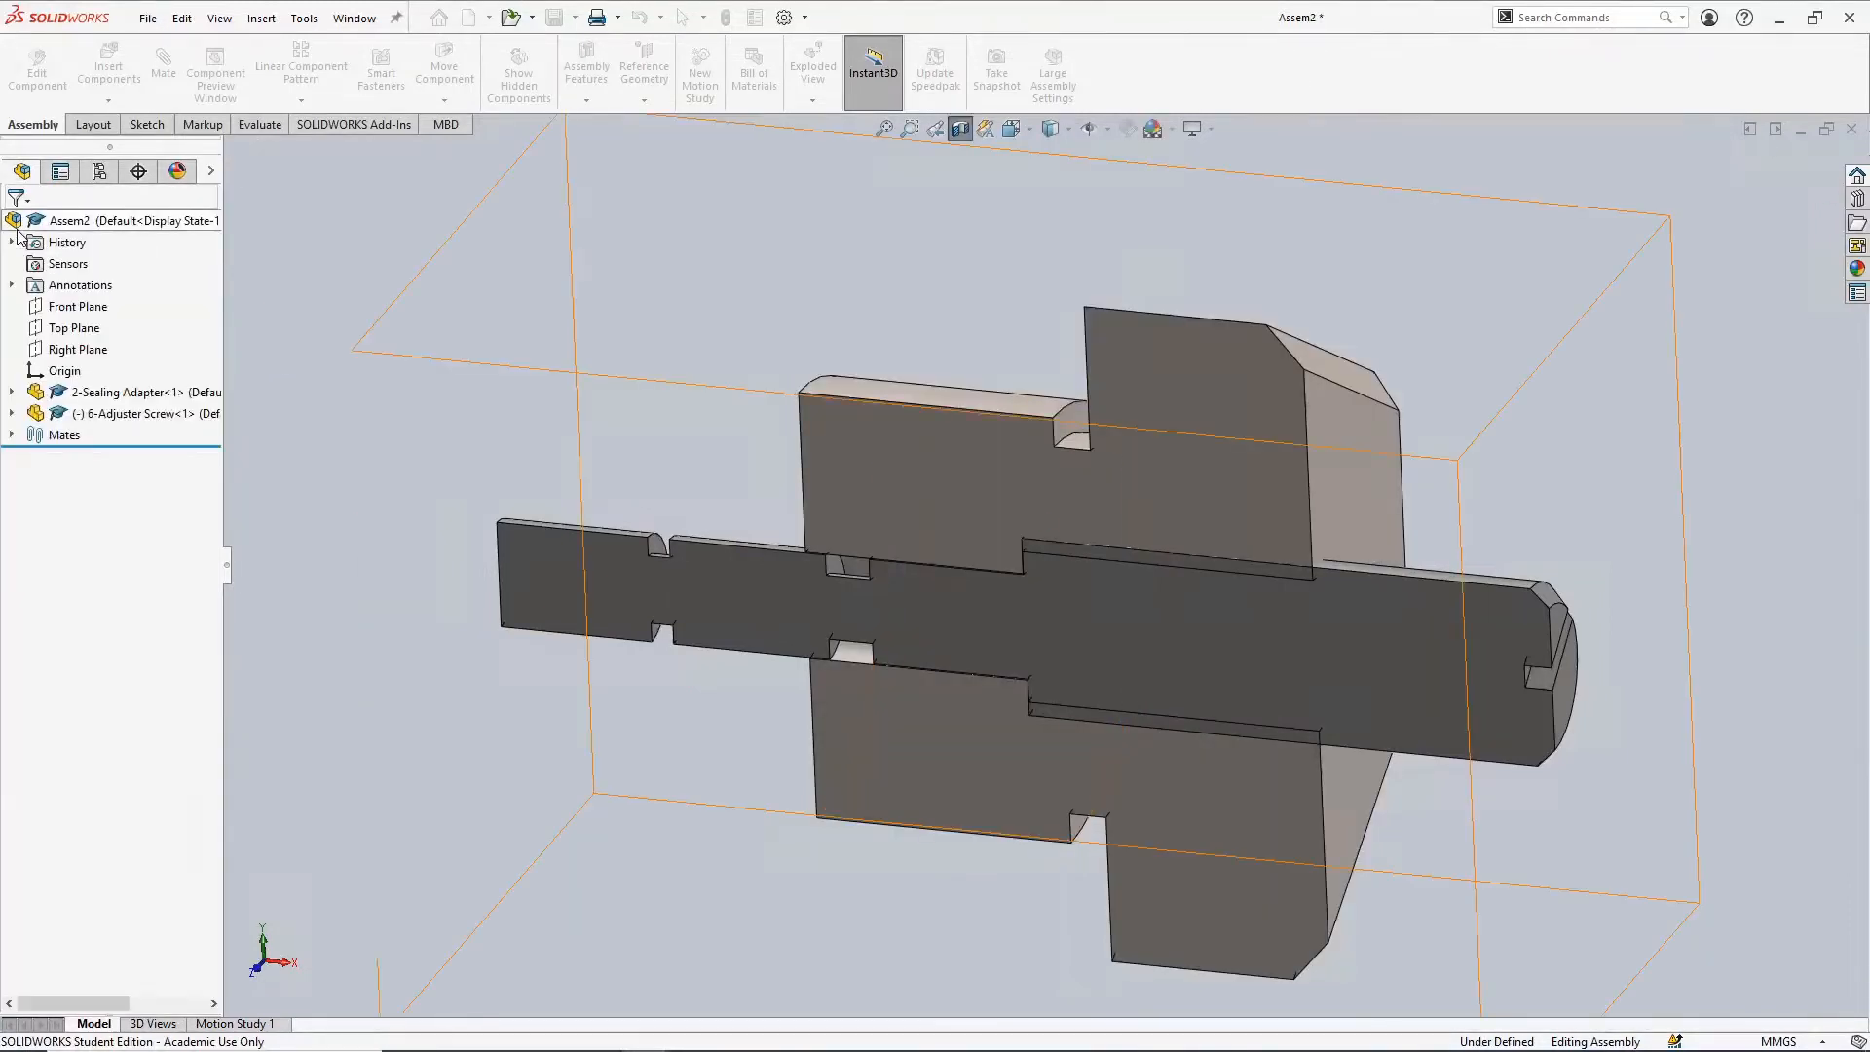
Turn off the section view so the complete adapter and screw are shown
click(962, 129)
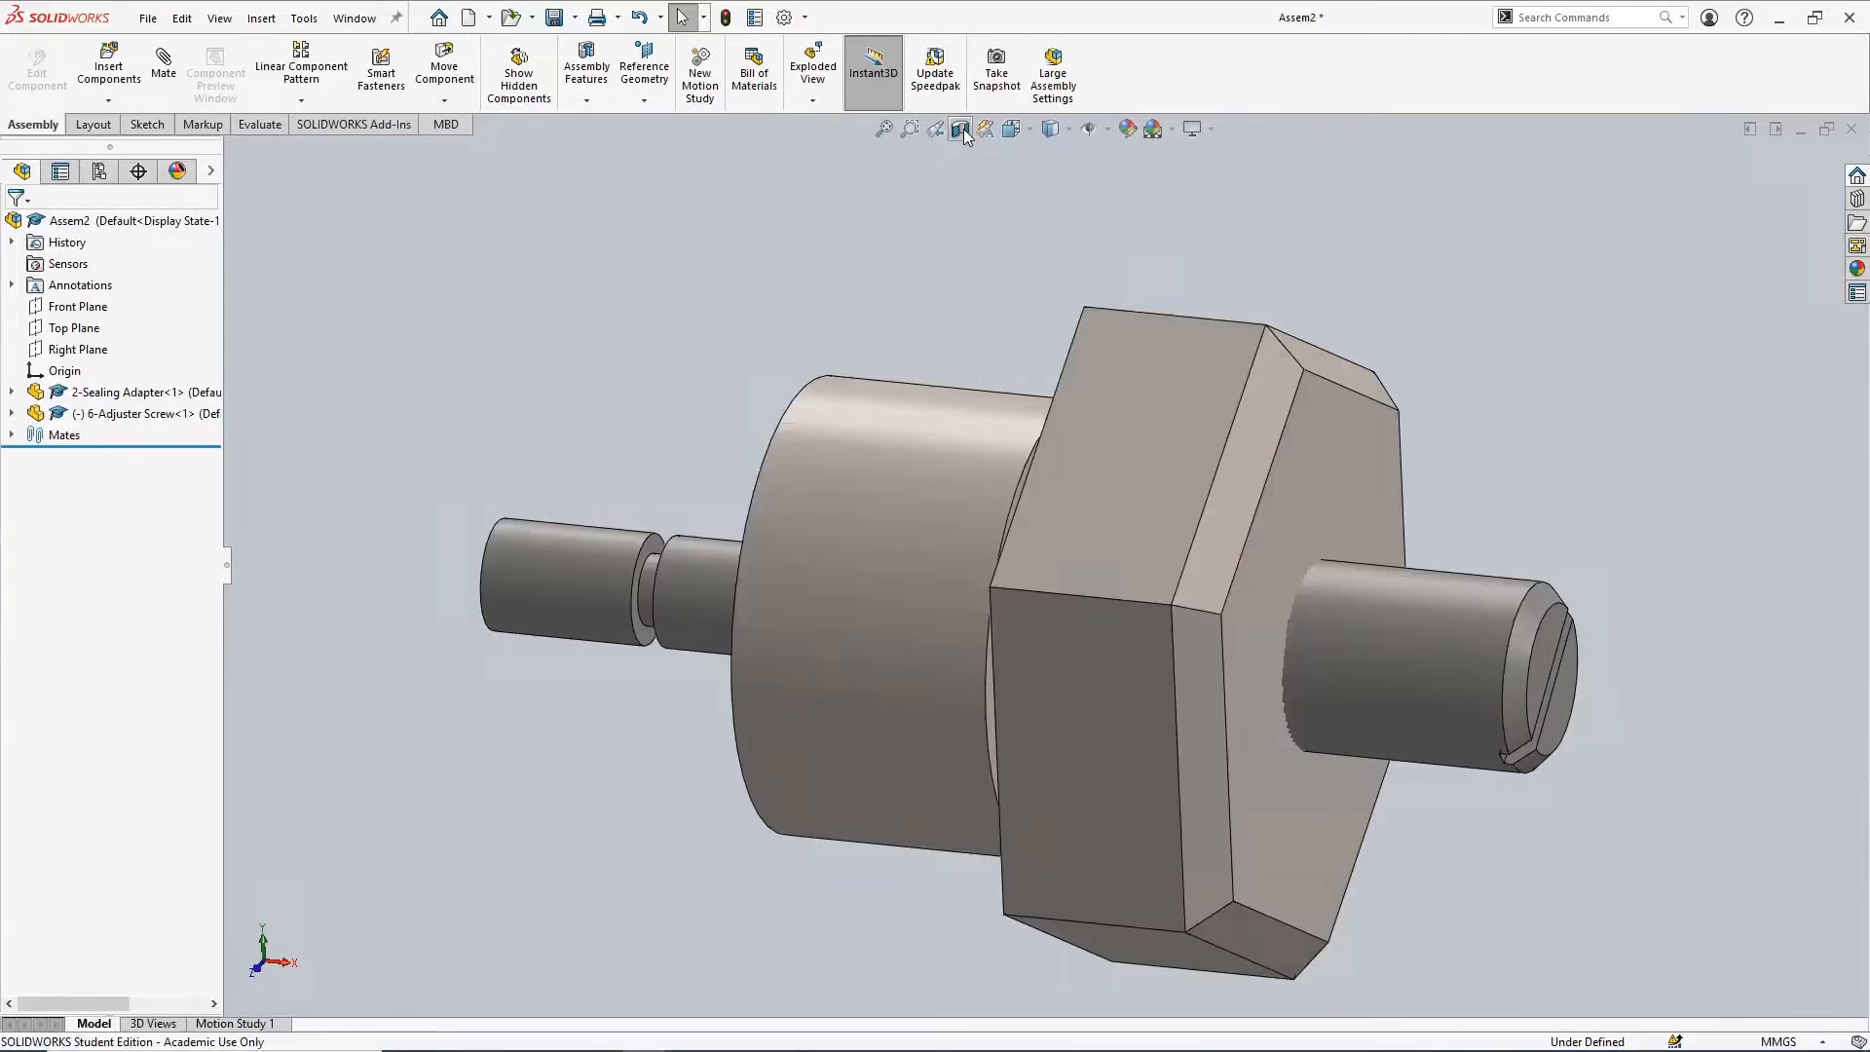
scroll(728, 380, up, 2)
middle_drag(729, 381, 723, 544)
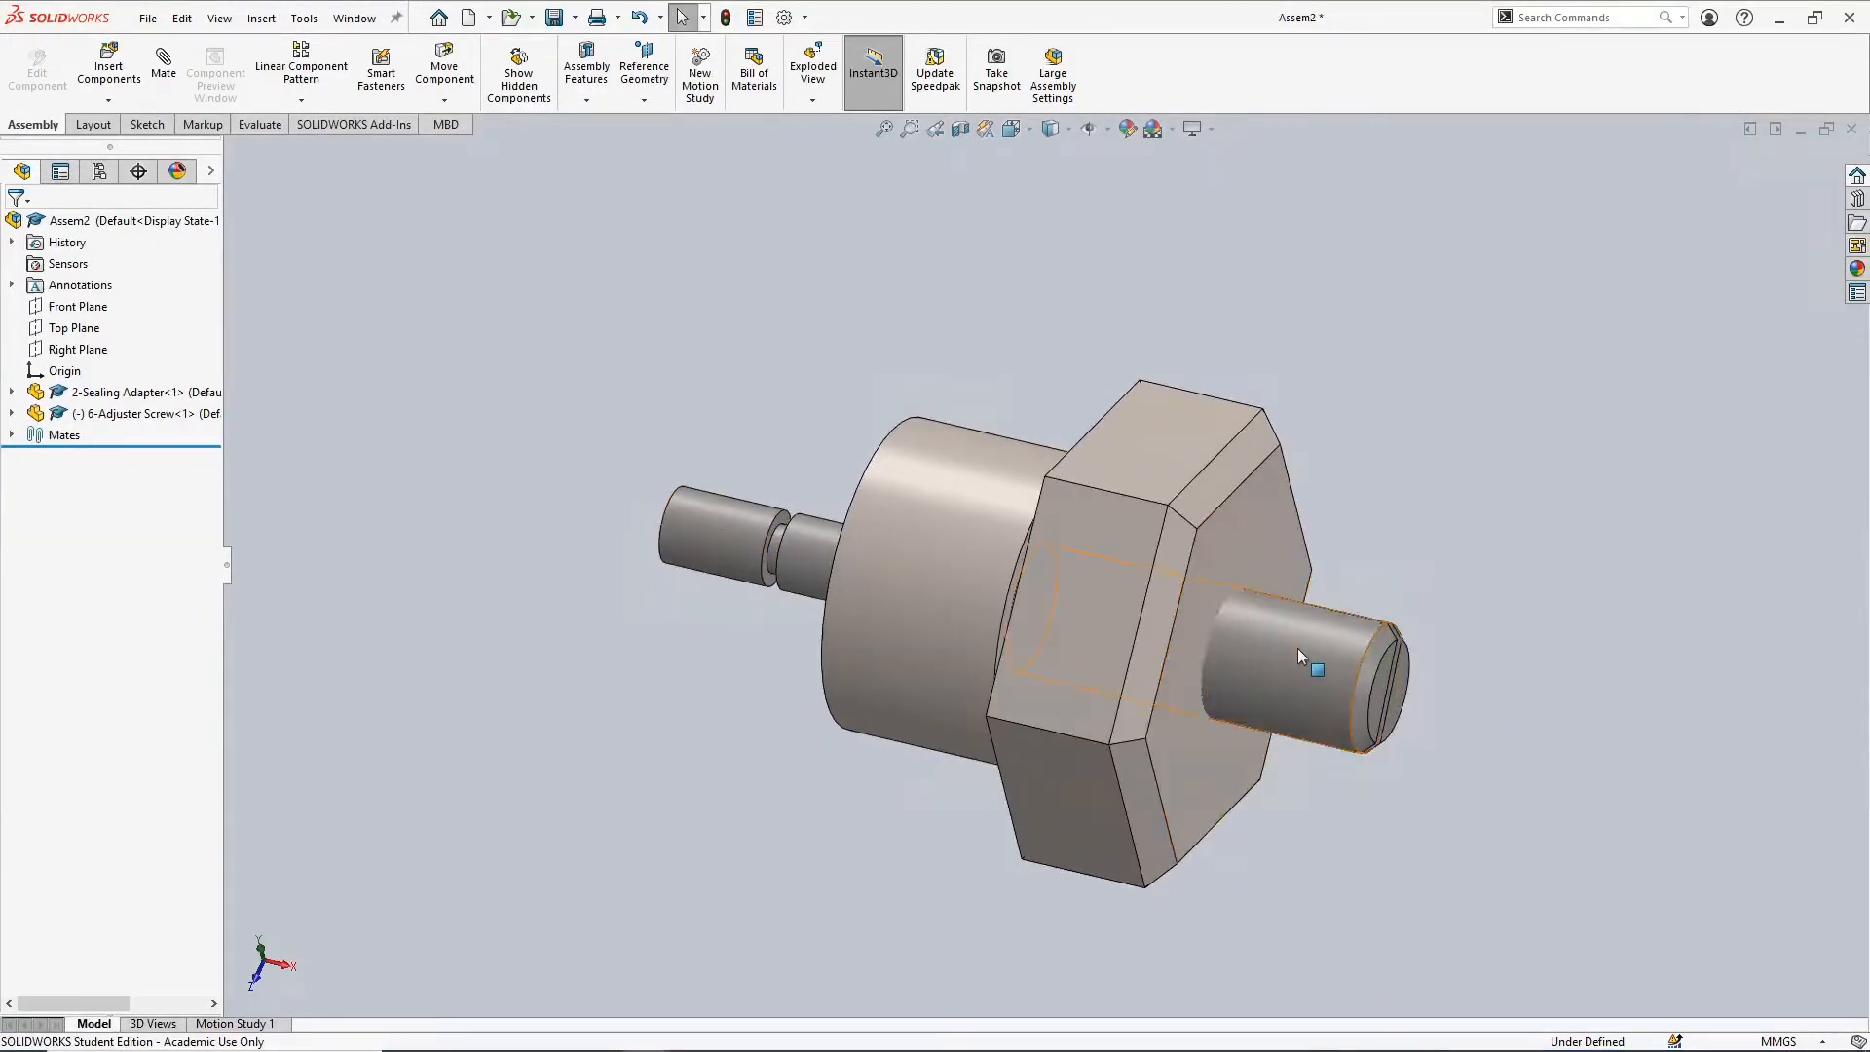
Test the 6-Adjuster Screw's remaining freedom by trying to move it outward and inward along the adapter's axis
drag(1298, 647, 1423, 677)
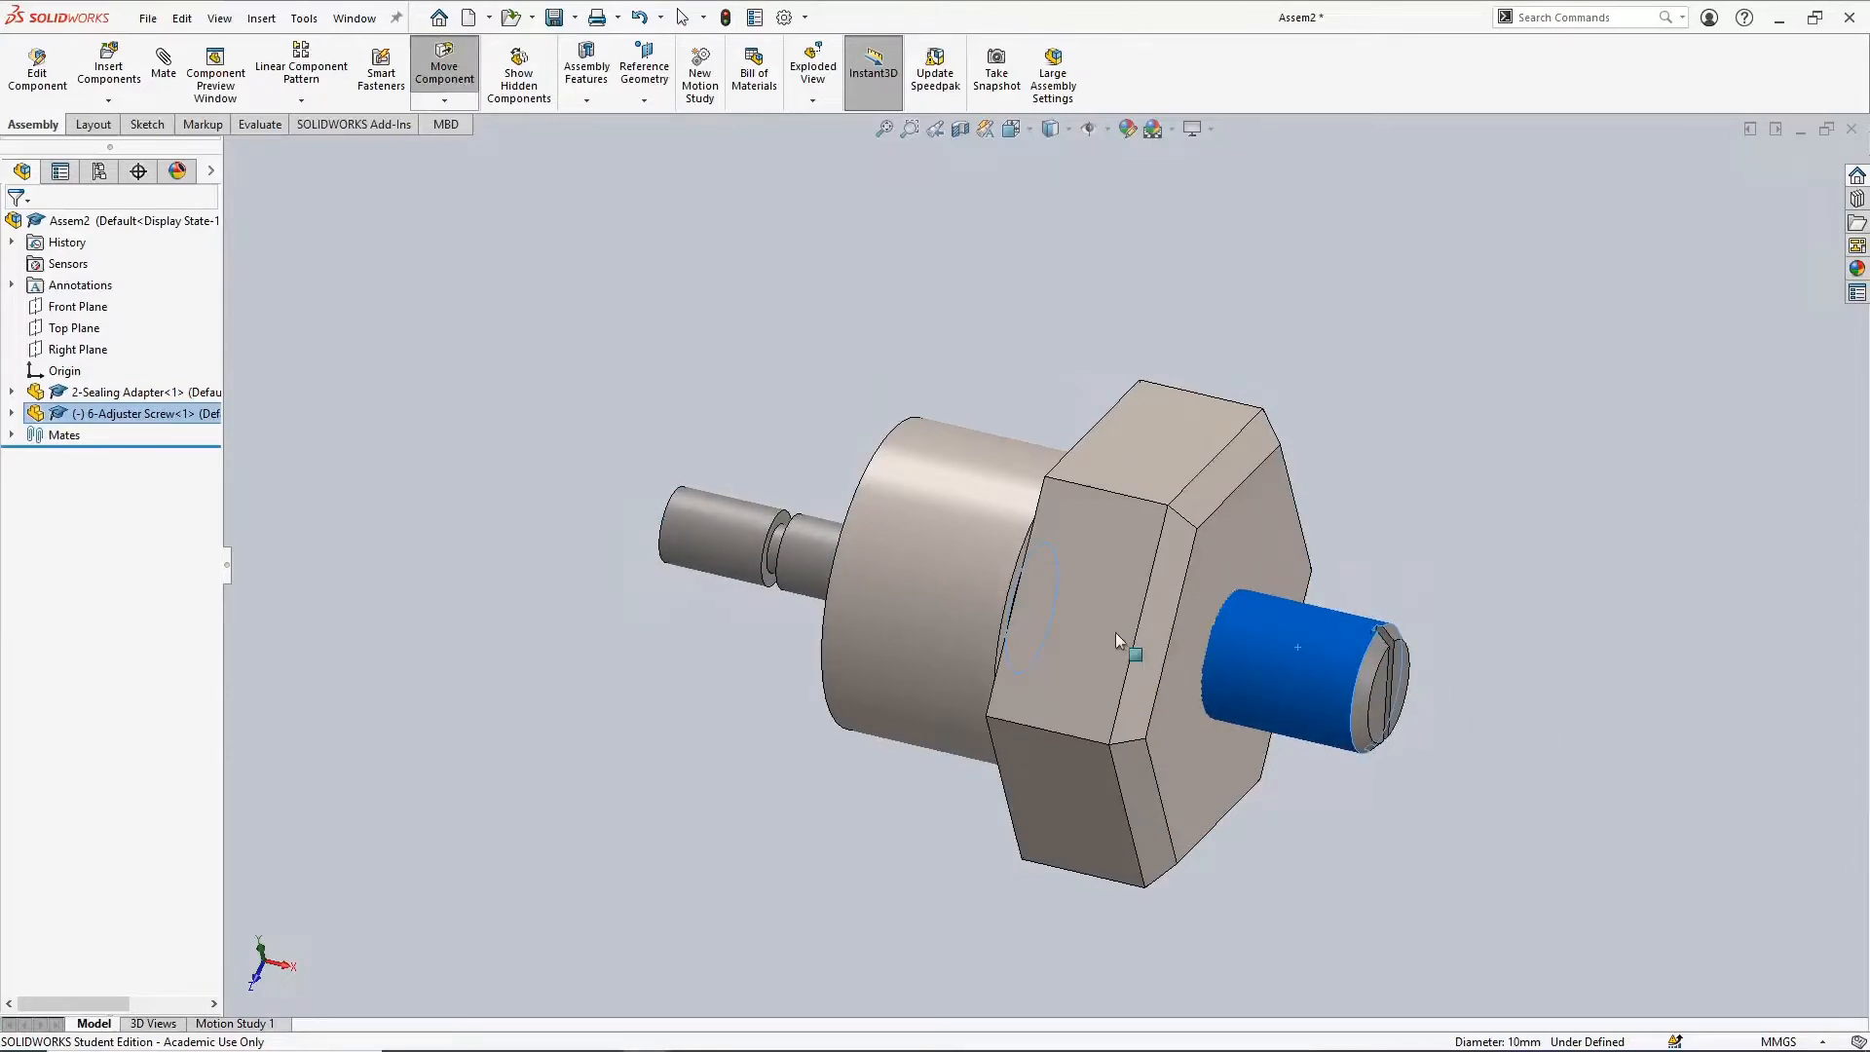
drag(1115, 633, 569, 481)
drag(738, 534, 1339, 703)
key(Escape)
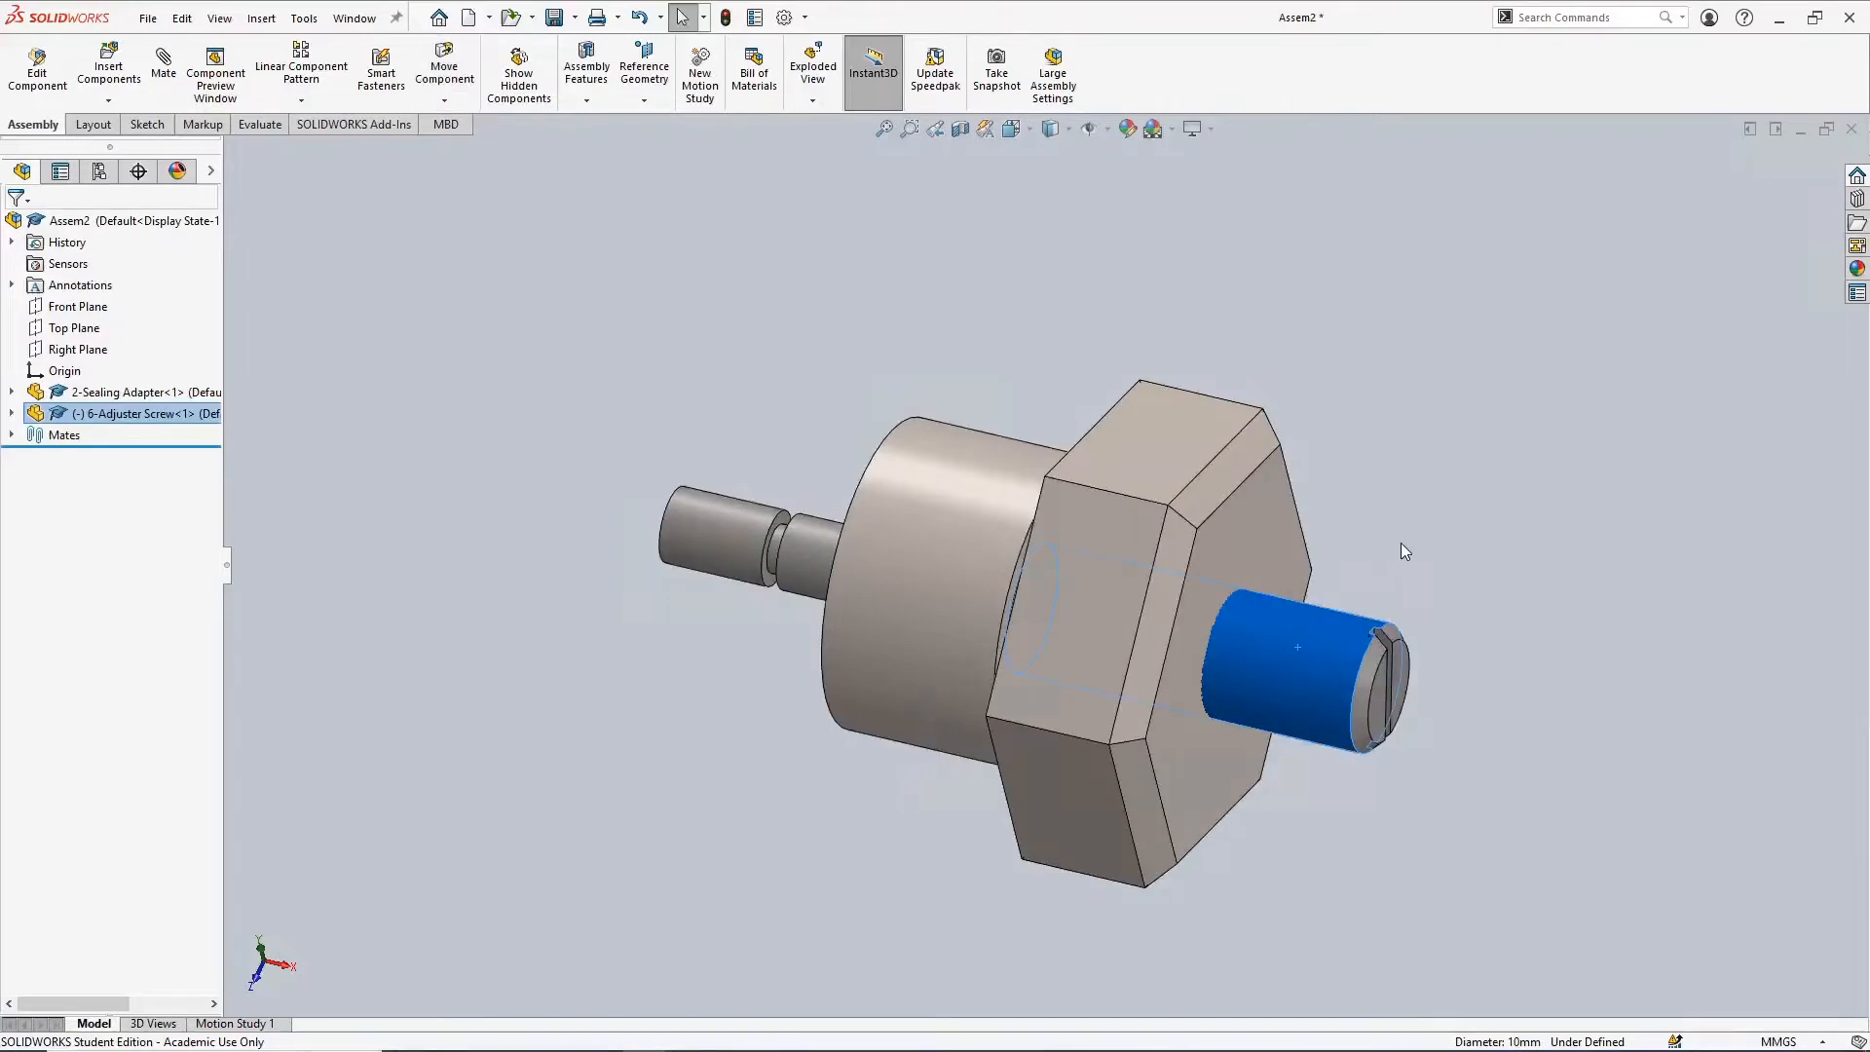
click(1401, 544)
middle_drag(1401, 541, 1344, 608)
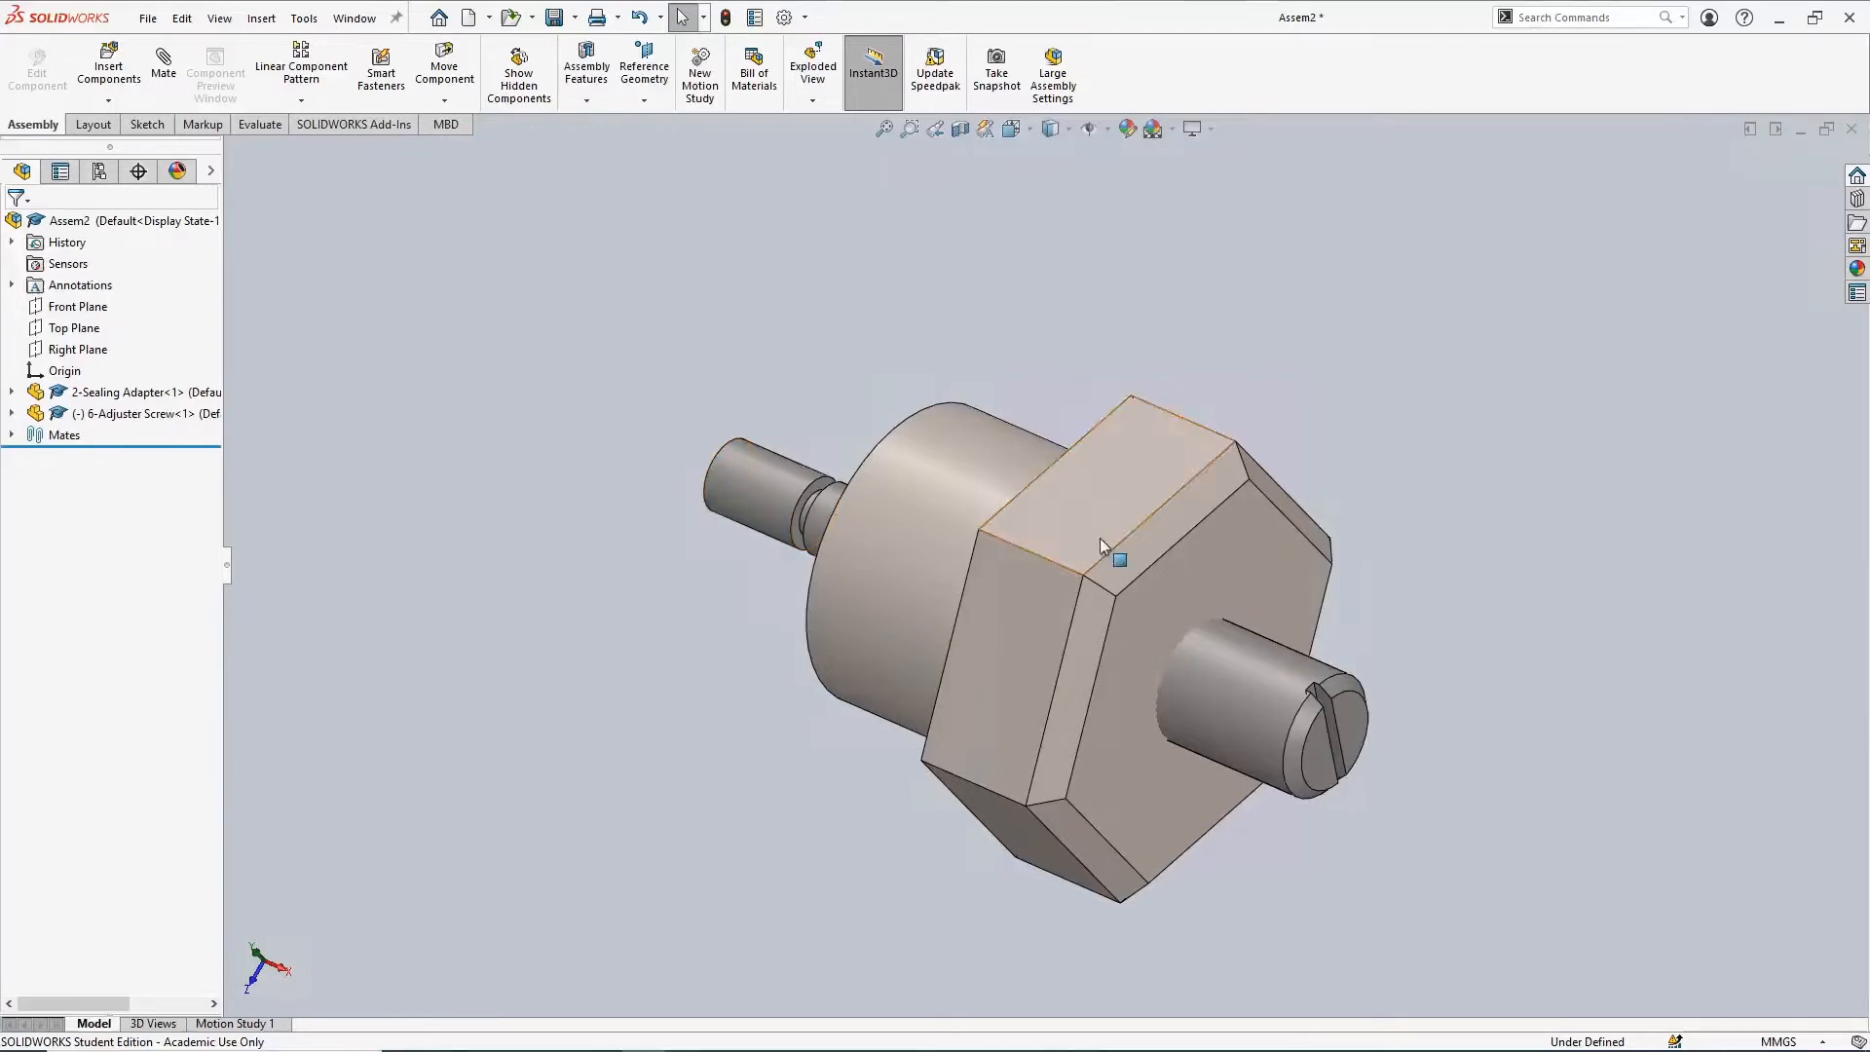
Examine the screwdriver slot's side face on the 6-Adjuster Screw relative to the hex flats of the 2-Sealing Adapter
click(1325, 701)
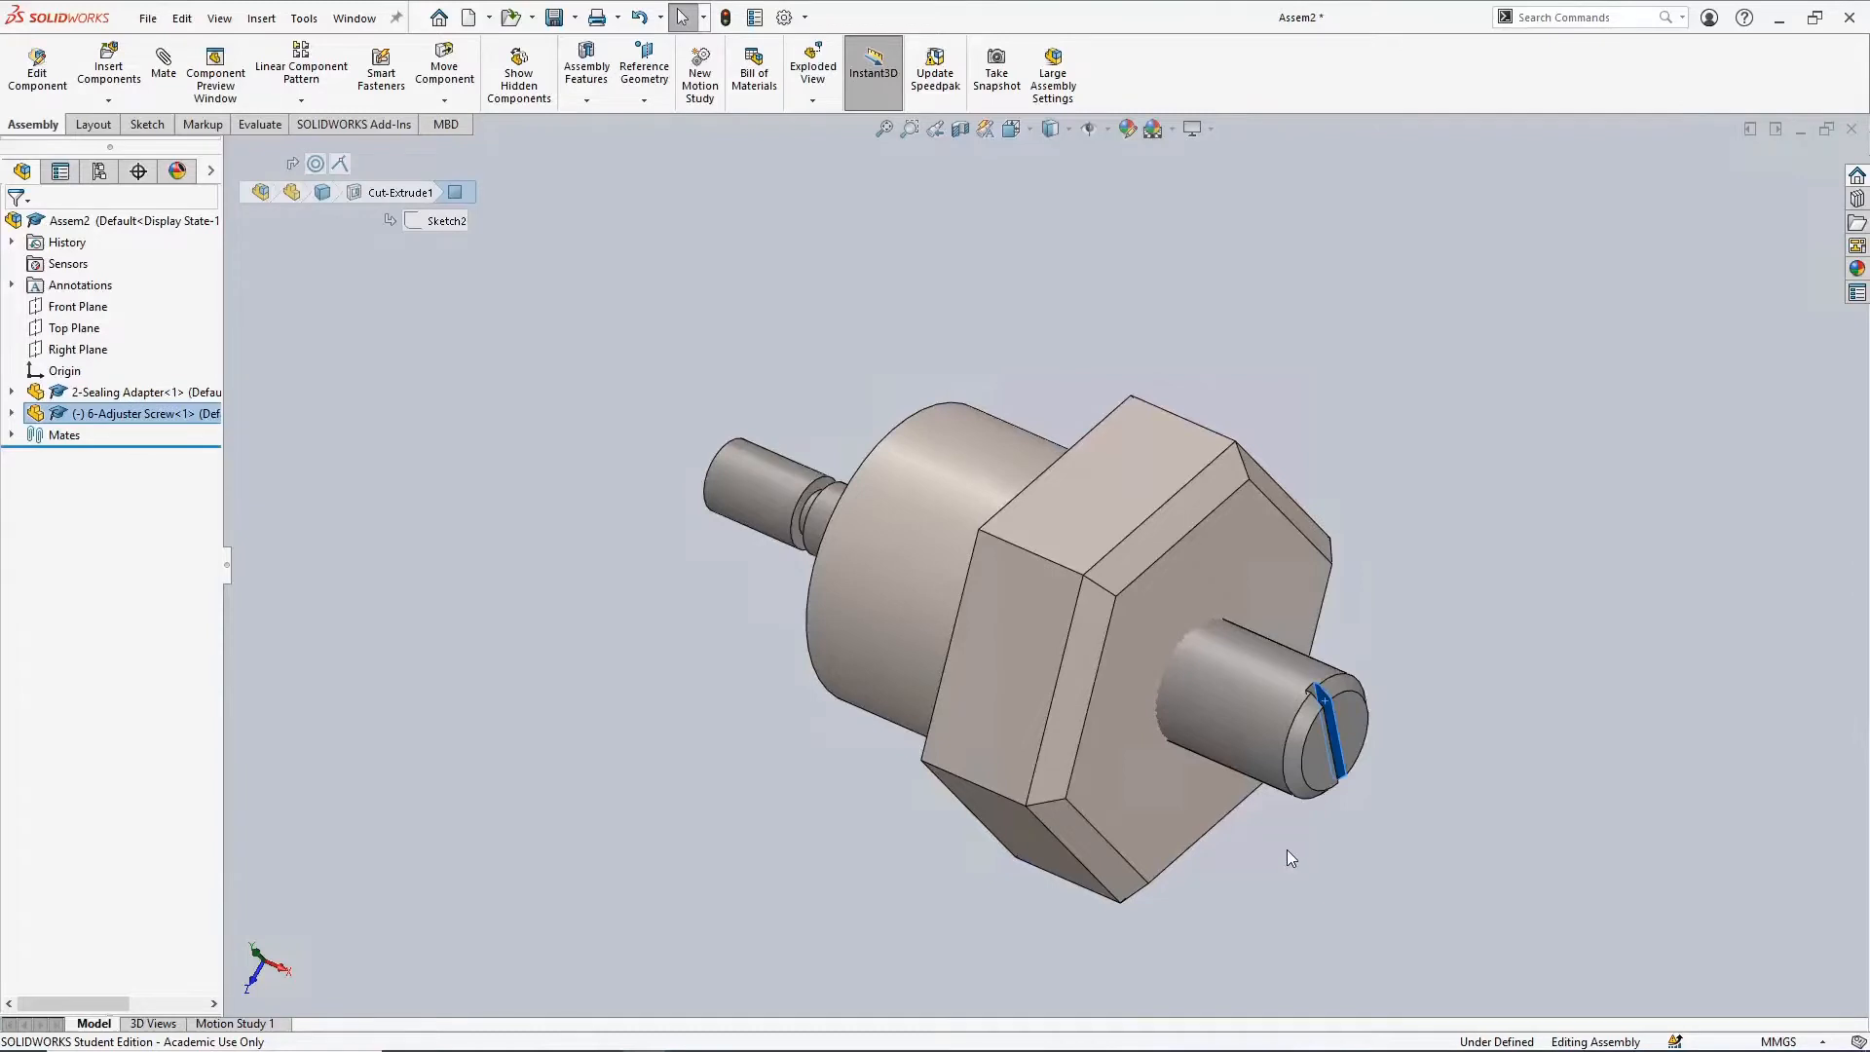
scroll(1308, 728, down, 5)
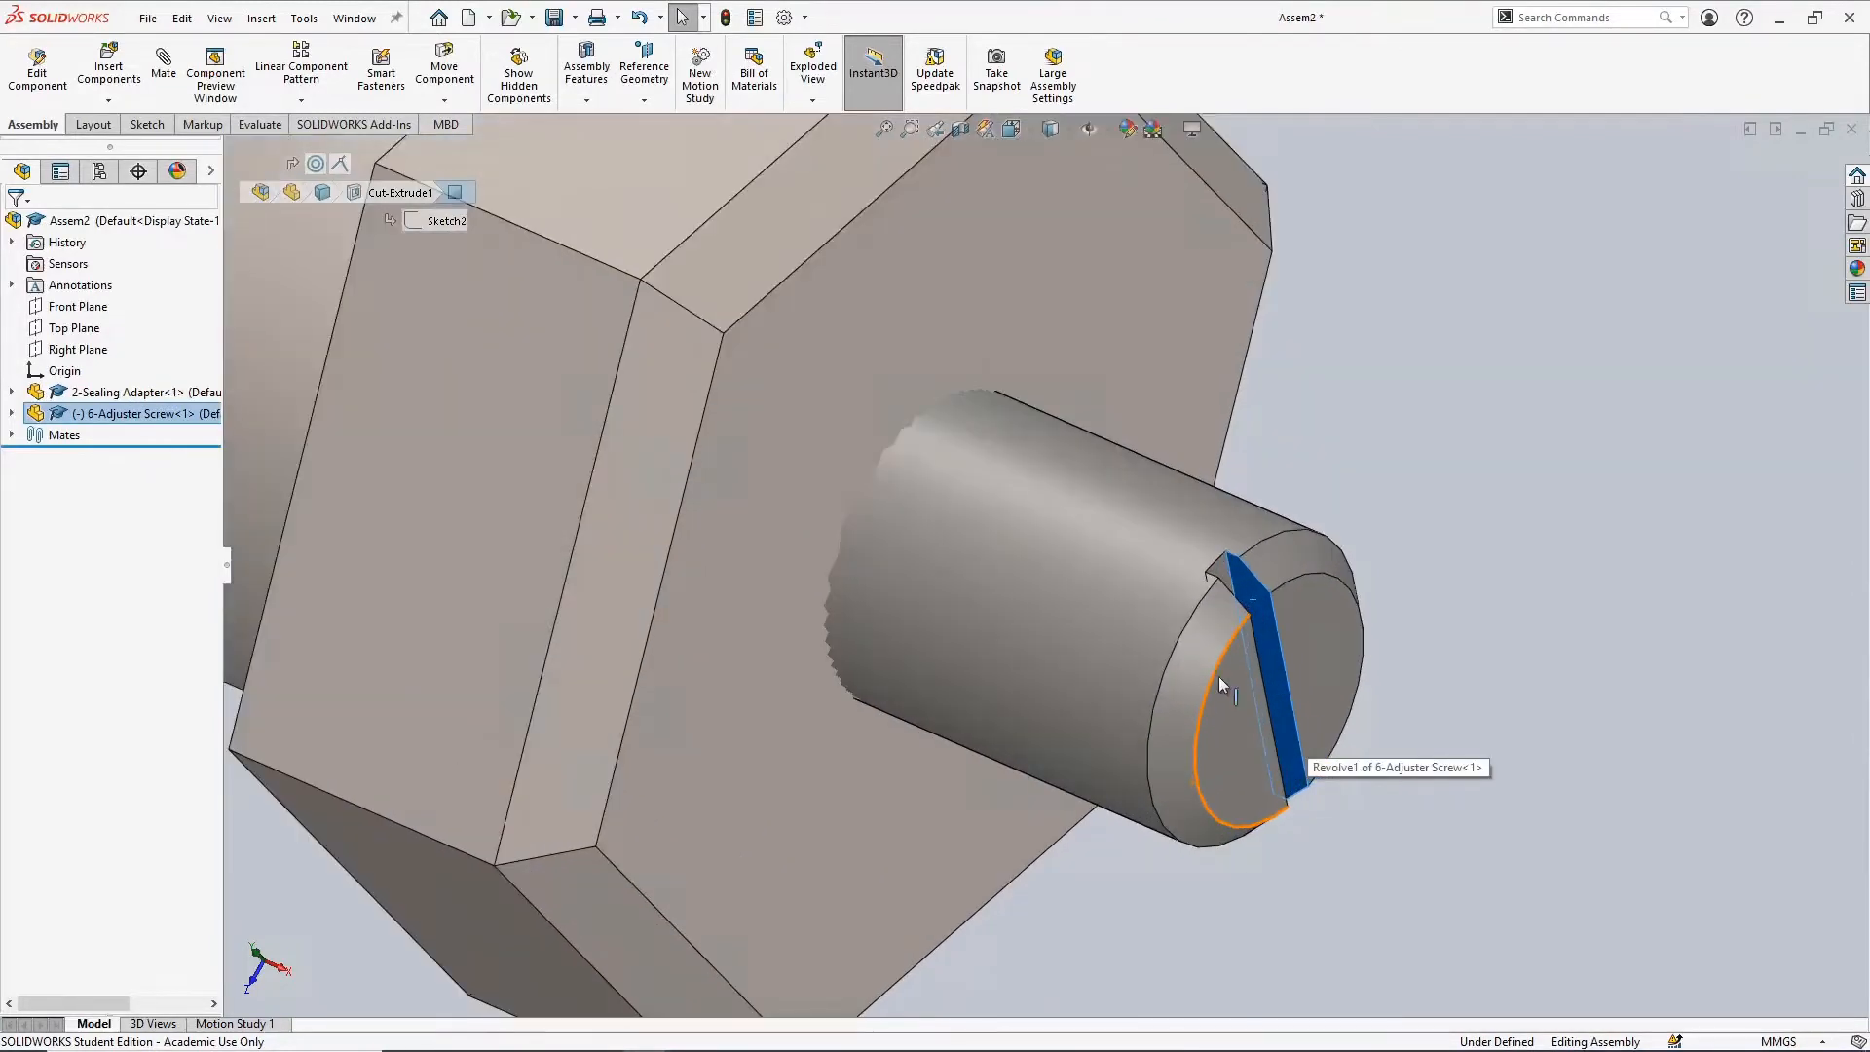
middle_drag(1165, 587, 1023, 643)
middle_drag(1245, 635, 1449, 624)
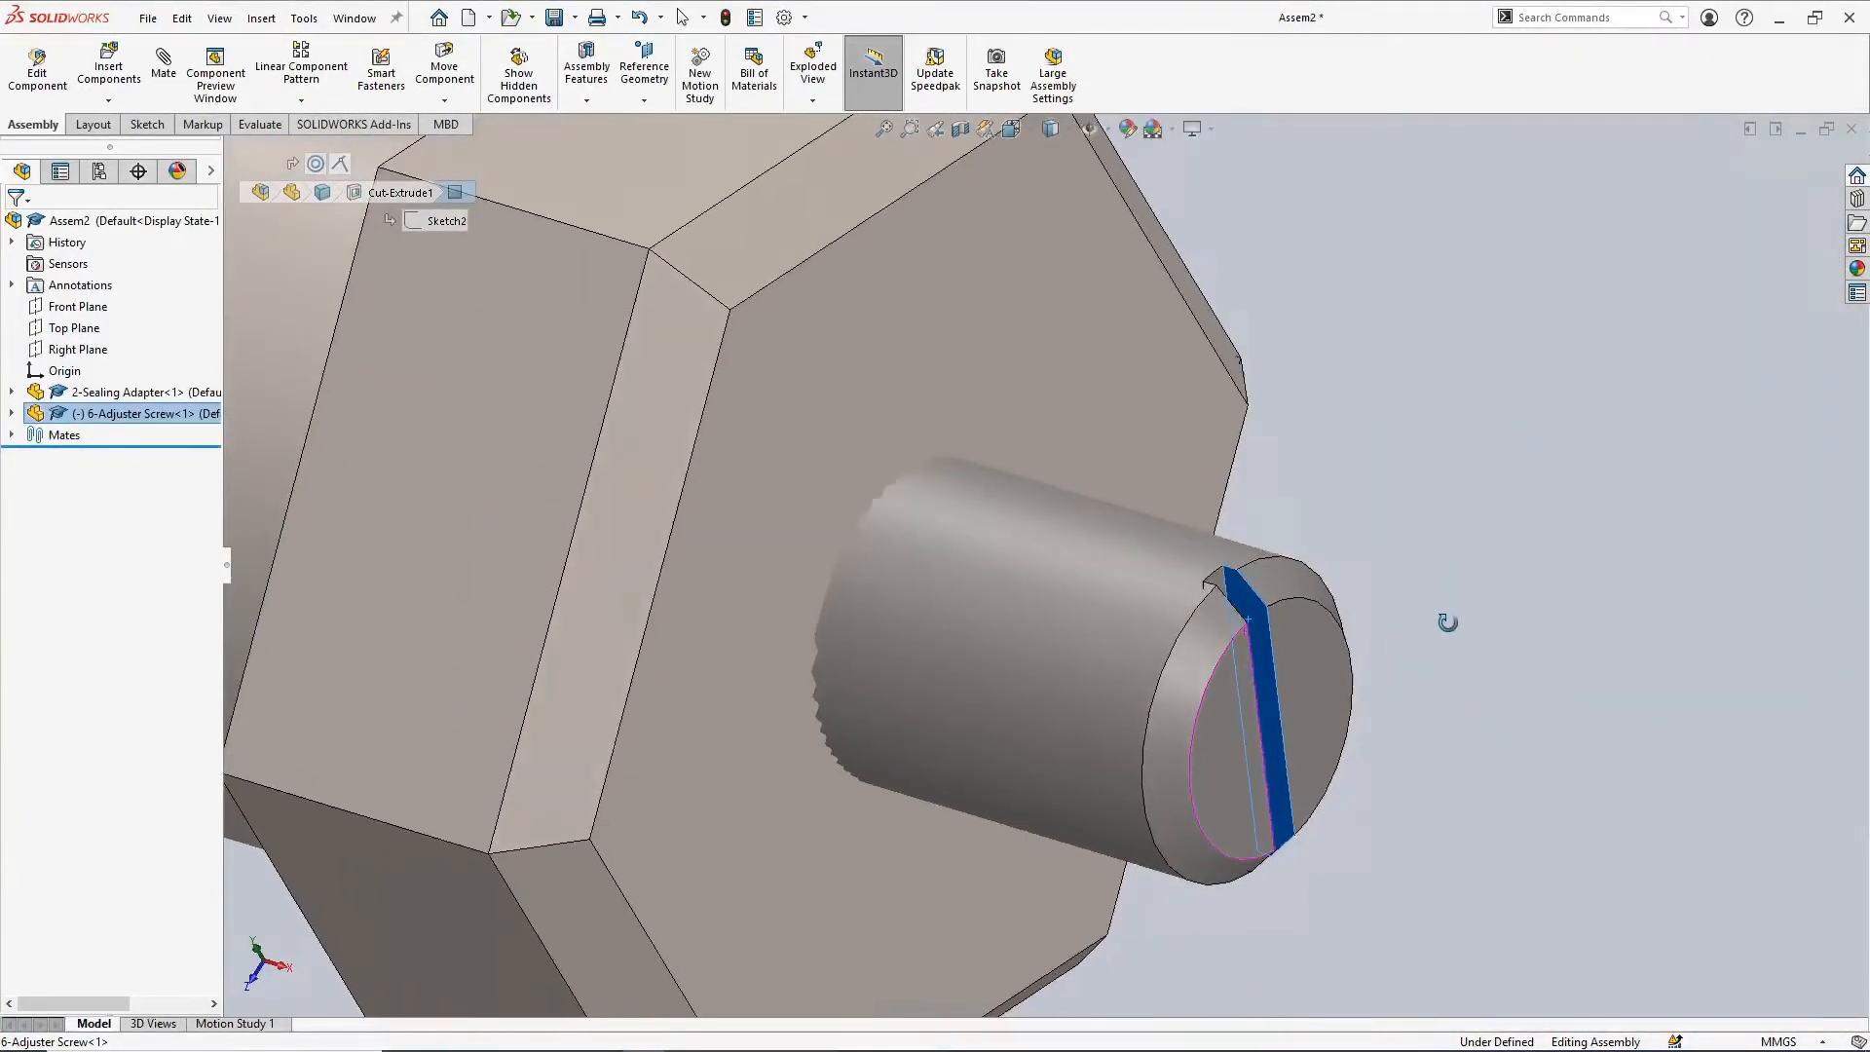
scroll(1449, 625, up, 2)
scroll(1447, 623, up, 2)
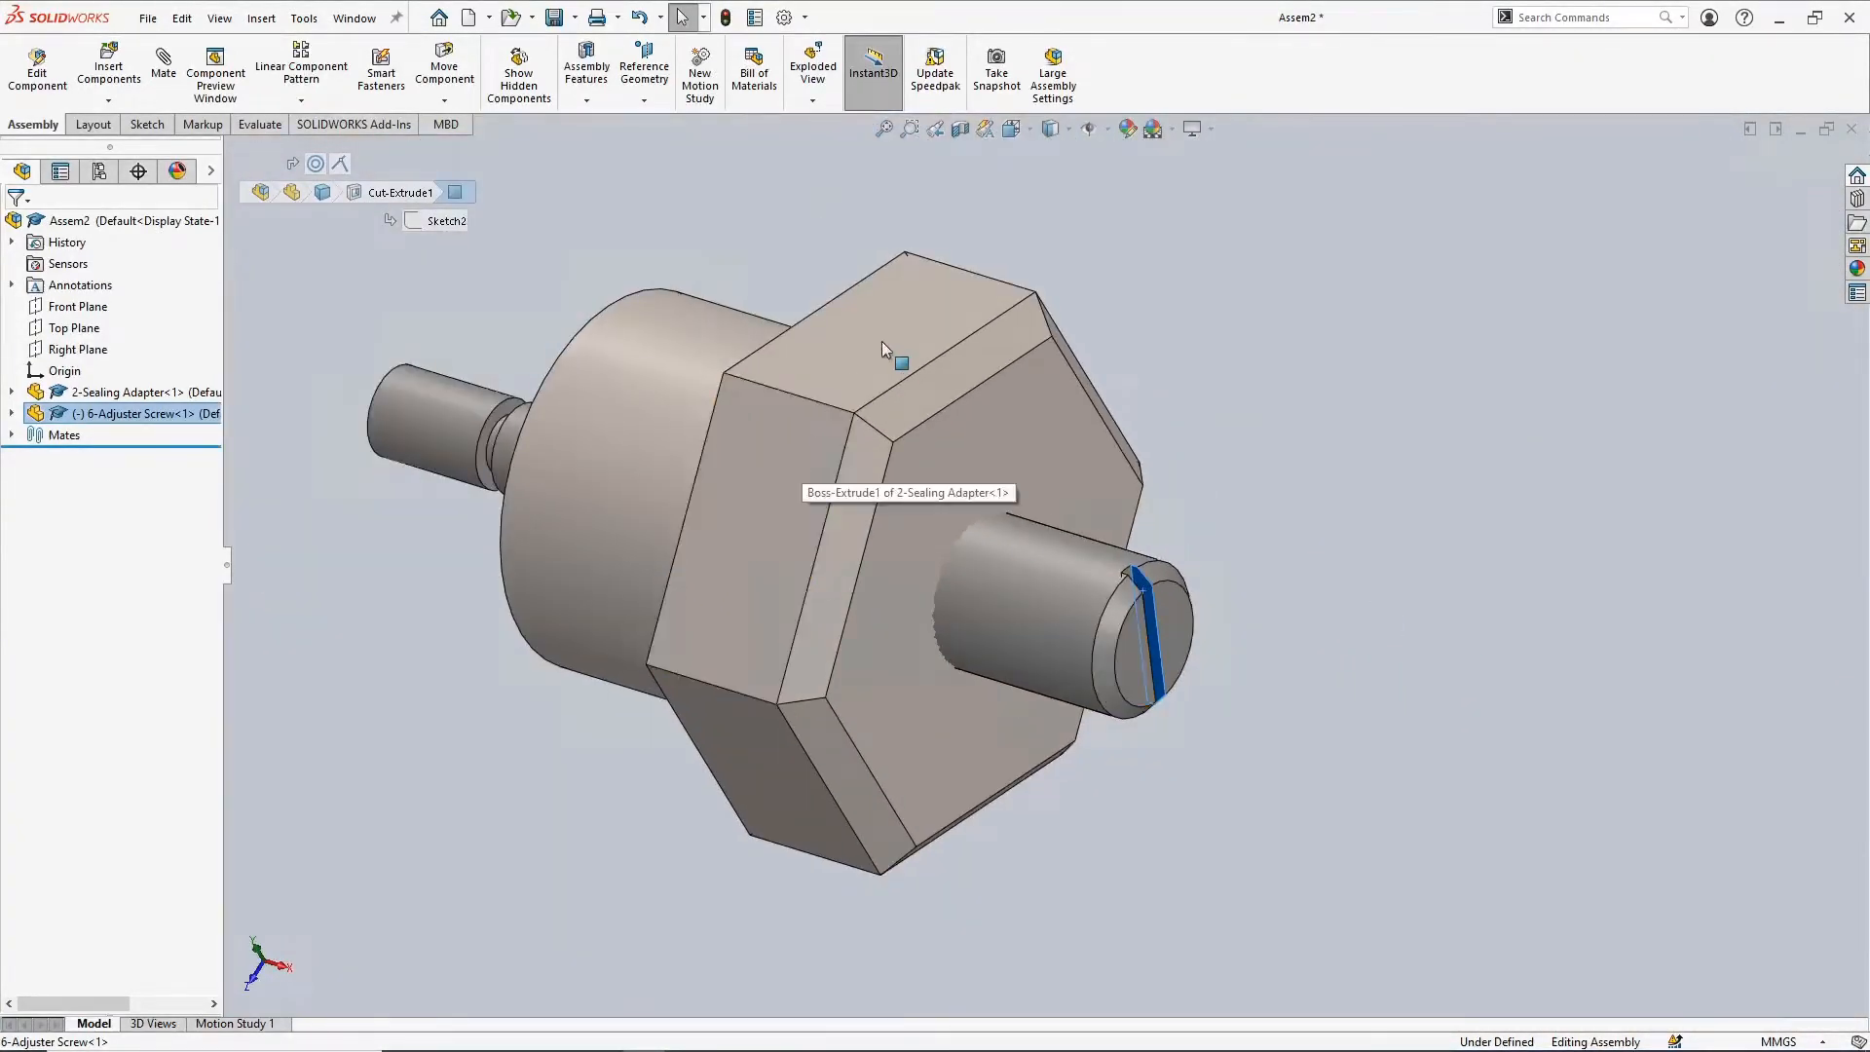
middle_drag(896, 328, 810, 633)
mouse_move(804, 741)
middle_down()
mouse_move(777, 584)
mouse_move(847, 601)
mouse_move(781, 751)
mouse_move(689, 777)
mouse_move(790, 780)
mouse_move(810, 709)
middle_up()
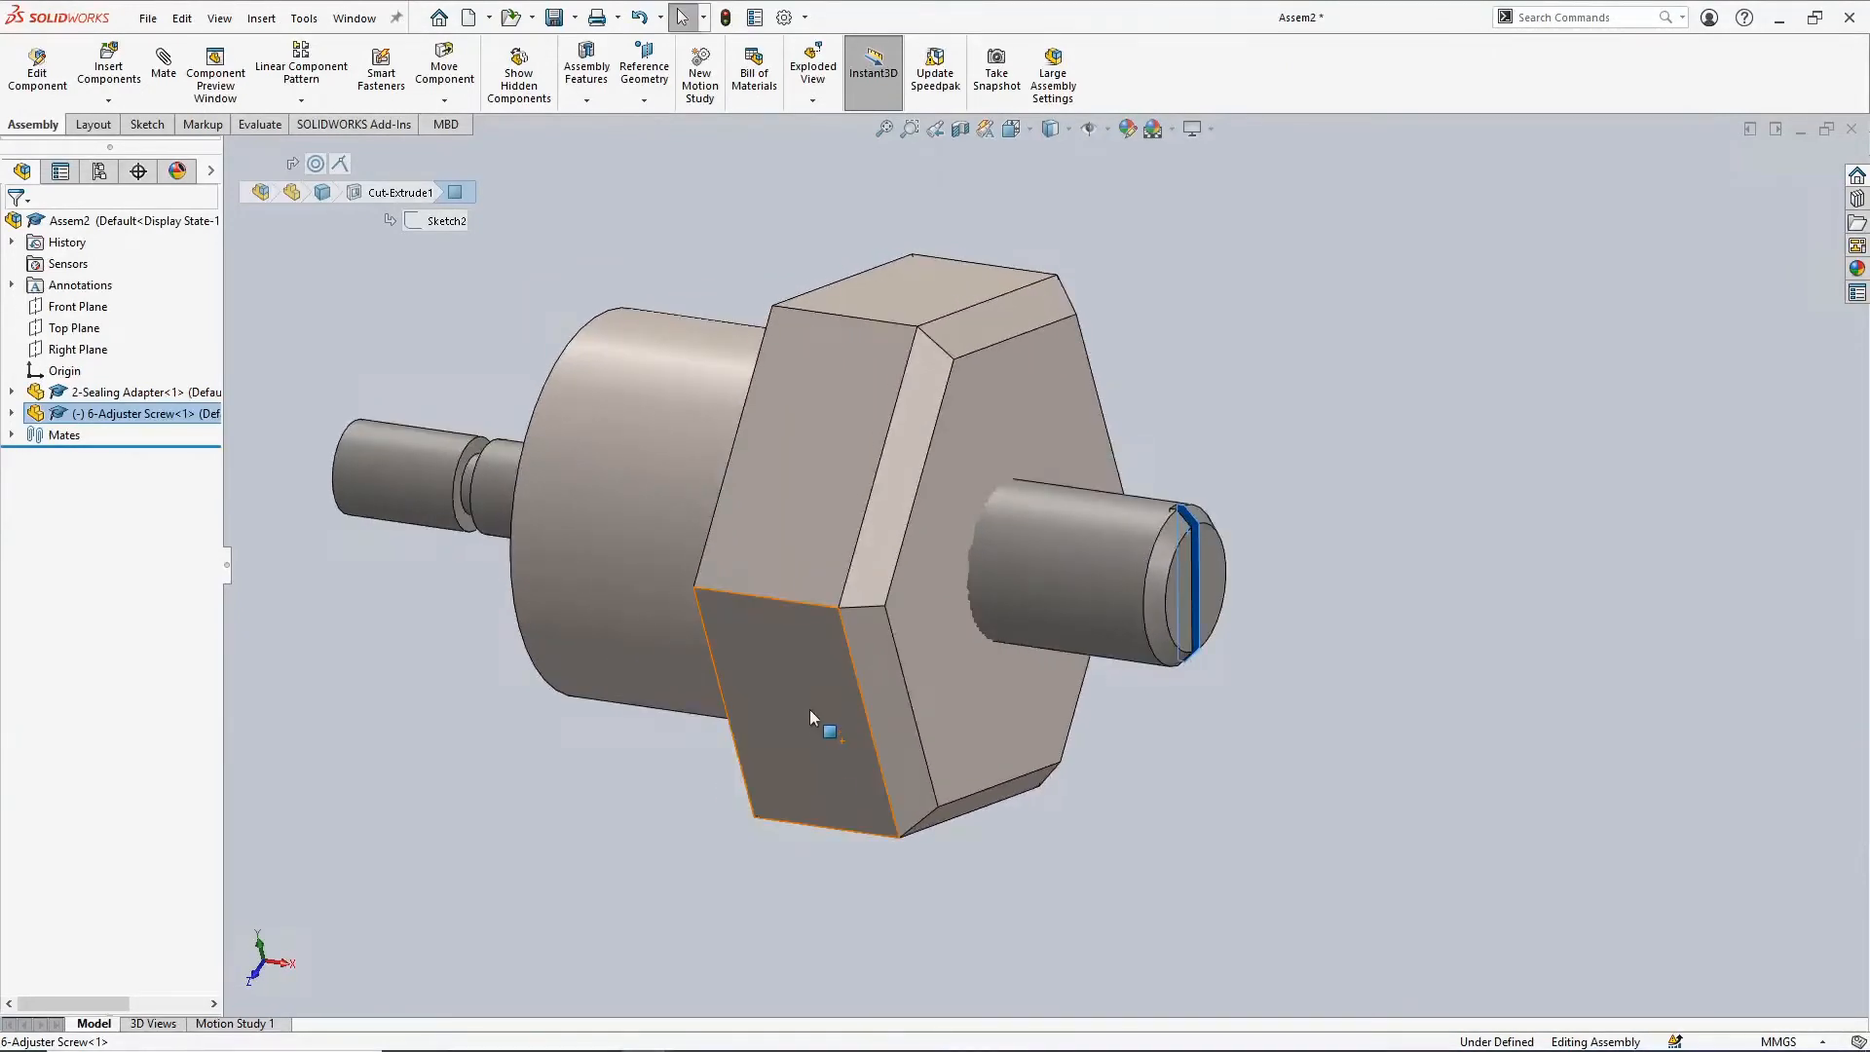
click(525, 766)
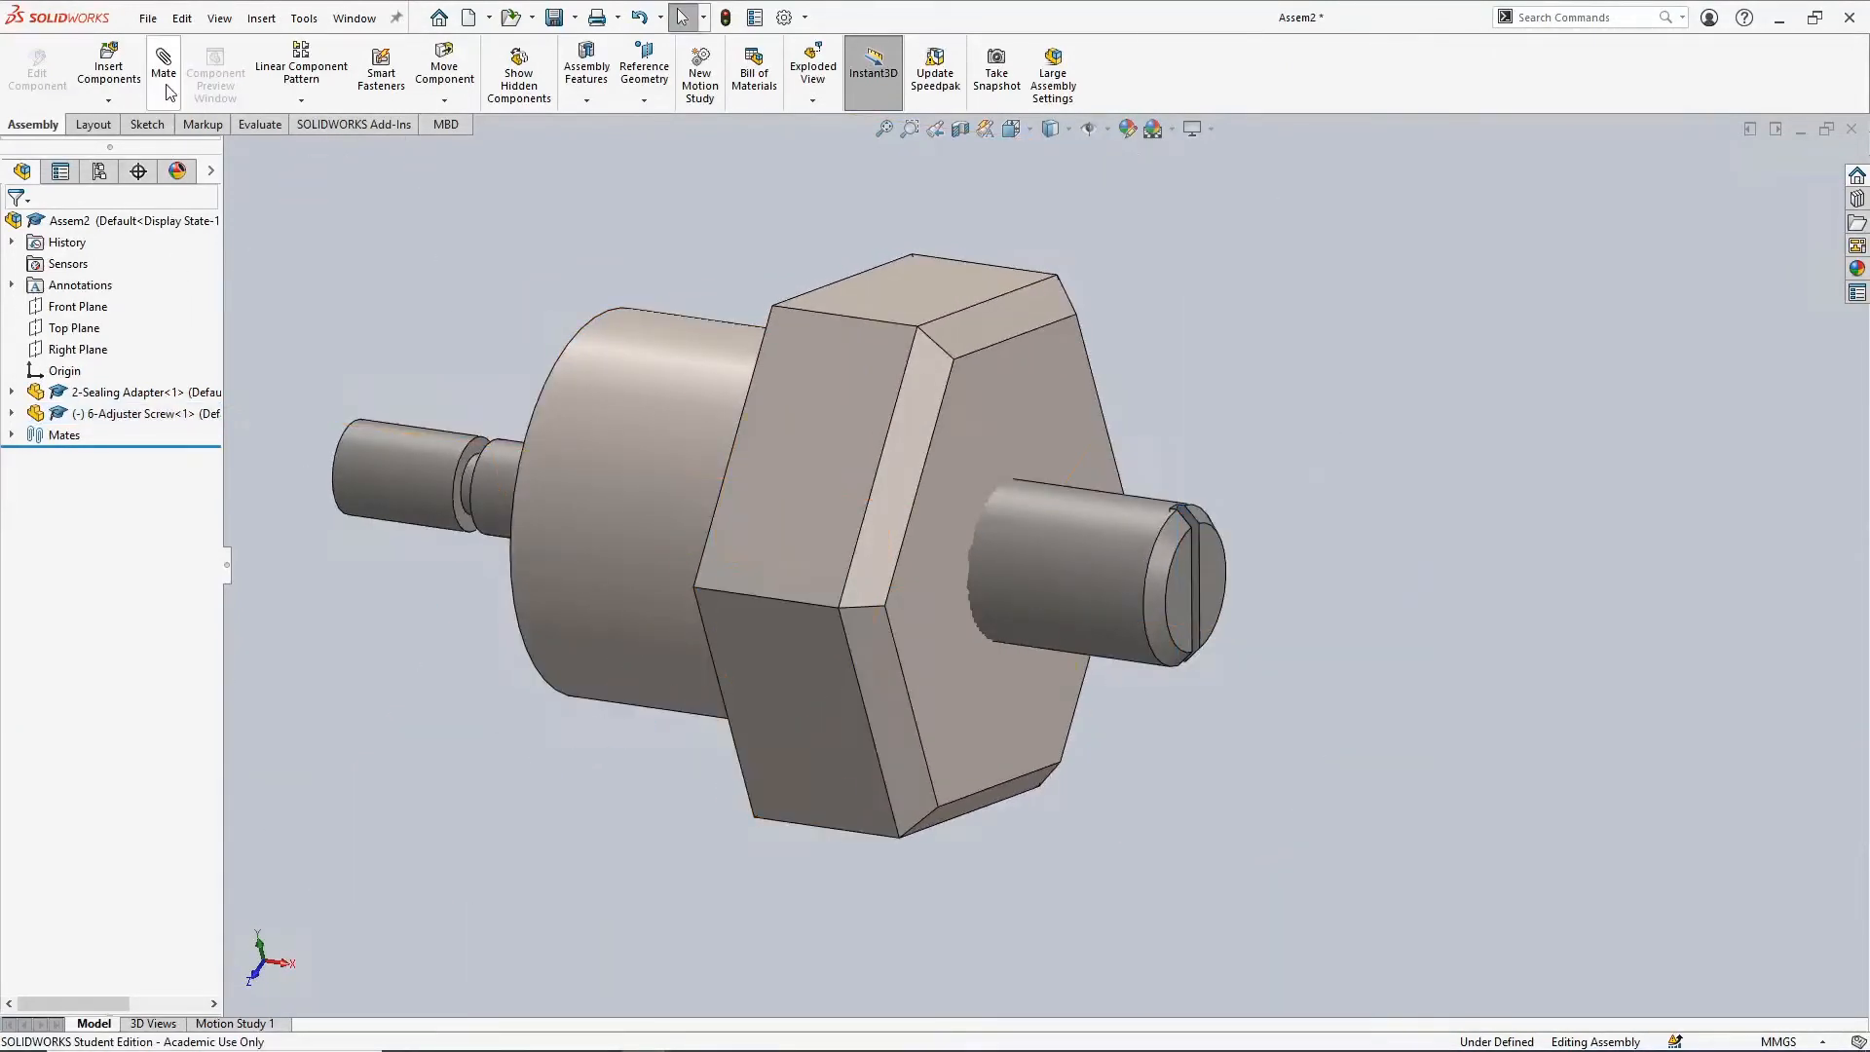
Add a parallel mate between the 6-Adjuster Screw's slot side face and a lower hex flat of the 2-Sealing Adapter
click(165, 88)
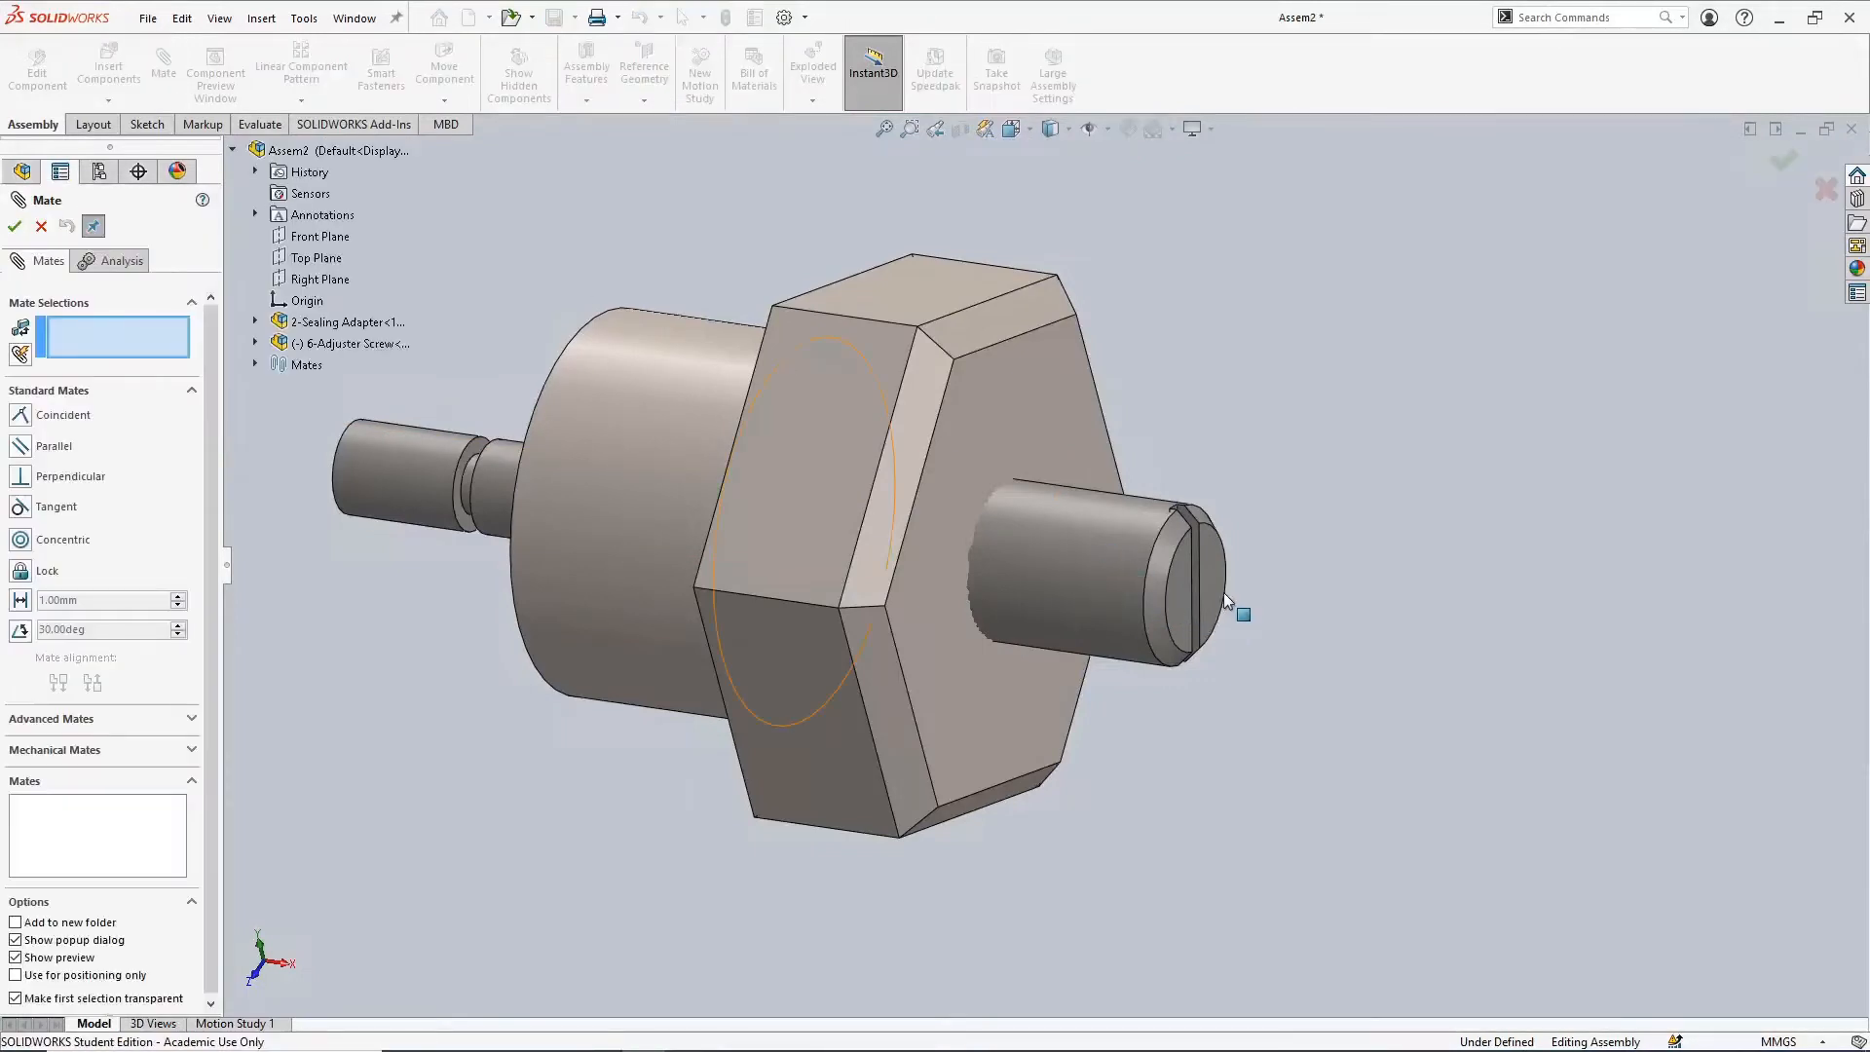
scroll(1191, 523, down, 5)
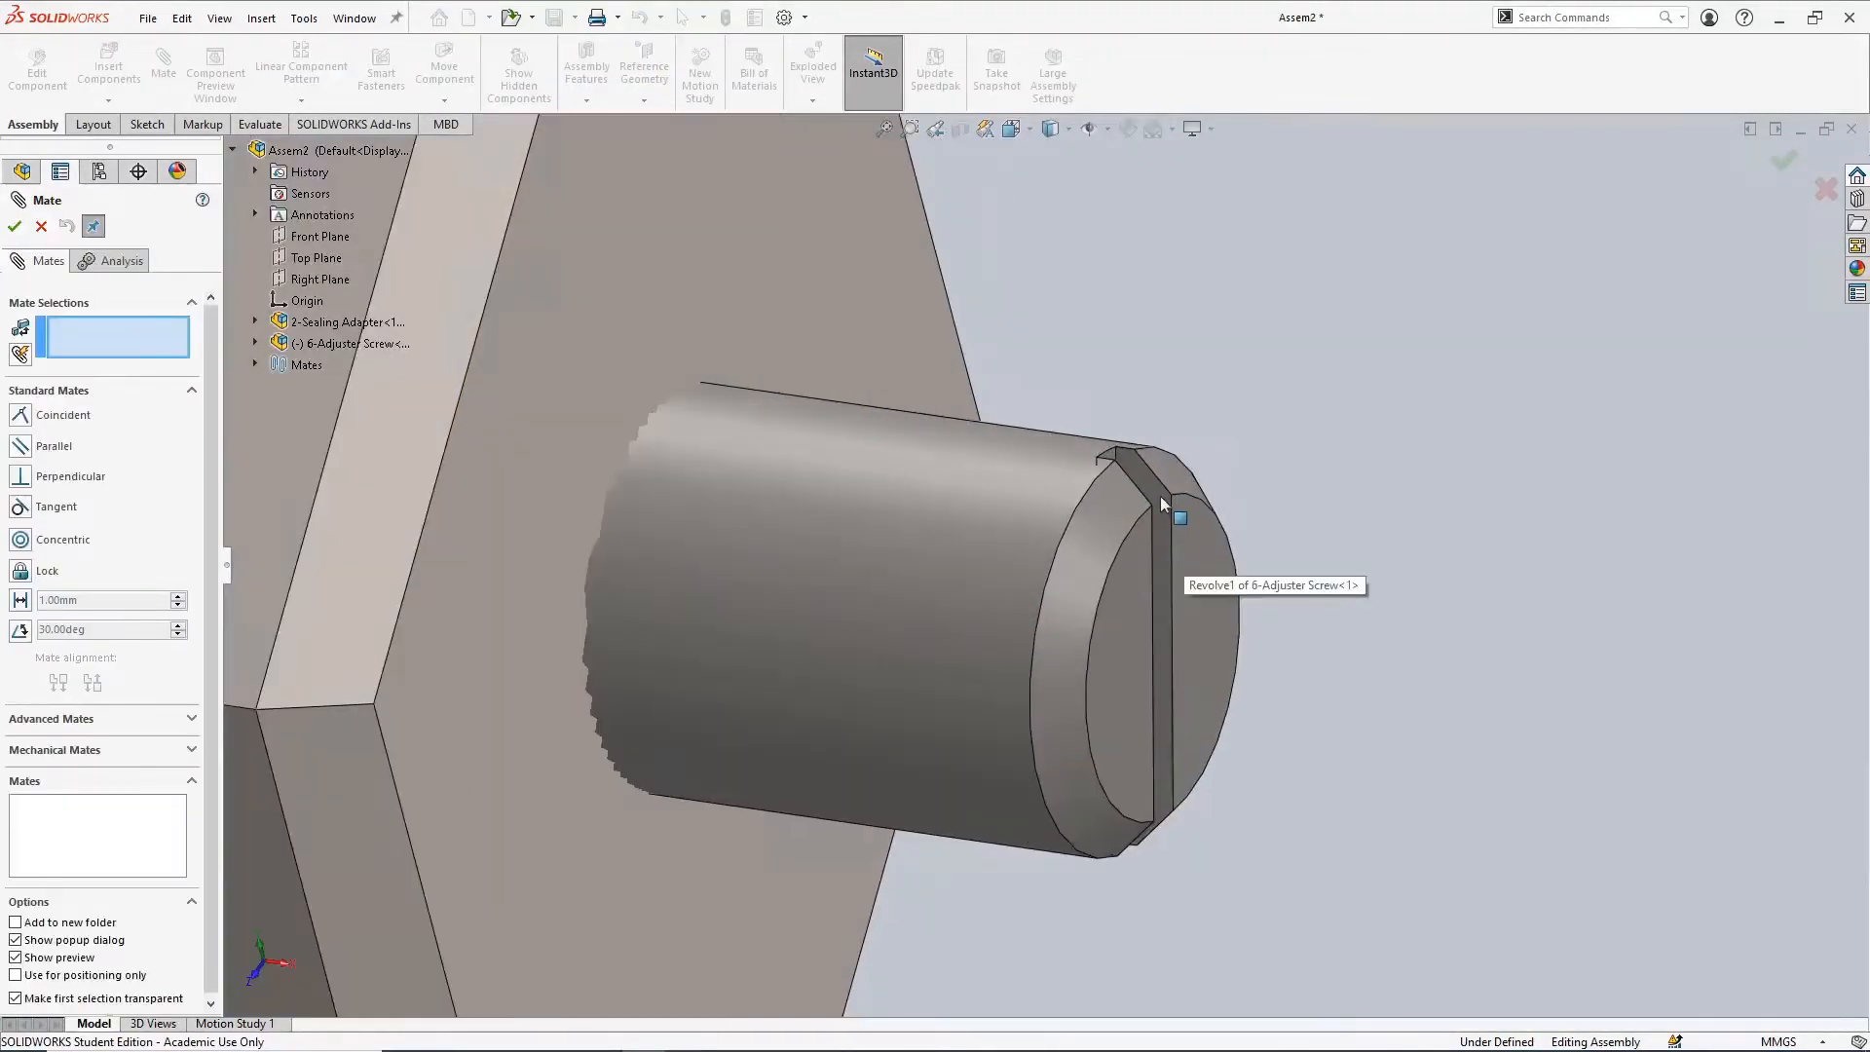
click(1153, 481)
scroll(886, 657, up, 5)
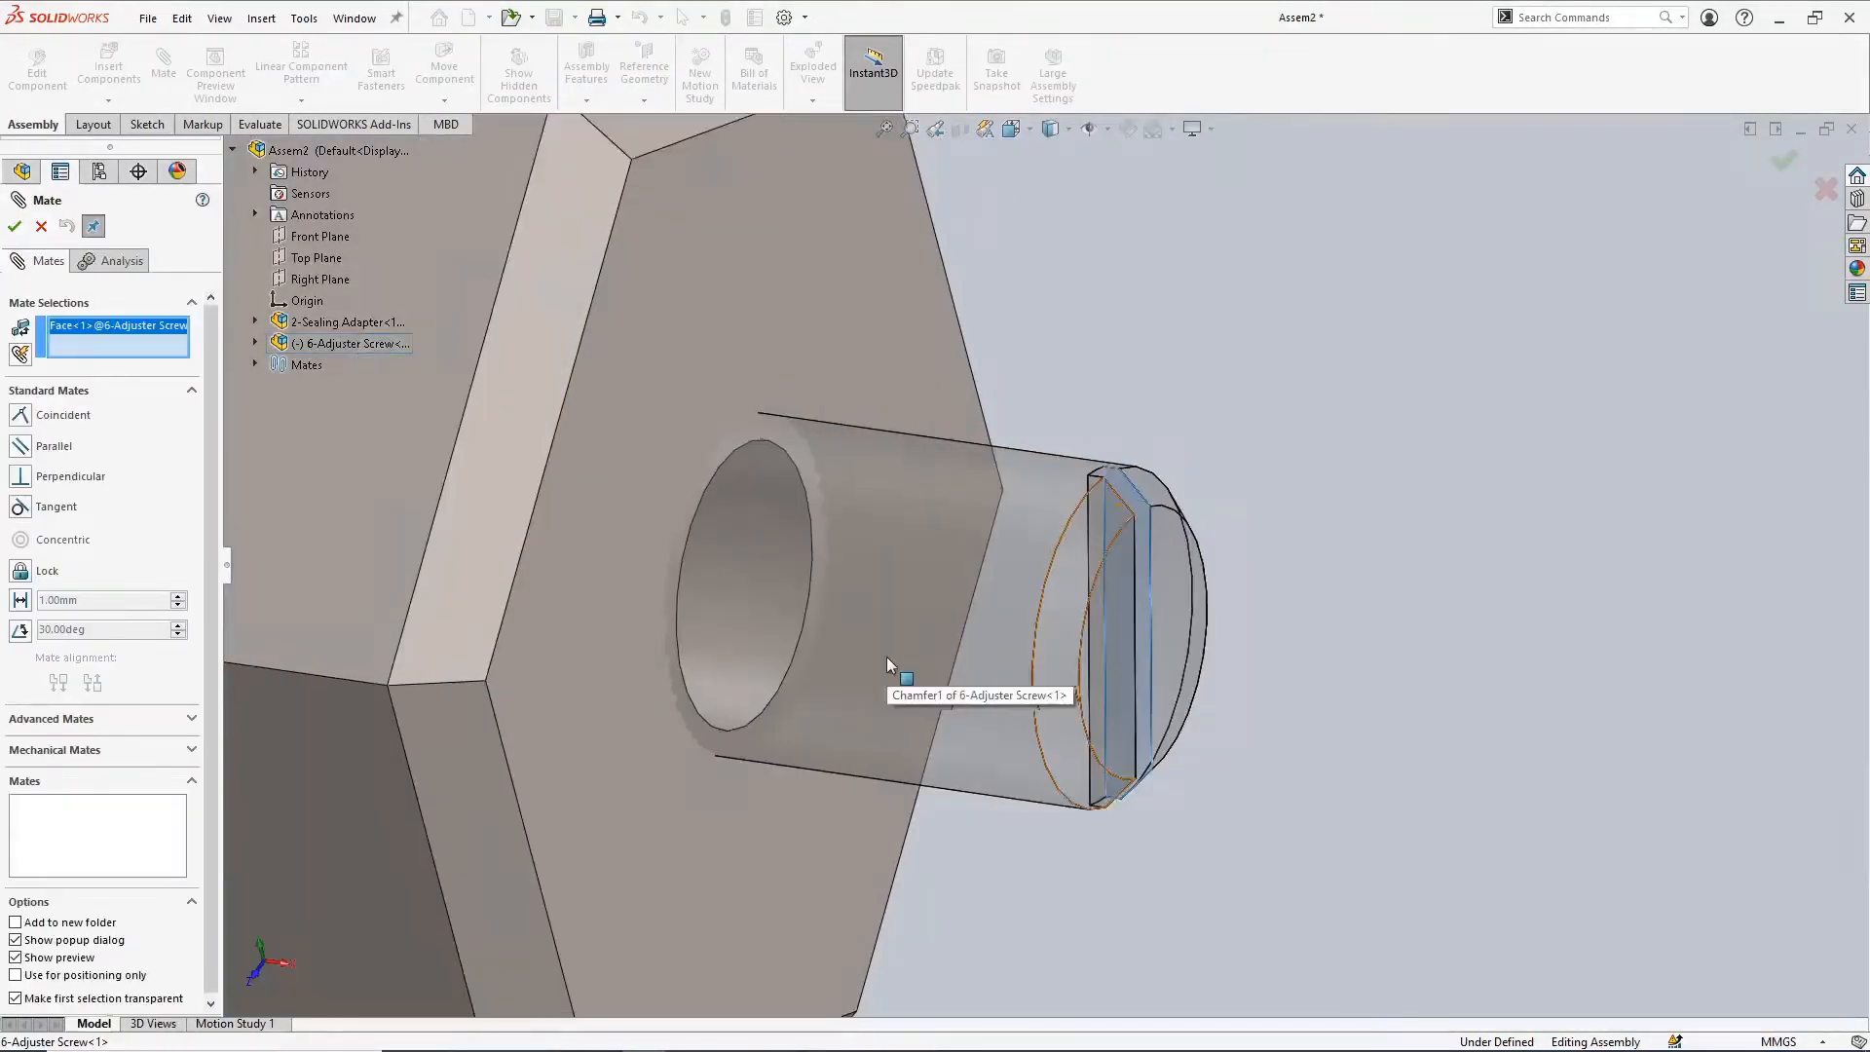
click(546, 752)
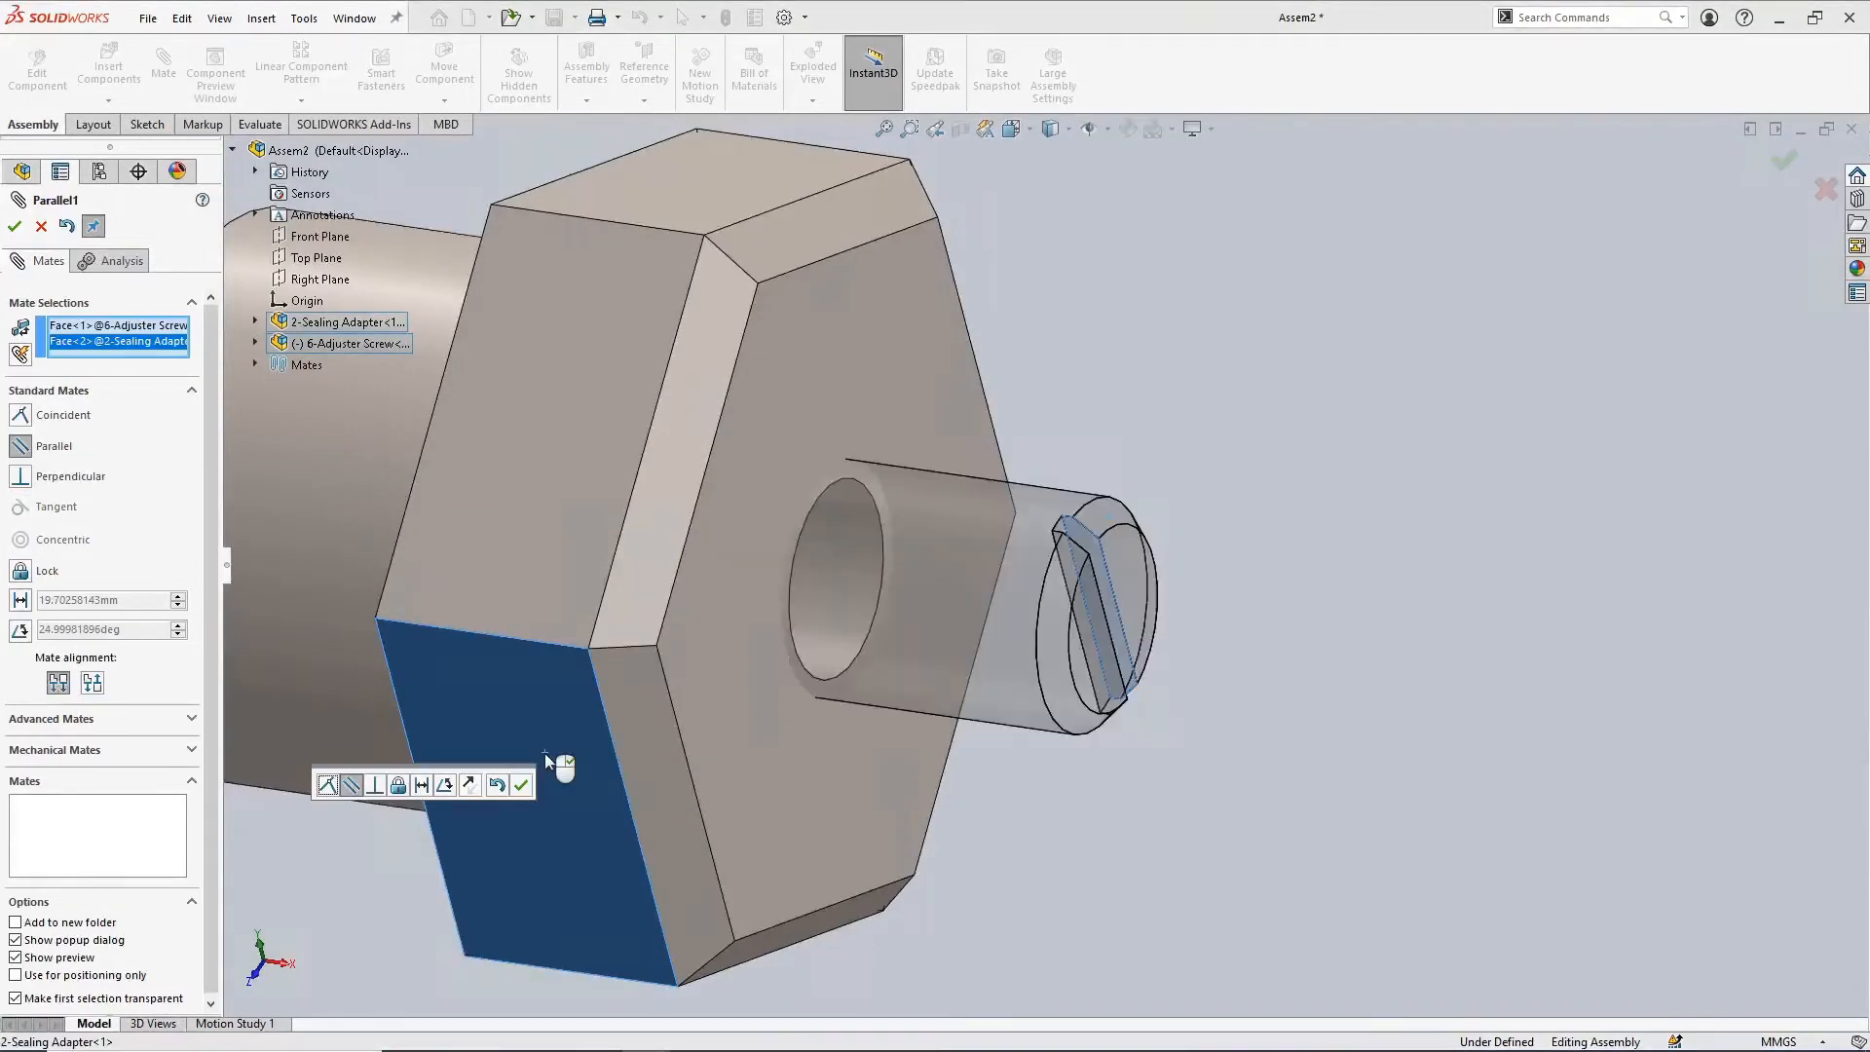
click(60, 450)
click(13, 232)
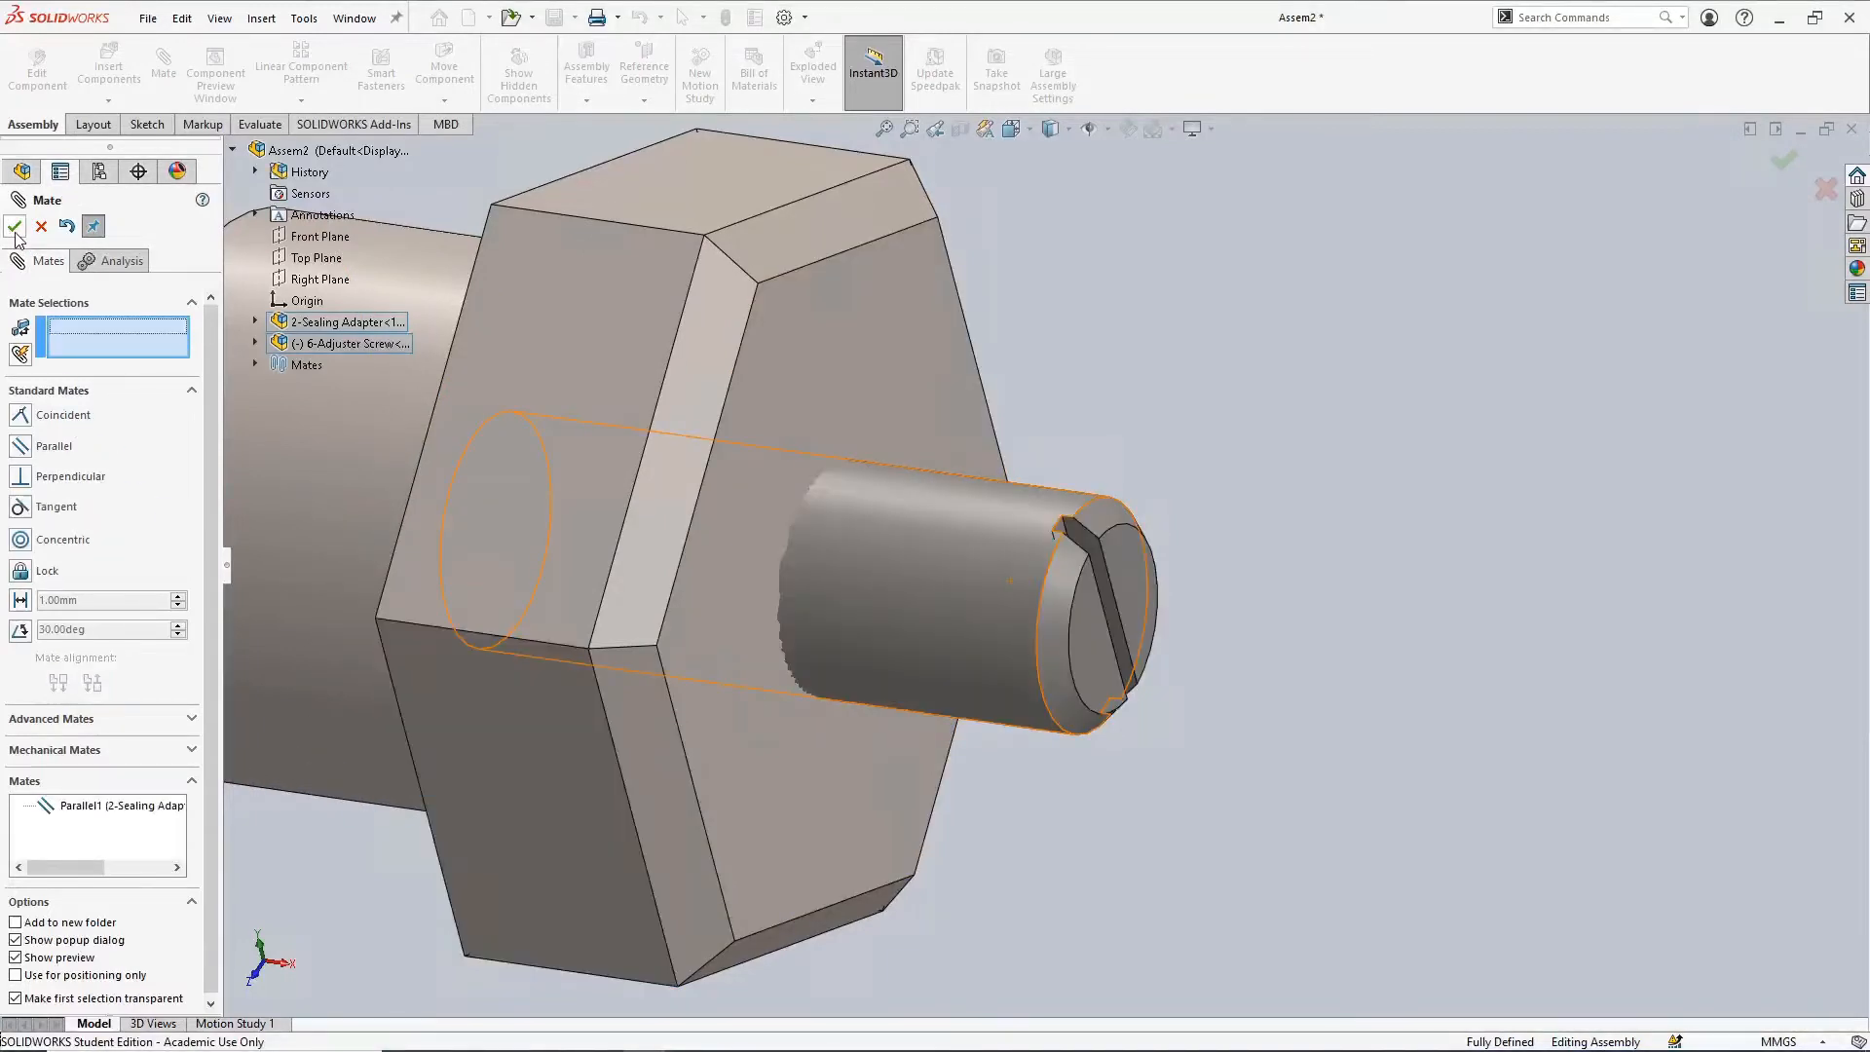
click(14, 230)
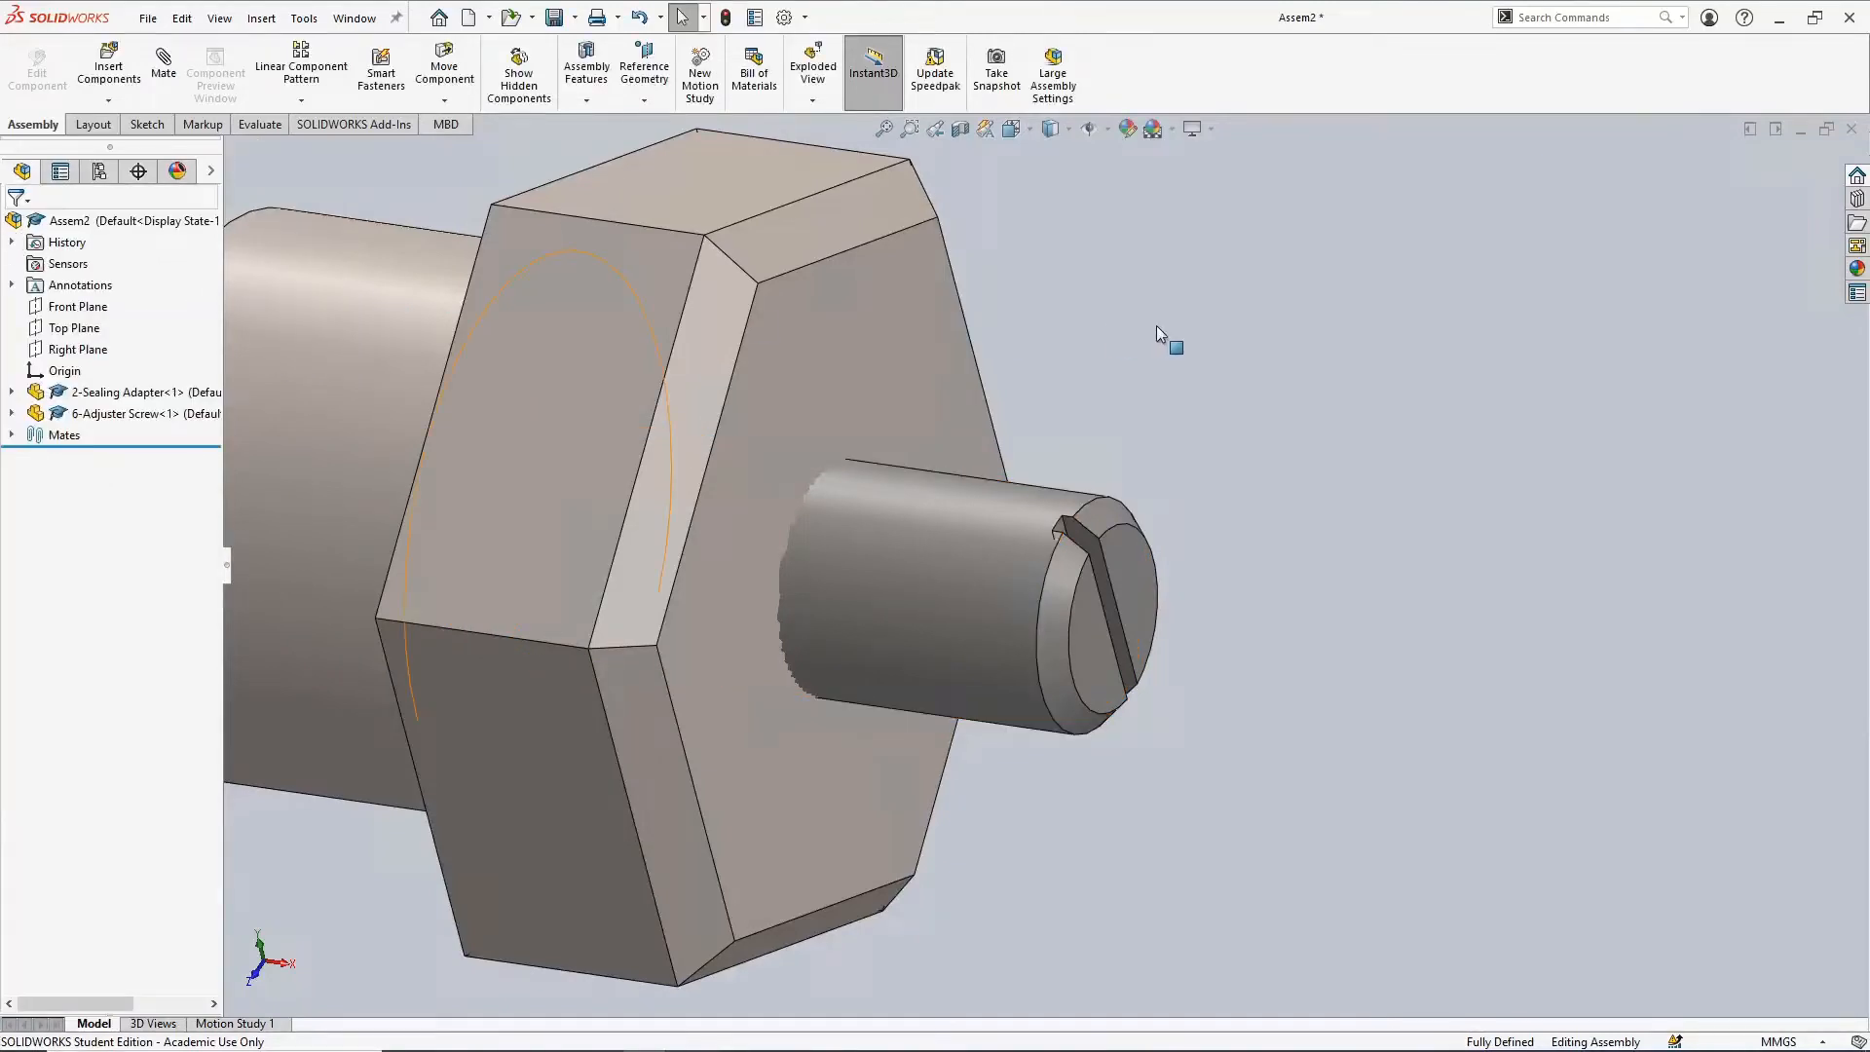
Check the 6-Adjuster Screw's definition status, list the assembly's mates, and highlight the faces used by the parallel mate
click(95, 413)
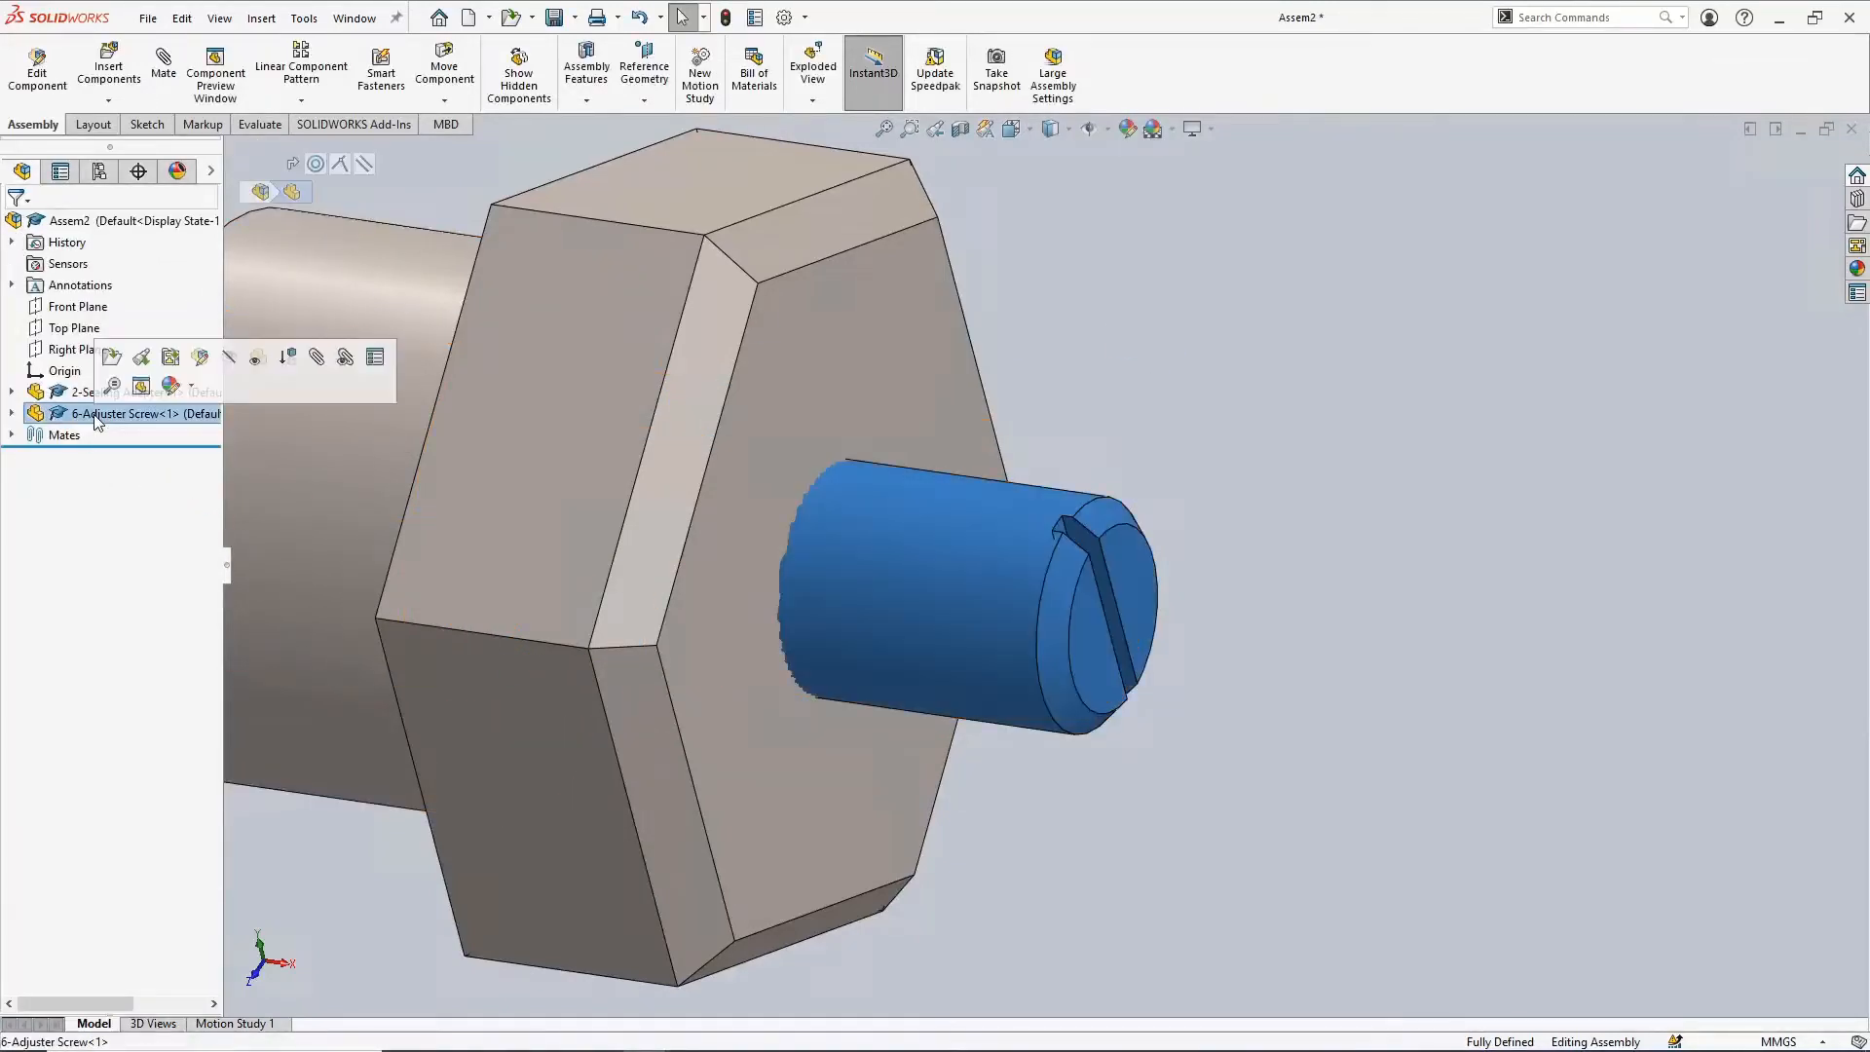
click(1340, 704)
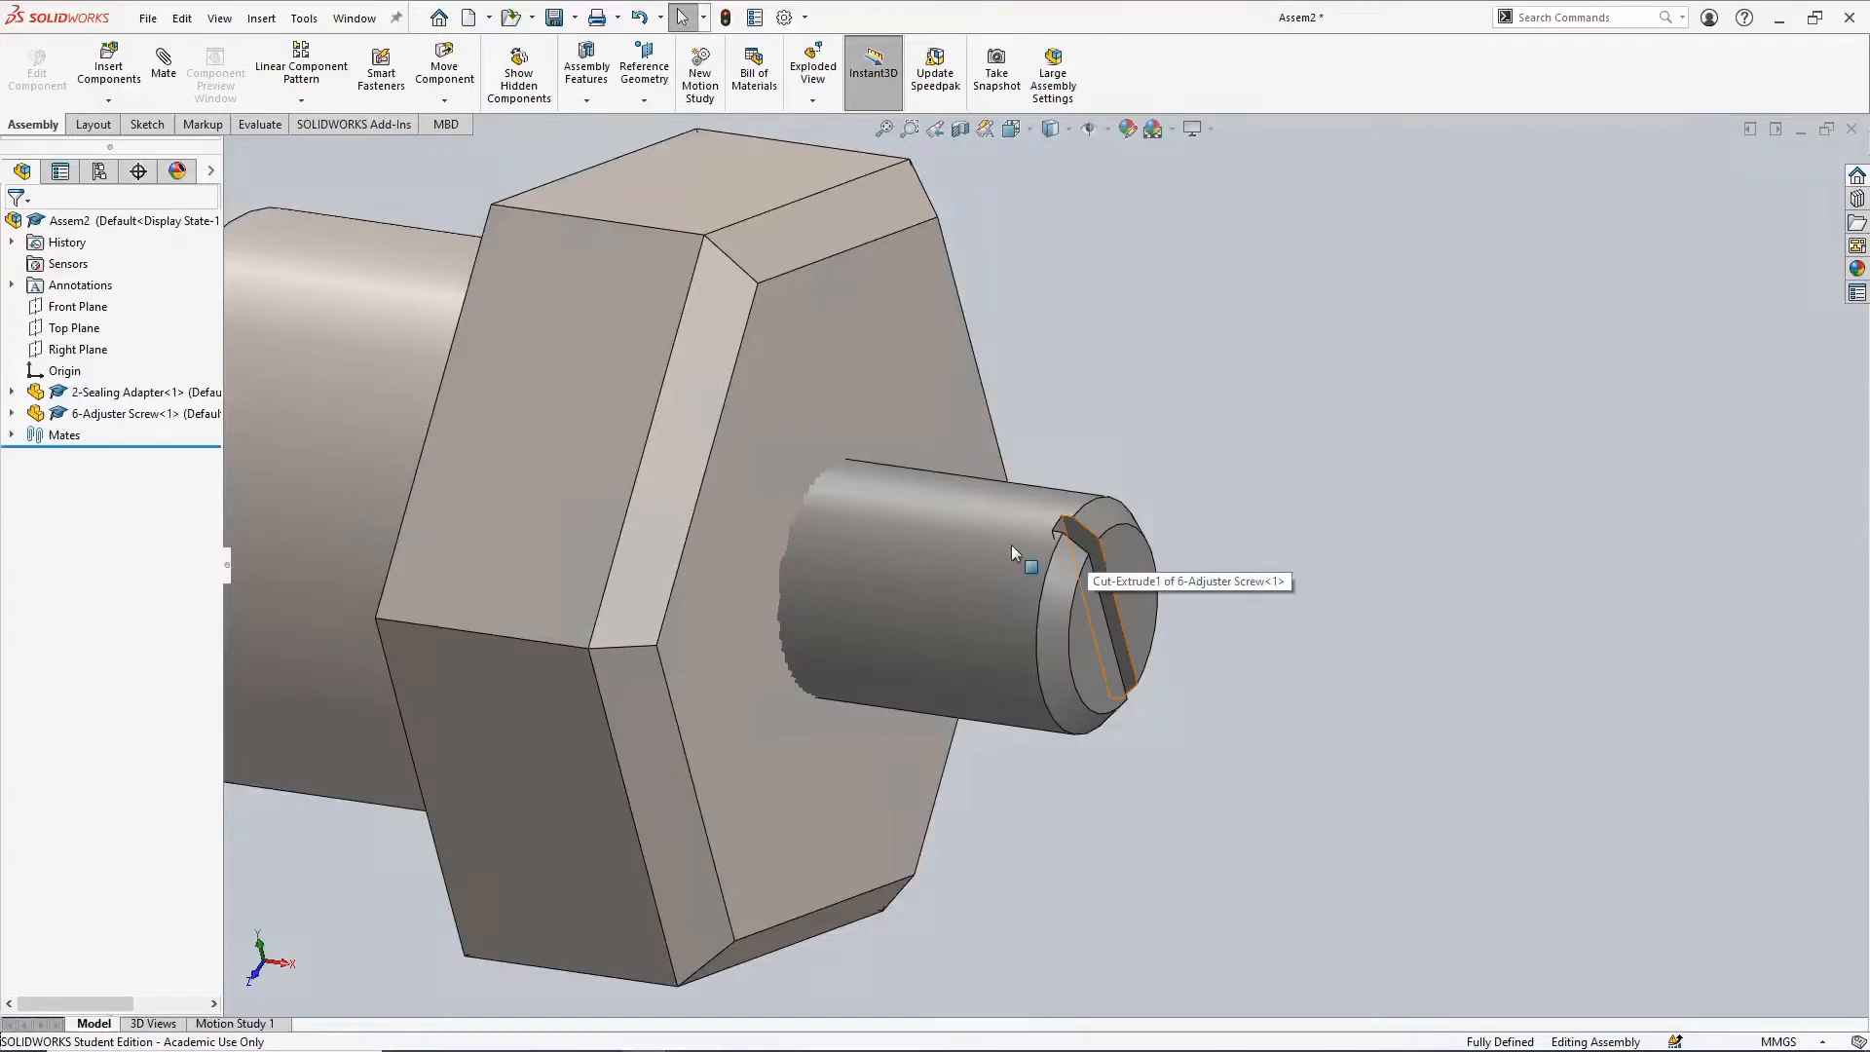
click(12, 436)
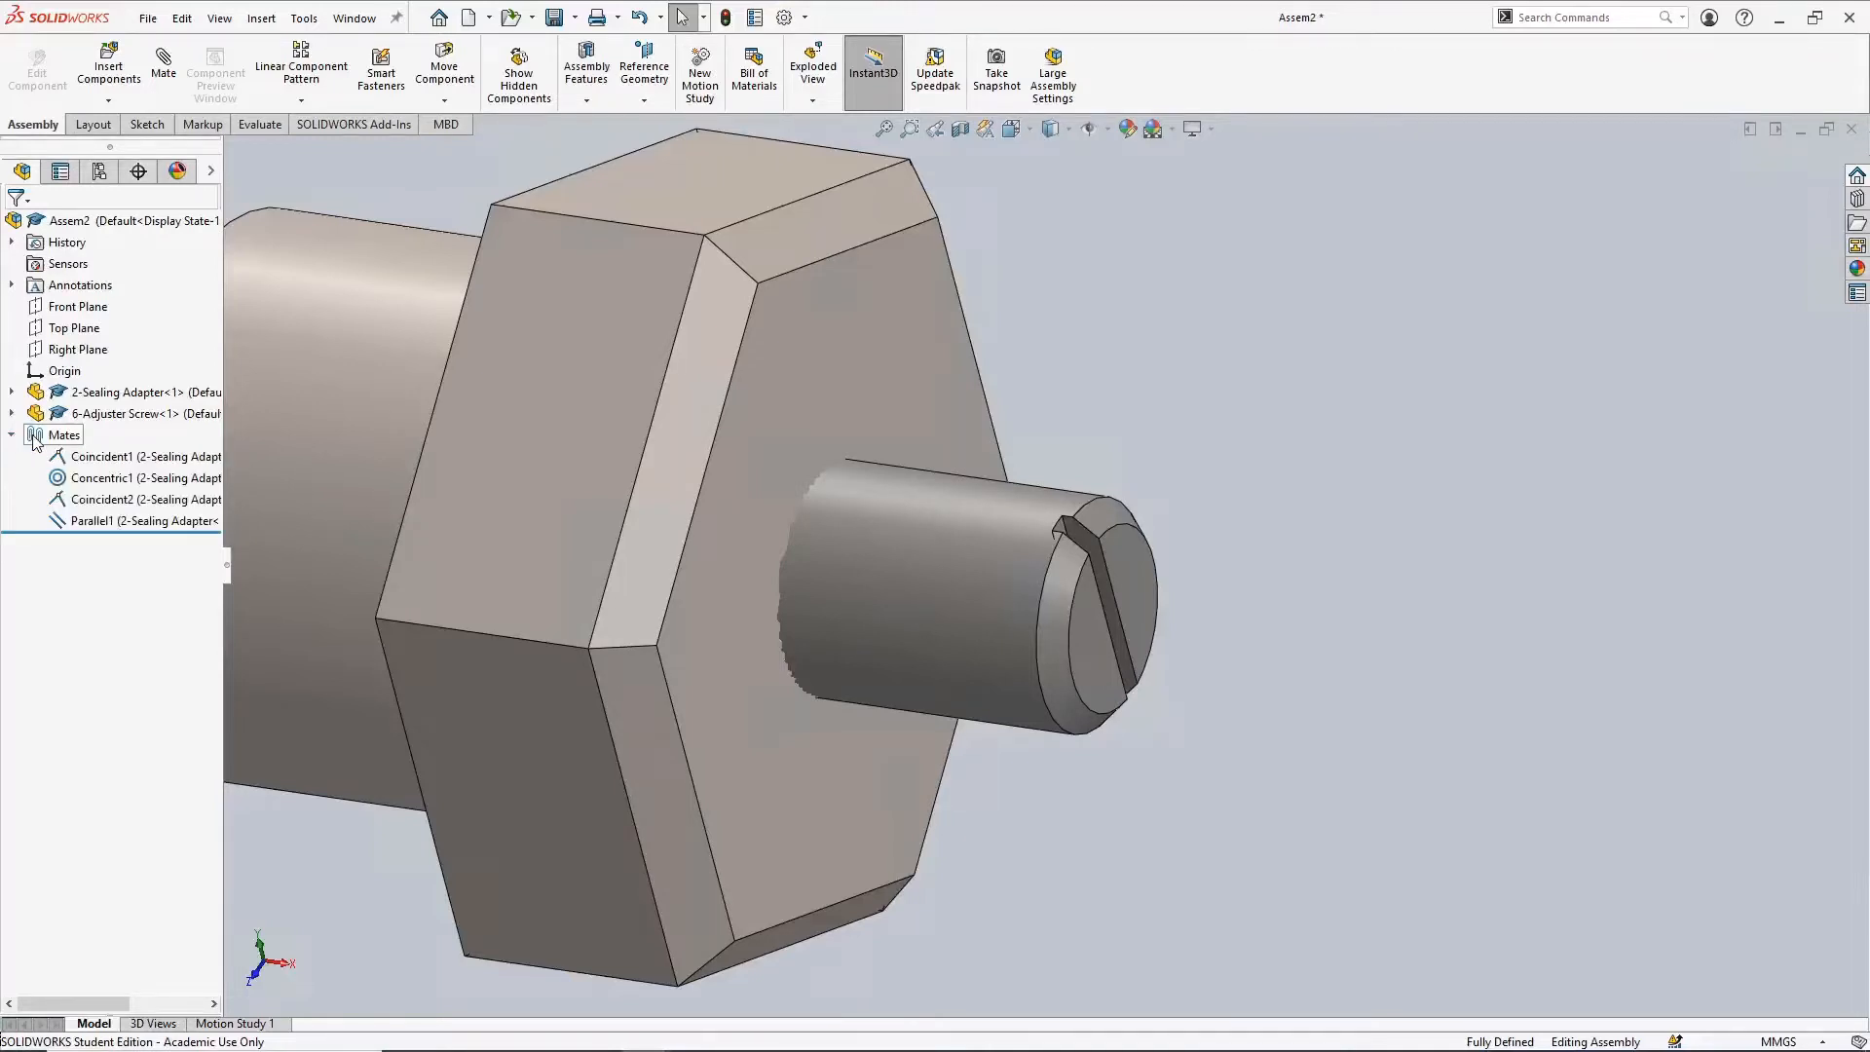
mouse_move(104, 527)
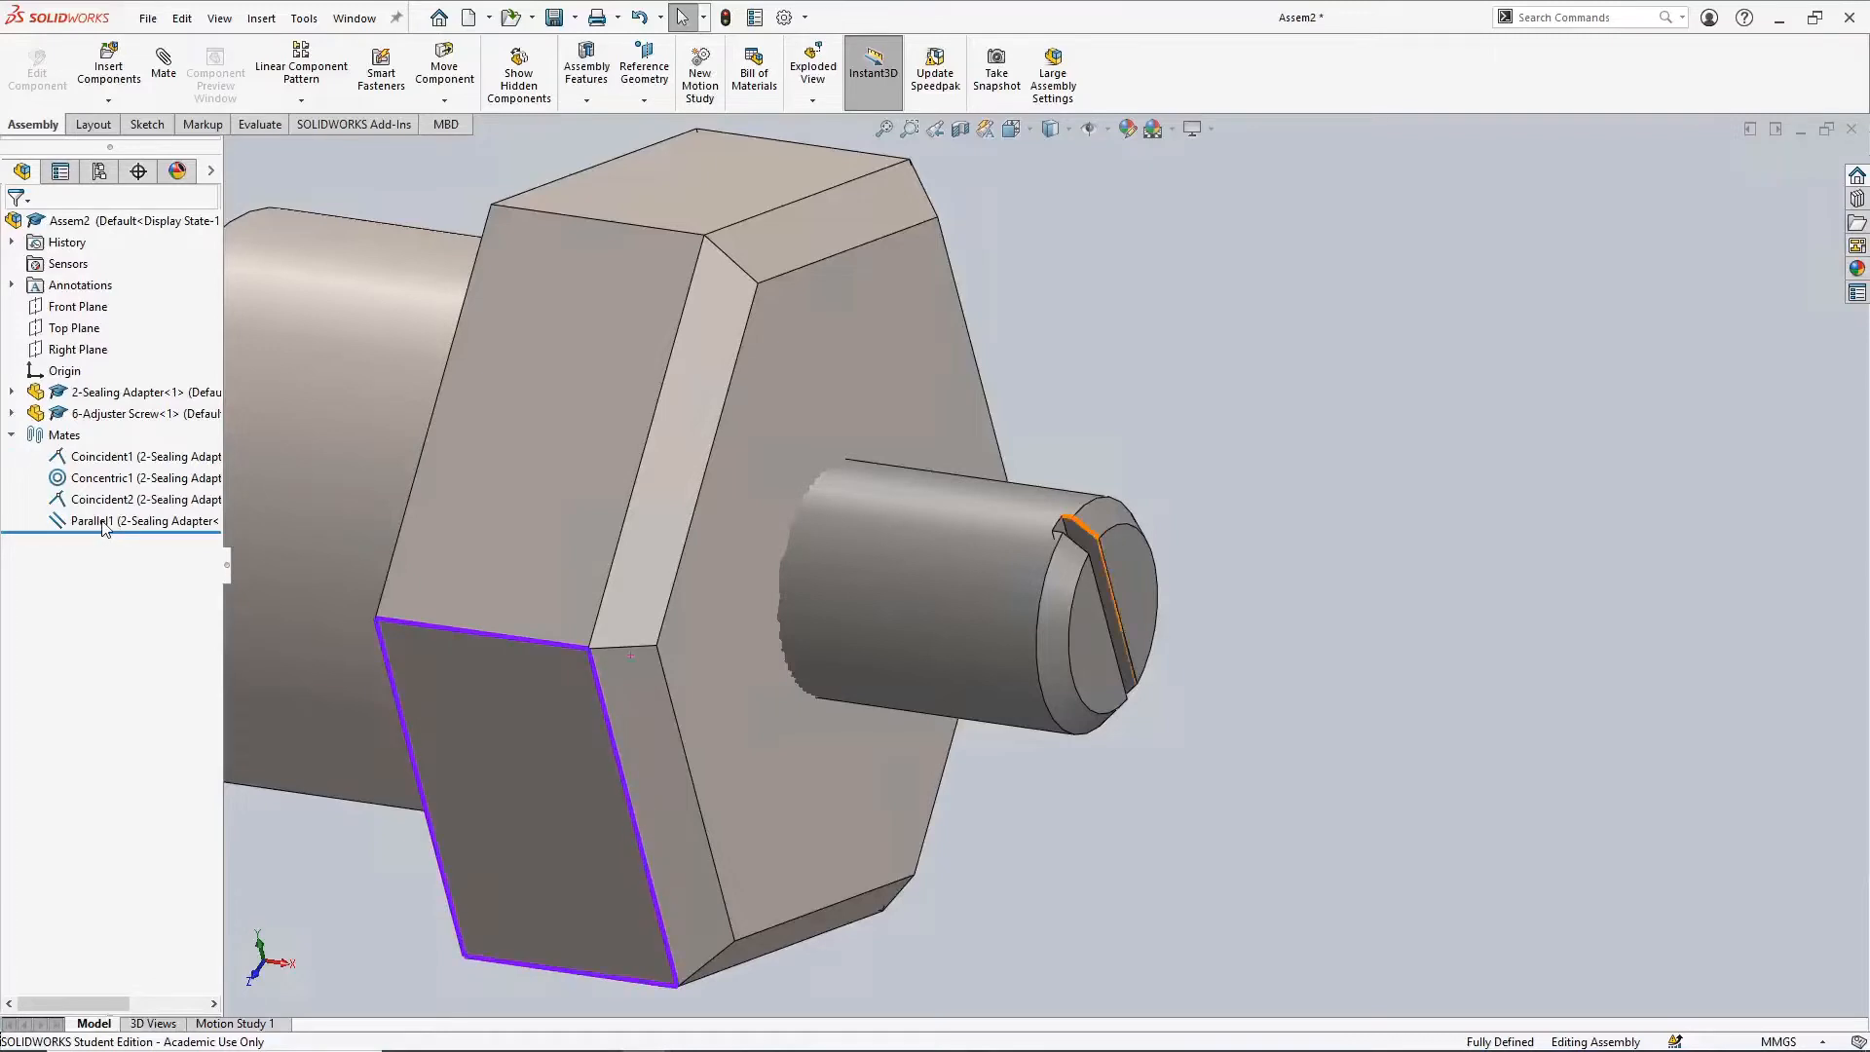
Delete the parallel mate between the screw slot and the adapter's hex flat, and collapse the list of mates
click(93, 528)
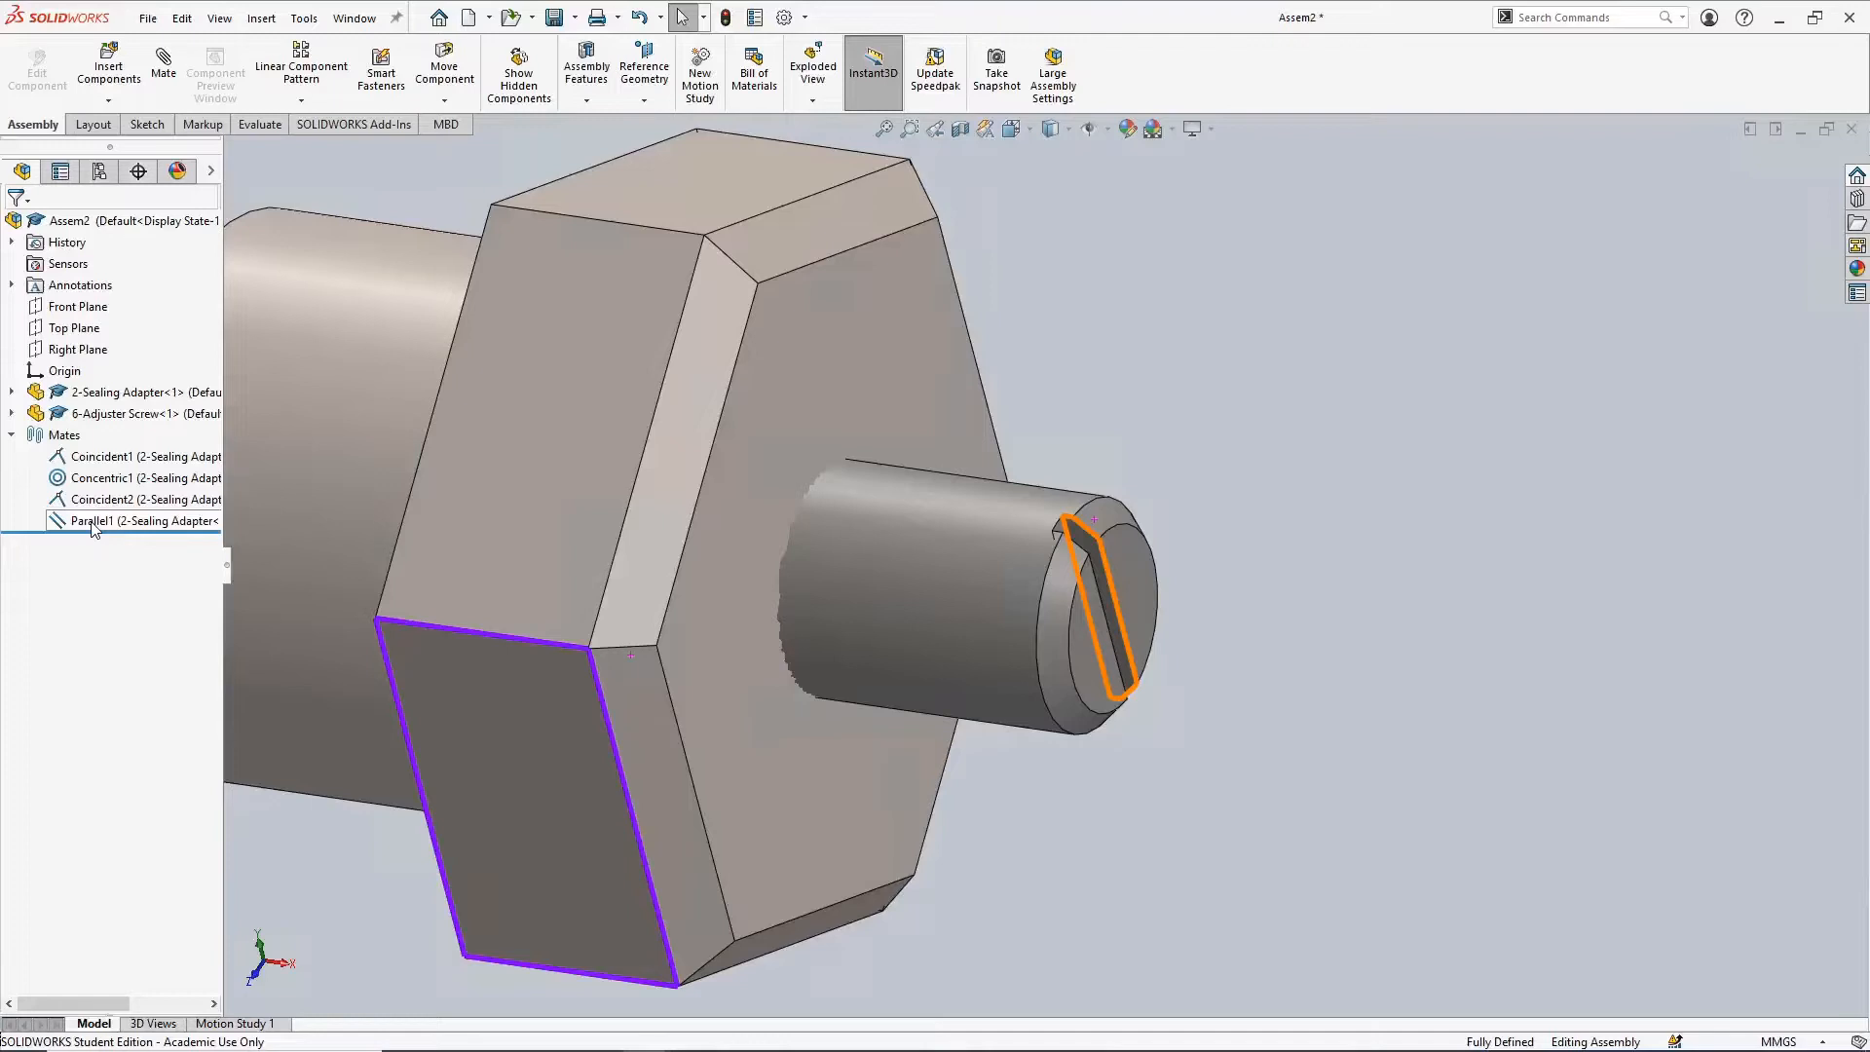
right_click(95, 526)
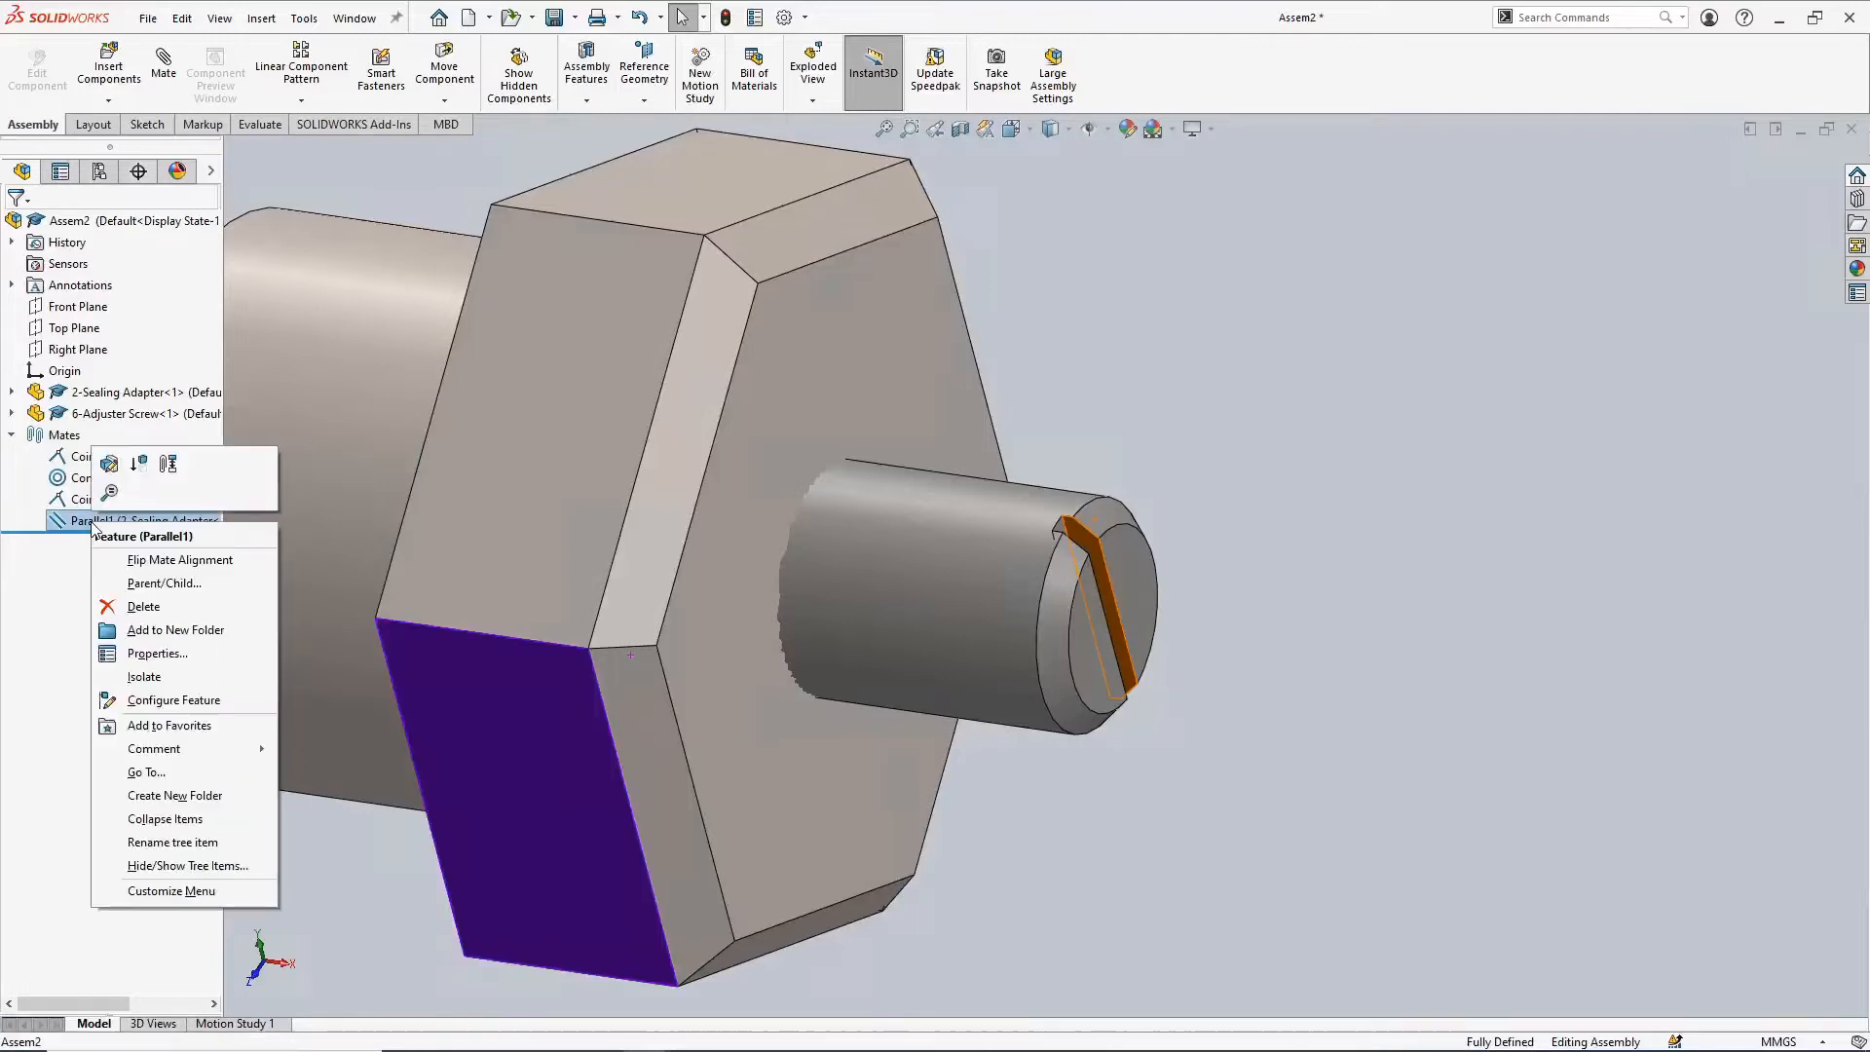
click(180, 608)
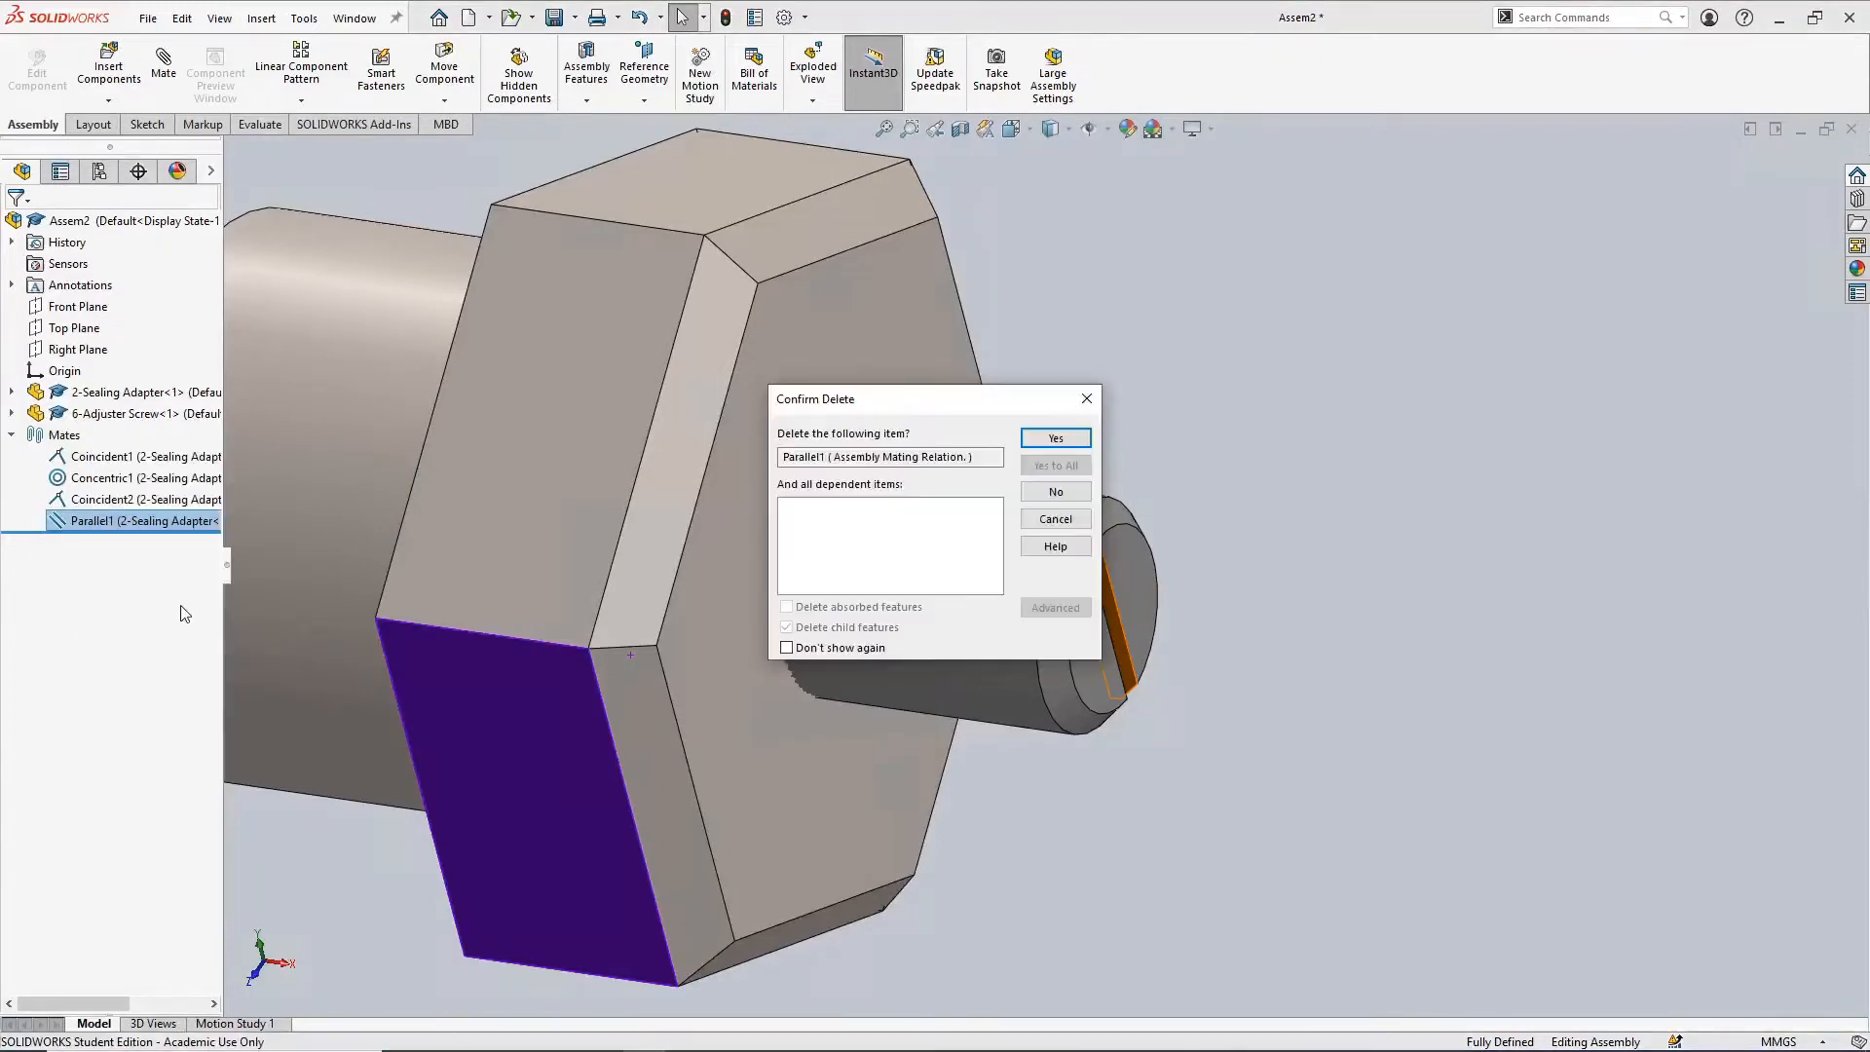
click(1056, 441)
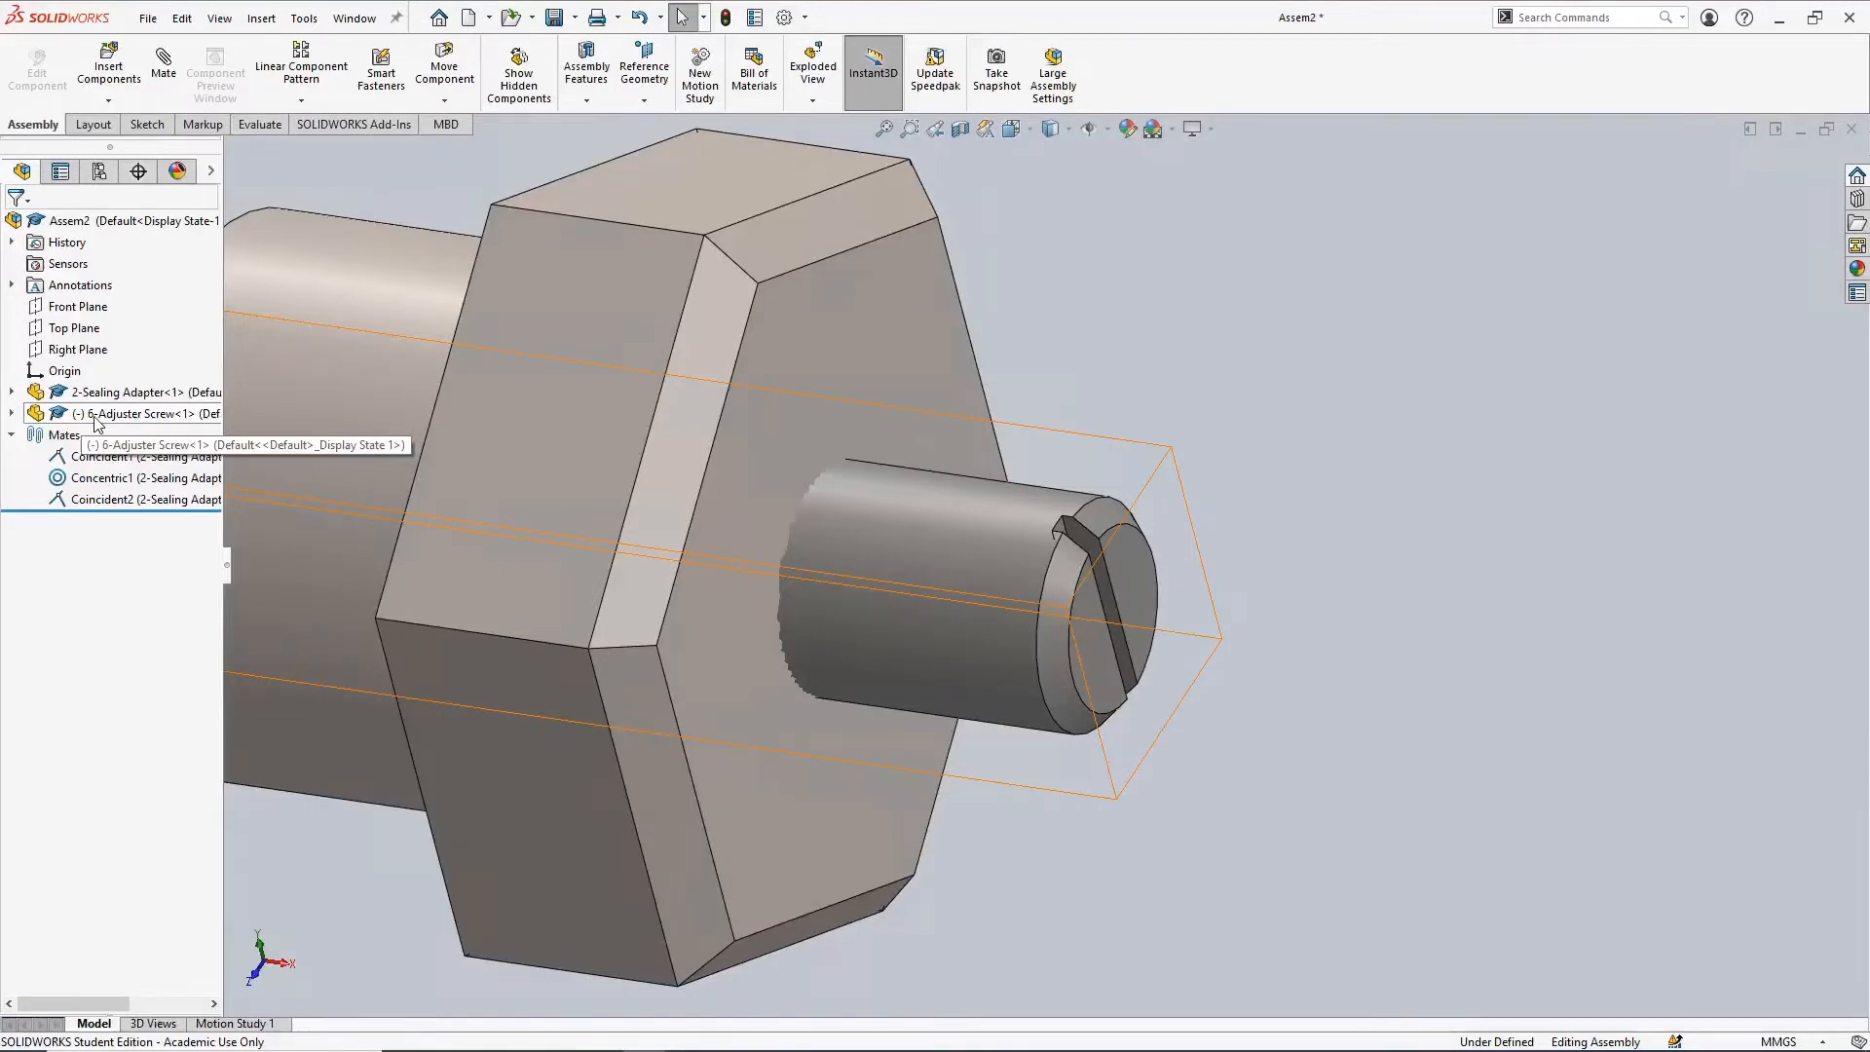
double_click(64, 435)
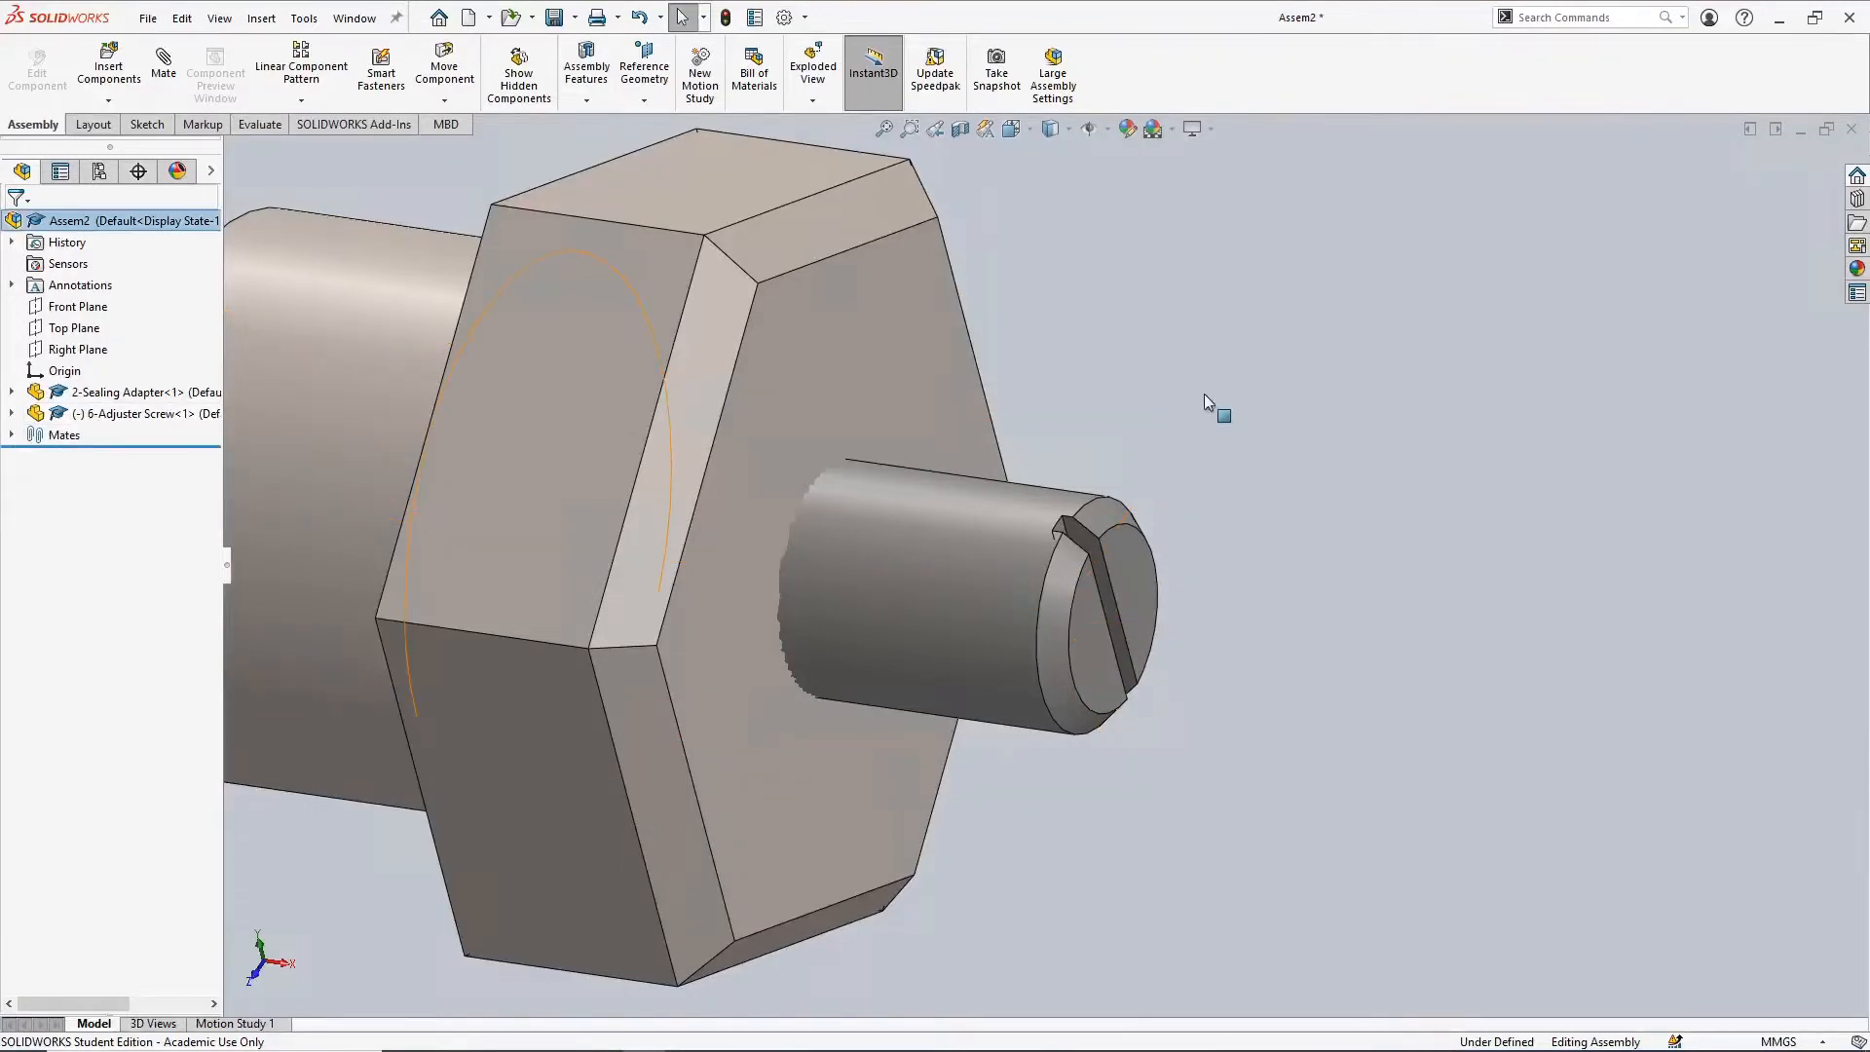
Check that the 6-Adjuster Screw can rotate freely about its axis in the 2-Sealing Adapter
click(969, 563)
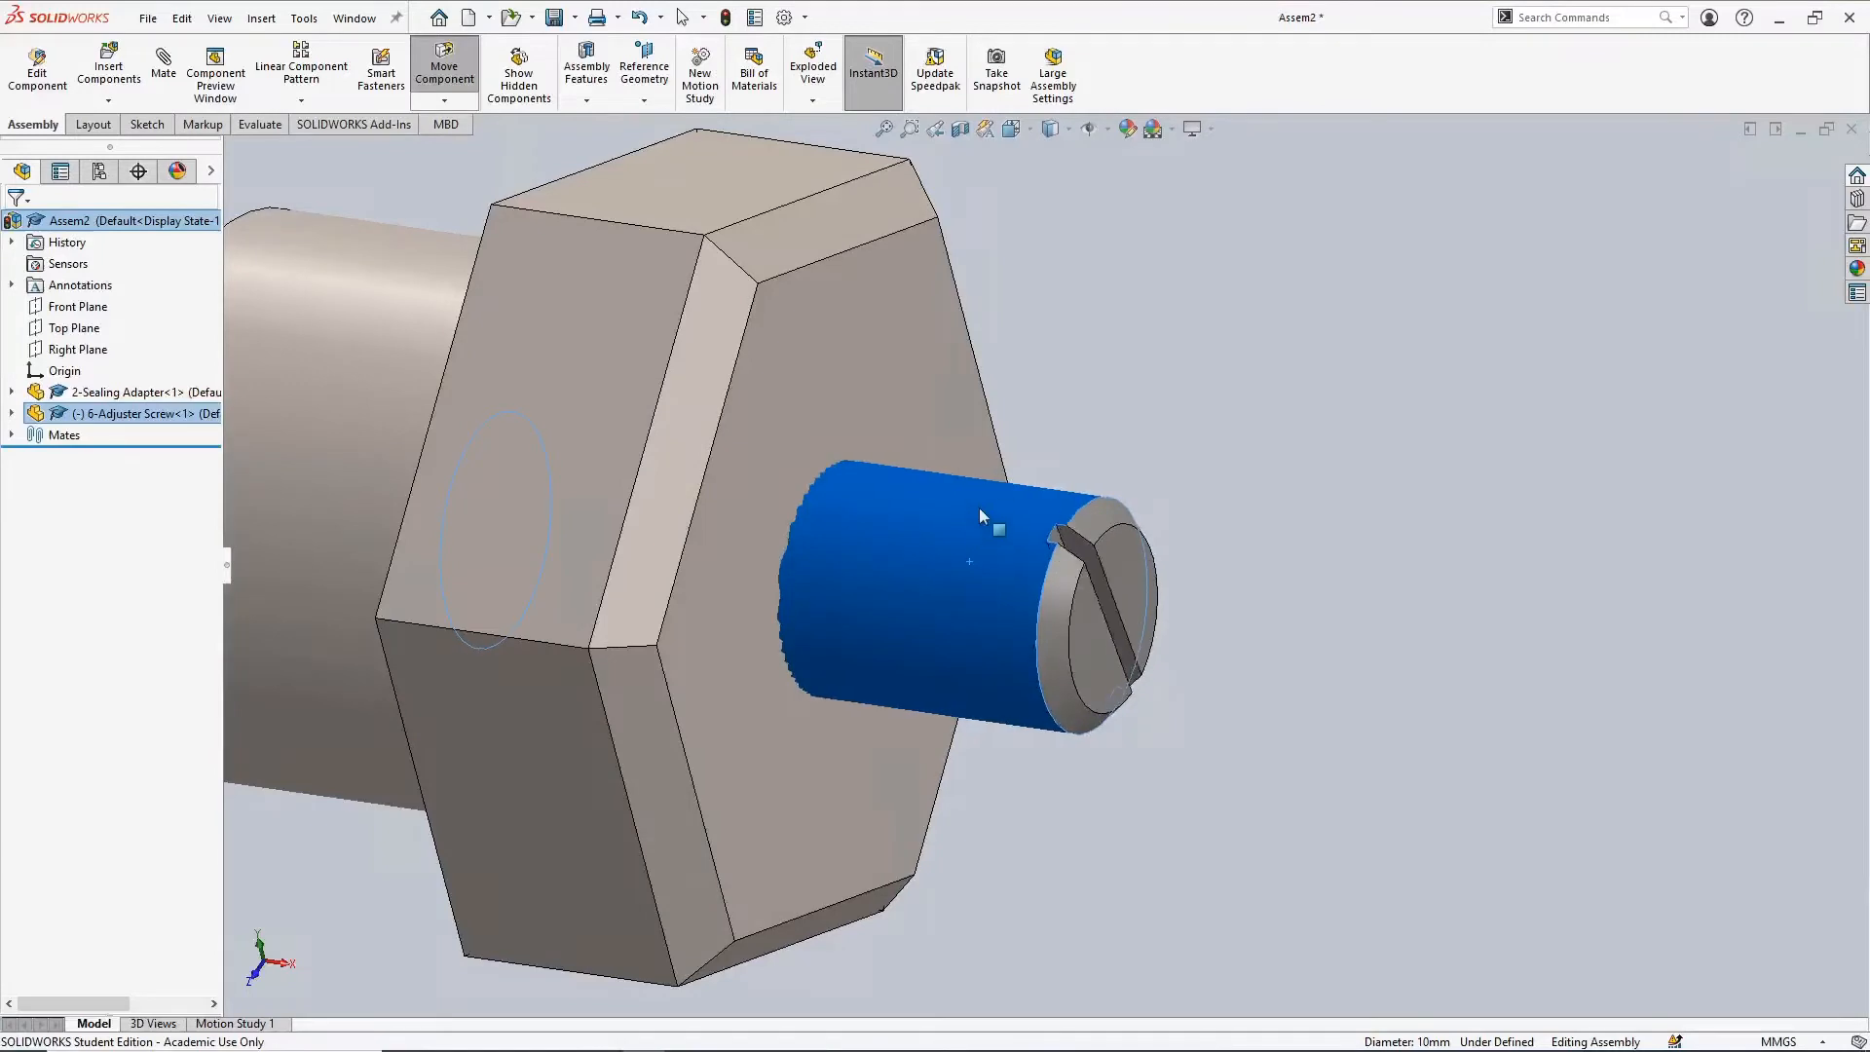
click(1222, 580)
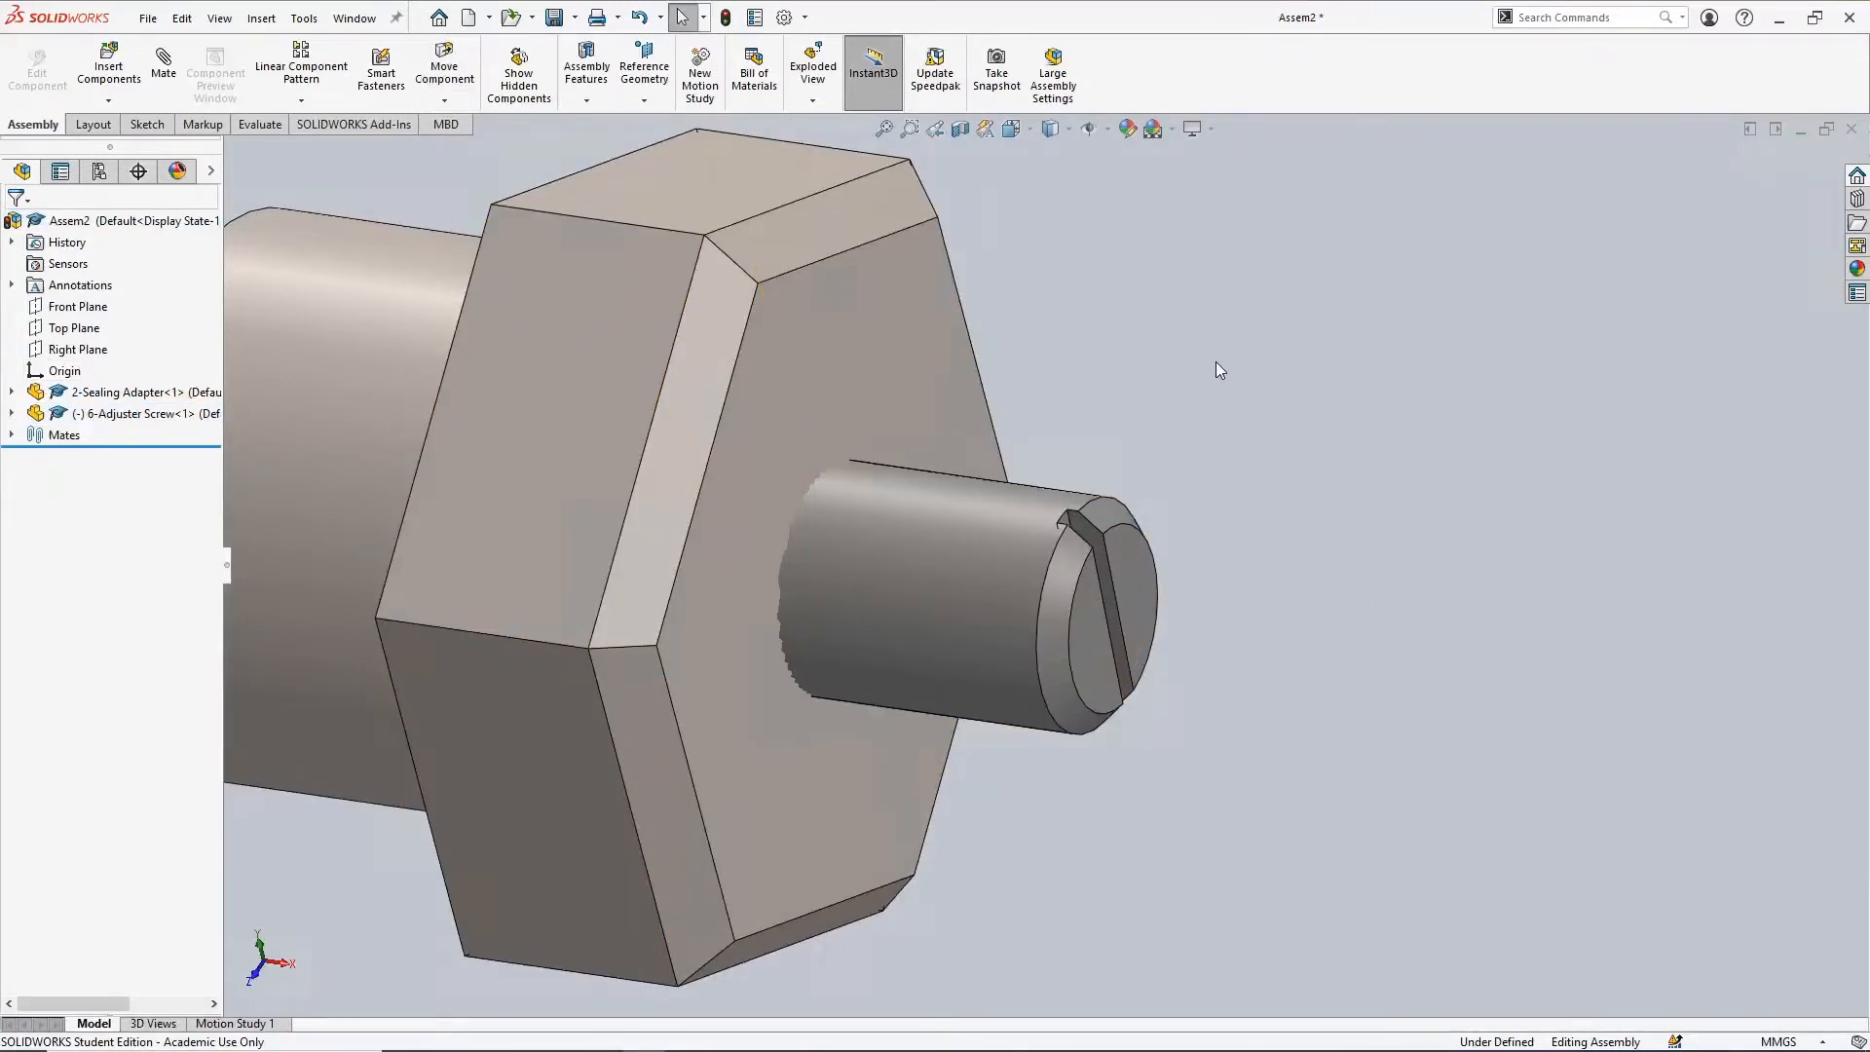
scroll(1169, 349, up, 3)
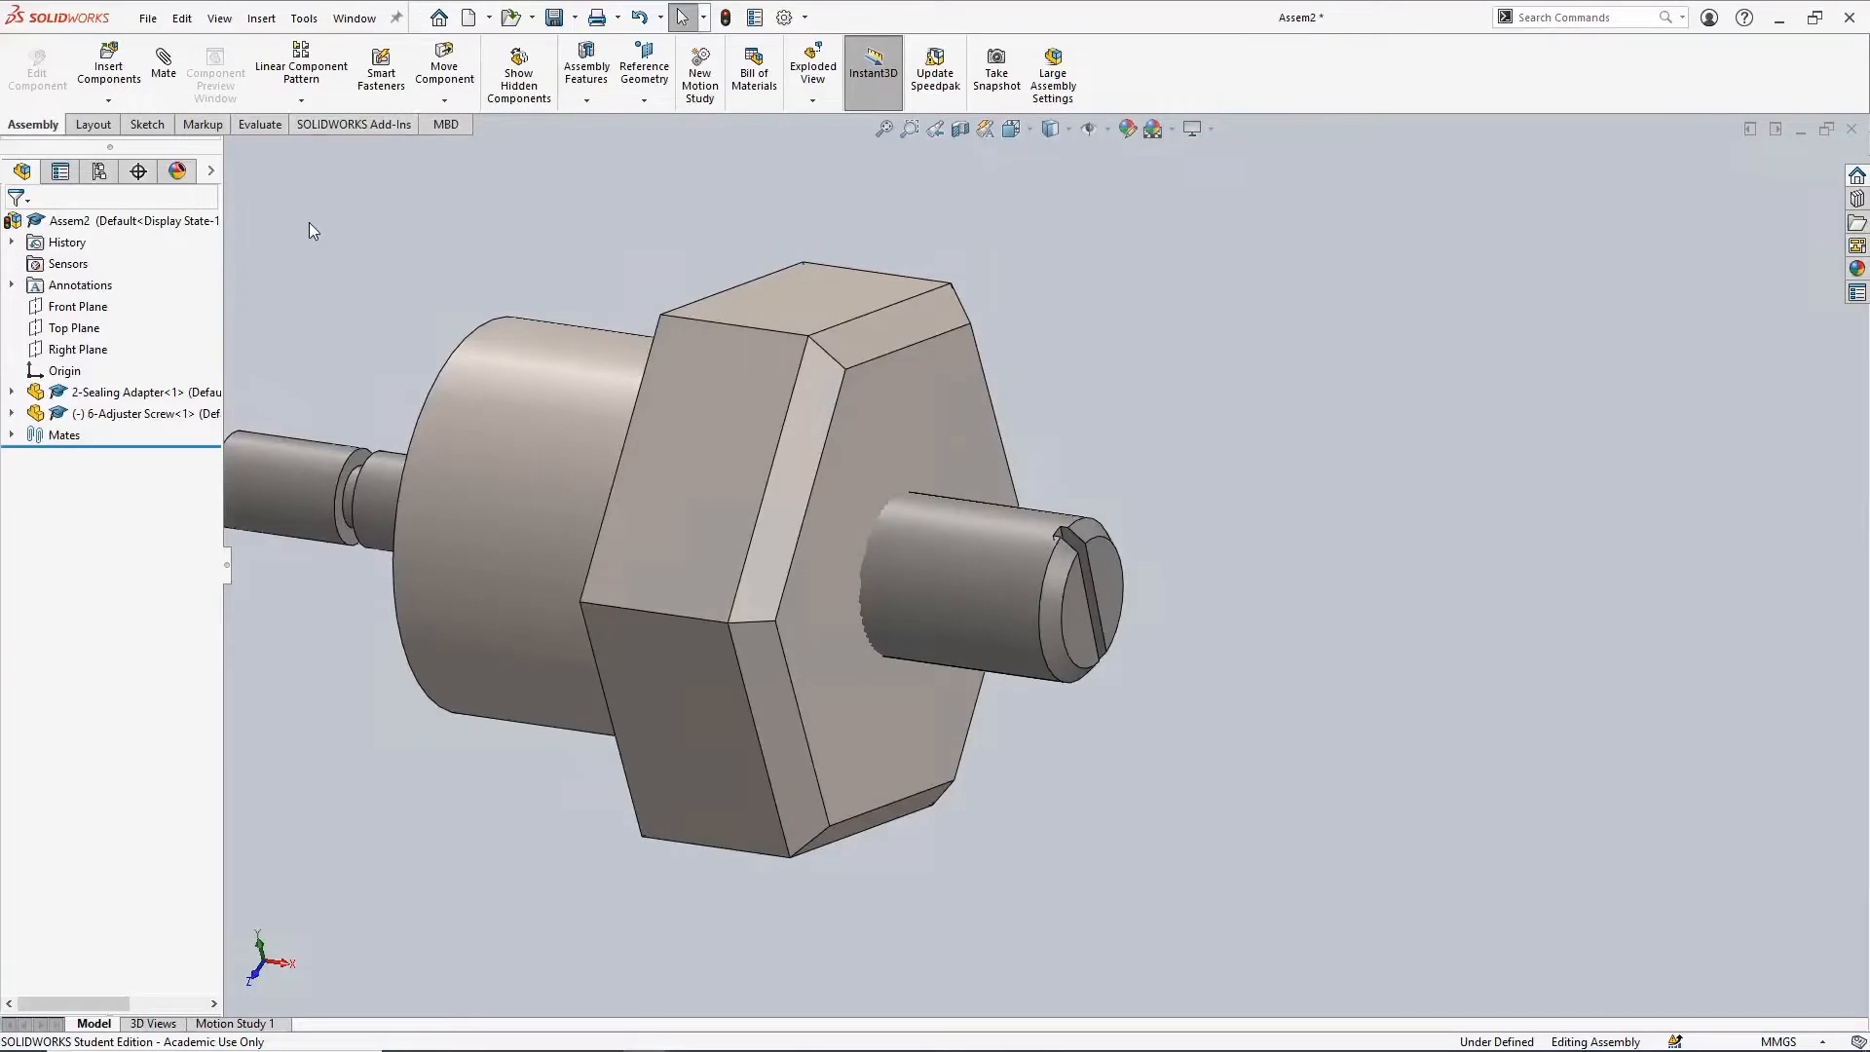
Start a mate and examine the assembly's reference planes against the screwdriver slot, finishing in the Right view
click(165, 68)
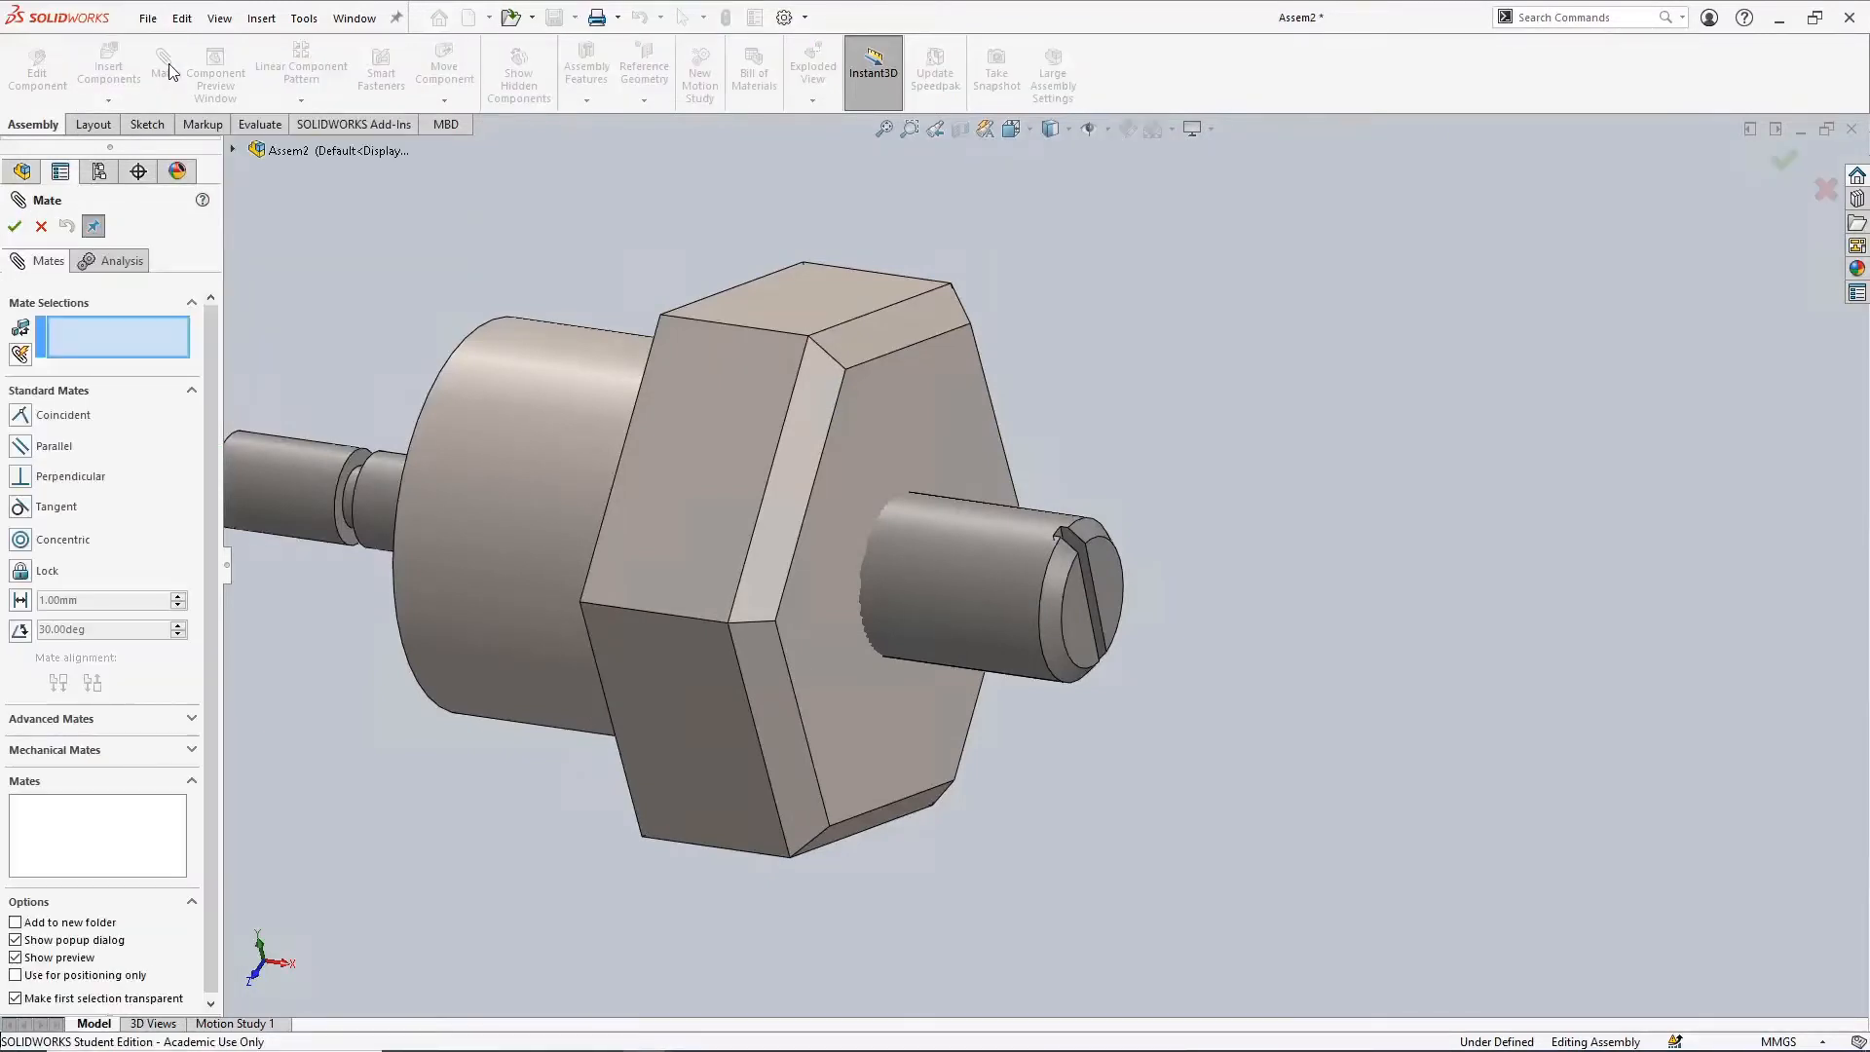
scroll(459, 237, up, 1)
scroll(460, 237, down, 8)
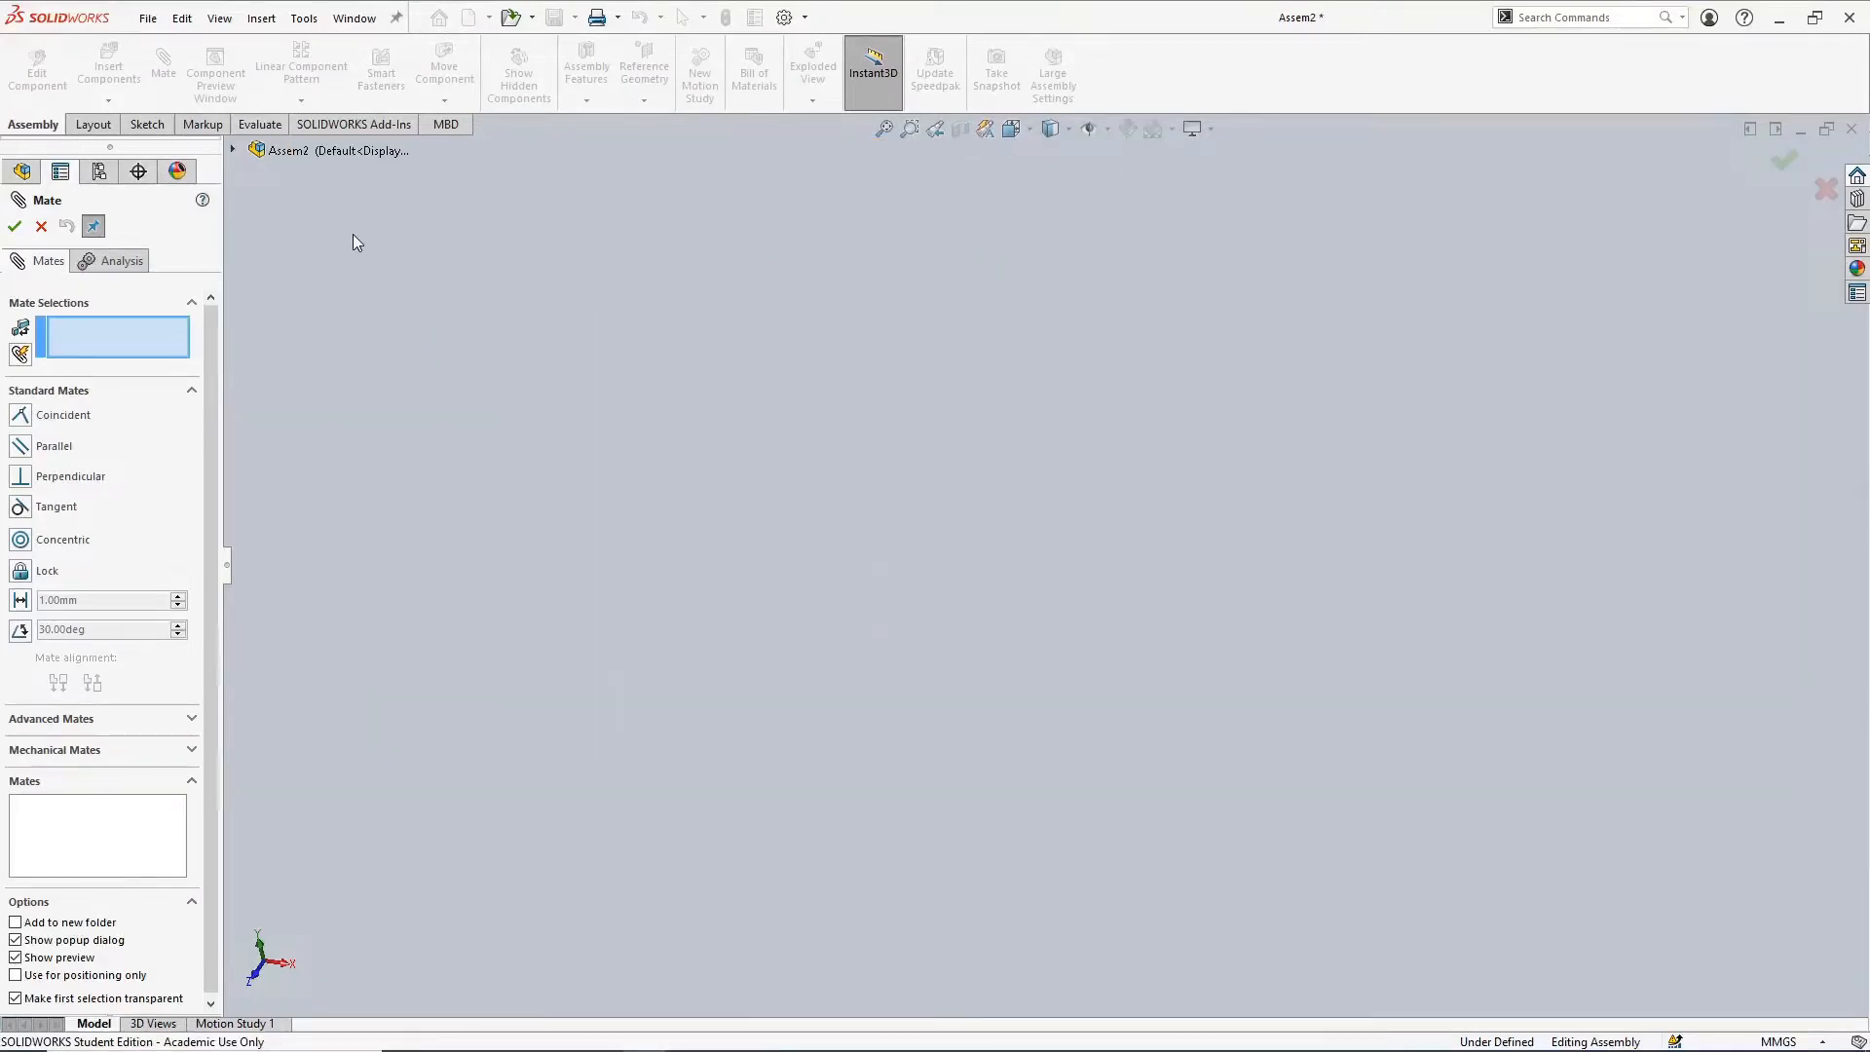
key(f)
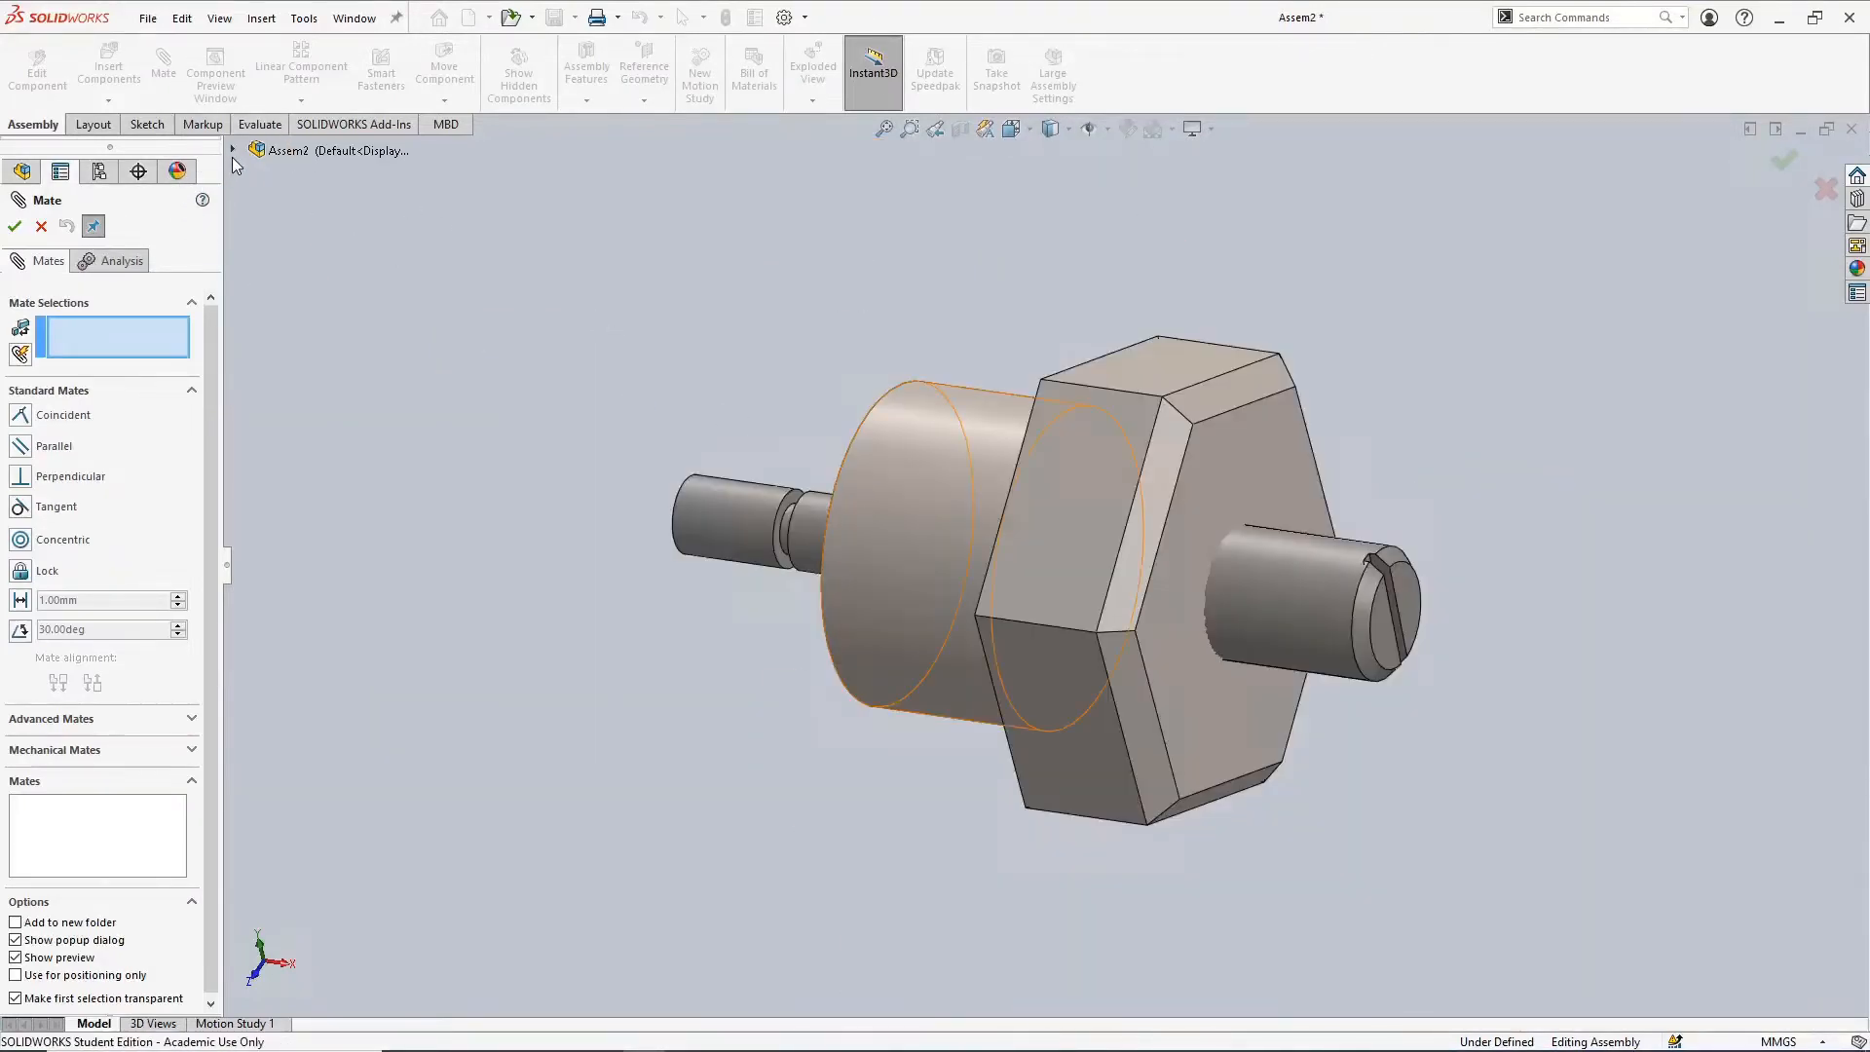
click(234, 151)
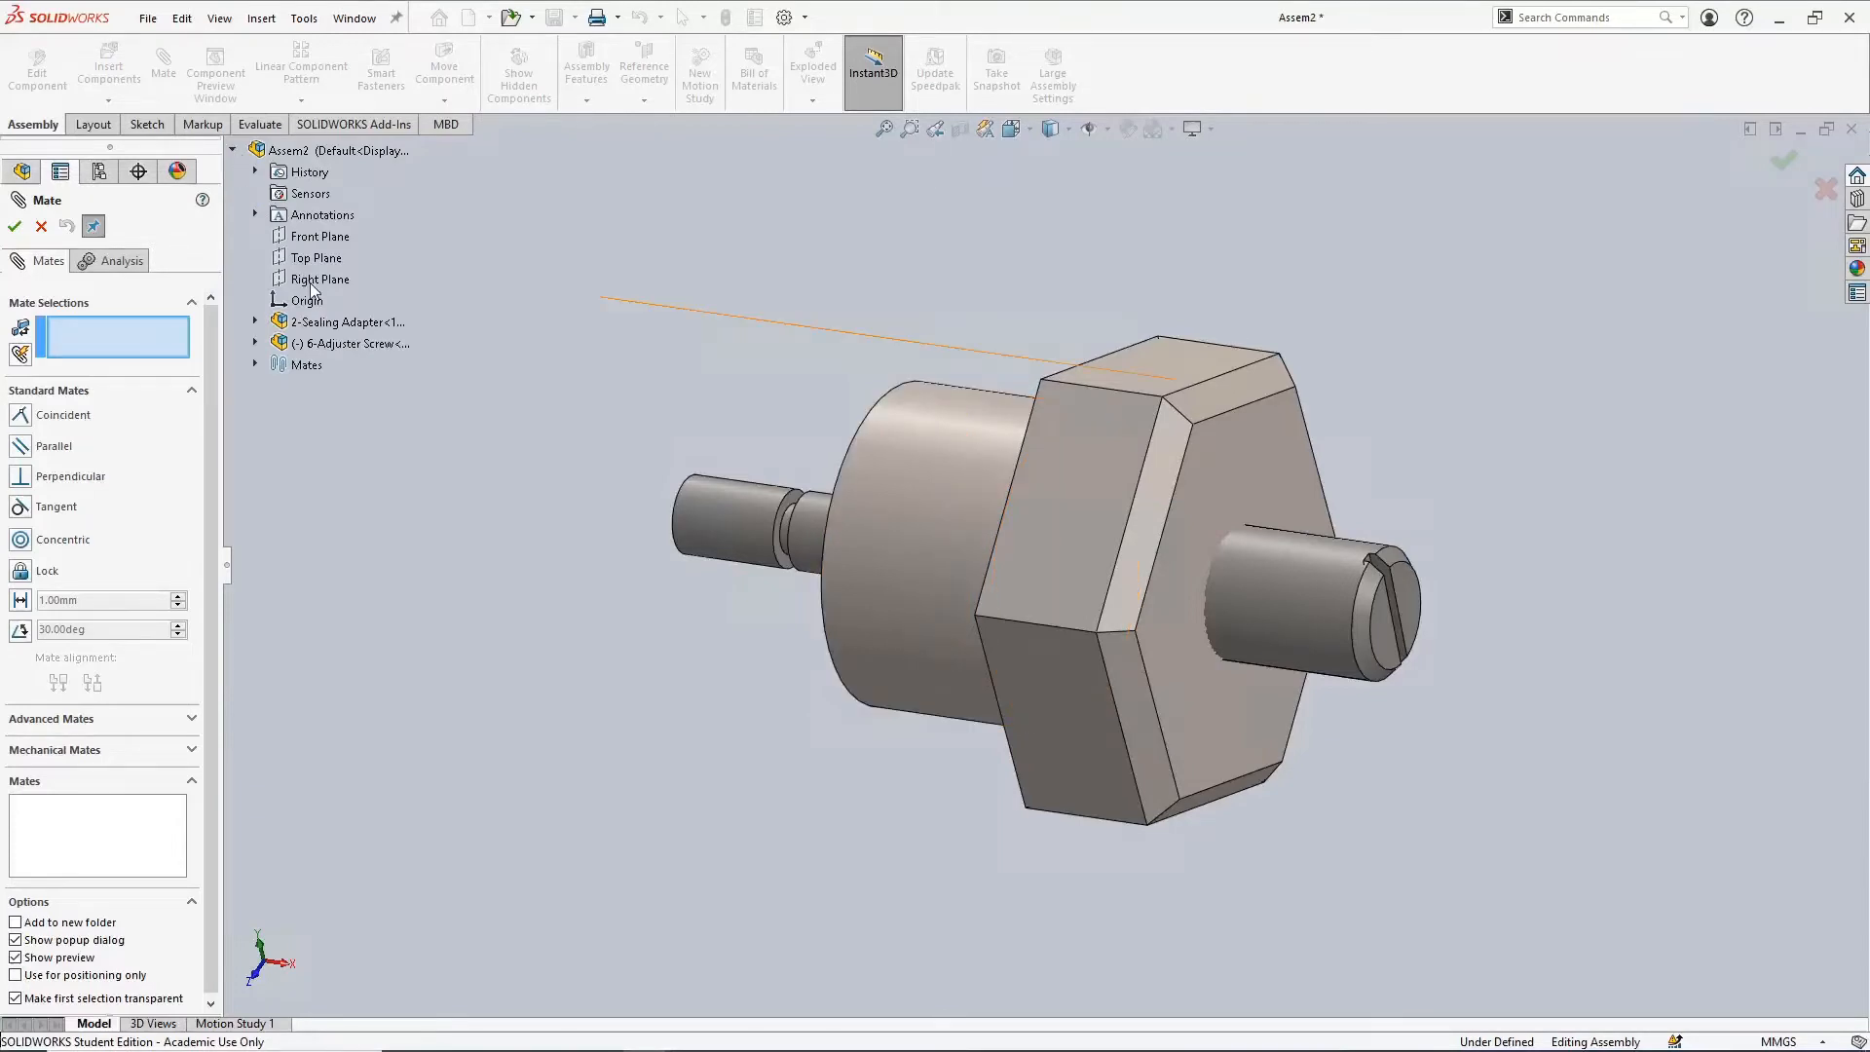
middle_drag(1270, 266, 1219, 367)
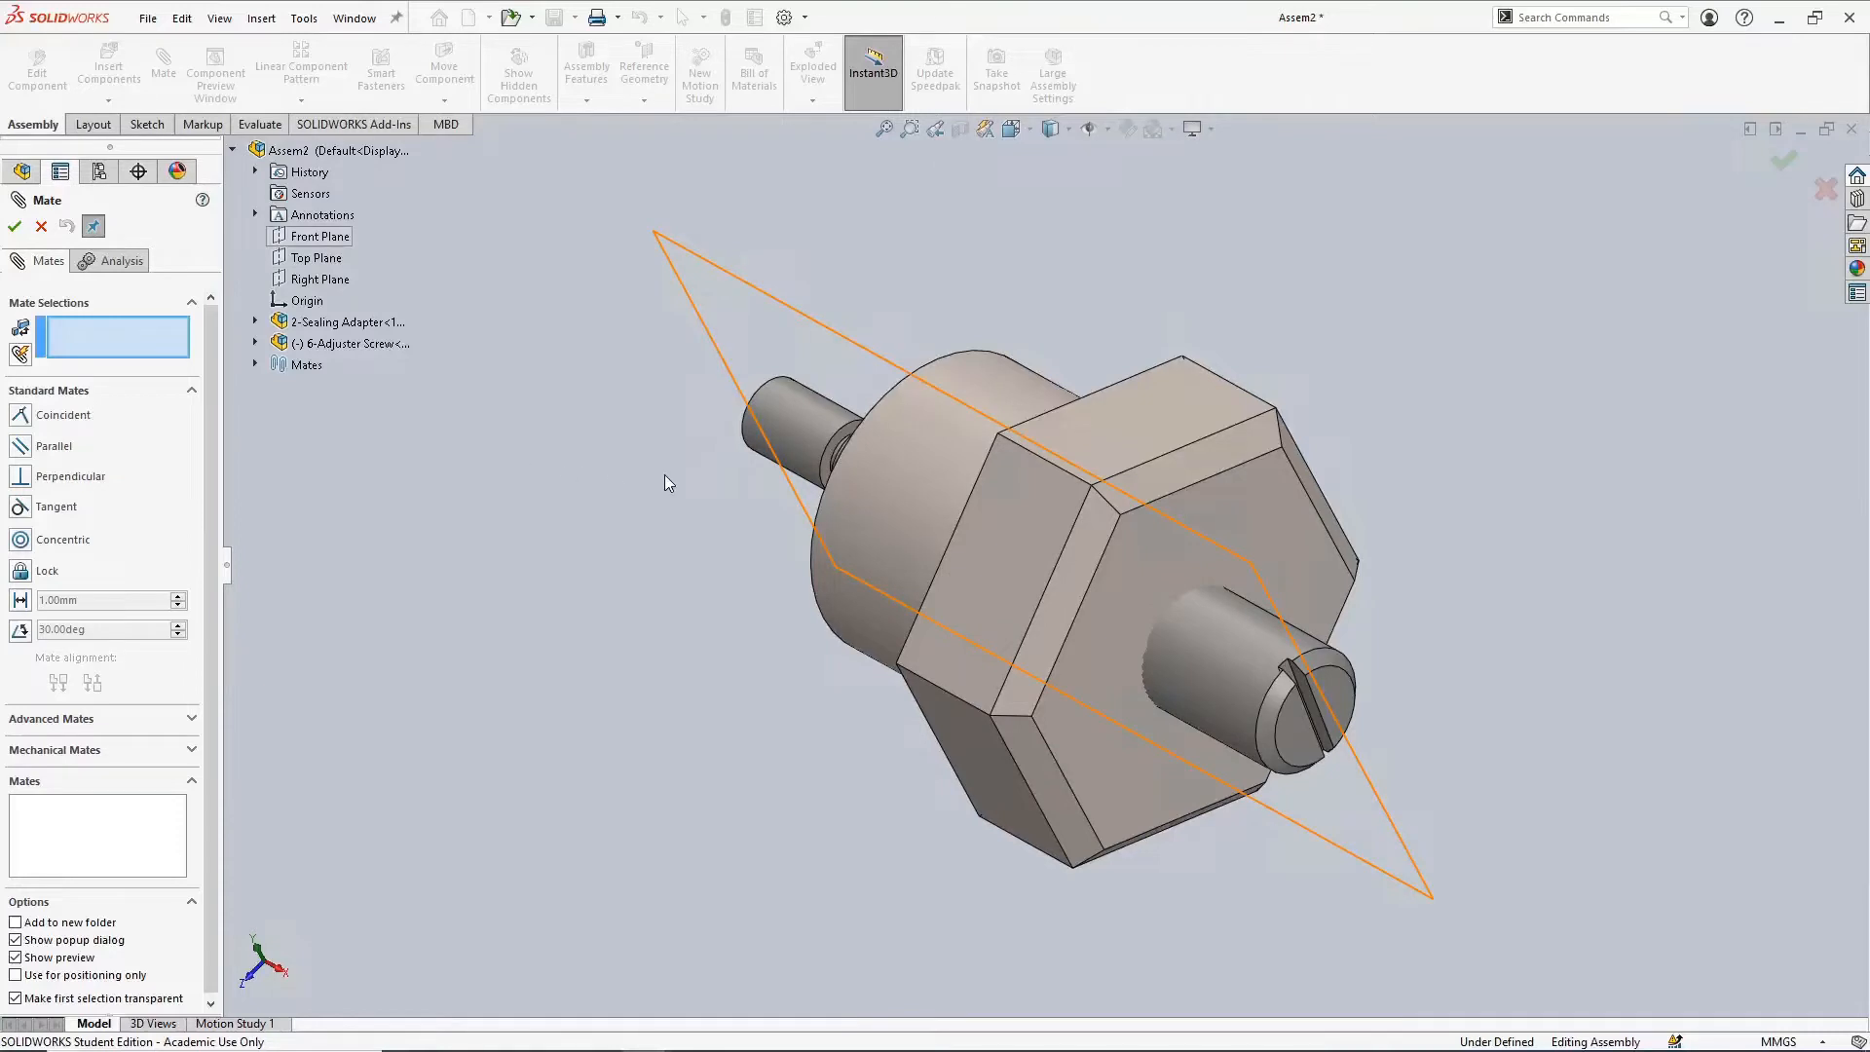
middle_drag(665, 476, 572, 319)
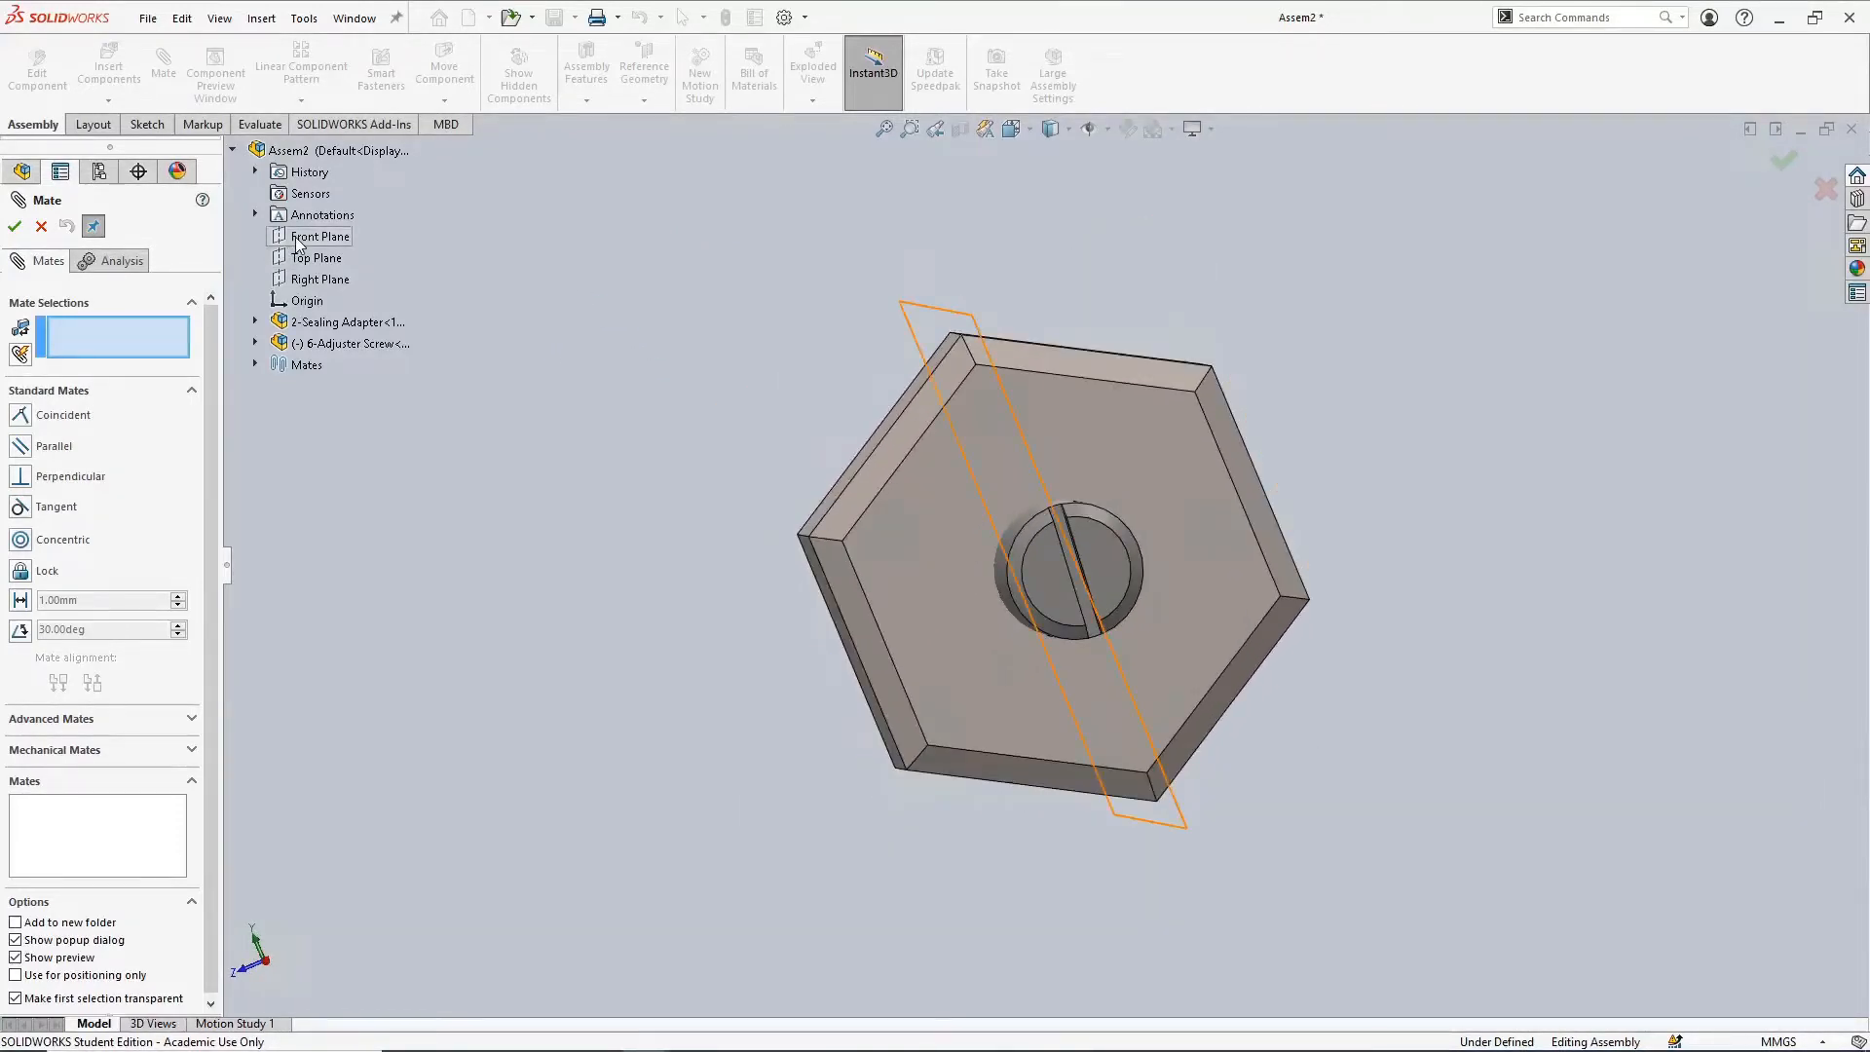
click(264, 963)
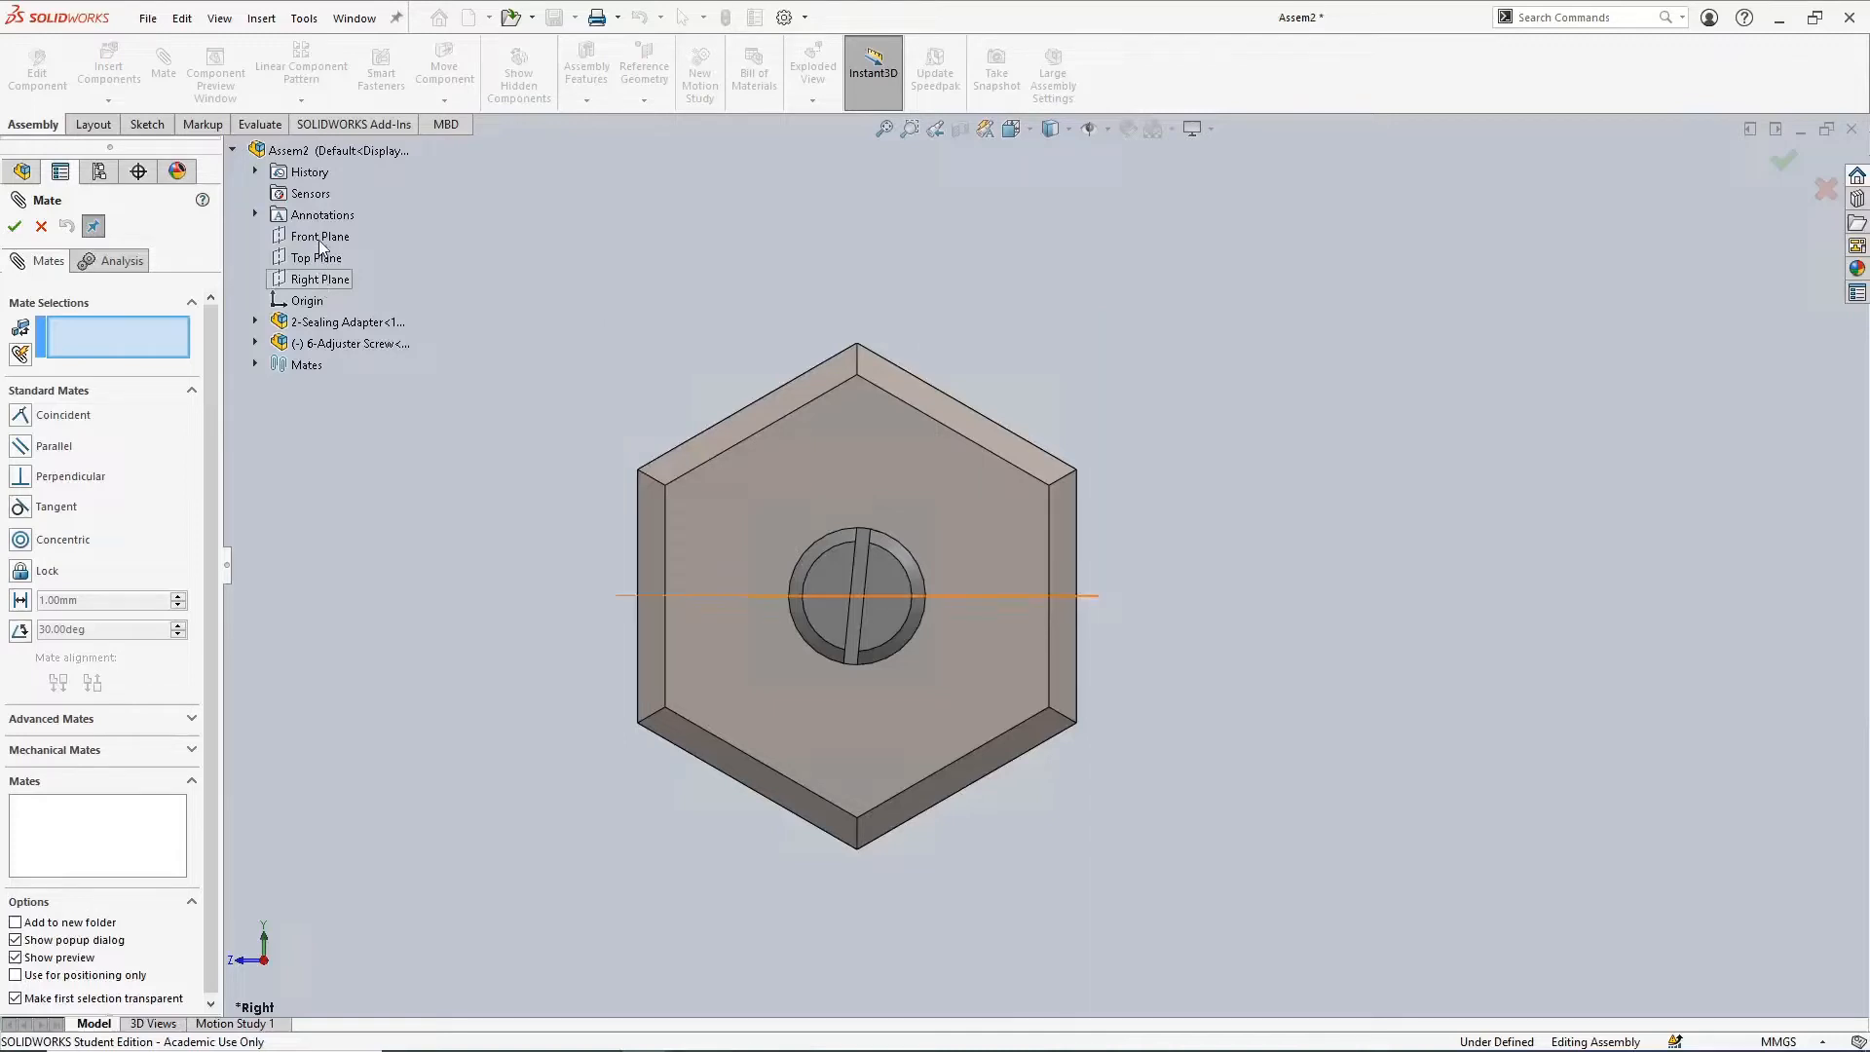
Add a coincident mate between the assembly's Front Plane and the 6-Adjuster Screw's Front Plane, trying parallel and perpendicular along the way
click(321, 242)
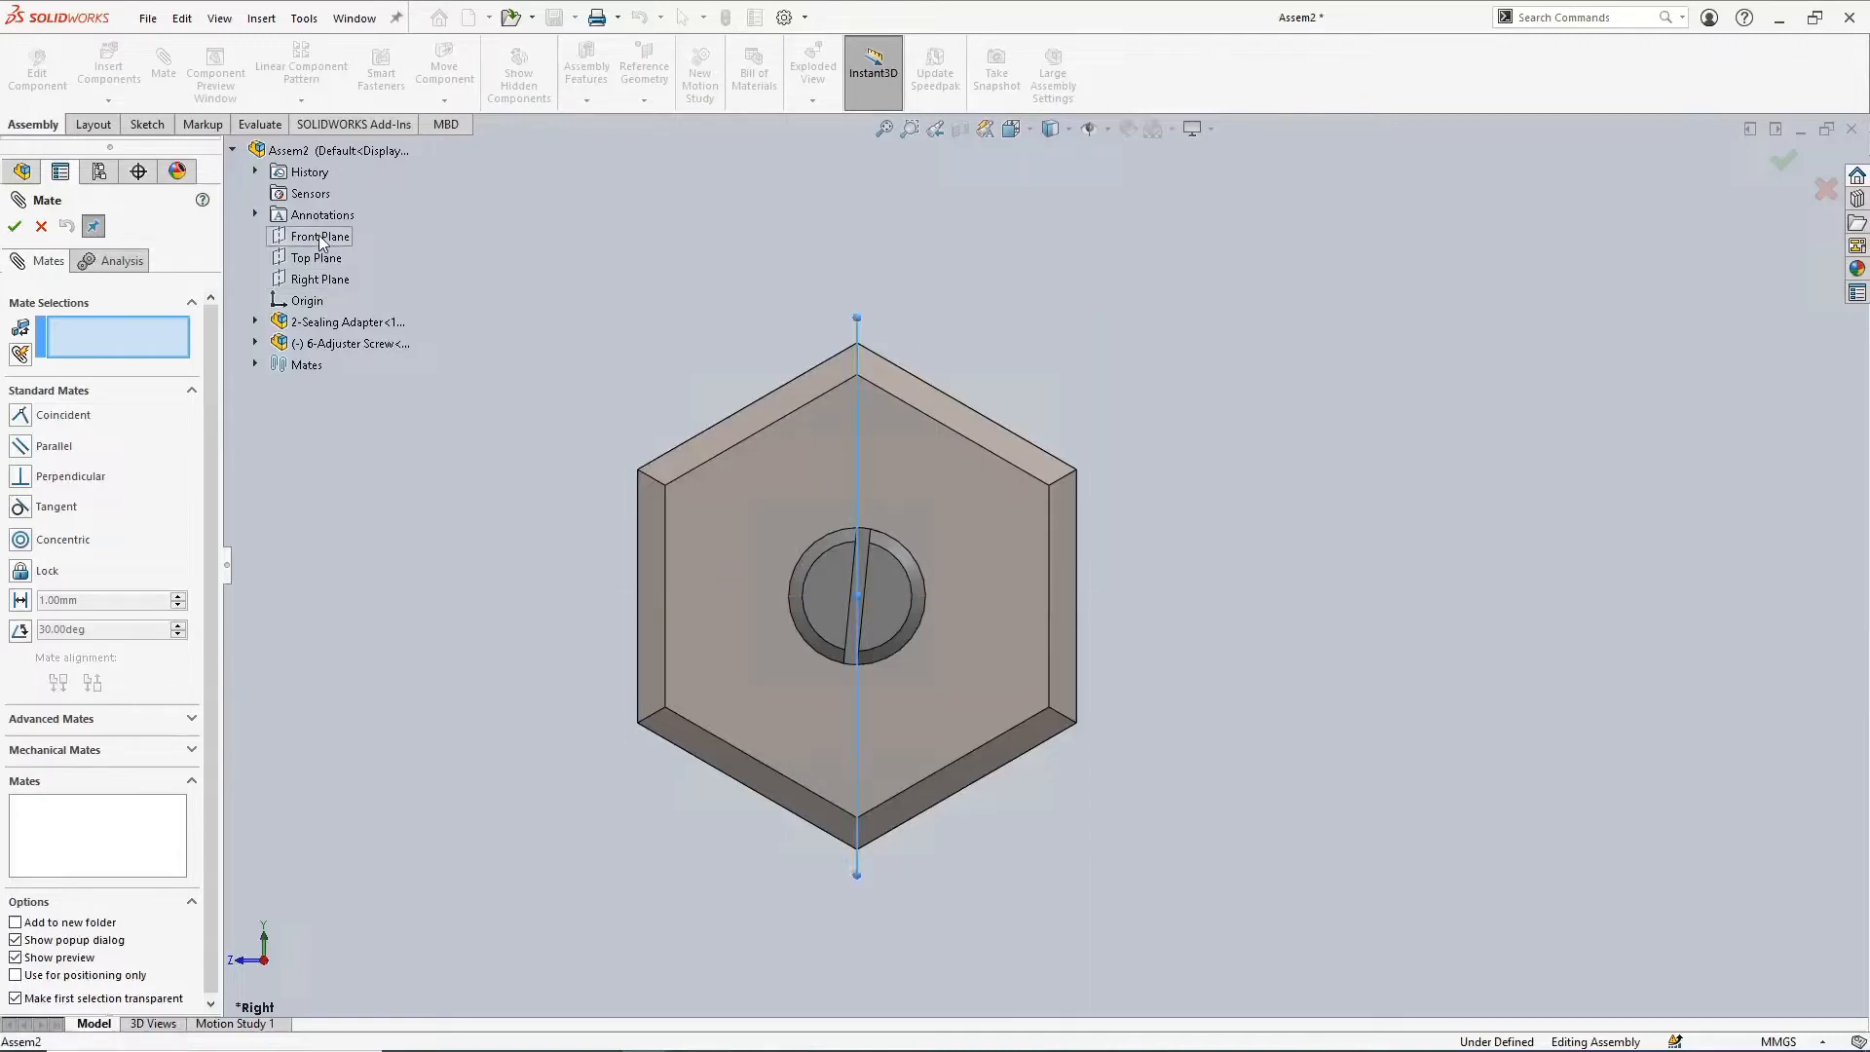
click(255, 344)
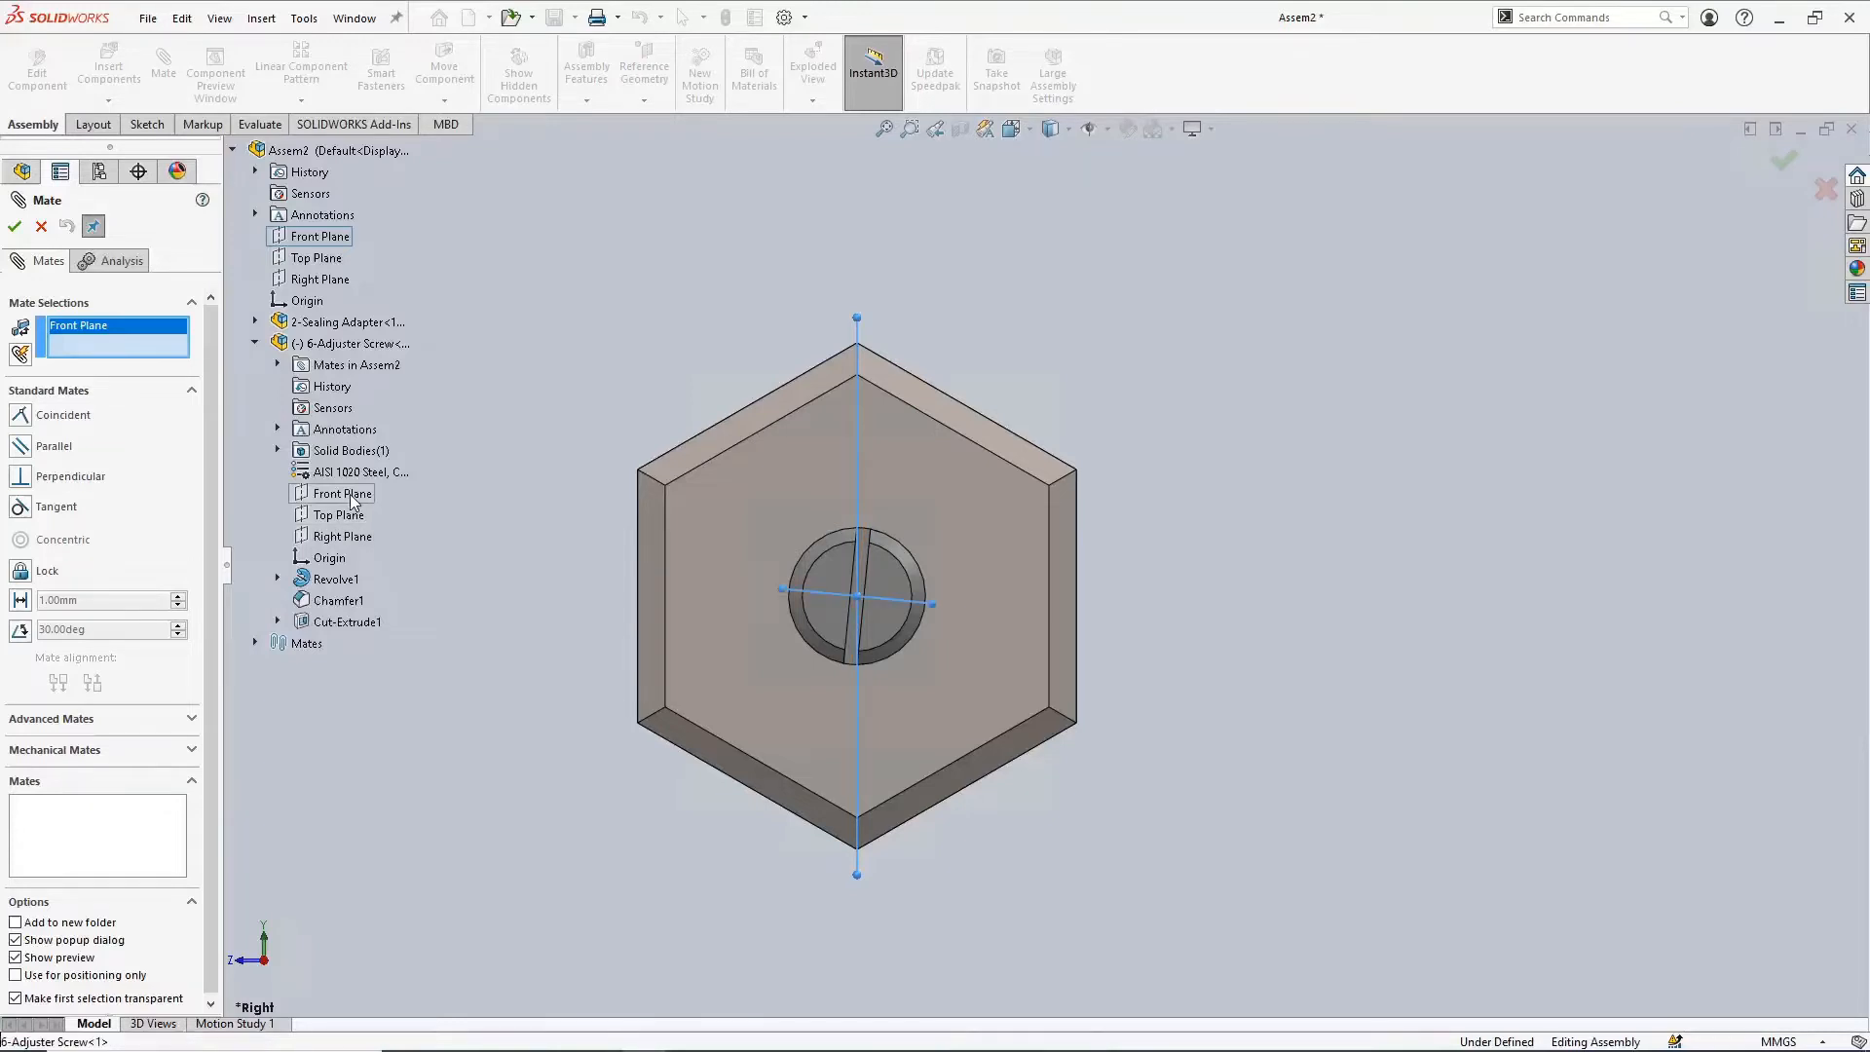
click(349, 494)
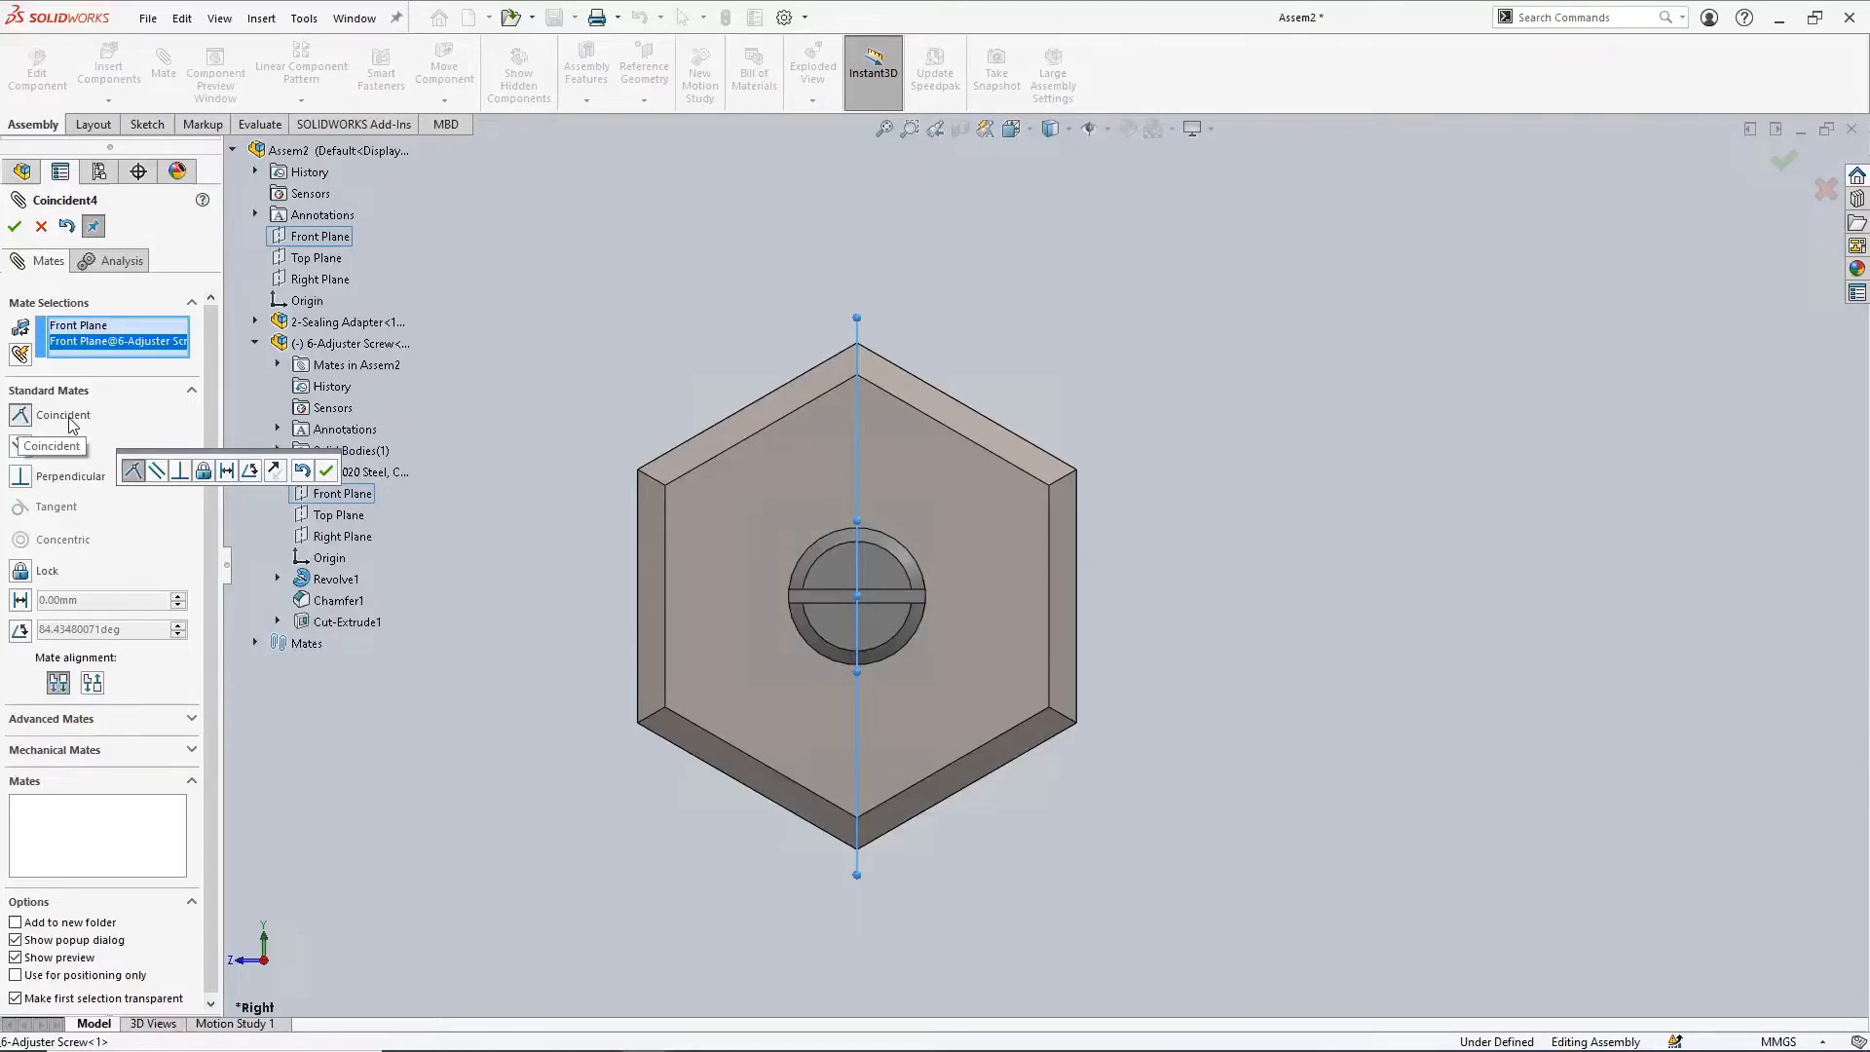
click(18, 448)
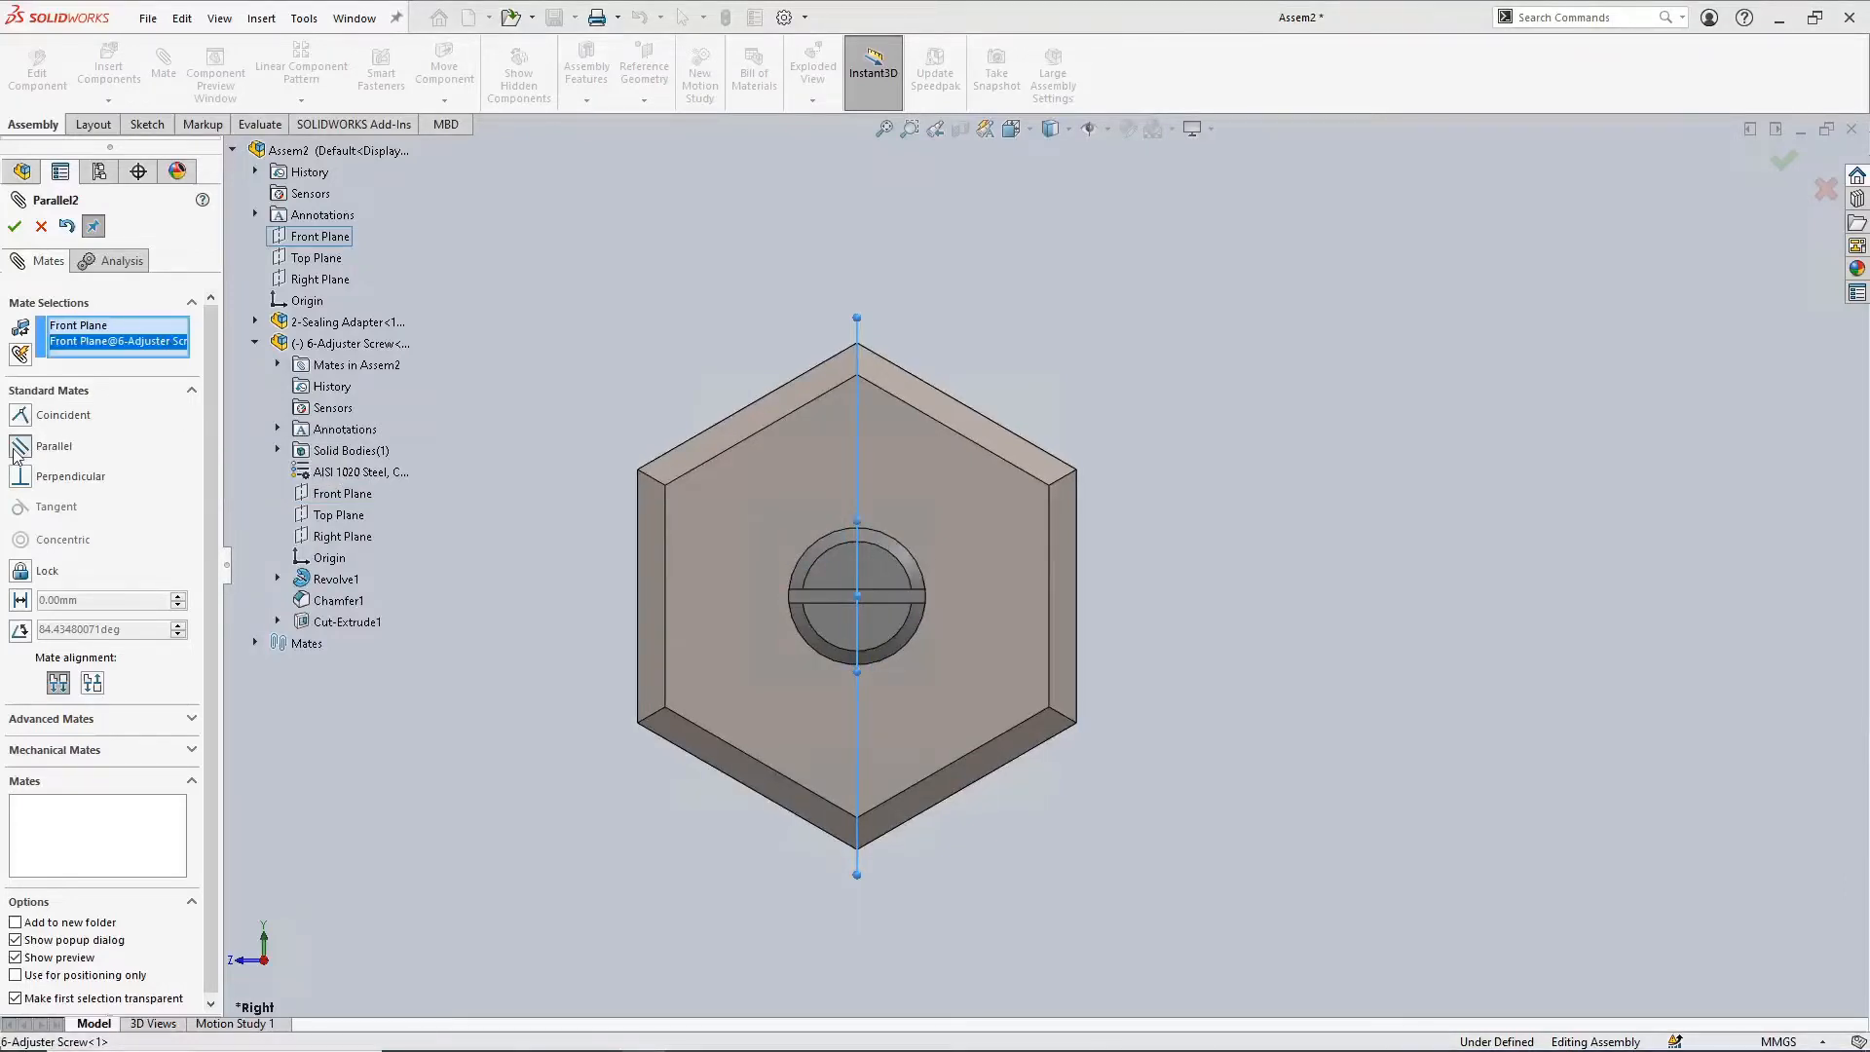
click(25, 483)
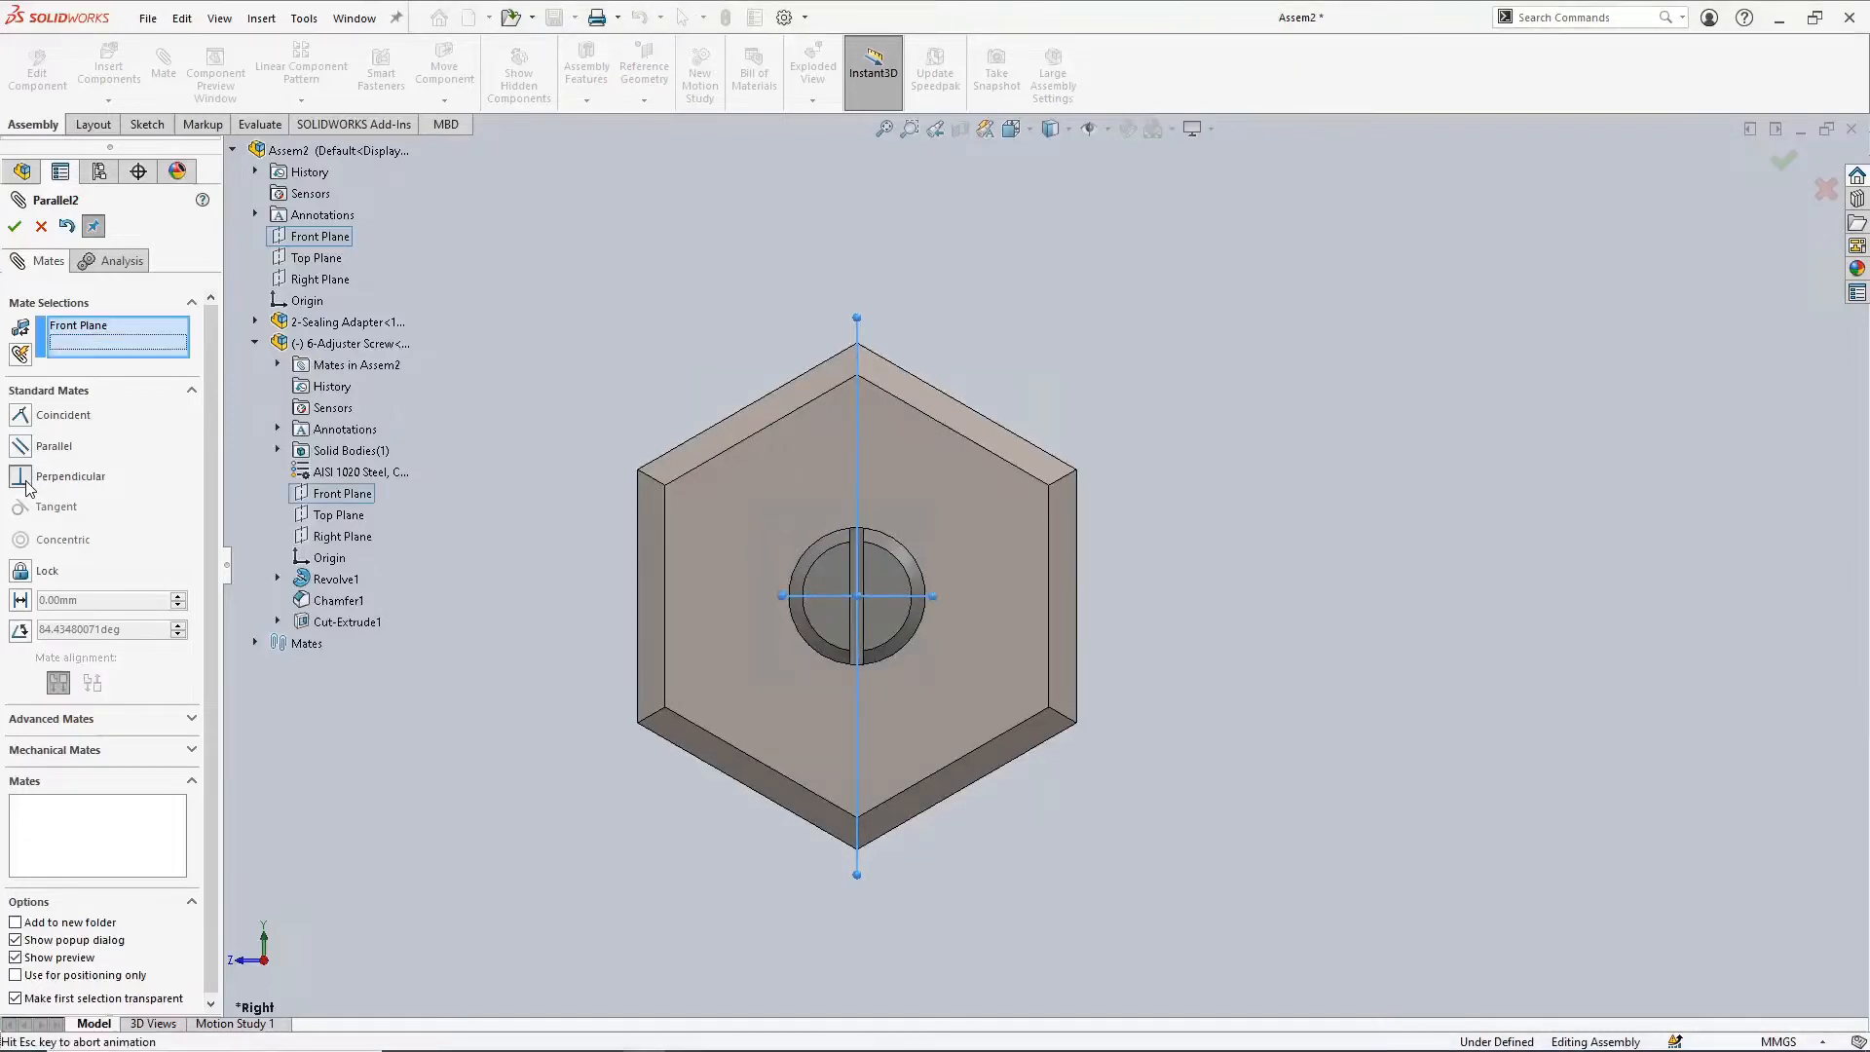
click(24, 417)
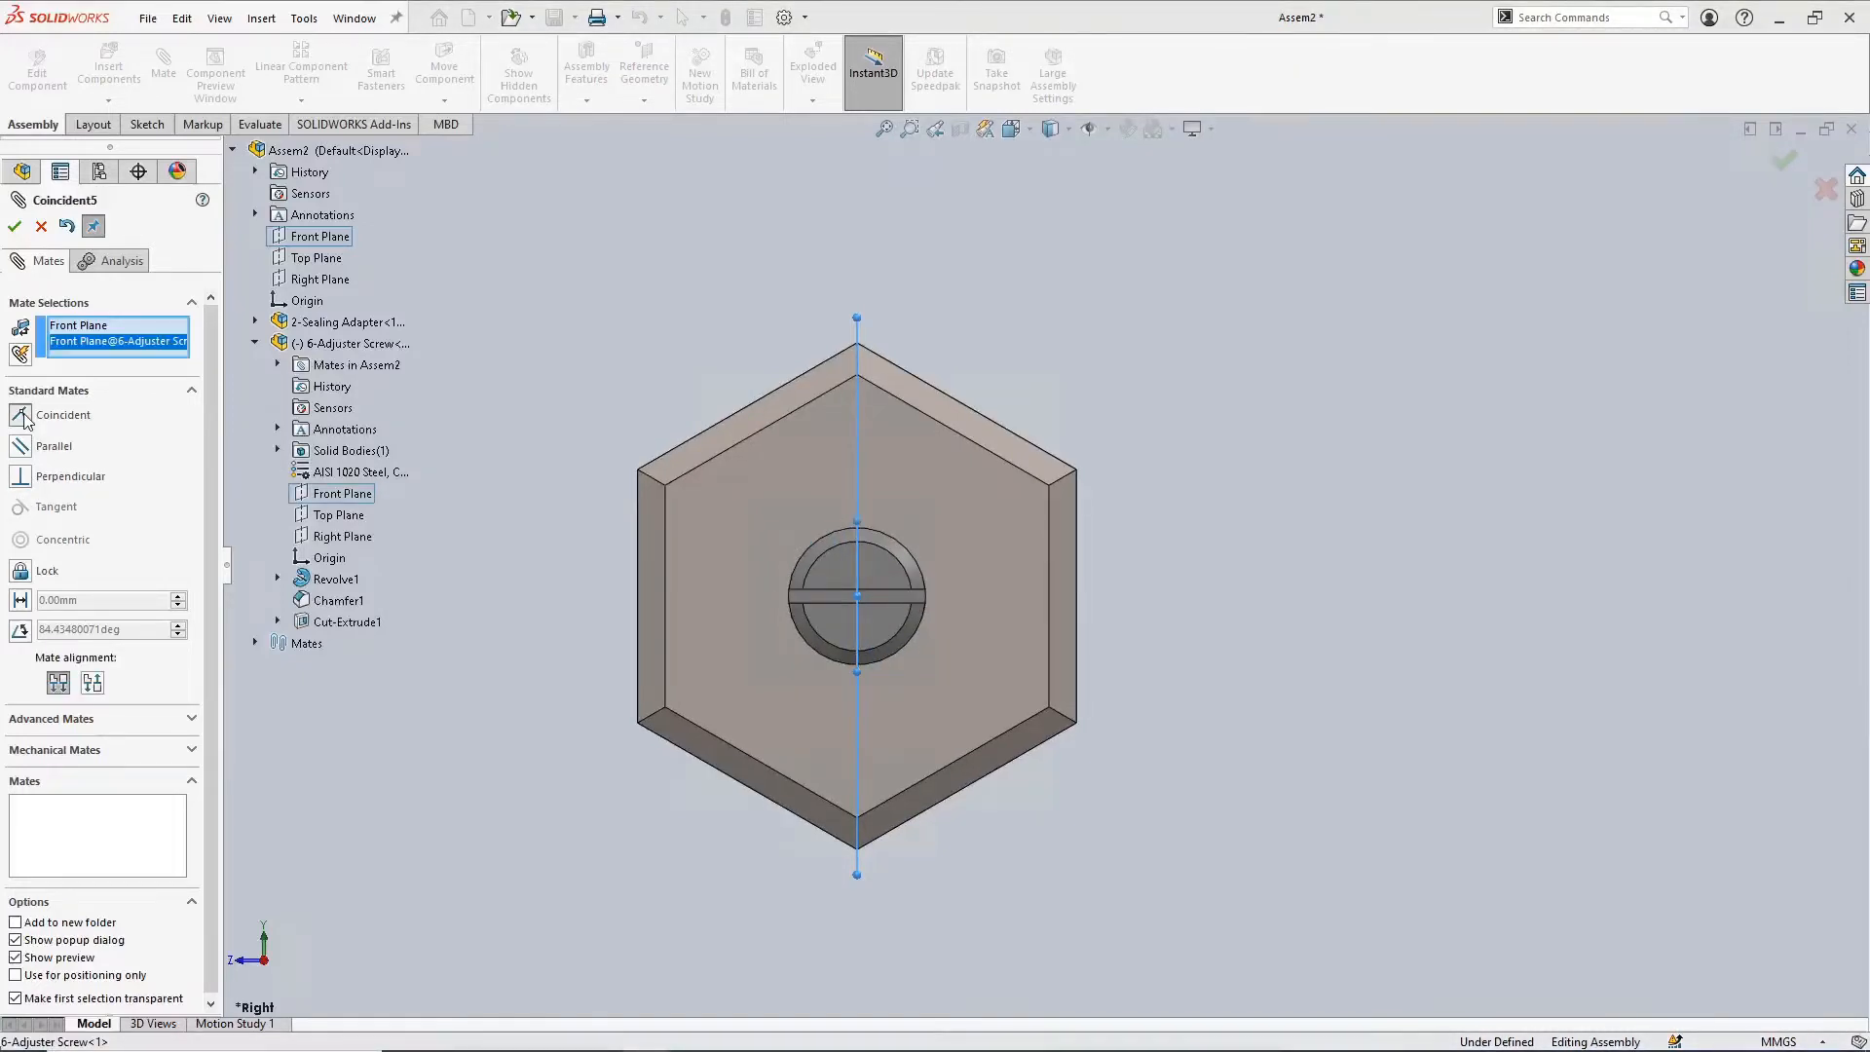
click(14, 227)
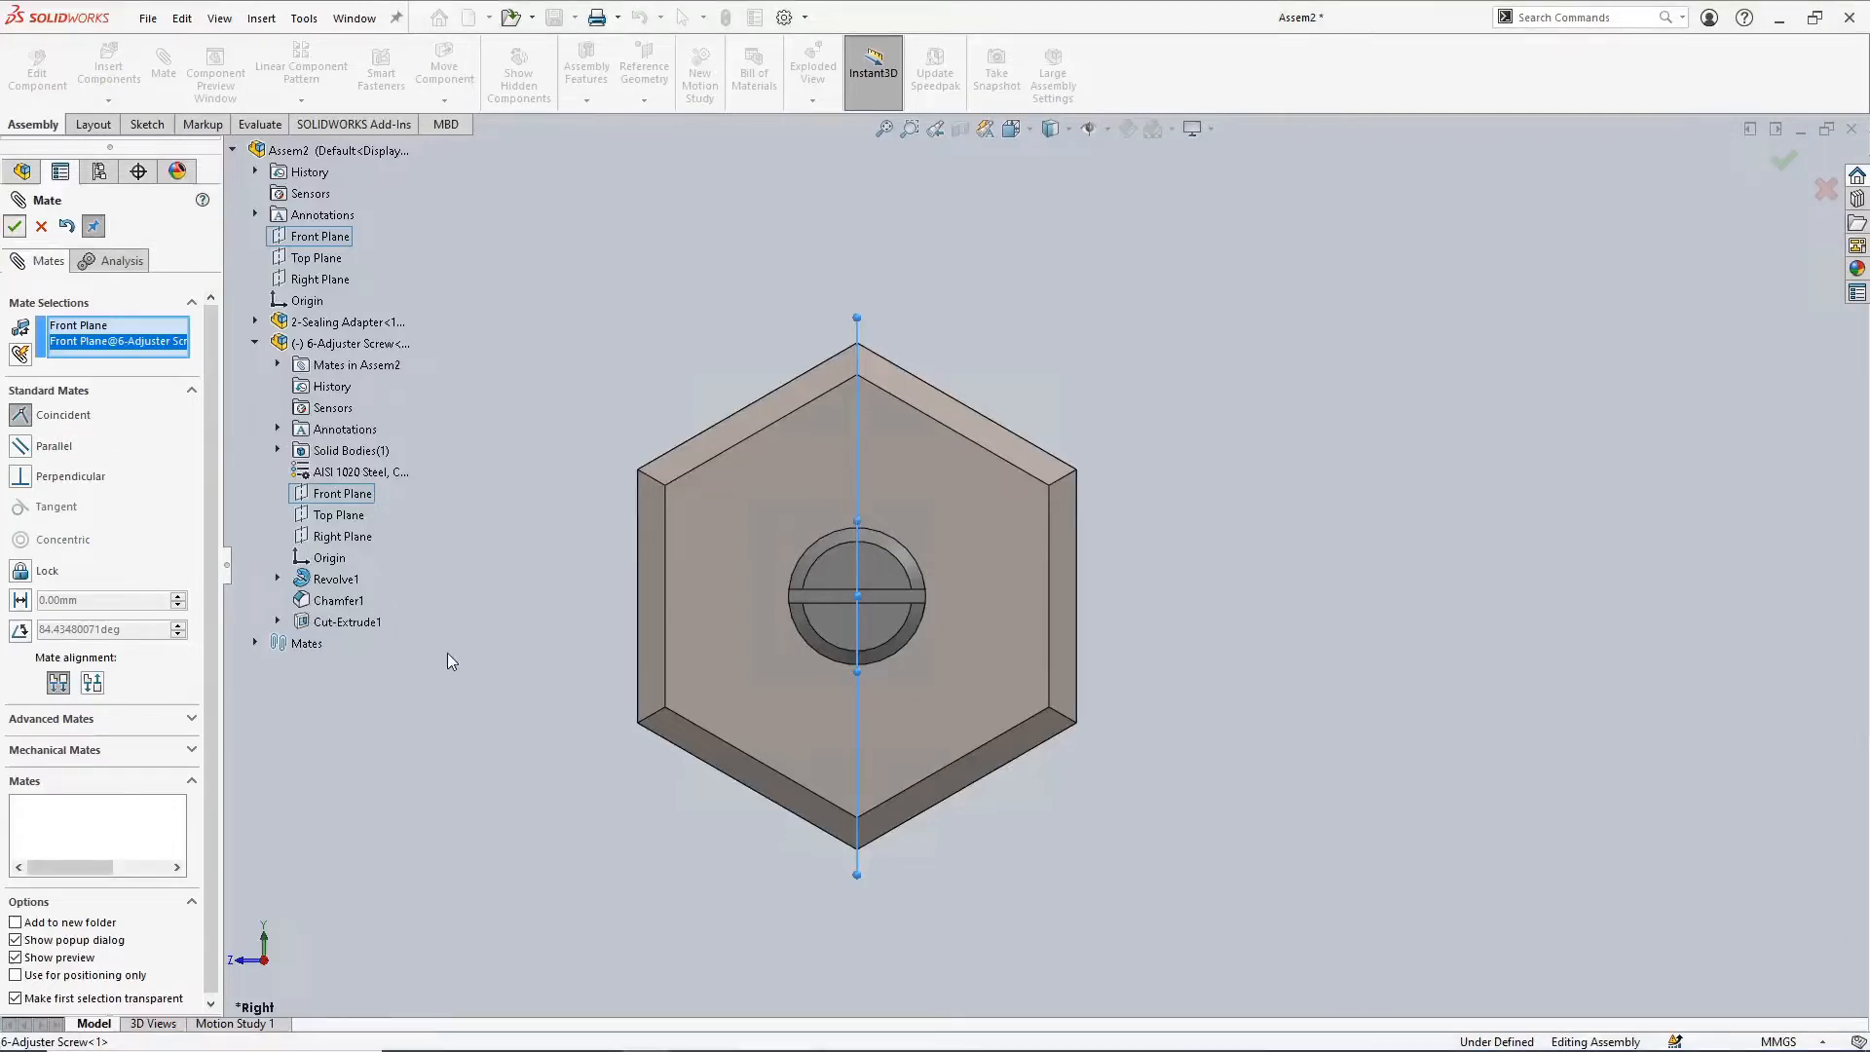
click(15, 227)
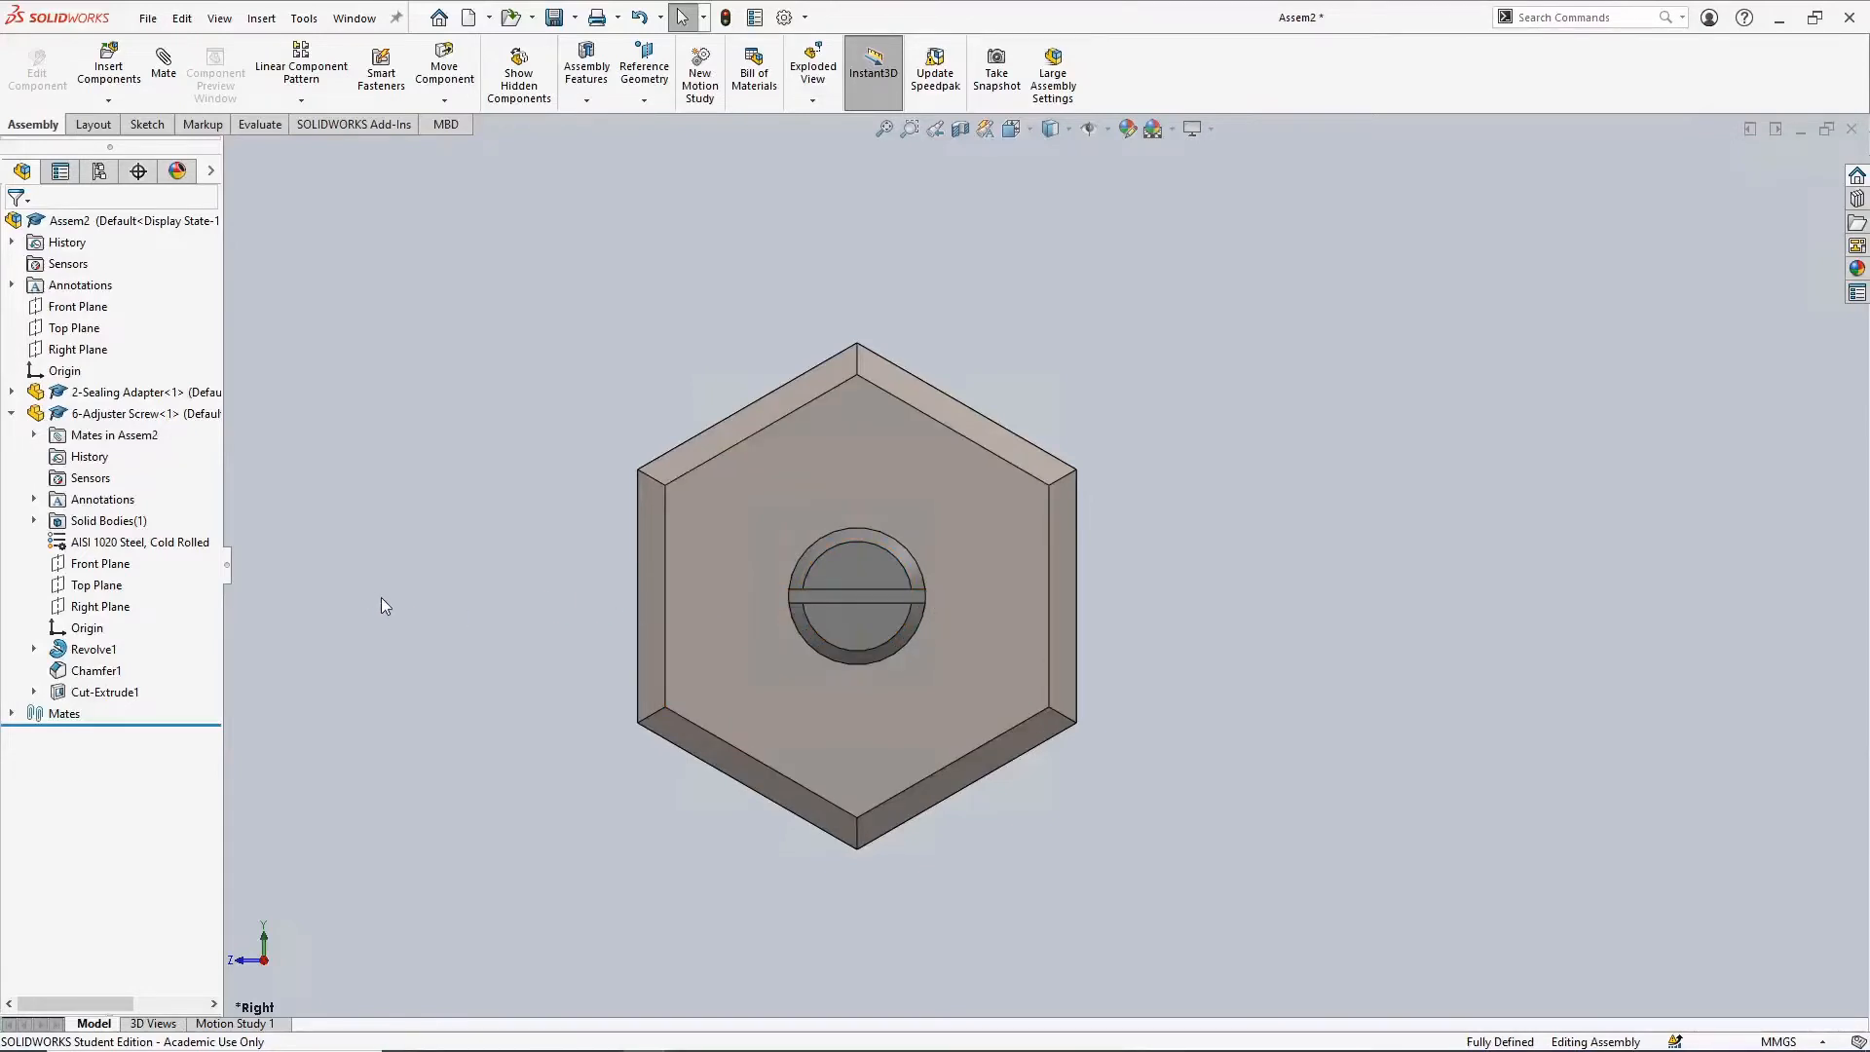
List the assembly's mates and delete the coincident mate between the two Front Planes
click(12, 413)
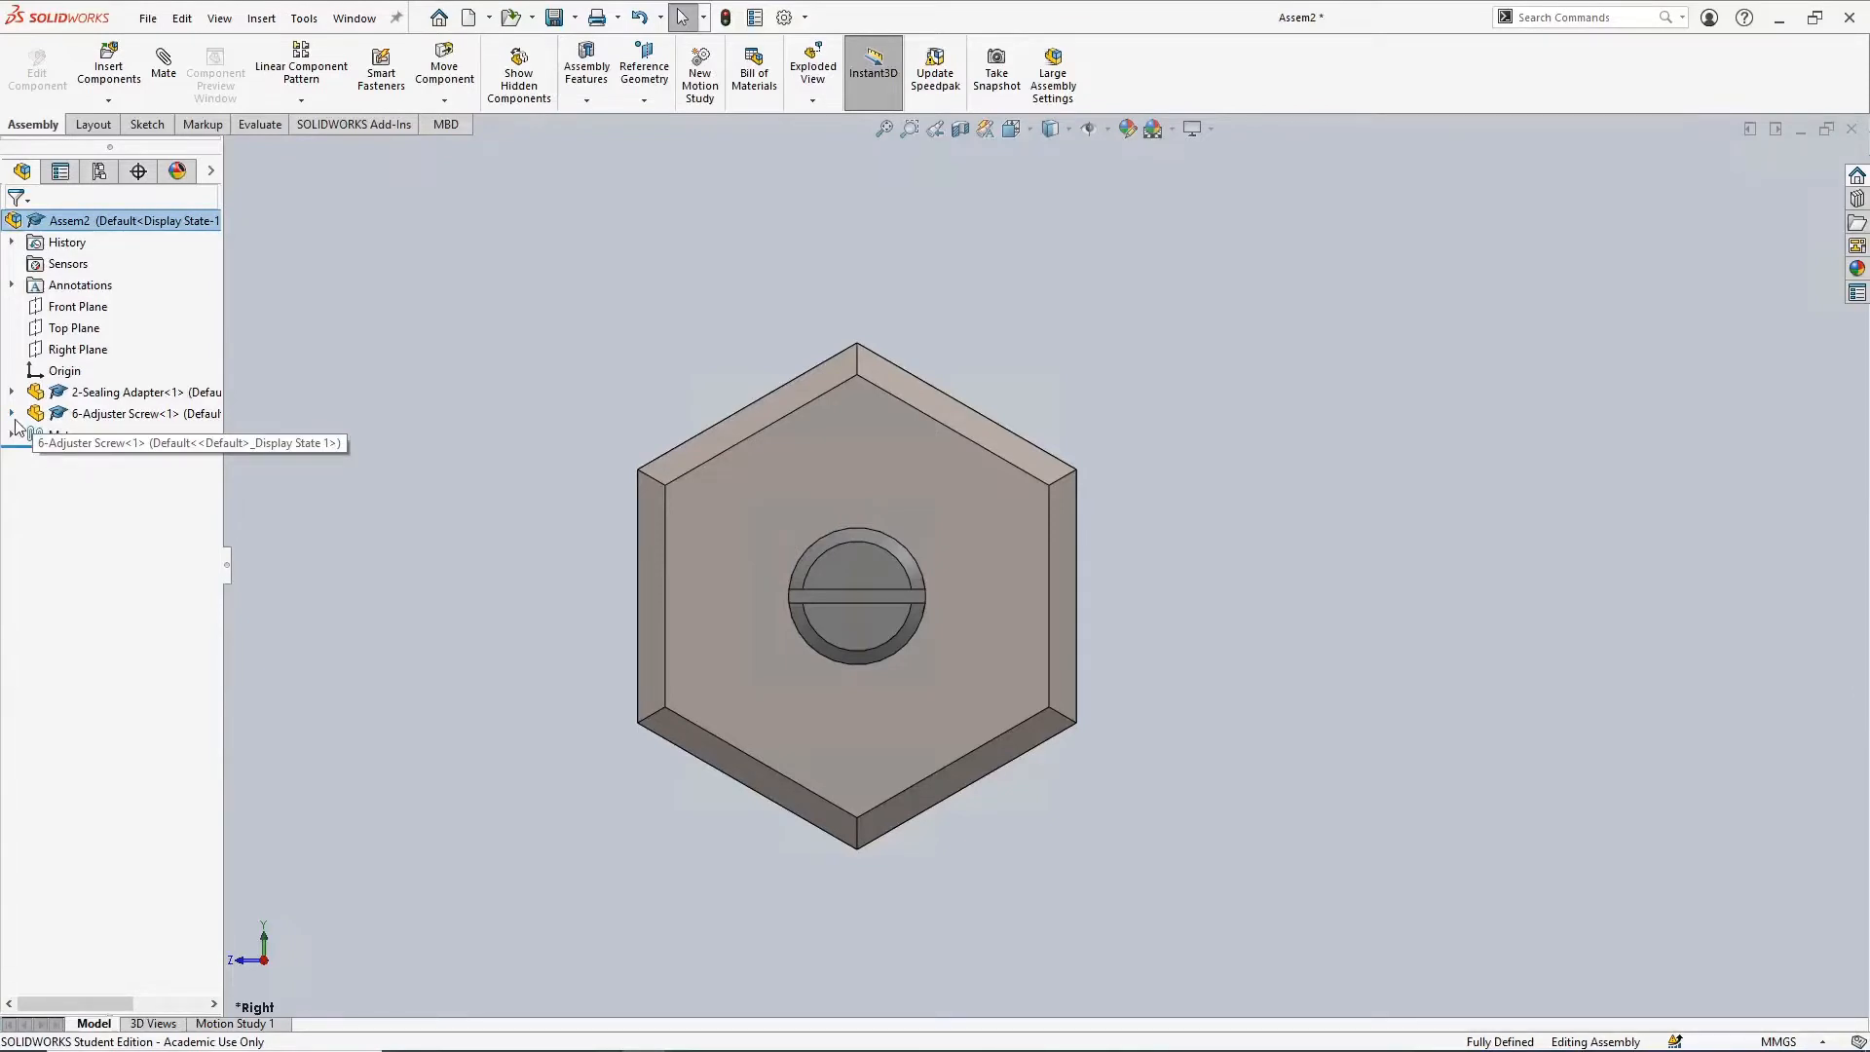
click(12, 435)
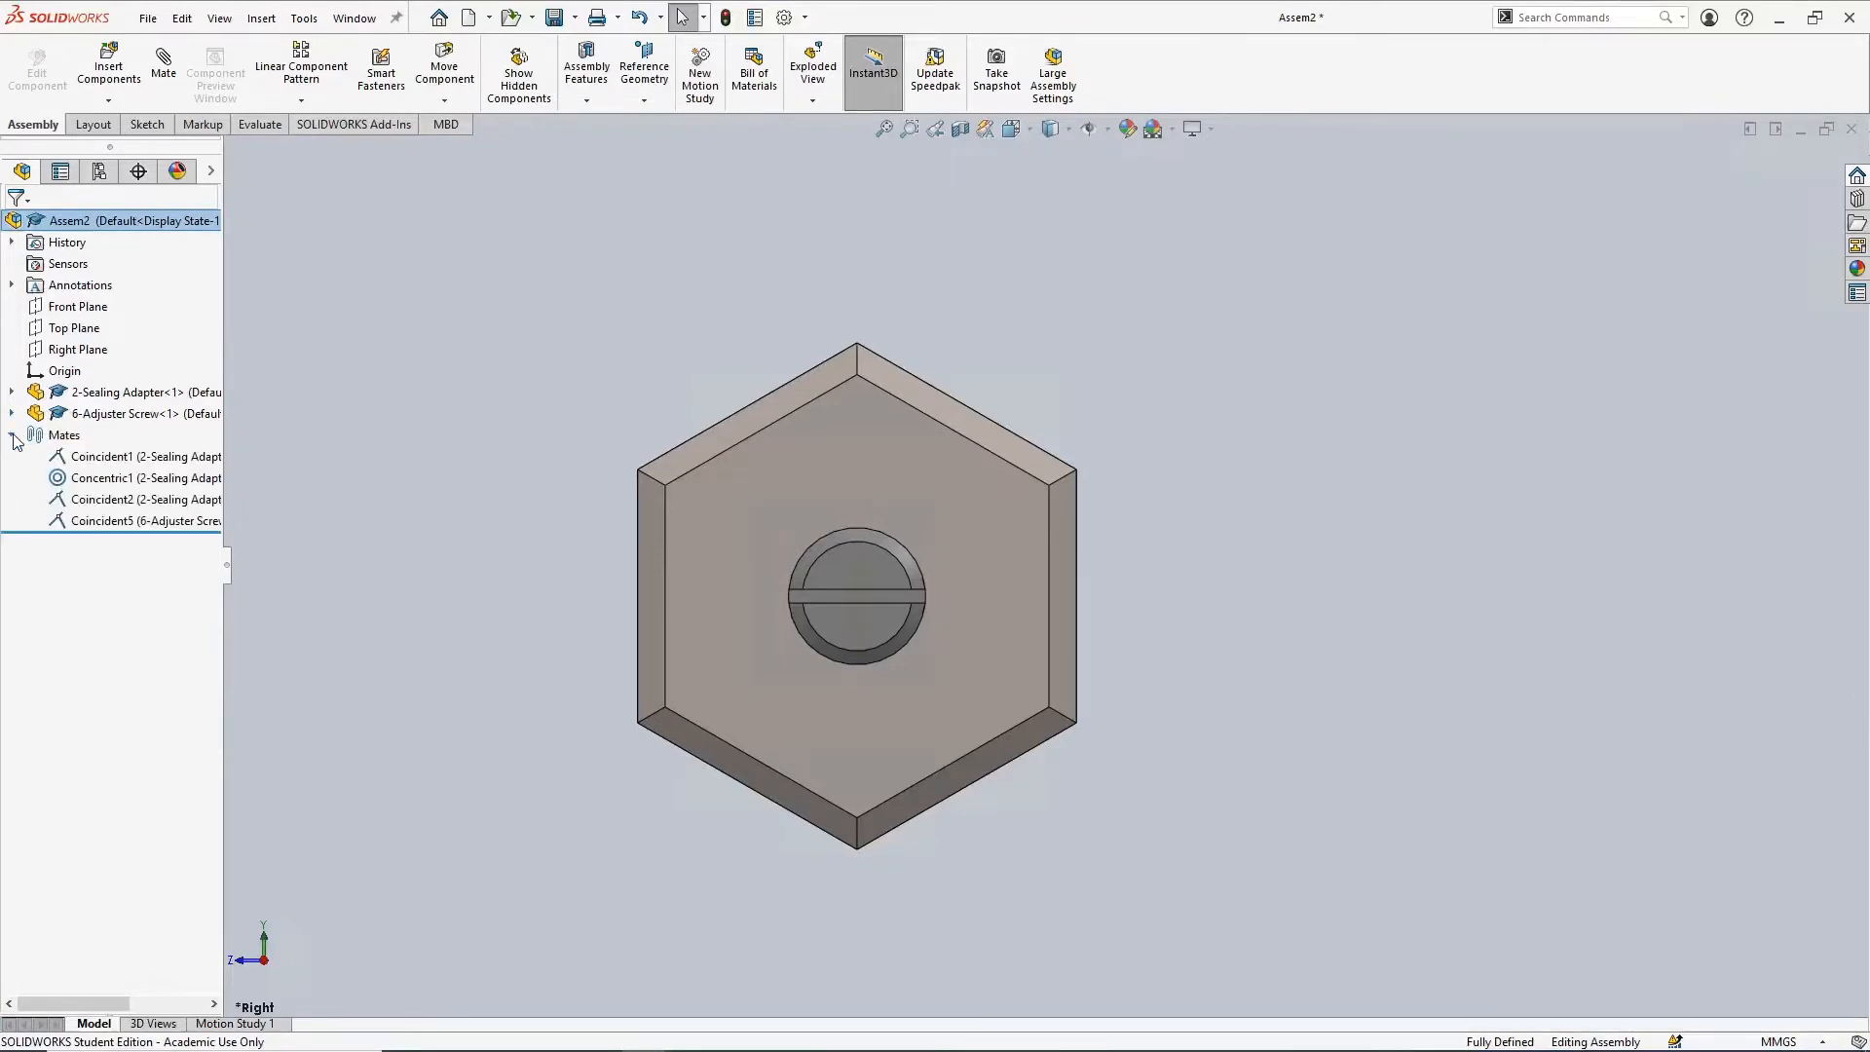
right_click(141, 523)
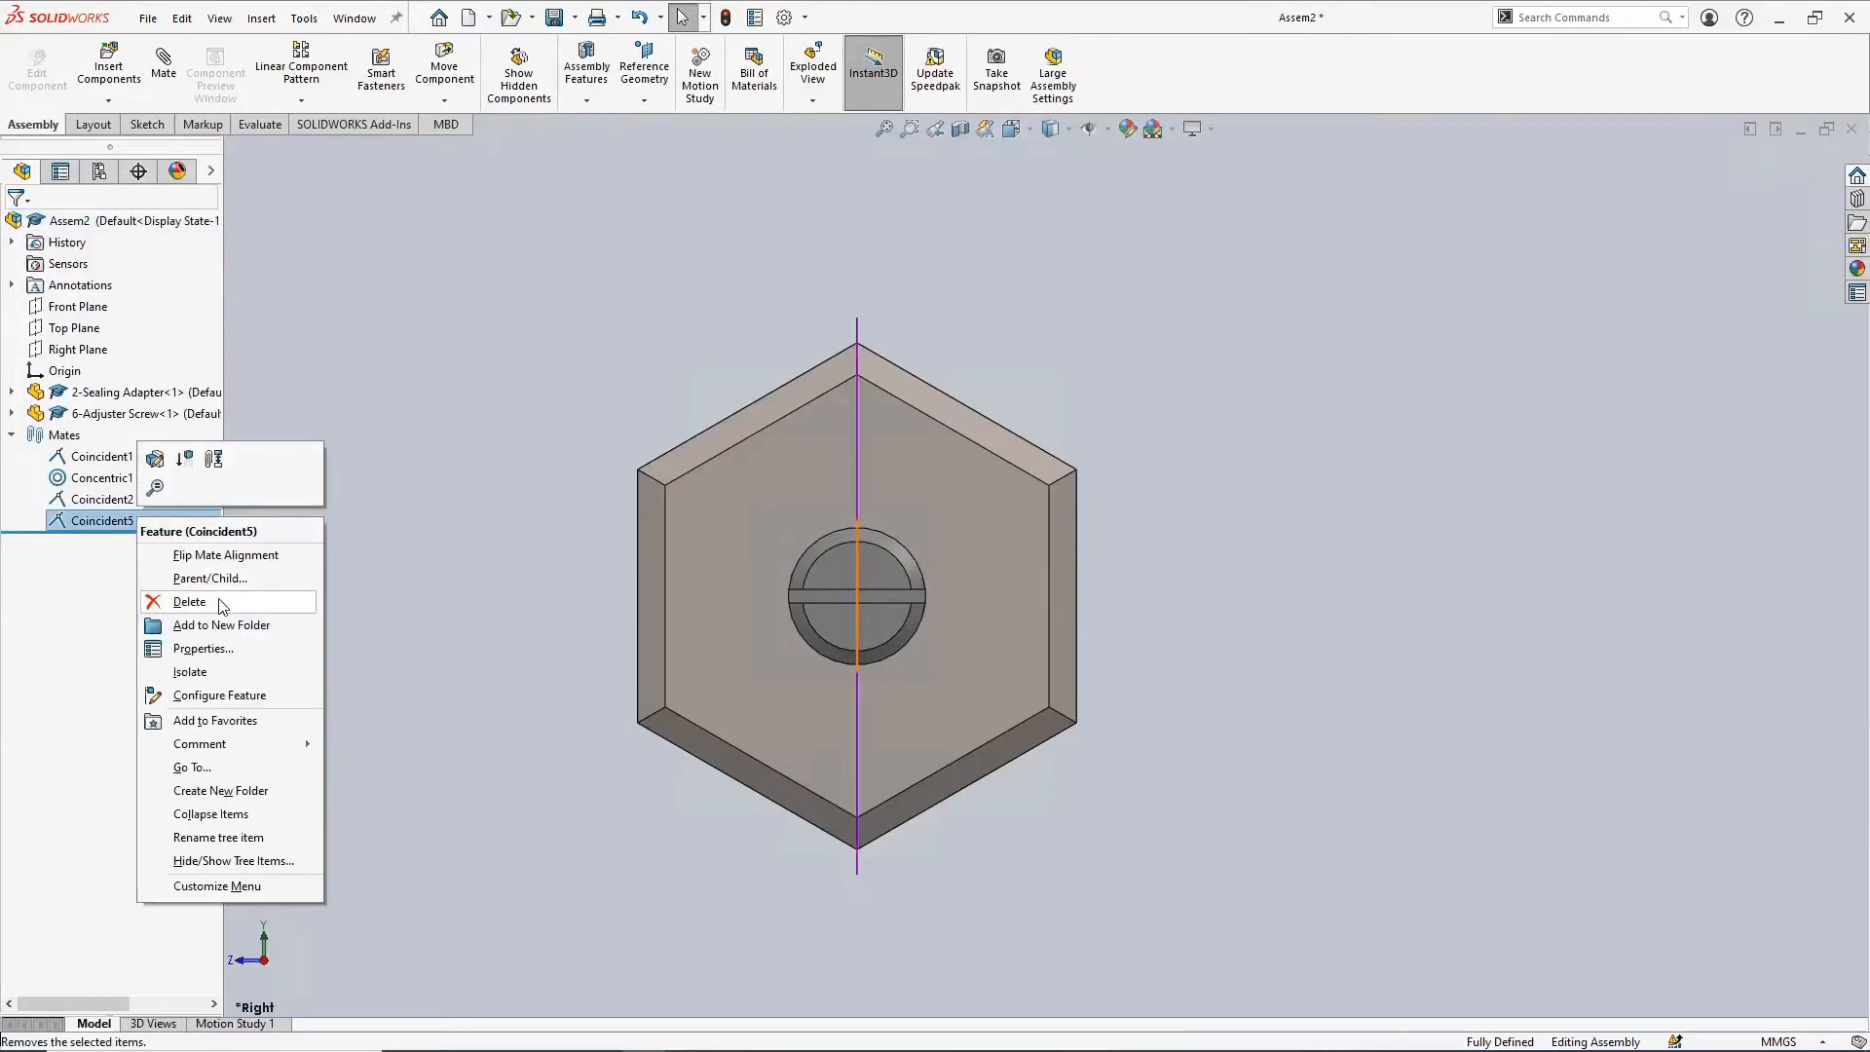
click(180, 481)
click(1058, 437)
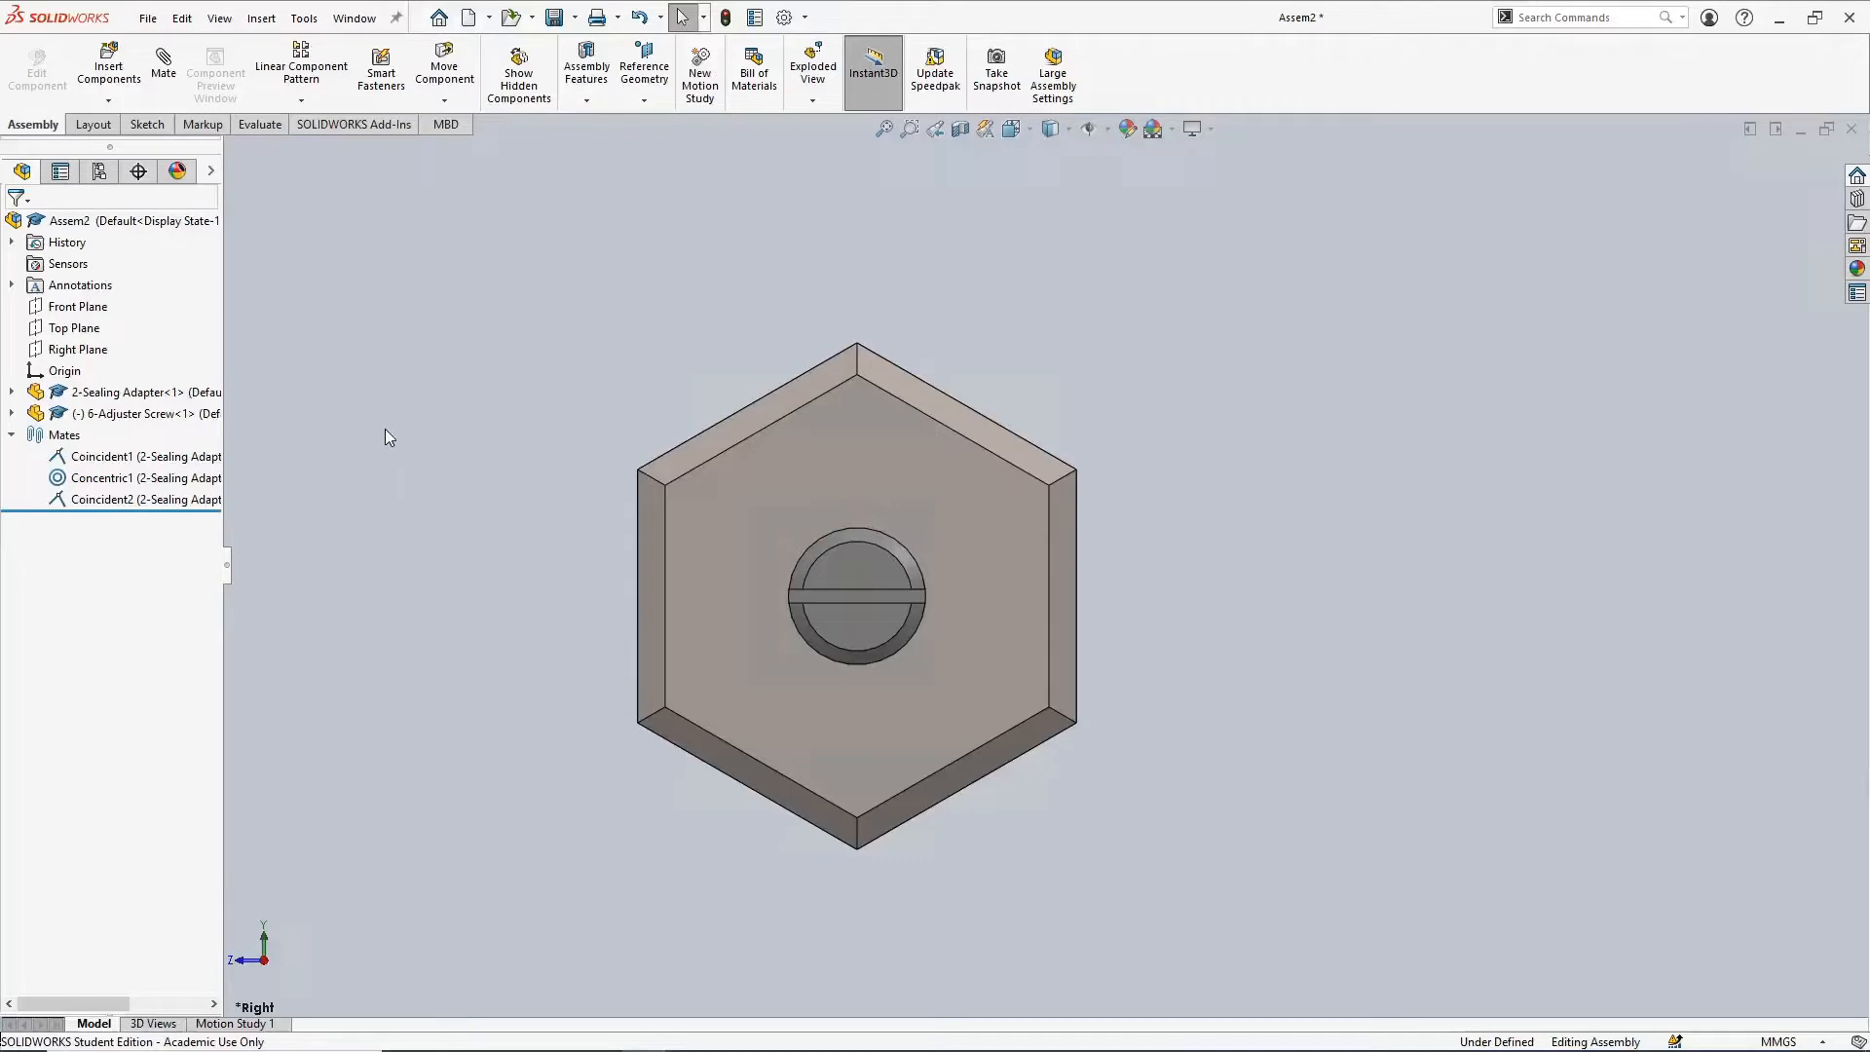
Try locking the rotation of the concentric mate between adapter and screw, and unlock it again
right_click(106, 487)
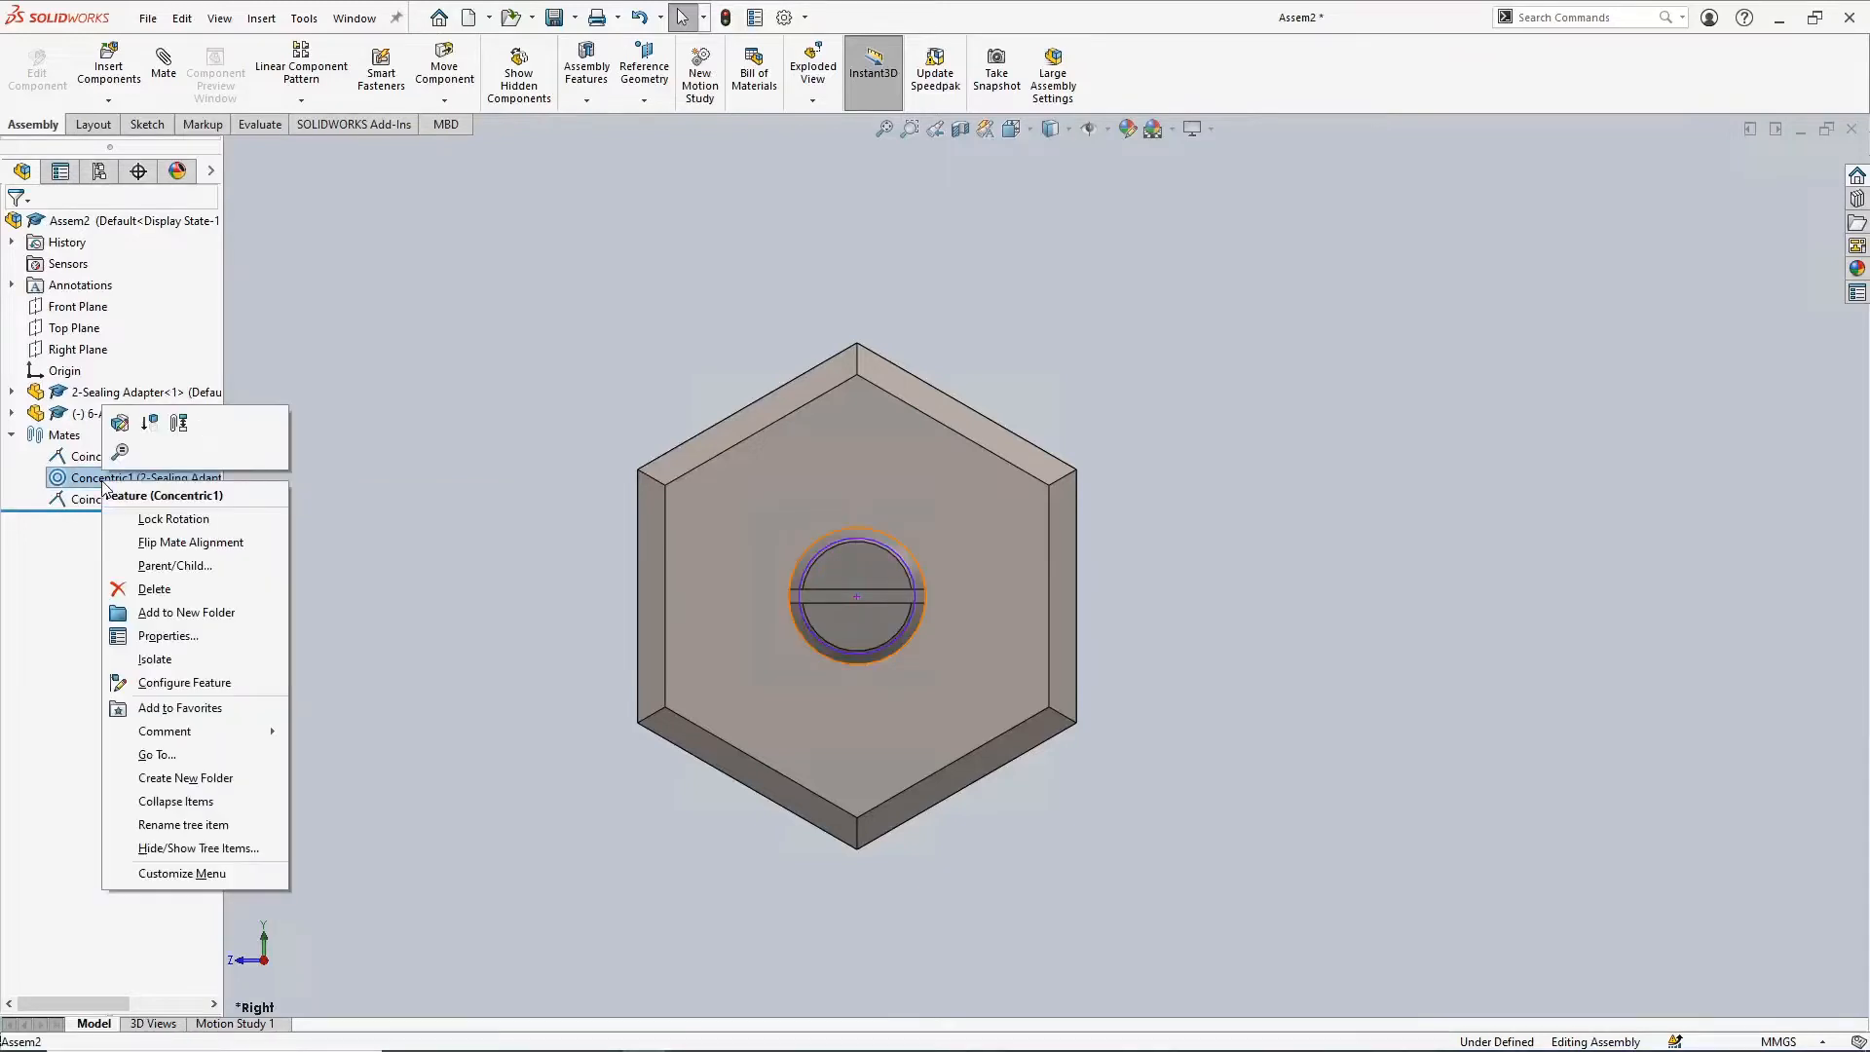
click(252, 520)
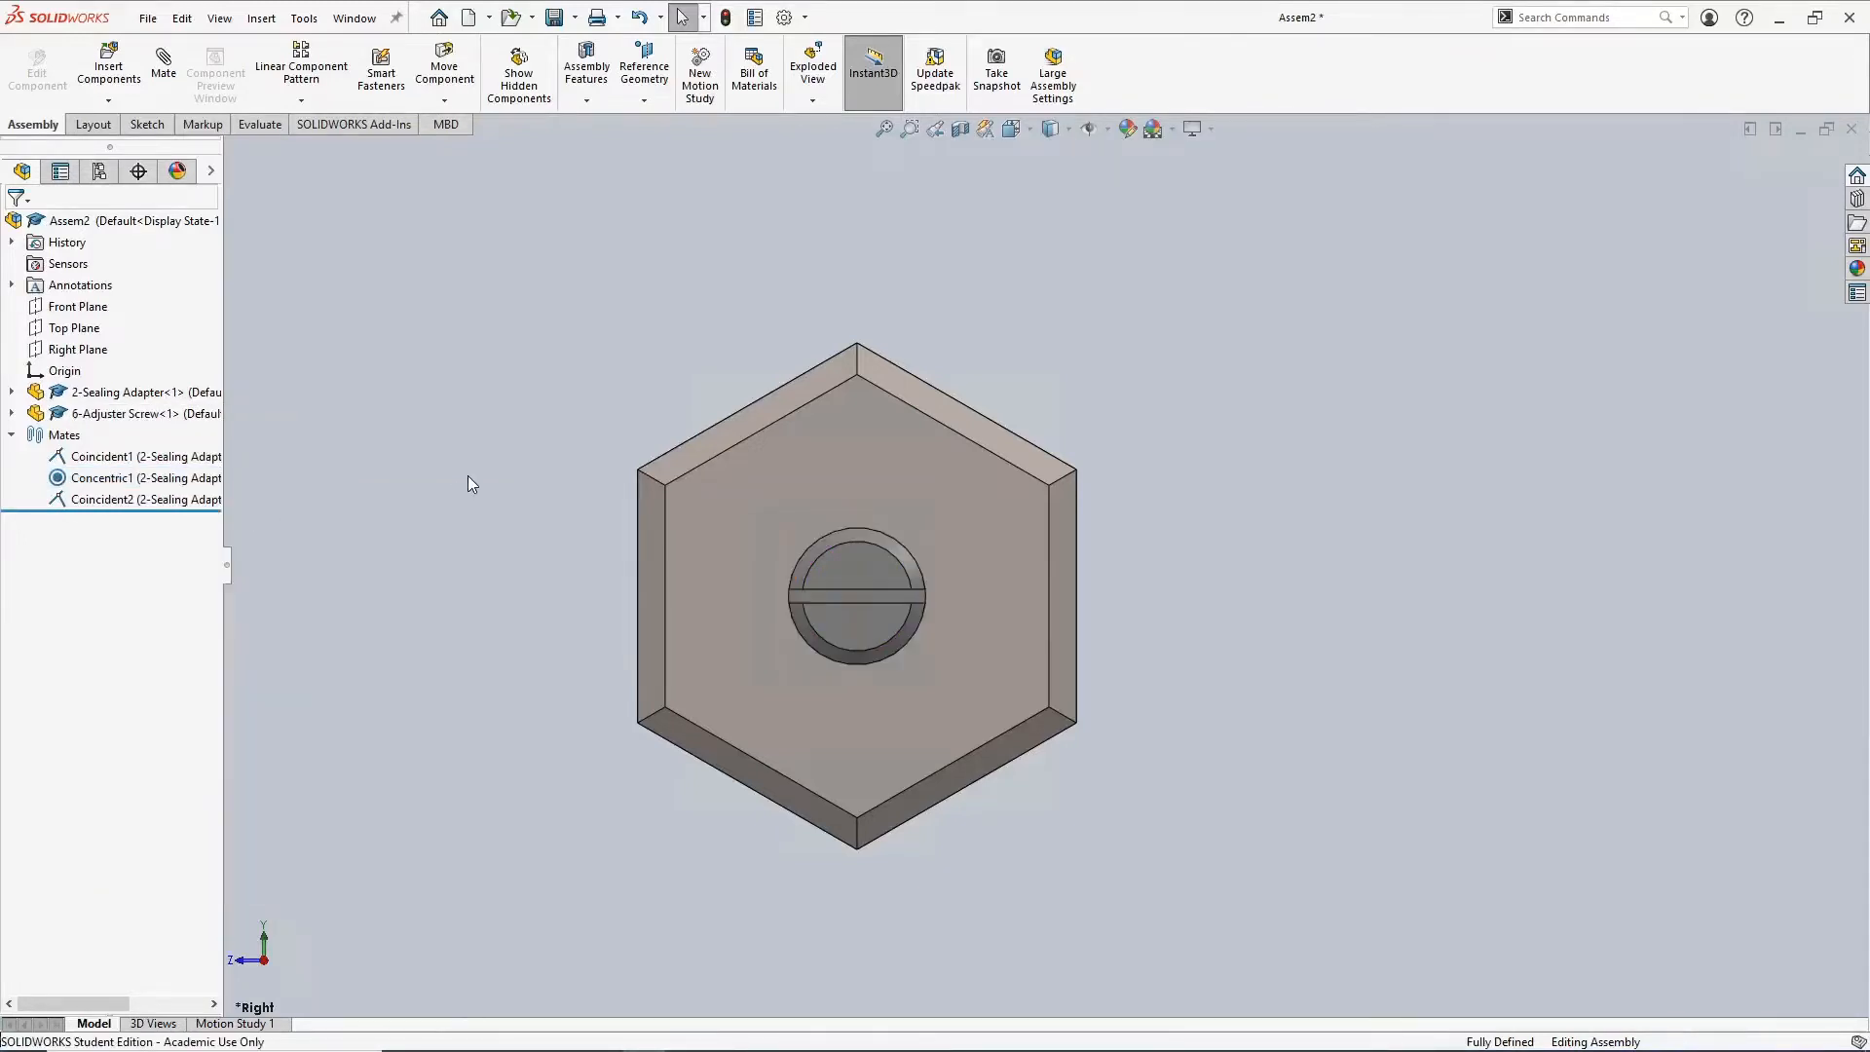
click(61, 479)
right_click(84, 487)
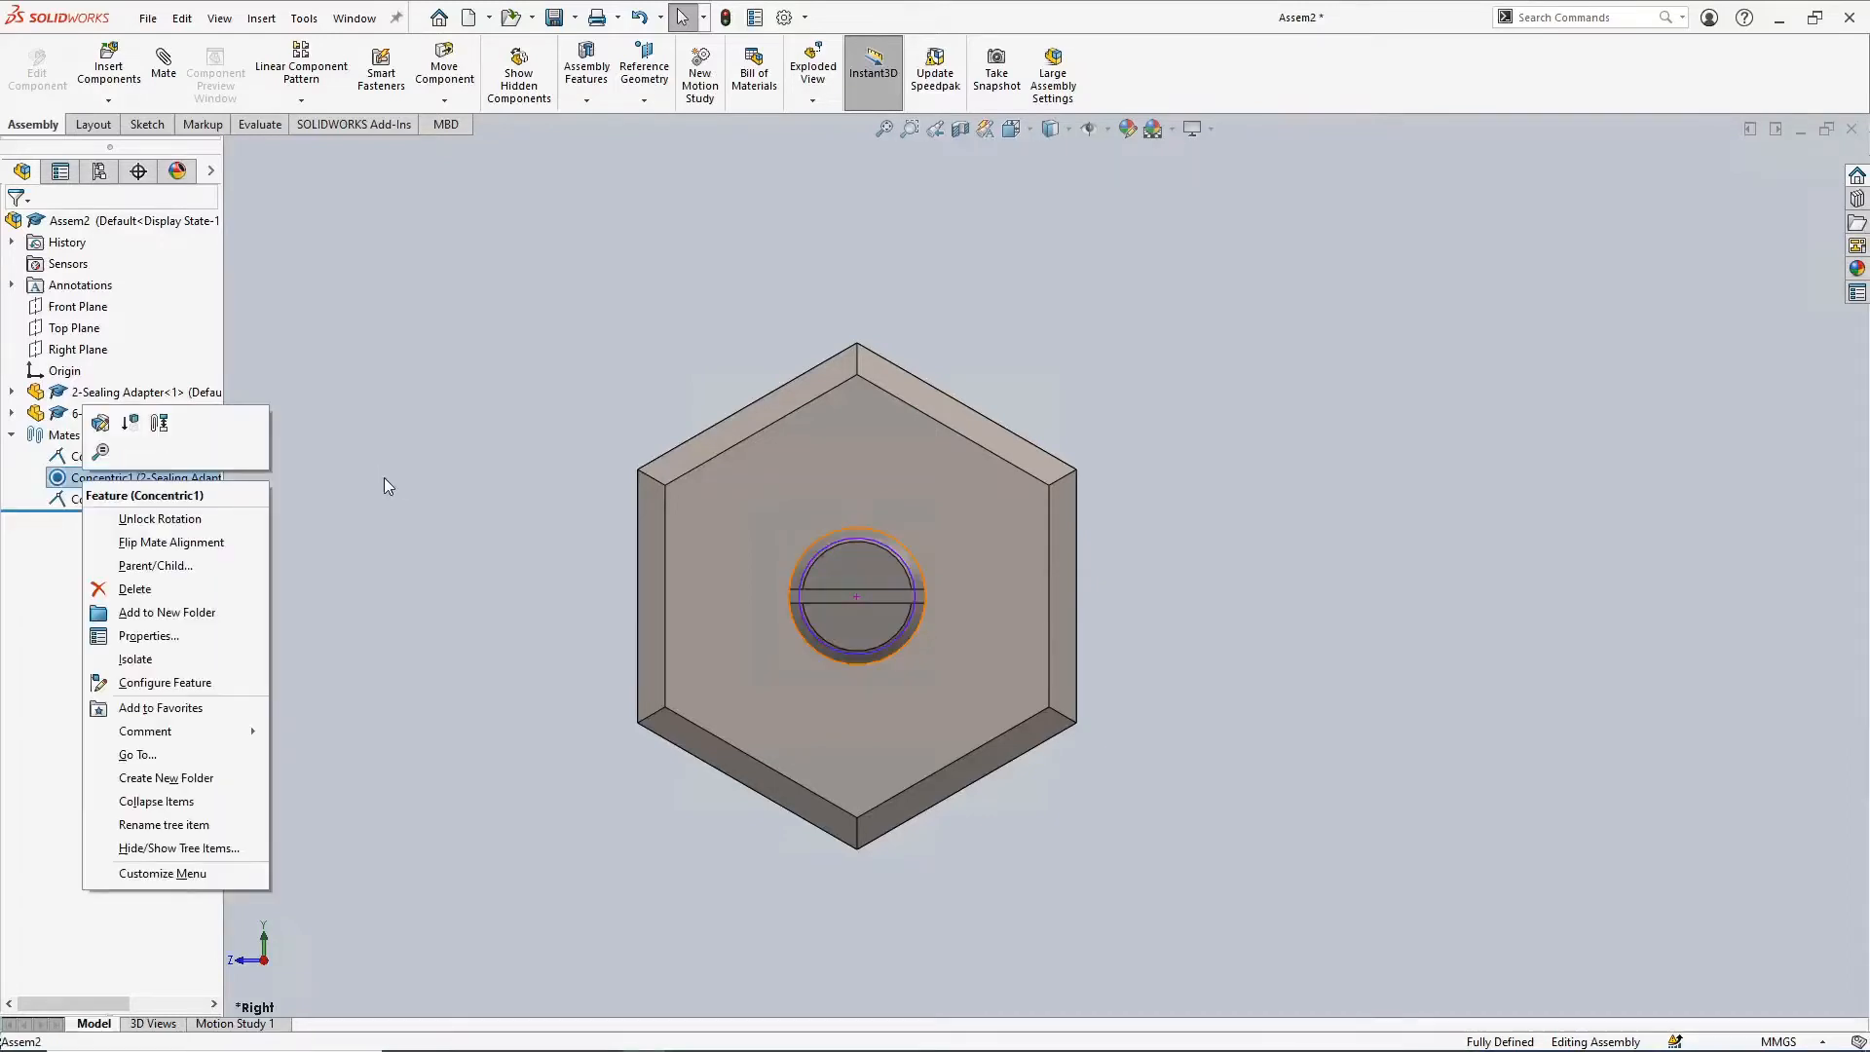
click(242, 524)
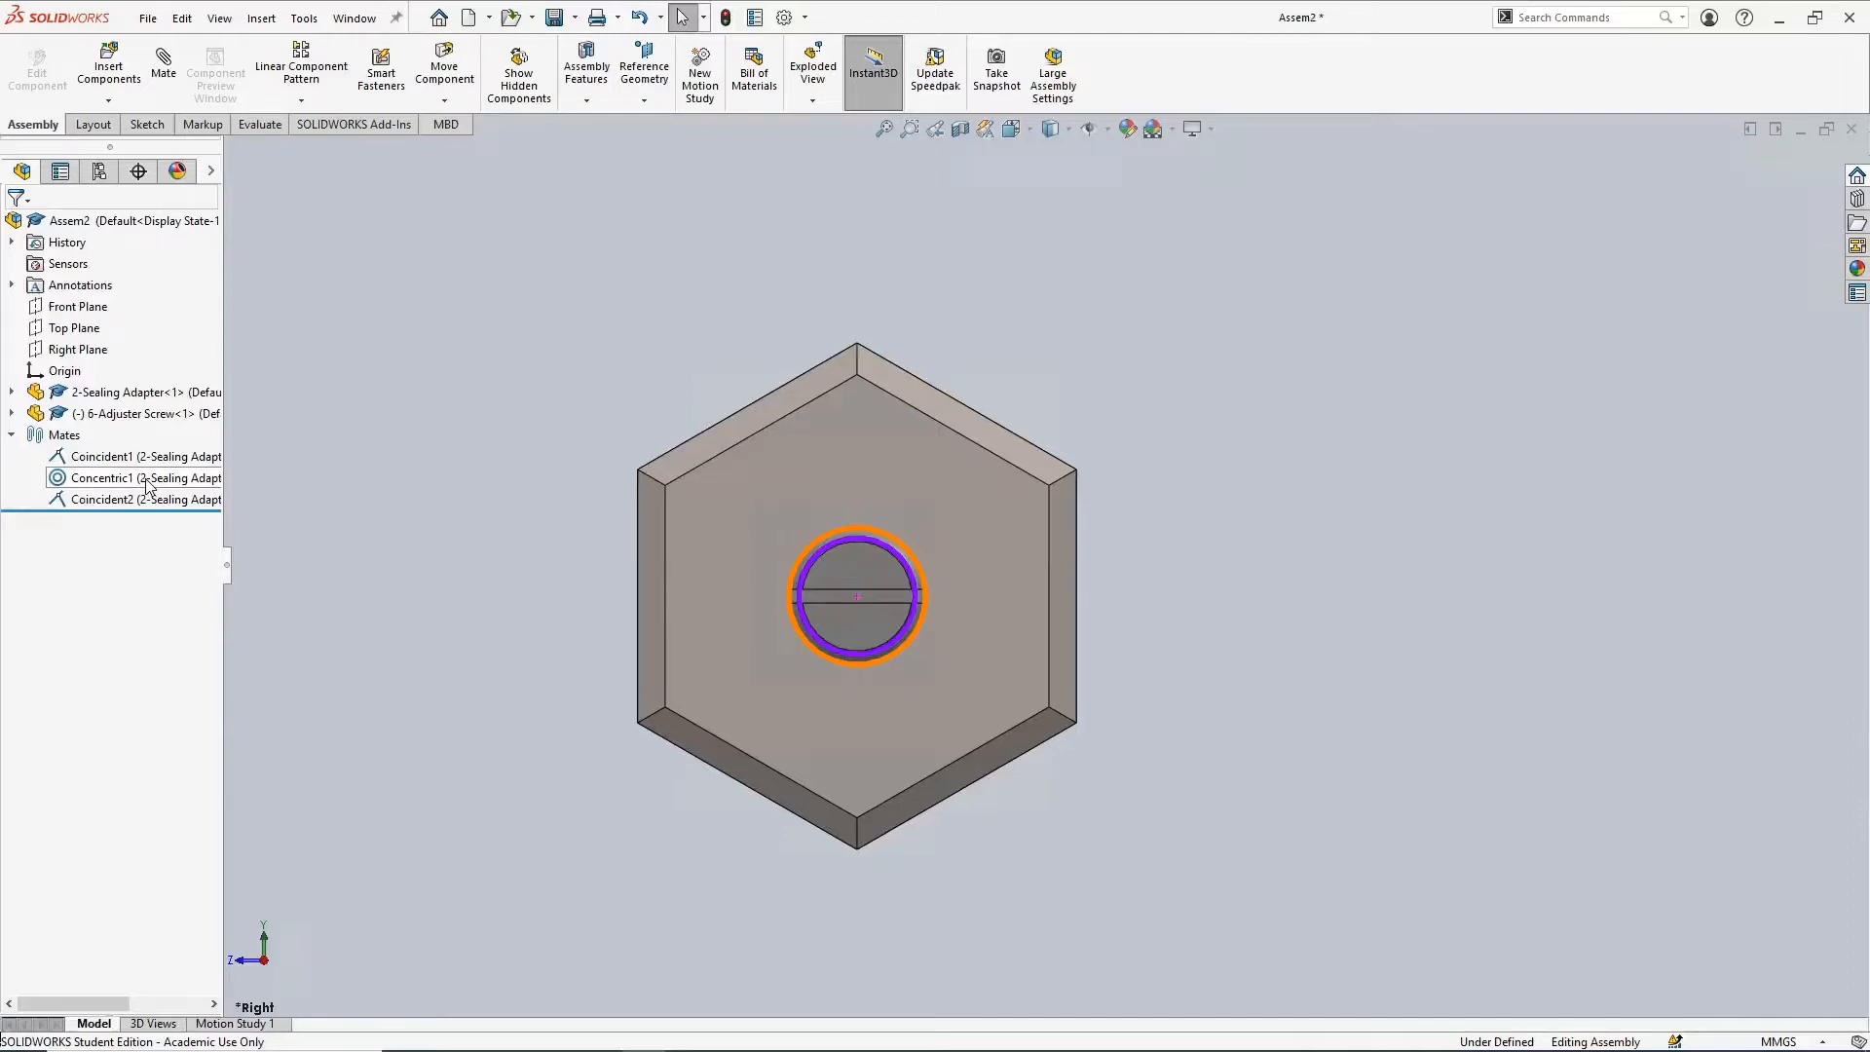
Add a perpendicular mate between the assembly's Front Plane and the 6-Adjuster Screw's Front Plane
click(11, 413)
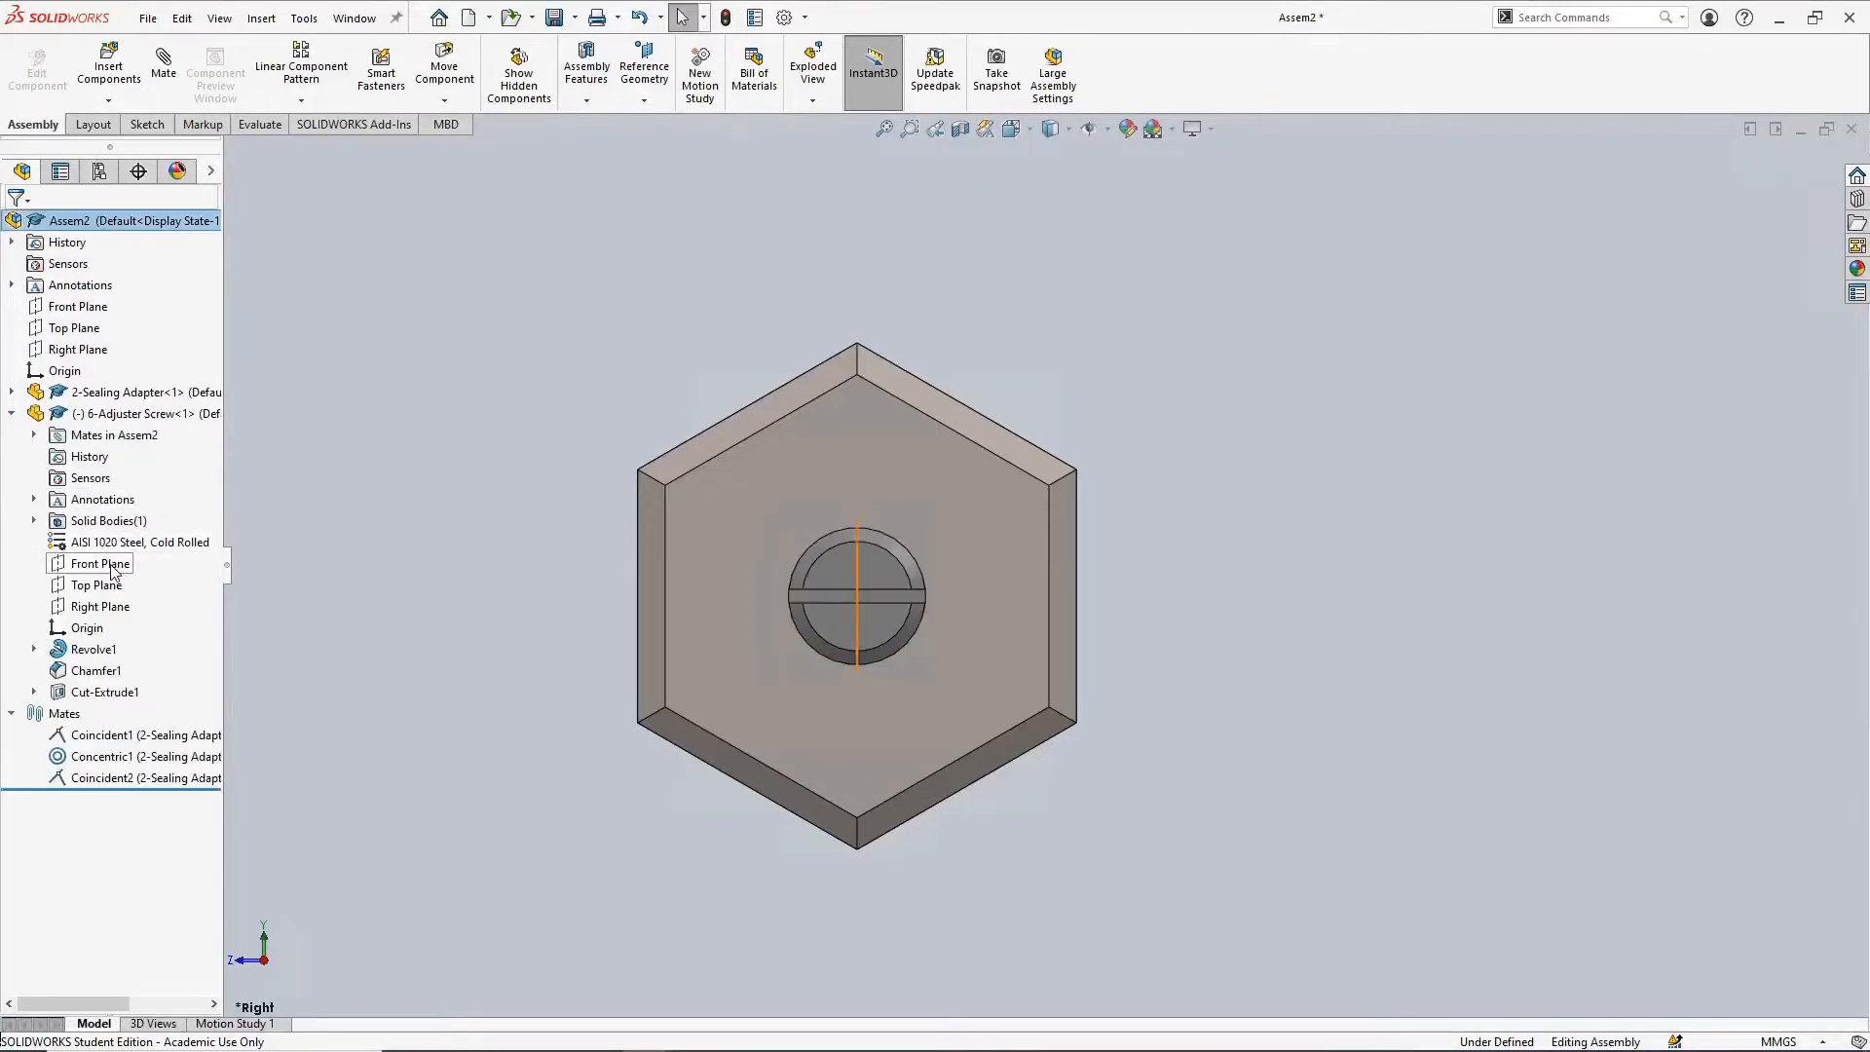
click(162, 66)
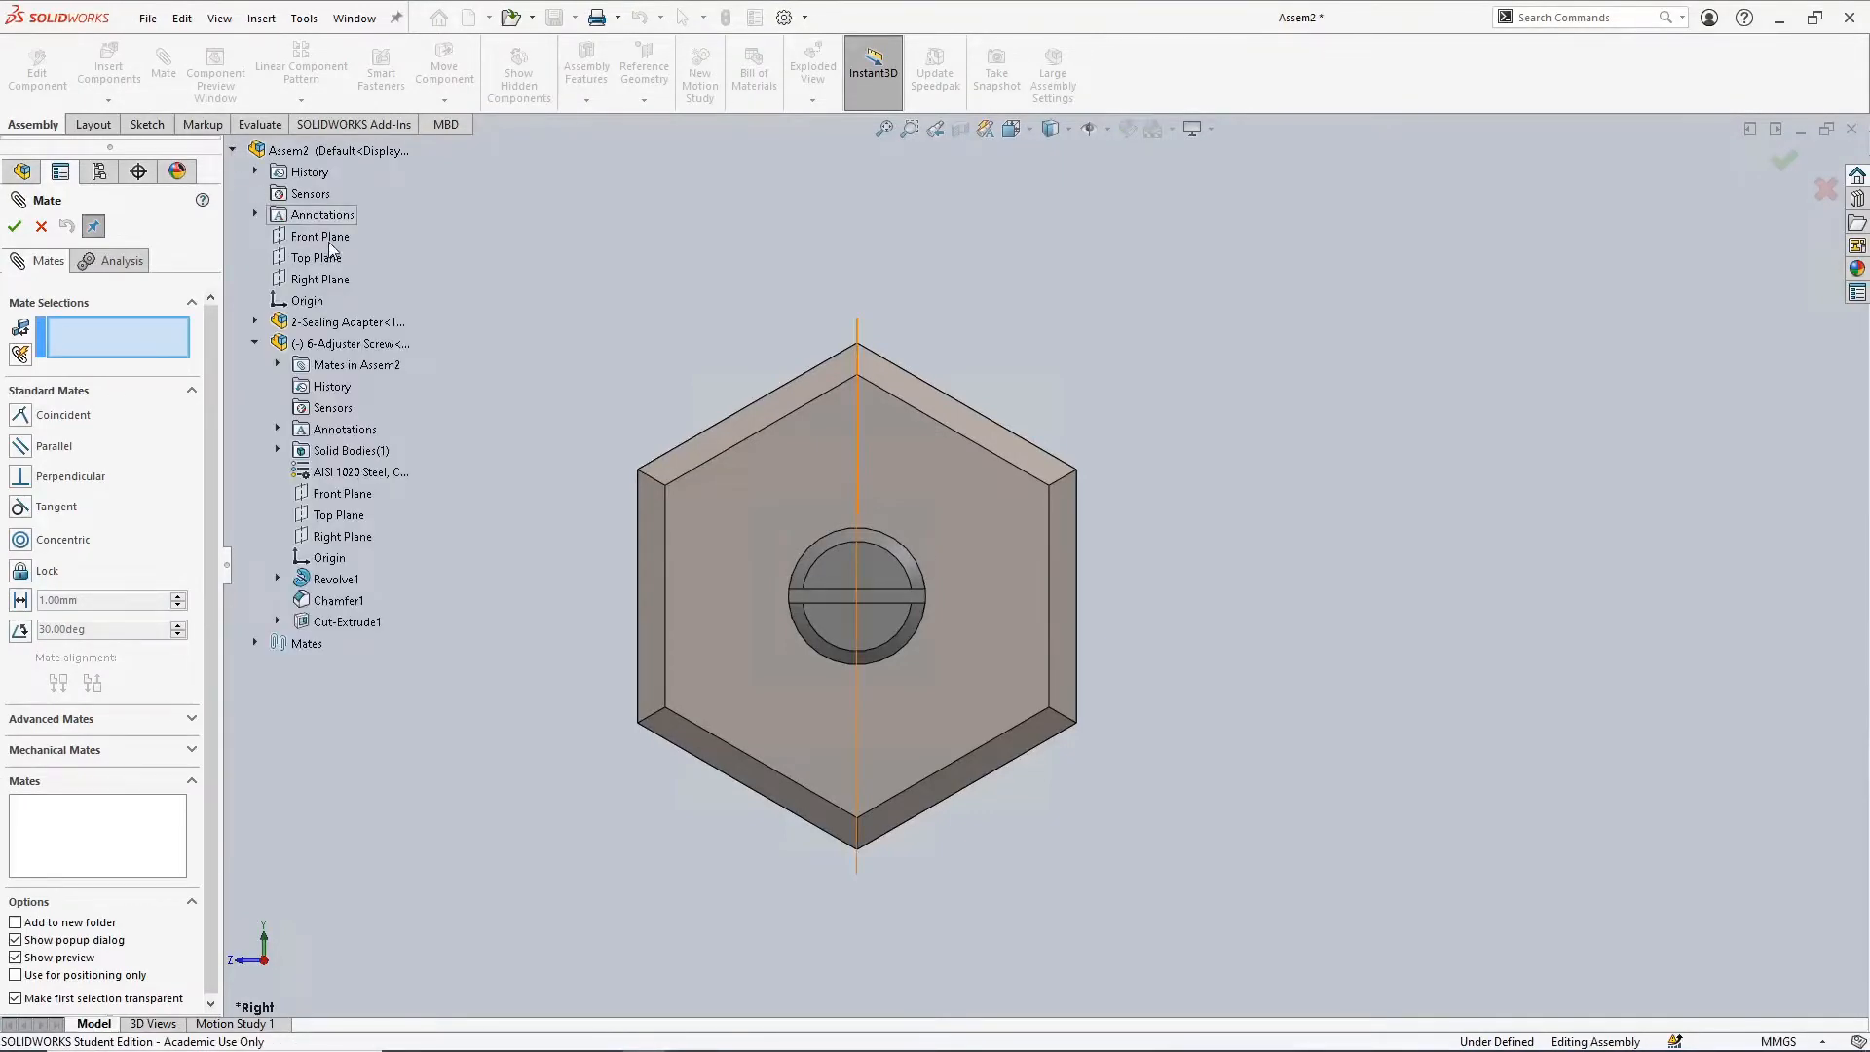
click(332, 240)
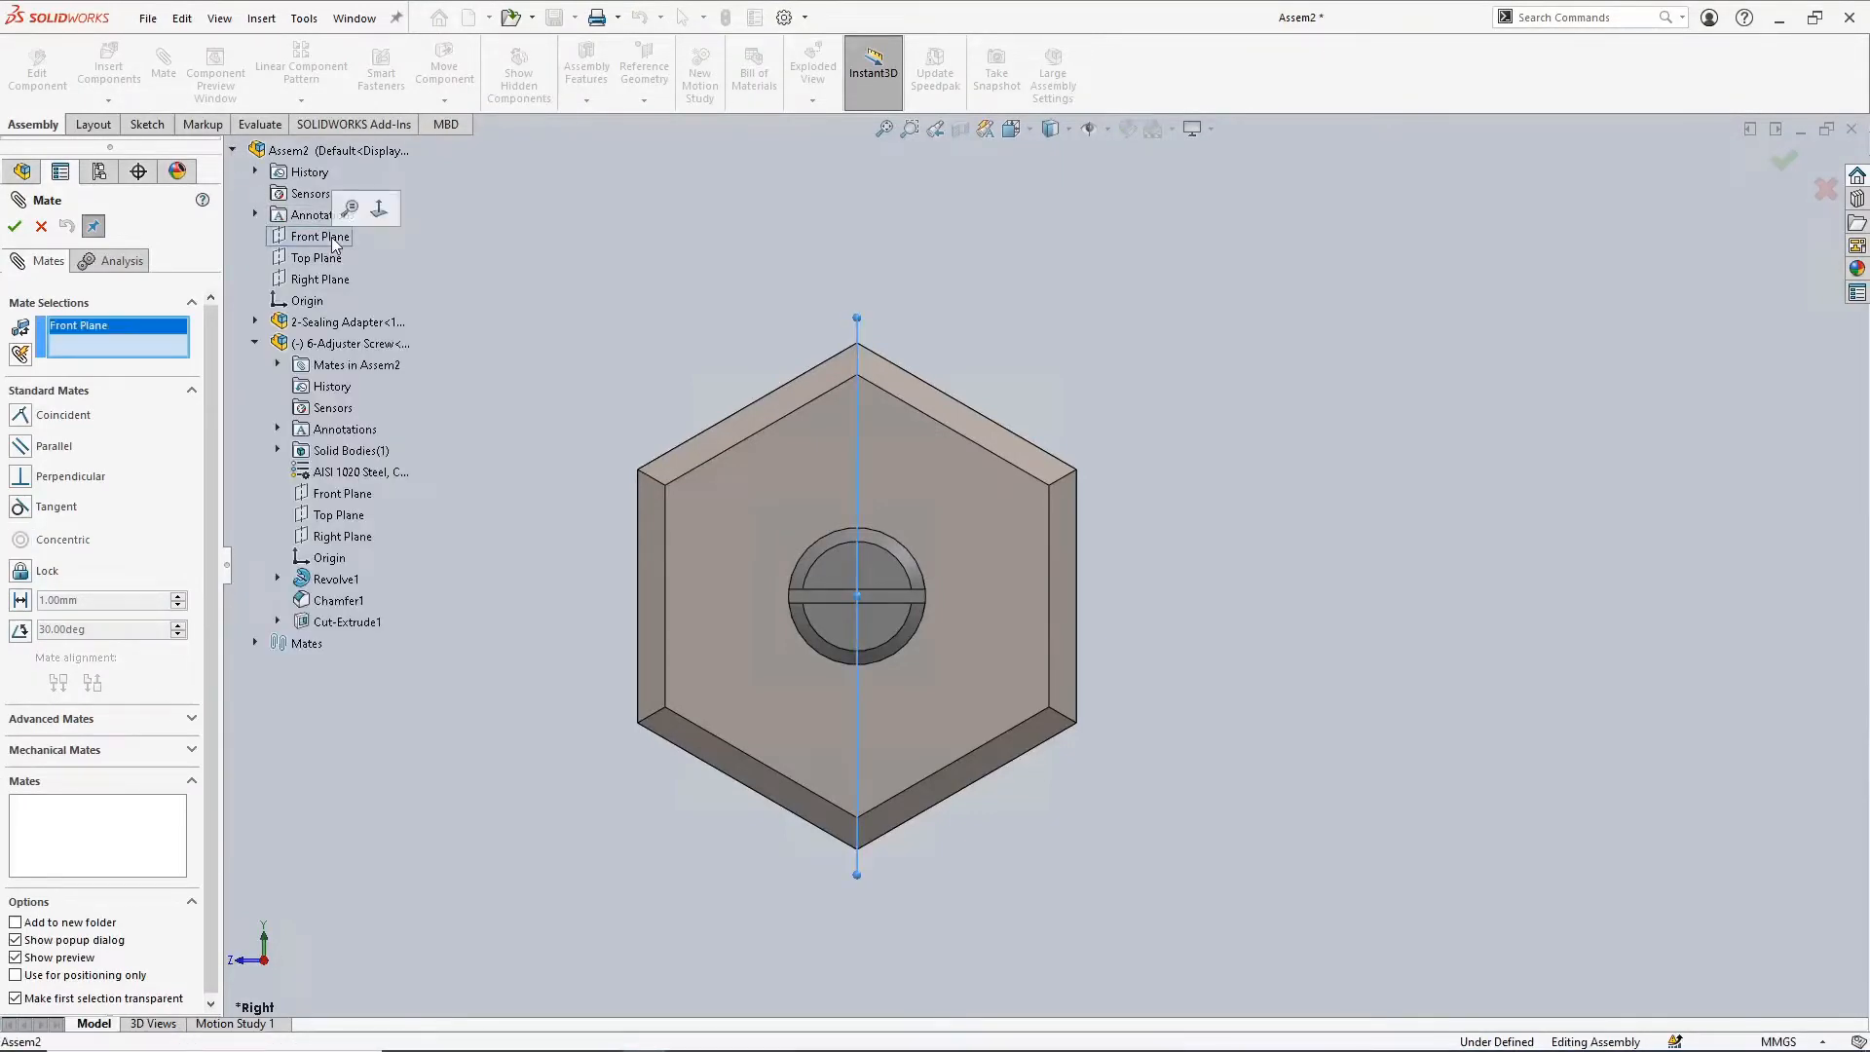
click(343, 495)
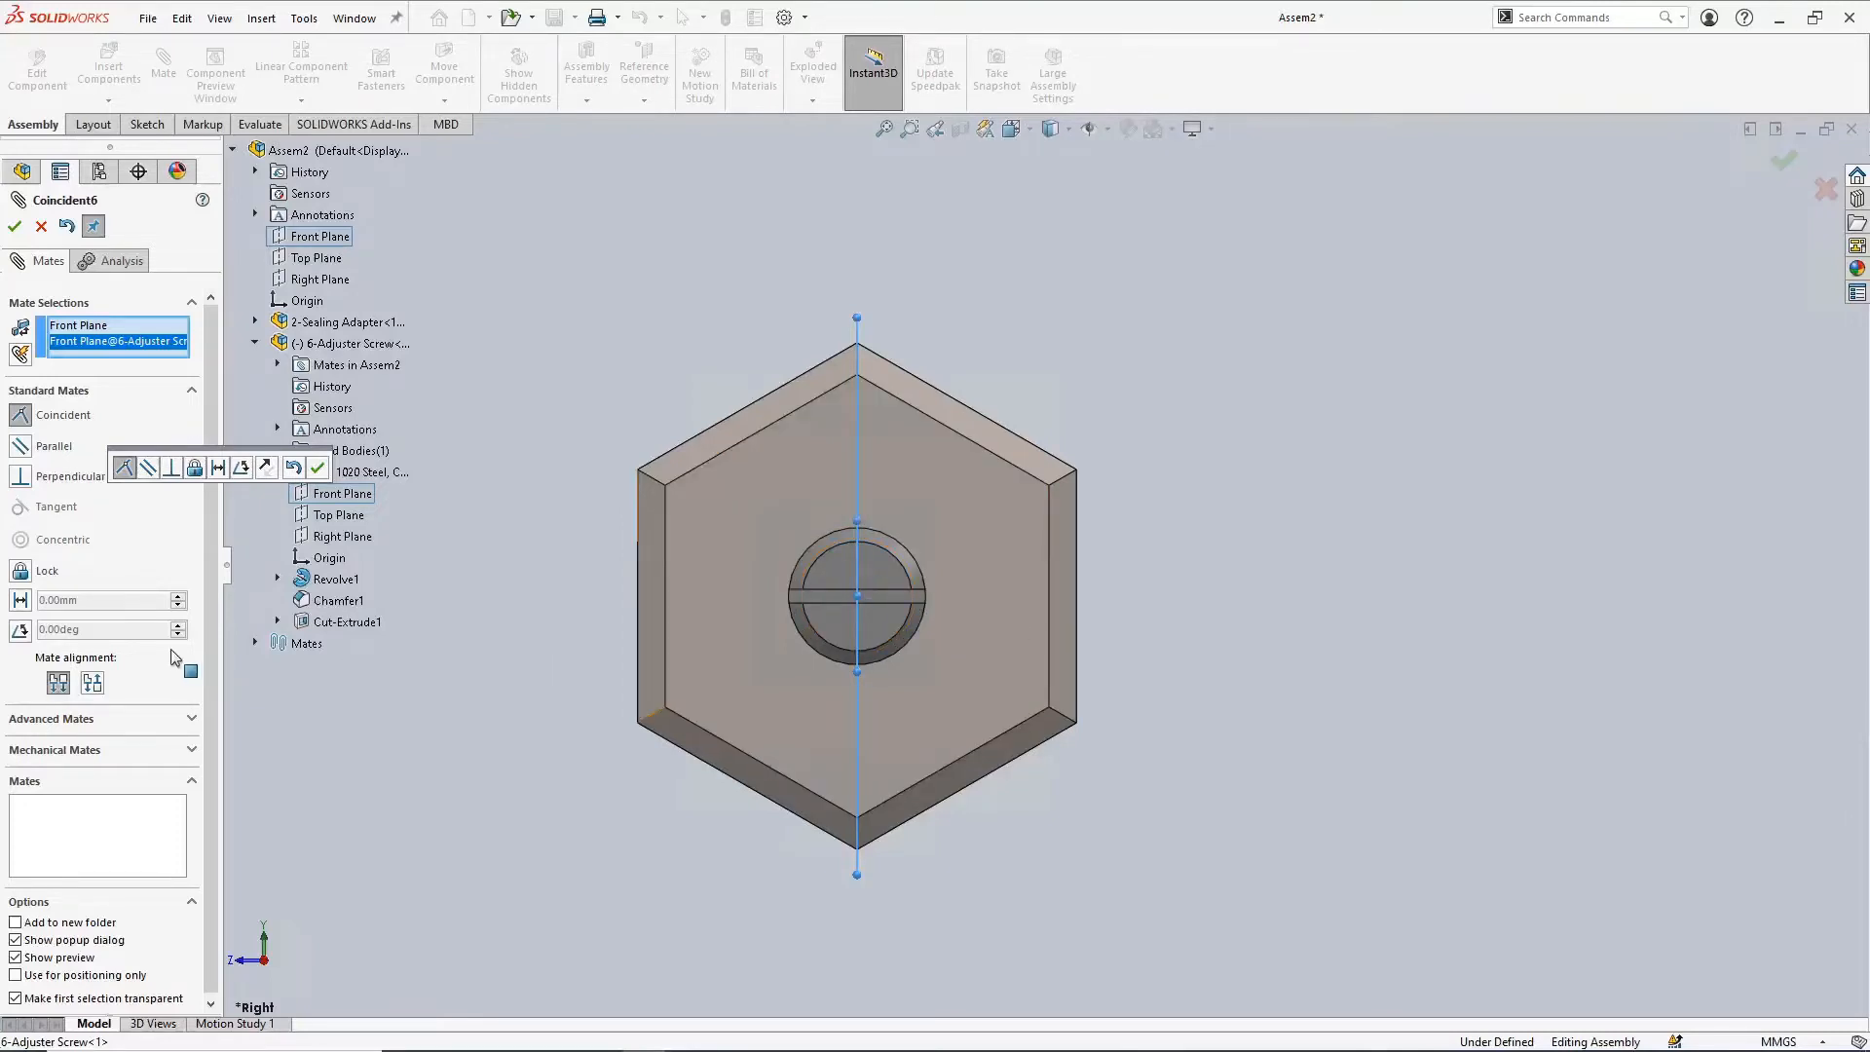
click(21, 477)
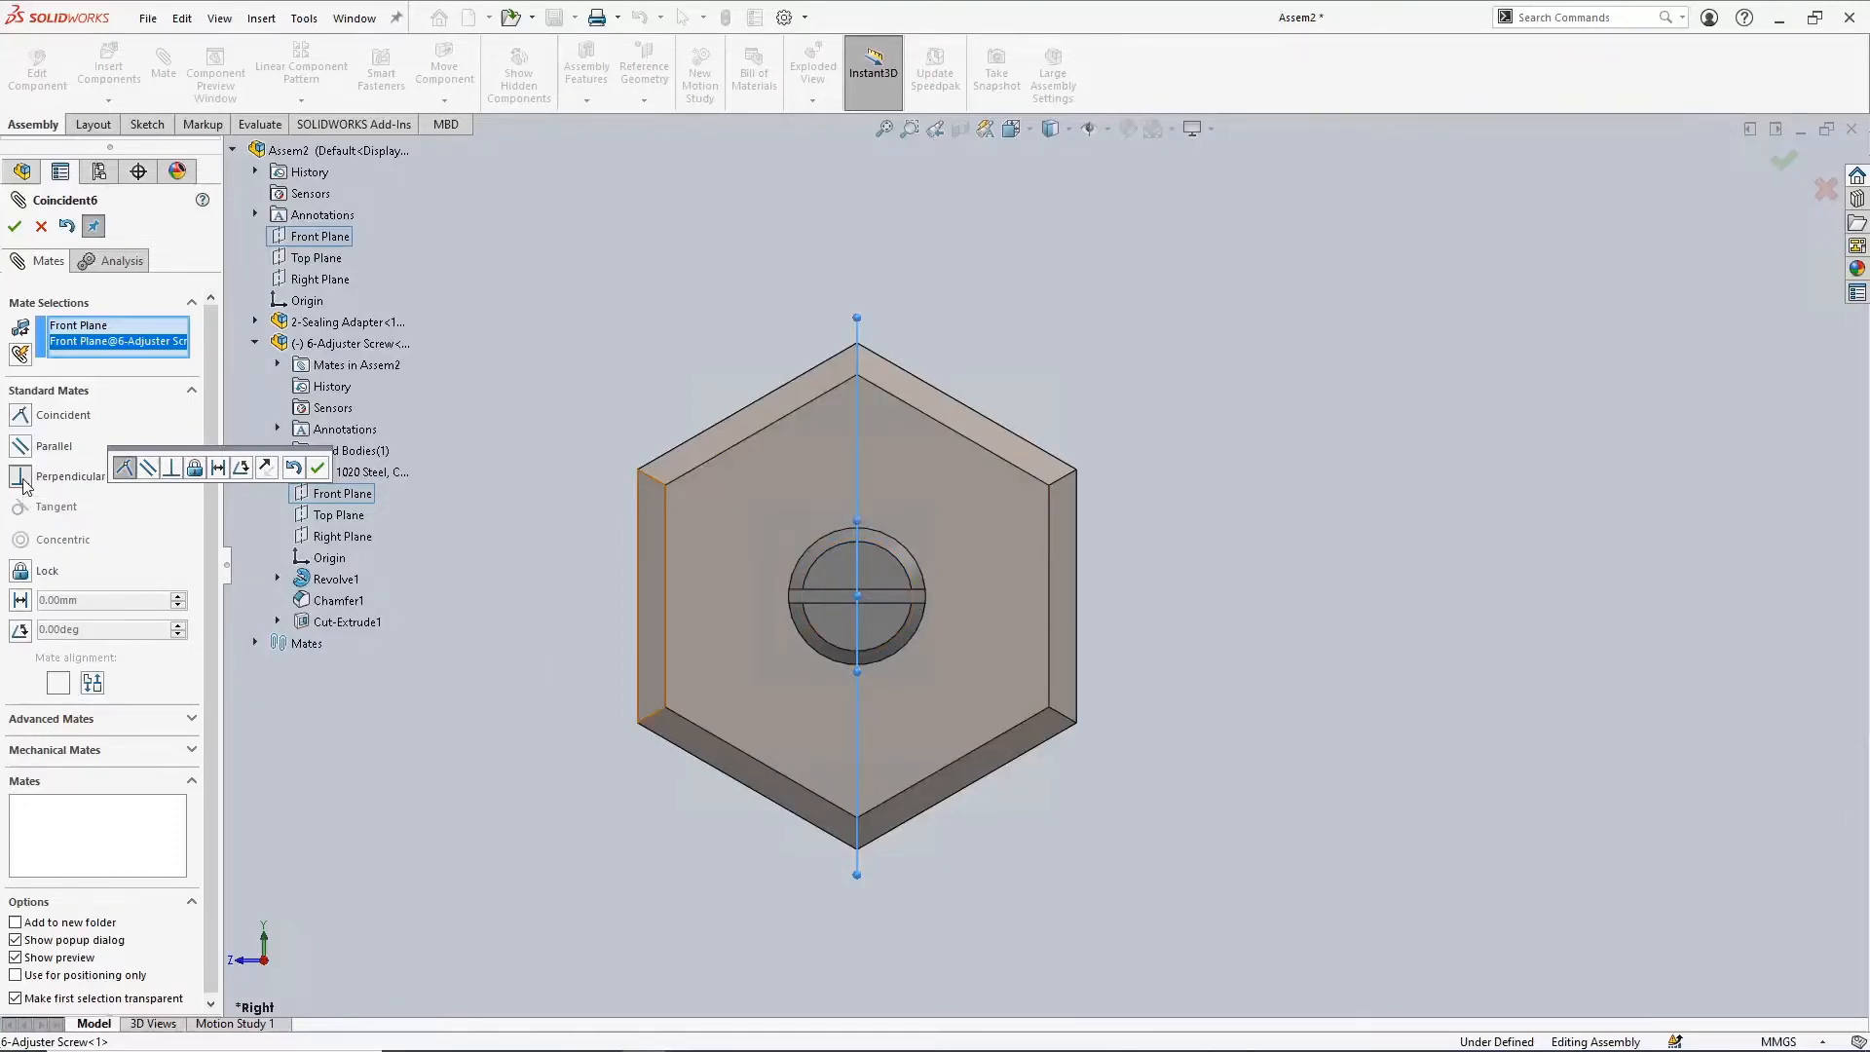
click(15, 227)
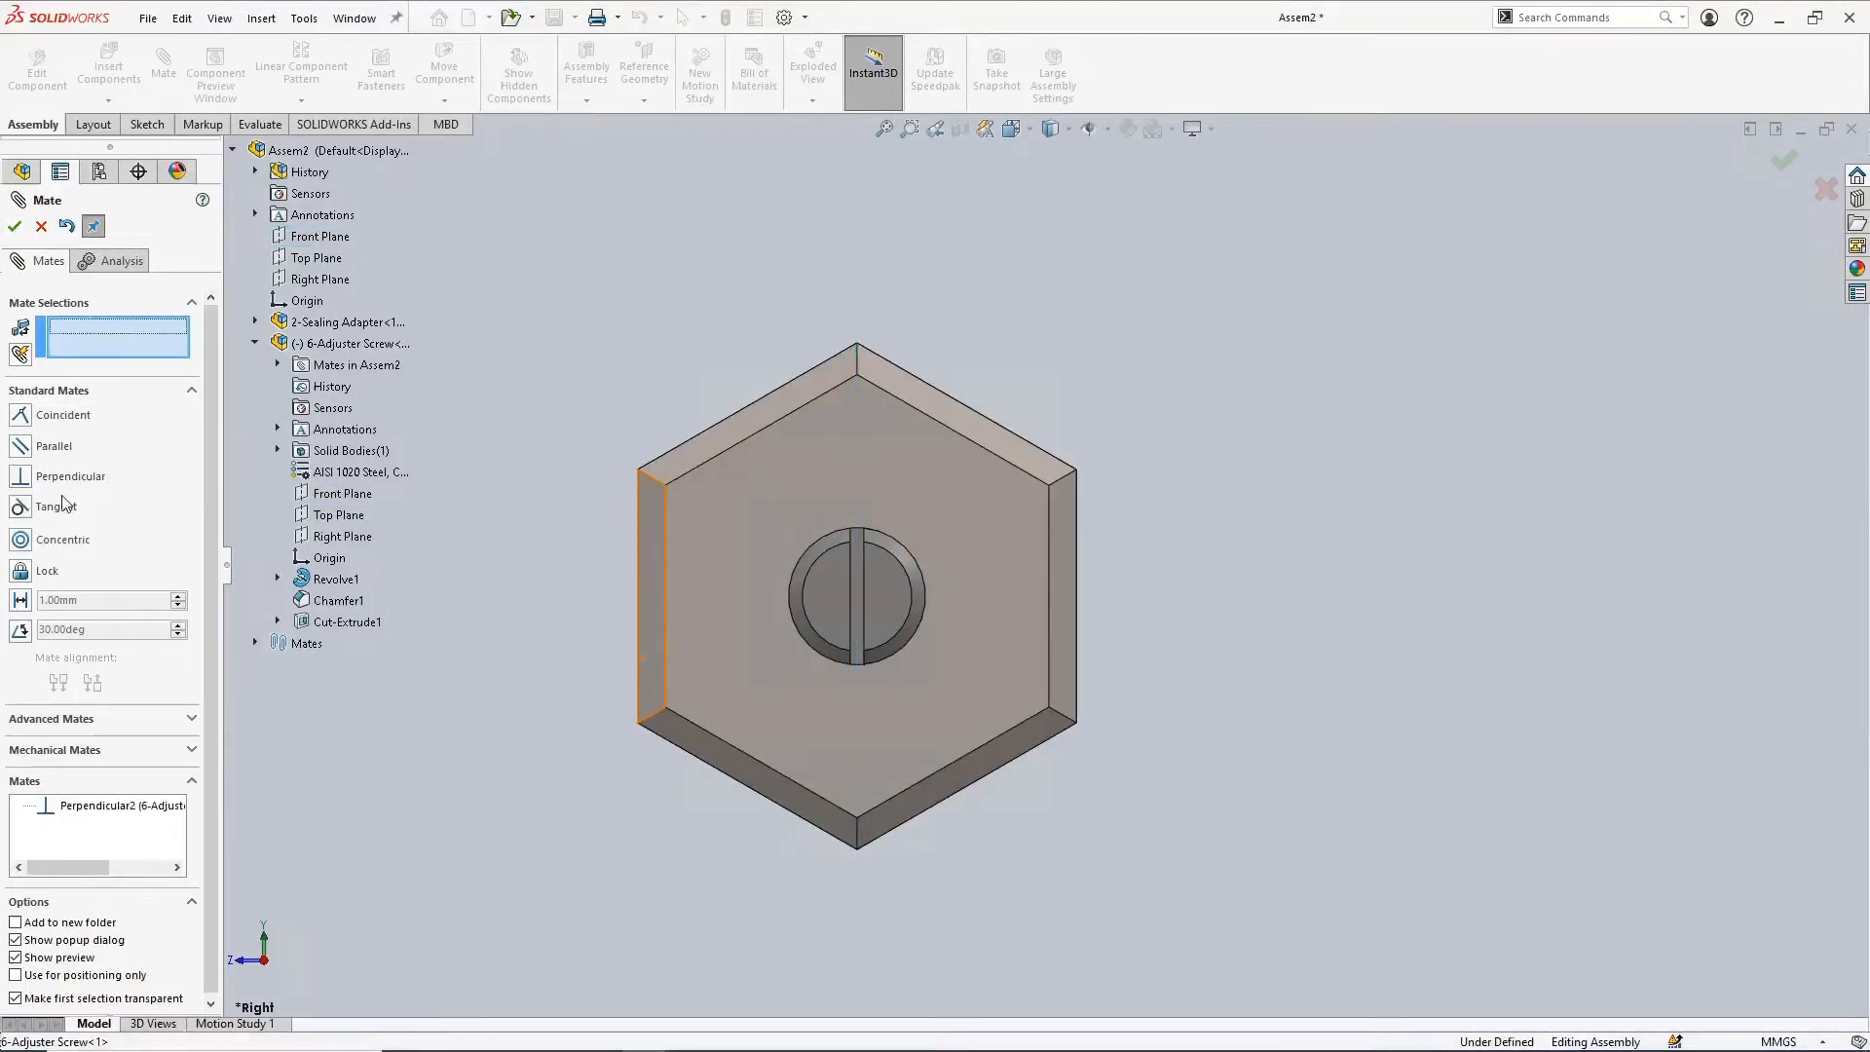
click(16, 228)
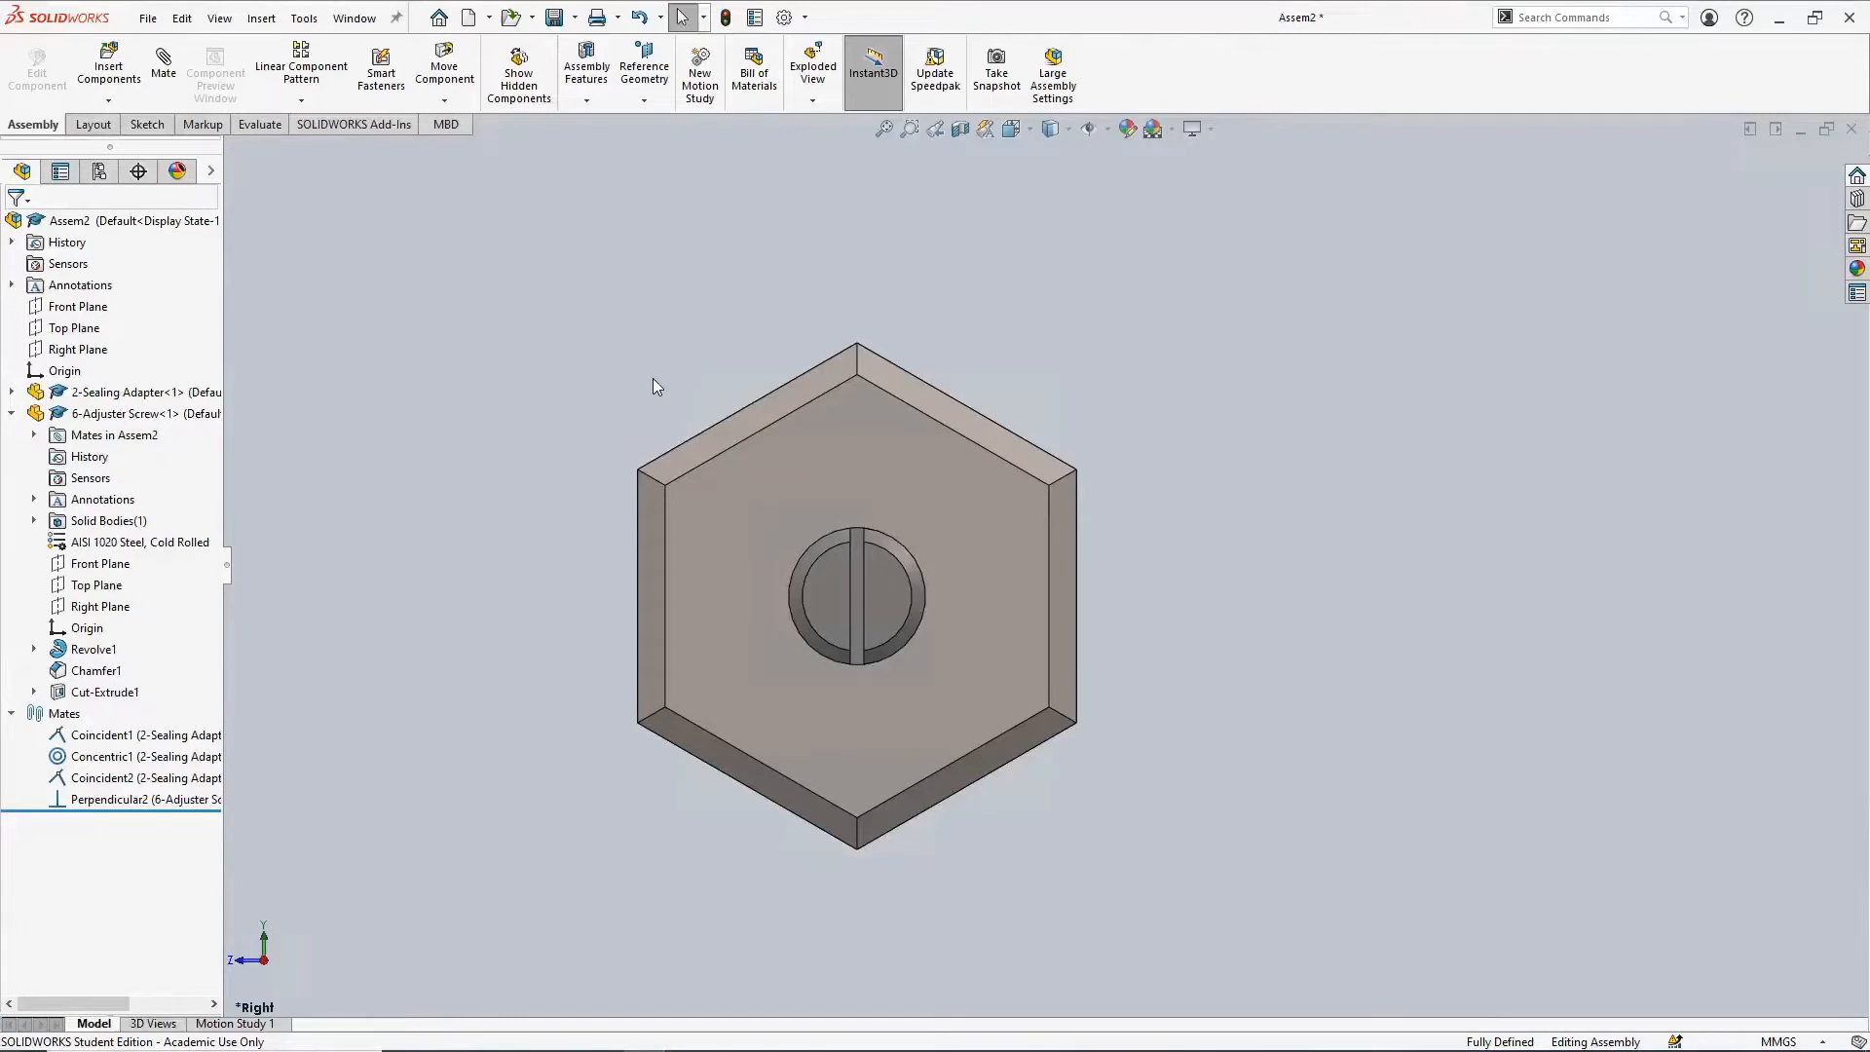
Collapse the listings of the 6-Adjuster Screw and the mates, and begin saving the assembly
middle_drag(653, 378, 805, 553)
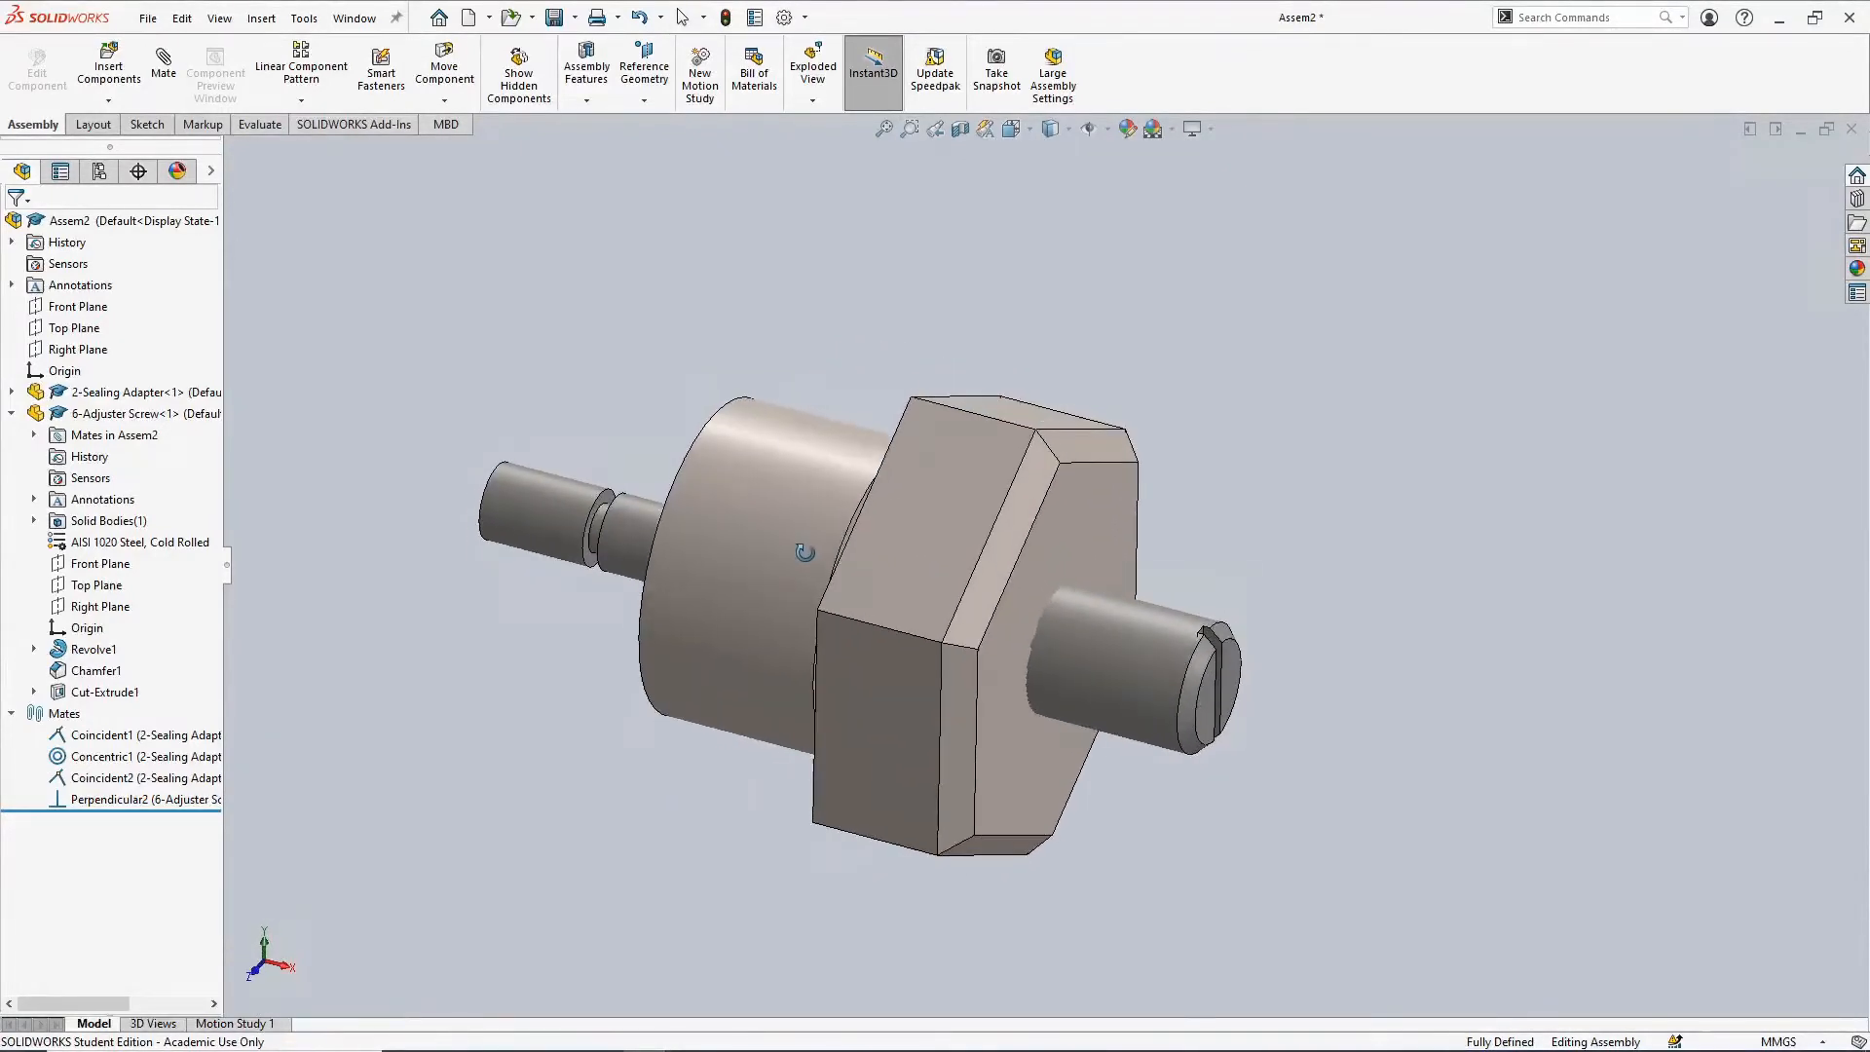
click(12, 414)
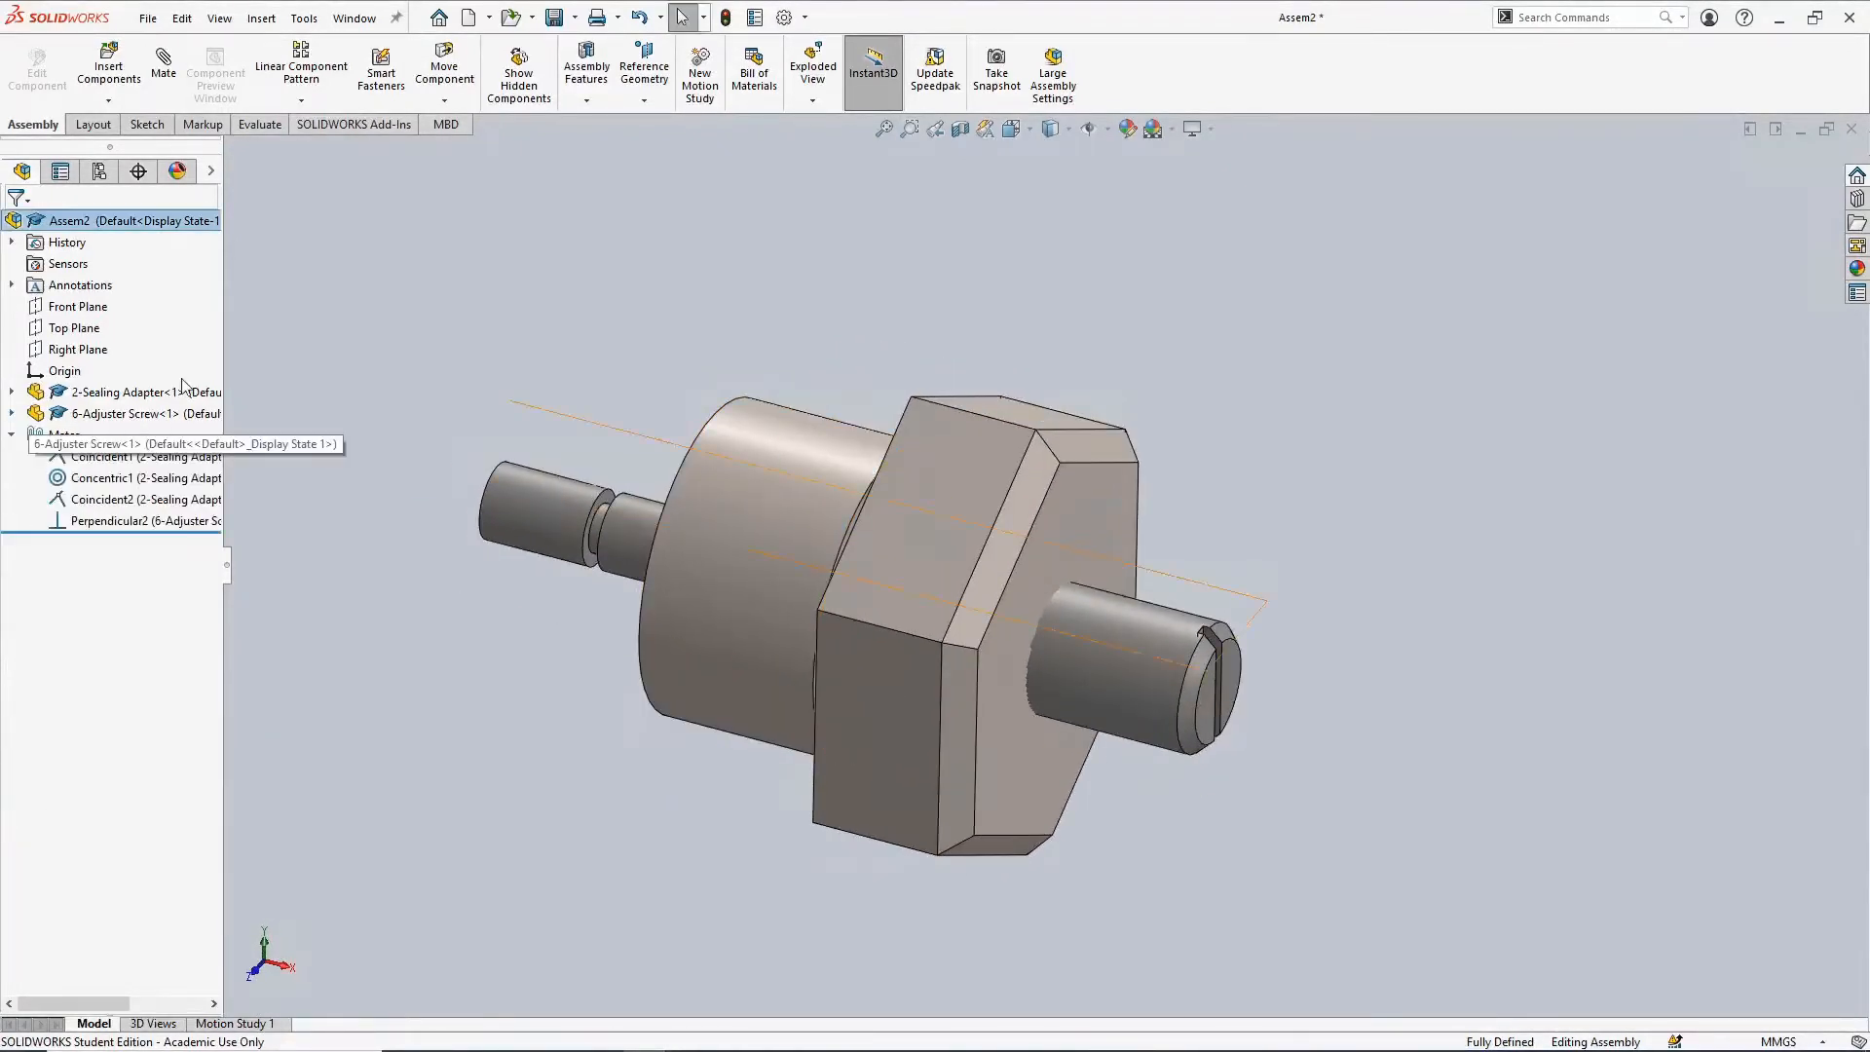
click(11, 435)
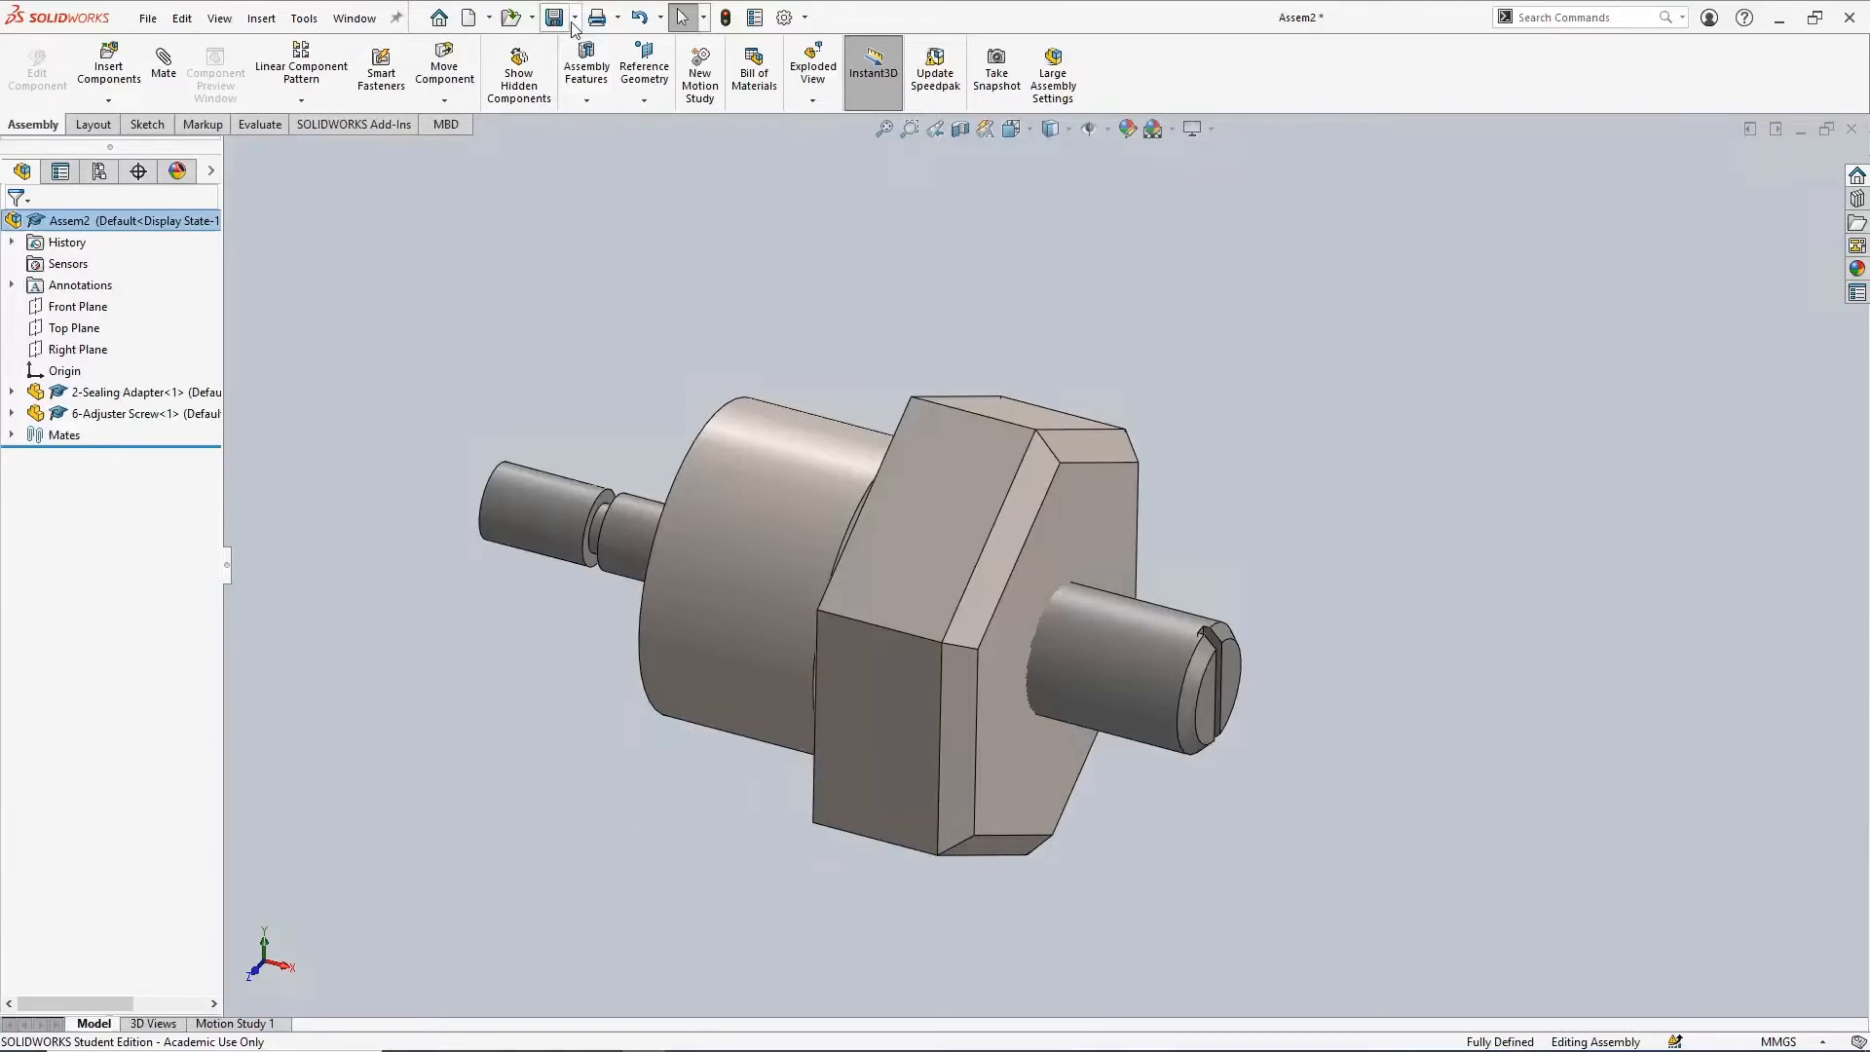
key(ctrl+s)
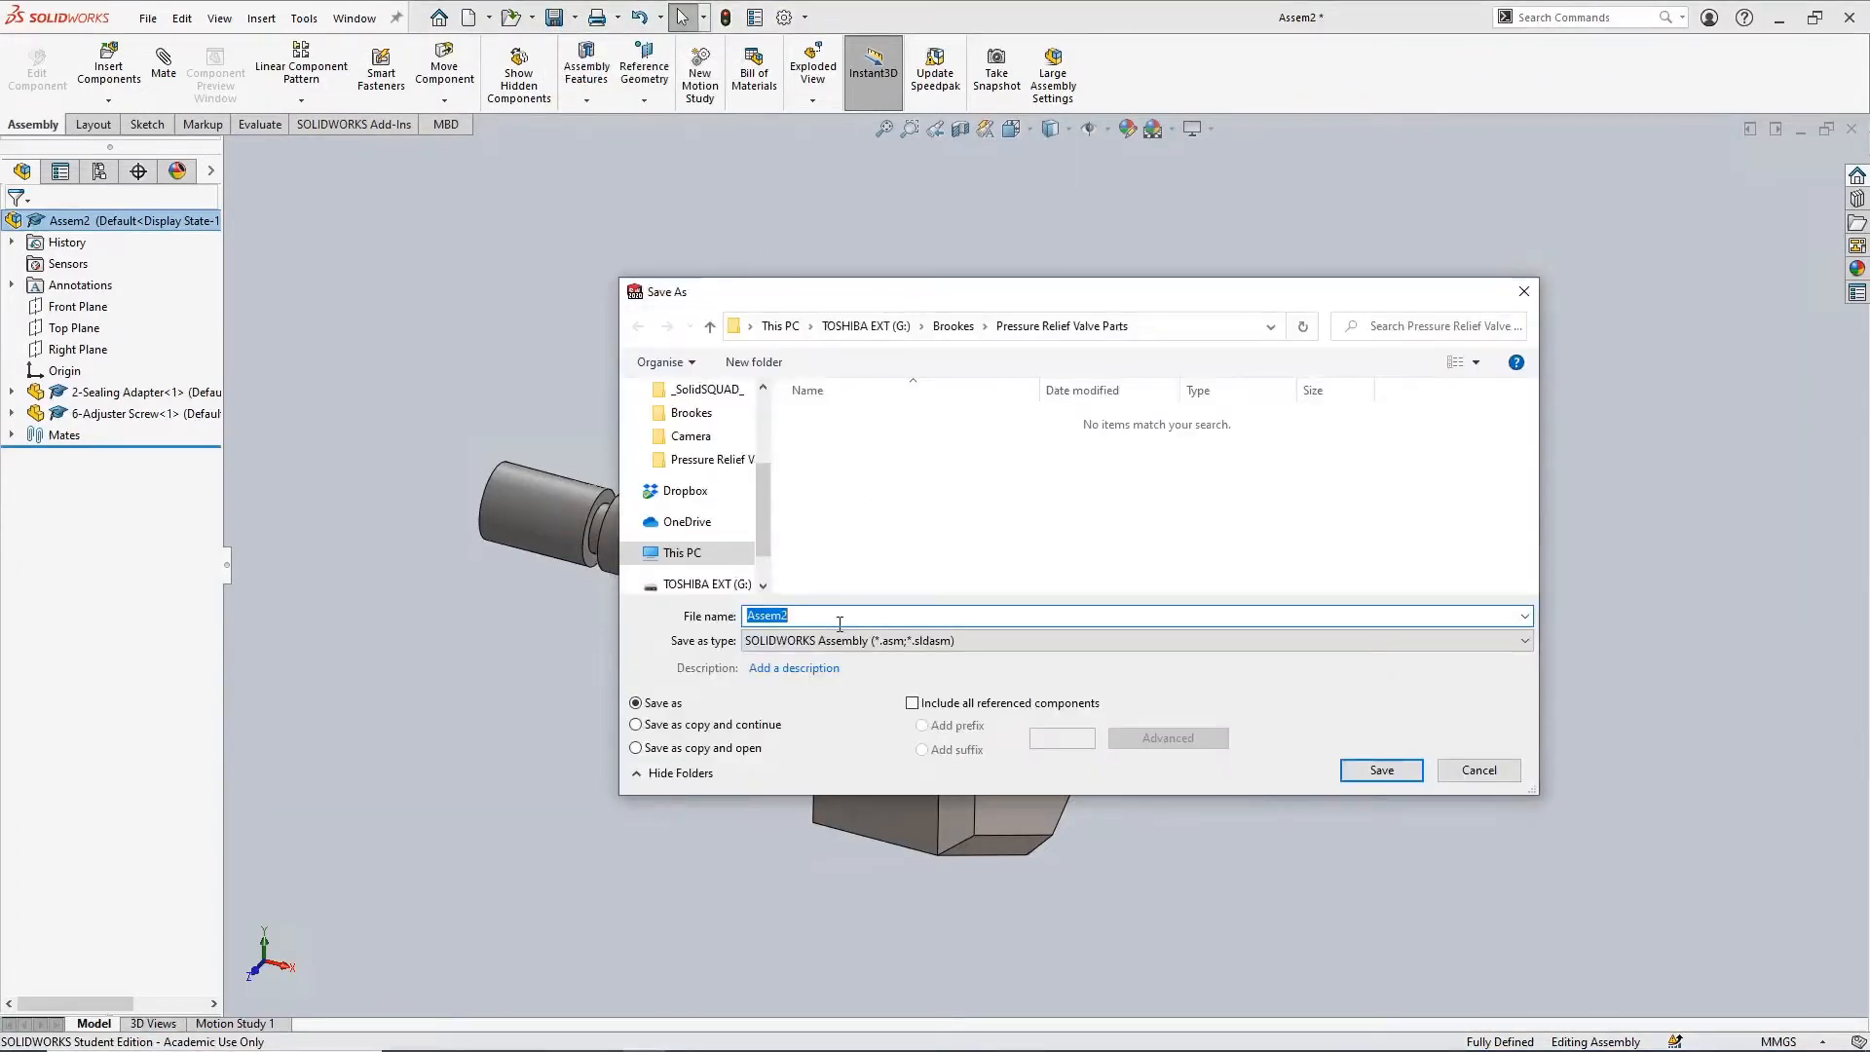
Save the assembly as Sealing Adapter Sub-assembly, saving all modified component documents with it
text(Sealing Adapter Sub-)
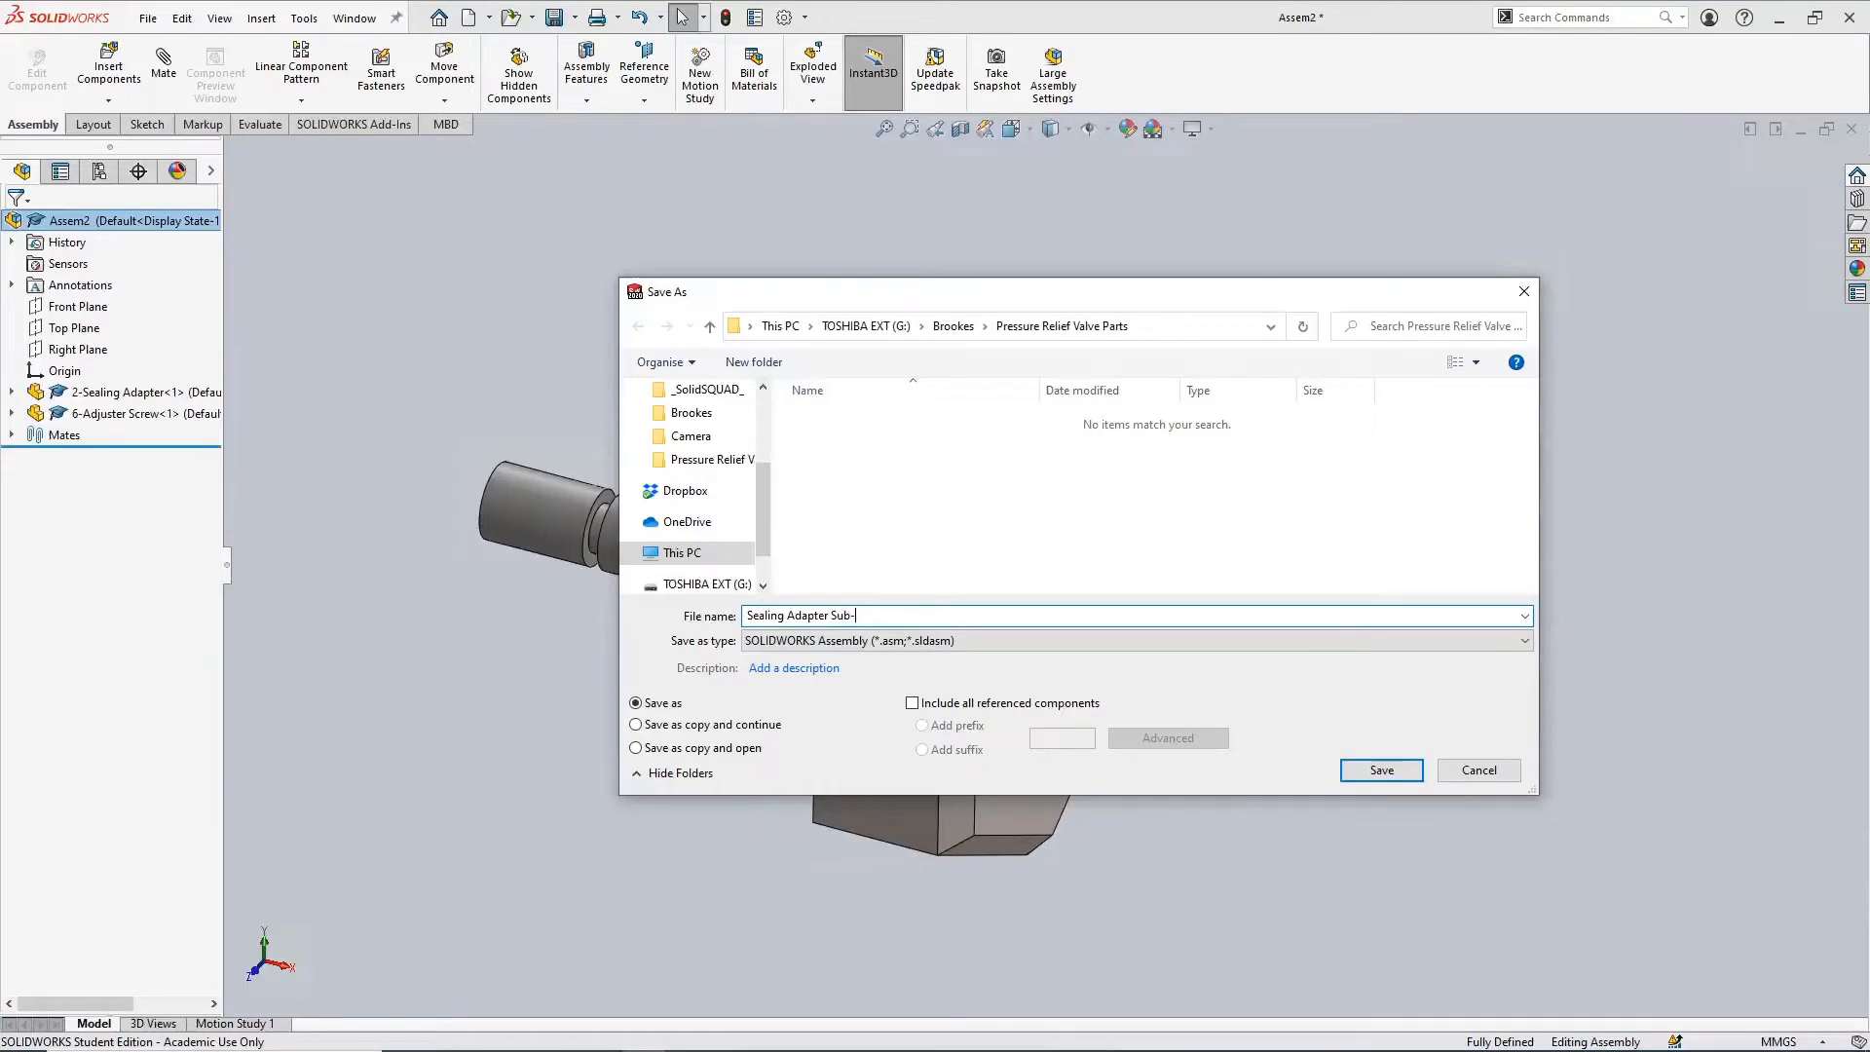
text(assembly)
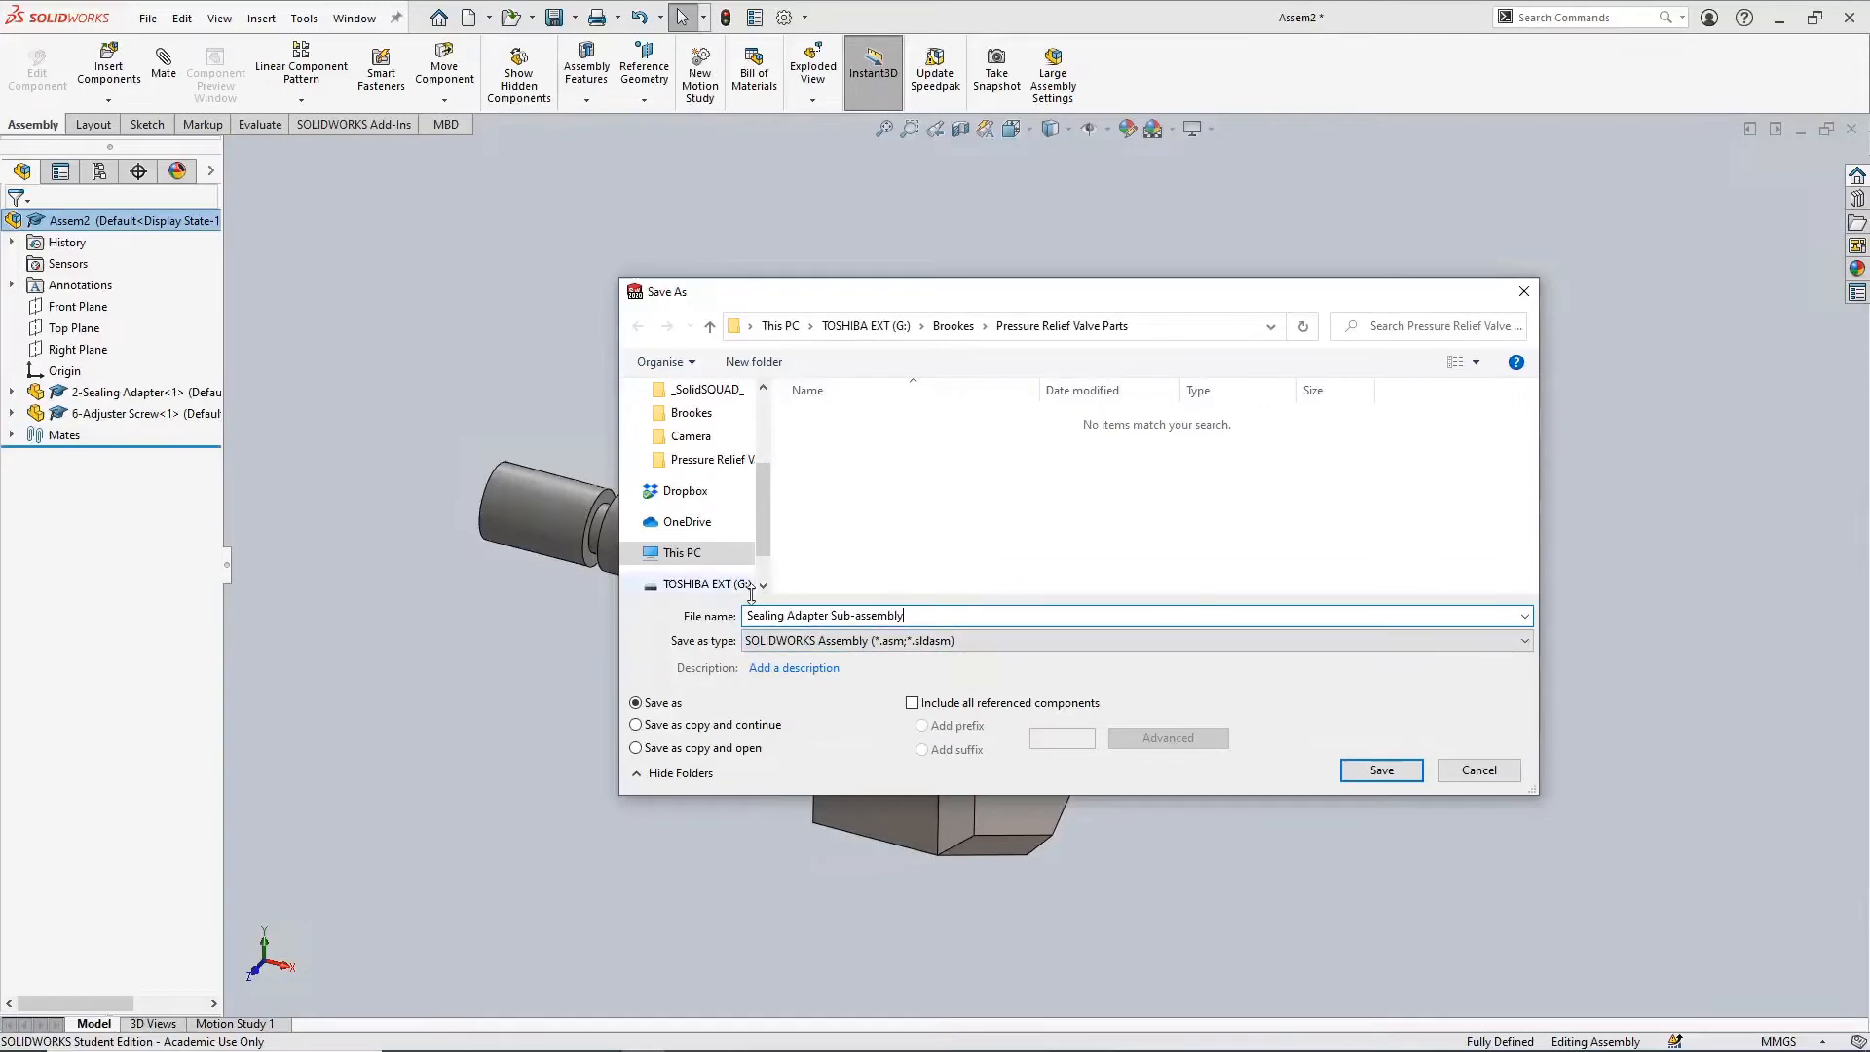
click(1361, 774)
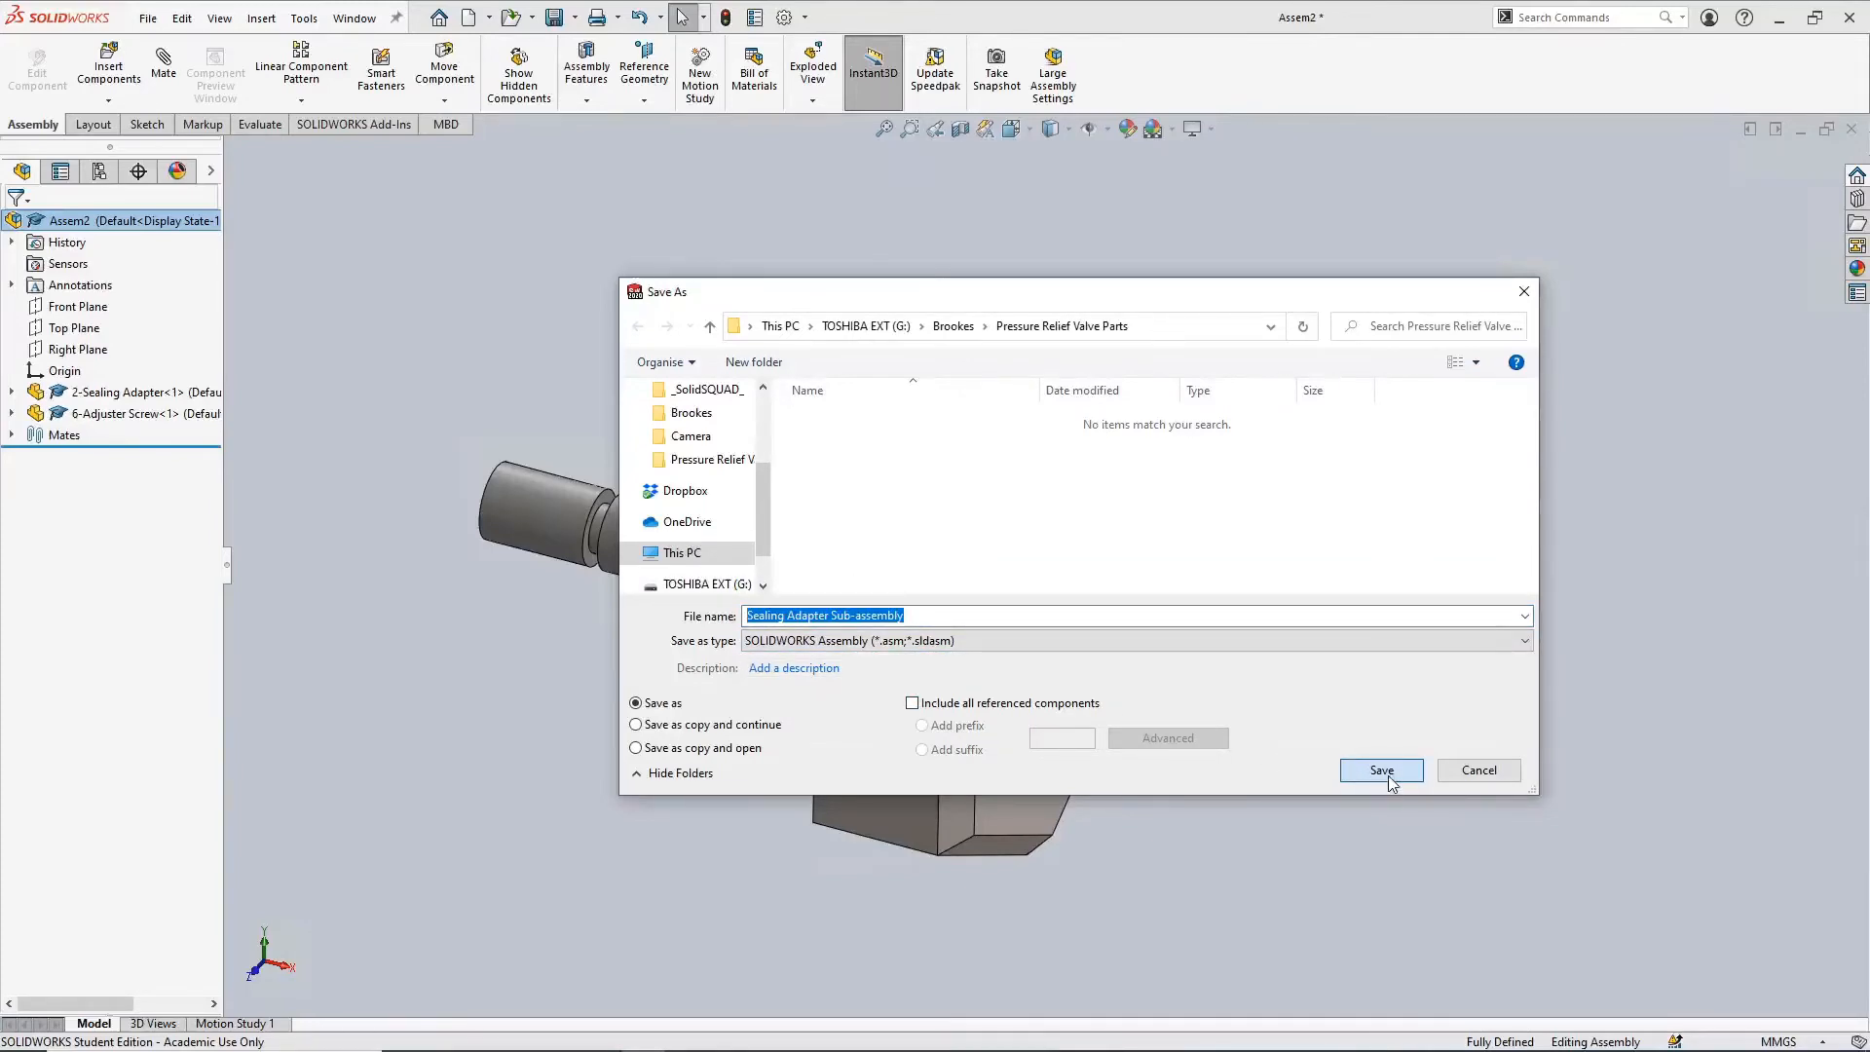
click(1388, 775)
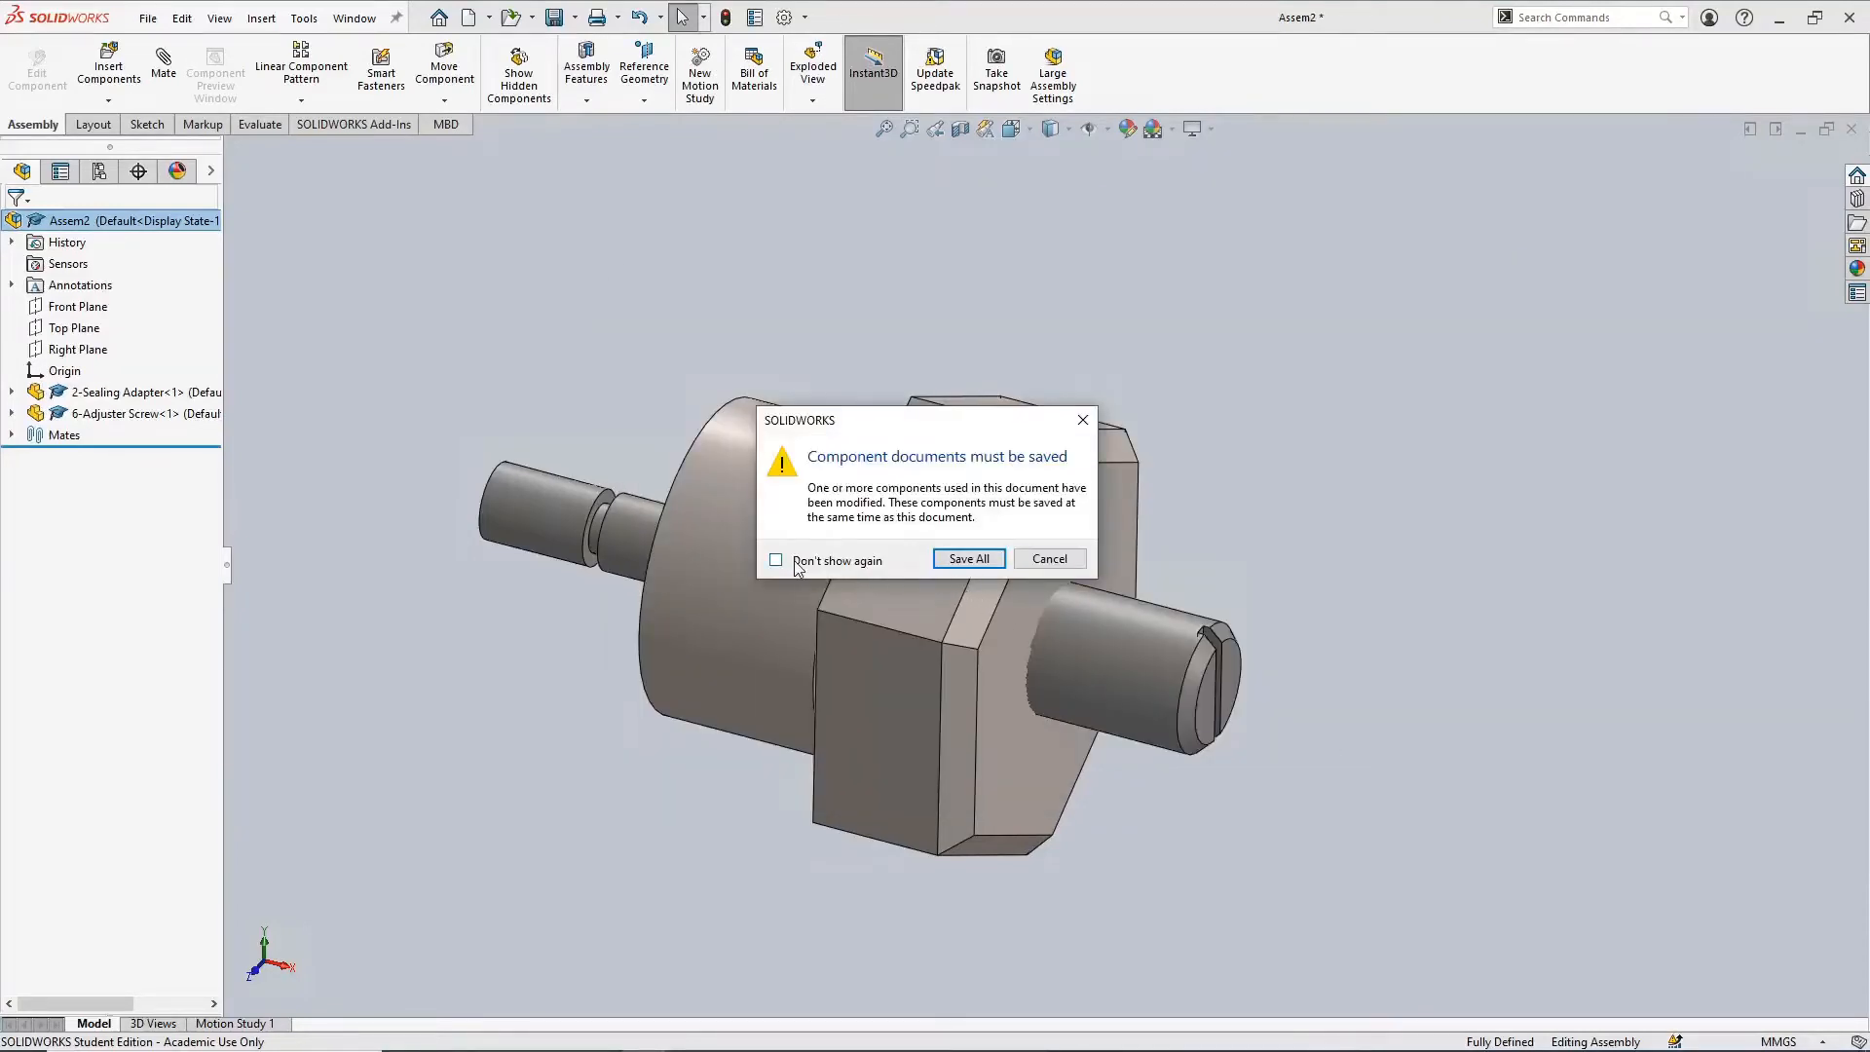
click(967, 557)
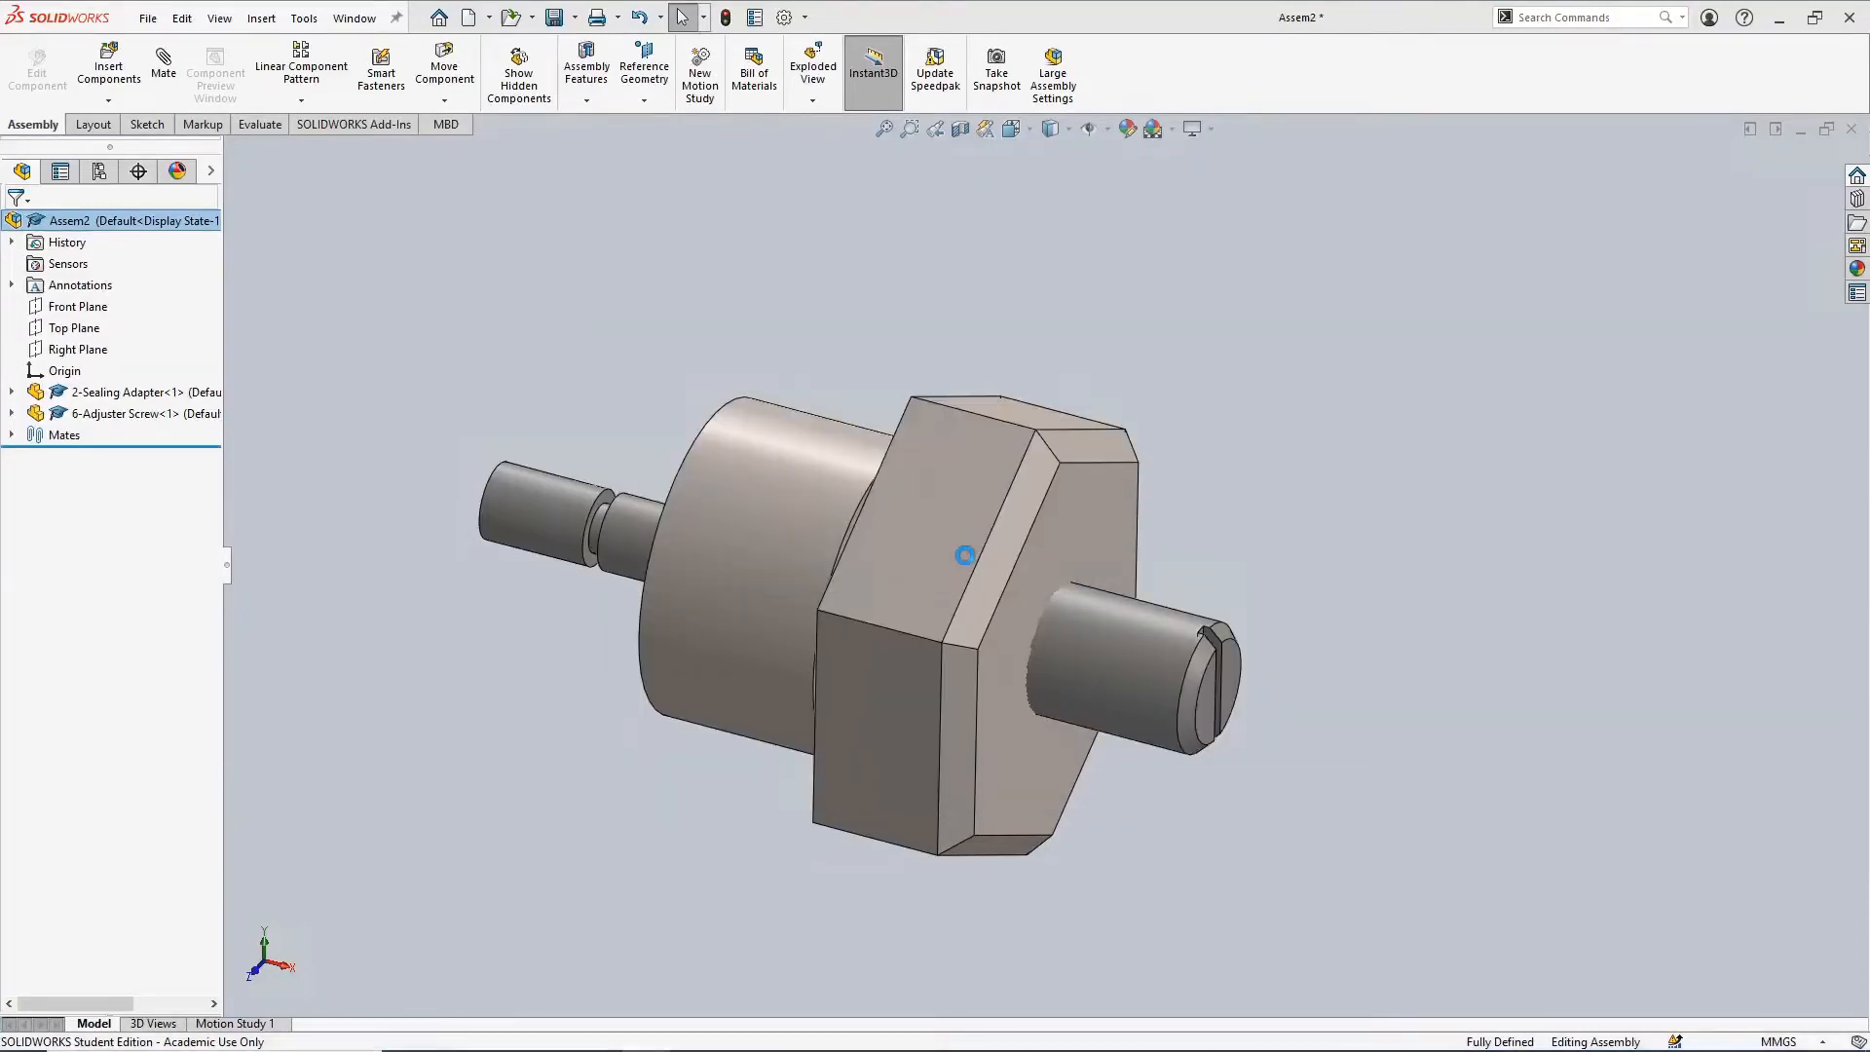
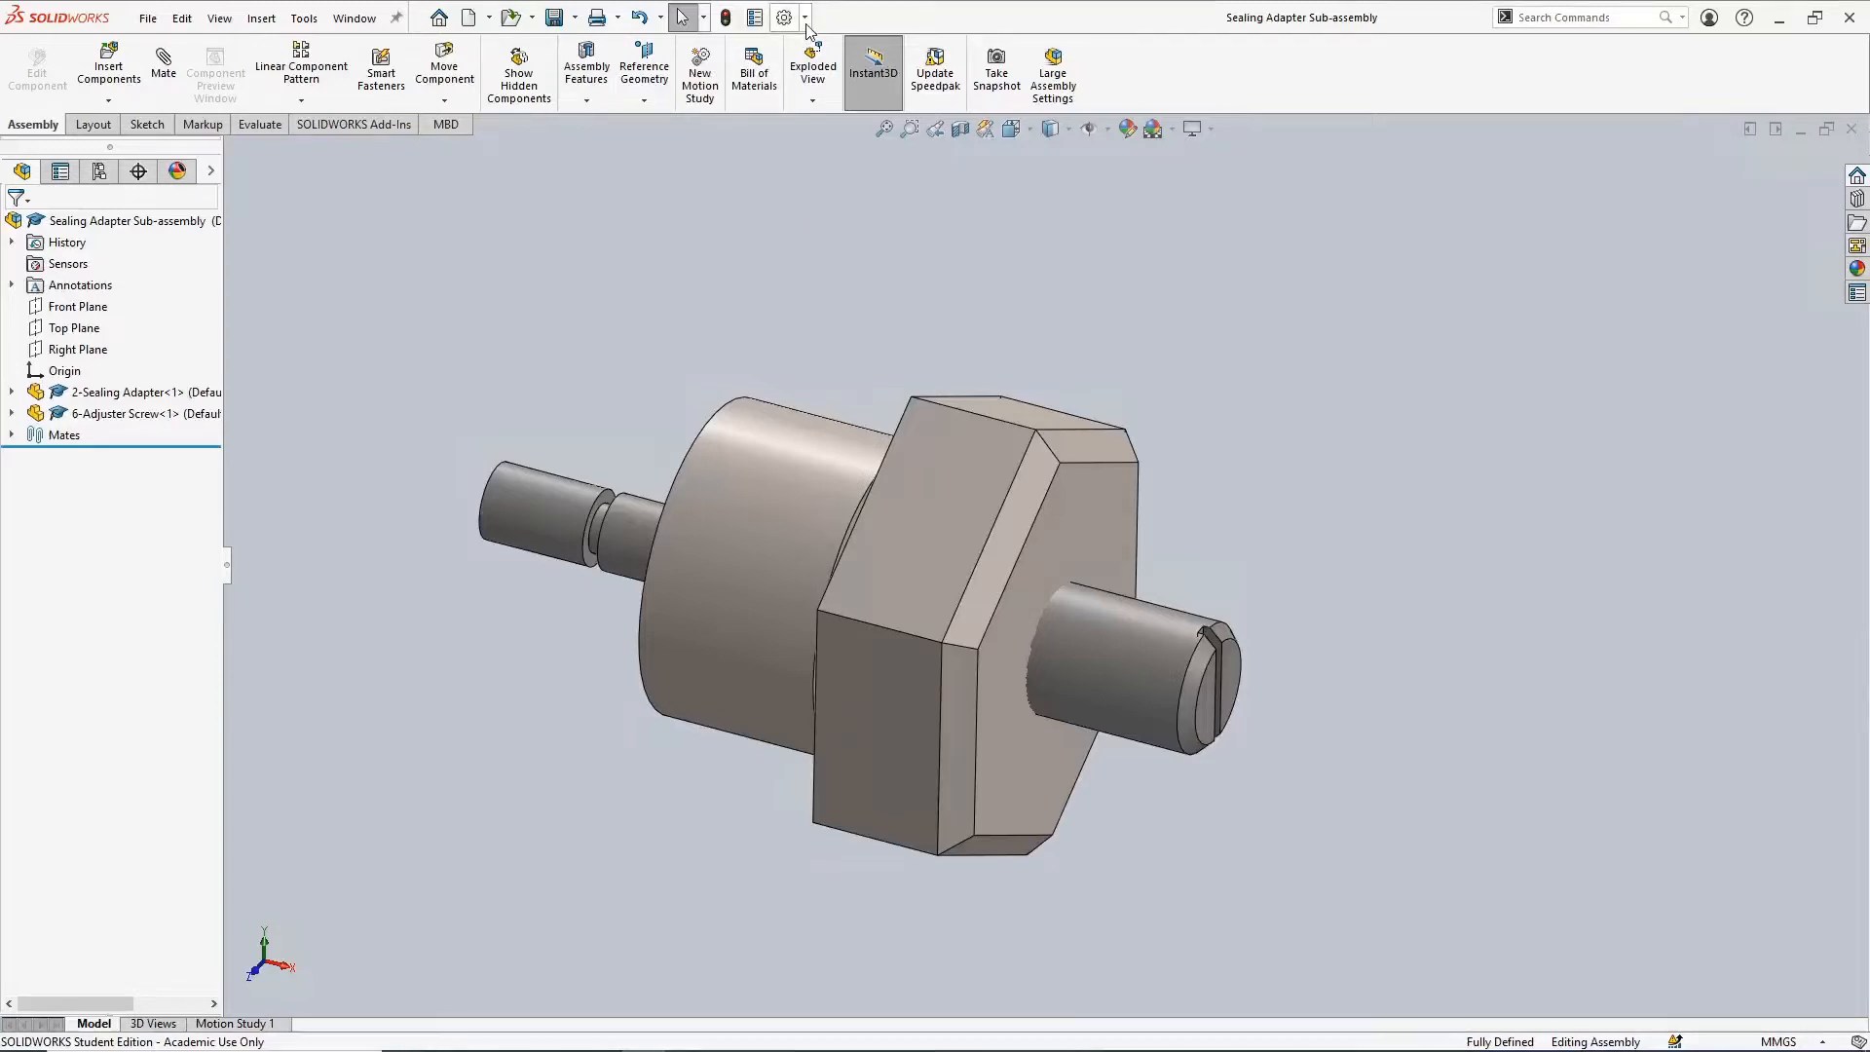
click(303, 17)
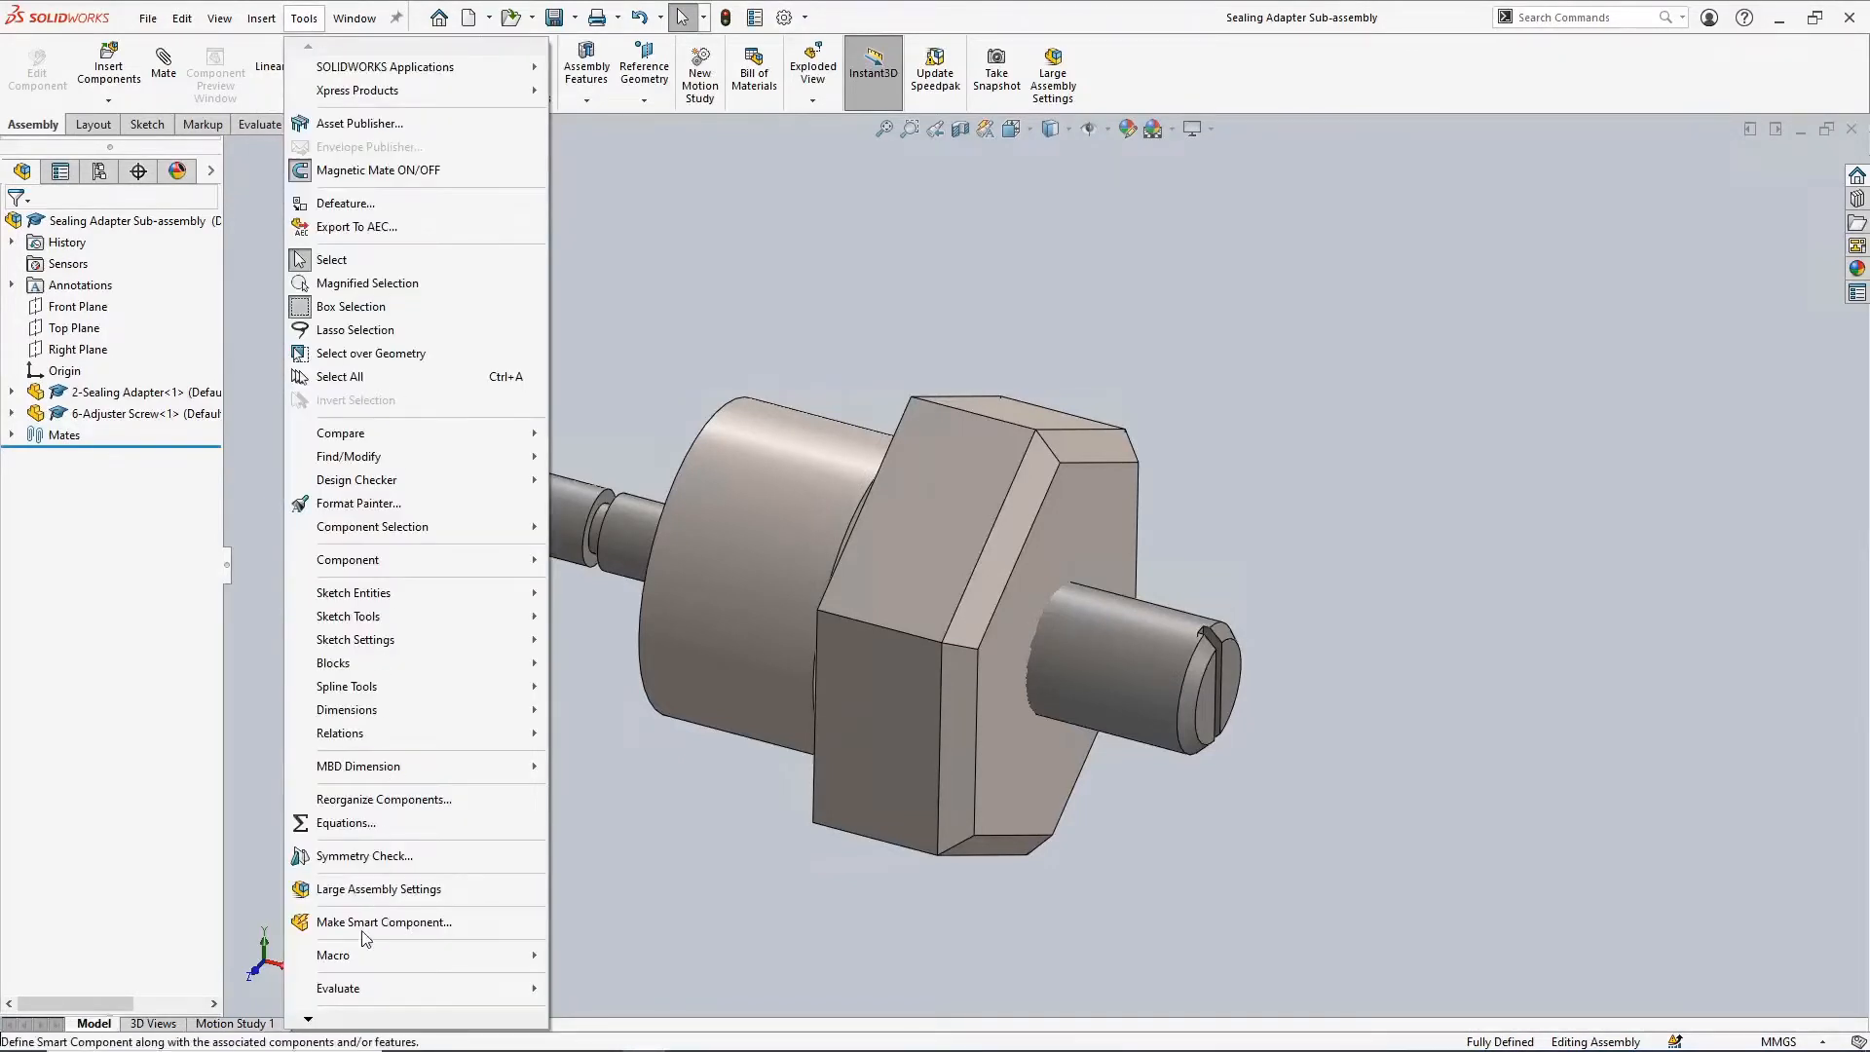
mouse_move(312, 1019)
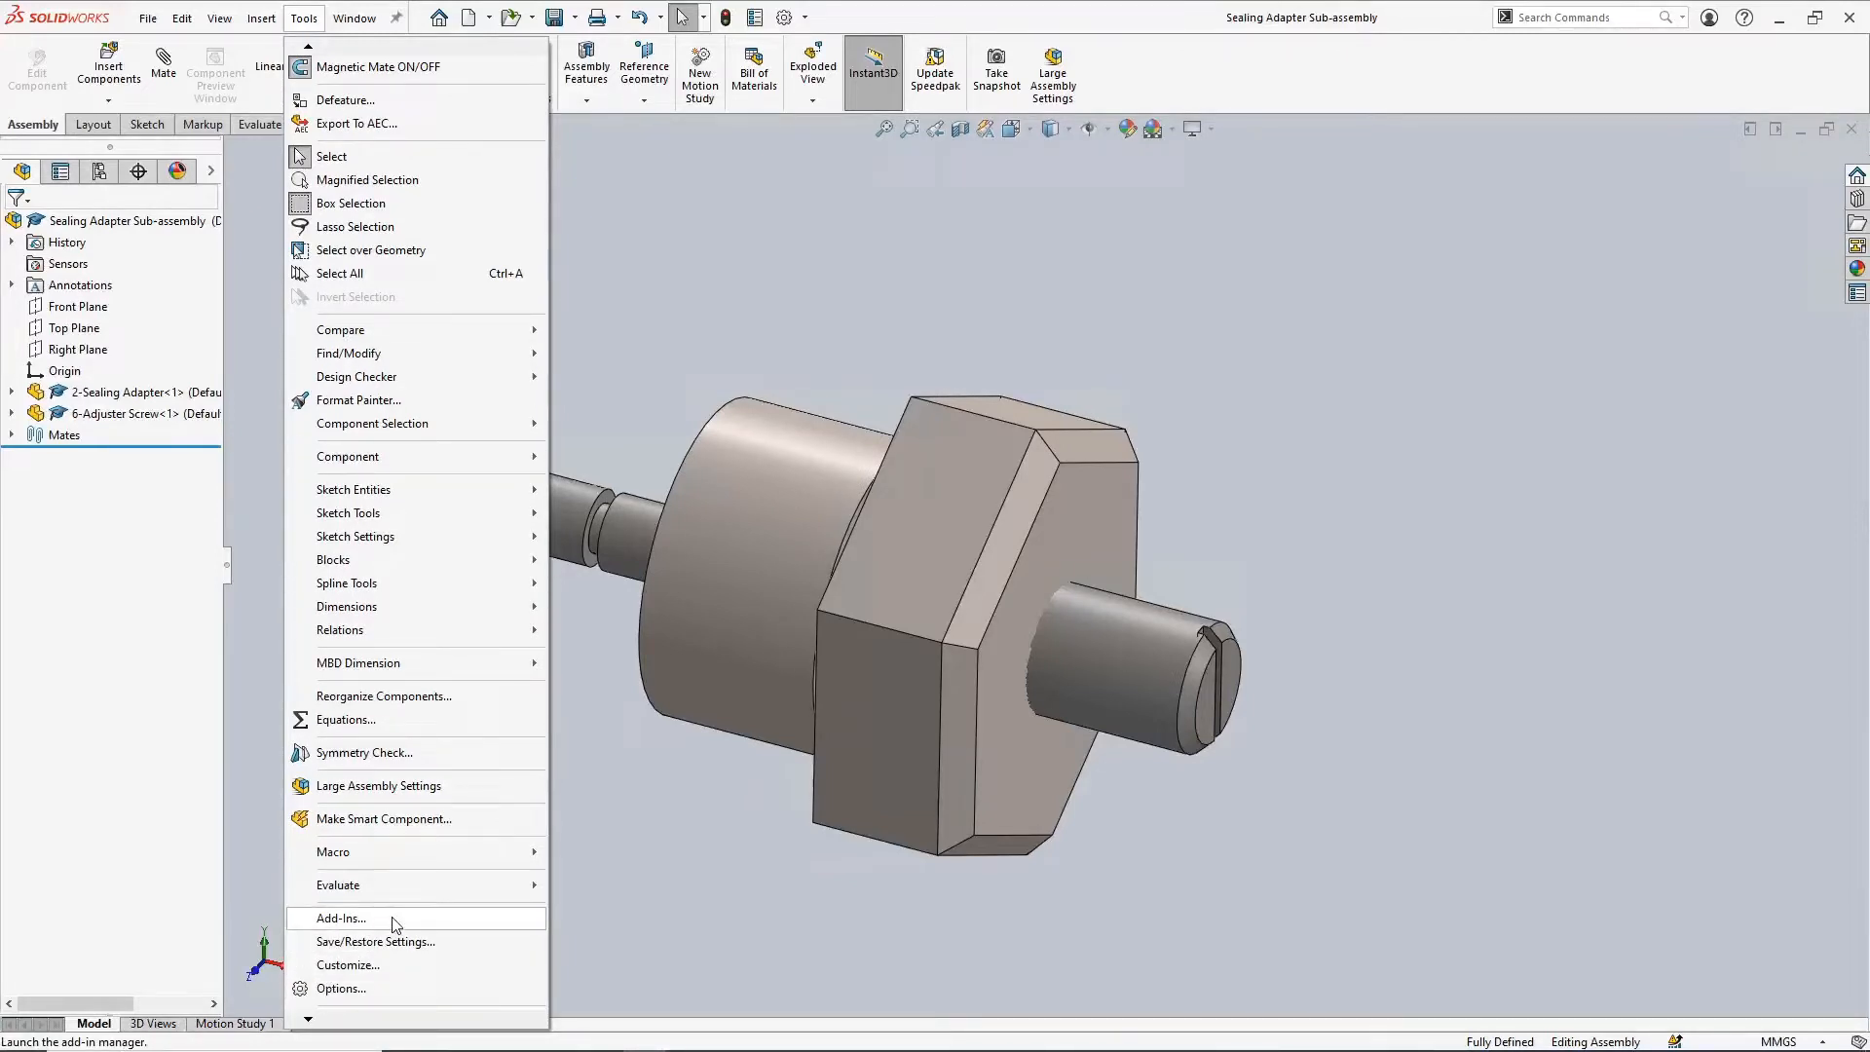
click(751, 261)
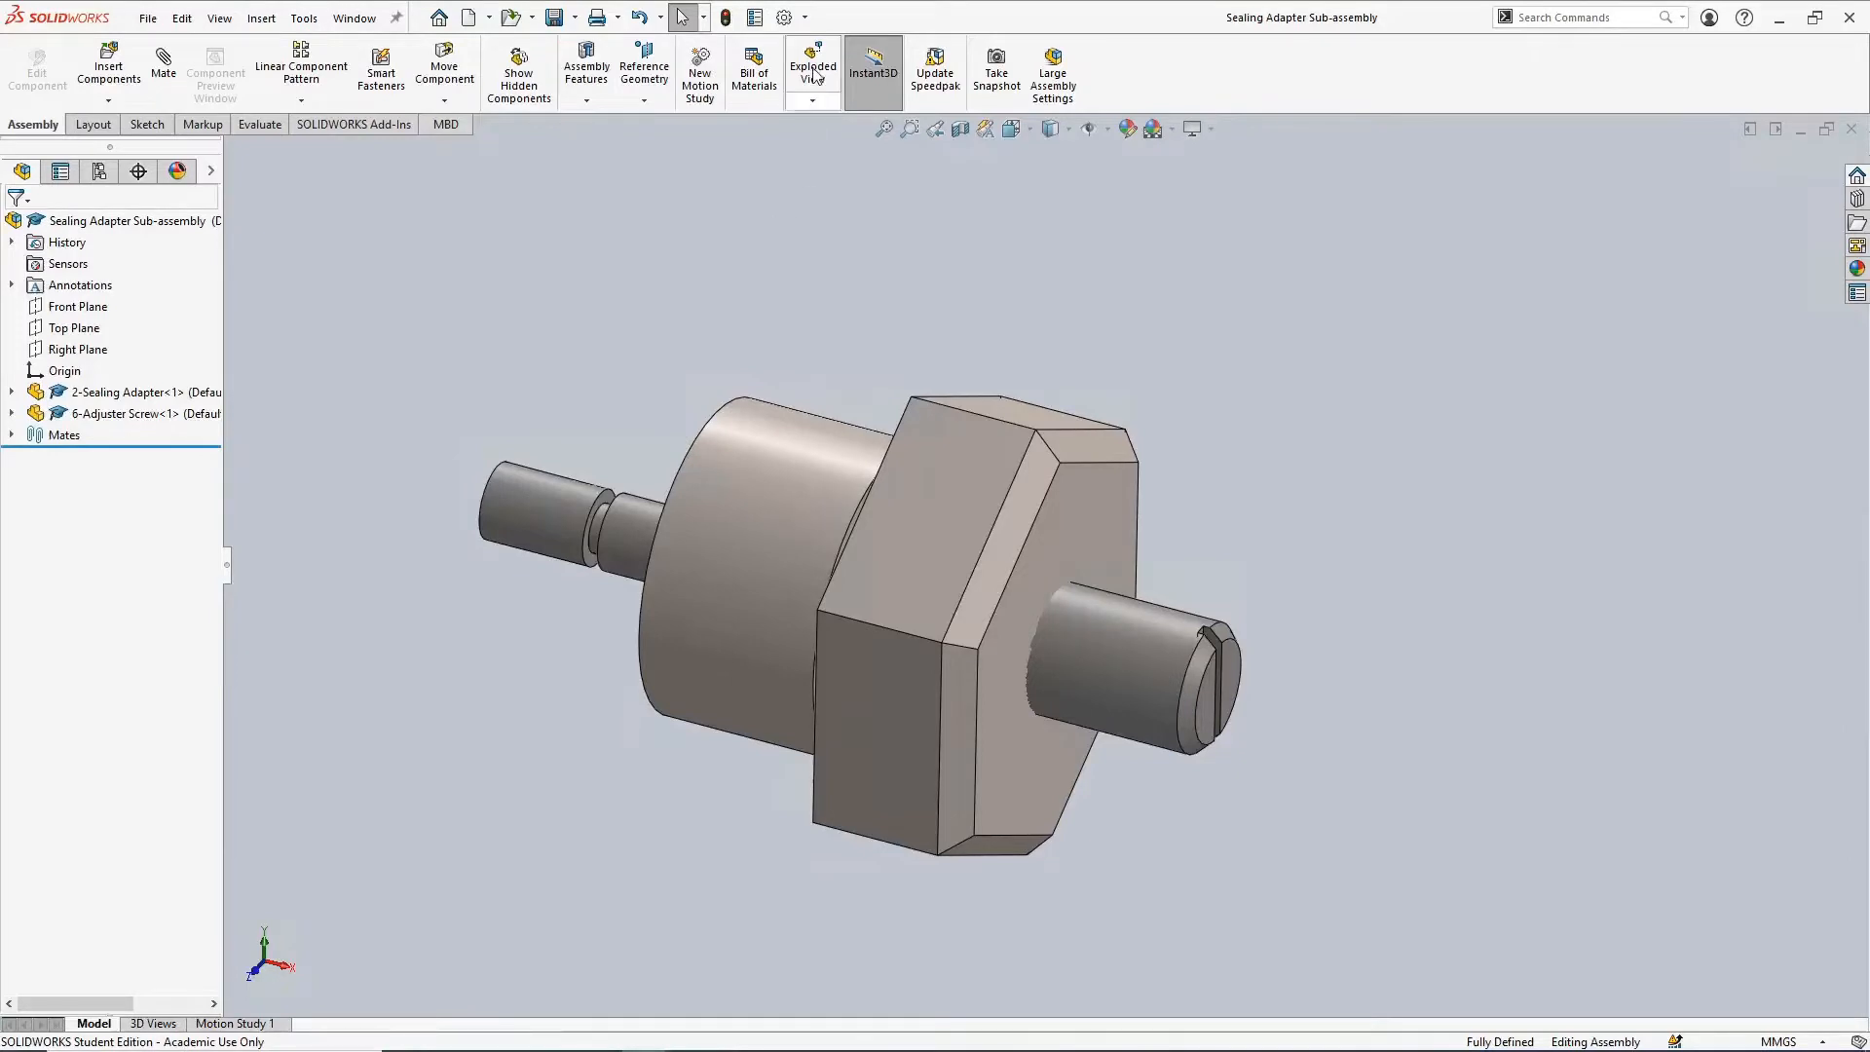
Activate the SOLIDWORKS Toolbox Library add-in for the current session
click(805, 18)
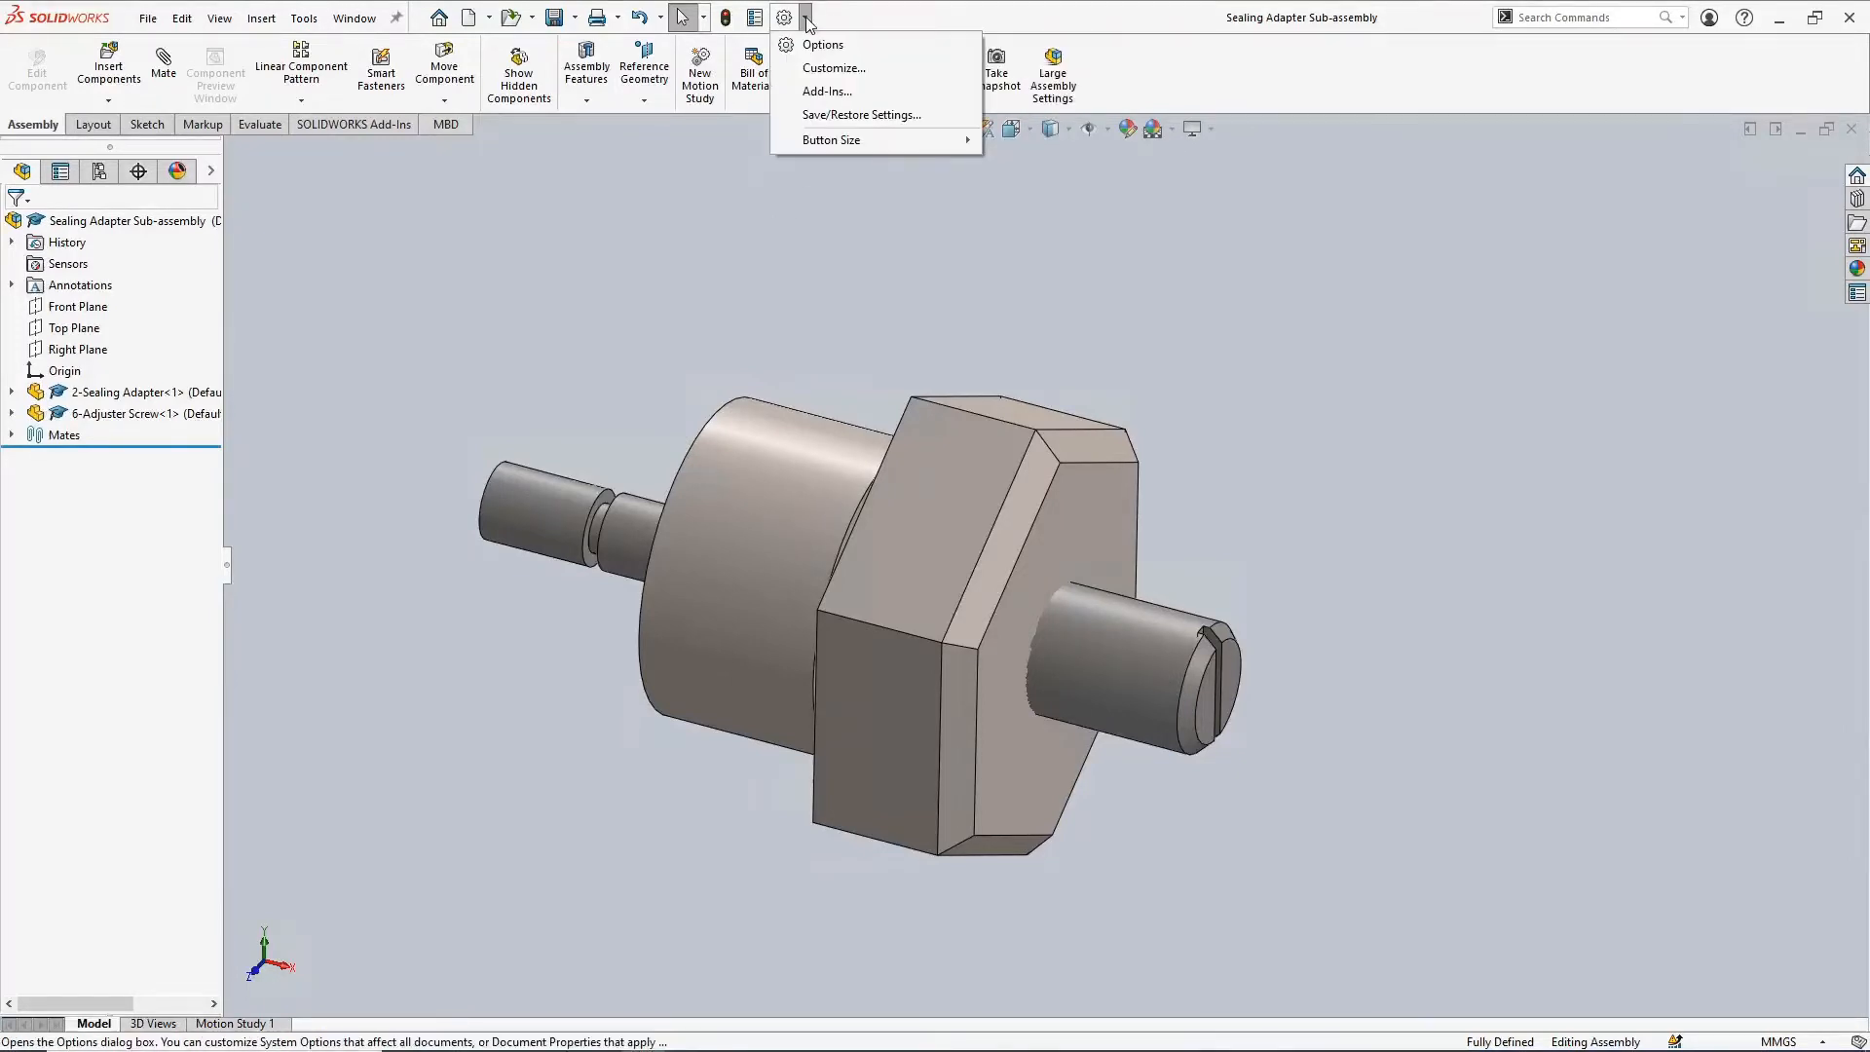
click(837, 91)
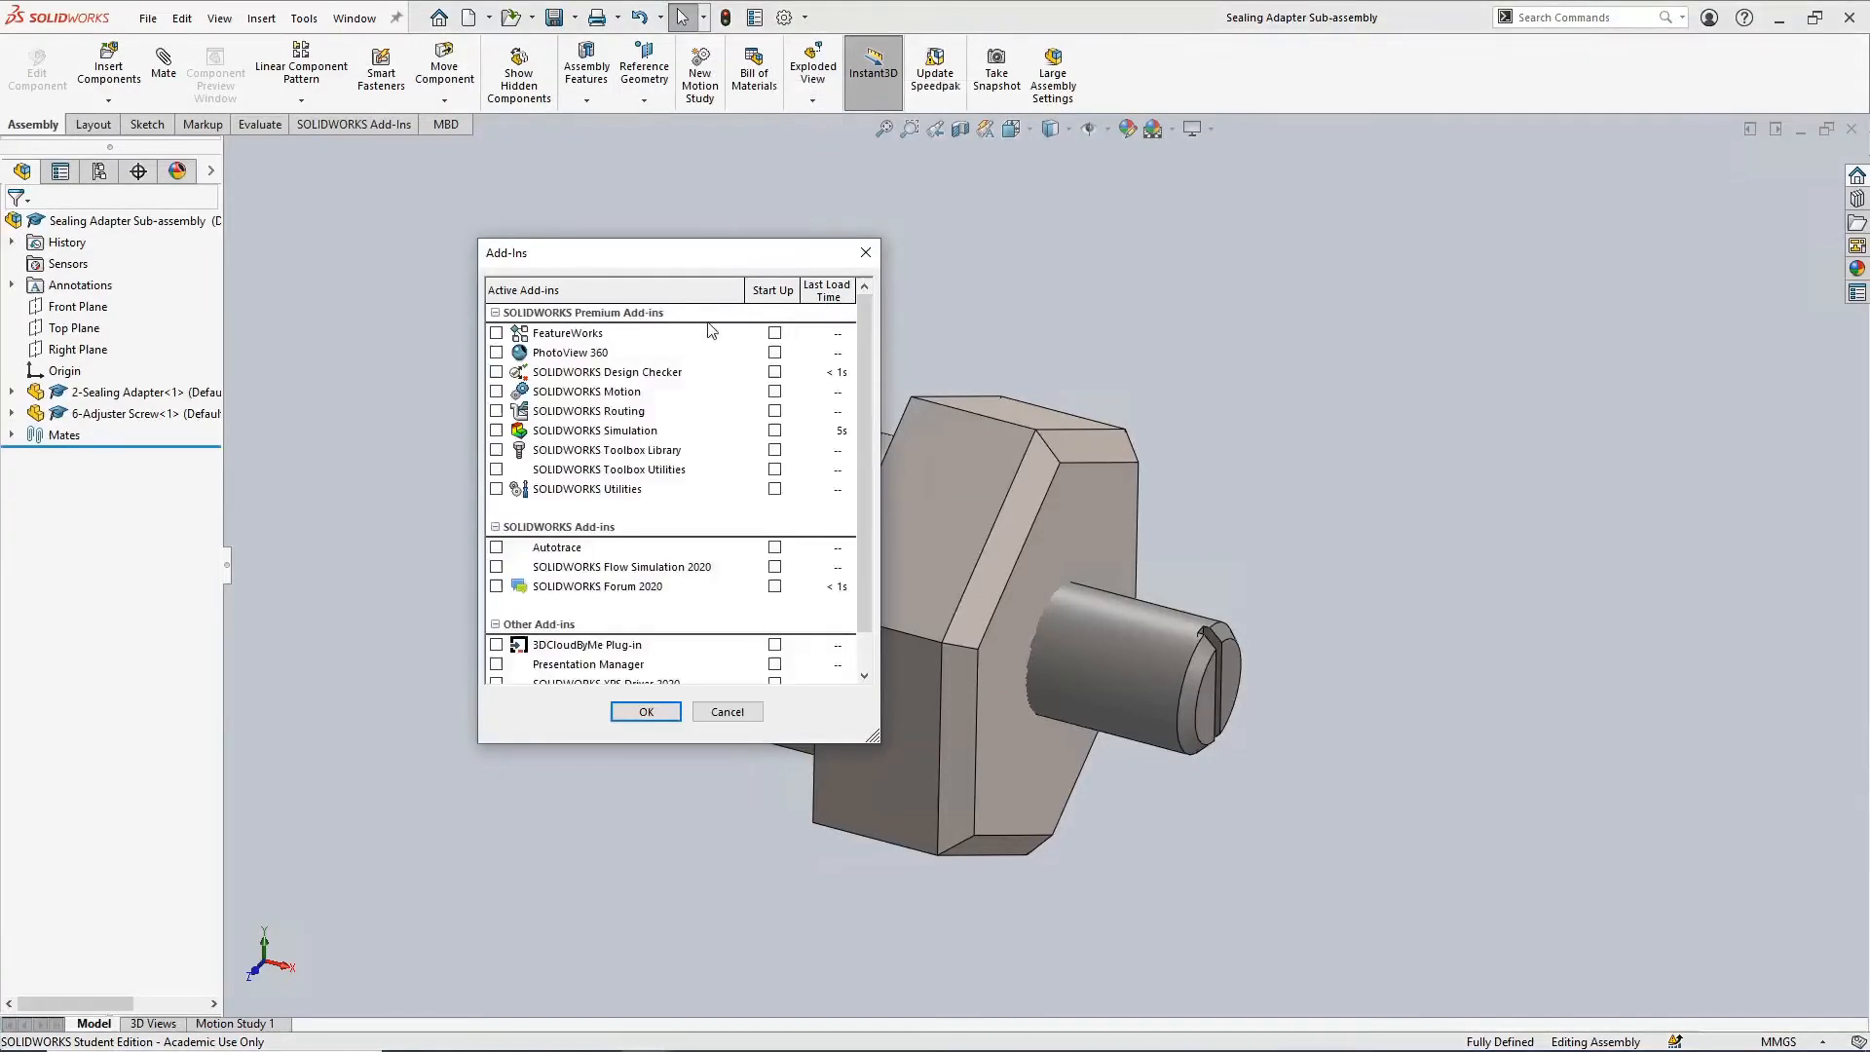
drag(865, 371, 893, 335)
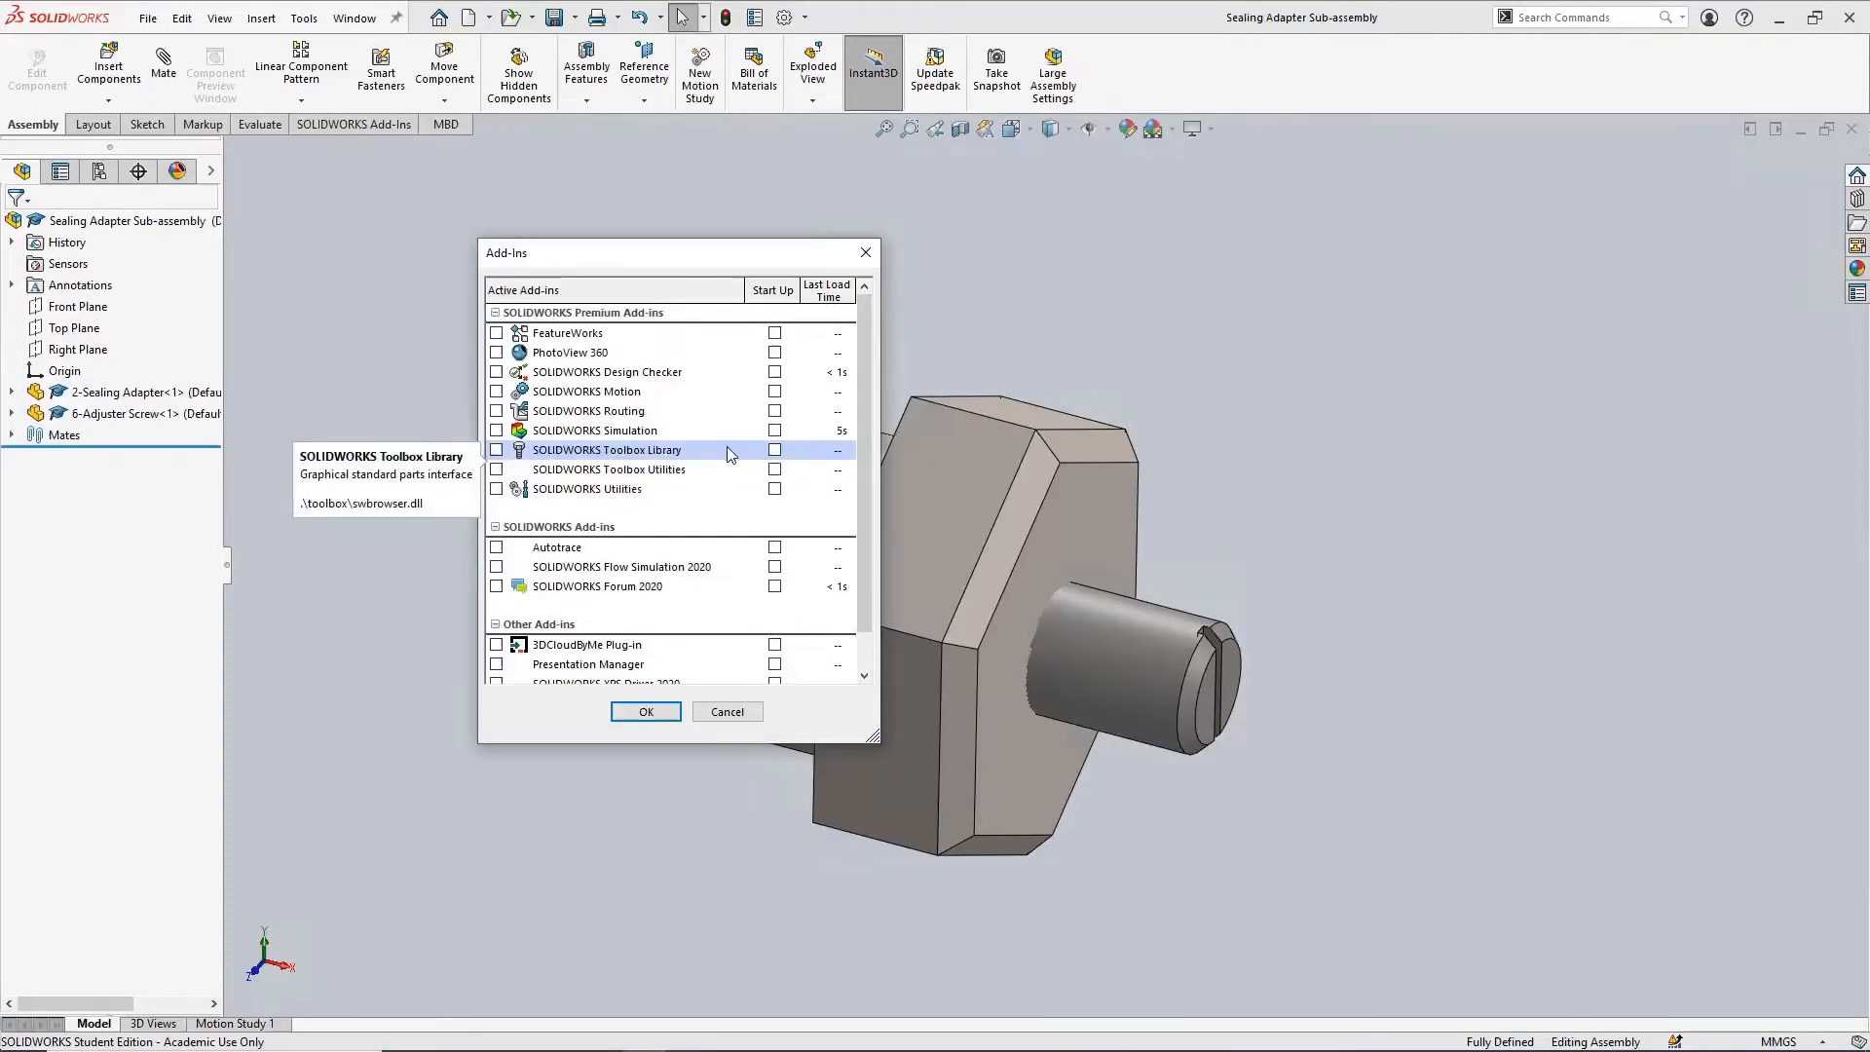
click(497, 451)
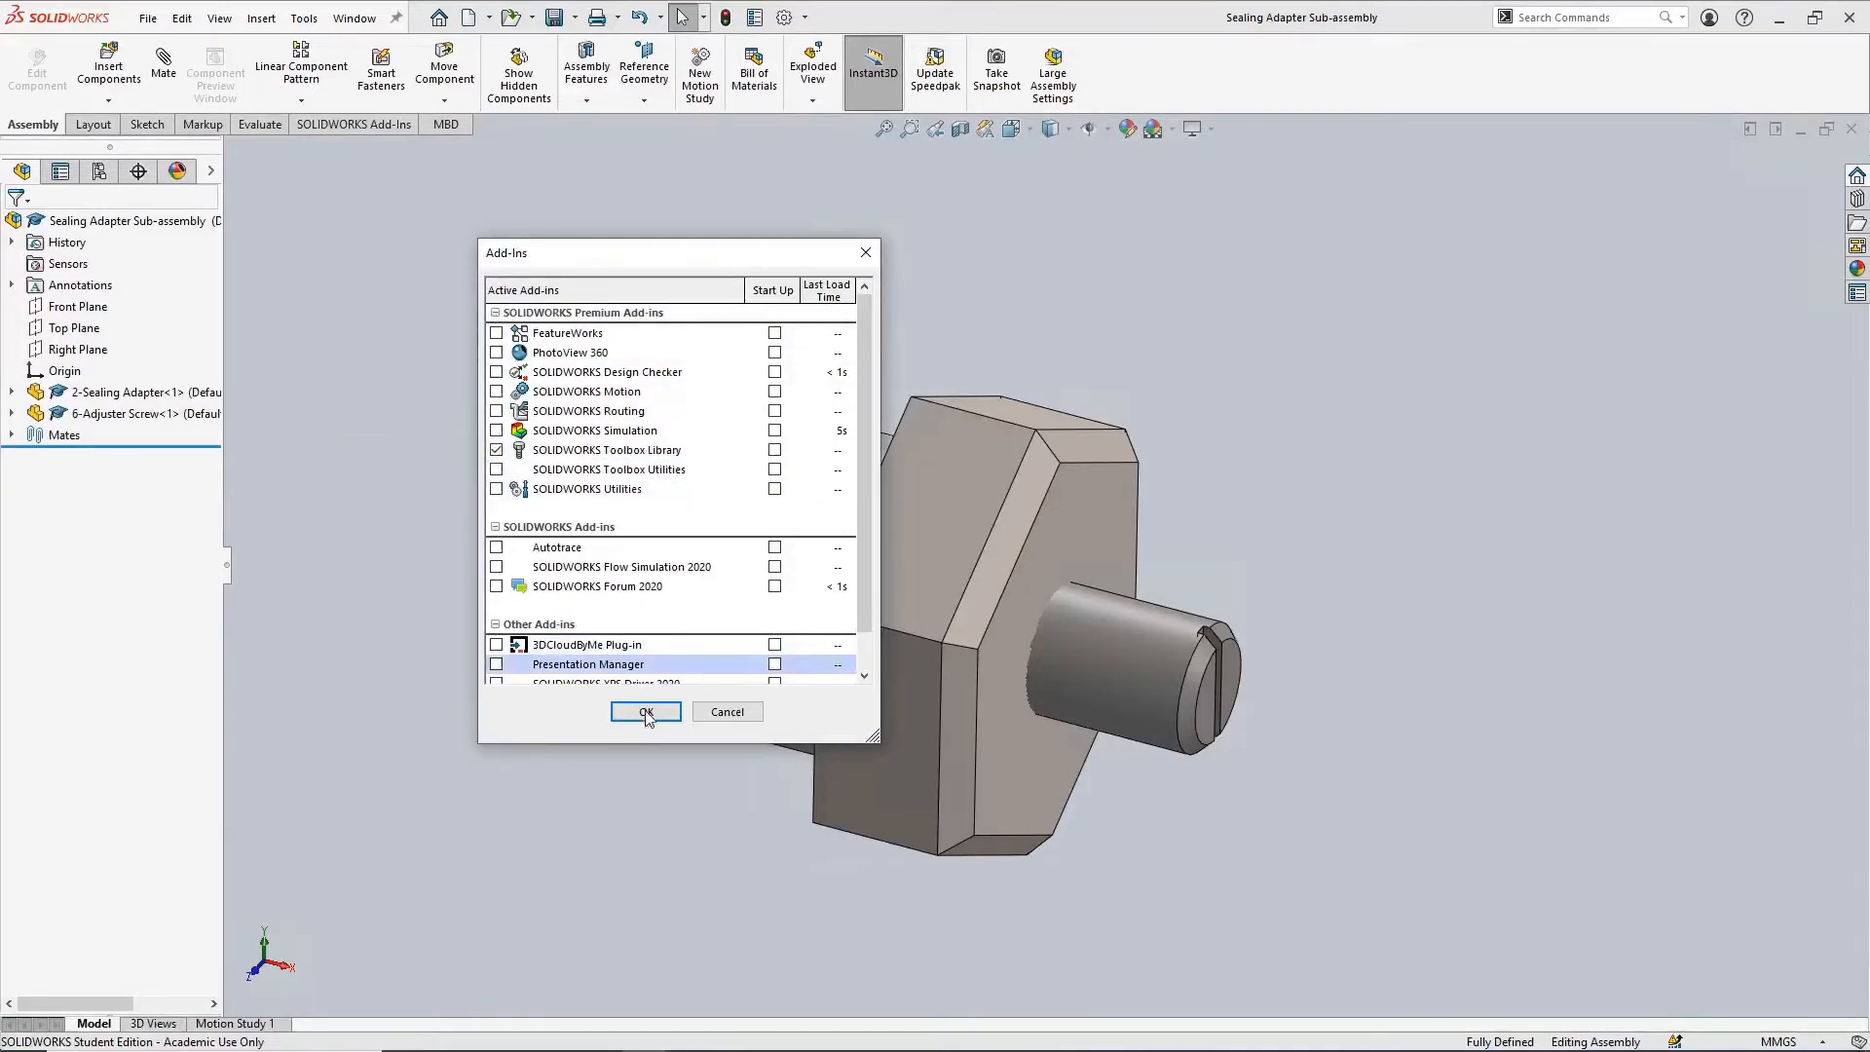
click(647, 713)
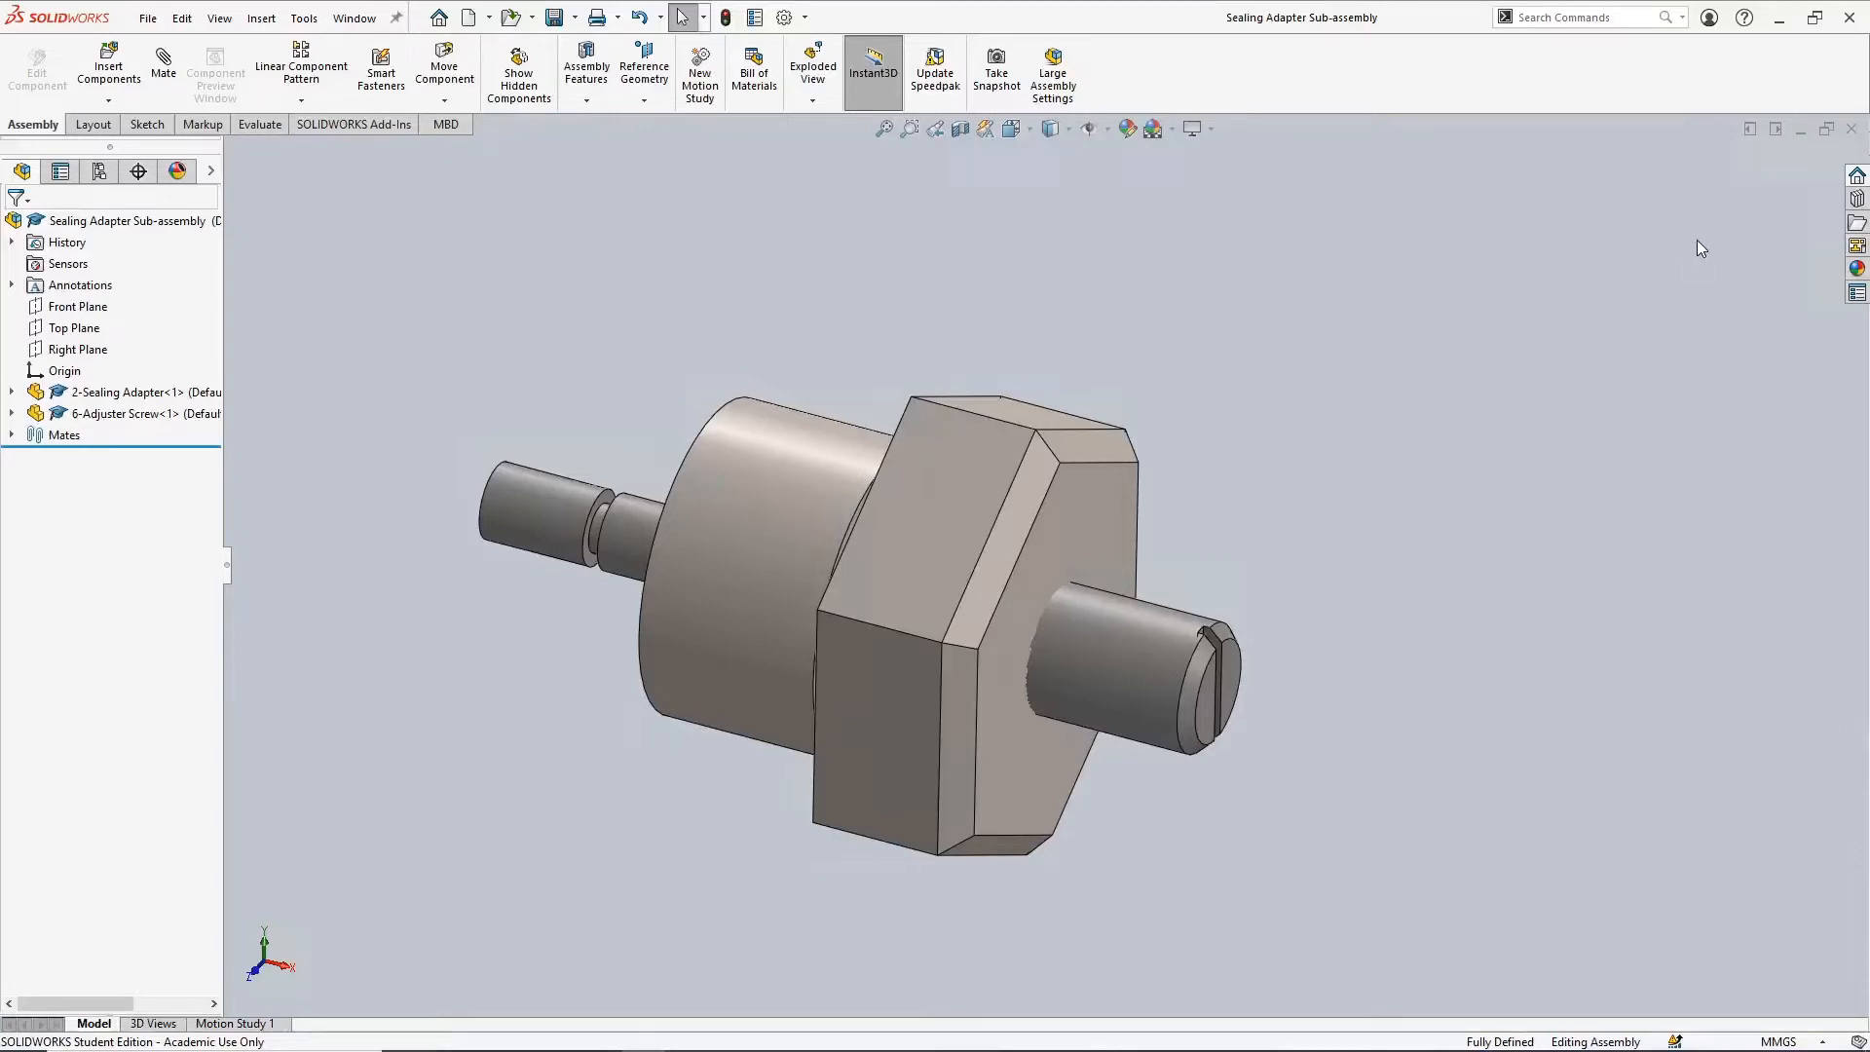
Pin the task pane open and display the Toolbox standards in the Design Library
click(1858, 177)
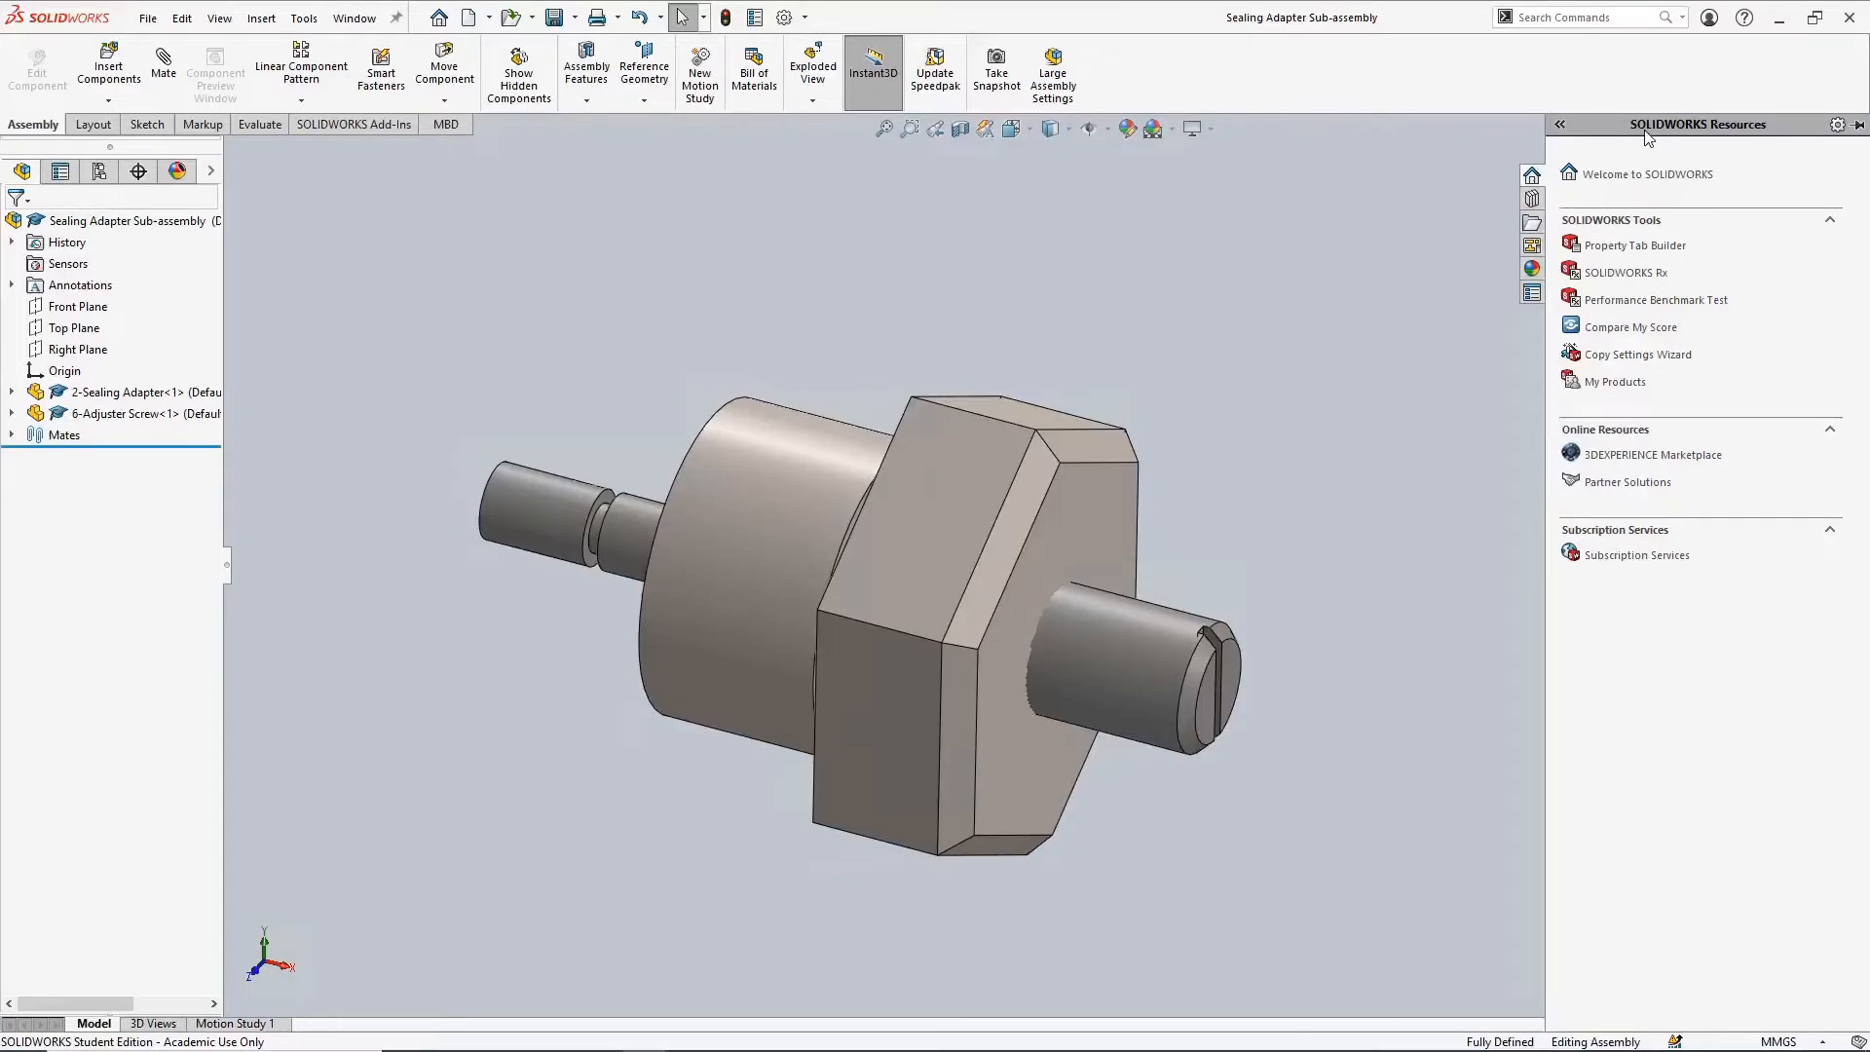
click(1858, 125)
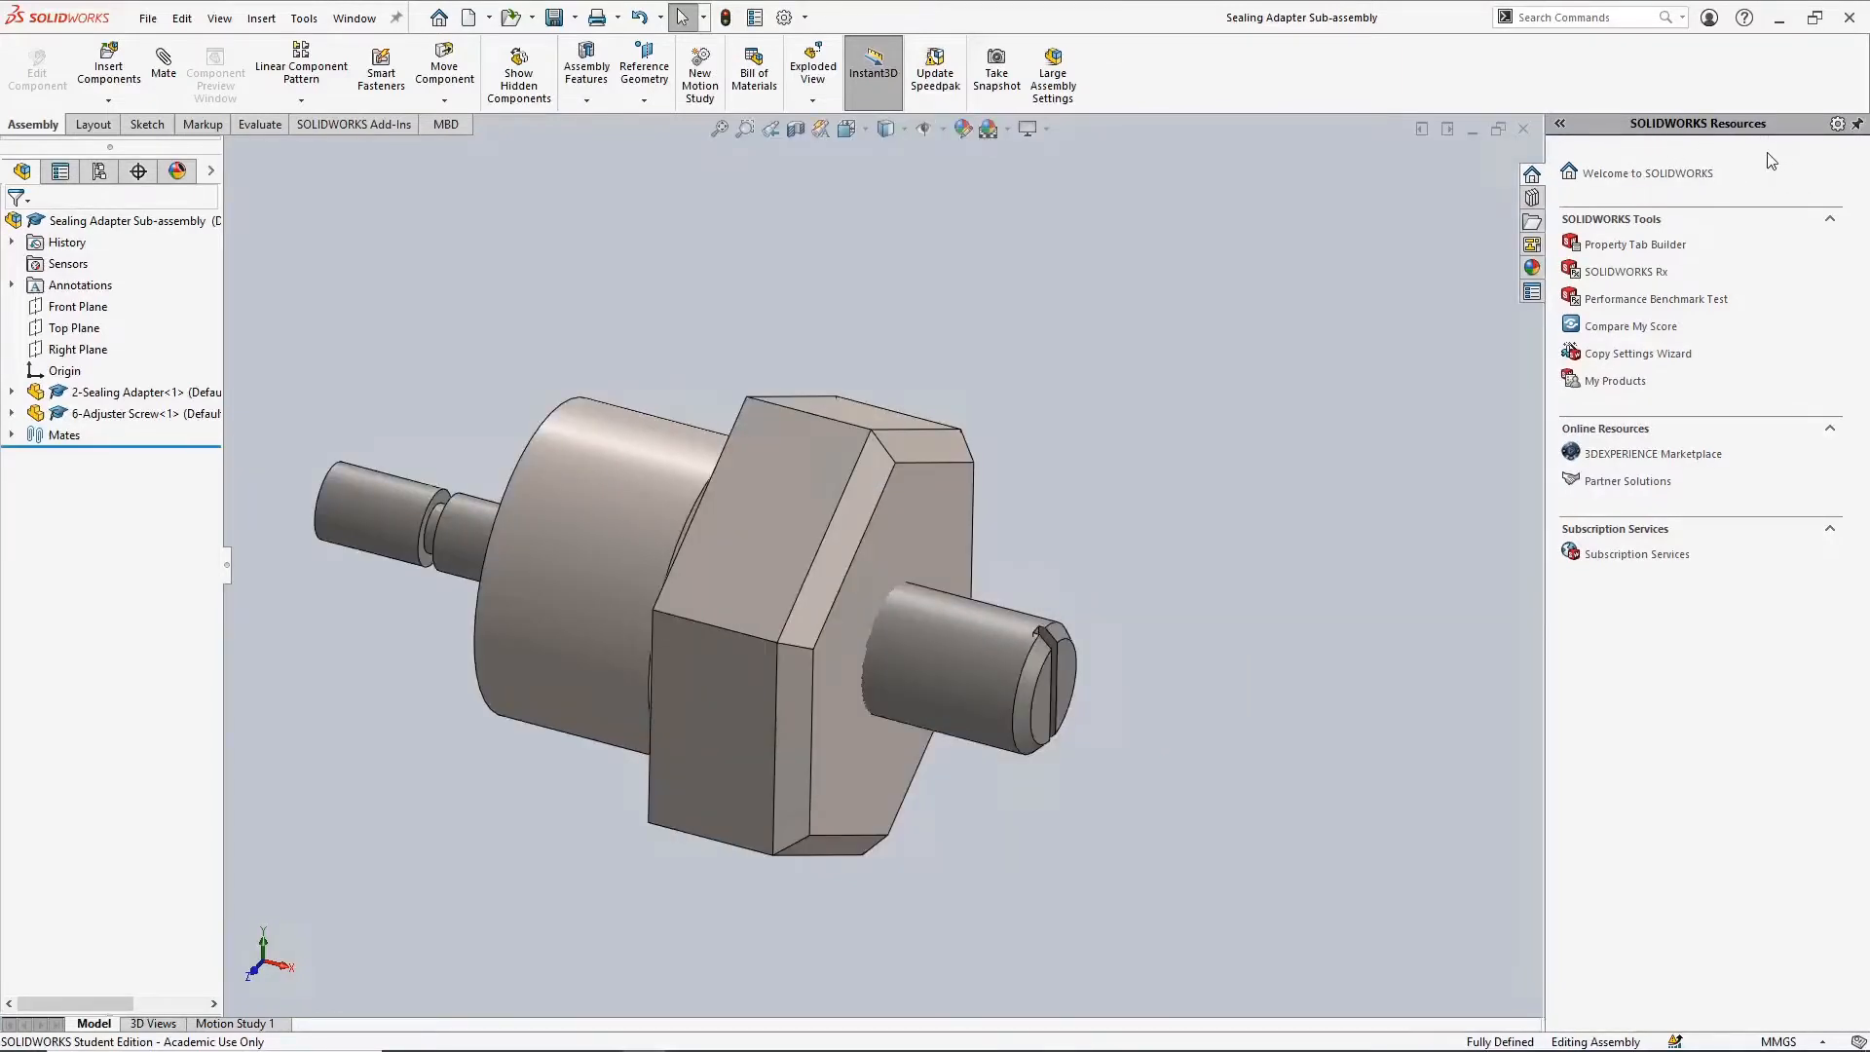
click(1534, 198)
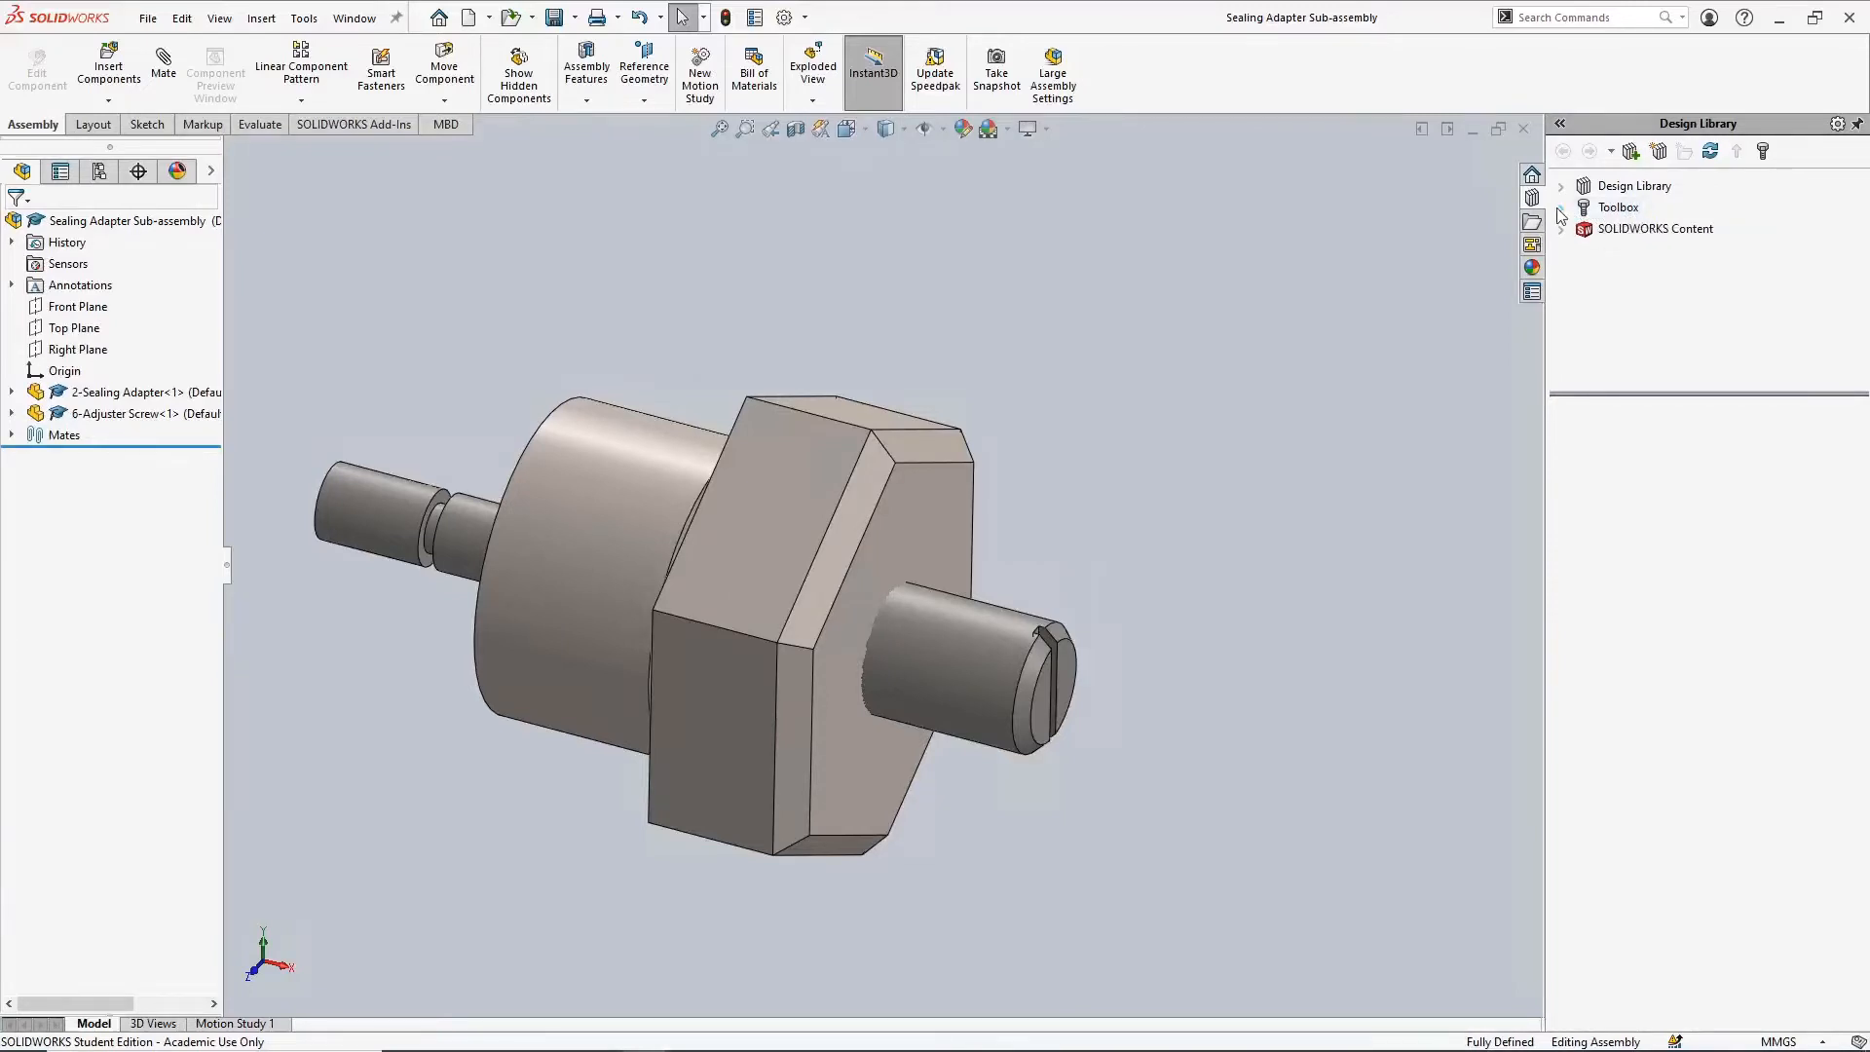
click(1619, 209)
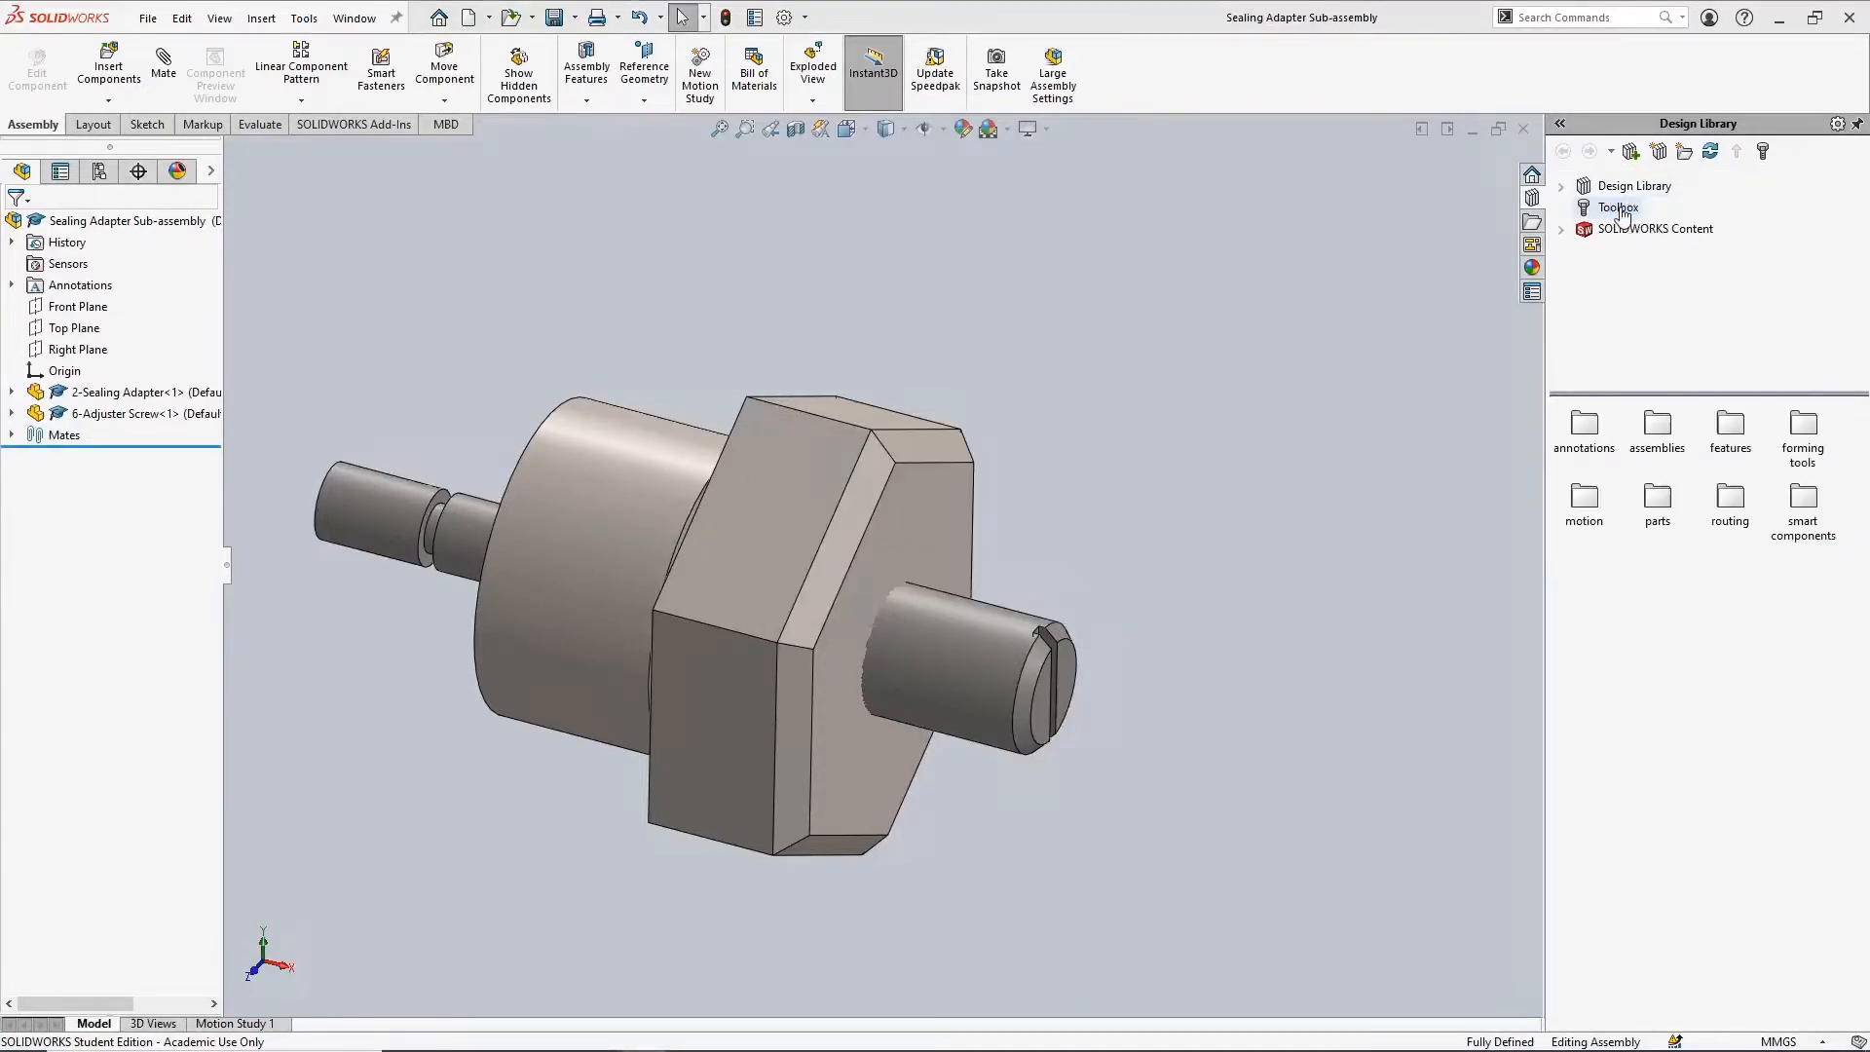
double_click(1620, 210)
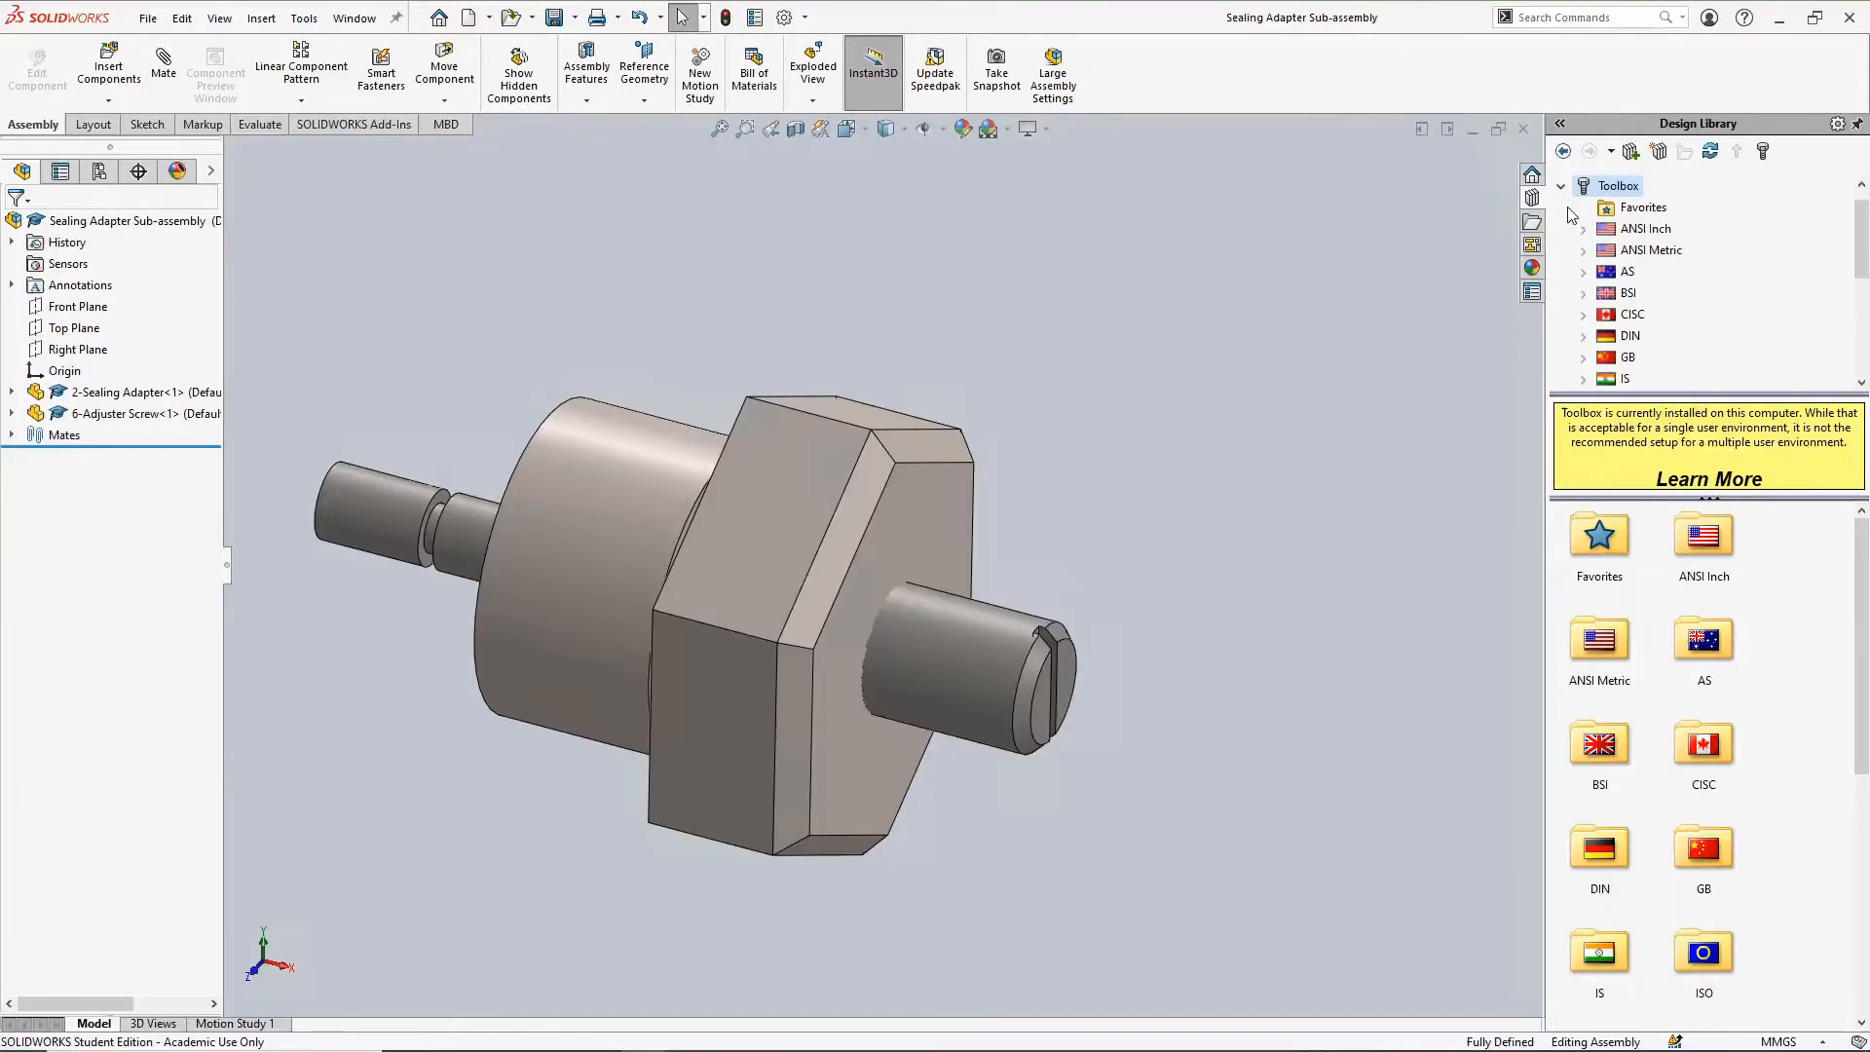
Browse the Toolbox to the external retaining rings of the BSI standard
scroll(1637, 241, down, 1)
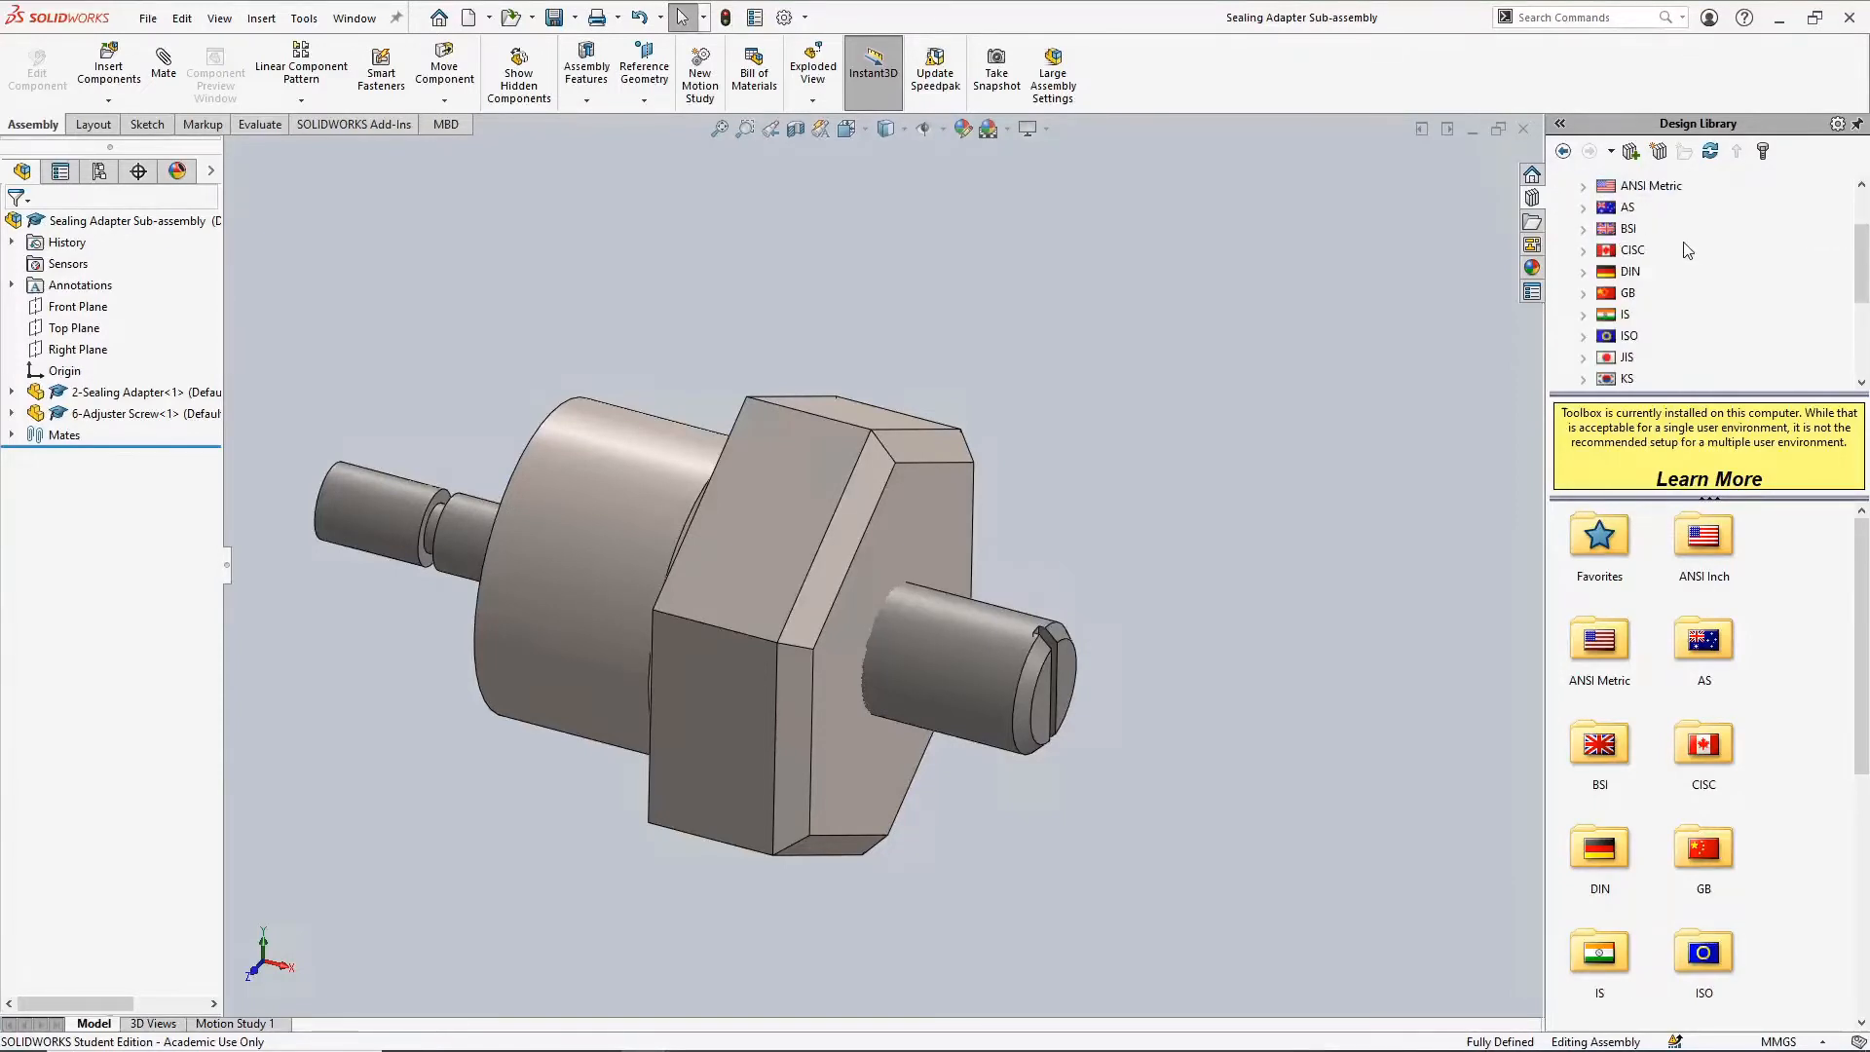
click(1628, 230)
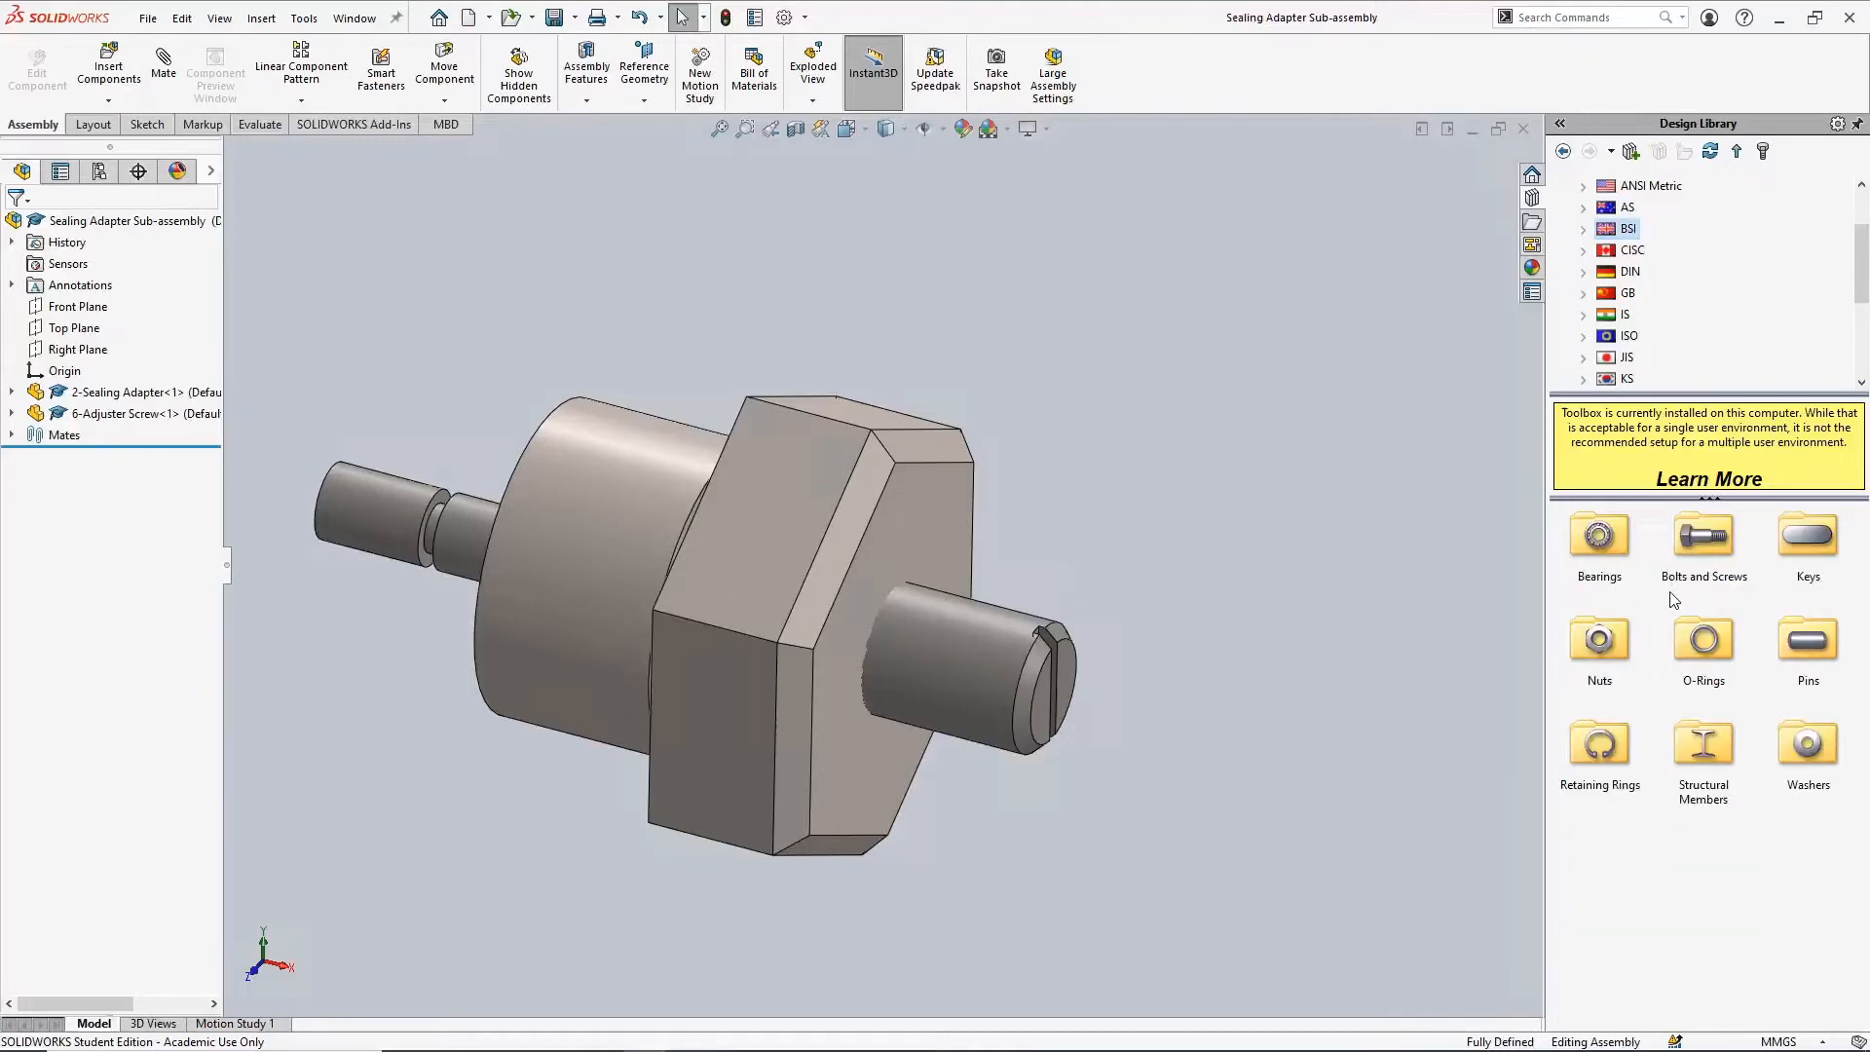
double_click(1607, 752)
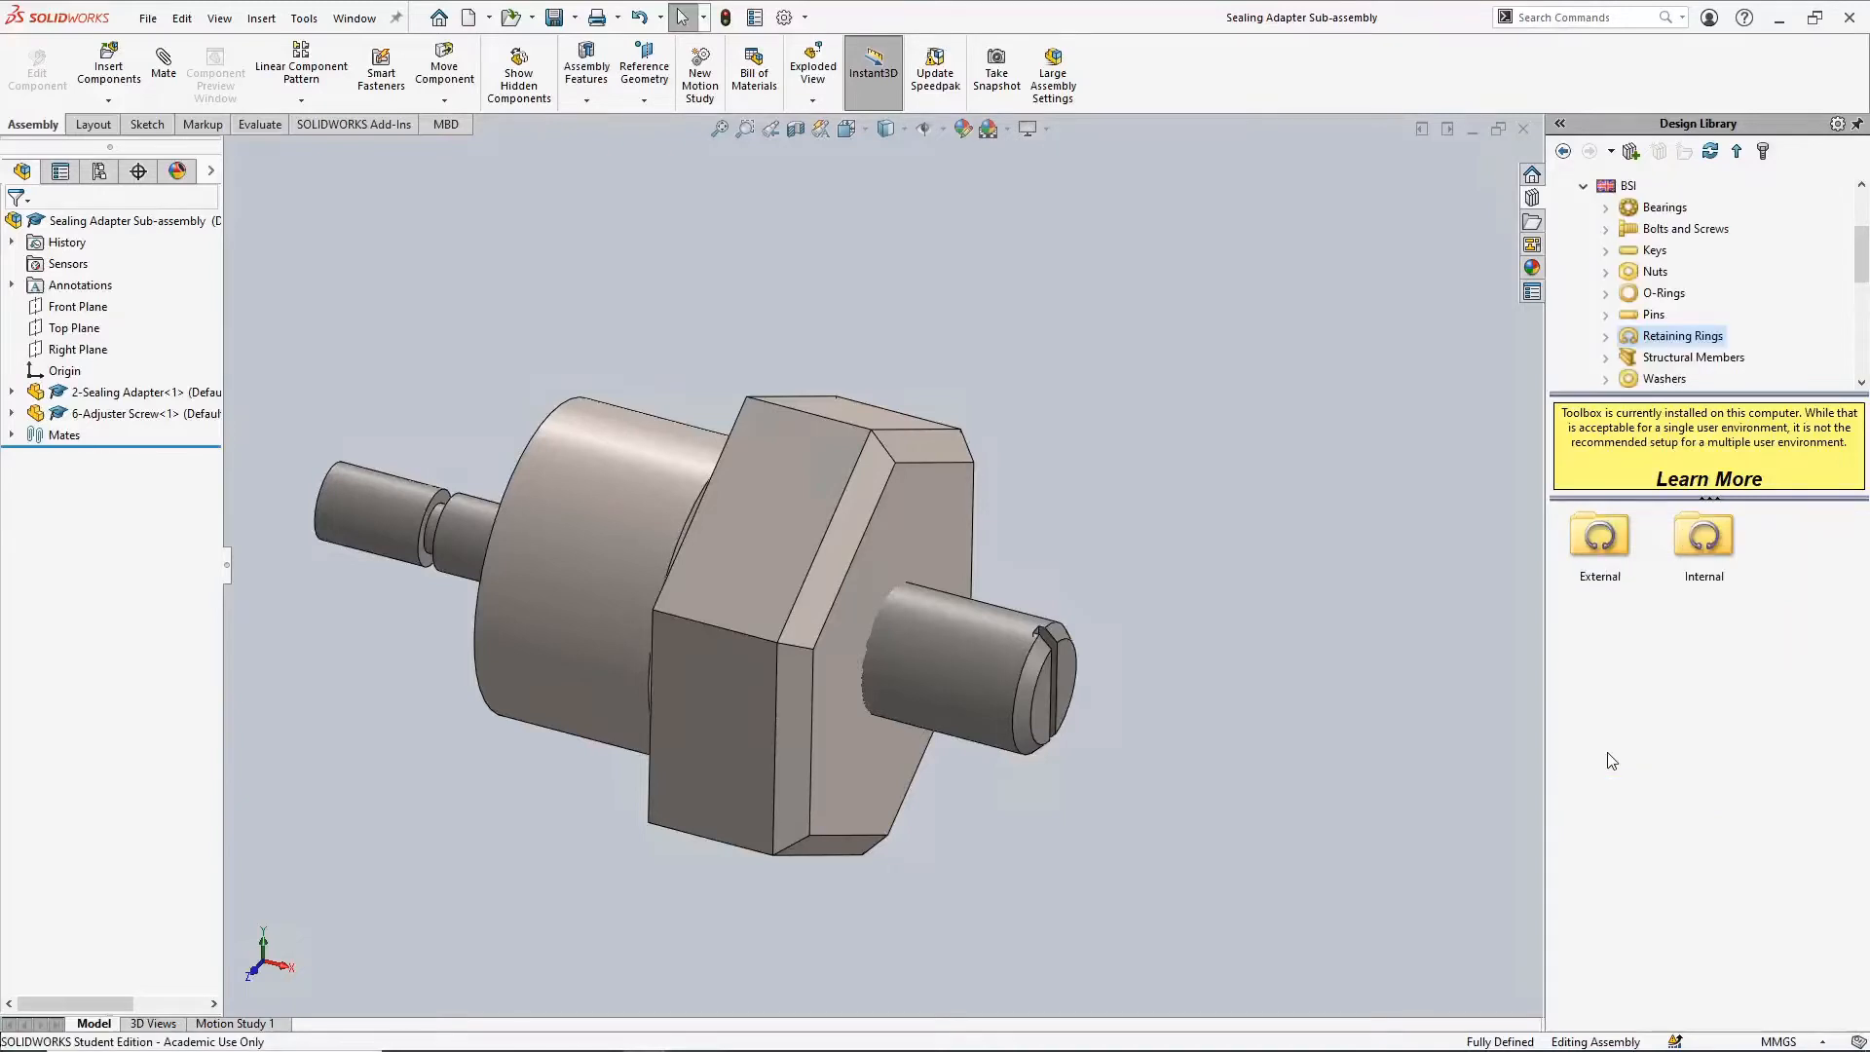
double_click(1598, 534)
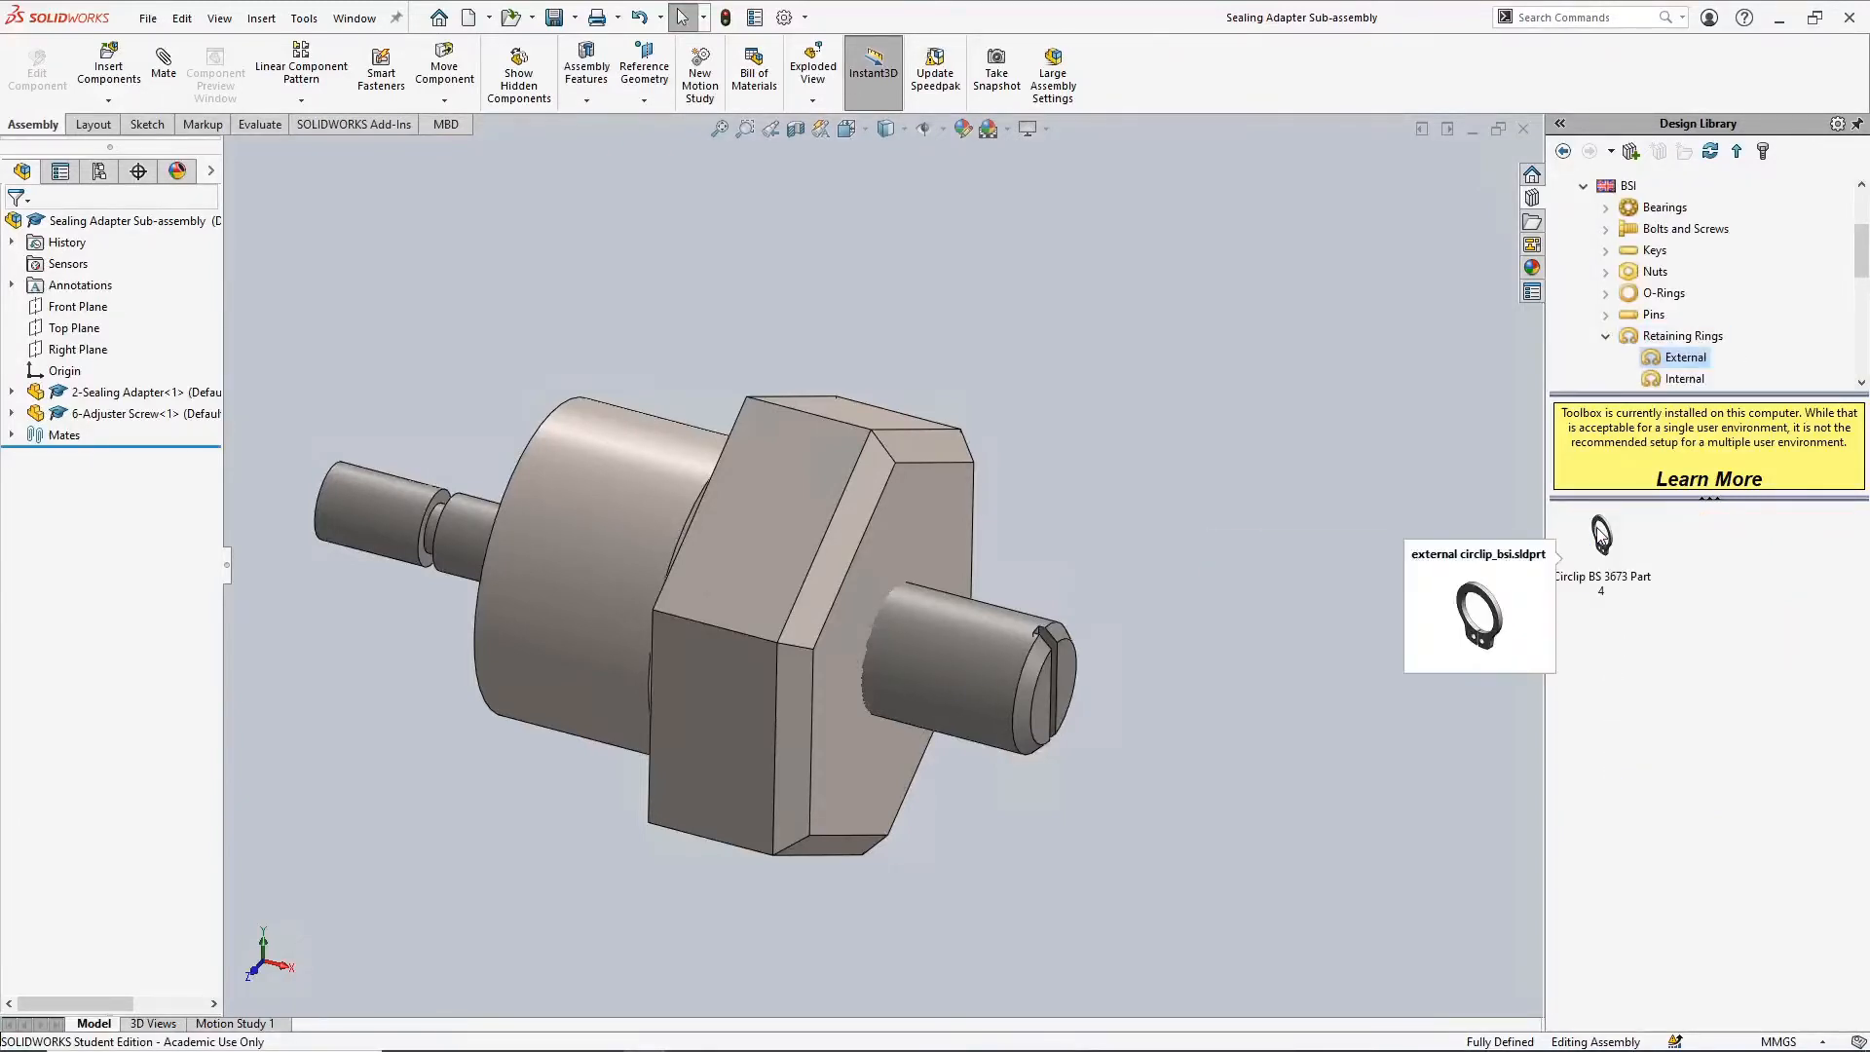
Insert the external Circlip BS 3673 Part 4 into the groove of the adjuster screw
drag(1597, 528, 1090, 491)
ctrl+middle_drag(1091, 491, 1305, 524)
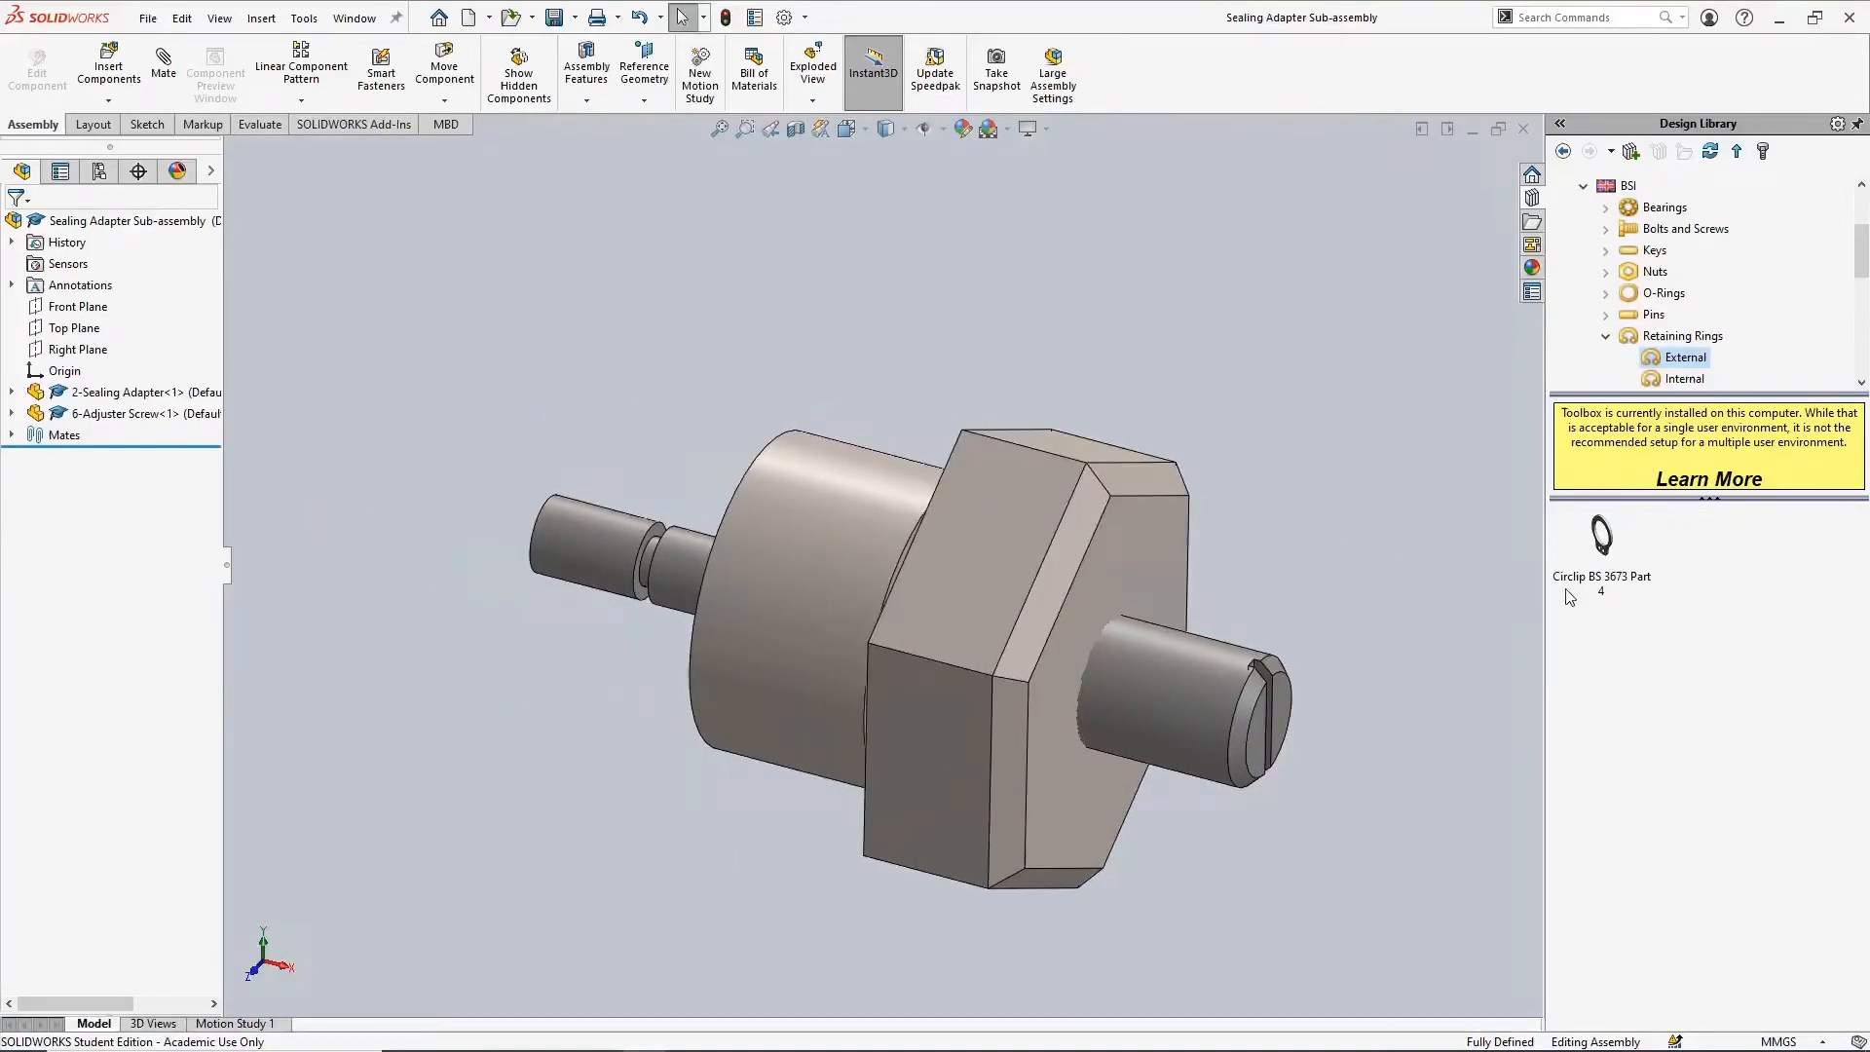
mouse_move(1601, 519)
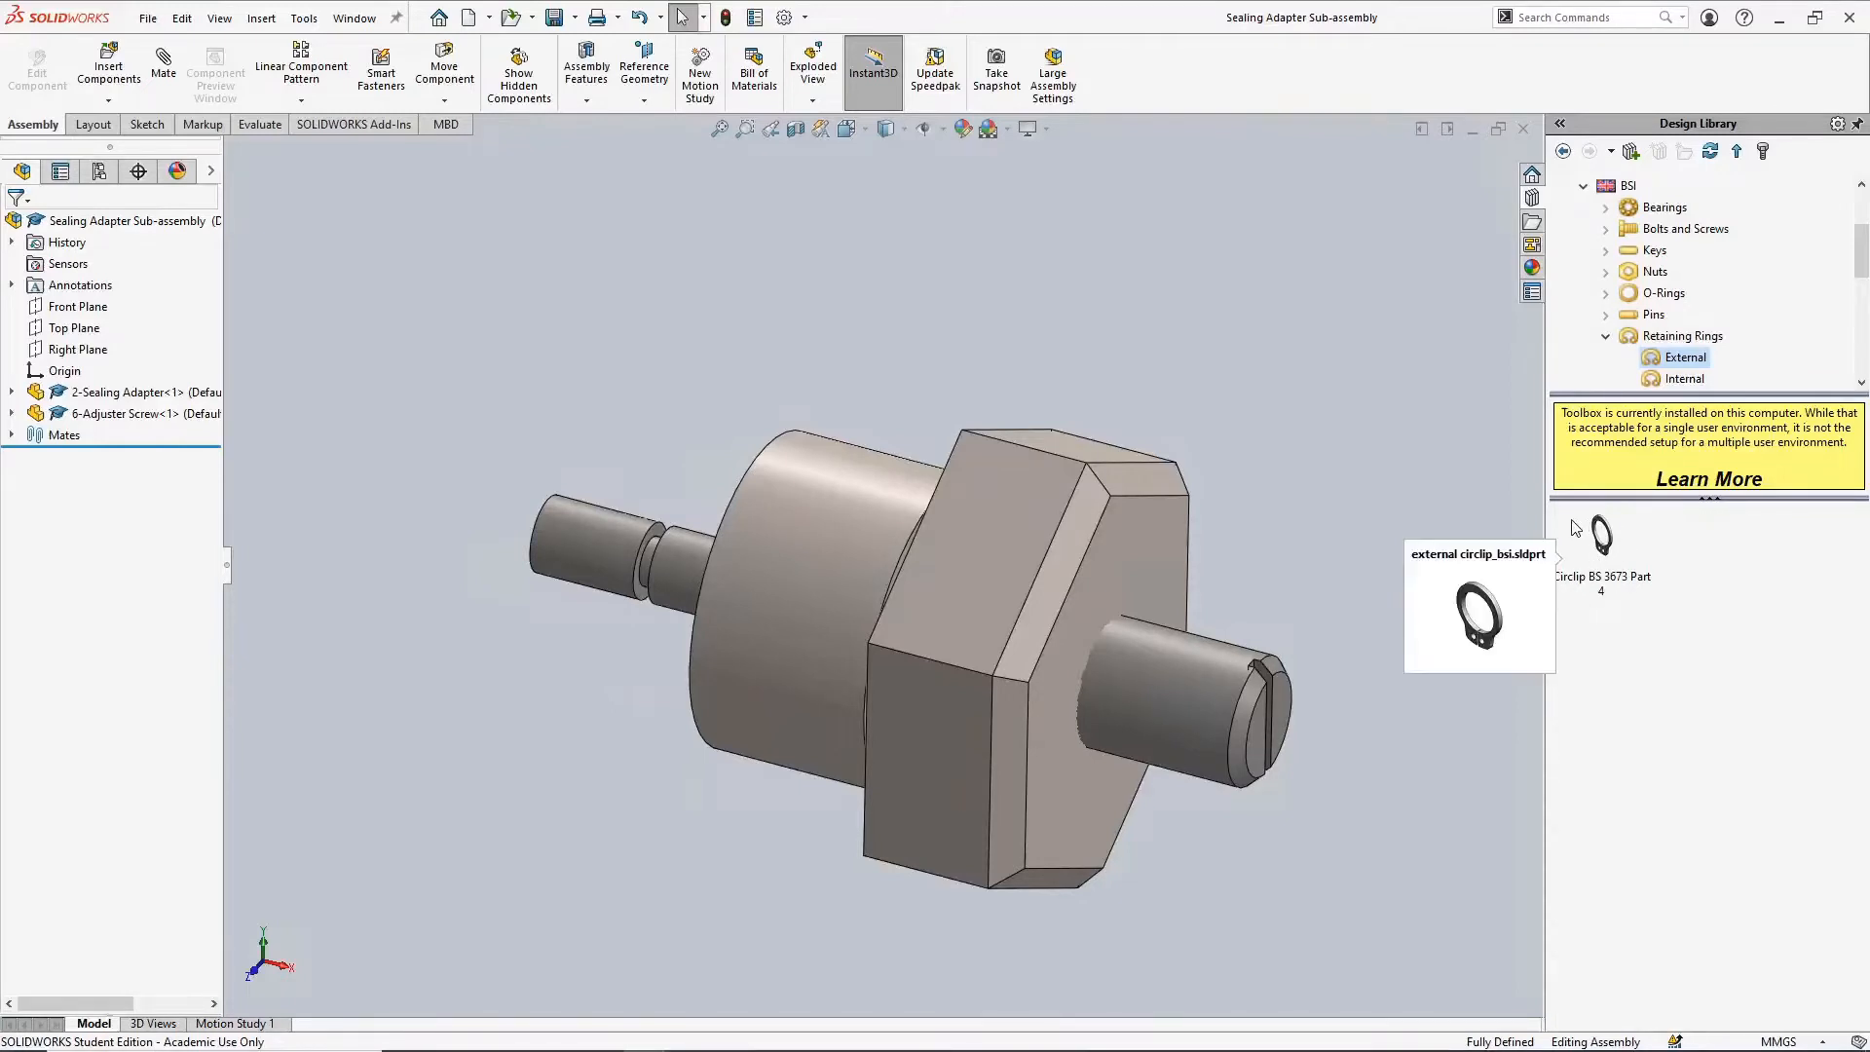
middle_drag(674, 417, 686, 606)
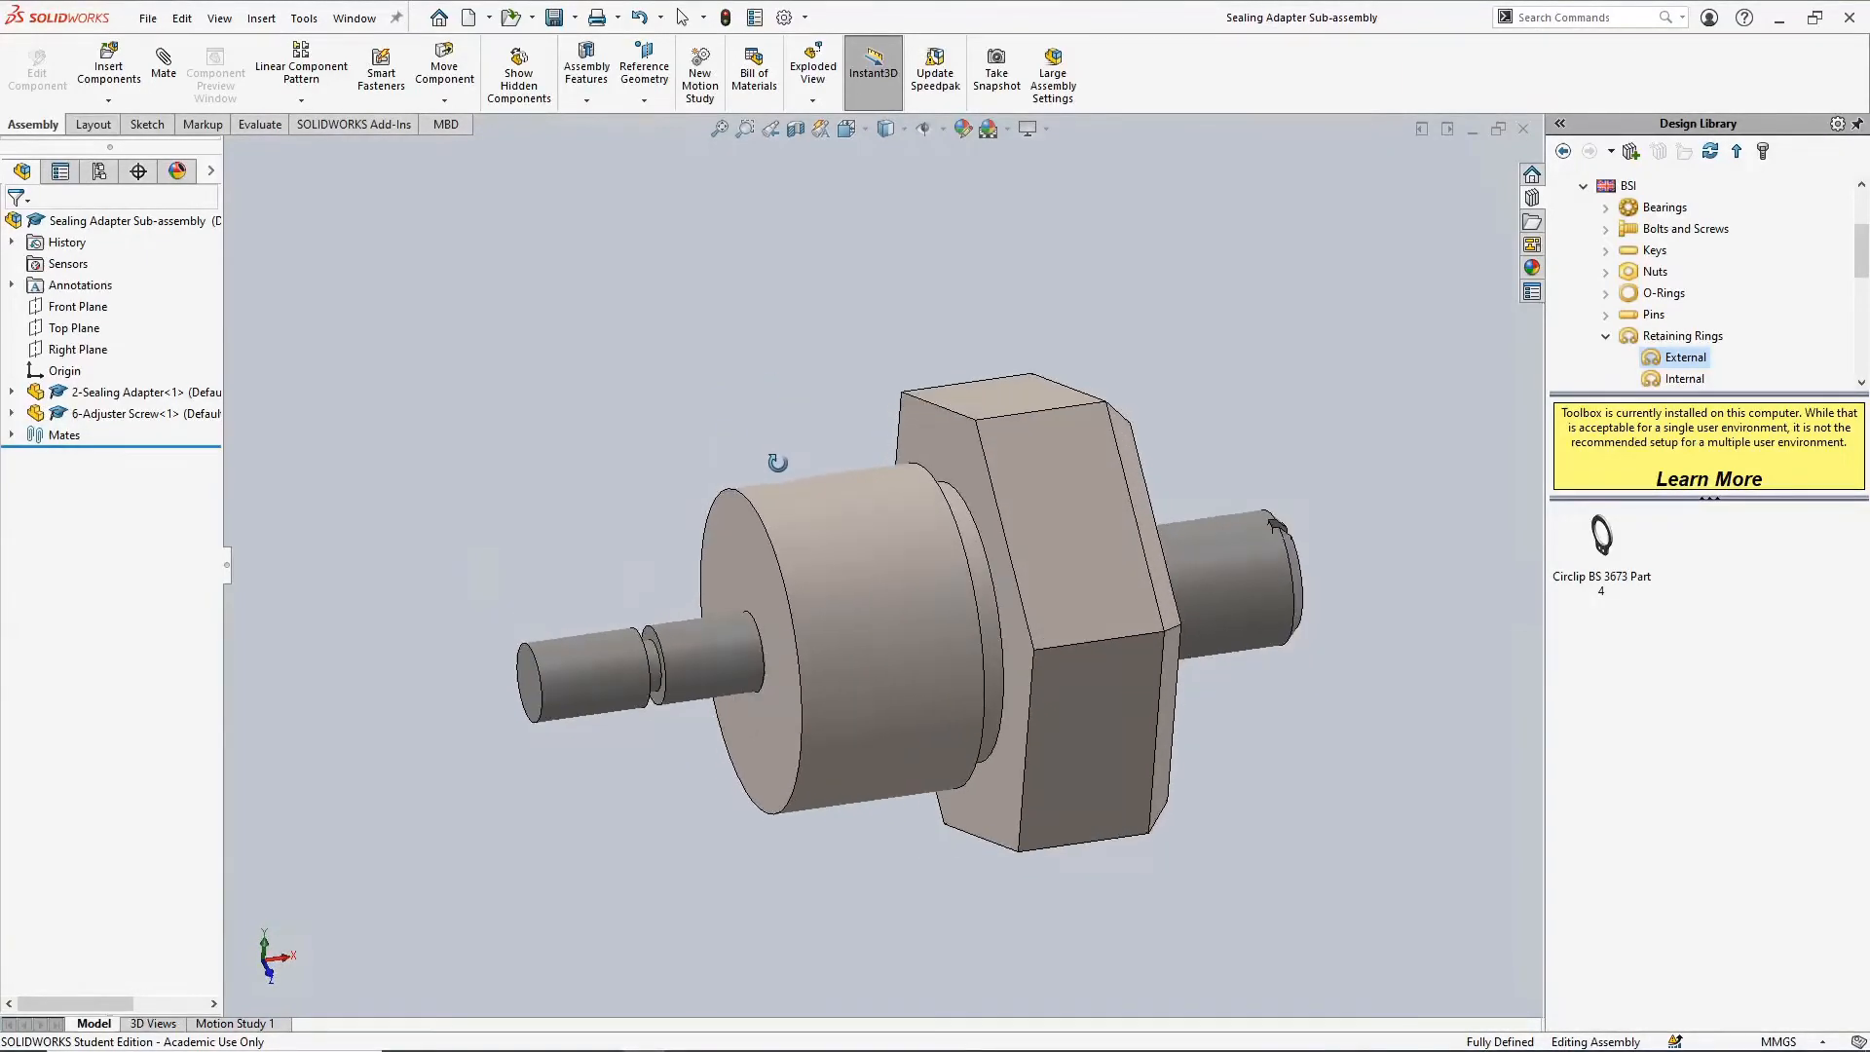
scroll(684, 615, down, 3)
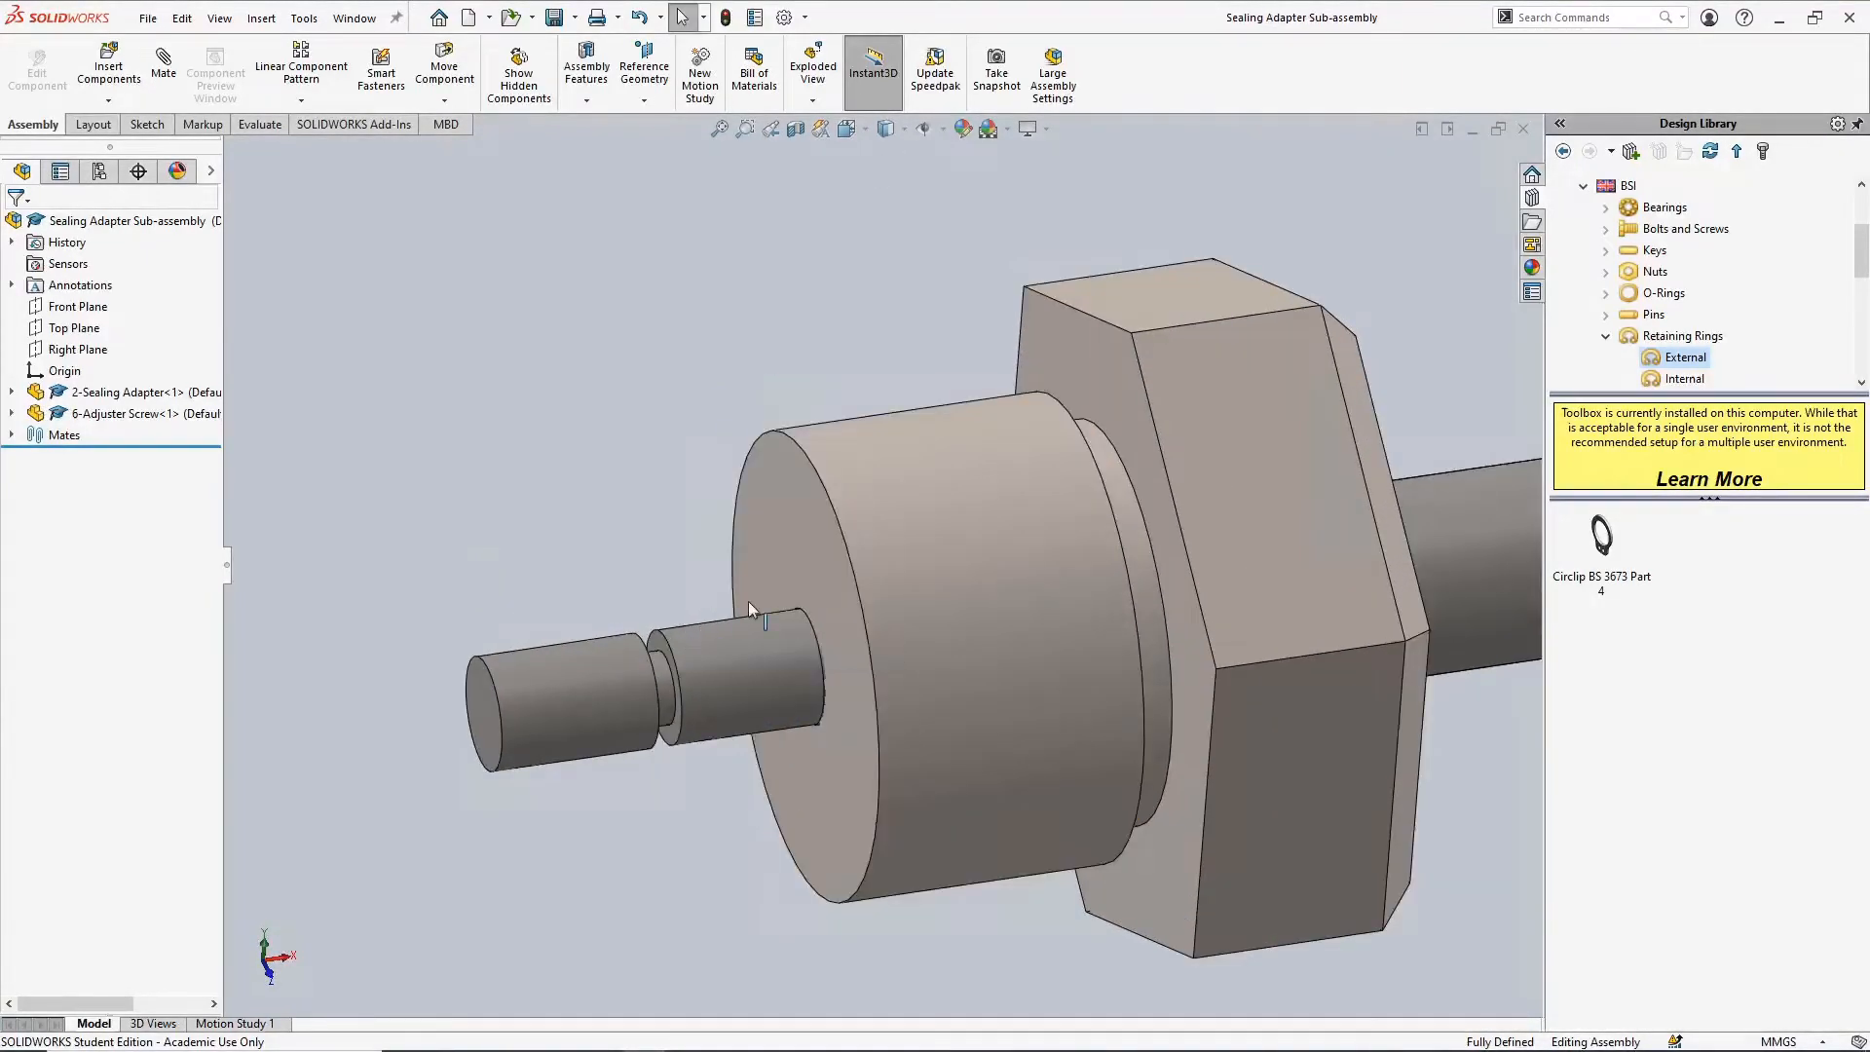
ctrl+middle_drag(753, 602, 916, 468)
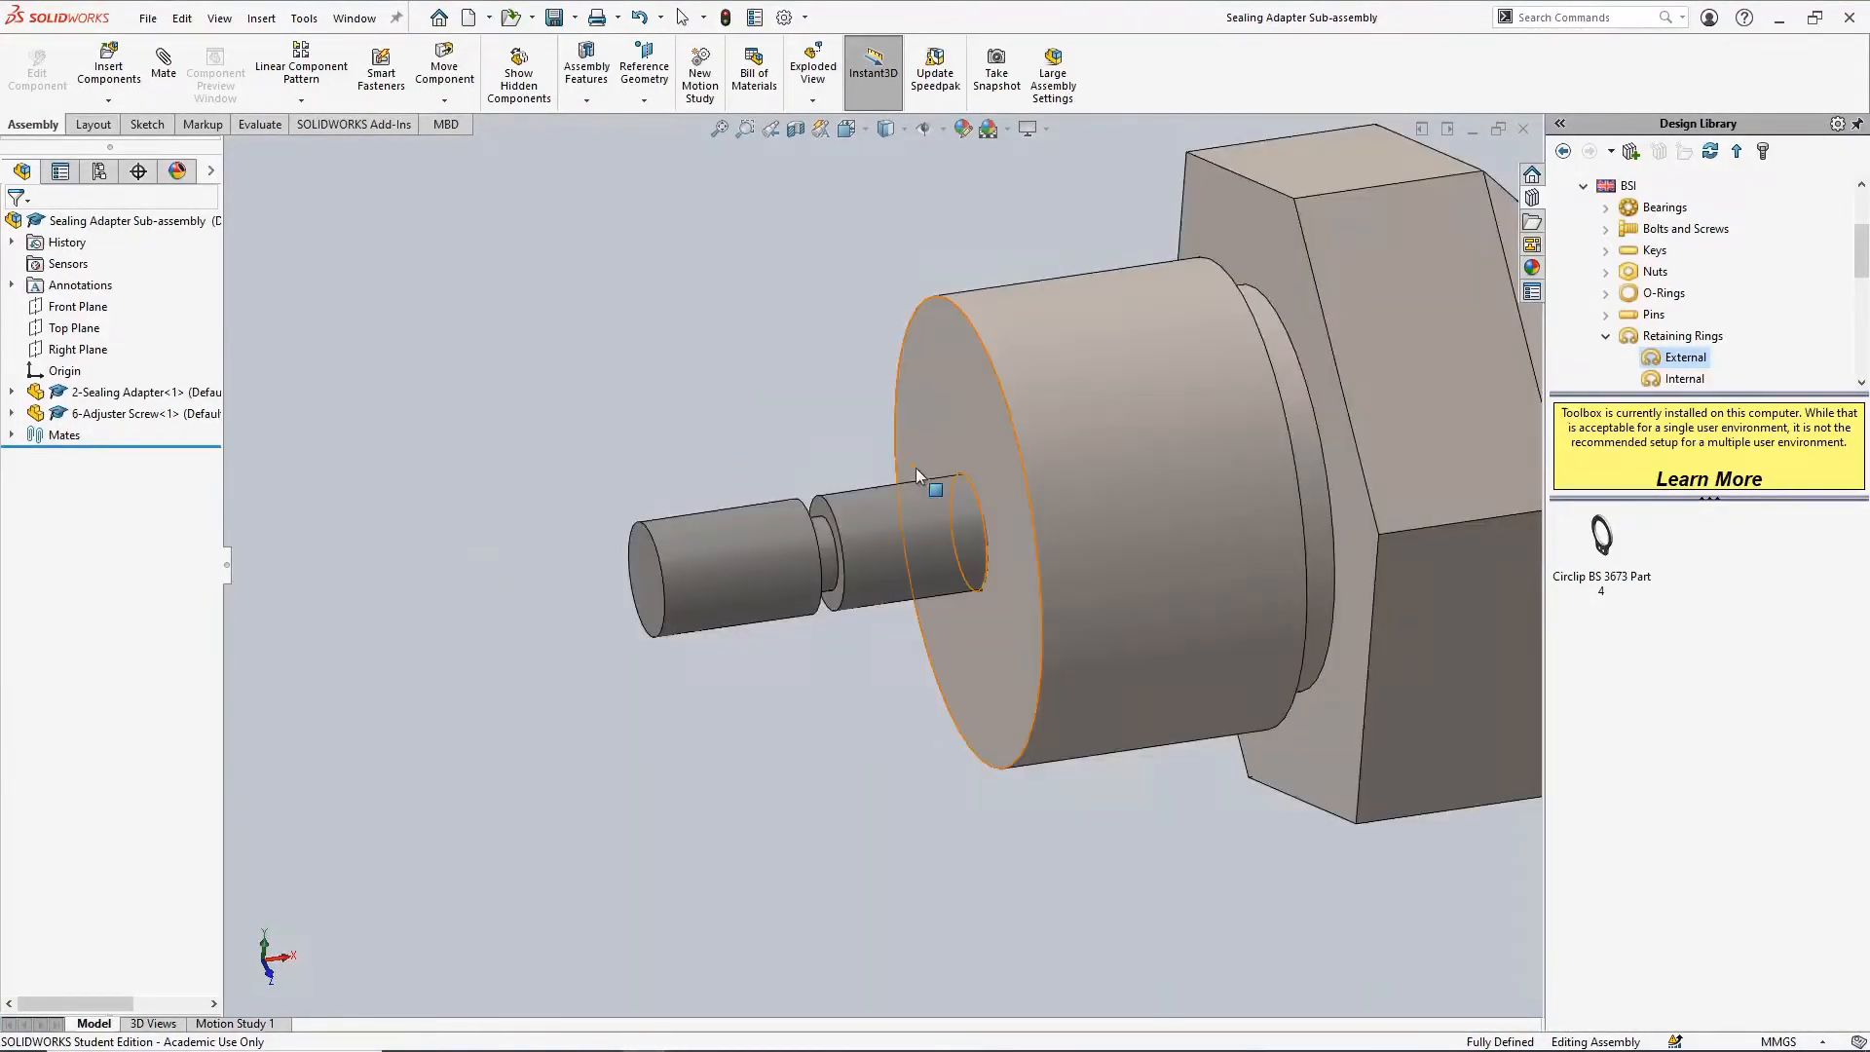
click(828, 554)
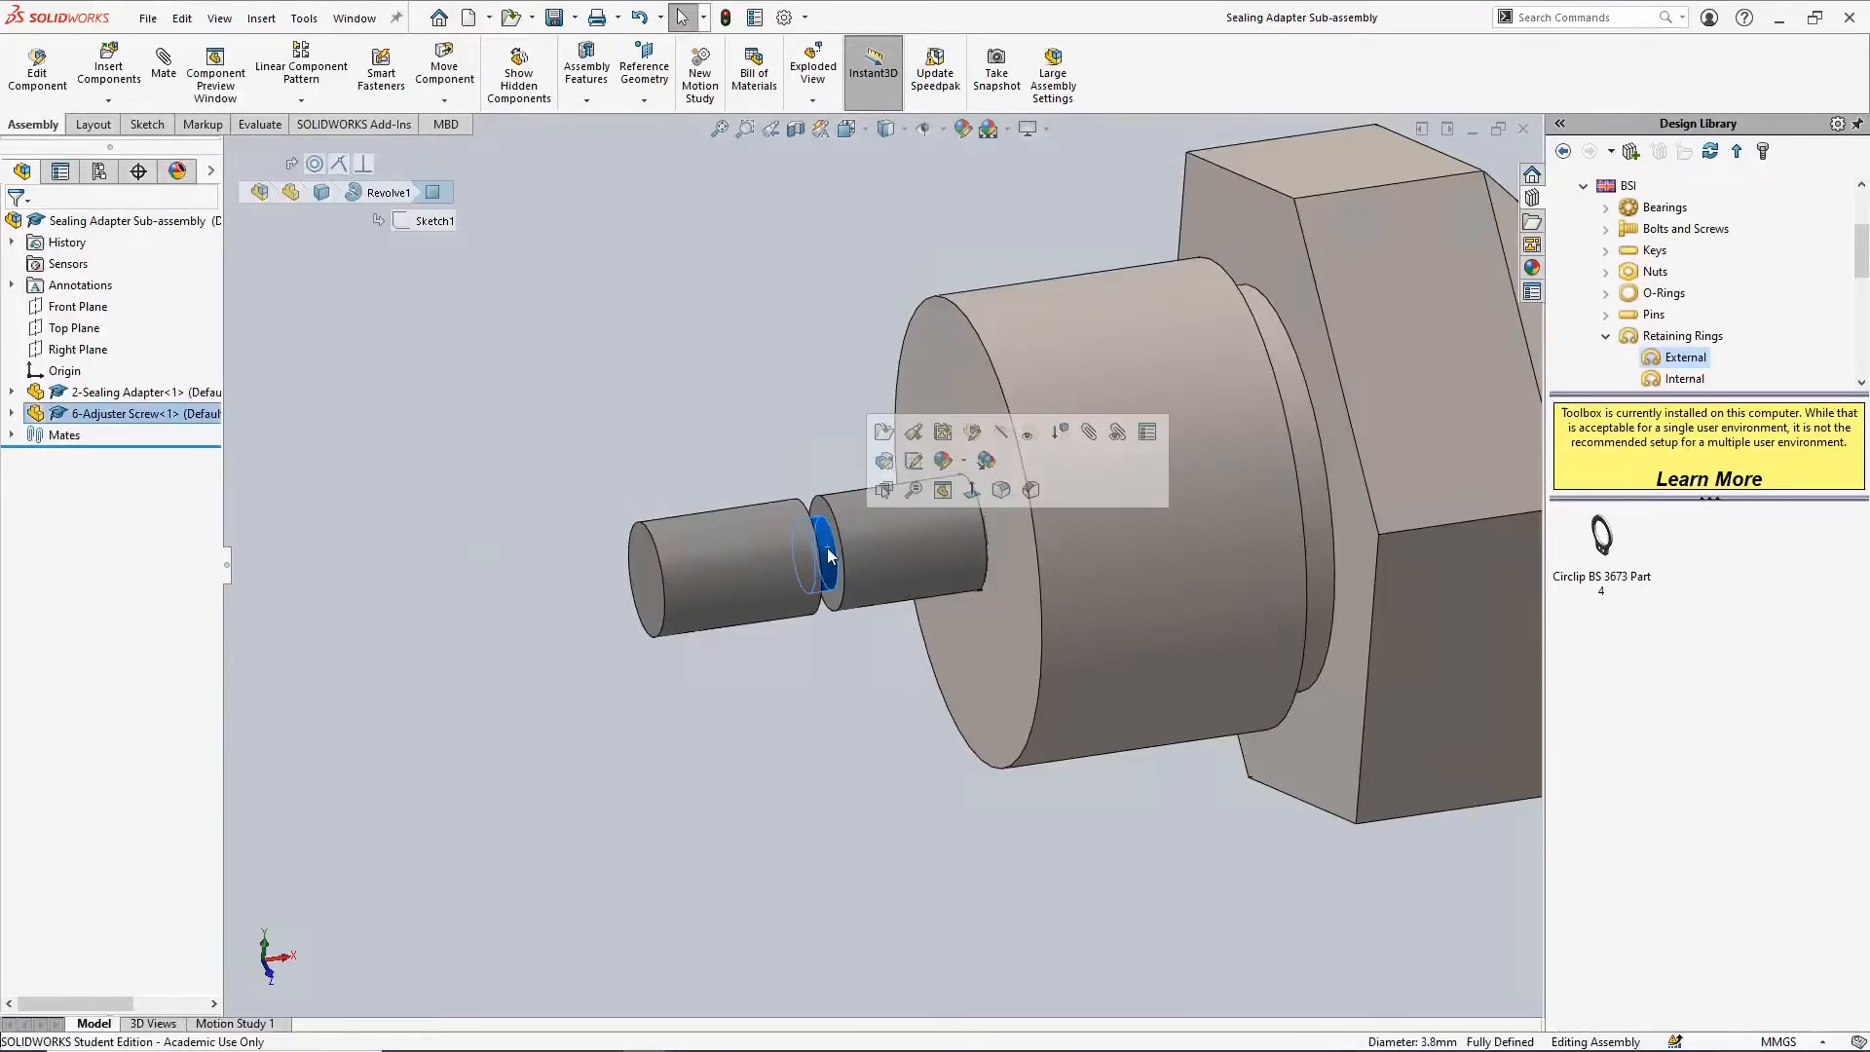
click(814, 348)
middle_drag(889, 356, 984, 411)
mouse_move(1609, 552)
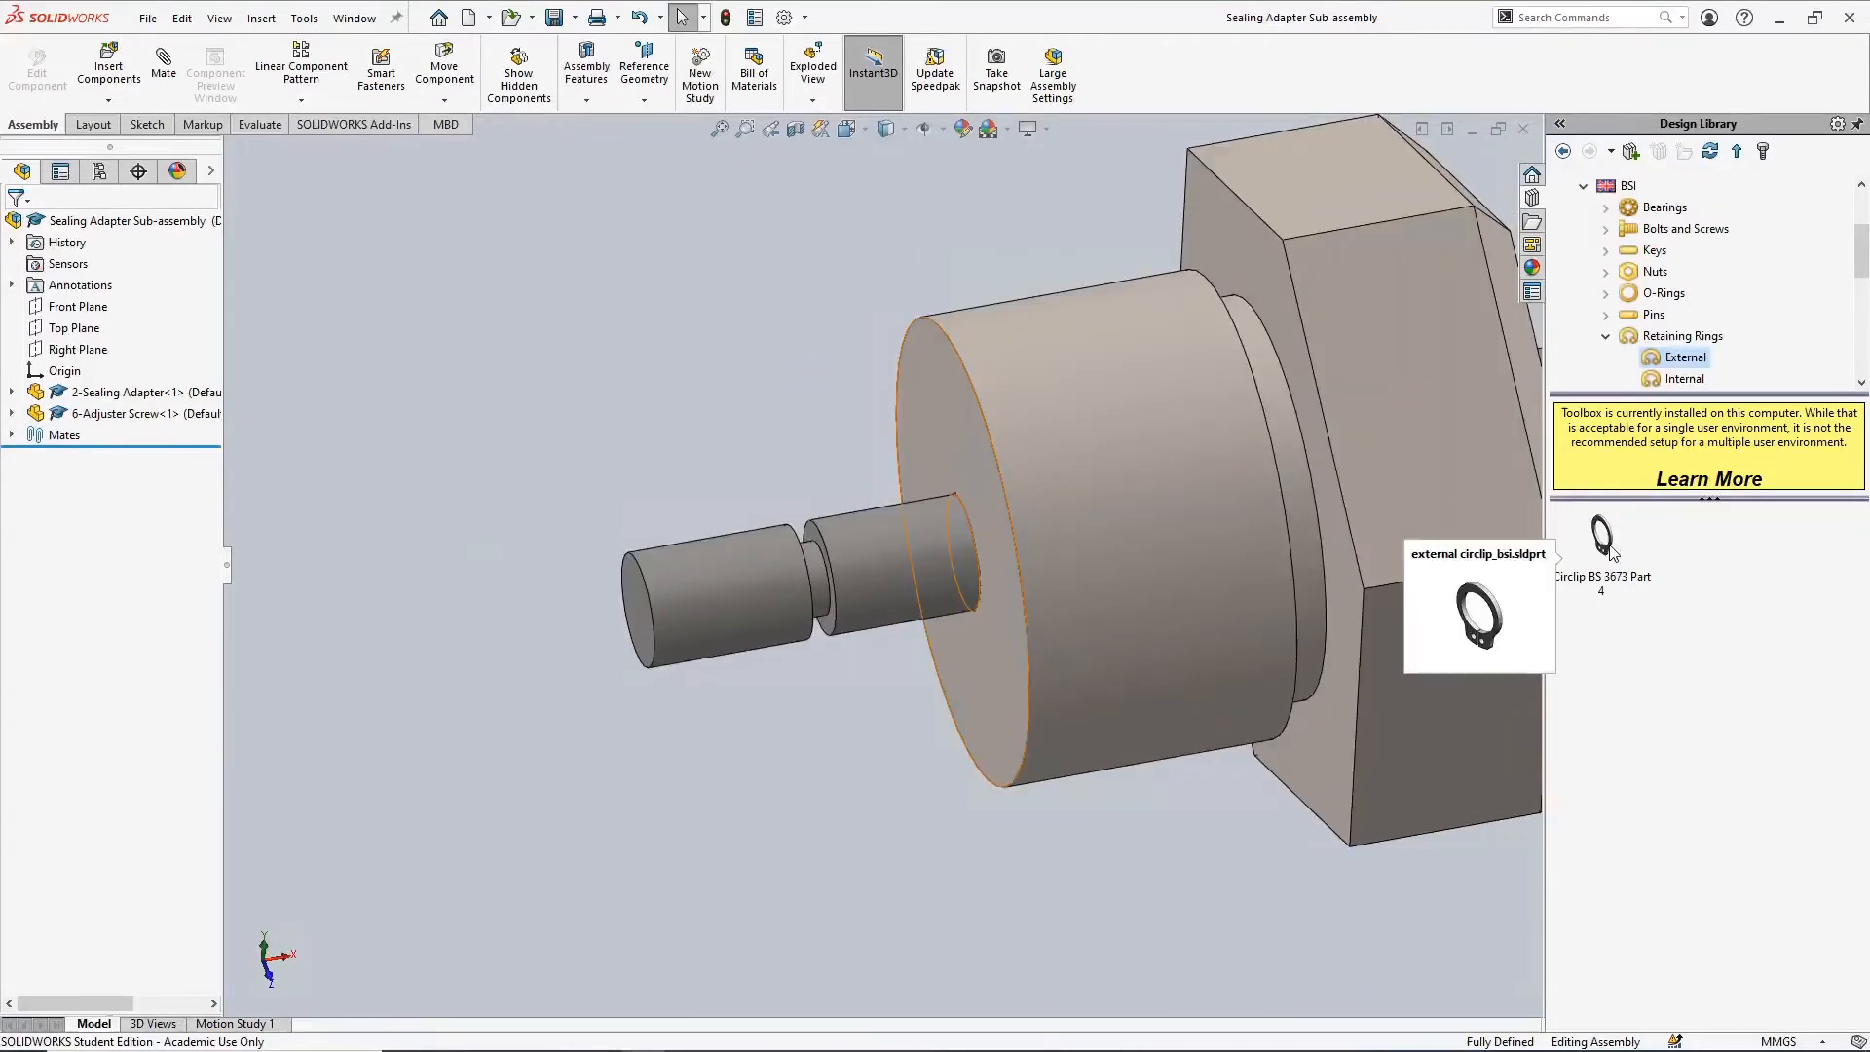
click(1610, 552)
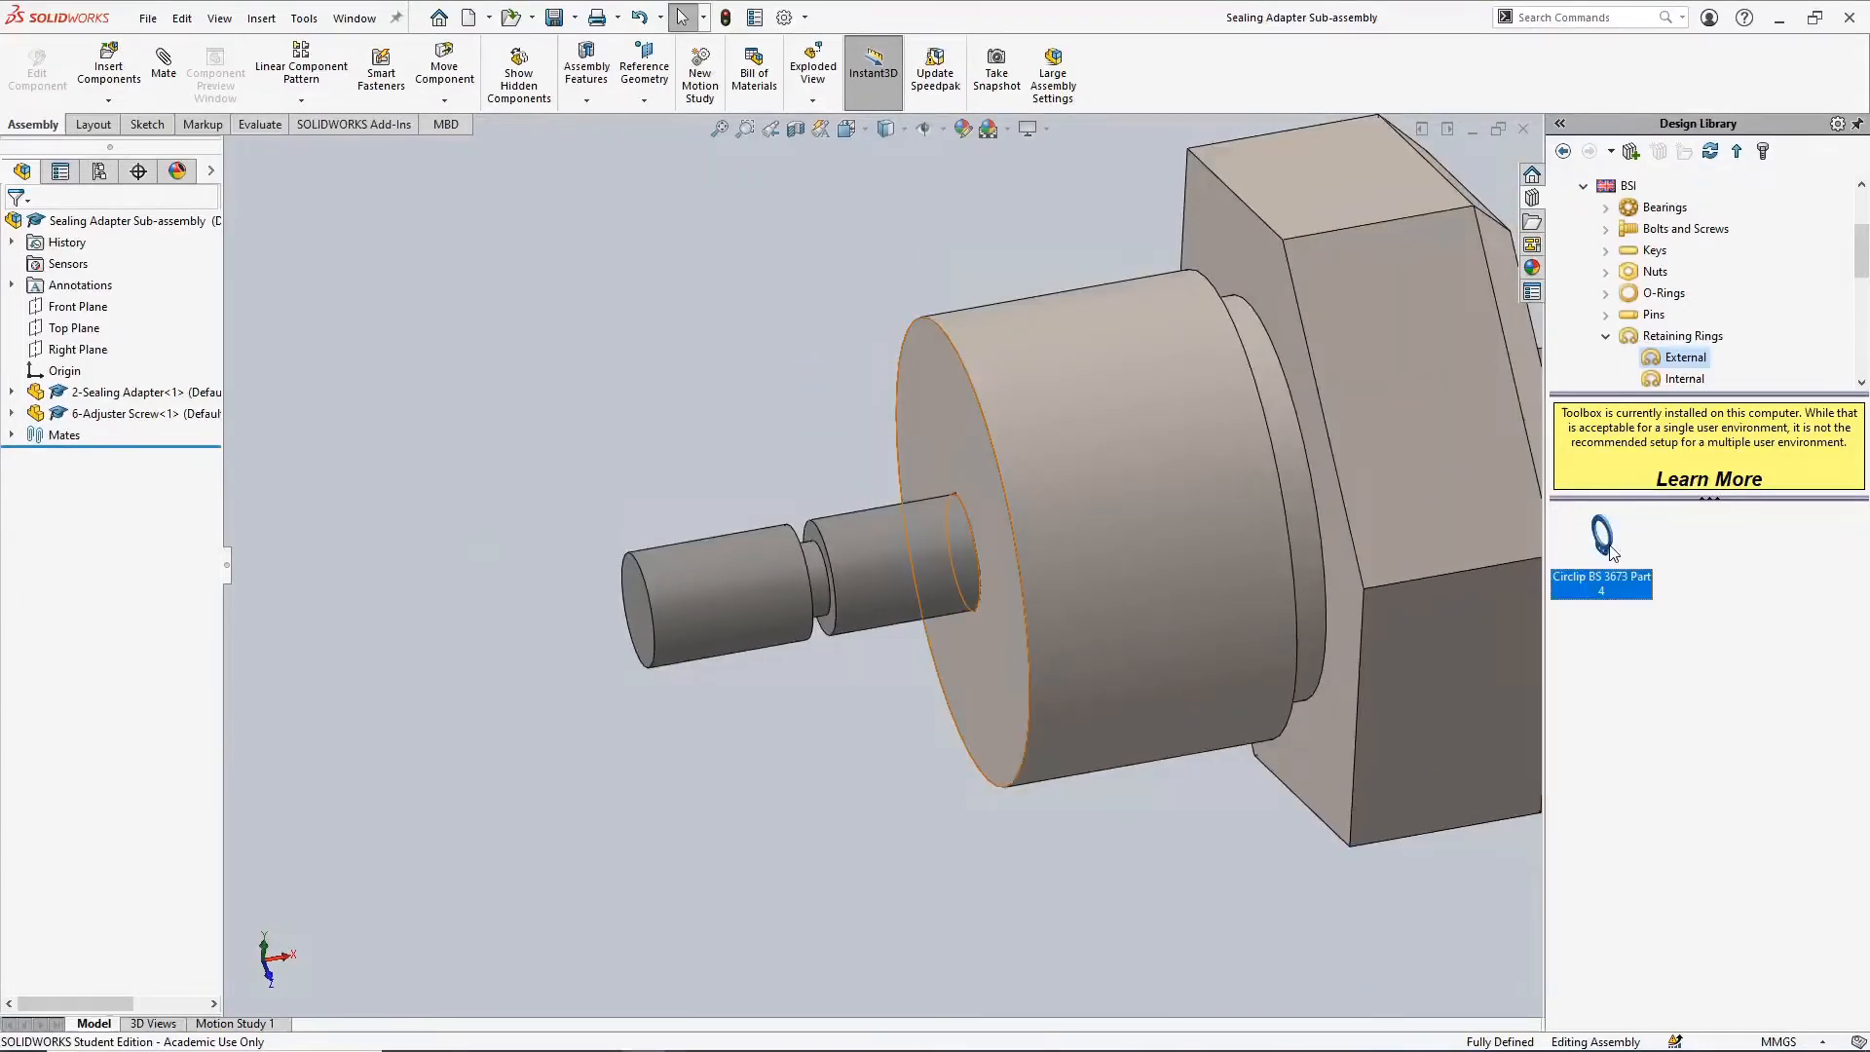
drag(1612, 553, 816, 576)
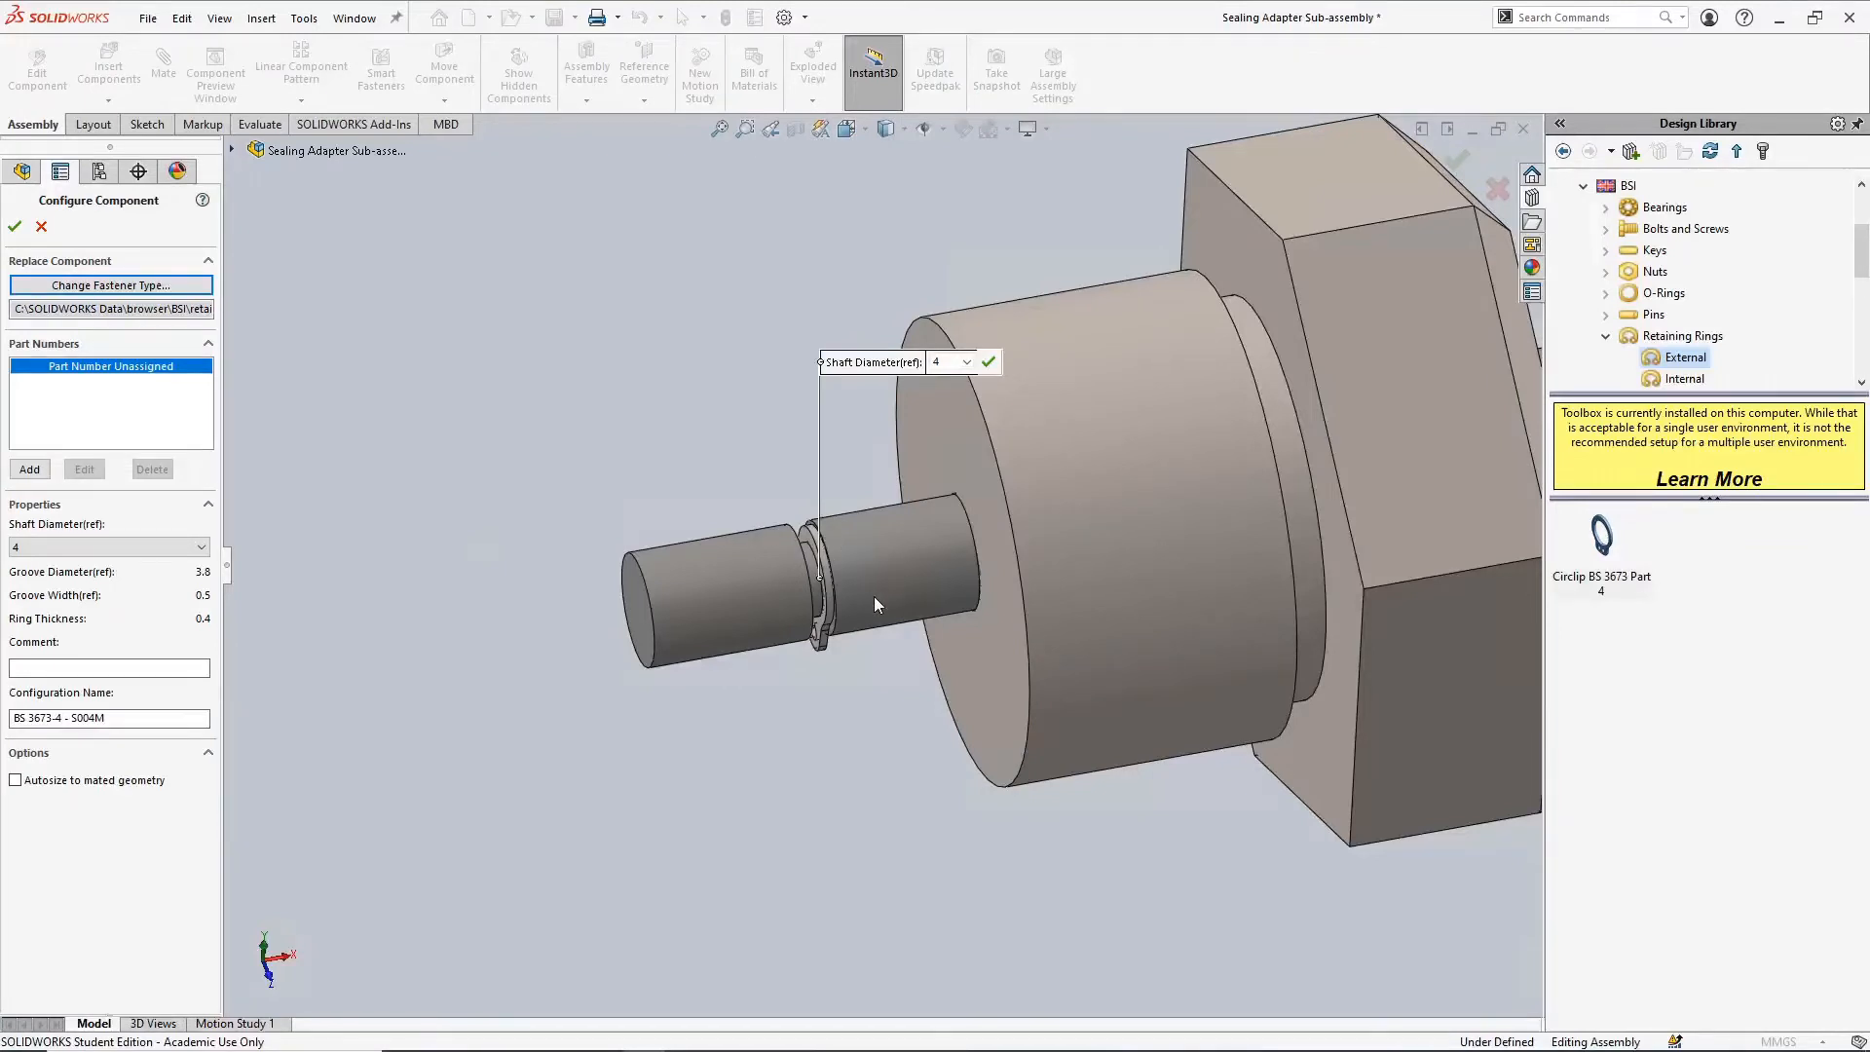
Accept the circlip configured for a 4 mm shaft diameter and finish inserting components without adding further copies
mouse_move(875, 563)
middle_down()
mouse_move(796, 444)
mouse_move(764, 438)
mouse_move(880, 426)
mouse_move(879, 558)
middle_up()
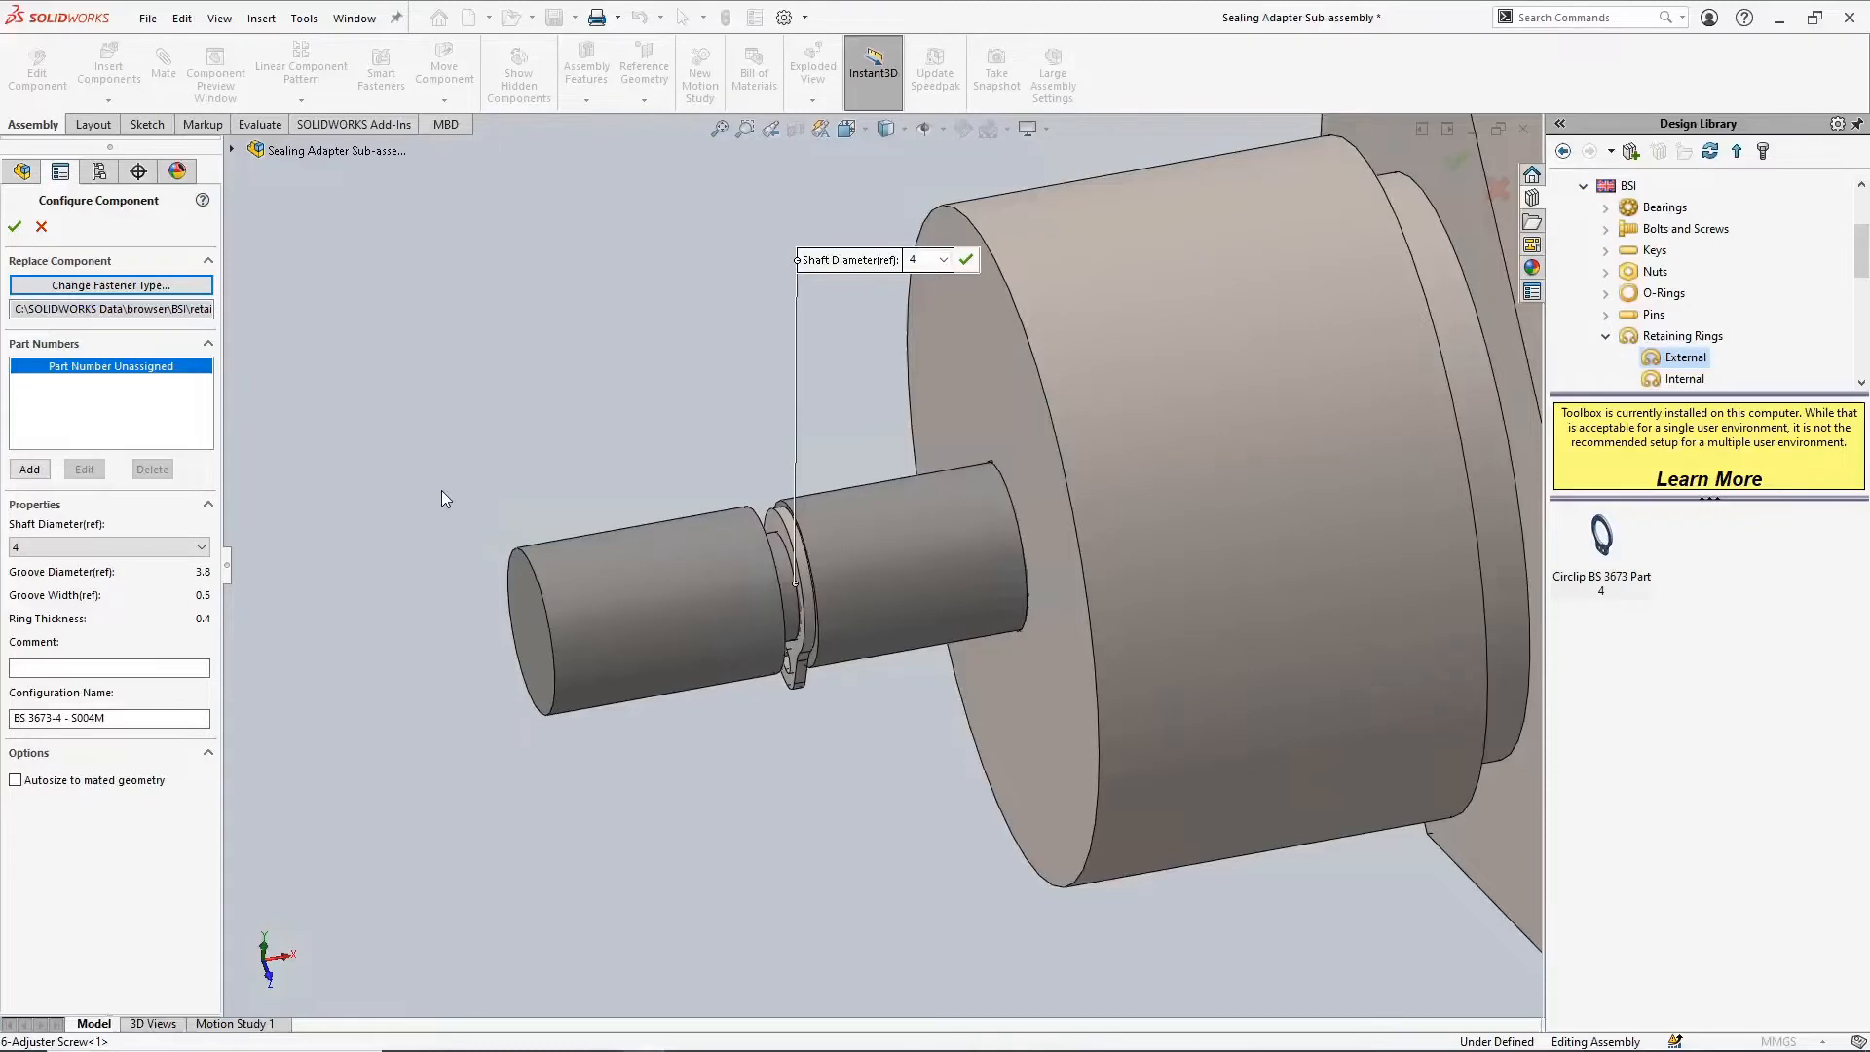
click(200, 549)
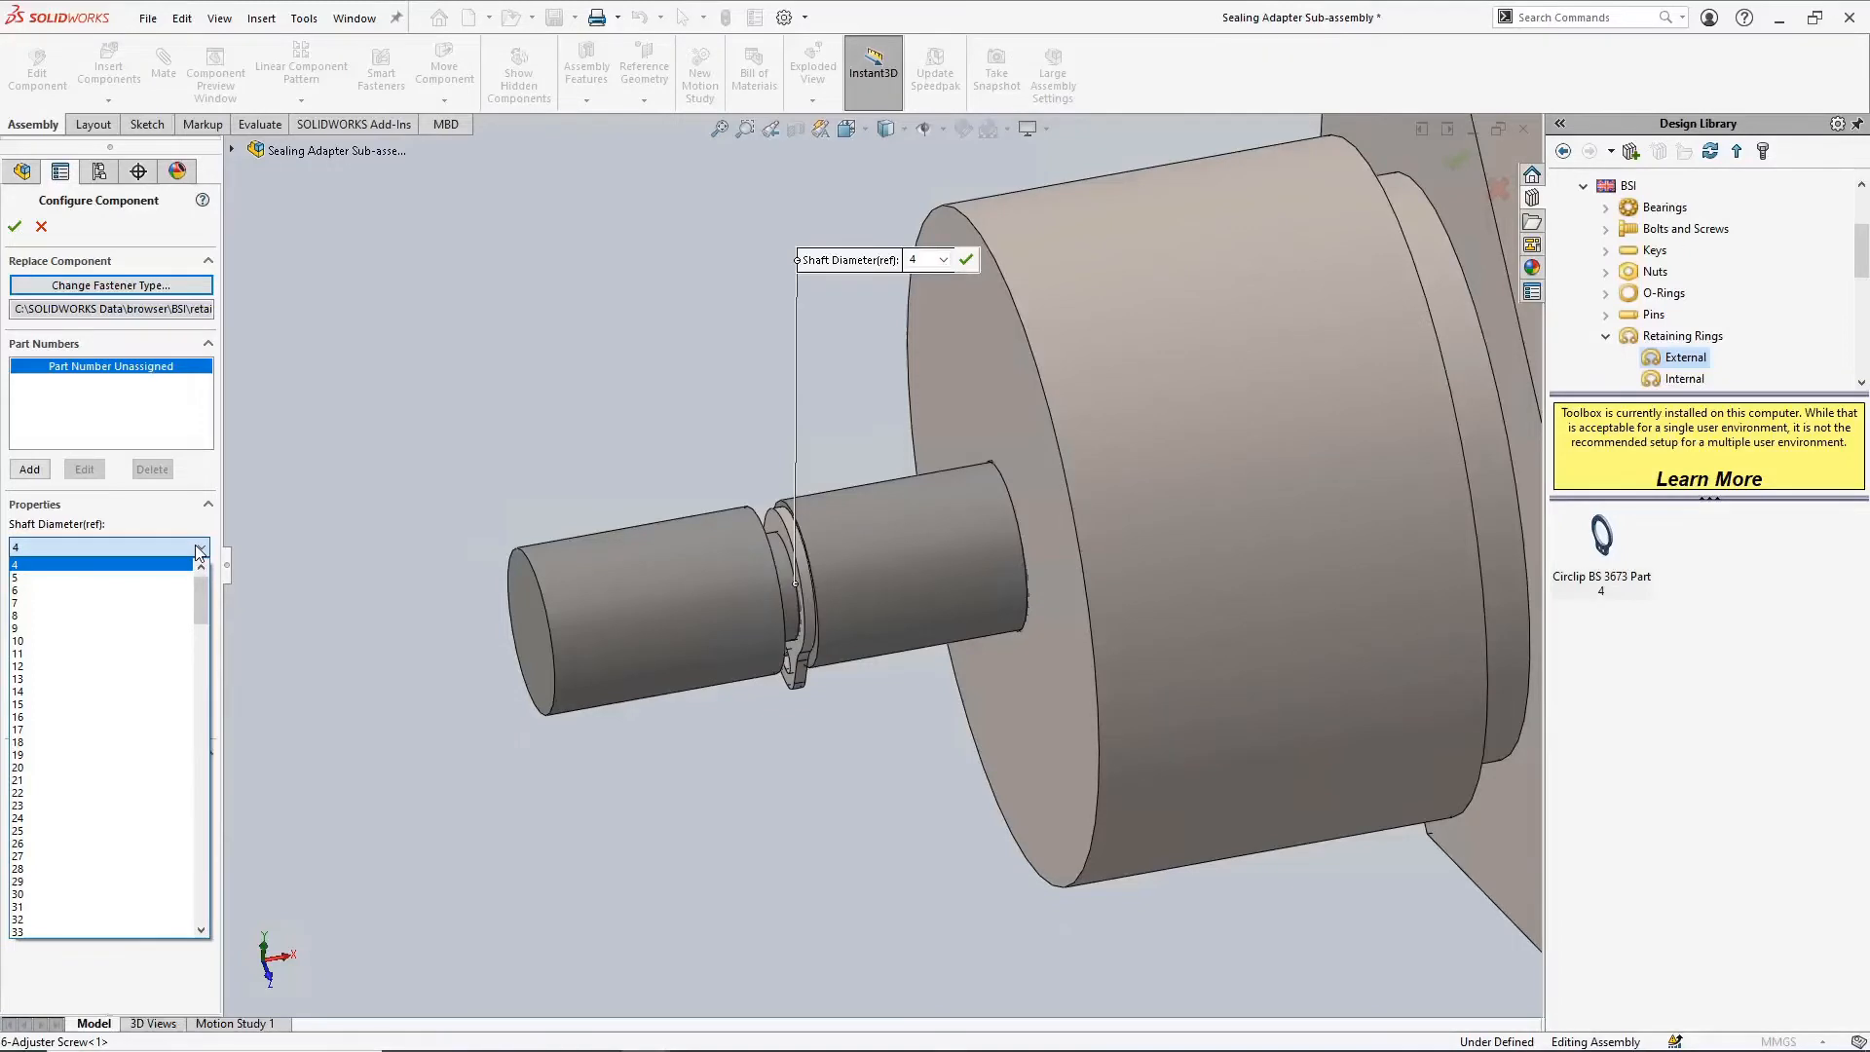
click(200, 549)
click(200, 551)
click(199, 554)
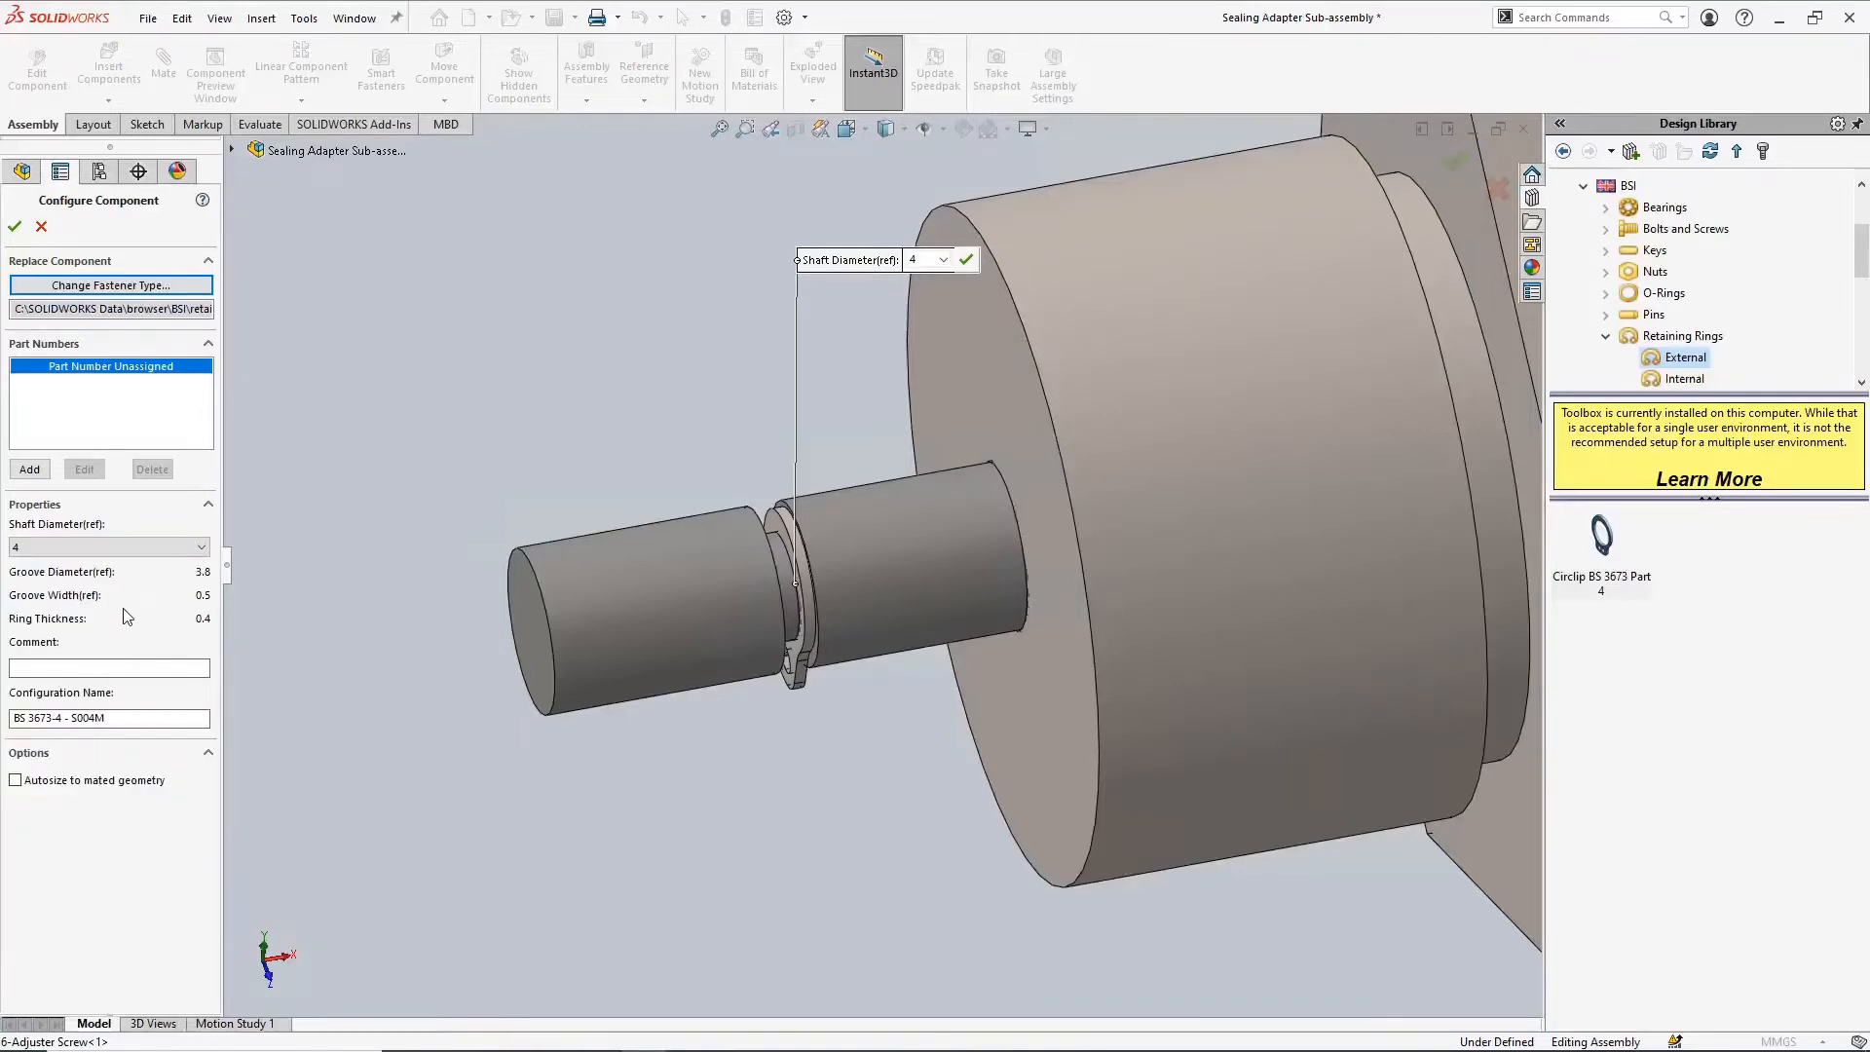
click(148, 548)
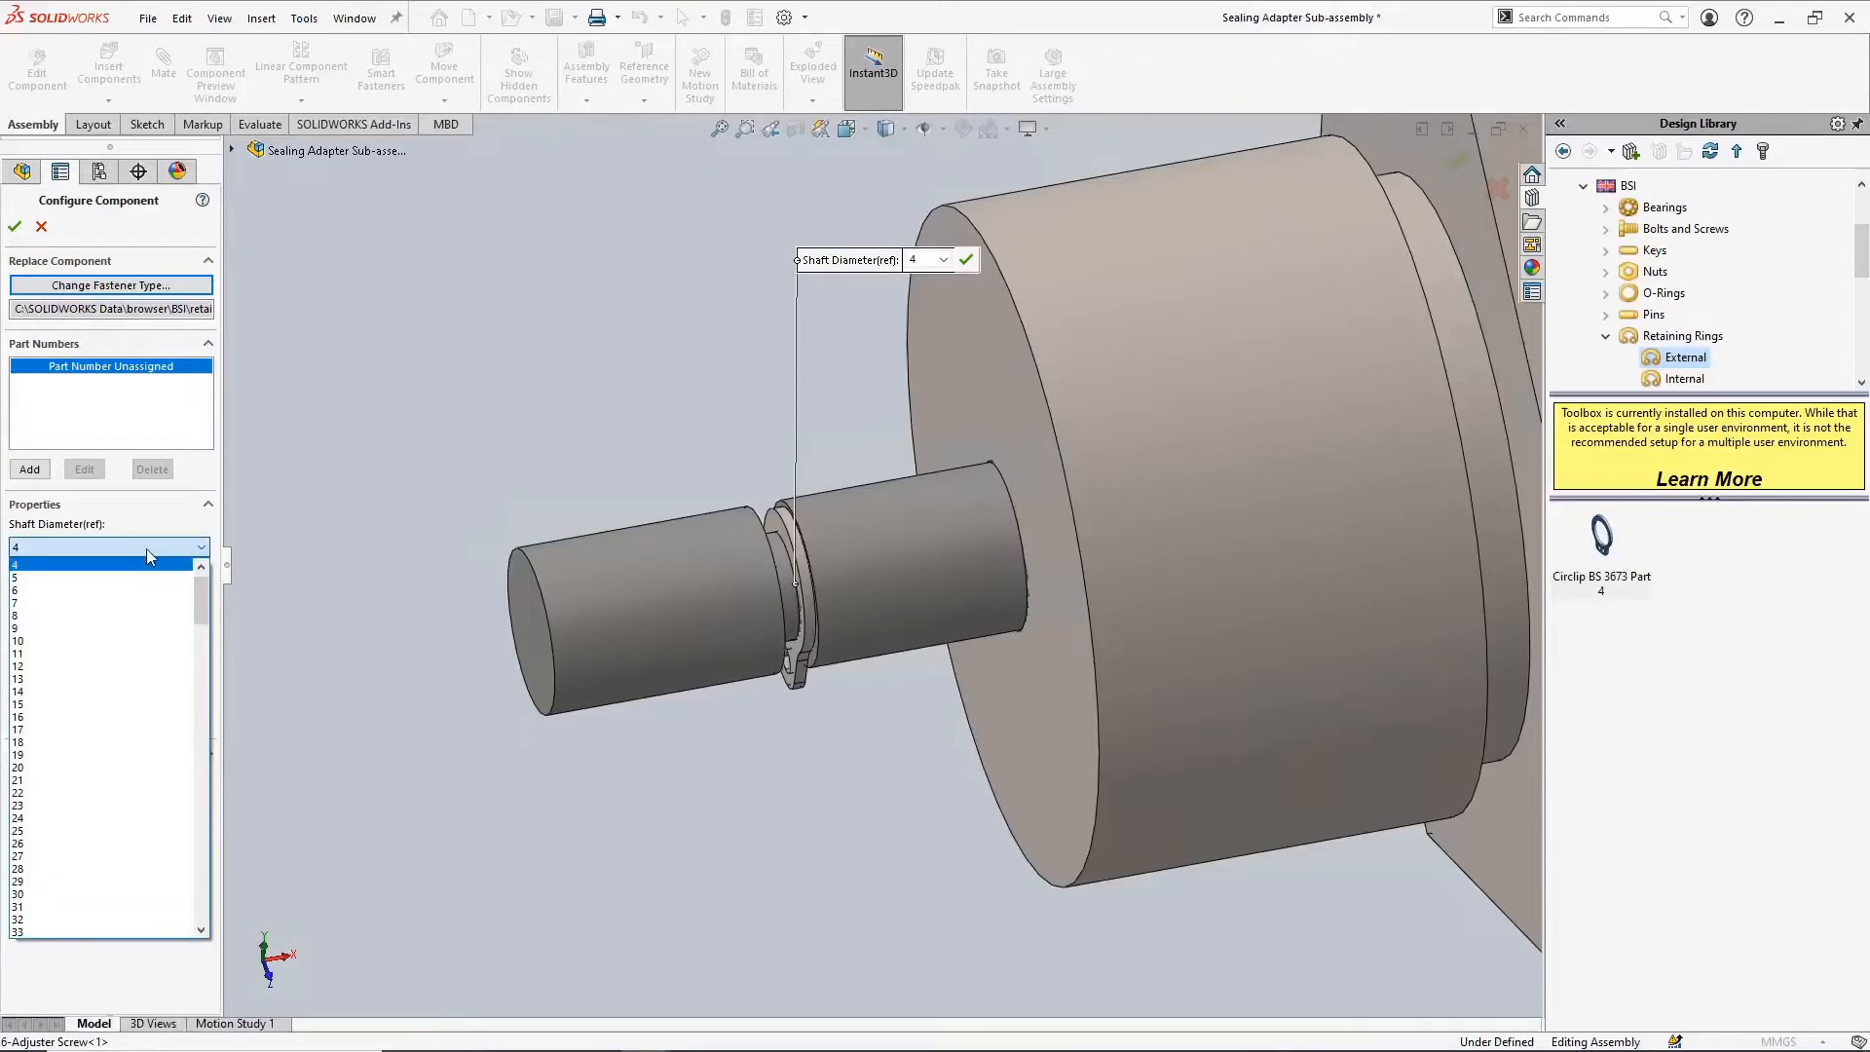
click(146, 547)
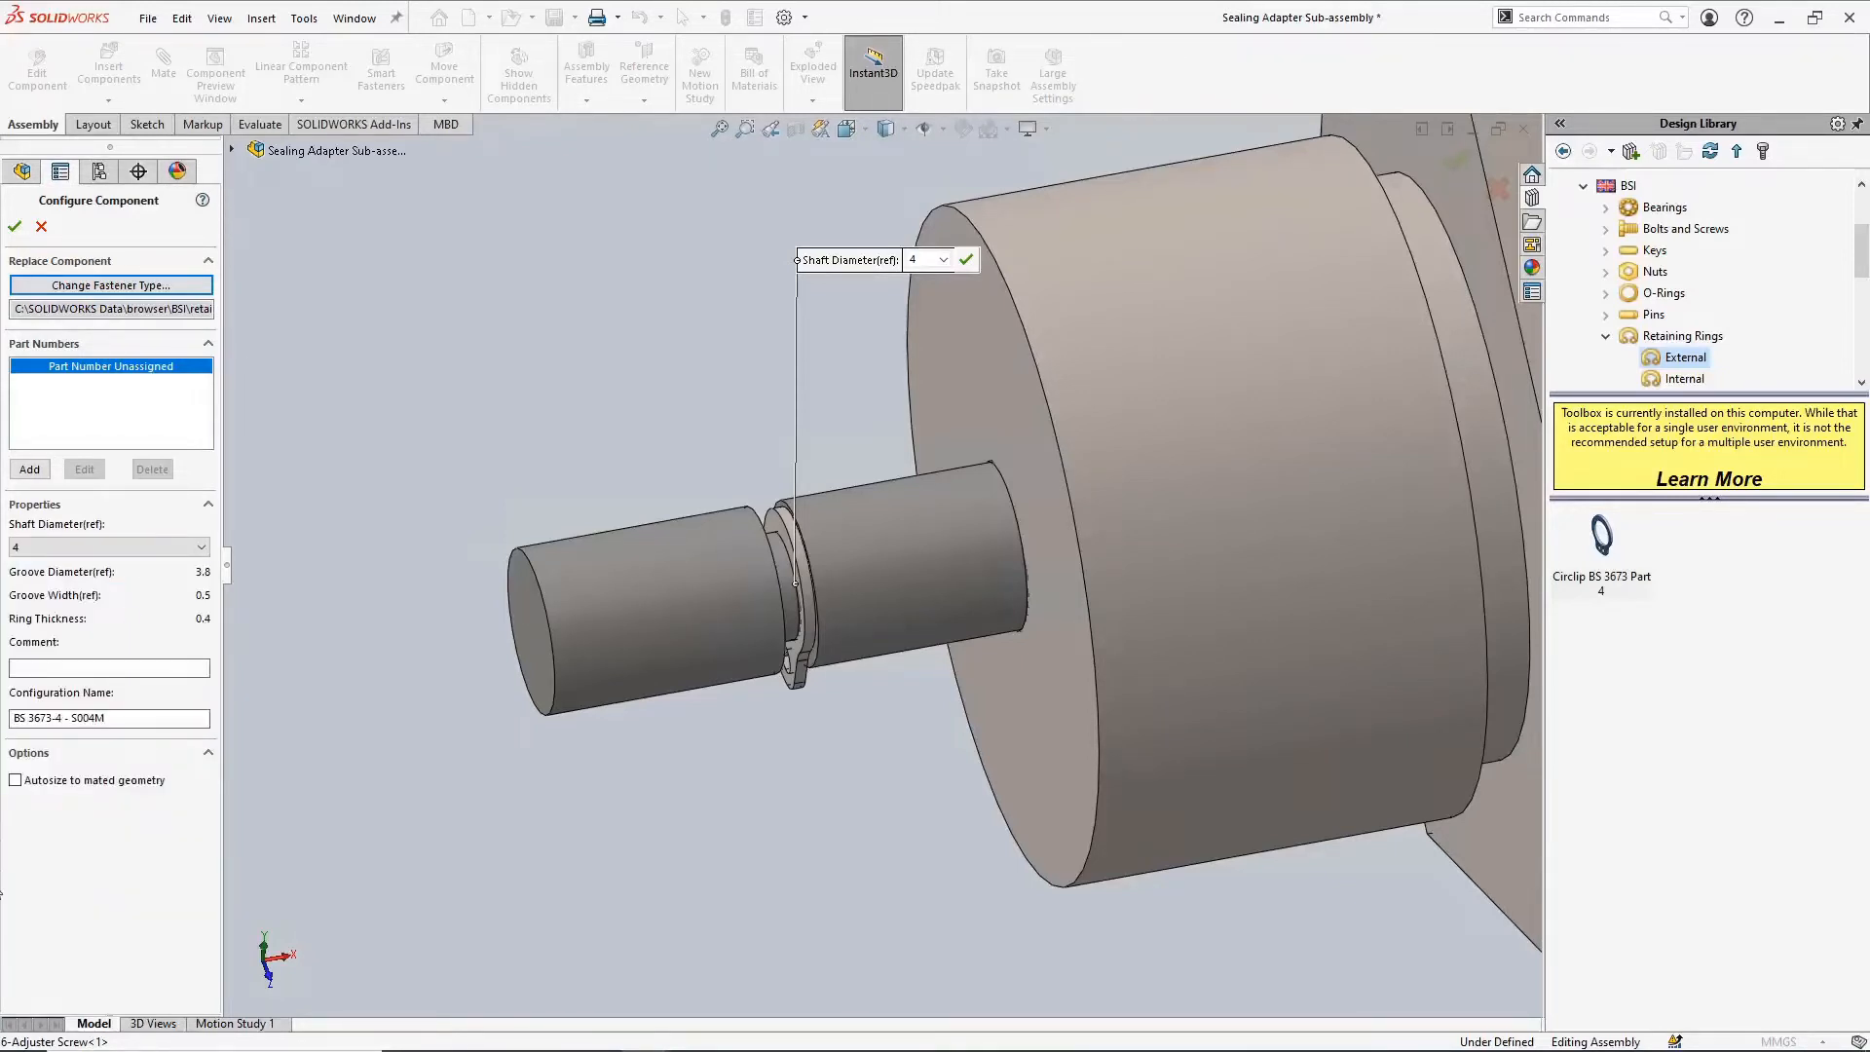
scroll(267, 696, up, 2)
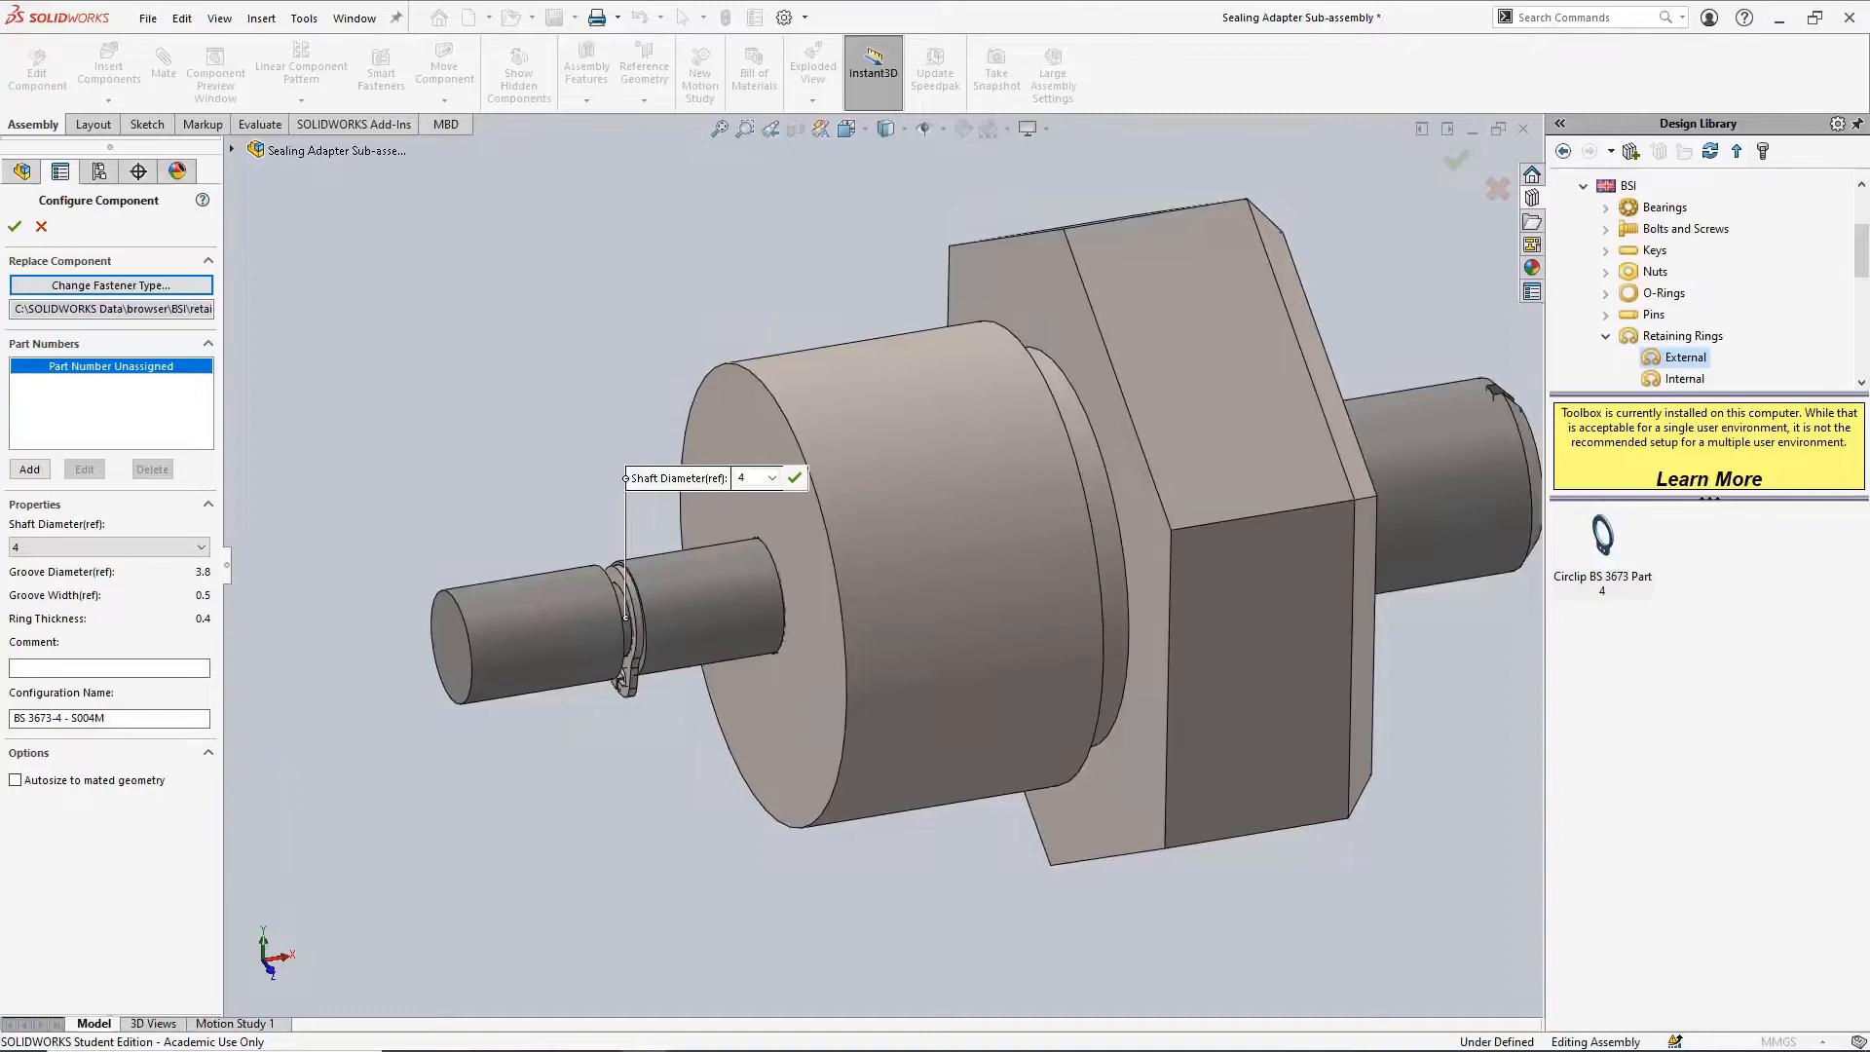
click(15, 229)
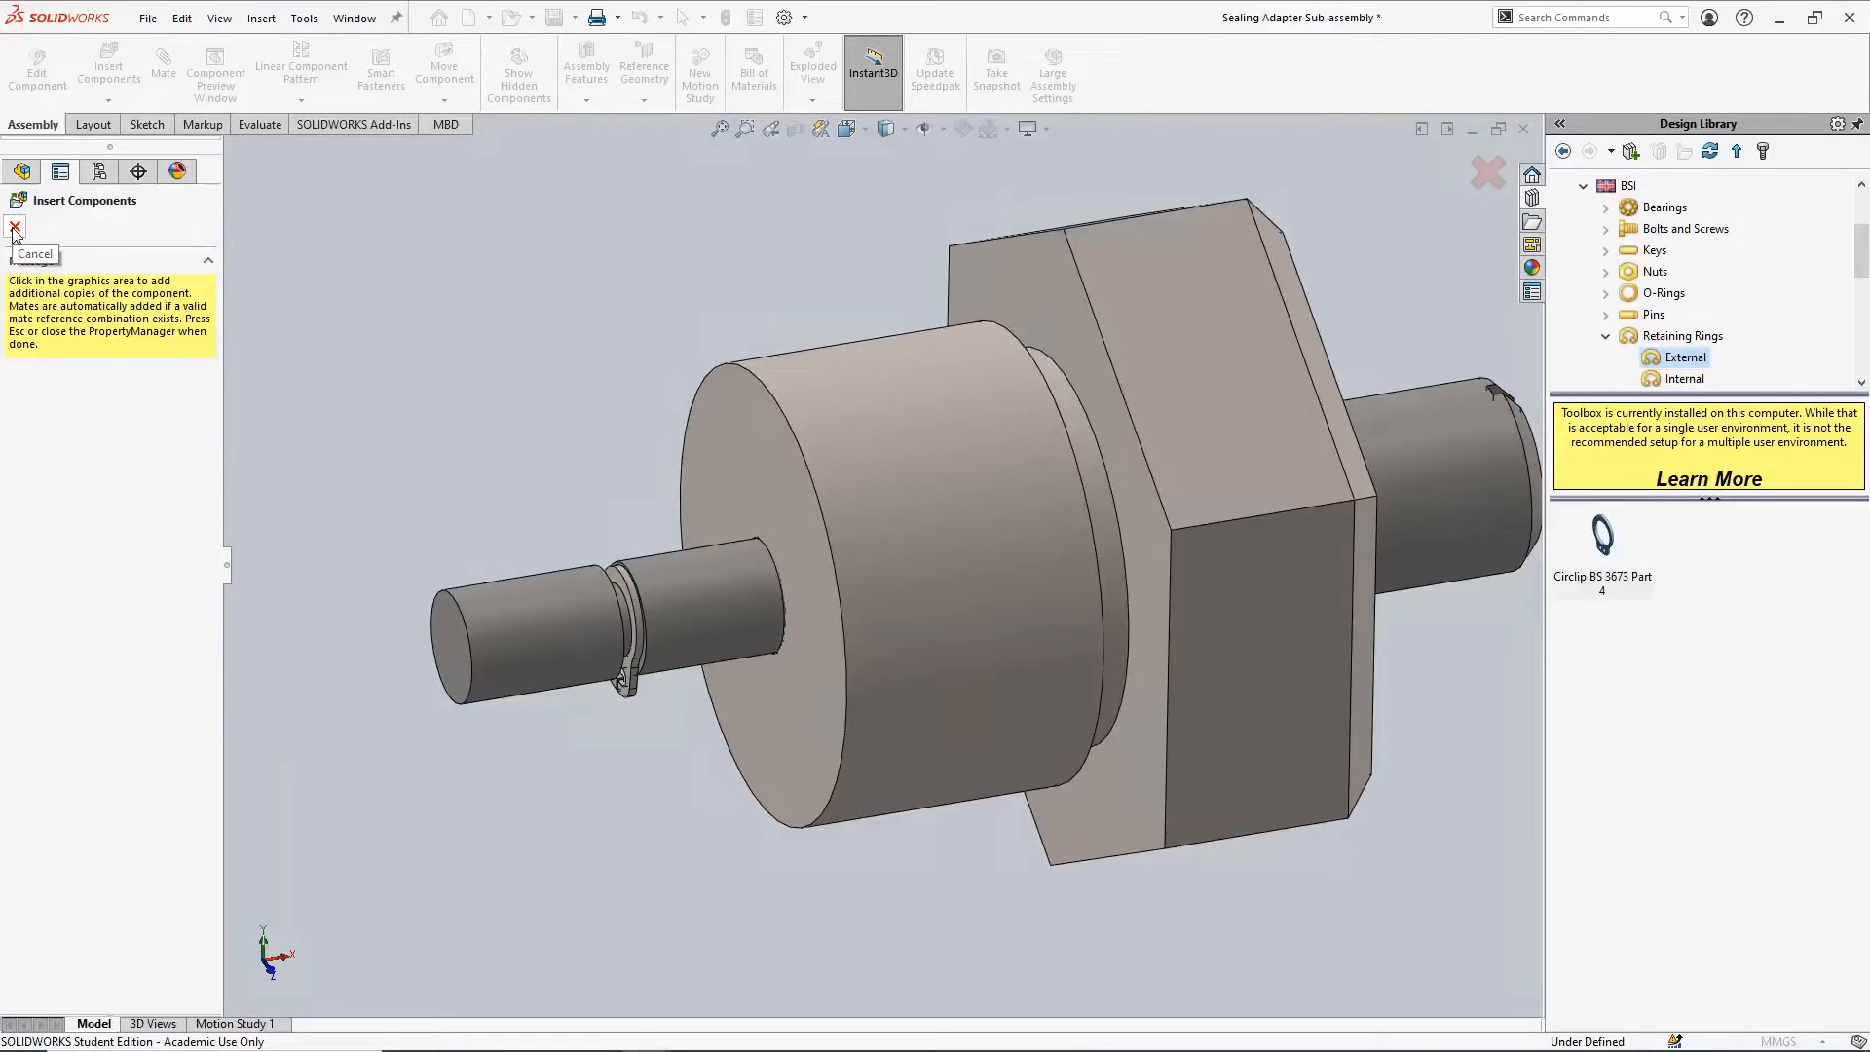
click(15, 228)
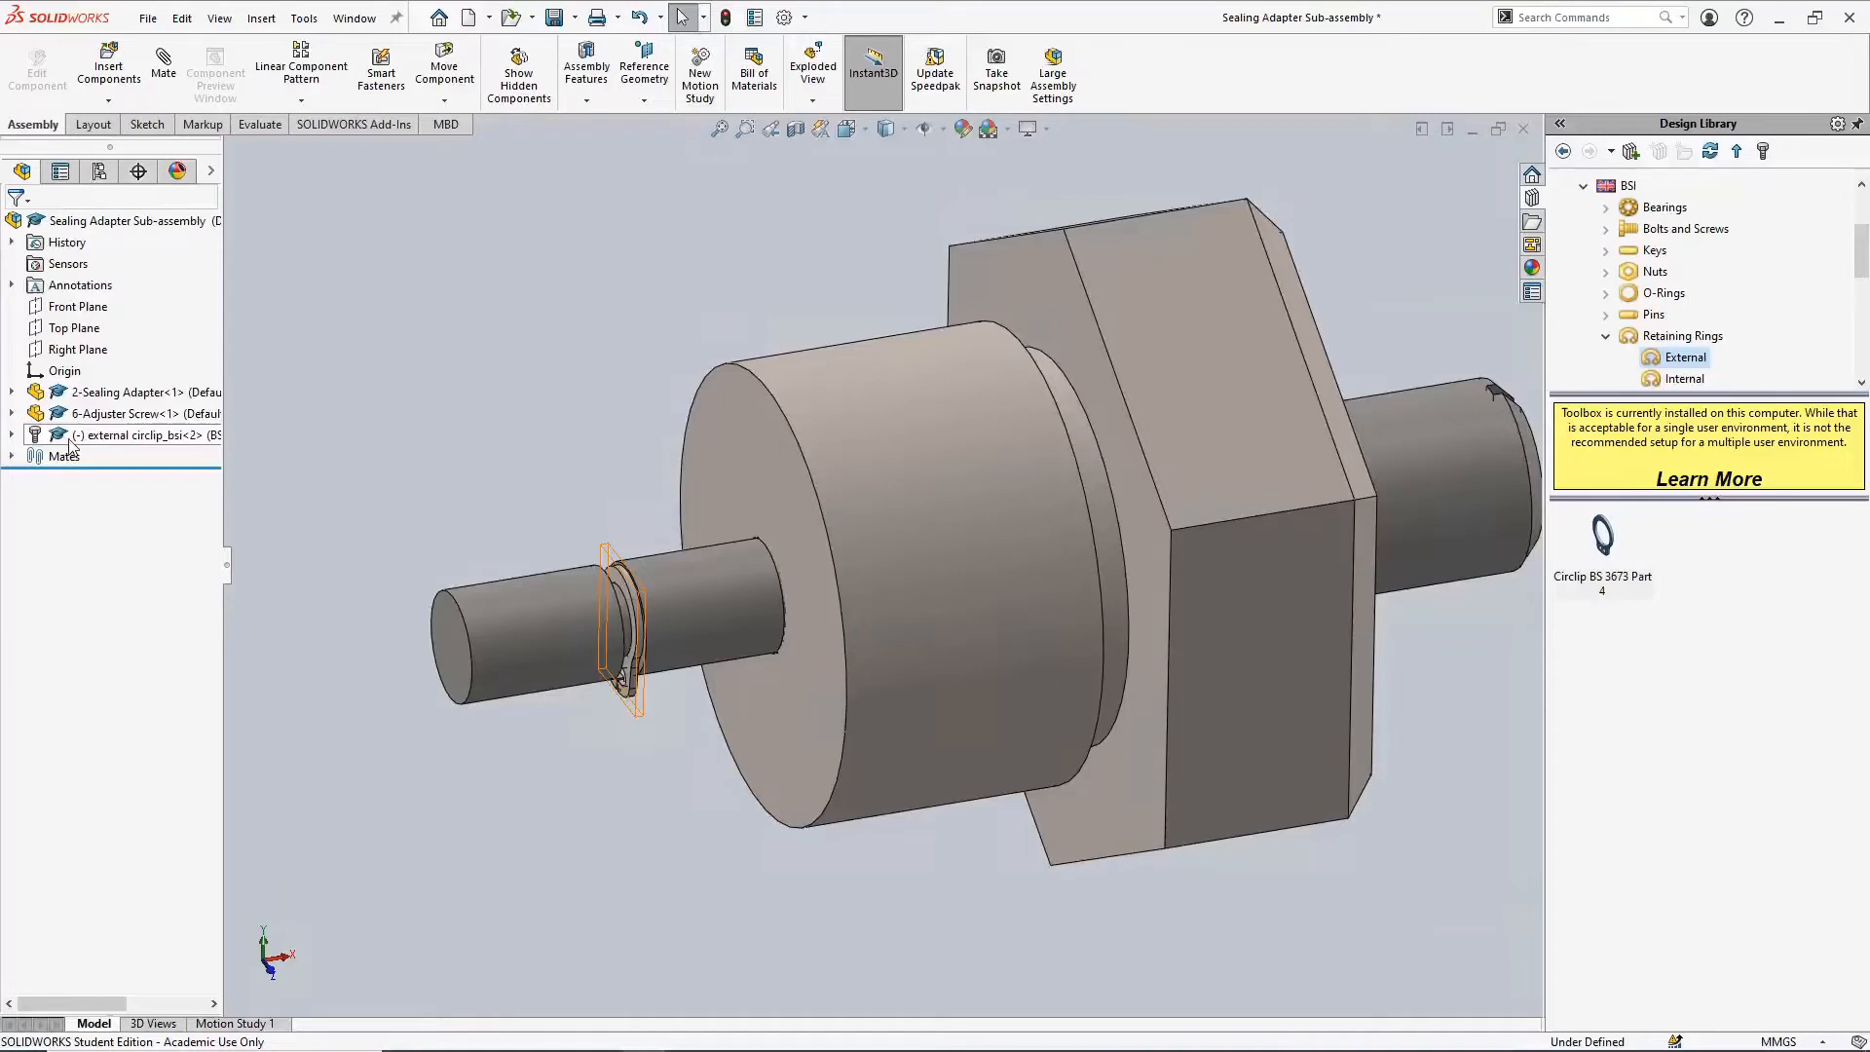
Examine the concentric and coincident mates that hold the external circlip in the adjuster screw's groove
click(13, 438)
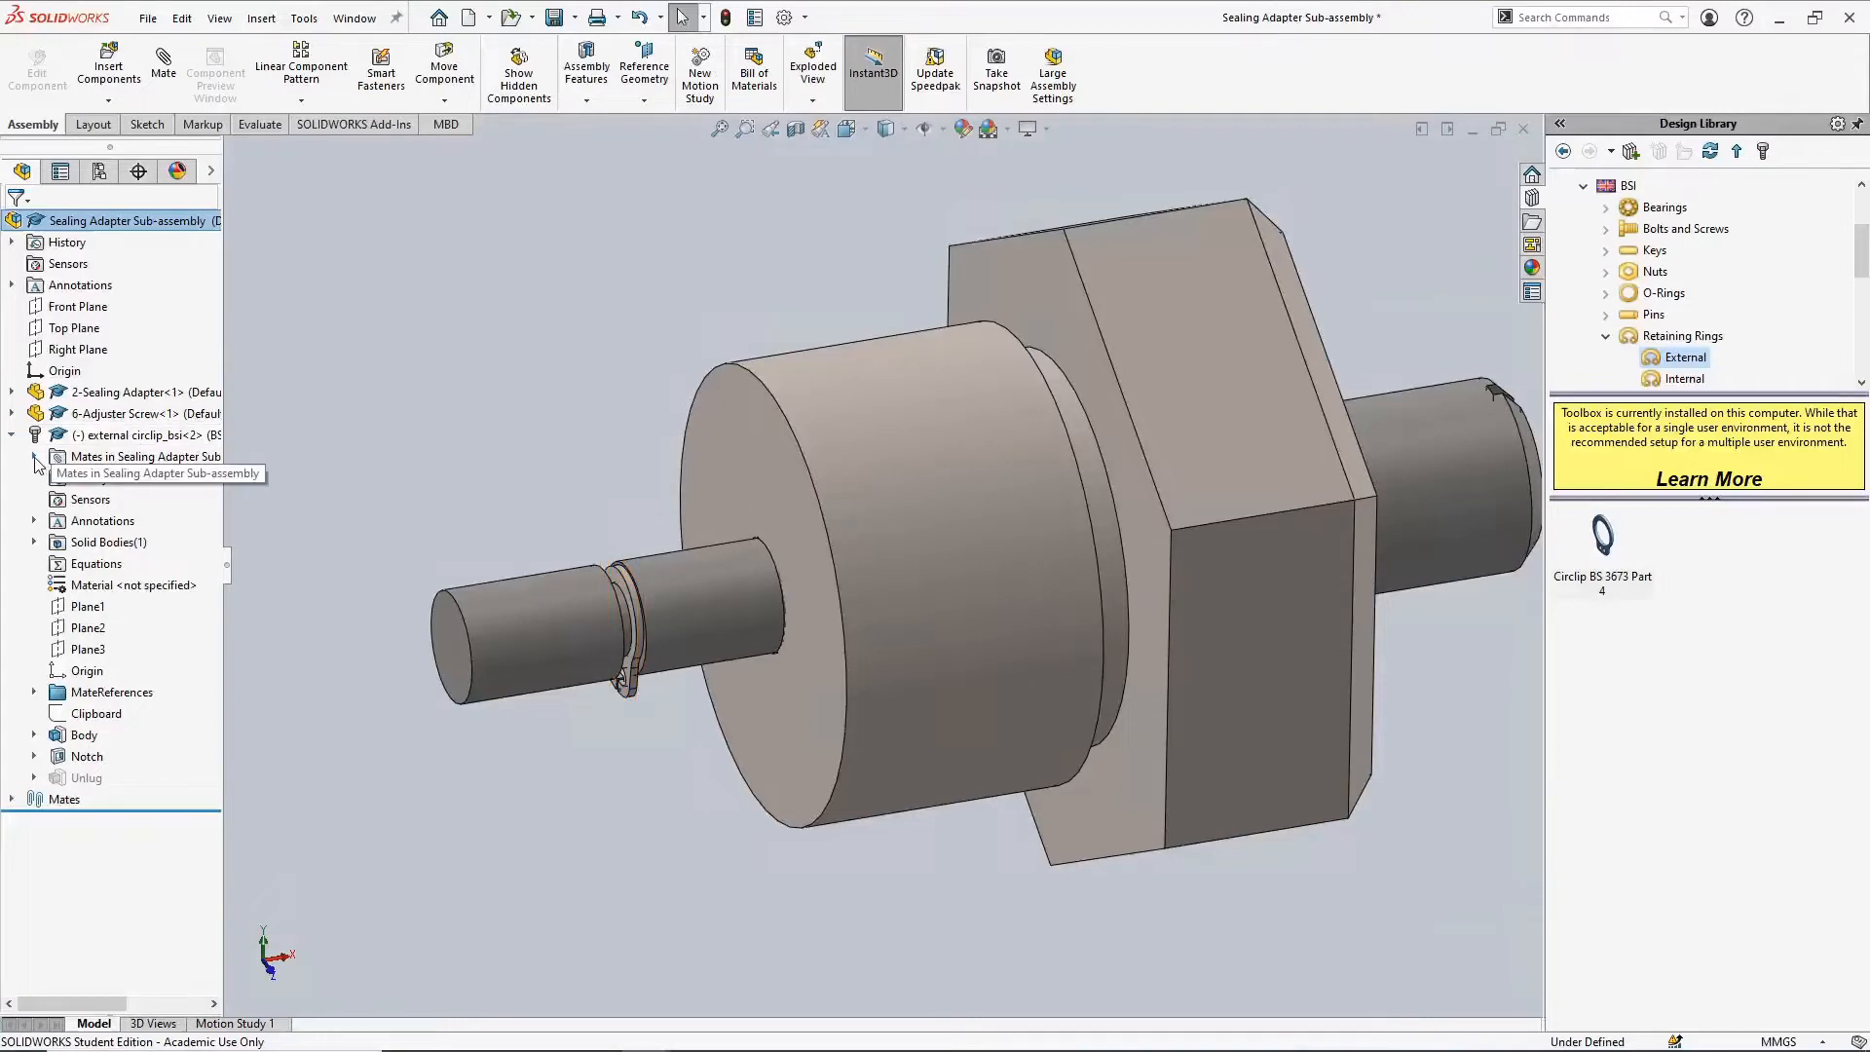
click(34, 457)
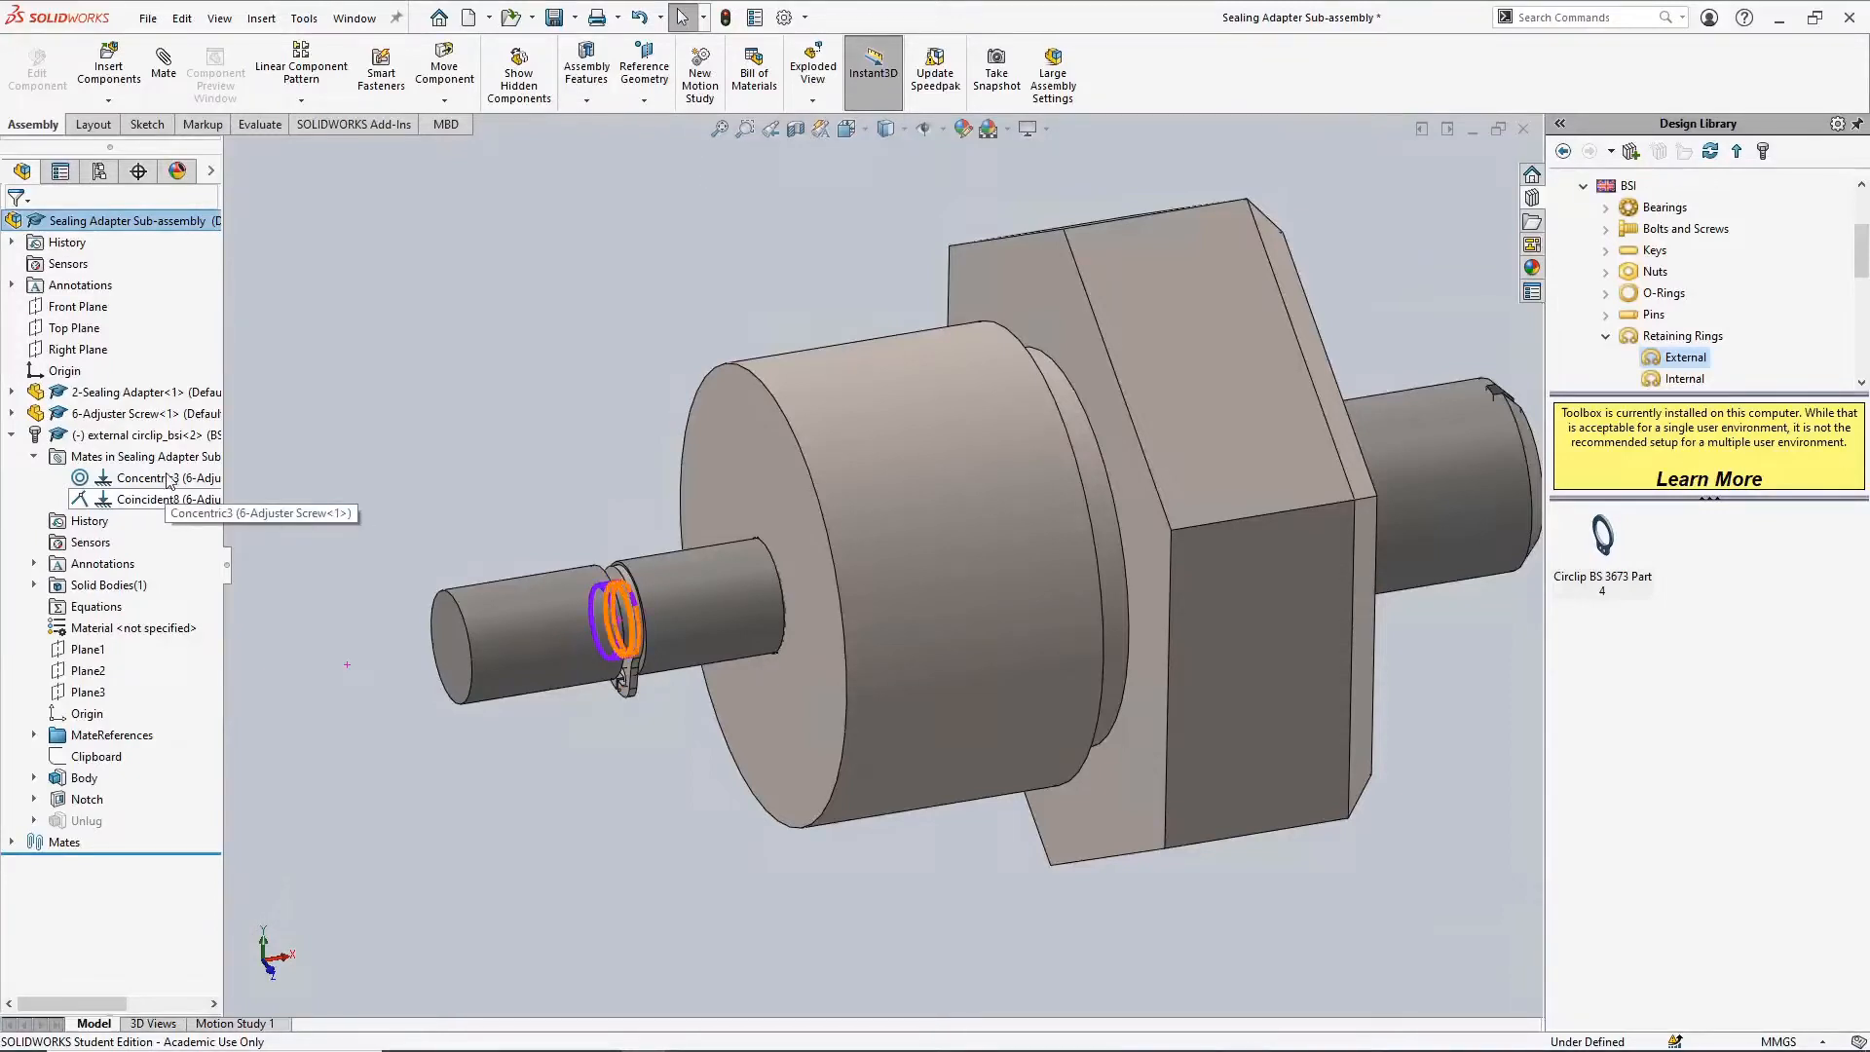
click(167, 479)
click(168, 479)
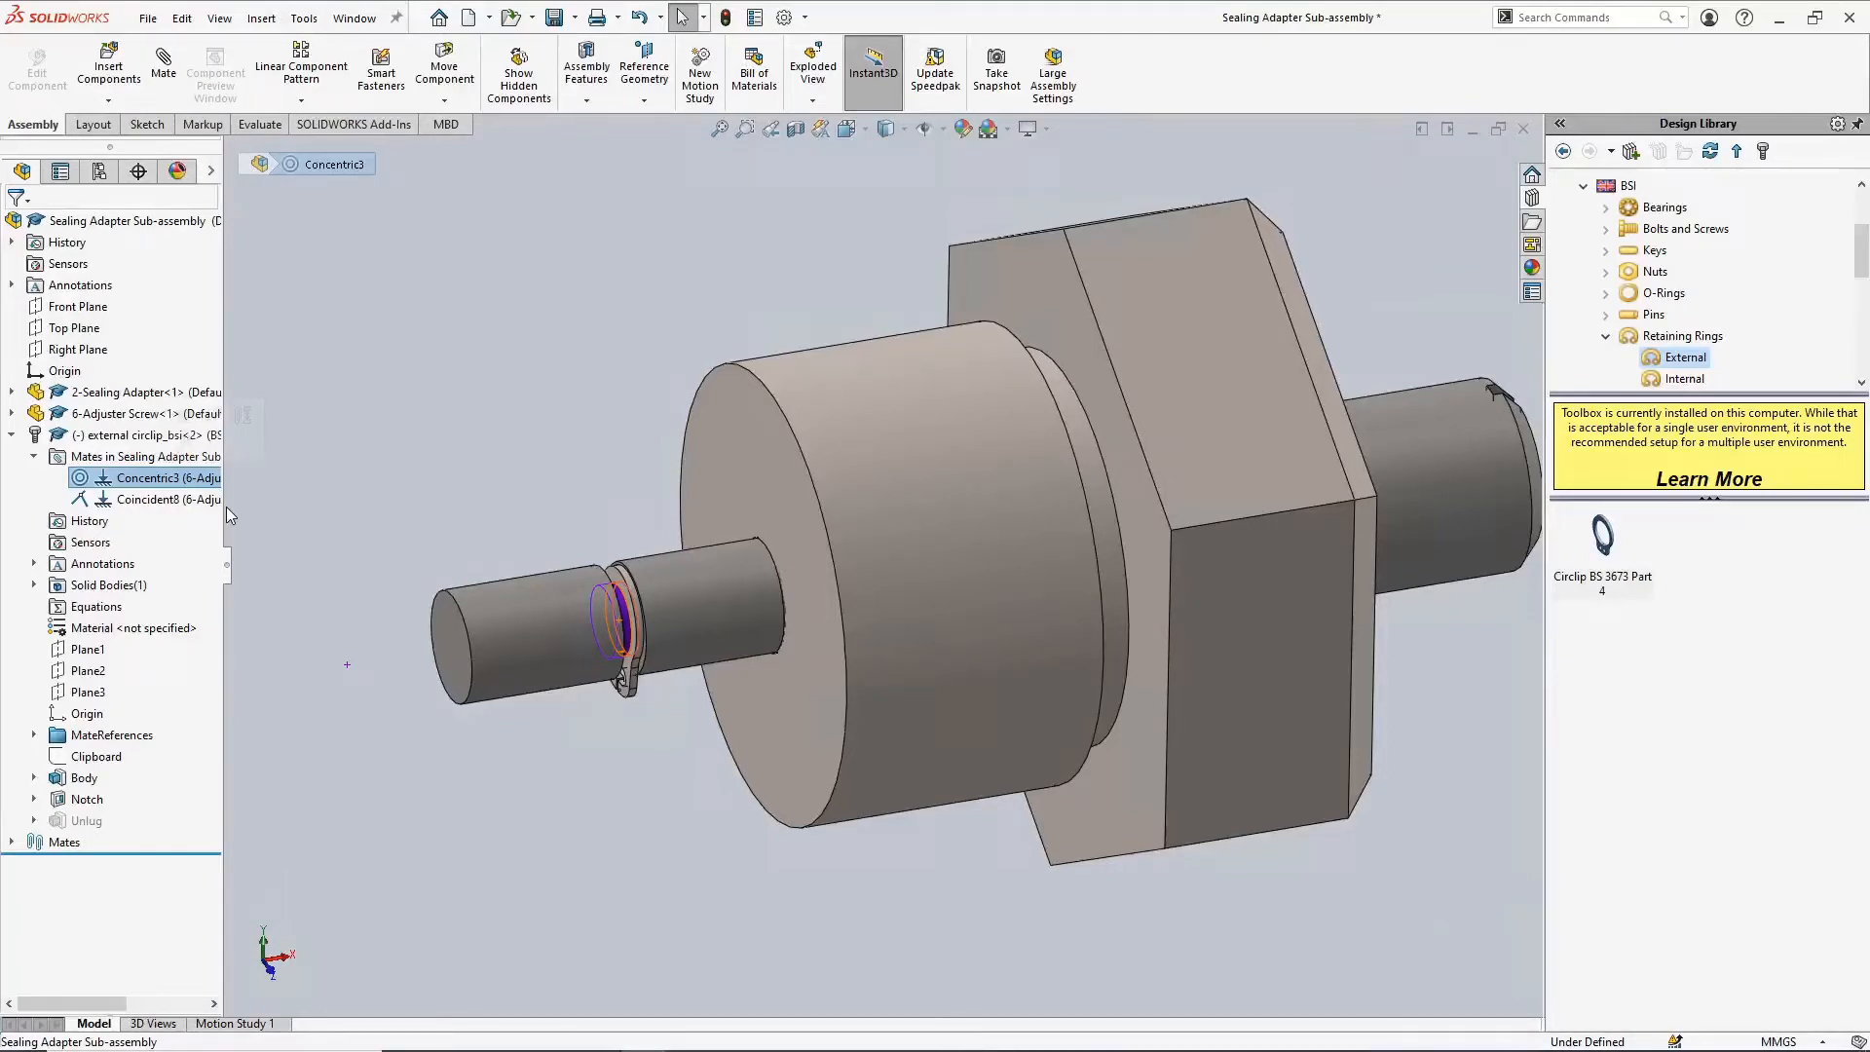
click(165, 500)
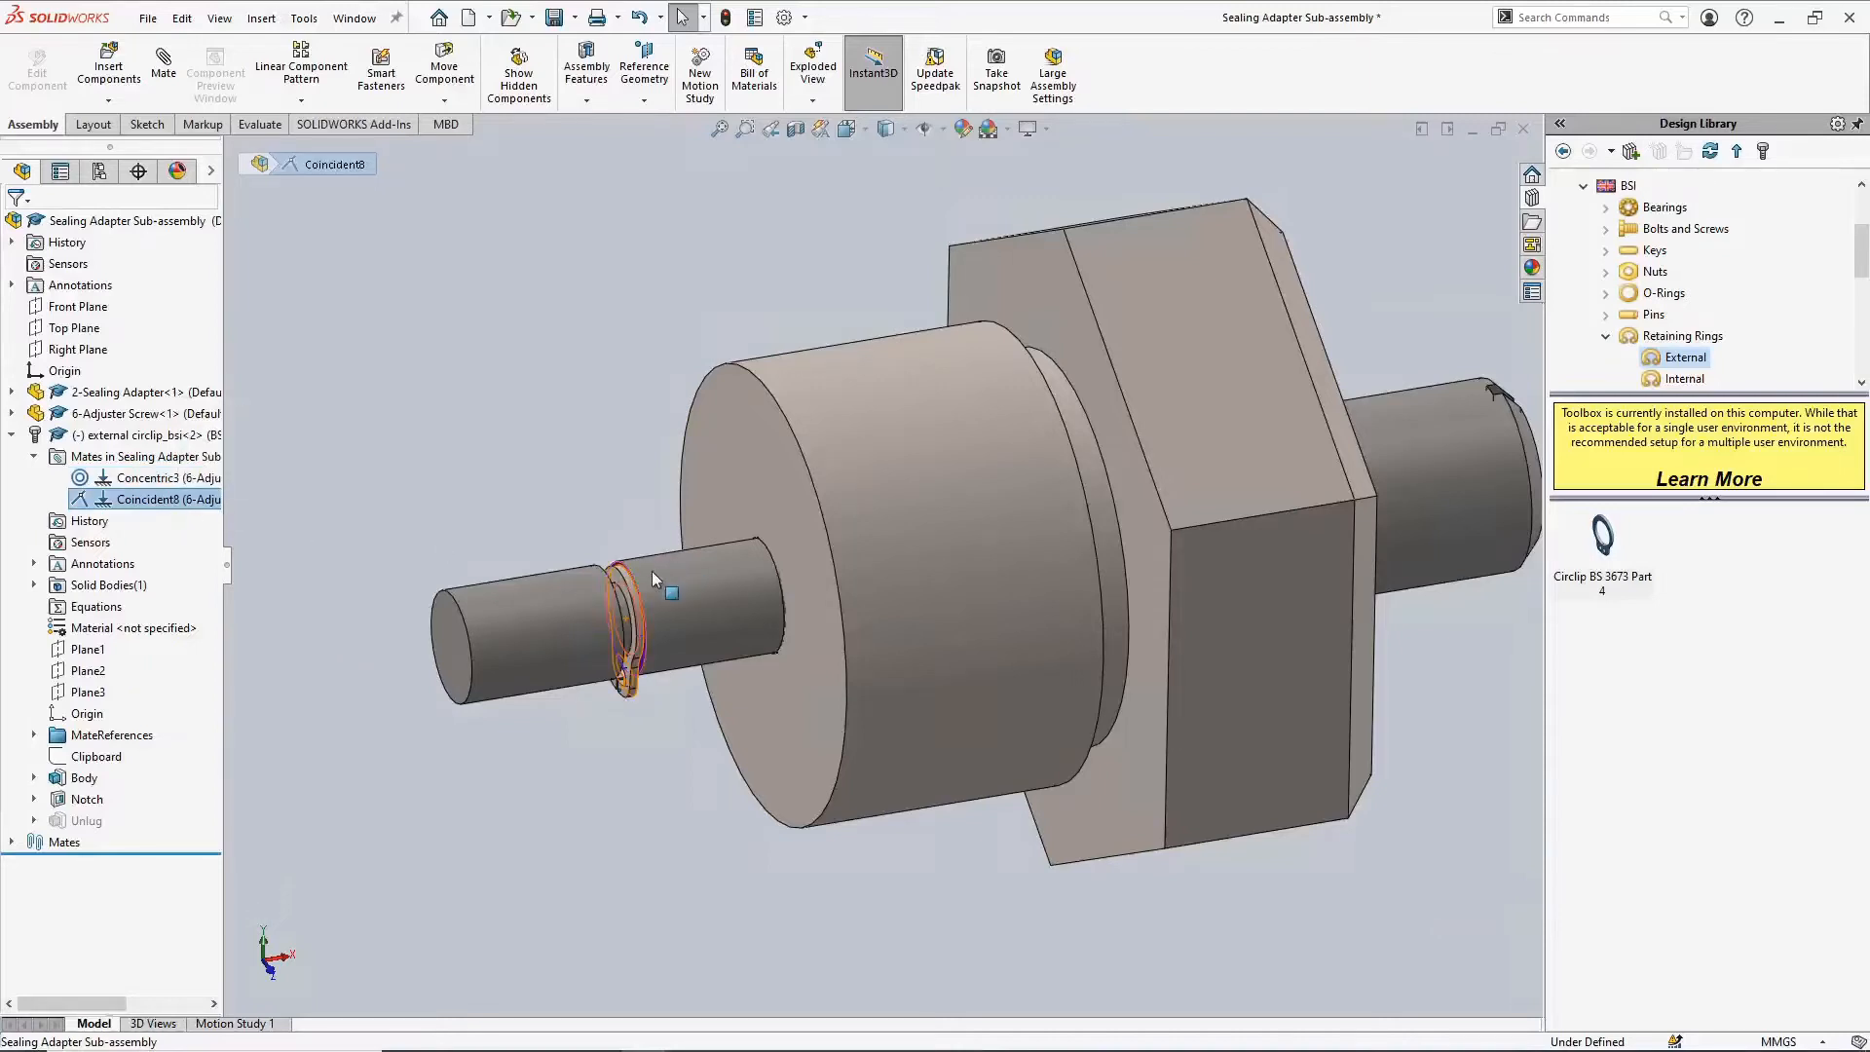
scroll(651, 571, up, 5)
middle_drag(634, 585, 682, 584)
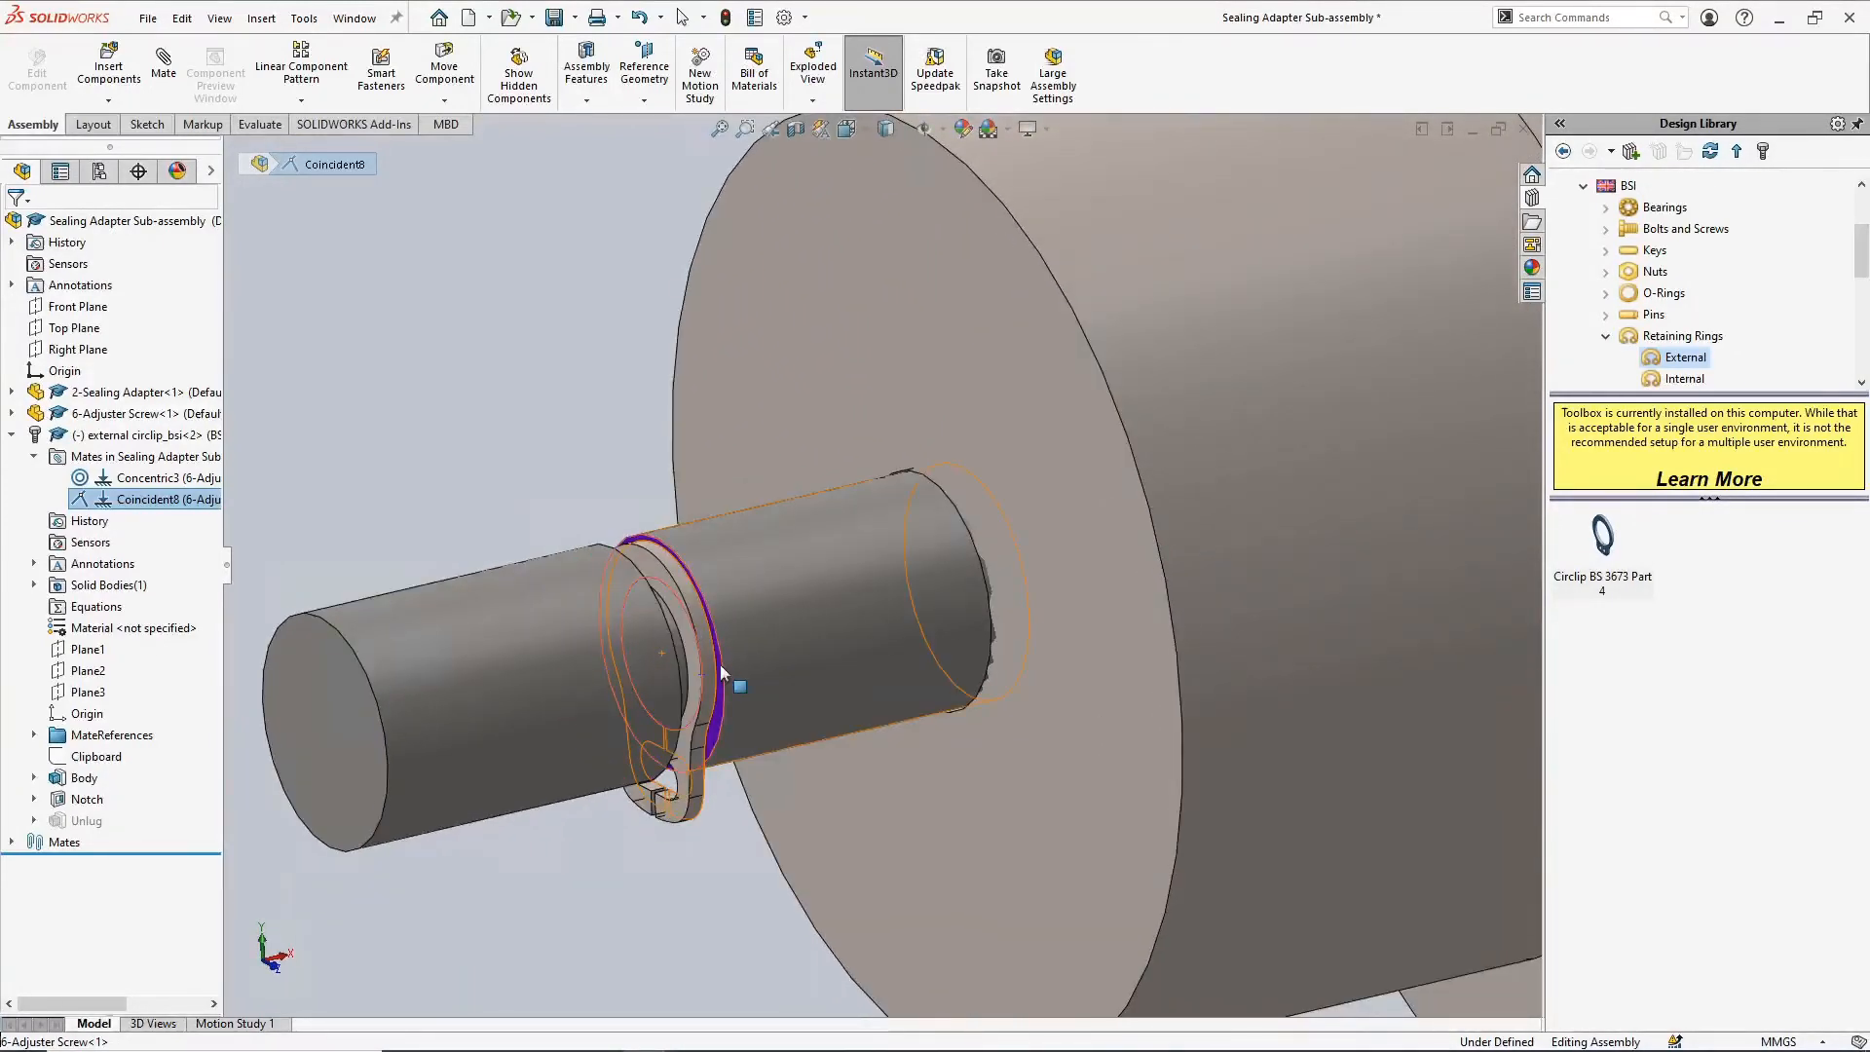
click(513, 368)
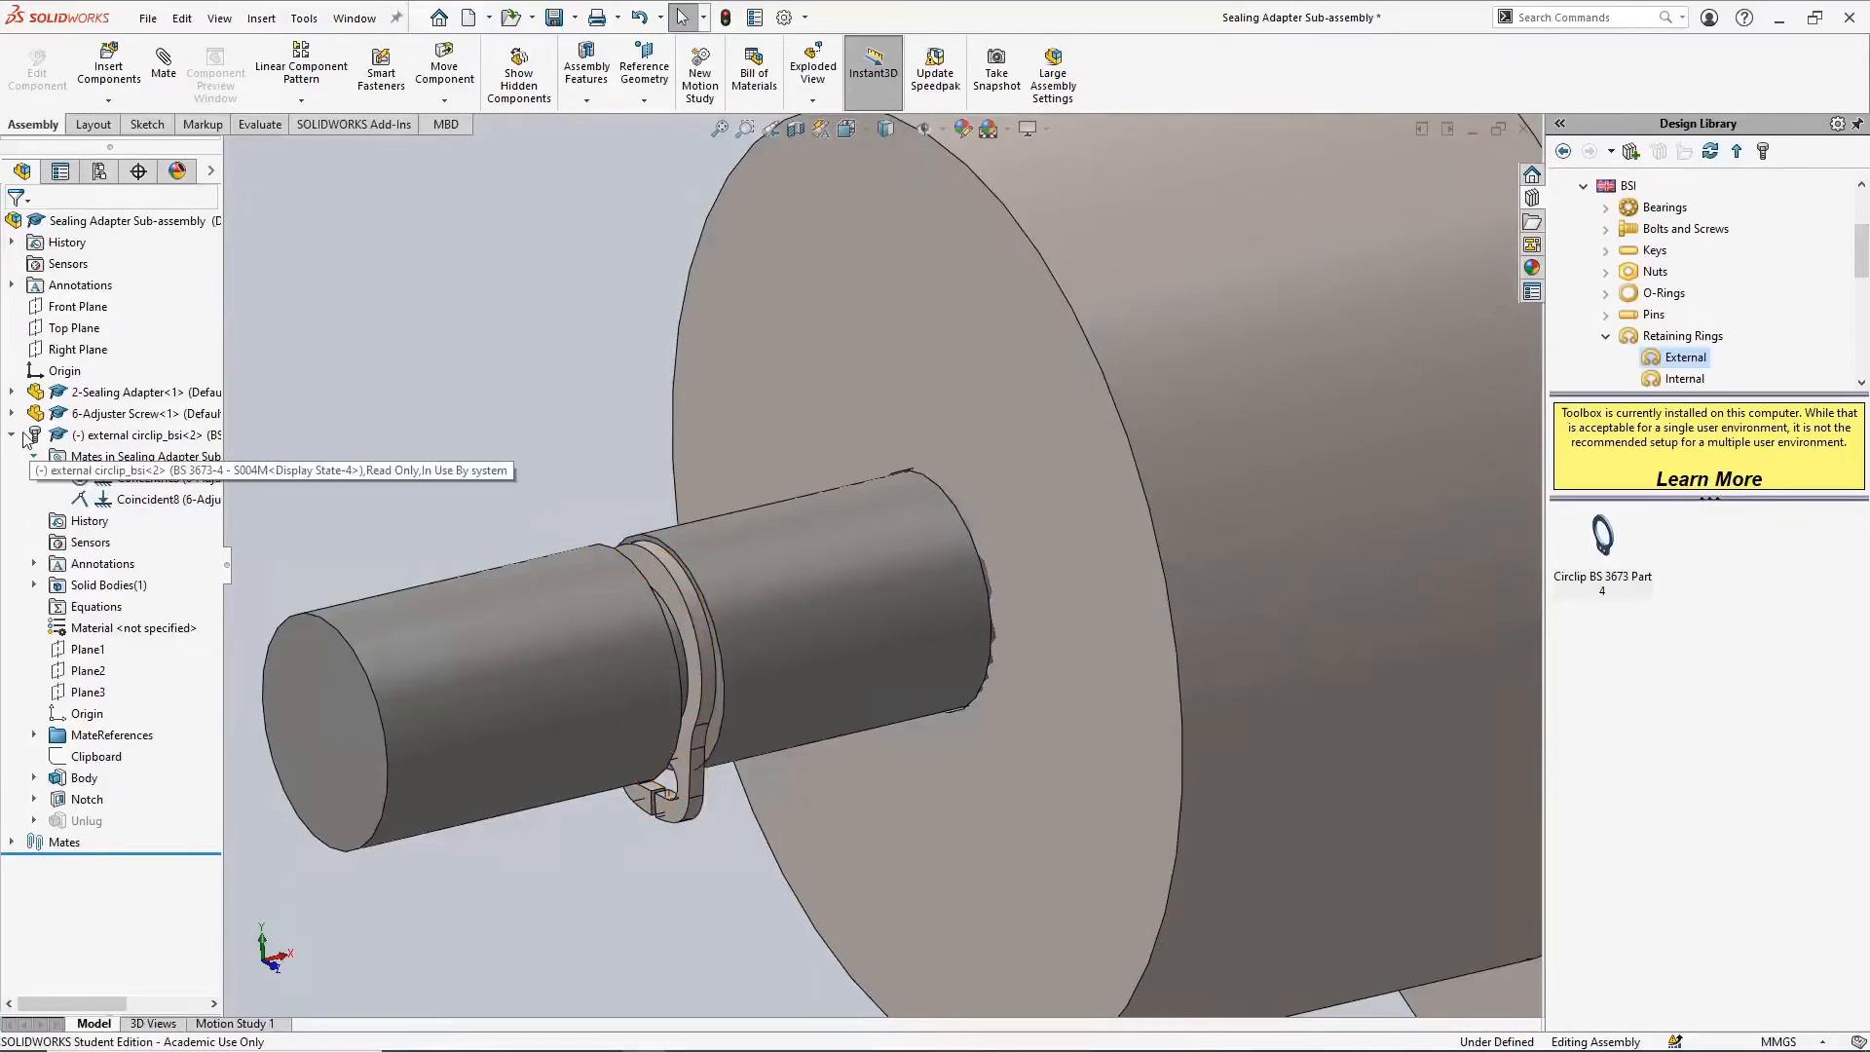
Mate the external circlip's Plane3 coincident with the sub-assembly's Front Plane to stop the circlip rotating
click(12, 436)
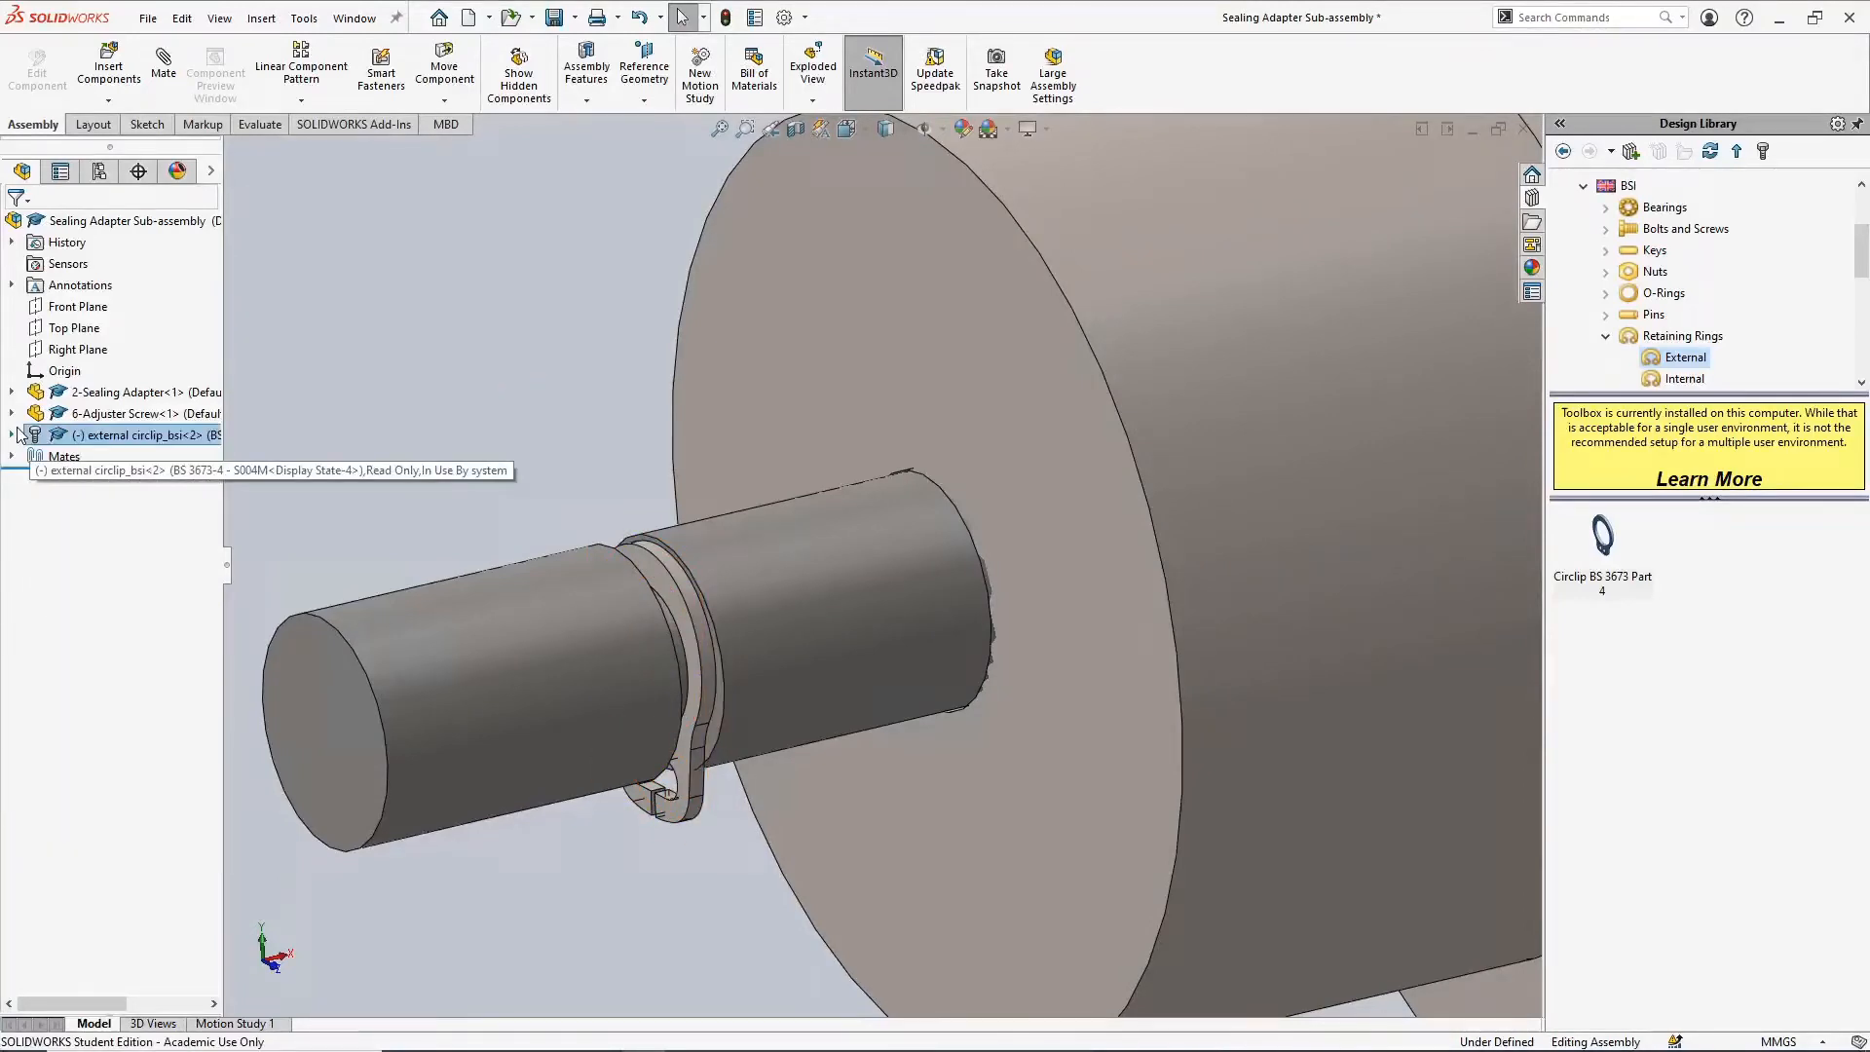
click(11, 436)
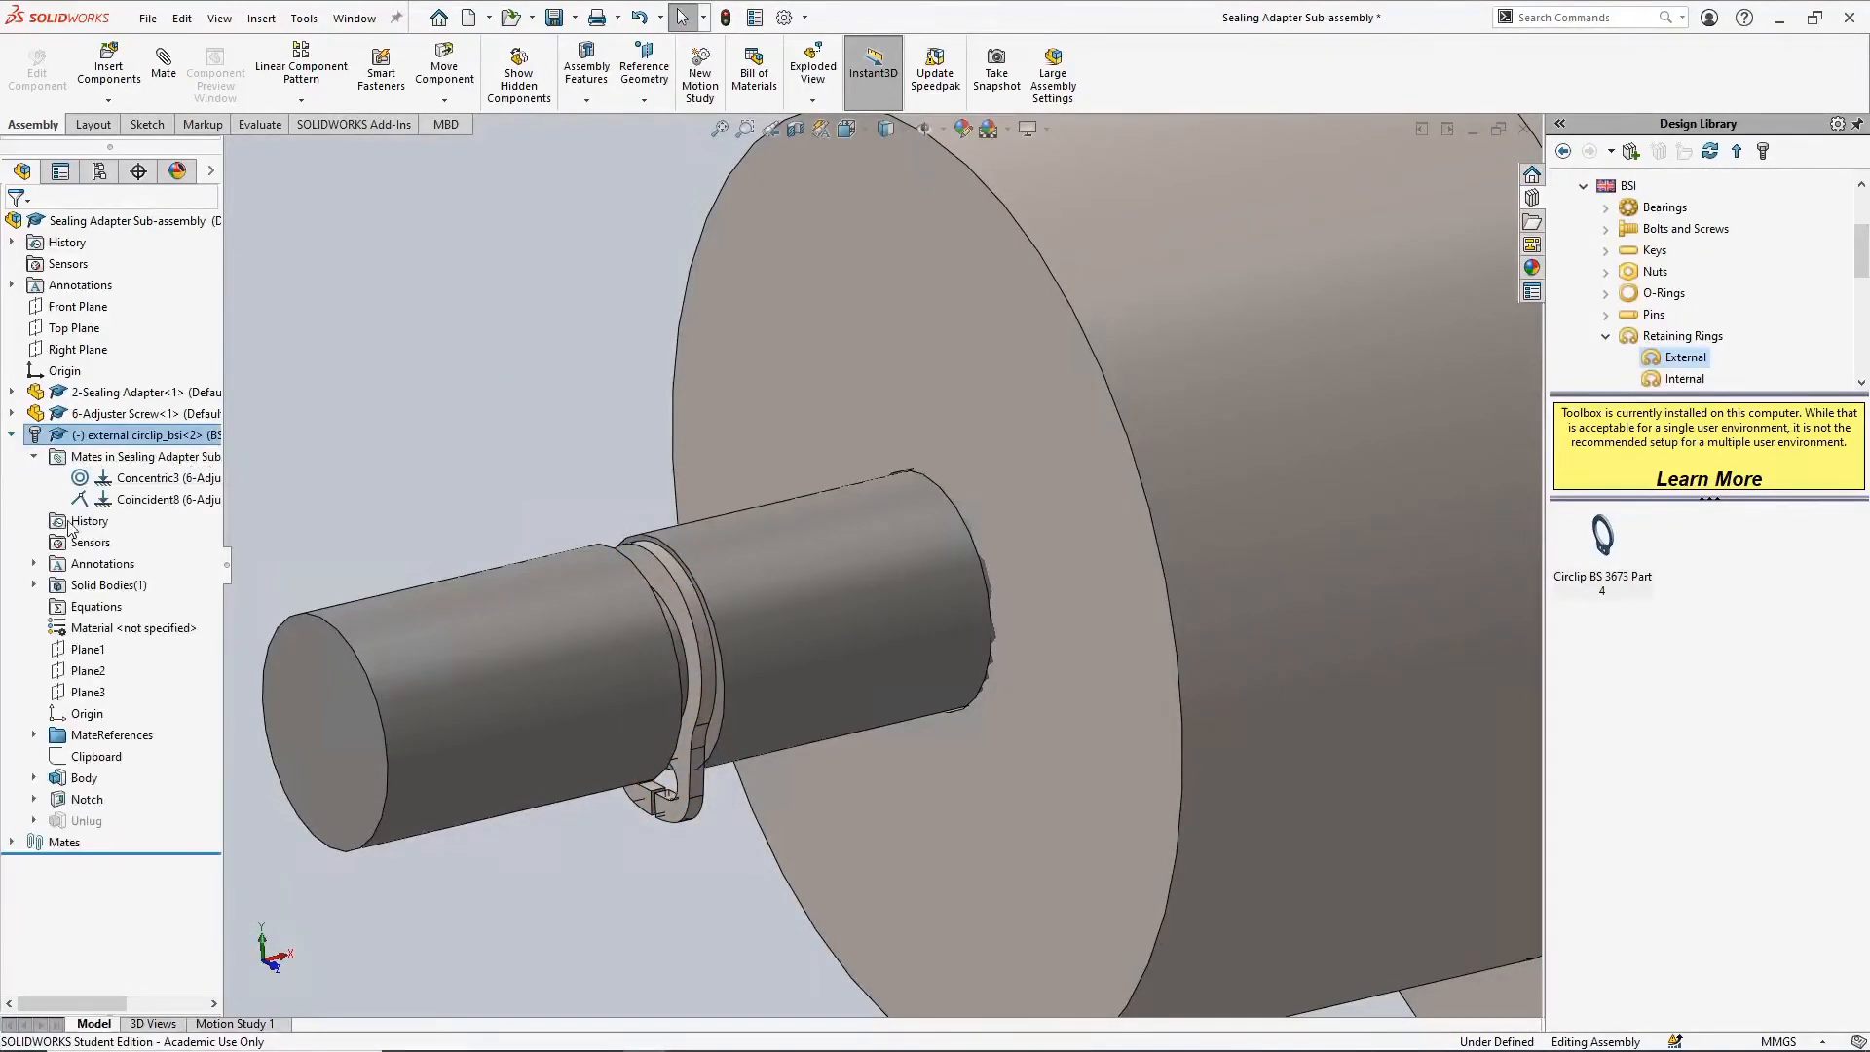
key(z)
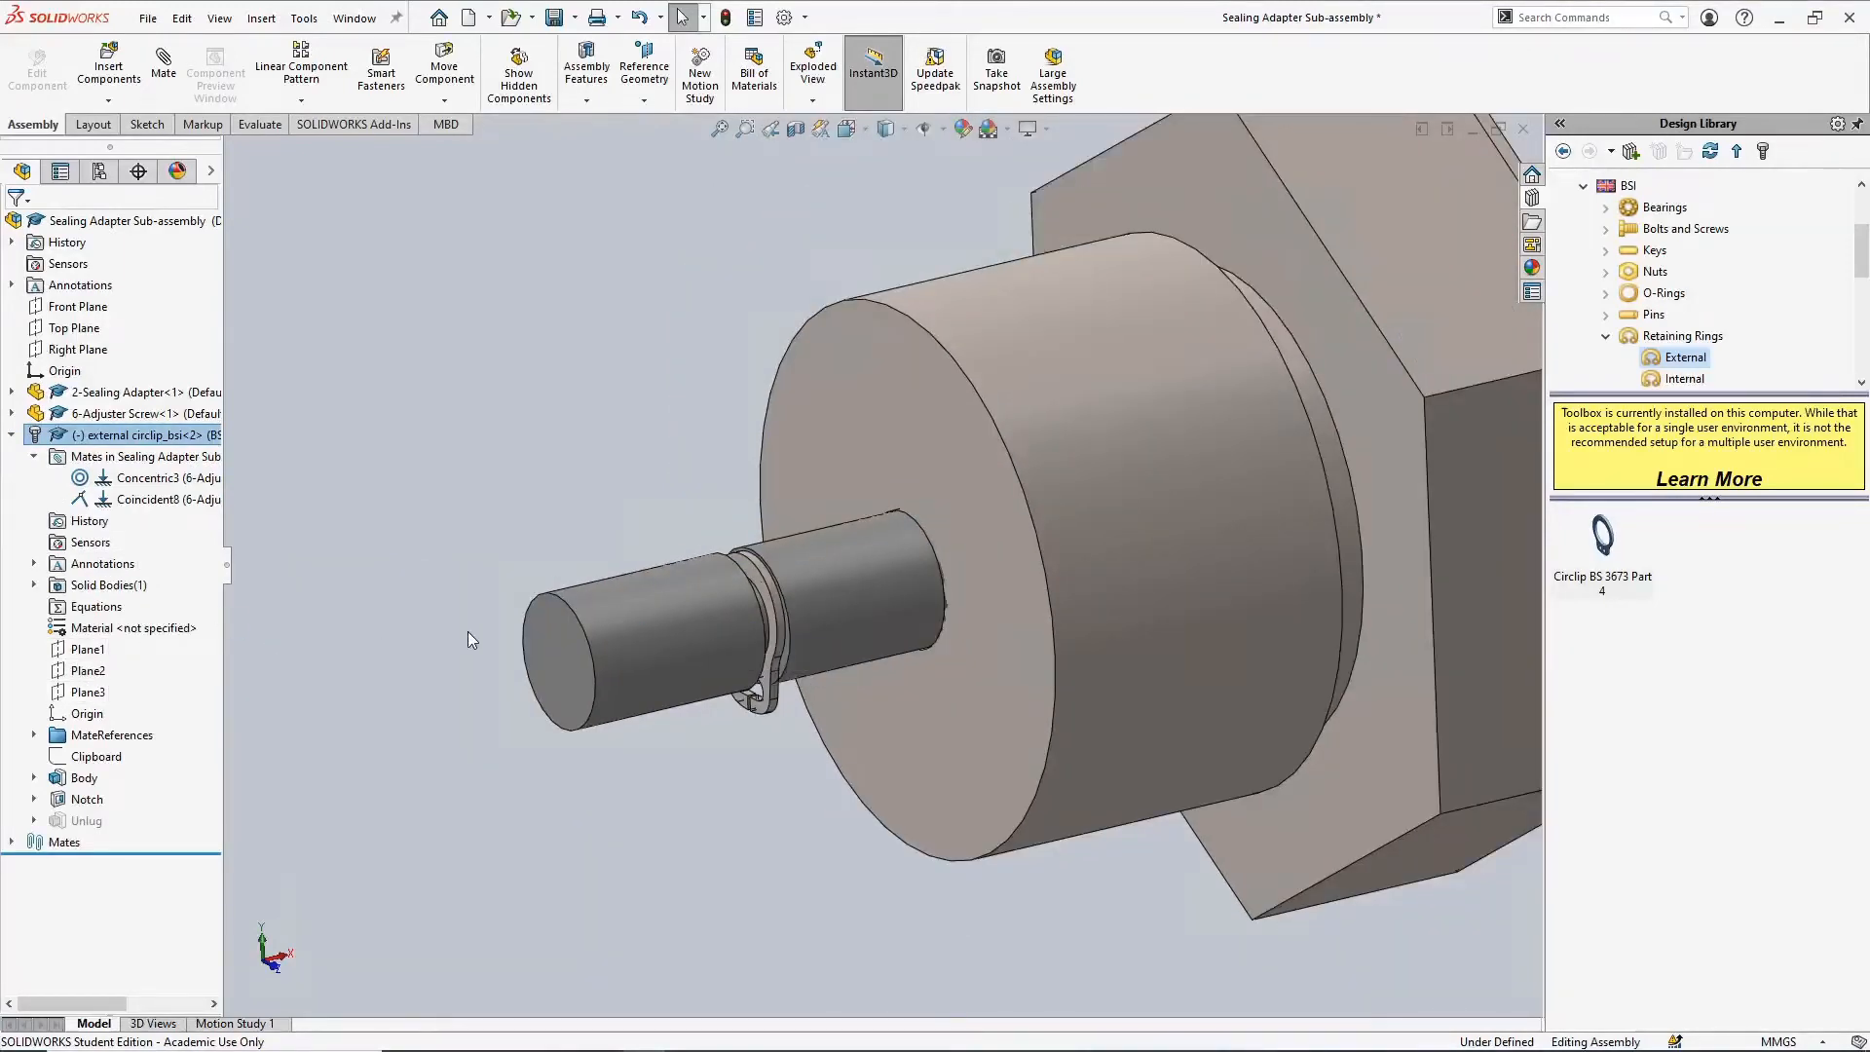
key(z)
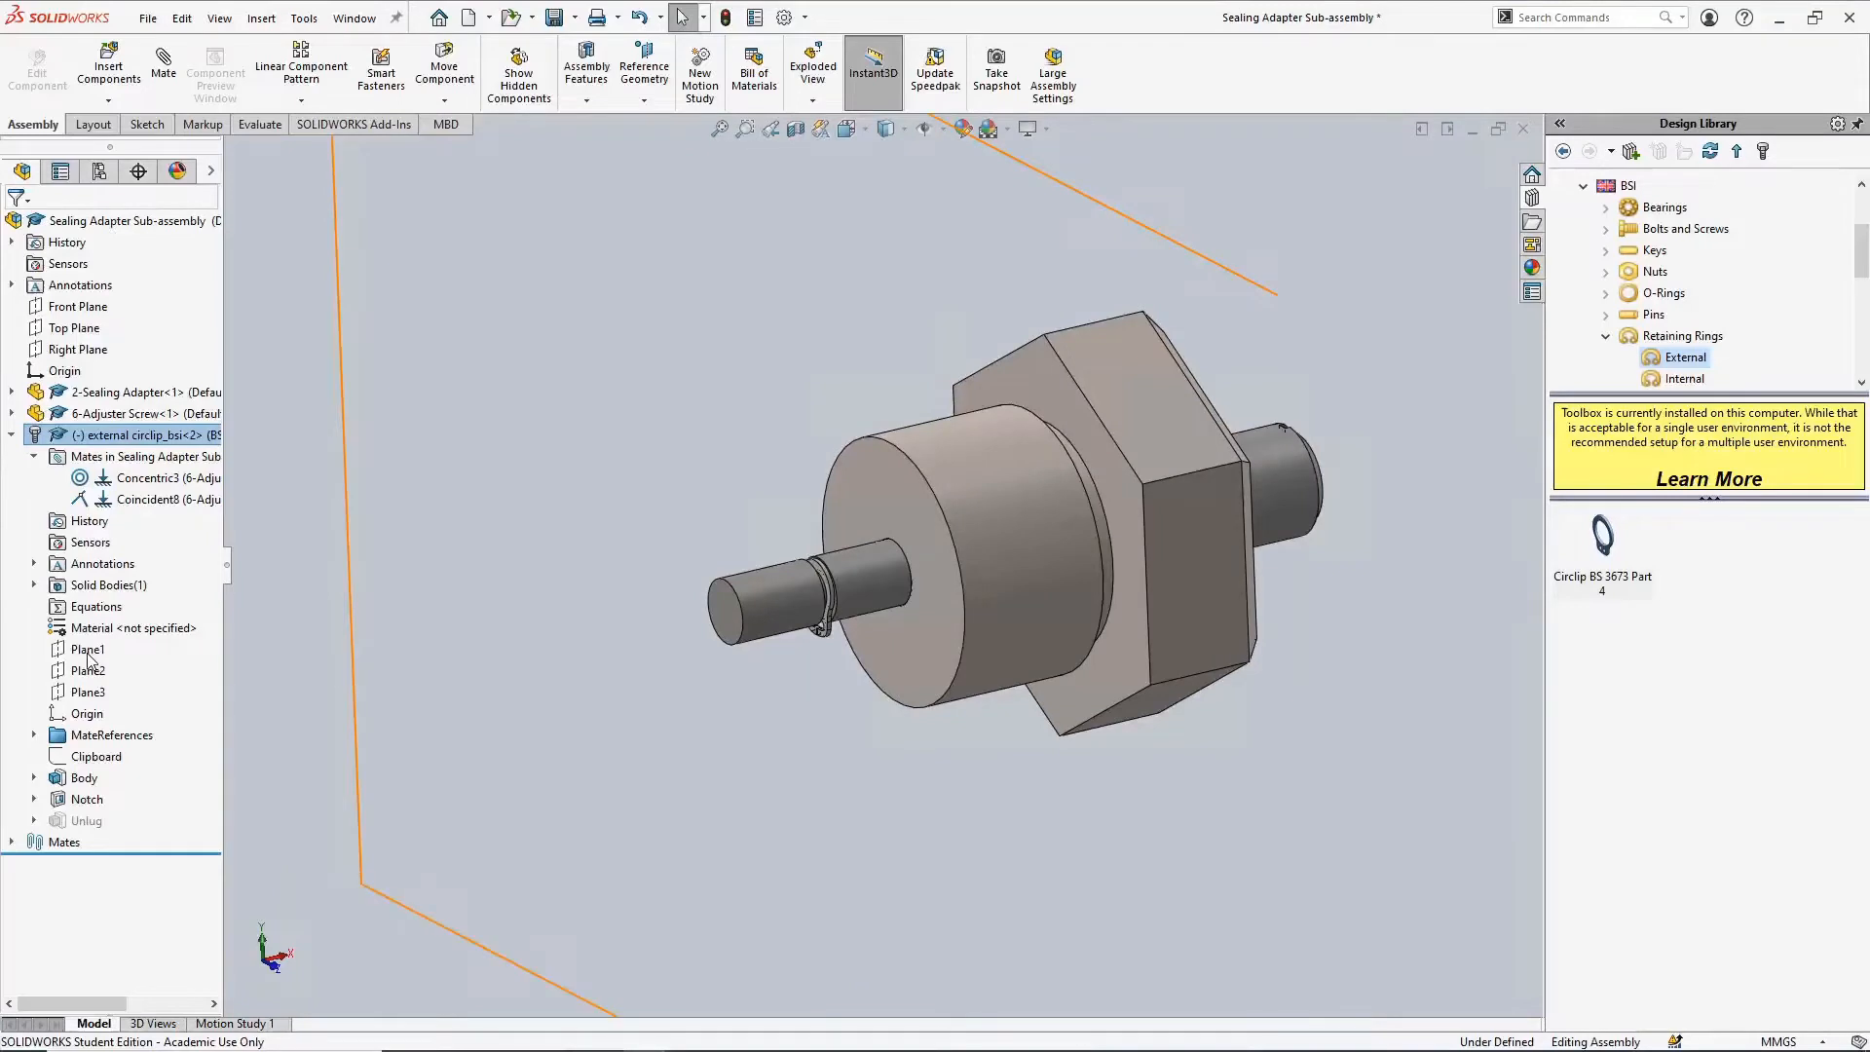
key(z)
scroll(471, 546, up, 2)
middle_drag(606, 522, 747, 481)
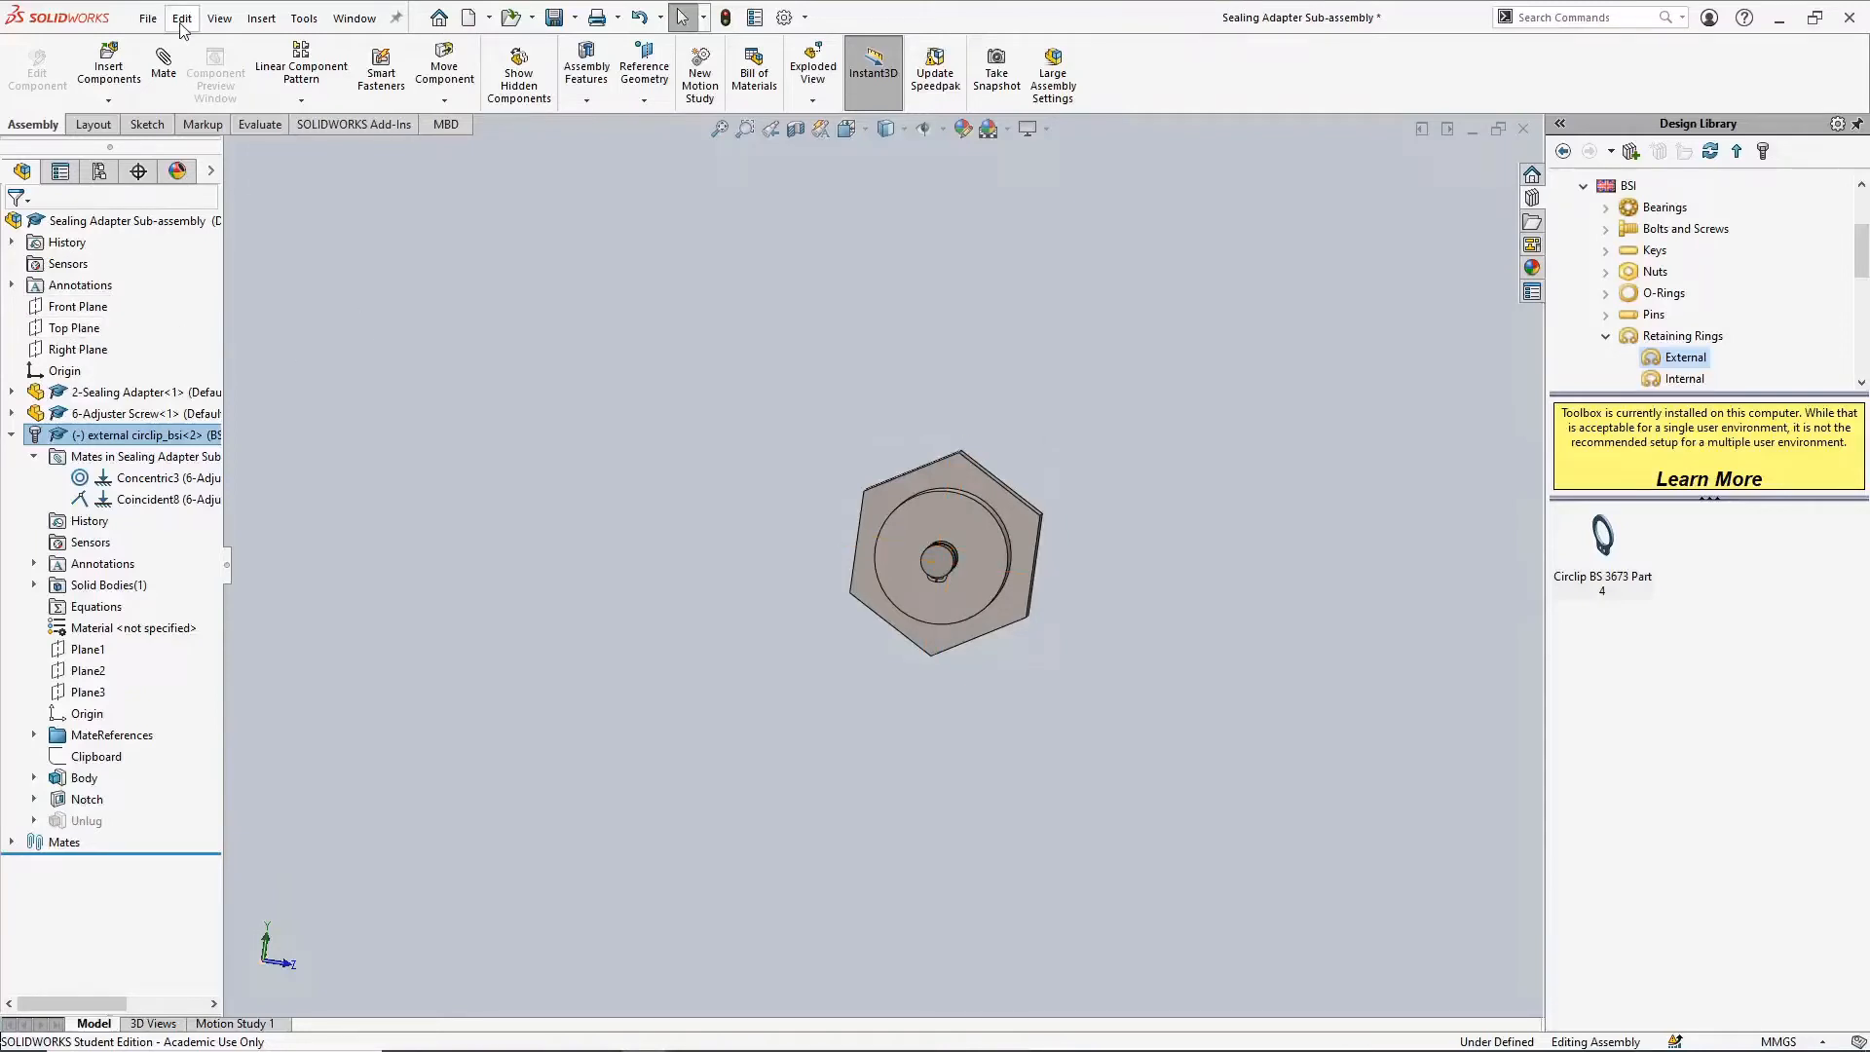
click(163, 67)
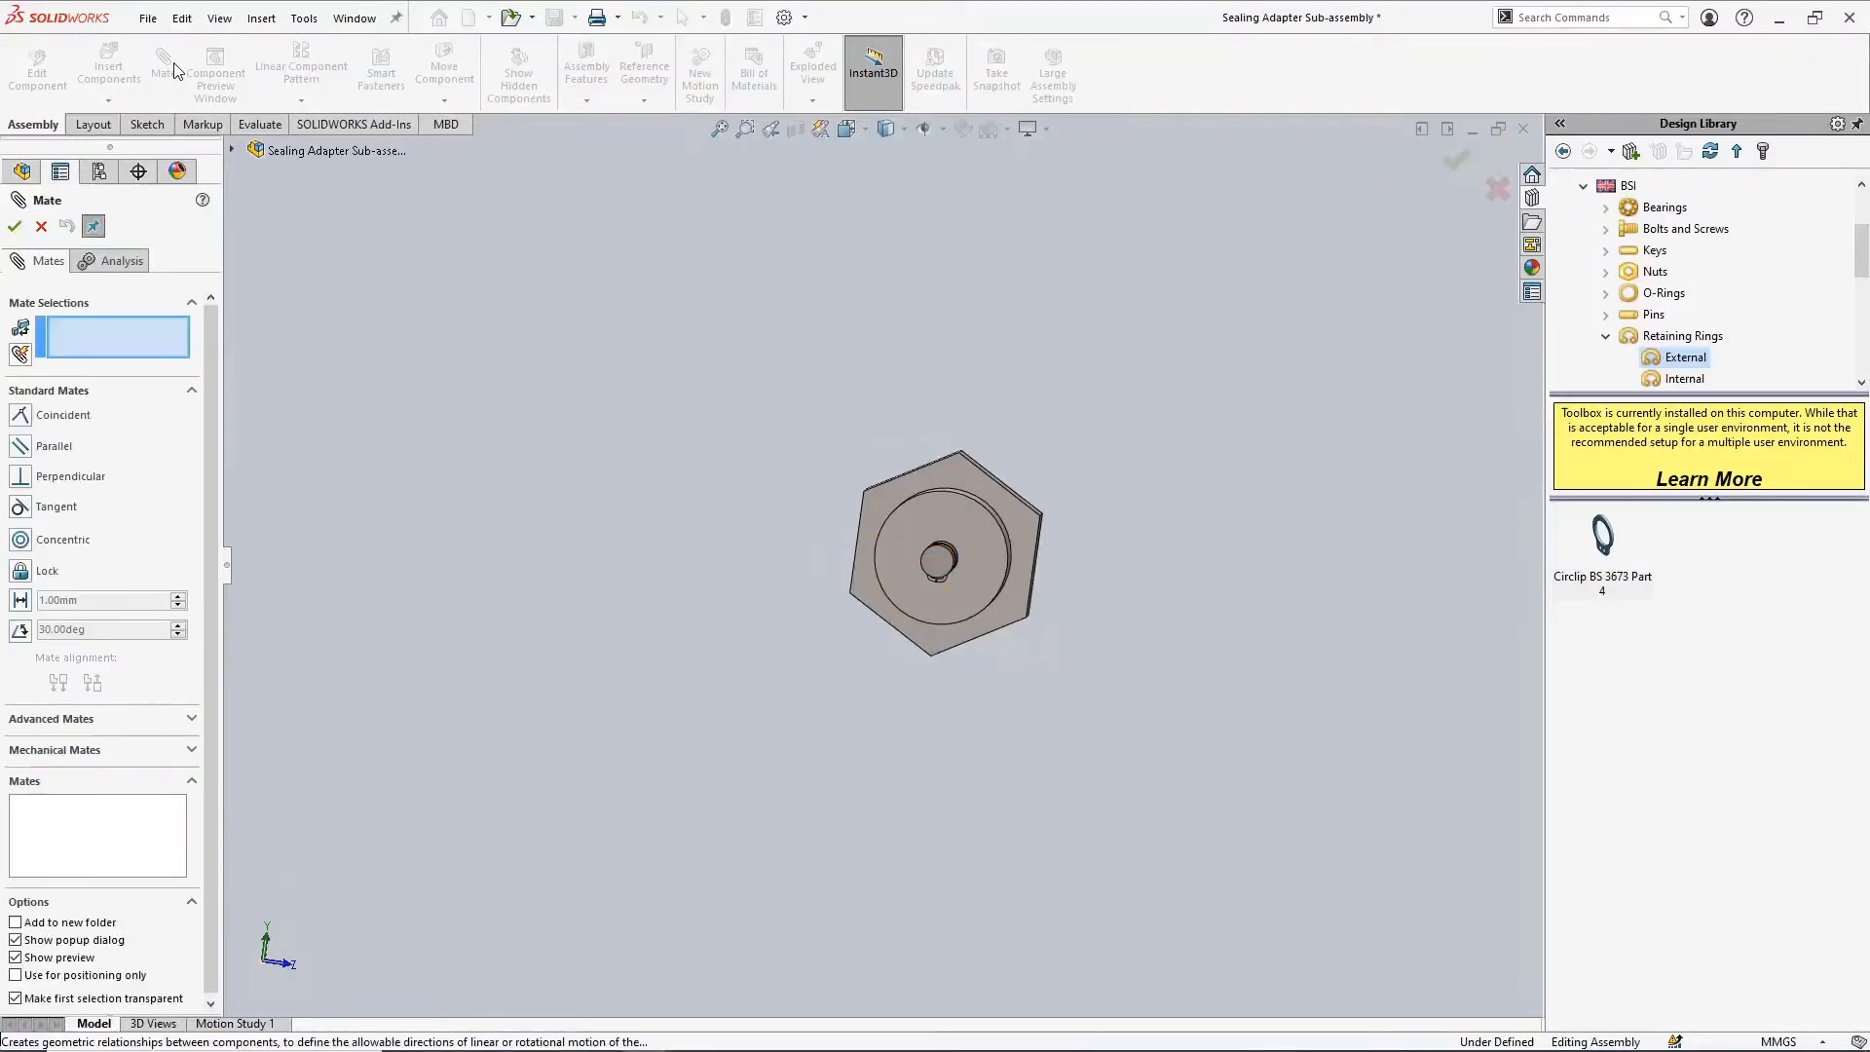
click(232, 151)
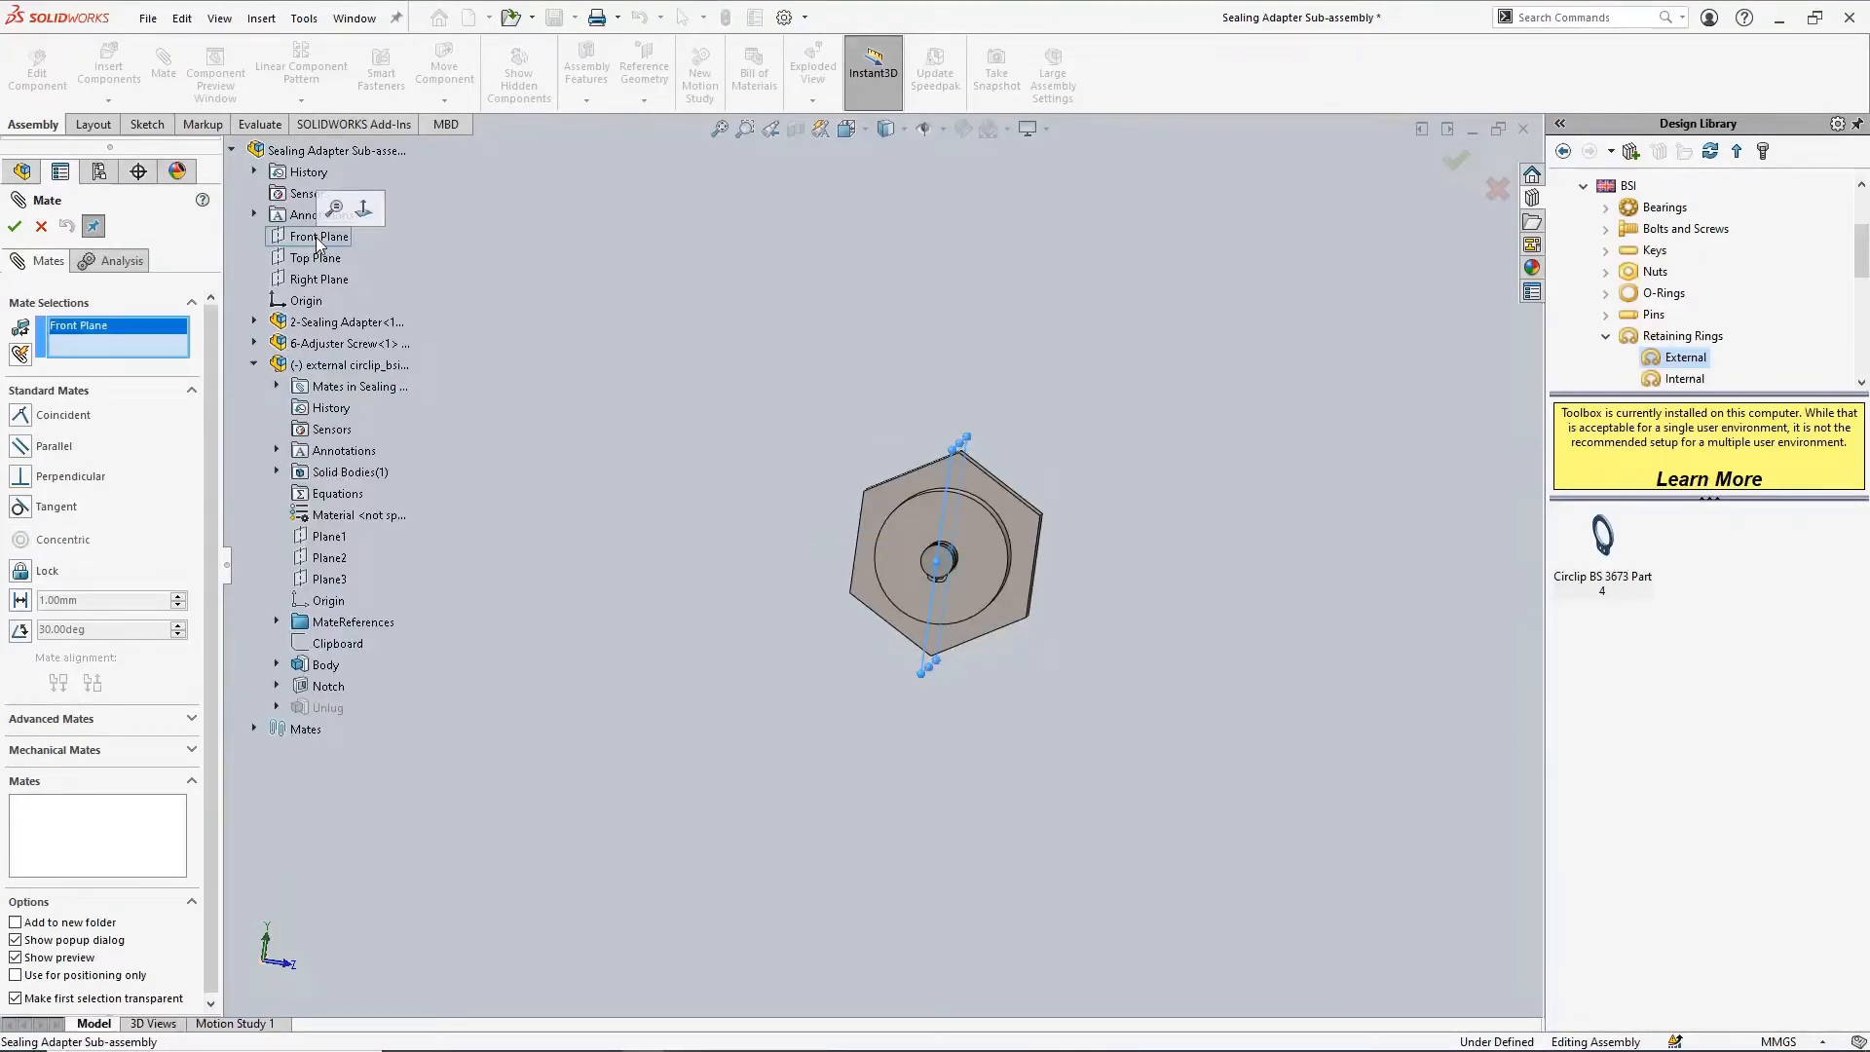
click(331, 580)
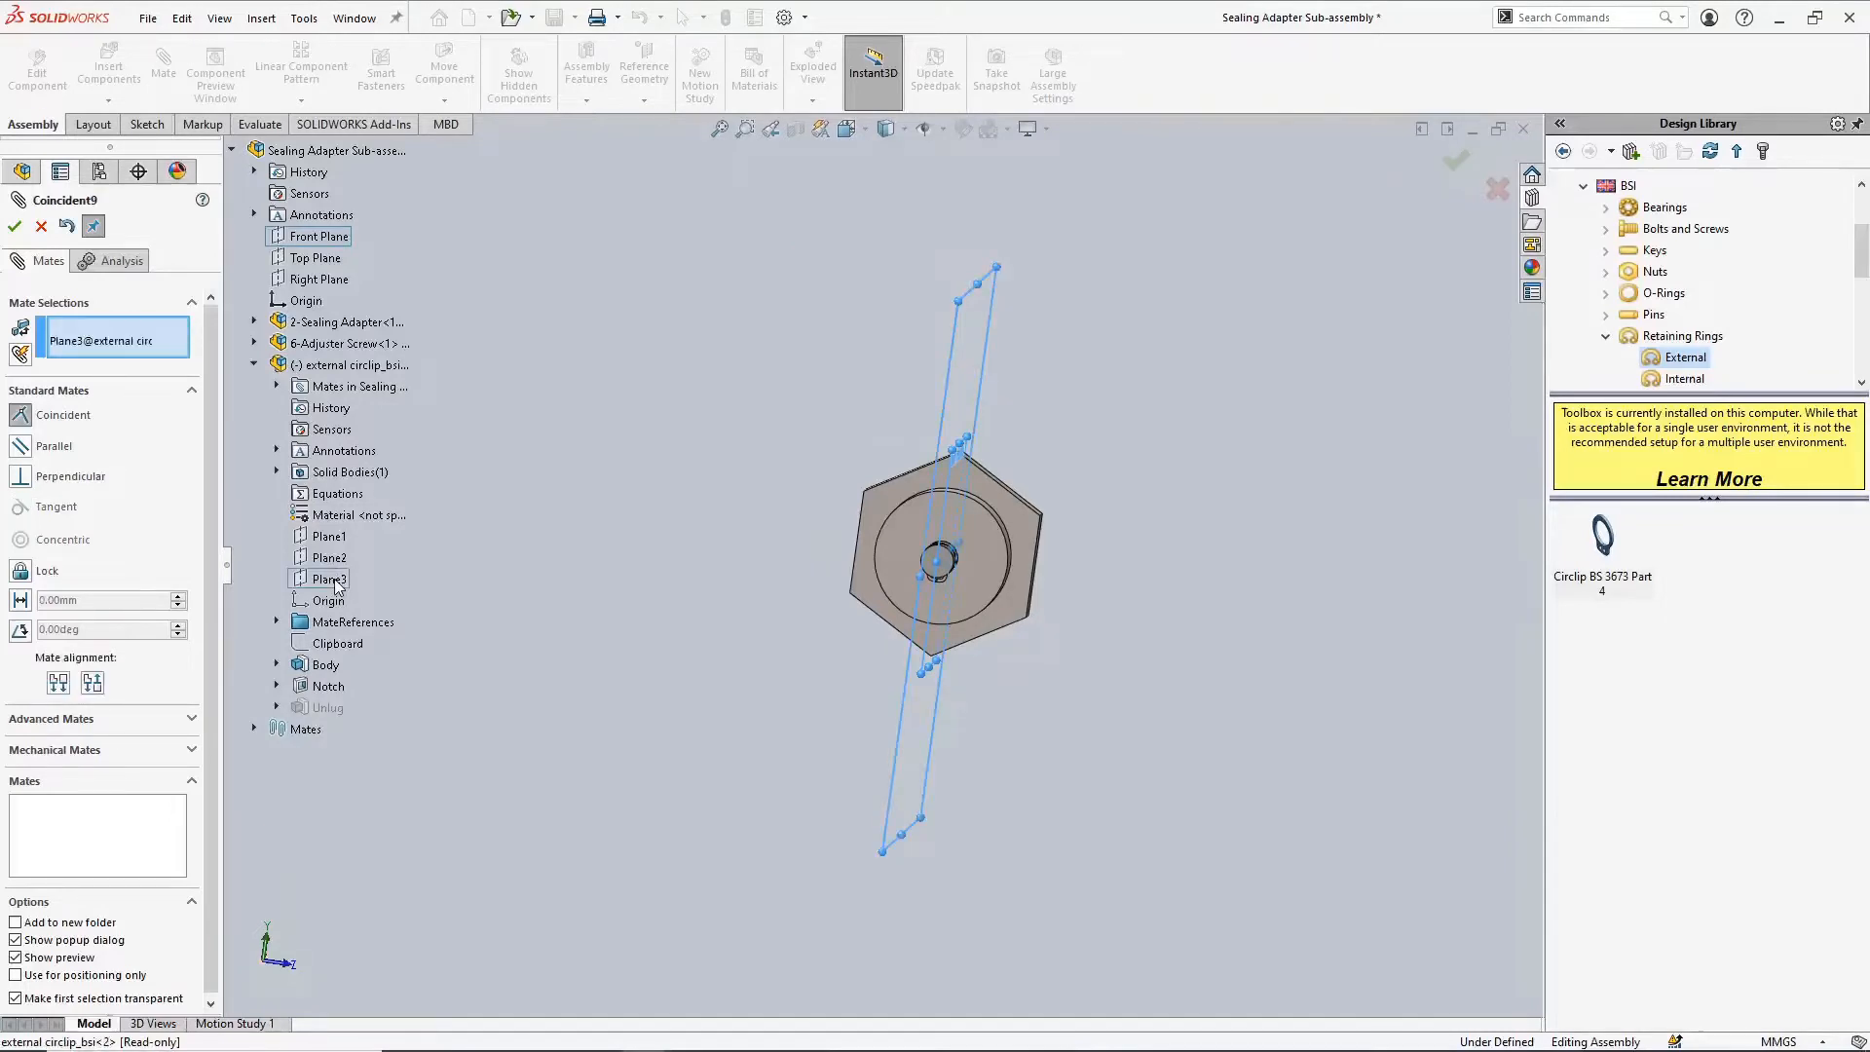
click(16, 228)
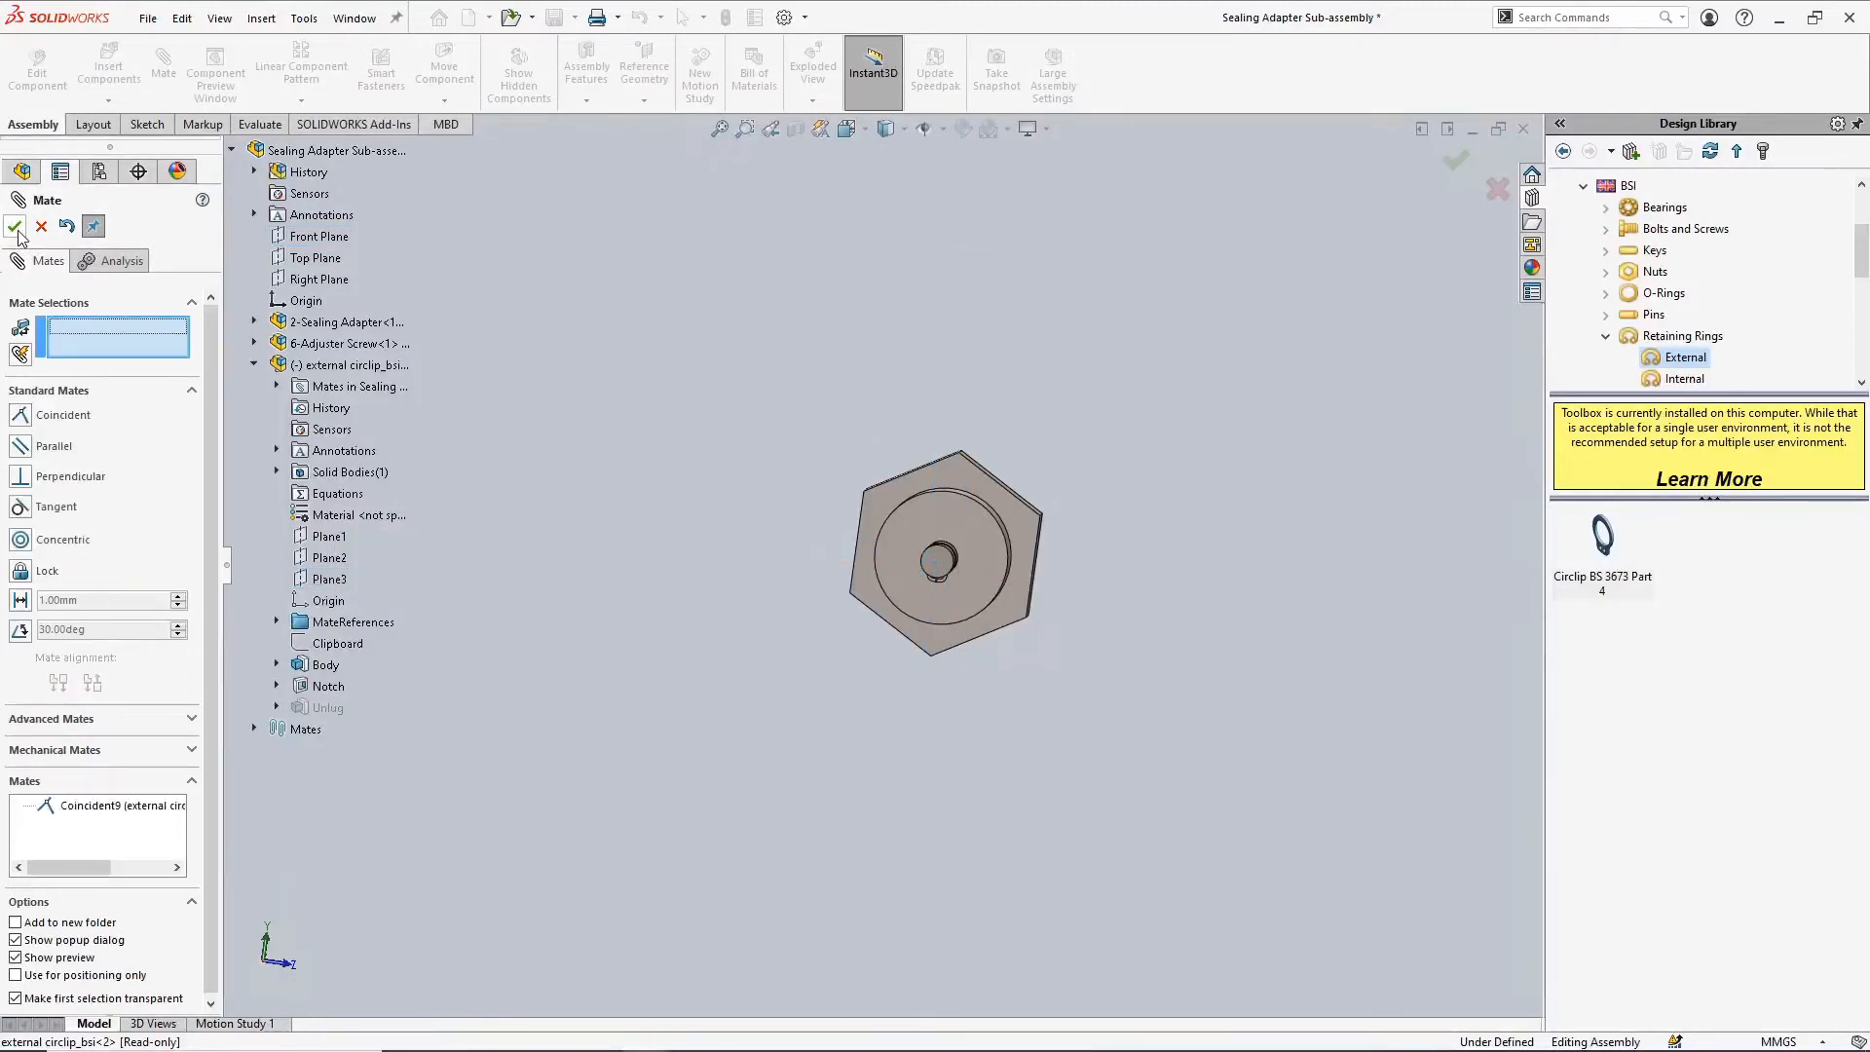
click(16, 228)
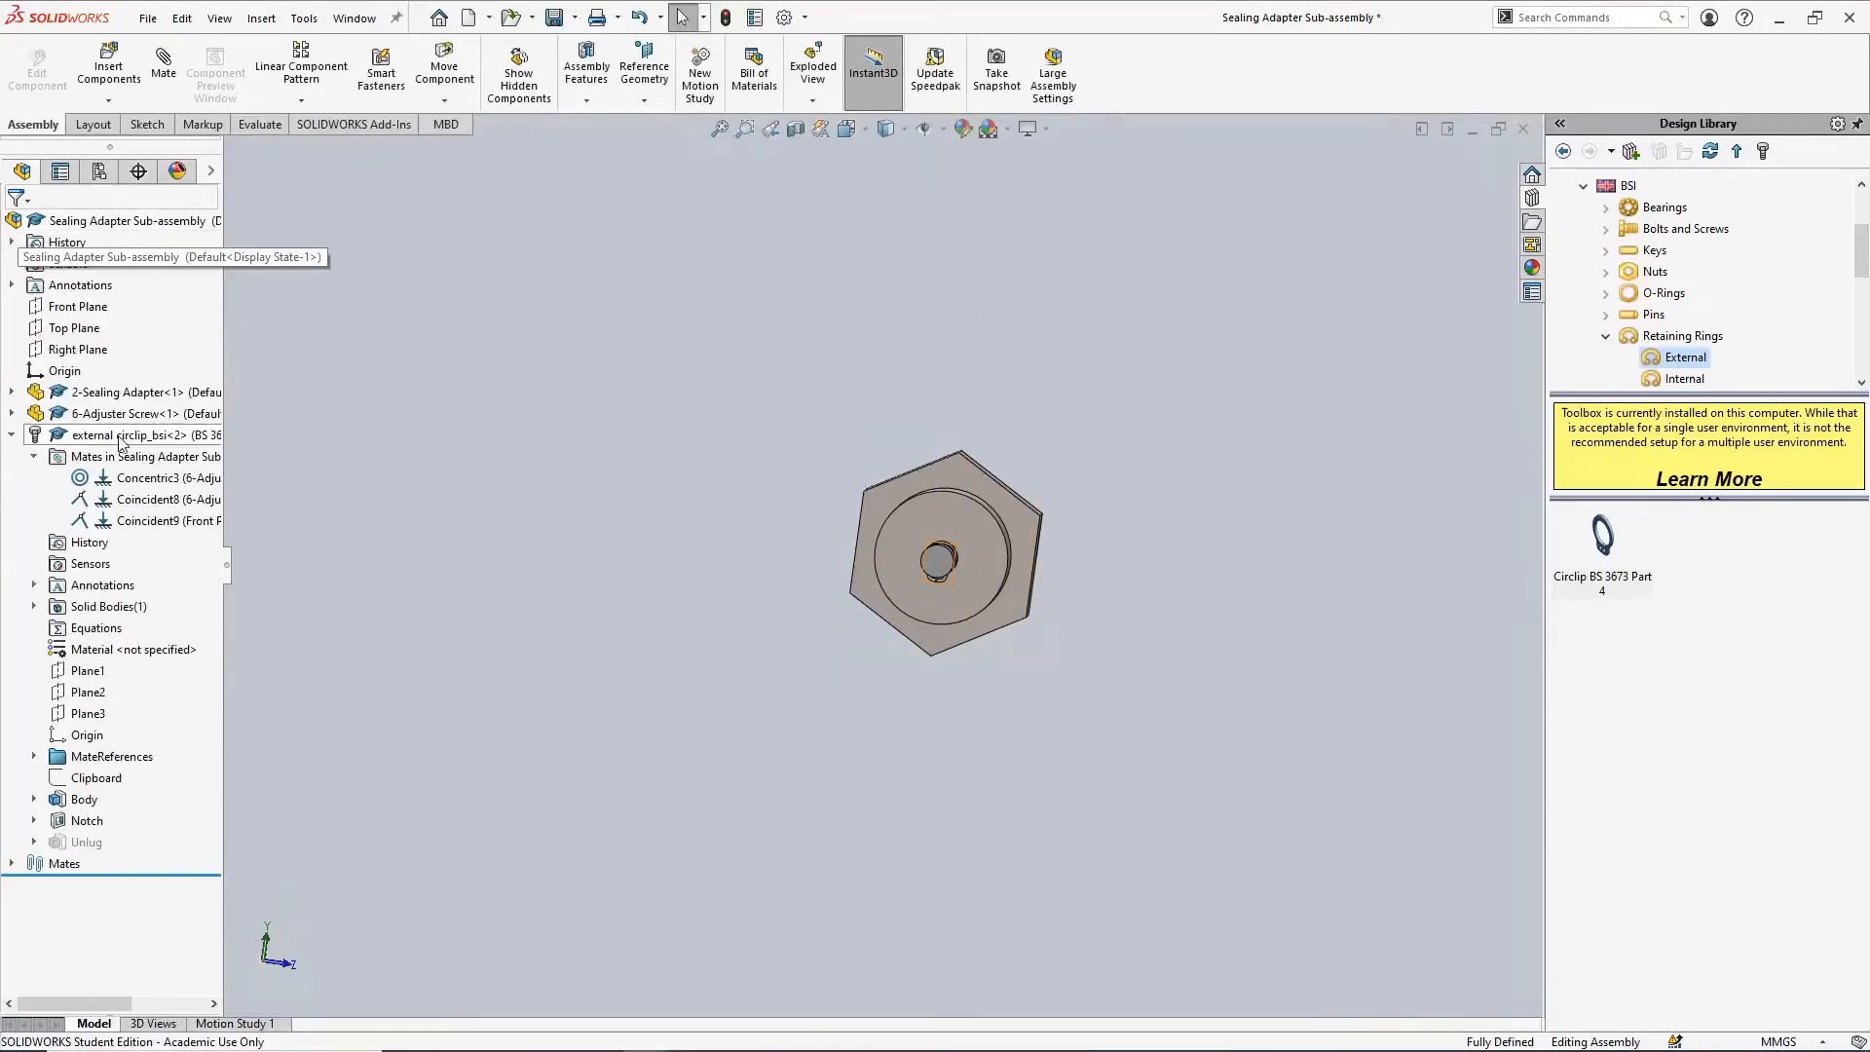
click(13, 437)
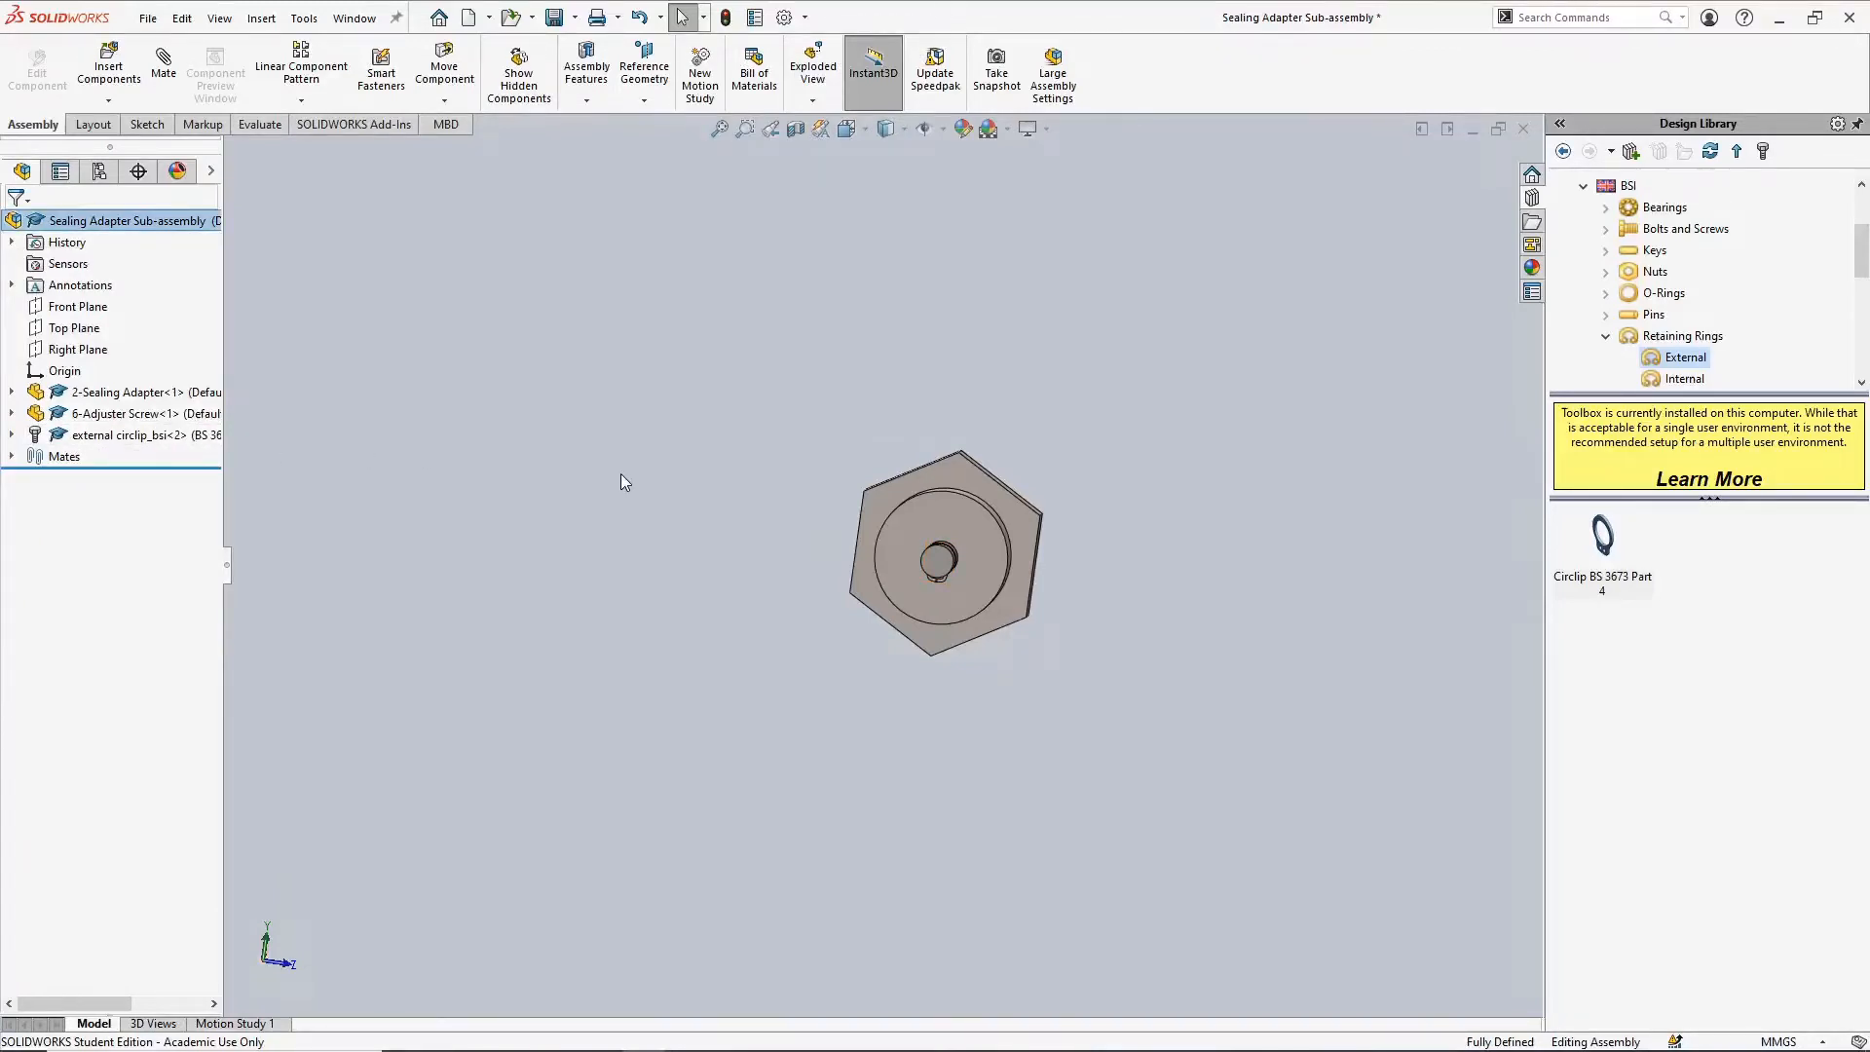
Browse the BSI standard in the Toolbox to the Hex Nuts category
middle_drag(679, 458, 405, 494)
click(1626, 186)
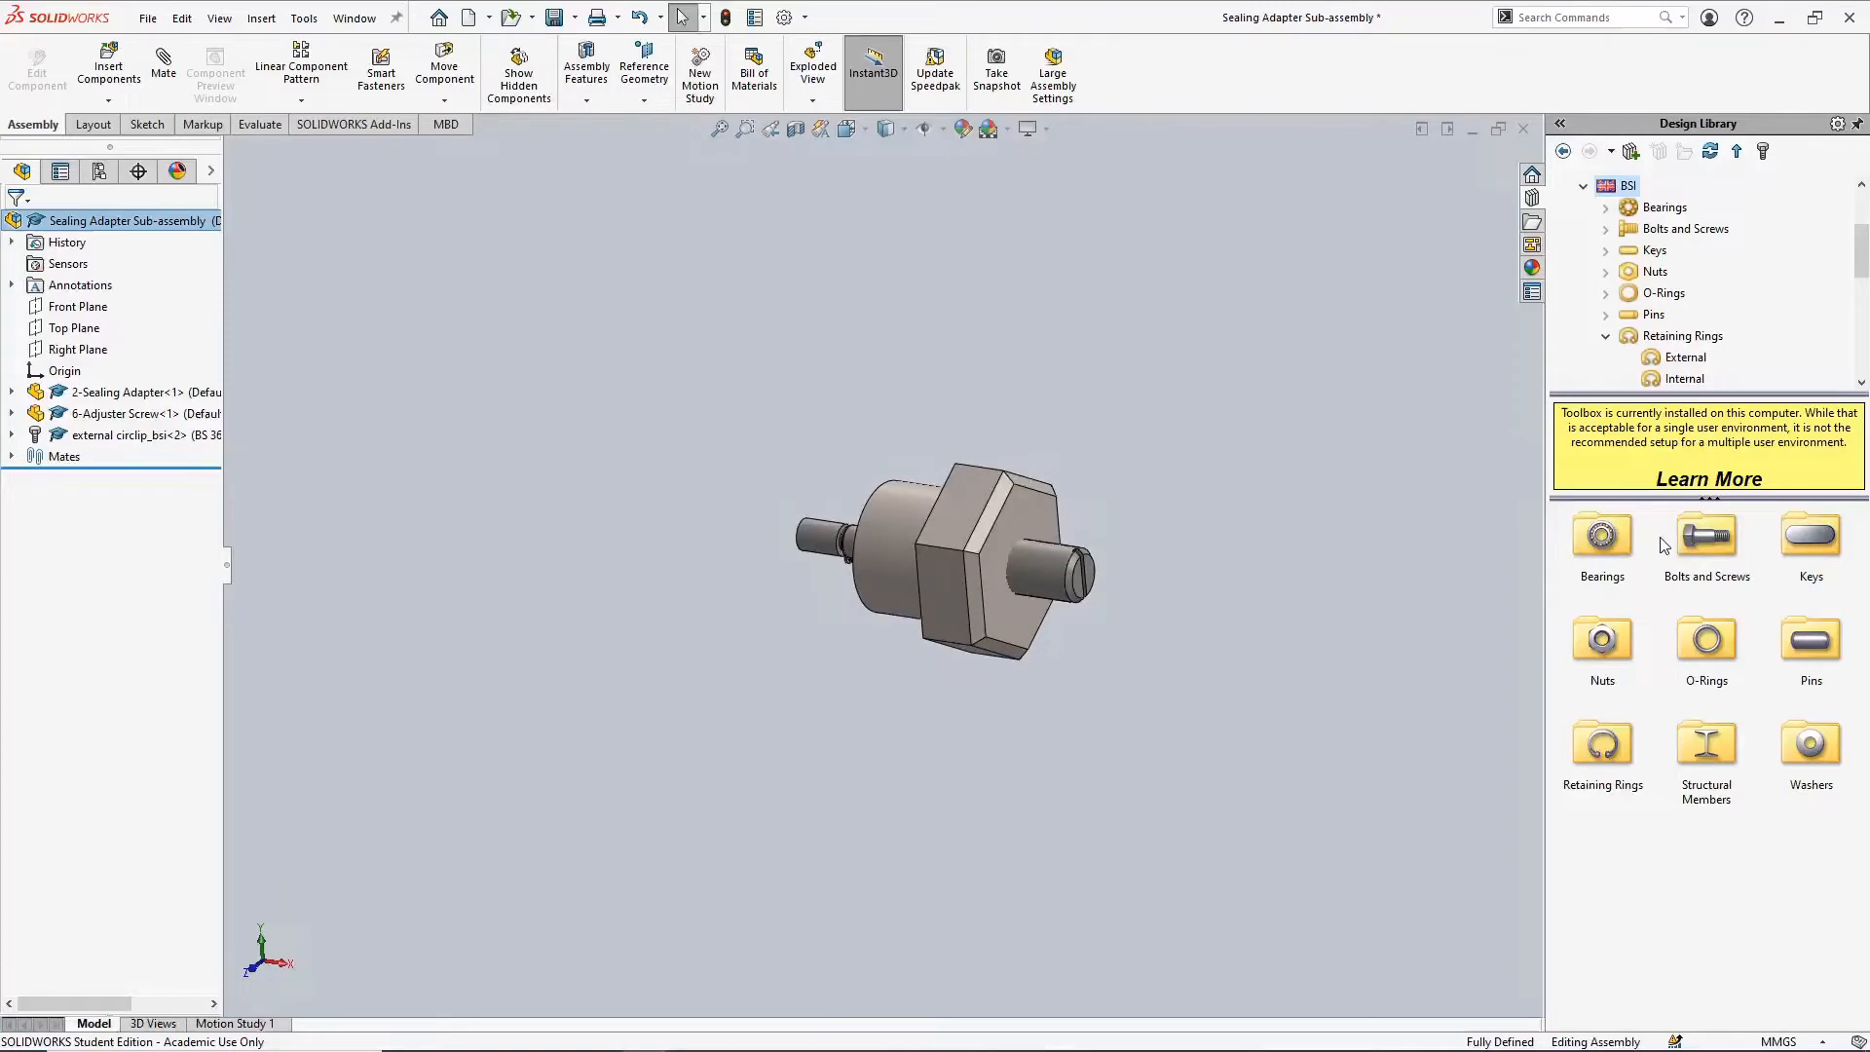
double_click(1606, 645)
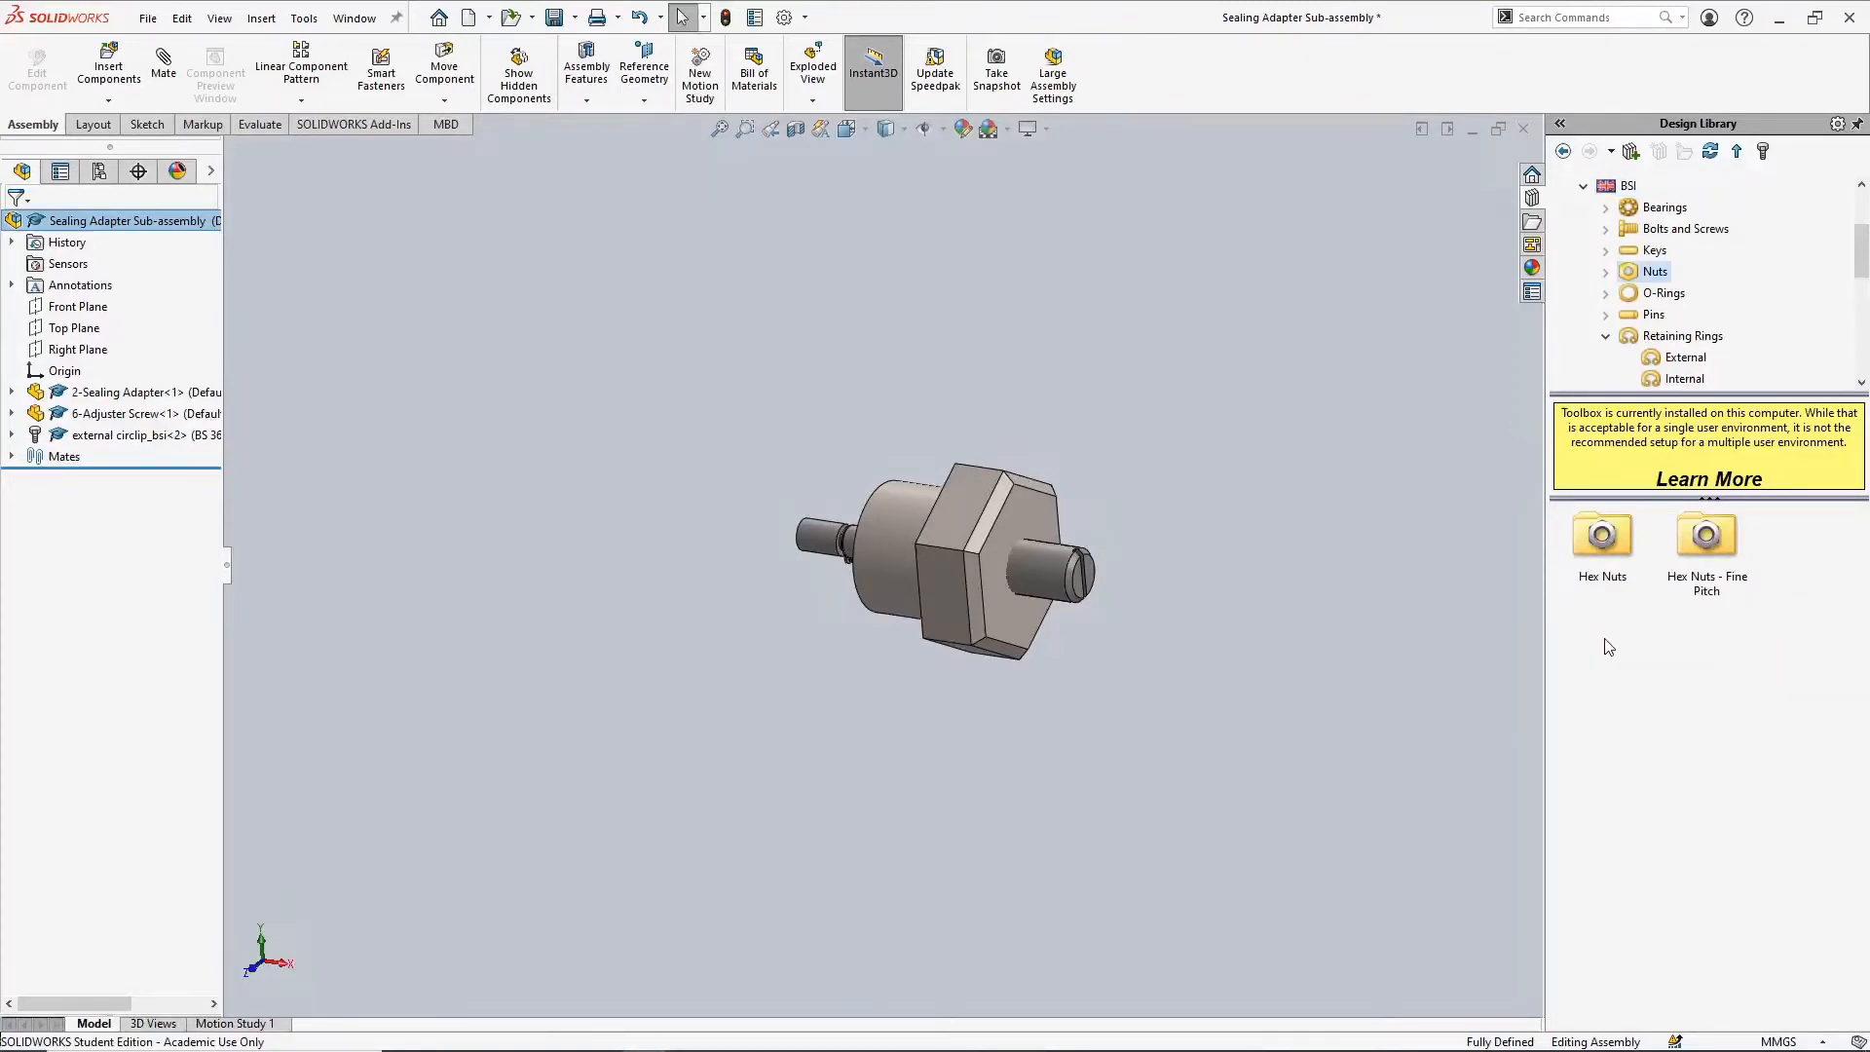
double_click(1603, 541)
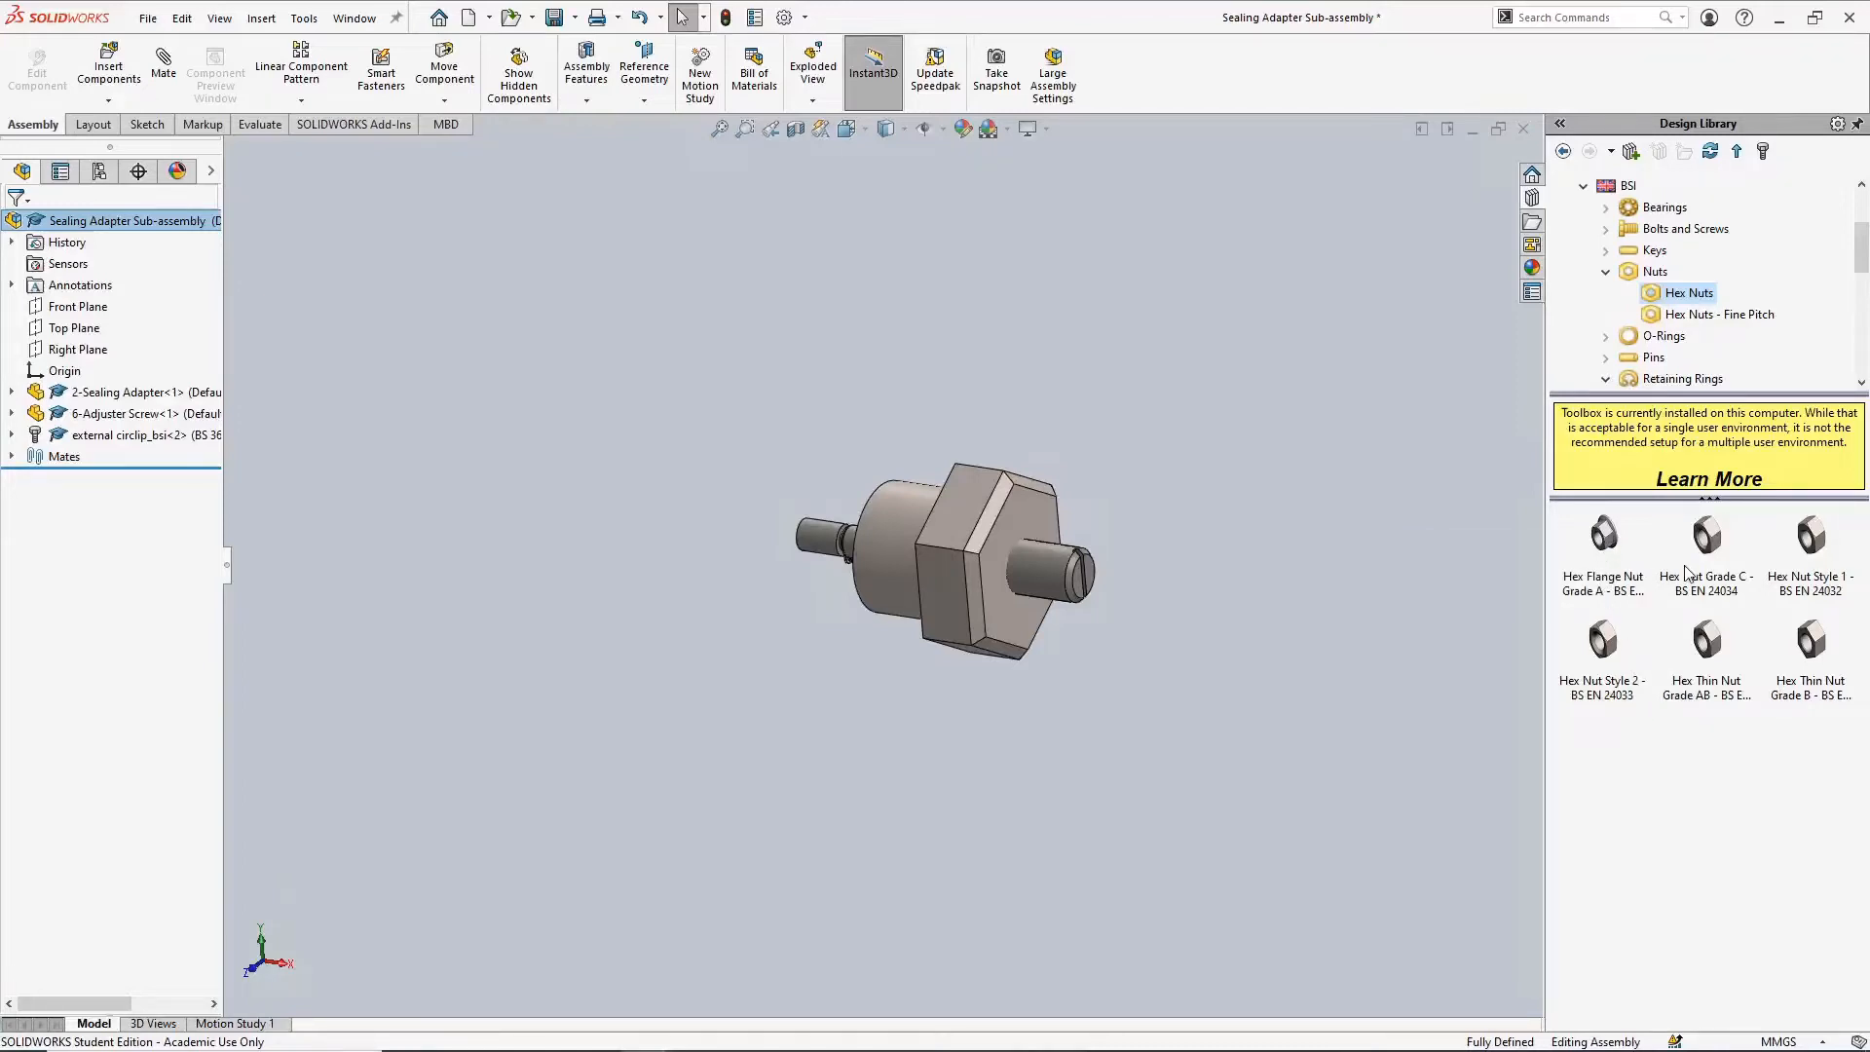
Insert one M10 Hex Nut Grade C BS EN 24034 onto the slotted end of the adjuster screw
mouse_move(1724, 663)
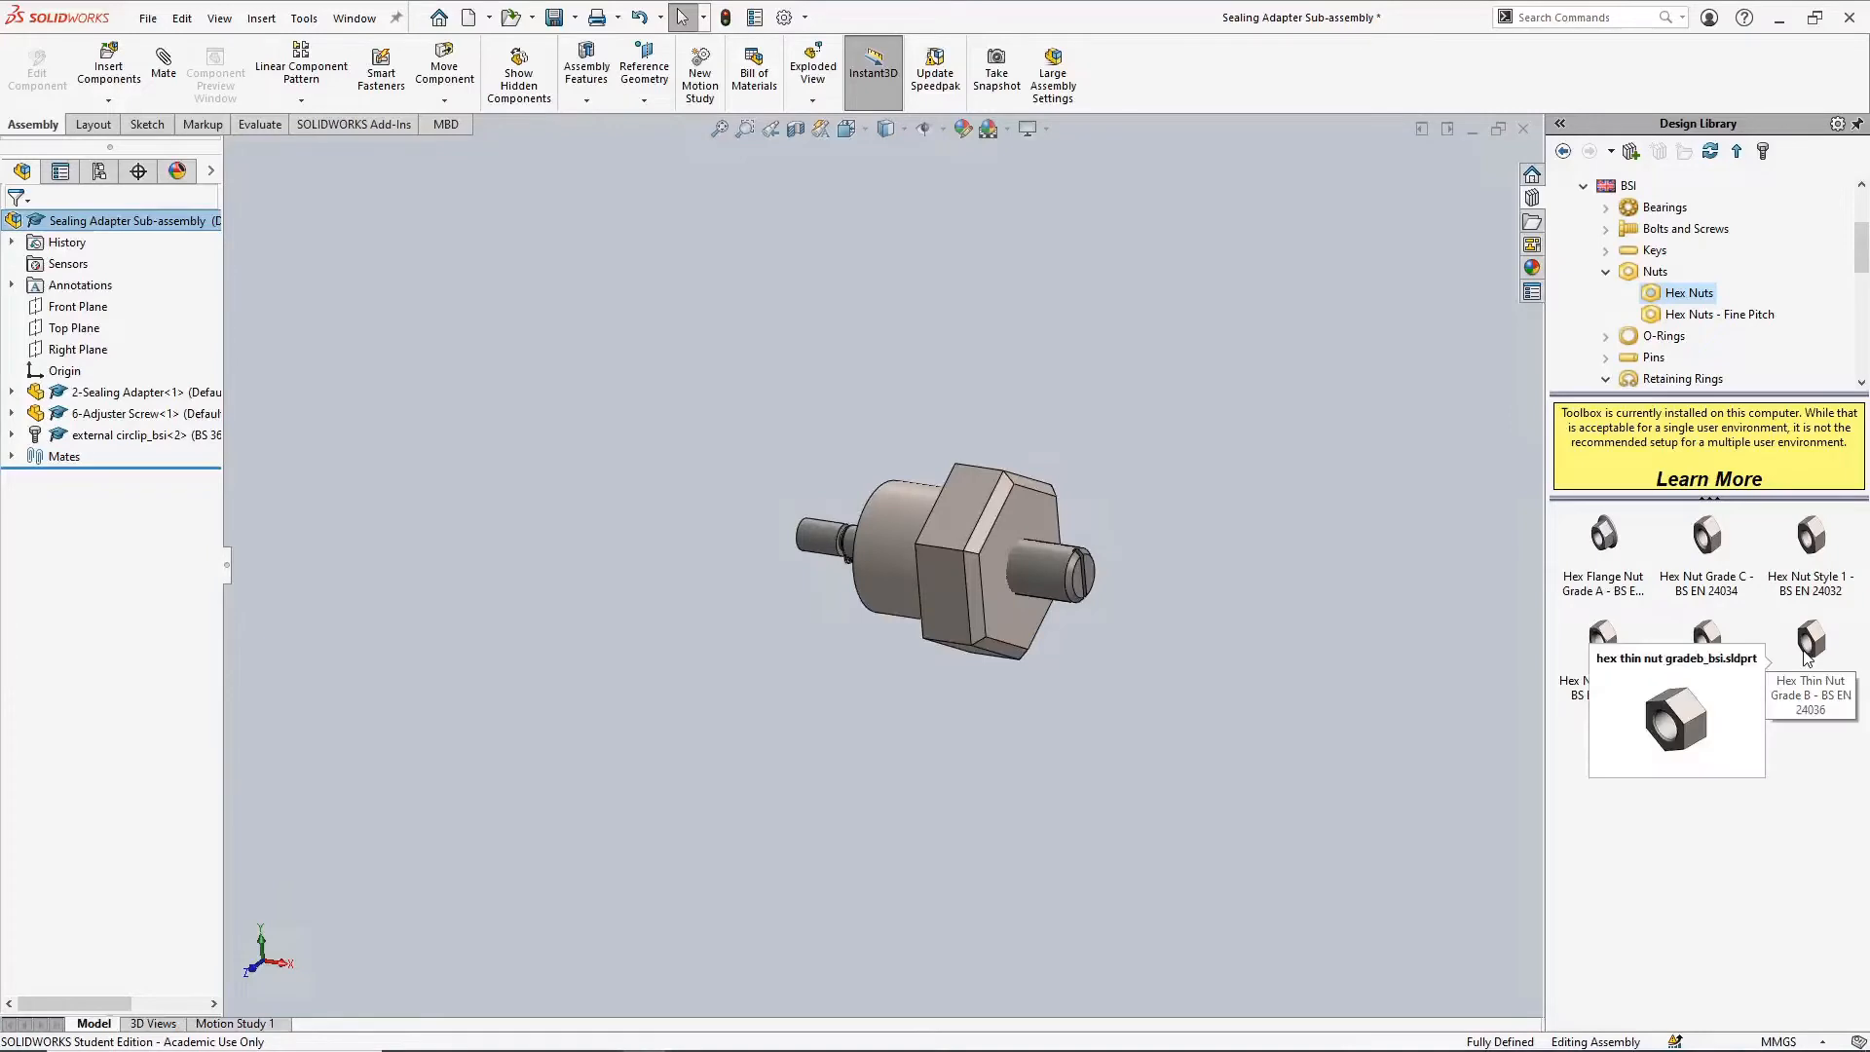
mouse_move(1809, 581)
mouse_move(1827, 662)
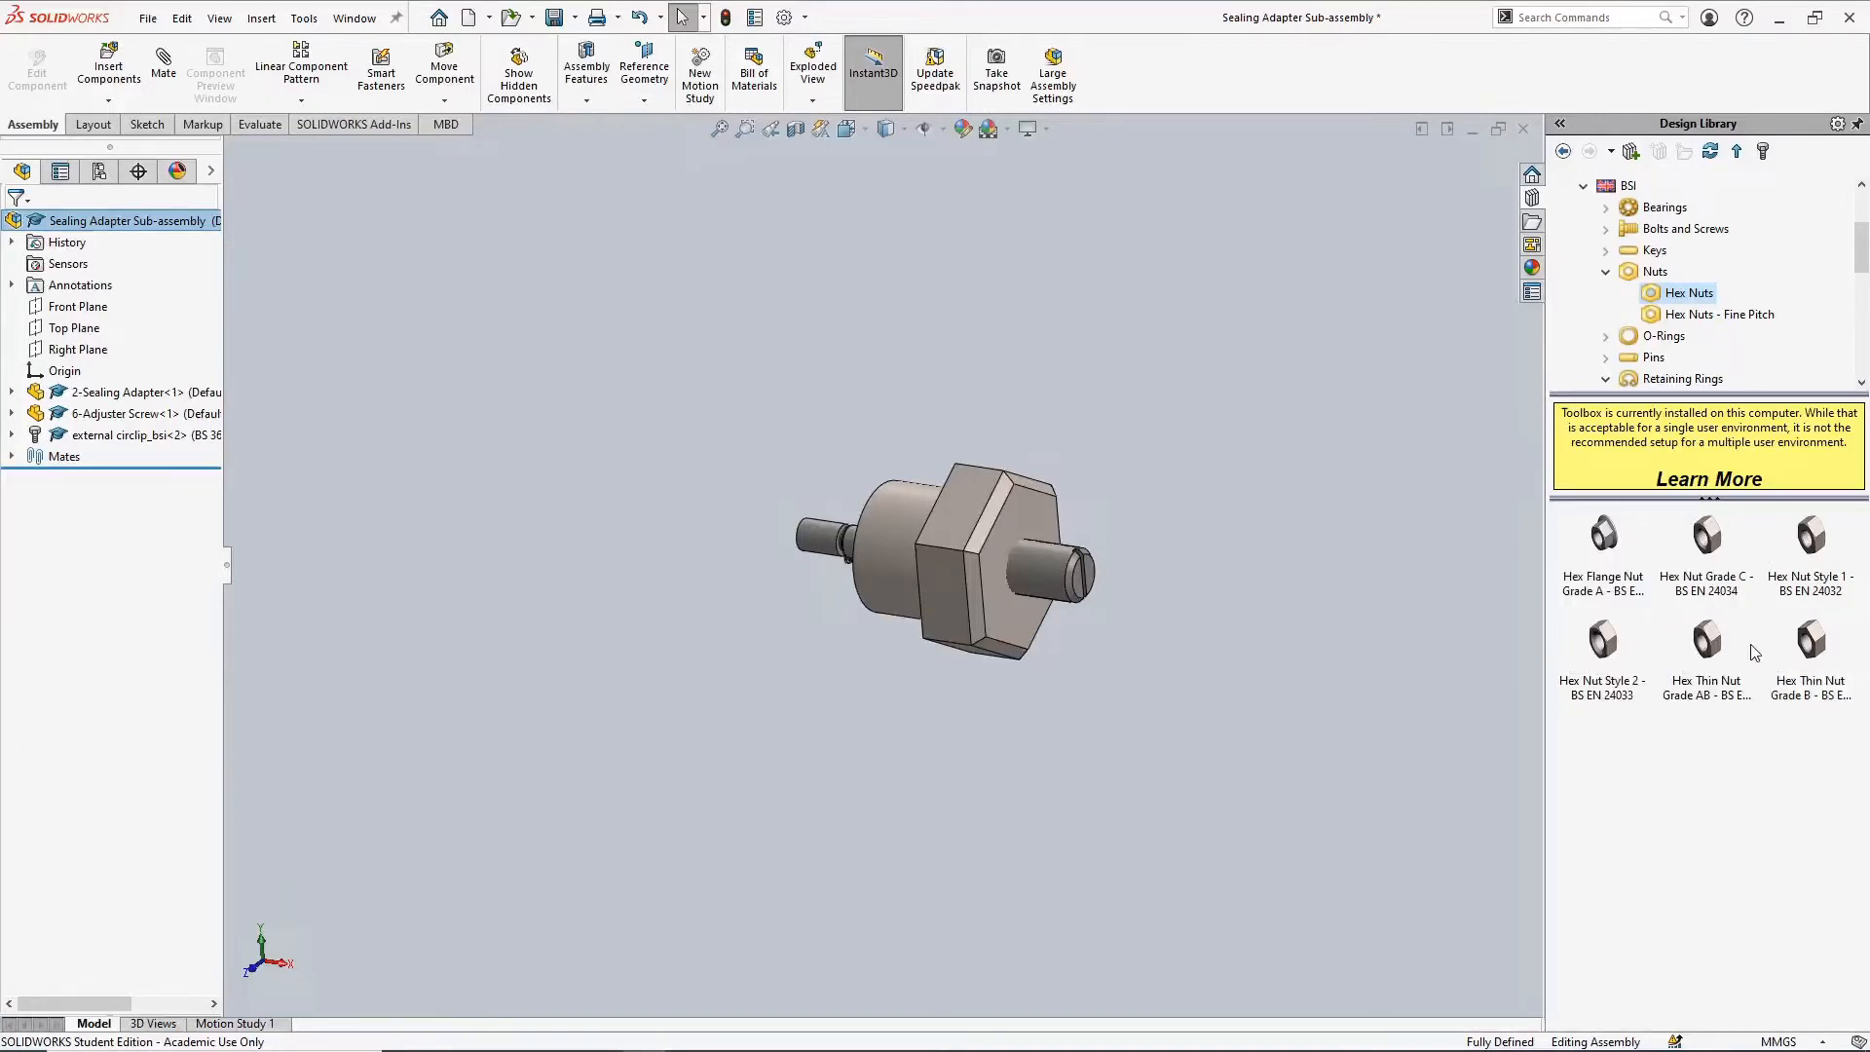
mouse_move(1614, 646)
mouse_move(1706, 560)
scroll(1050, 535, down, 4)
scroll(984, 526, down, 5)
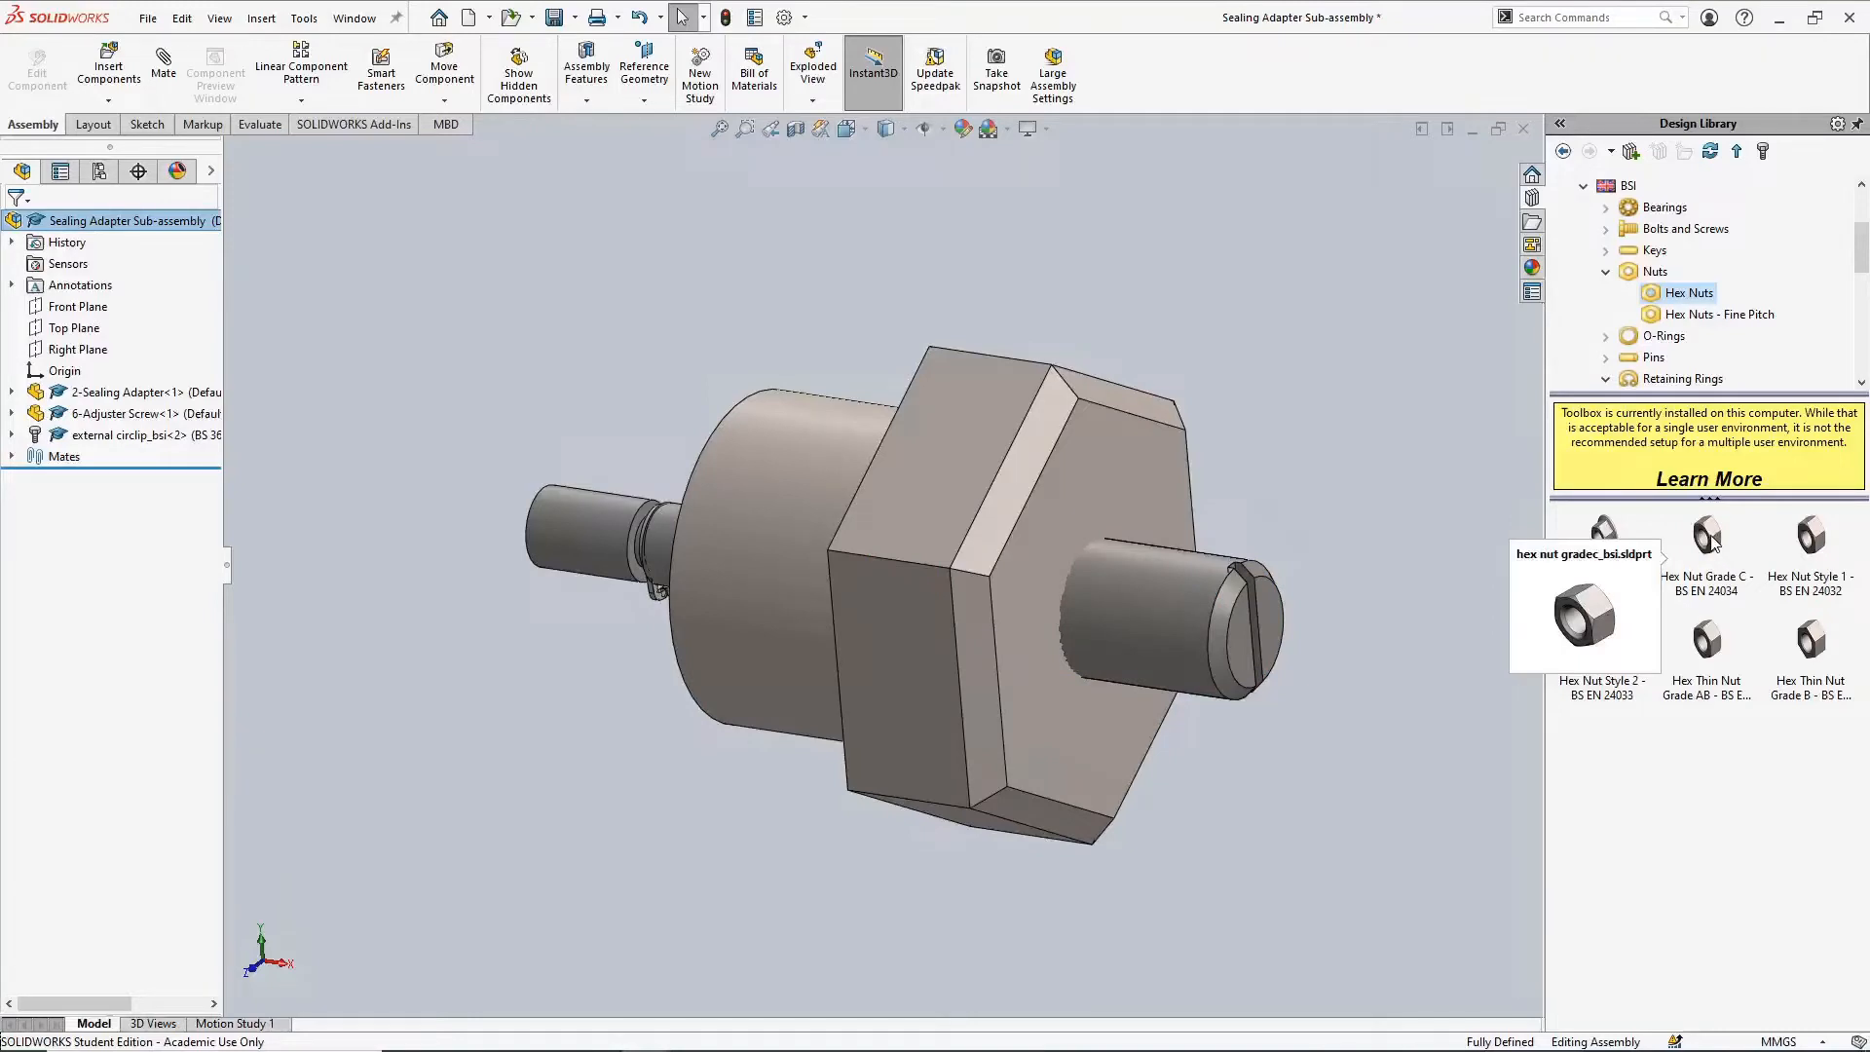
drag(1712, 542, 1166, 596)
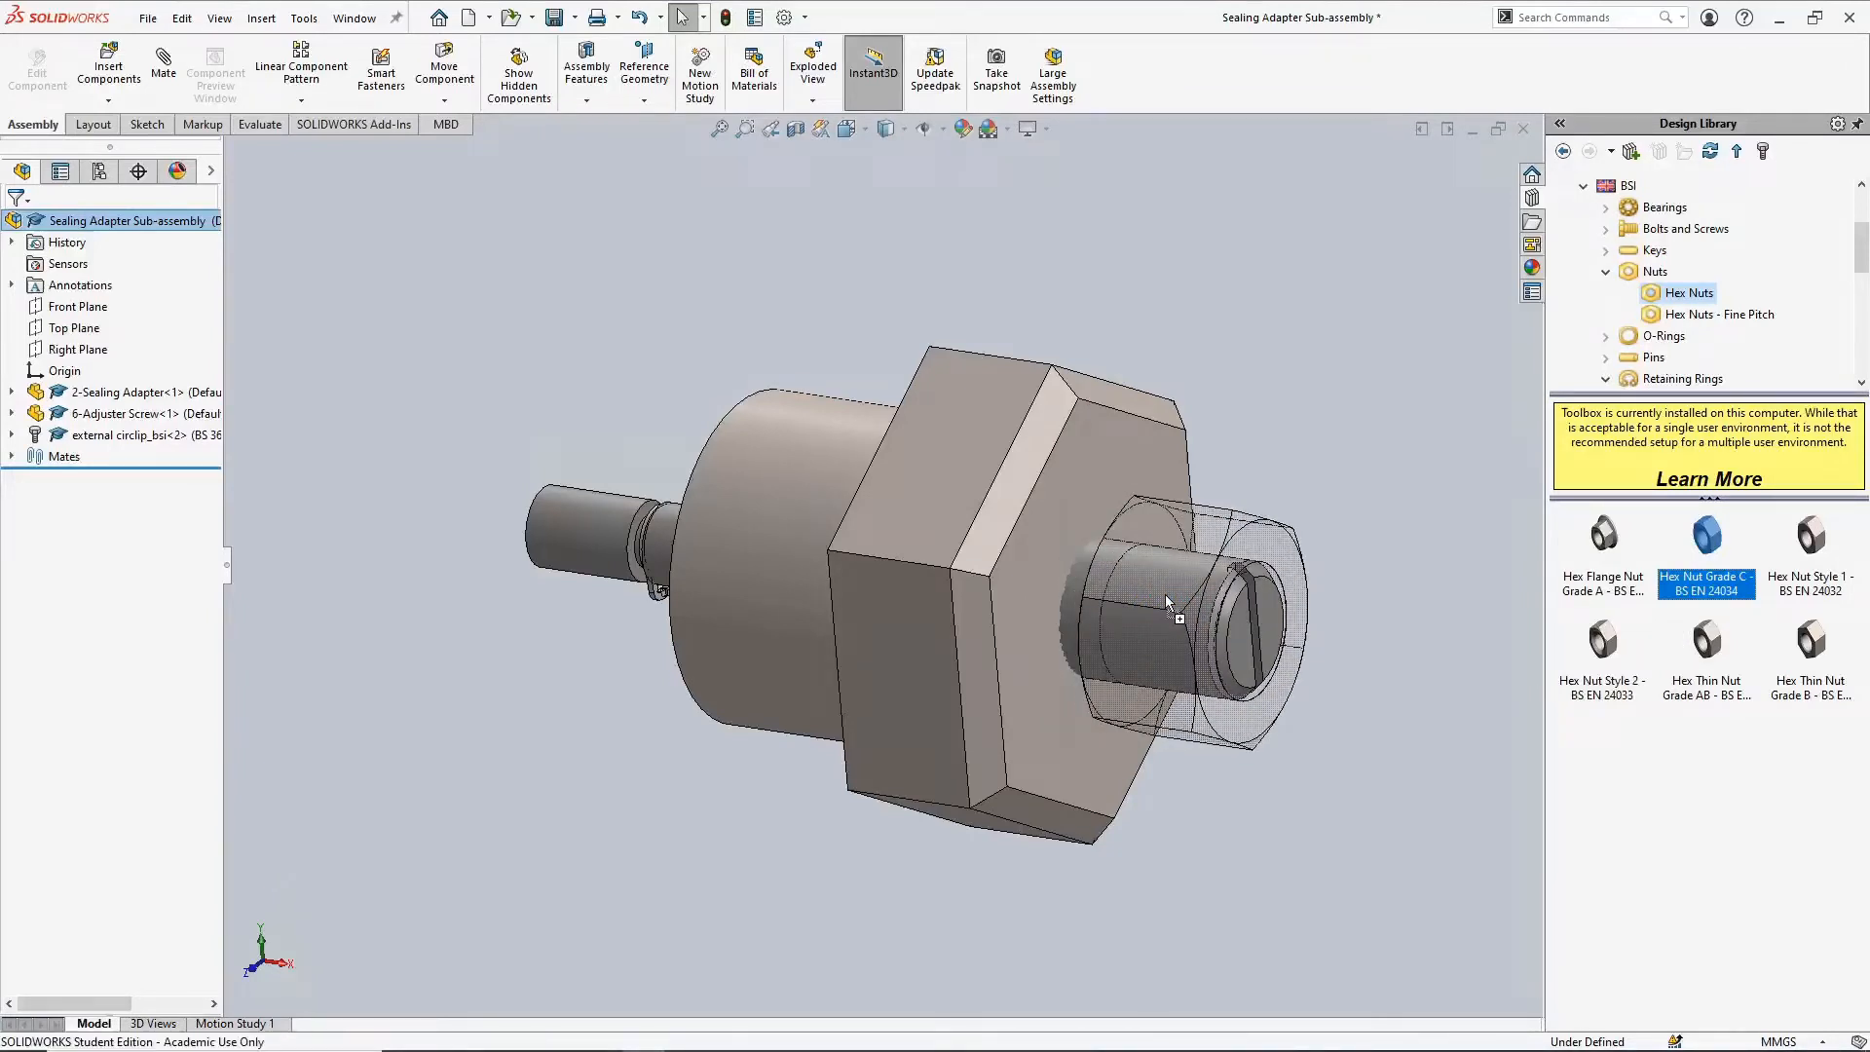
drag(1166, 595, 1166, 597)
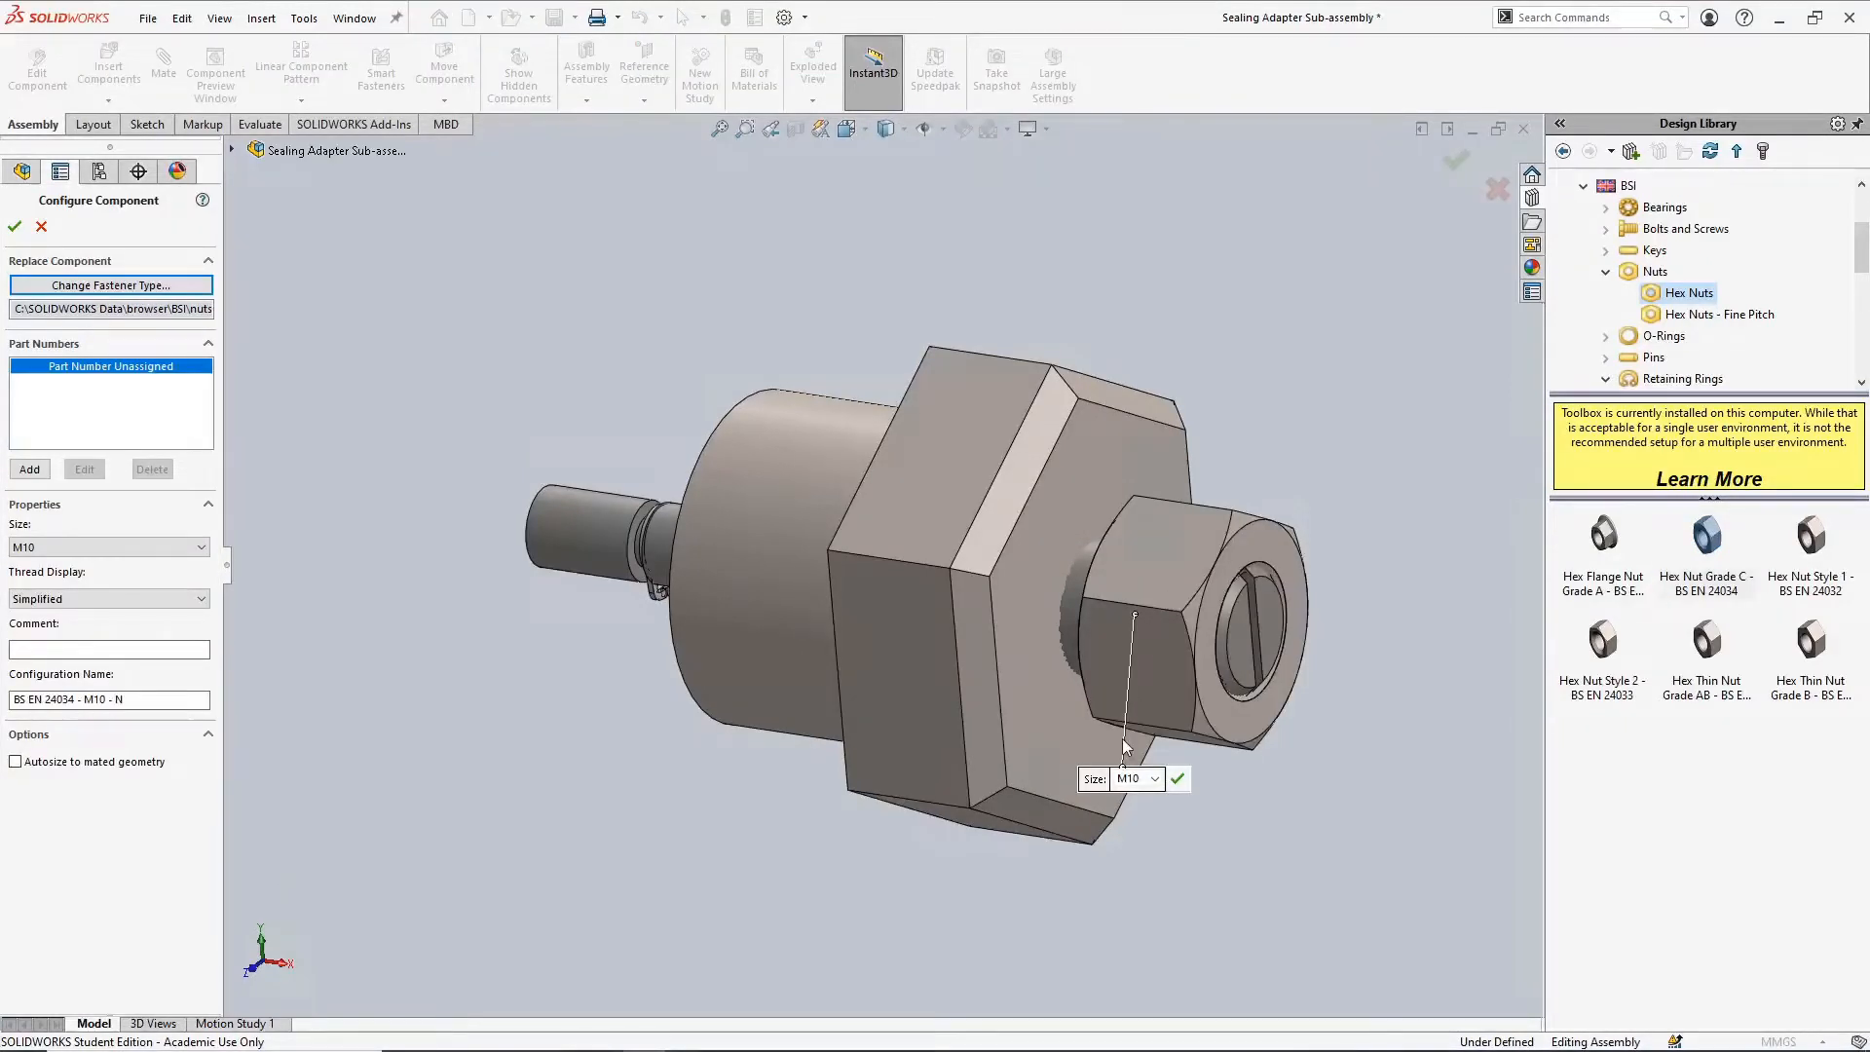
click(1179, 779)
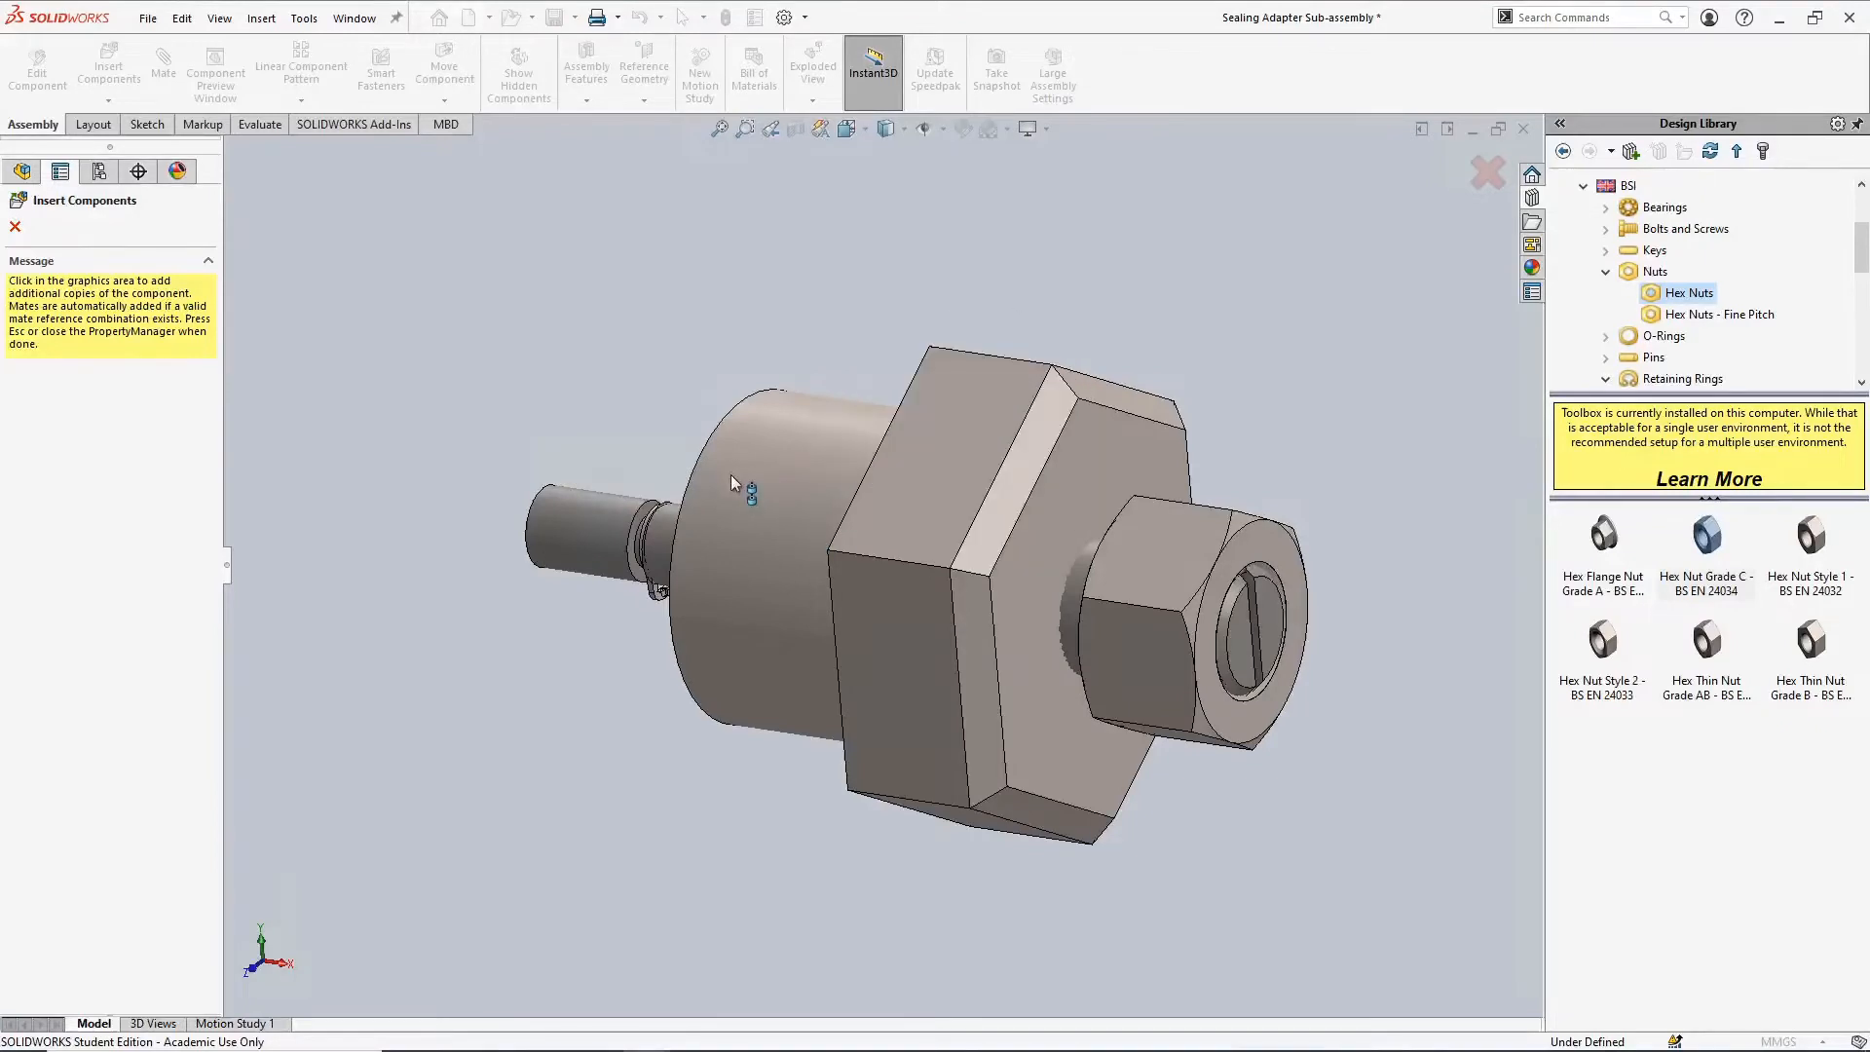
click(14, 229)
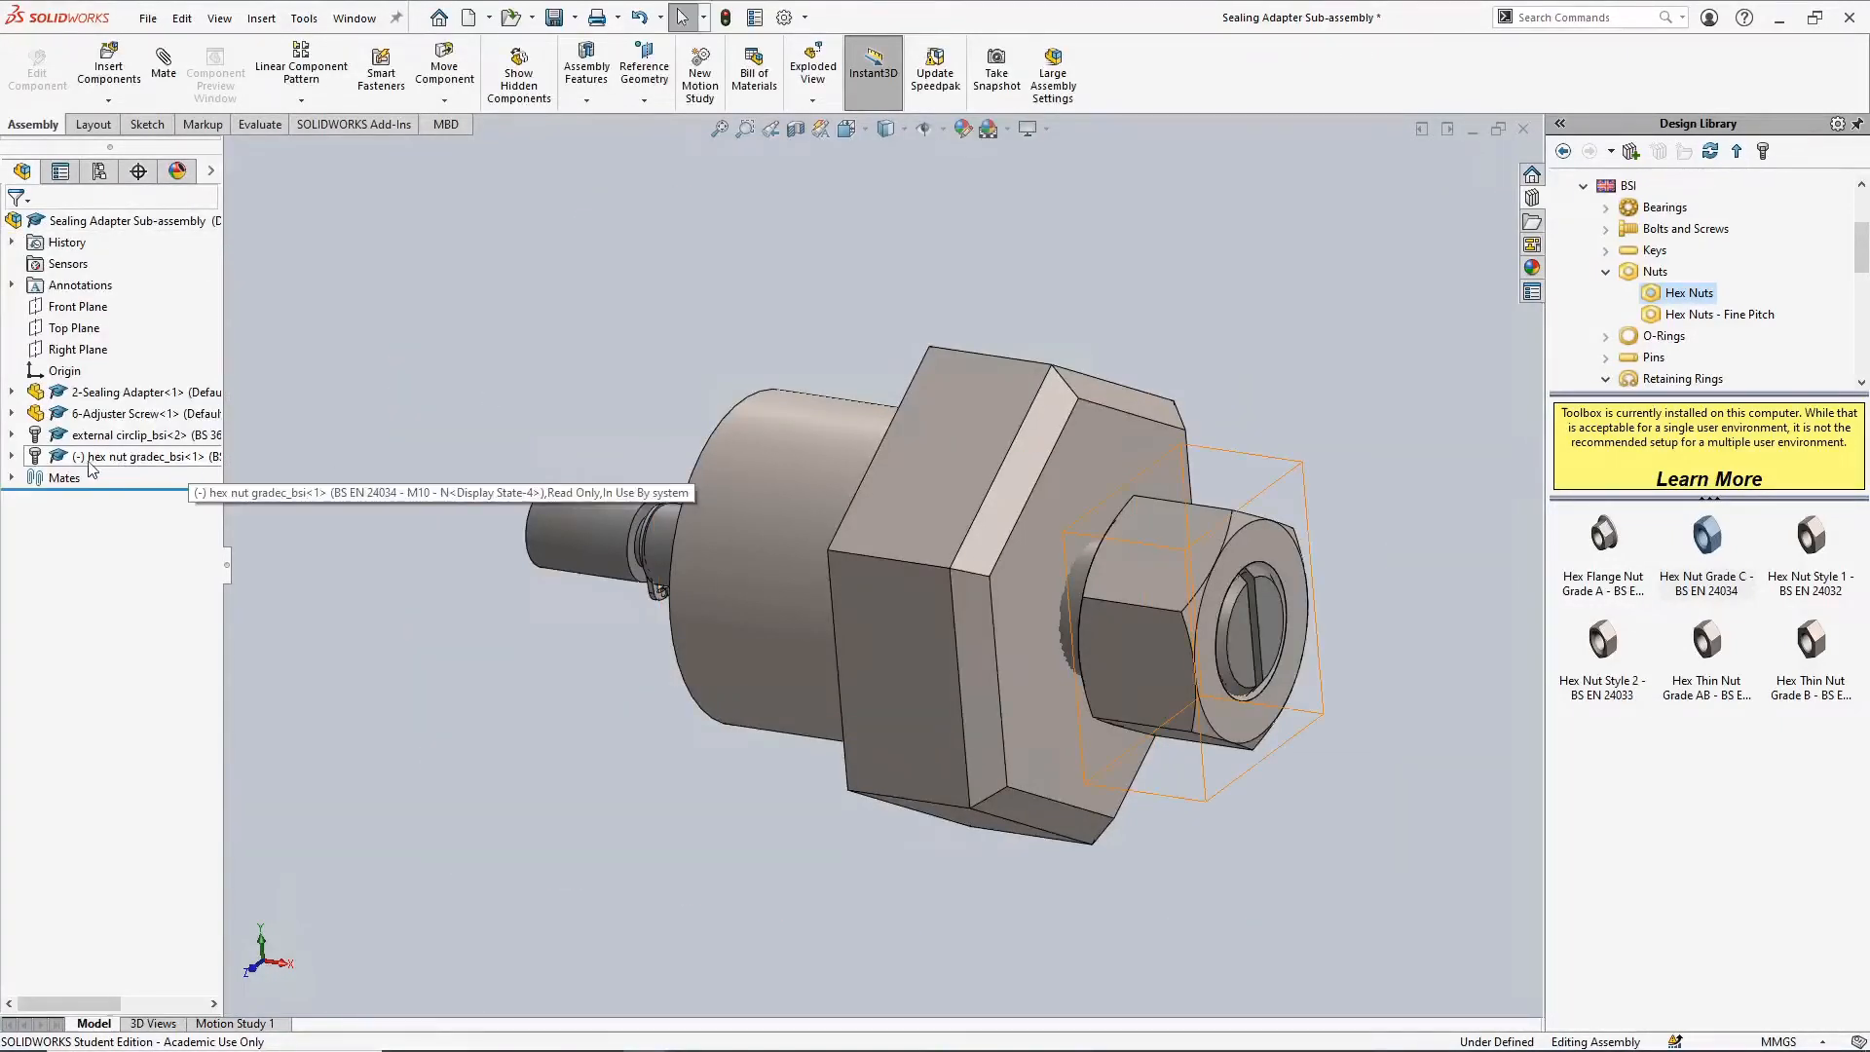
Mate the hex nut's inner end face coincident with the outer hexagonal end face of the Sealing Adapter
click(12, 456)
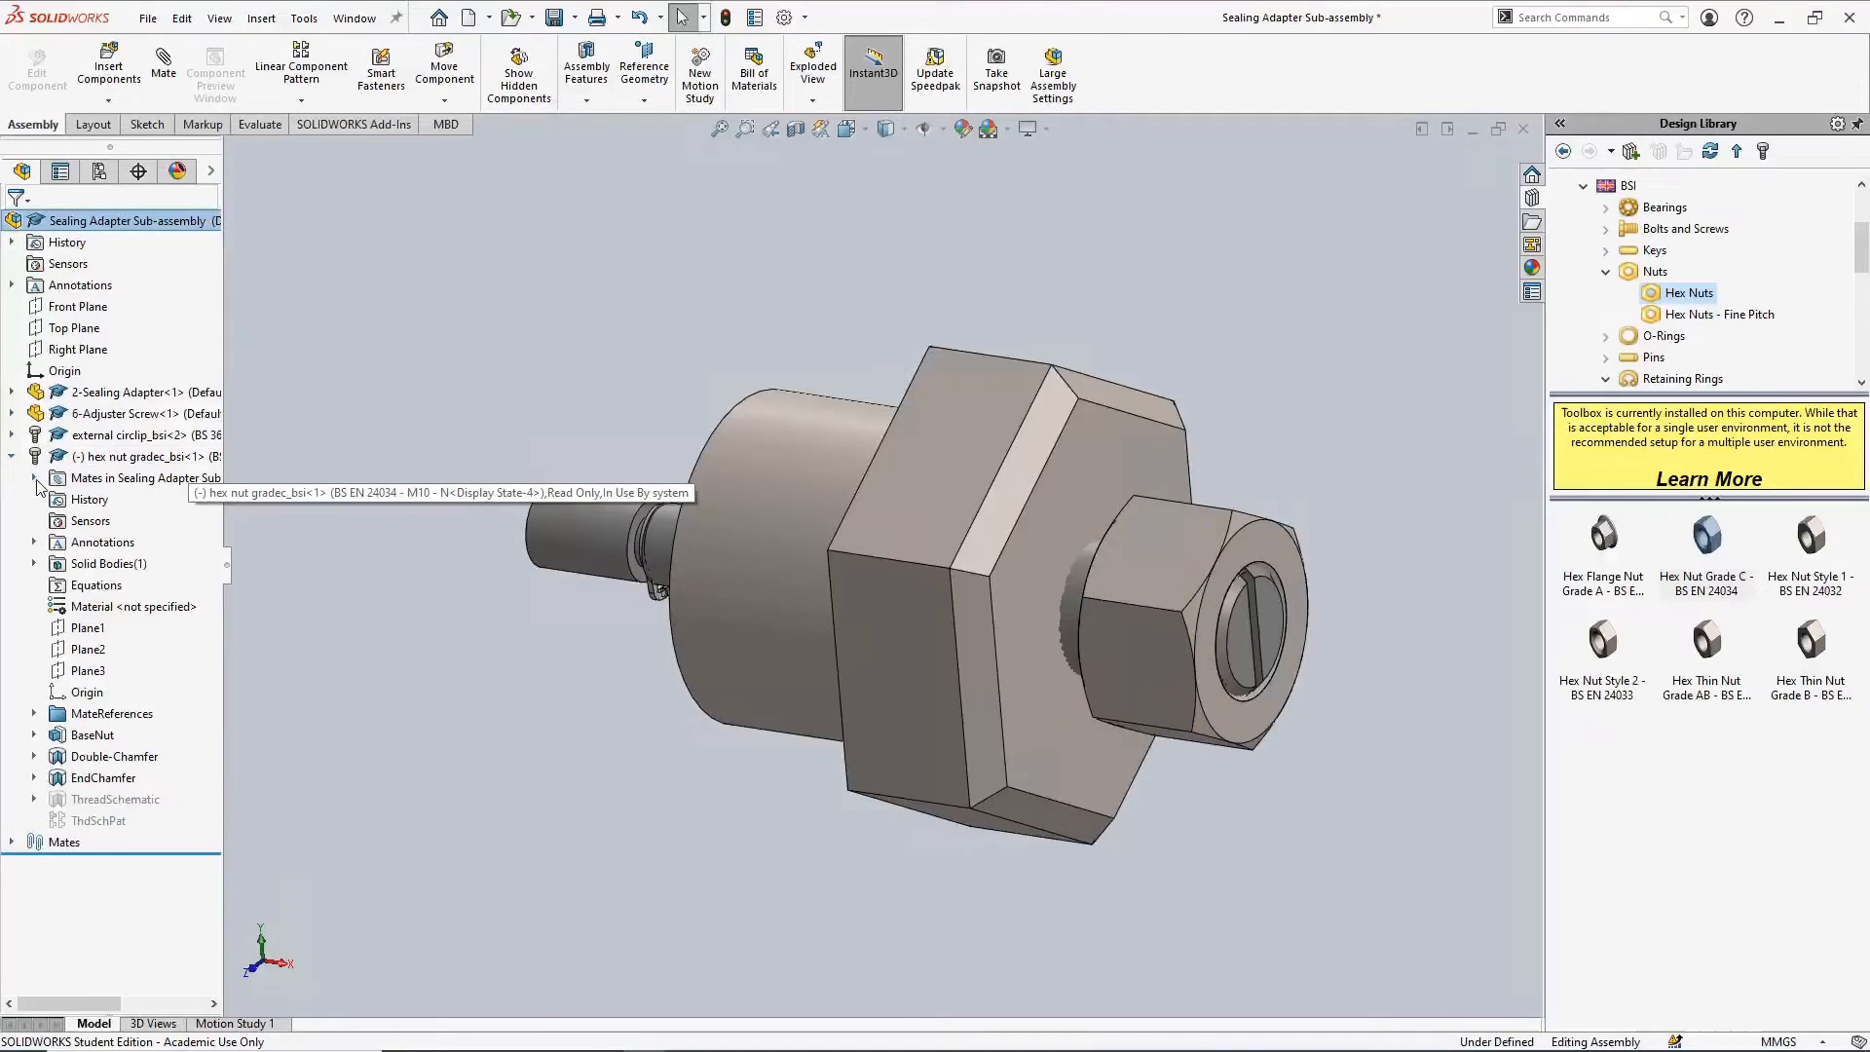
click(34, 477)
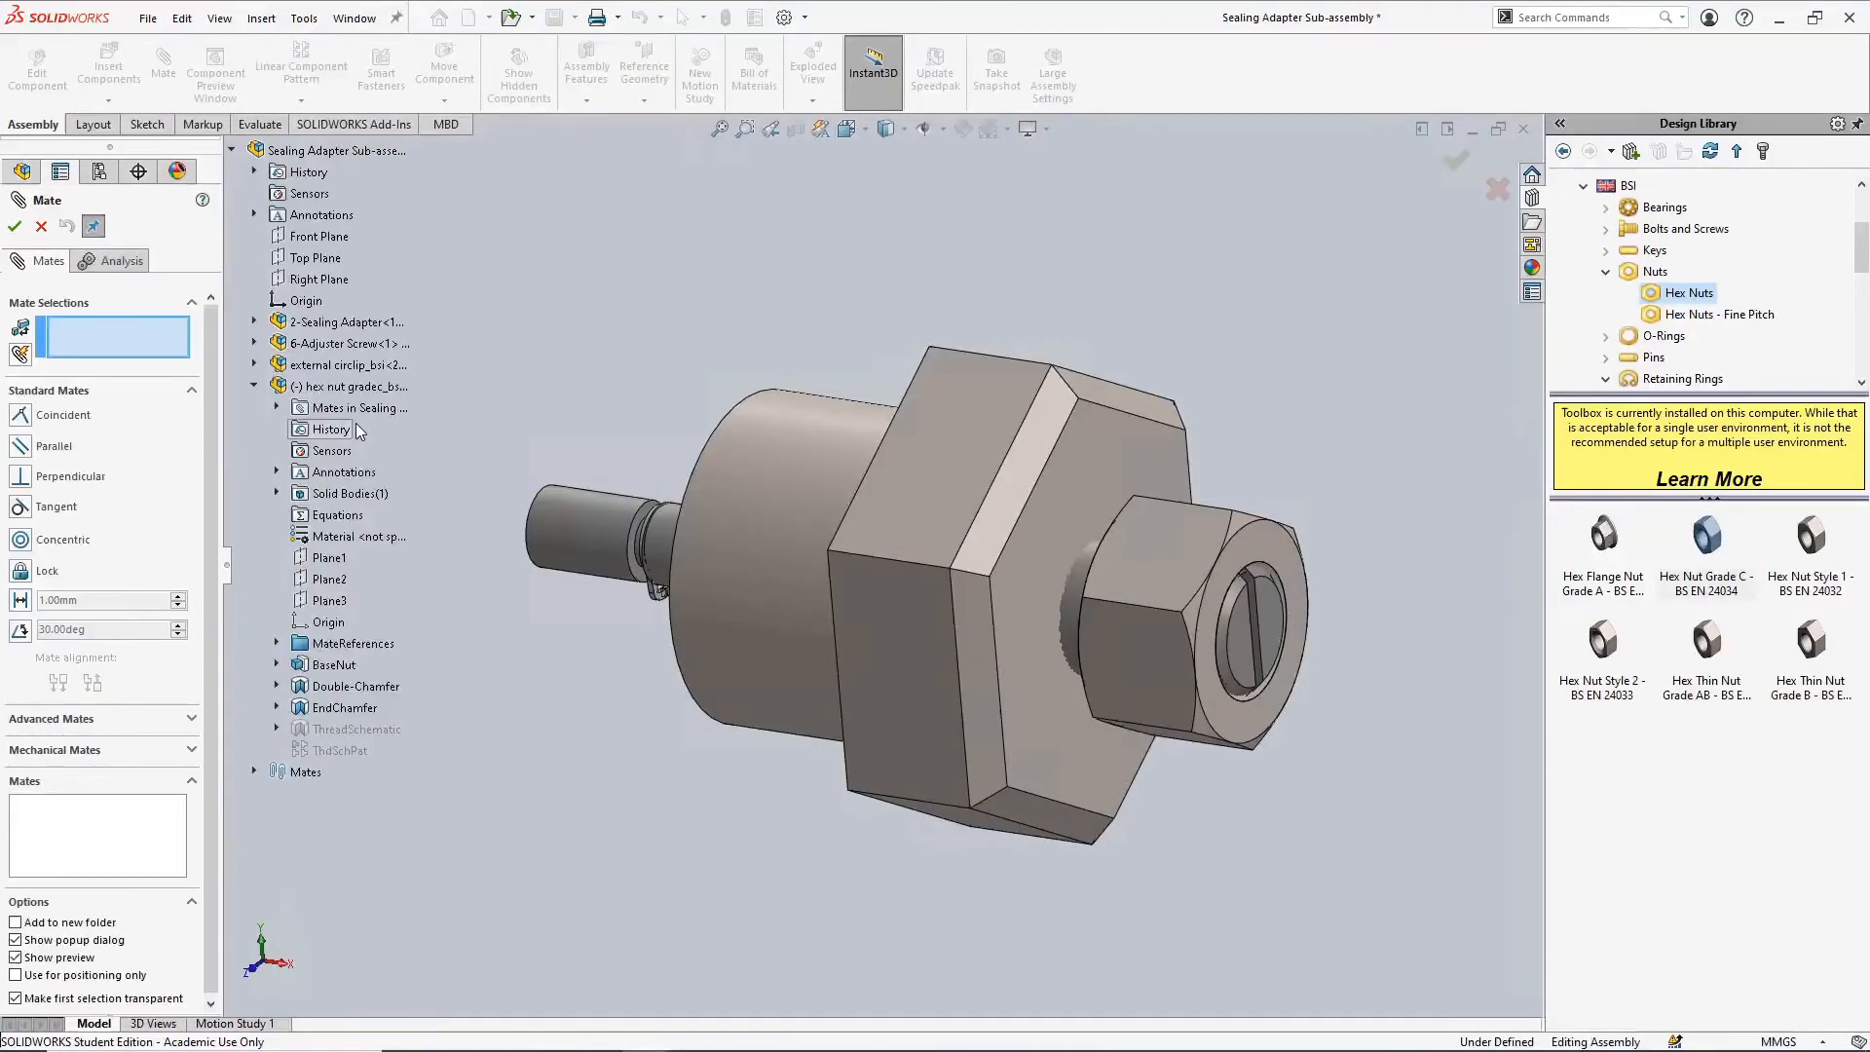
middle_drag(748, 310, 856, 398)
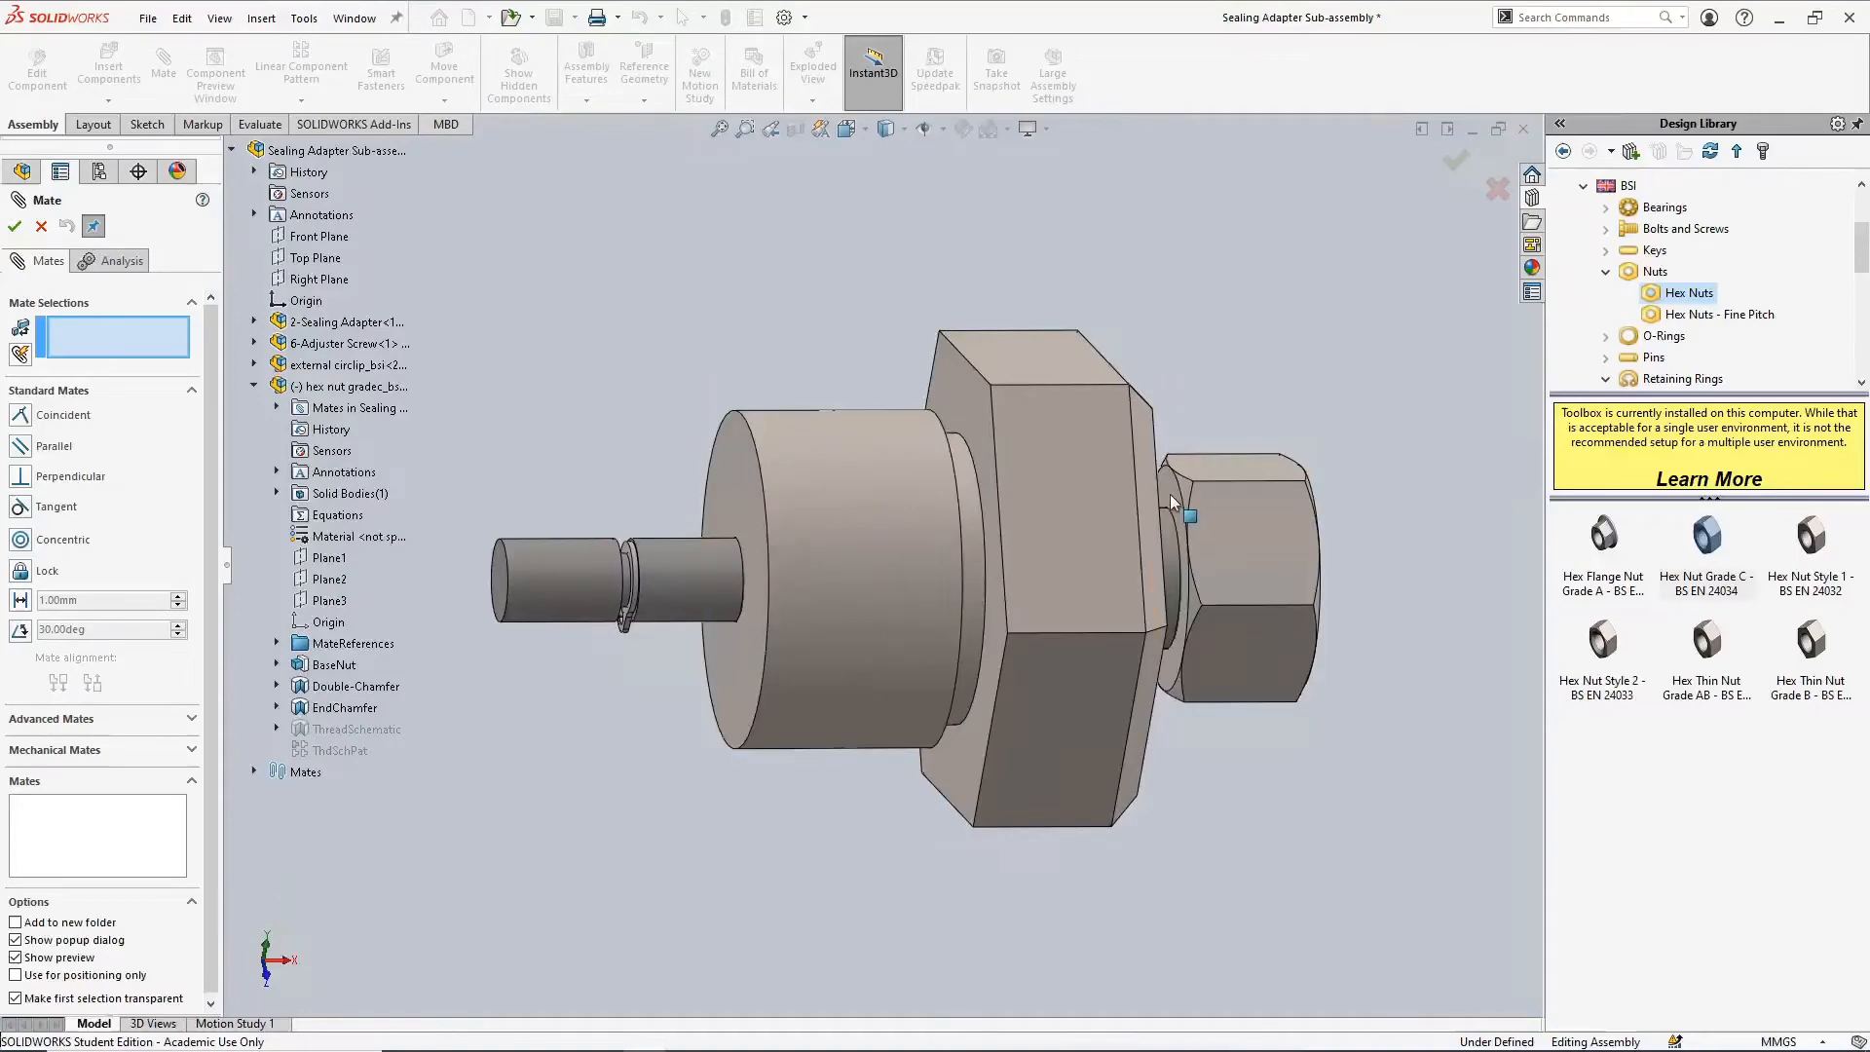
click(1171, 494)
middle_drag(1171, 494, 1089, 473)
click(1089, 473)
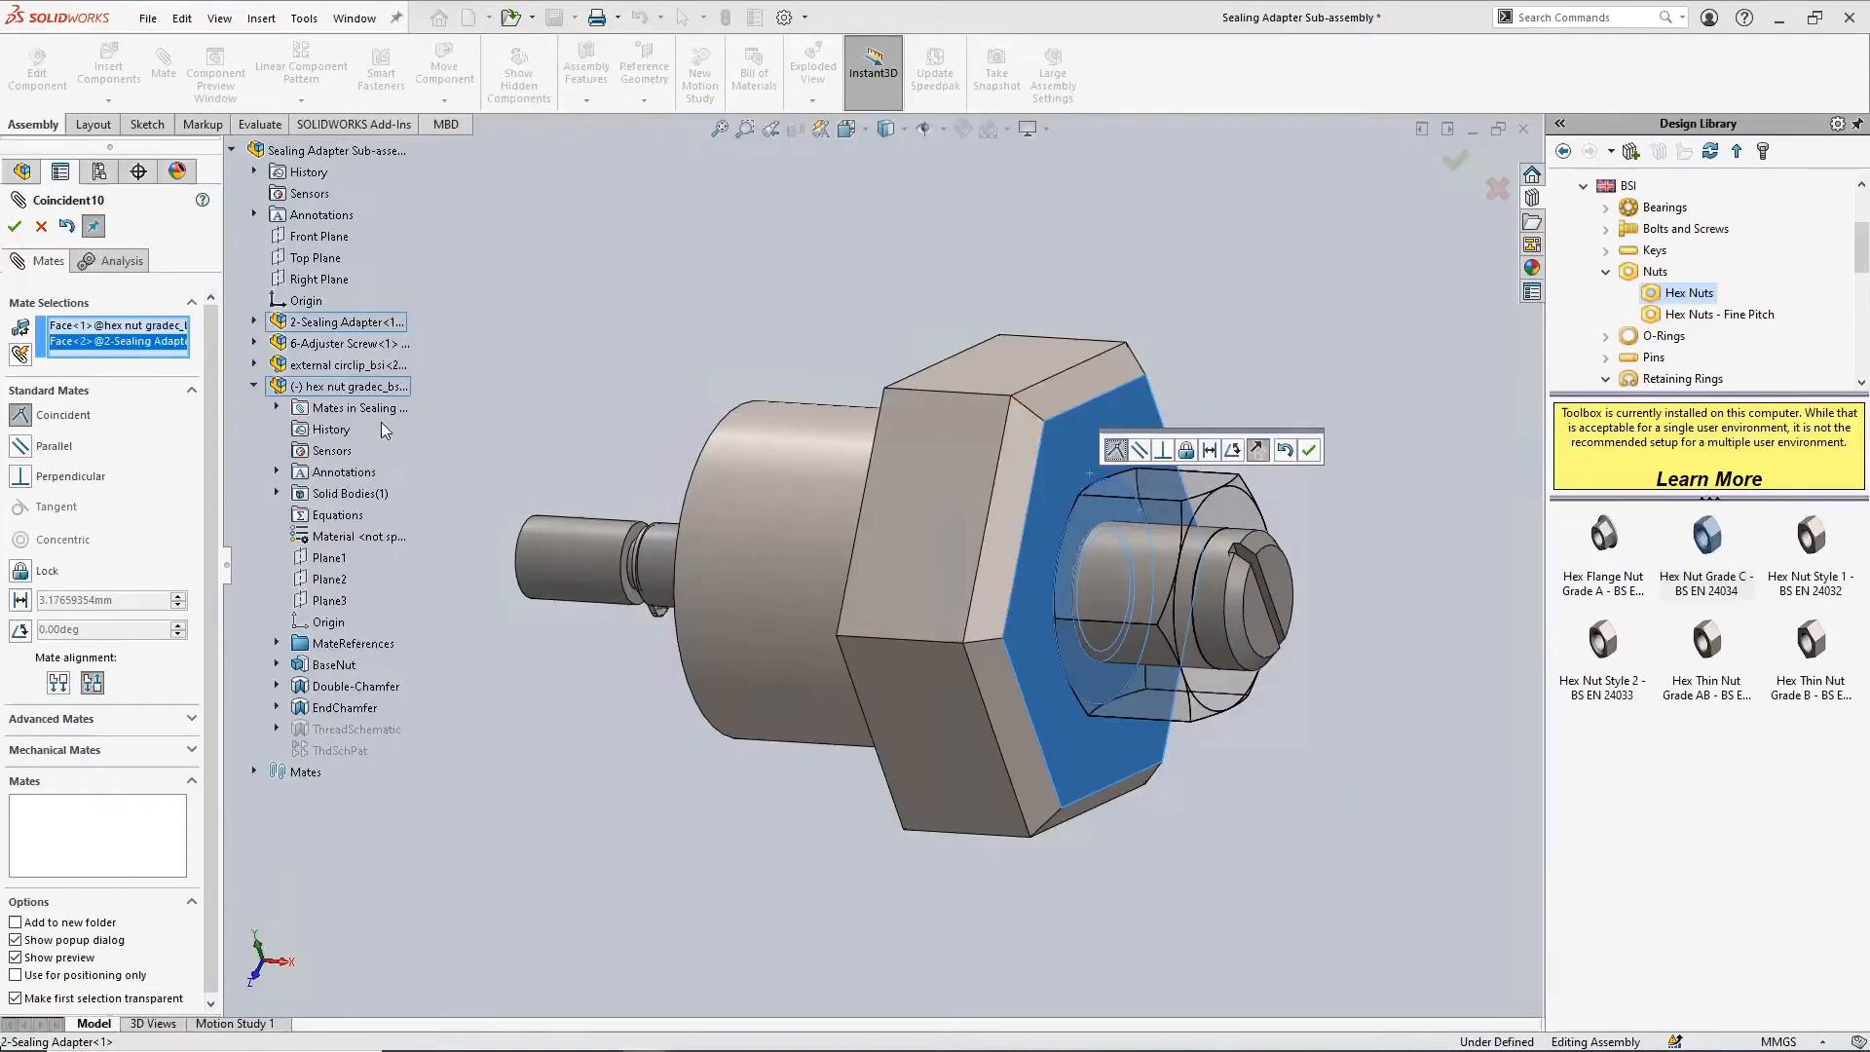
click(13, 226)
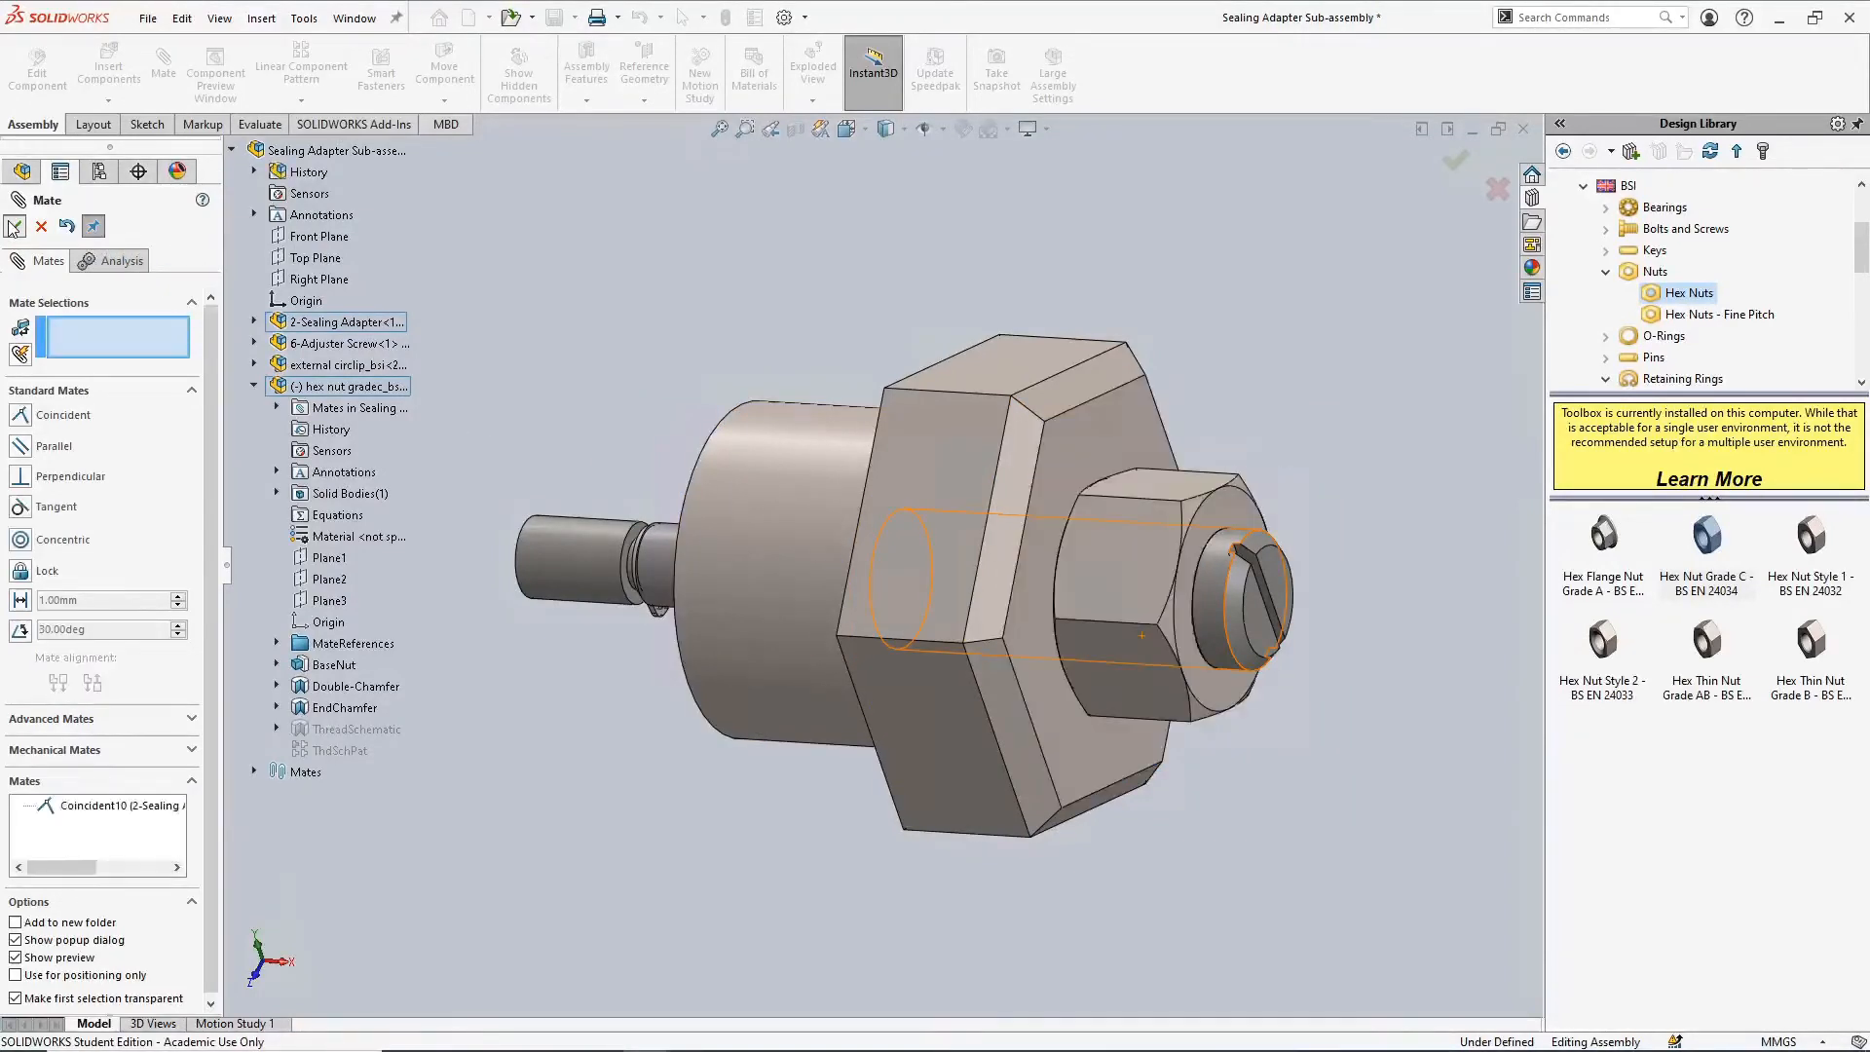
Mate the hex nut's Plane3 coincident with the sub-assembly's Front Plane to stop the nut rotating
click(304, 238)
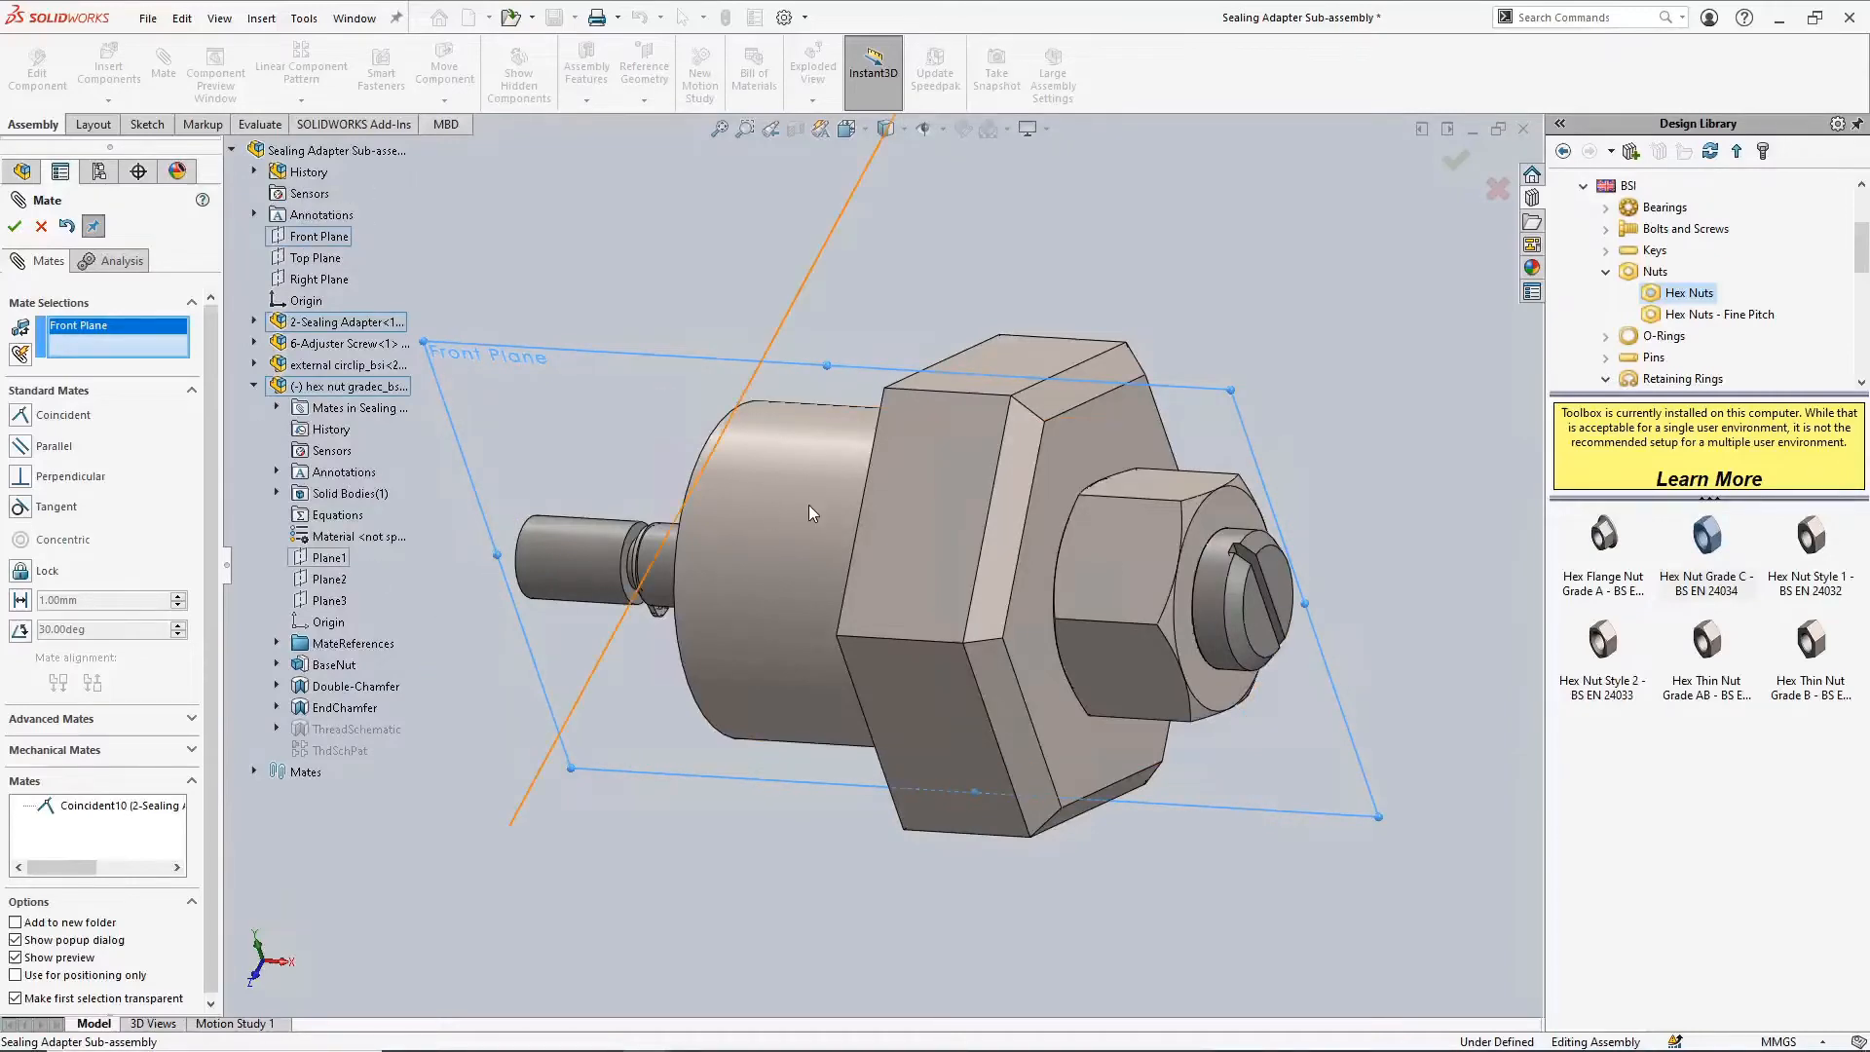
middle_drag(705, 395, 646, 525)
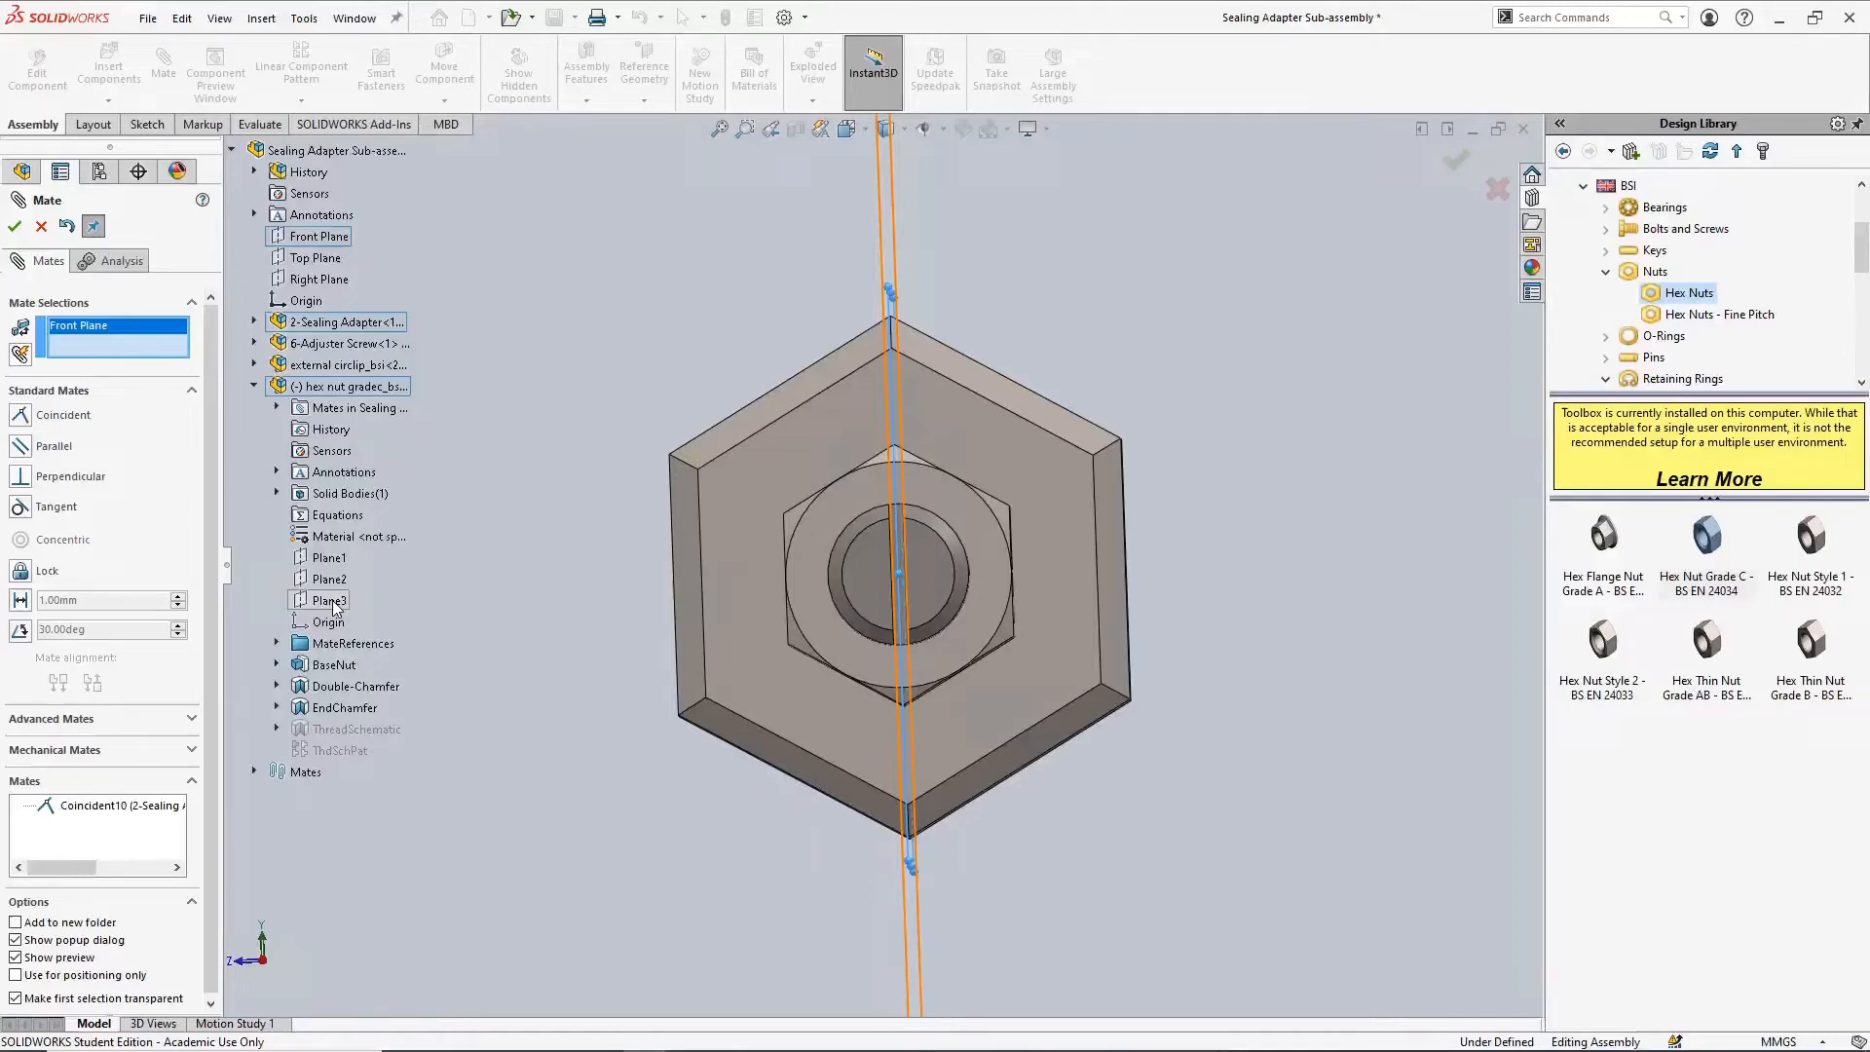
click(331, 602)
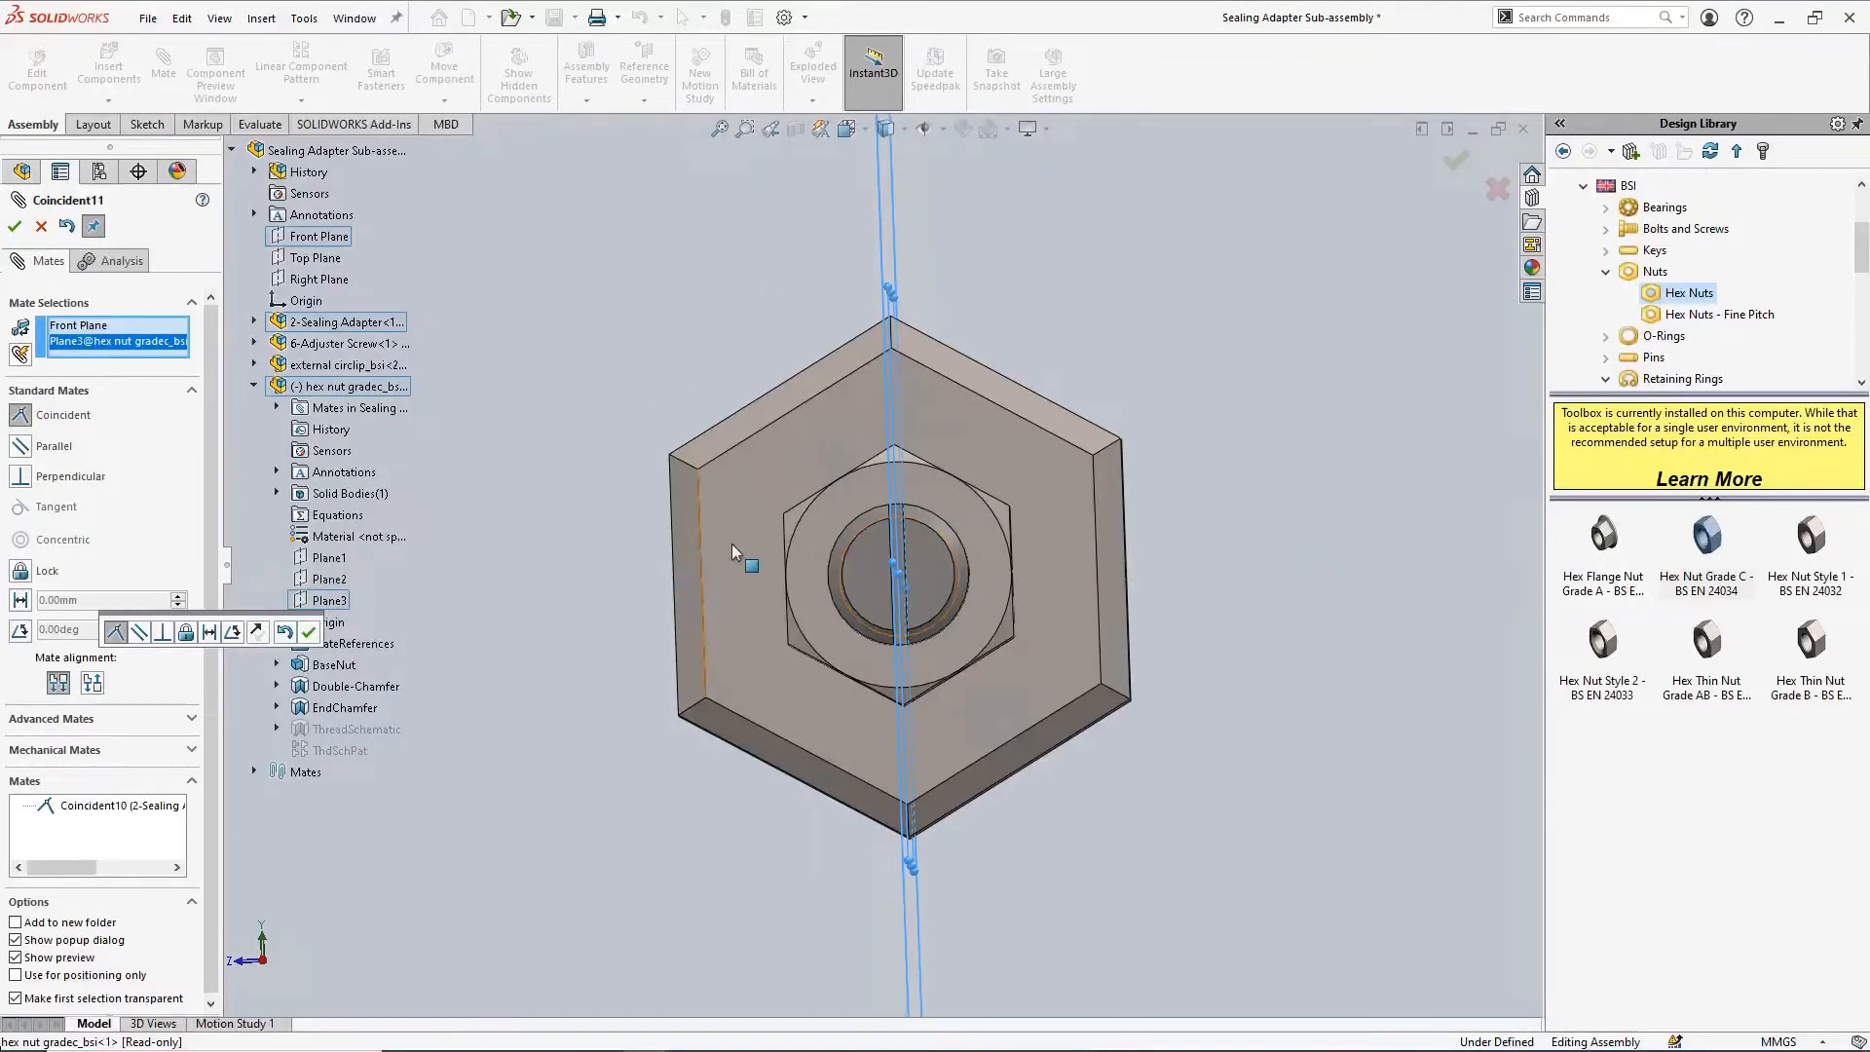
click(15, 229)
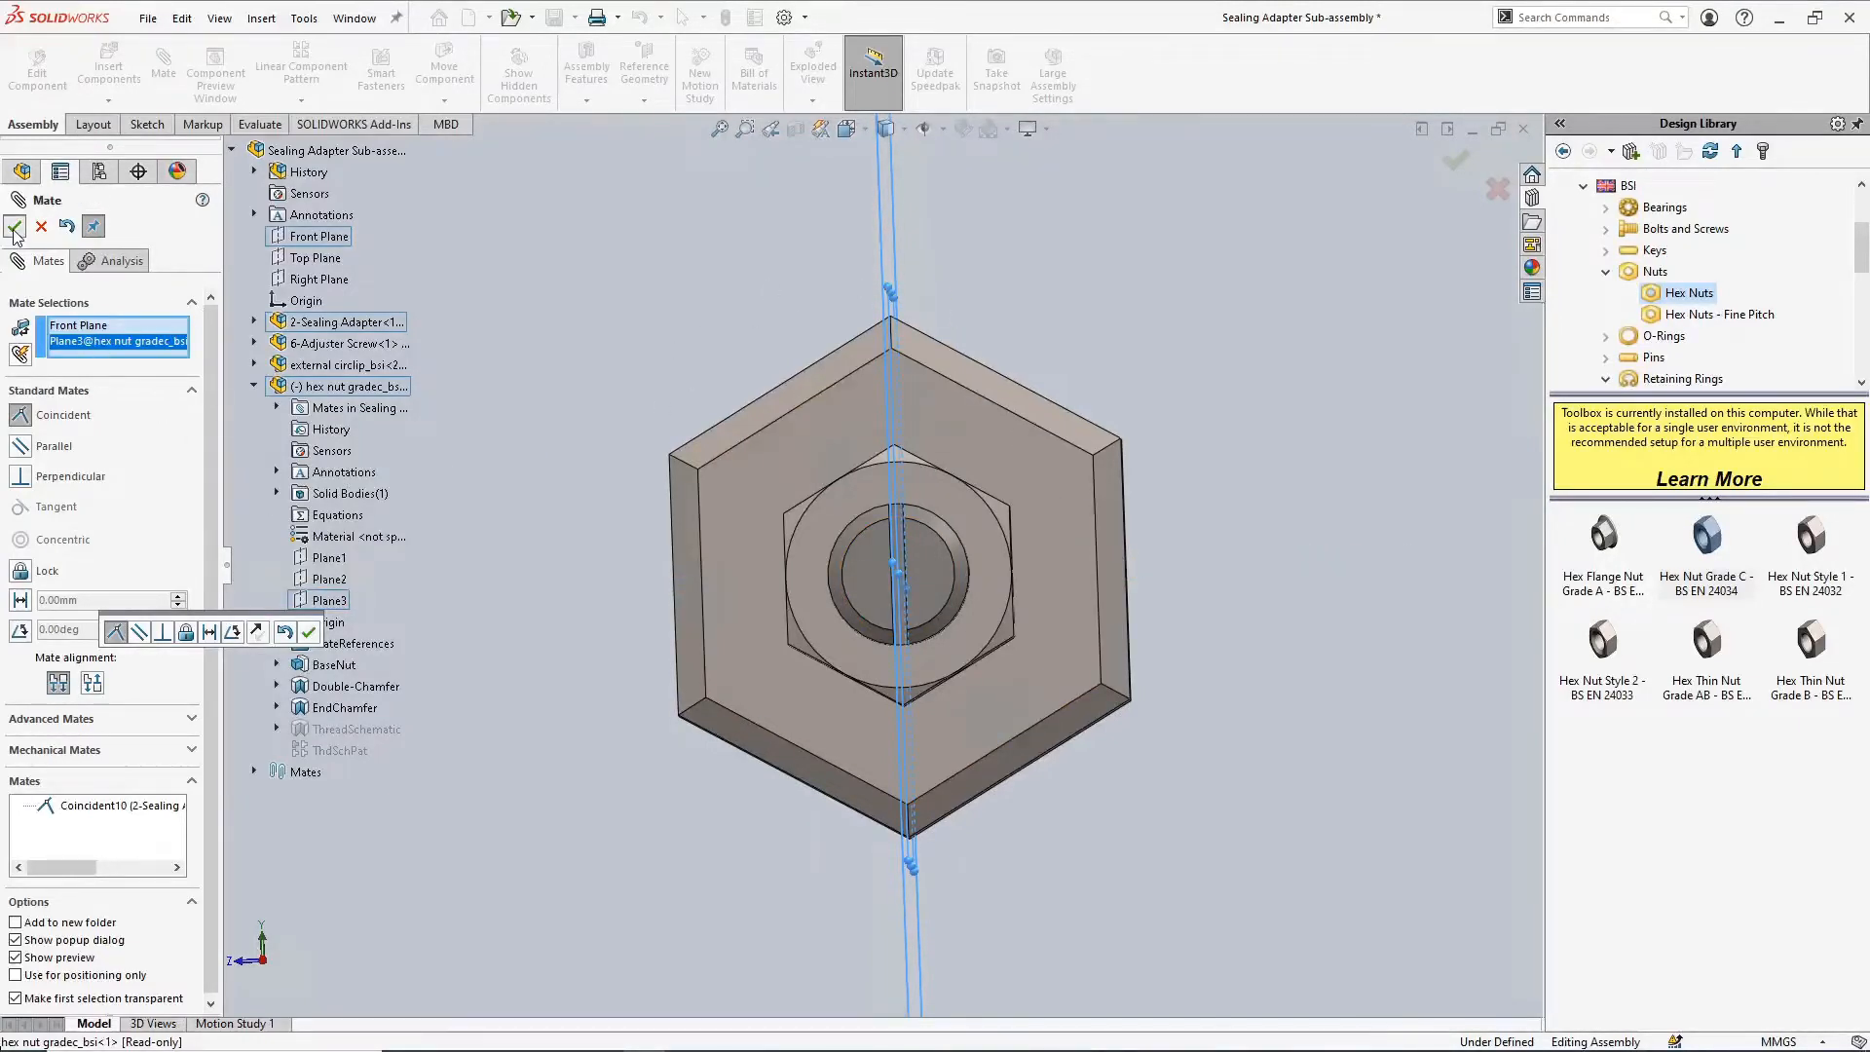
click(15, 228)
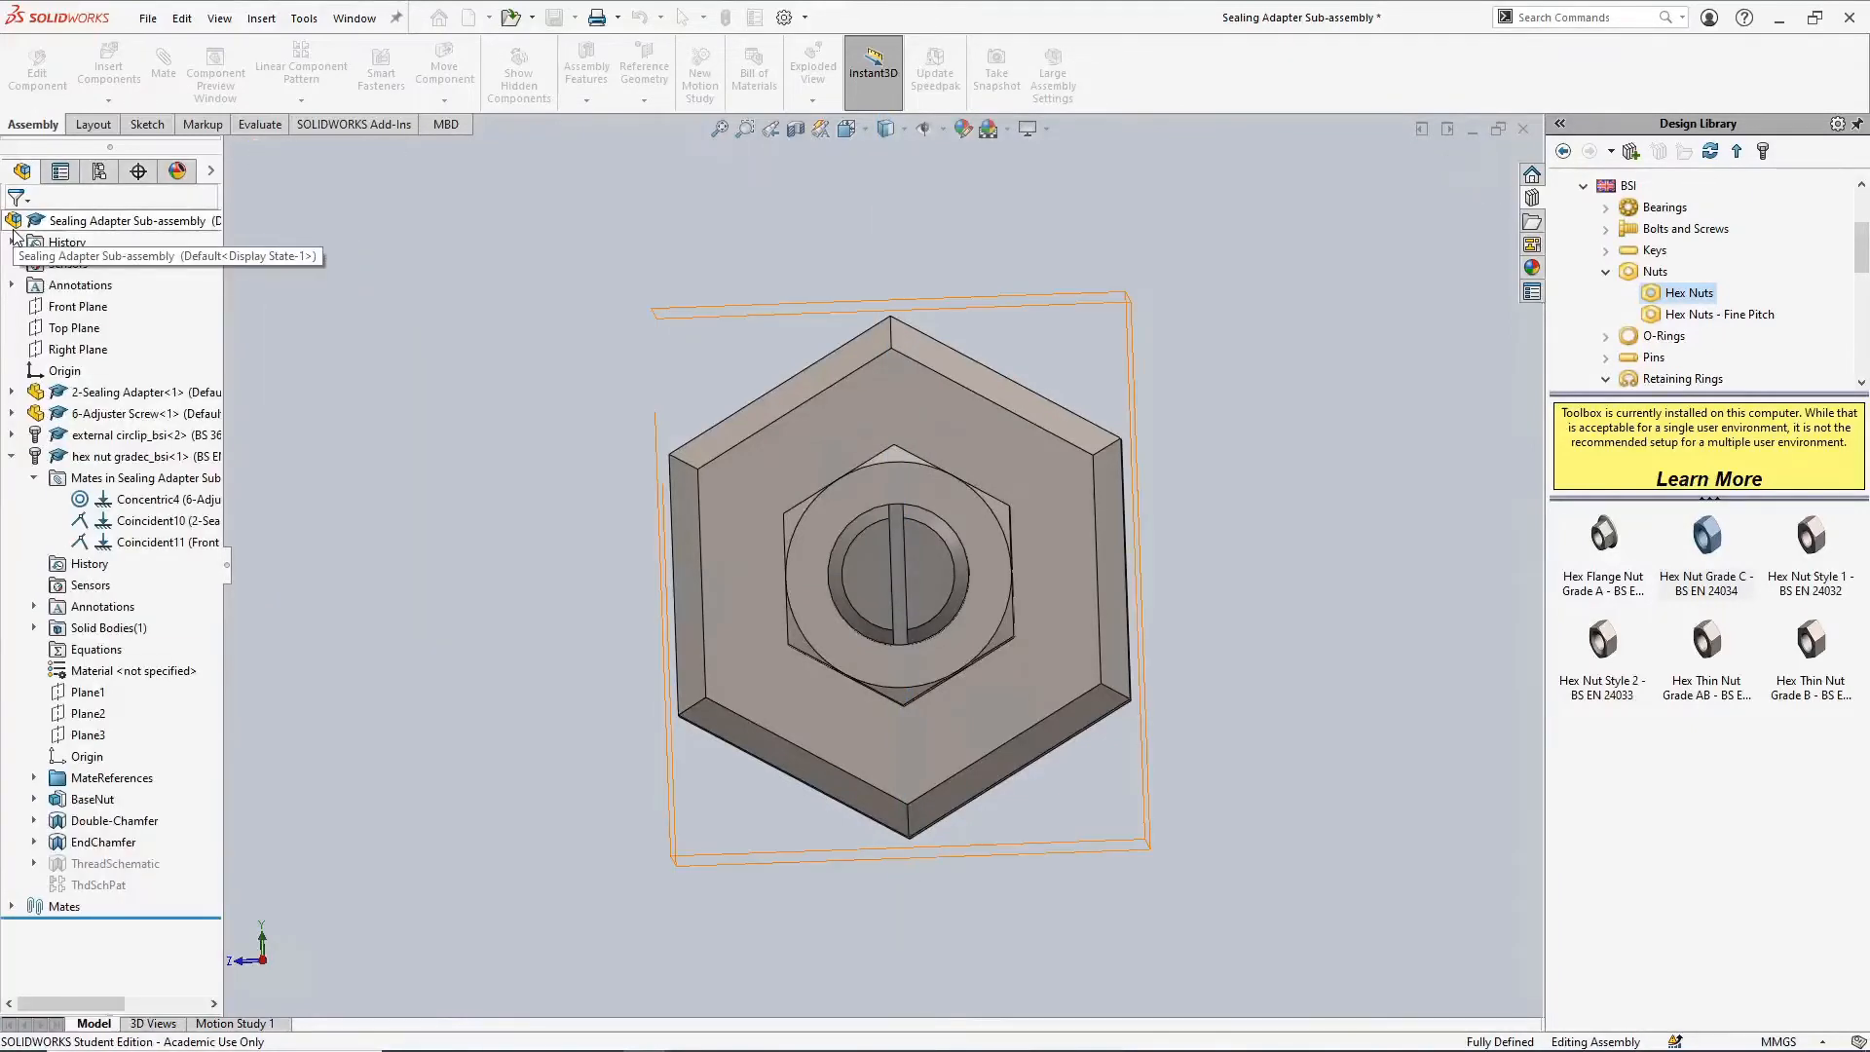
Hide the Sealing Adapter and check the diameter of the empty groove in the adjuster screw
middle_drag(614, 327, 816, 427)
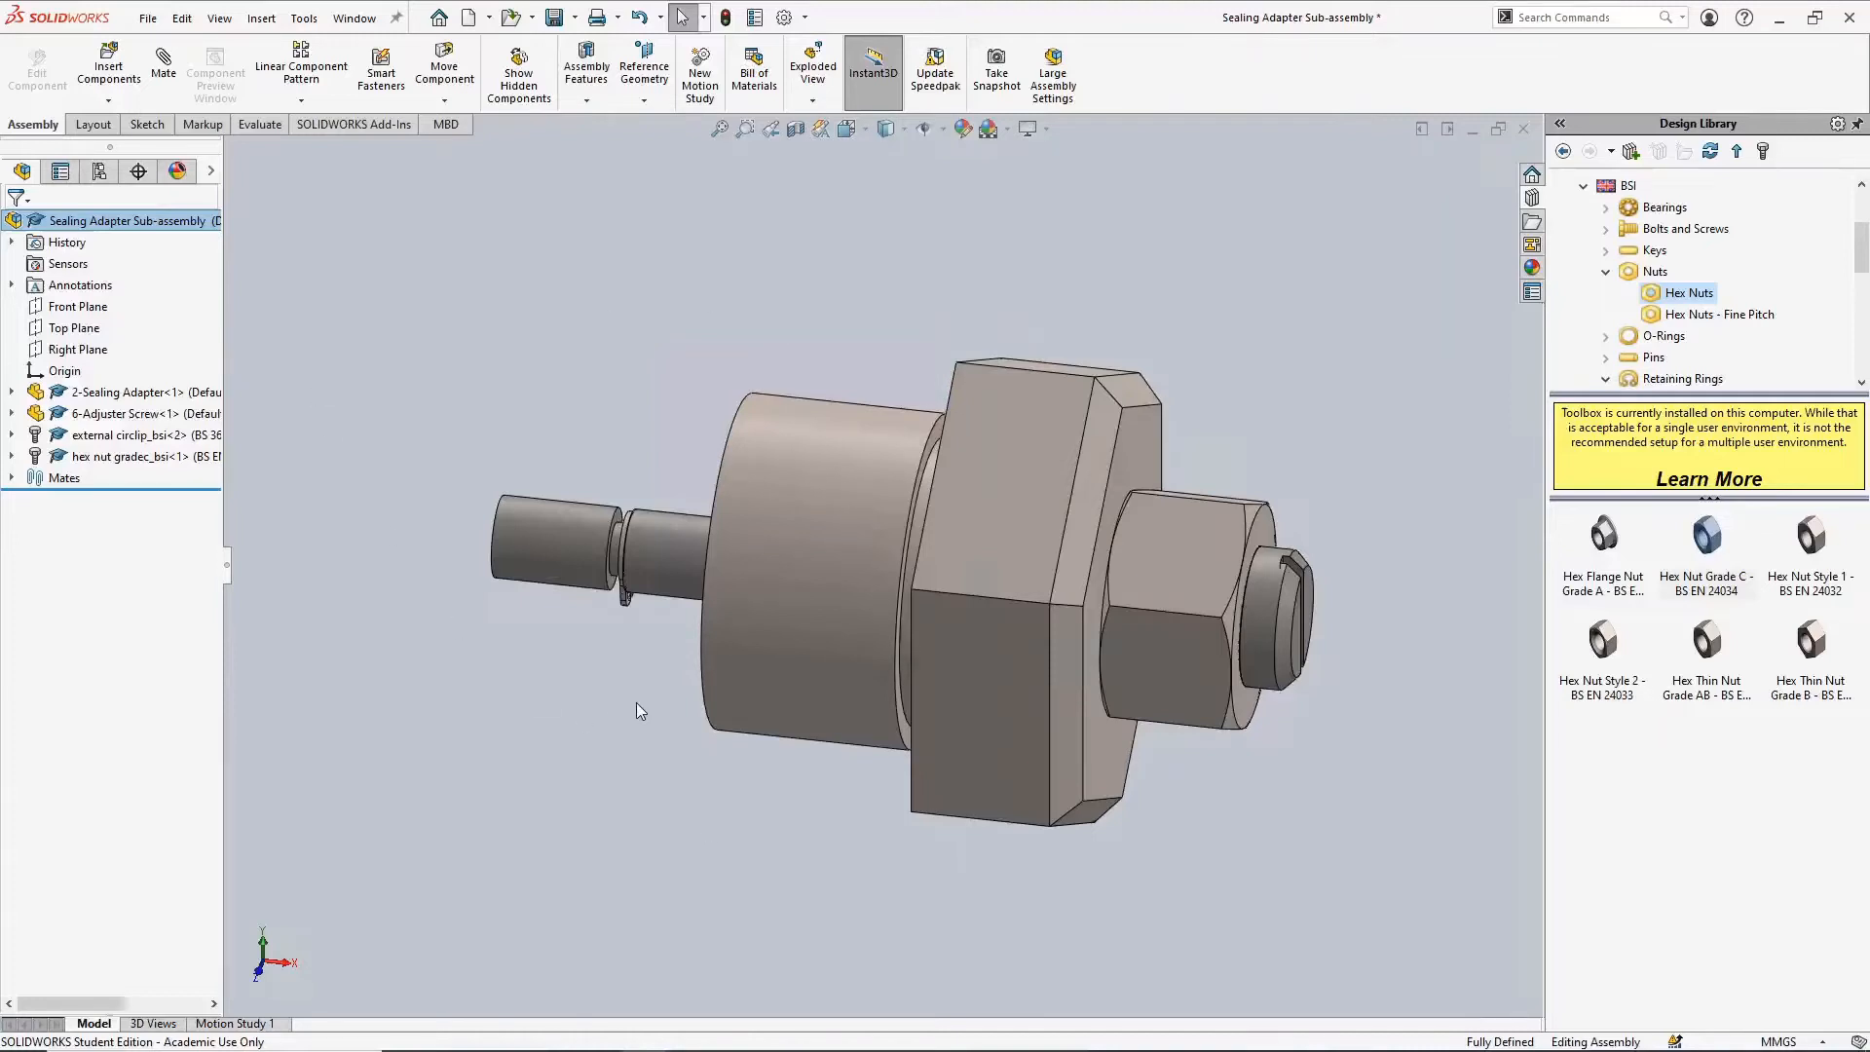
middle_drag(637, 704, 597, 681)
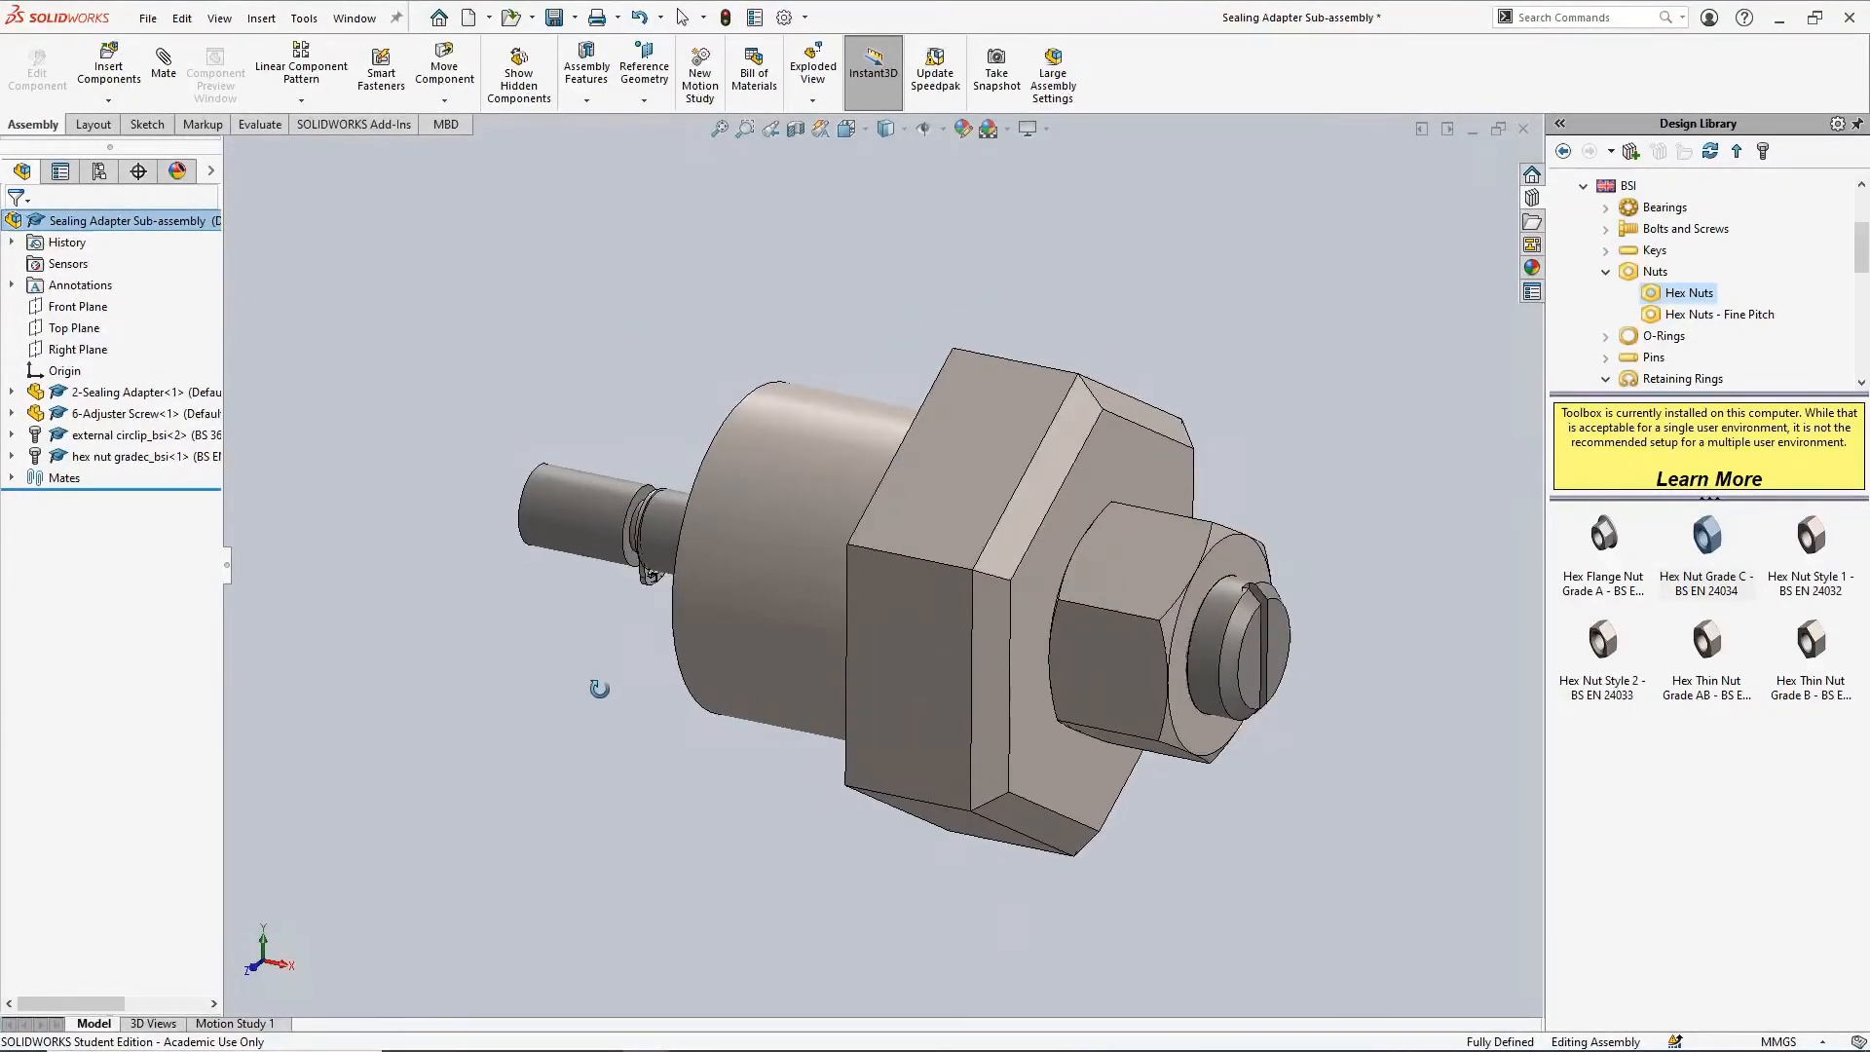
key(Escape)
click(134, 395)
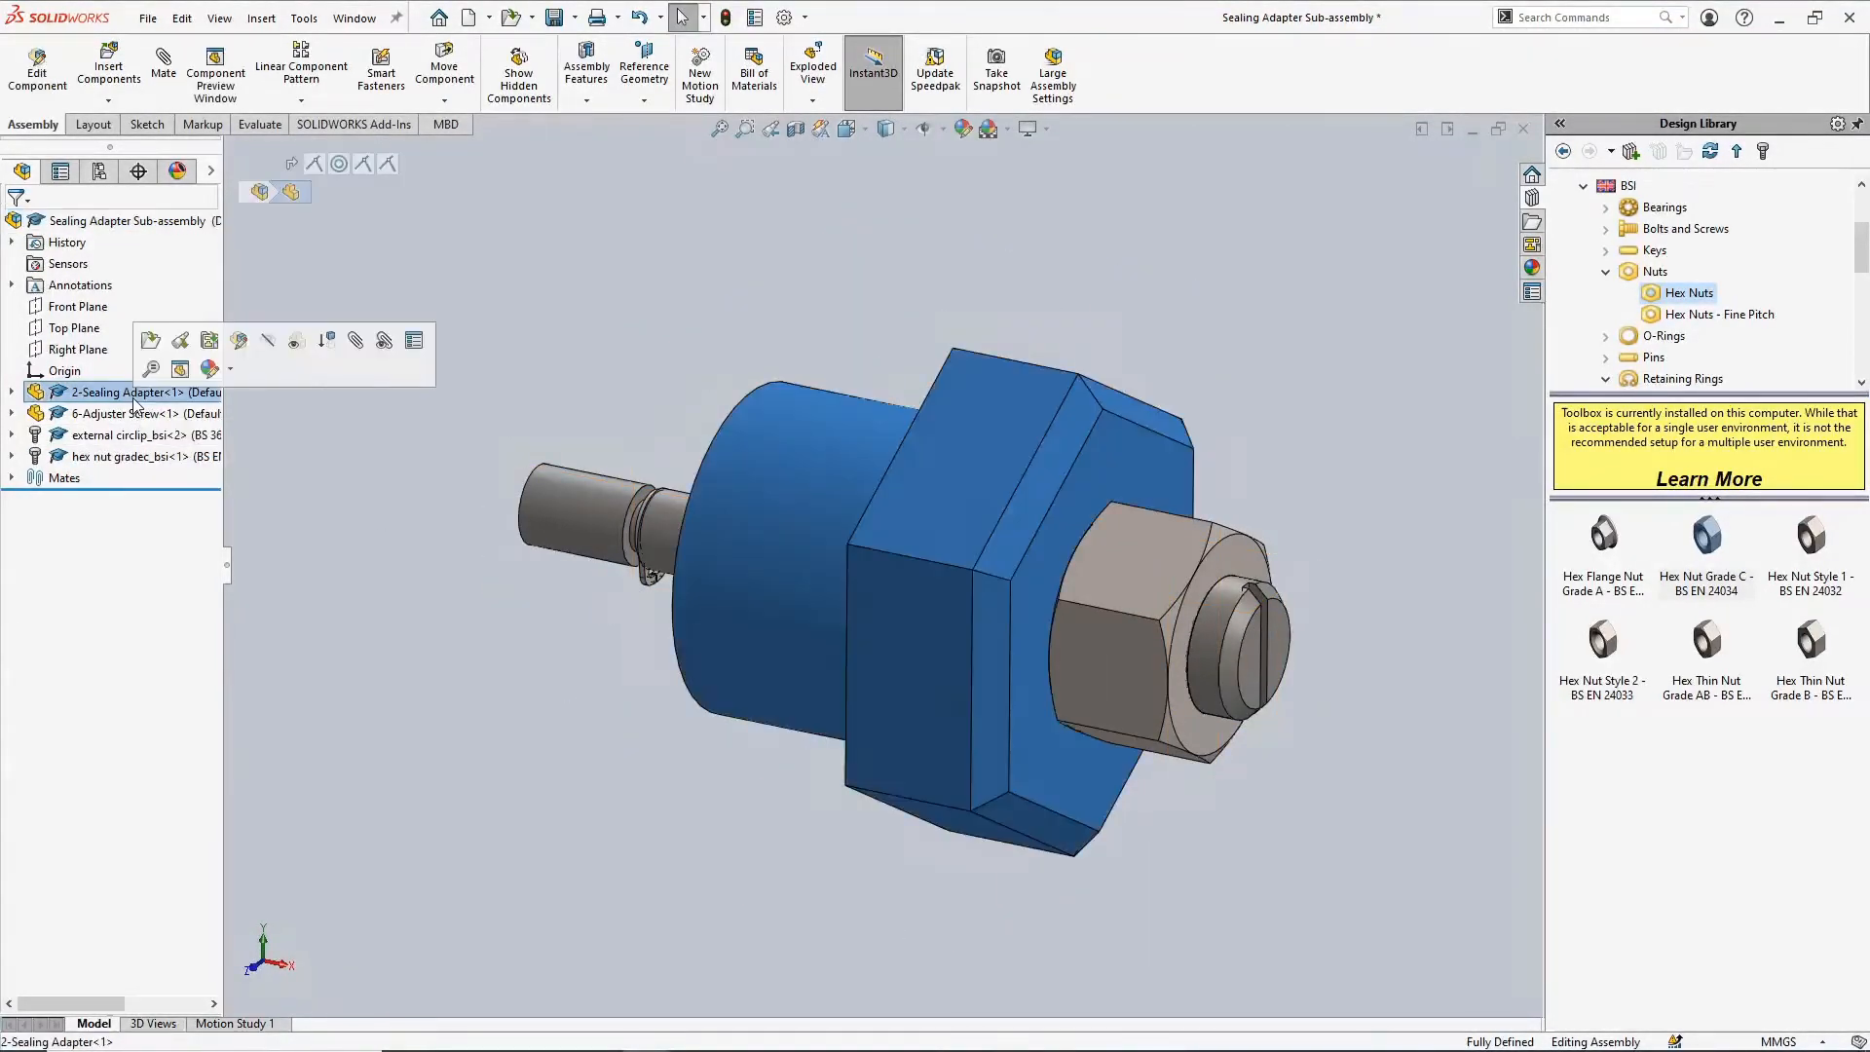
click(266, 341)
mouse_move(857, 448)
middle_down()
mouse_move(918, 456)
mouse_move(876, 477)
middle_up()
click(765, 568)
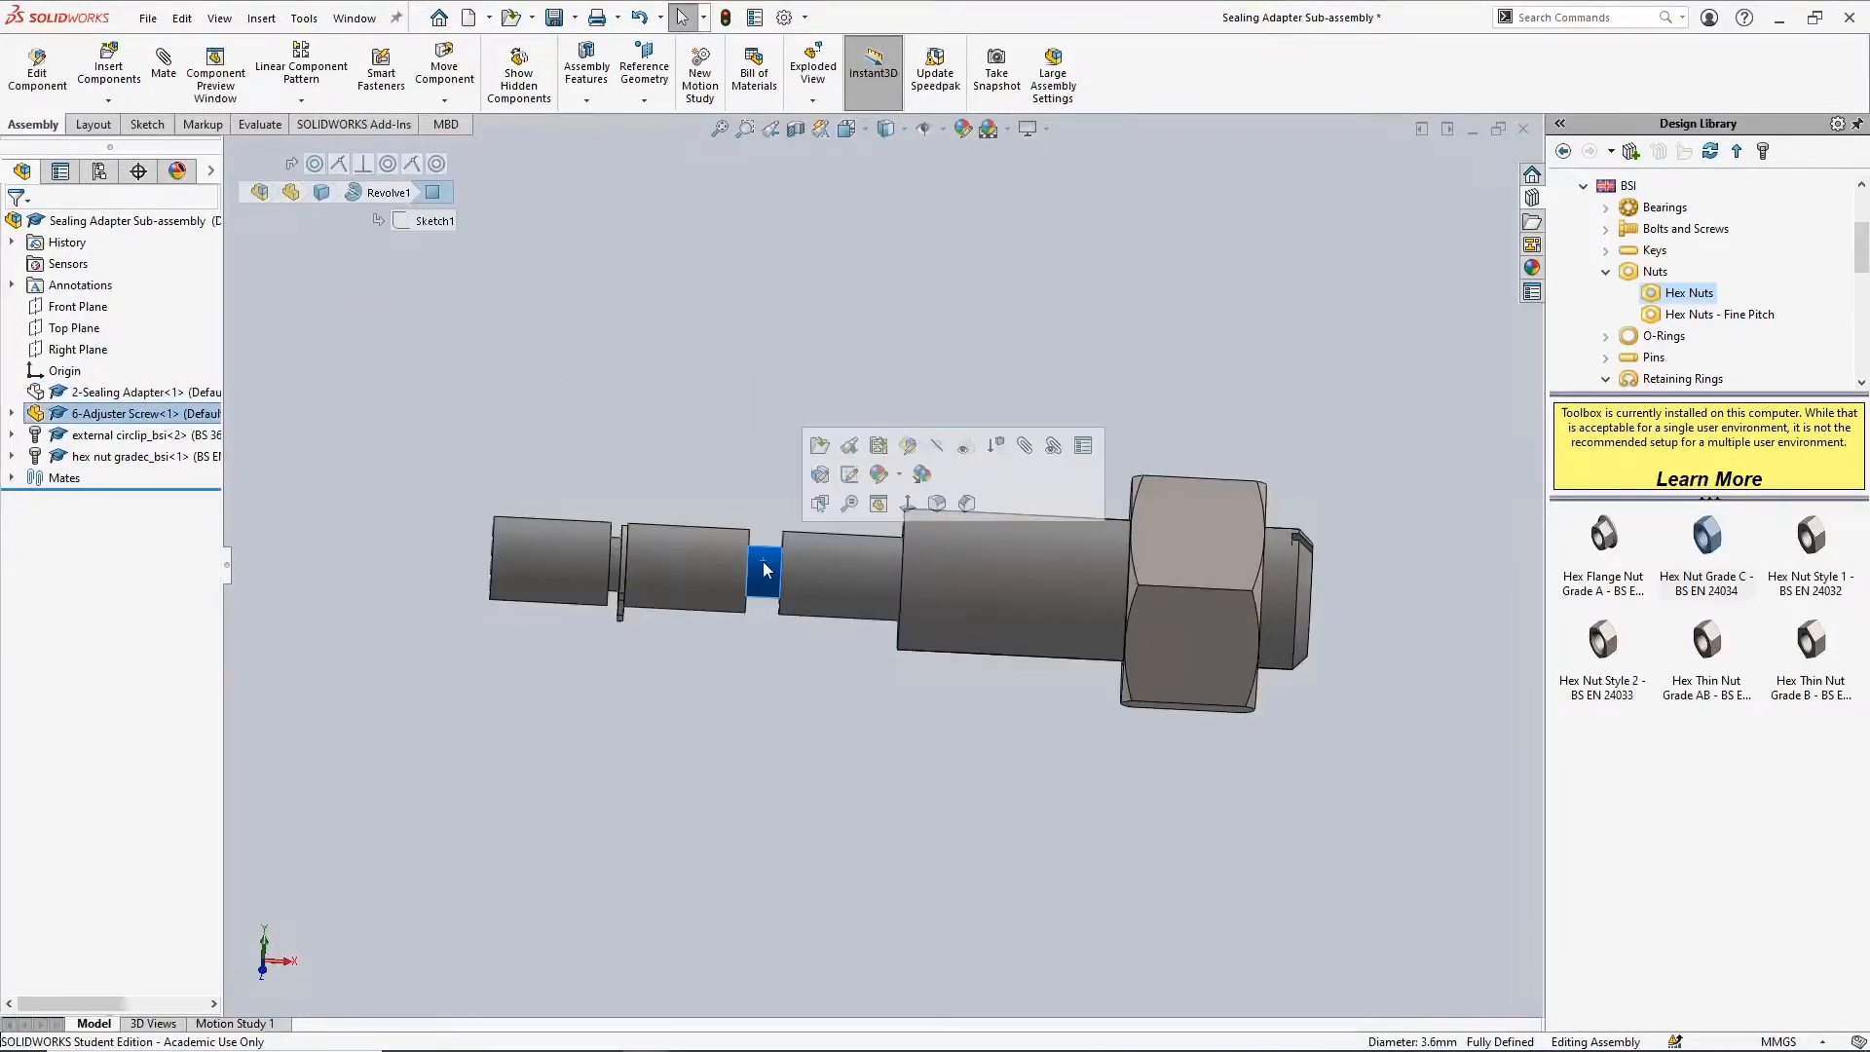
click(608, 420)
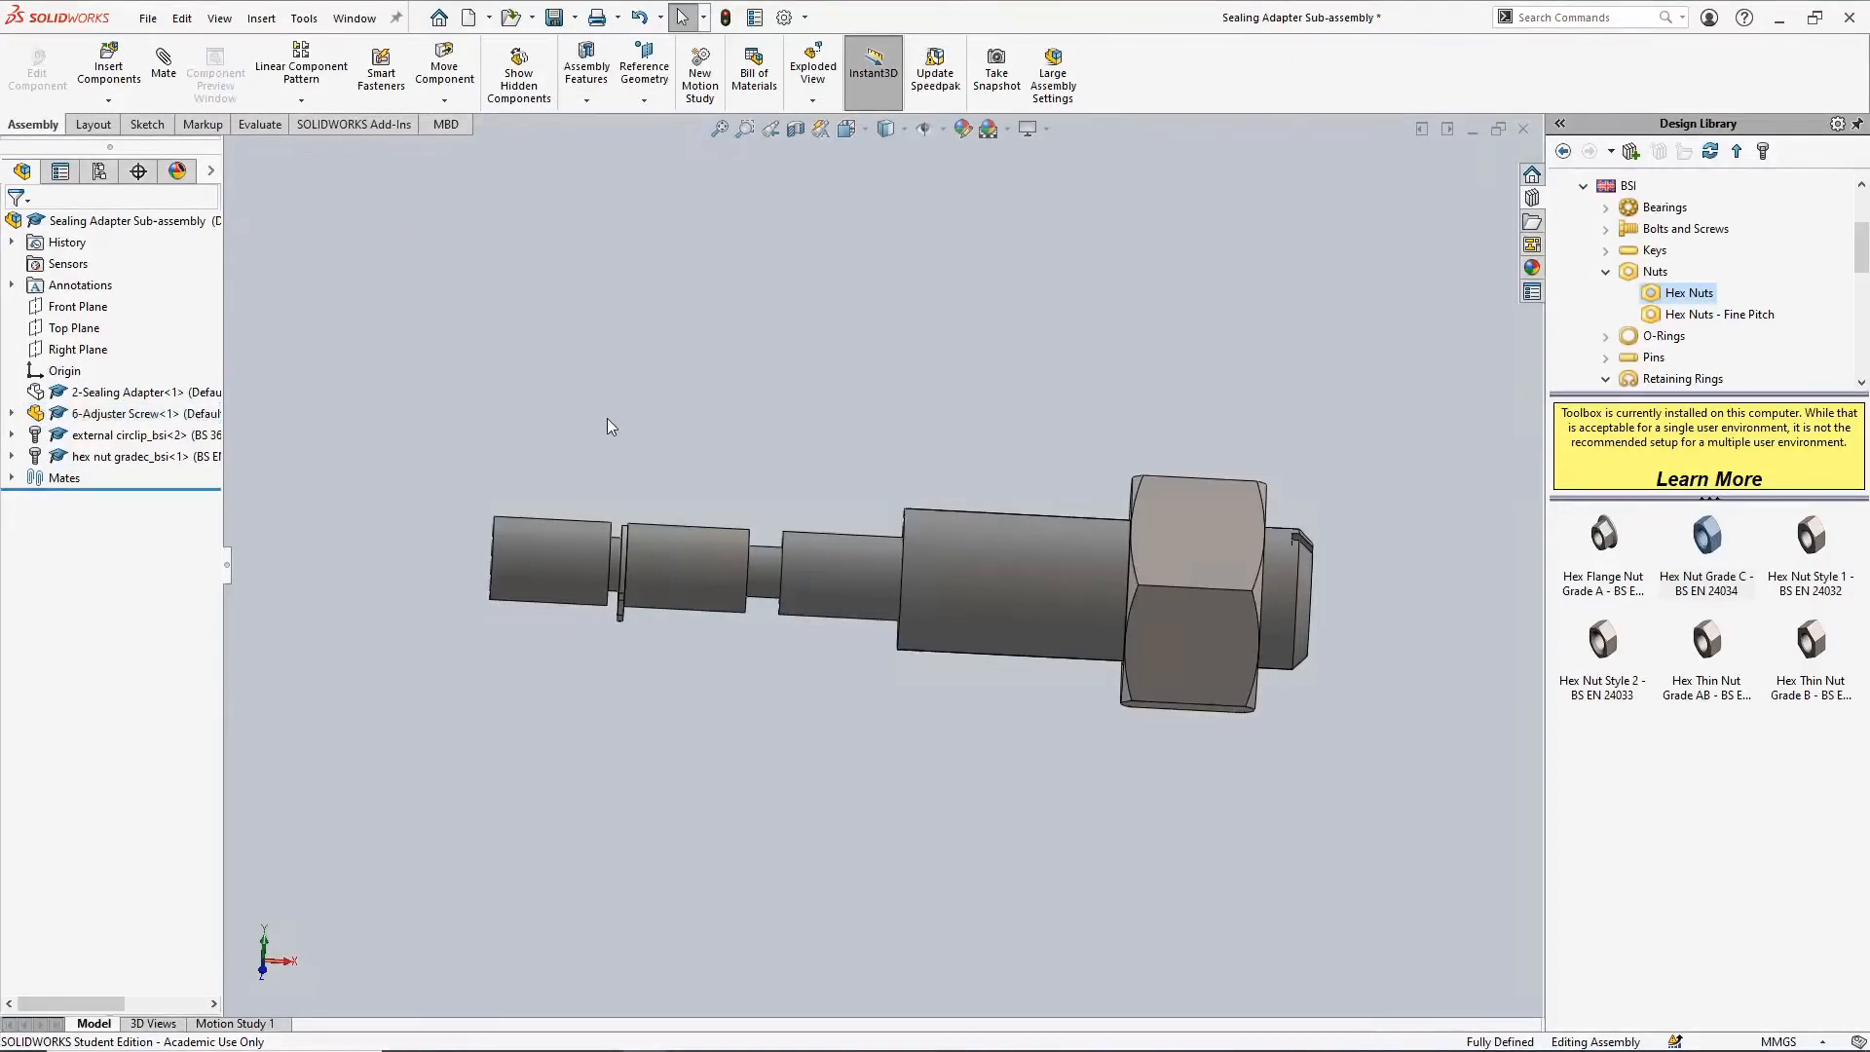
Place a BSI O-ring (4518) from the Toolbox's All O-Rings category onto the adjuster screw's empty groove
click(1626, 187)
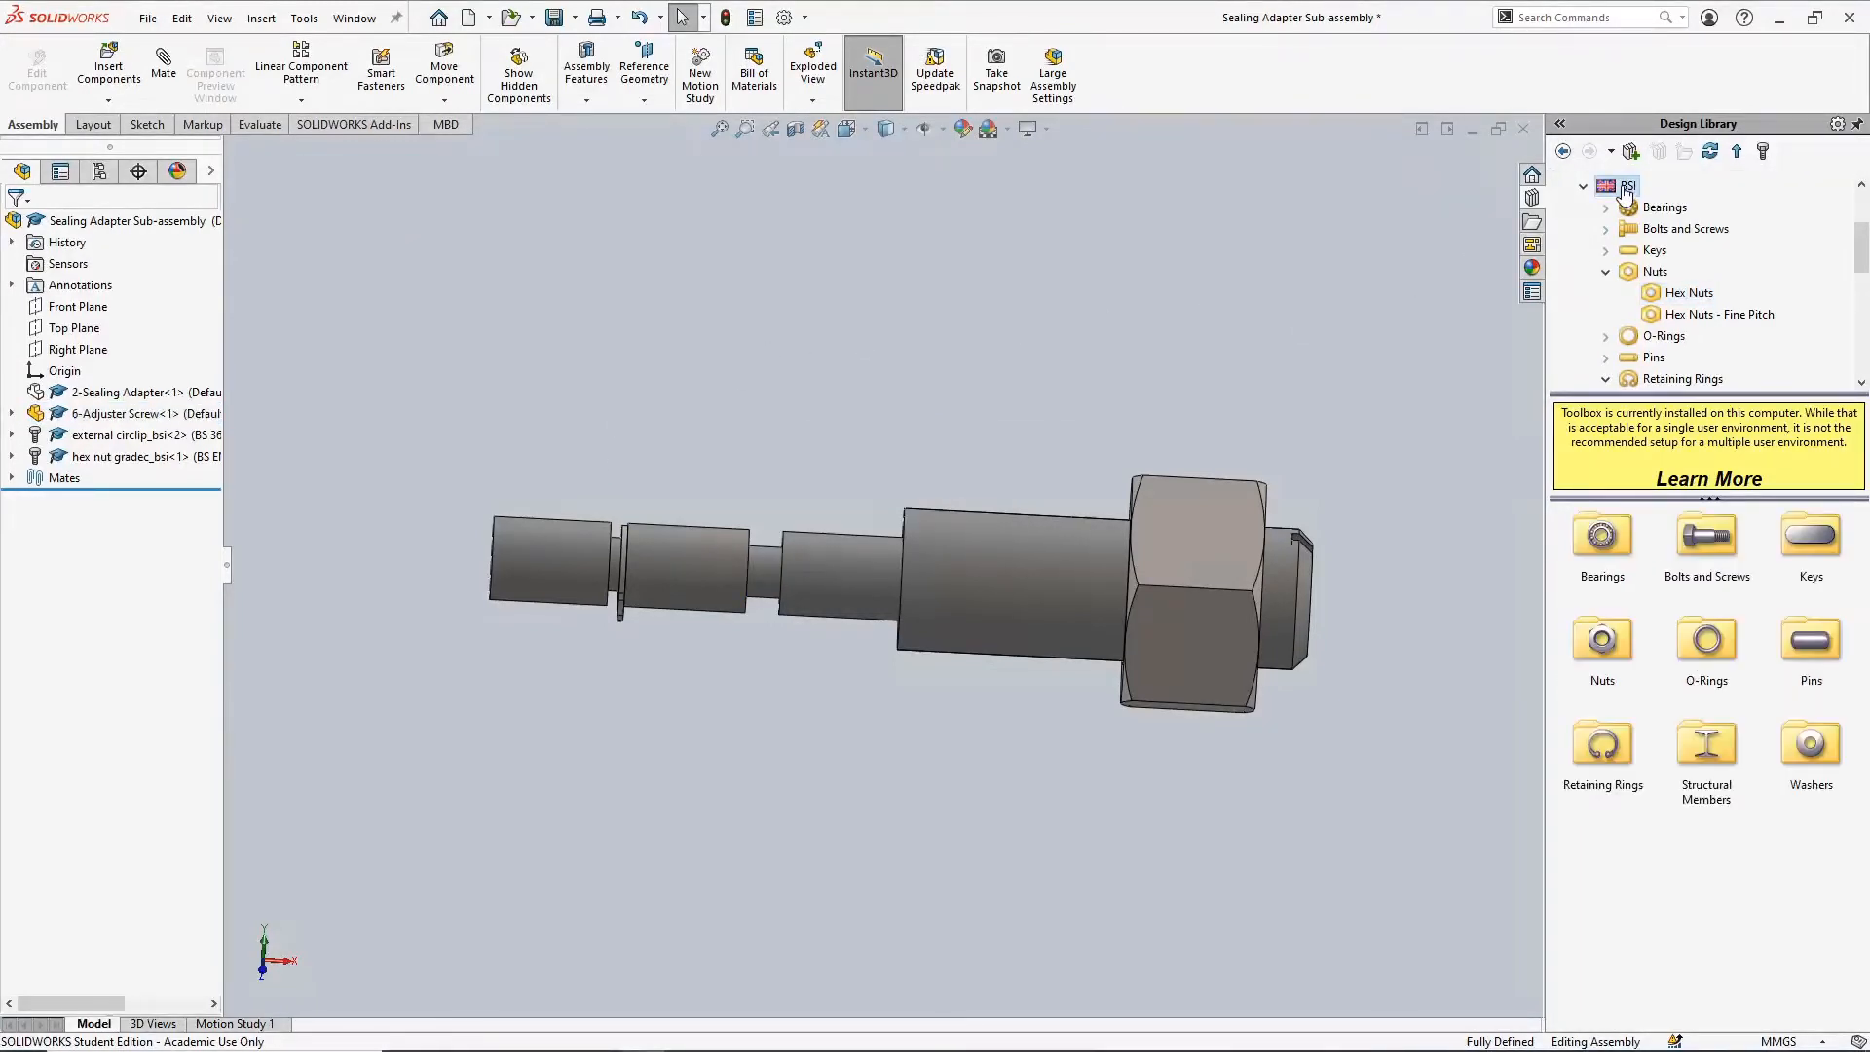
double_click(1721, 647)
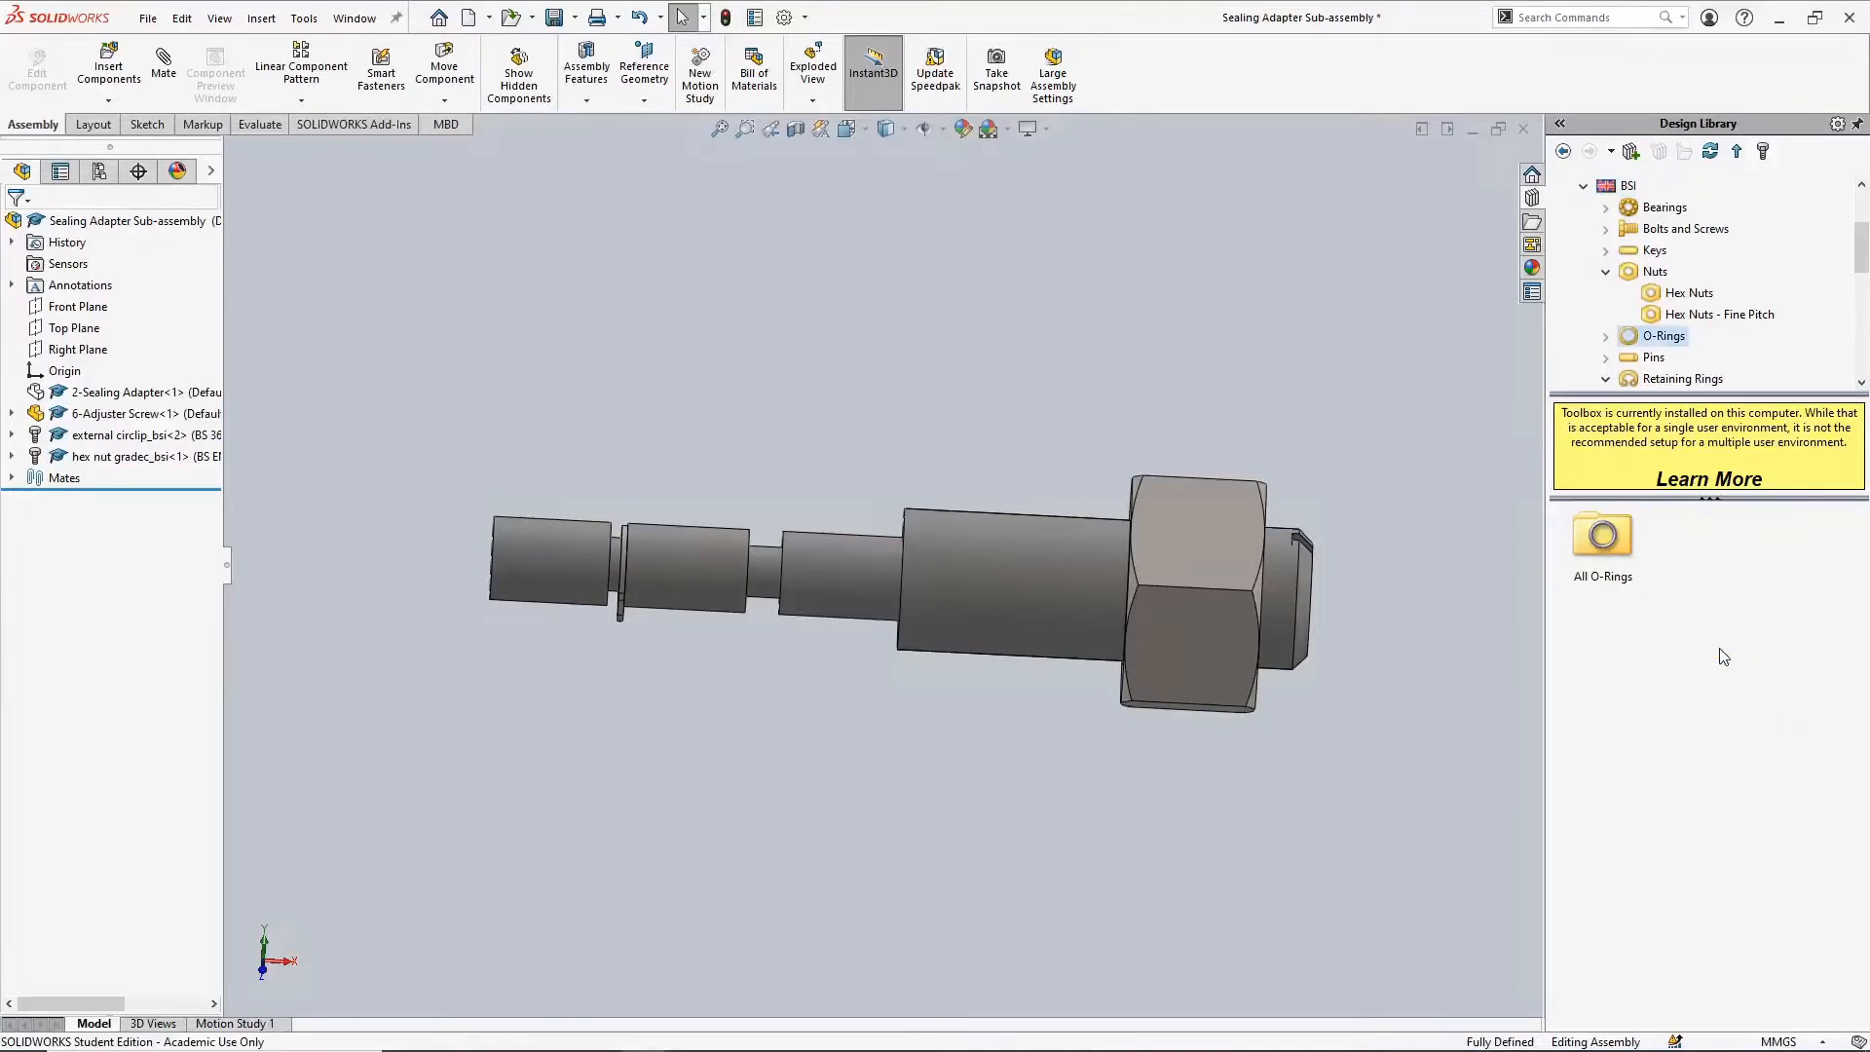
double_click(1615, 541)
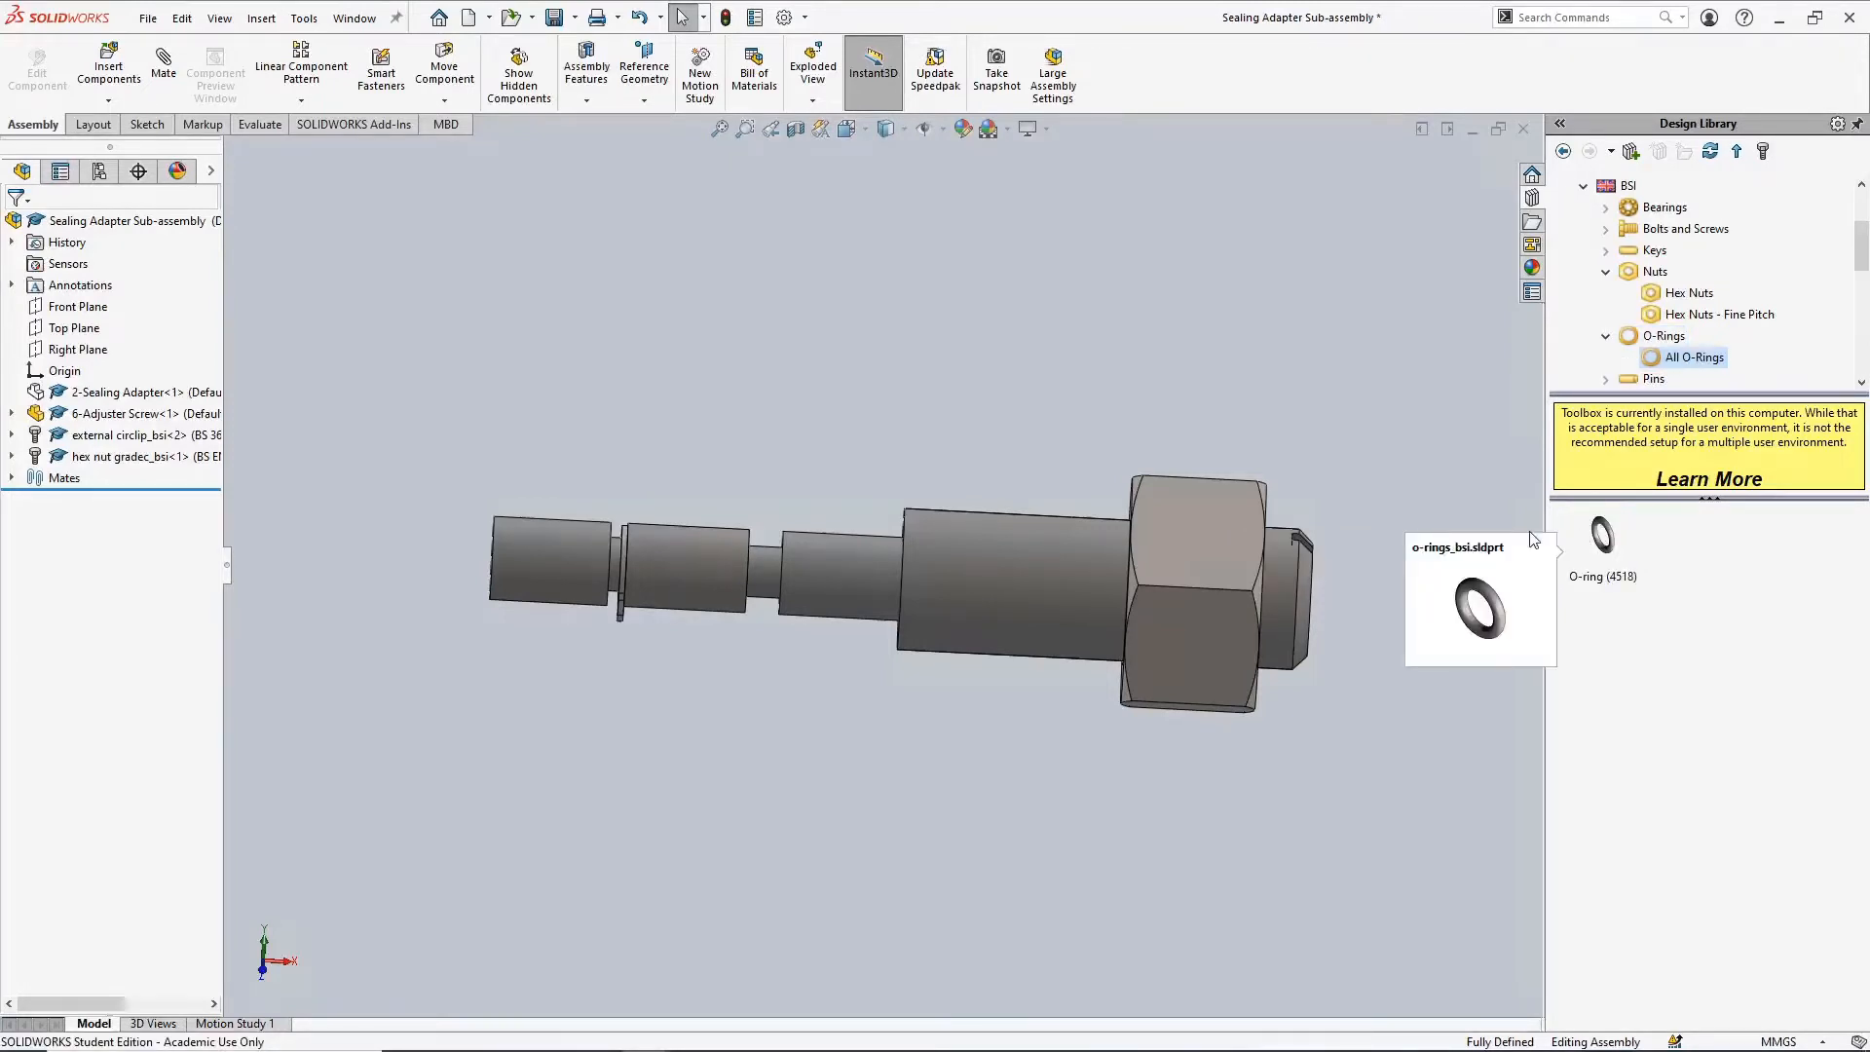
scroll(775, 565, down, 5)
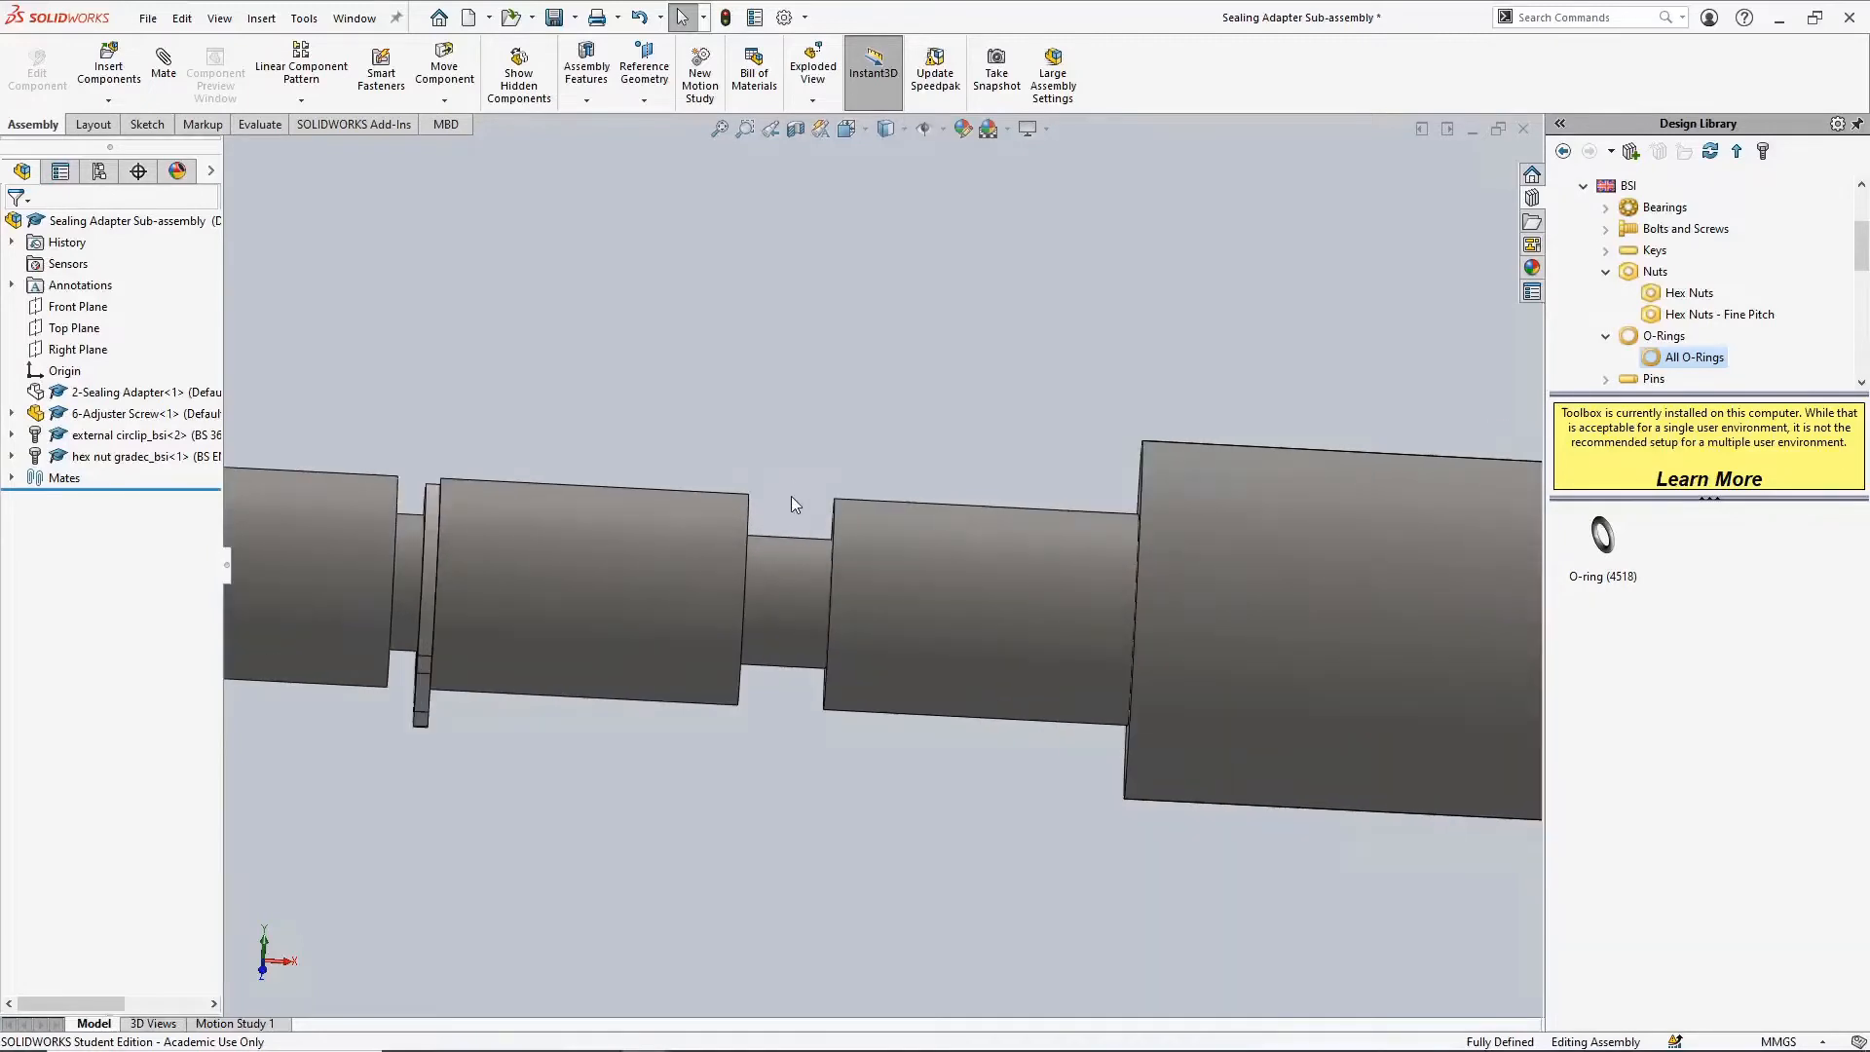
middle_drag(826, 430, 869, 505)
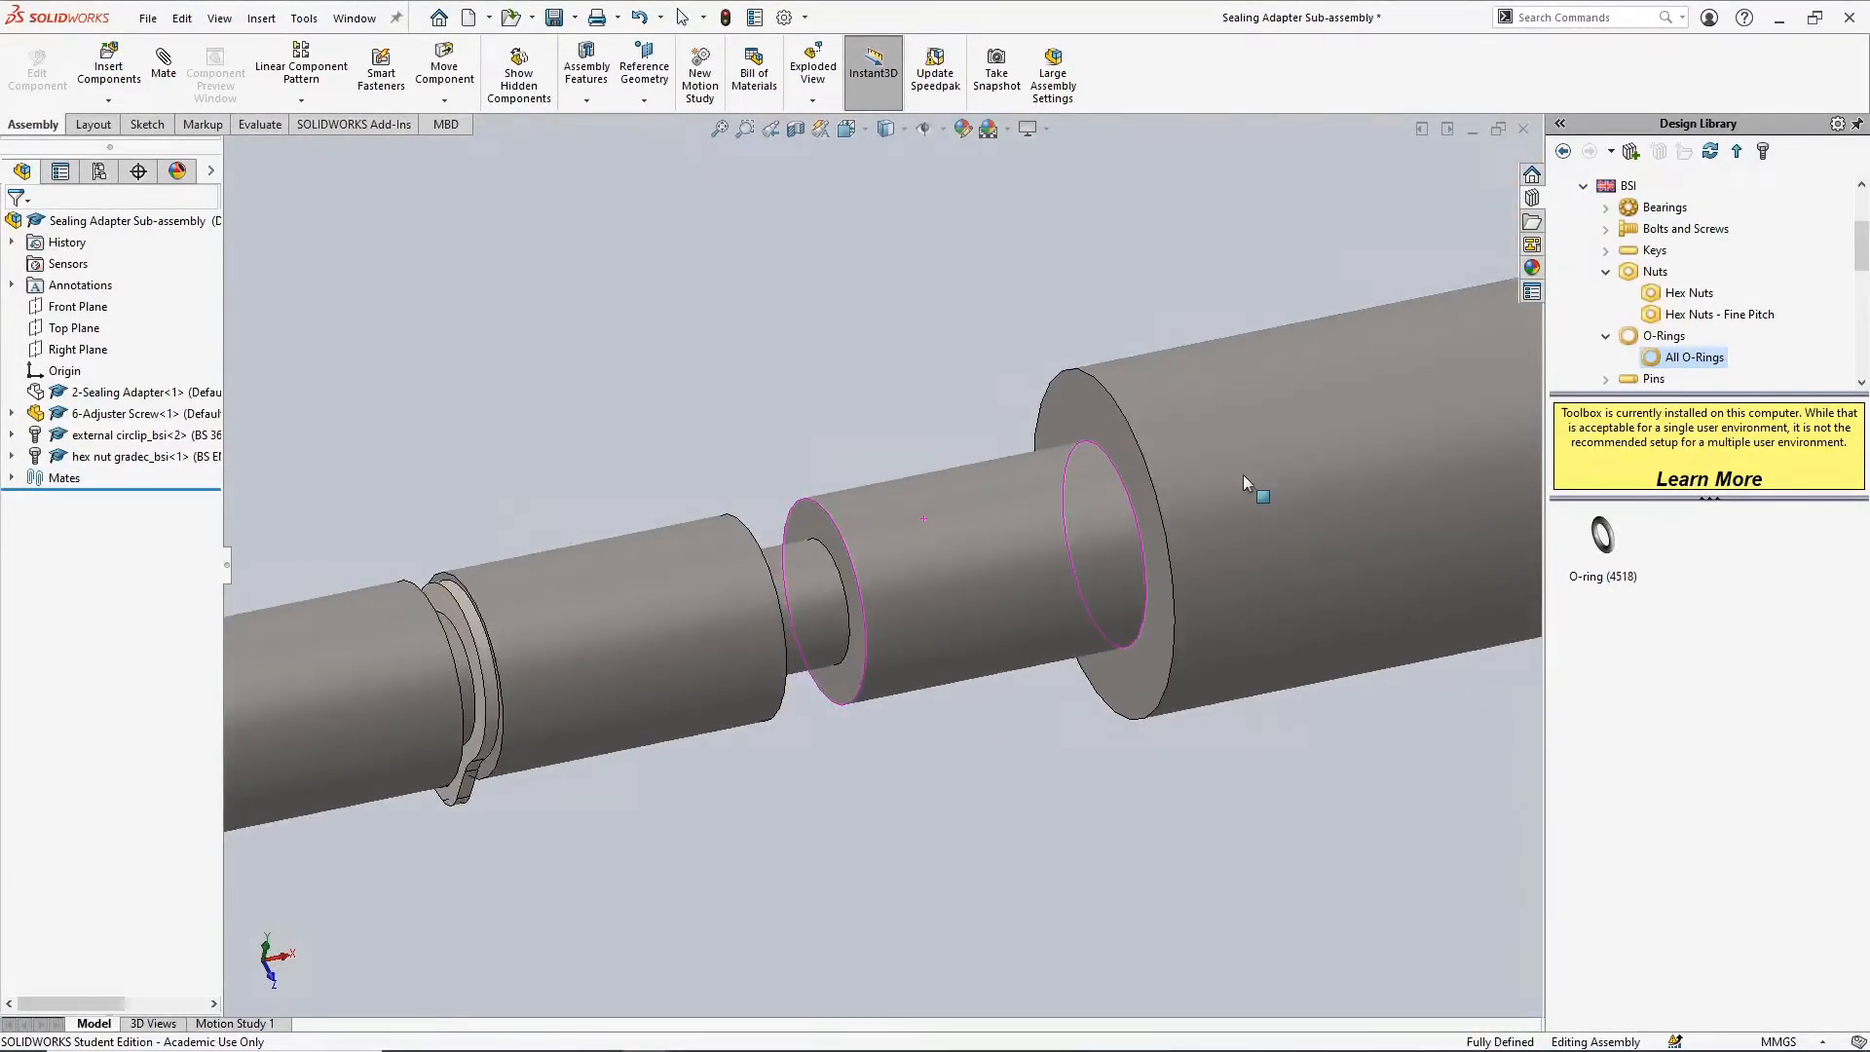
drag(1594, 548, 808, 615)
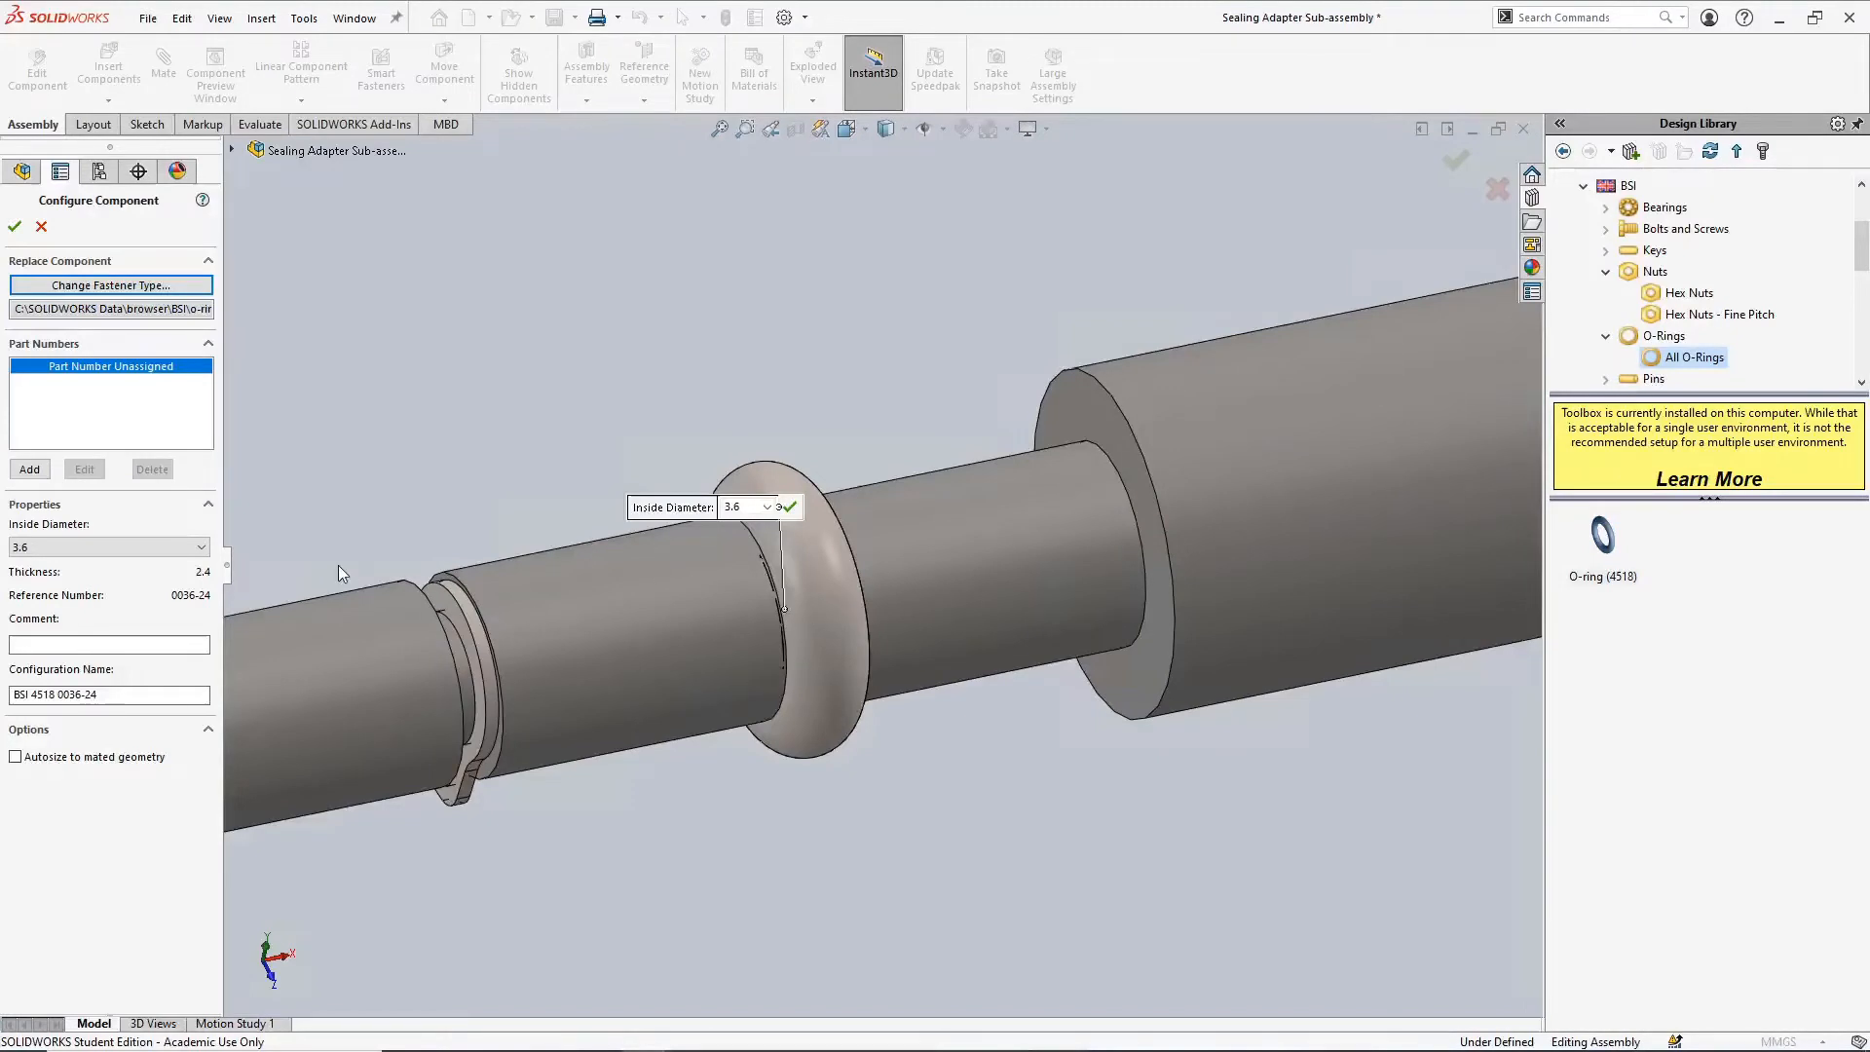
Set the O-ring's inside diameter to 3.1 and insert only one copy
middle_drag(253, 487, 406, 460)
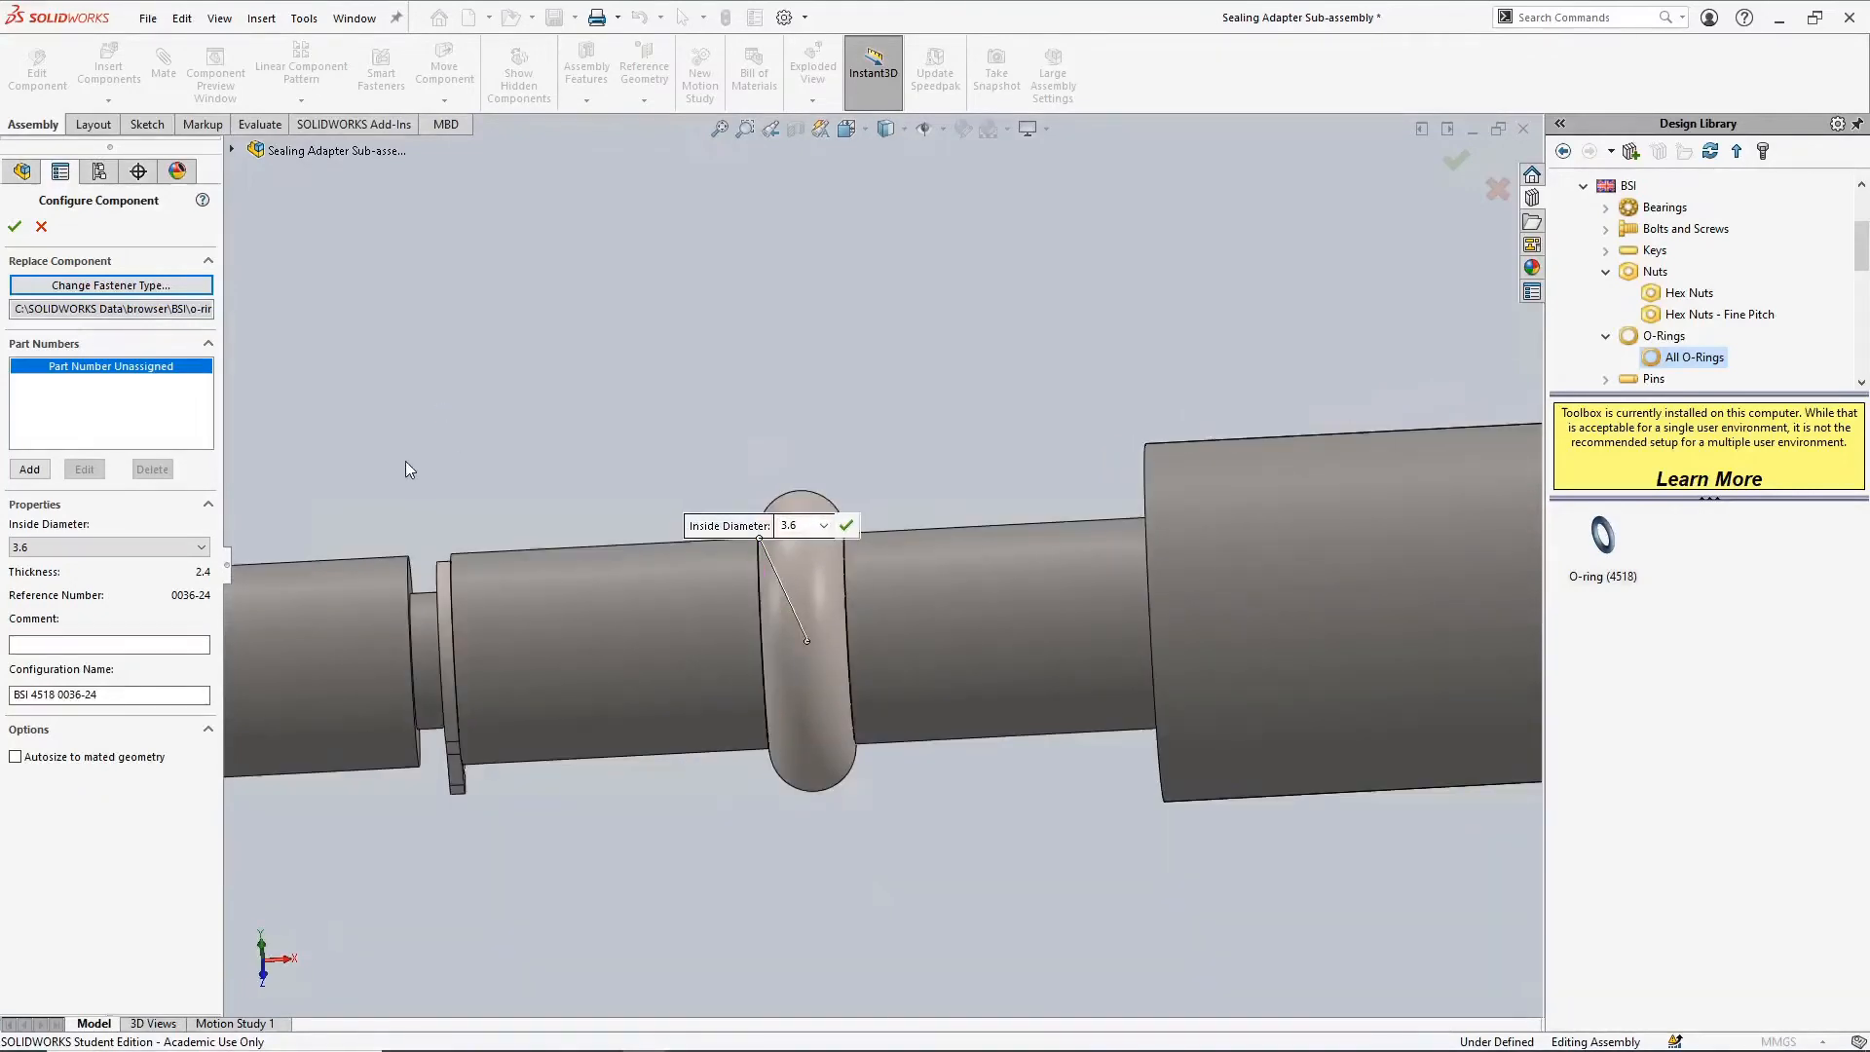
click(130, 548)
scroll(130, 549, up, 1)
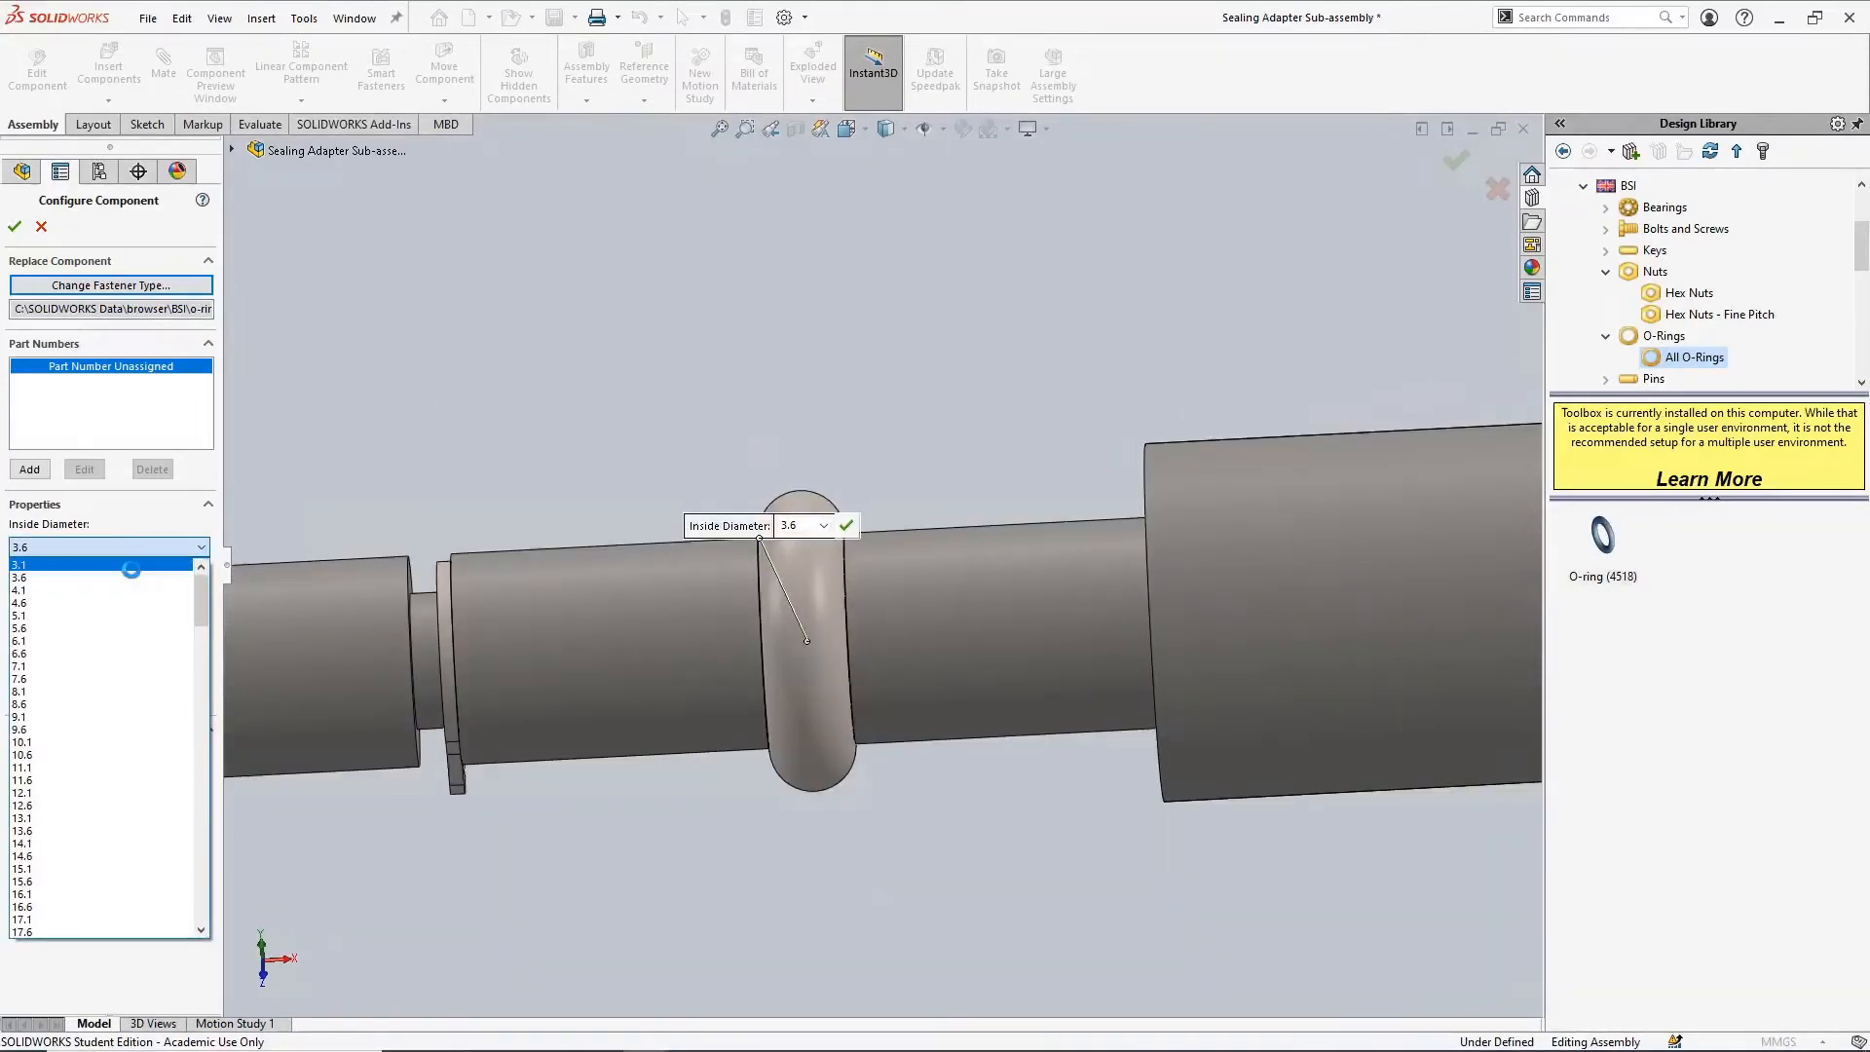
click(136, 578)
mouse_move(746, 641)
middle_down()
mouse_move(739, 592)
mouse_move(736, 616)
middle_up()
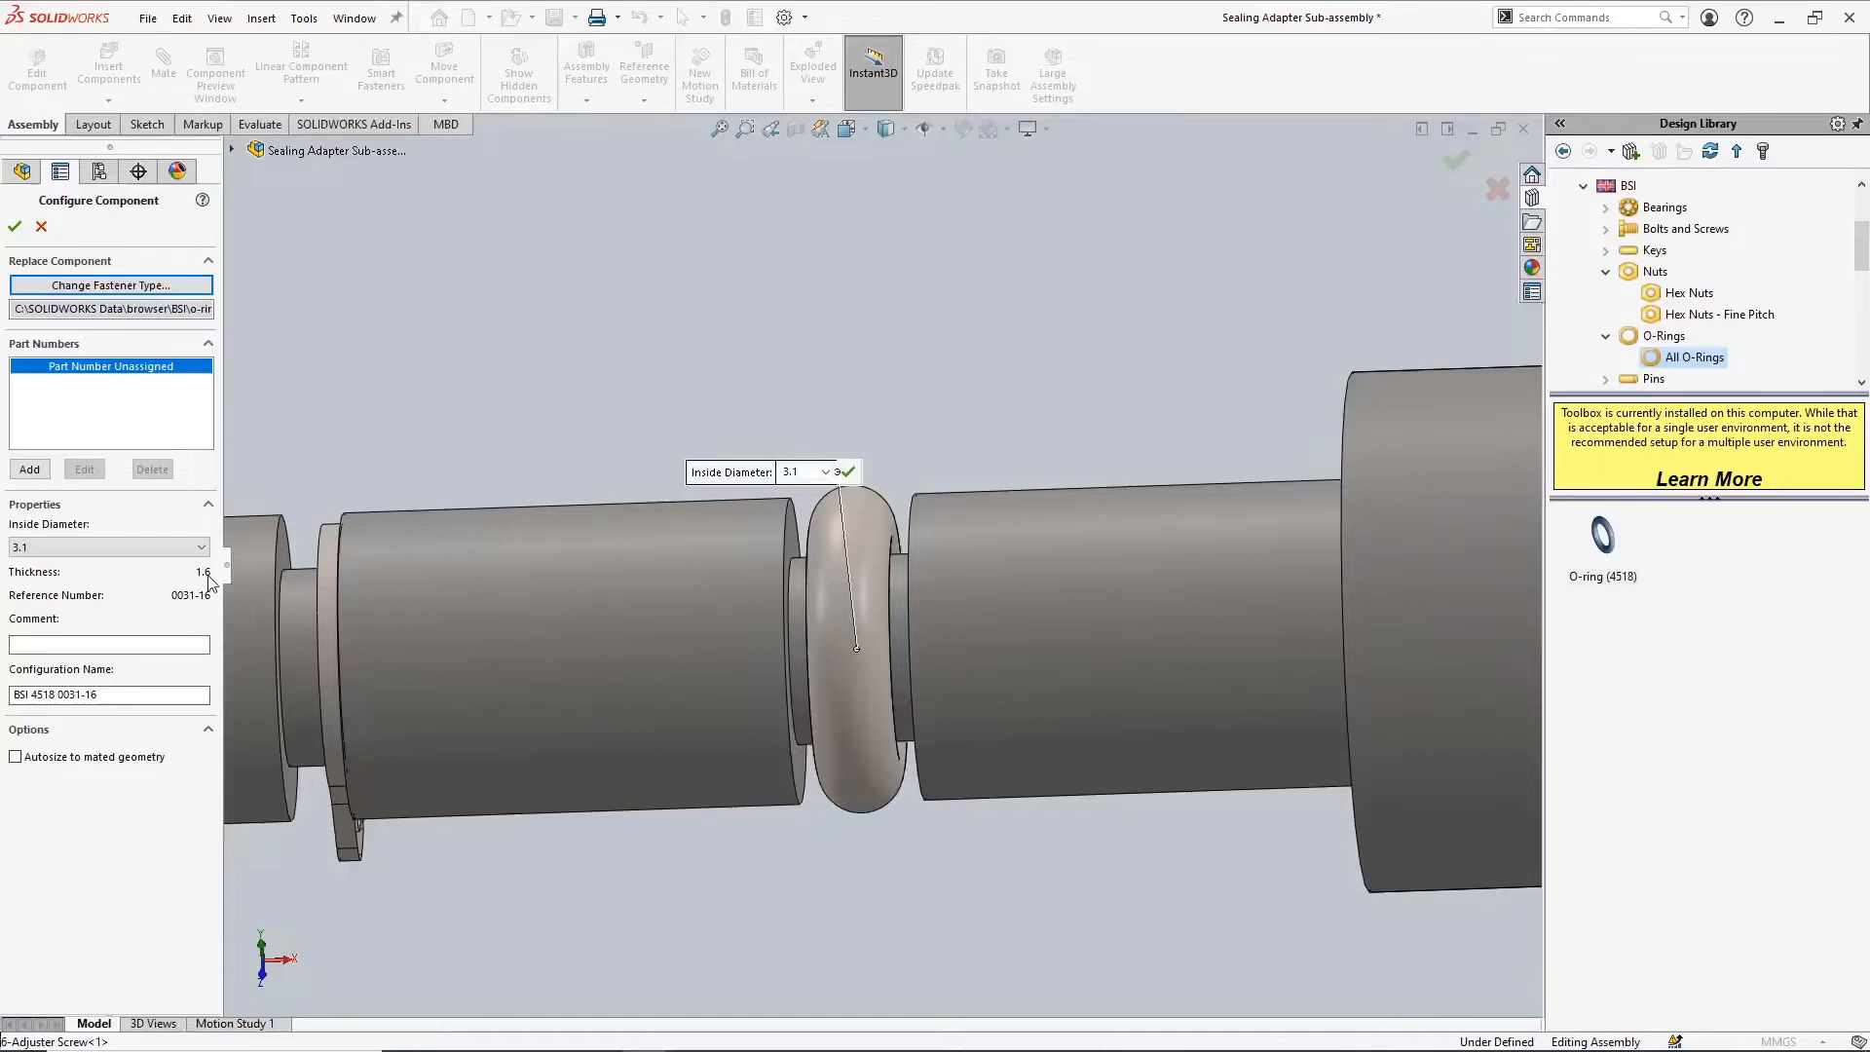
click(13, 226)
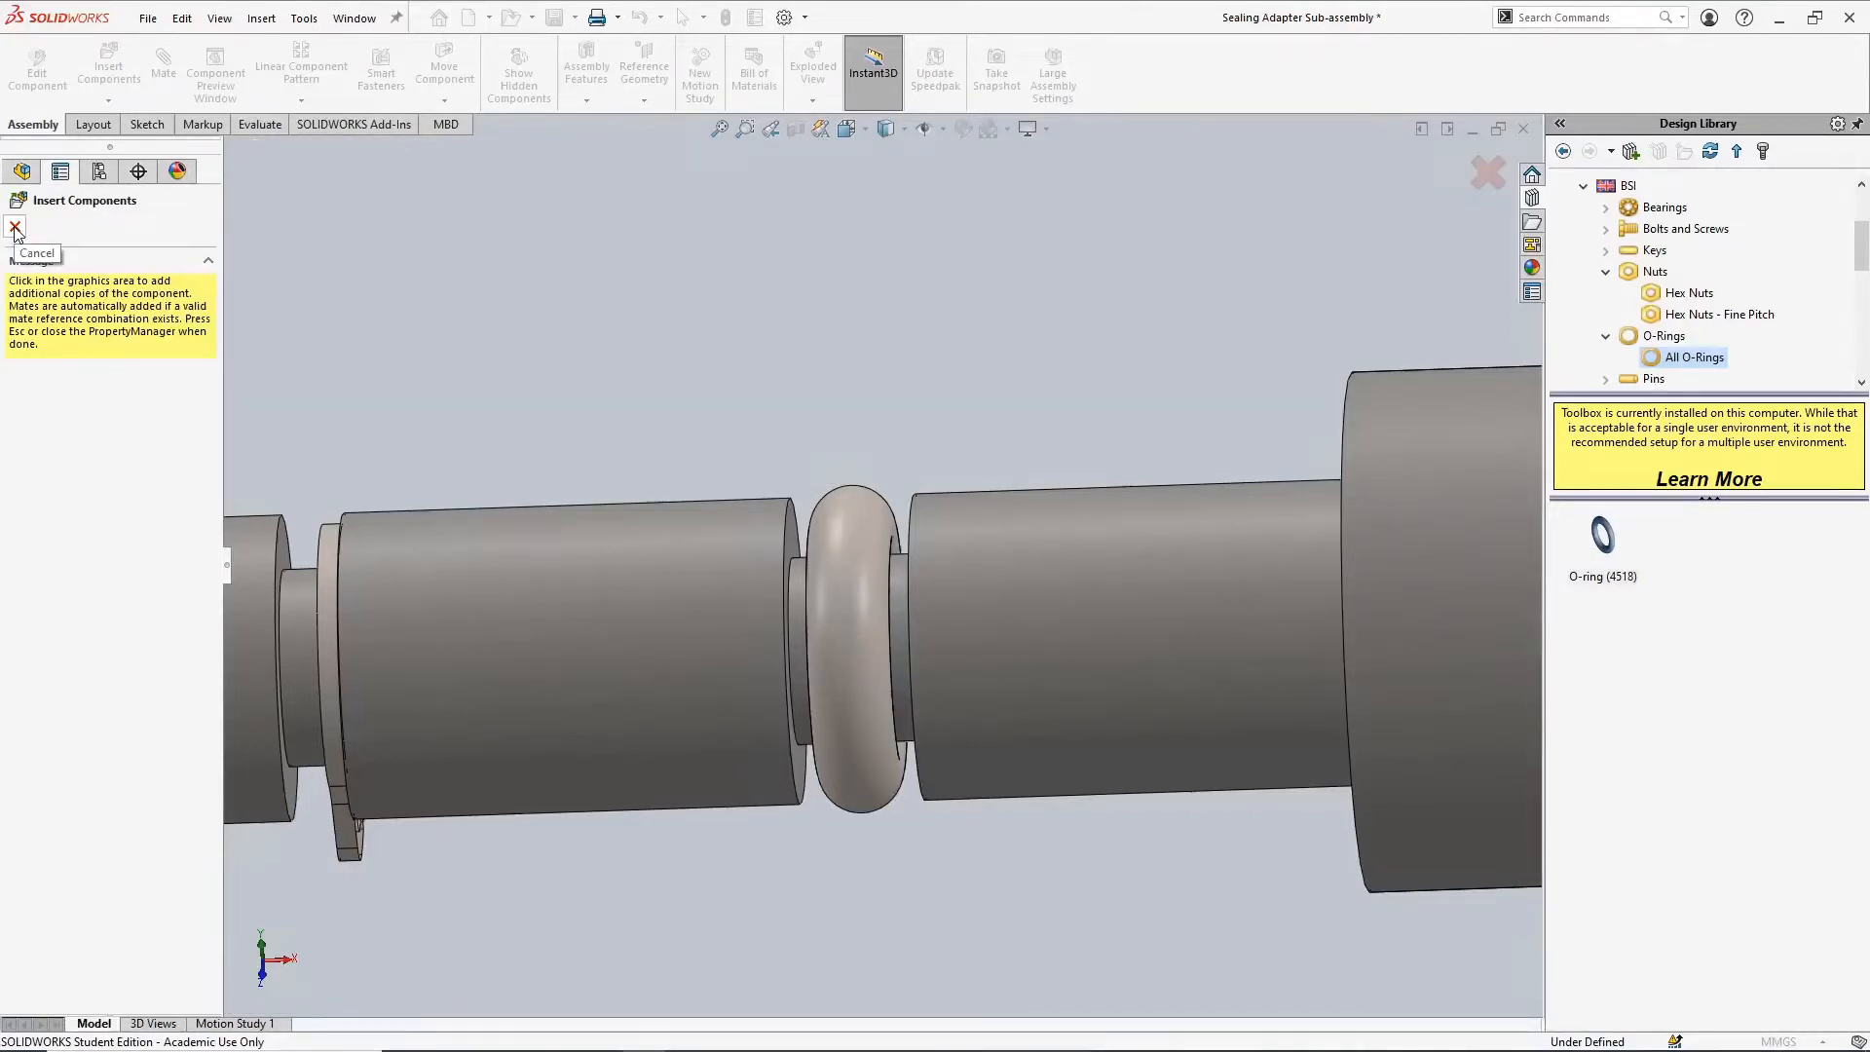
click(15, 227)
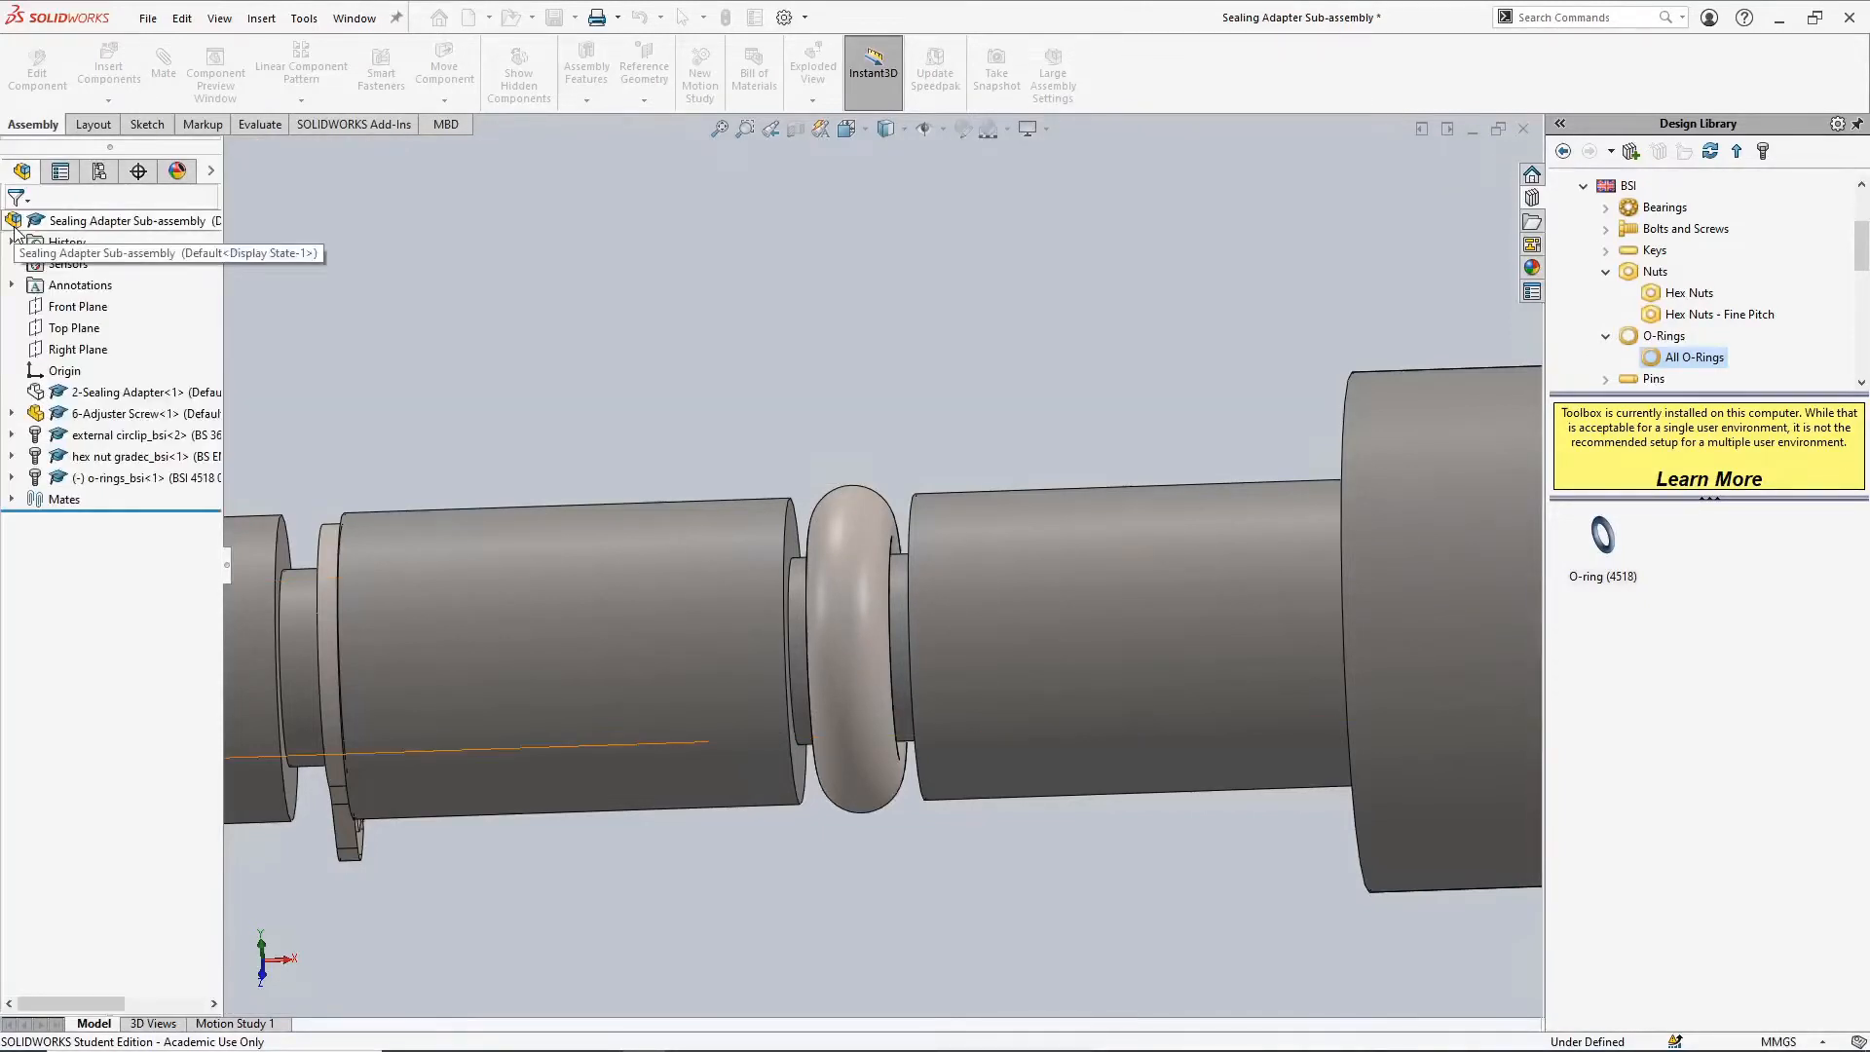
Examine the concentric mate between the O-ring's axis and the adjuster screw's groove, viewing it from the front
mouse_move(685, 366)
middle_down()
mouse_move(731, 364)
mouse_move(660, 368)
middle_up()
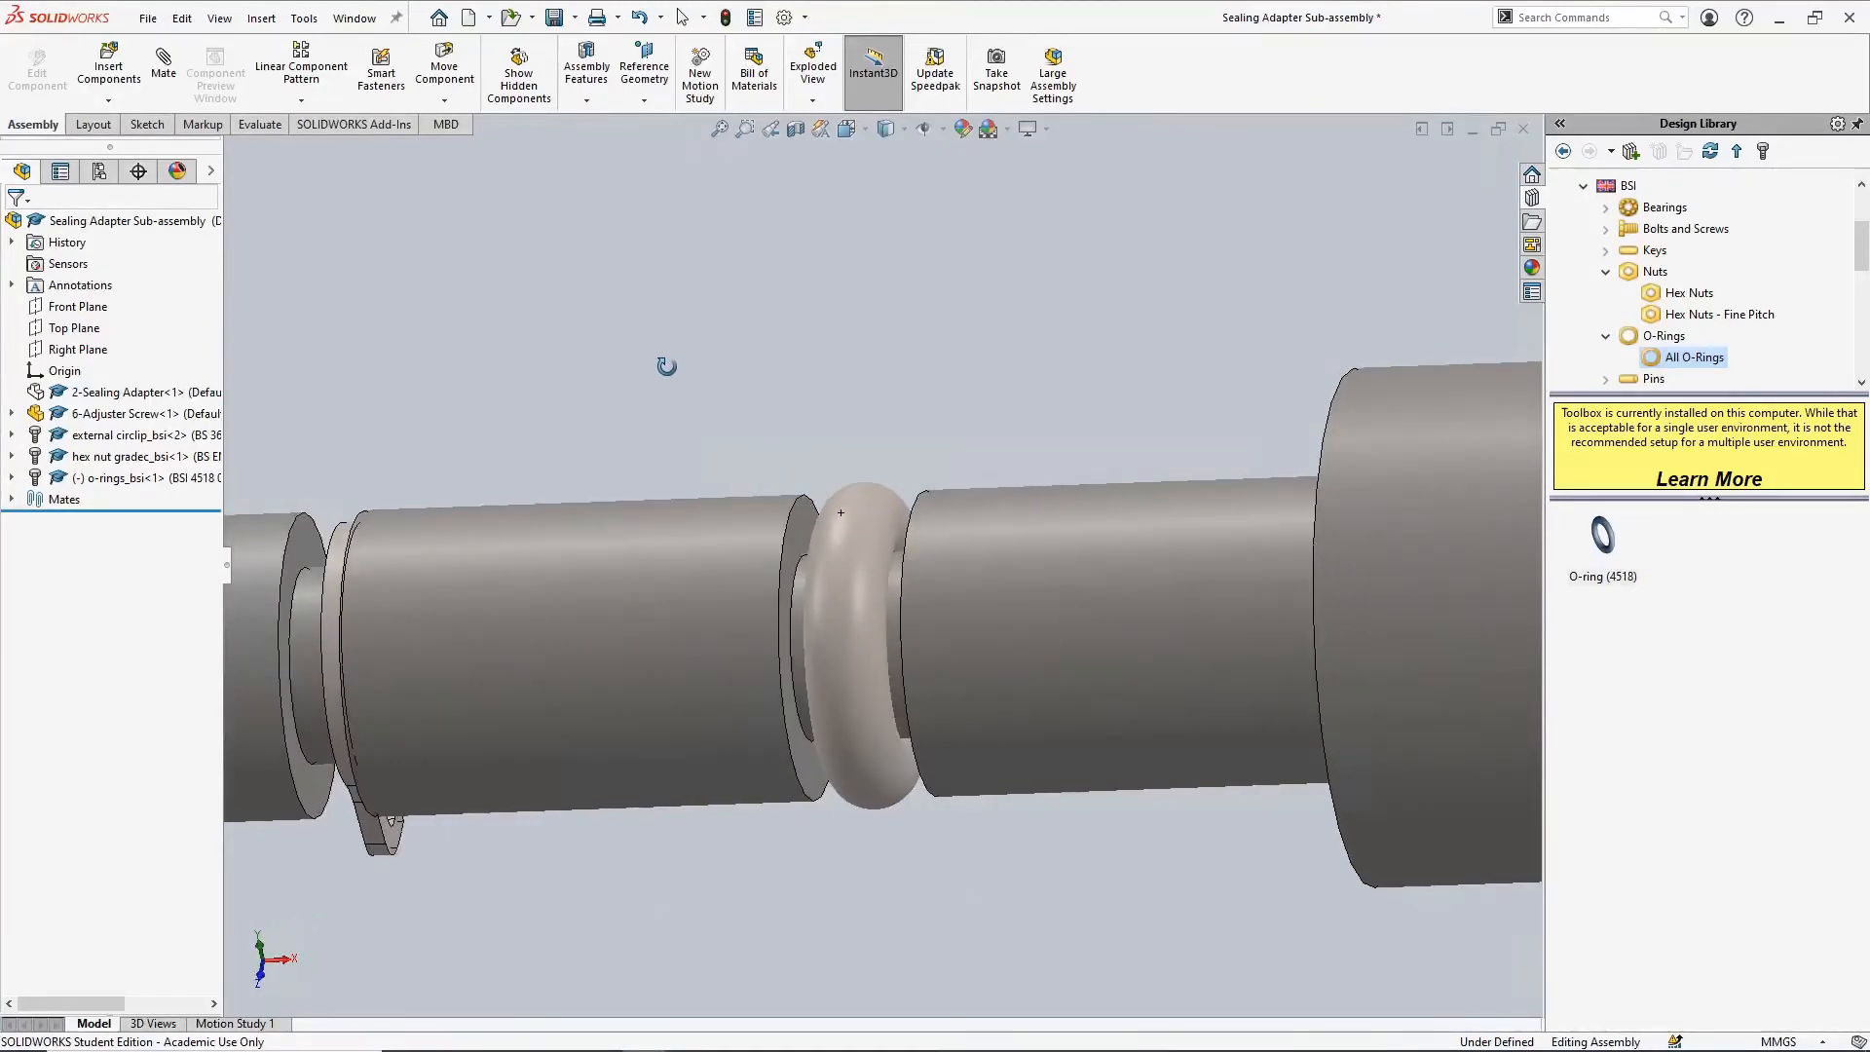
click(13, 480)
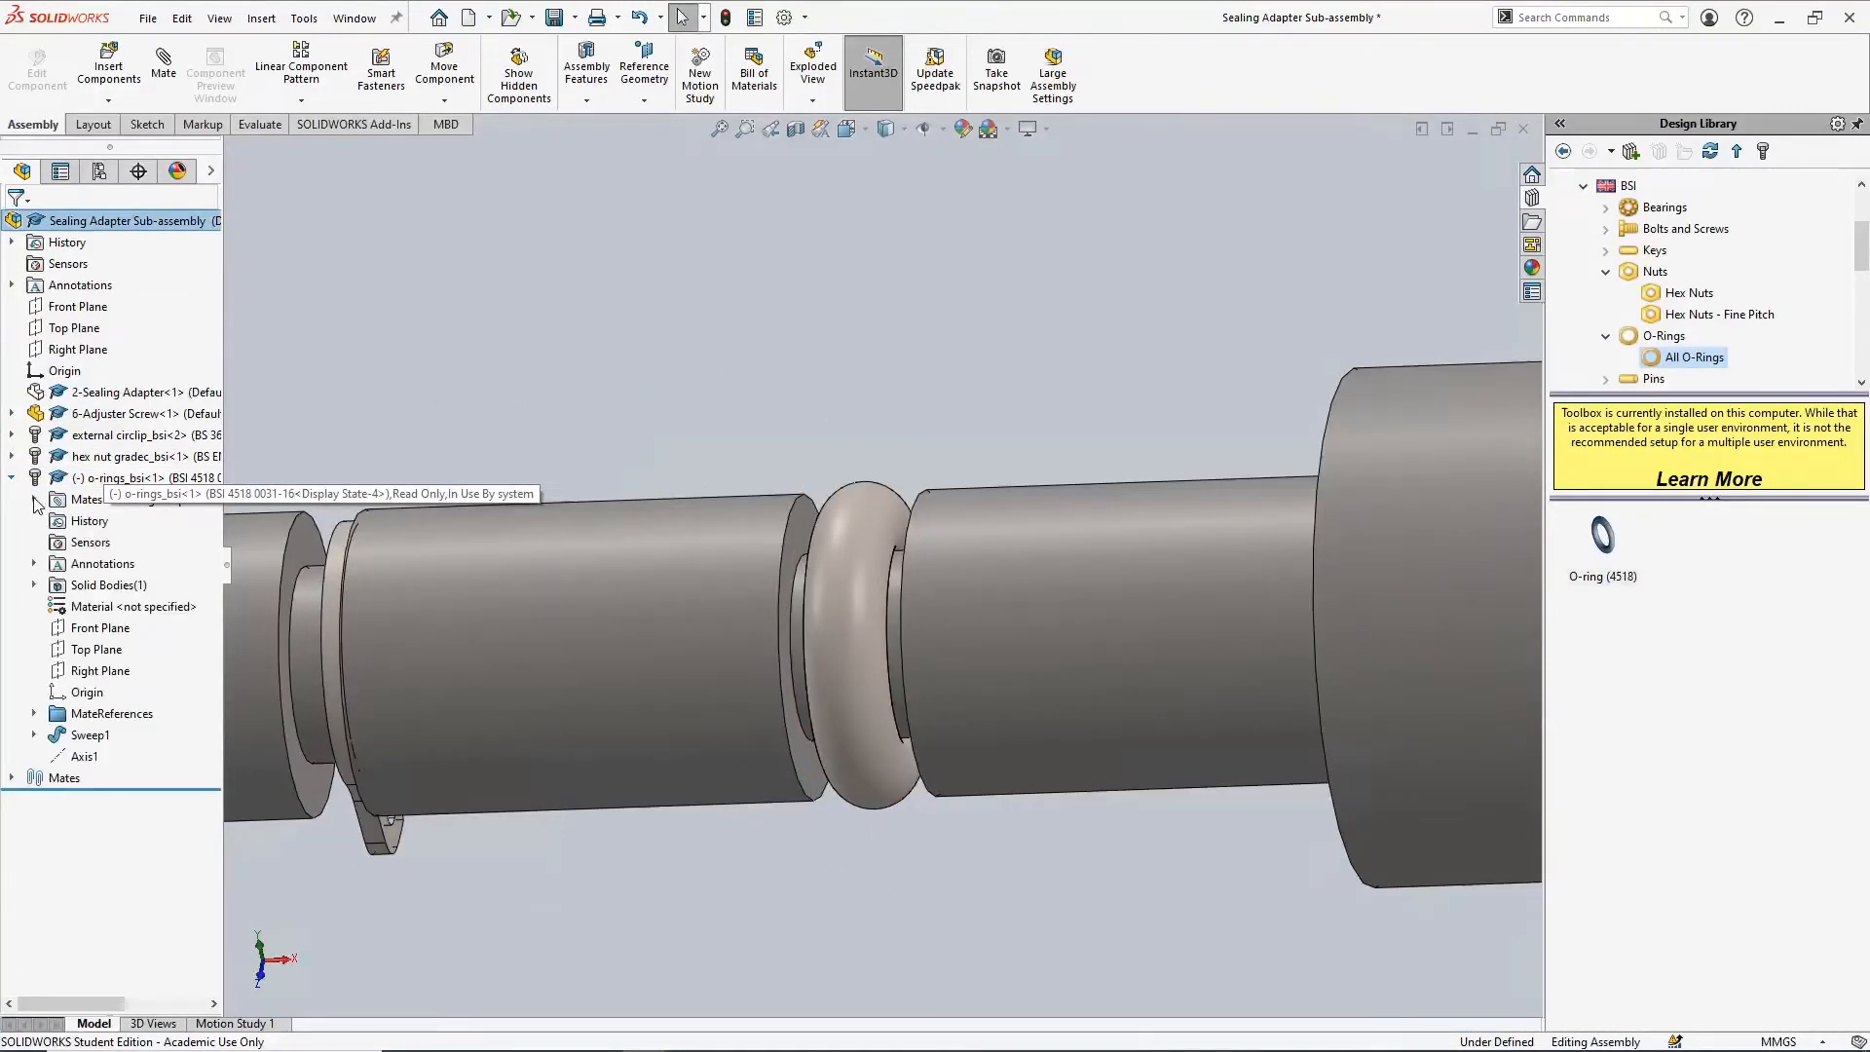
click(34, 500)
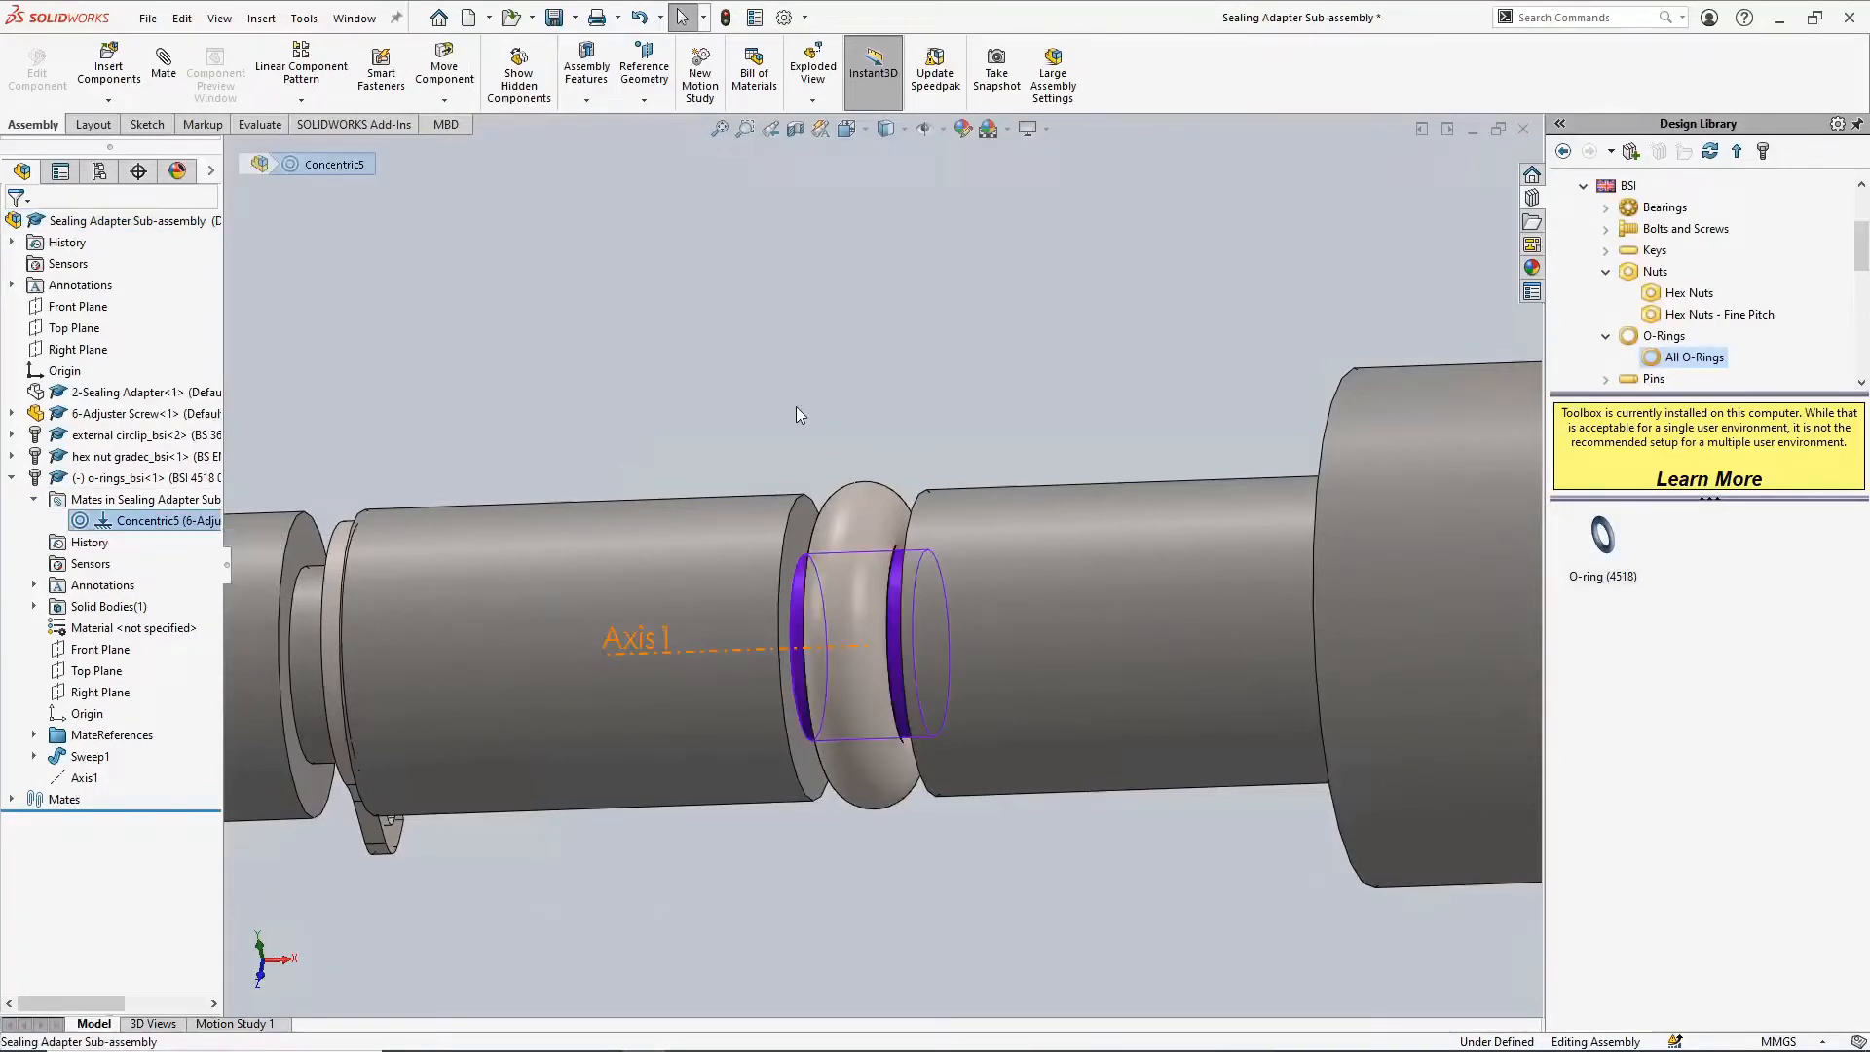
key(ctrl+1)
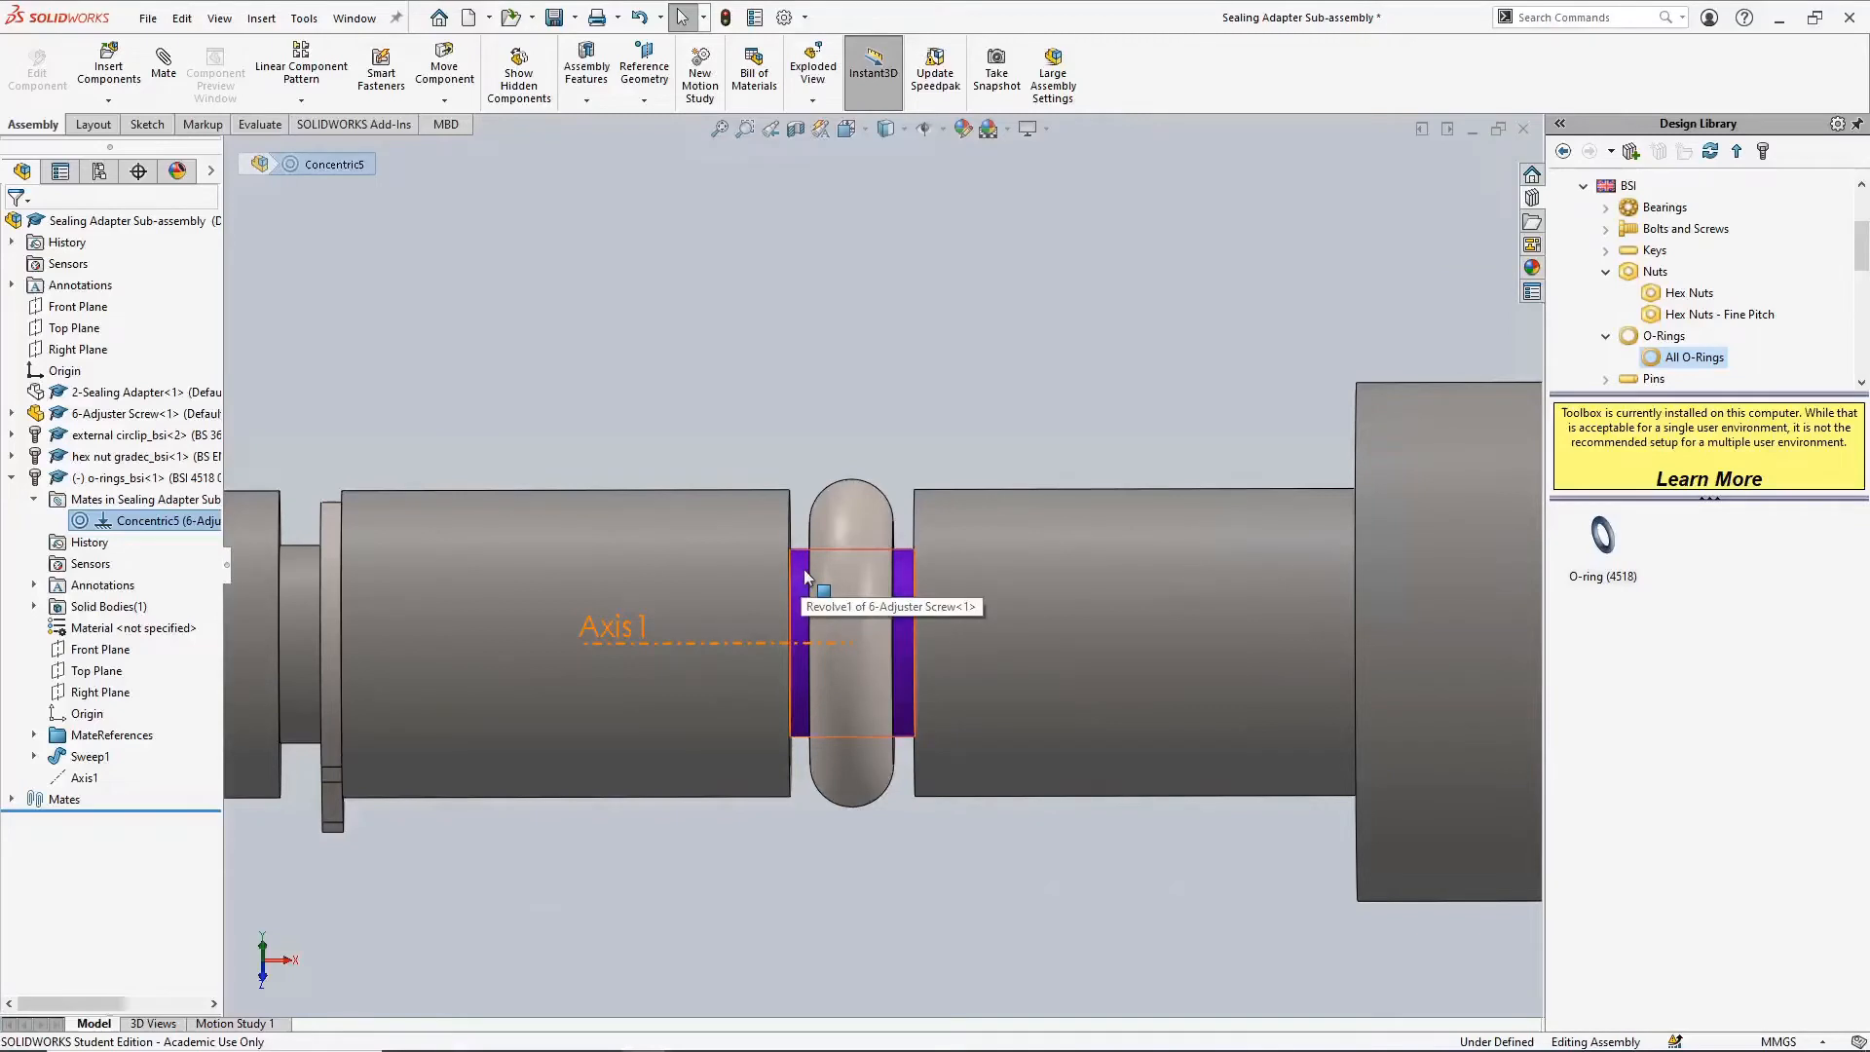
click(719, 351)
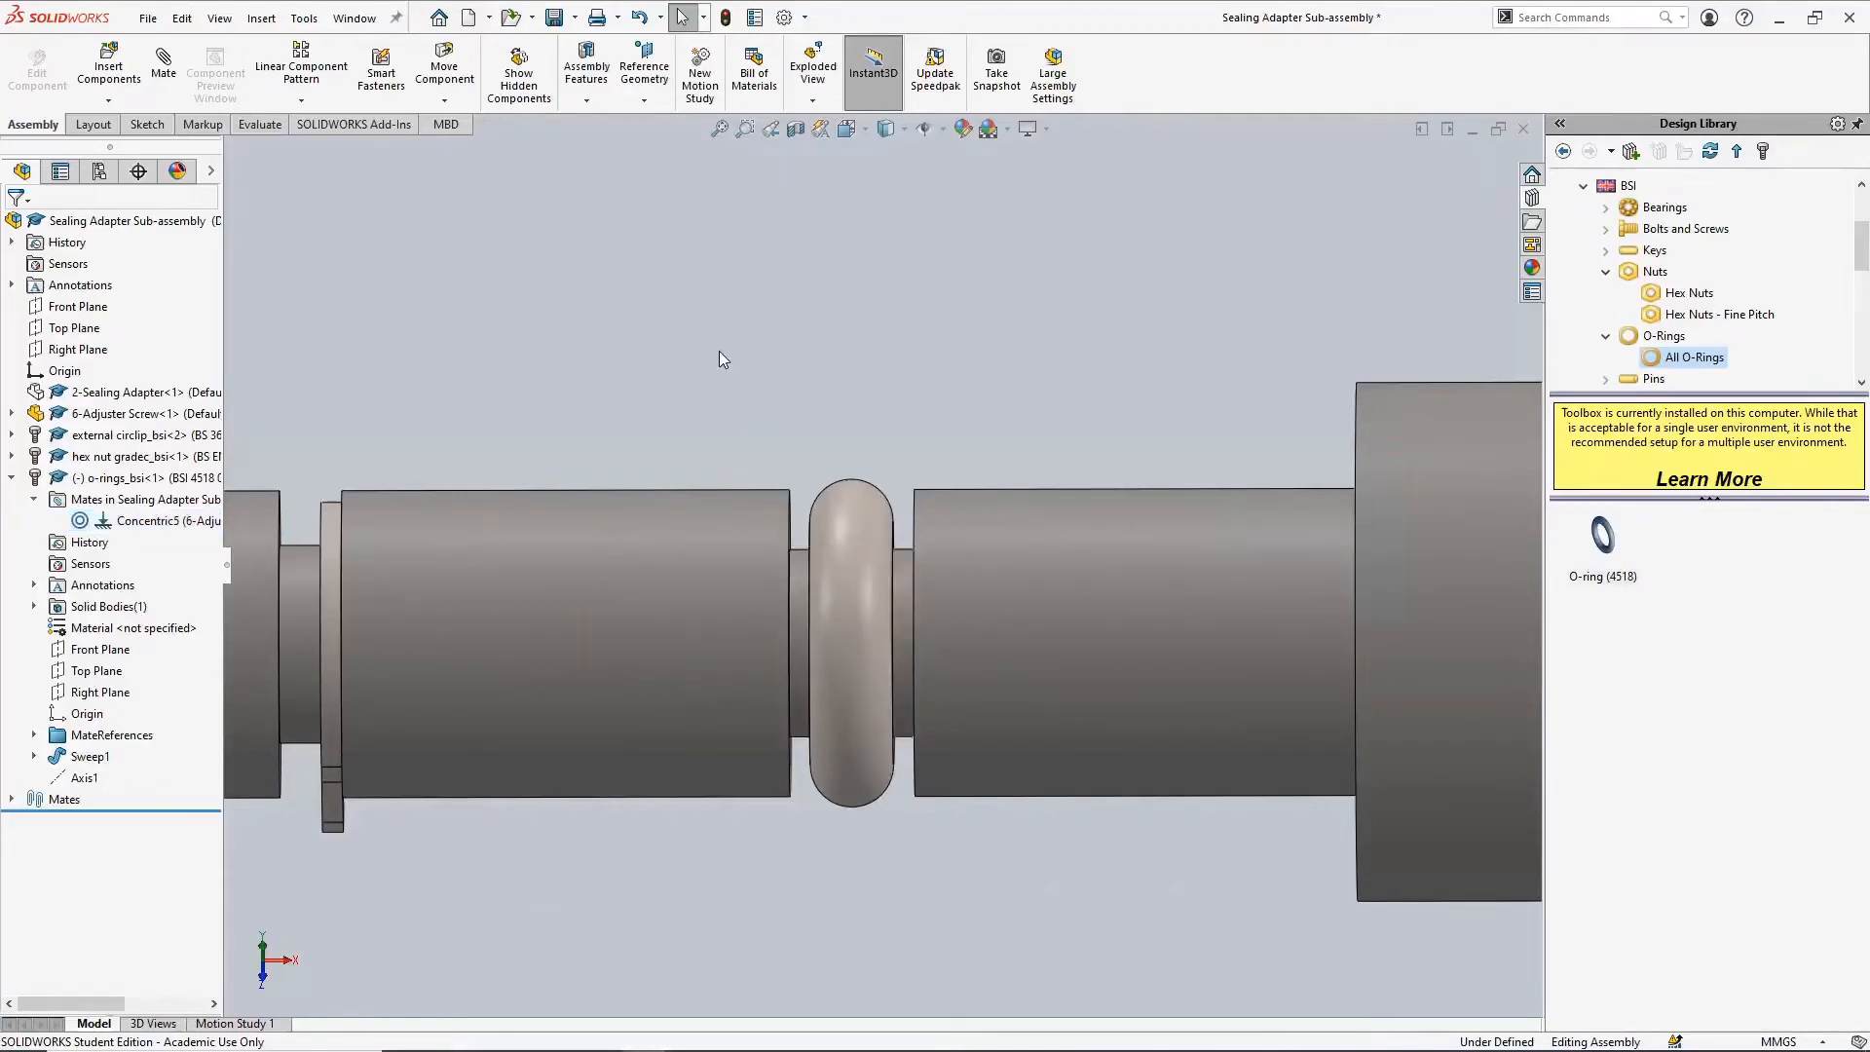
Slide the O-ring back and forth along the adjuster screw's groove to test its remaining freedom of movement
click(855, 513)
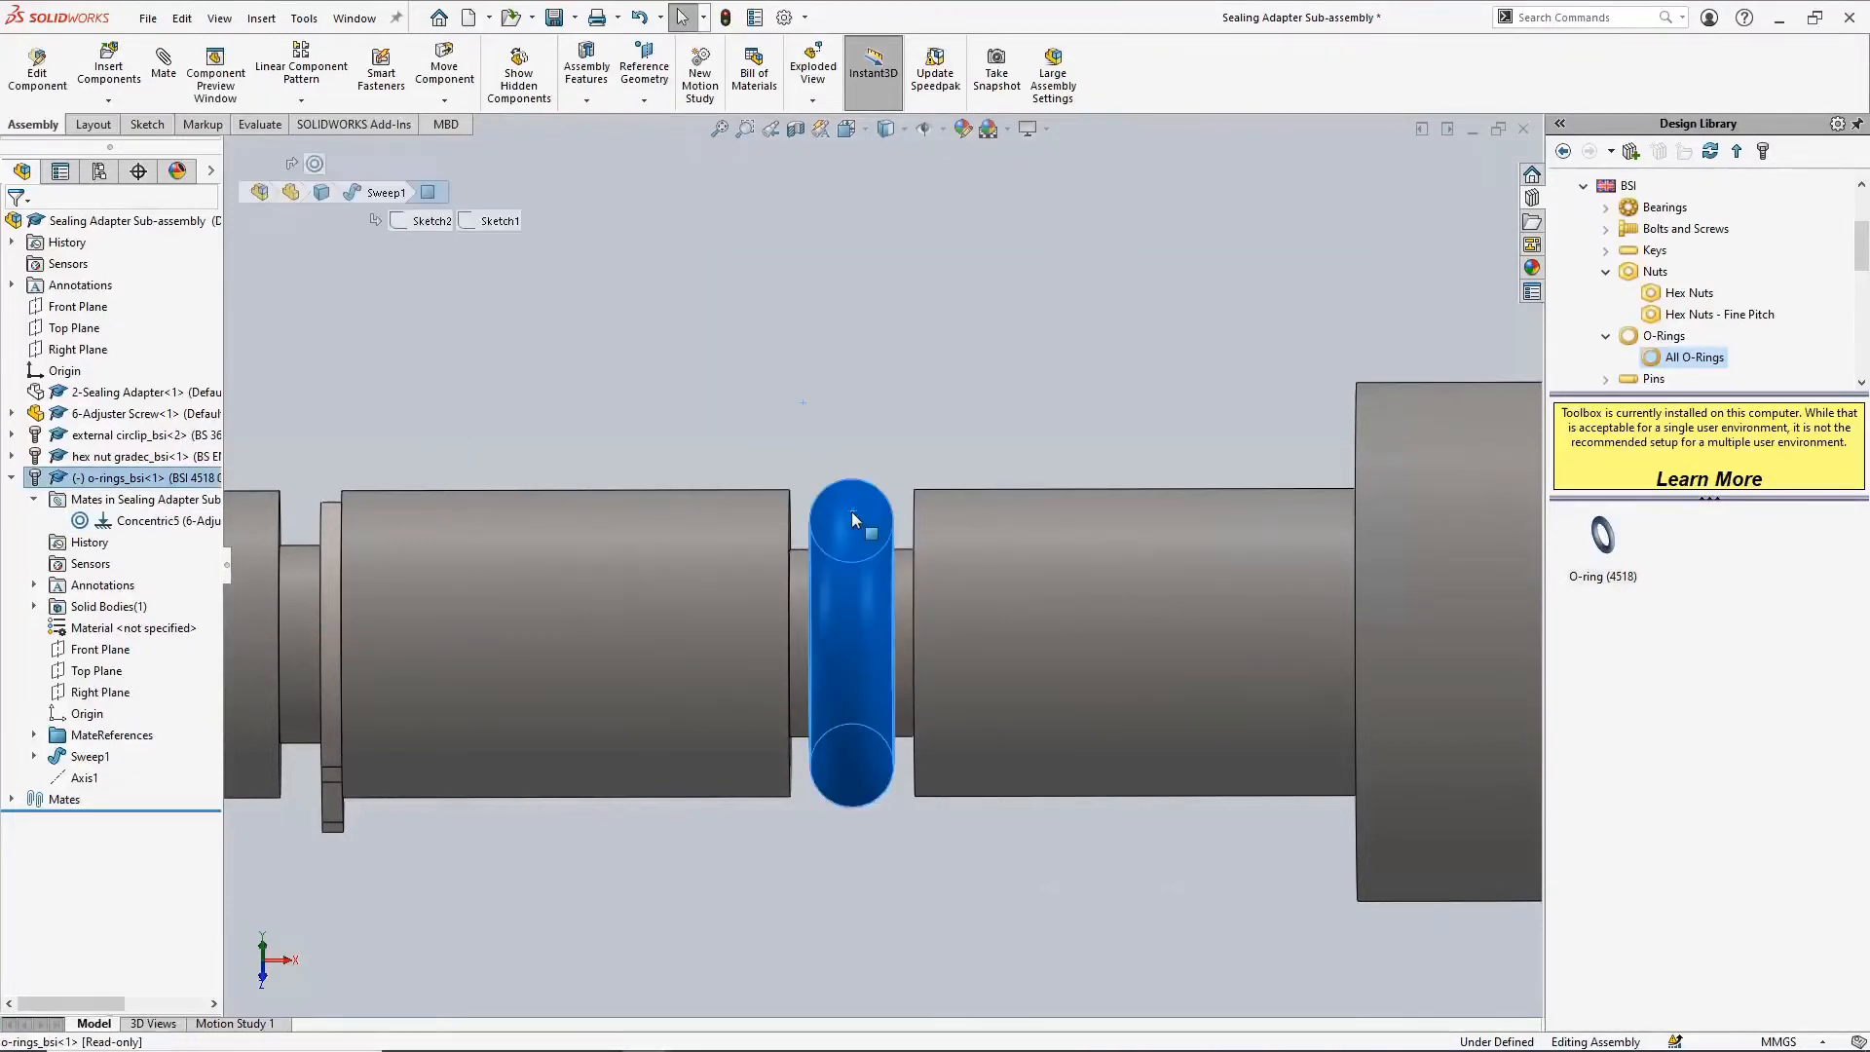
mouse_move(854, 513)
mouse_down()
mouse_move(733, 512)
mouse_move(974, 518)
mouse_move(721, 526)
mouse_move(979, 522)
mouse_move(853, 528)
mouse_up()
key(Escape)
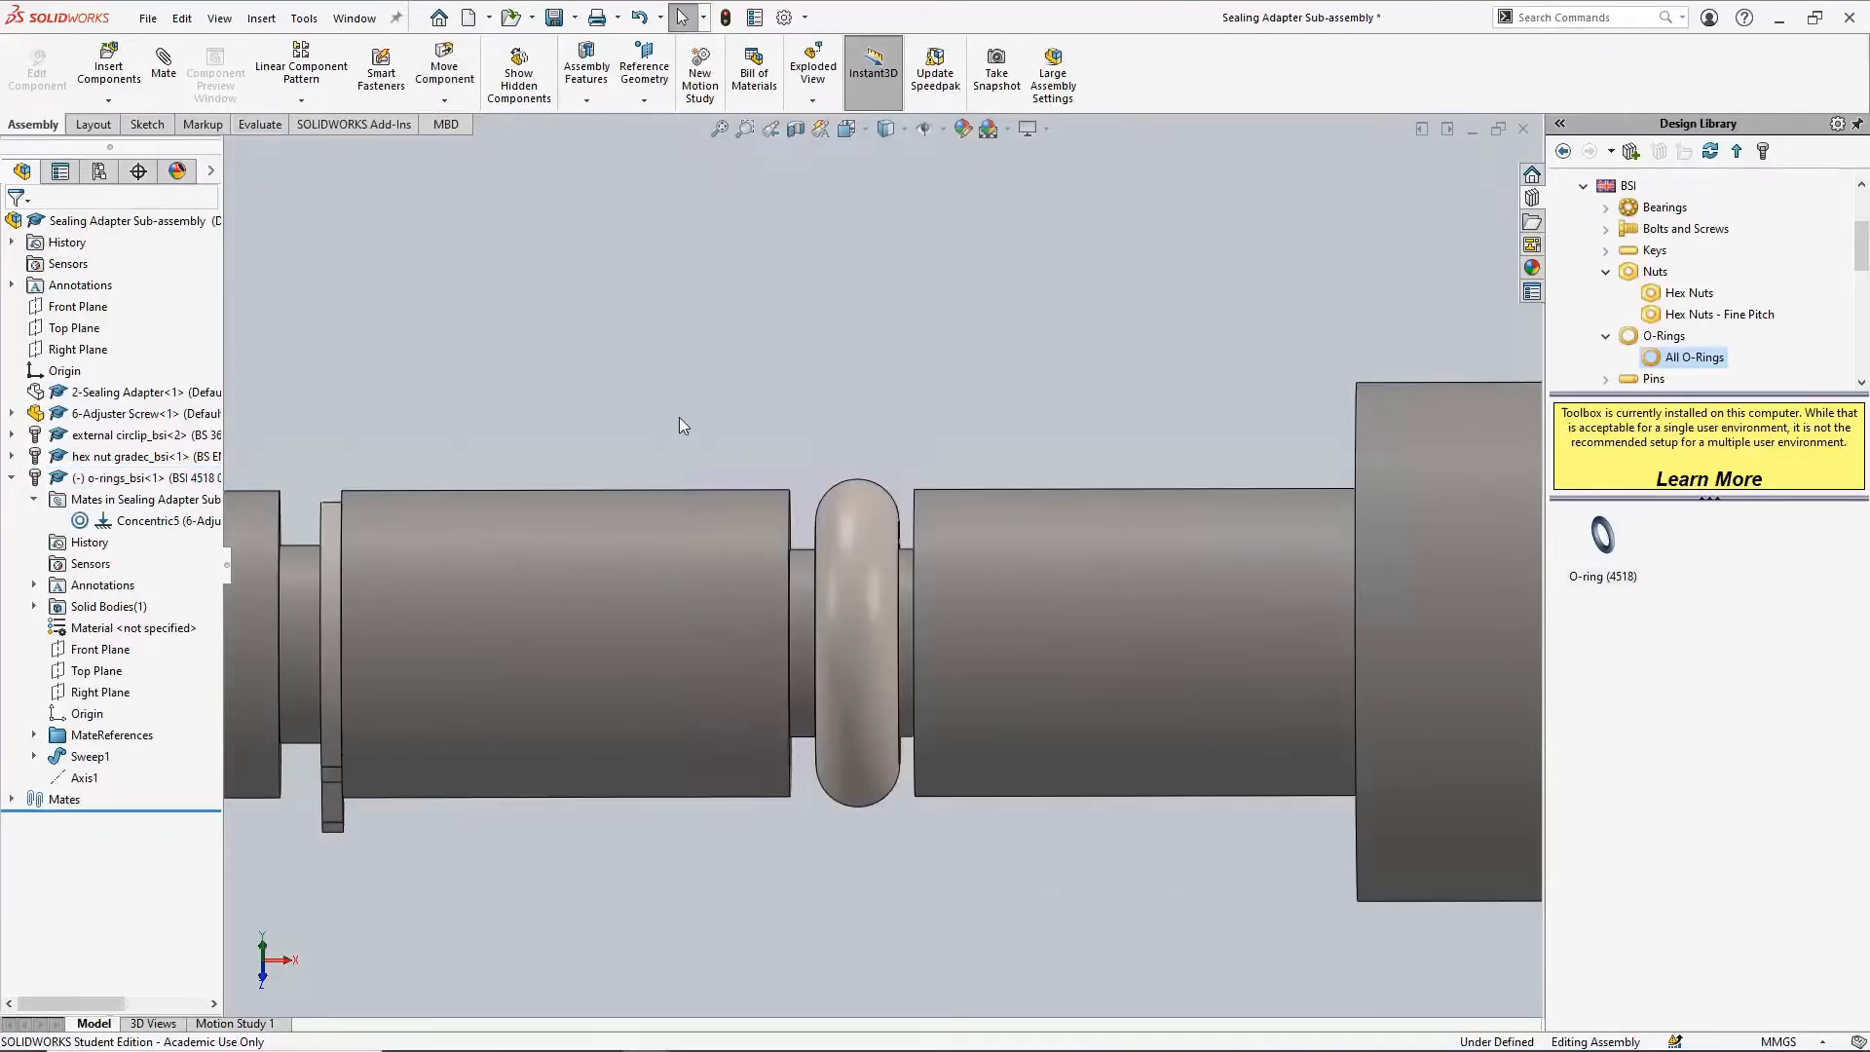
click(865, 497)
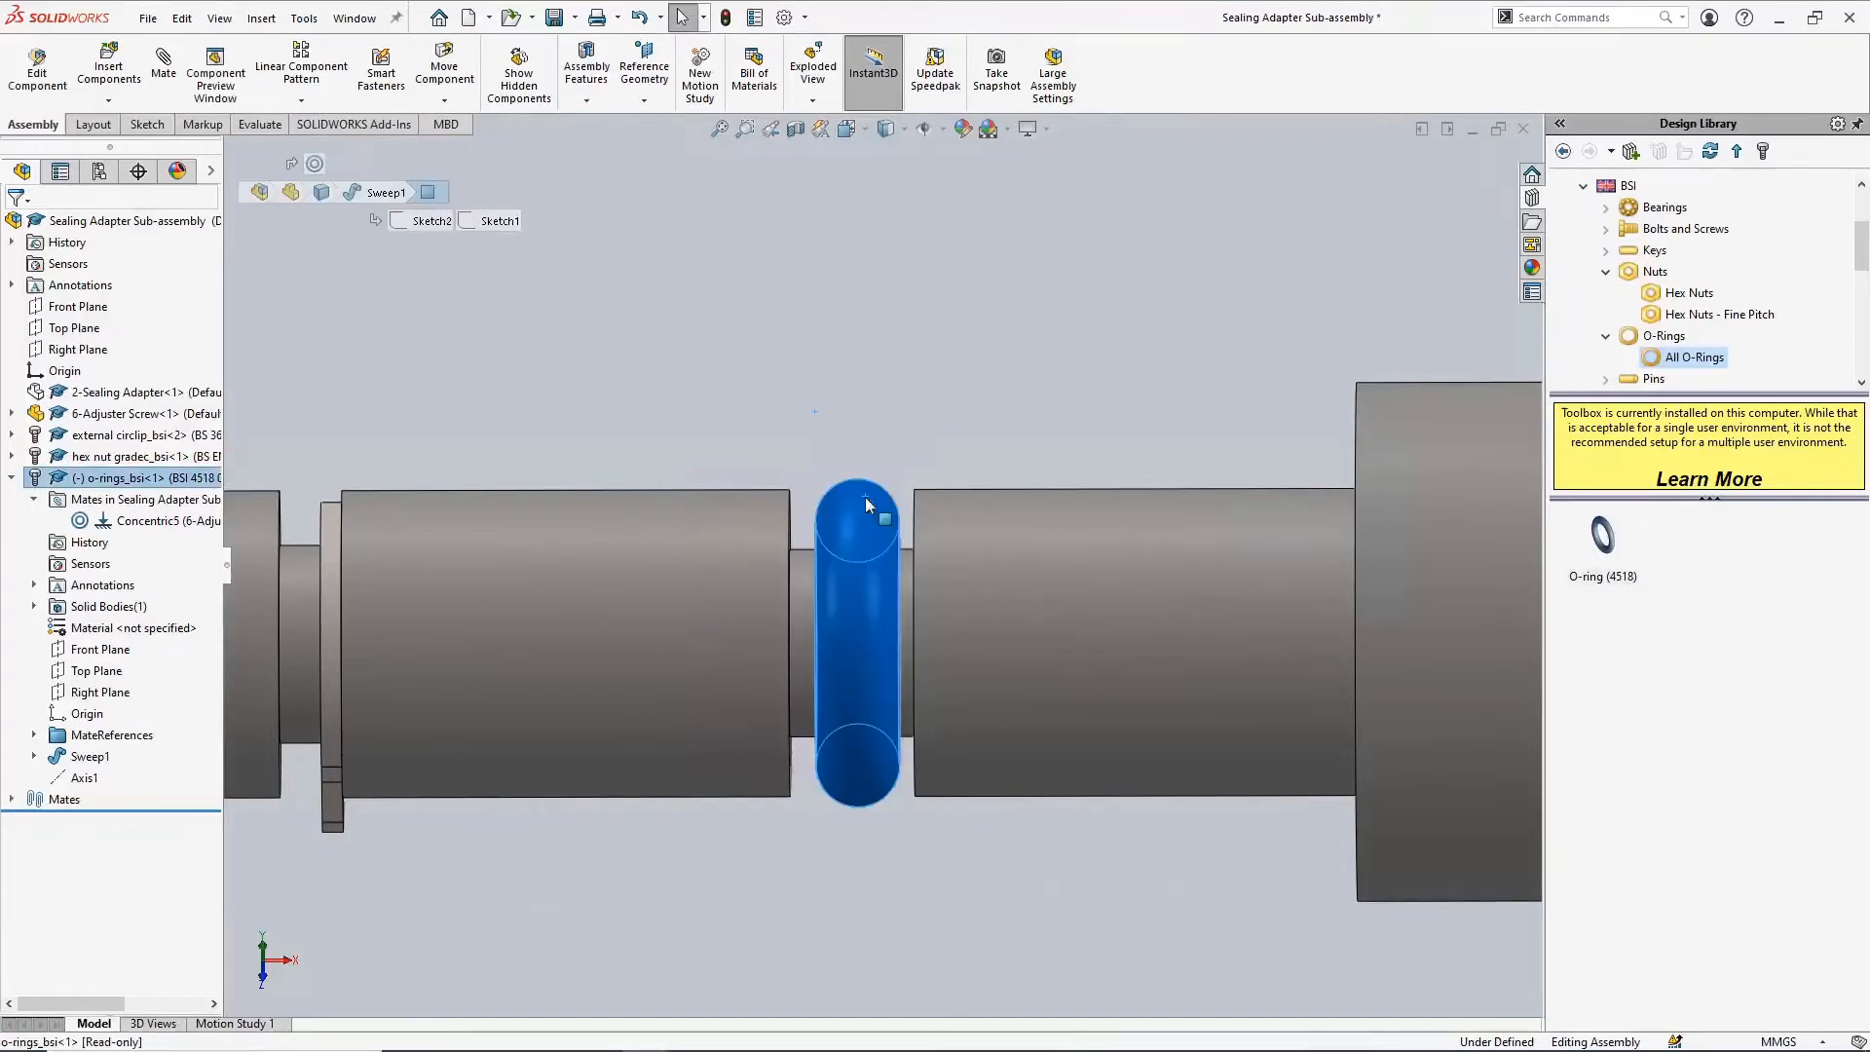
mouse_move(865, 497)
mouse_down()
mouse_move(884, 810)
mouse_move(868, 856)
mouse_move(863, 560)
mouse_move(856, 811)
mouse_up()
click(693, 395)
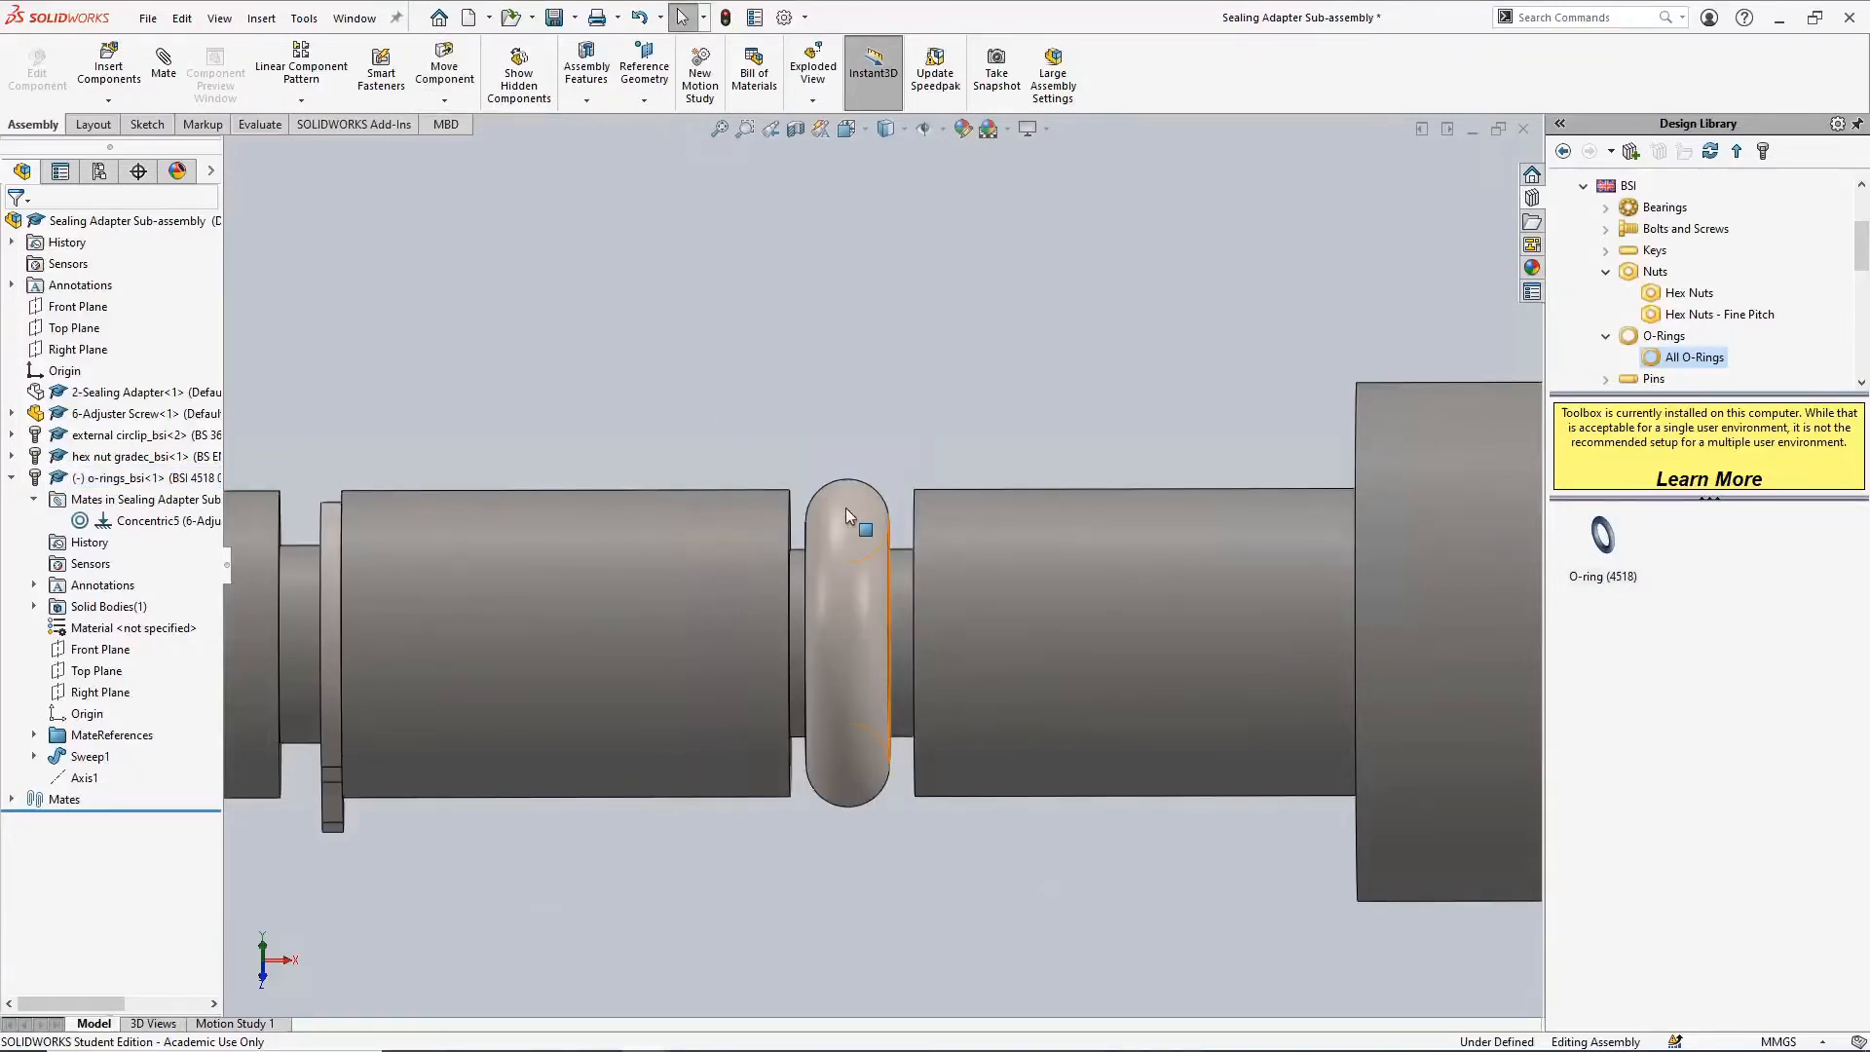
Move the O-ring within the adjuster screw's groove and spin it about its axis to check its free motions
drag(846, 506, 1073, 540)
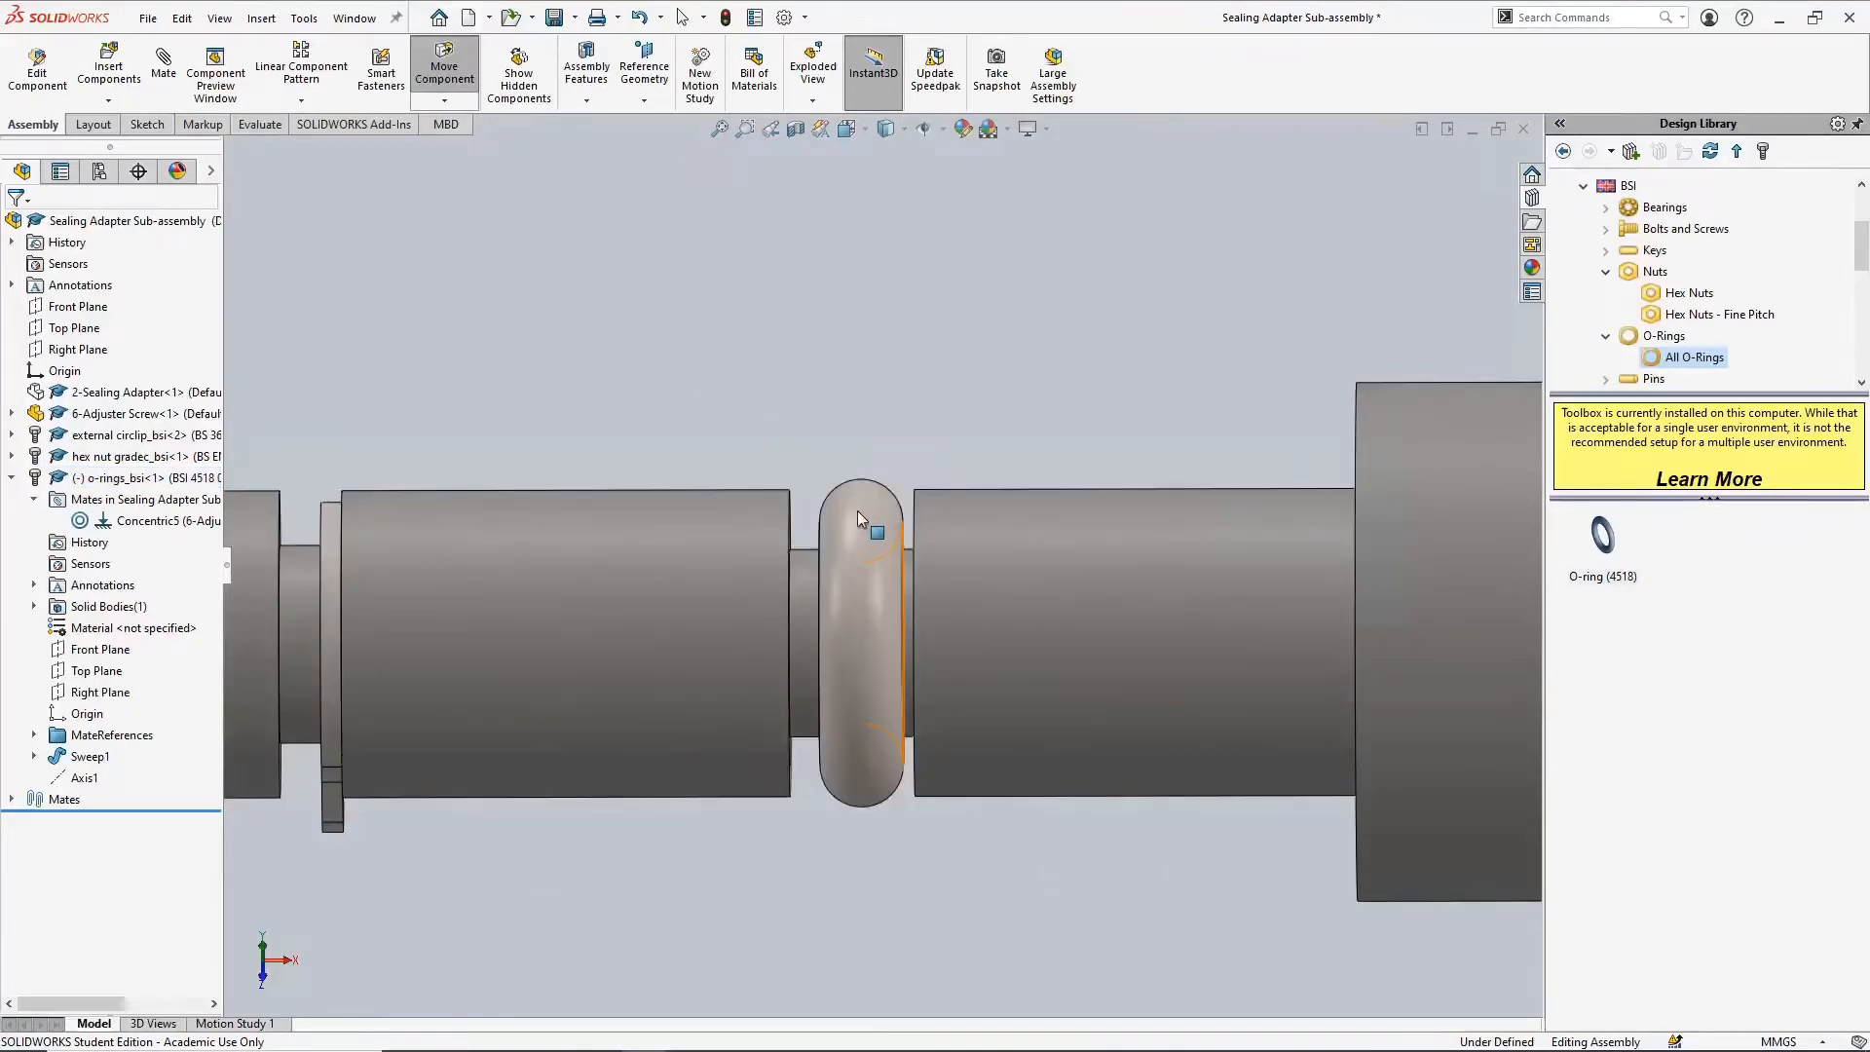
drag(849, 648, 840, 760)
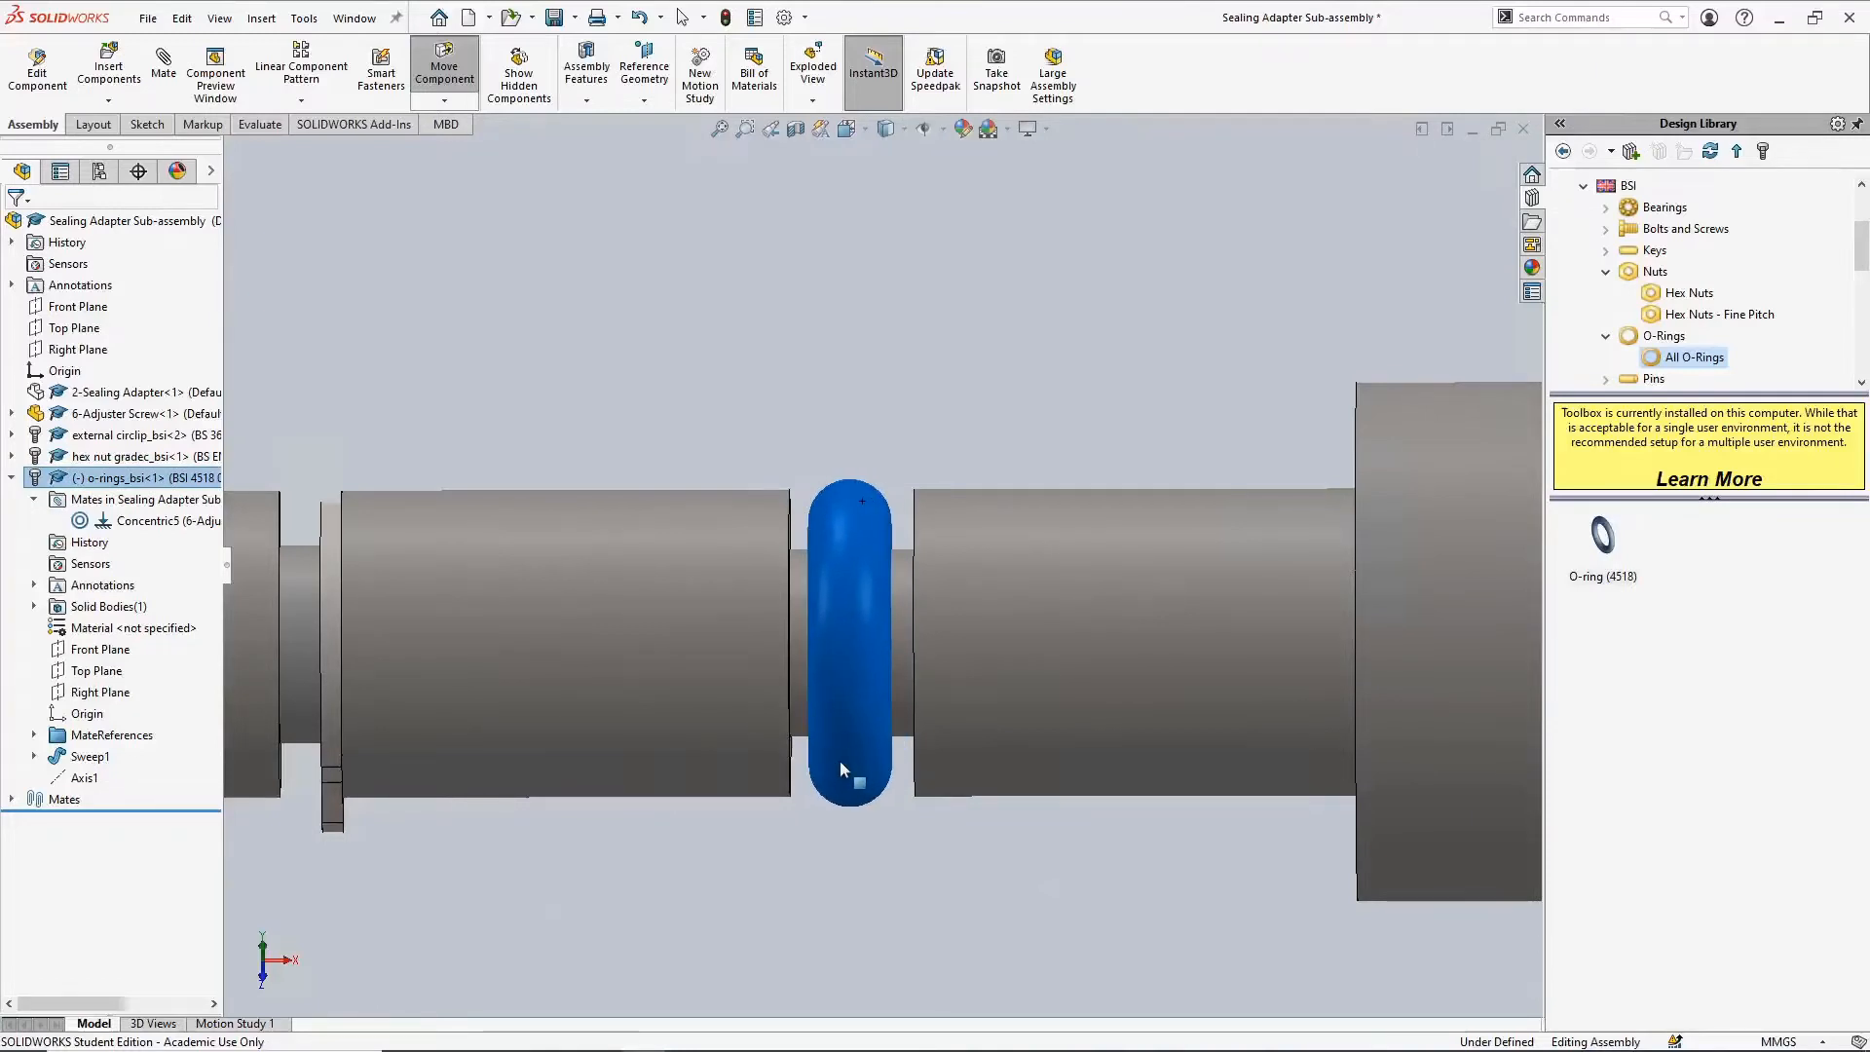
click(657, 455)
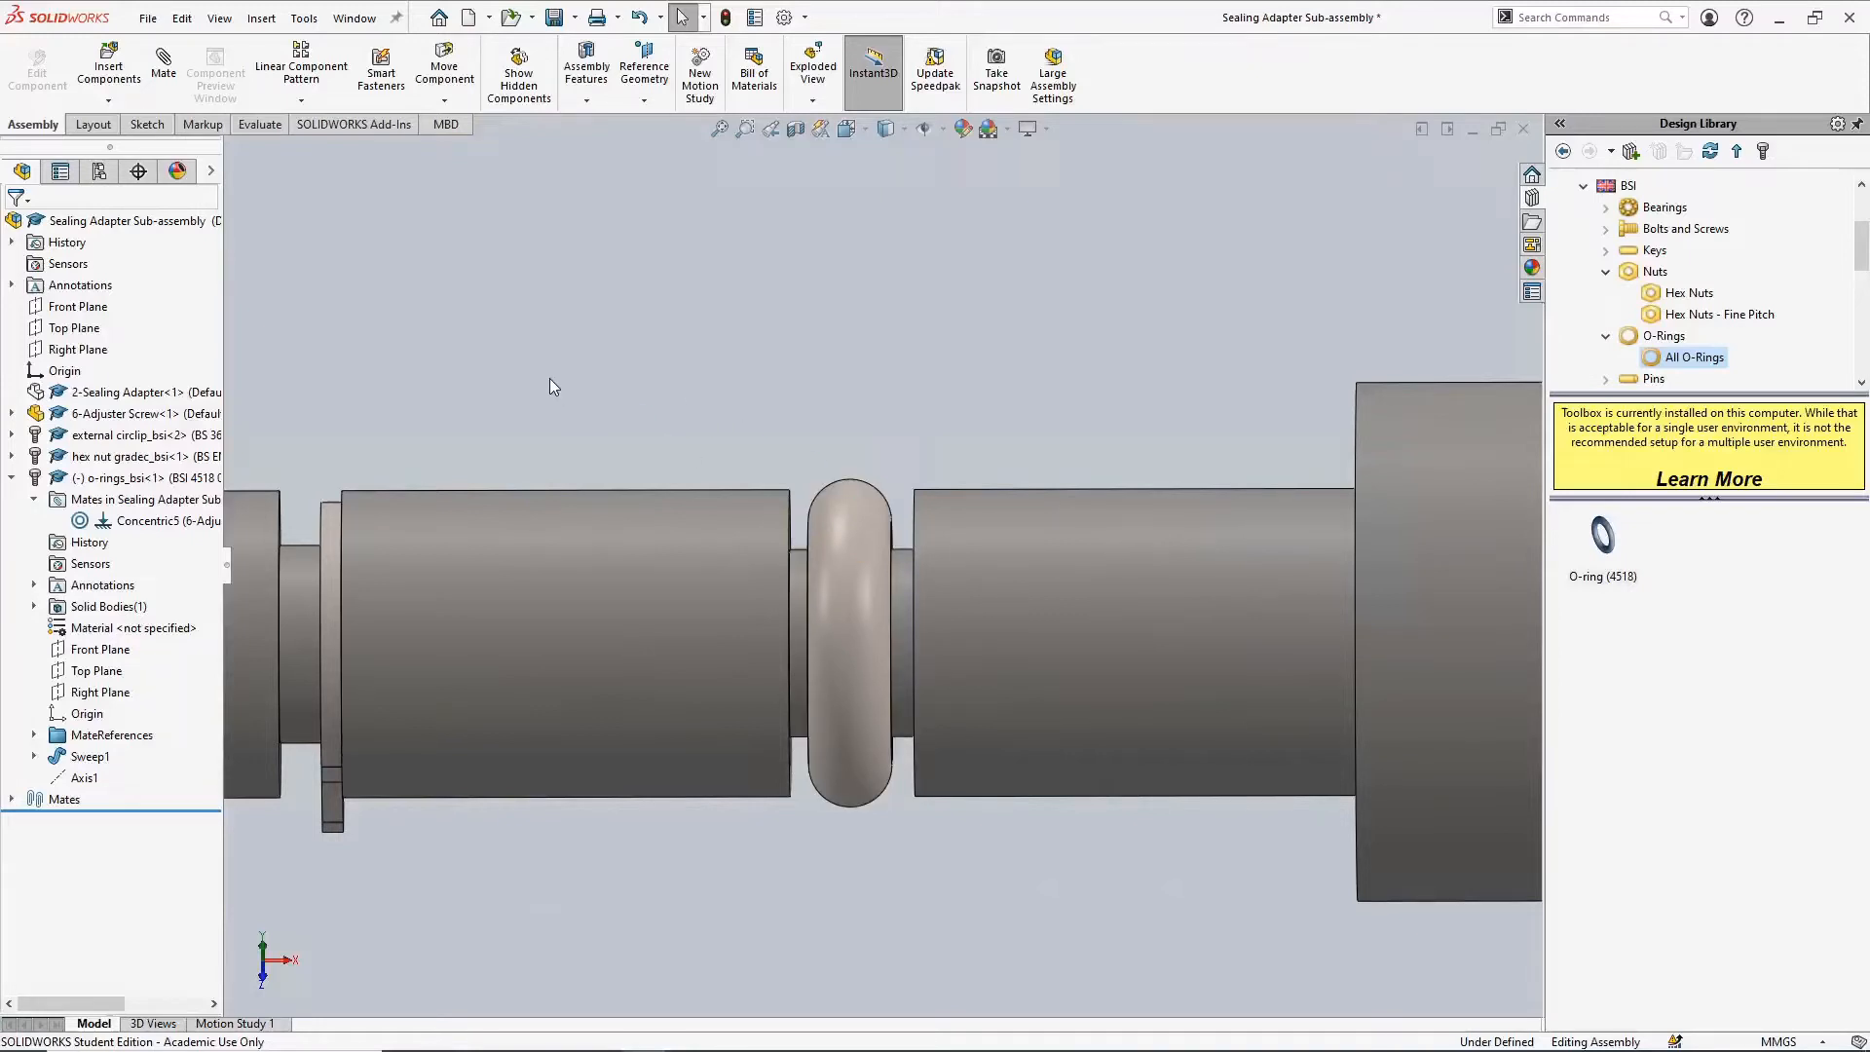
Set up an advanced Symmetric mate with the O-ring's Top Plane as the symmetry plane
click(98, 671)
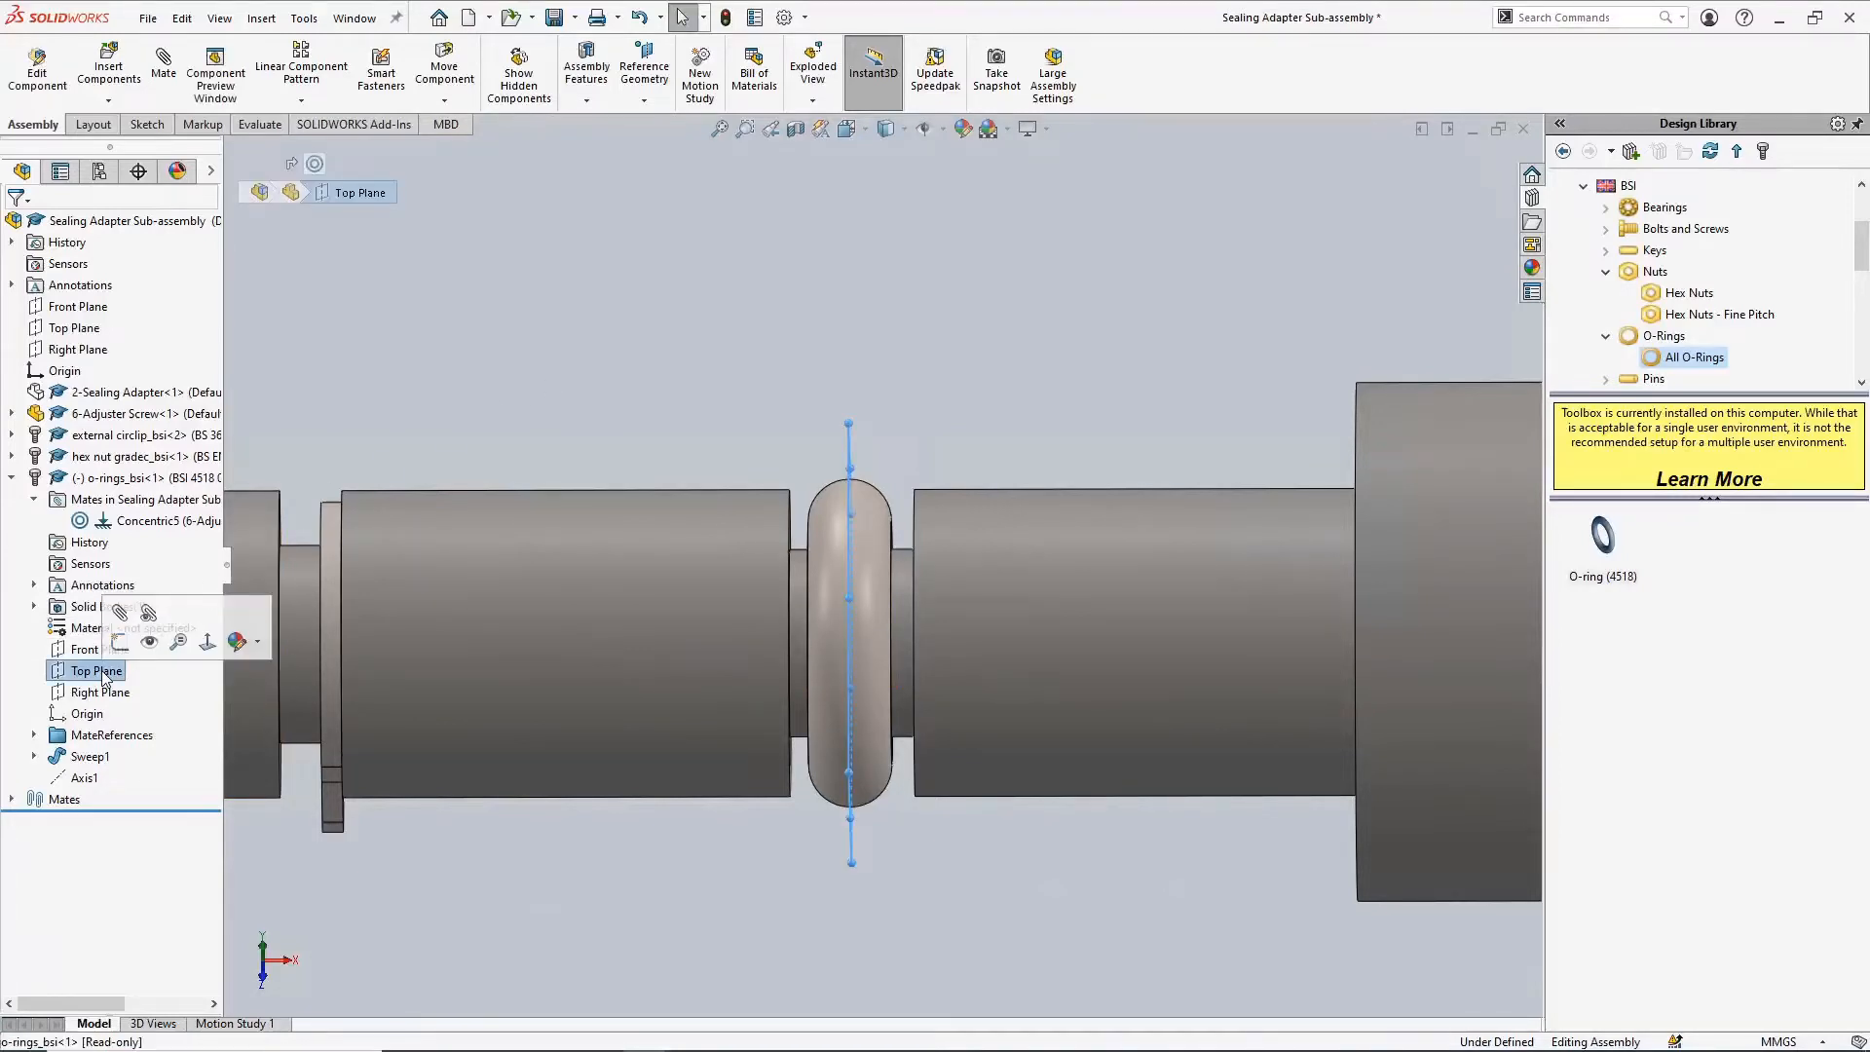
middle_drag(640, 354, 640, 419)
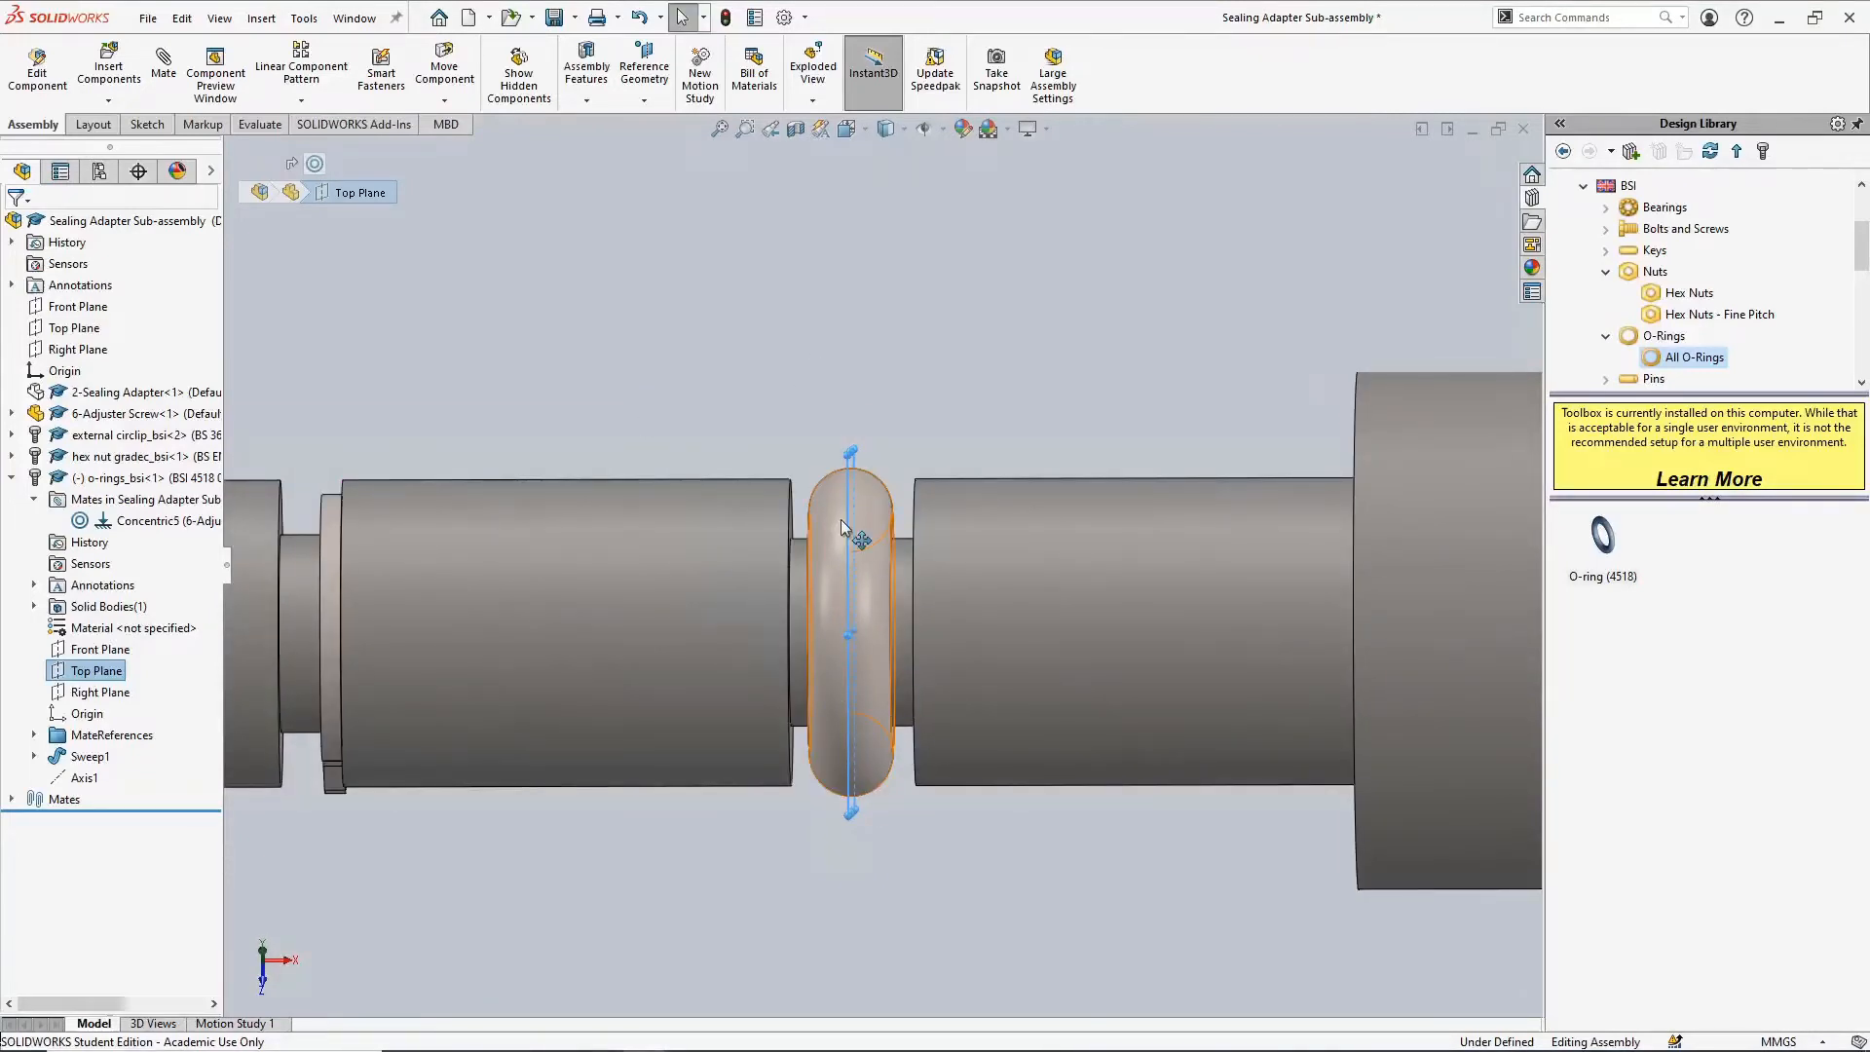
click(175, 78)
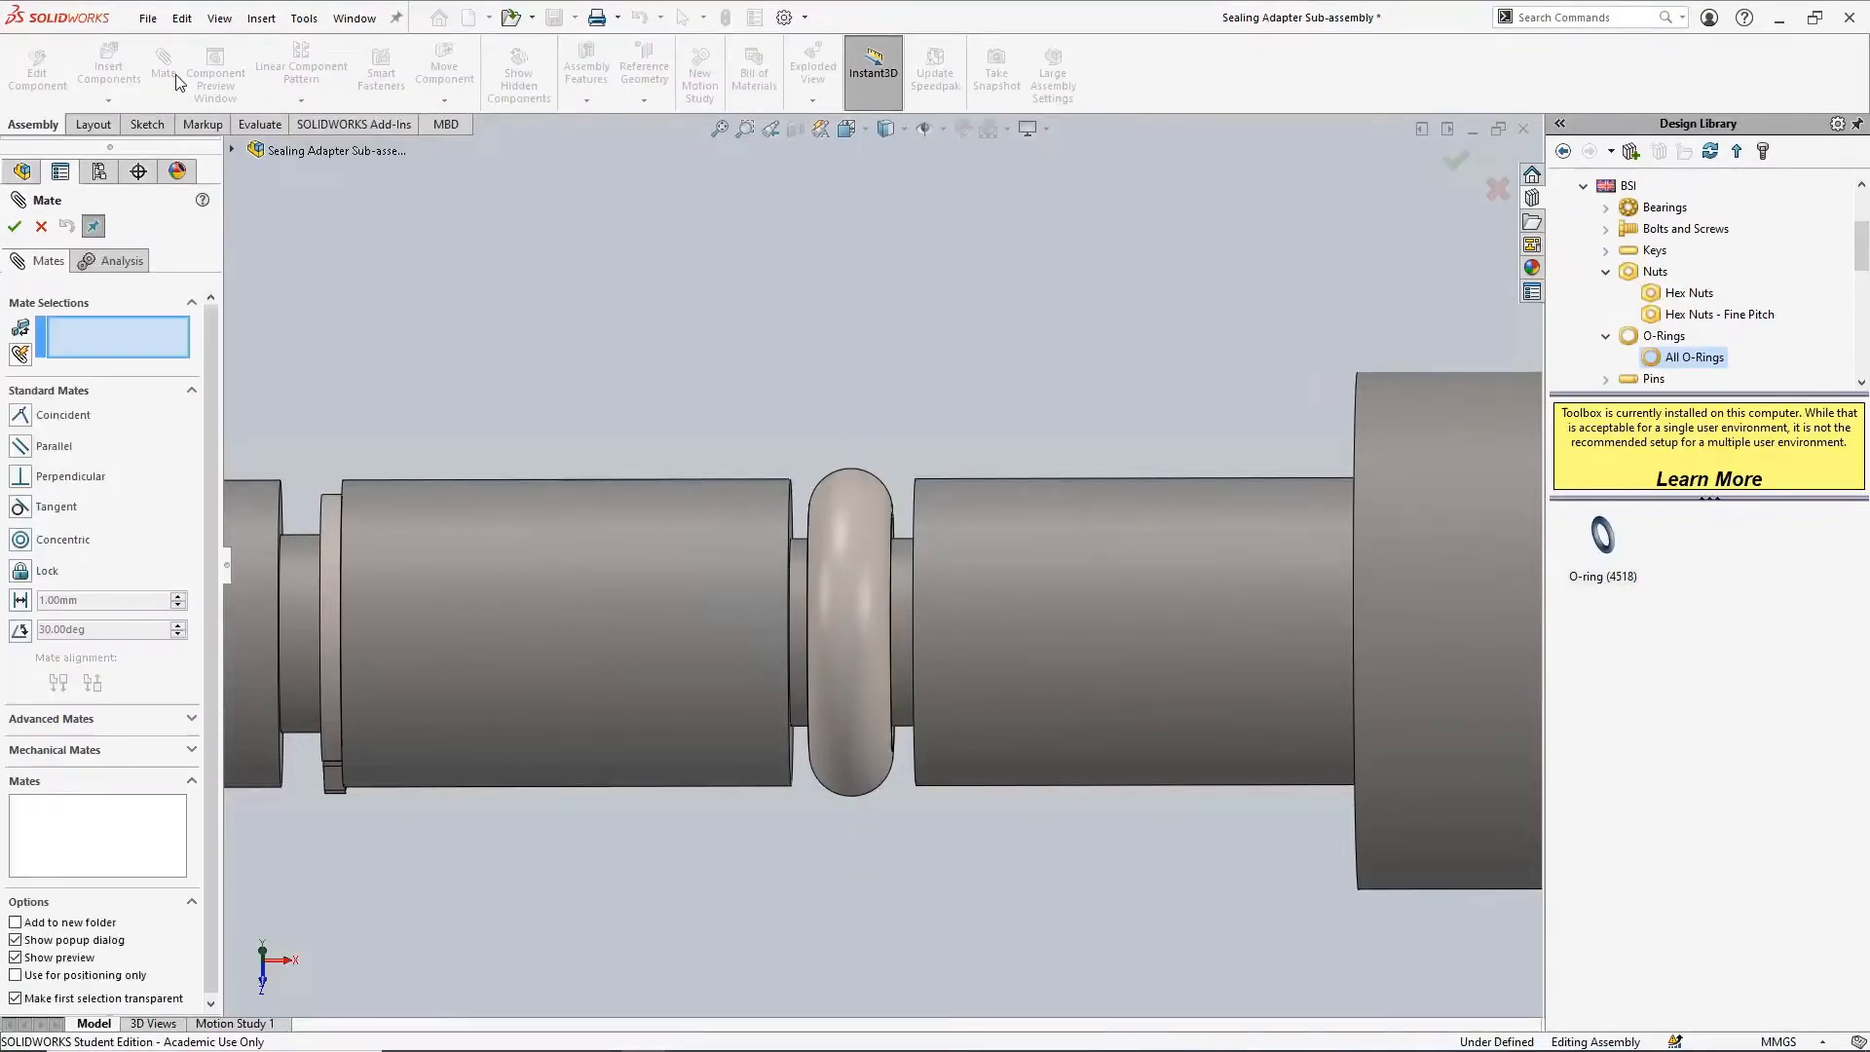
click(138, 719)
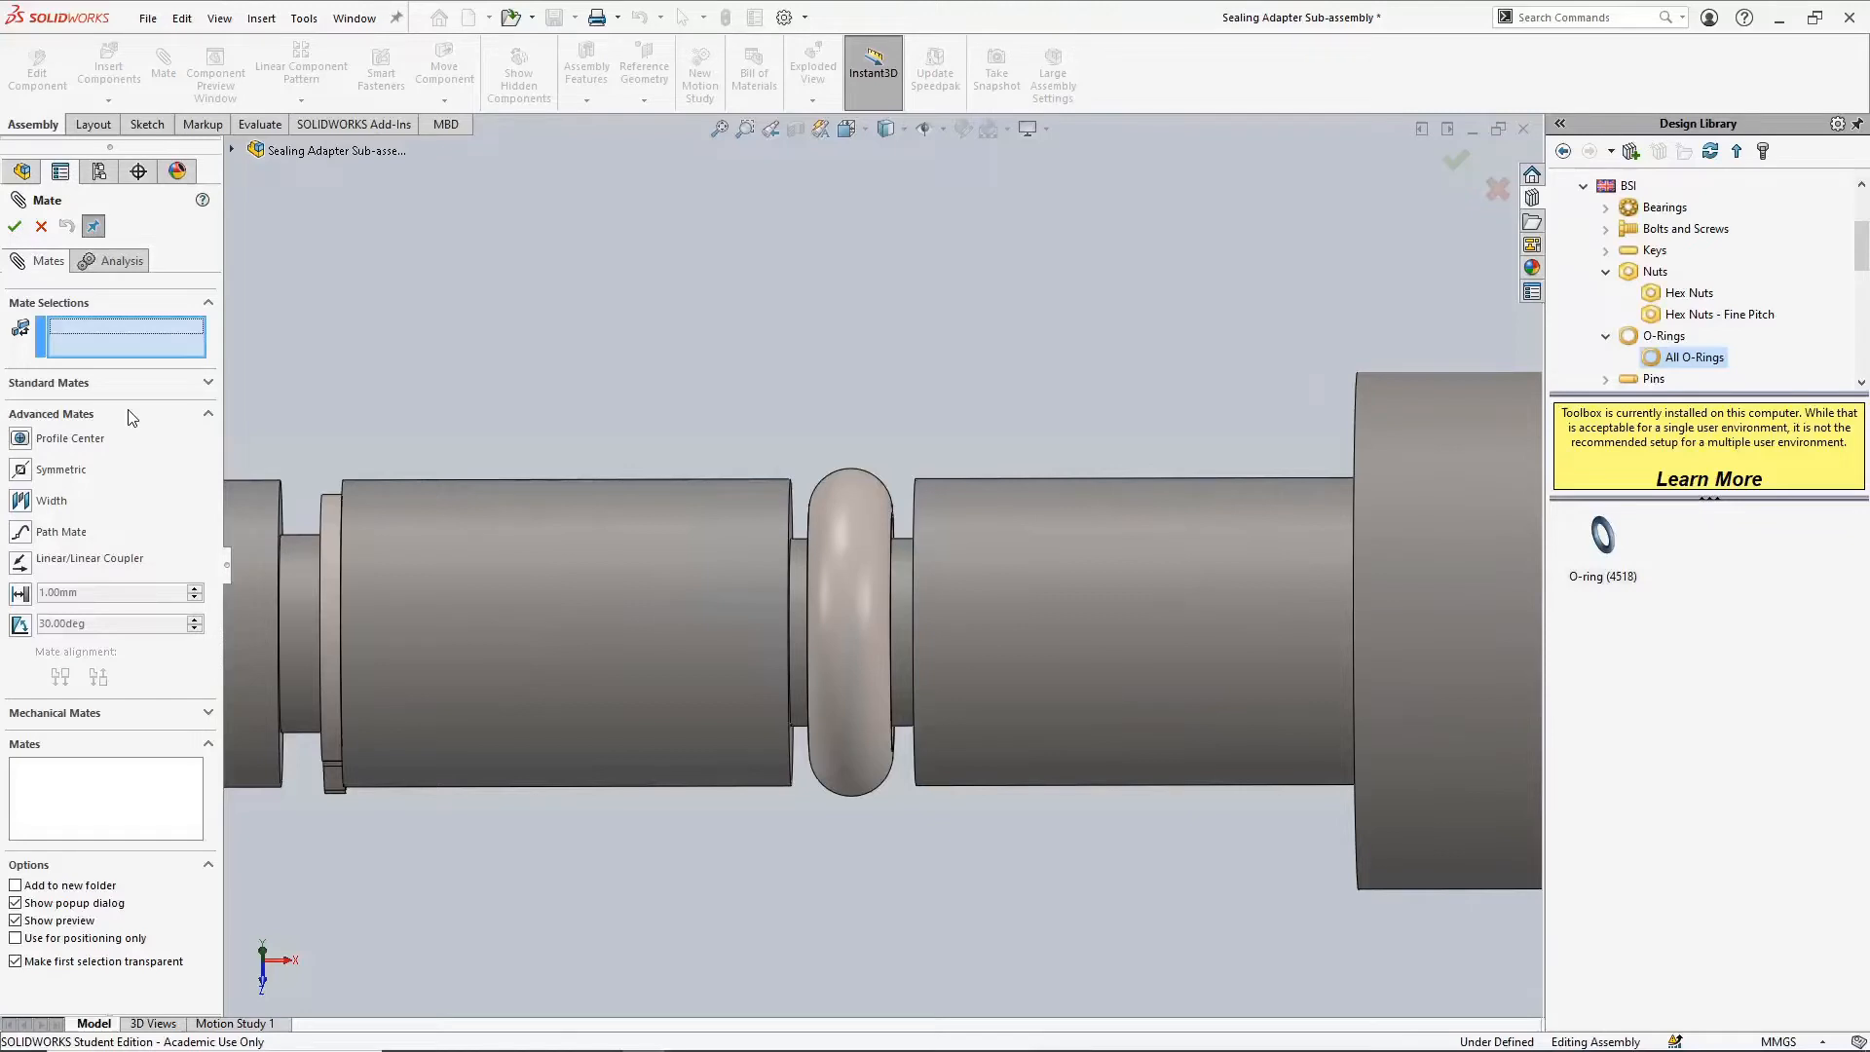
click(20, 471)
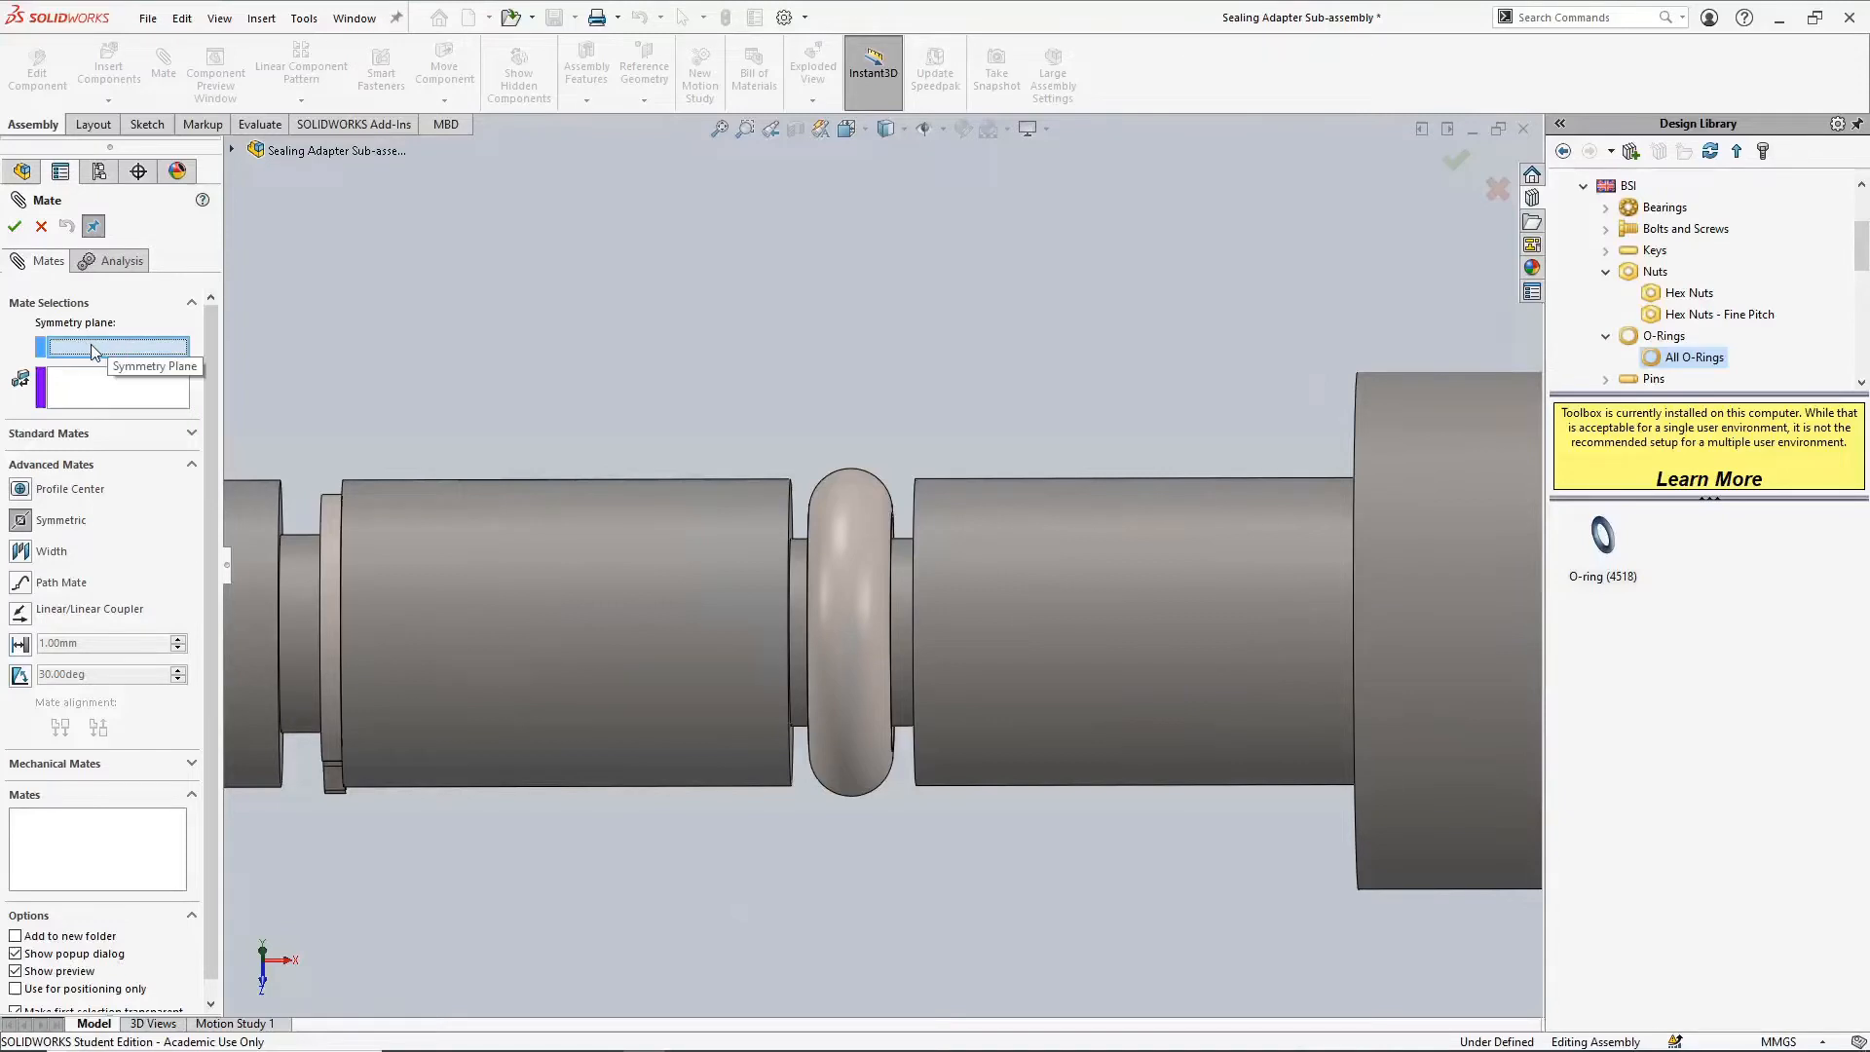
click(233, 150)
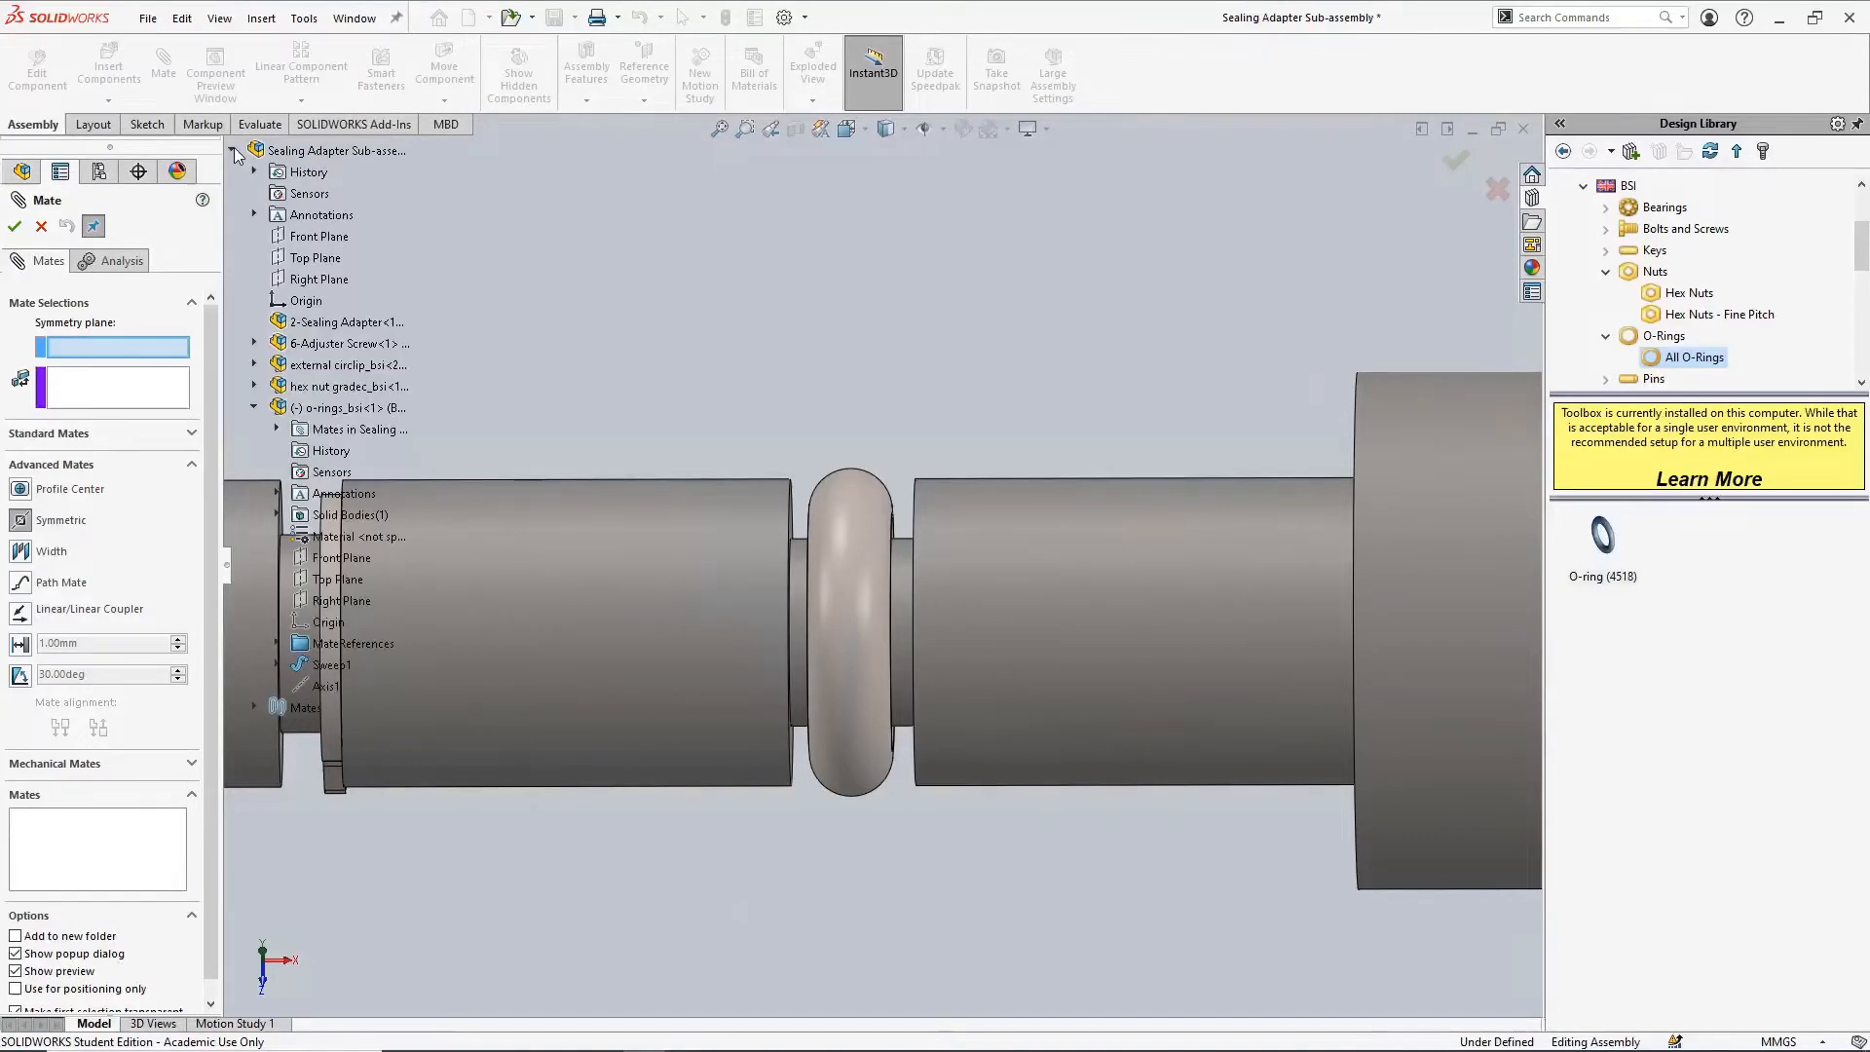
click(347, 579)
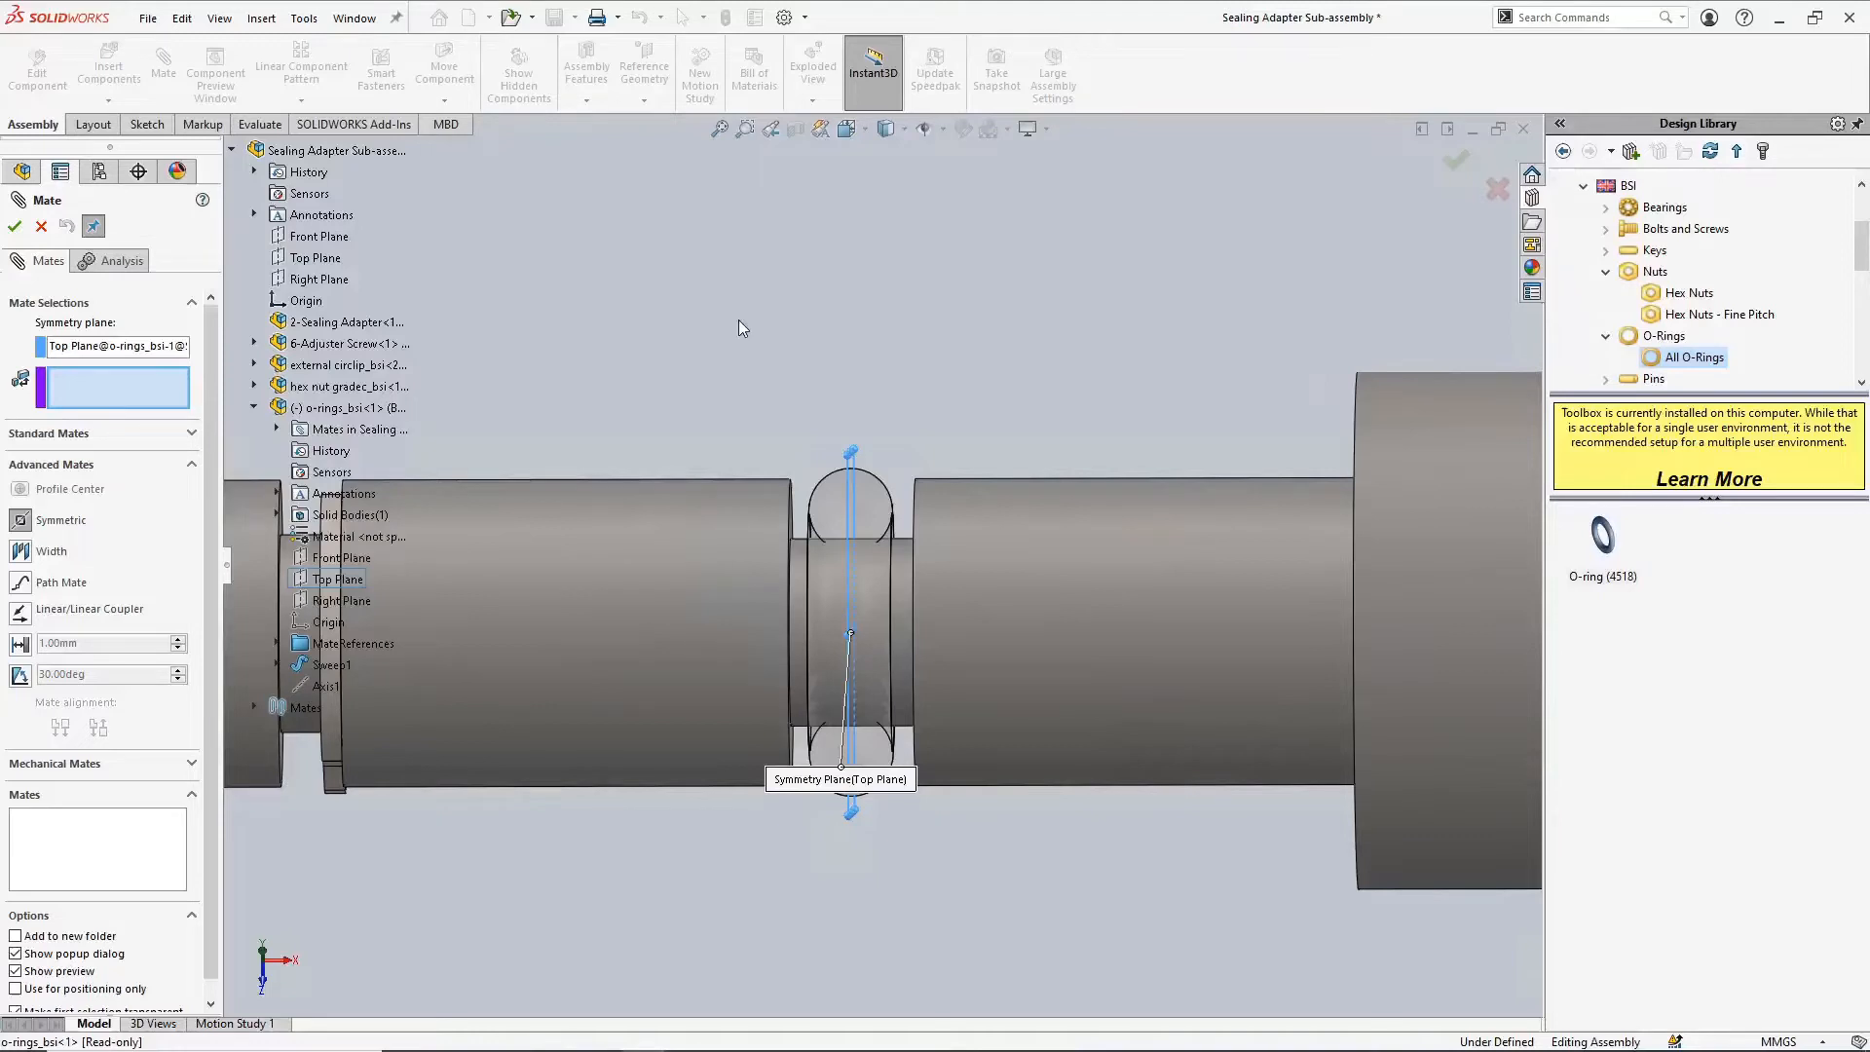
Make the two side faces of the adjuster screw's groove the symmetric faces and accept the mate, centring the O-ring
middle_drag(738, 320, 731, 360)
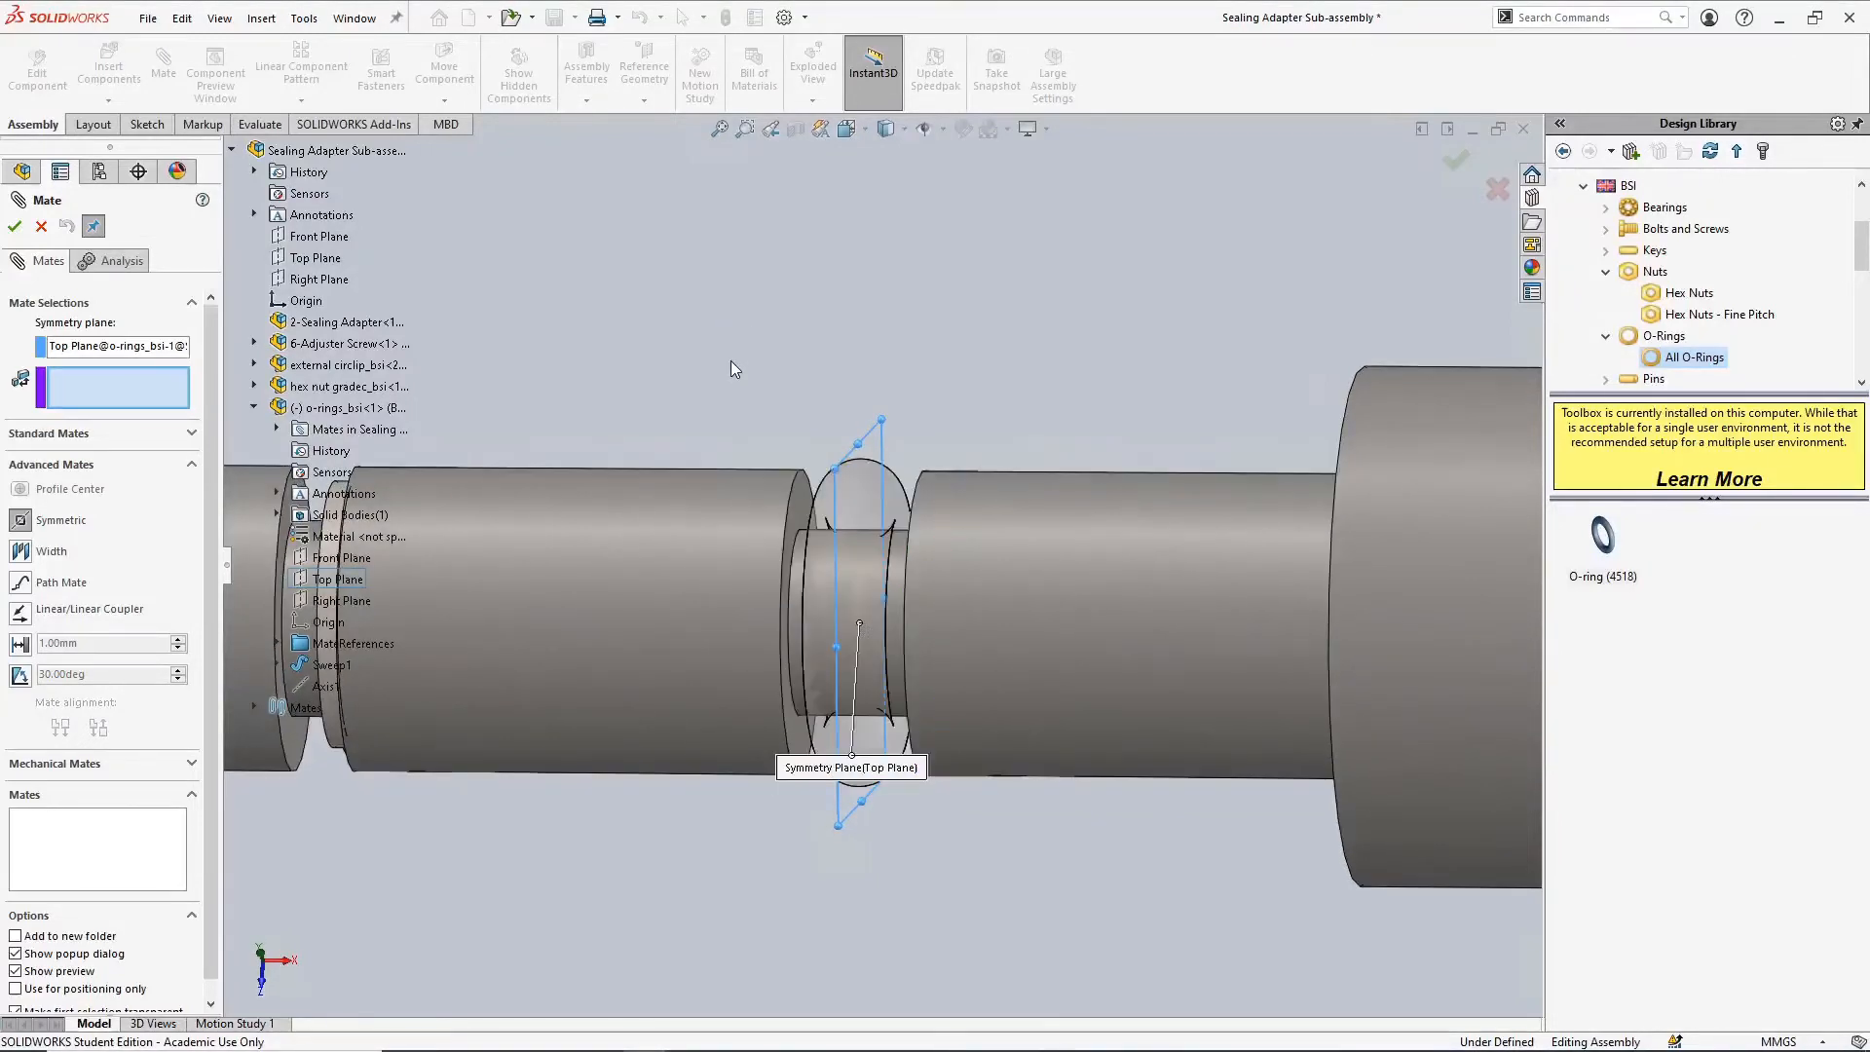
click(805, 495)
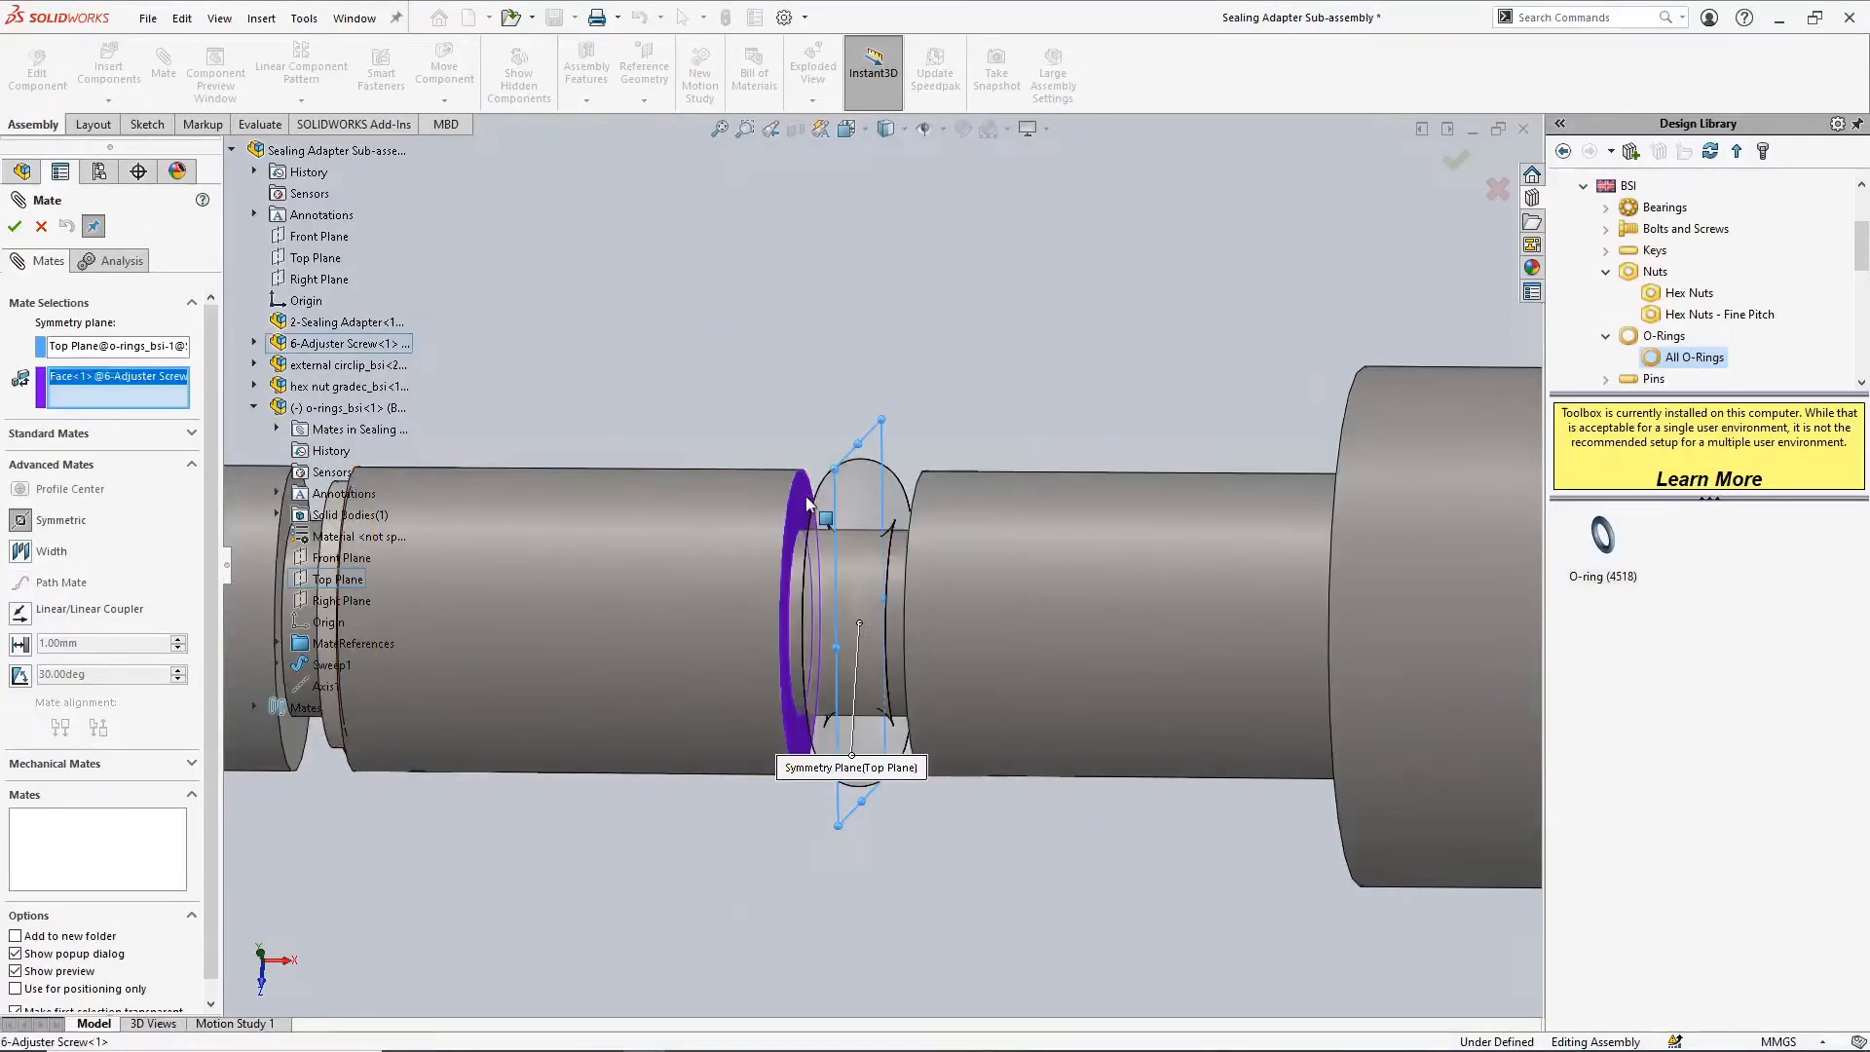
middle_drag(852, 391, 867, 392)
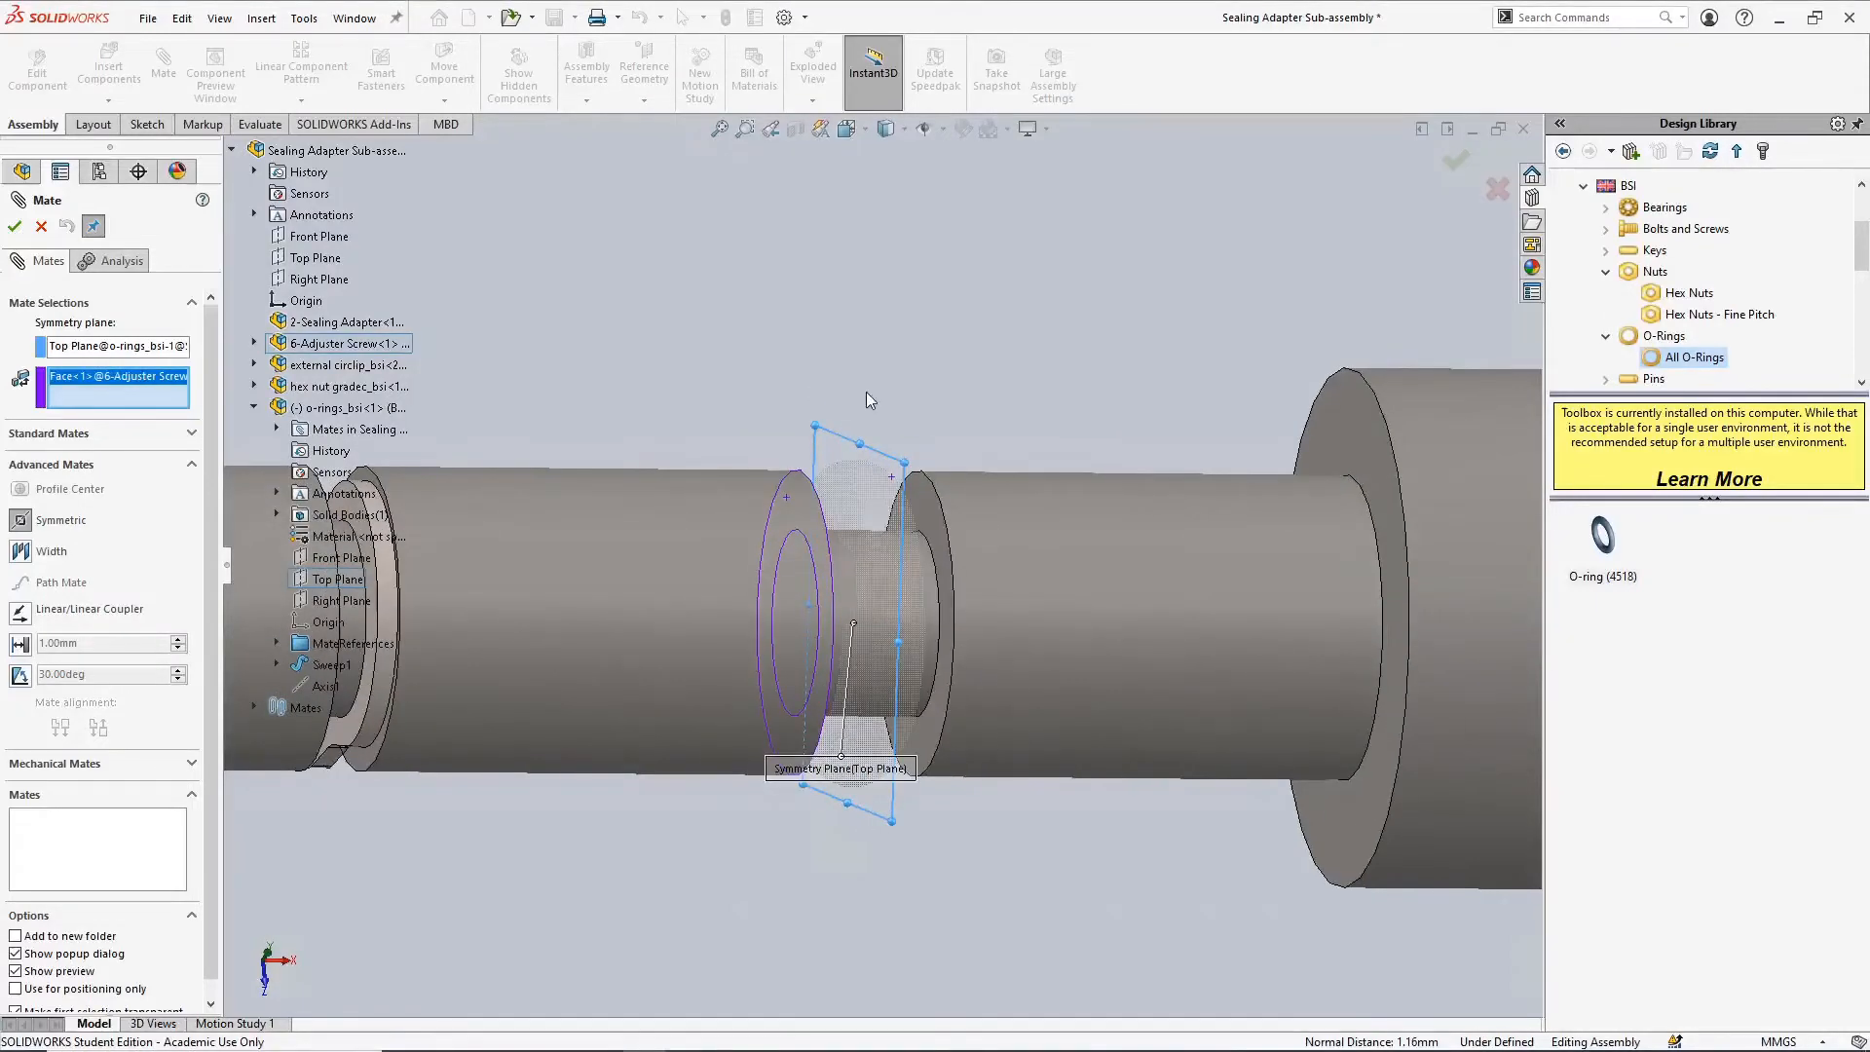
click(925, 518)
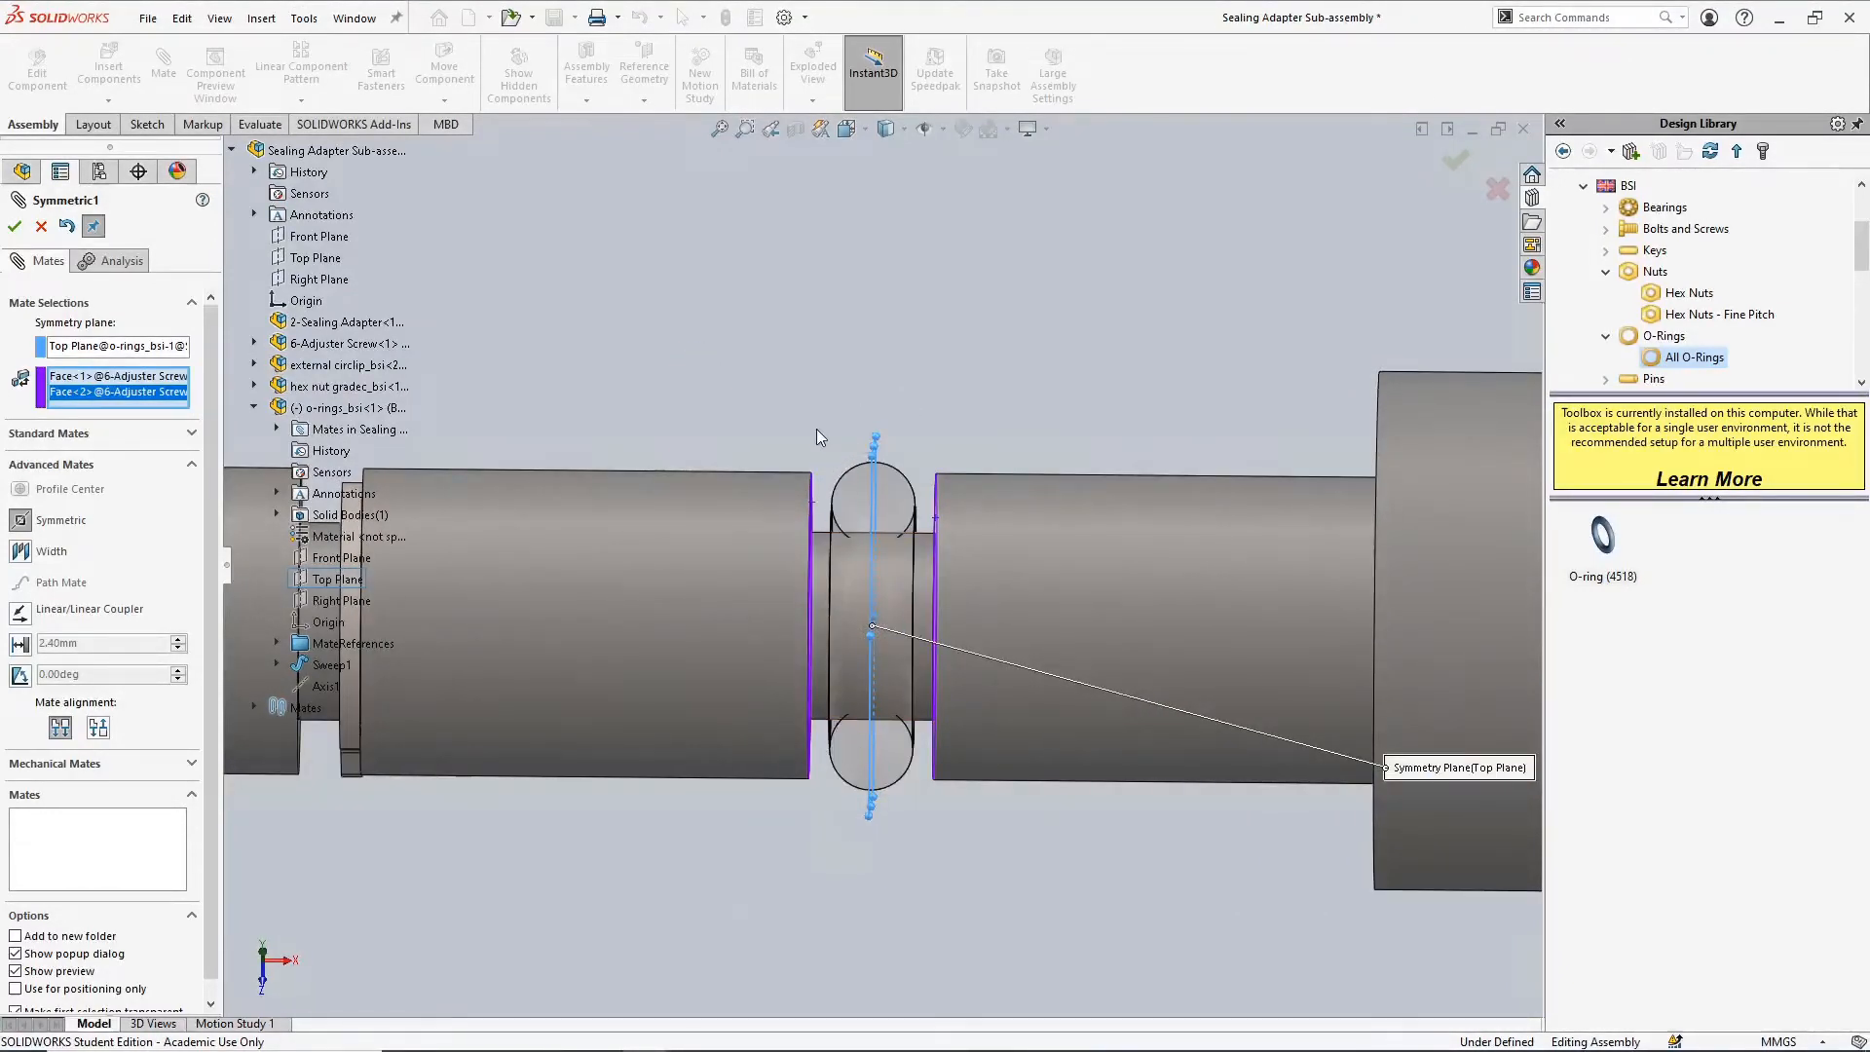
middle_drag(805, 404, 783, 438)
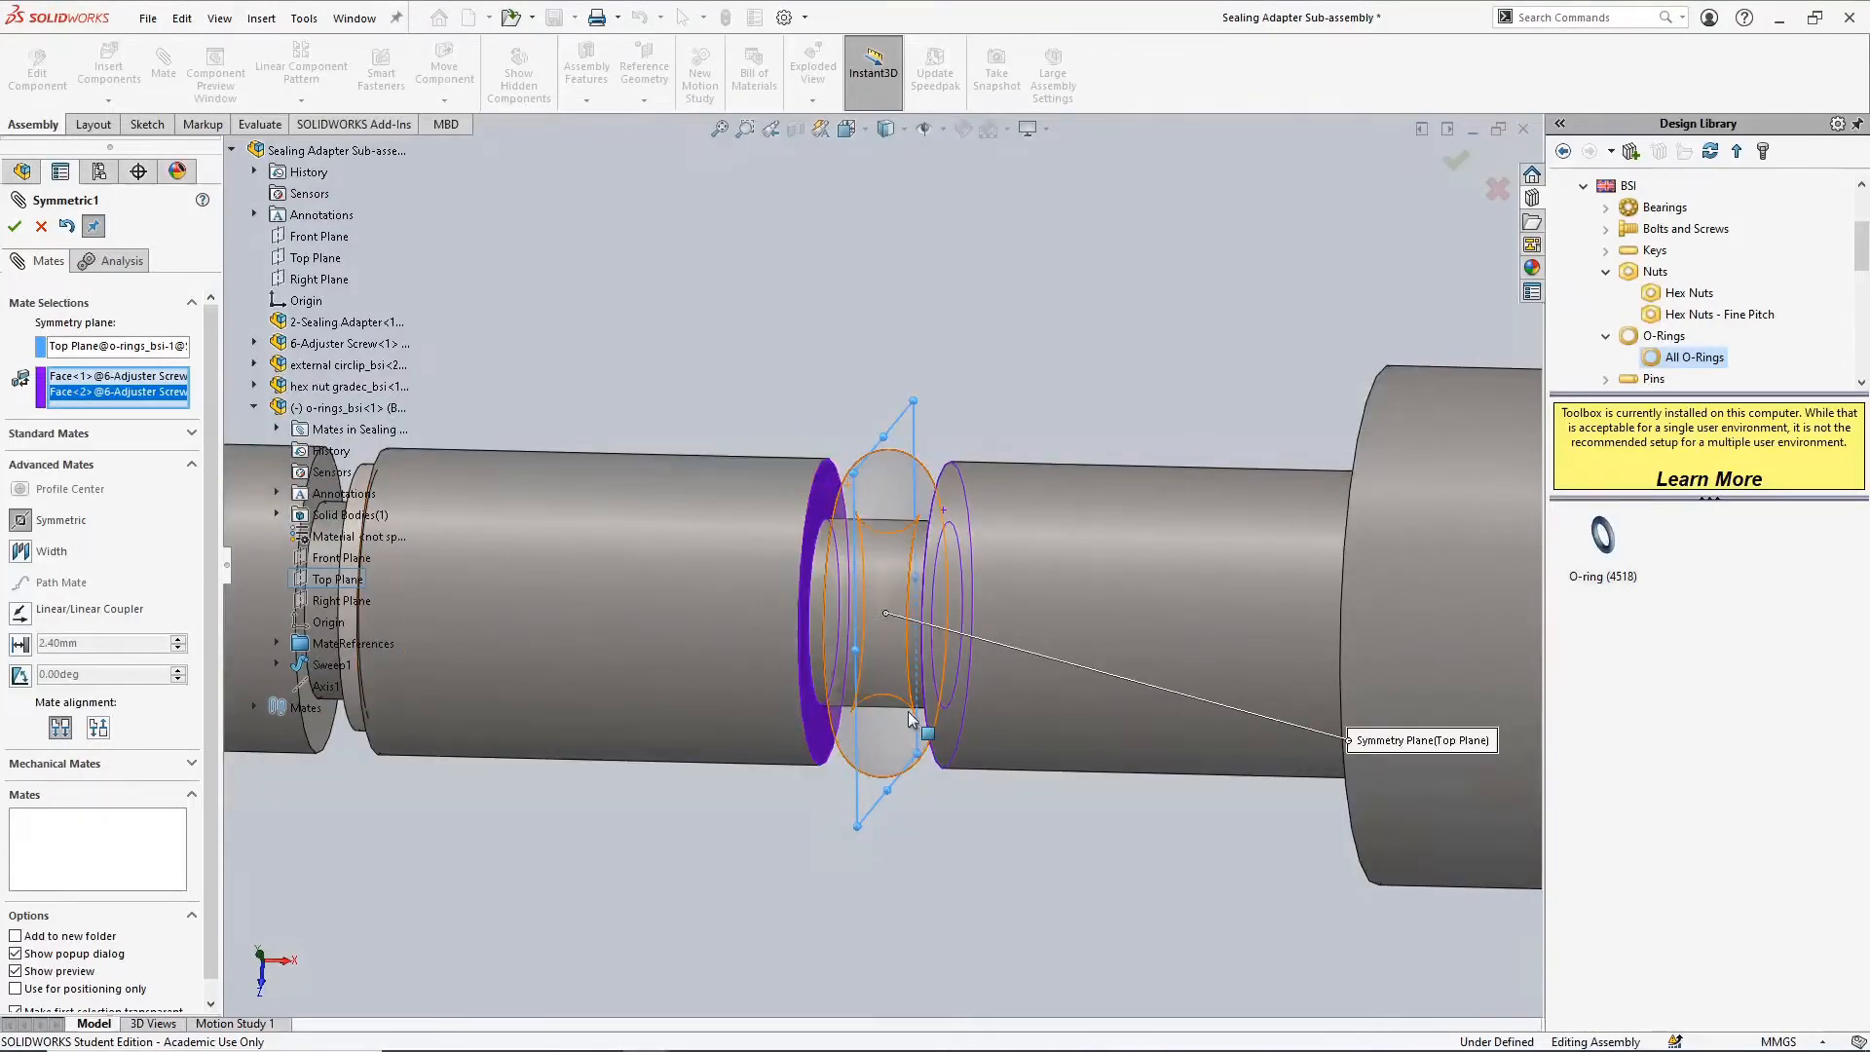
middle_drag(807, 383, 825, 396)
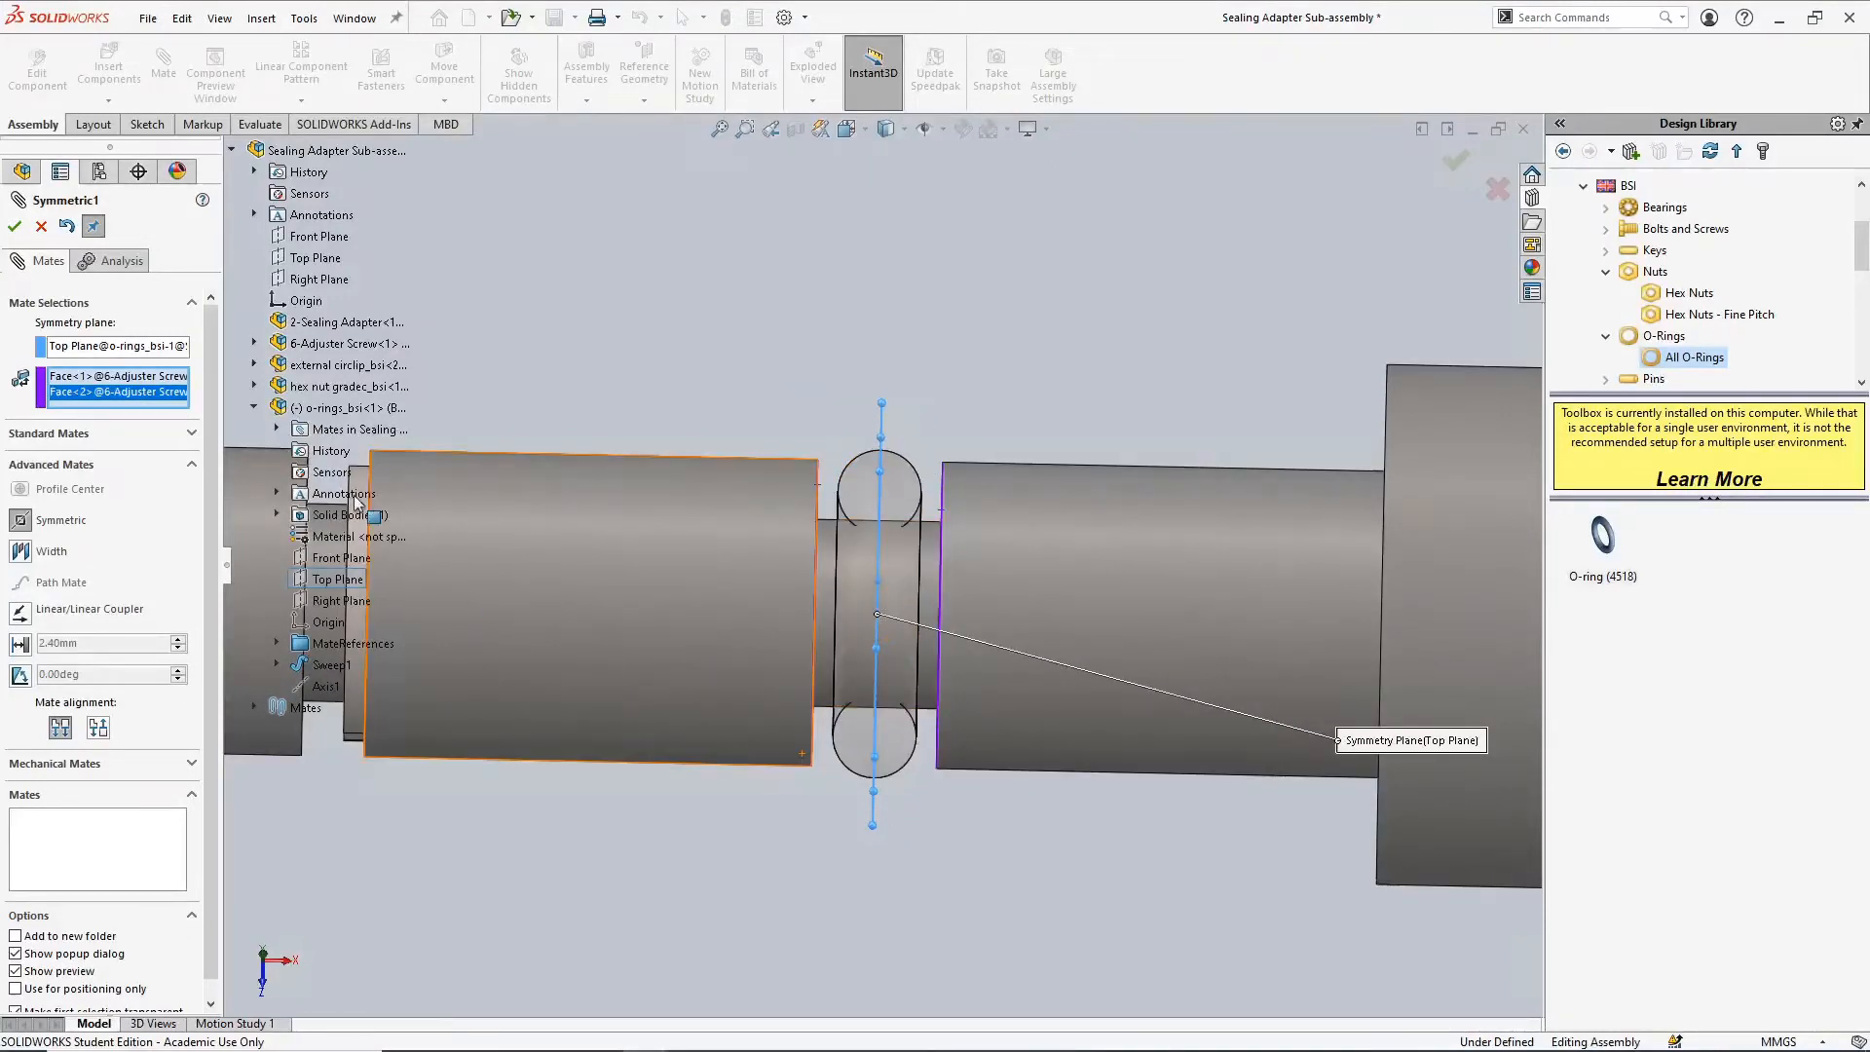
click(15, 228)
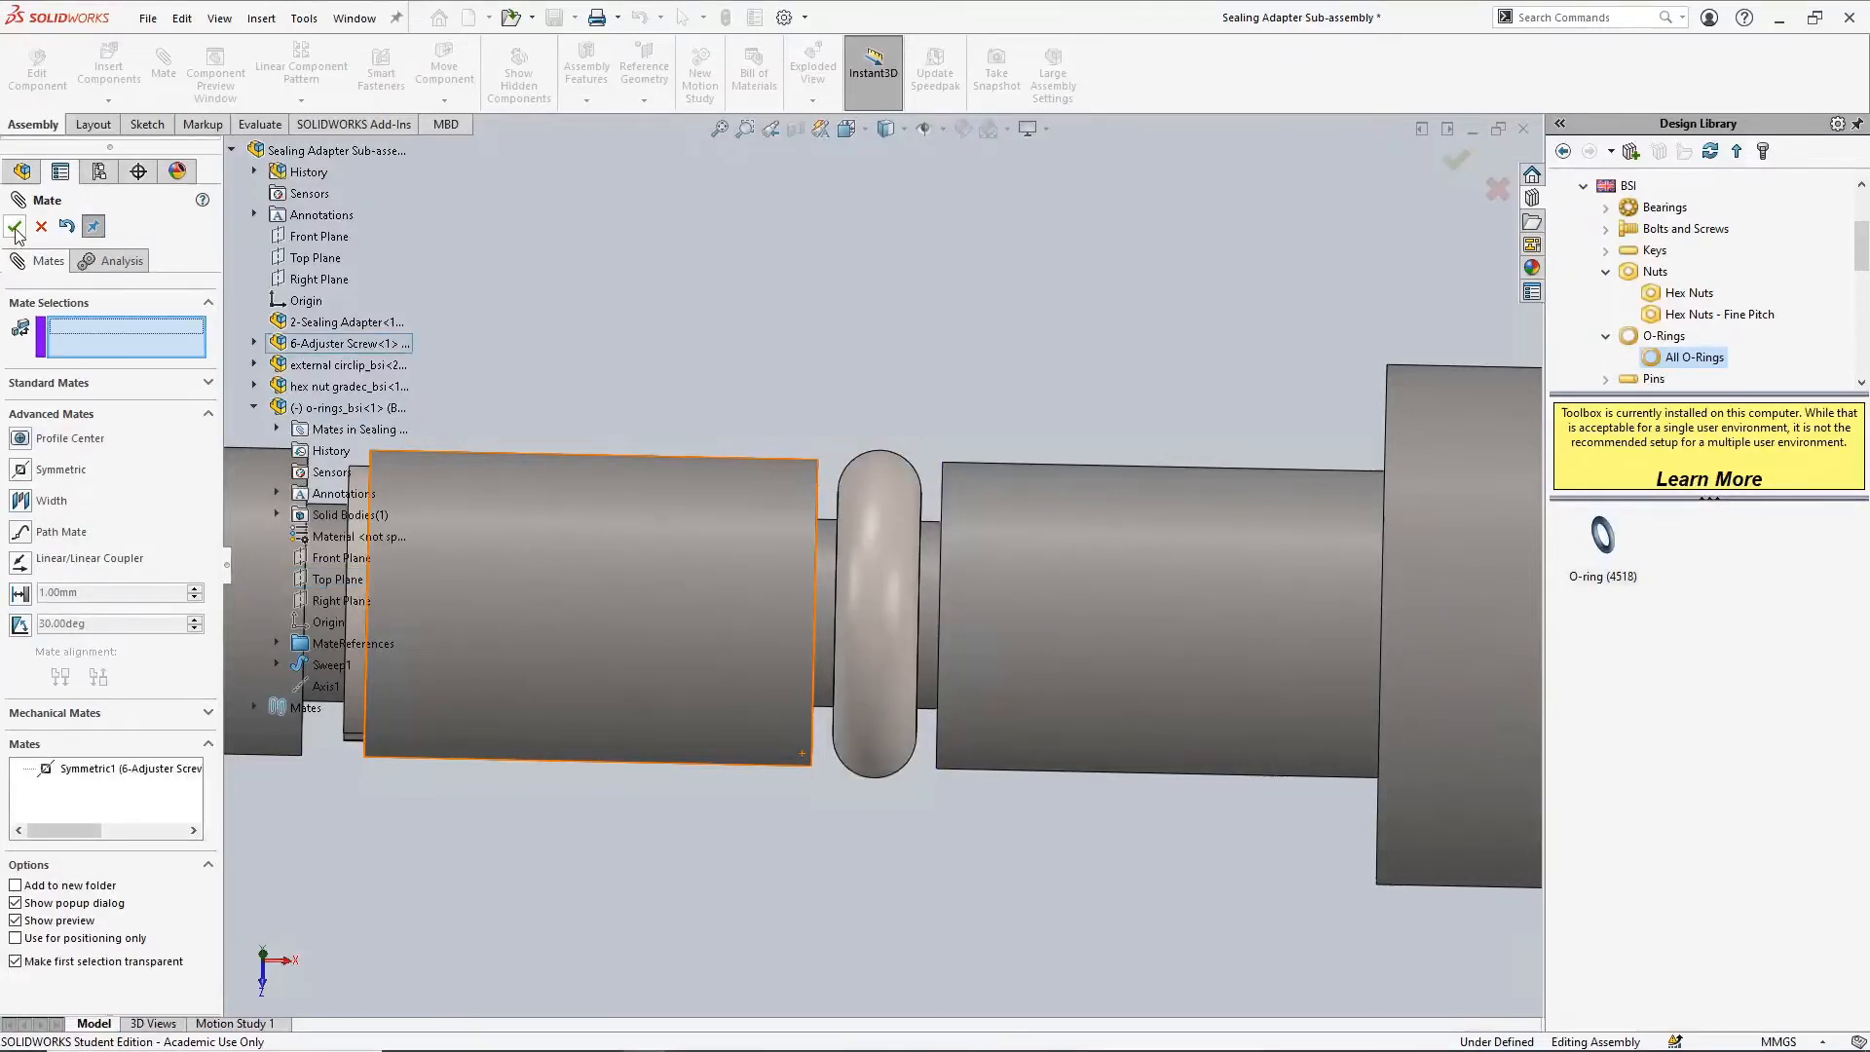
click(15, 228)
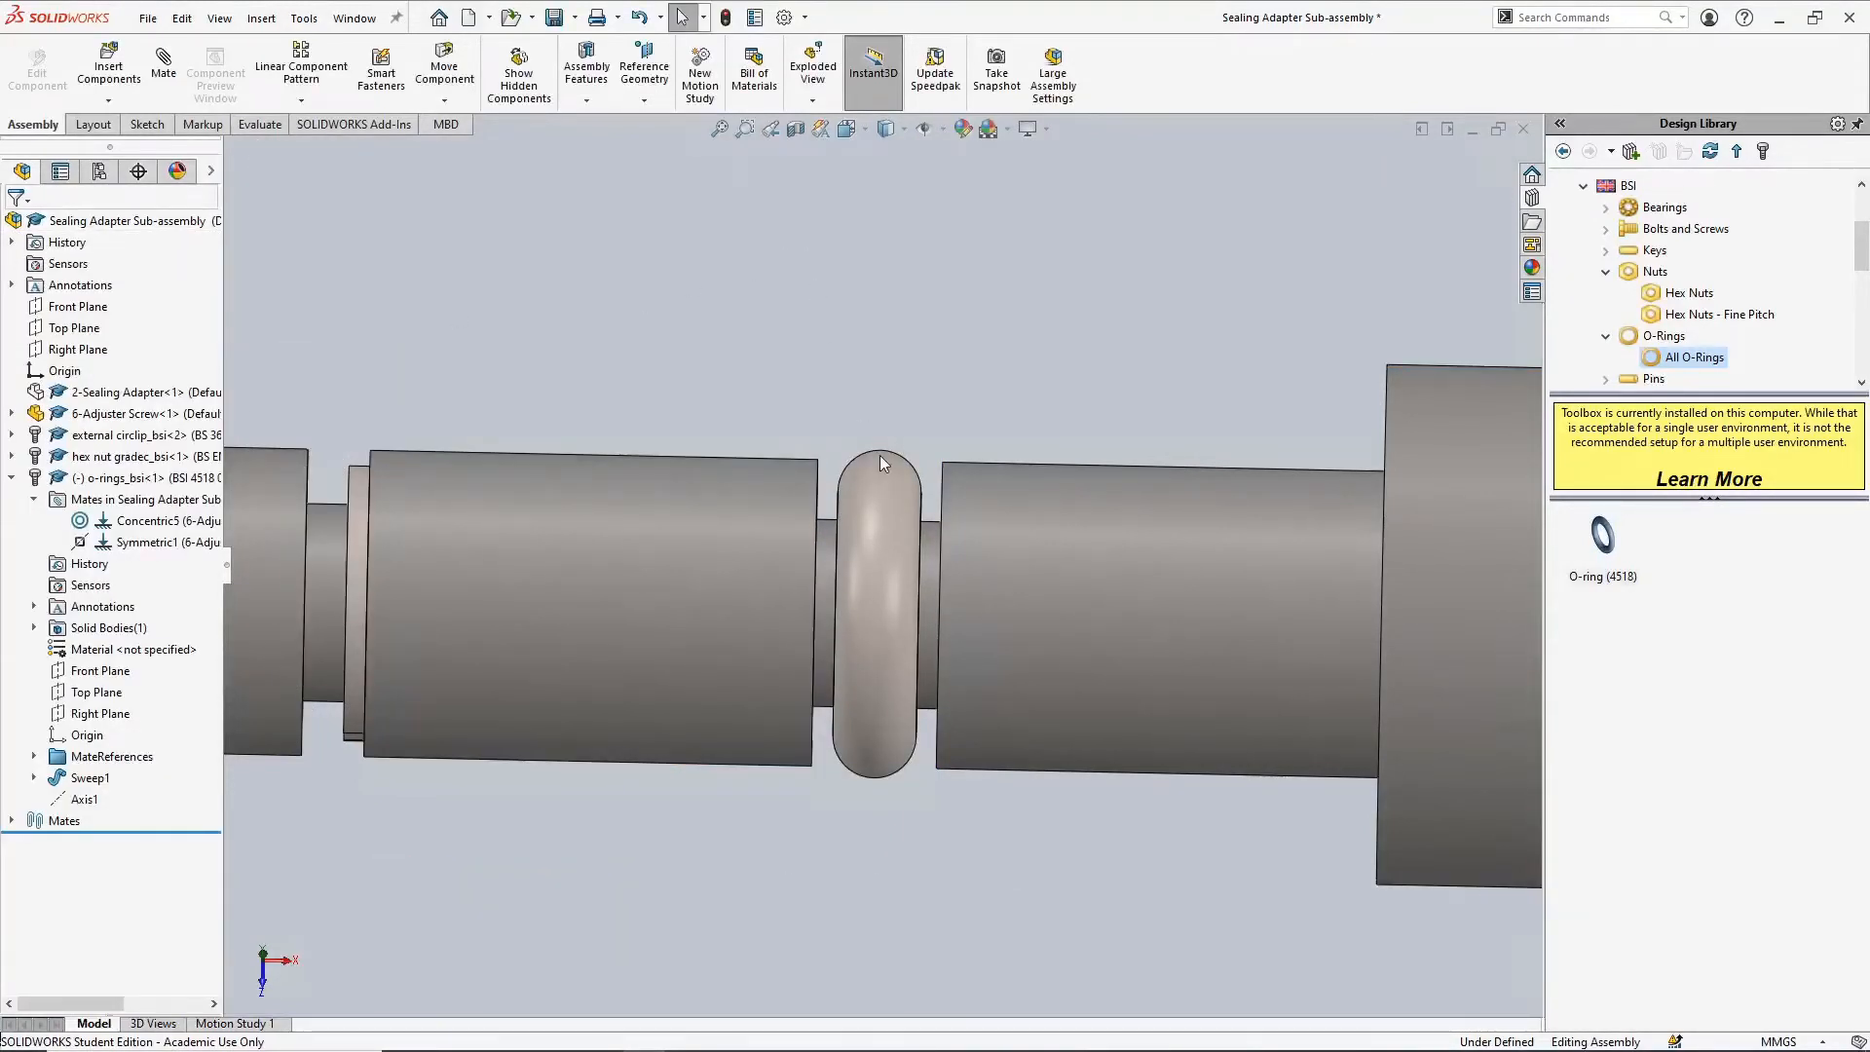
Try to slide and spin the O-ring to test which movements the symmetric mate leaves free
drag(878, 511, 1056, 512)
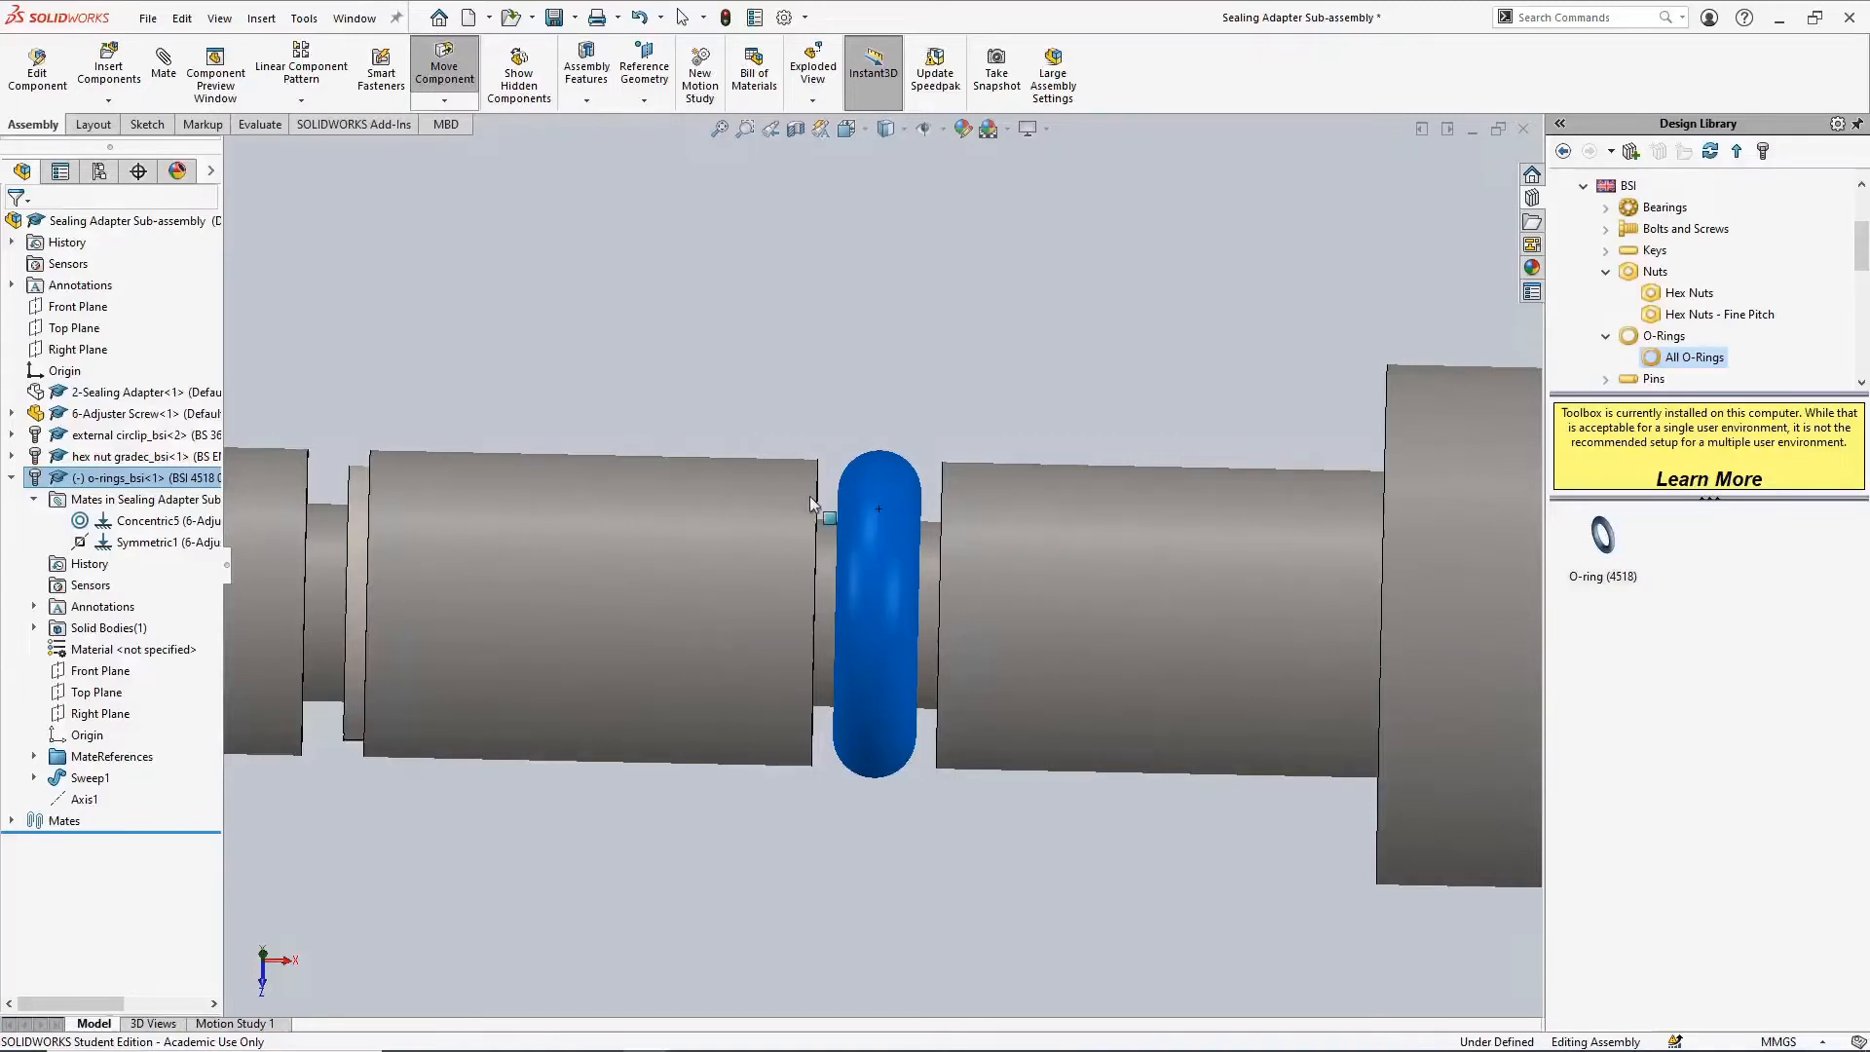
click(674, 324)
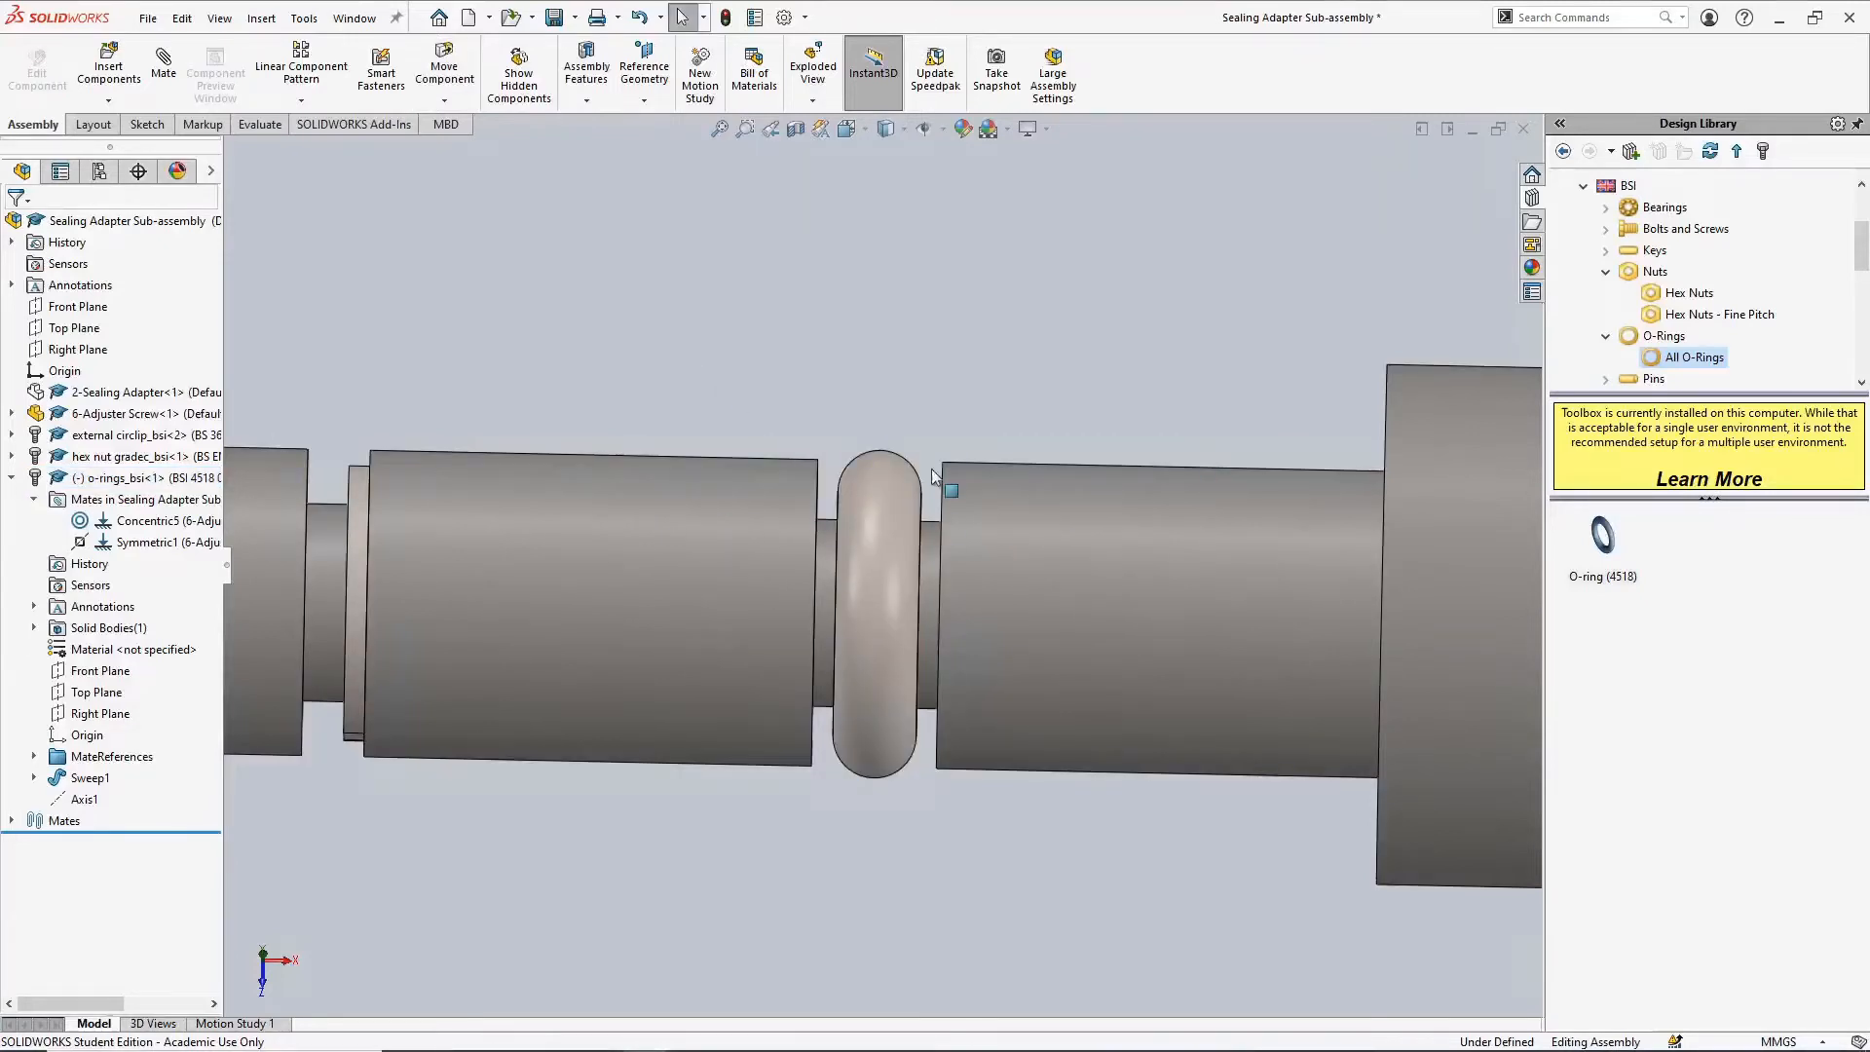
click(883, 539)
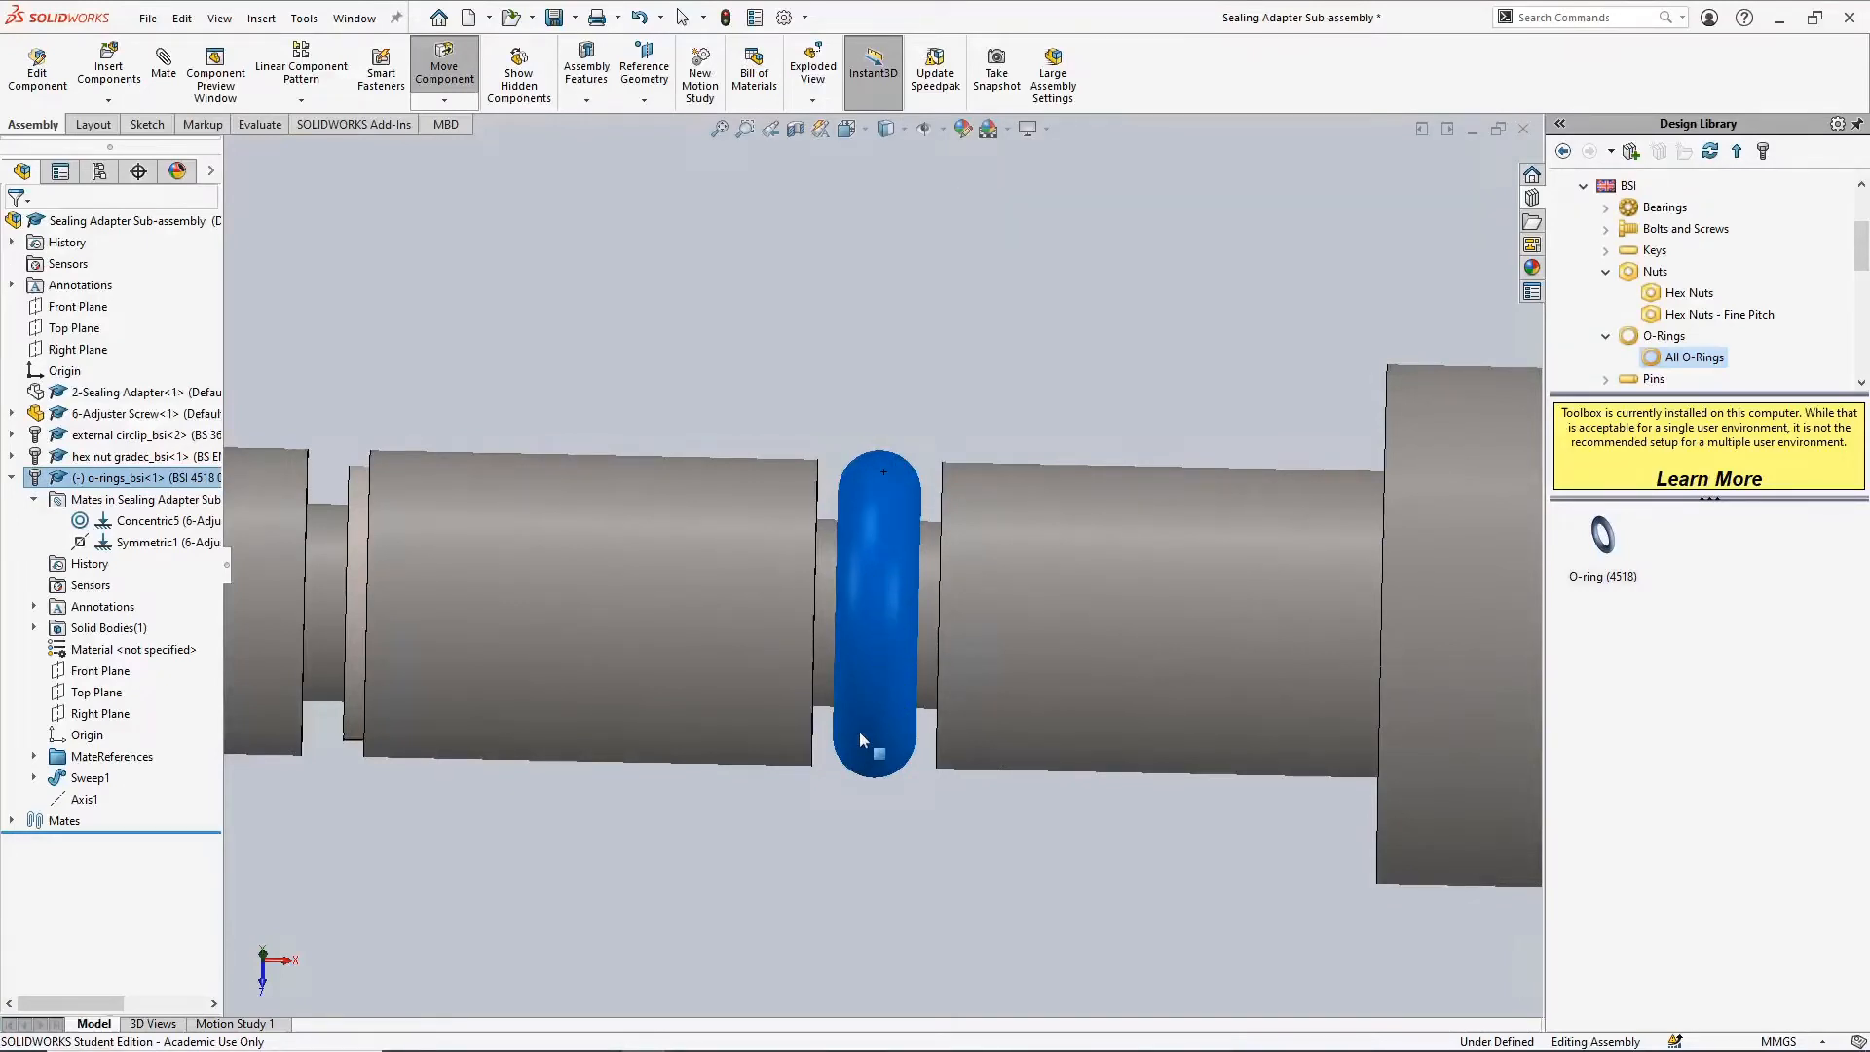
click(721, 401)
middle_drag(846, 376, 880, 555)
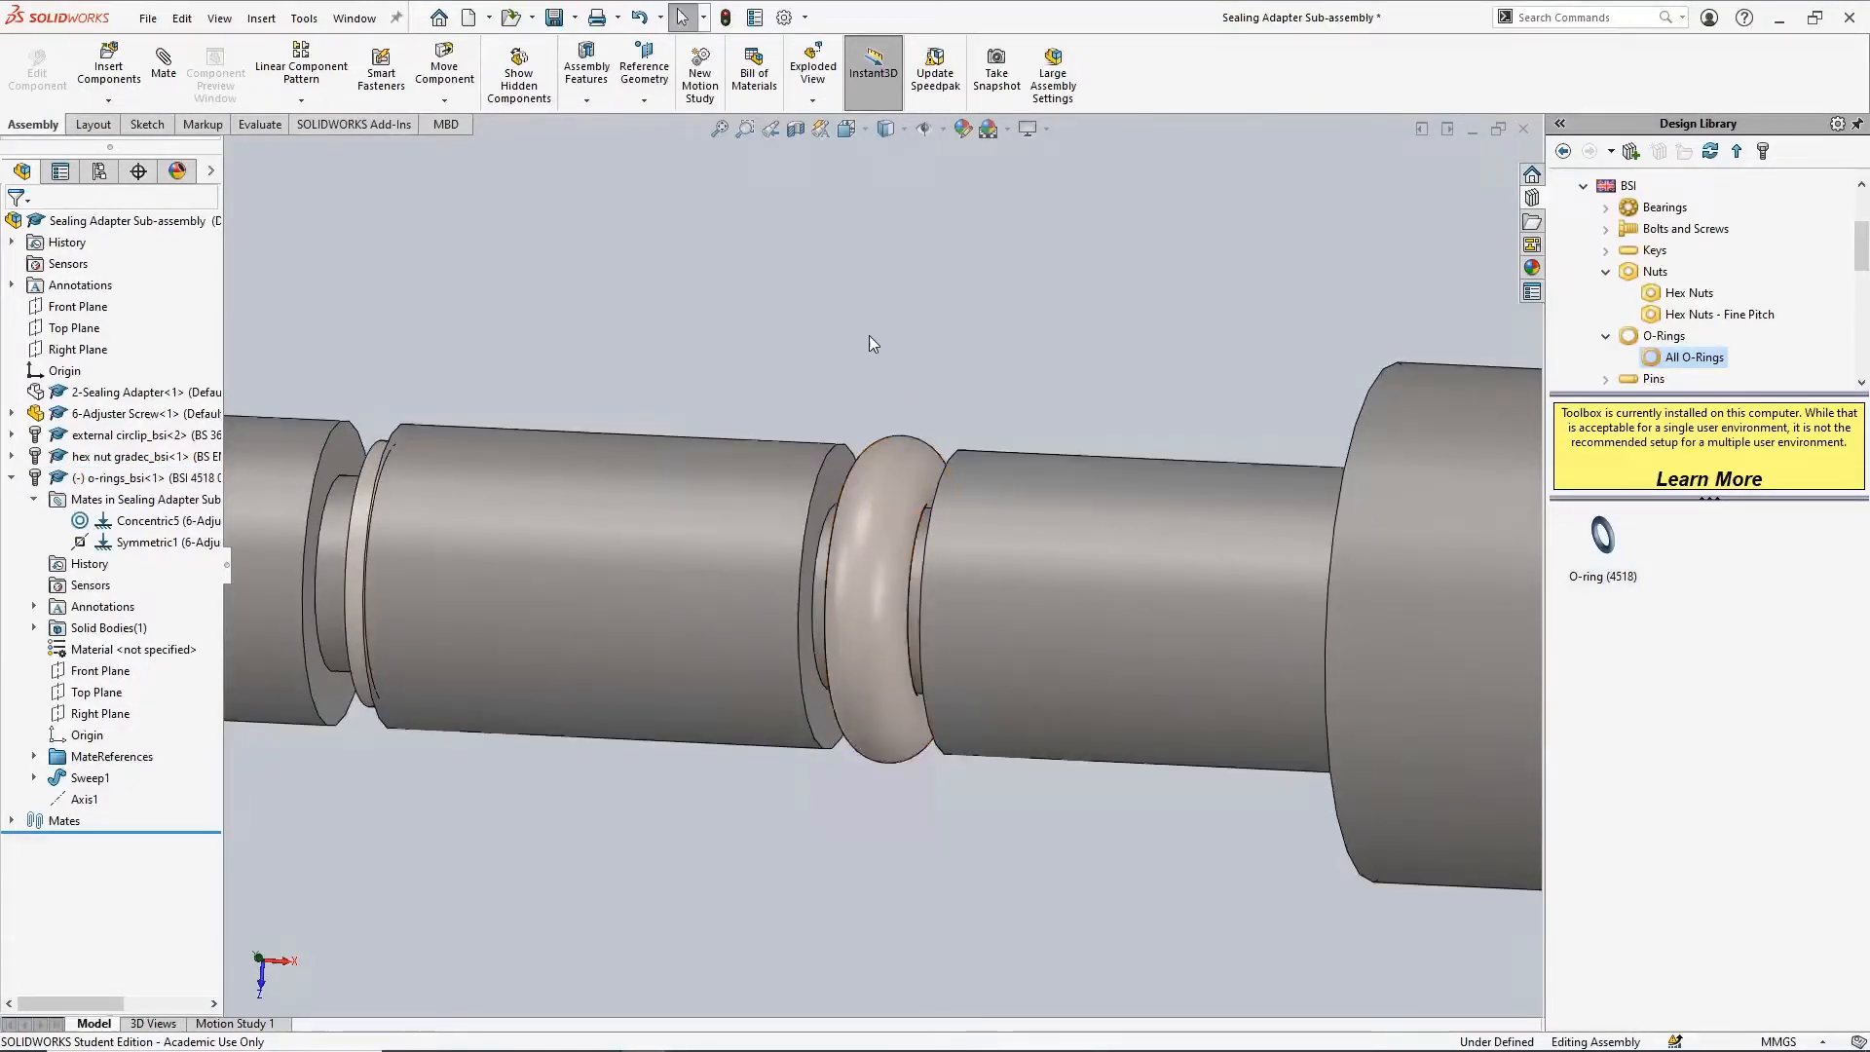
Rotate the O-ring and compare the orientation of its Front Plane before and after to check its rotational freedom
click(101, 672)
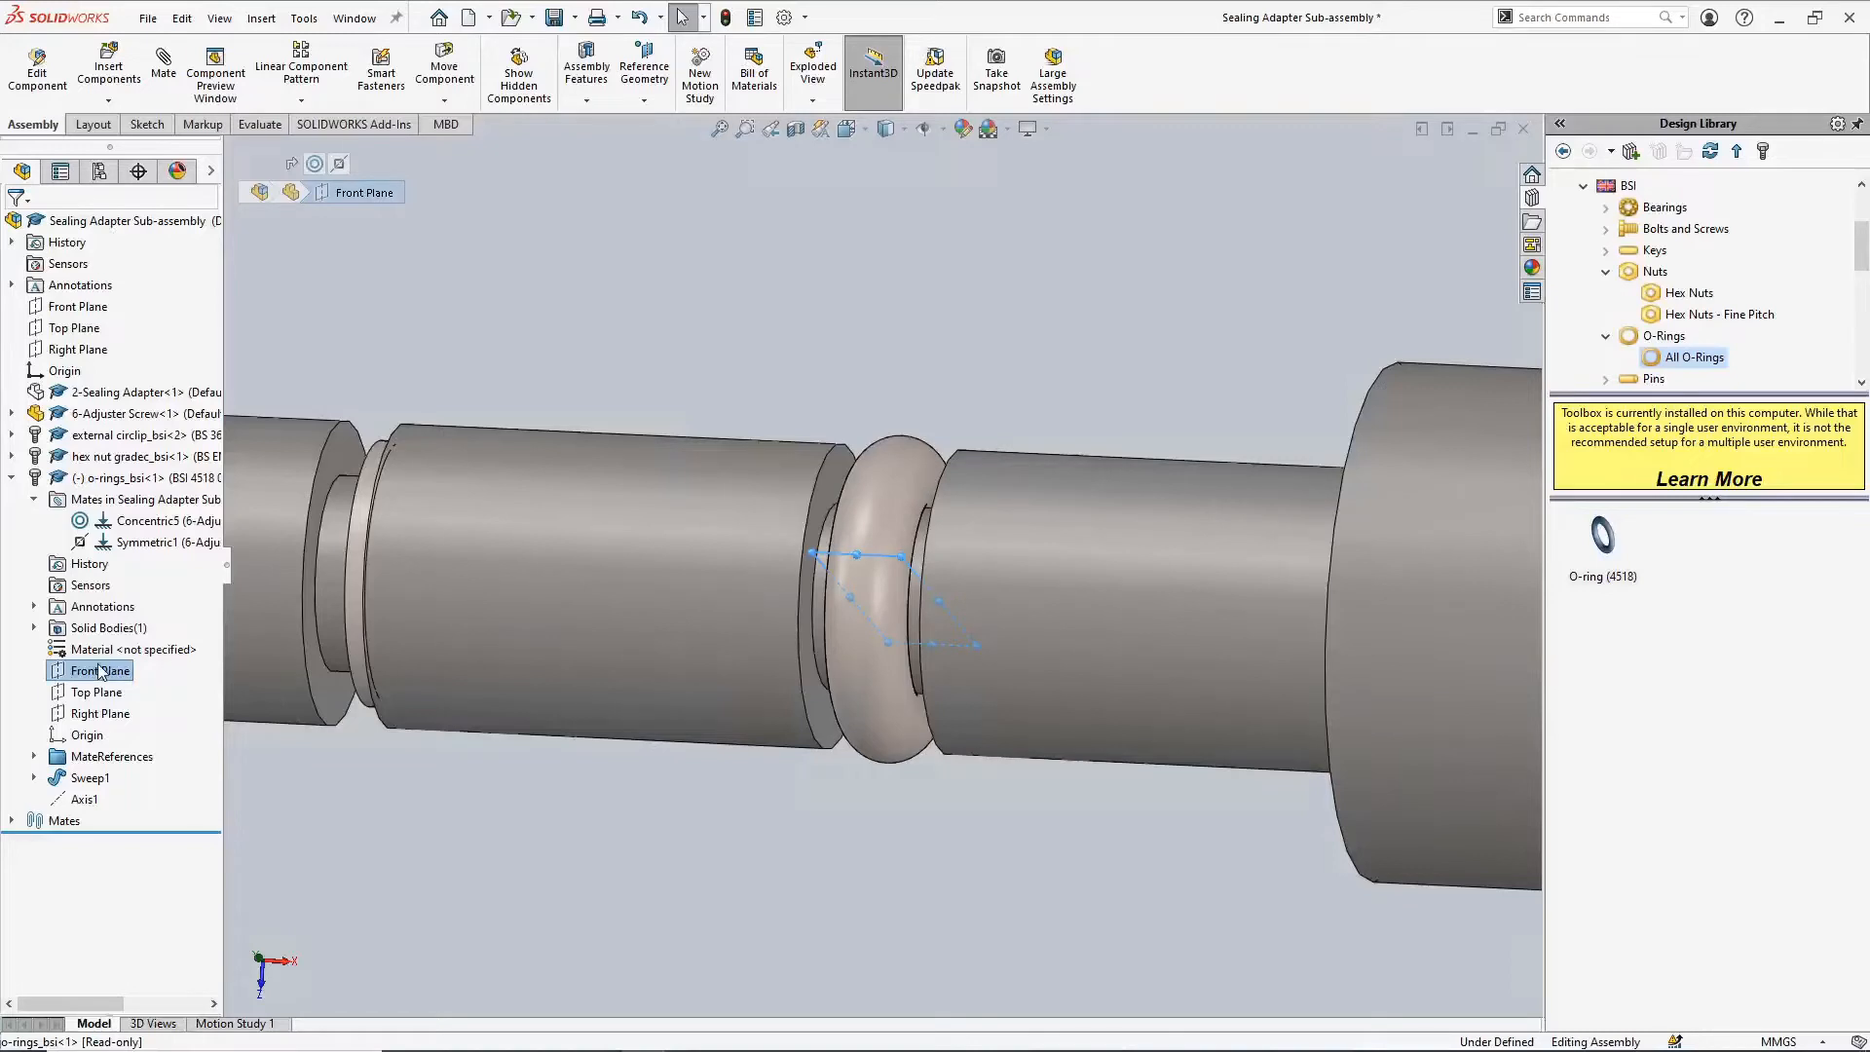
key(Escape)
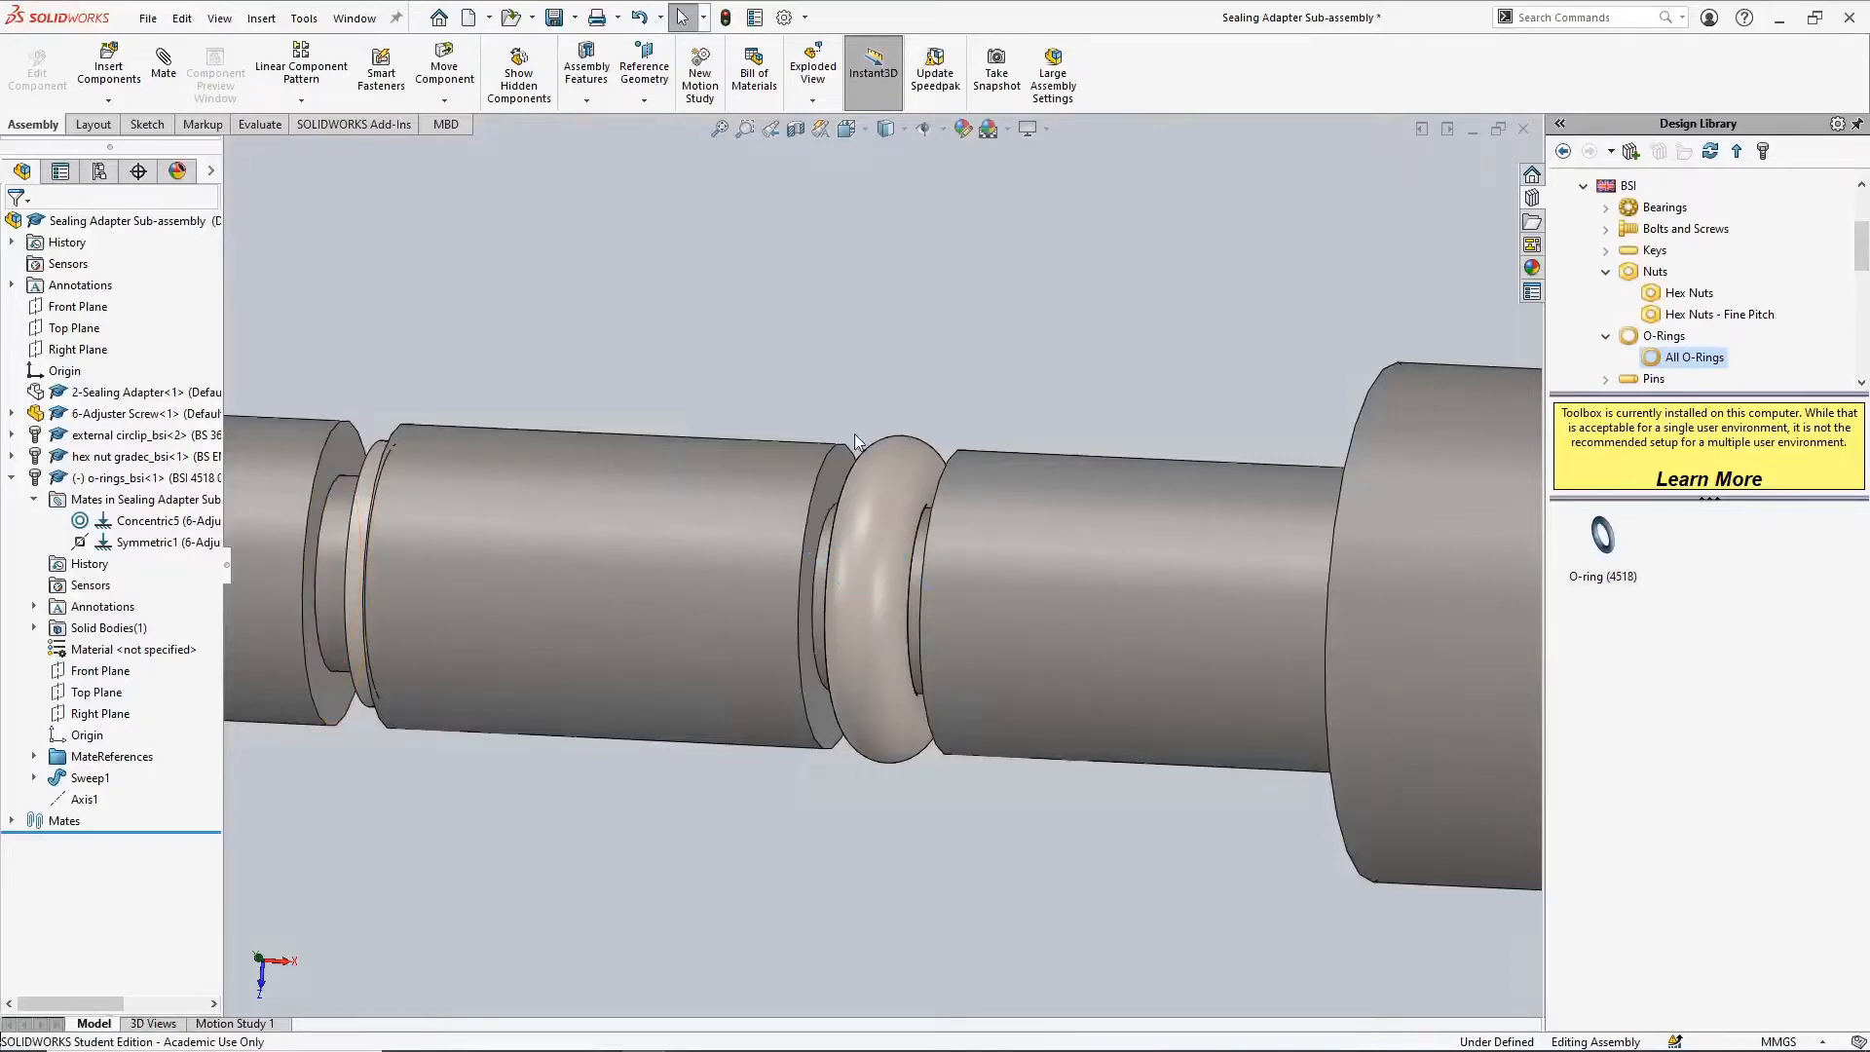
click(883, 478)
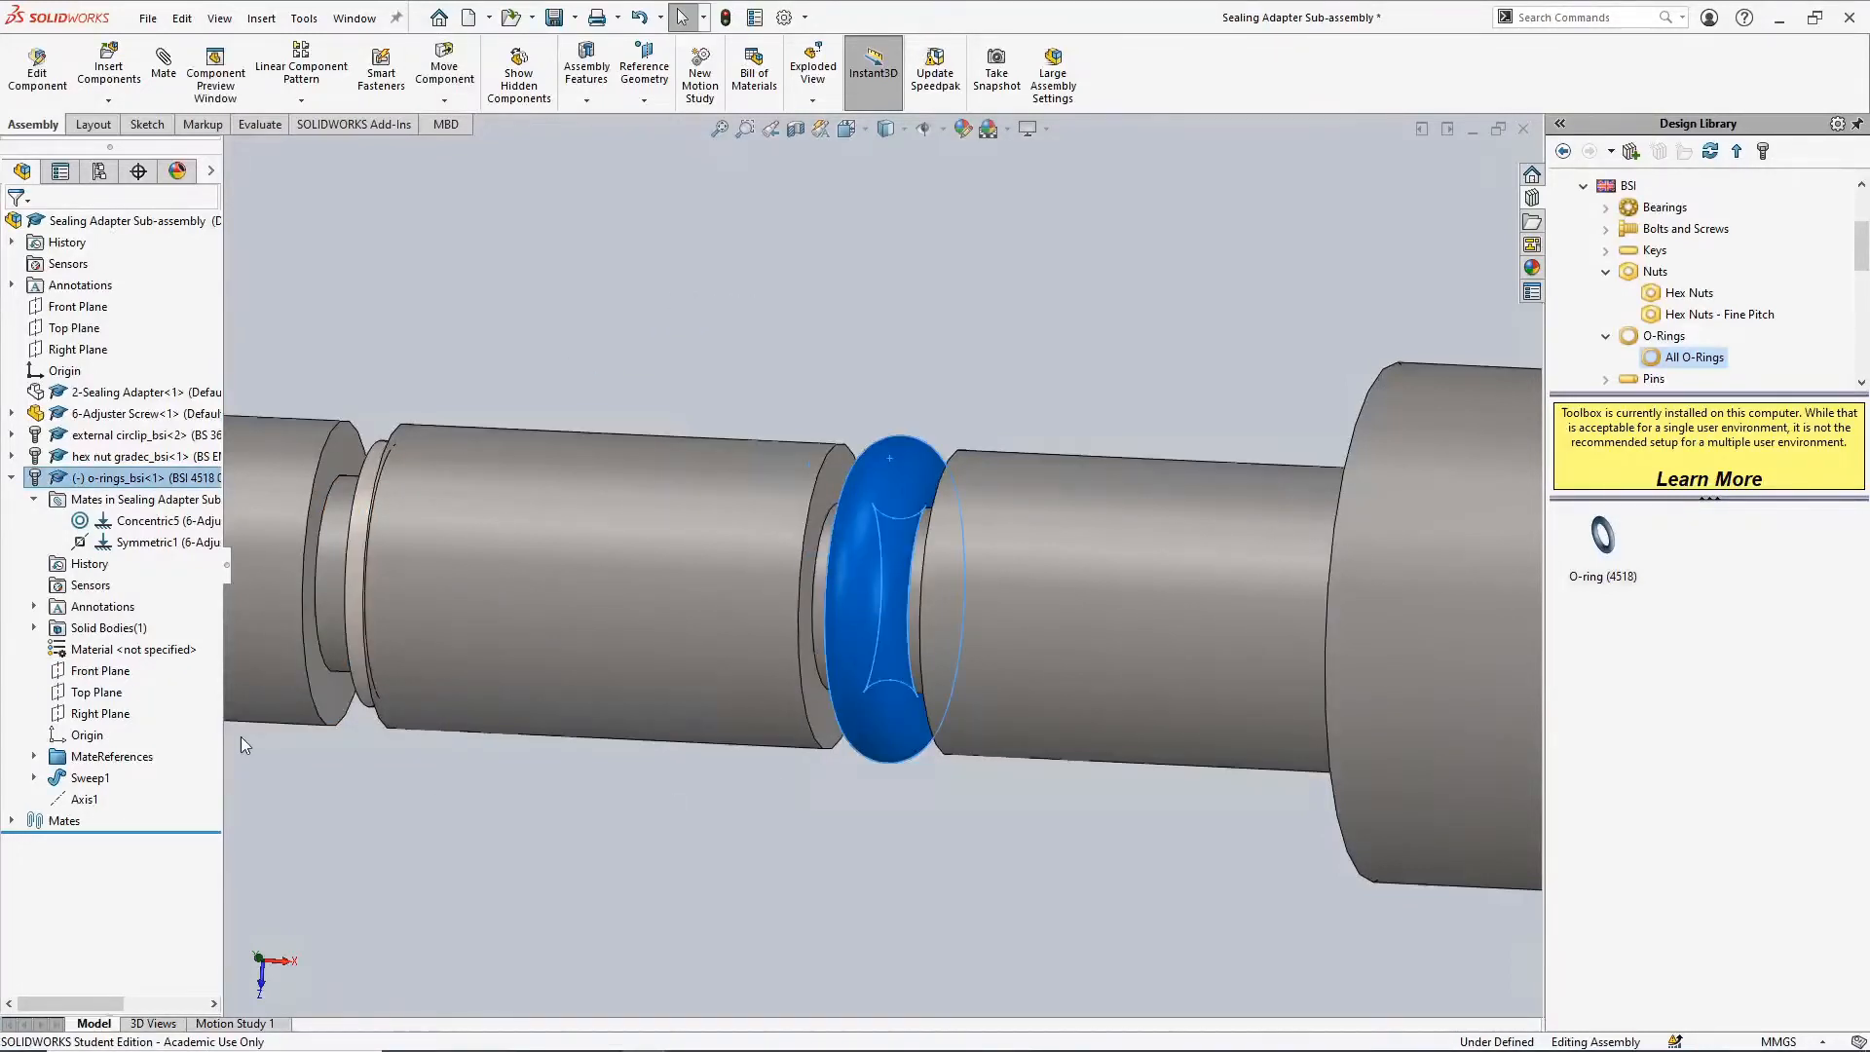
click(96, 672)
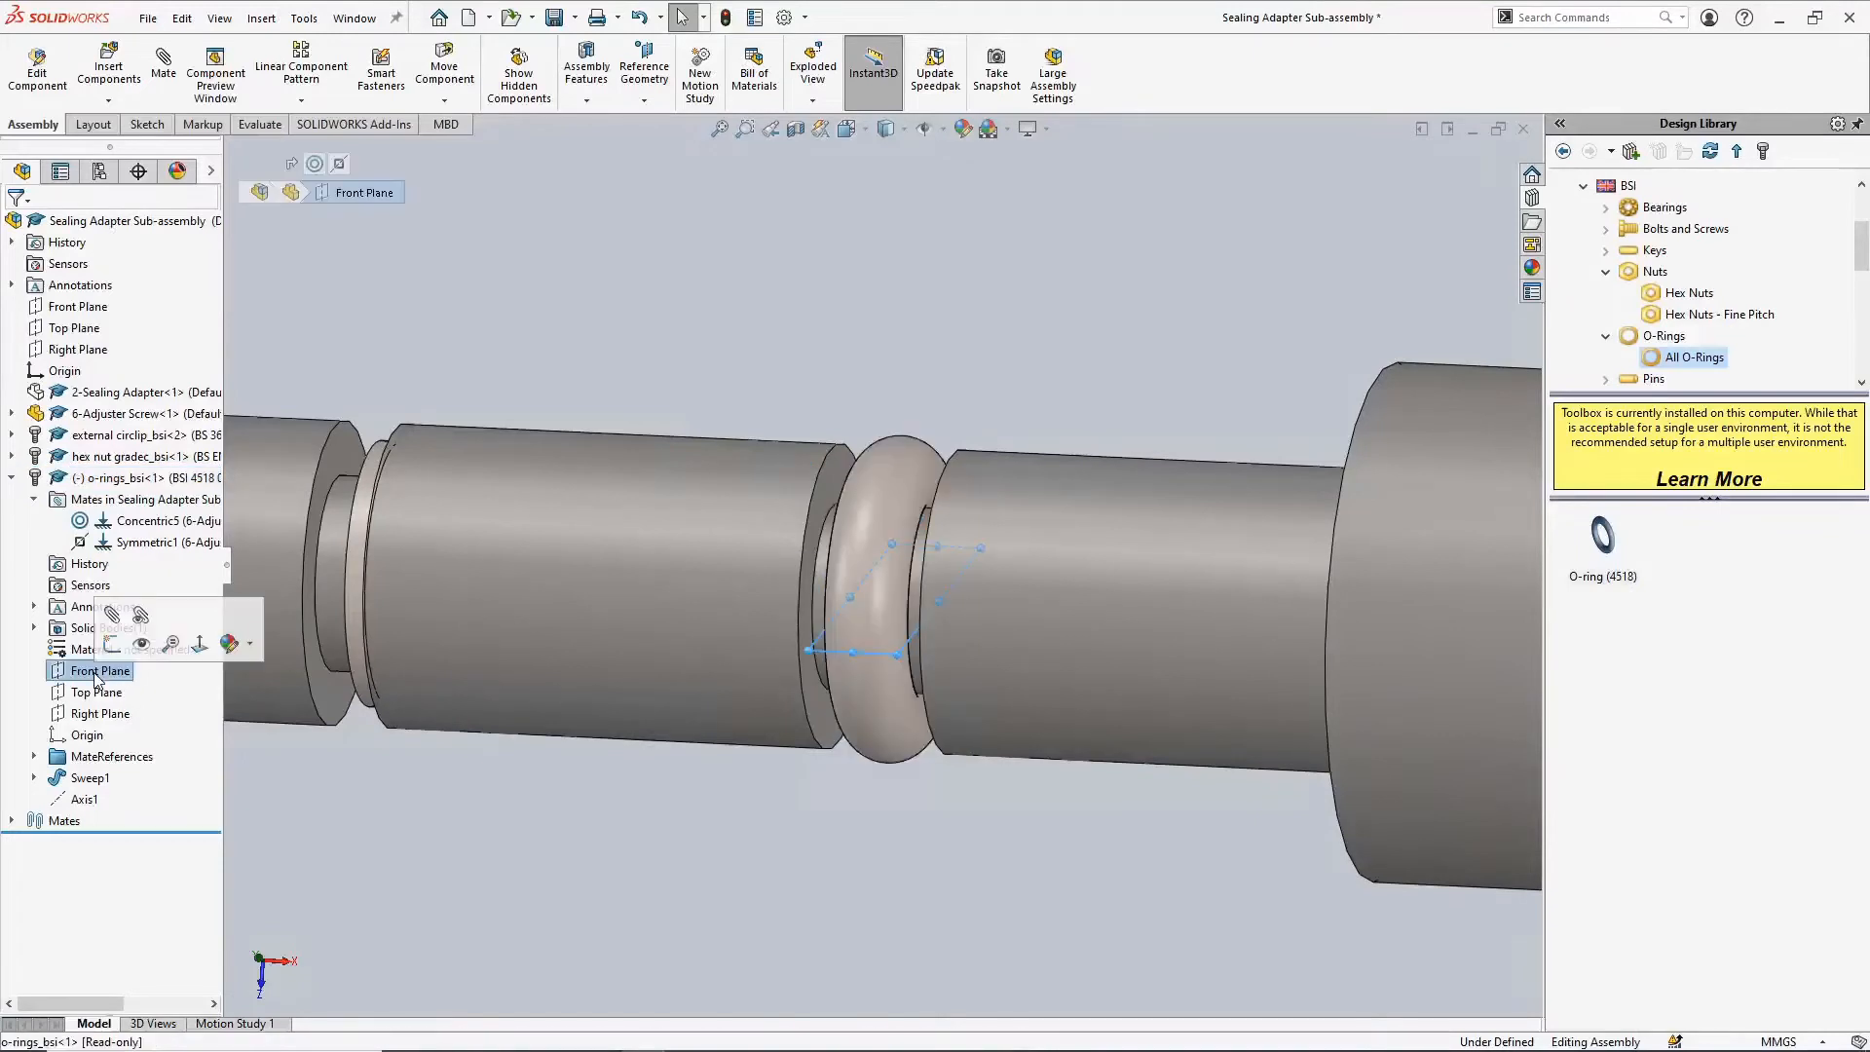
click(870, 542)
click(91, 671)
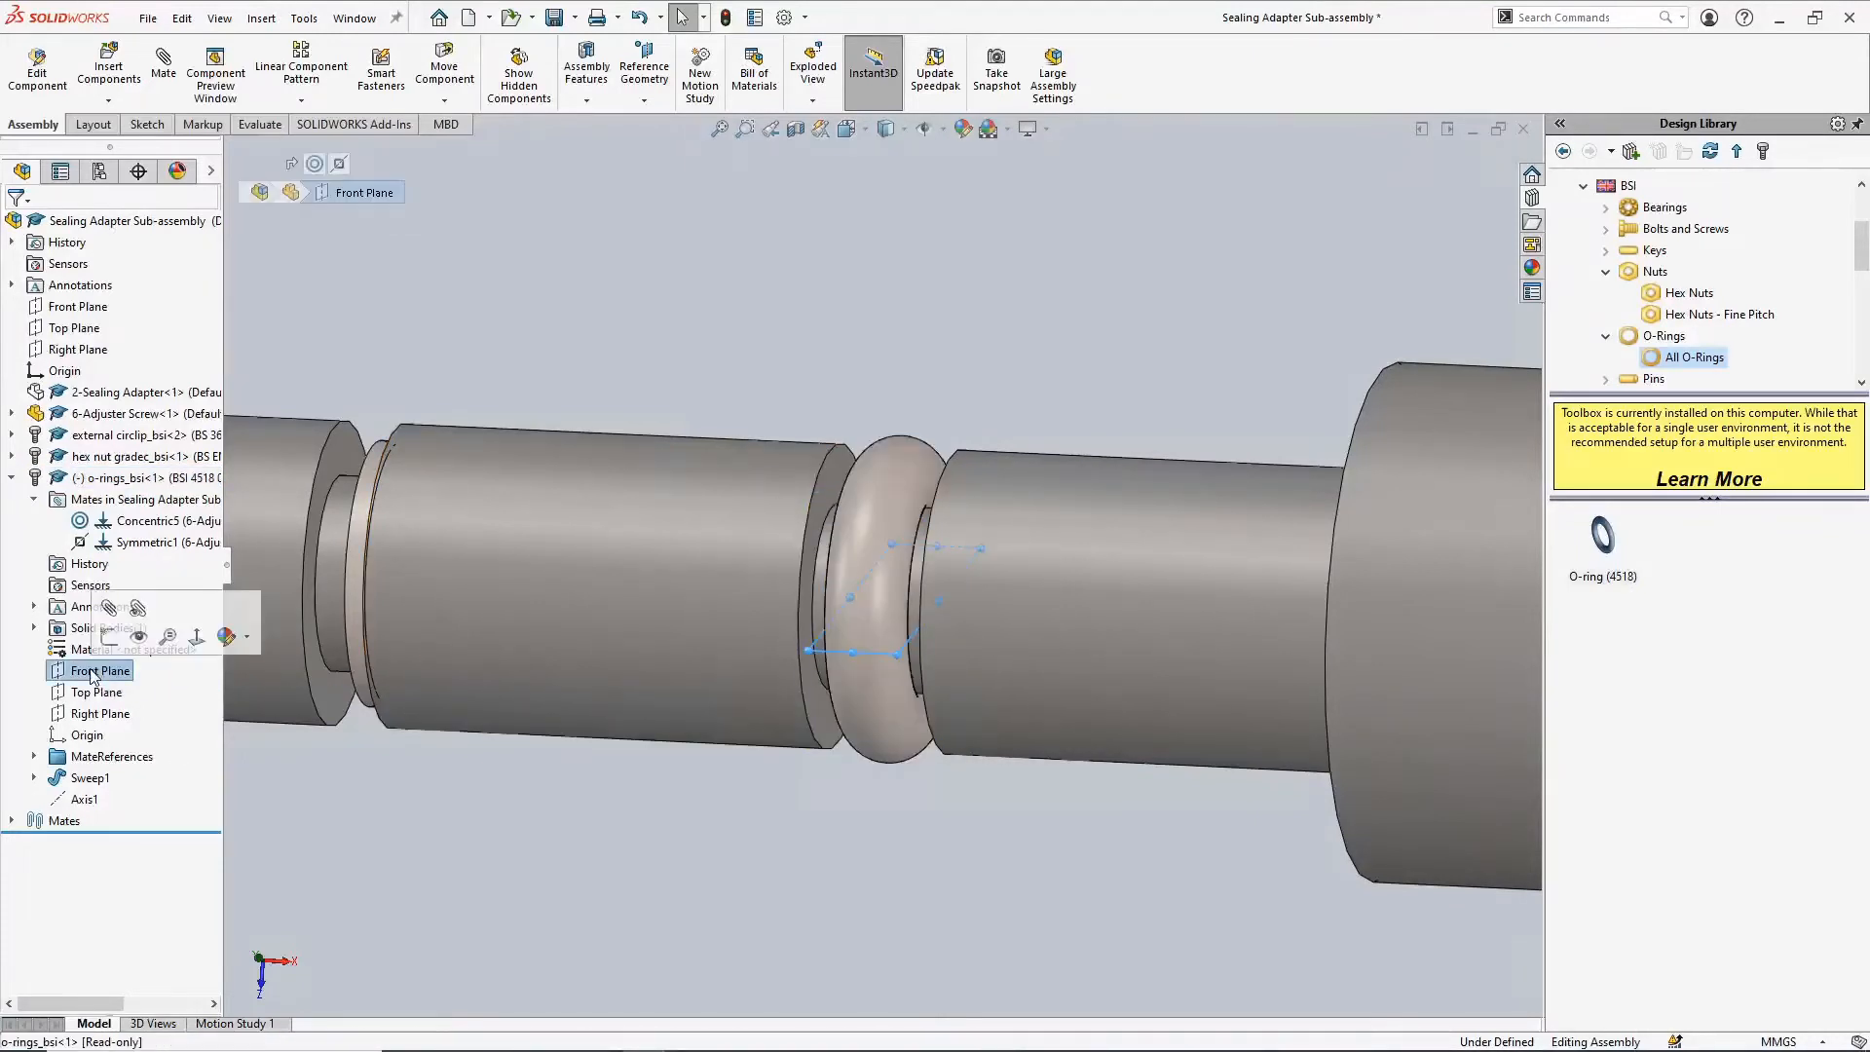
click(877, 526)
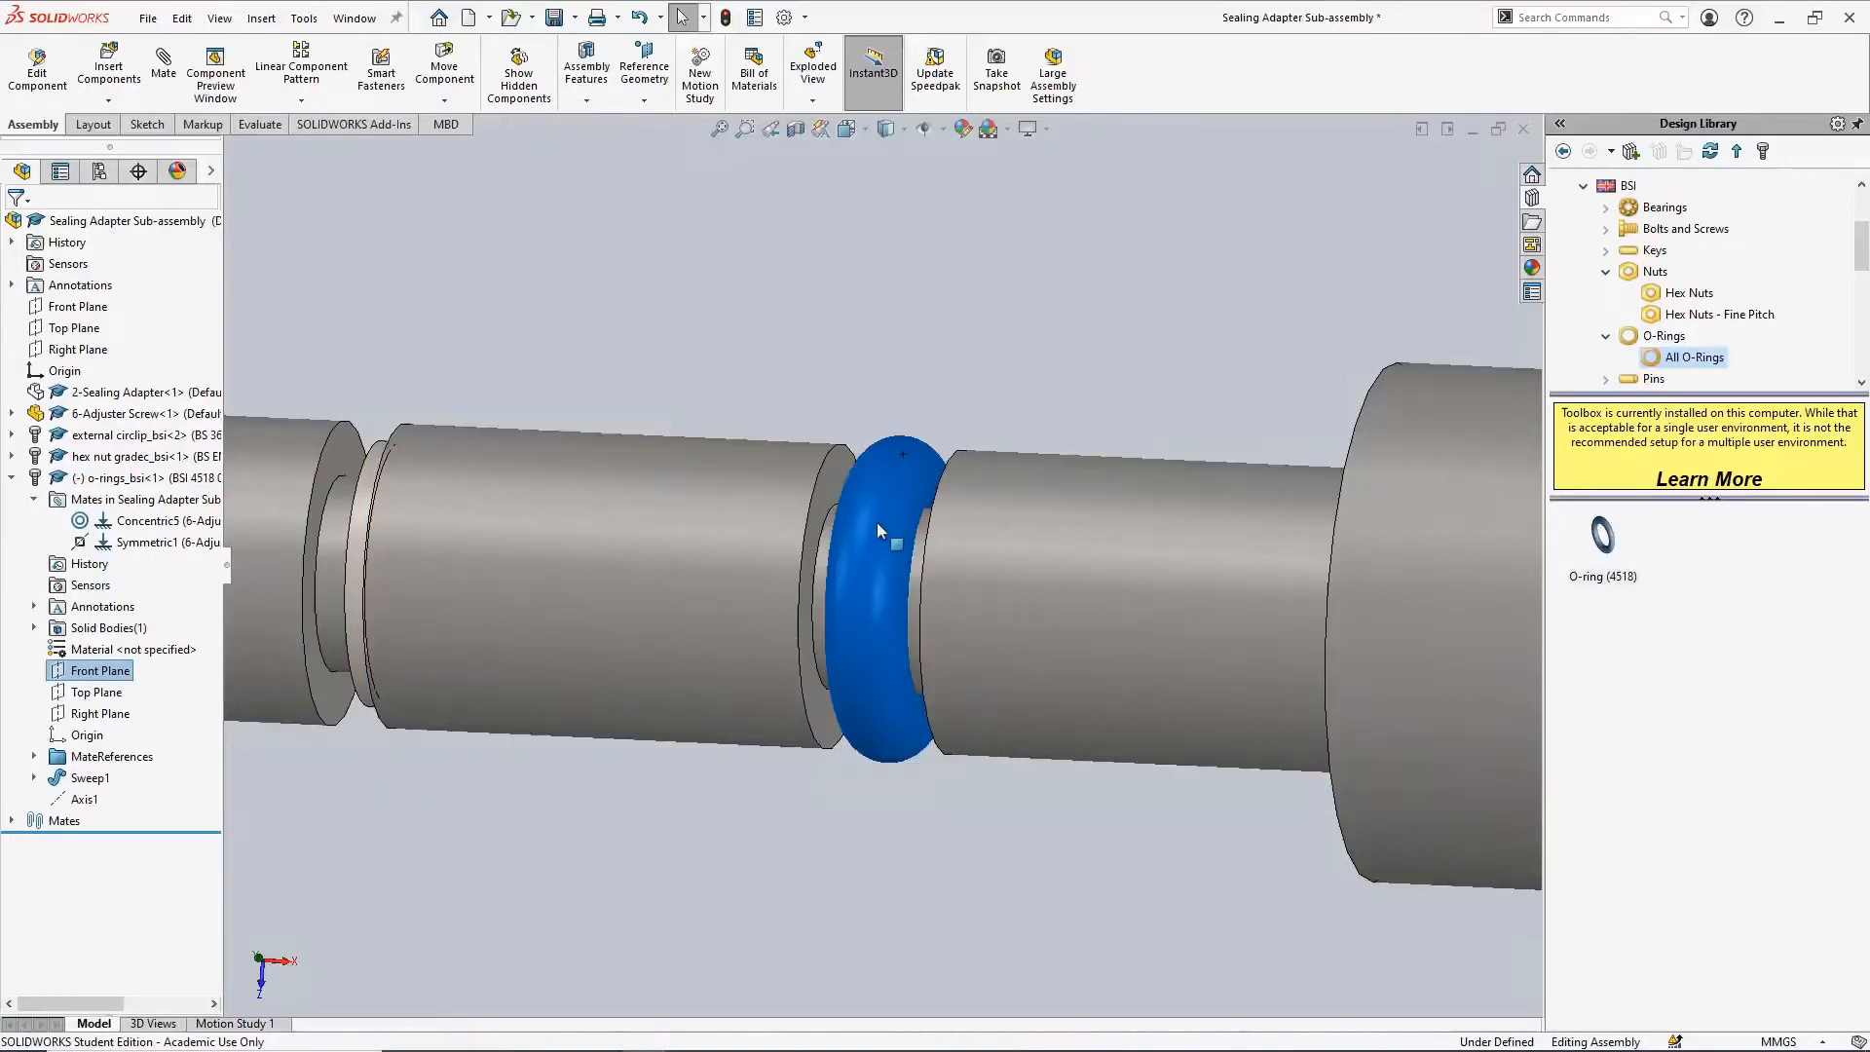
drag(878, 524, 868, 595)
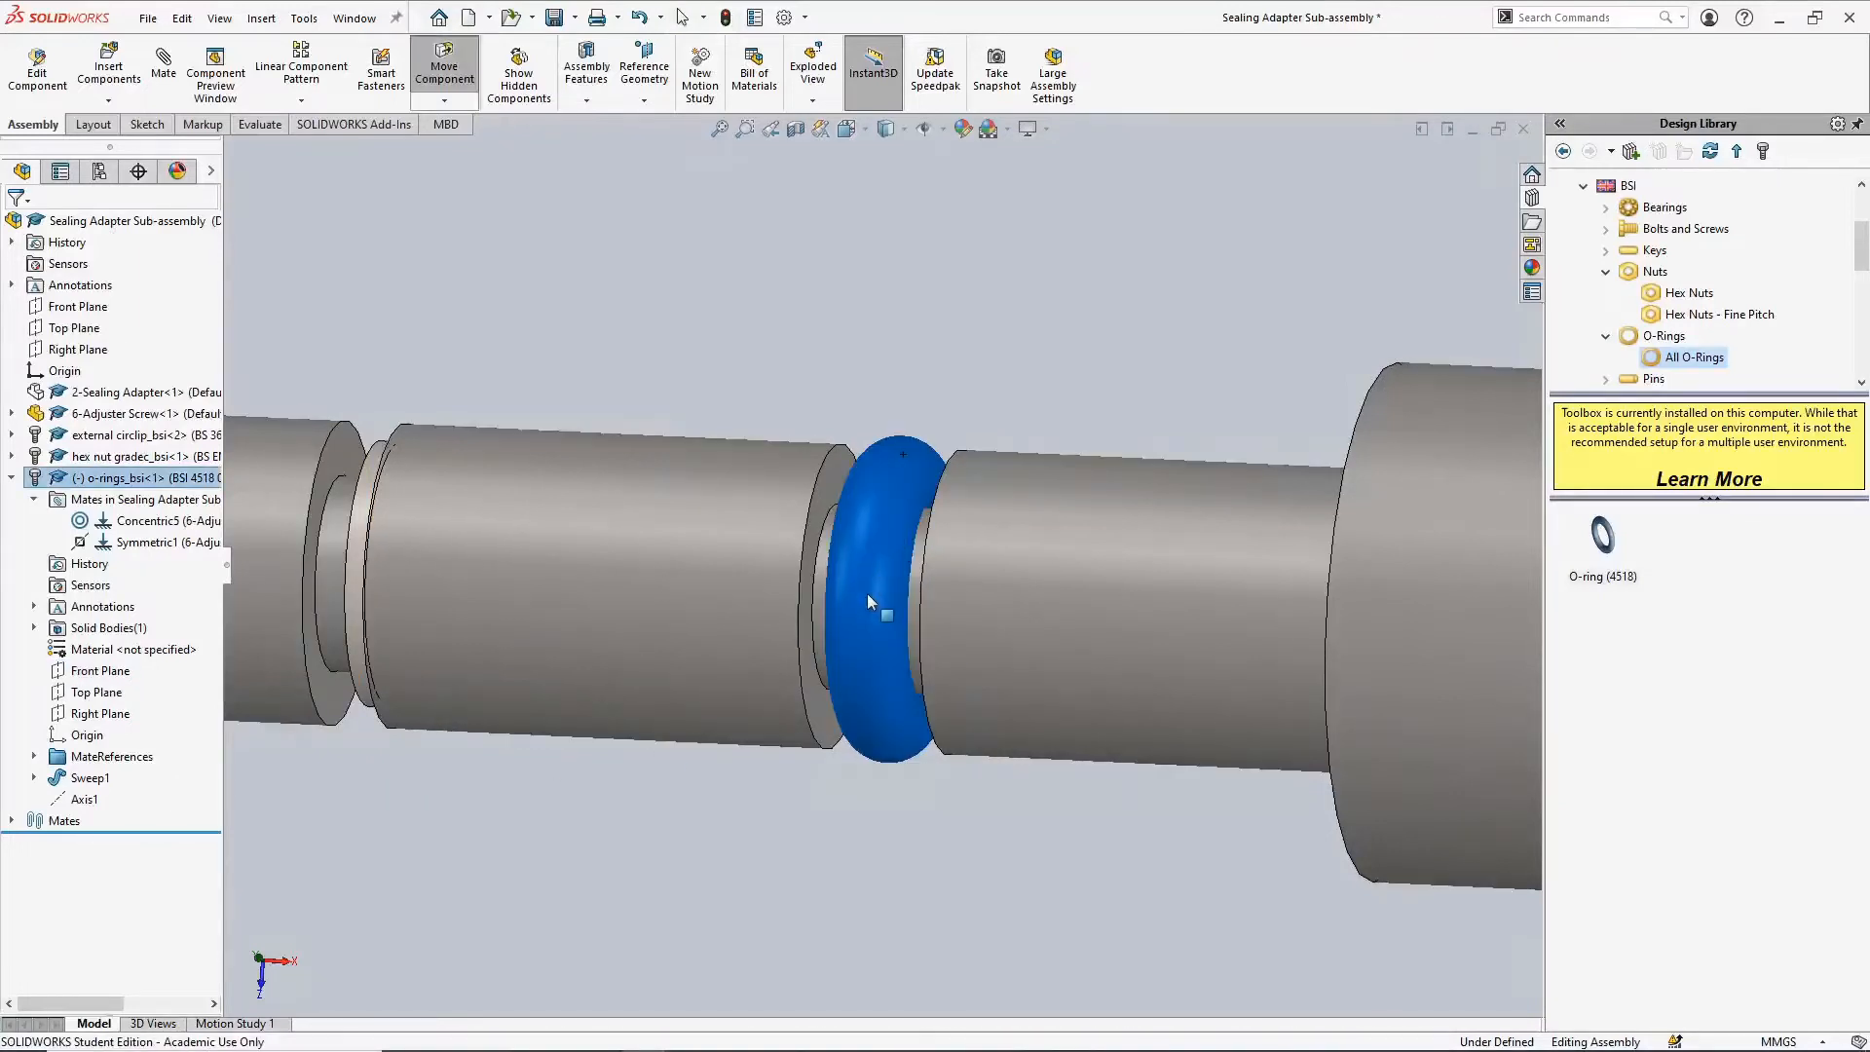
click(102, 672)
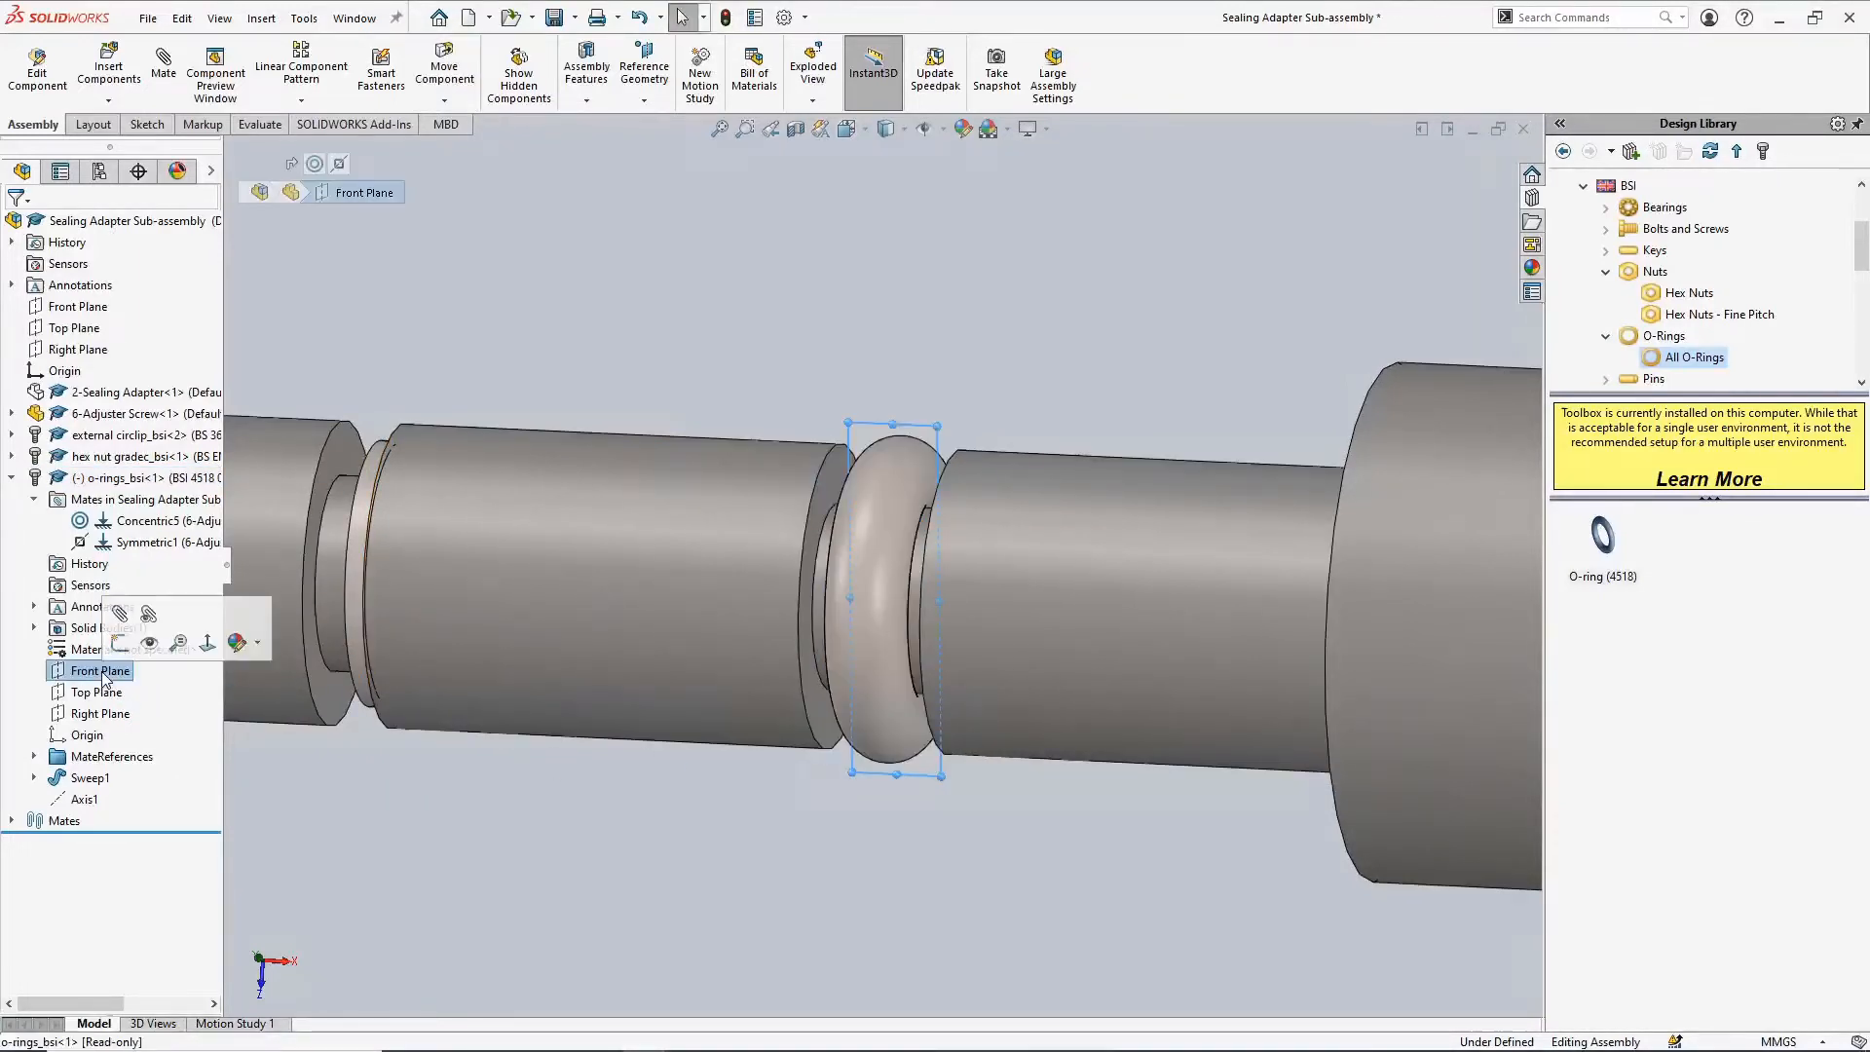
click(610, 322)
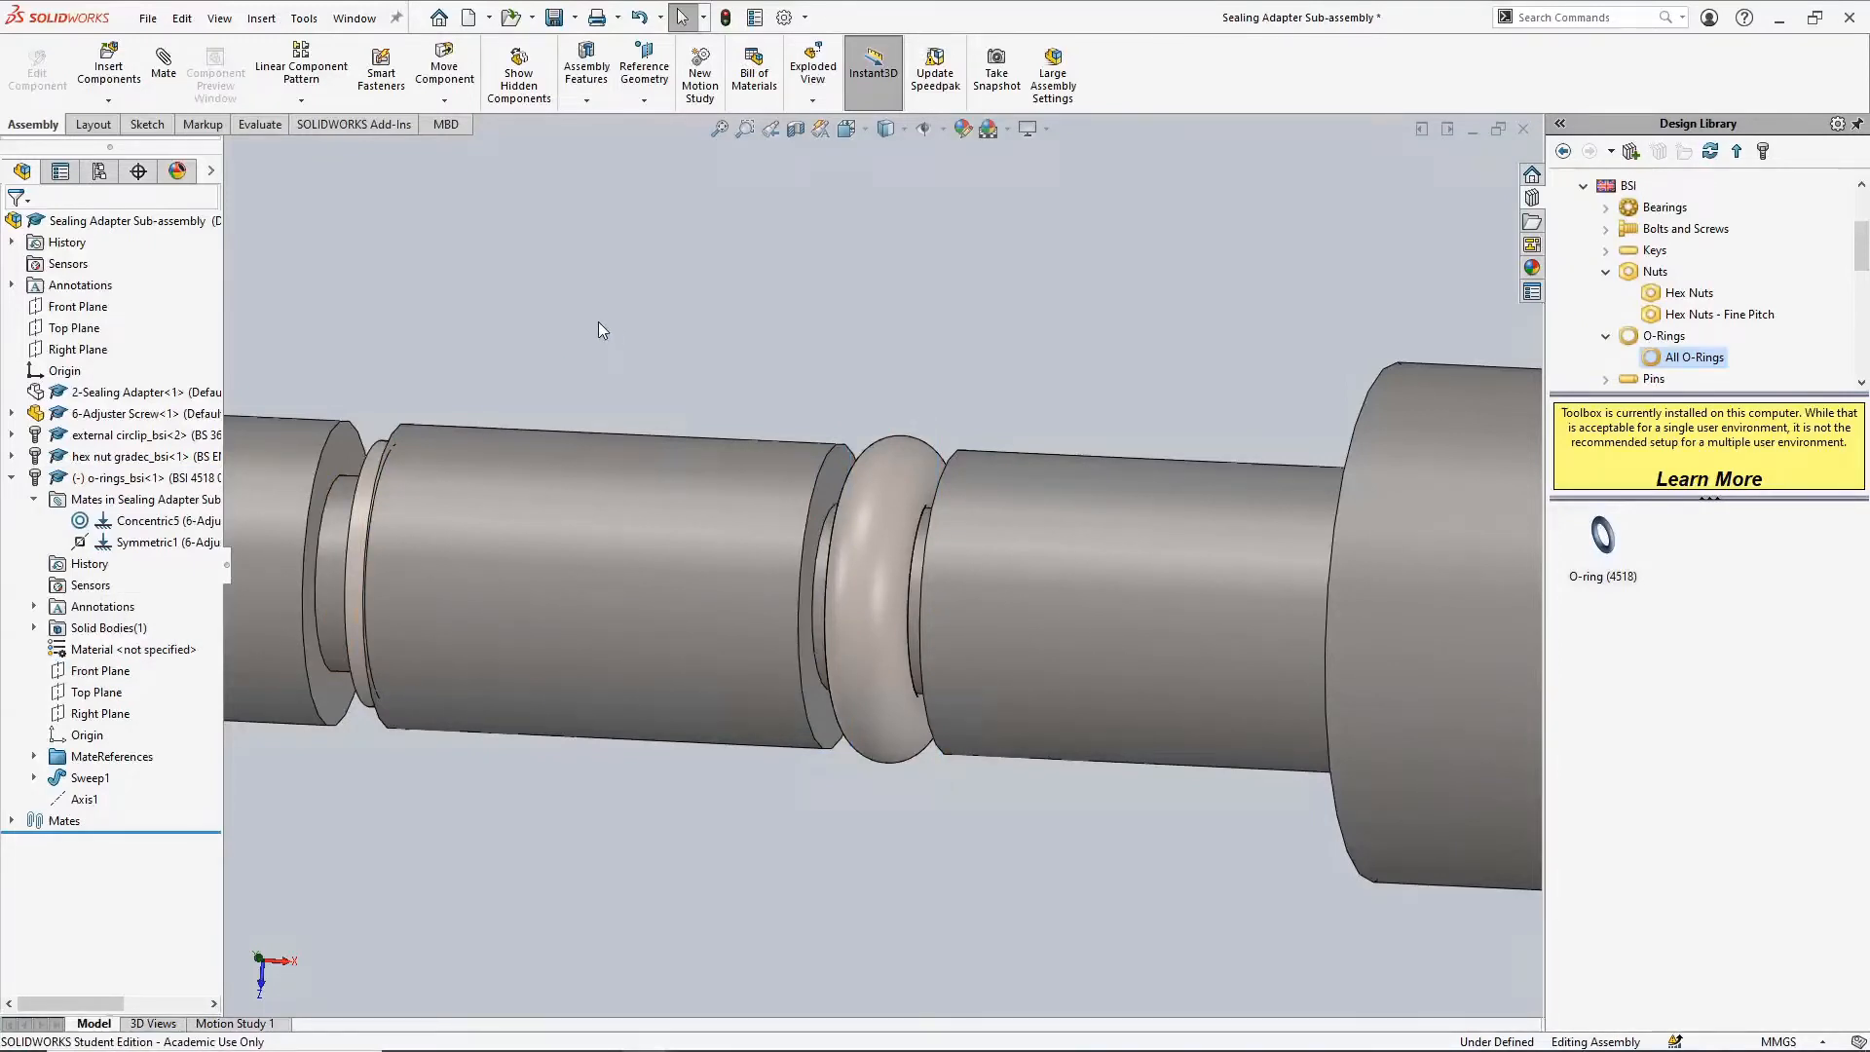
Look up the Lock Rotation option of the O-ring's concentric mate without applying it
right_click(151, 526)
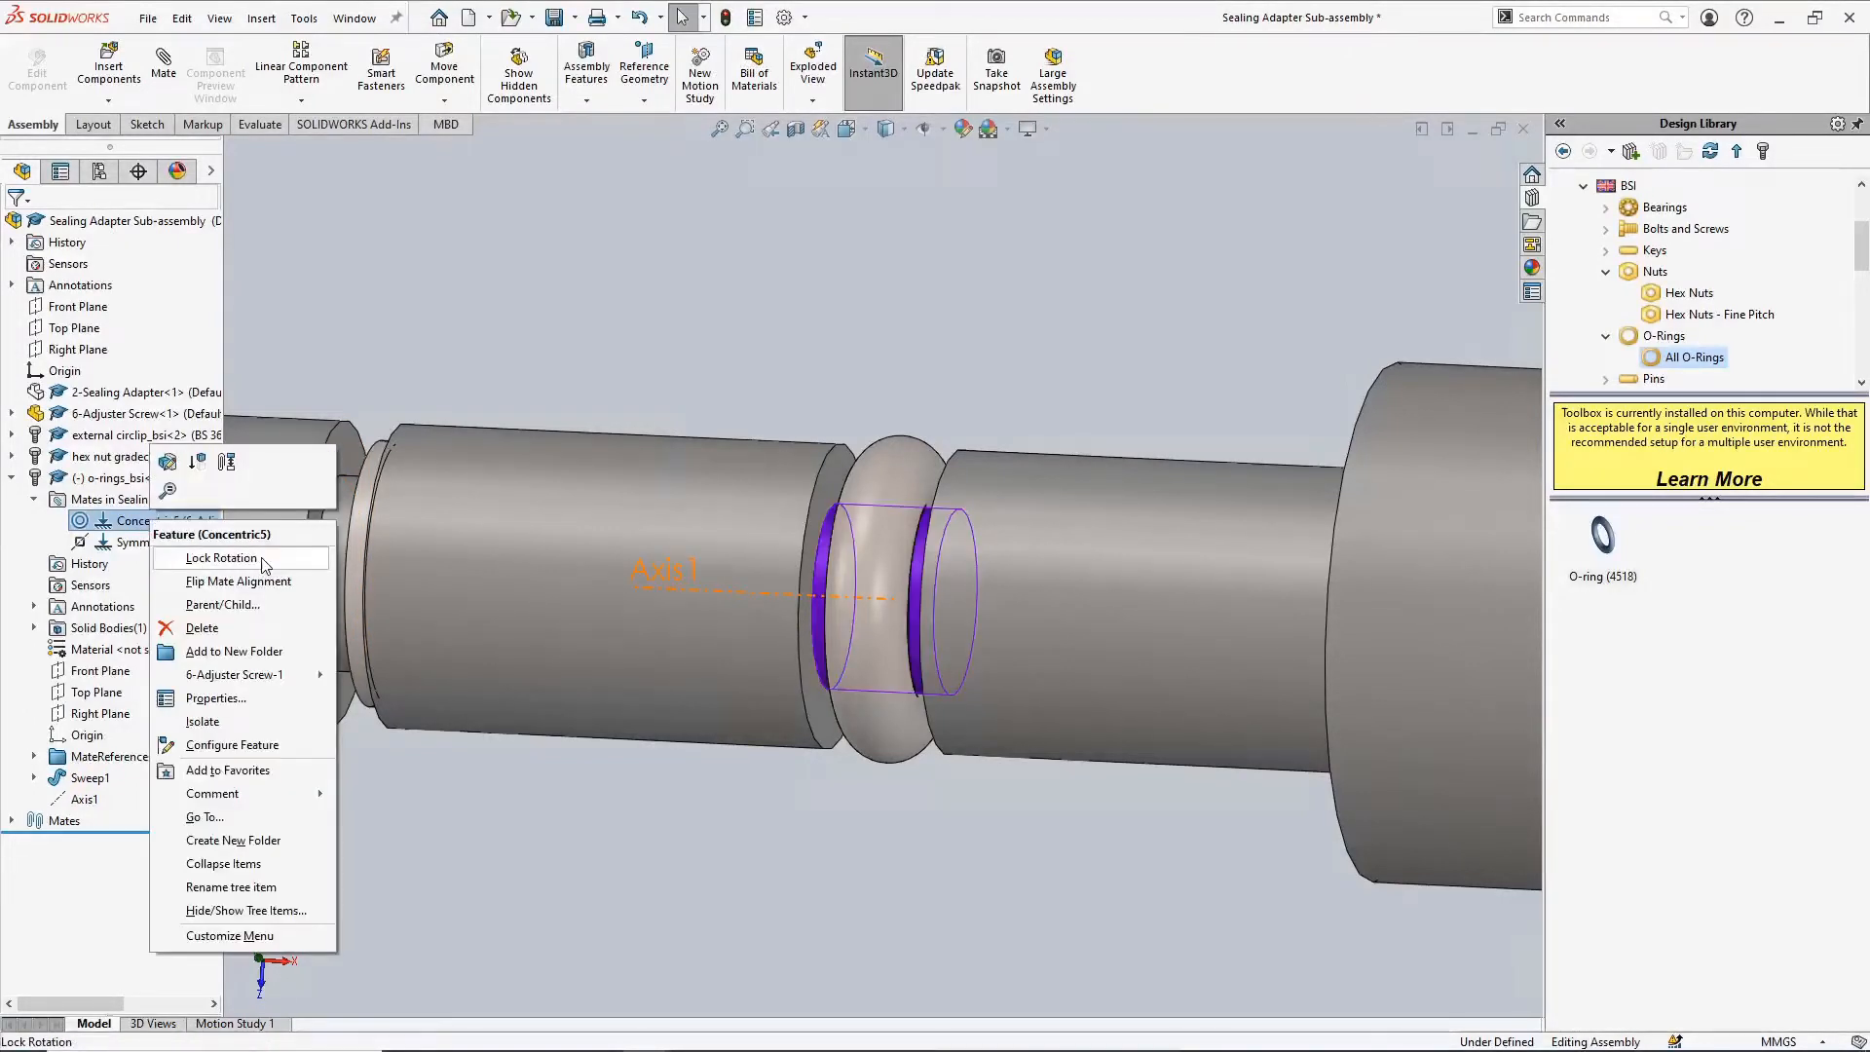
click(560, 376)
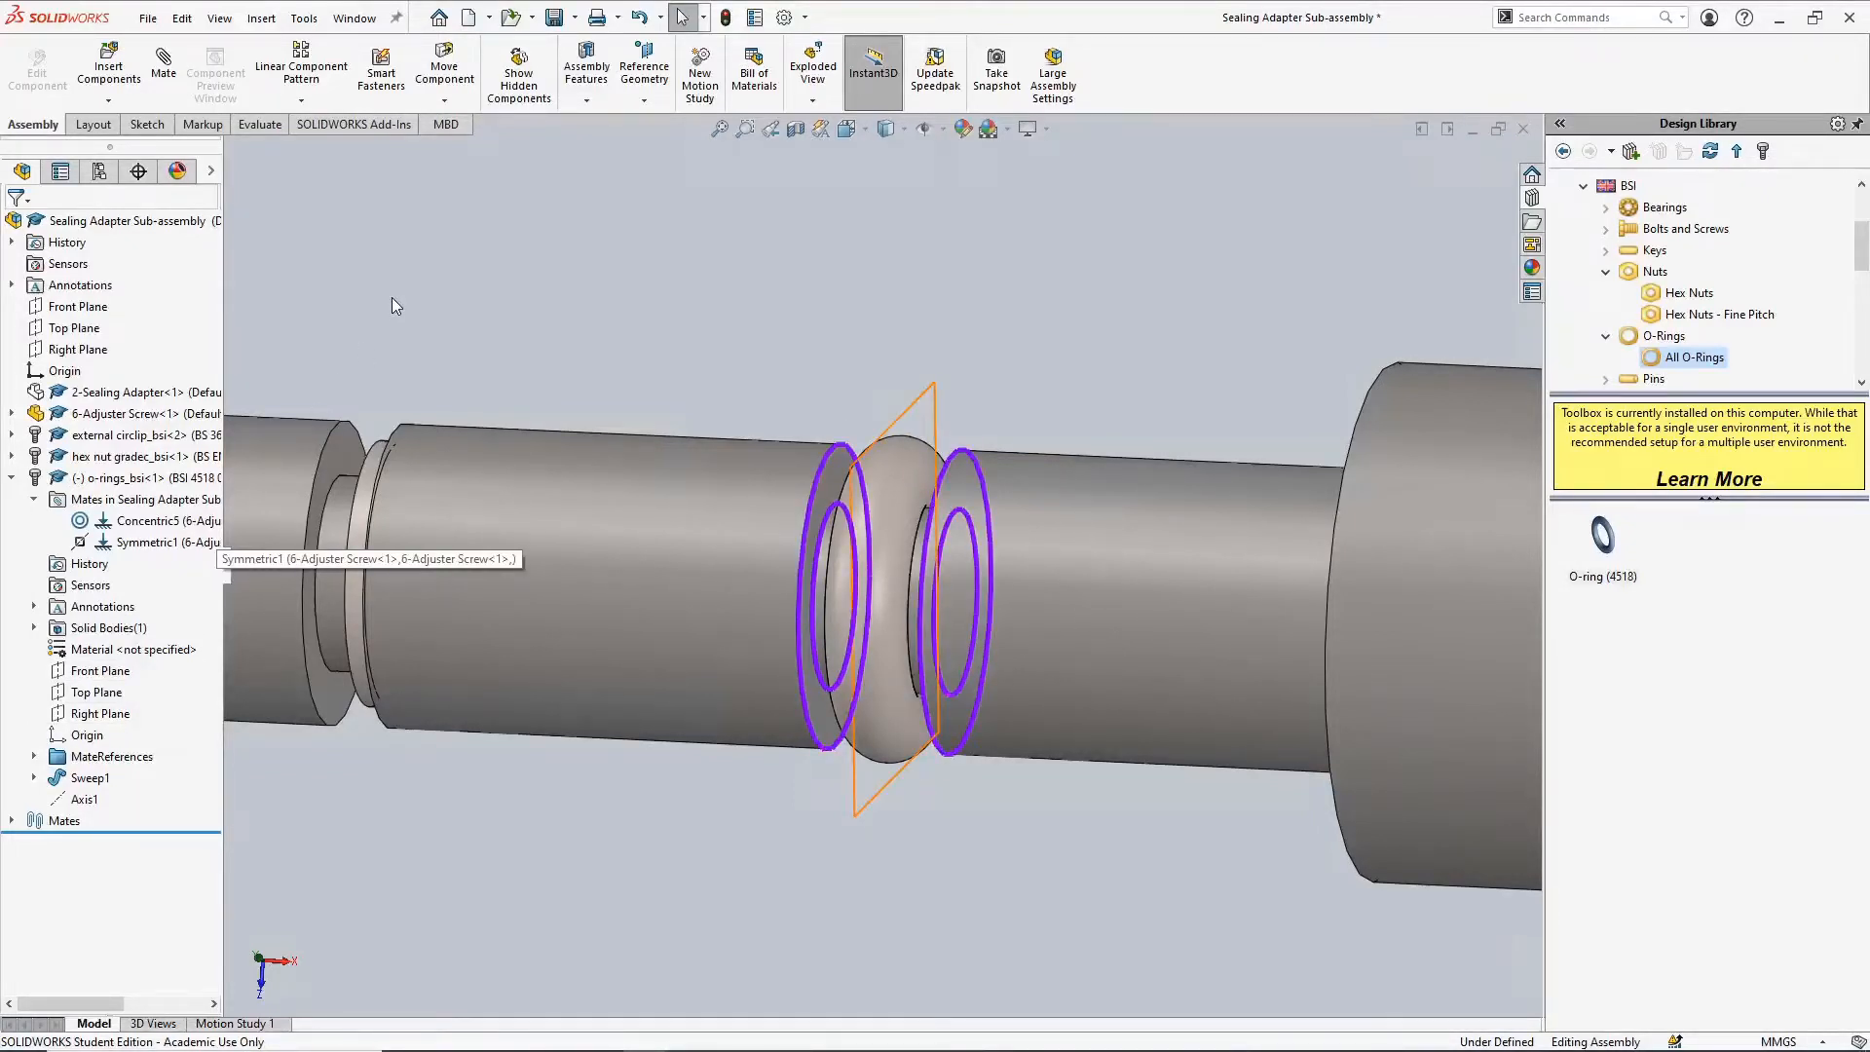
Add a coincident mate between the O-ring's Front Plane and the assembly's Front Plane to lock the O-ring's rotation
click(164, 69)
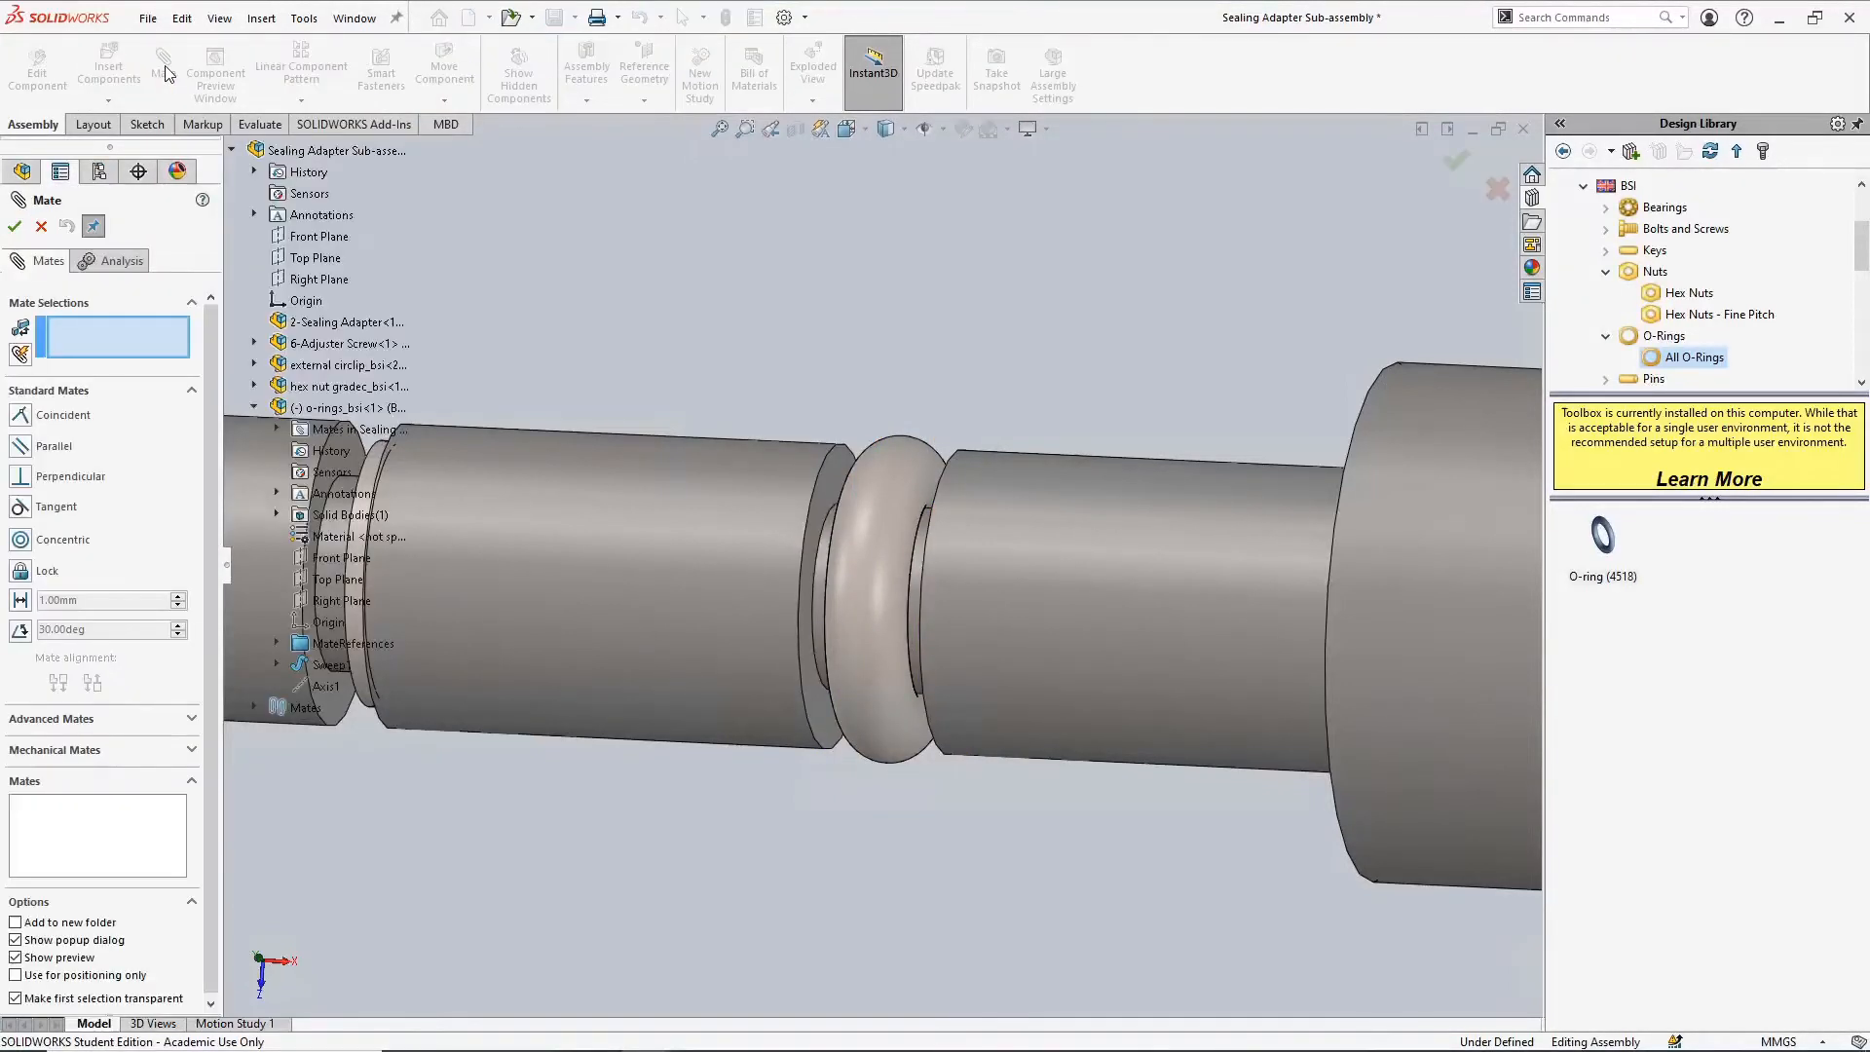
click(338, 563)
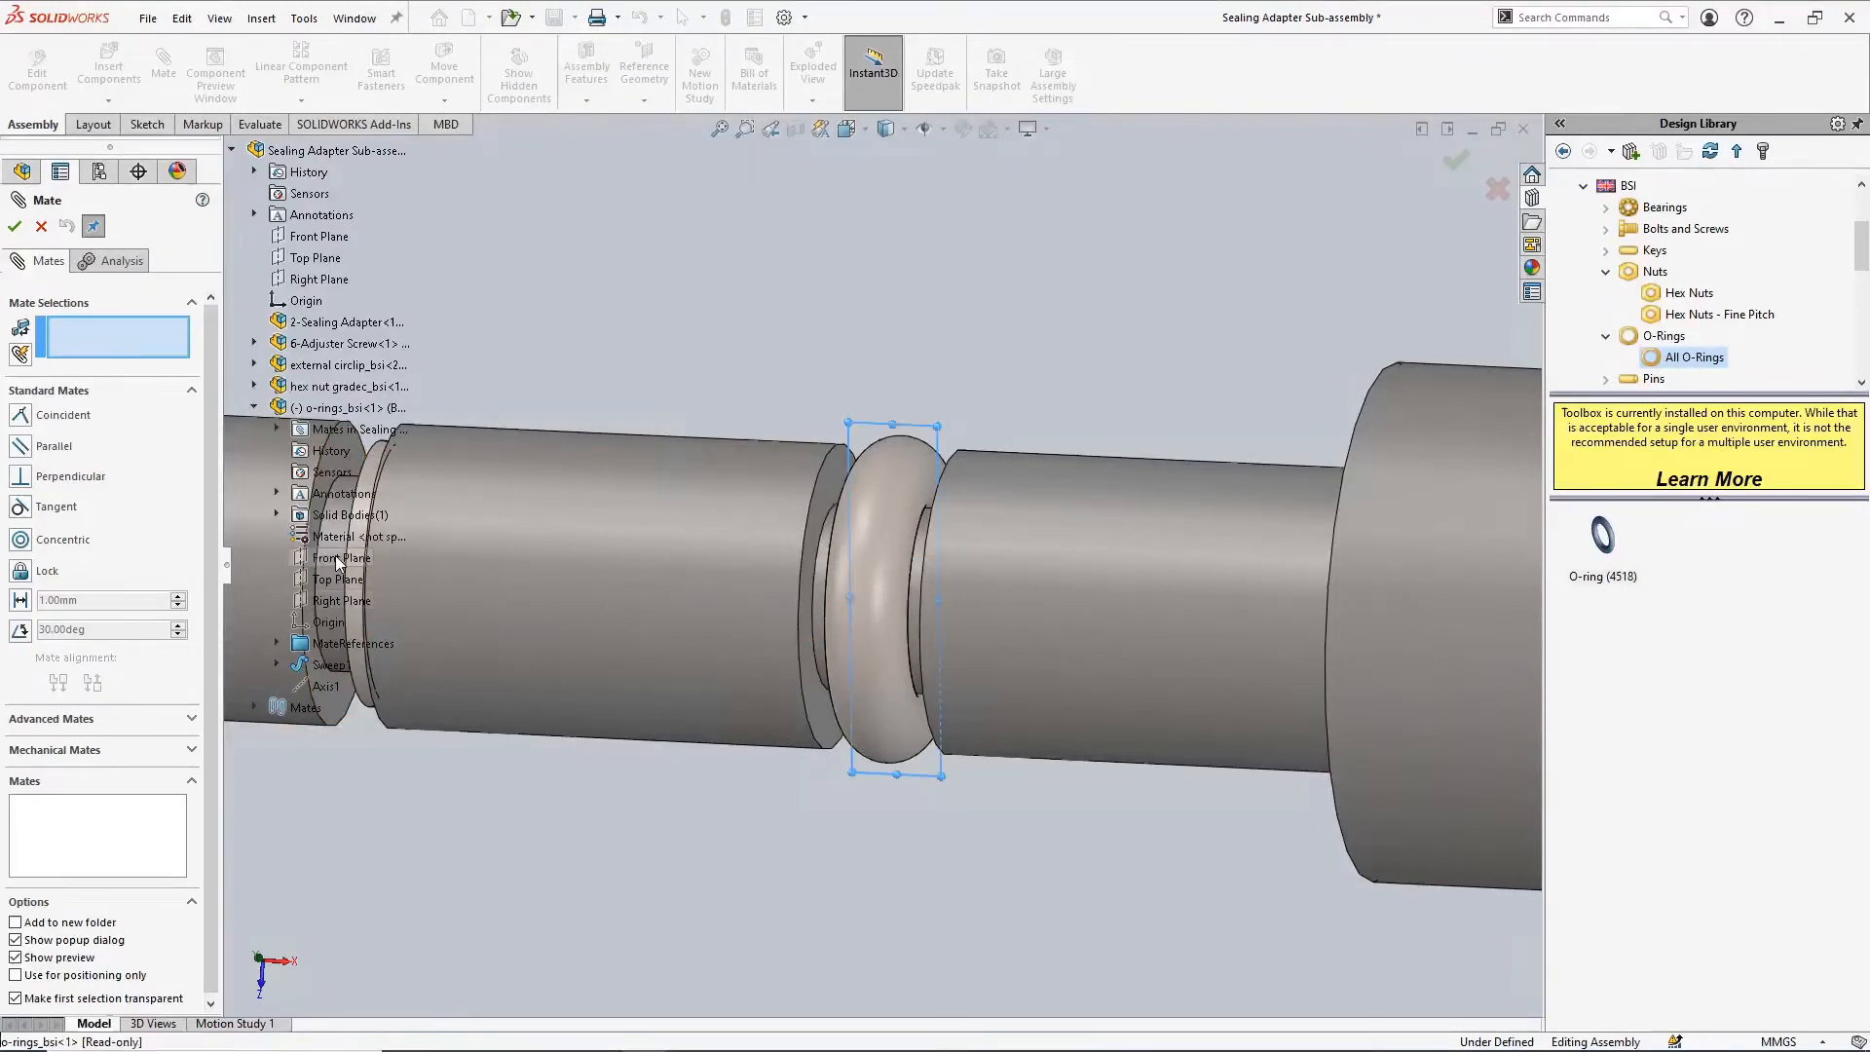
click(316, 244)
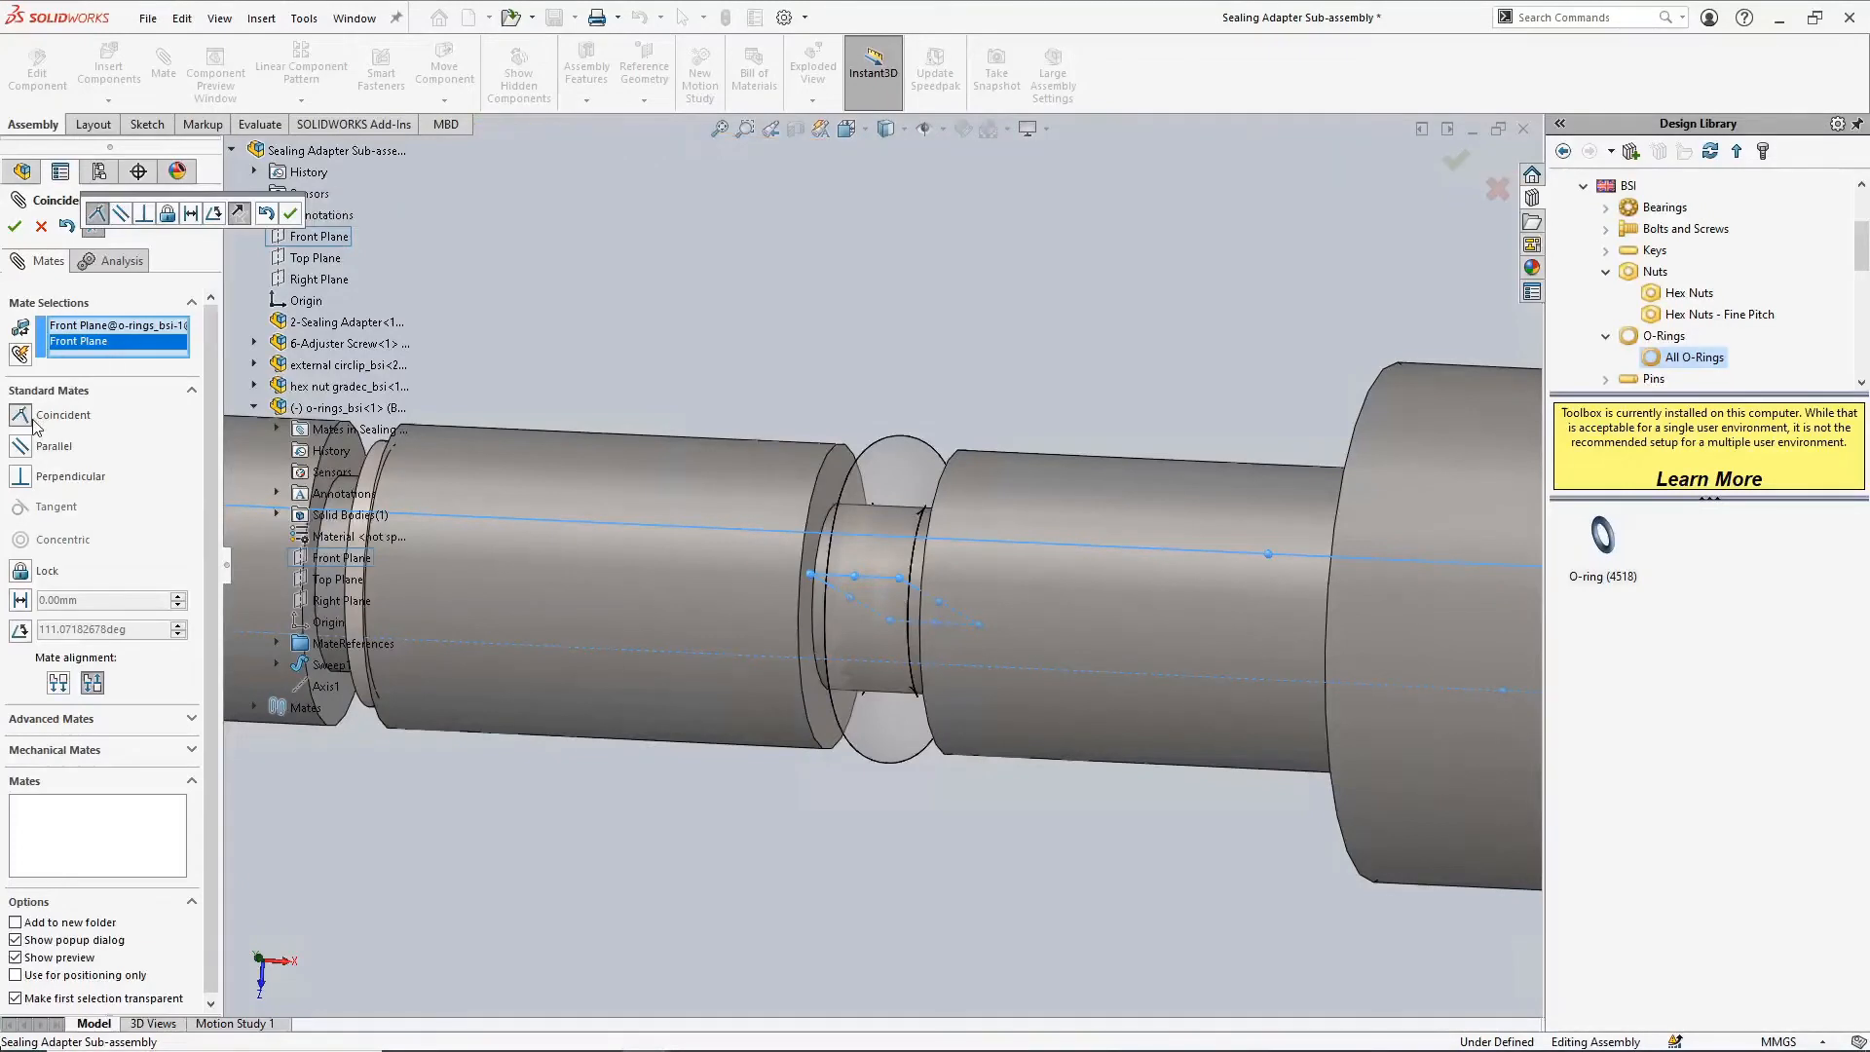
click(16, 227)
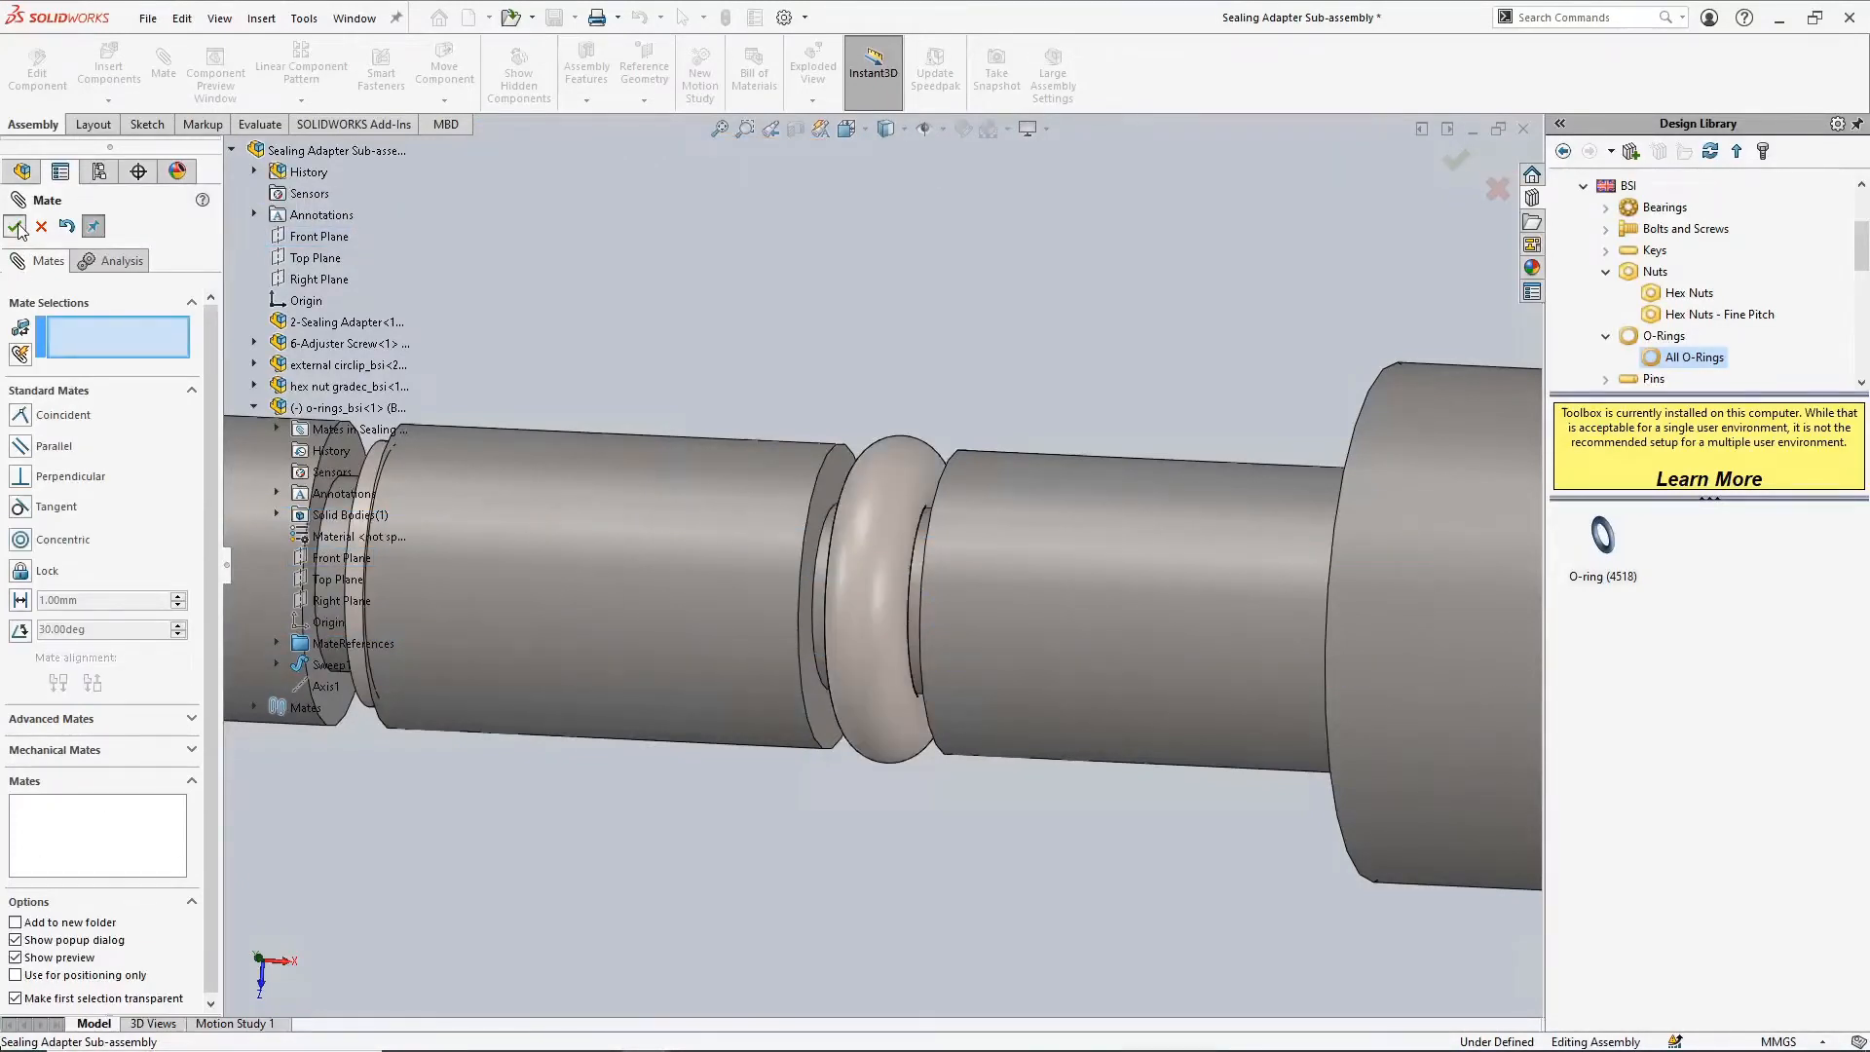
click(15, 227)
click(13, 478)
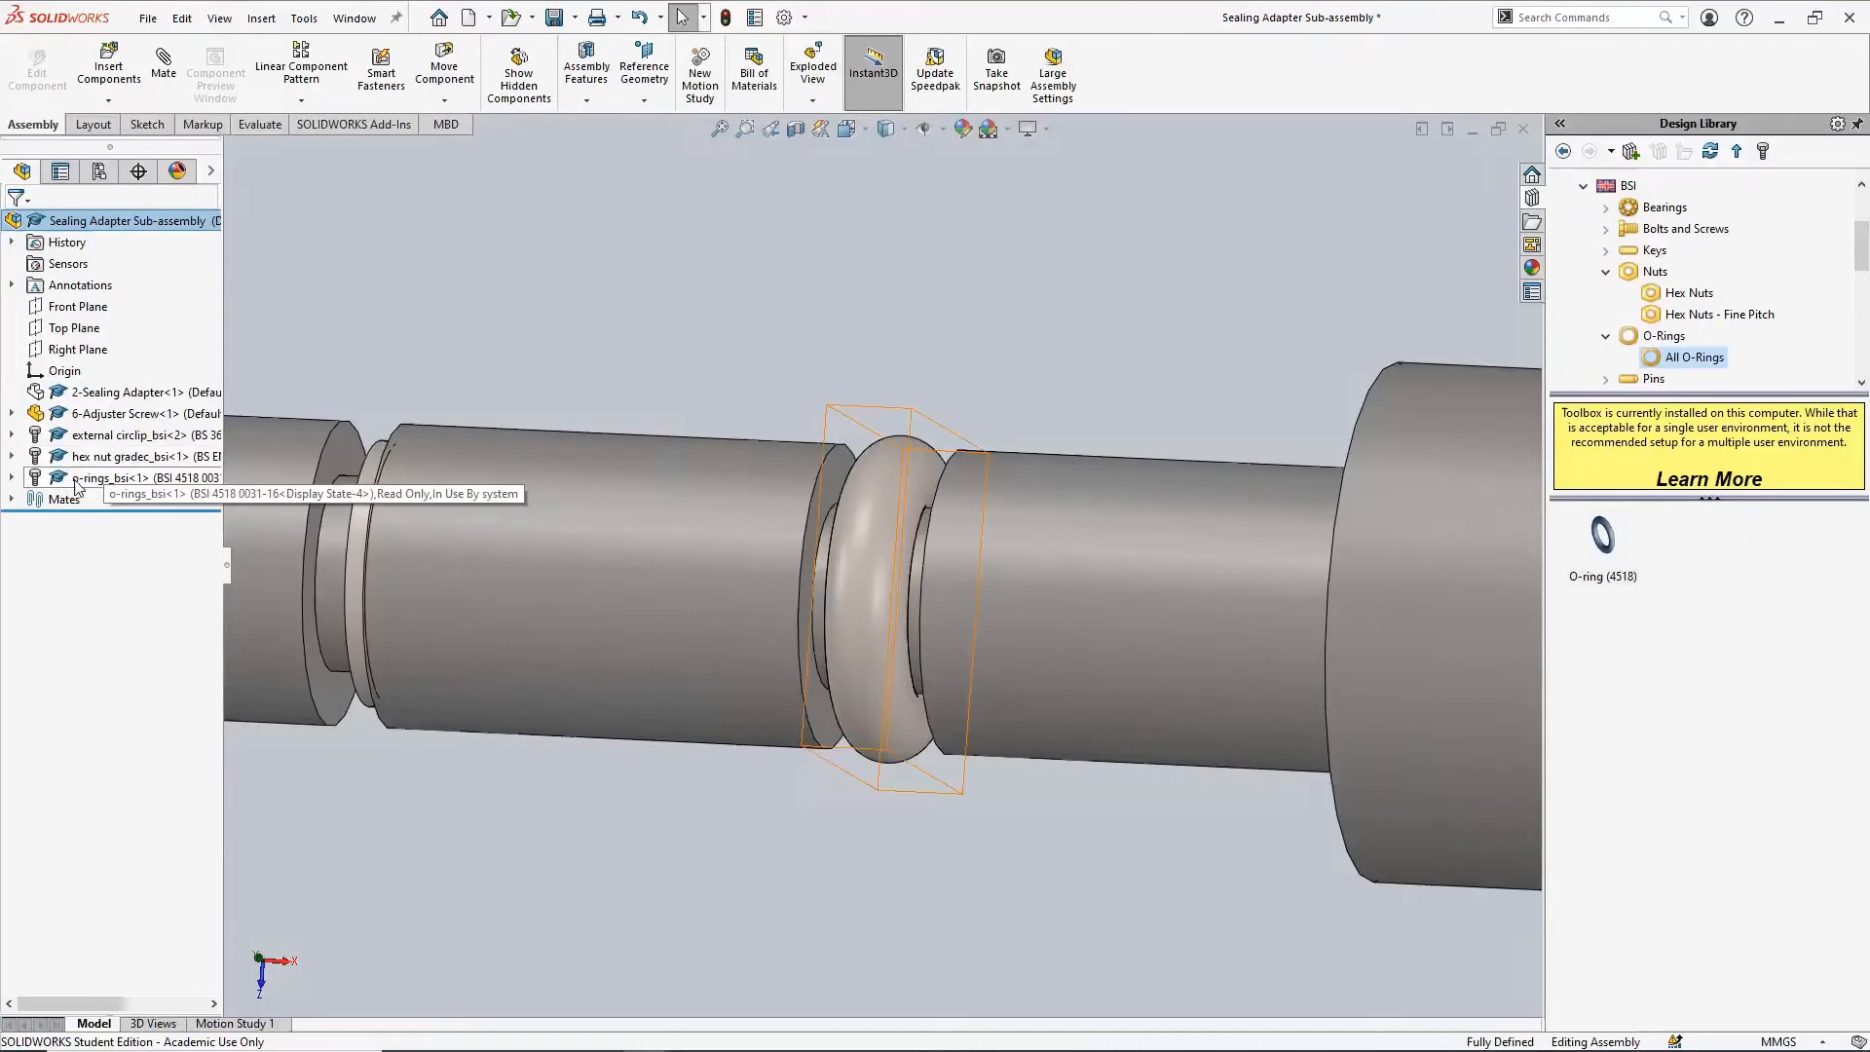
Show the hidden 2-Sealing Adapter component again in the sub-assembly
right_click(111, 395)
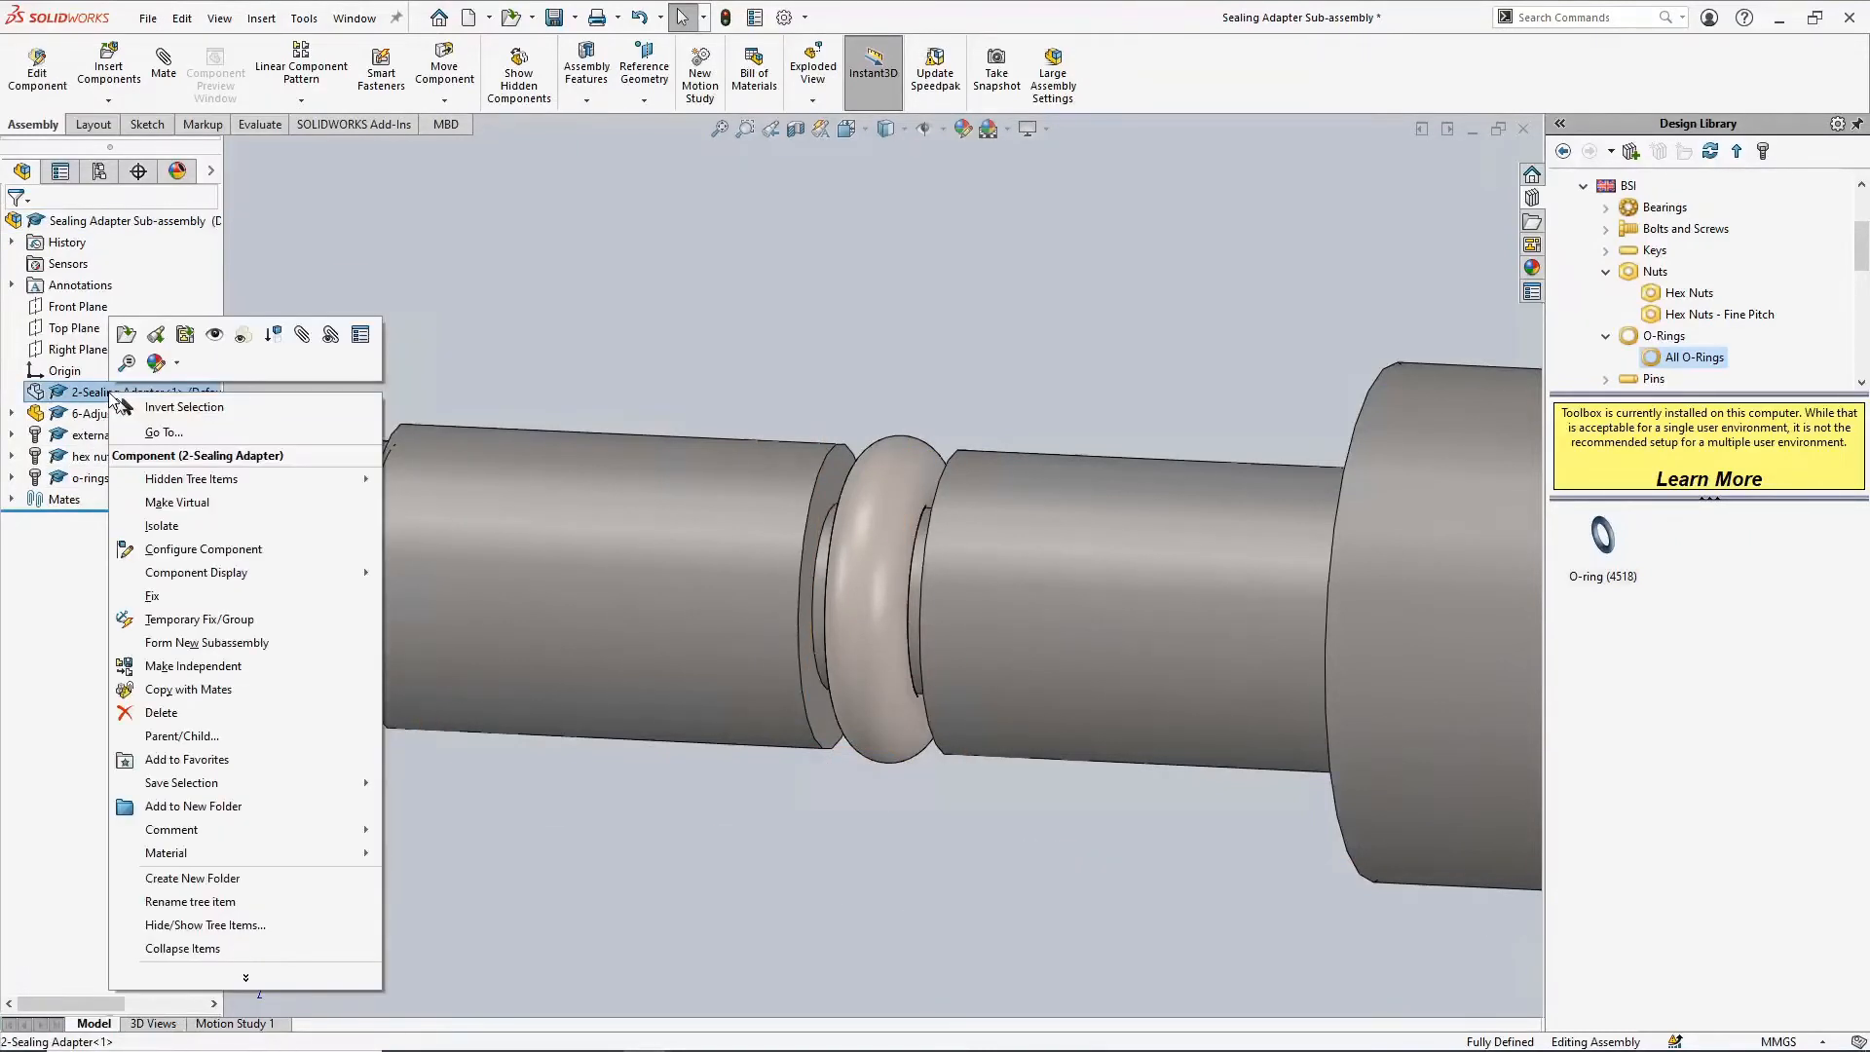
click(219, 337)
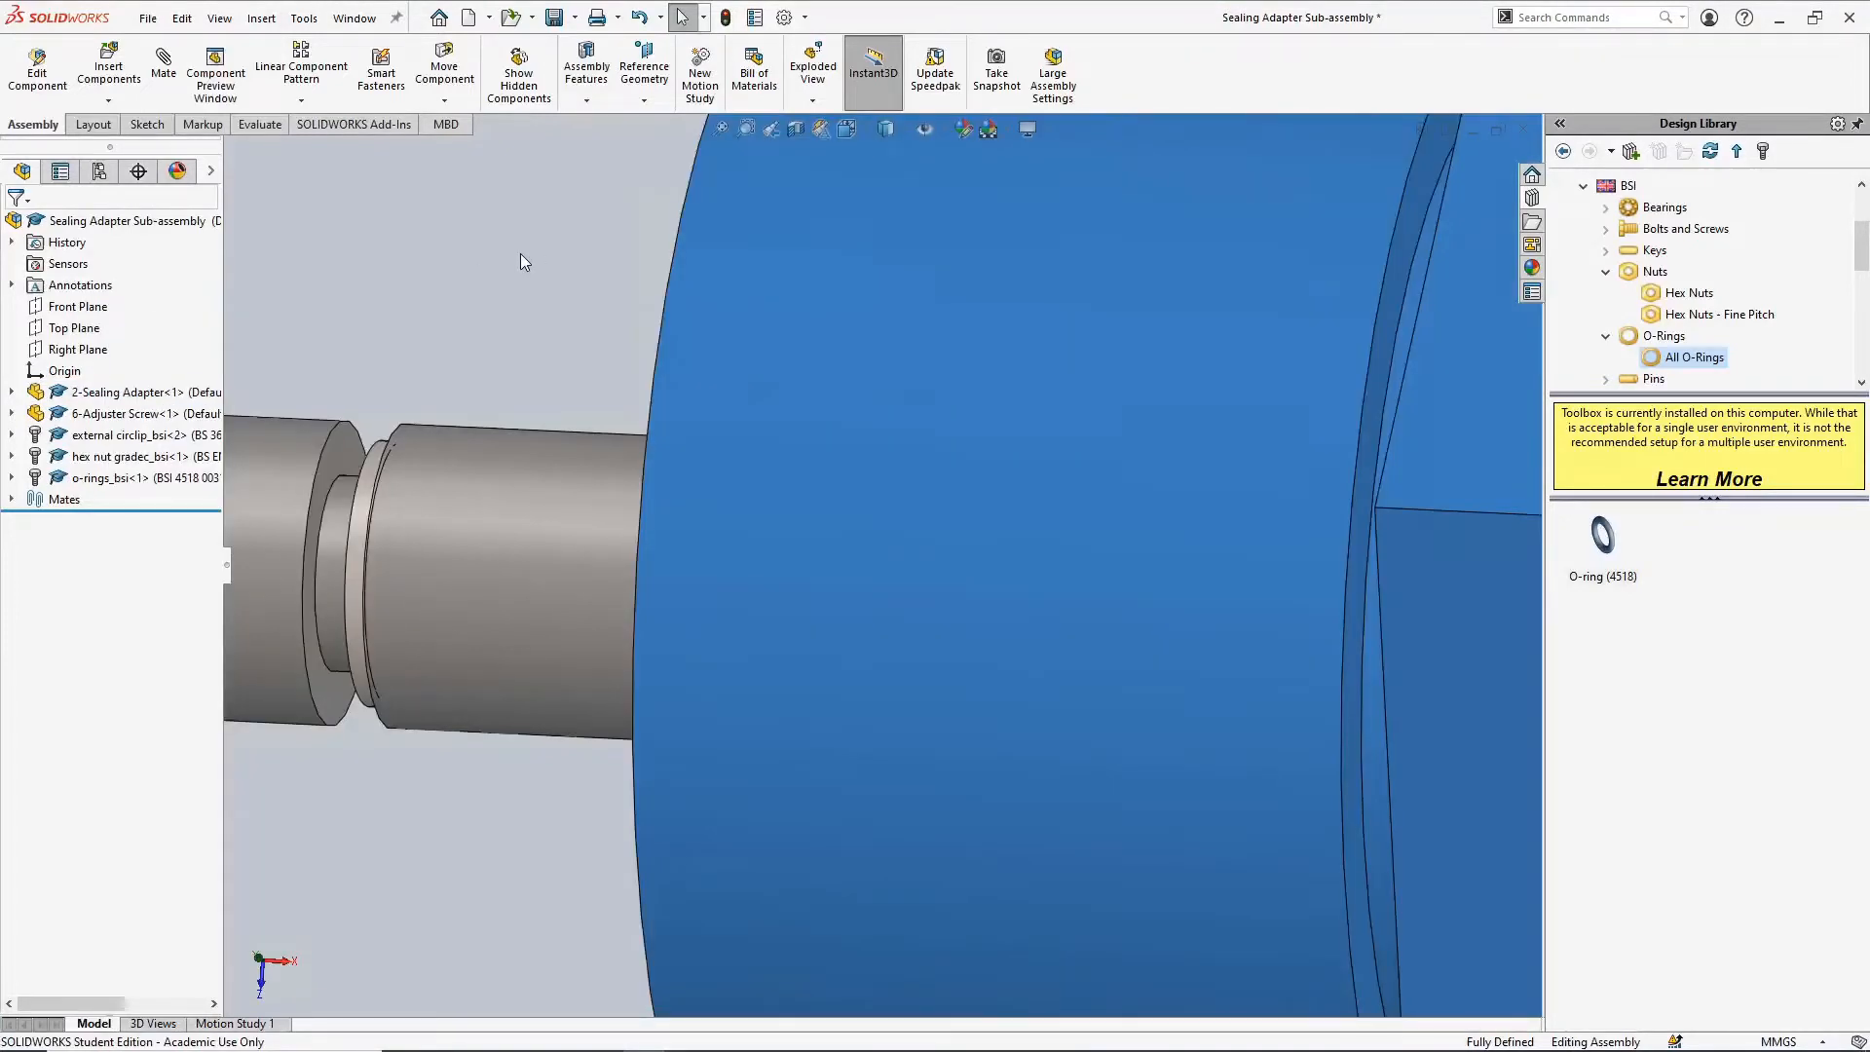
key(f)
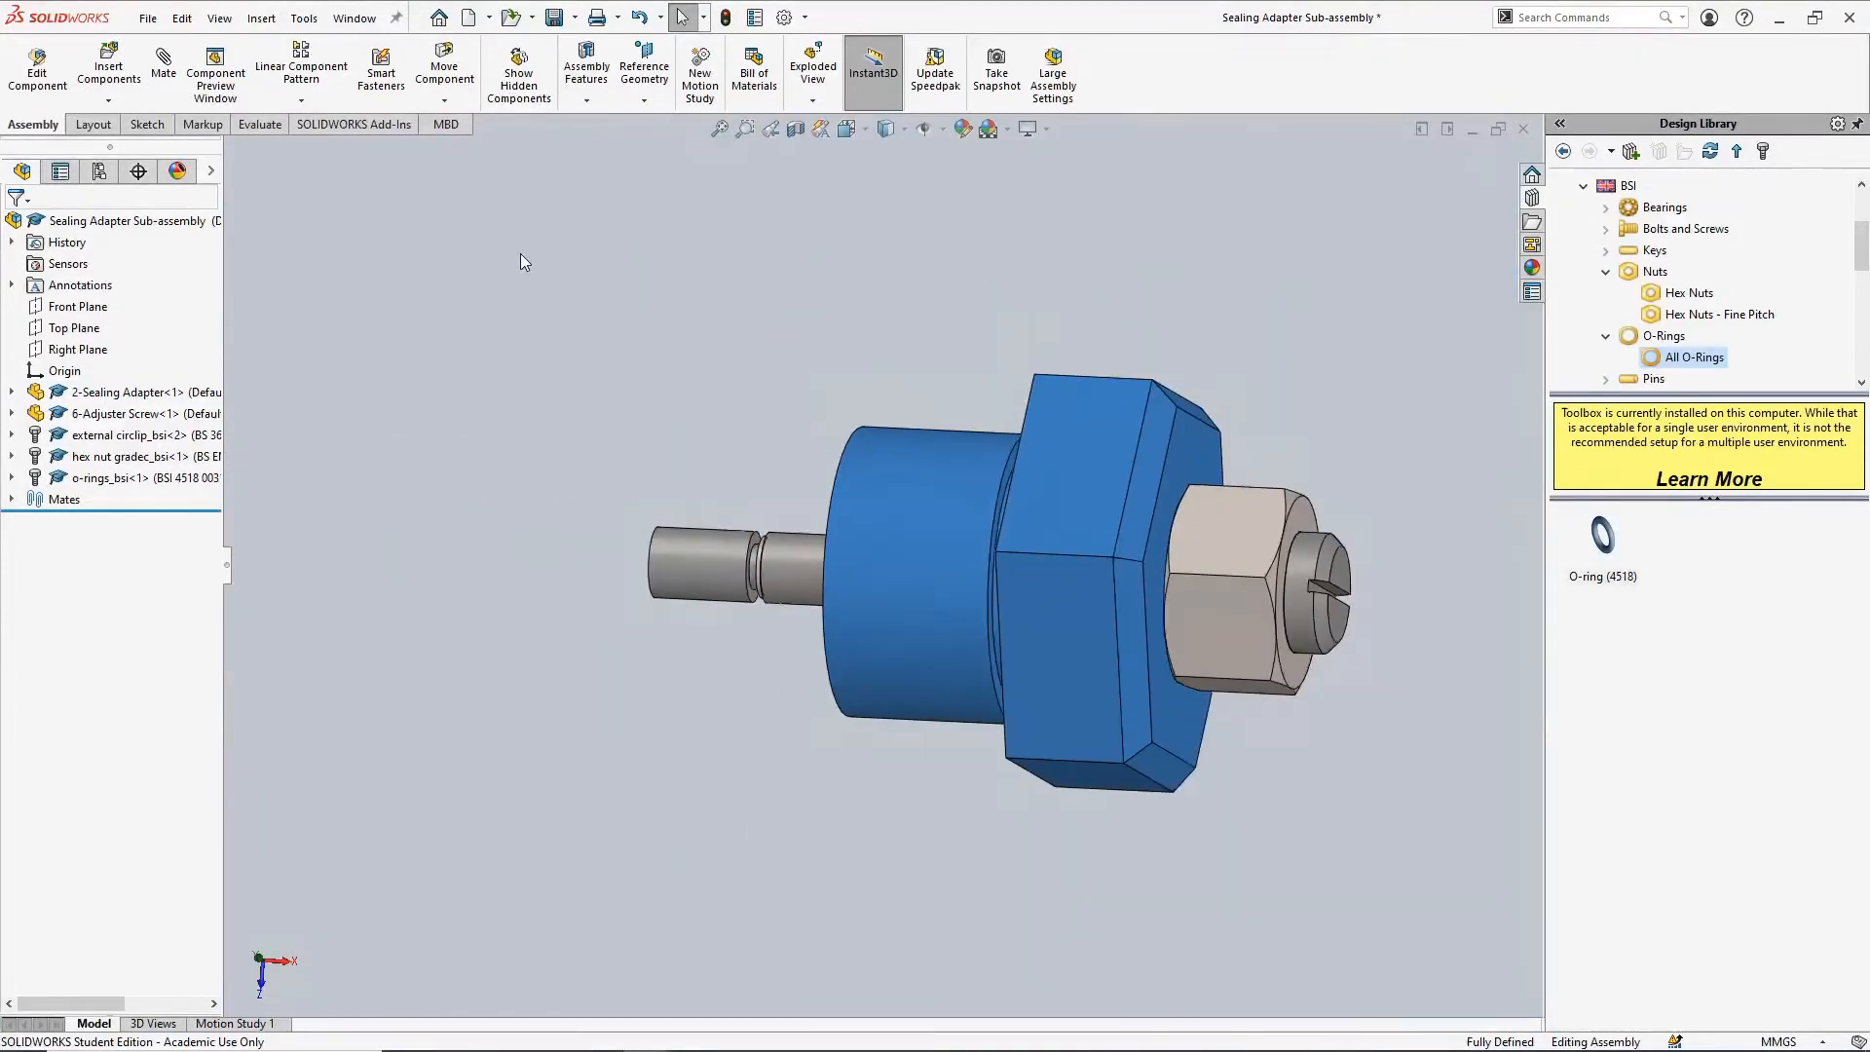
click(524, 261)
middle_drag(747, 310, 686, 333)
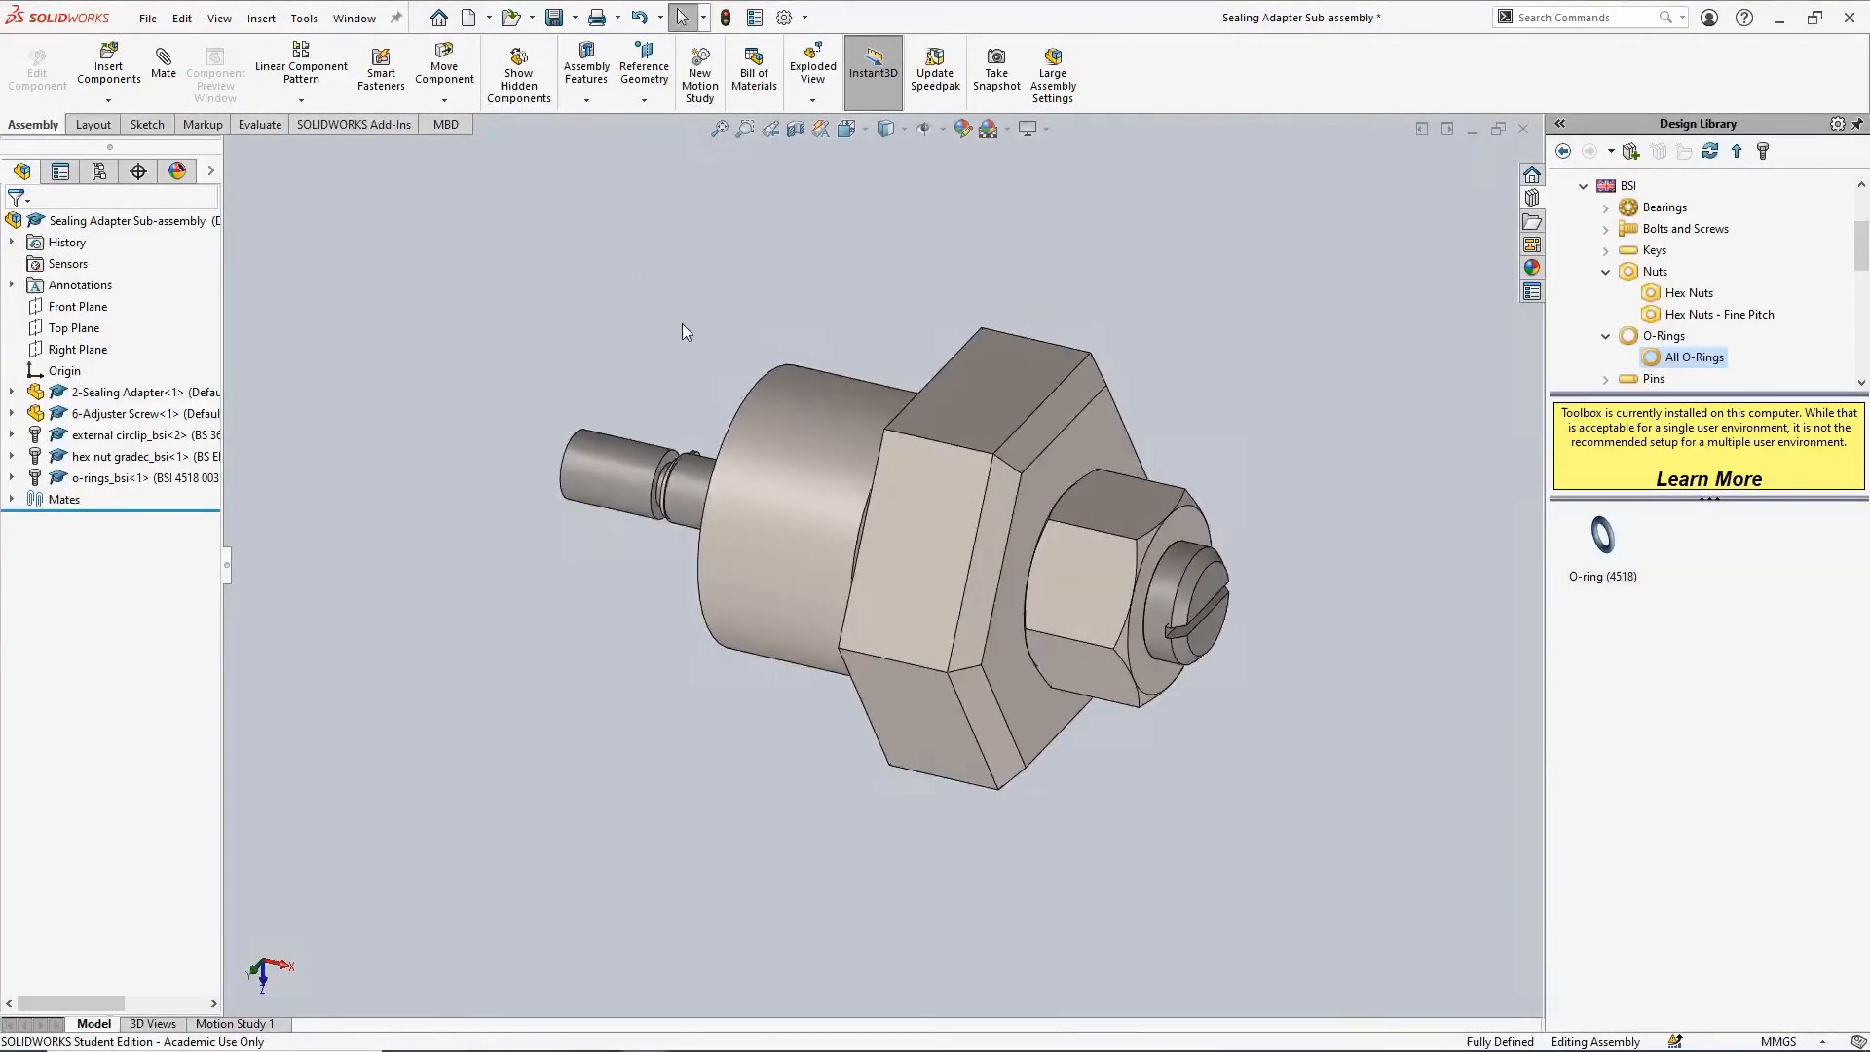
Section the sub-assembly along the Front Plane and examine how the O-ring fits between its groove and the adapter bore
click(797, 136)
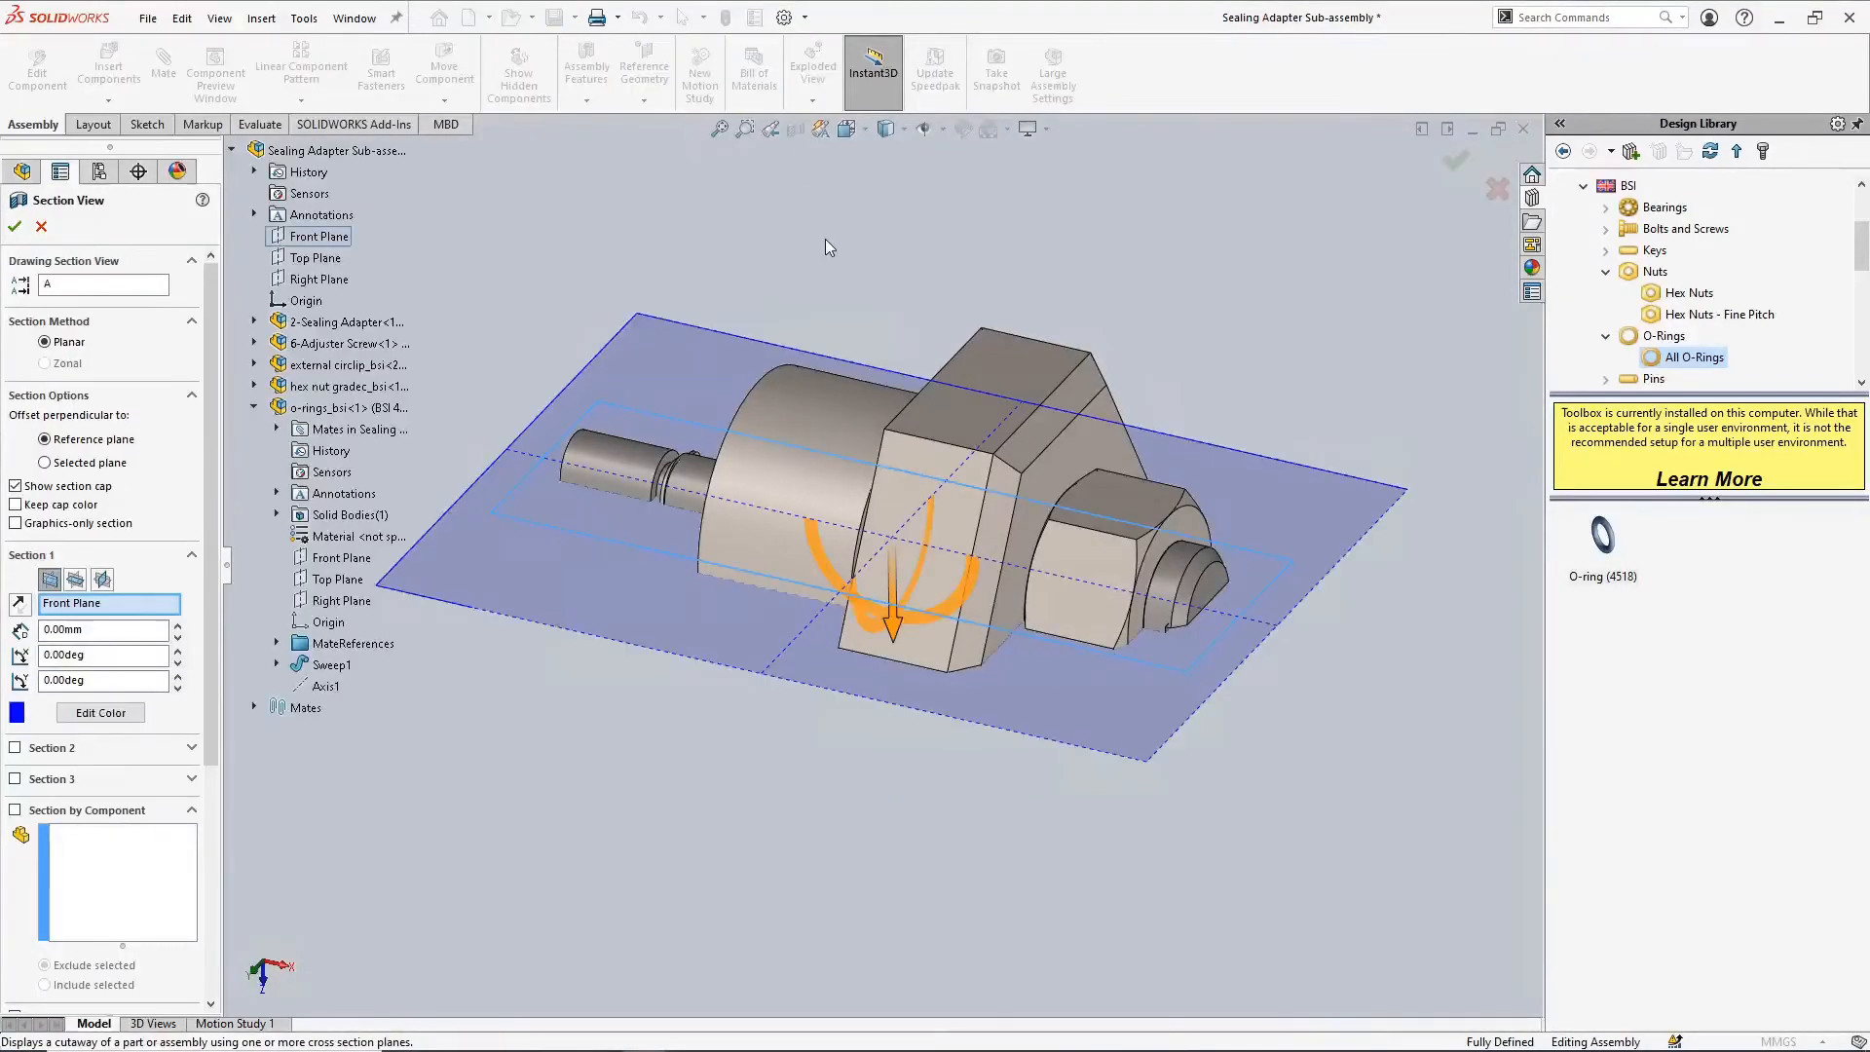
middle_drag(826, 238, 714, 537)
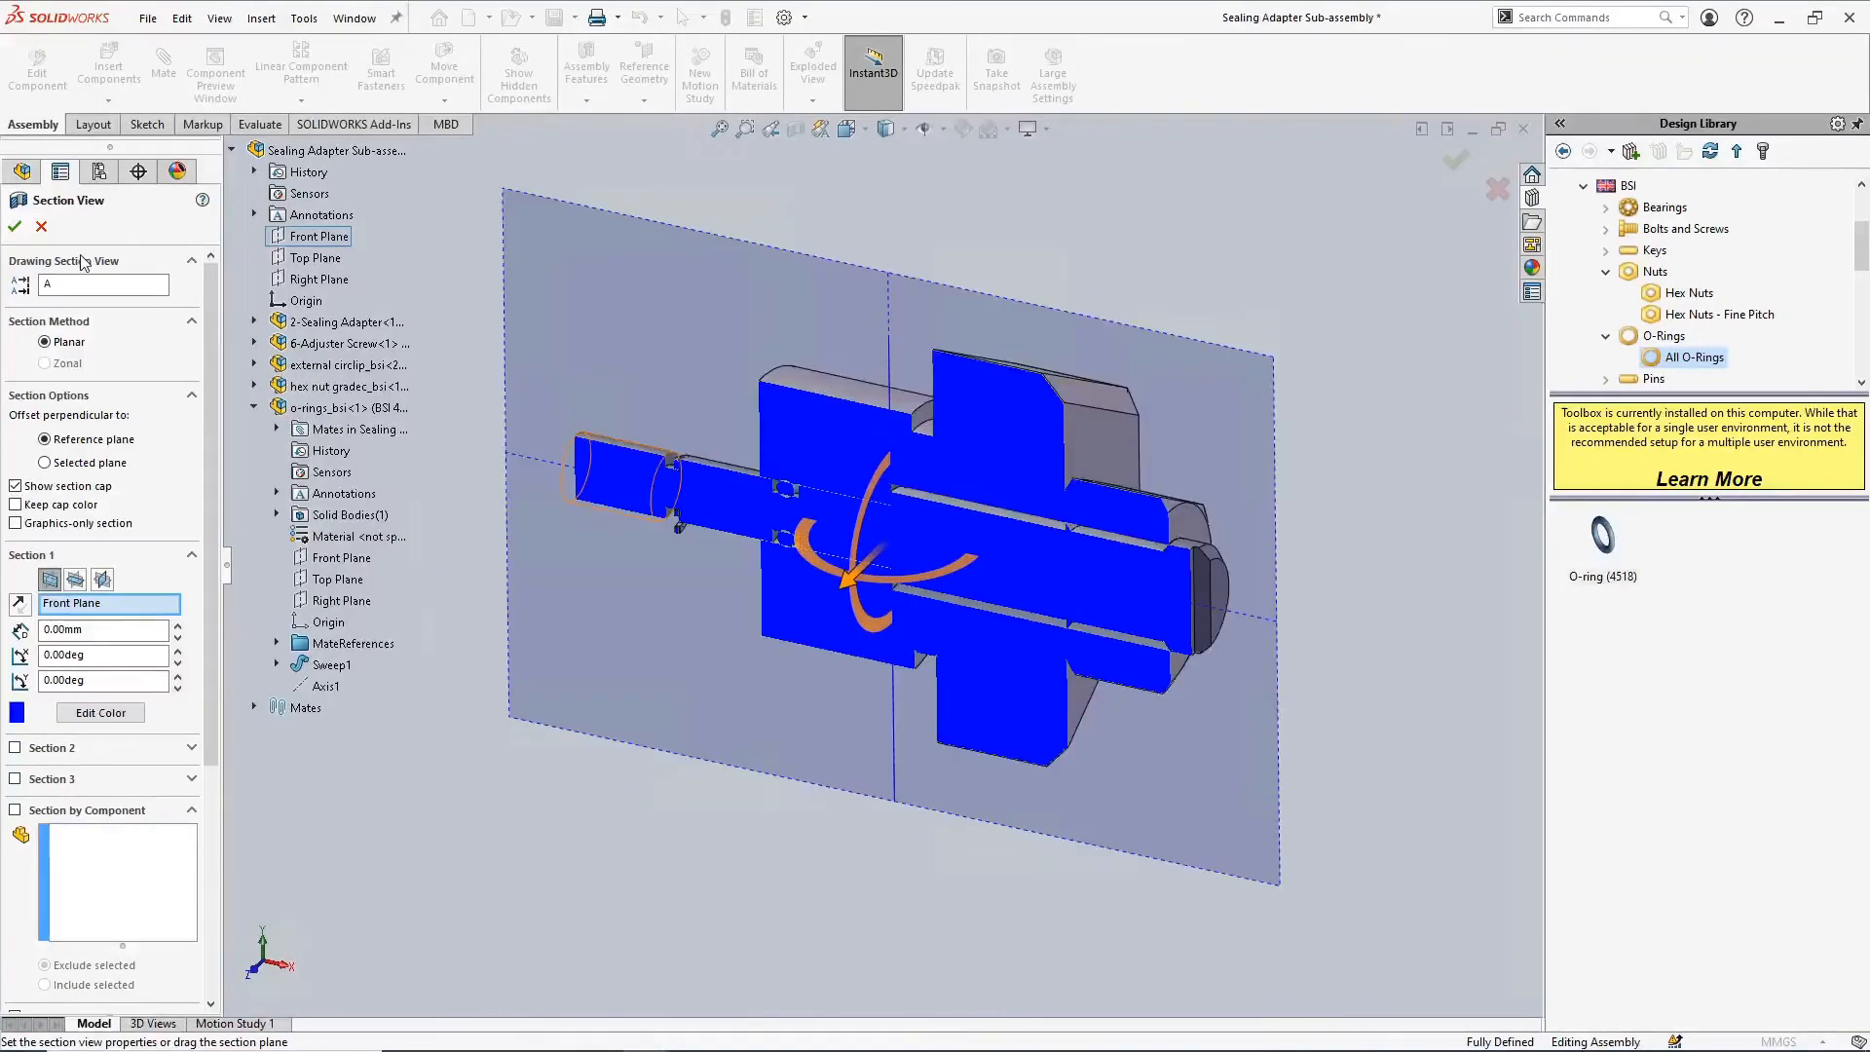
click(15, 226)
scroll(801, 477, down, 6)
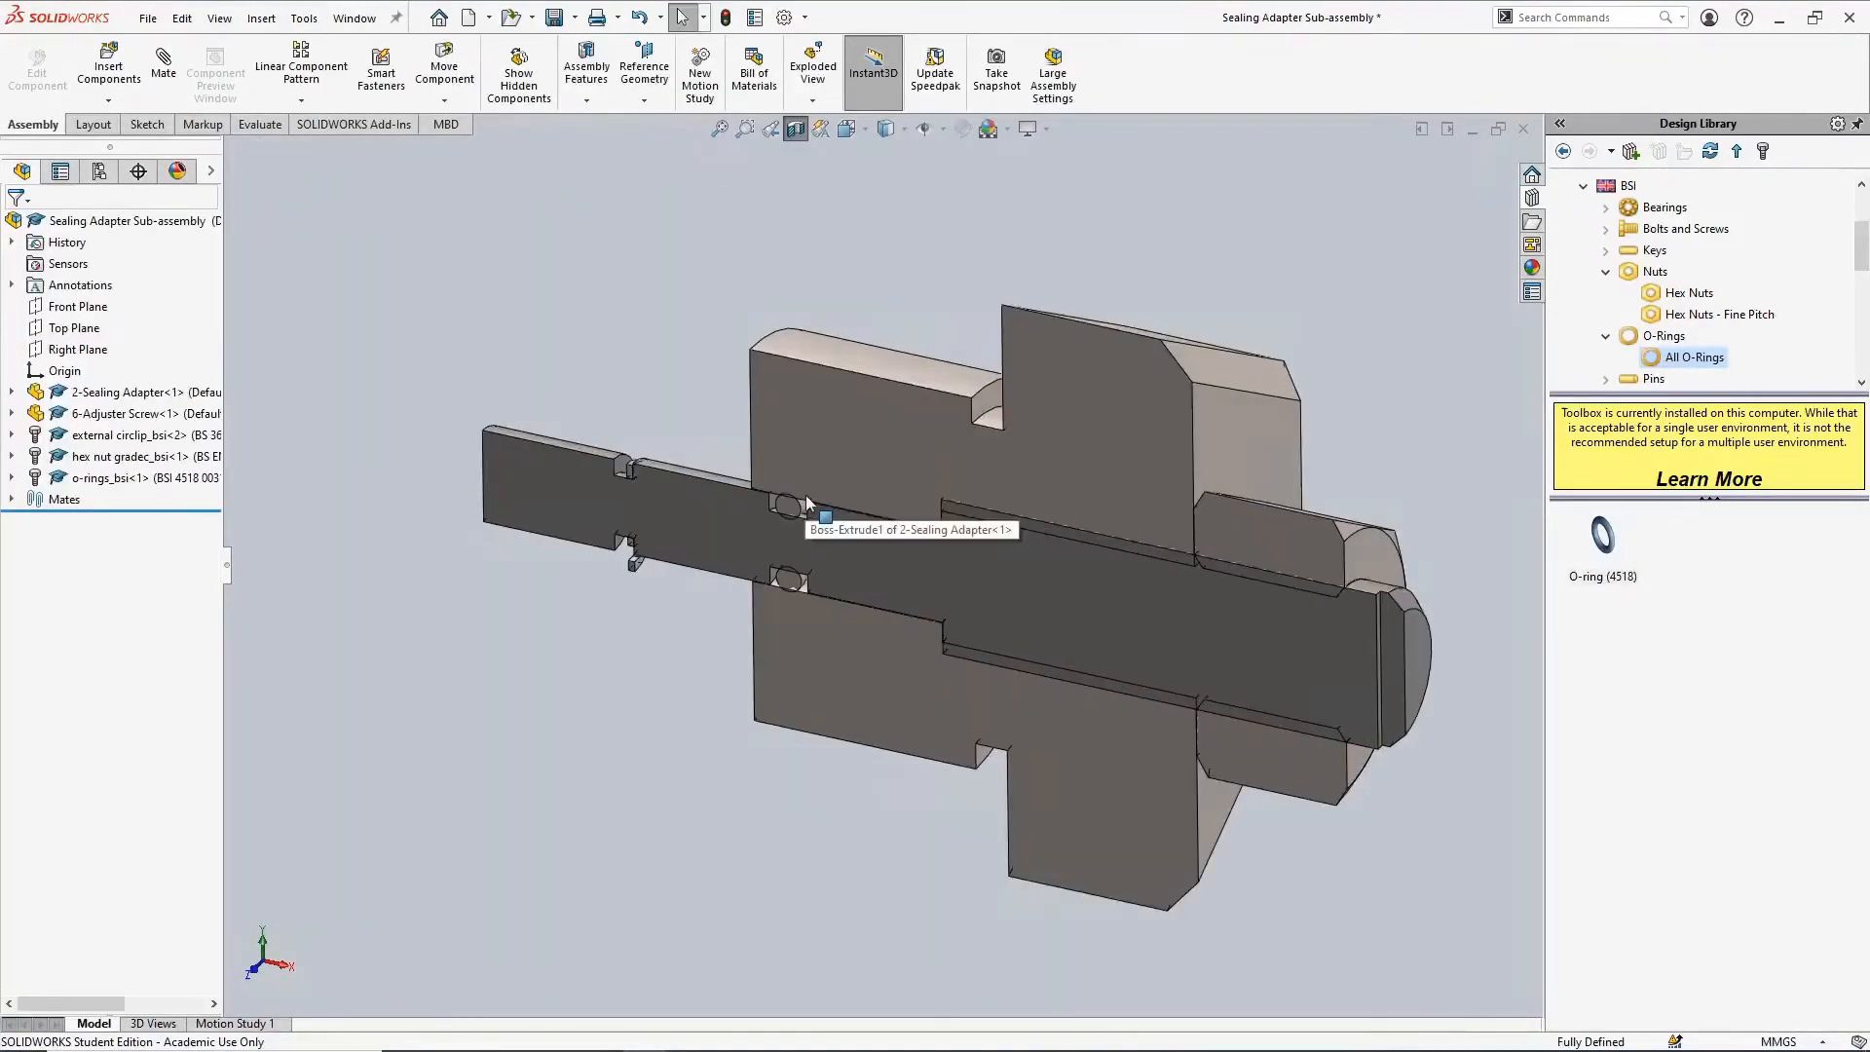
scroll(791, 534, down, 5)
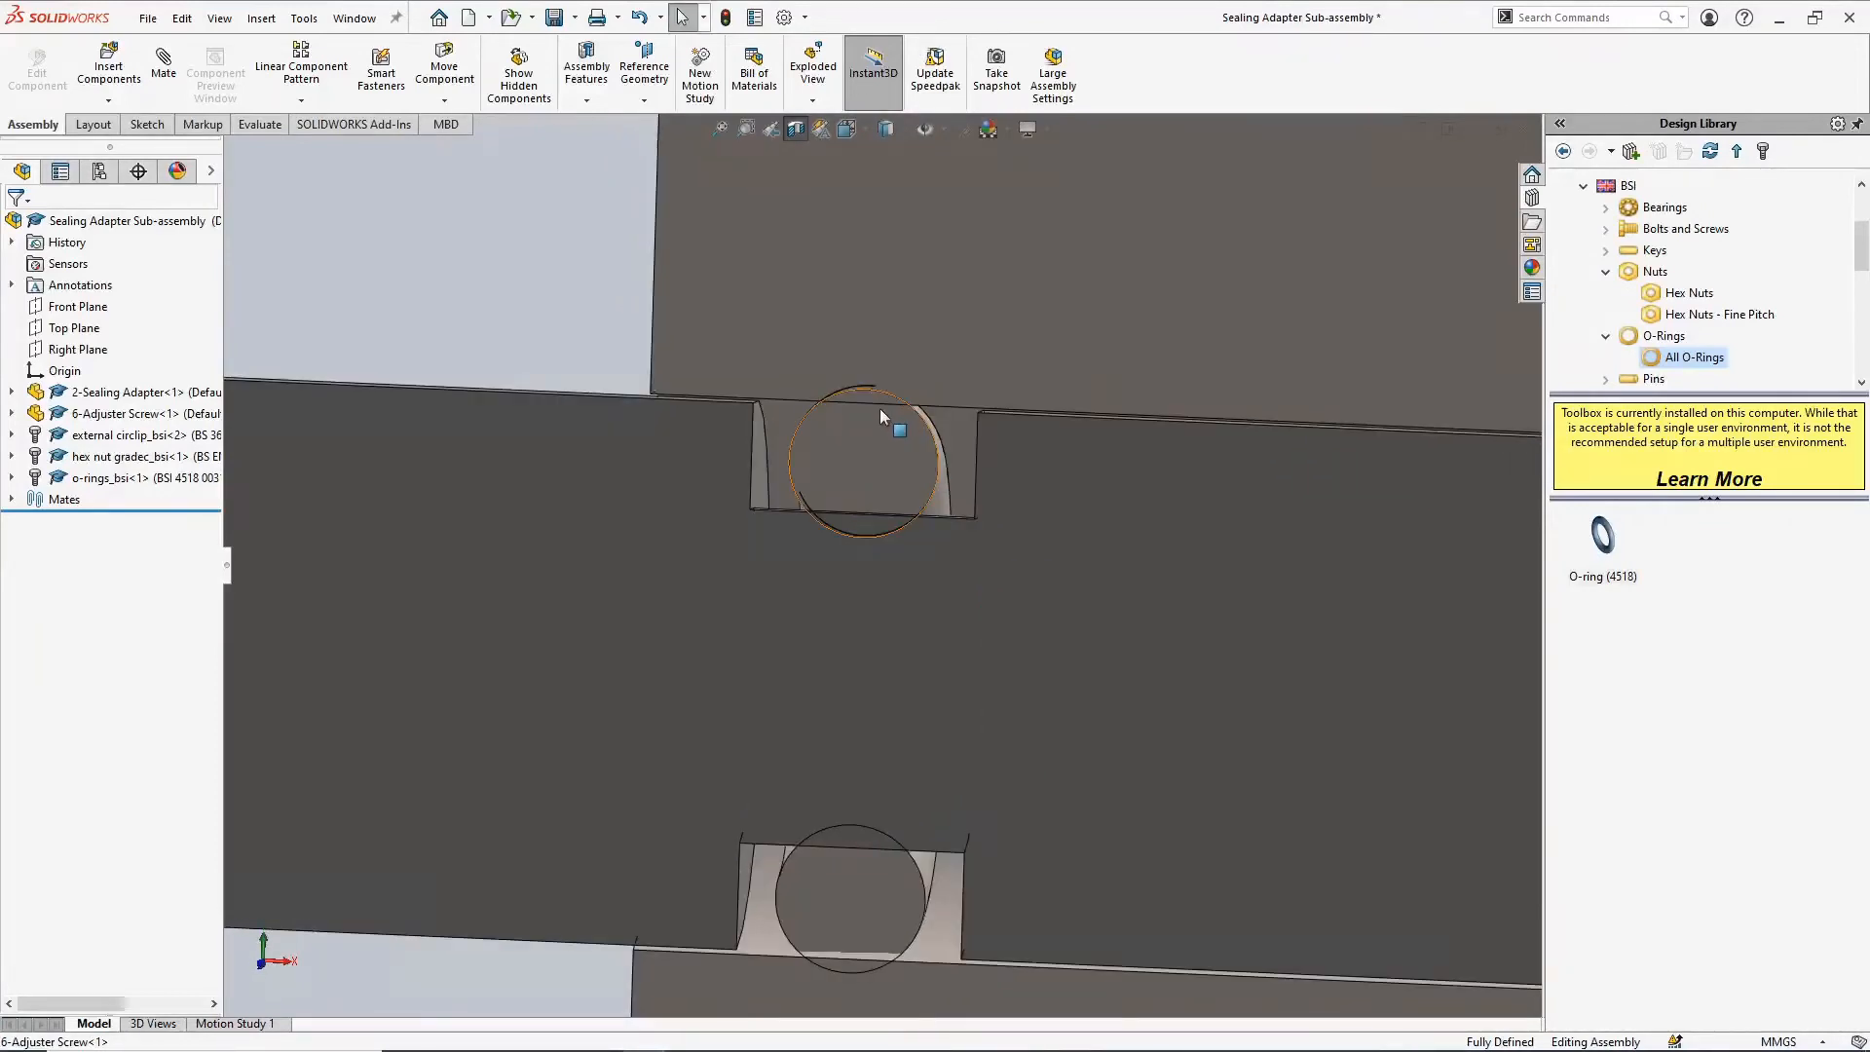
scroll(880, 411, down, 2)
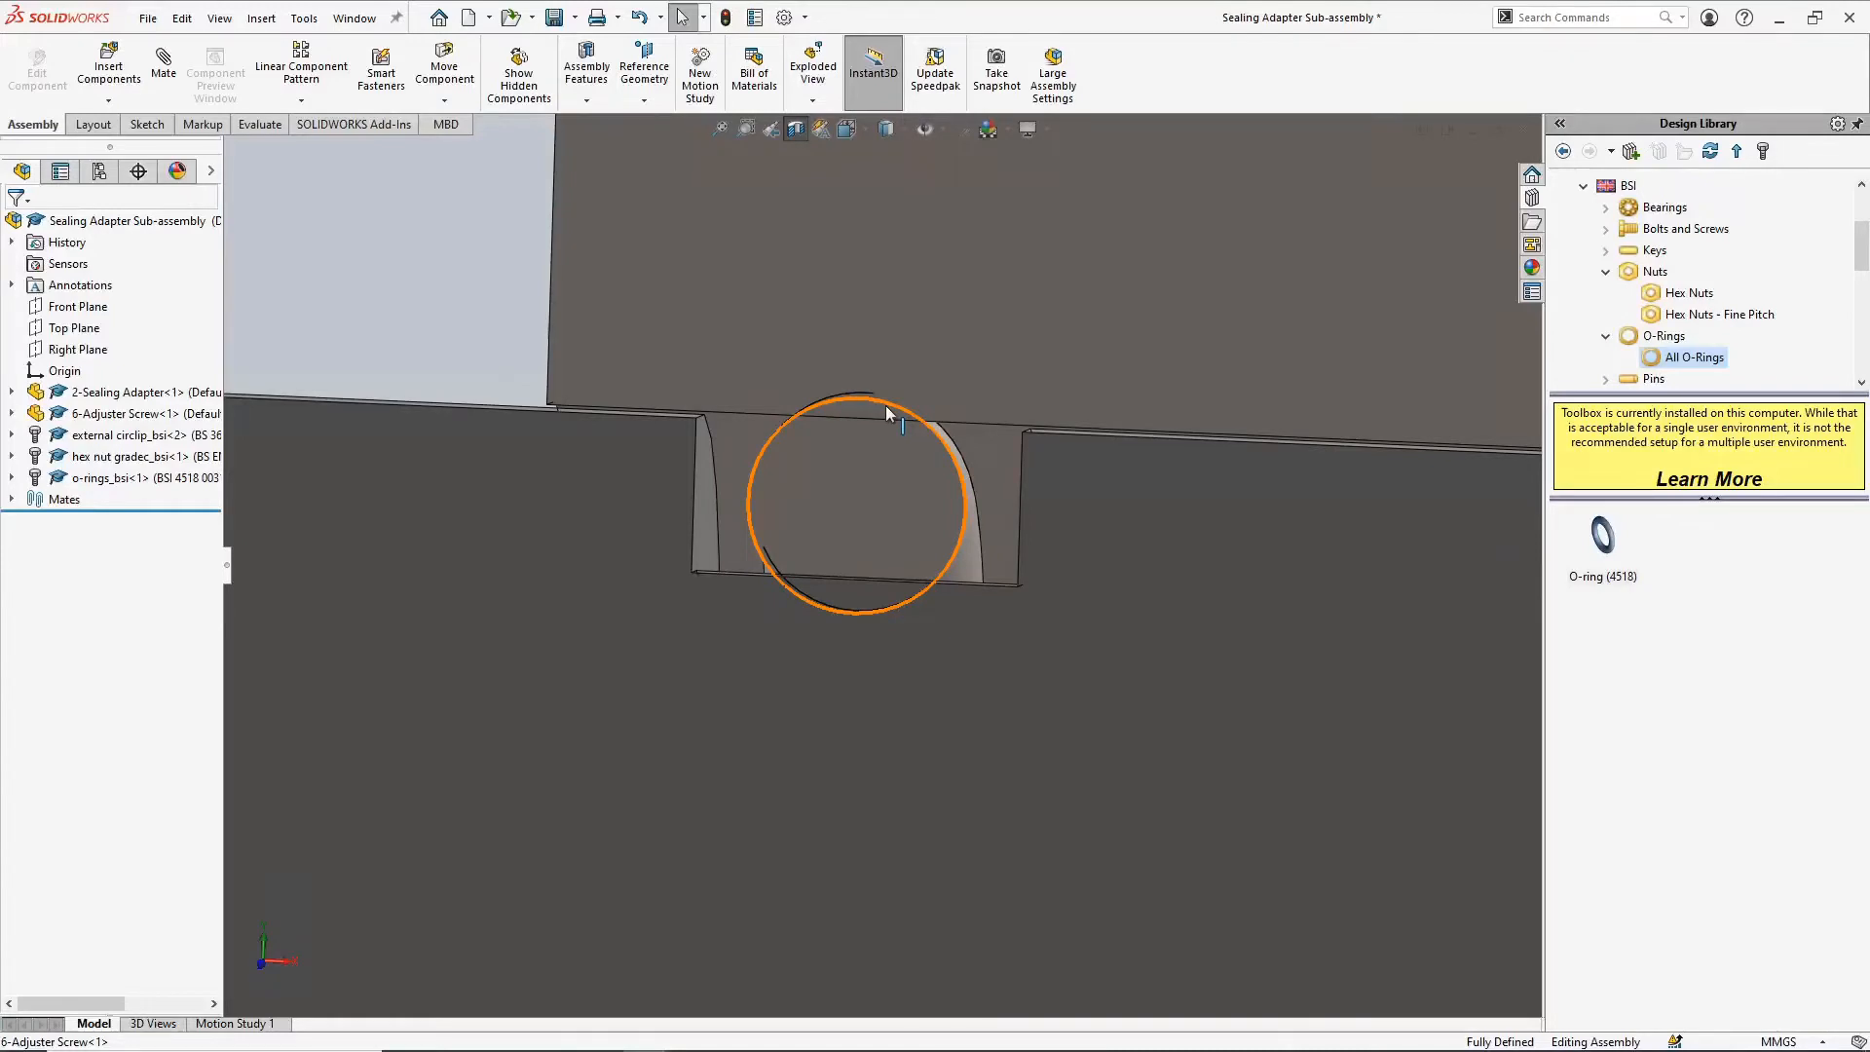
scroll(886, 405, up, 10)
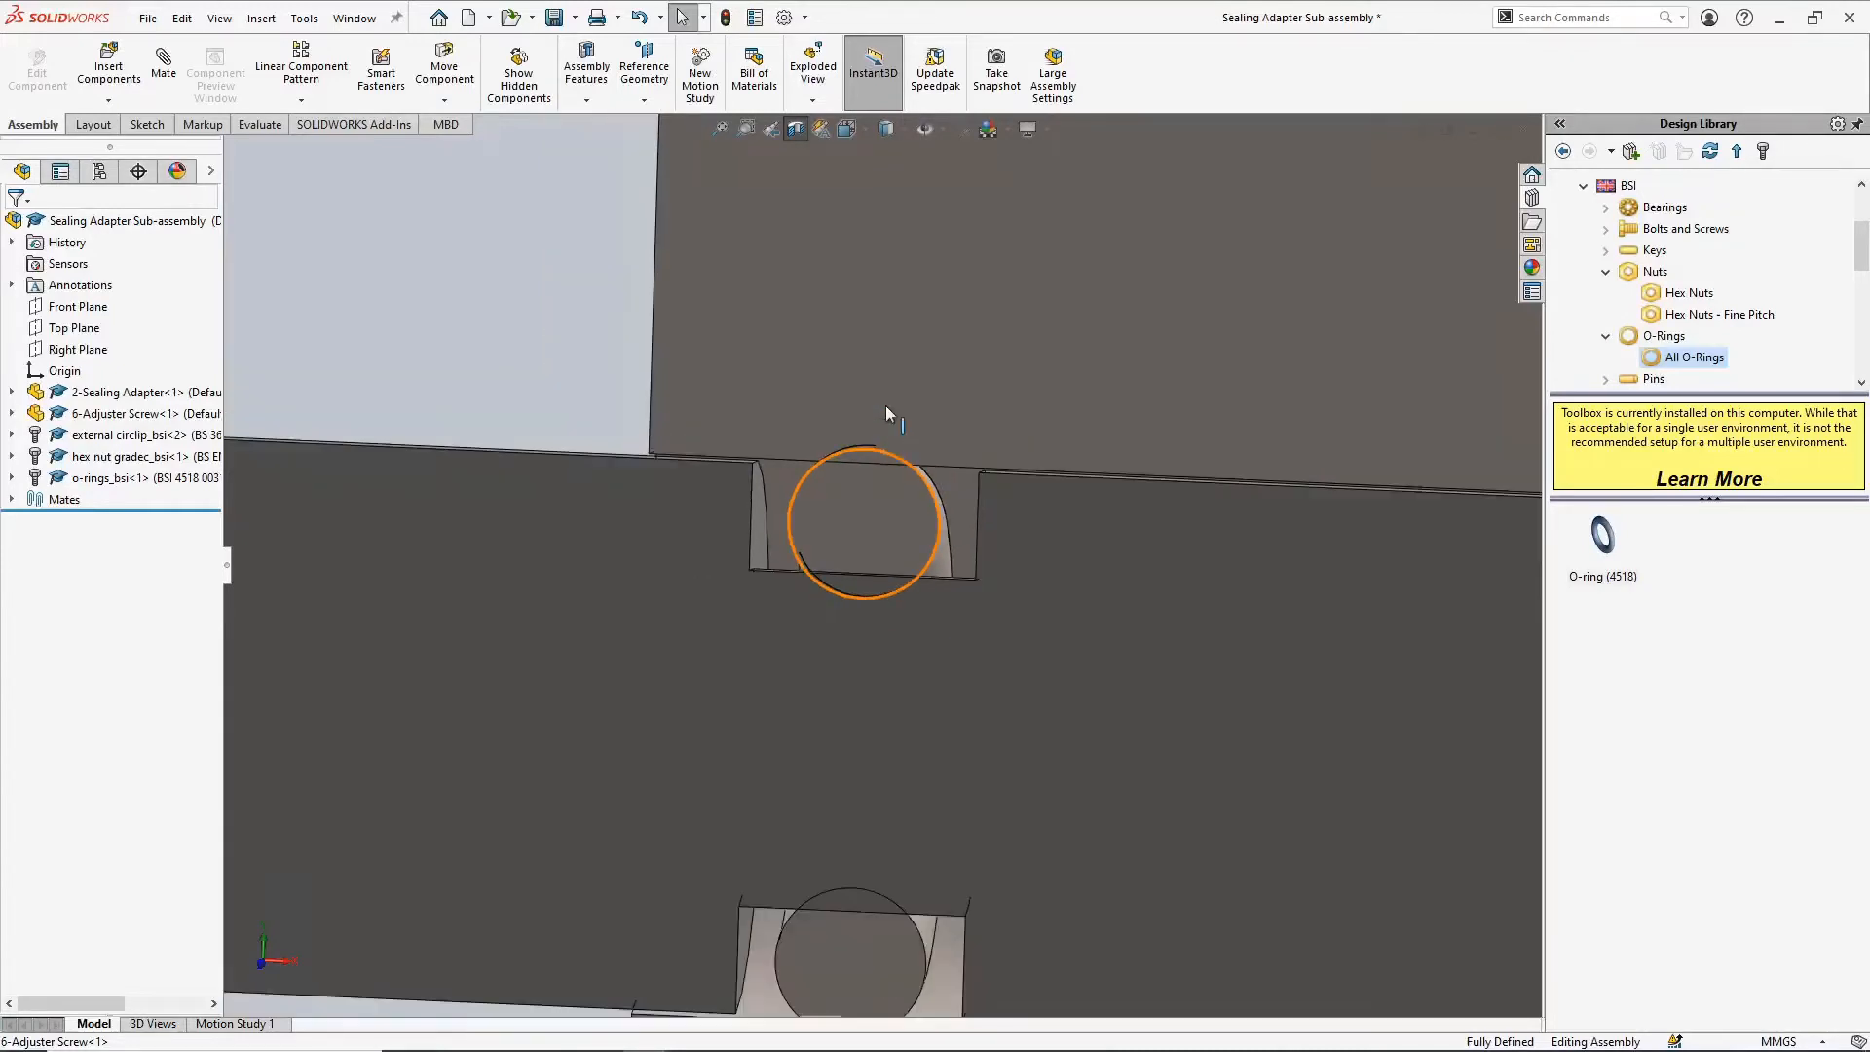
scroll(885, 405, up, 3)
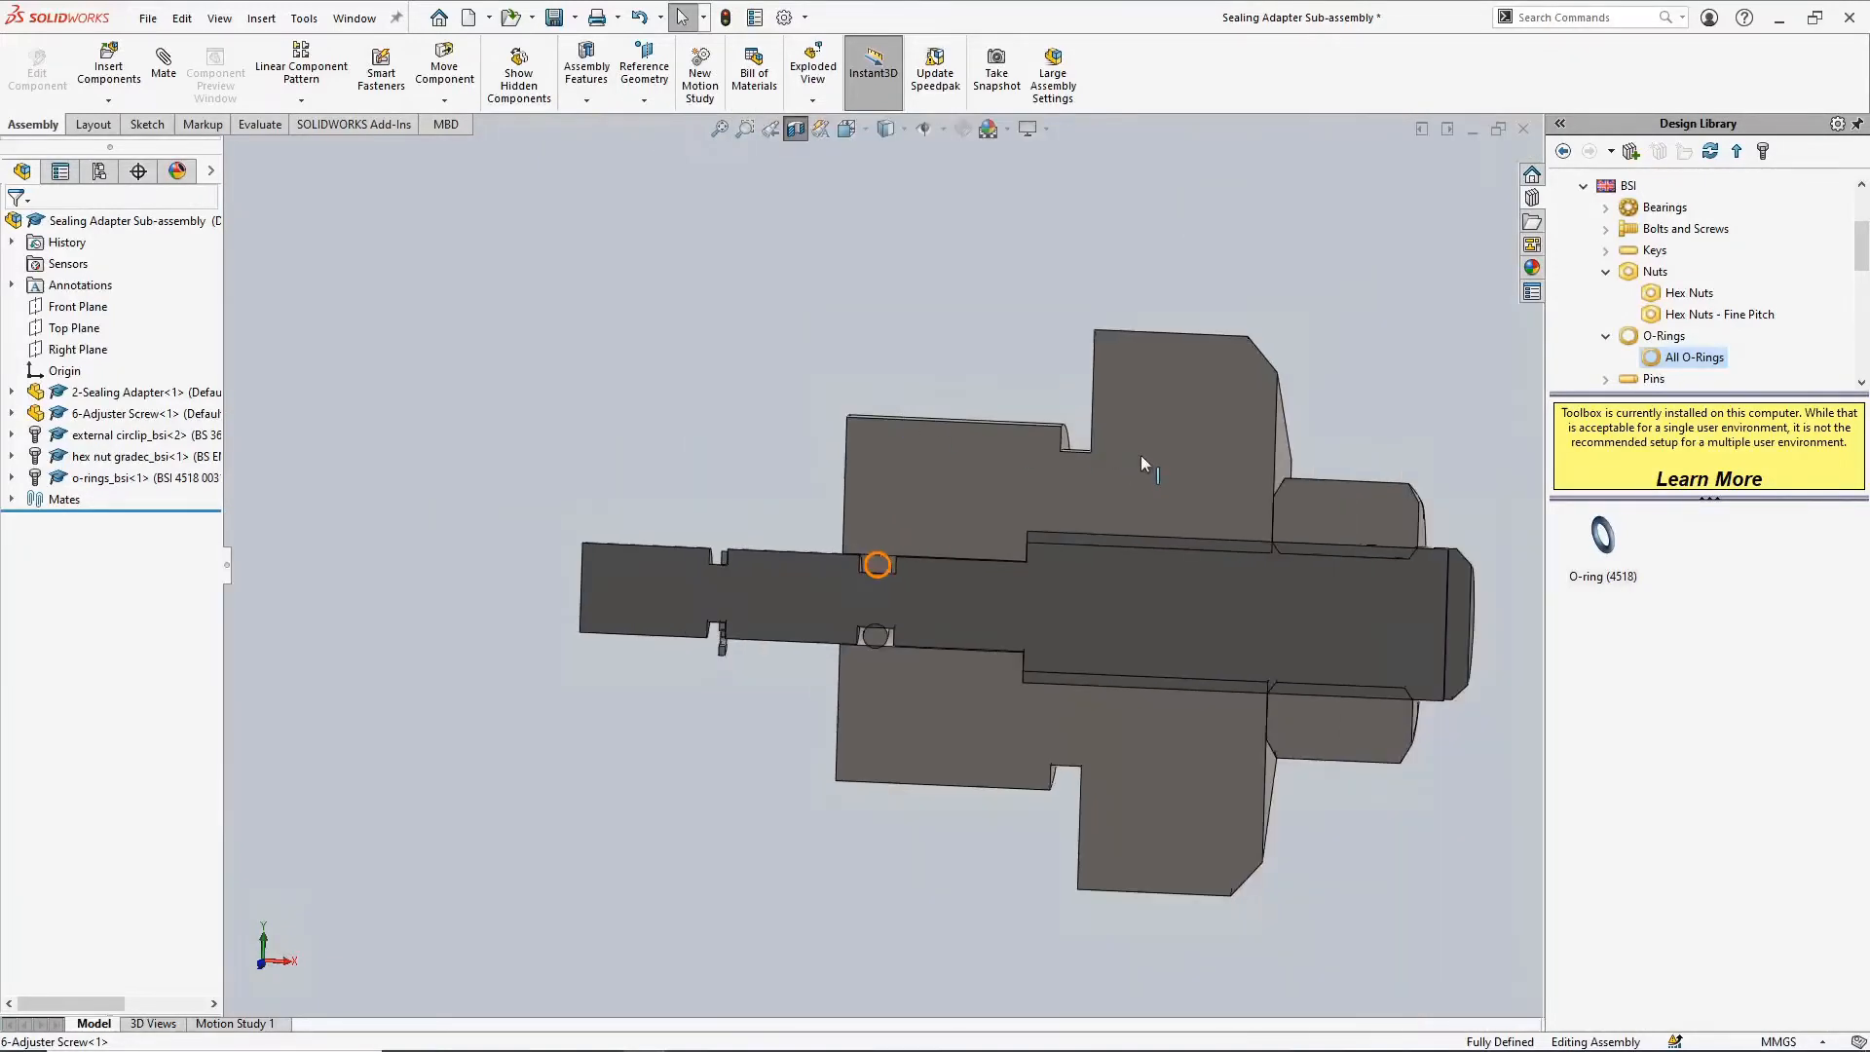
Examine the sectioned adjuster screw where it meets the adapter and hex nut, and the circlip in its groove
scroll(1324, 530, down, 3)
scroll(1183, 517, down, 2)
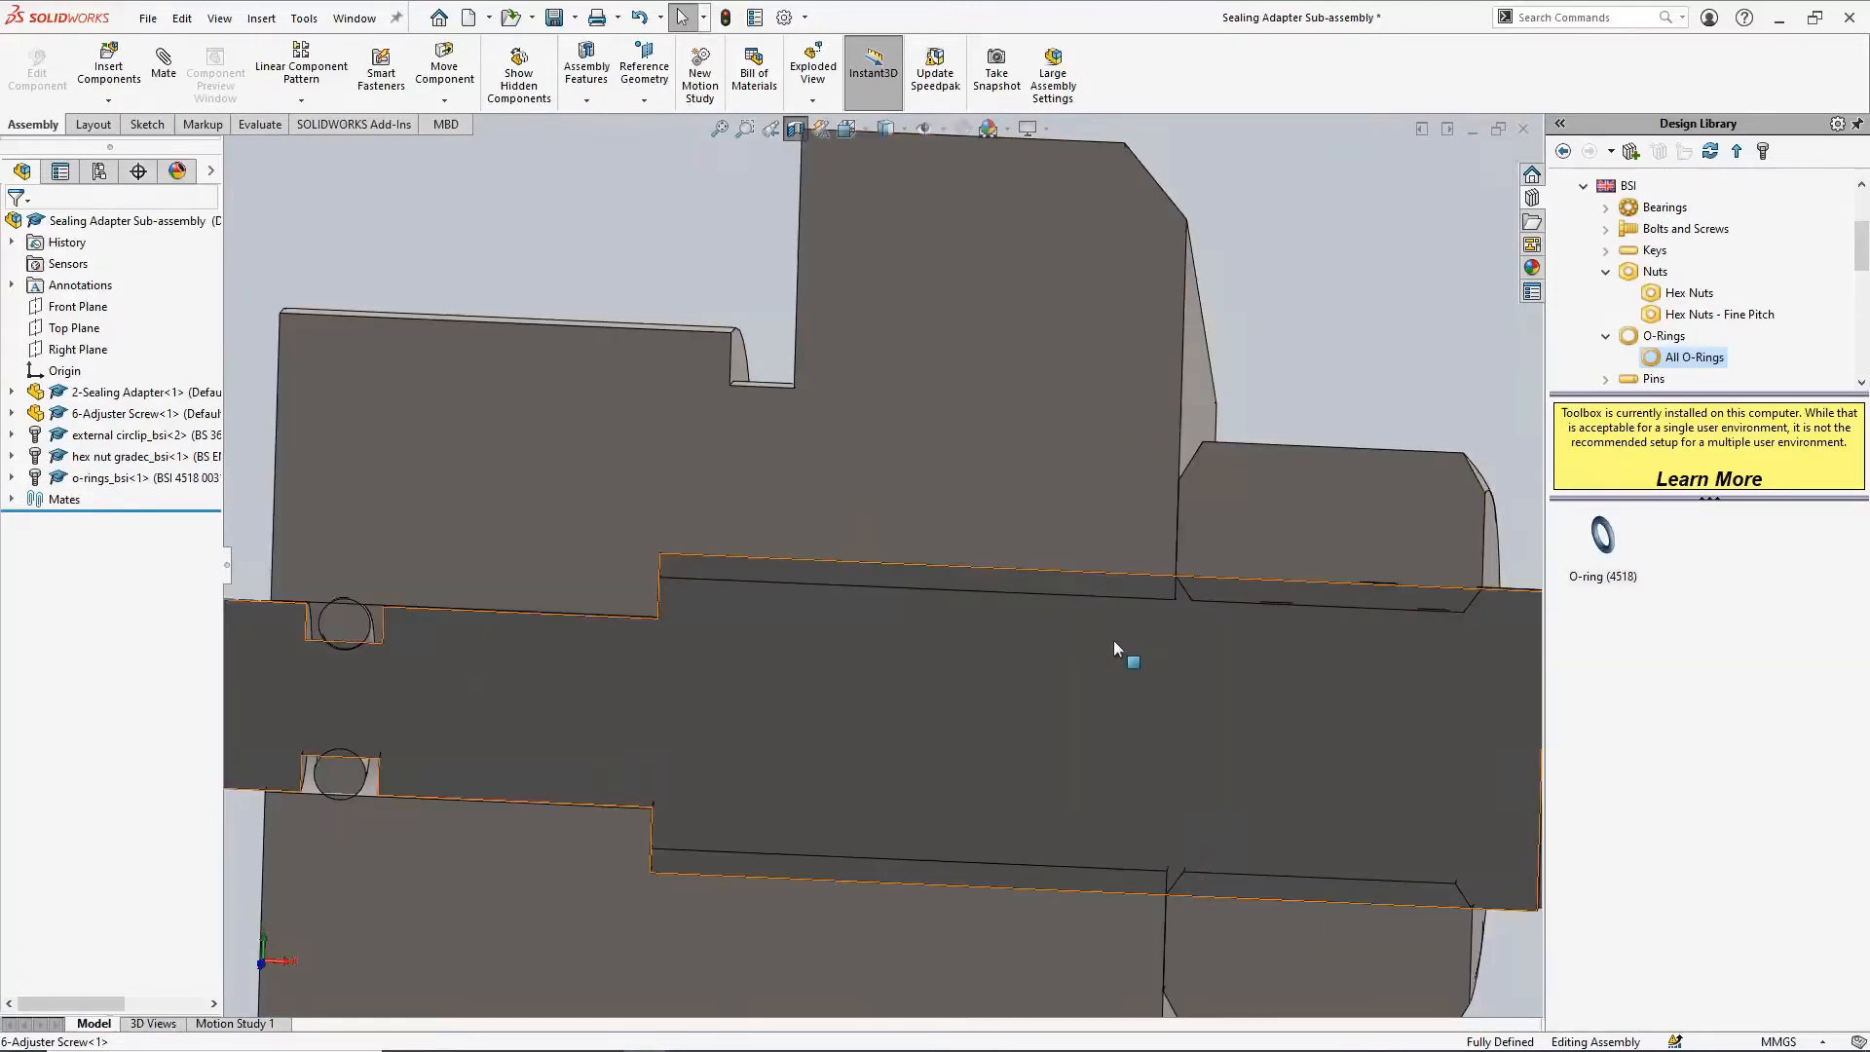
mouse_move(1300, 616)
mouse_down()
mouse_move(1050, 600)
mouse_move(942, 569)
mouse_move(1036, 593)
mouse_move(993, 597)
mouse_move(908, 565)
mouse_move(905, 587)
mouse_move(894, 565)
mouse_move(901, 591)
mouse_move(907, 561)
mouse_move(1169, 643)
mouse_move(1421, 577)
mouse_move(1360, 652)
mouse_move(1300, 588)
mouse_move(1344, 592)
mouse_move(1019, 643)
mouse_move(1091, 647)
mouse_move(826, 589)
mouse_move(364, 581)
mouse_move(578, 748)
mouse_up()
scroll(1360, 652, up, 2)
scroll(1018, 642, up, 2)
scroll(365, 582, down, 3)
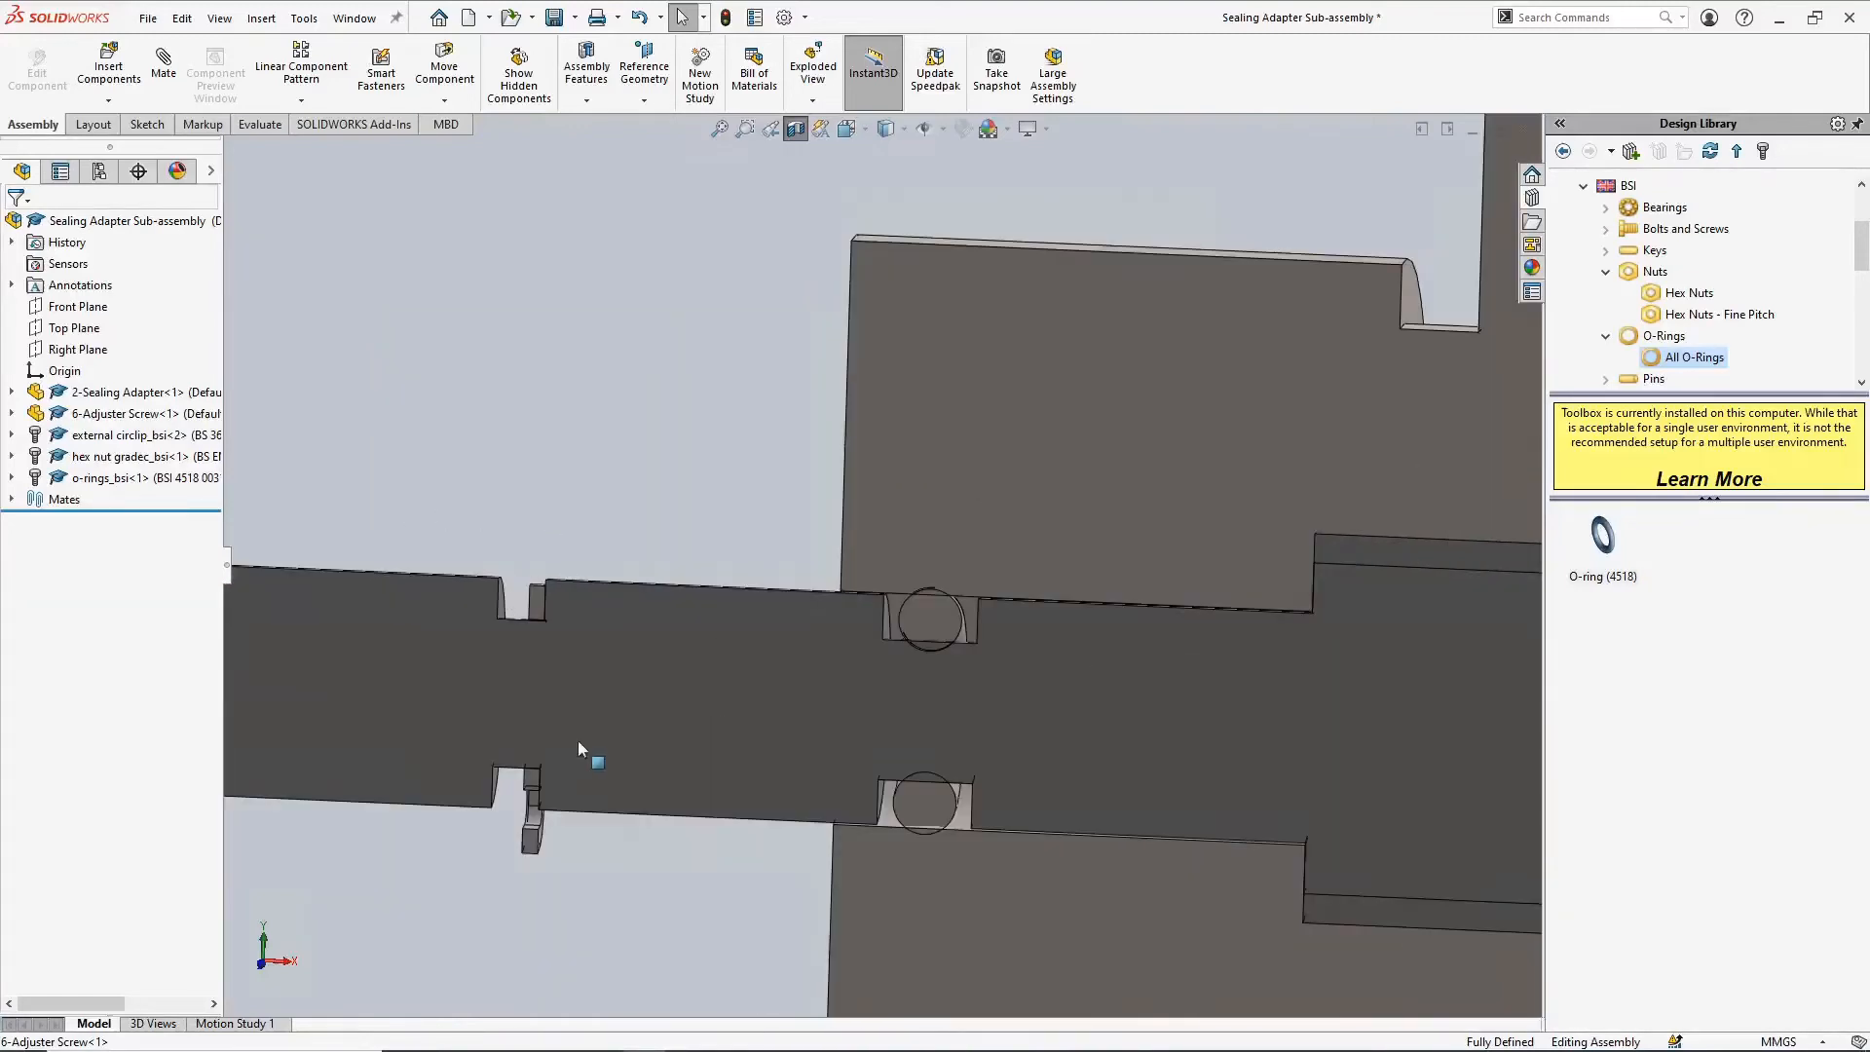
scroll(565, 755, down, 1)
middle_drag(569, 760, 566, 538)
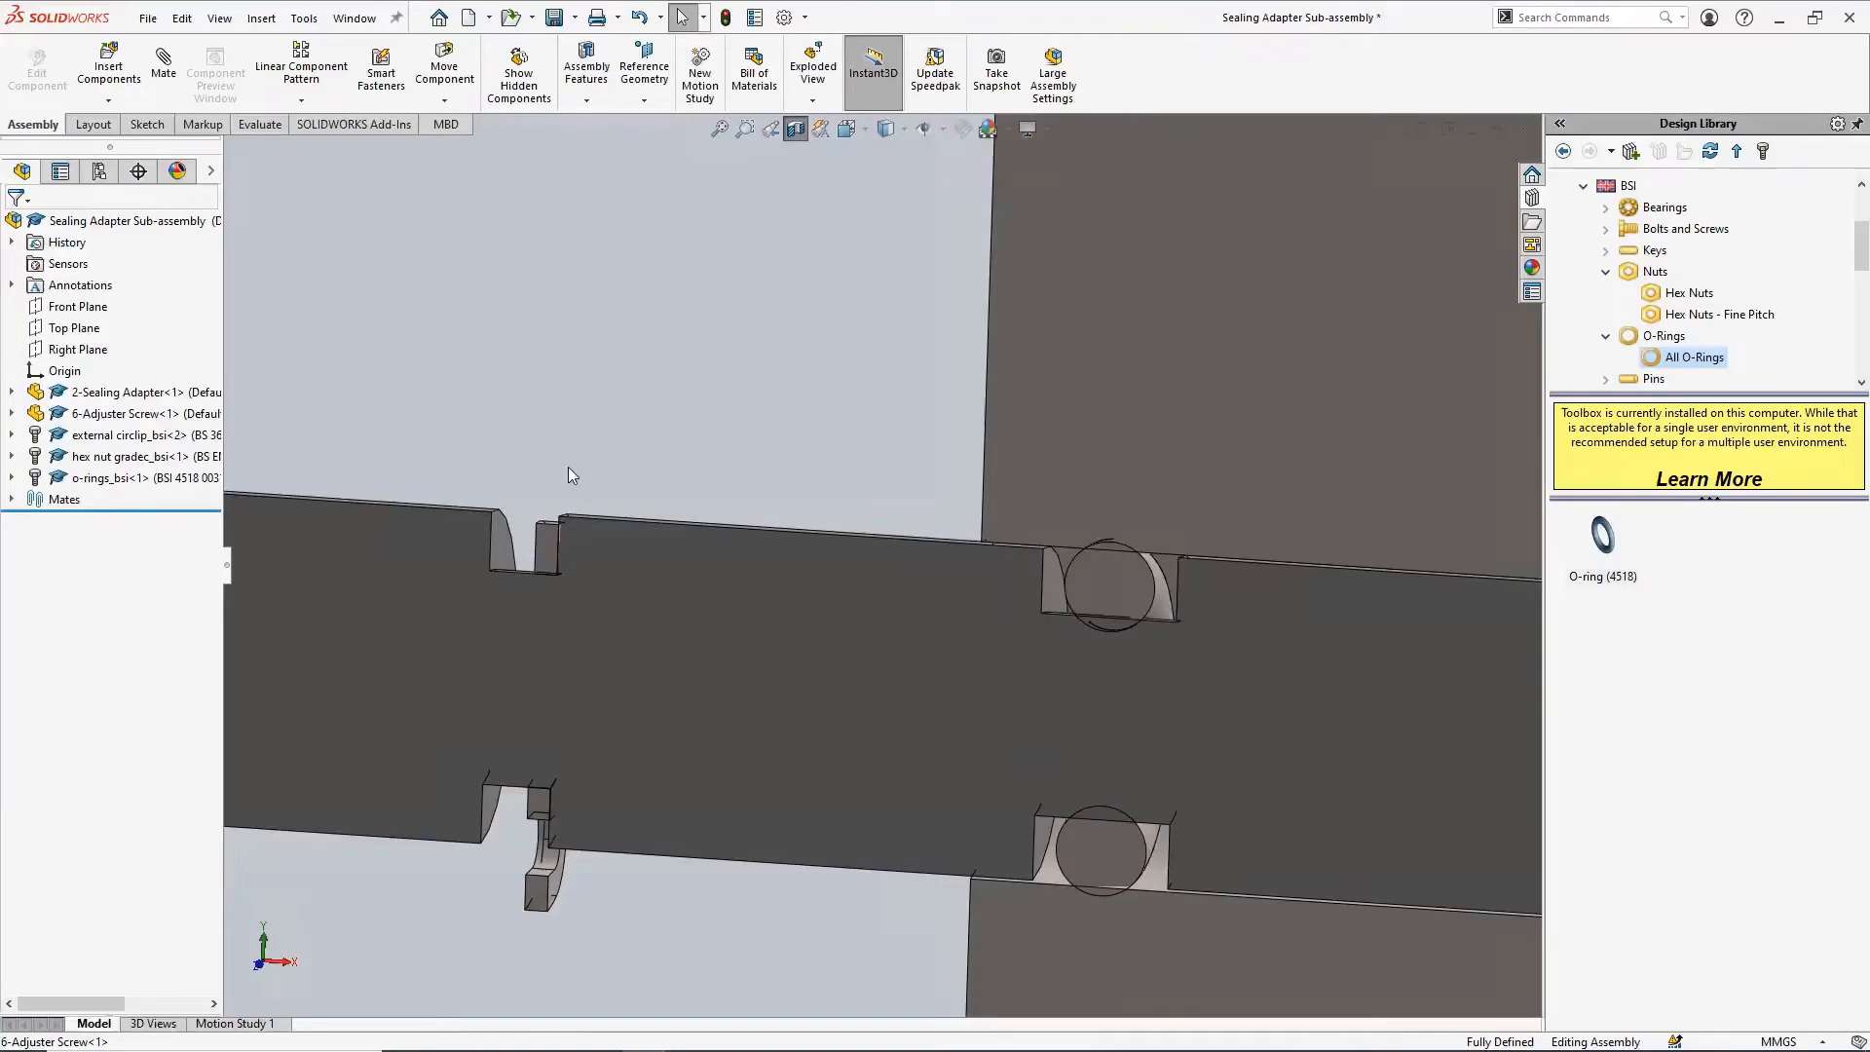
mouse_move(569, 466)
middle_down()
mouse_move(605, 417)
mouse_move(586, 481)
middle_up()
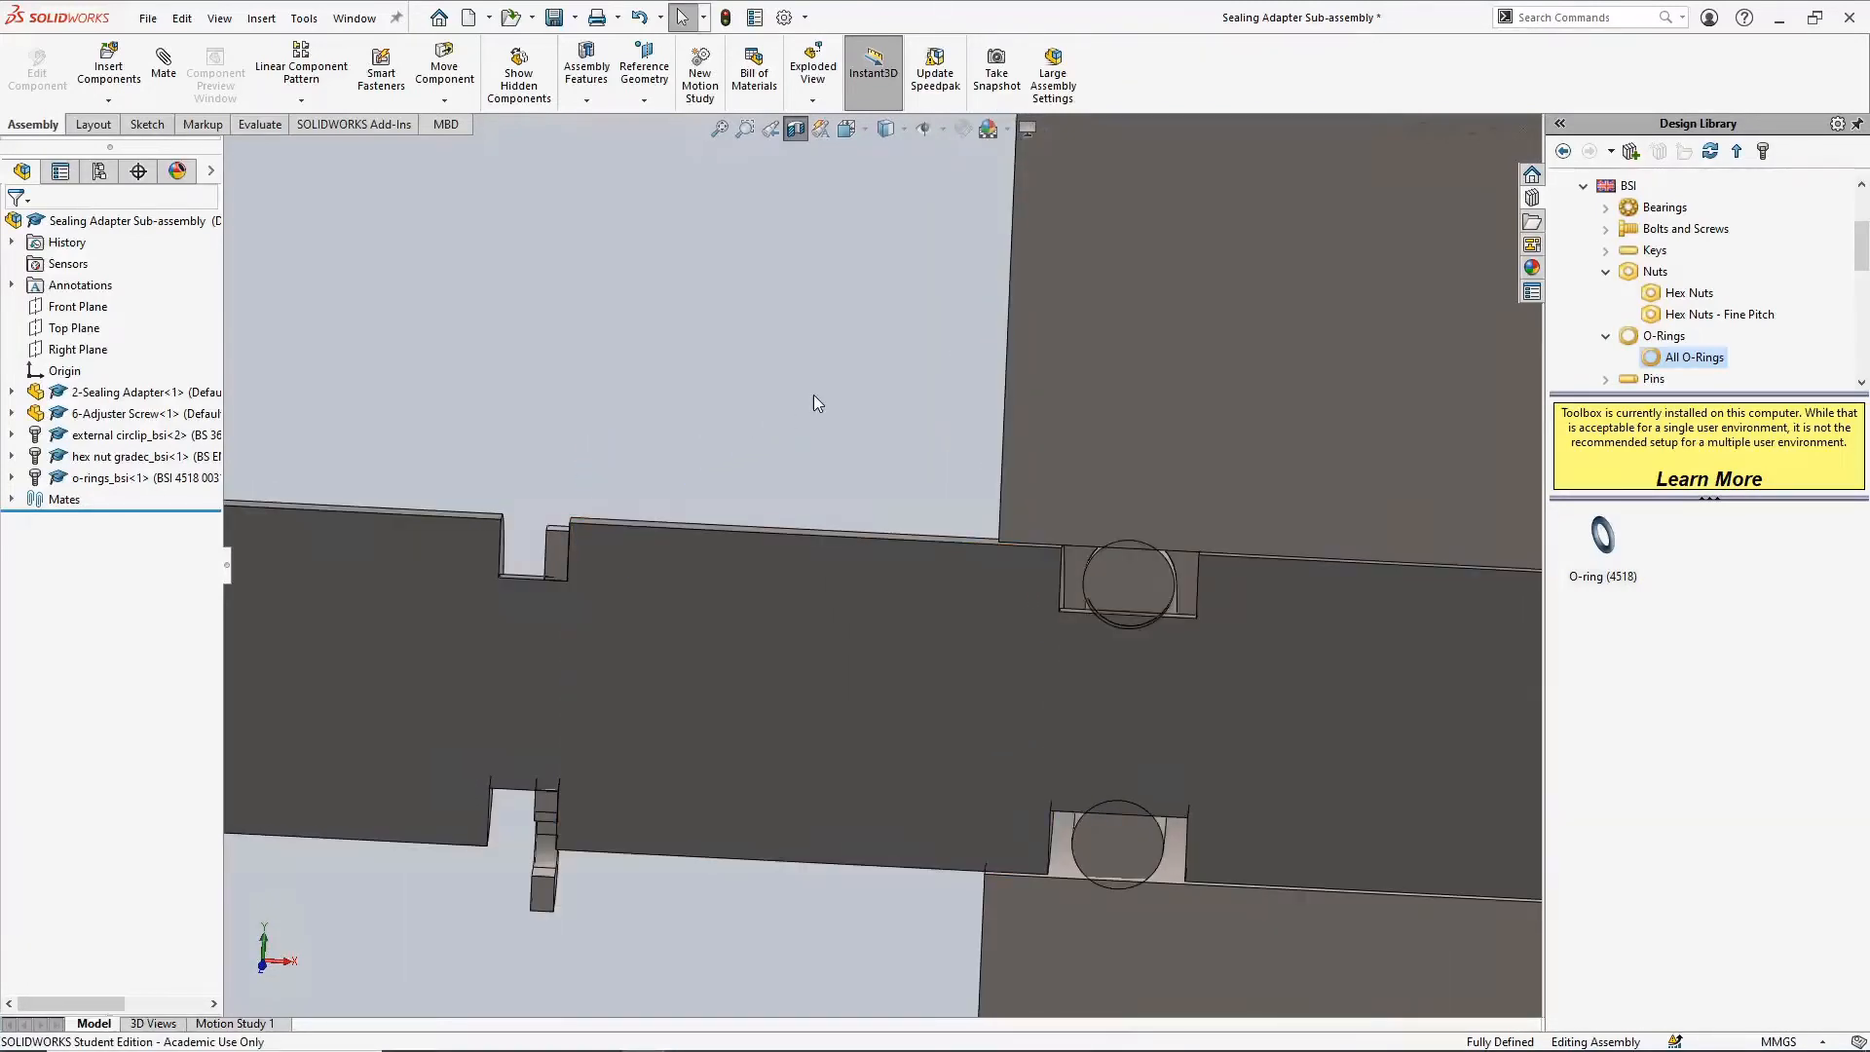
scroll(814, 395, up, 5)
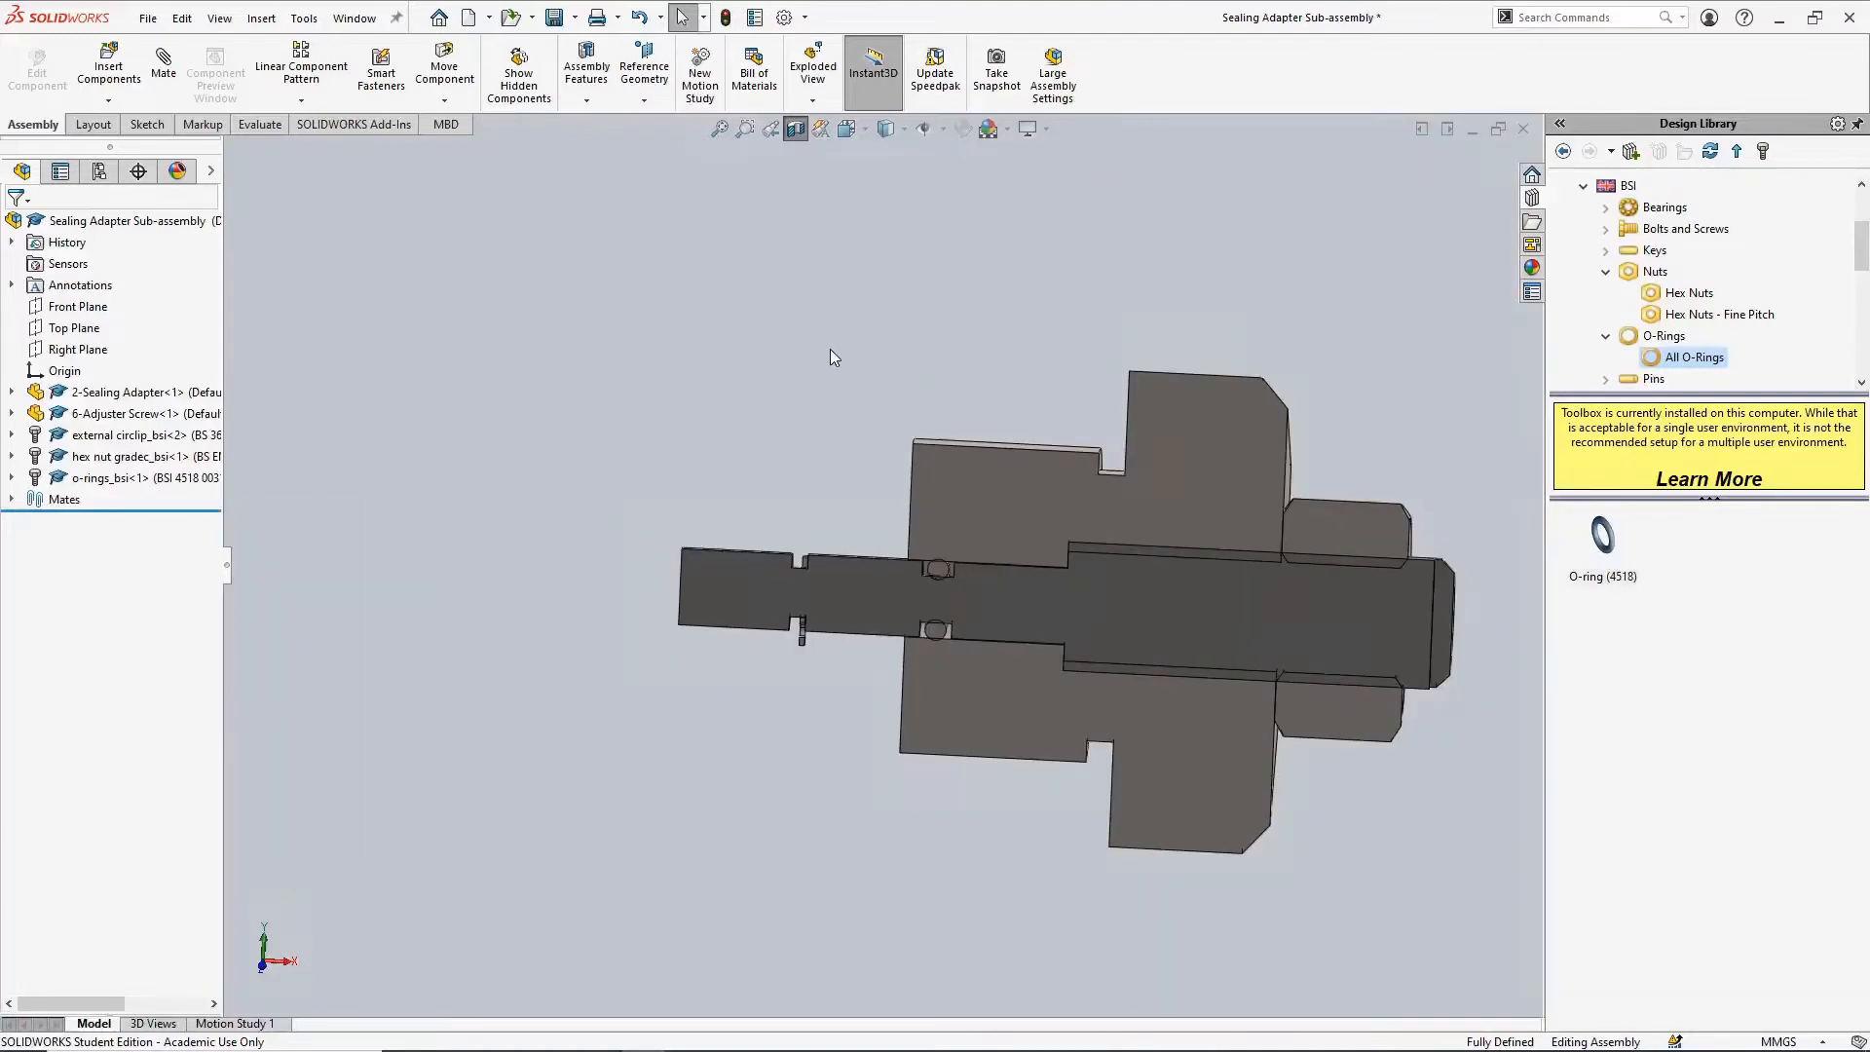
scroll(830, 348, down, 2)
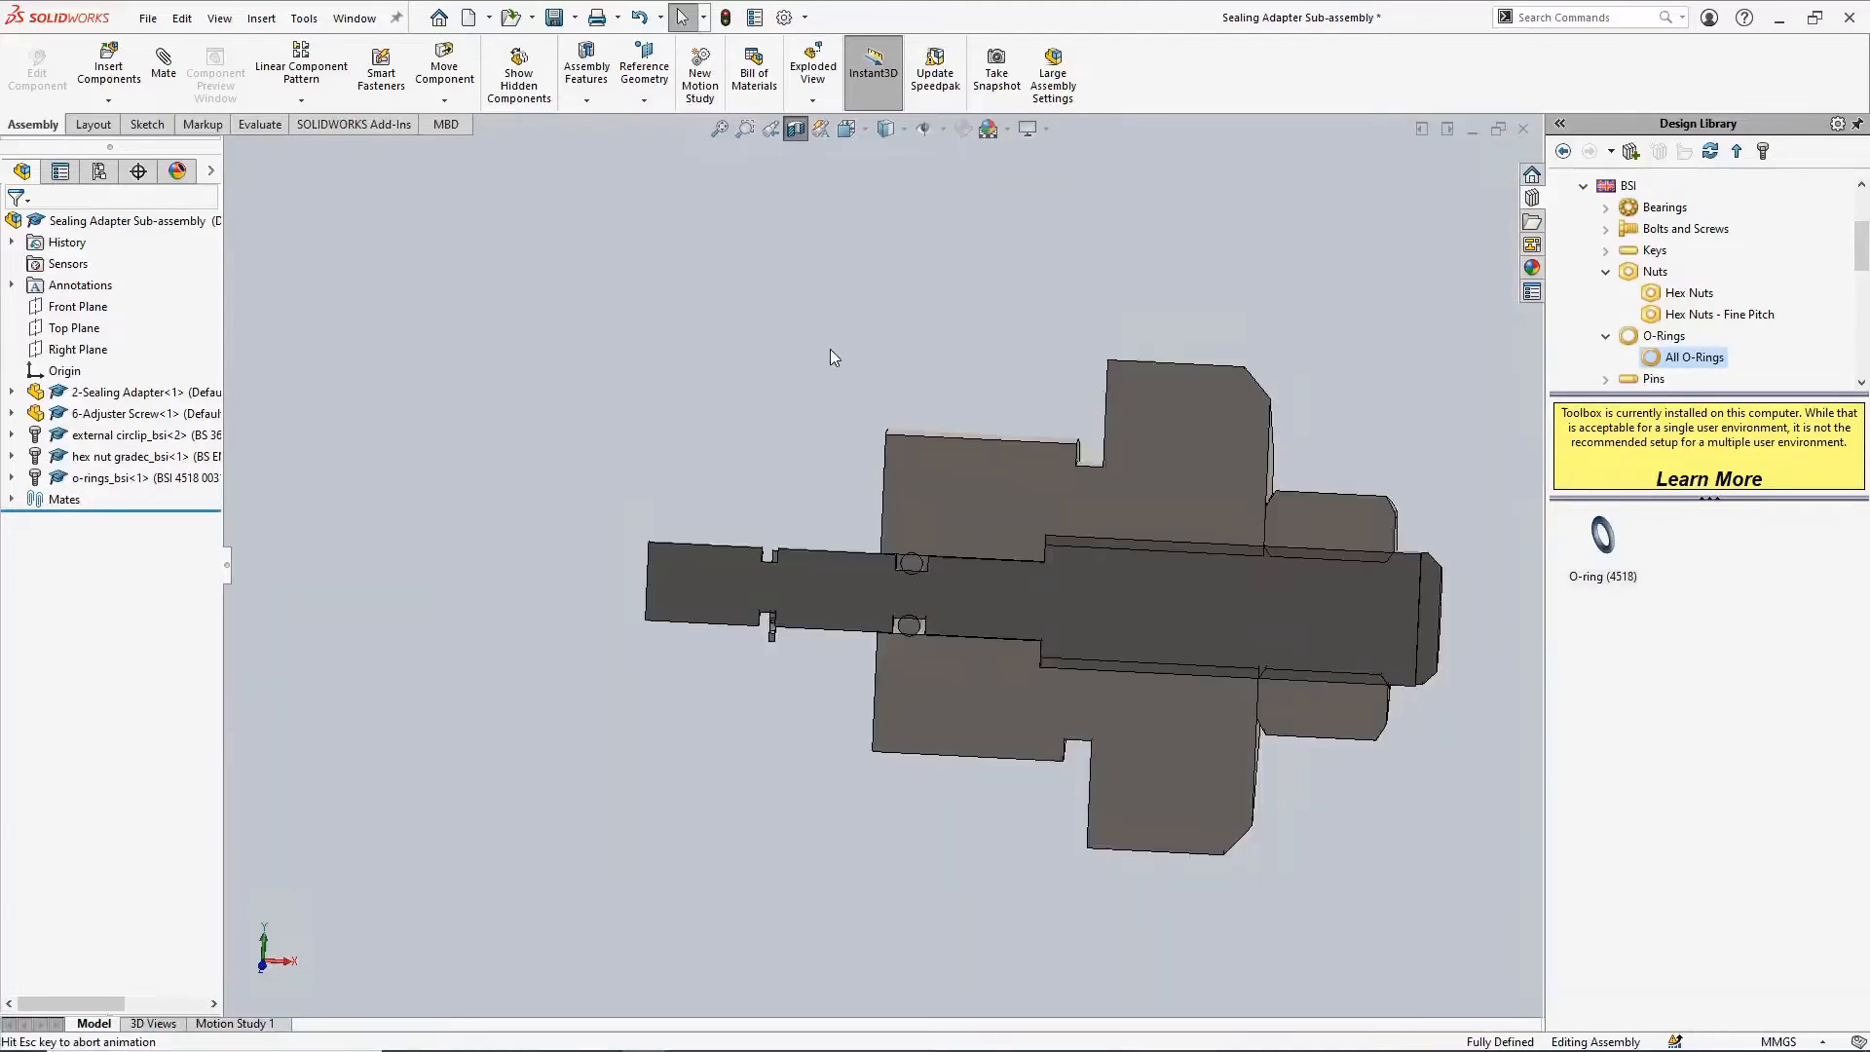
Turn off the section view and save the Sealing Adapter sub-assembly
click(795, 132)
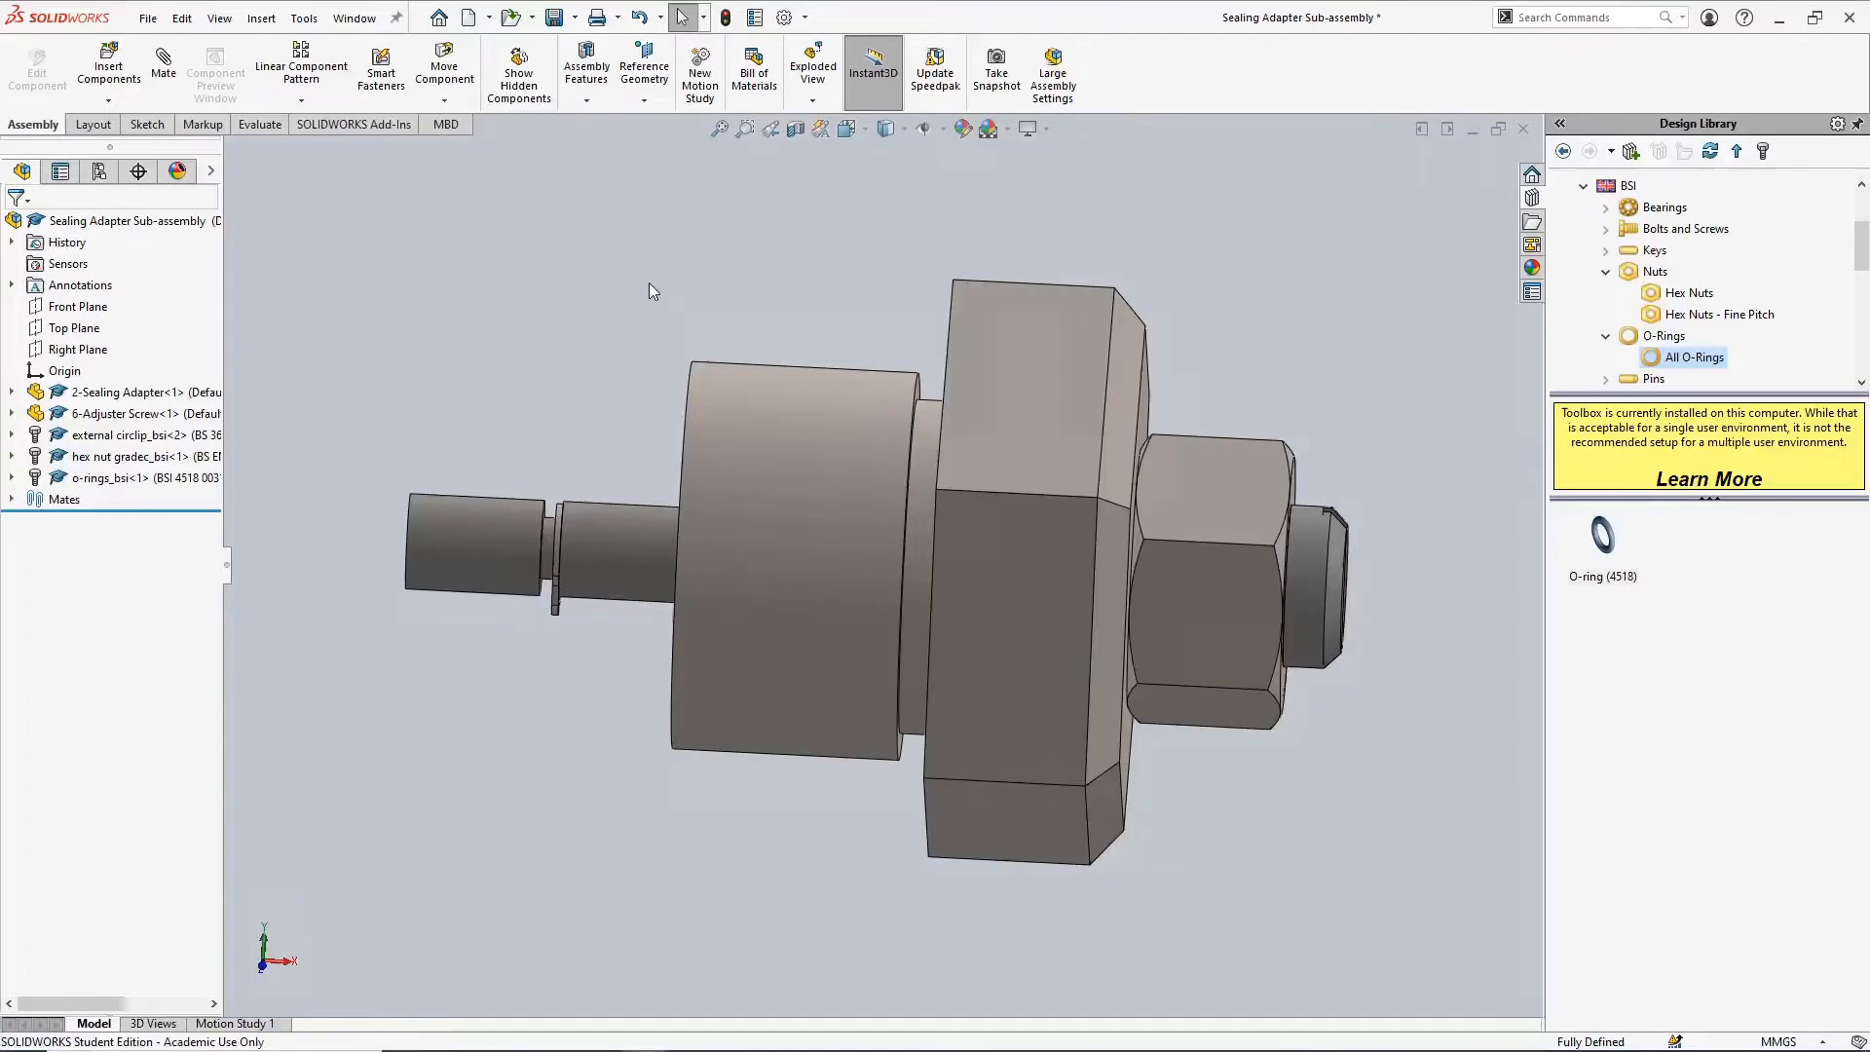
click(553, 16)
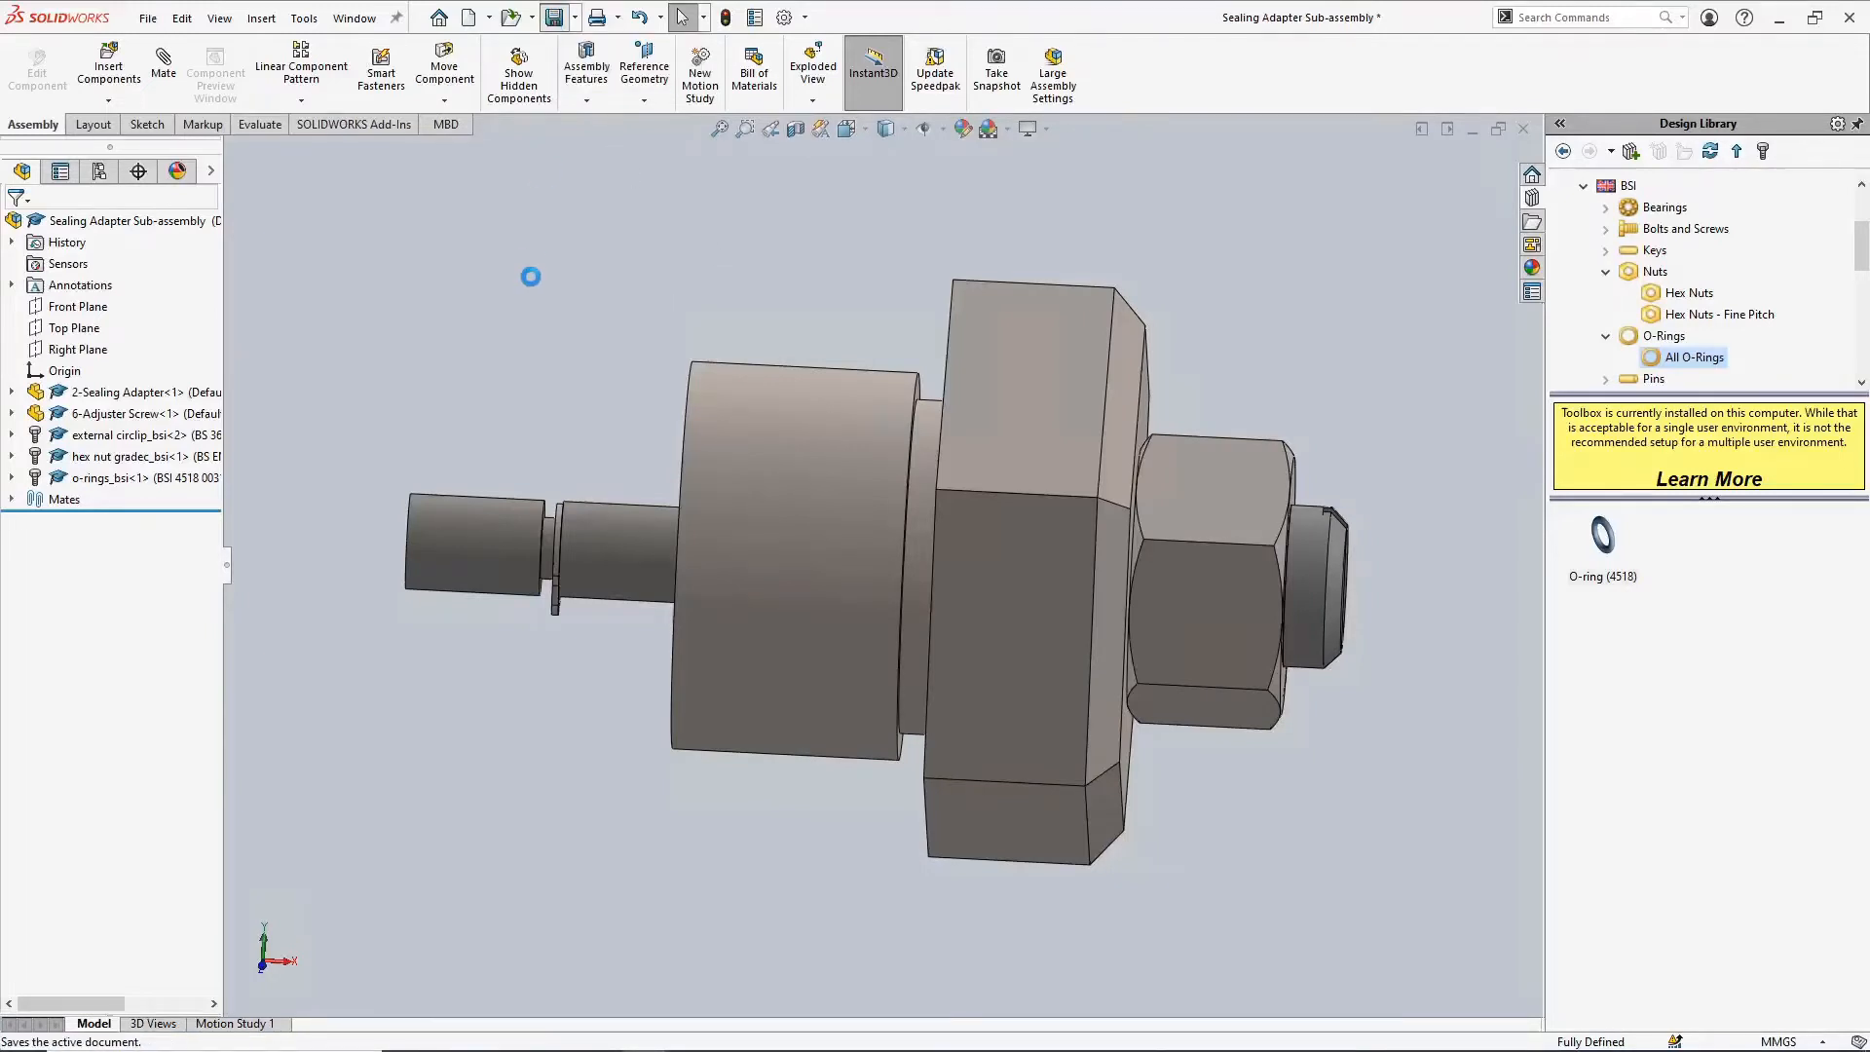
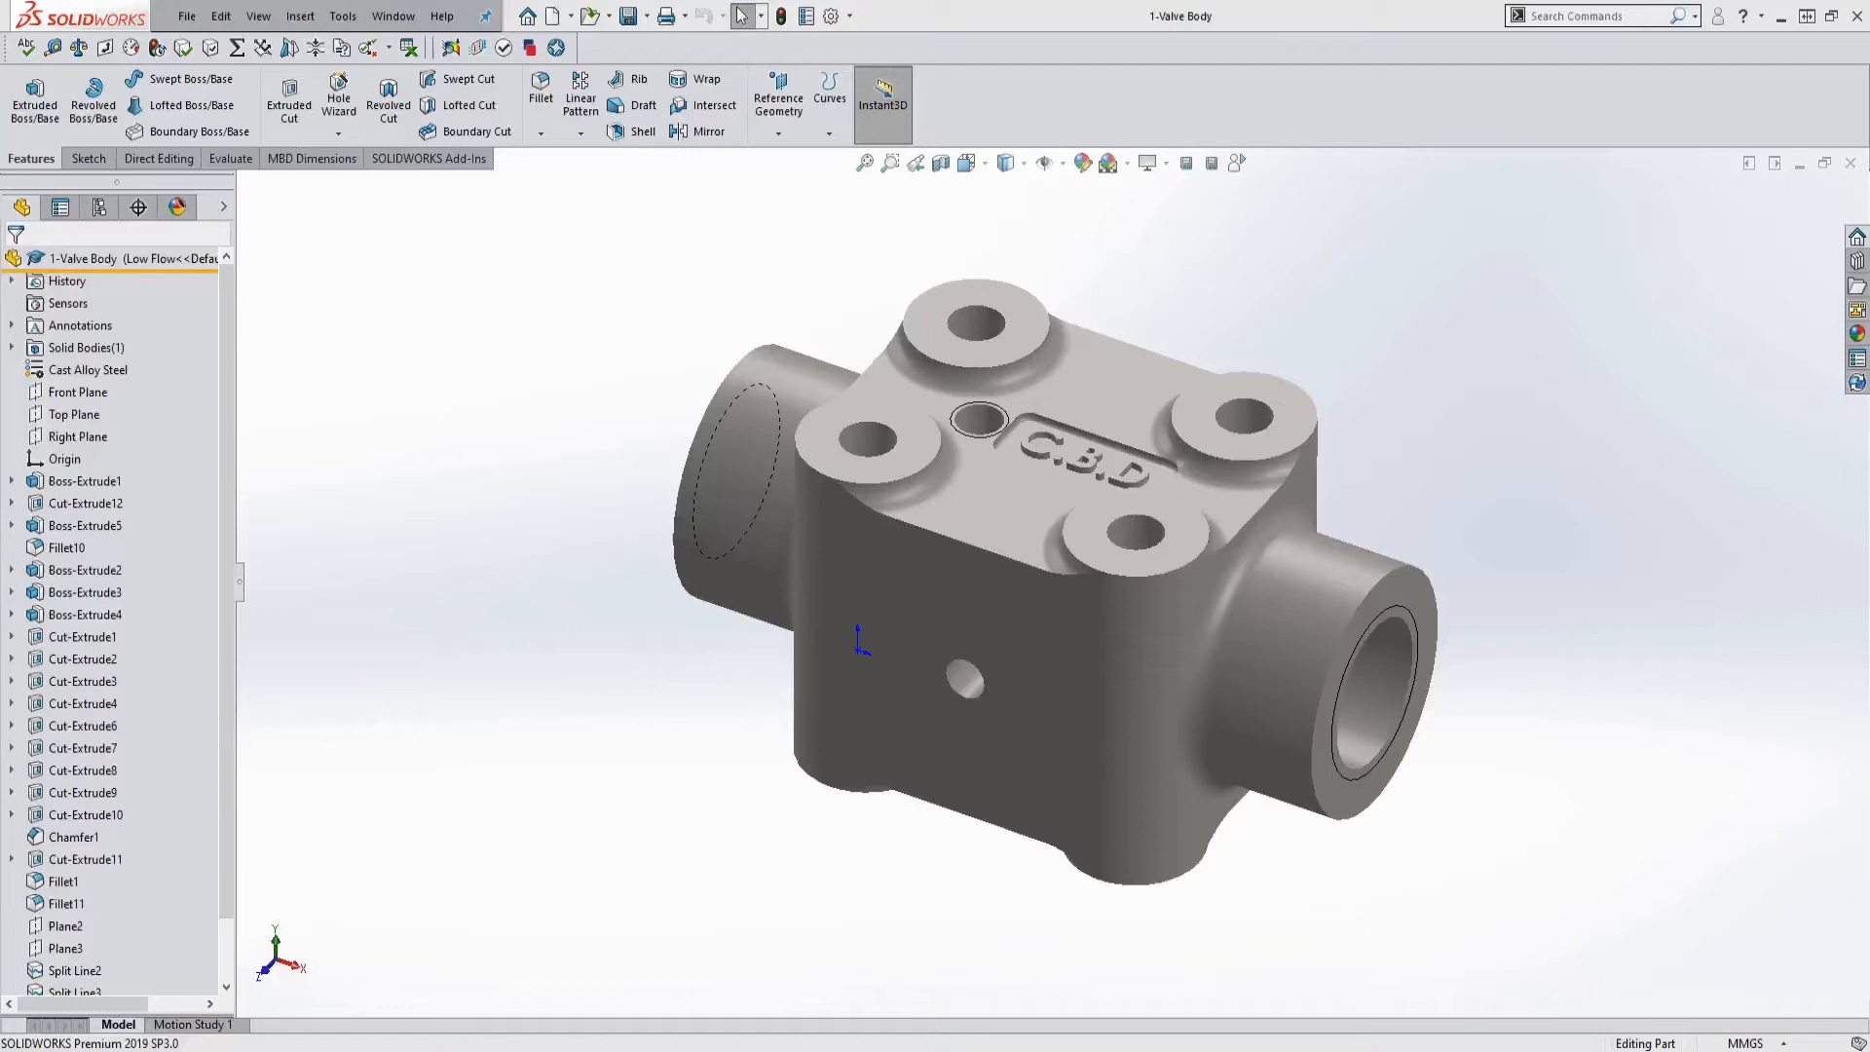
Enable the PhotoView 360 add-in with the 1-Valve Body part open and bring up its render tools
click(436, 162)
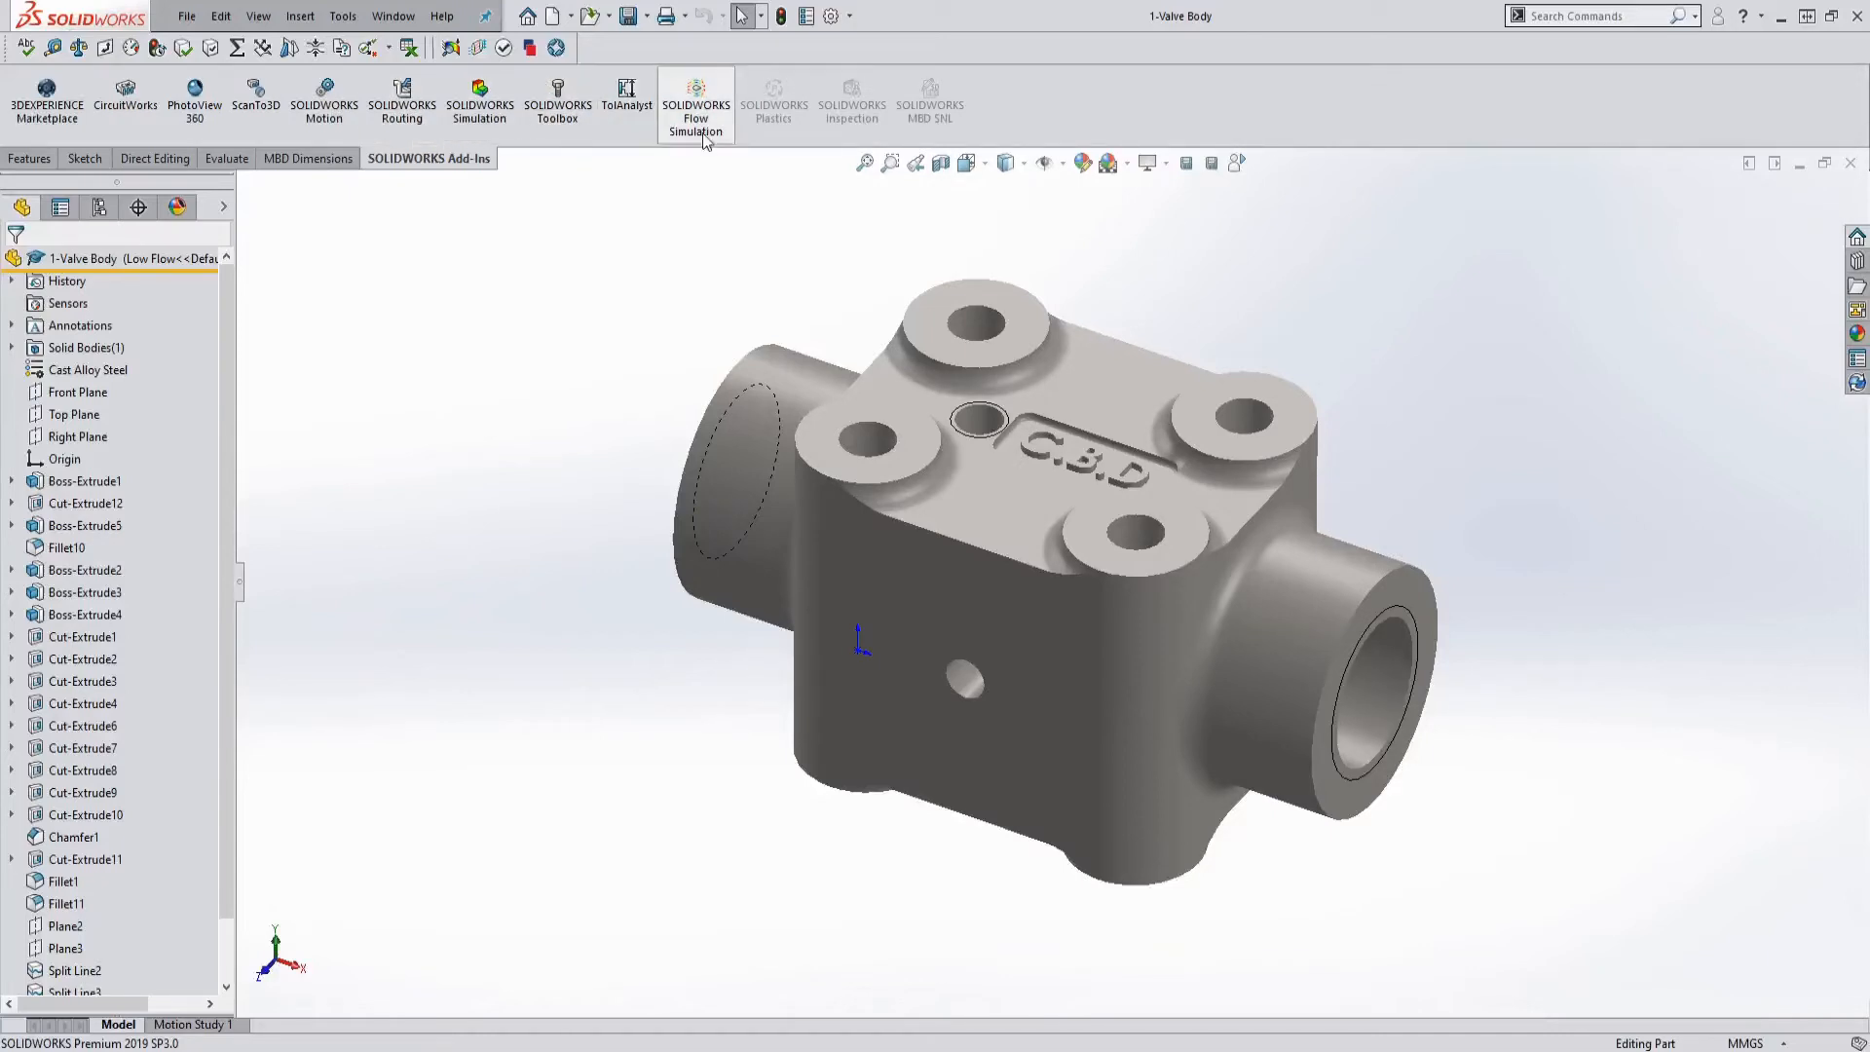
click(850, 21)
click(881, 86)
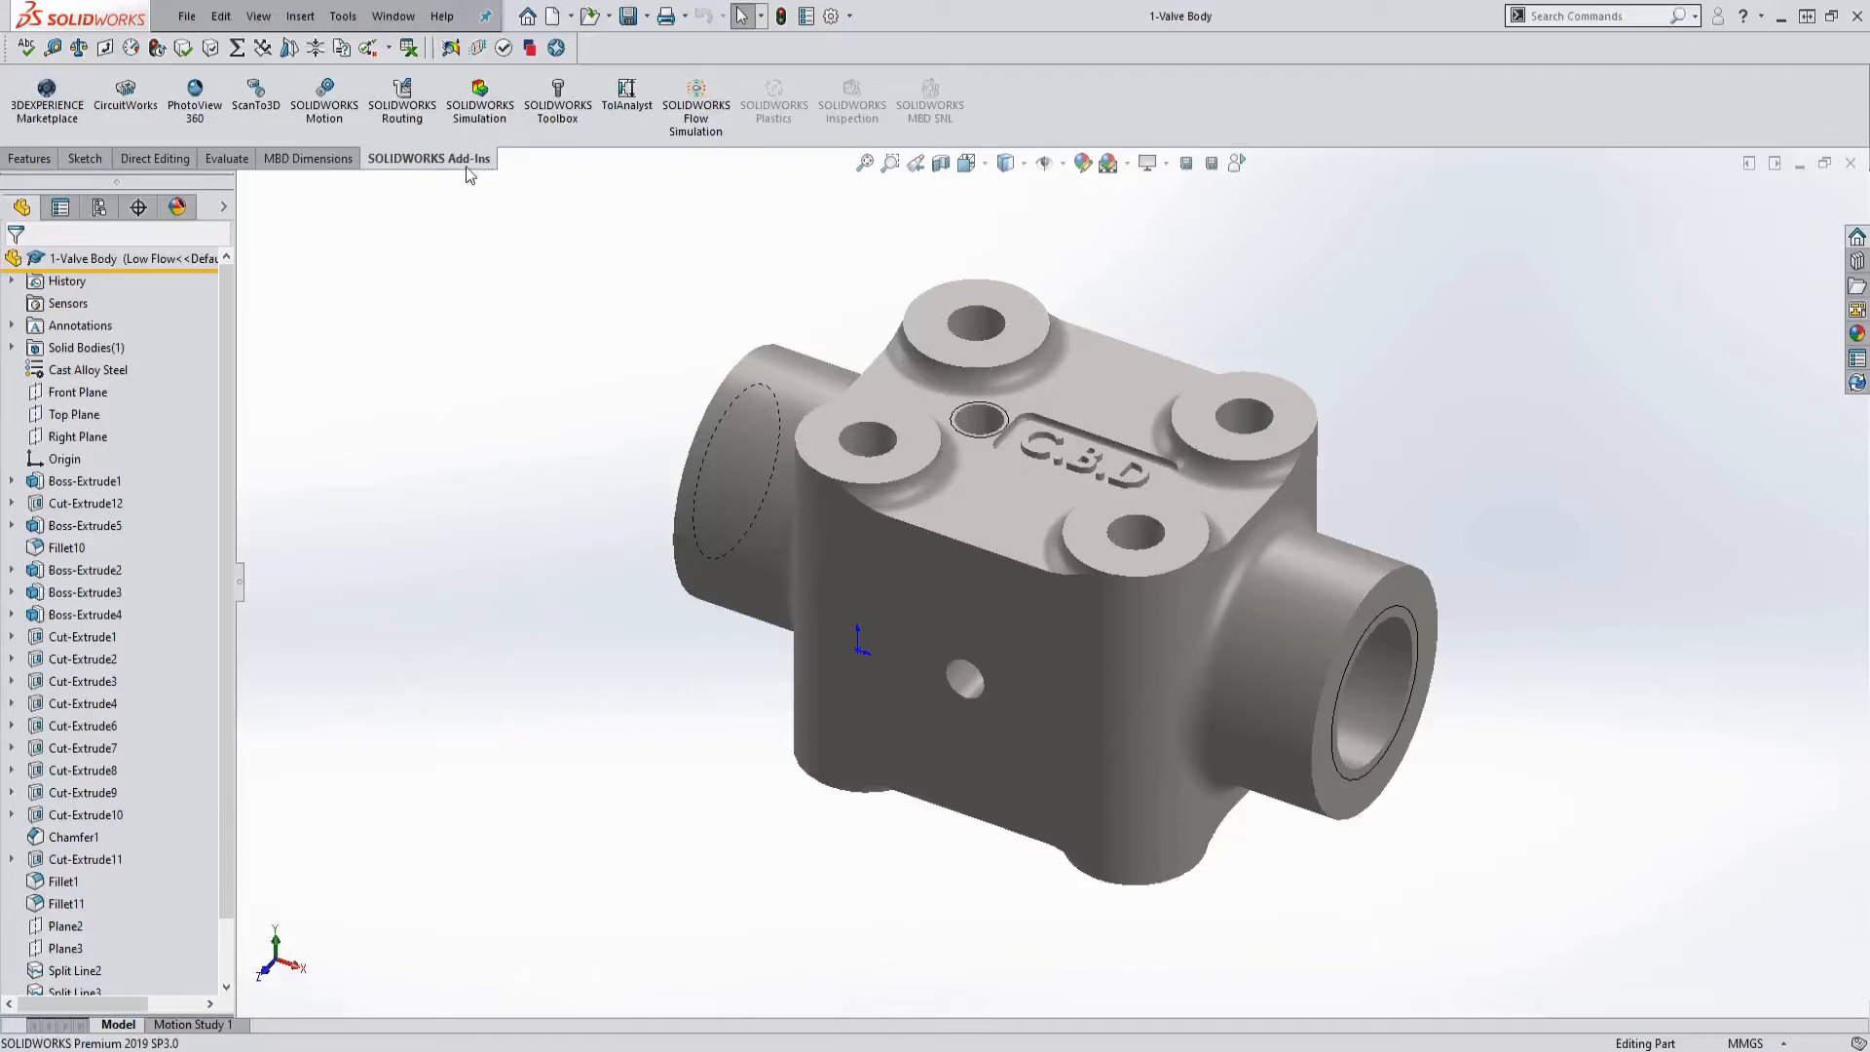
click(200, 105)
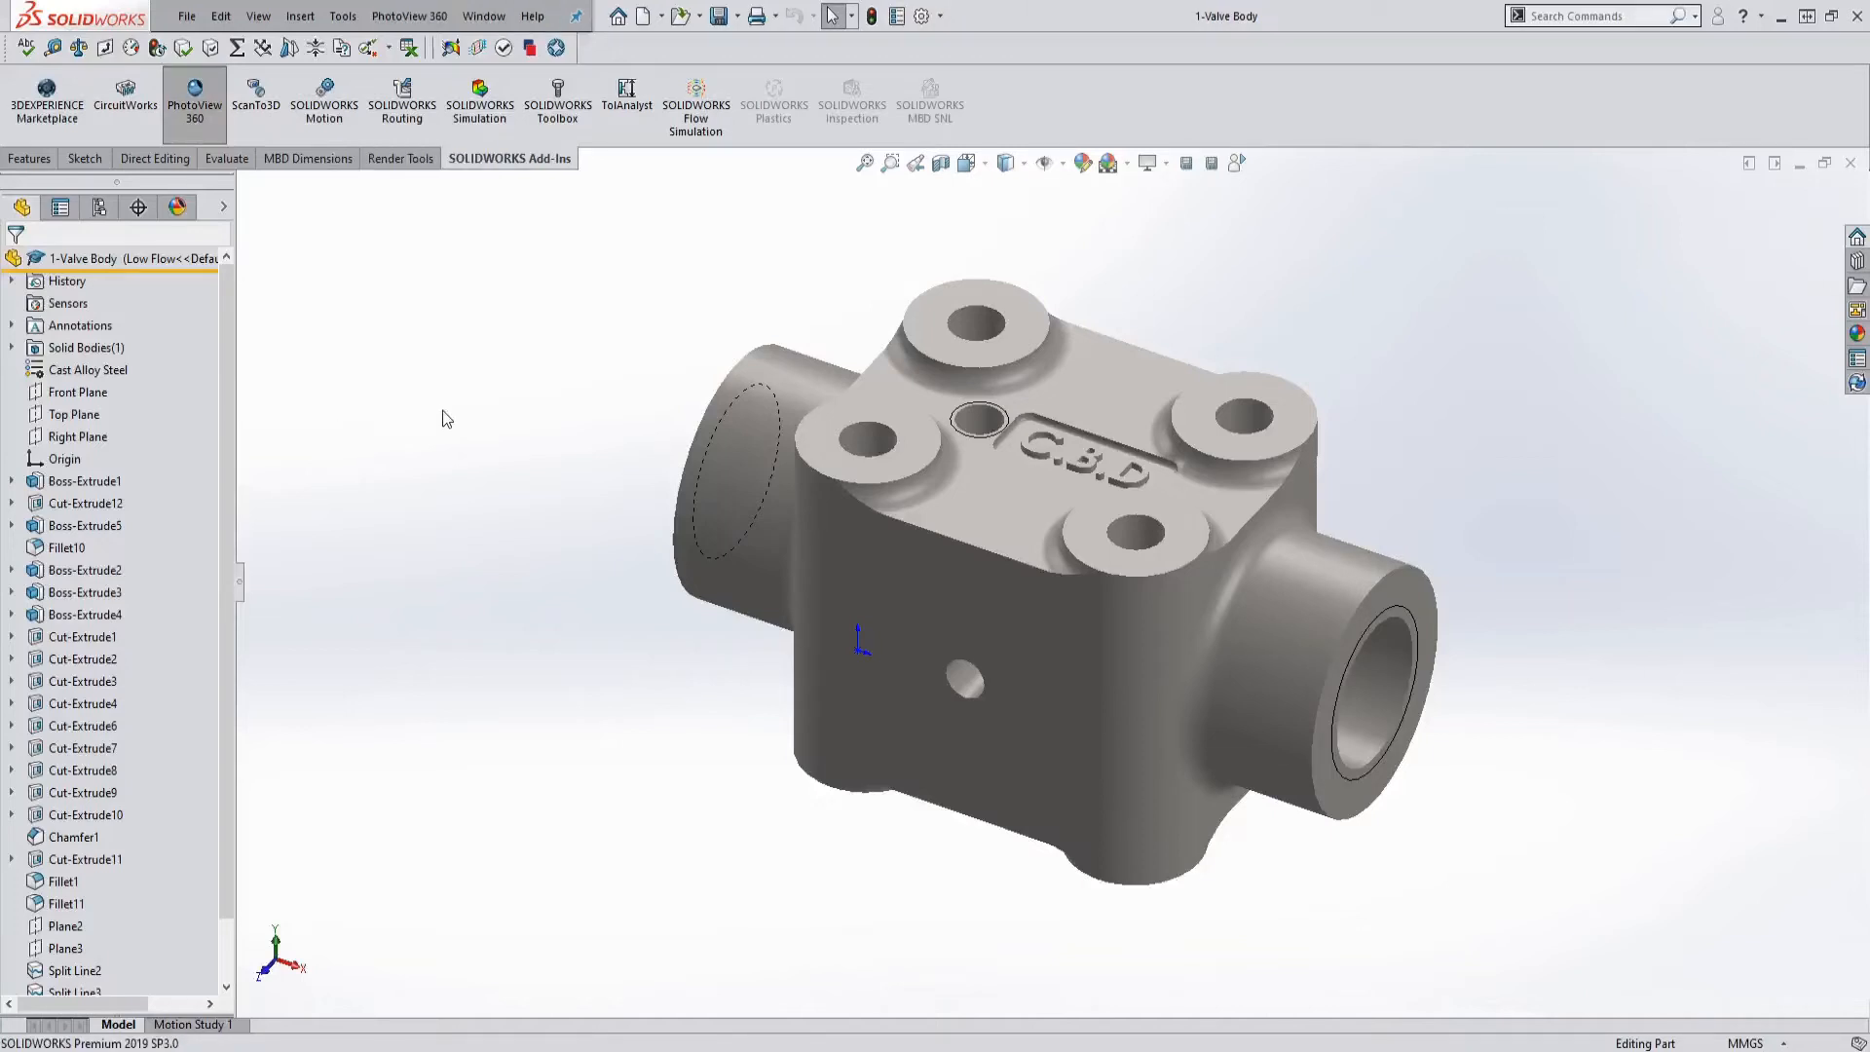
click(402, 159)
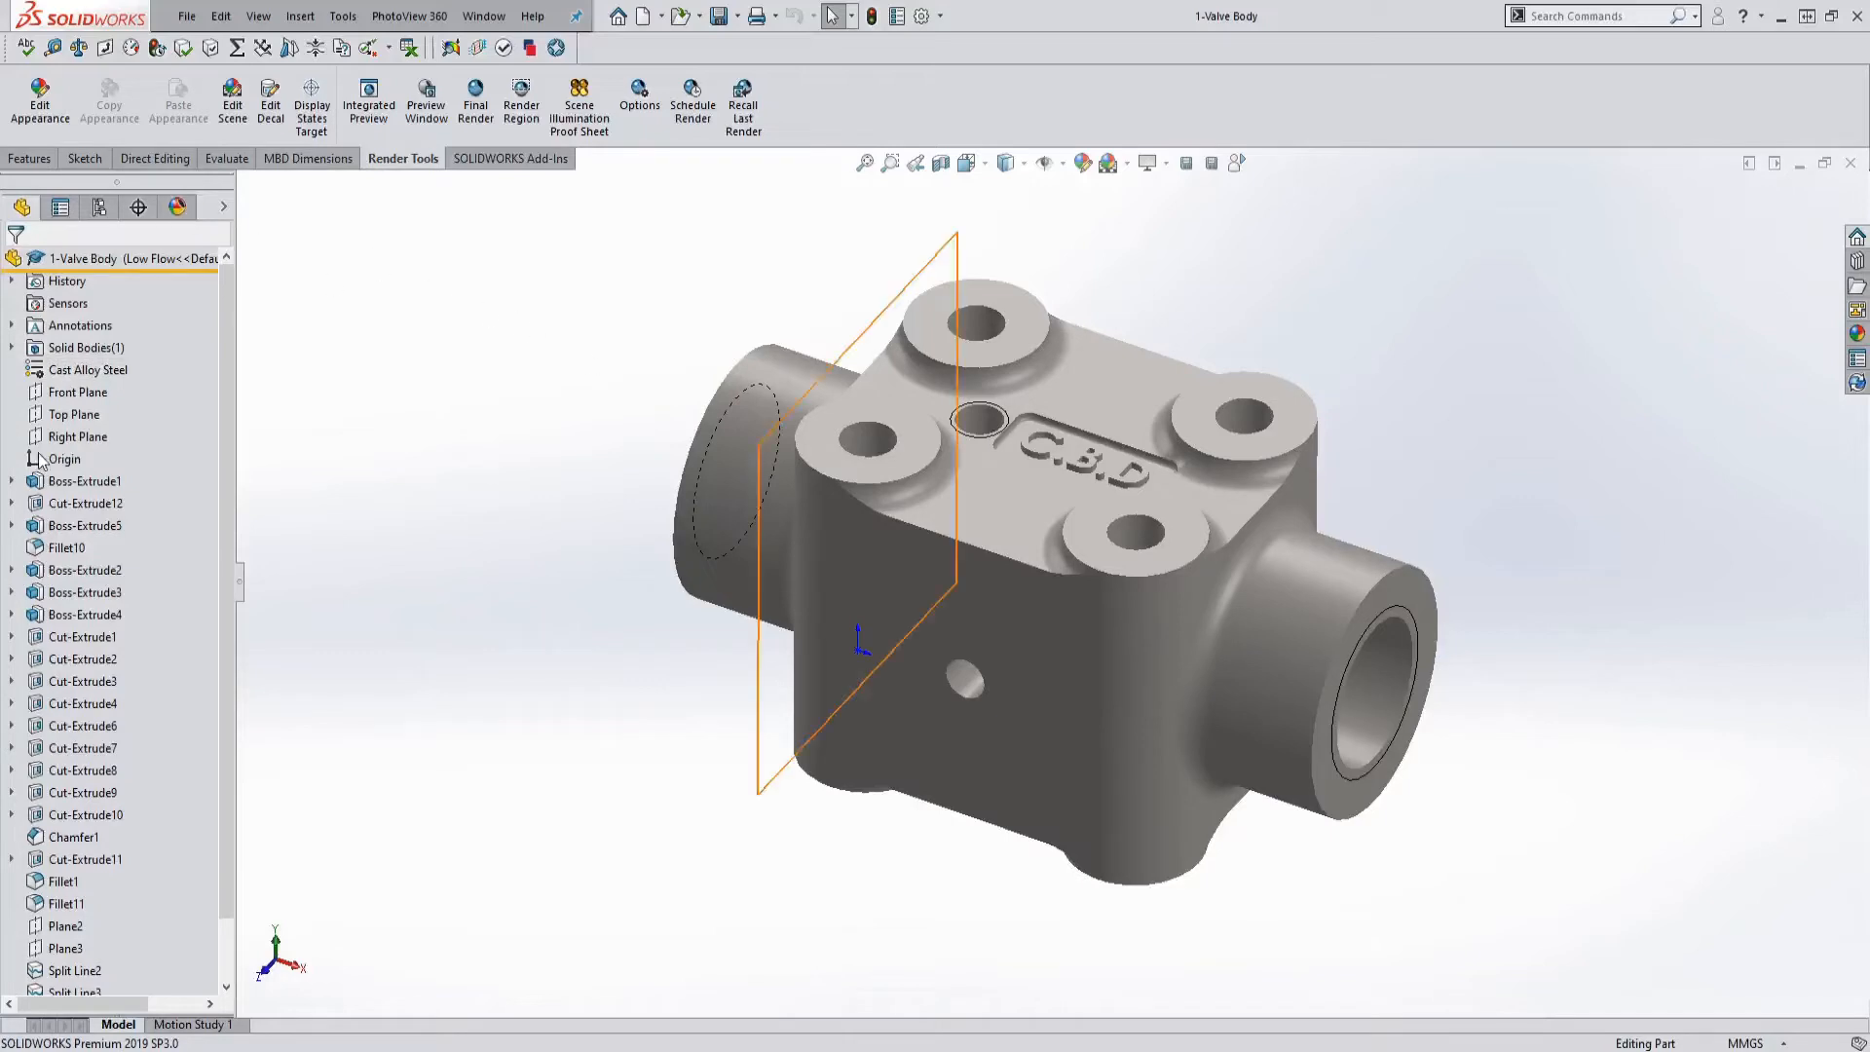
Check which appearances are applied to the valve body and open its cast stainless steel appearance for editing
click(177, 207)
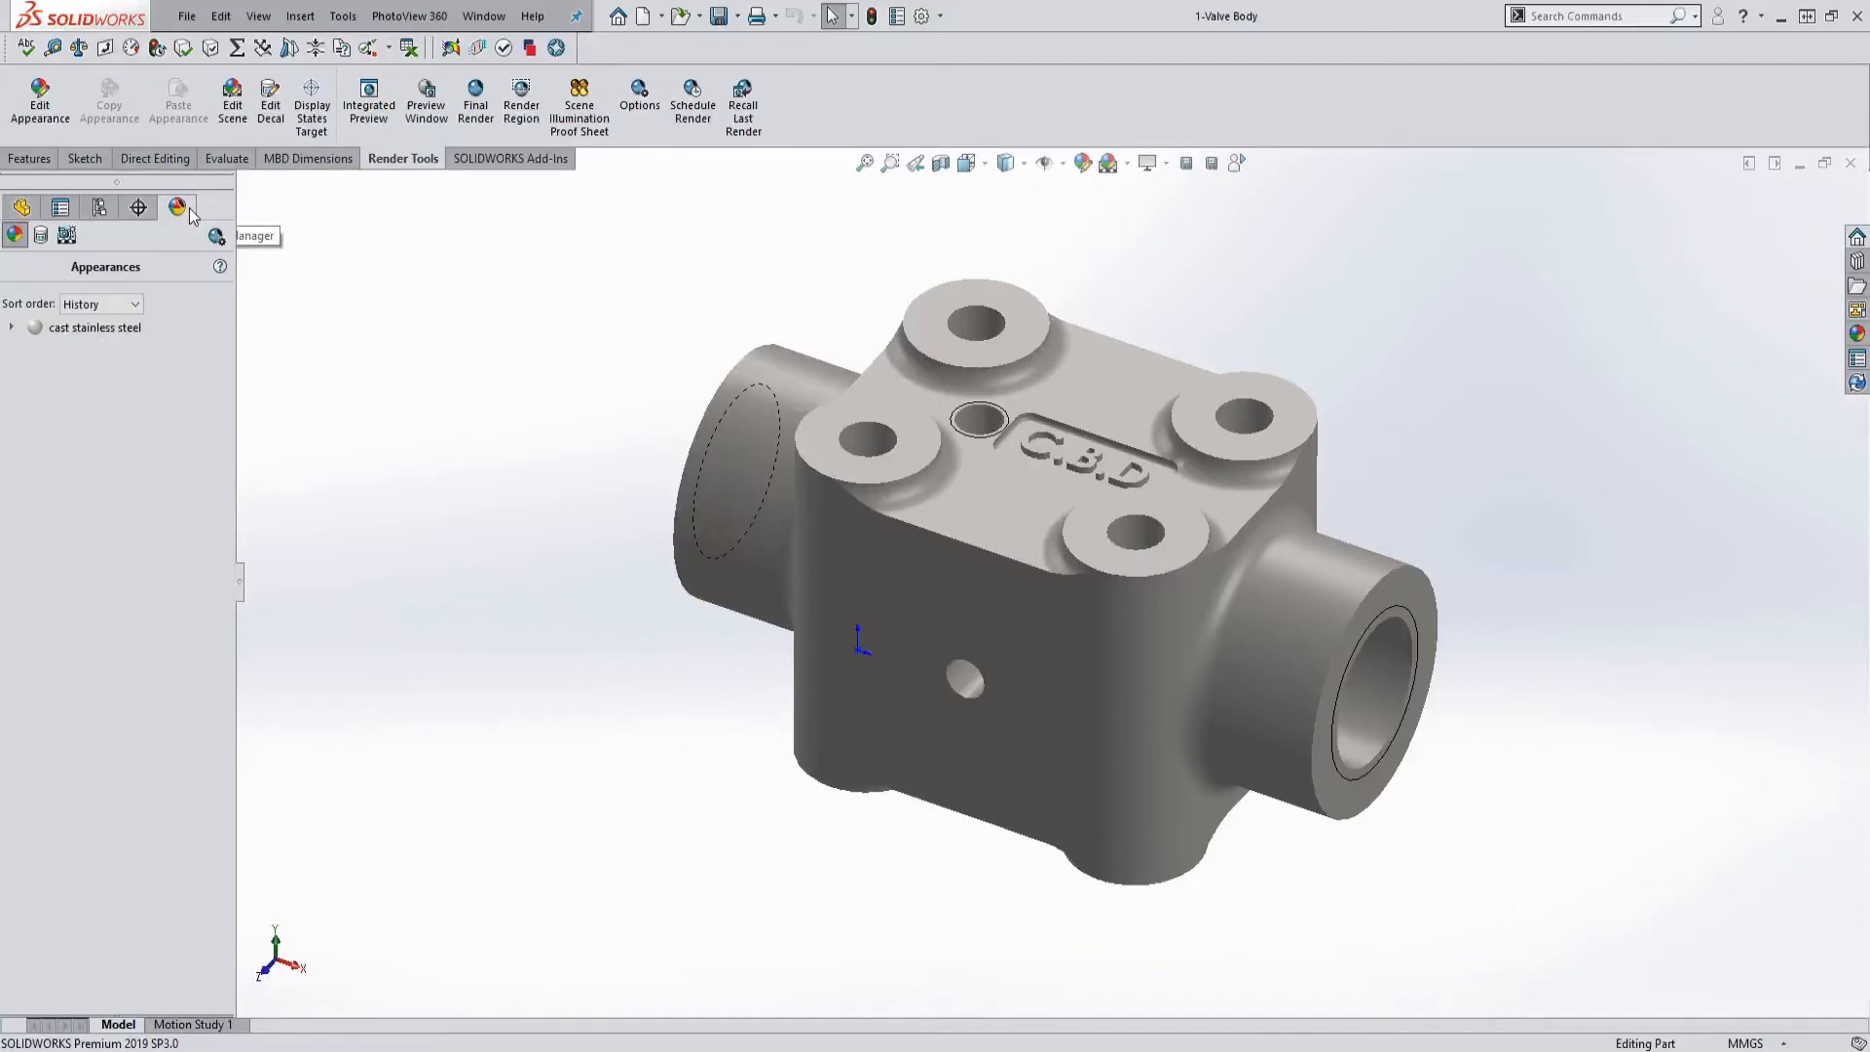
click(12, 329)
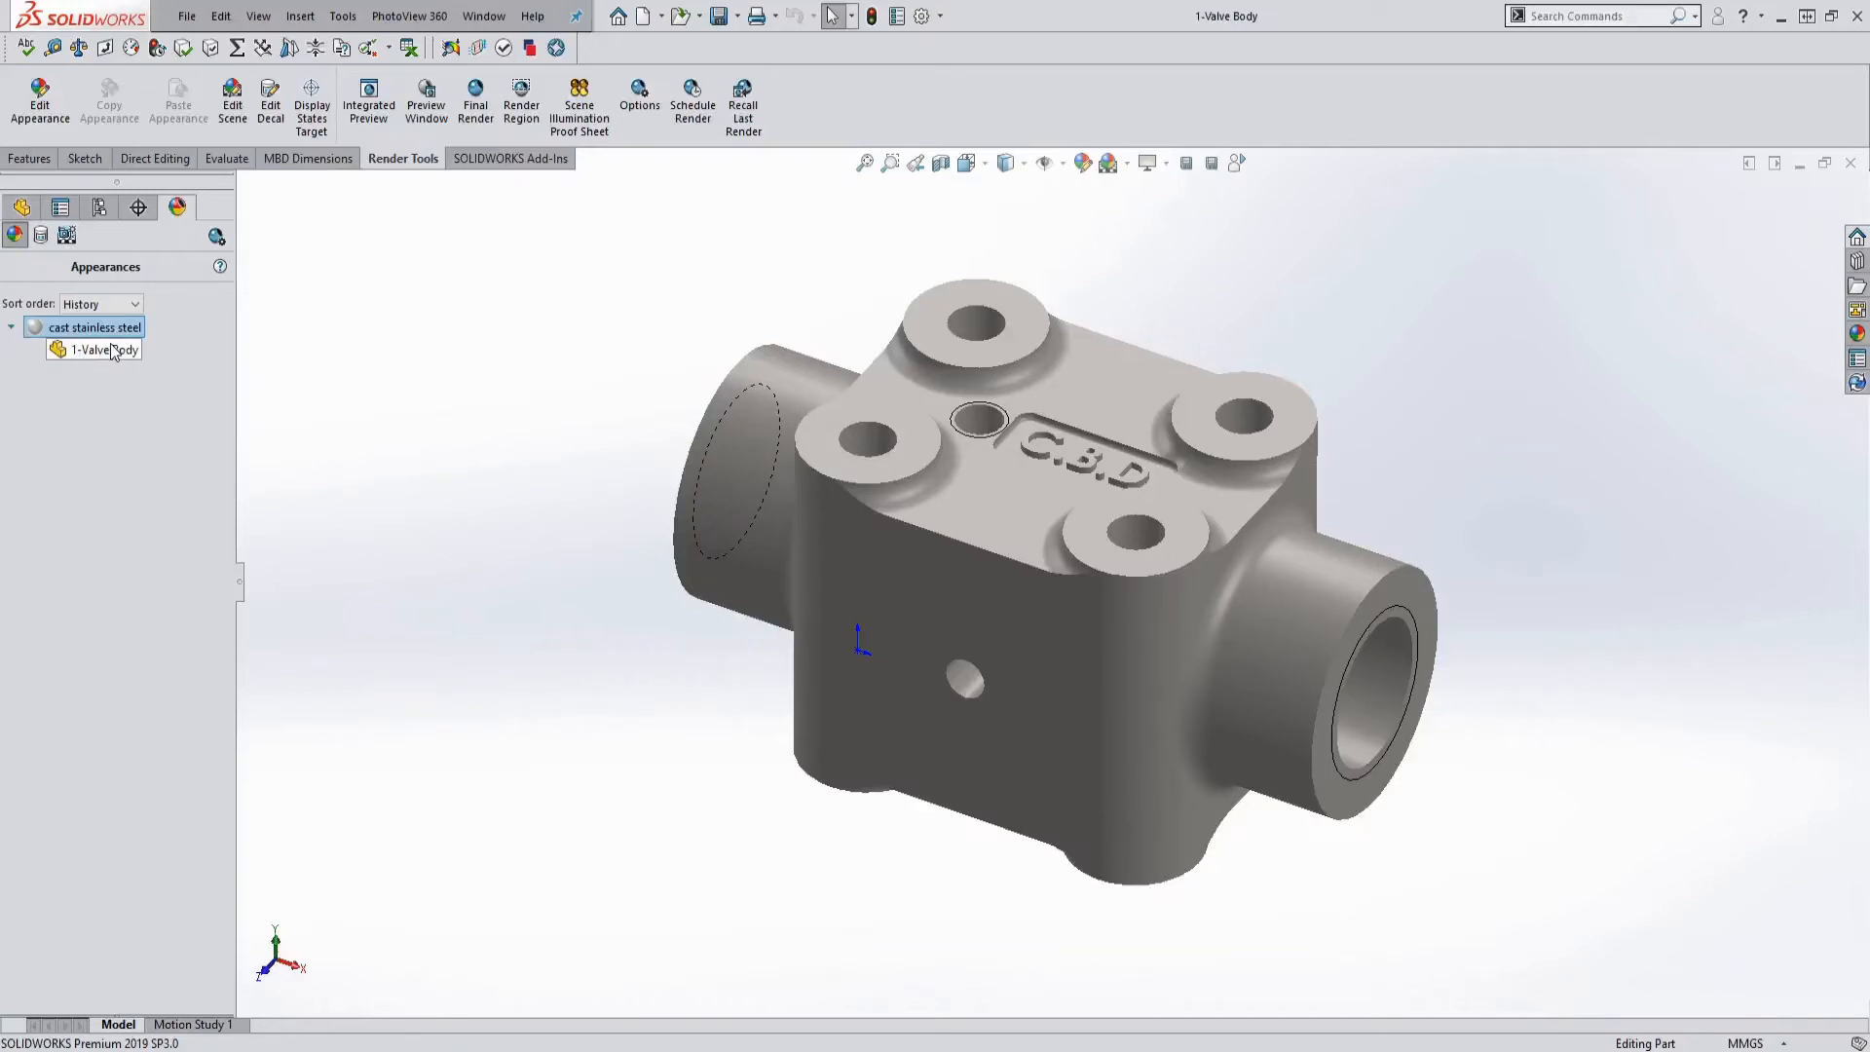
click(39, 97)
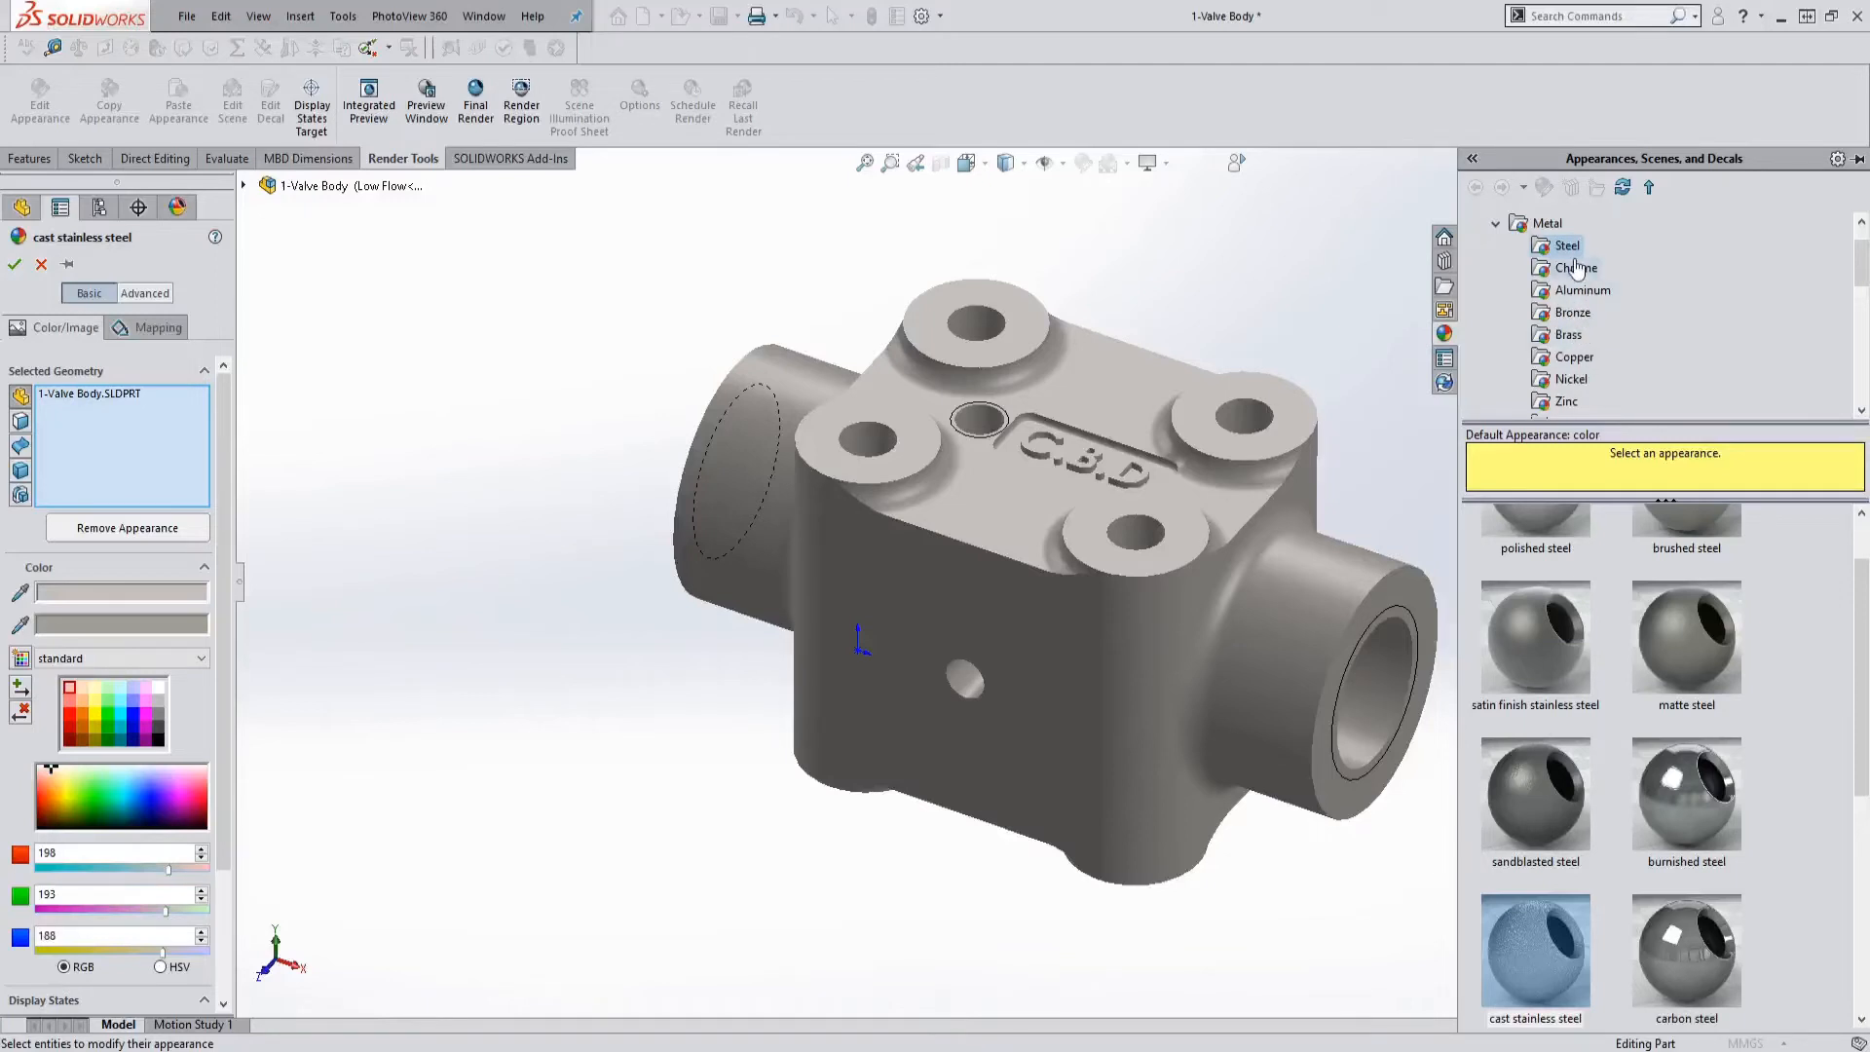
Look through the appearance library's material categories and examine all the appearances available under Metal > Steel
click(1495, 225)
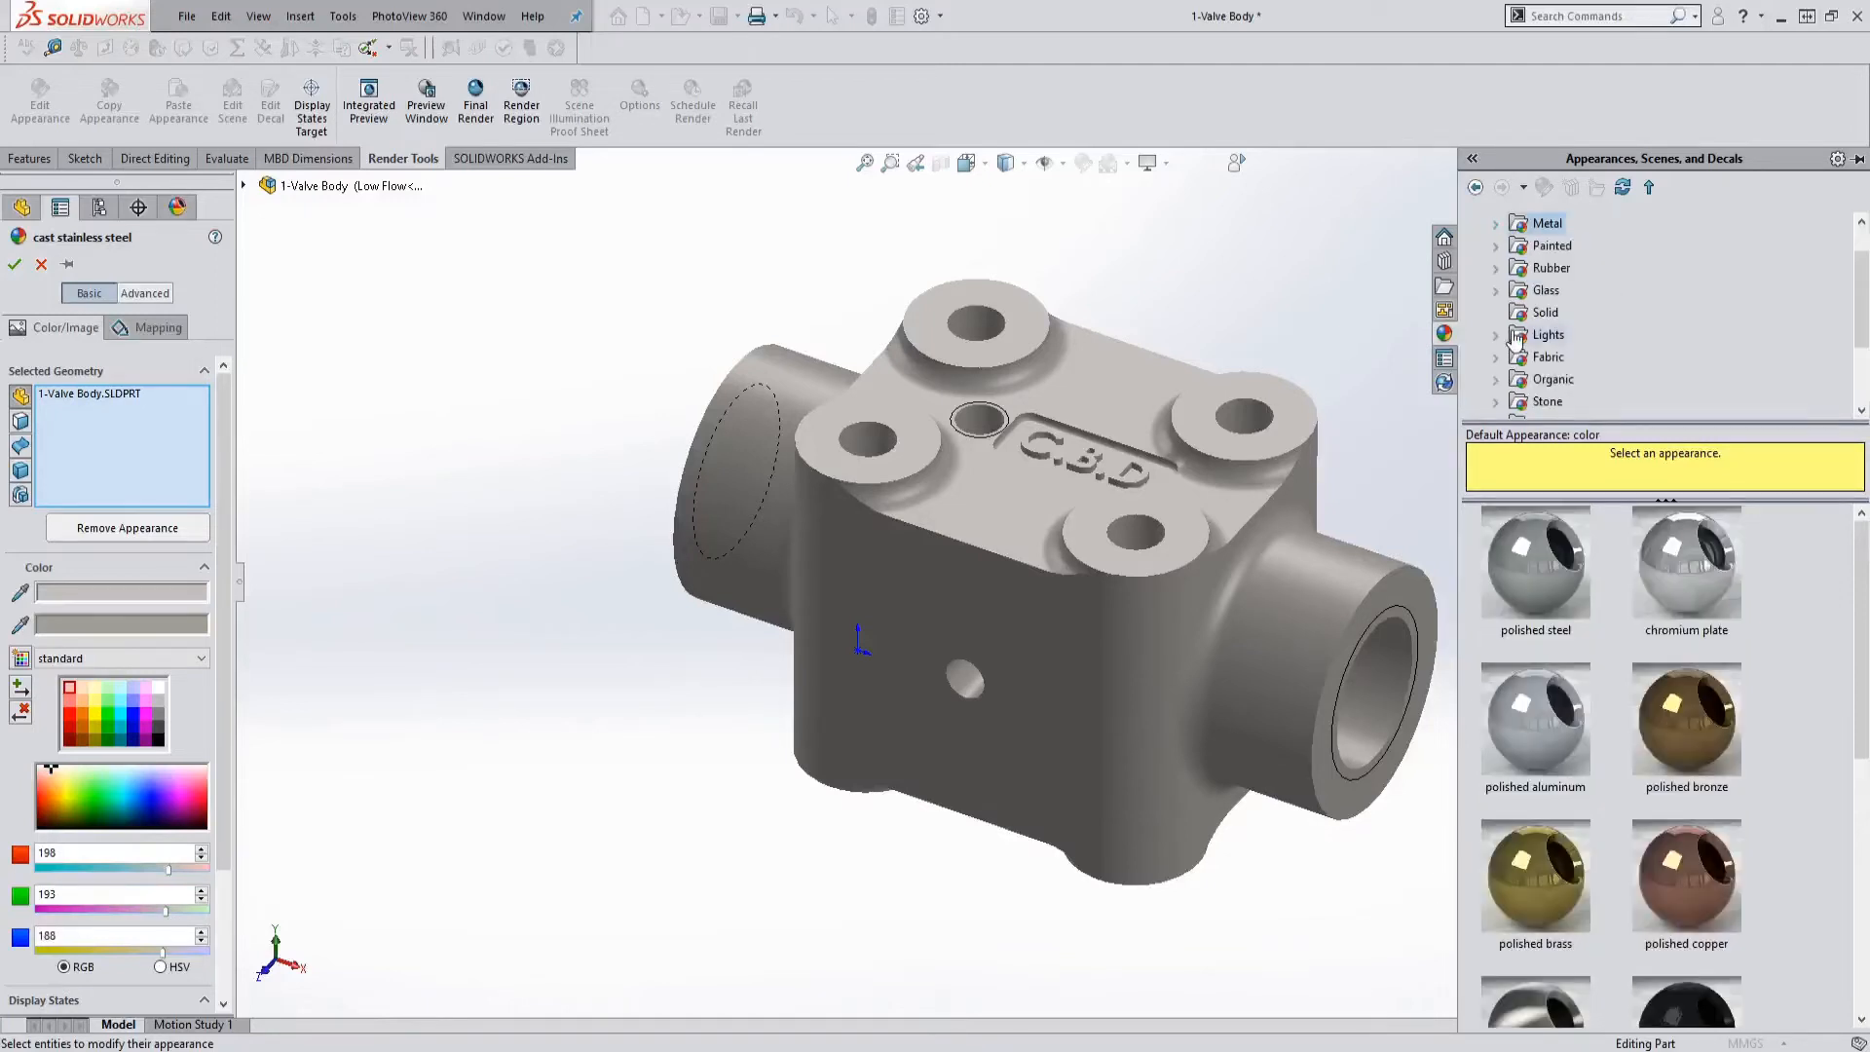
scroll(1552, 305, up, 1)
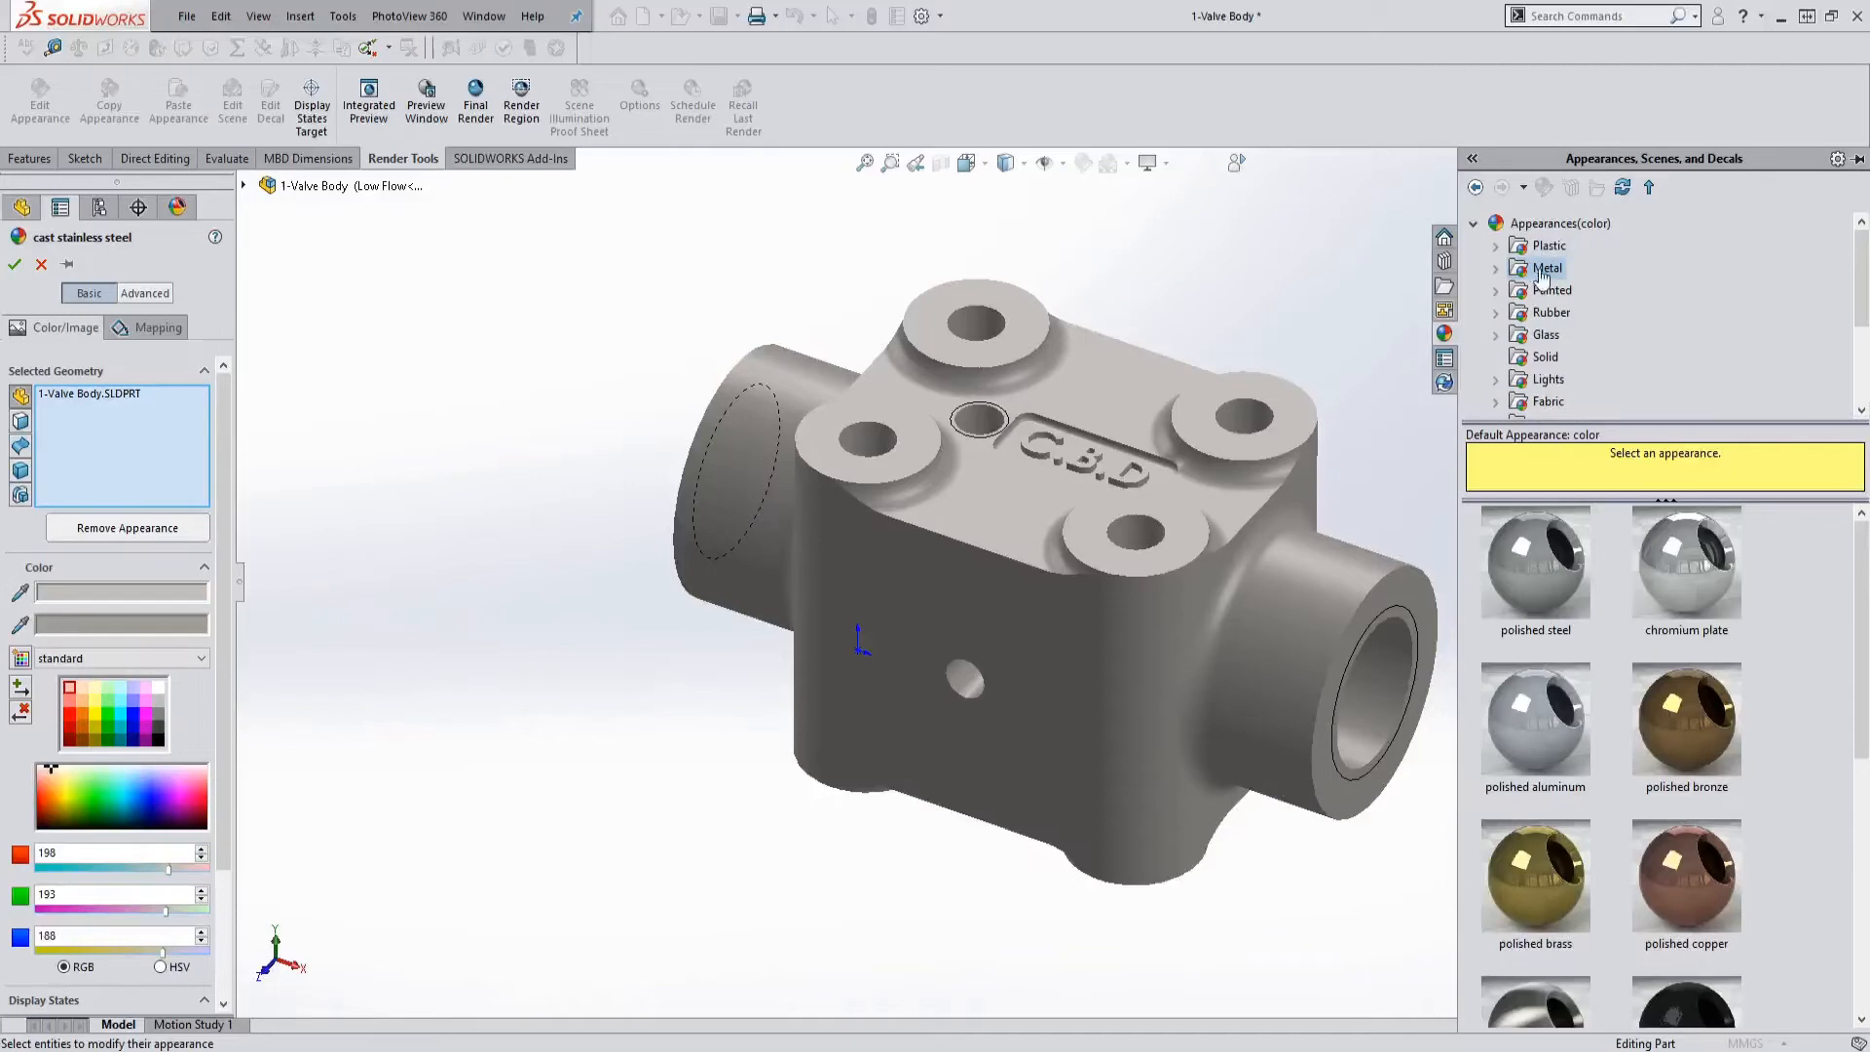
scroll(1554, 322, down, 3)
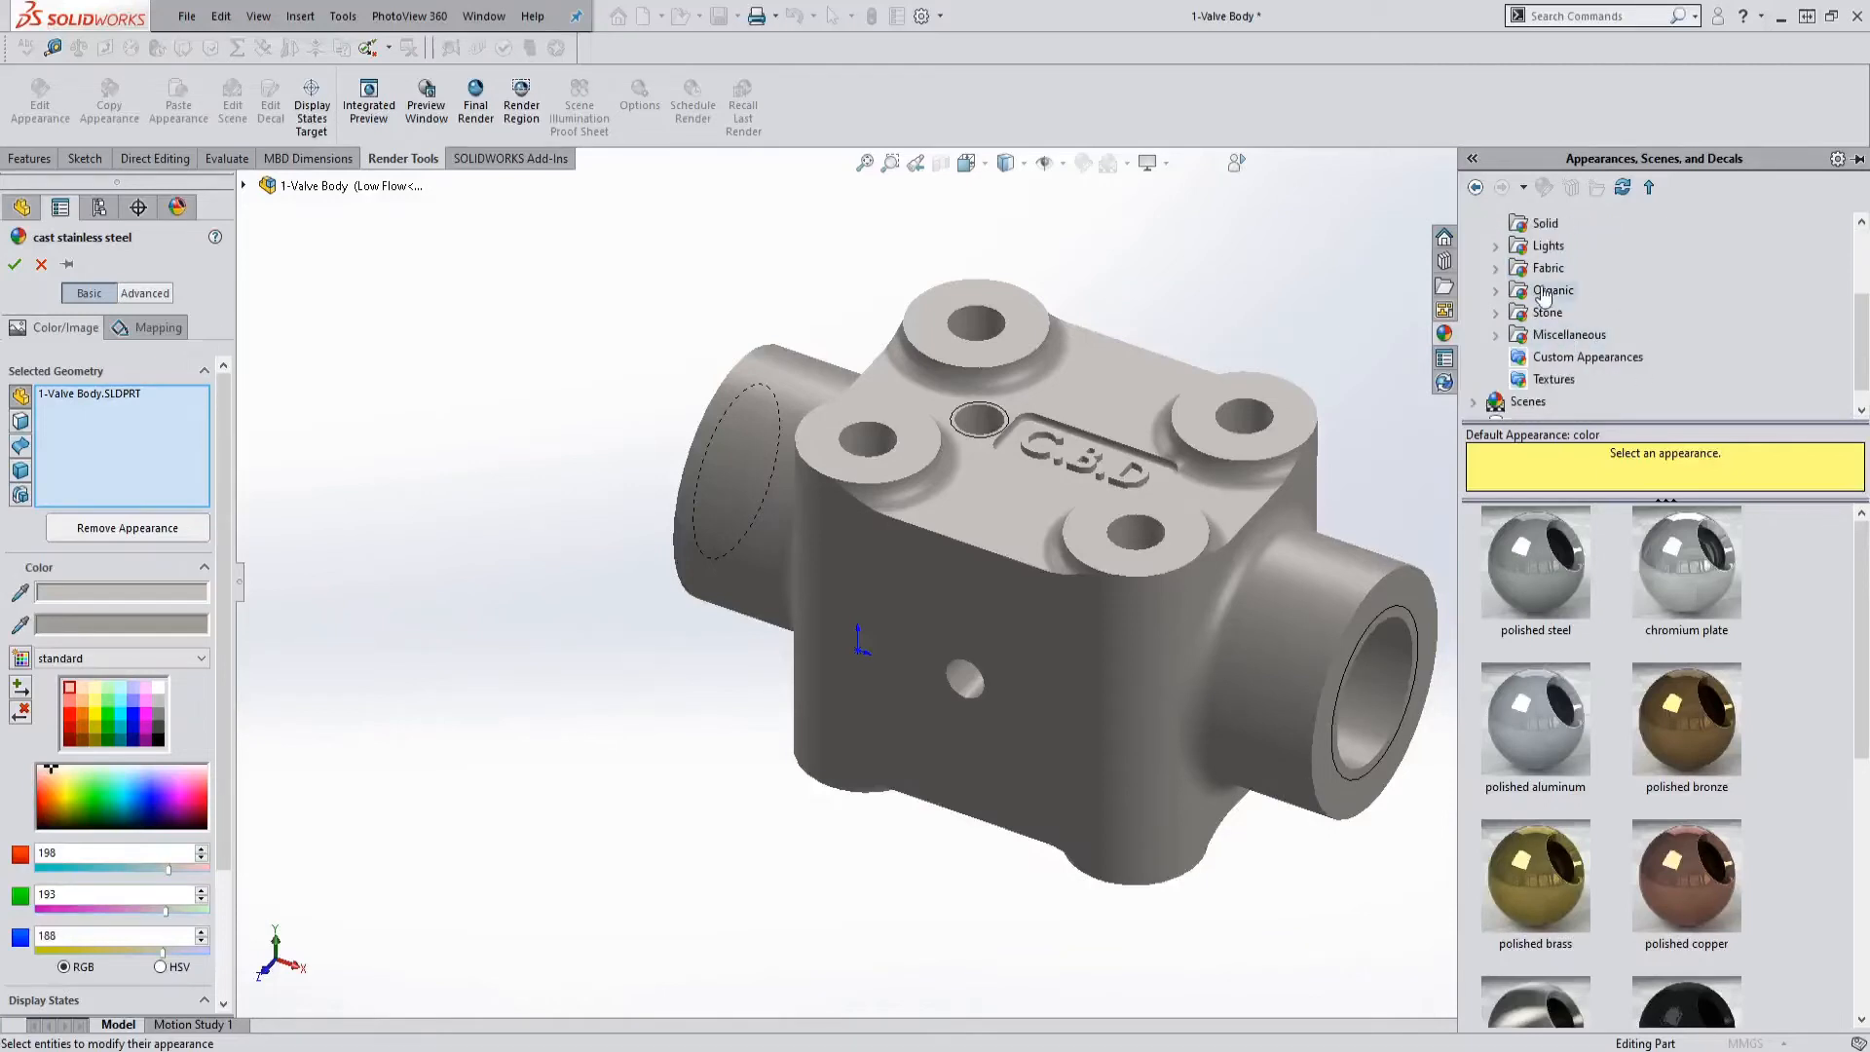
scroll(1551, 304, up, 3)
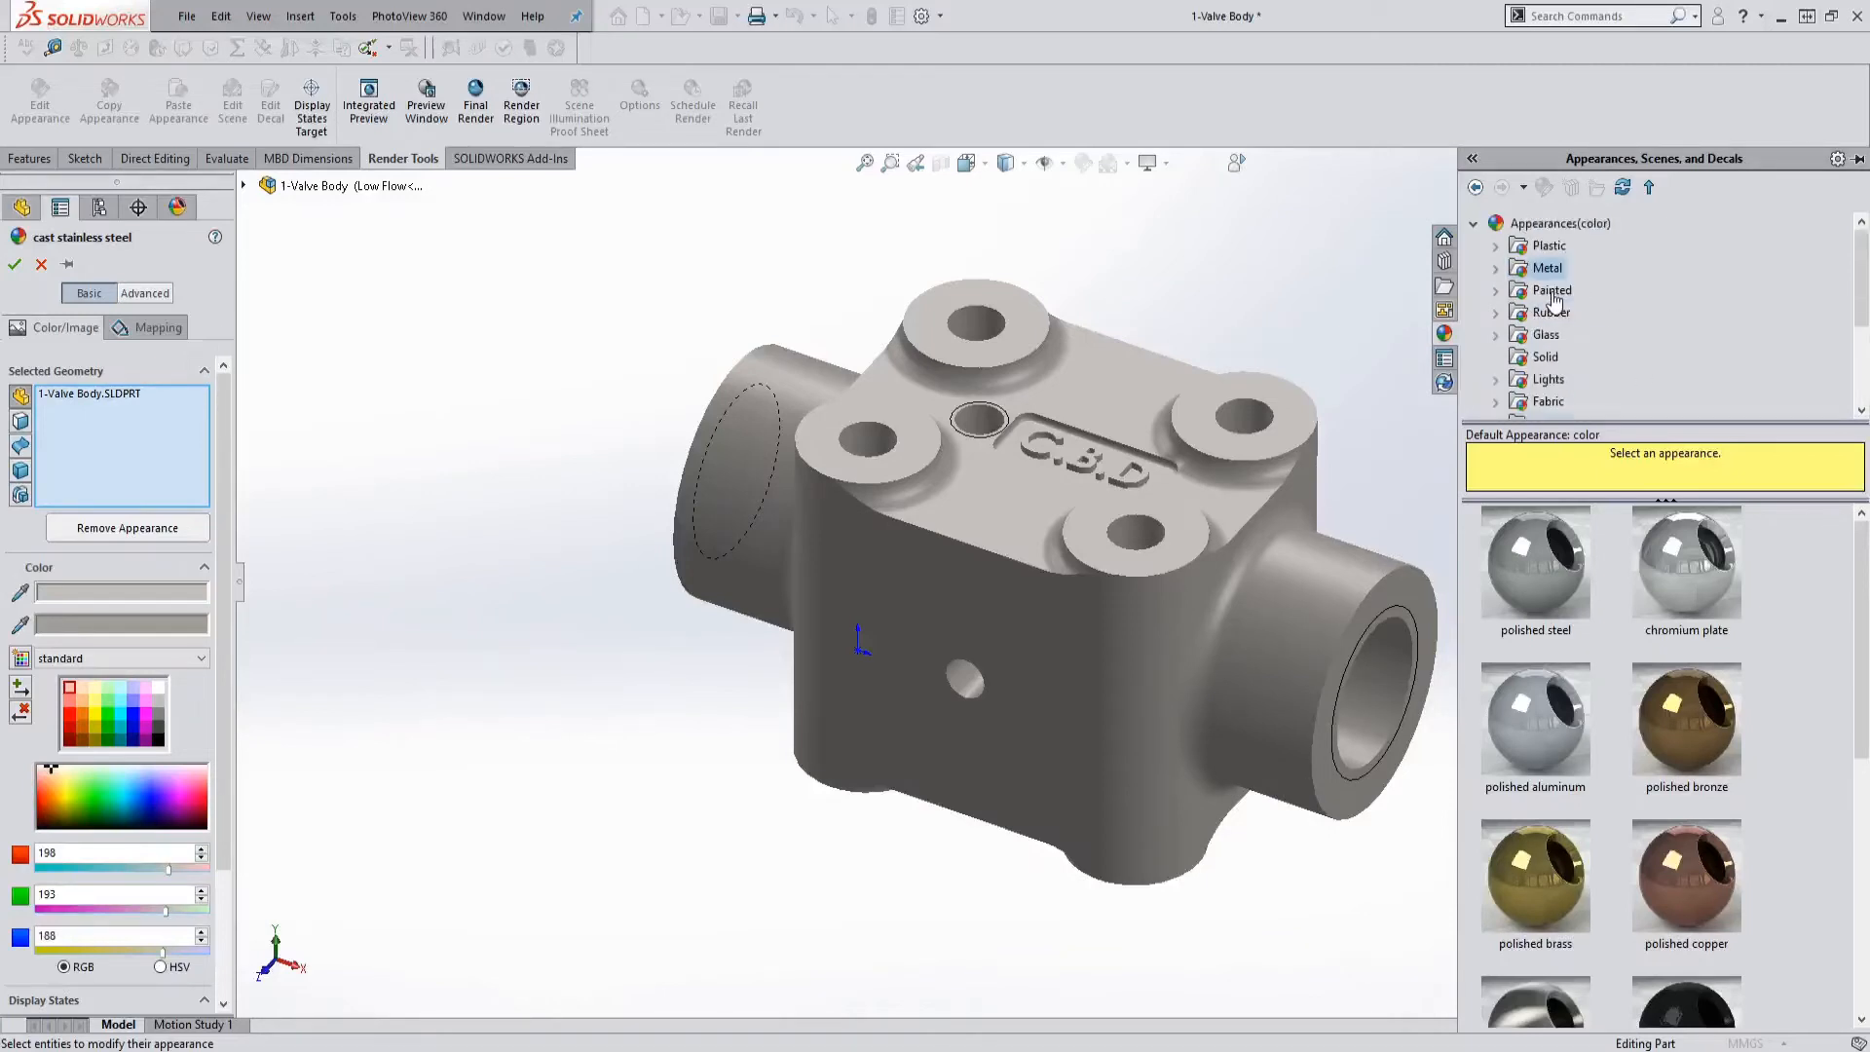
click(1497, 268)
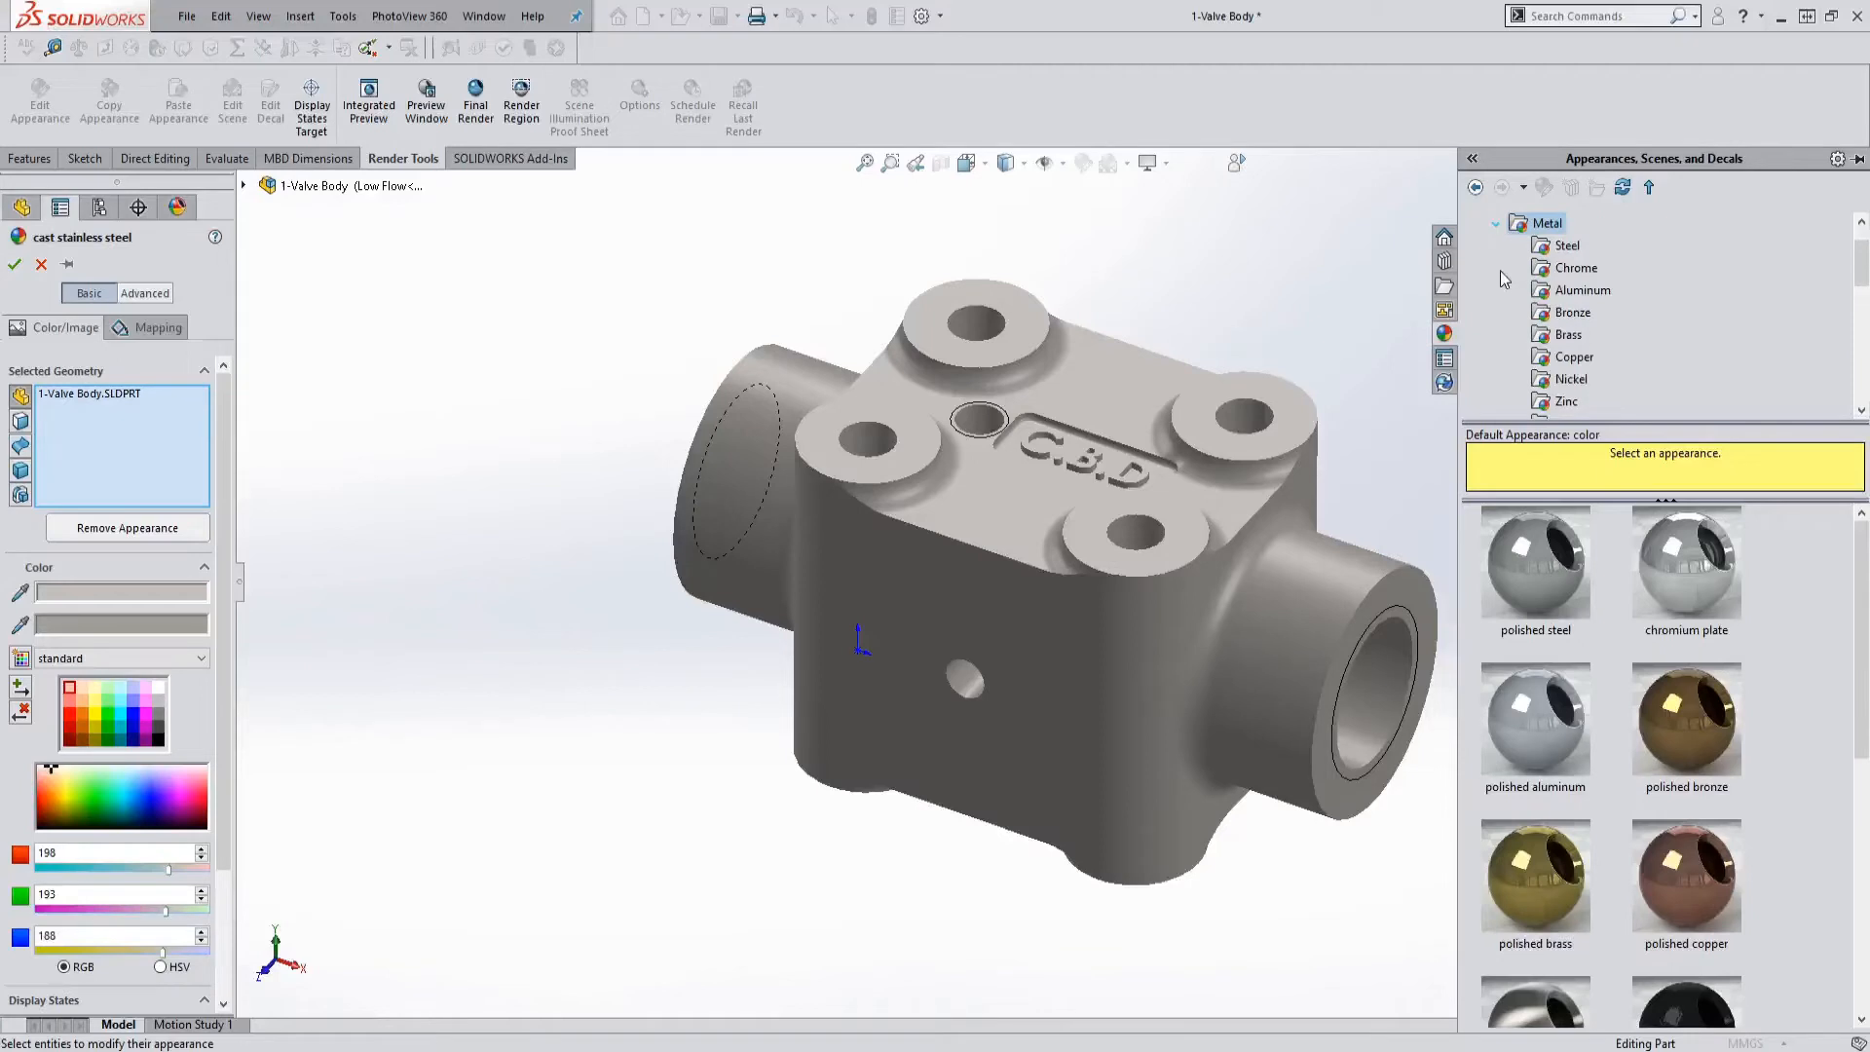
click(1564, 247)
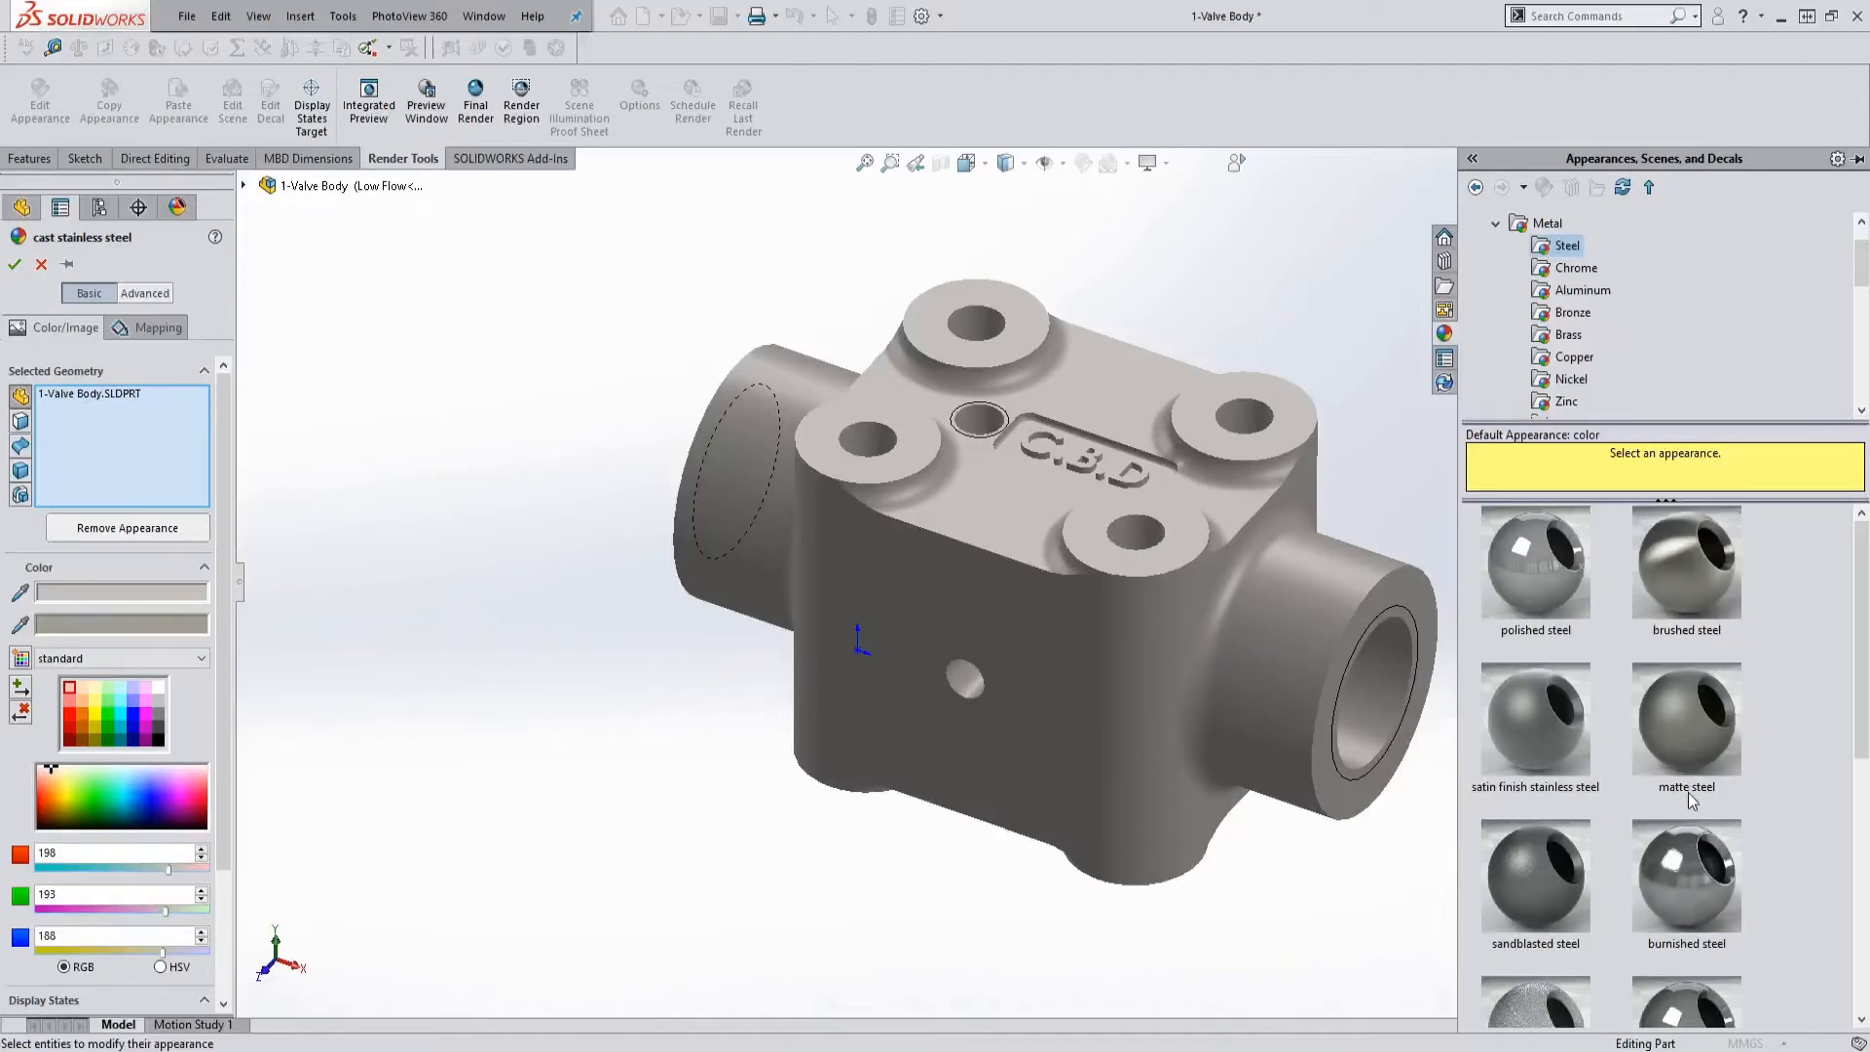
scroll(1607, 740, down, 3)
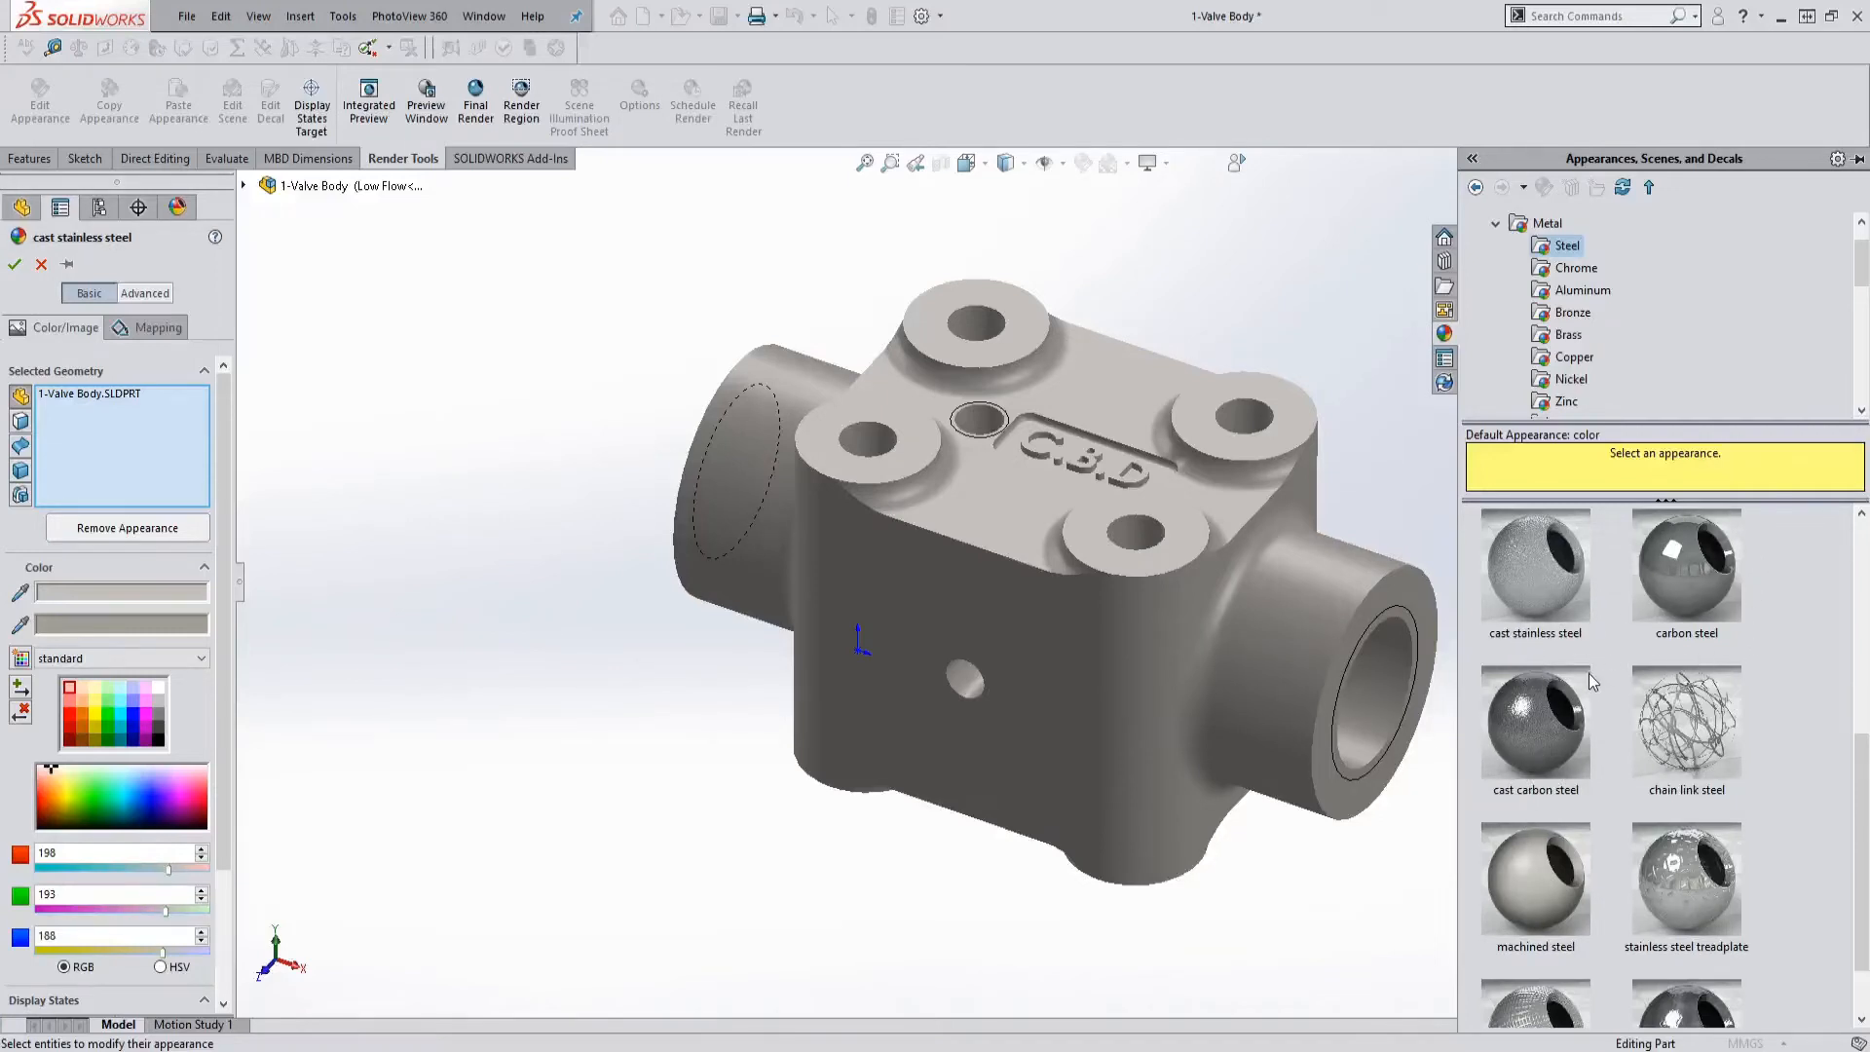
scroll(1516, 750, down, 1)
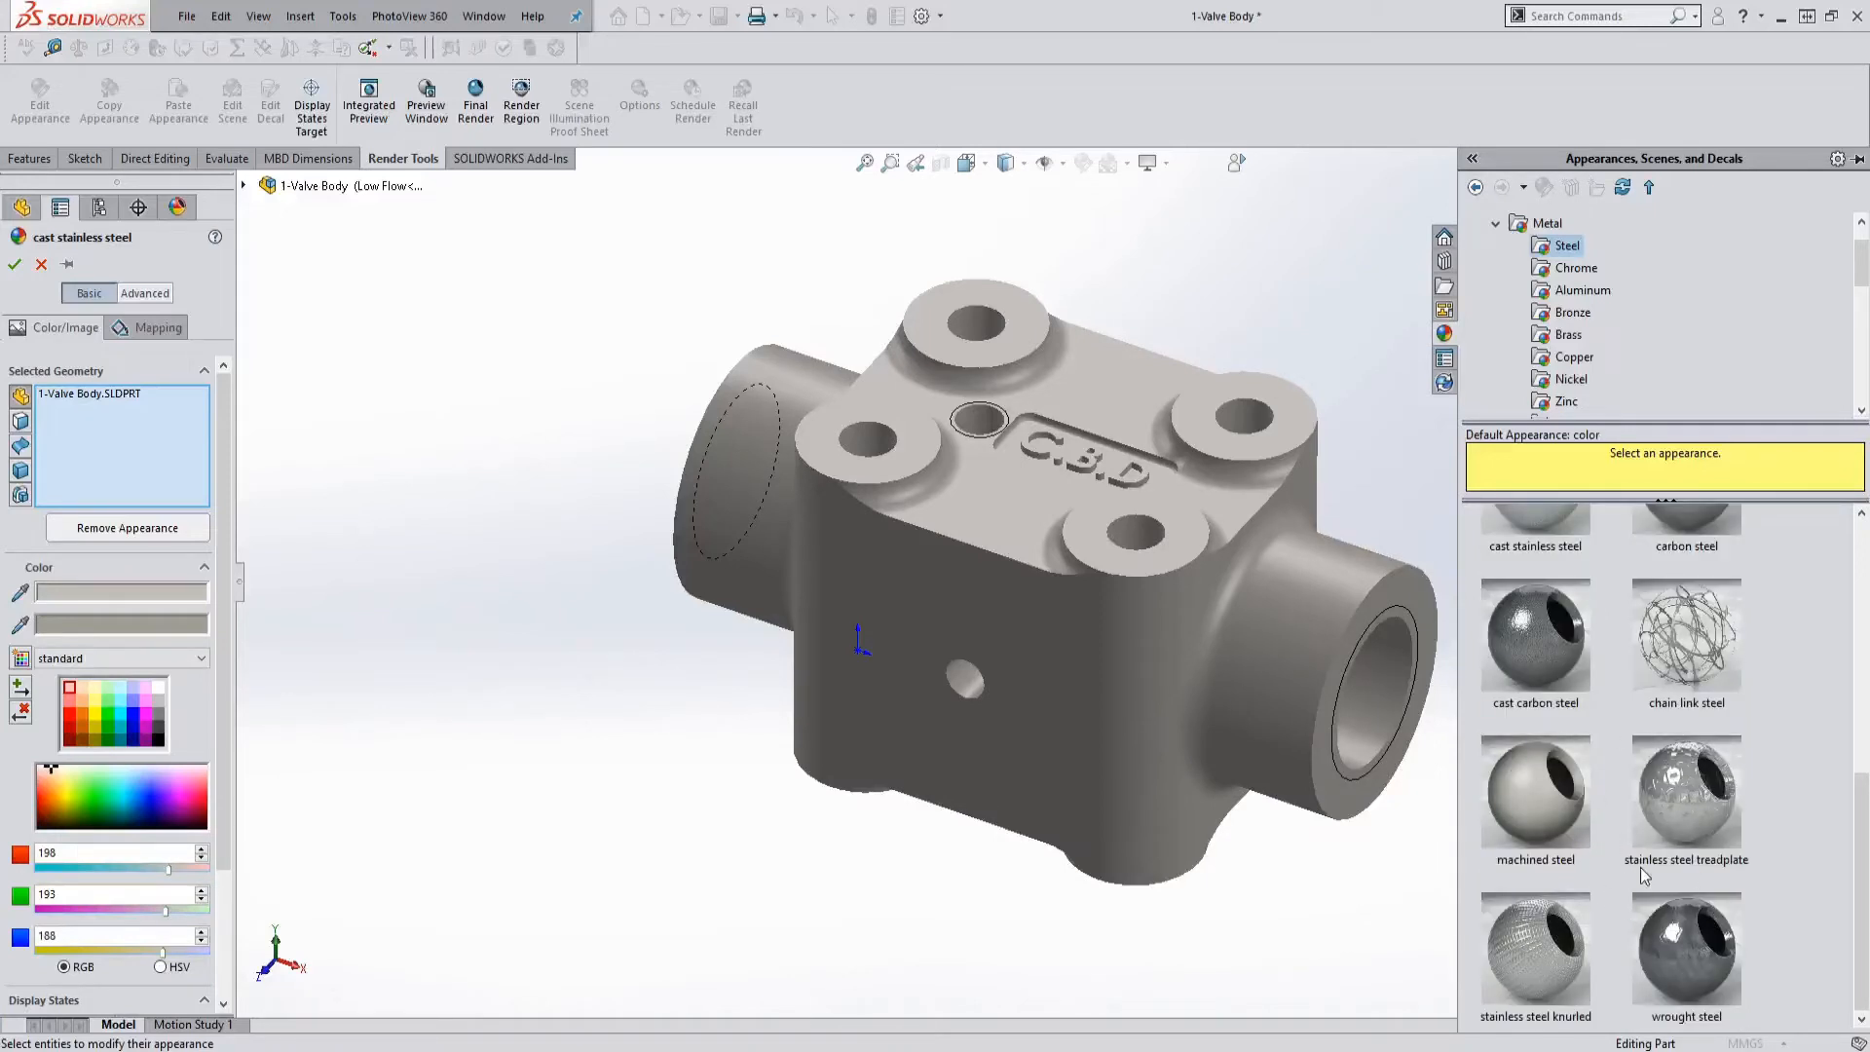
scroll(1631, 746, up, 5)
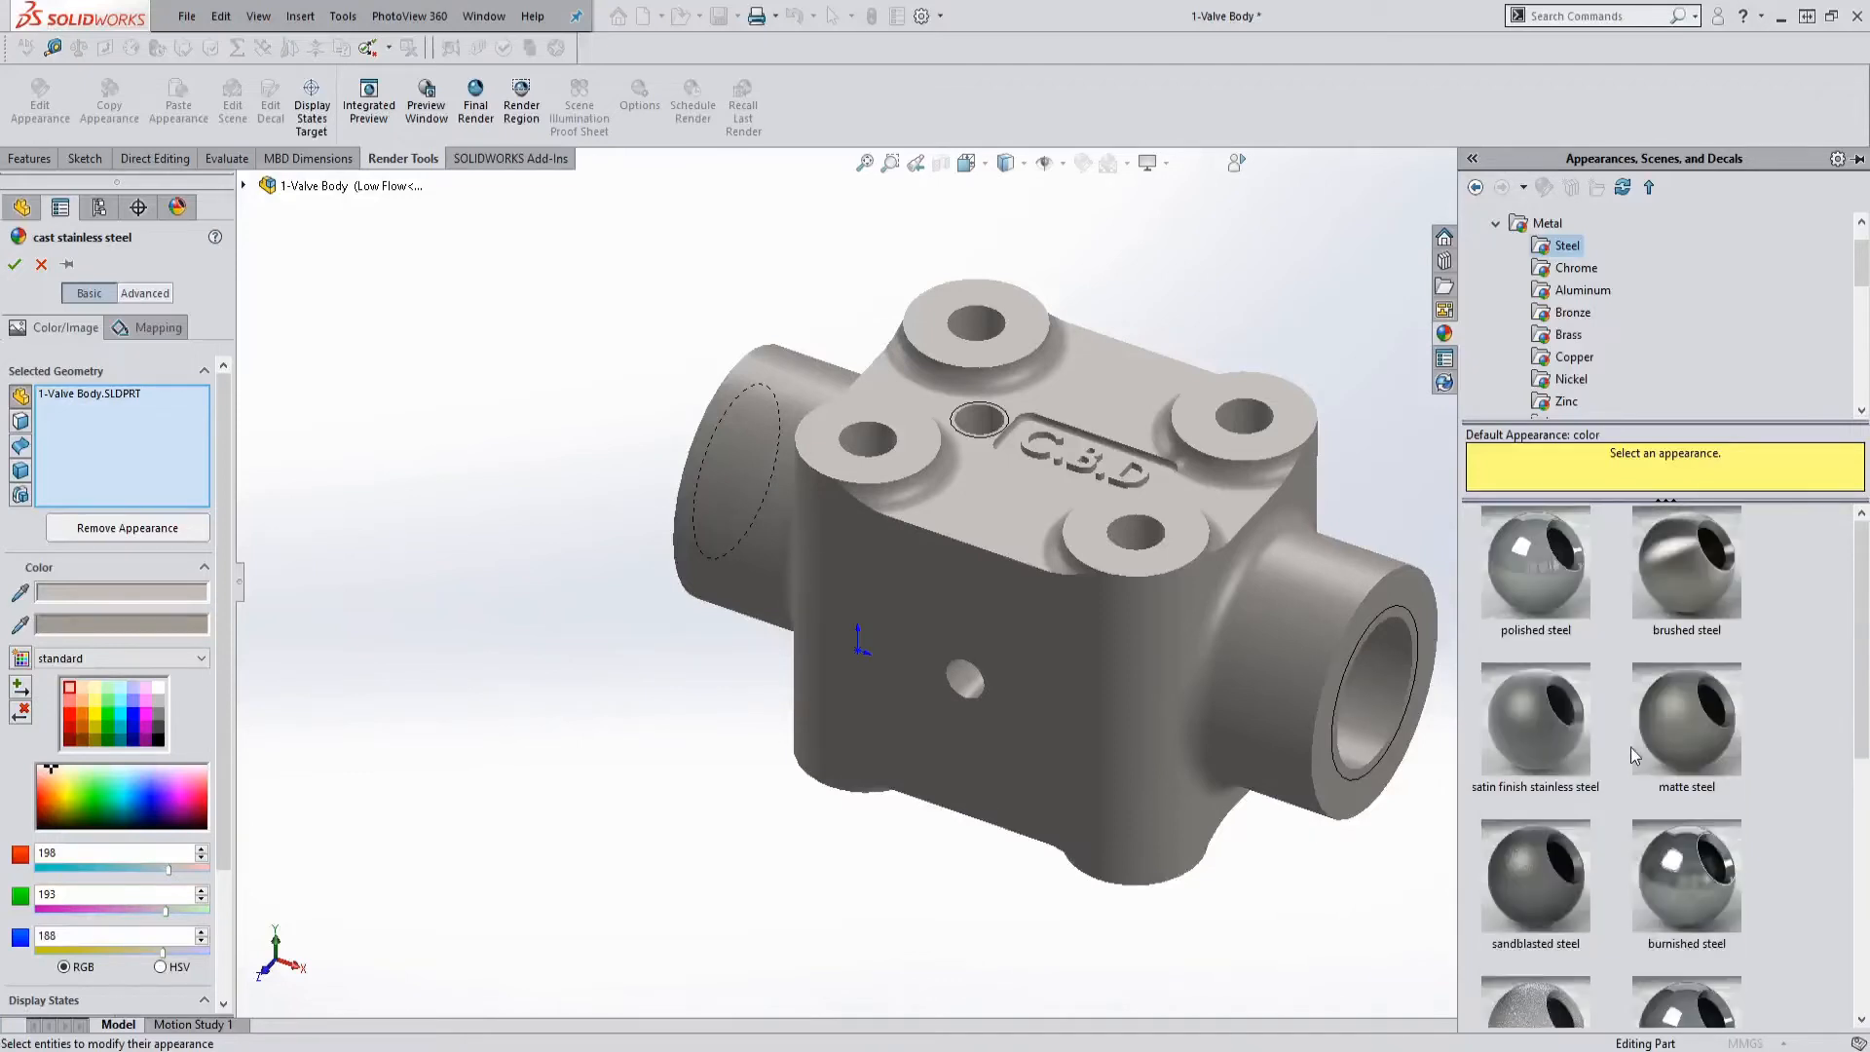
Examine the aluminum appearances and the remaining metal categories in the appearance library
click(1585, 290)
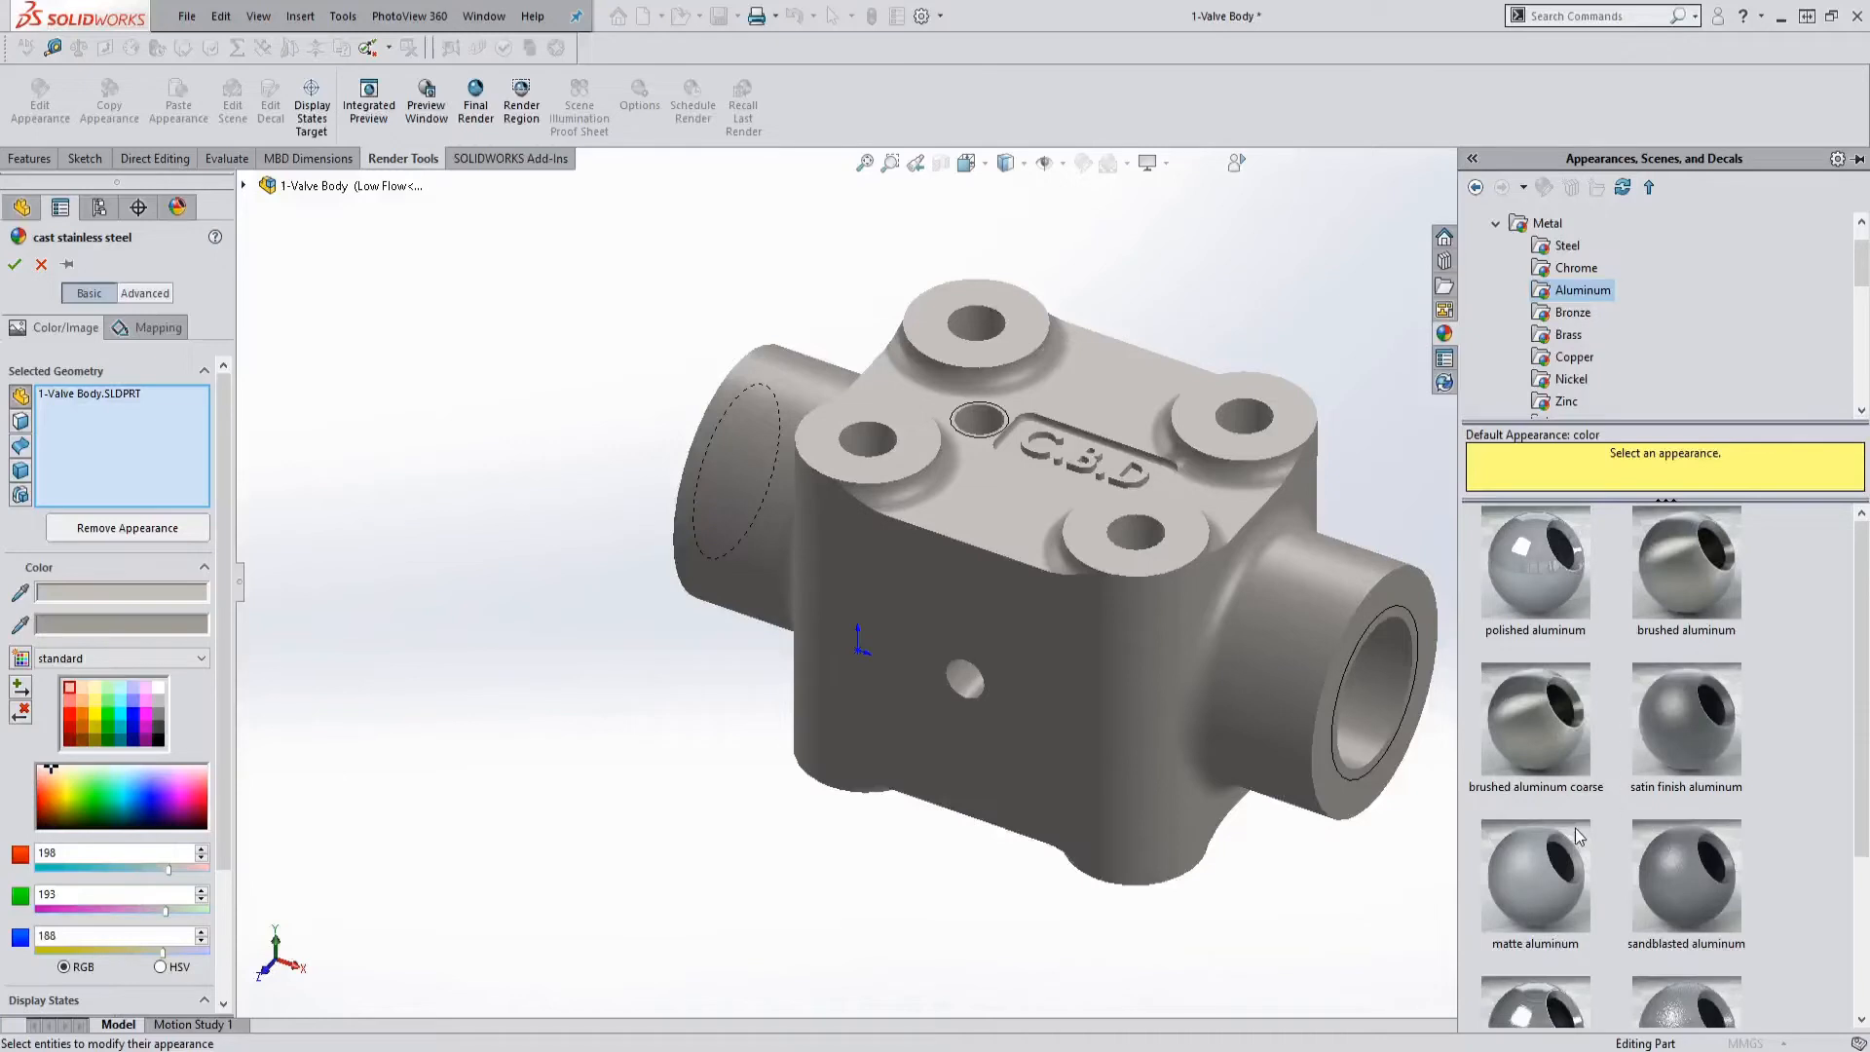
scroll(1568, 663, down, 3)
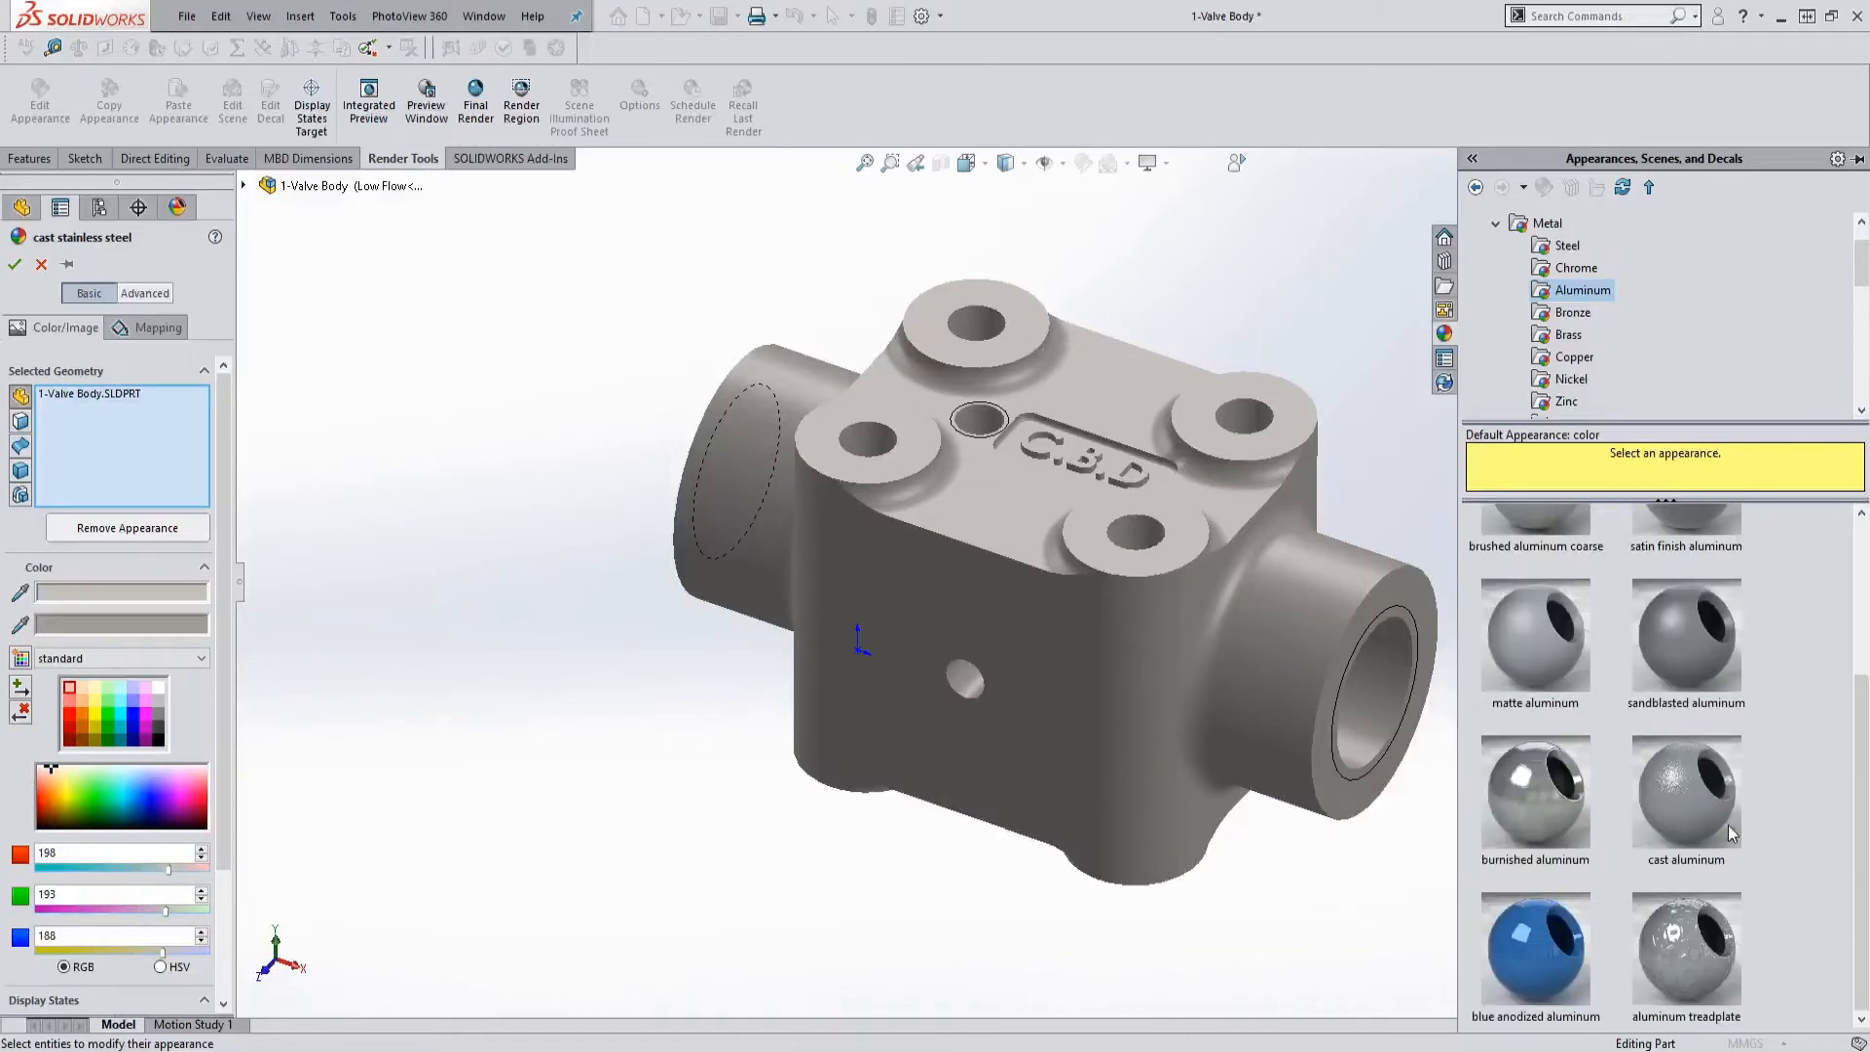
scroll(1660, 816, up, 3)
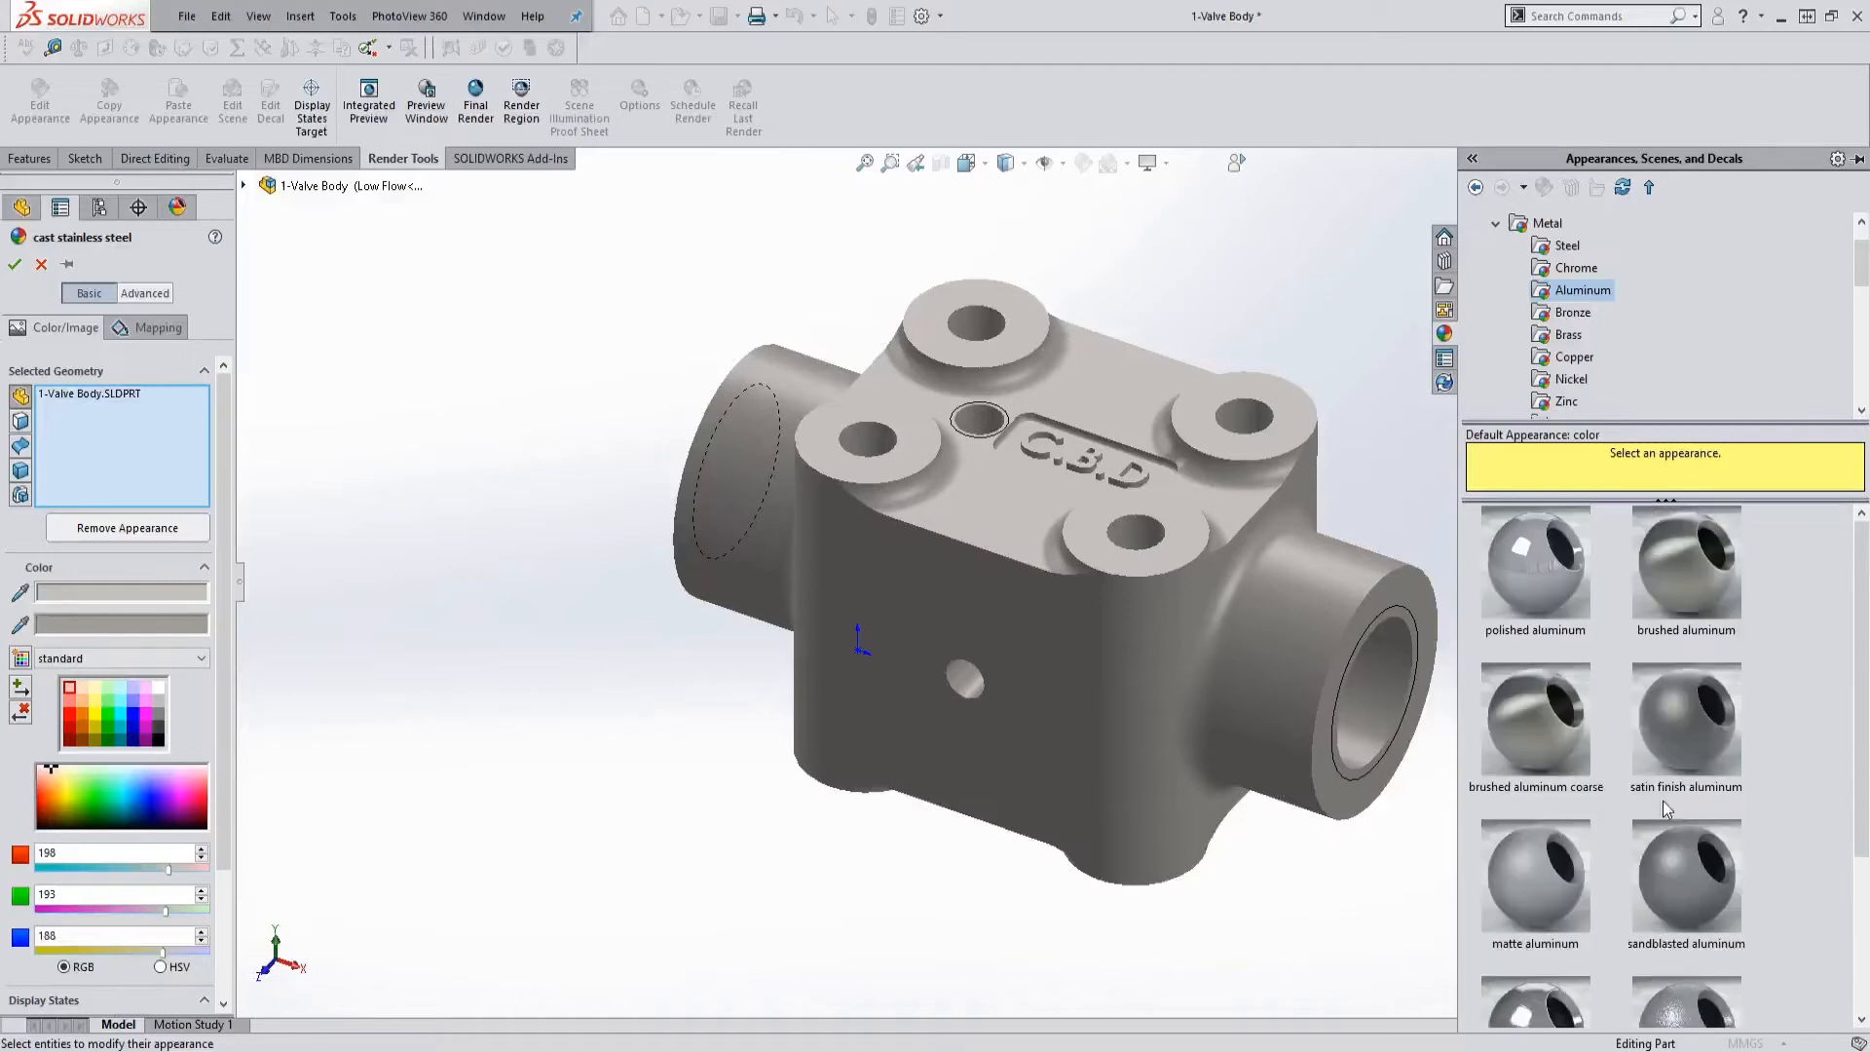
scroll(1560, 331, down, 2)
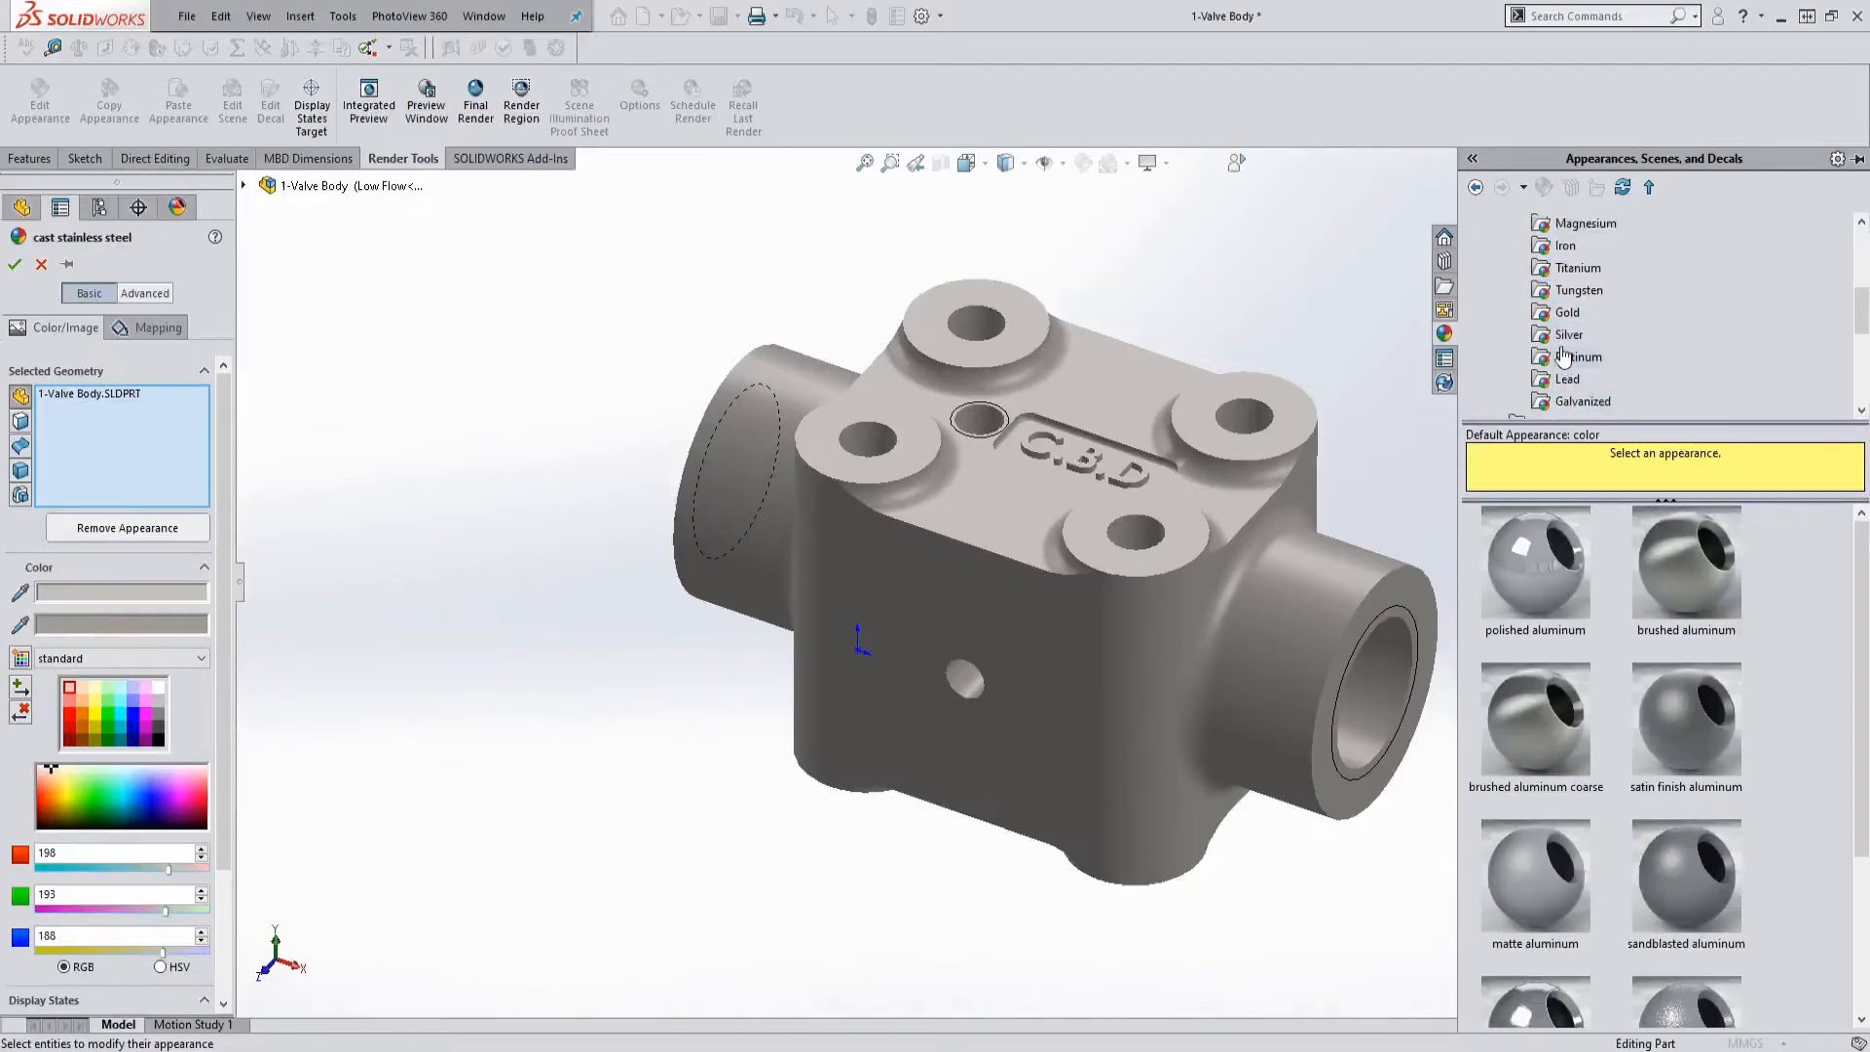
scroll(1566, 268, up, 3)
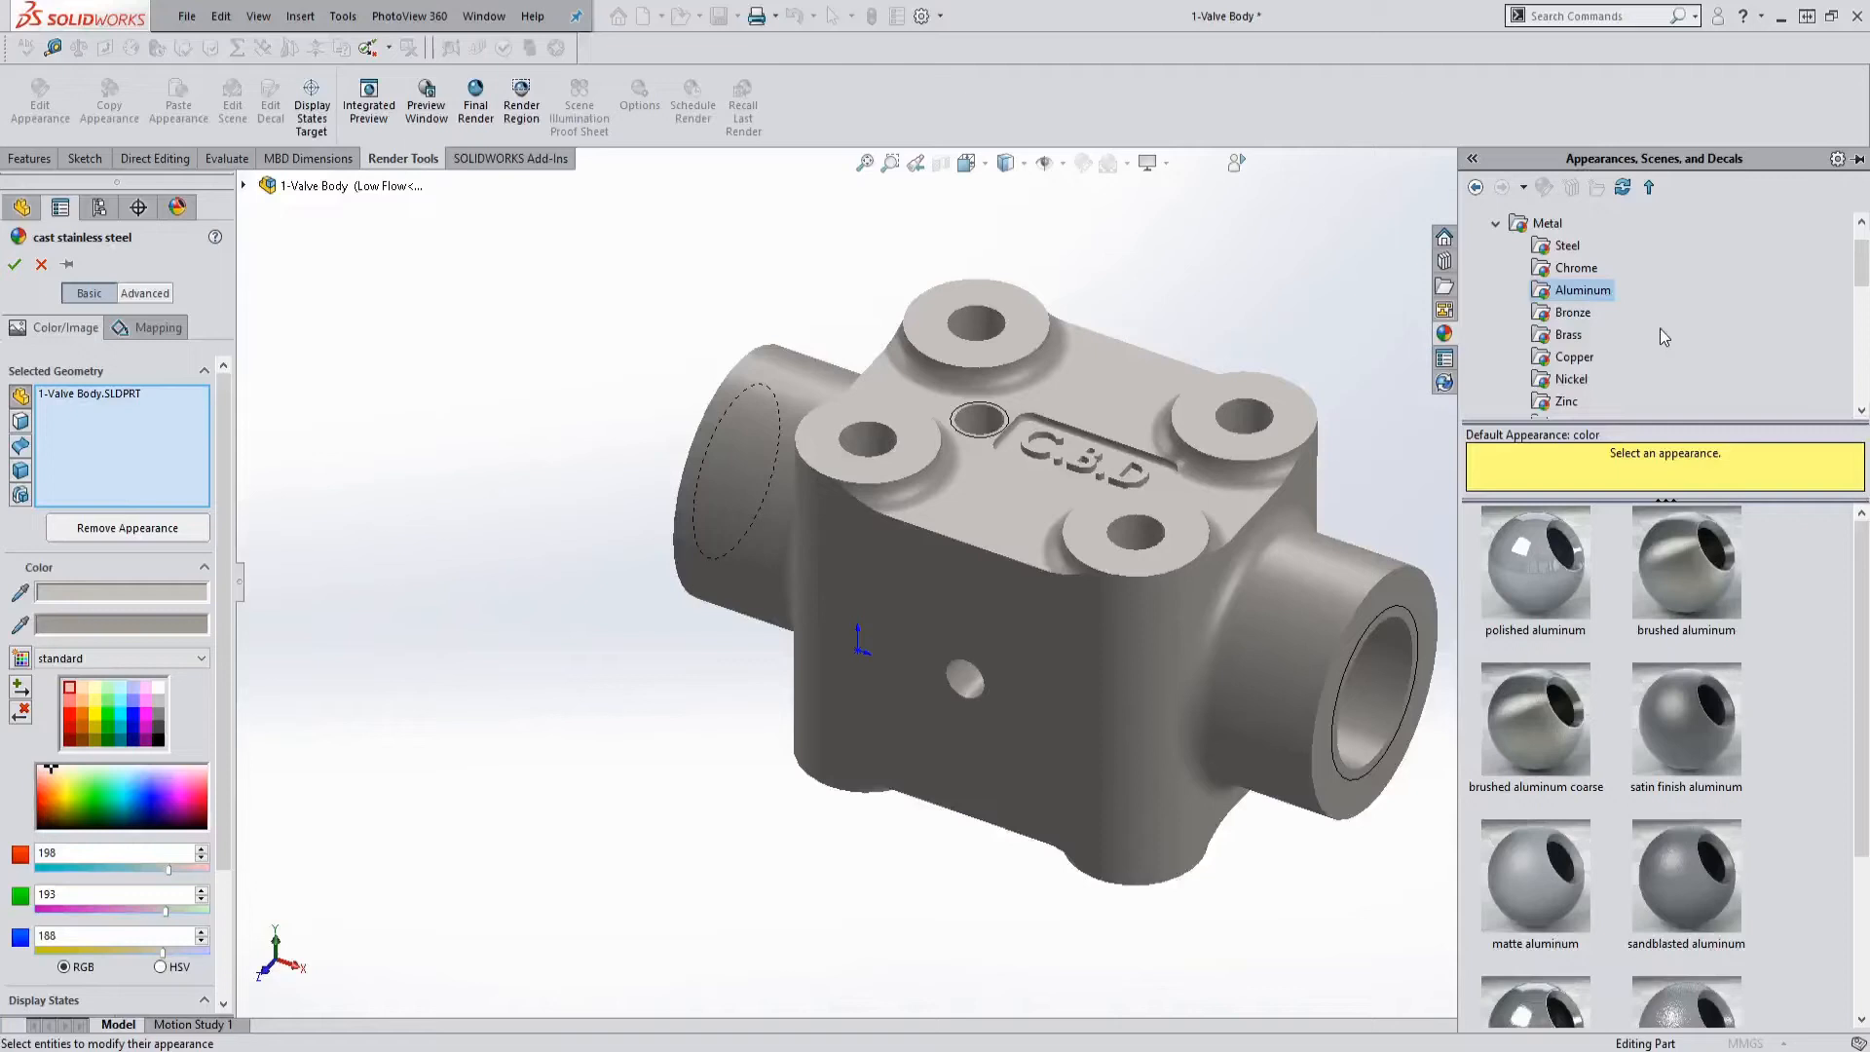
scroll(1599, 715, down, 2)
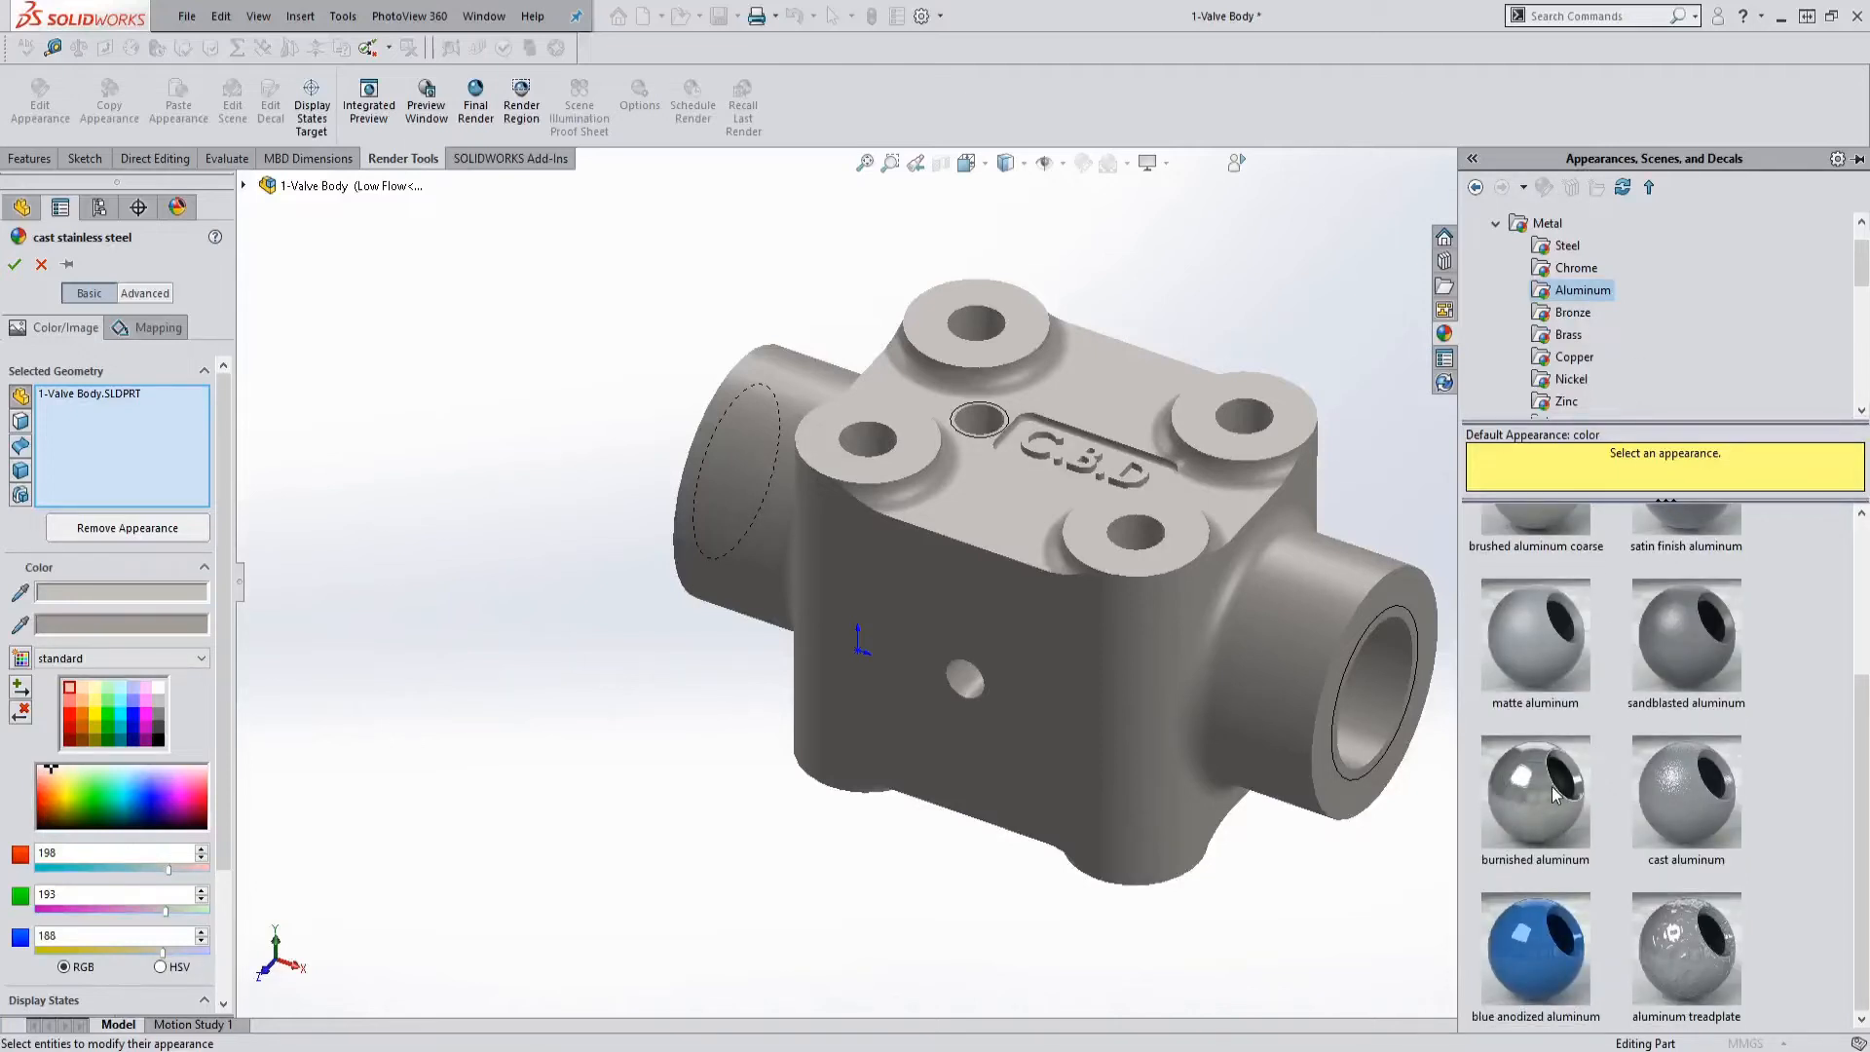
Try the cast carbon steel appearance on the valve body and close the appearance settings
click(1564, 246)
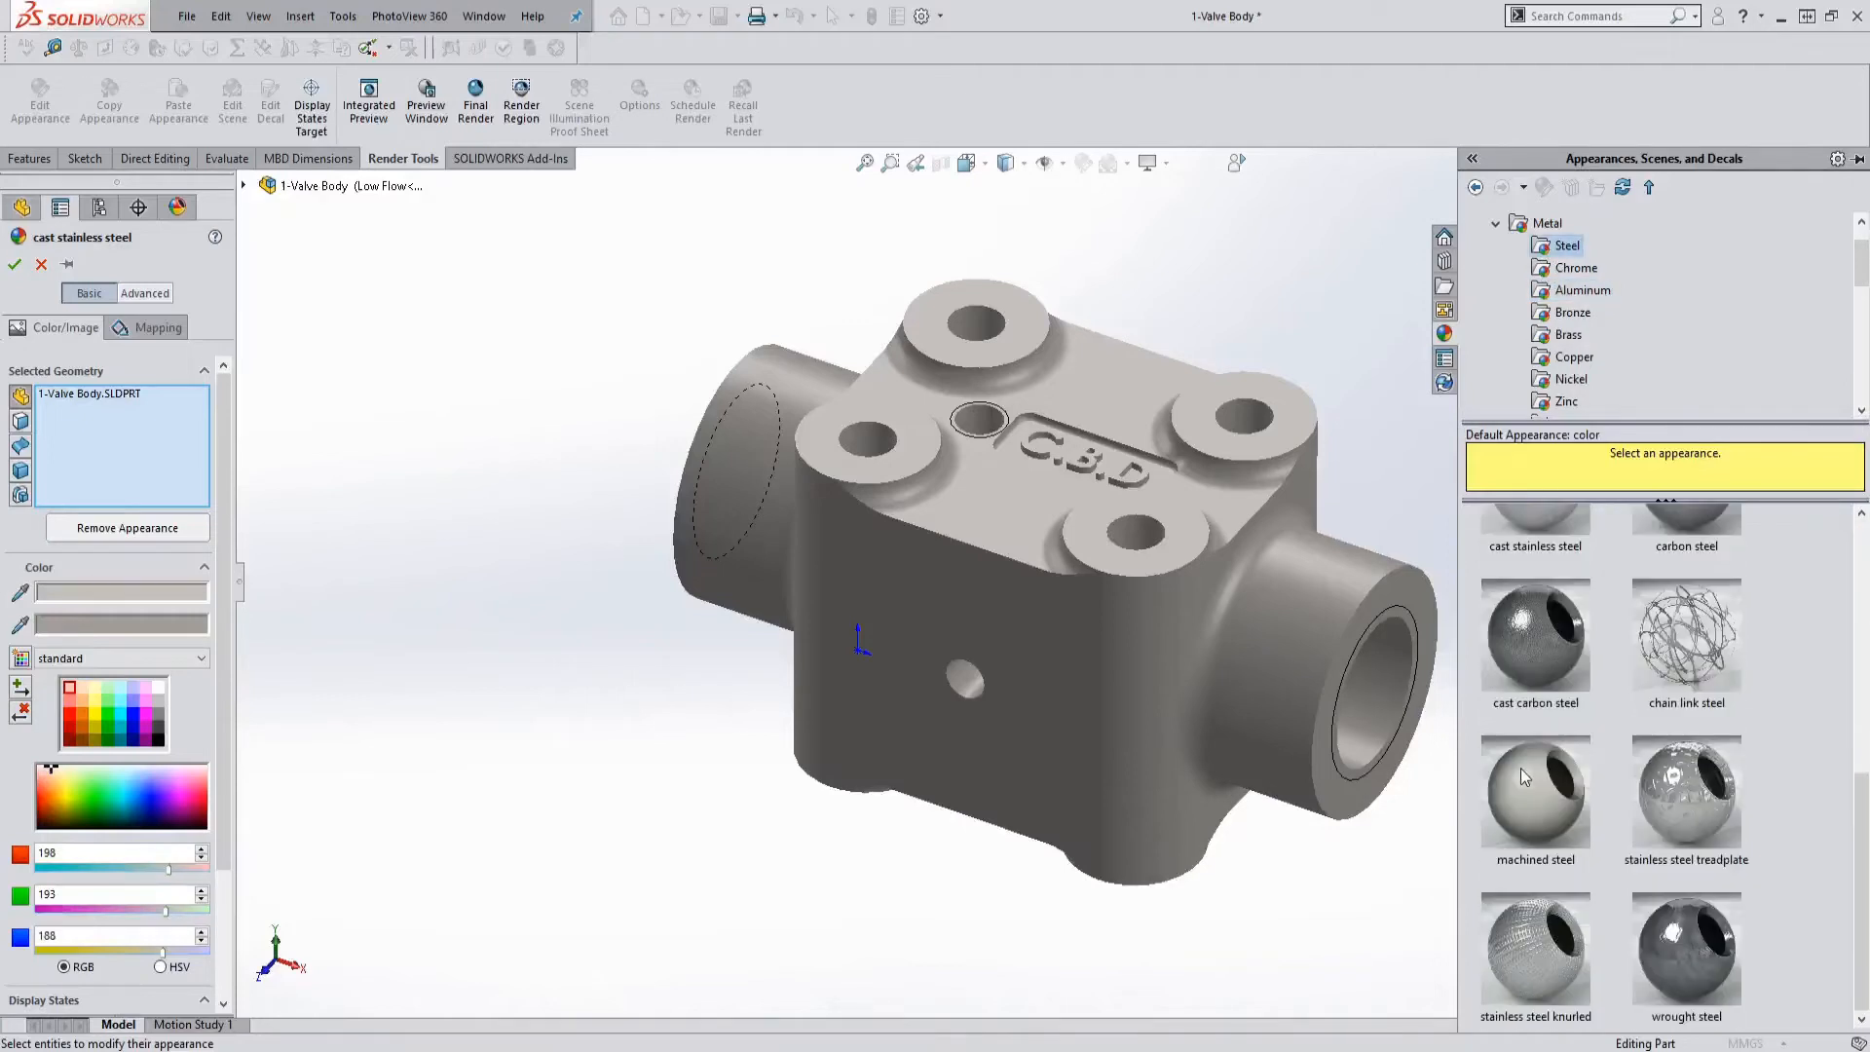
click(1527, 651)
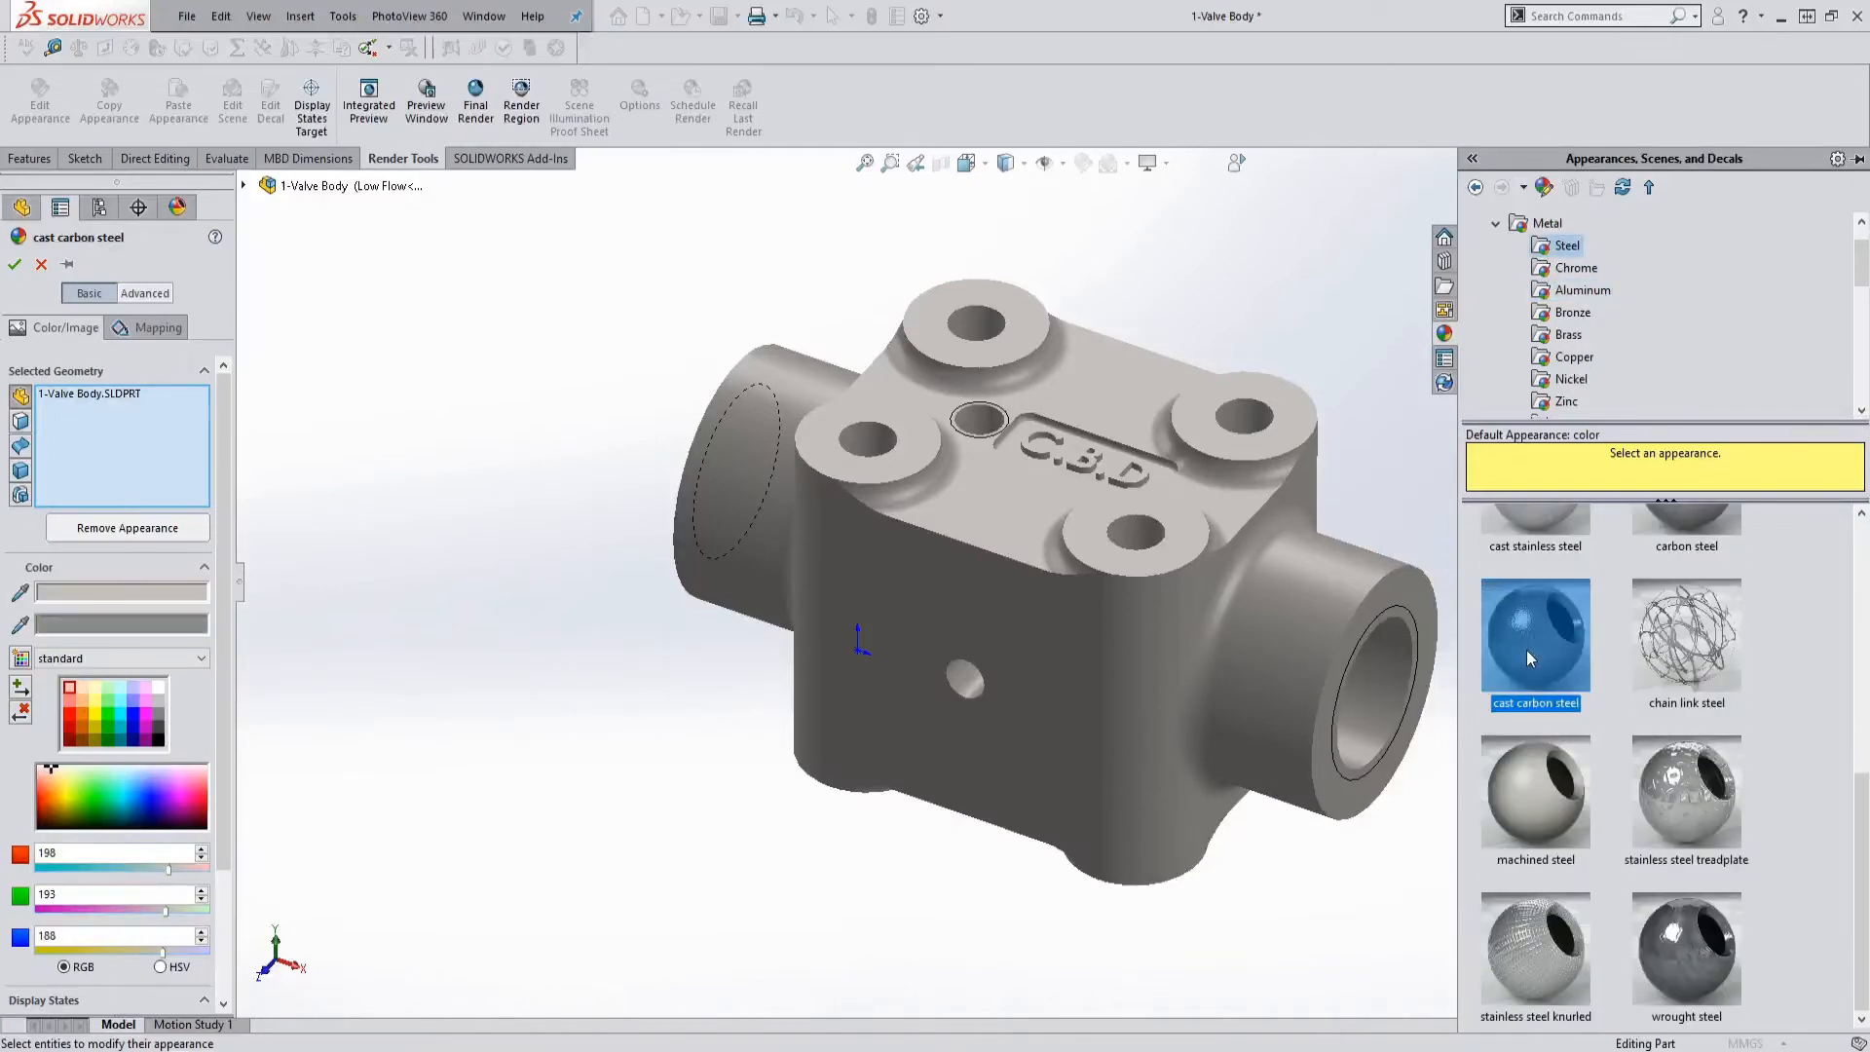
drag(1535, 645, 972, 583)
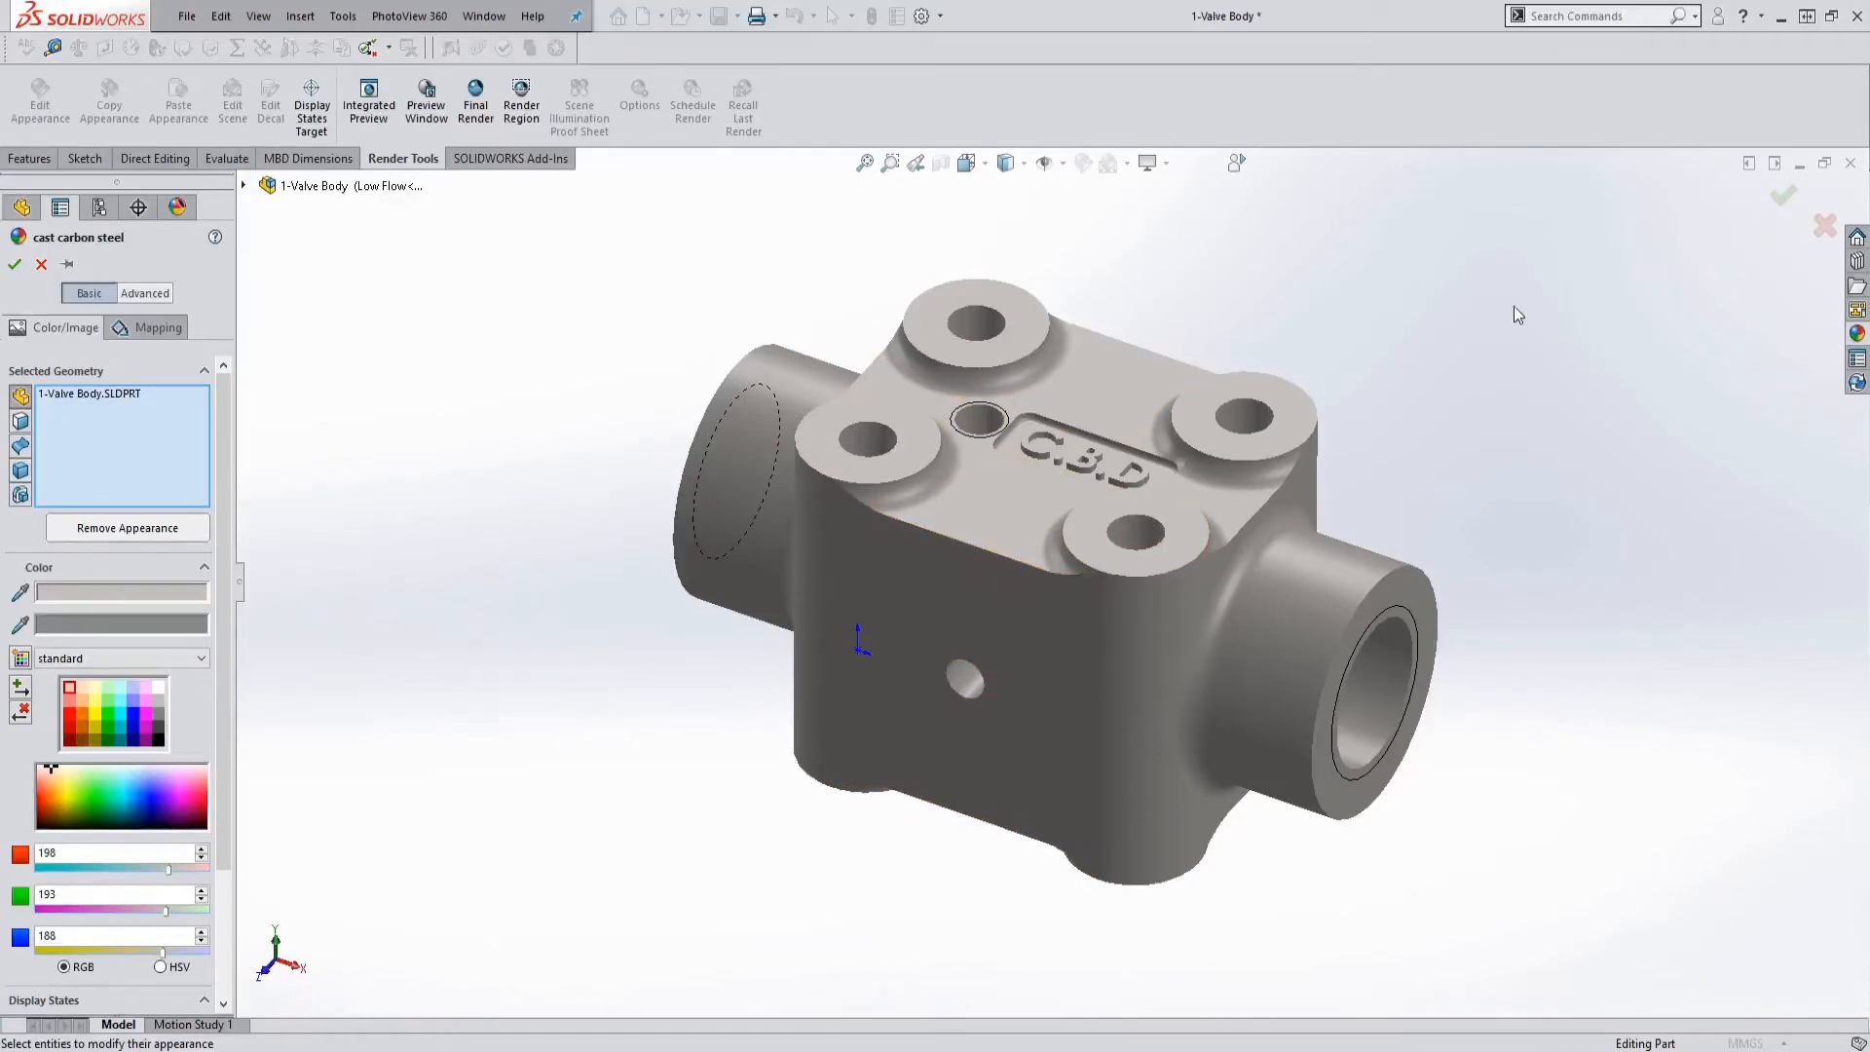
click(15, 264)
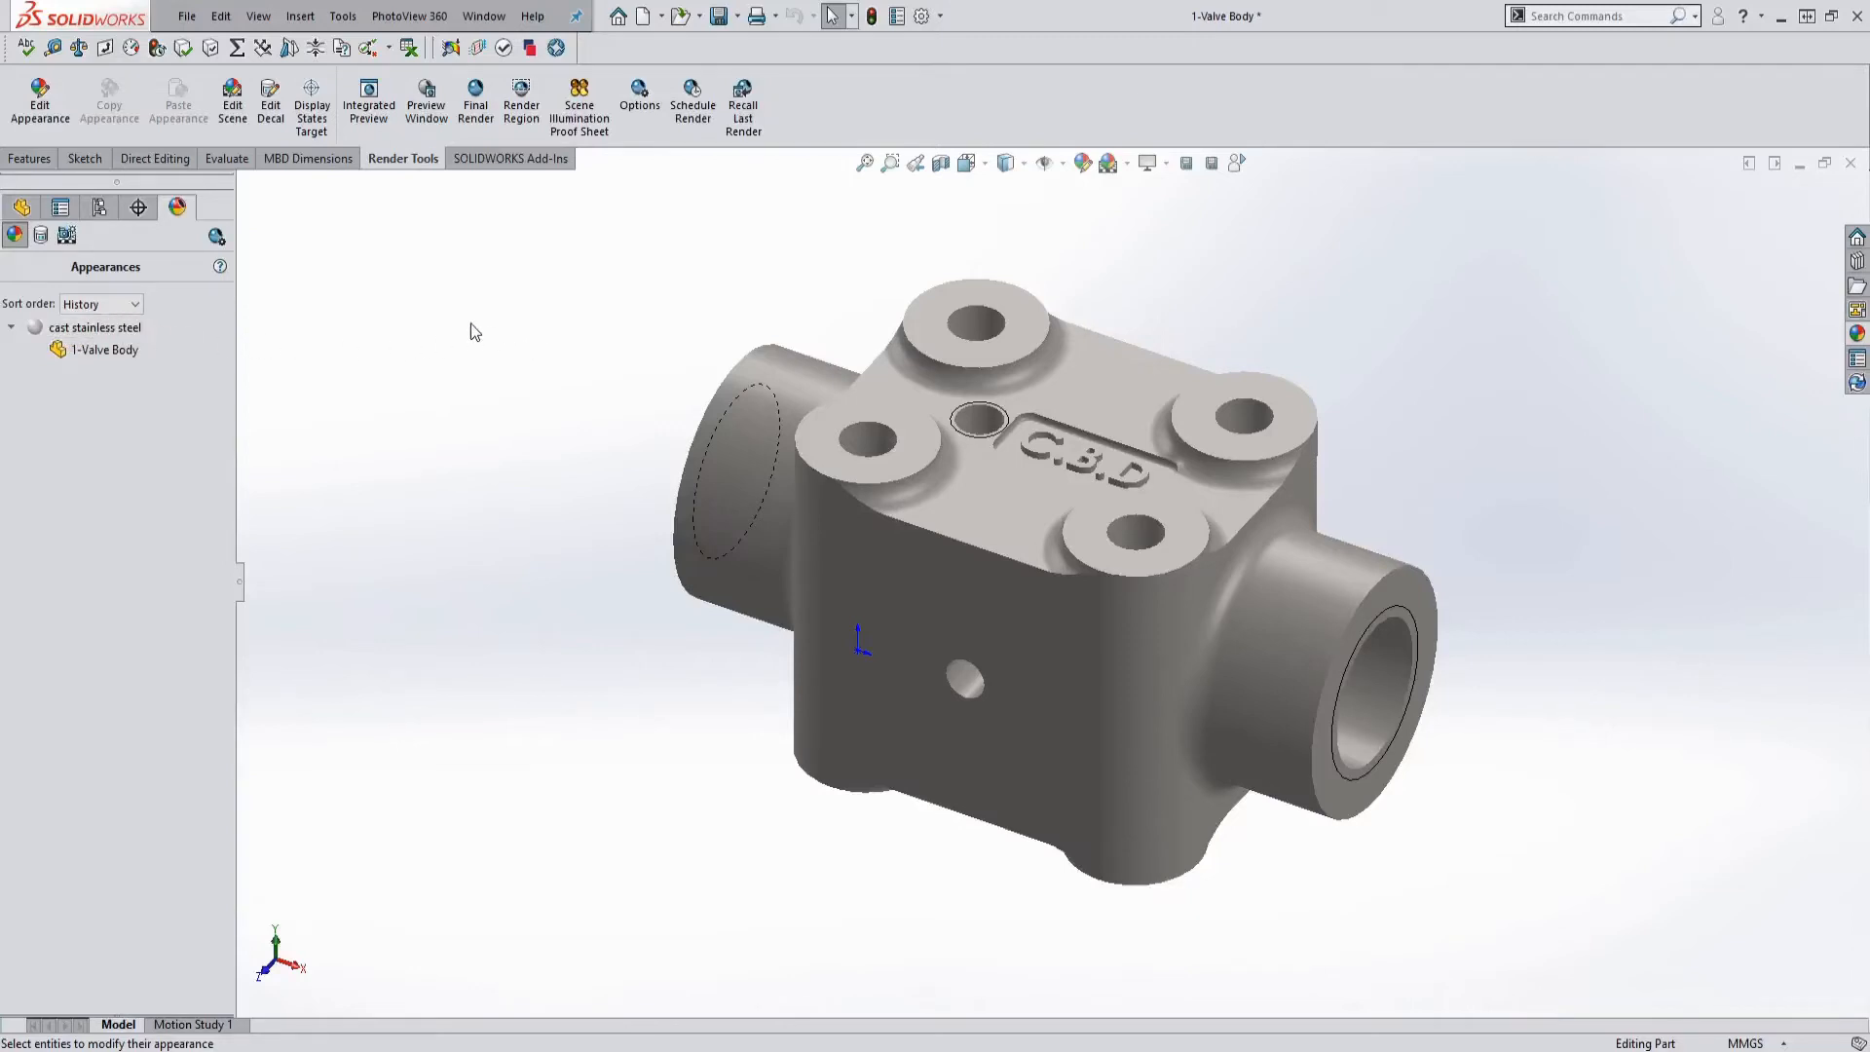
Open the scene for editing and bring up the Studio Scenes collection
click(235, 134)
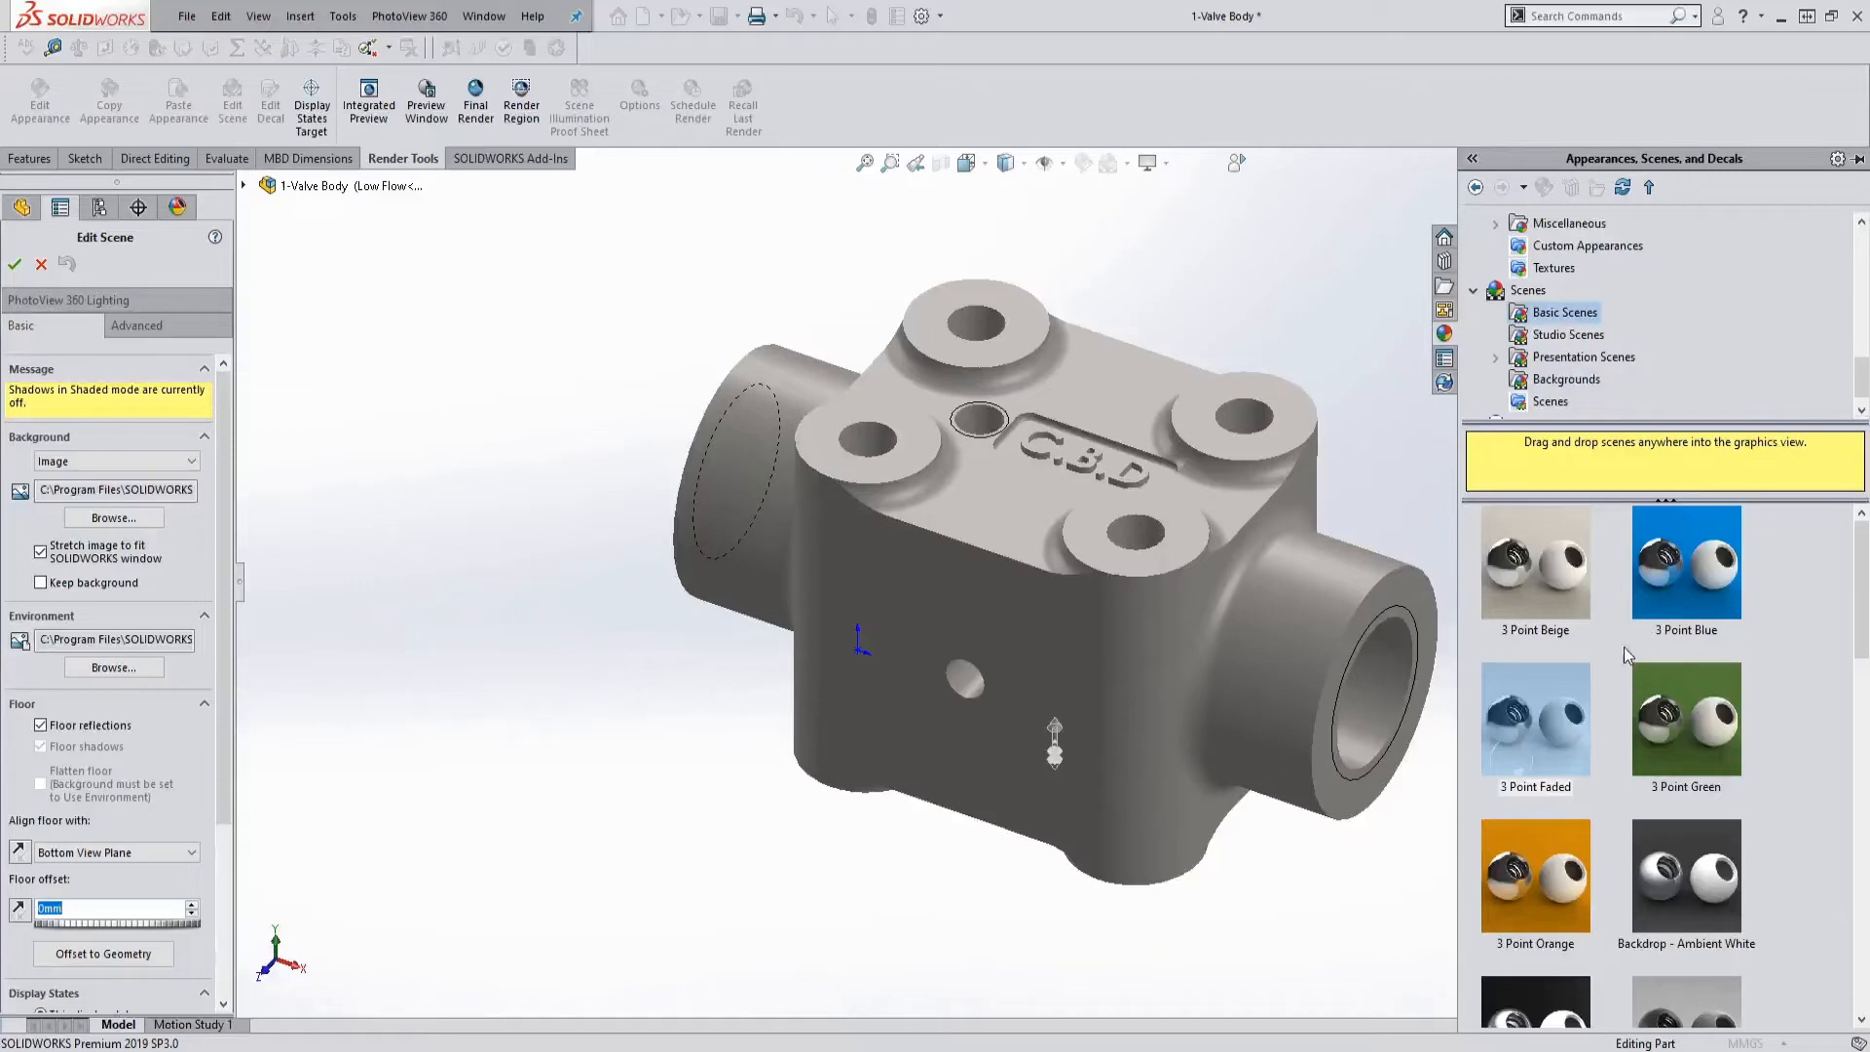
click(1547, 337)
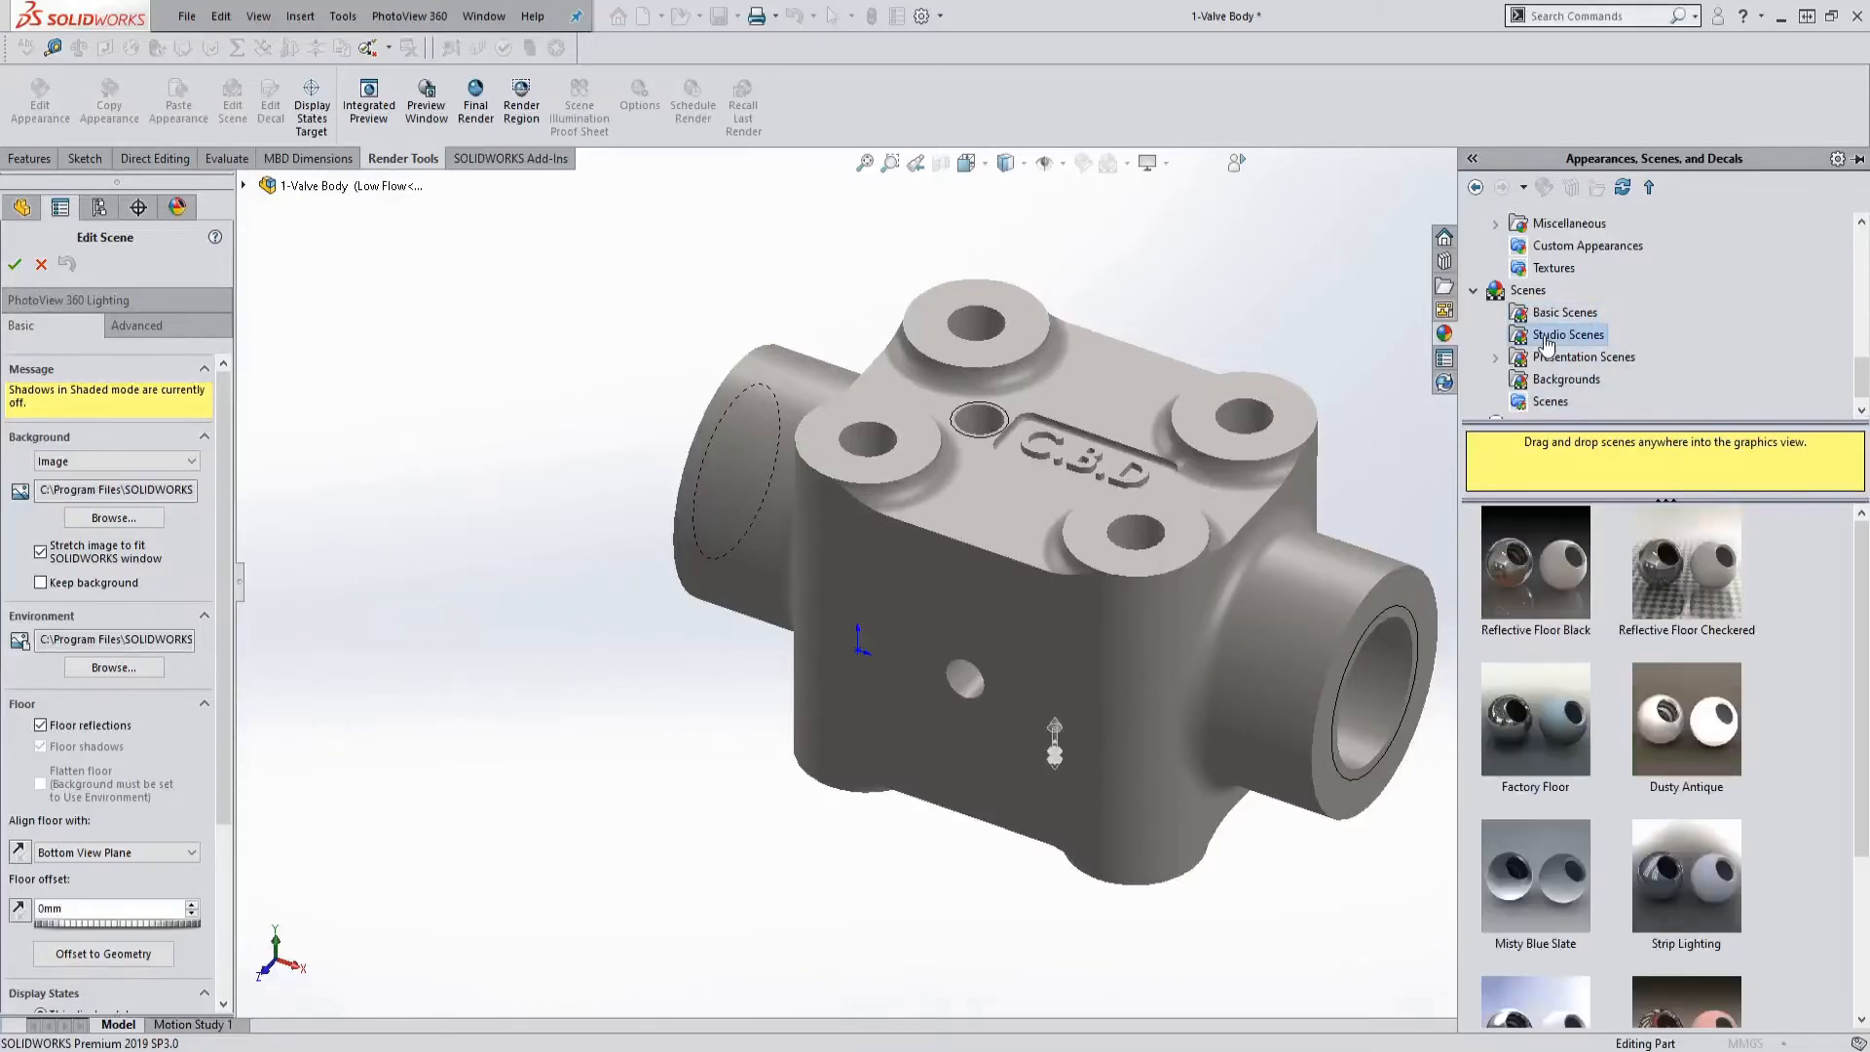
Try out studio scenes on the valve body, including Reflective Floor Checkered, Dusty Antique, Strip Lighting and Factory Floor
double_click(1545, 585)
double_click(1685, 593)
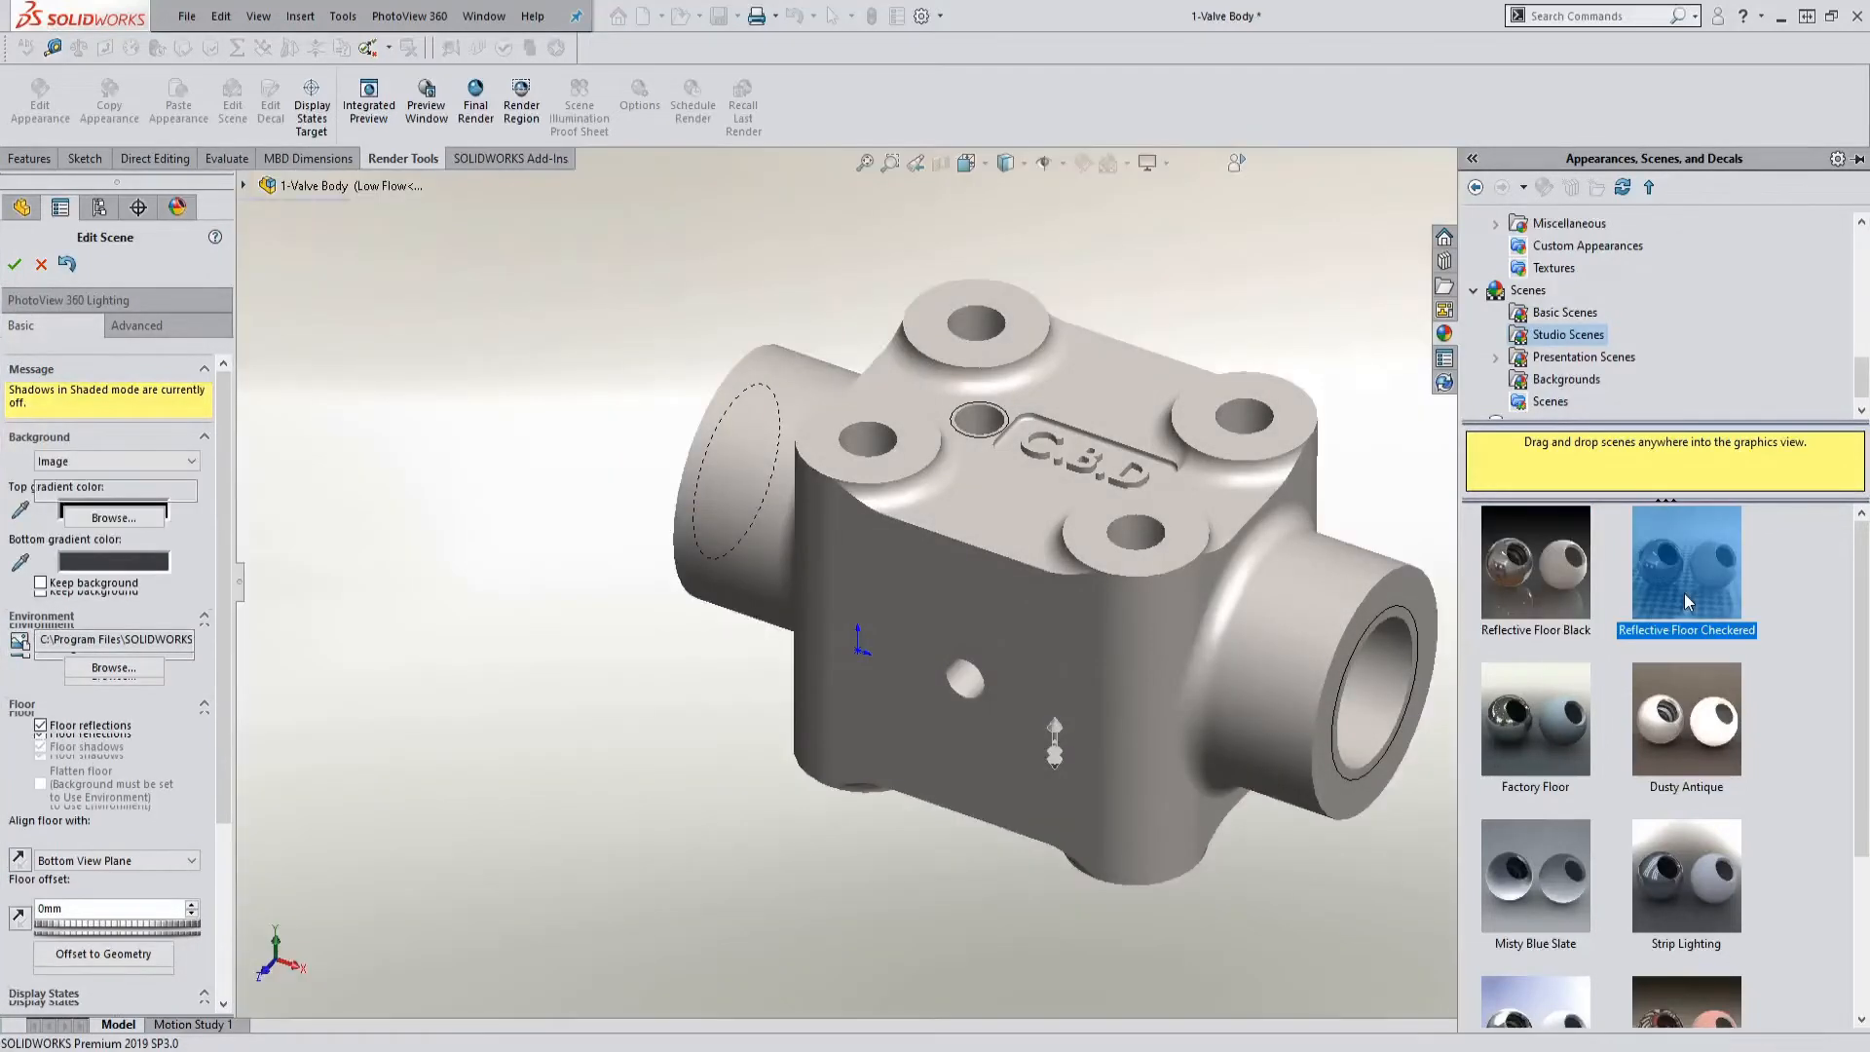
double_click(1685, 733)
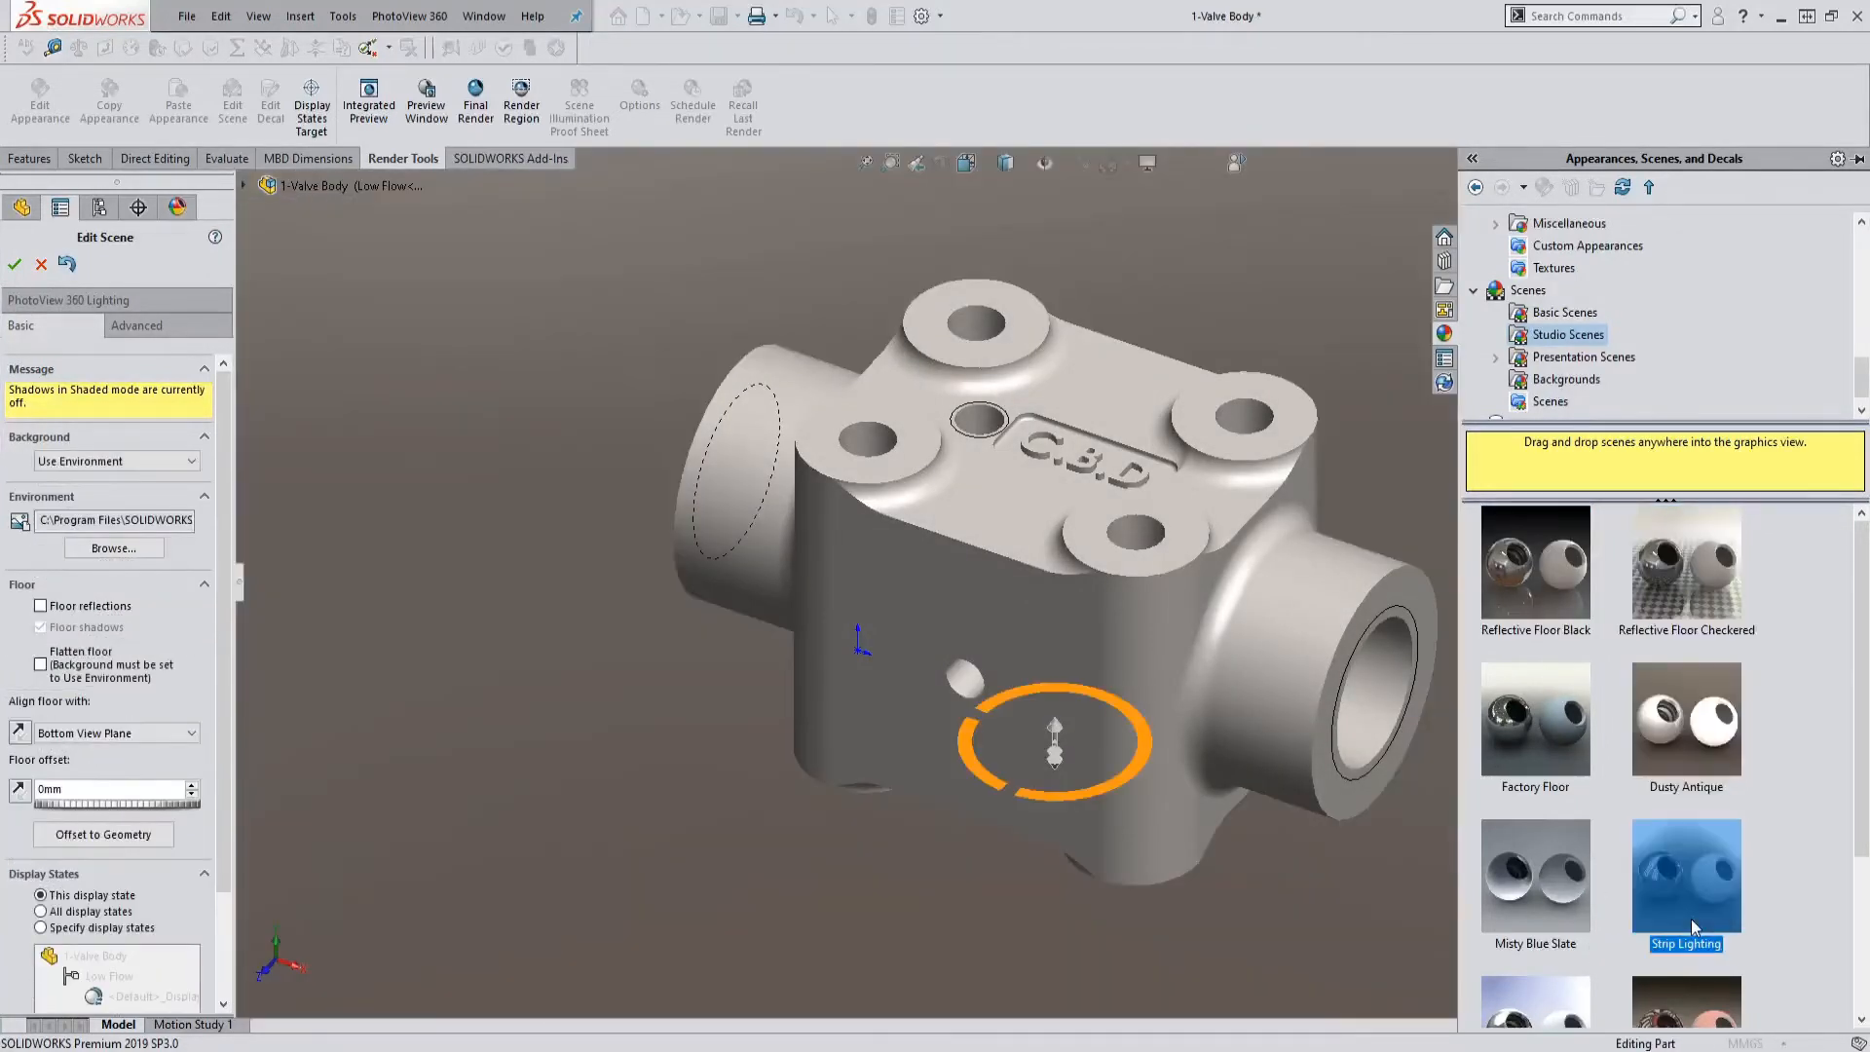
double_click(1692, 920)
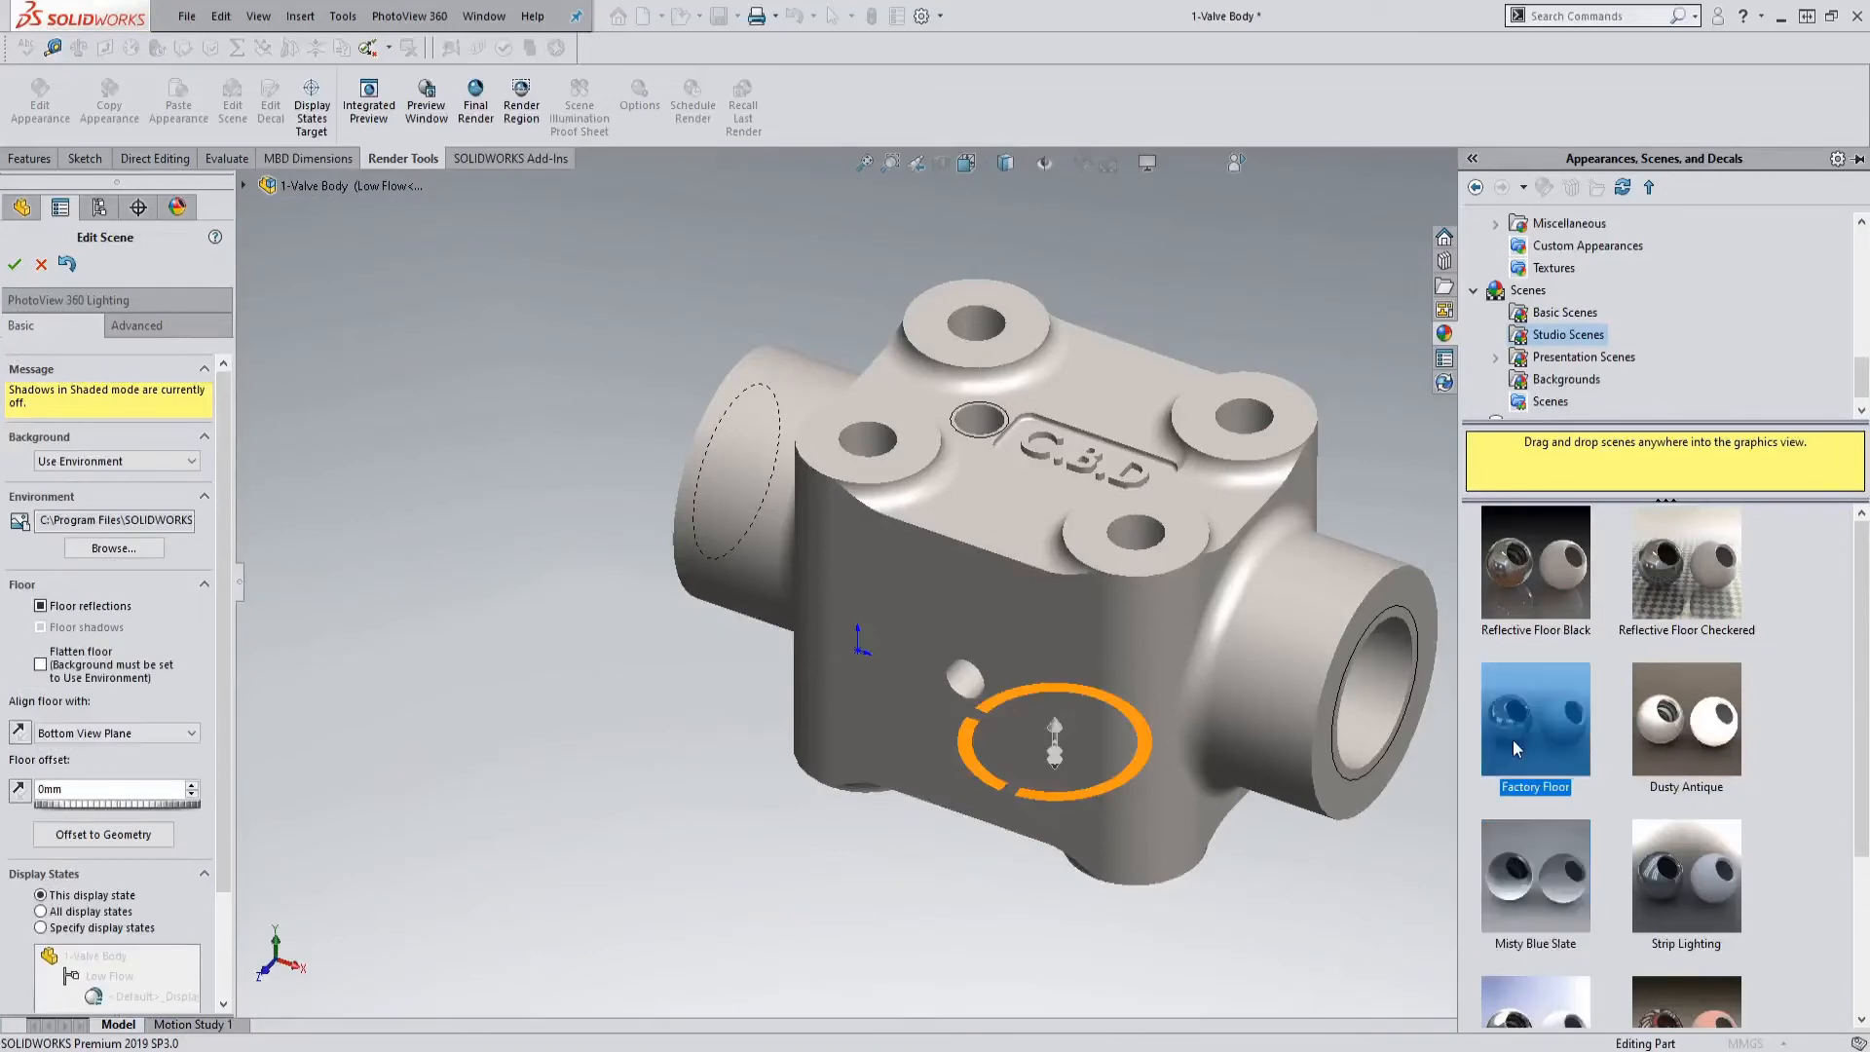
double_click(1514, 743)
Apply the 3 Point Faded basic scene, look over the other basic scenes and accept the scene settings
click(1566, 312)
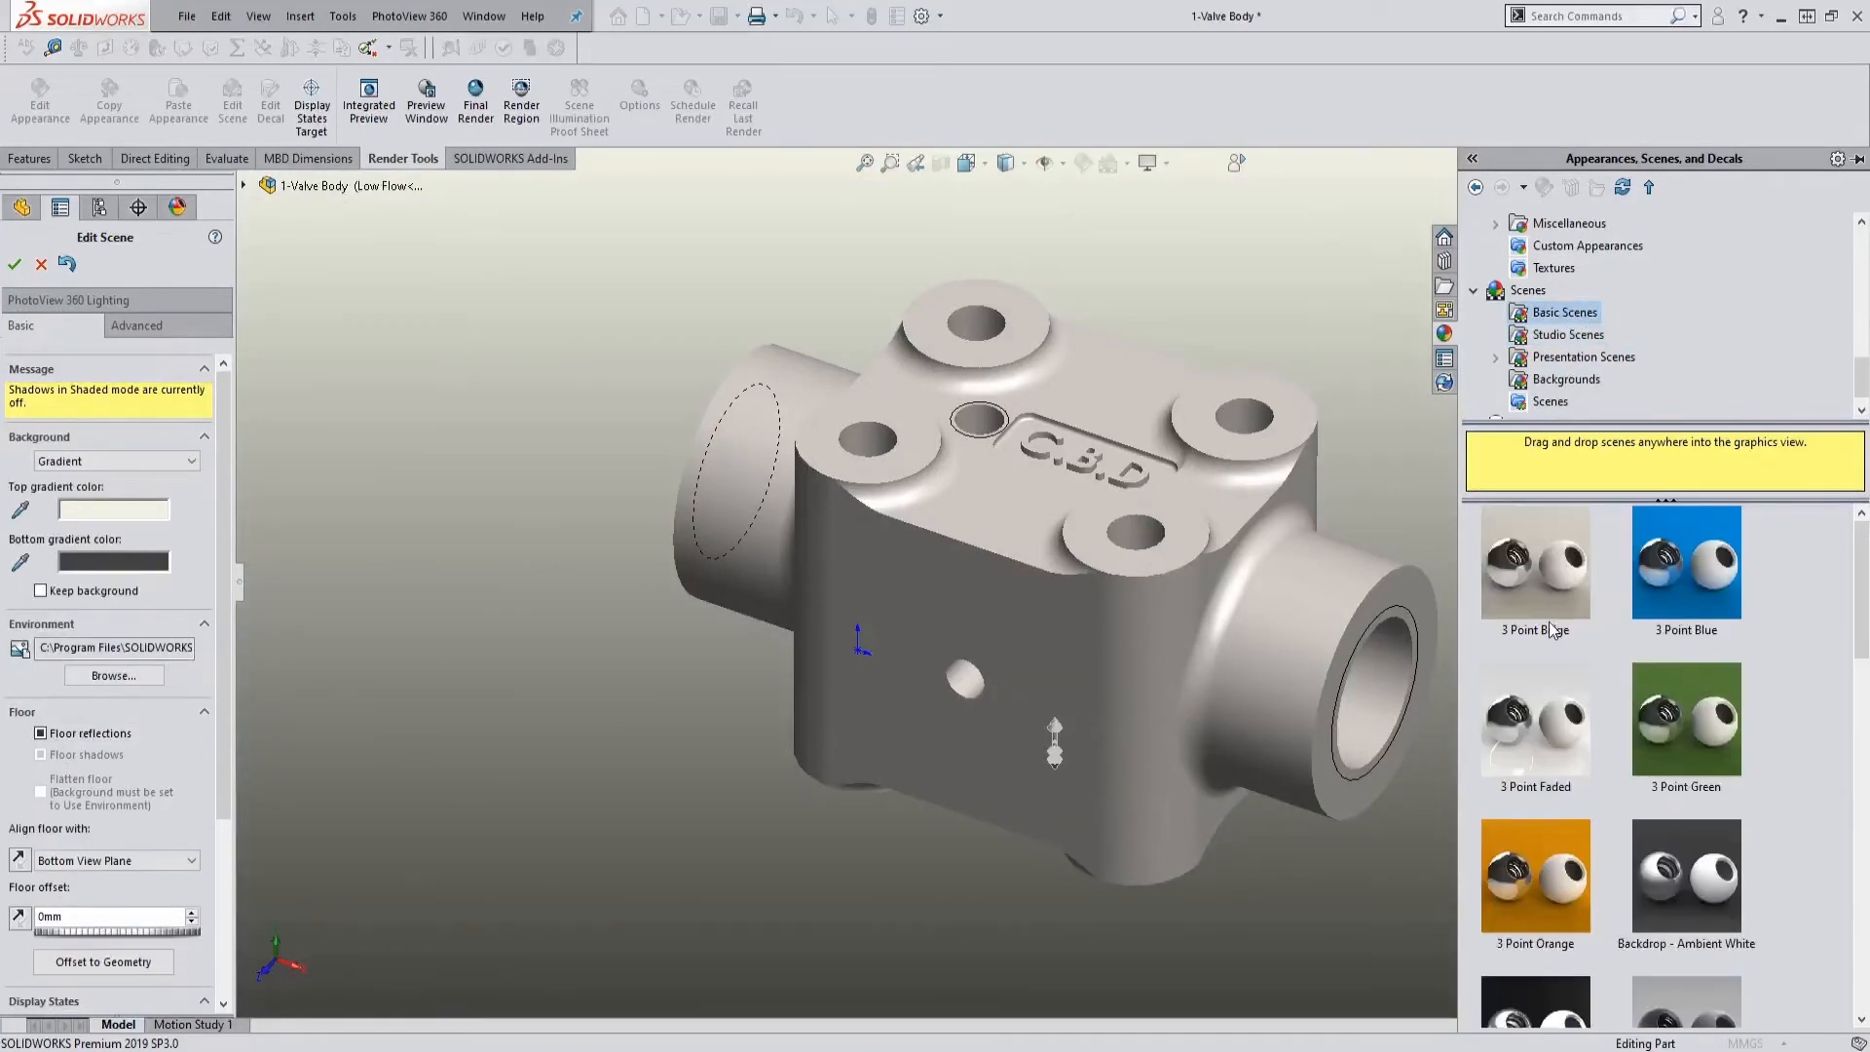
double_click(1521, 696)
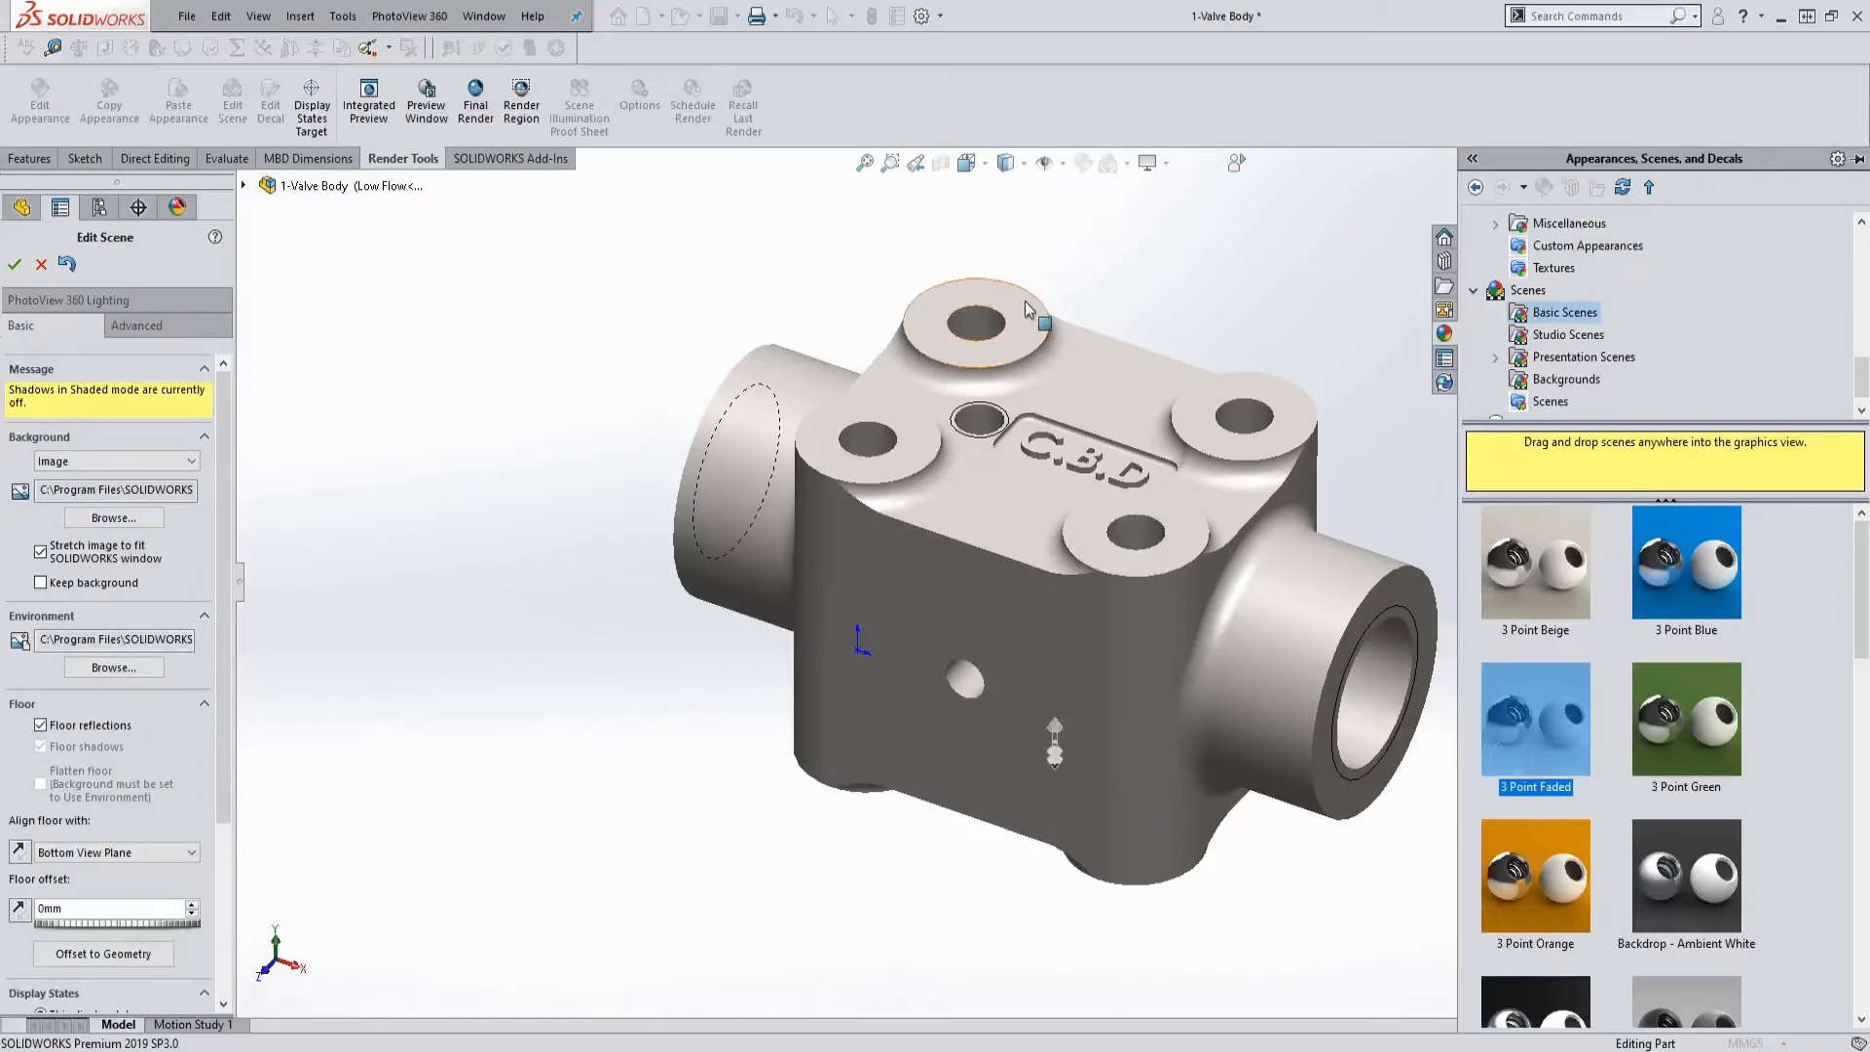
scroll(1556, 799, down, 5)
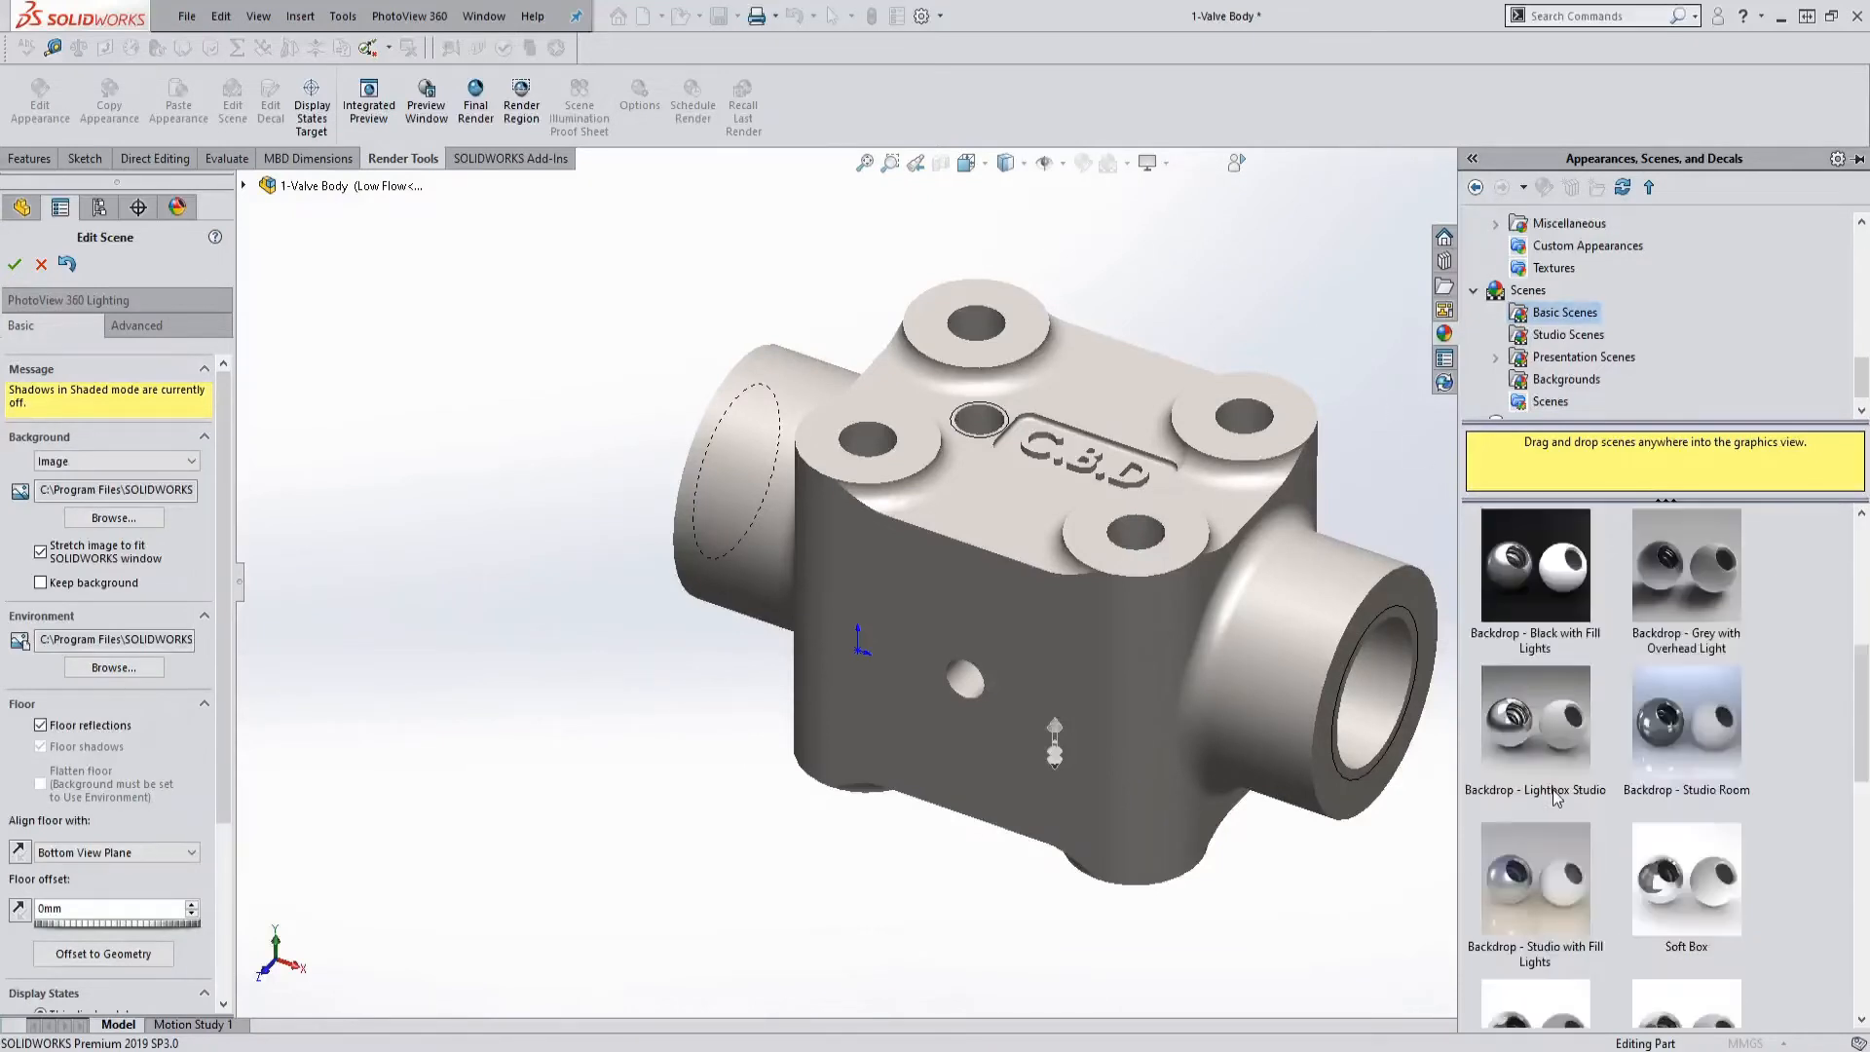
scroll(1556, 804, down, 5)
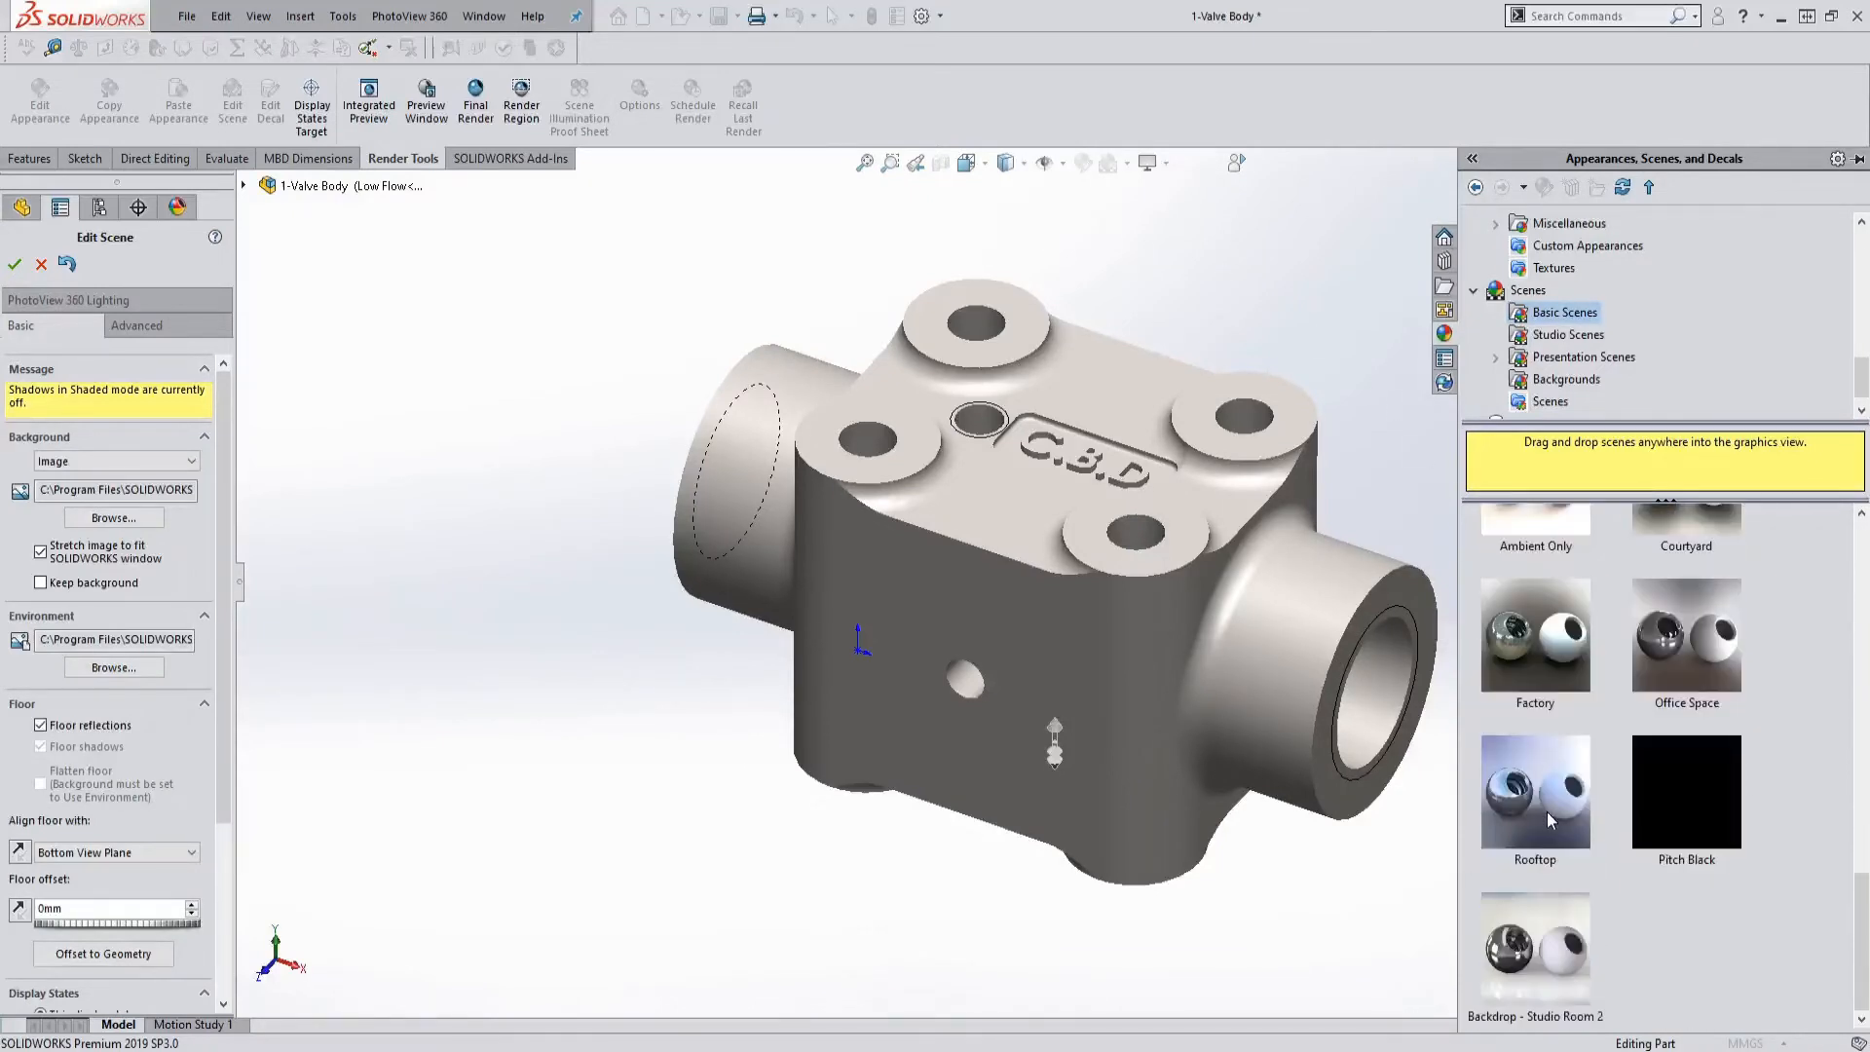
scroll(1552, 821, up, 5)
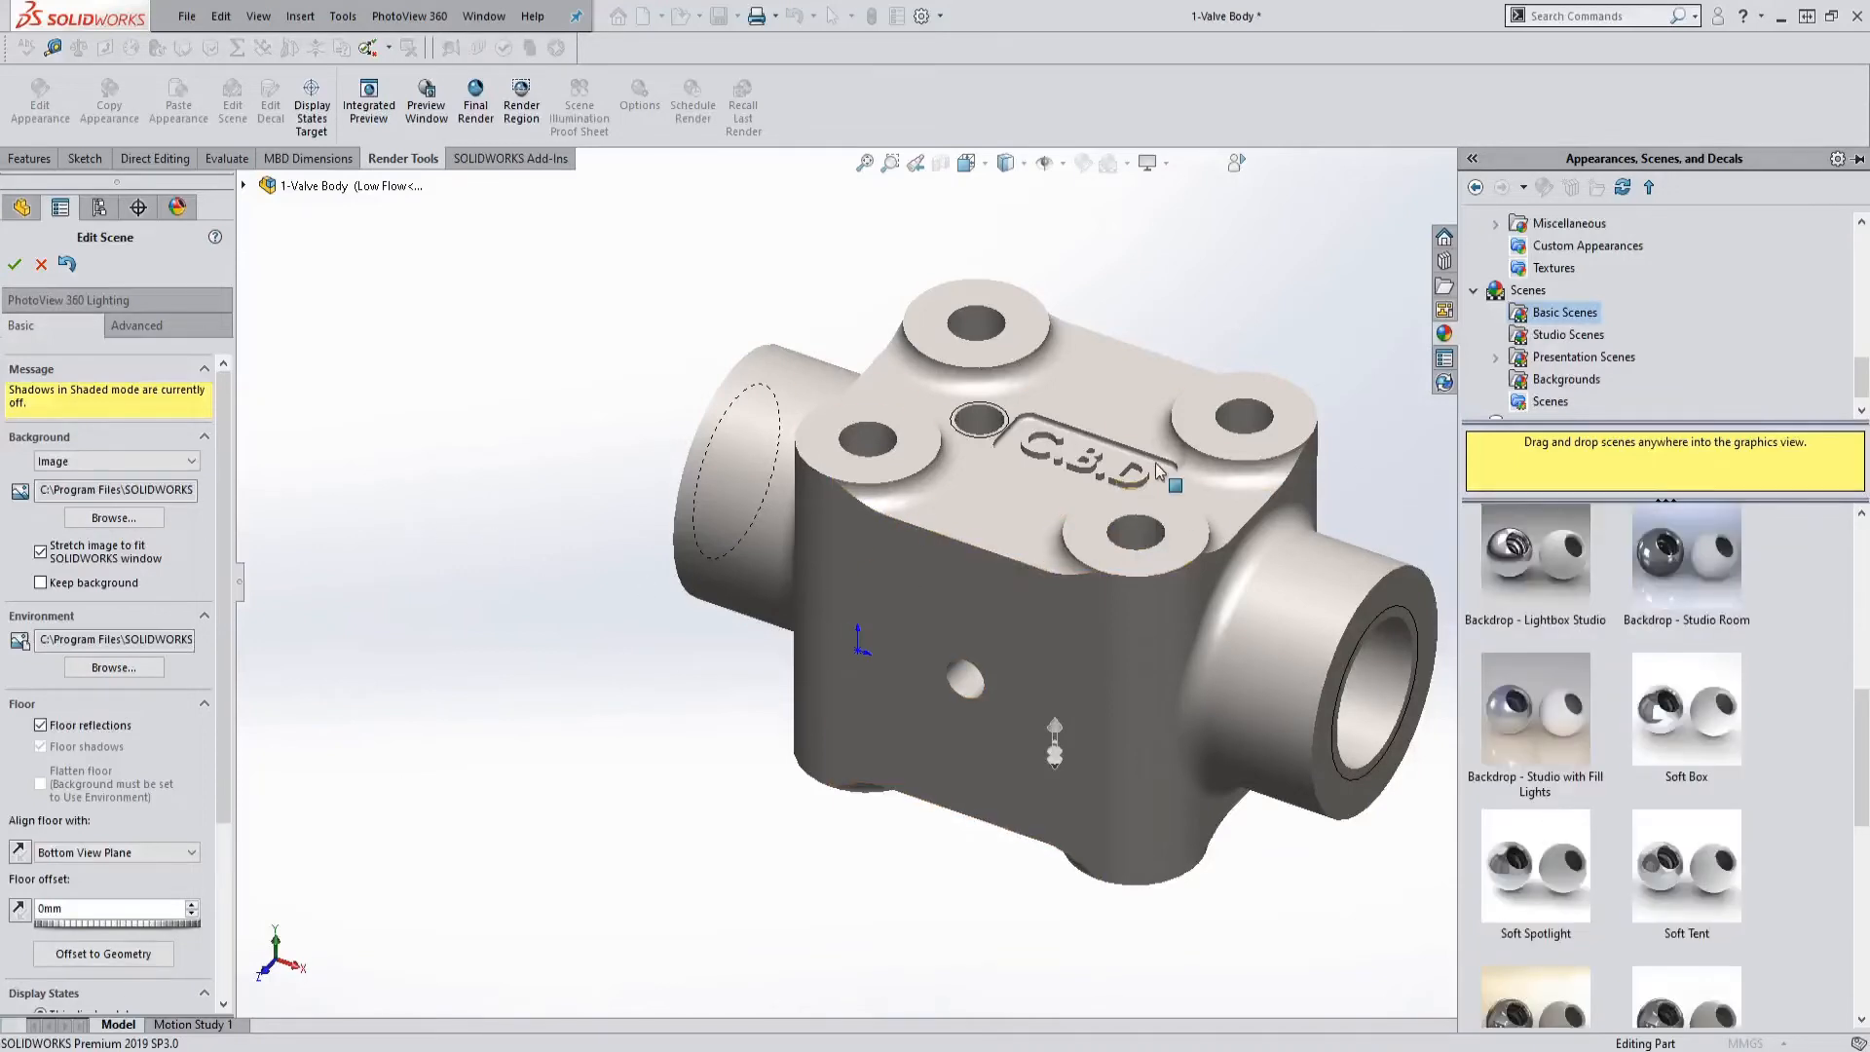
click(15, 264)
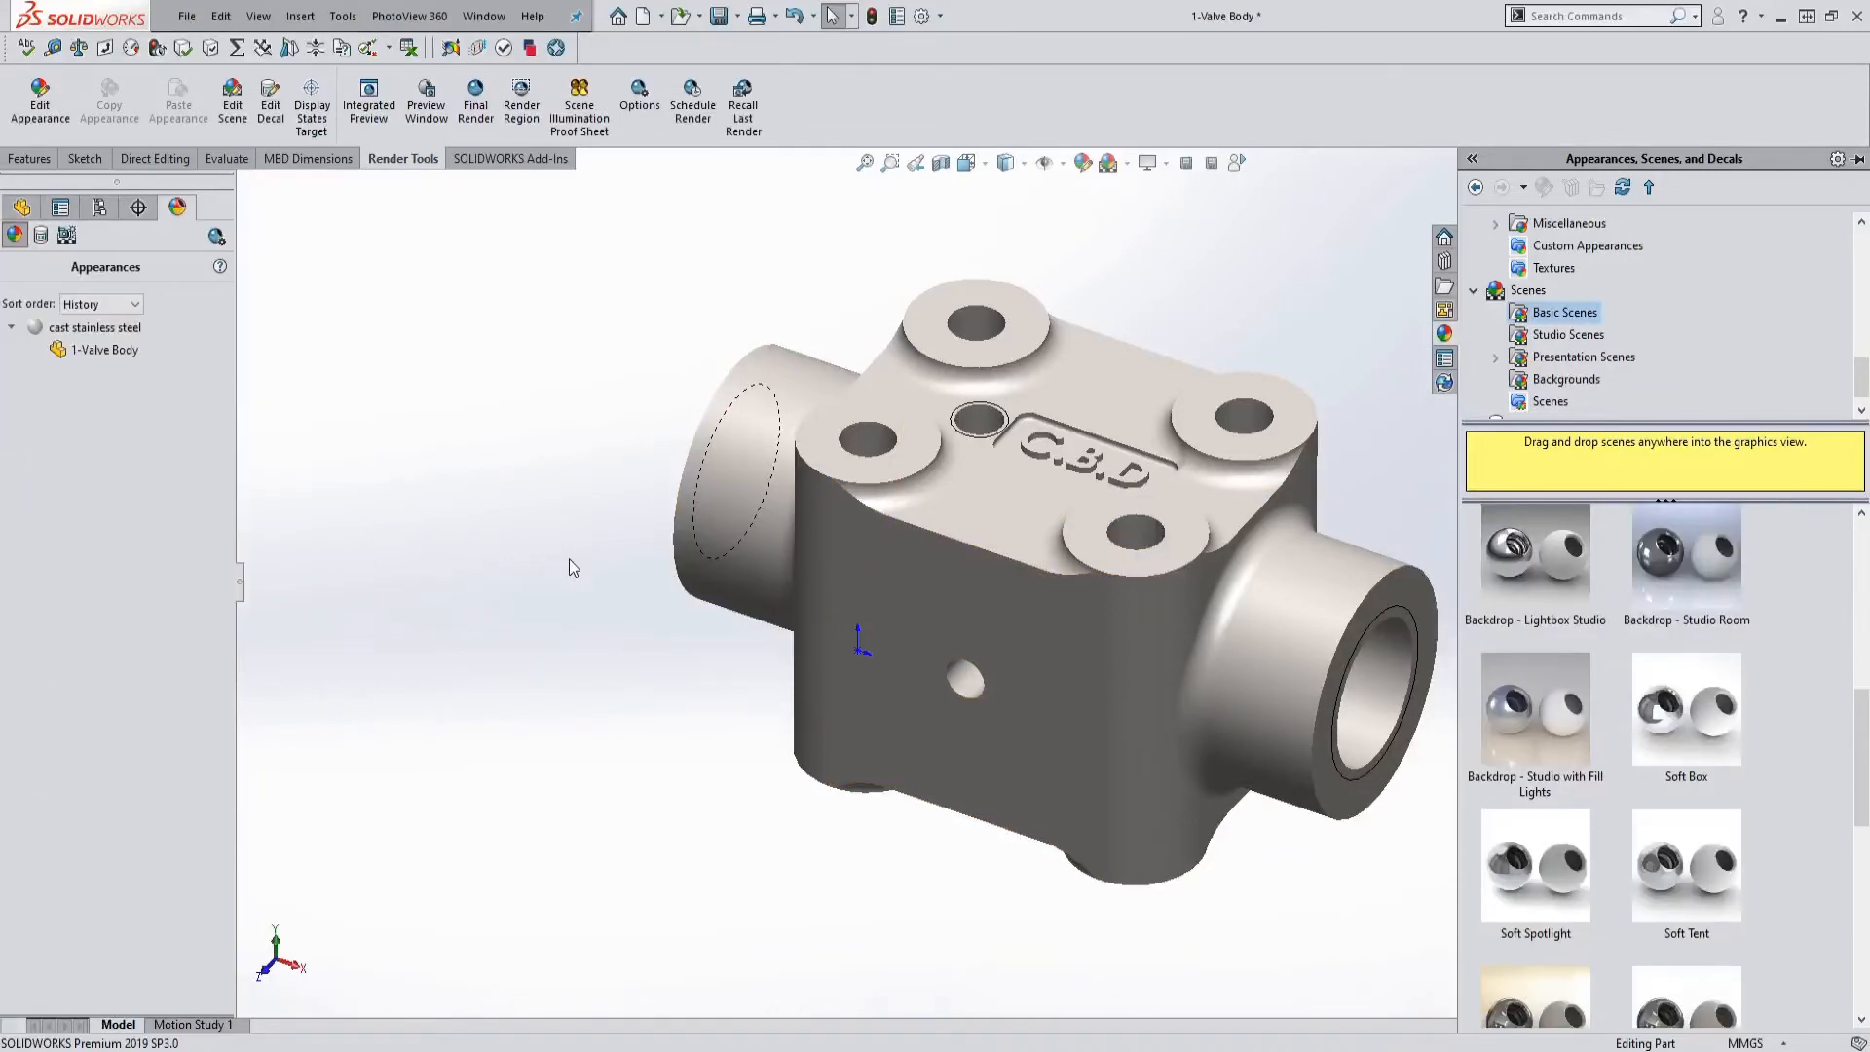
Show the valve body in perspective view, comparing it with the non-perspective display
click(1311, 269)
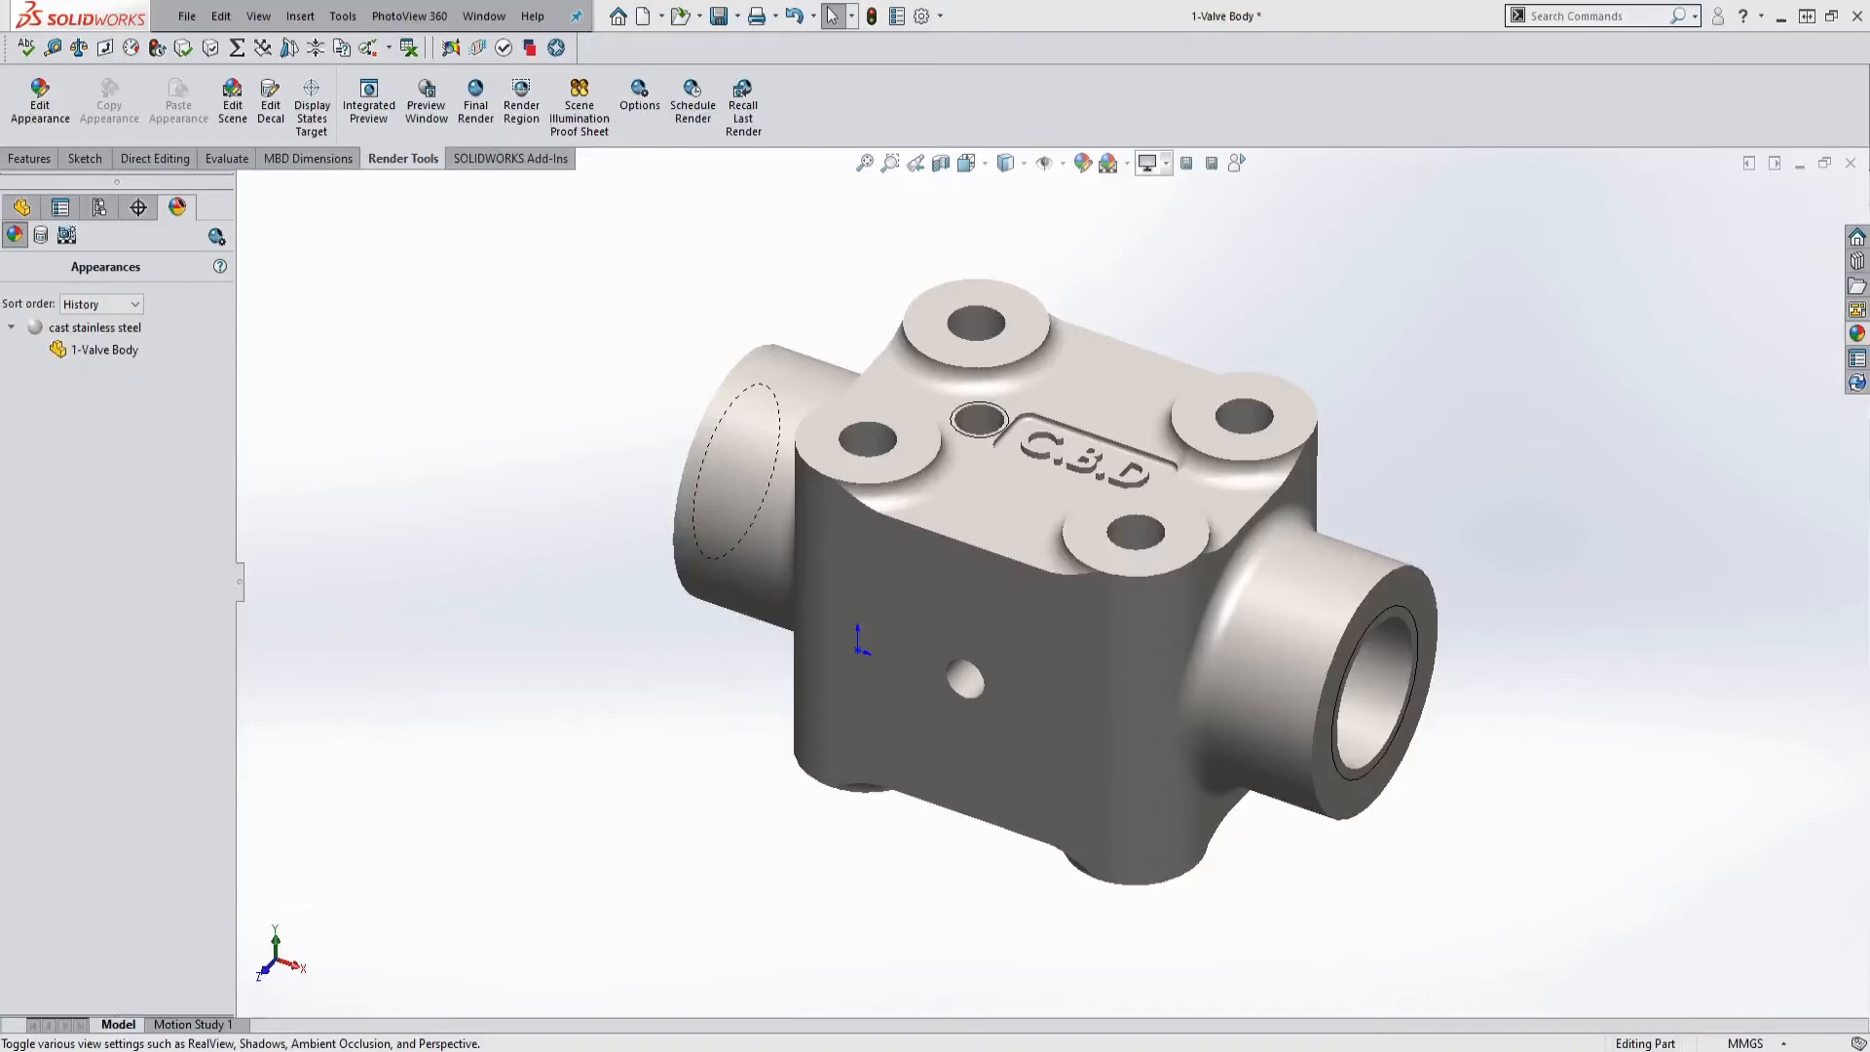
click(1167, 170)
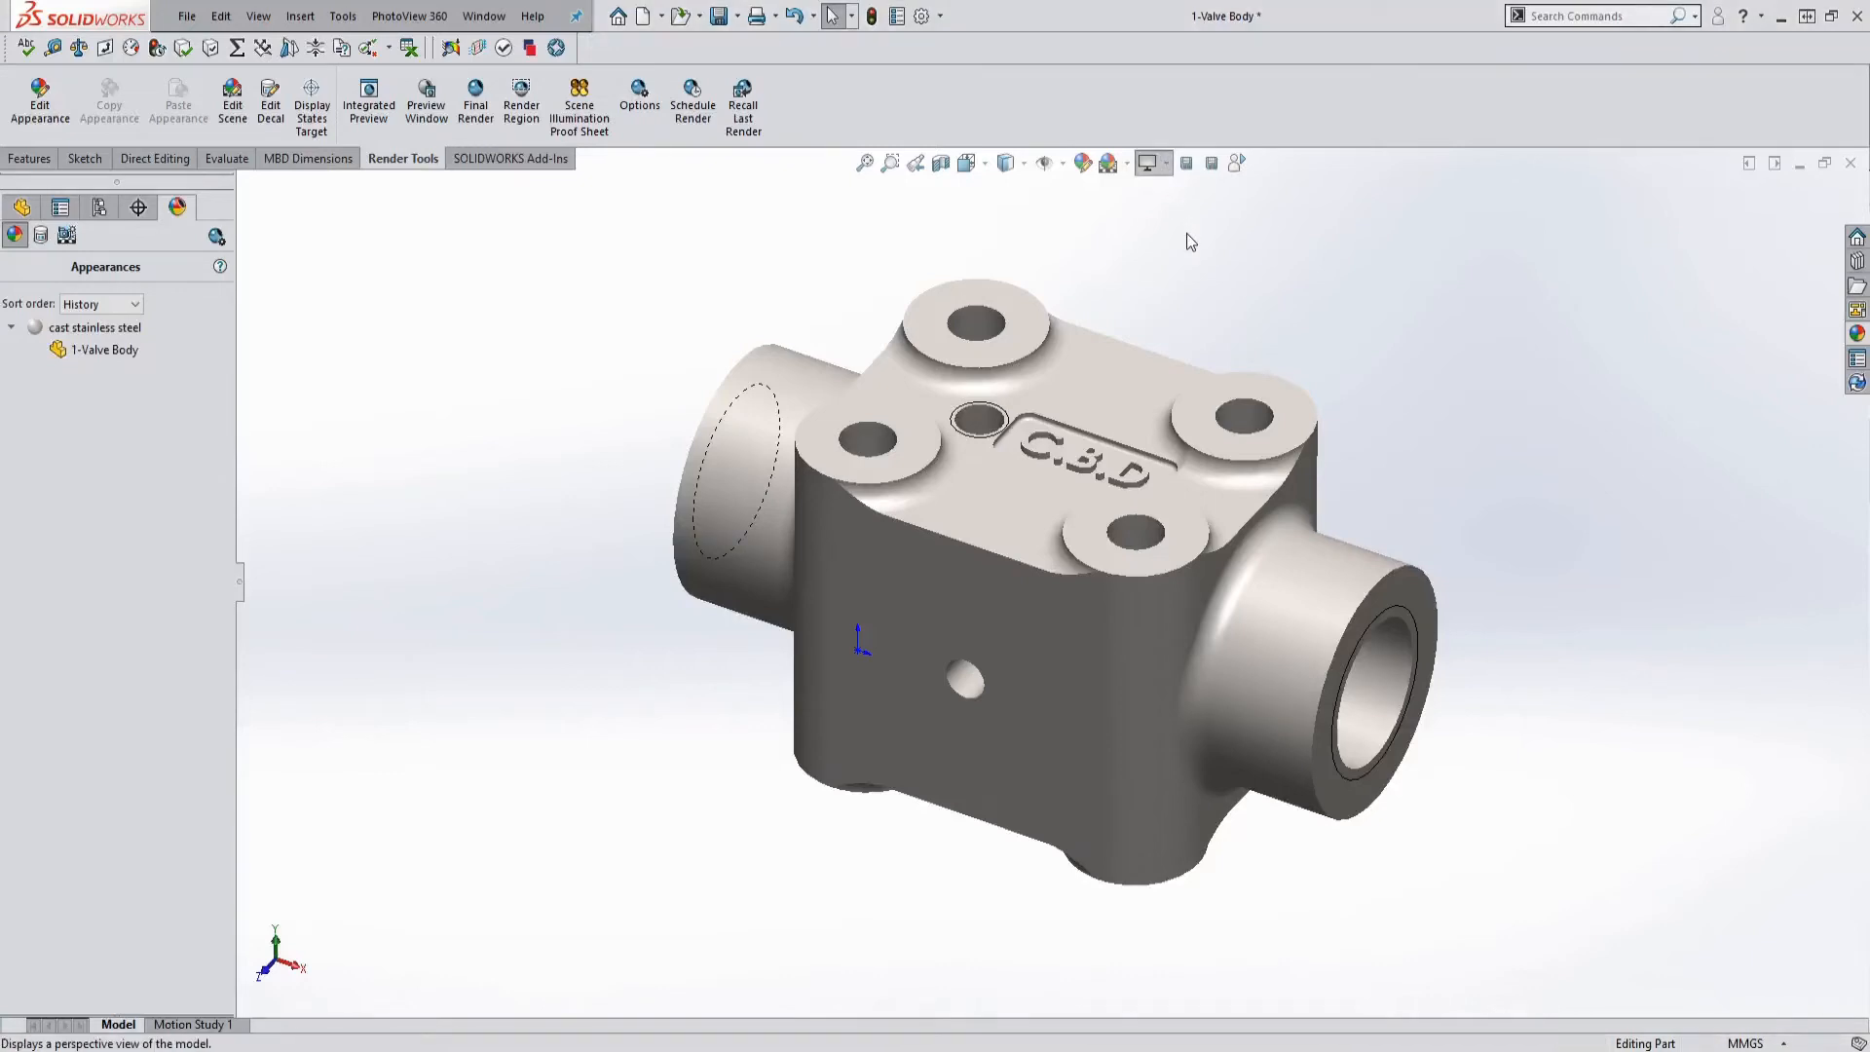
click(1253, 237)
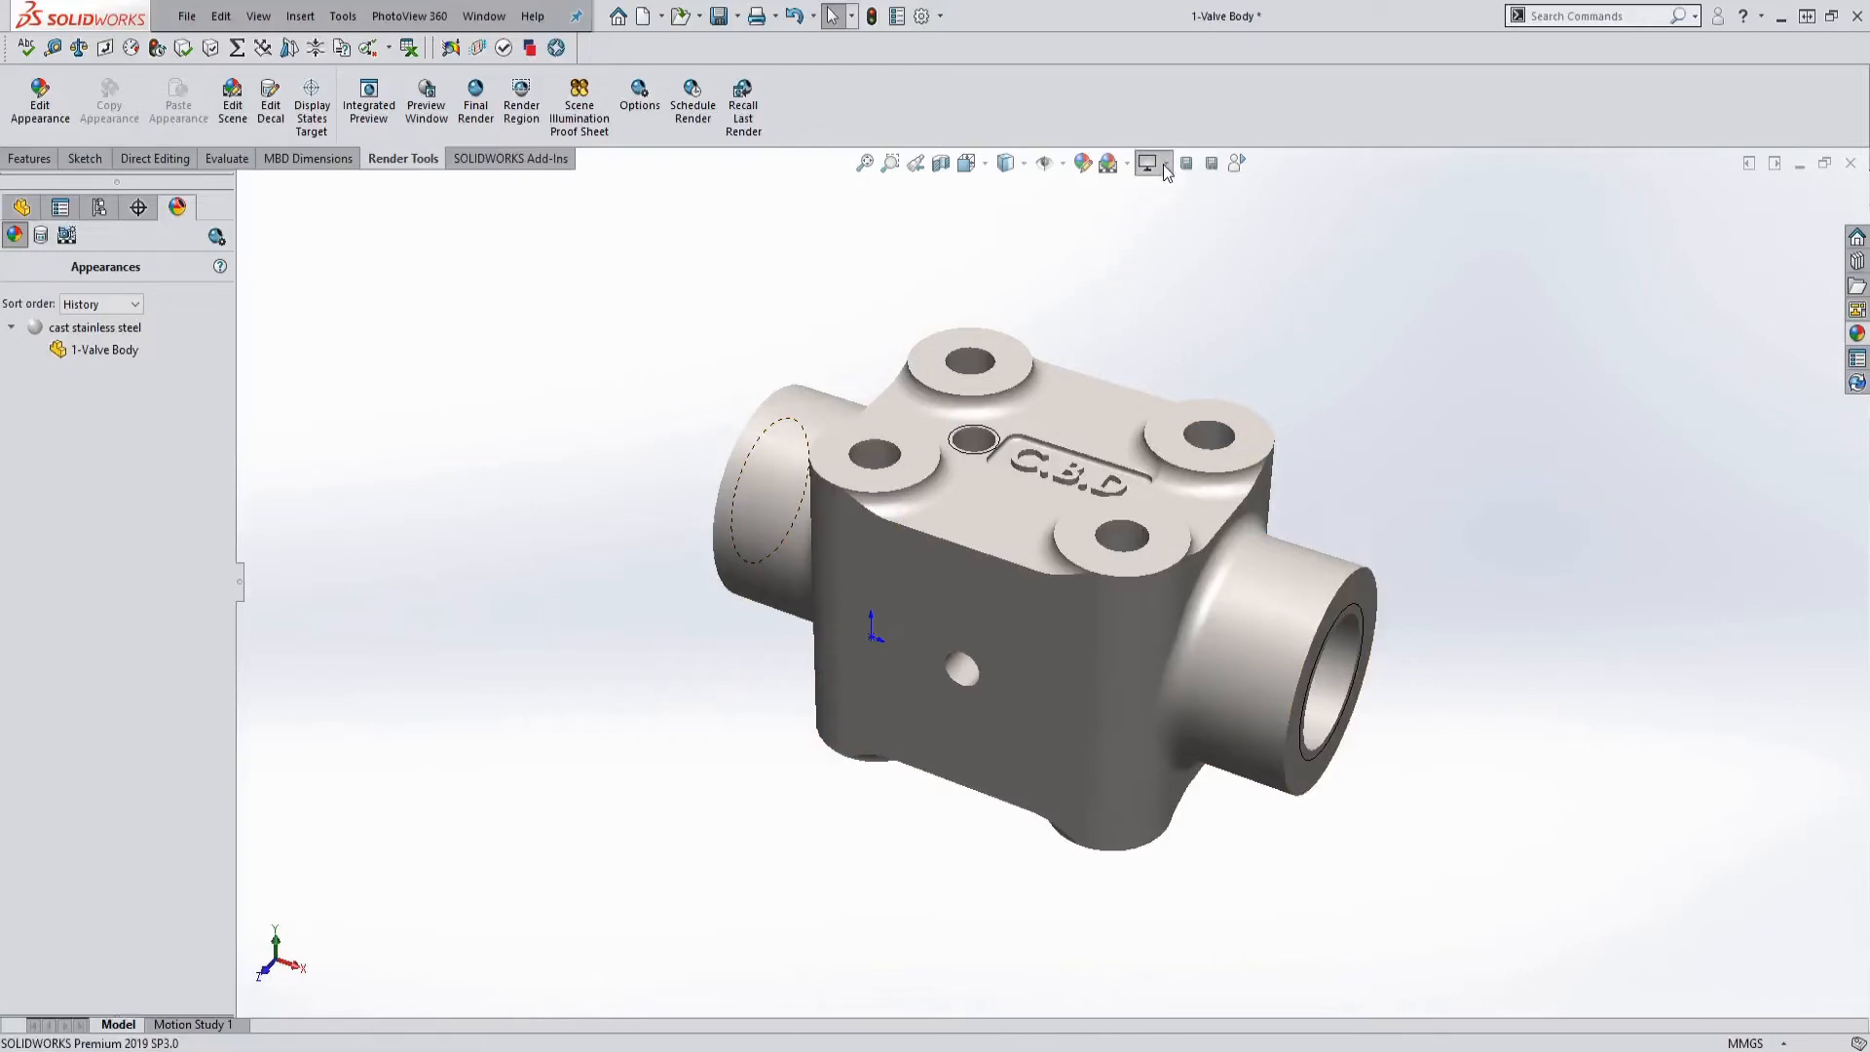
key(f)
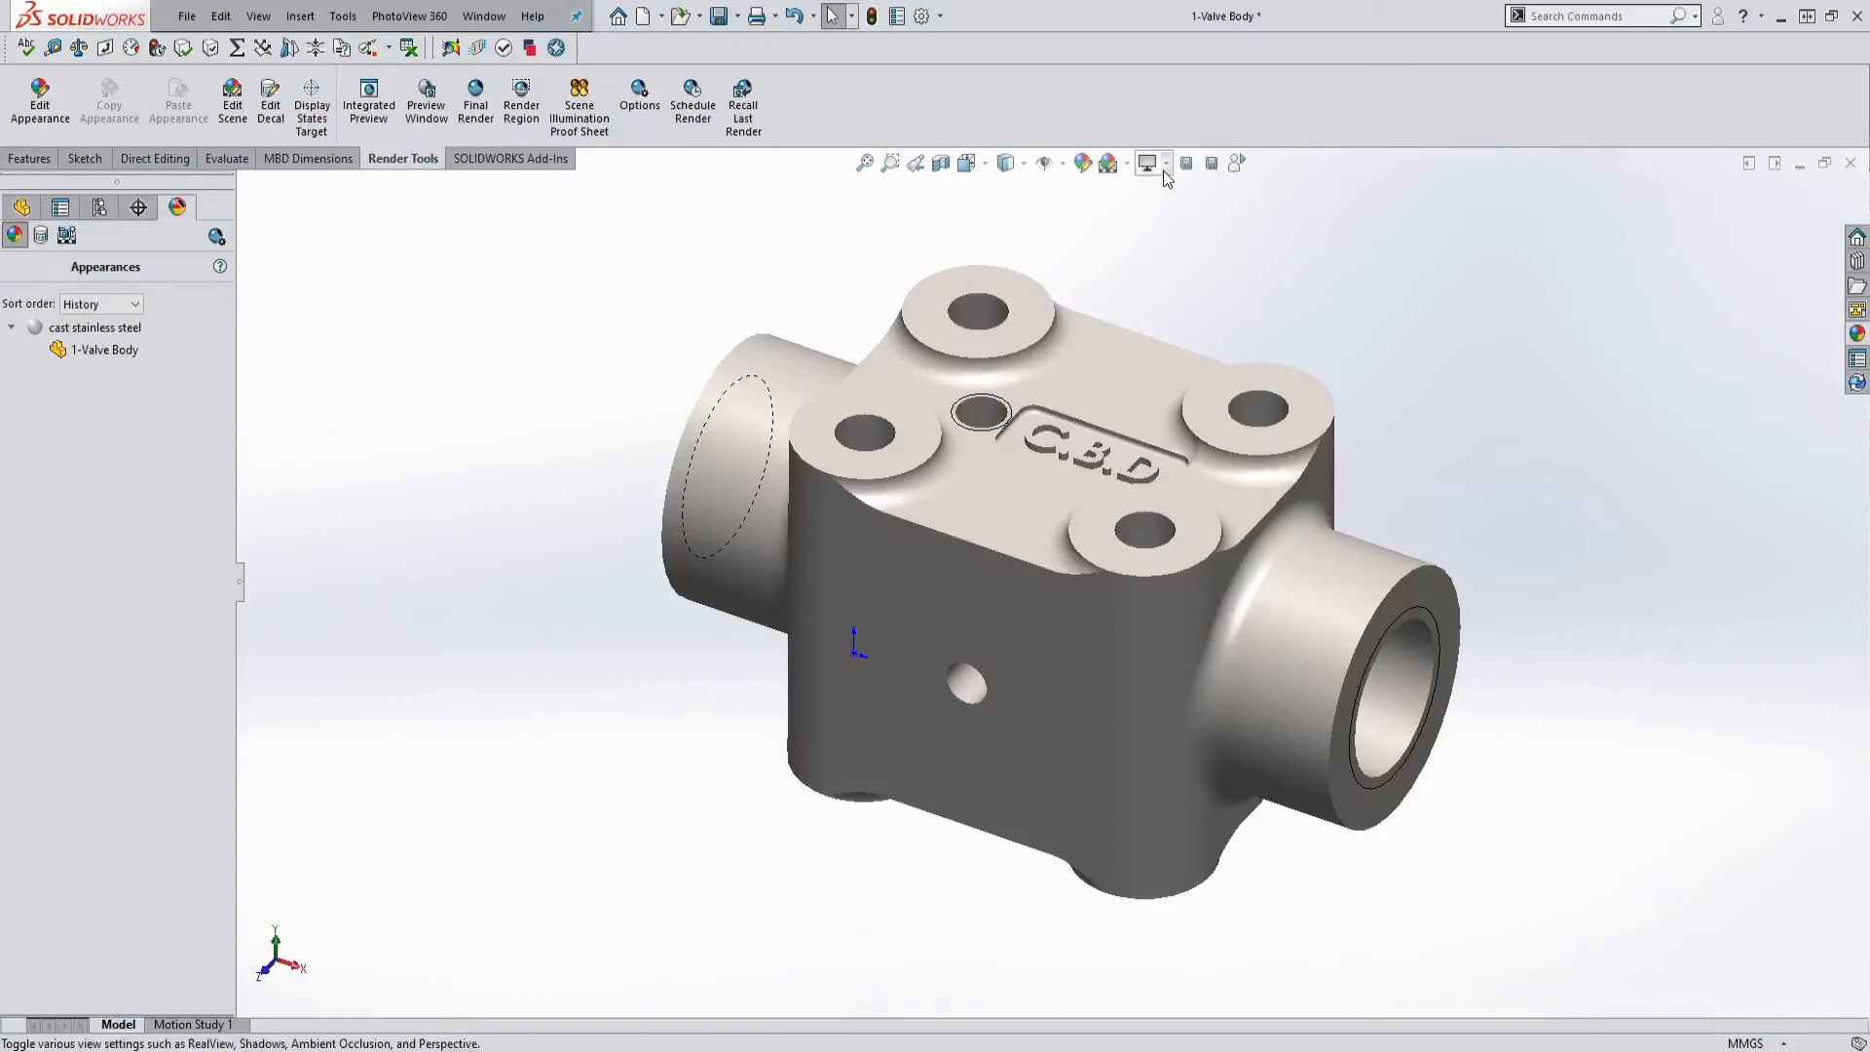
scroll(1189, 235, up, 1)
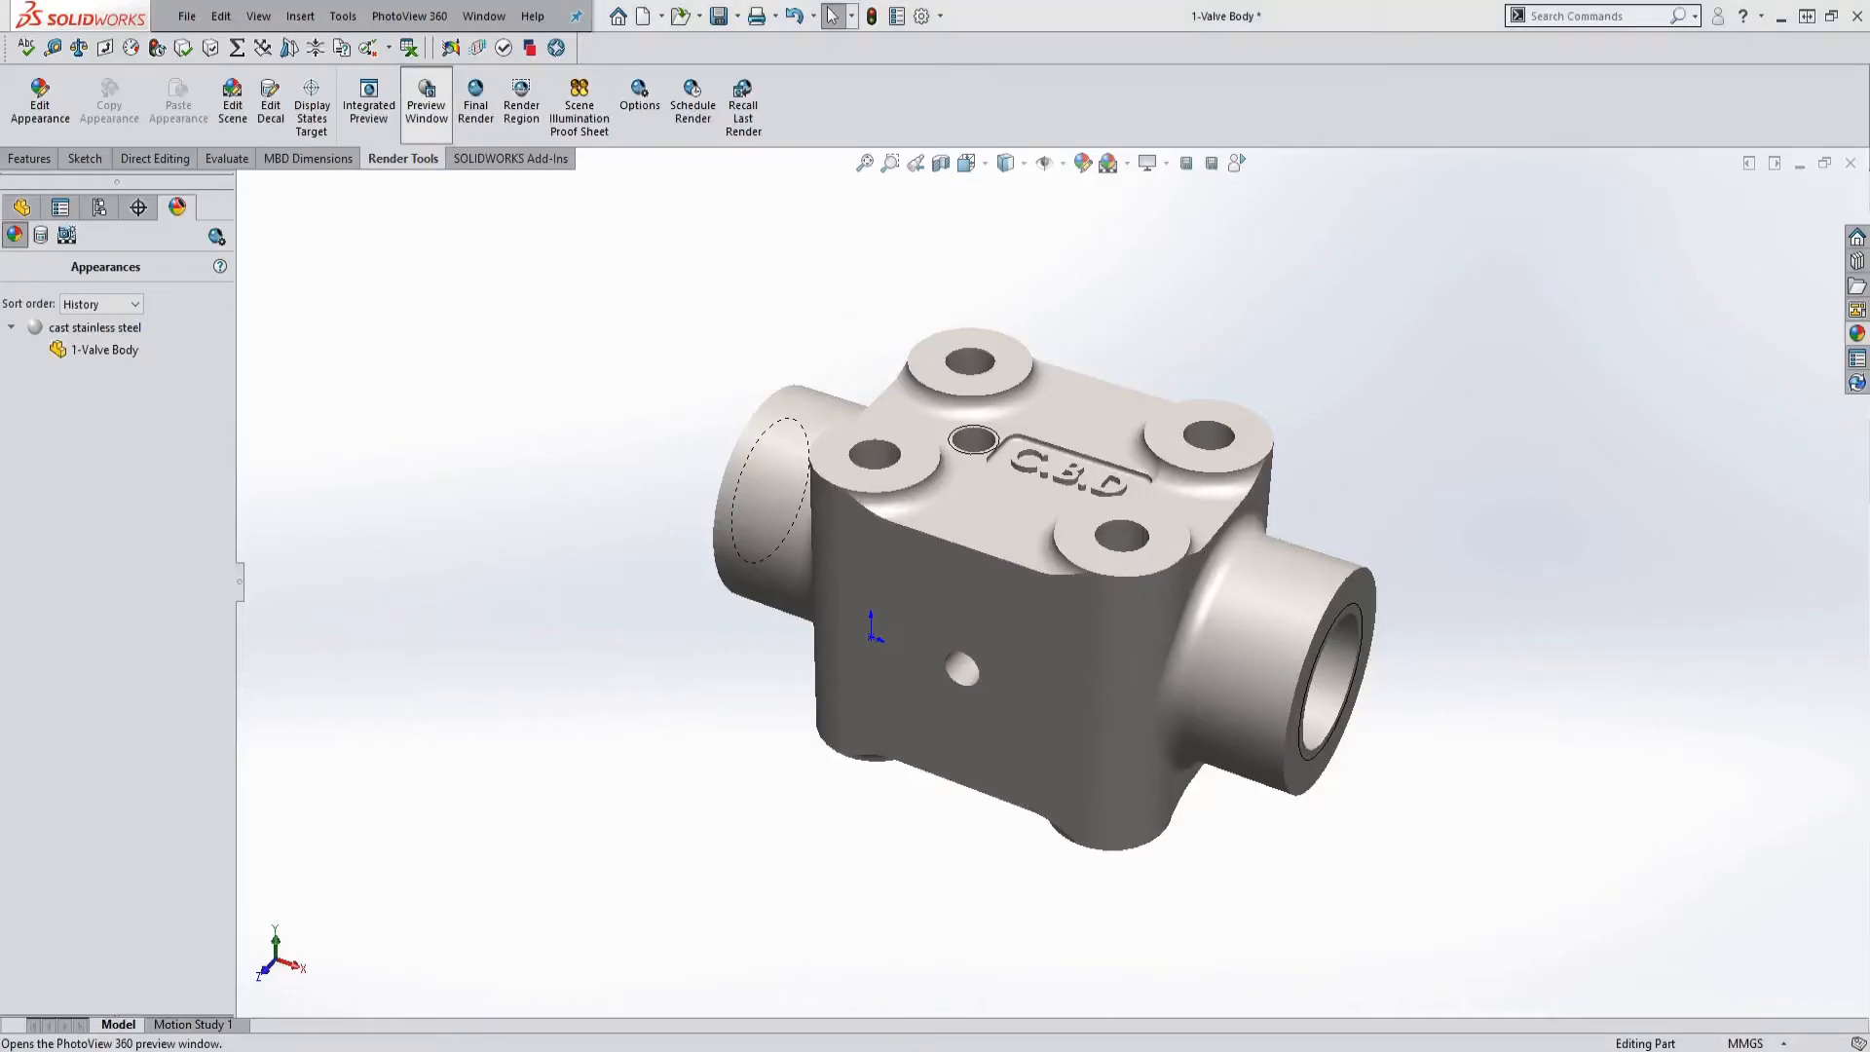
Preview the valve body's rendering in a separate preview window and orient the body so its C.B.D lettering and side port face the viewer
click(426, 97)
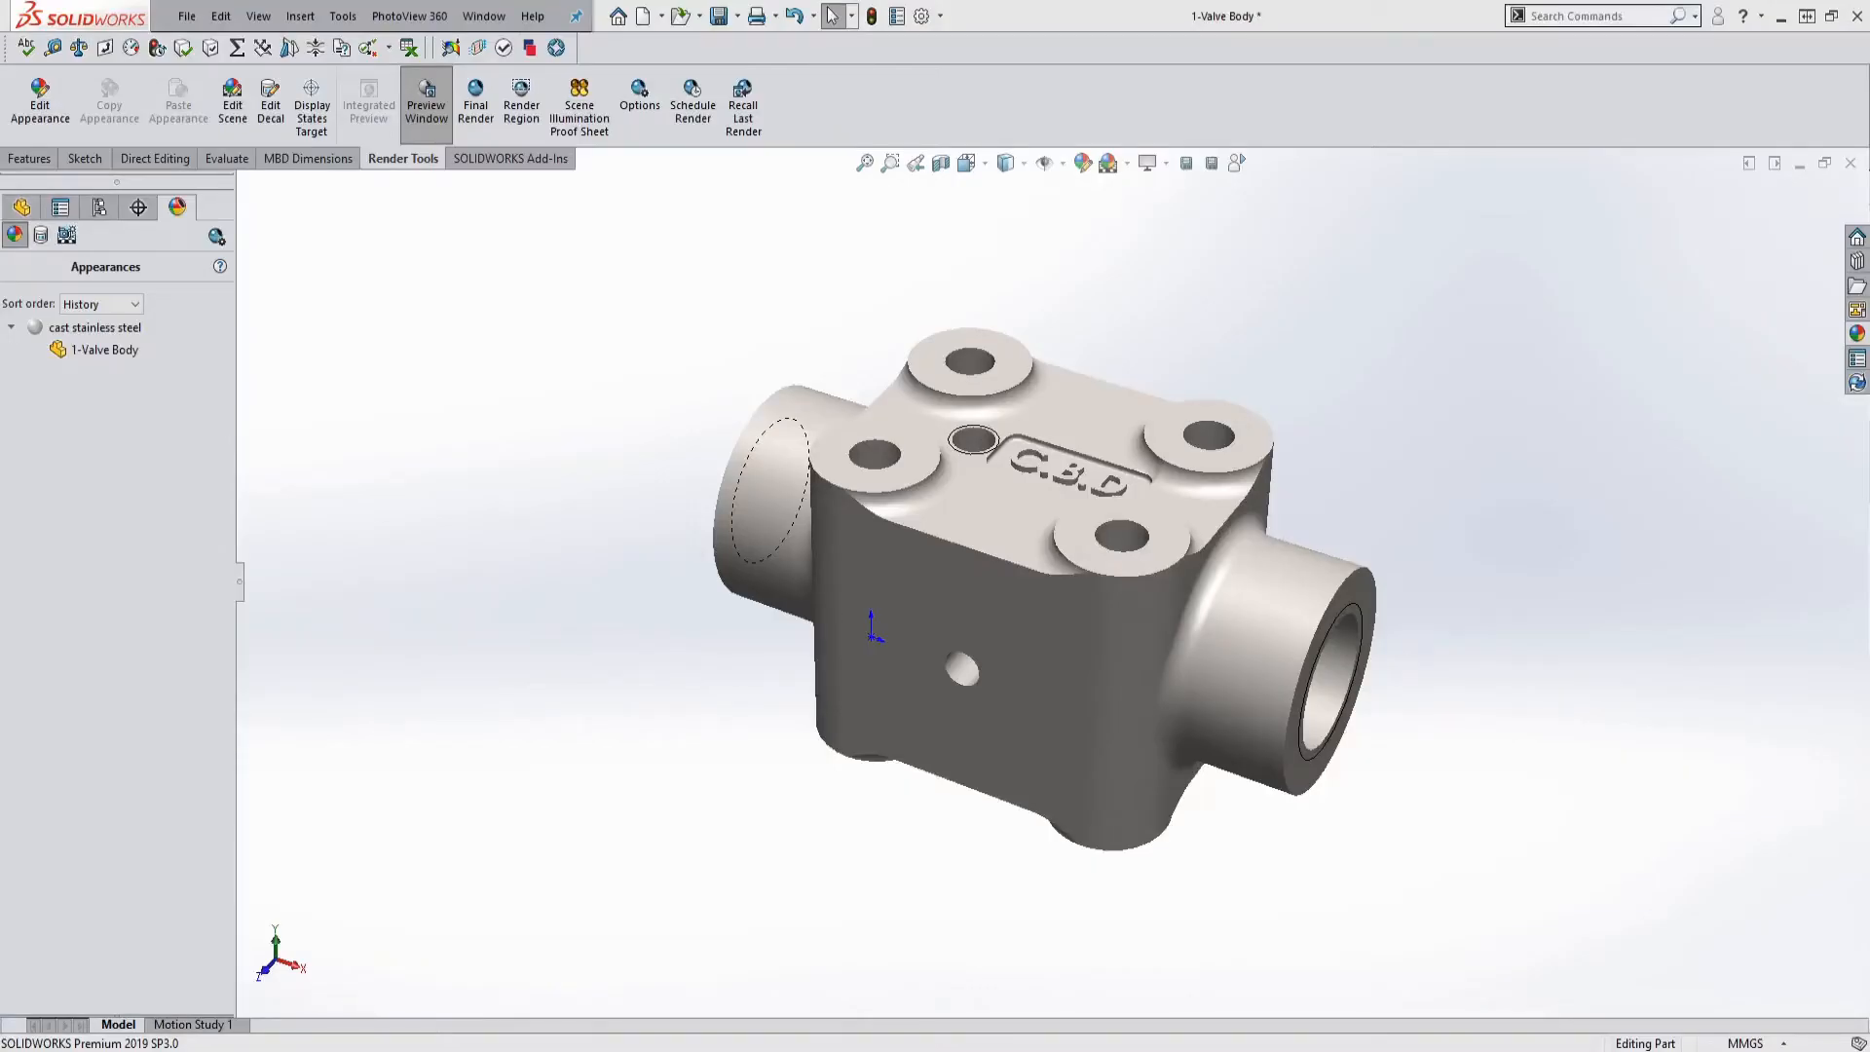
middle_drag(1412, 464, 1216, 741)
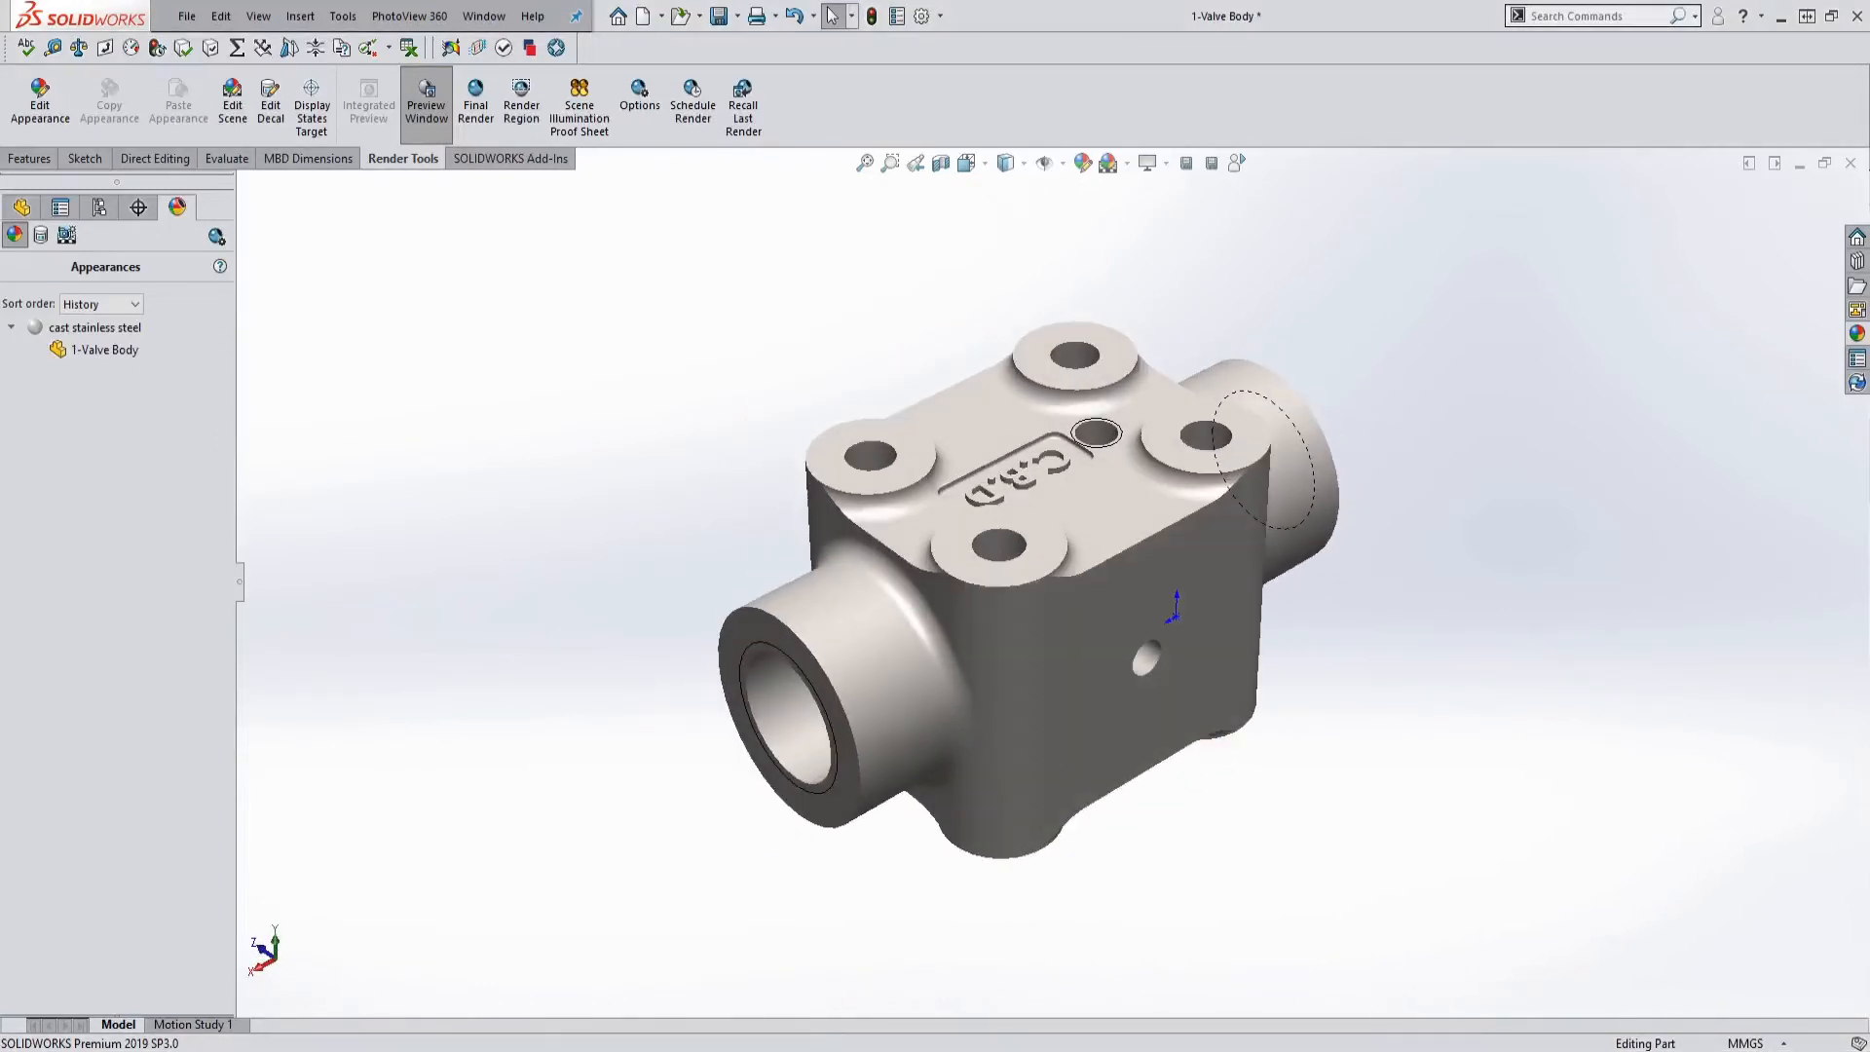
click(426, 103)
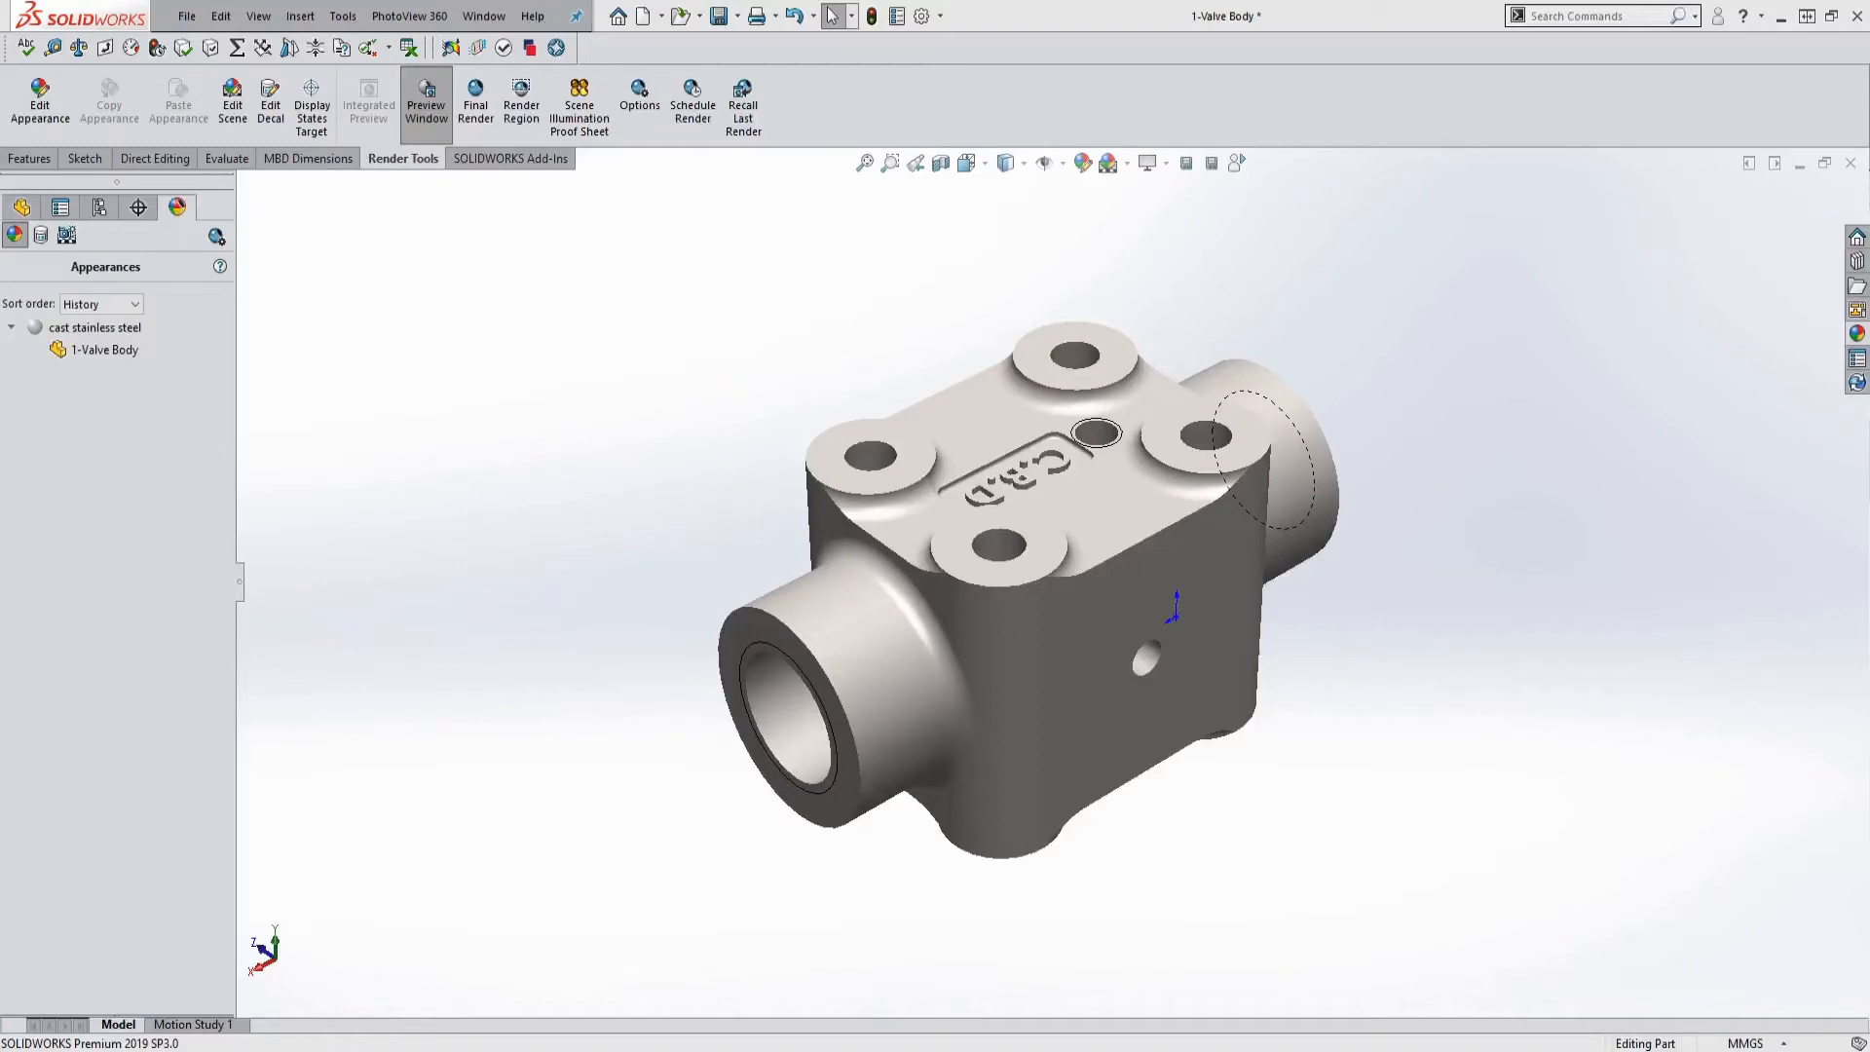
ctrl+middle_drag(1371, 553, 1365, 615)
middle_drag(1381, 624, 1384, 599)
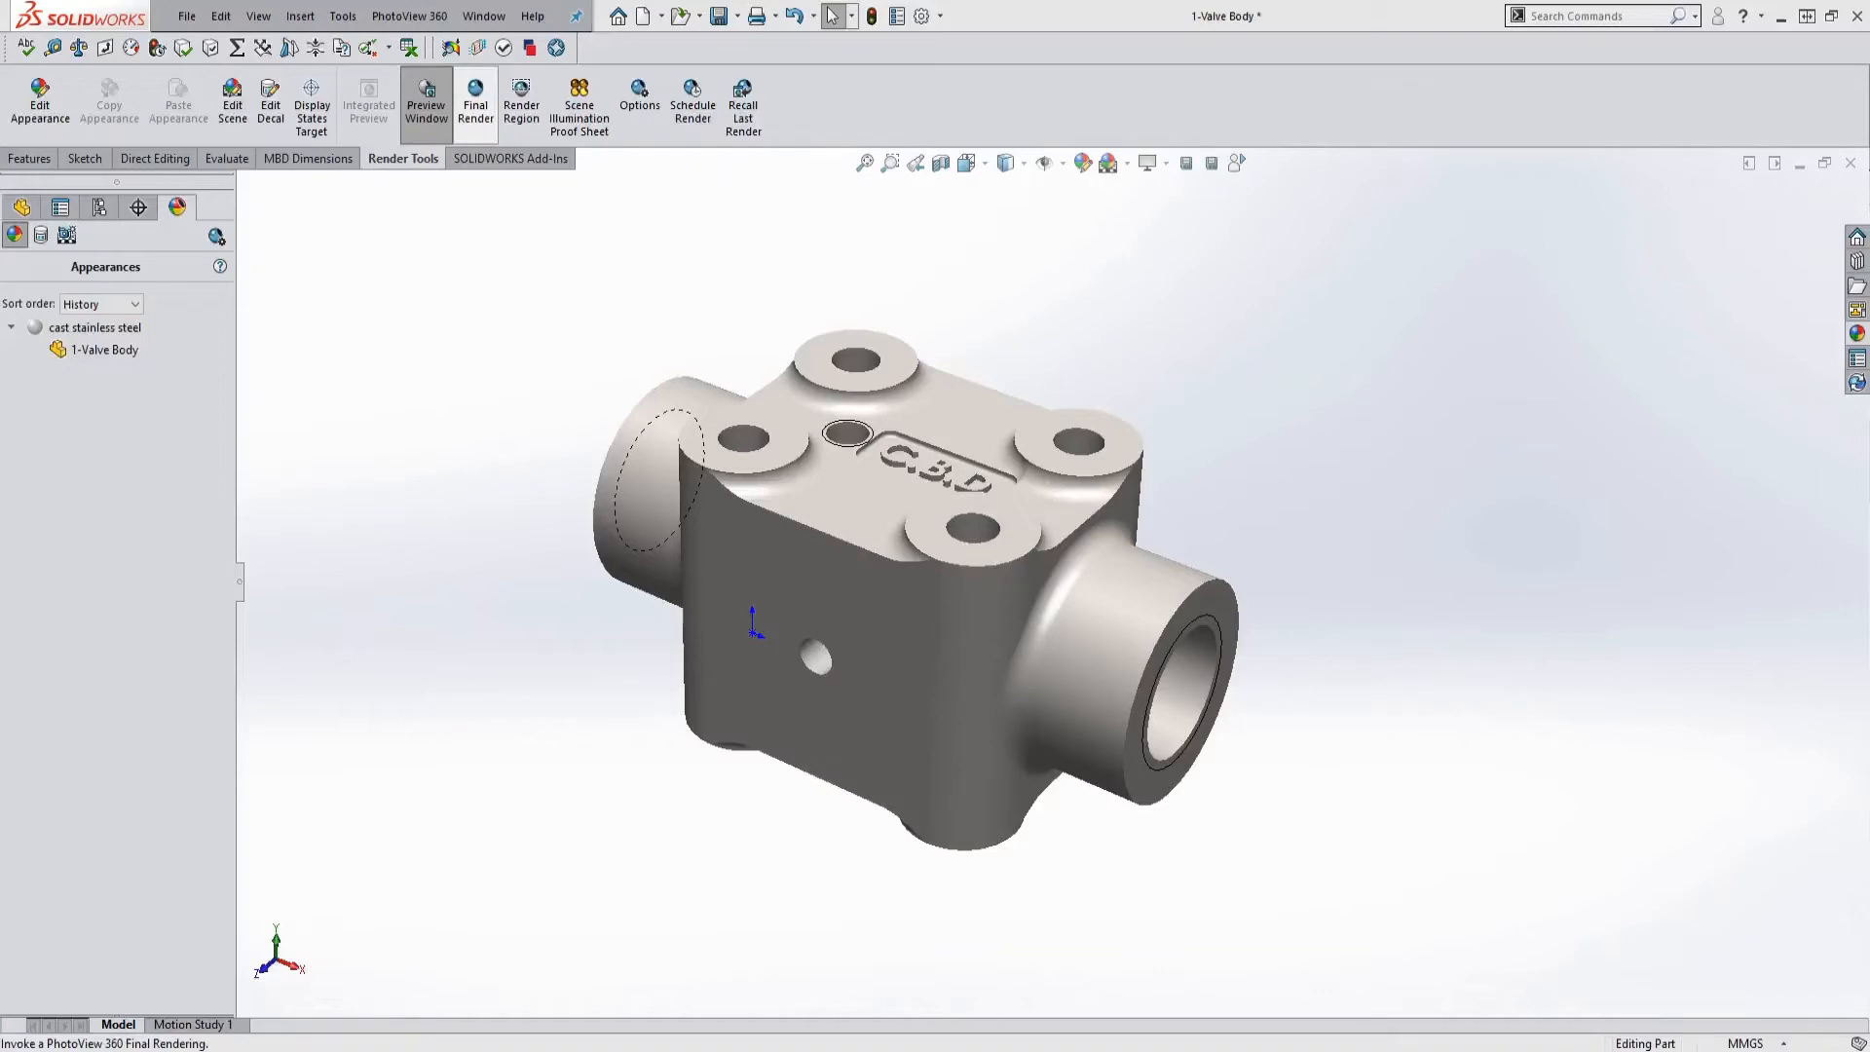
Run the final render of the valve body and adjust the zoom and position of the rendered image to inspect it
click(467, 125)
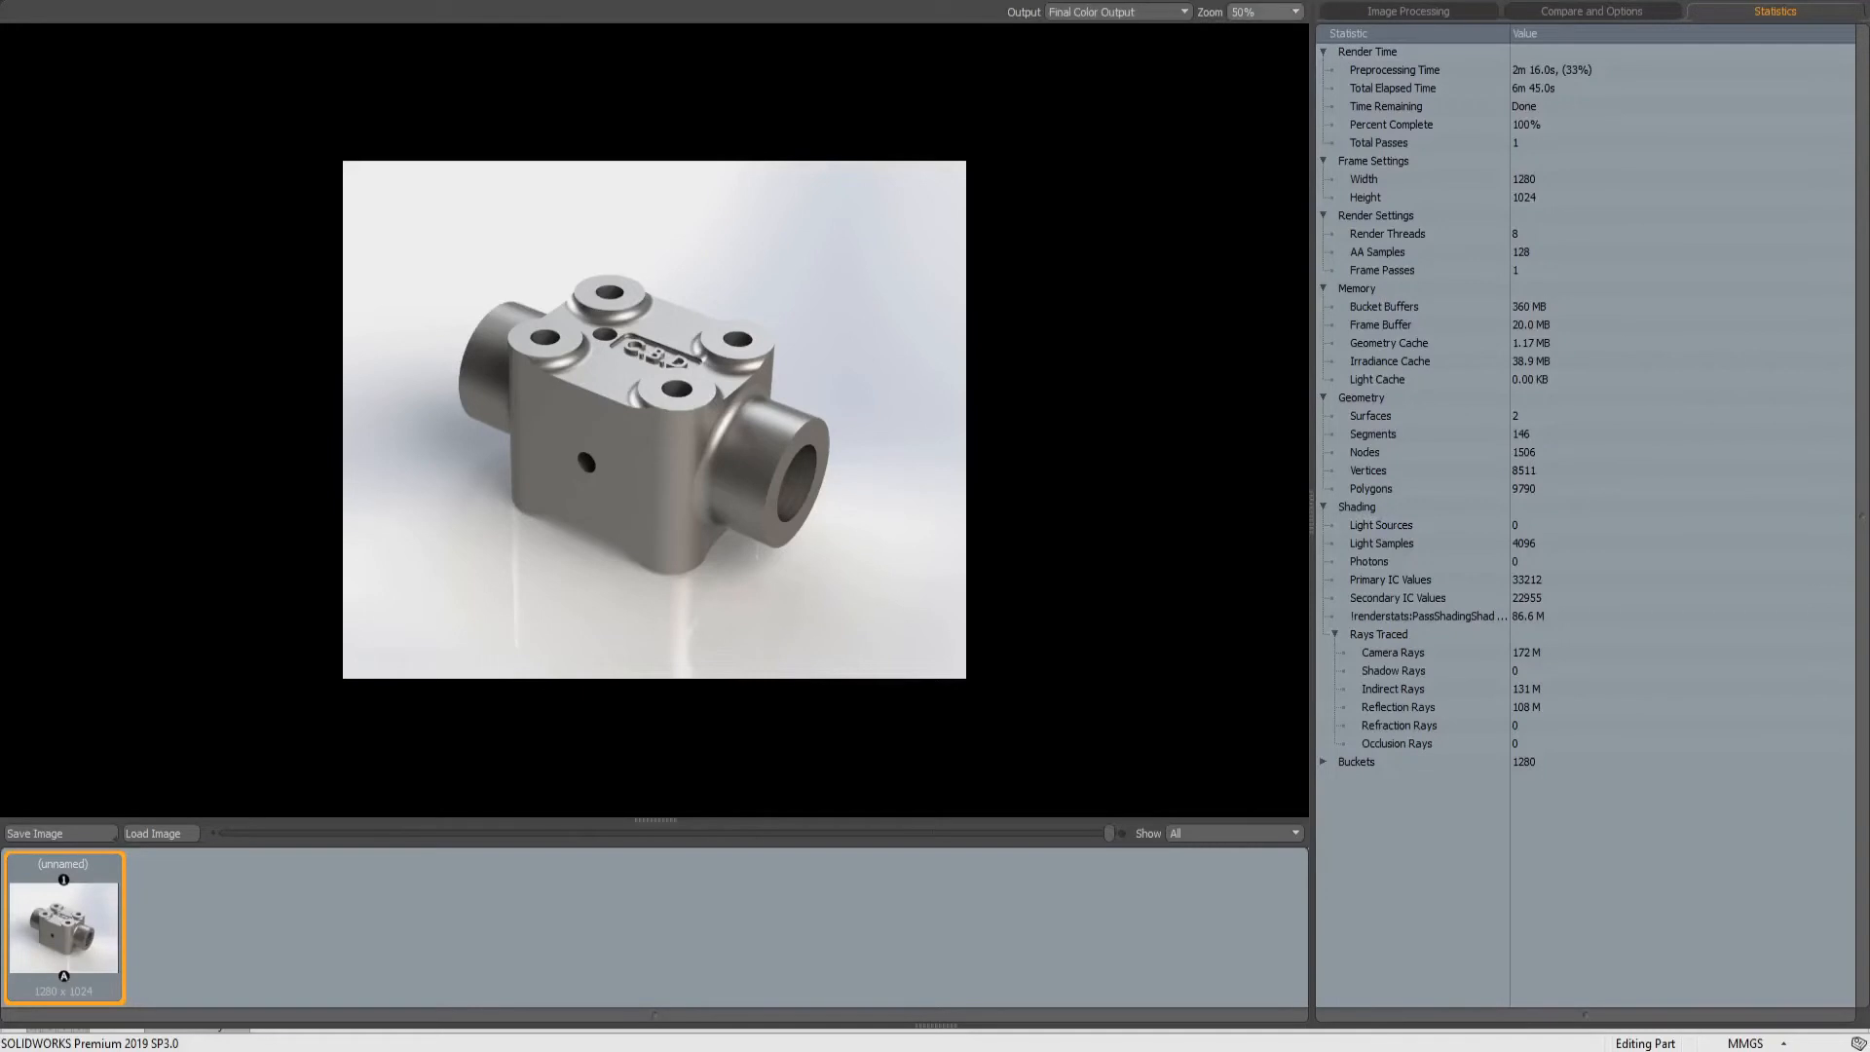
click(1265, 37)
mouse_move(813, 377)
mouse_down()
mouse_move(825, 363)
mouse_move(836, 403)
mouse_move(855, 369)
mouse_move(844, 394)
mouse_up()
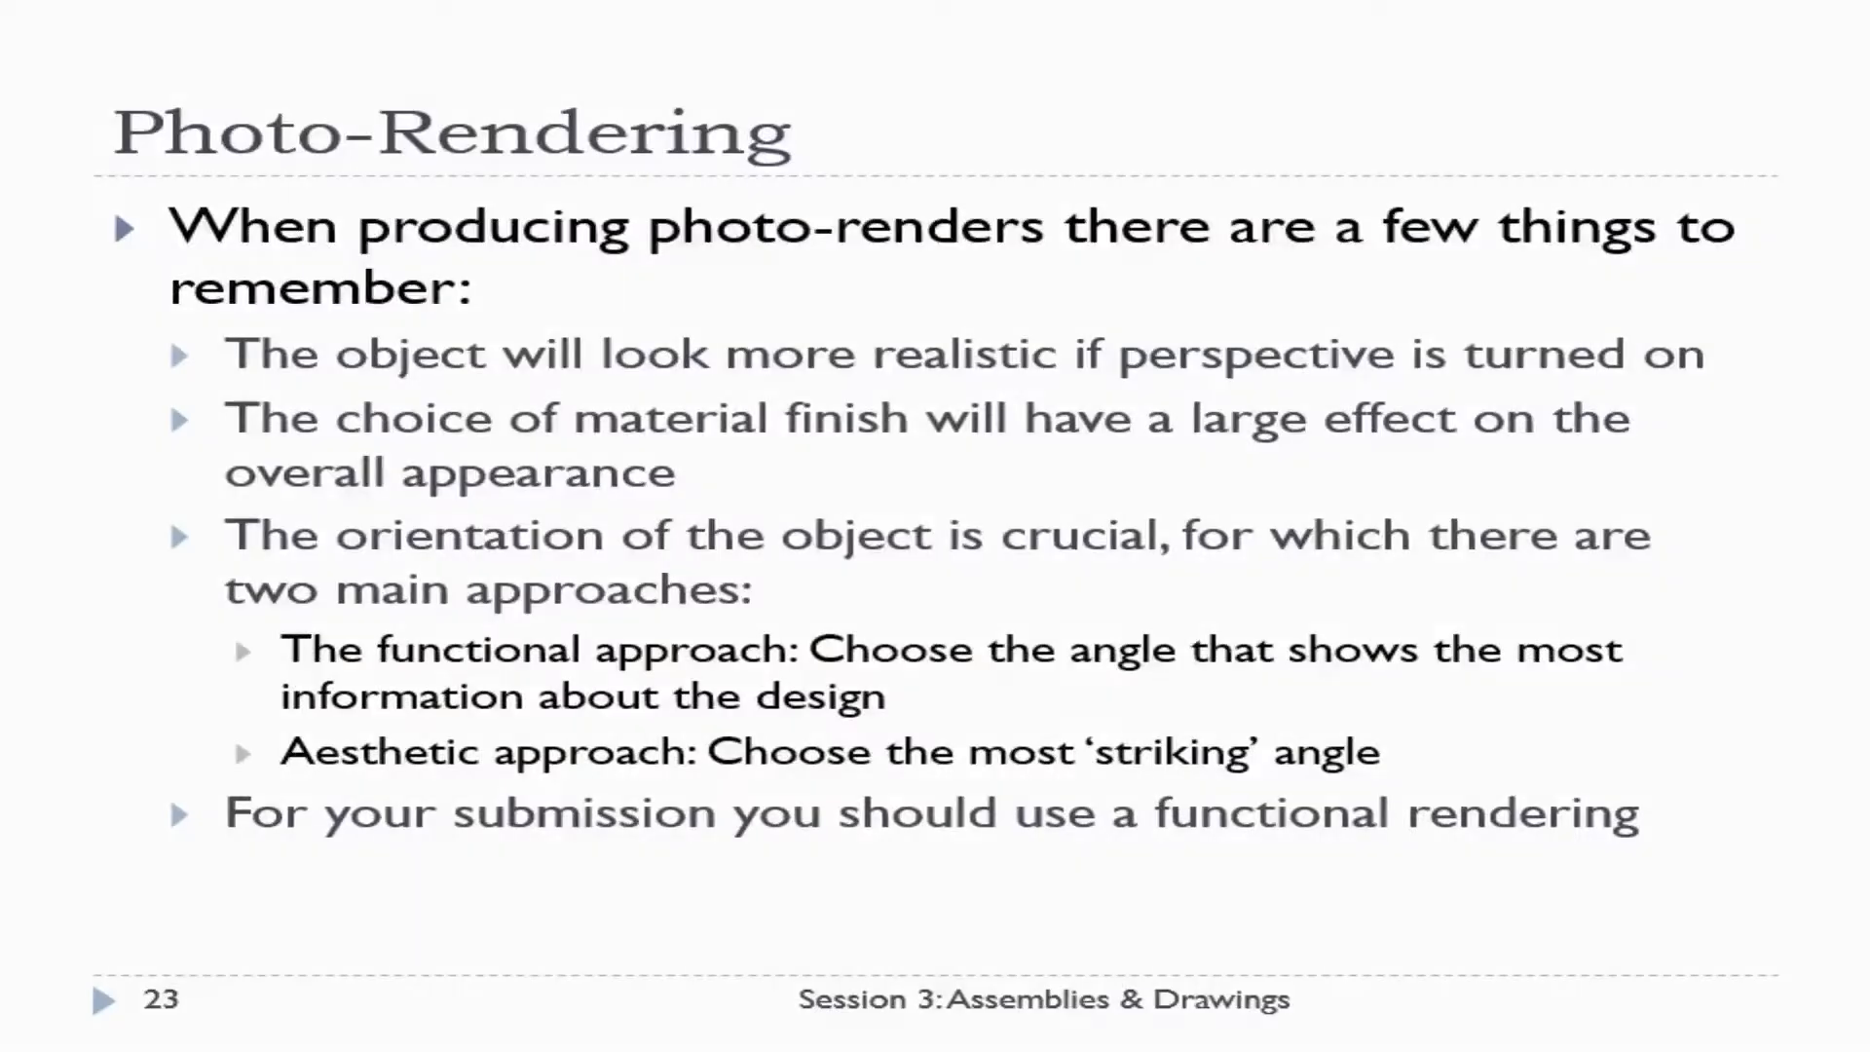
key(Right)
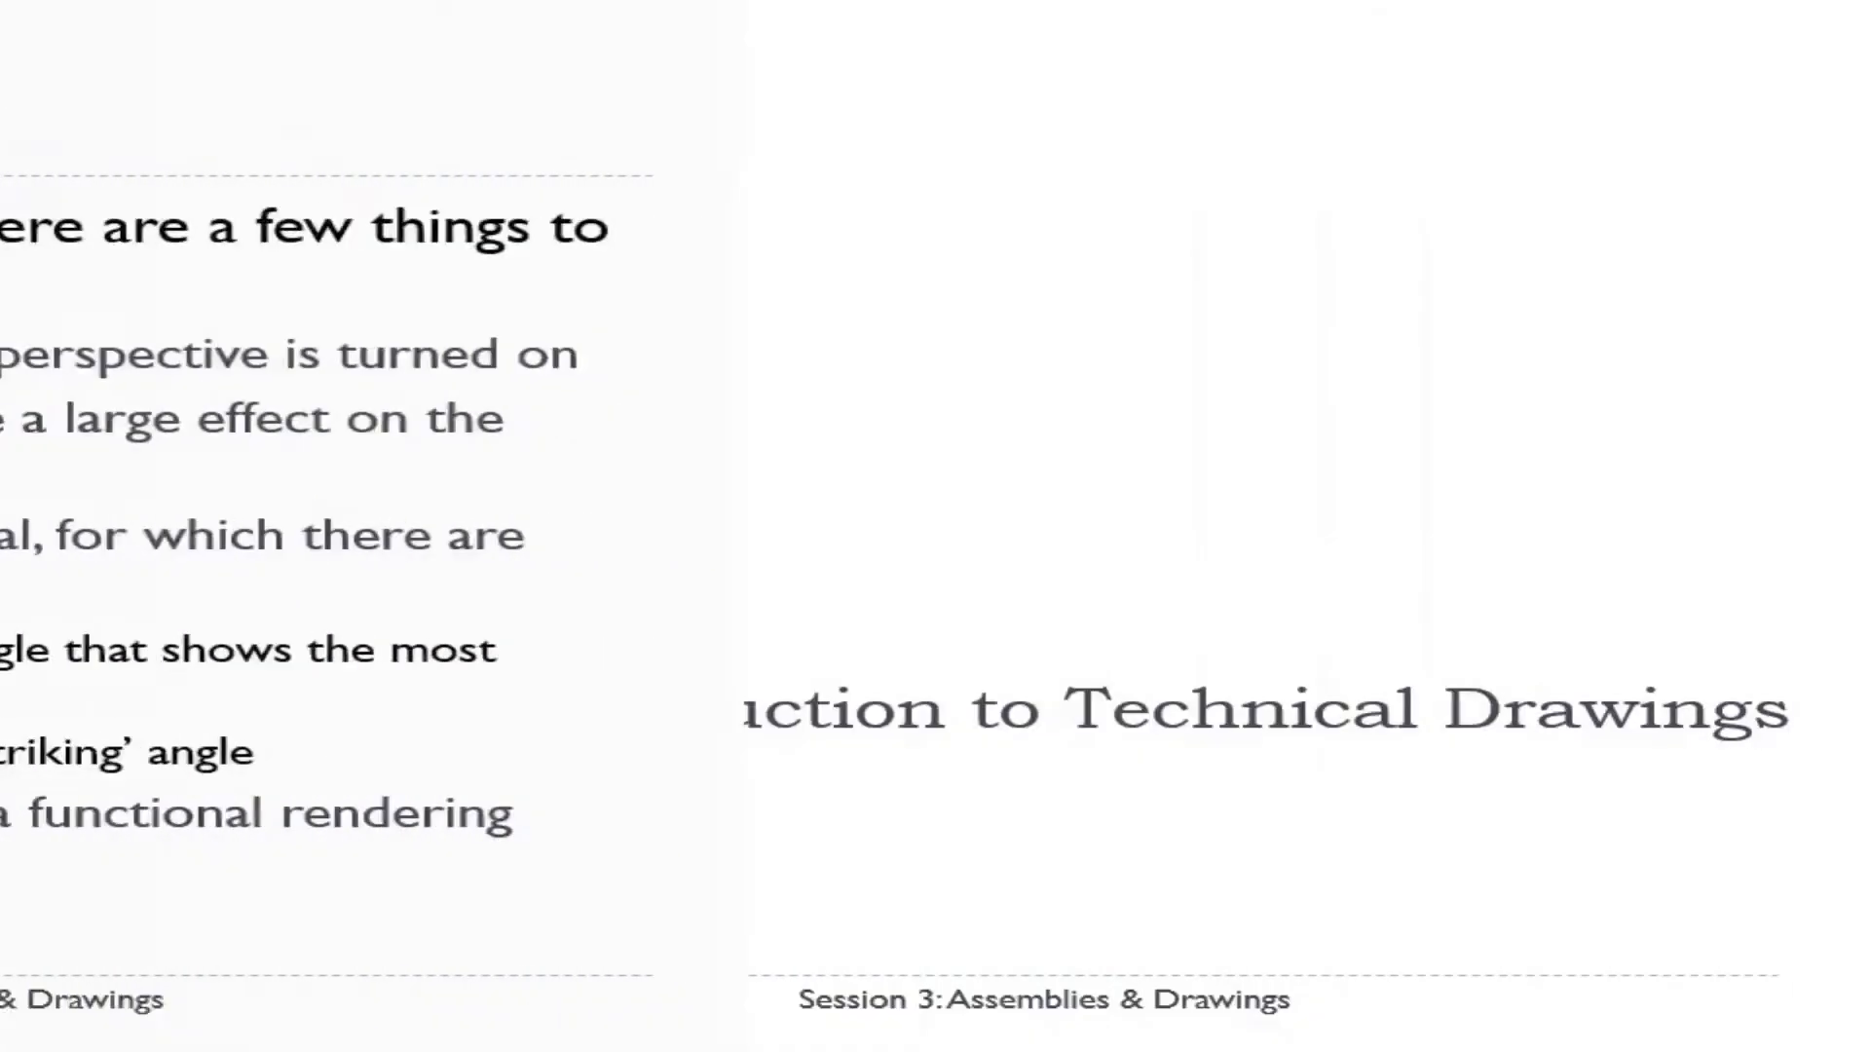